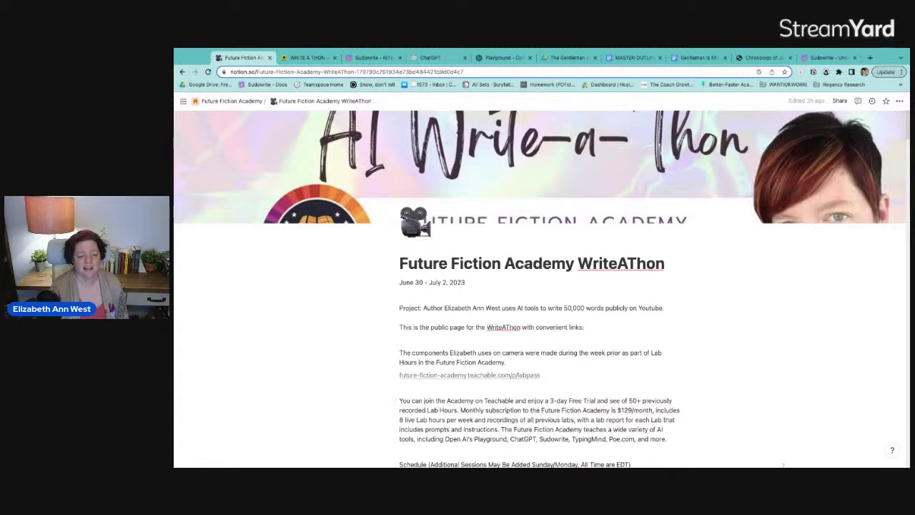
Review the WriteAThon page's introduction, schedule, tools, stats and prompts, followed by the scene-by-scene story outline.
scroll(613, 403, down, 5)
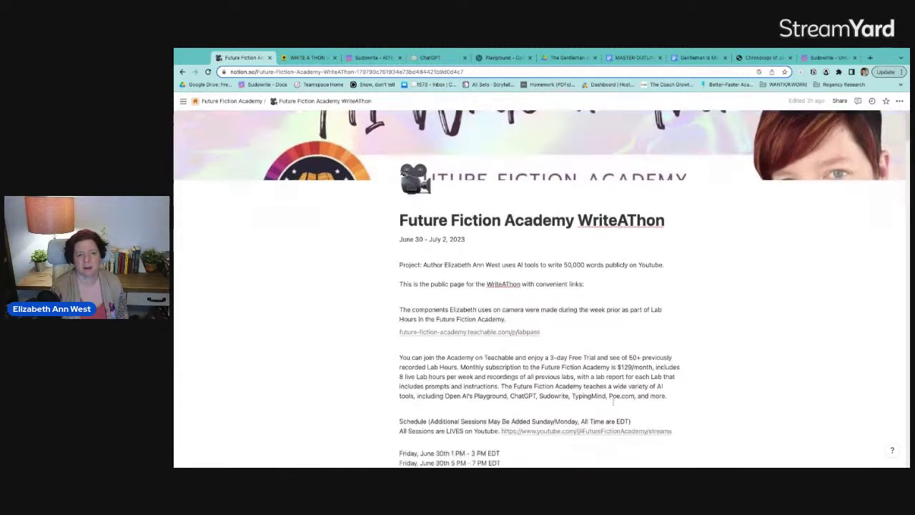
scroll(613, 403, down, 2)
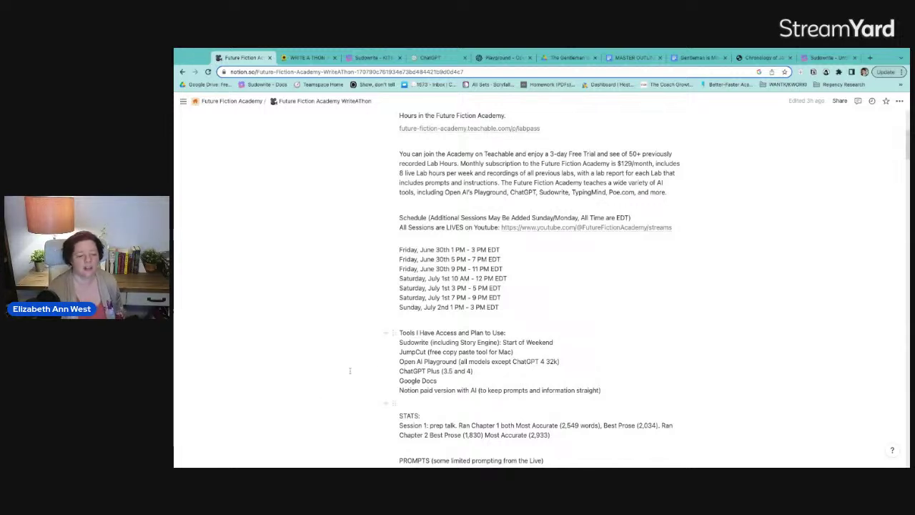
scroll(429, 343, down, 1)
scroll(419, 353, down, 5)
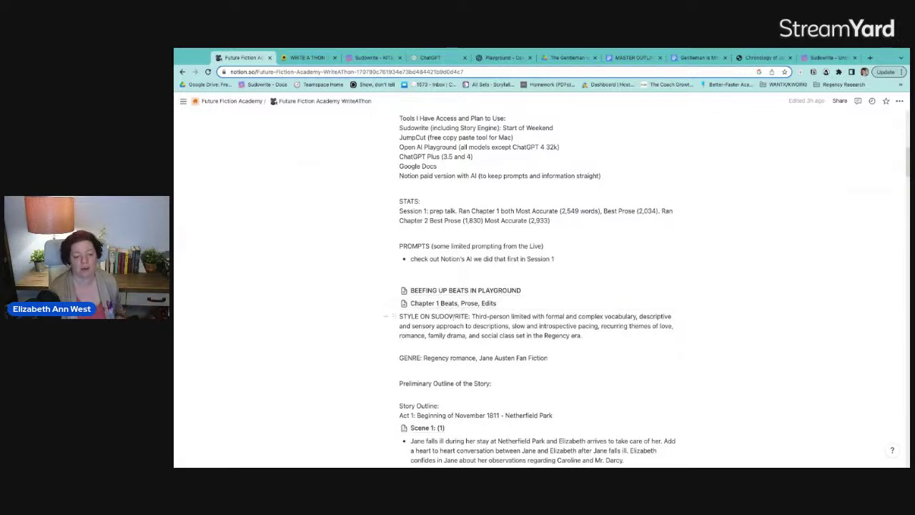
scroll(454, 315, down, 3)
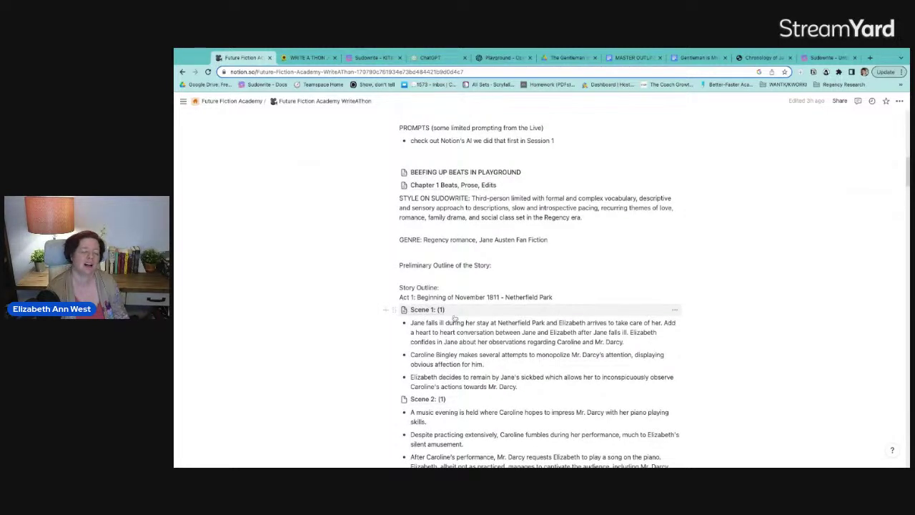
scroll(455, 319, down, 2)
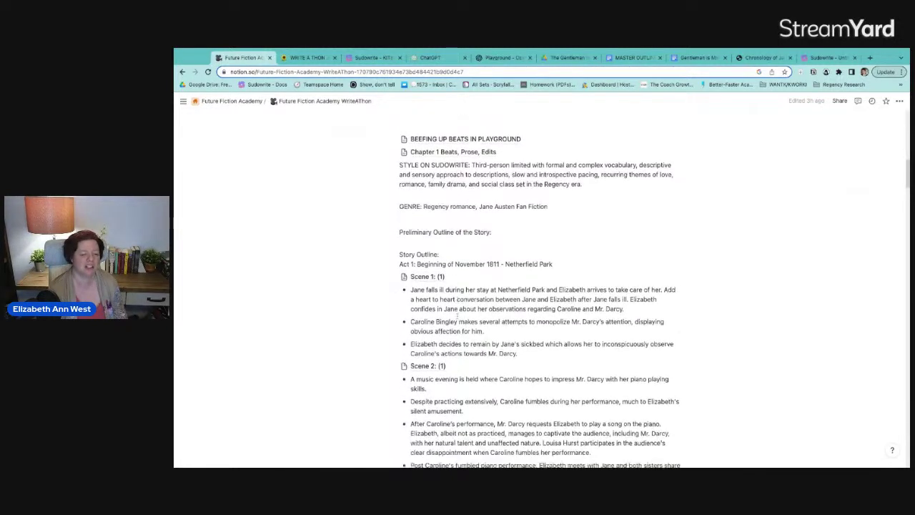
scroll(457, 319, down, 2)
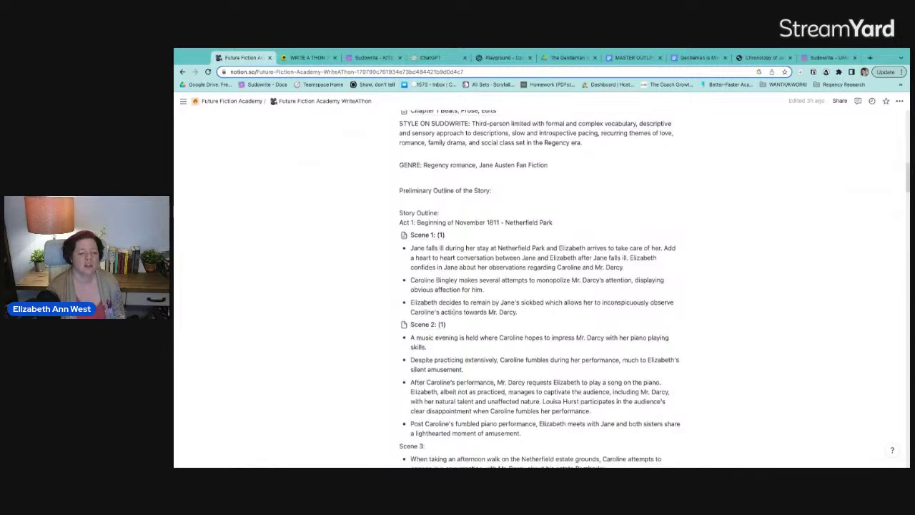
scroll(457, 319, down, 10)
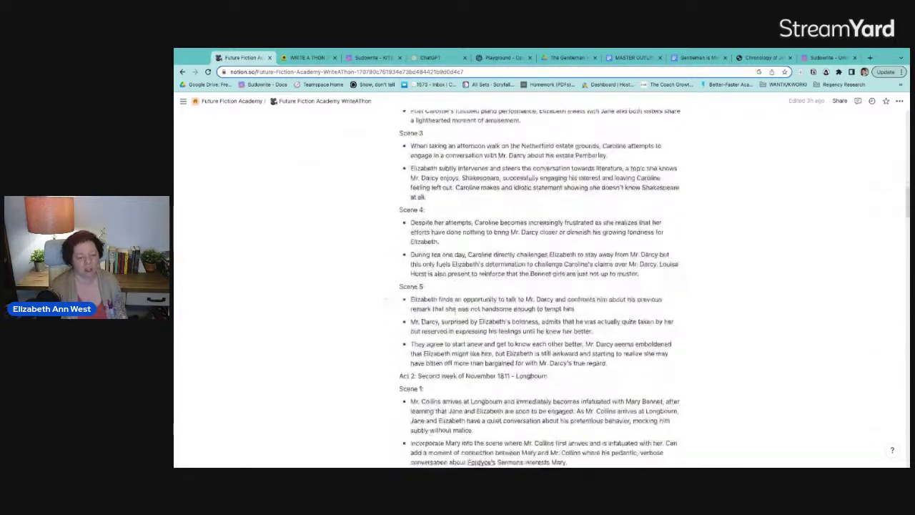
scroll(457, 319, down, 20)
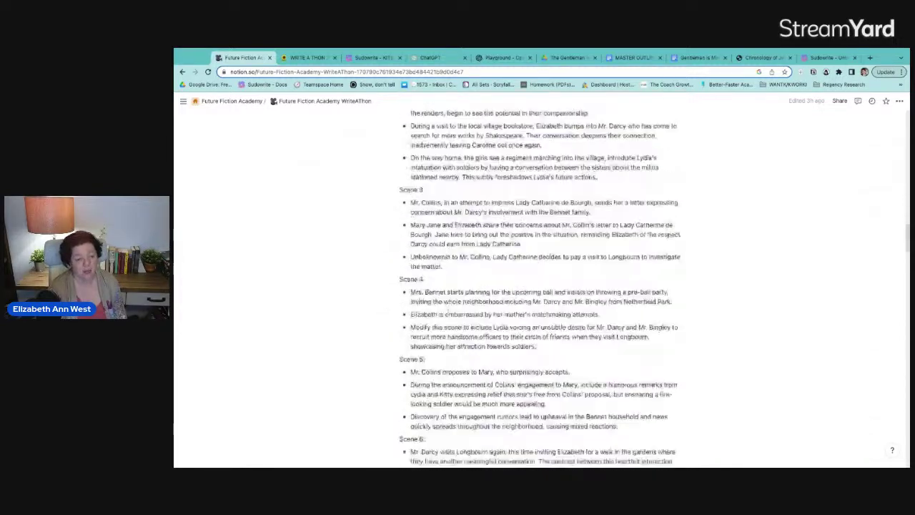
scroll(458, 319, down, 20)
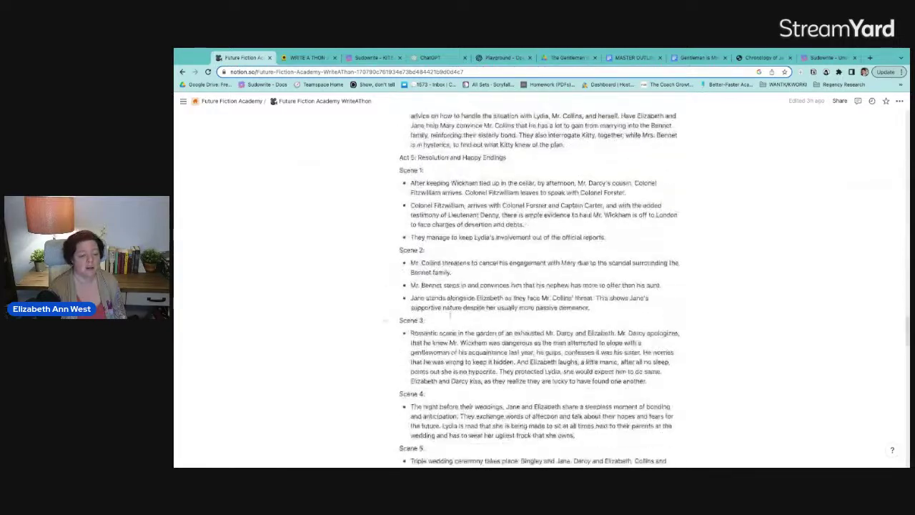
Review the act summaries with word targets, the epilogue, tasks, methodologies and seven-session plan, and return to the page's beginning.
scroll(457, 318, down, 7)
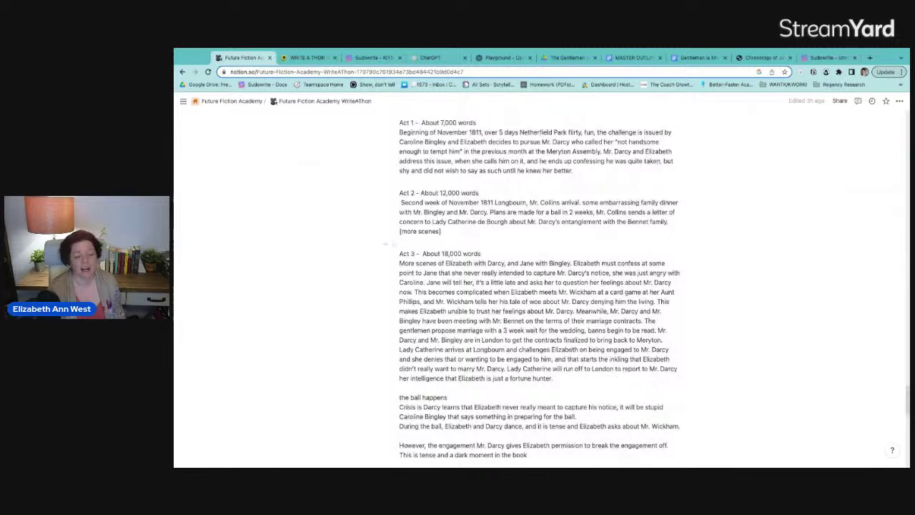
scroll(457, 319, down, 3)
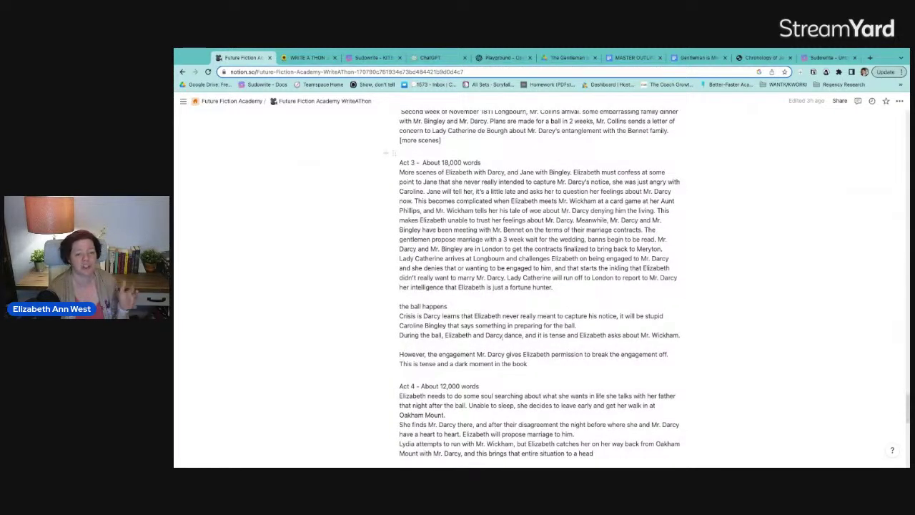
scroll(506, 350, down, 15)
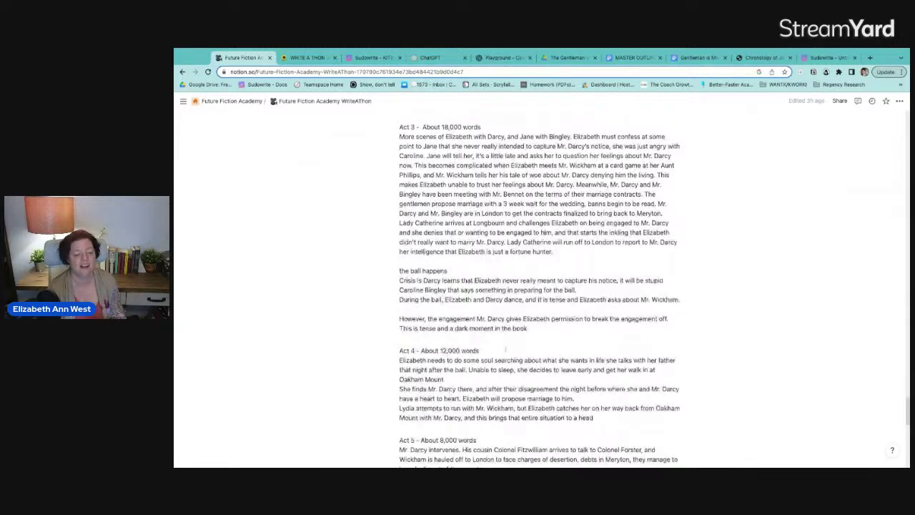
scroll(505, 350, up, 2)
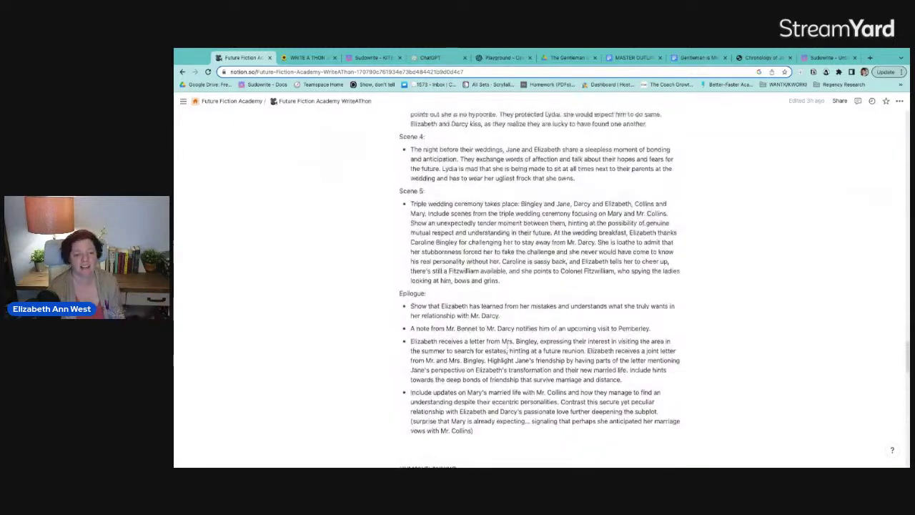
scroll(505, 349, down, 10)
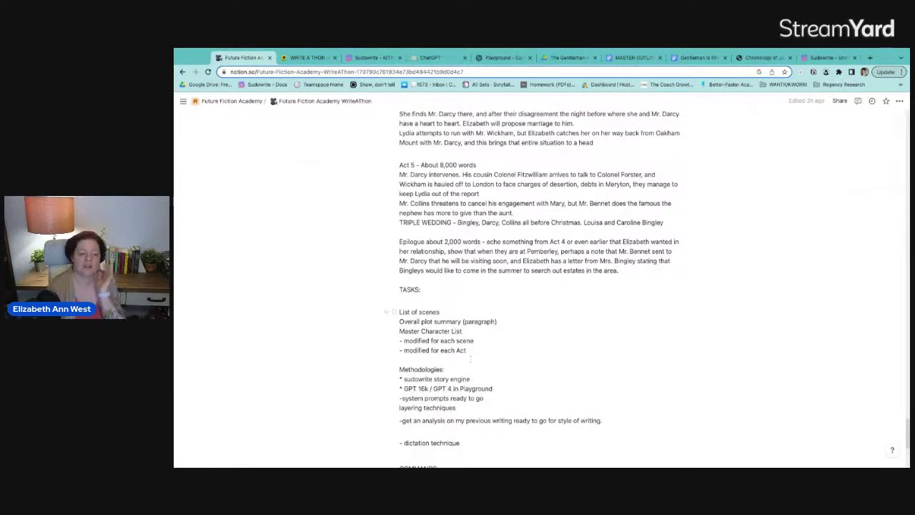
scroll(468, 359, down, 2)
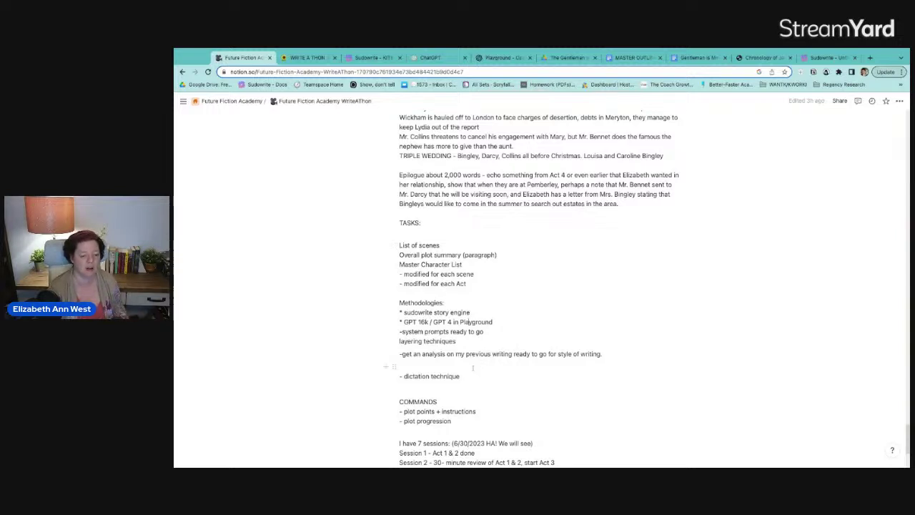
scroll(429, 271, down, 3)
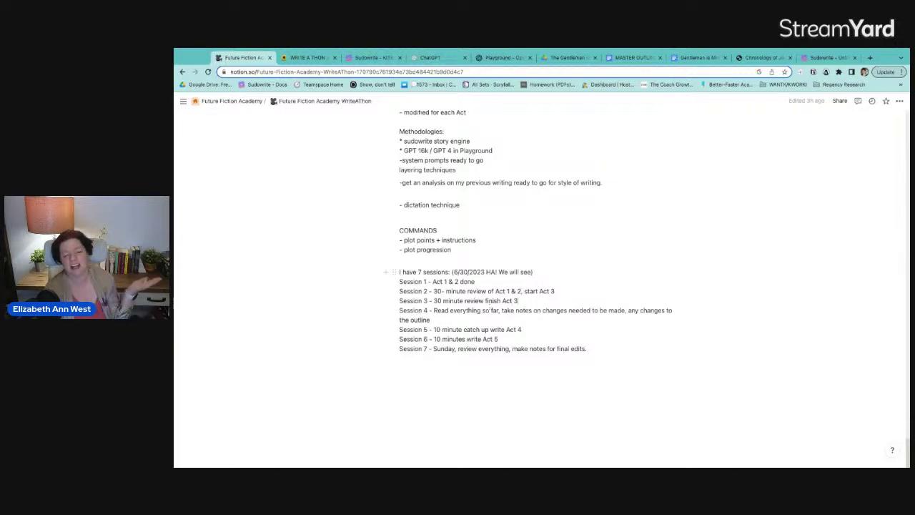
scroll(589, 286, down, 20)
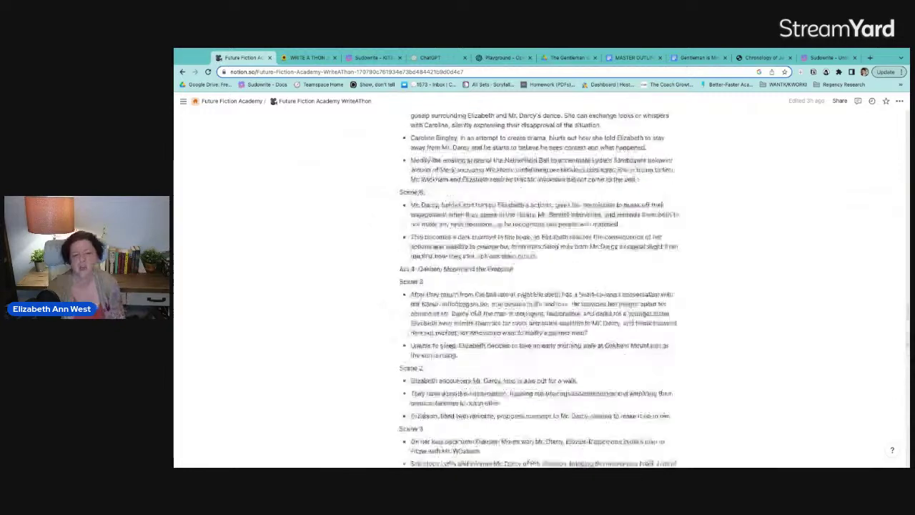
scroll(542, 285, up, 20)
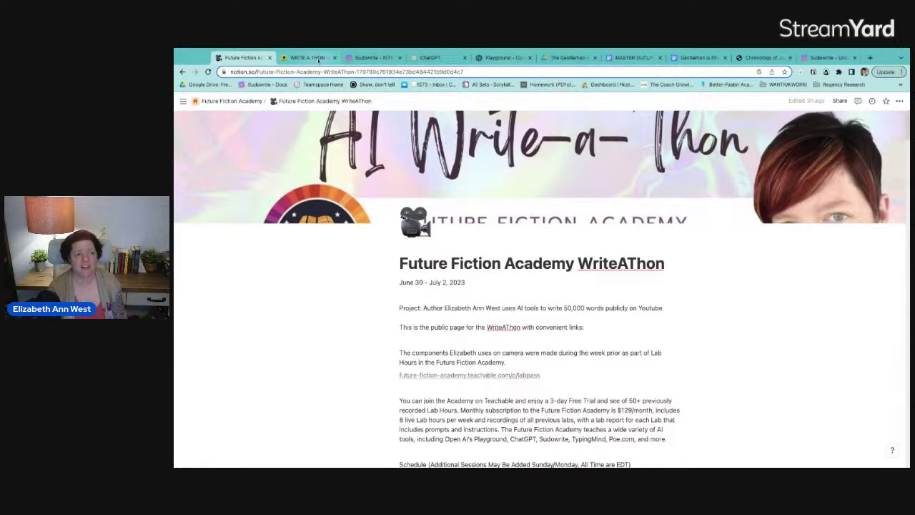
View the WRITE A THON June 30 - July 2 page and the Chapter 1 beats in Sudowrite, and return to the WriteAThon page in Notion.
click(317, 59)
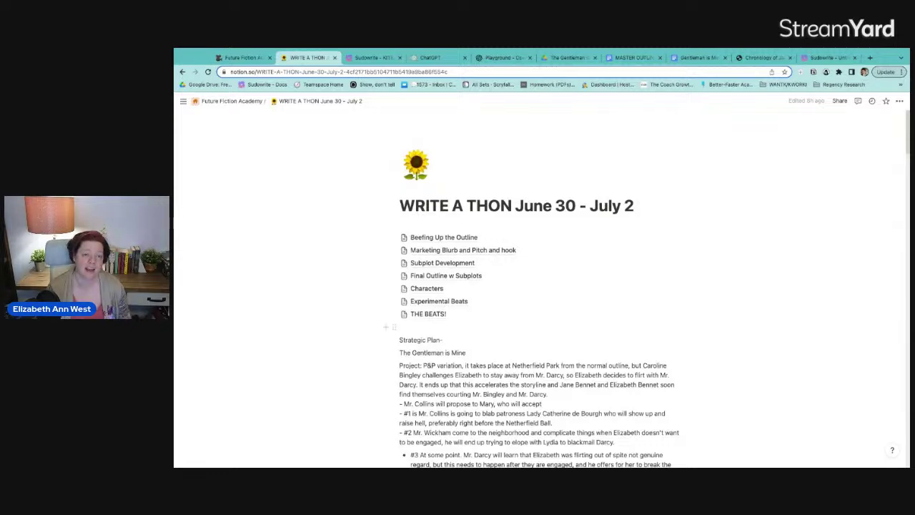
click(372, 57)
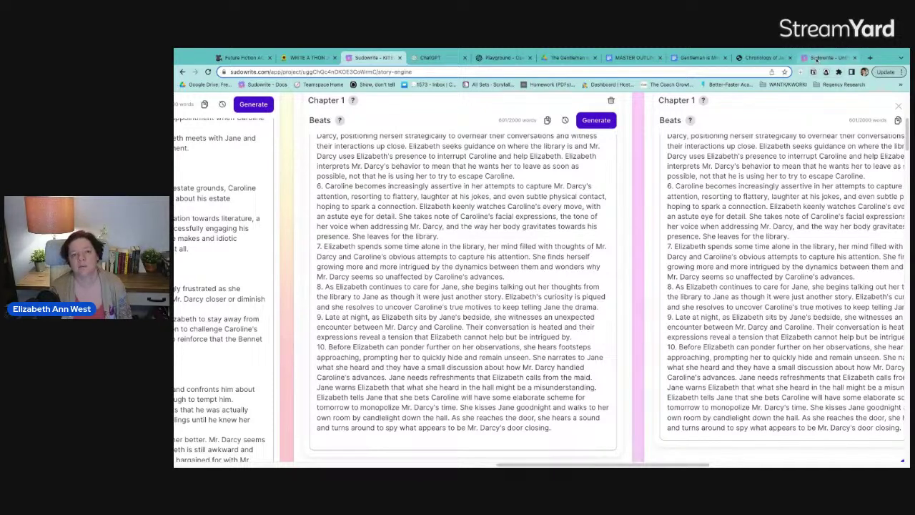
click(222, 59)
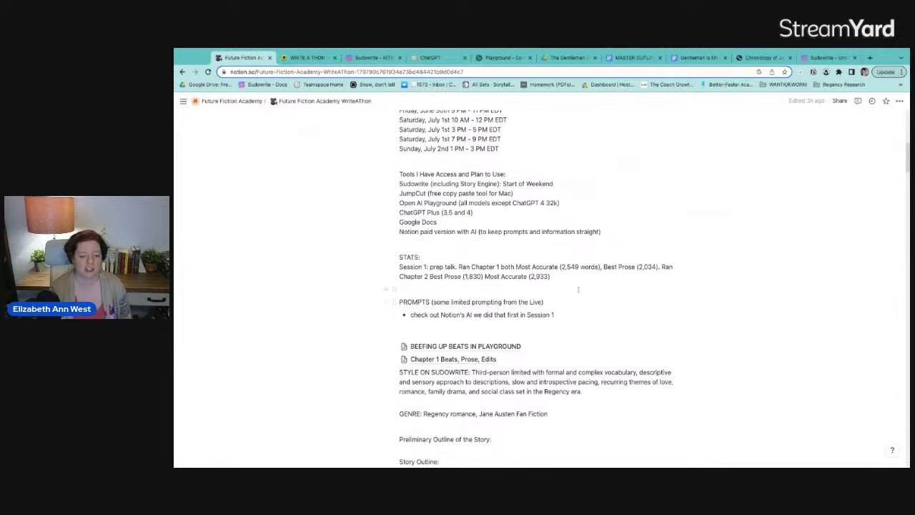
Add a new line below the Session 1 stats reading "Session 2: talked caught up, SUPER EDIT of only Chapter 1,".
click(578, 280)
key(Return)
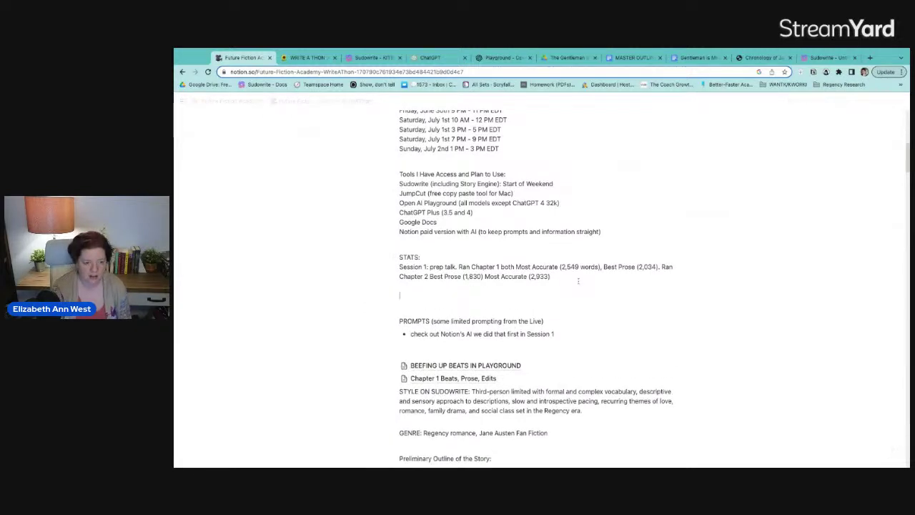
text(Session 2)
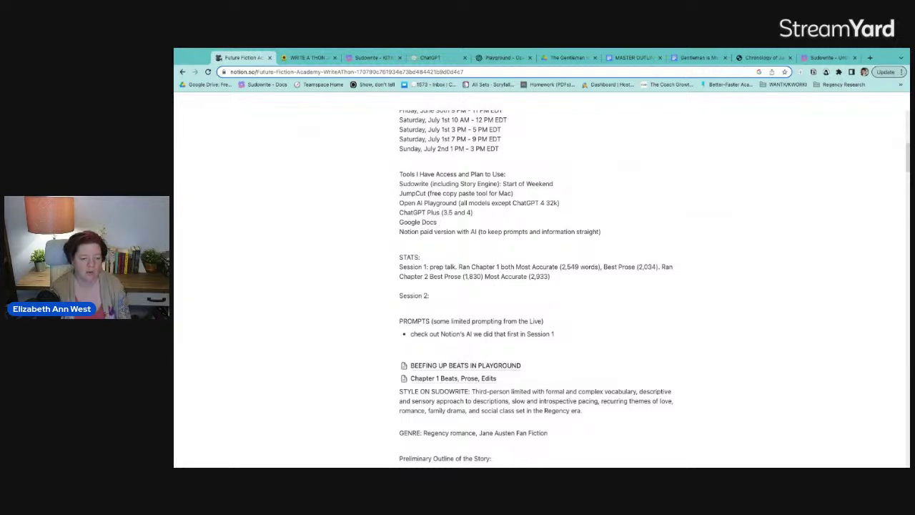
text(: talked c)
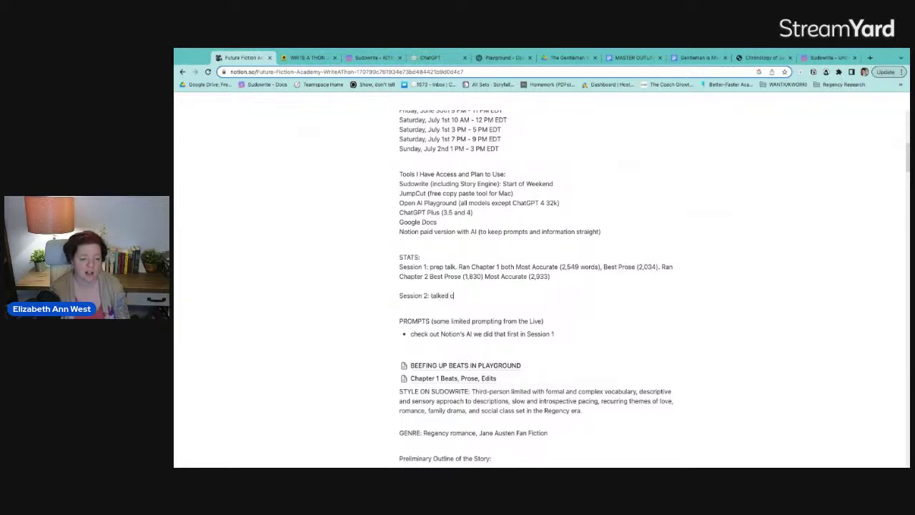
text(aught up, SUPER EDIT)
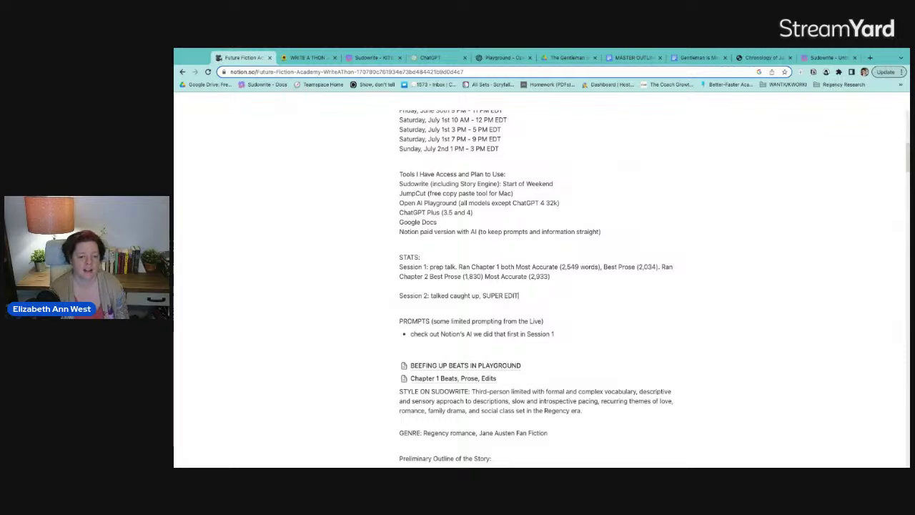
text( of onl)
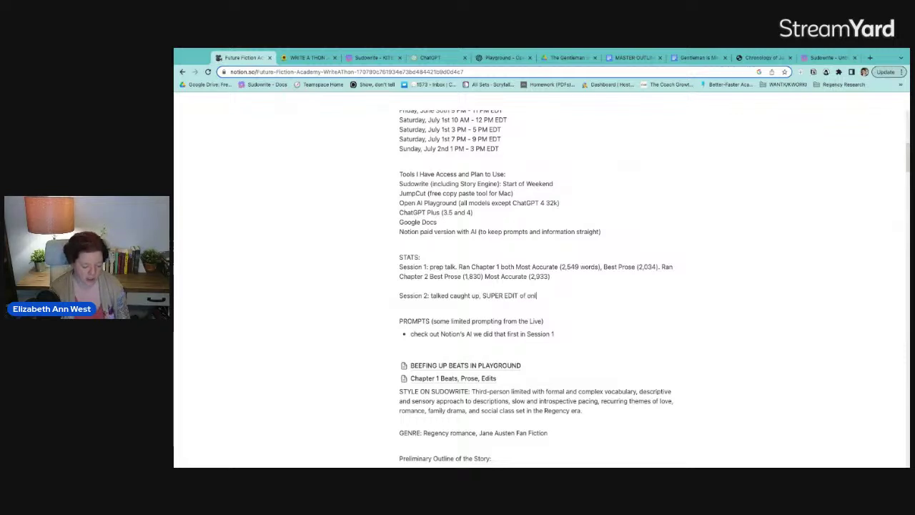
text(y Chapter 1,)
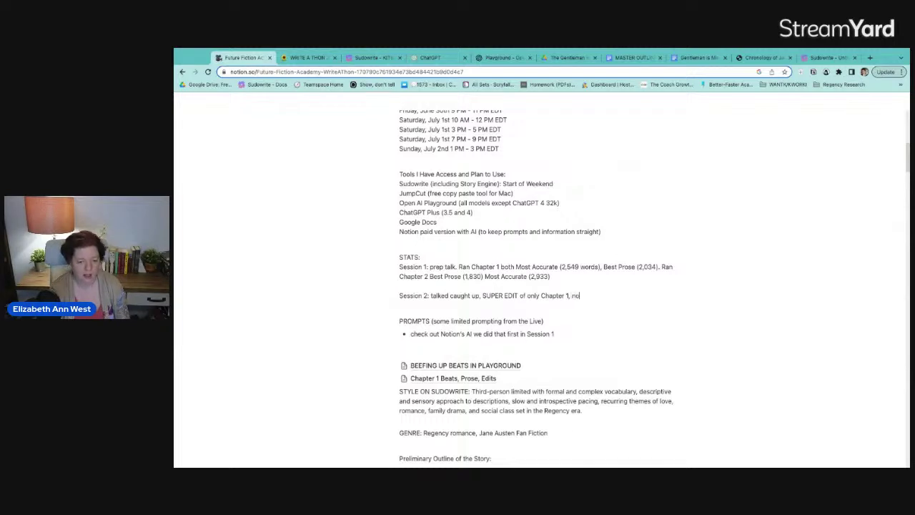
Continue the Session 2 entry with "did not finish. Ended up with", correcting the misspelled "finish".
text( did not fishin)
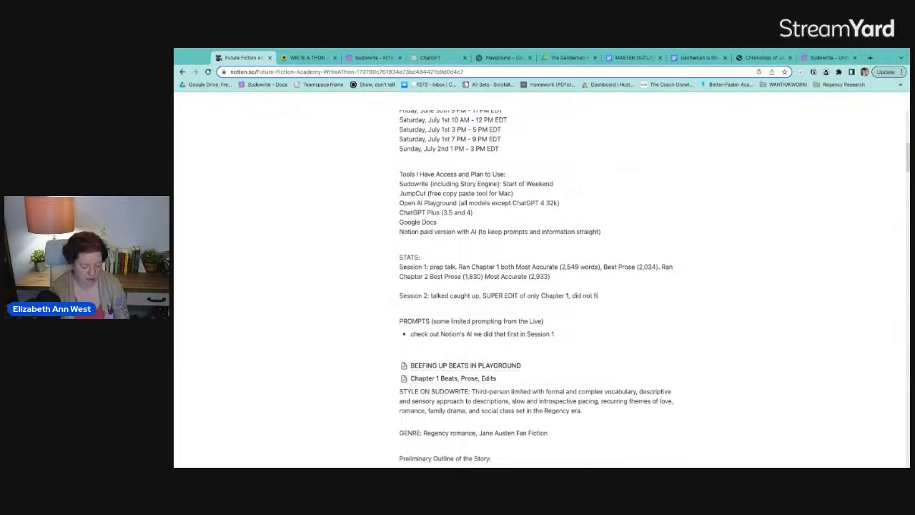
key(BackSpace)
key(BackSpace)
key(BackSpace)
key(BackSpace)
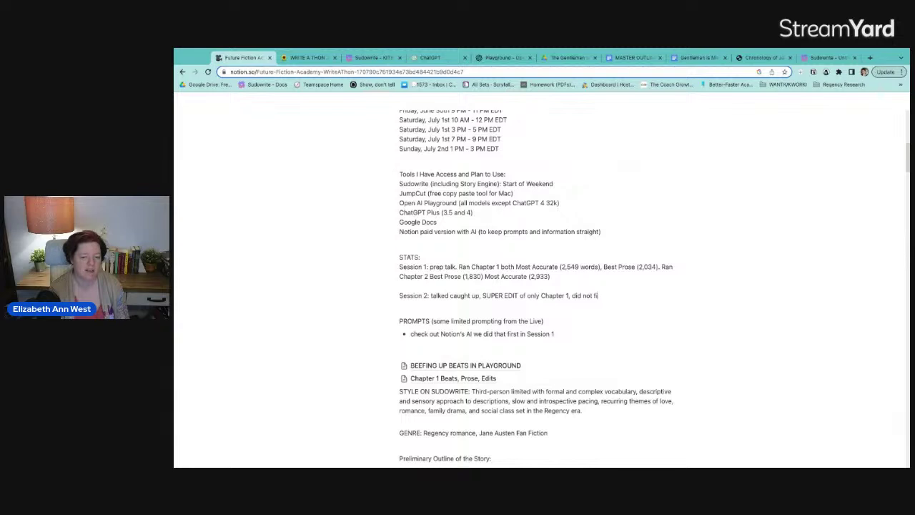
text(nish)
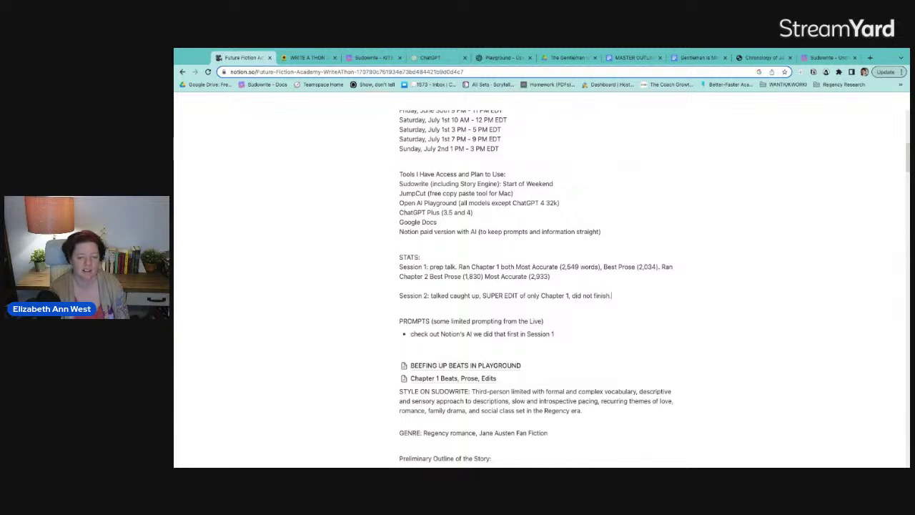
text(. Ended up with)
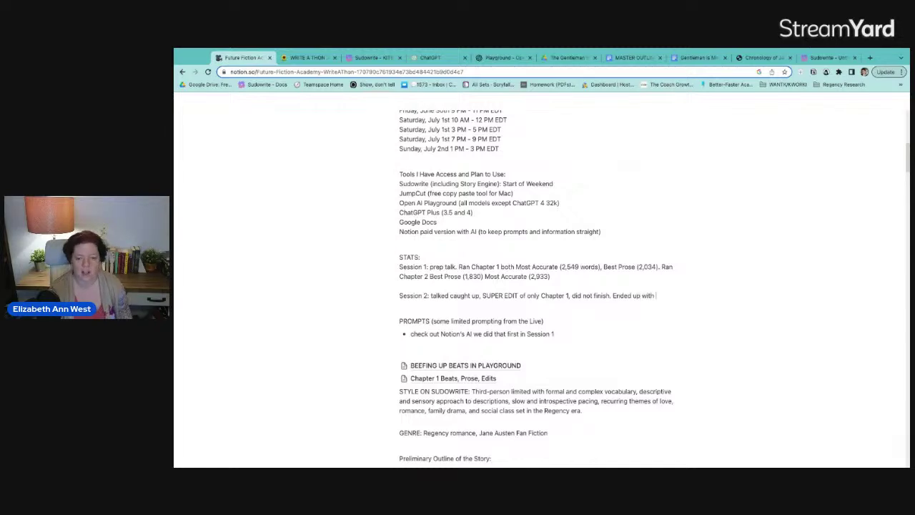
Check the word count of the Gentleman is Mine Draft in Google Docs and return to the WriteAThon page in Notion.
click(675, 60)
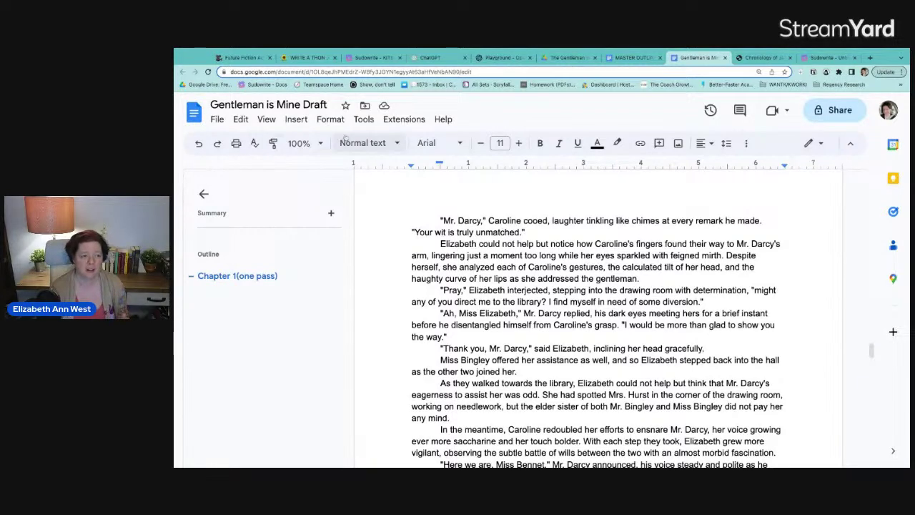
click(357, 123)
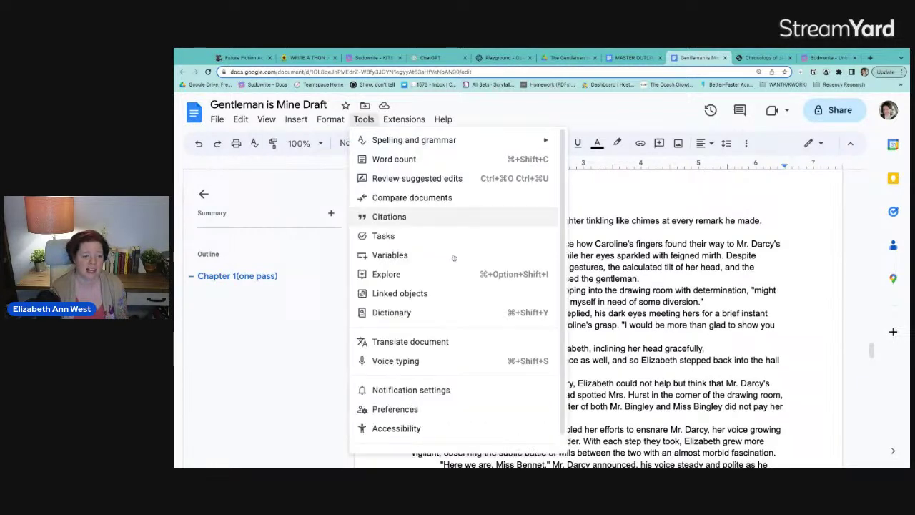
click(394, 160)
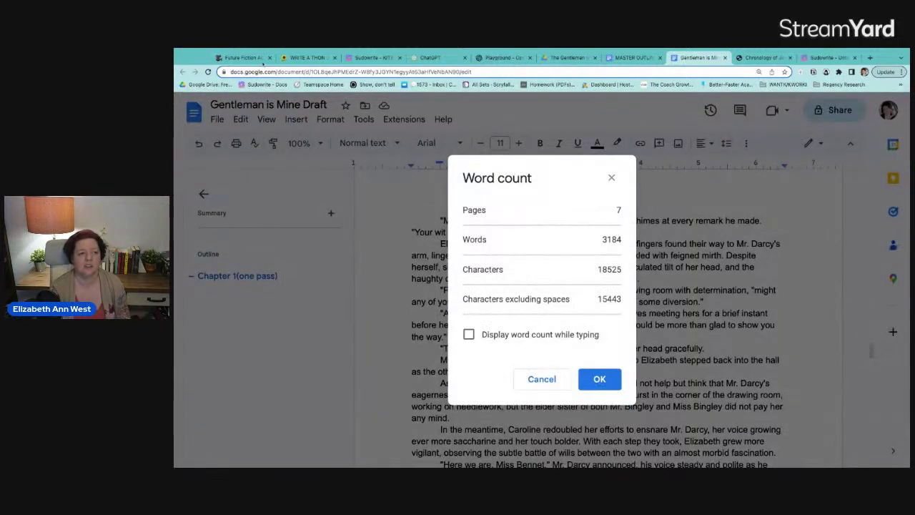
click(250, 58)
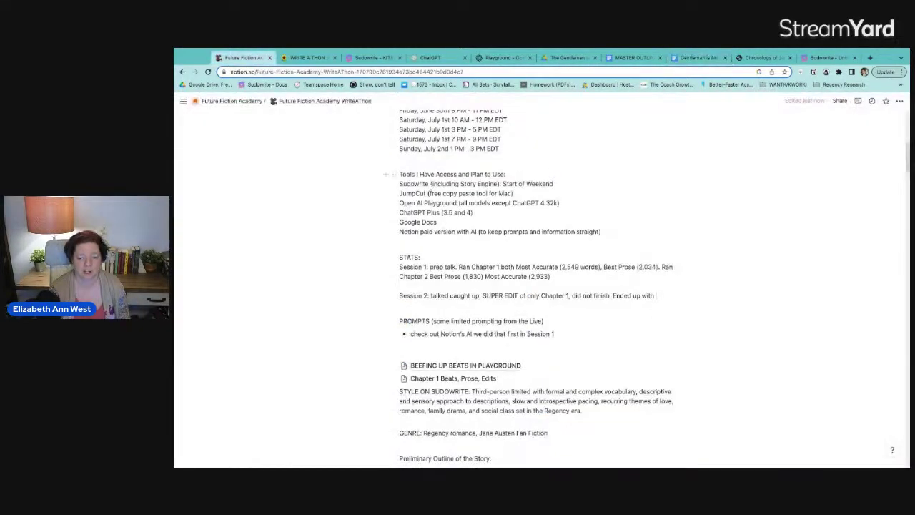
Extend the Session 2 entry with "3,184 words finalized.".
text(3,18)
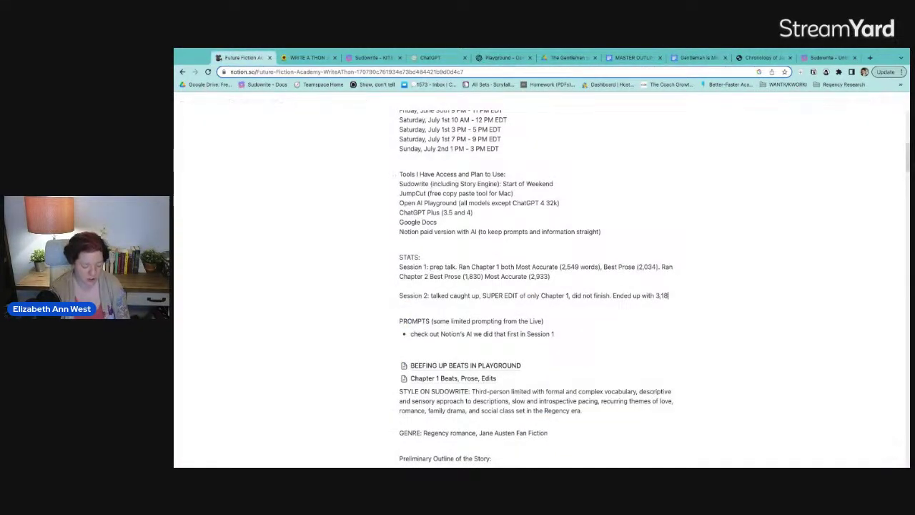
text(4 words)
text( left to)
key(BackSpace)
key(BackSpace)
key(BackSpace)
key(BackSpace)
text(finalized.)
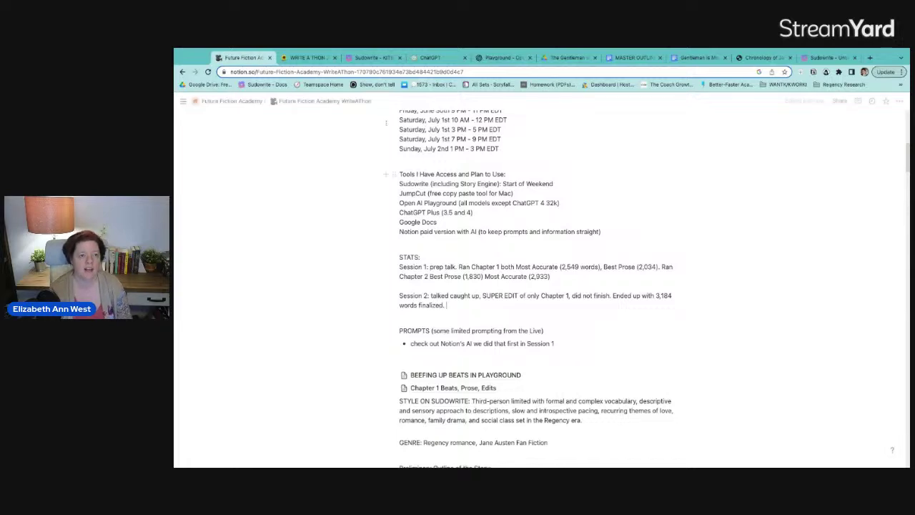
Check the word count of the unedited text below "I STOPPED HERE" in Sudowrite's Chapter 1 KITBASH, and return to the WriteAThon page in Notion.
click(386, 57)
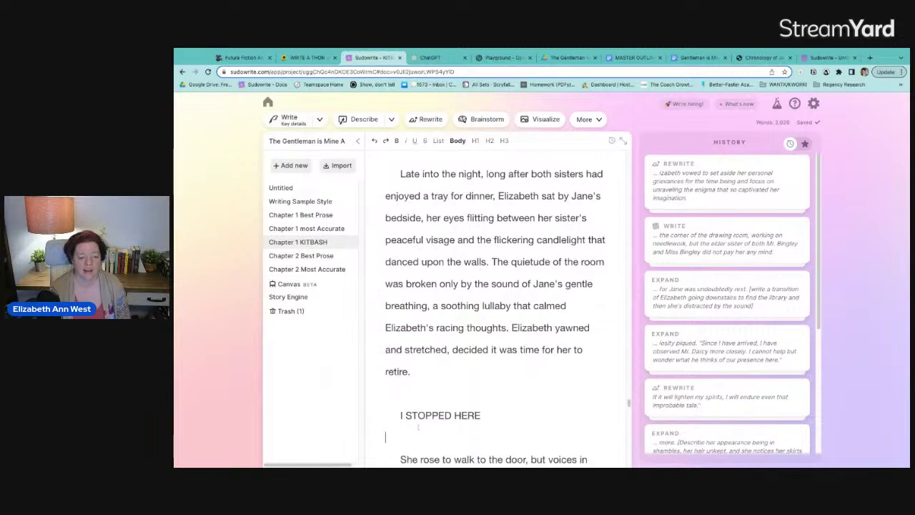
scroll(433, 226, down, 3)
drag(400, 329, 589, 437)
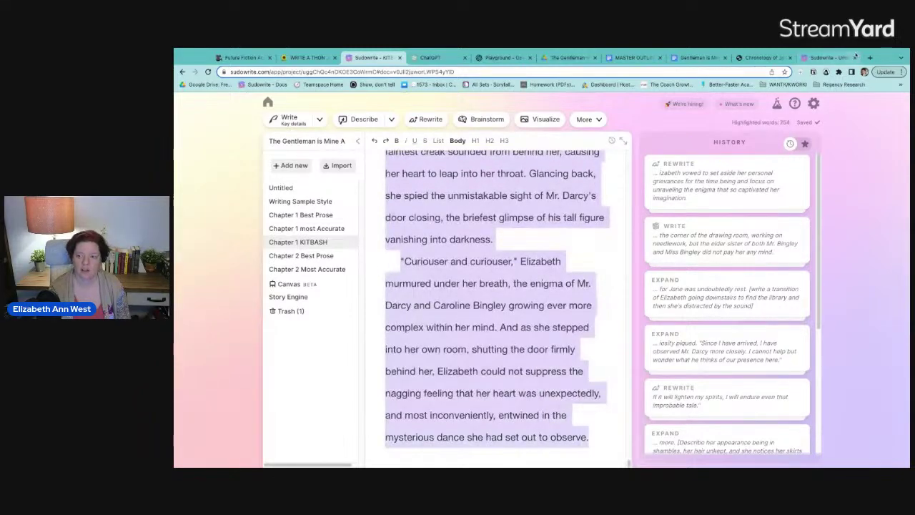
click(239, 57)
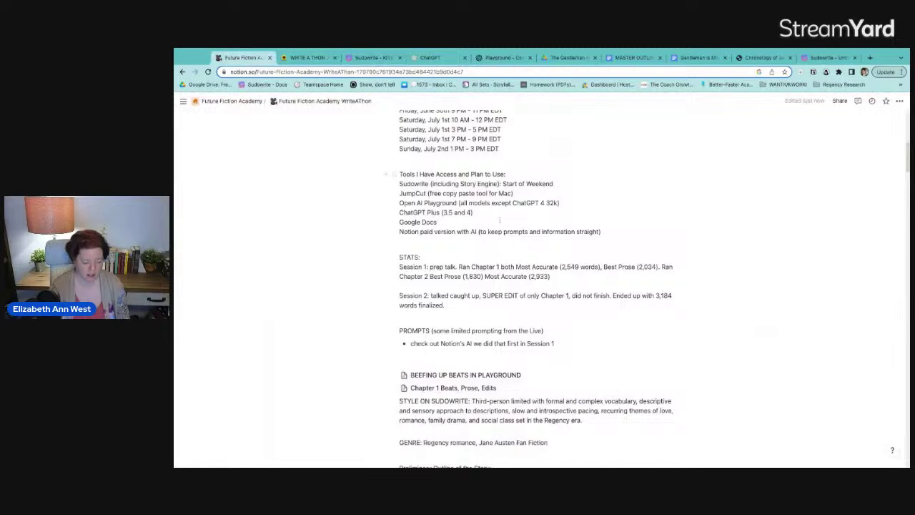
Add "754 left to edit in Kitbash" to the end of the Session 2 entry, correcting the misspelled "Kitbash".
text(754 left)
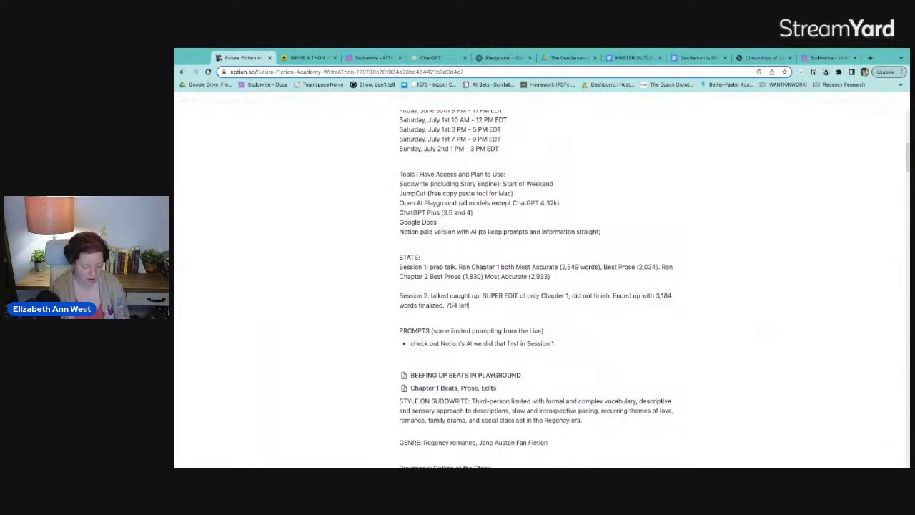
text( to edit in Kitbahs C)
key(BackSpace)
key(BackSpace)
key(BackSpace)
key(BackSpace)
text(sh)
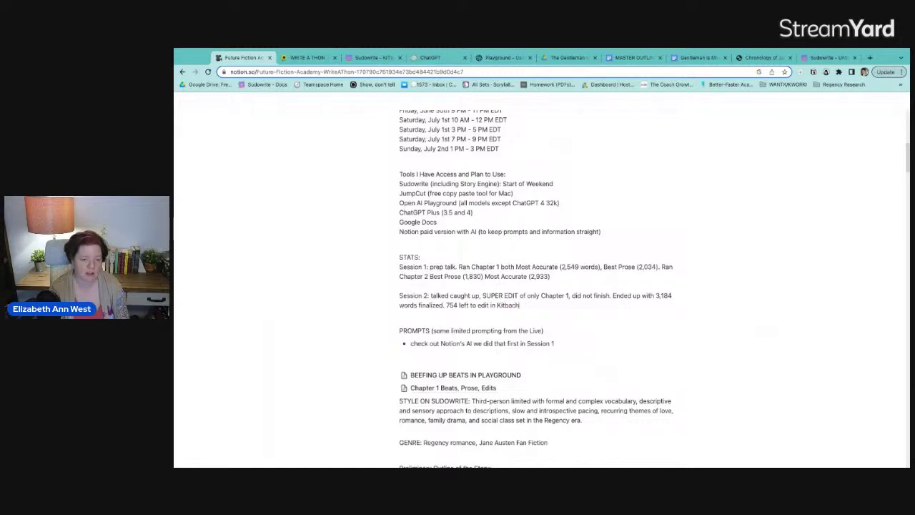
Finish the Session 2 entry with "Chapter 1 in Project Alpha, Chapter 2 still to edit.".
text( Chapter 1)
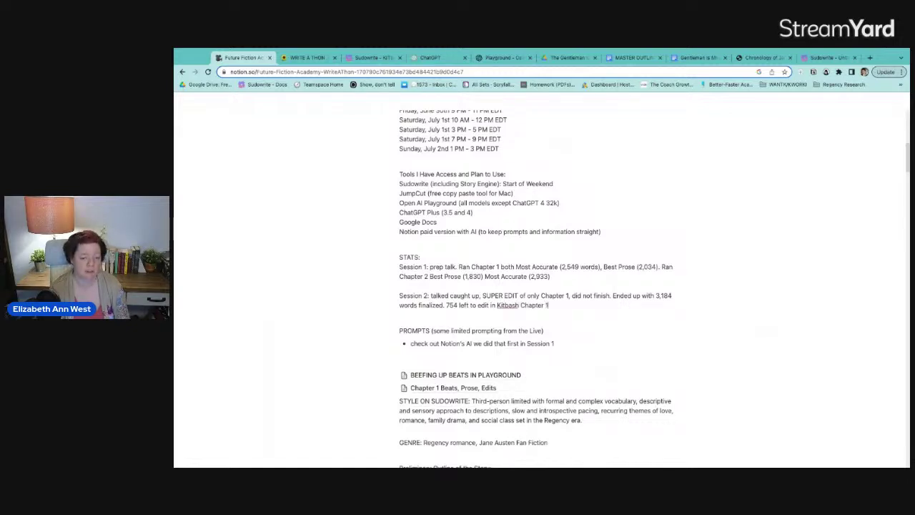
text( in)
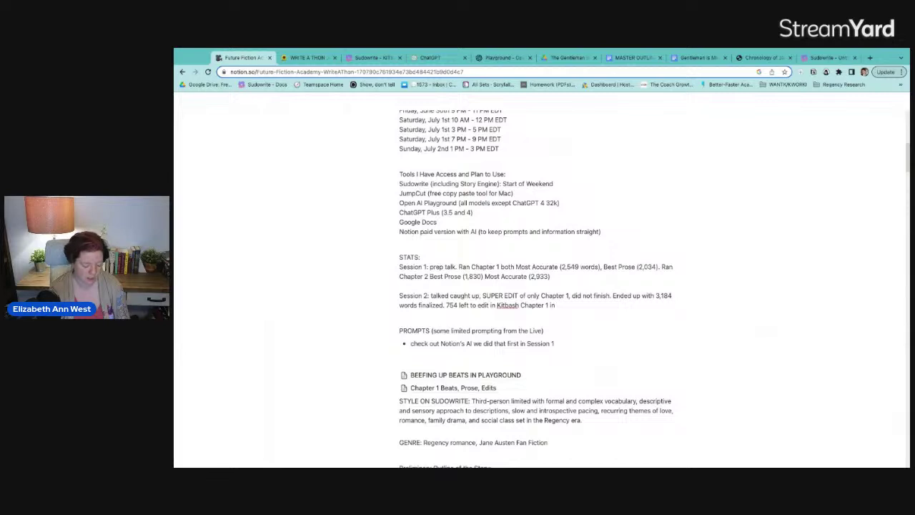
text( Project Alpha)
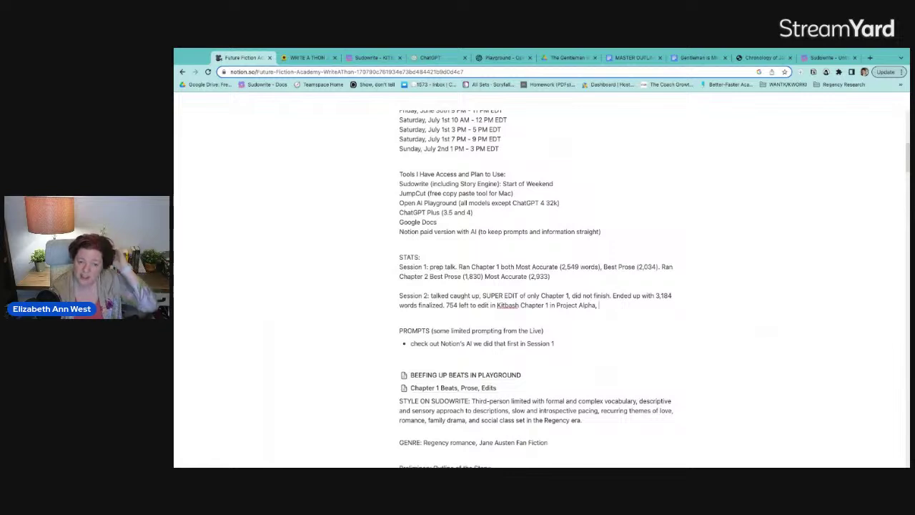
text(, CH)
key(BackSpace)
text(hapter 2 still to edit.)
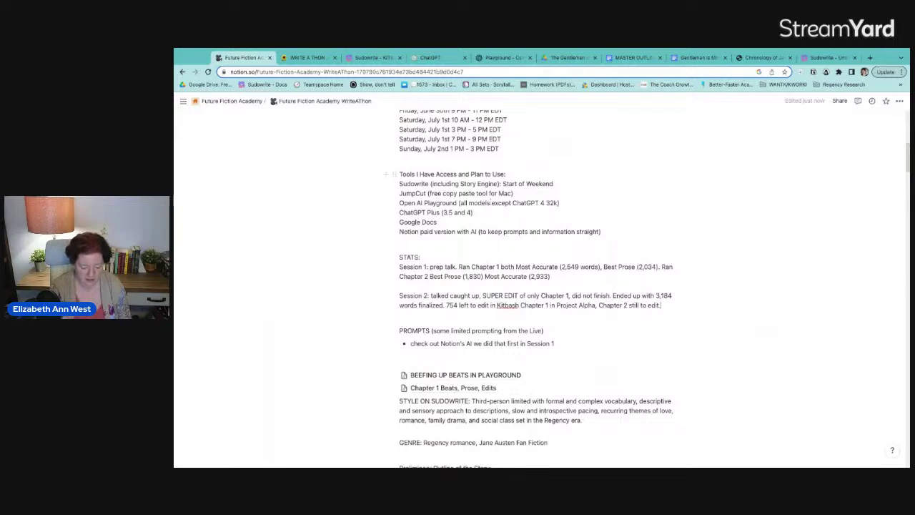
Start a new entry below Session 2 reading "Session 3: Start of the session".
key(Return)
key(Return)
text(Session 3: S)
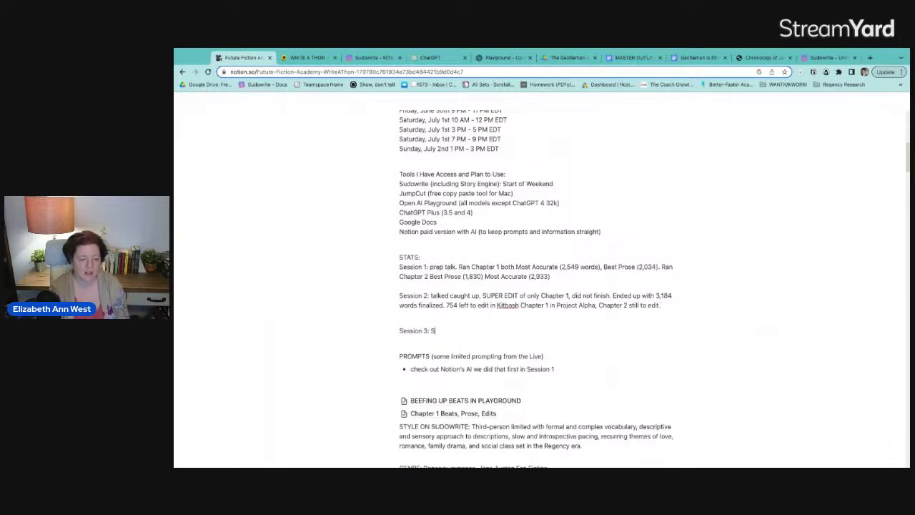
text(tart of the session)
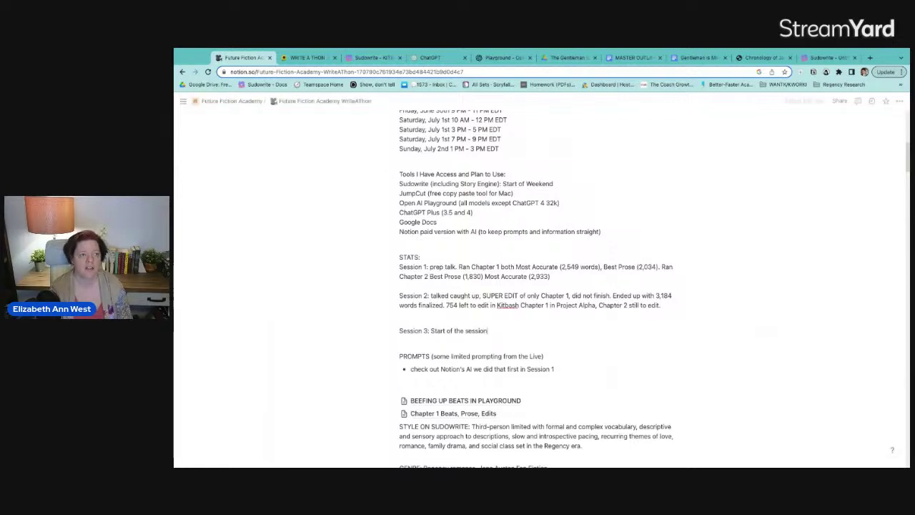
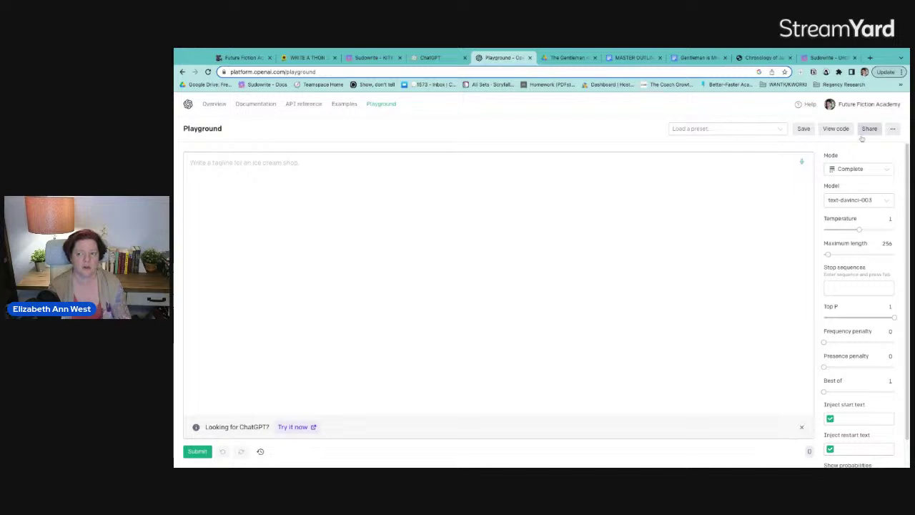
View the account options in the OpenAI Playground and the WRITE A THON June 30 - July 2 page, and return to the WriteAThon page.
click(851, 105)
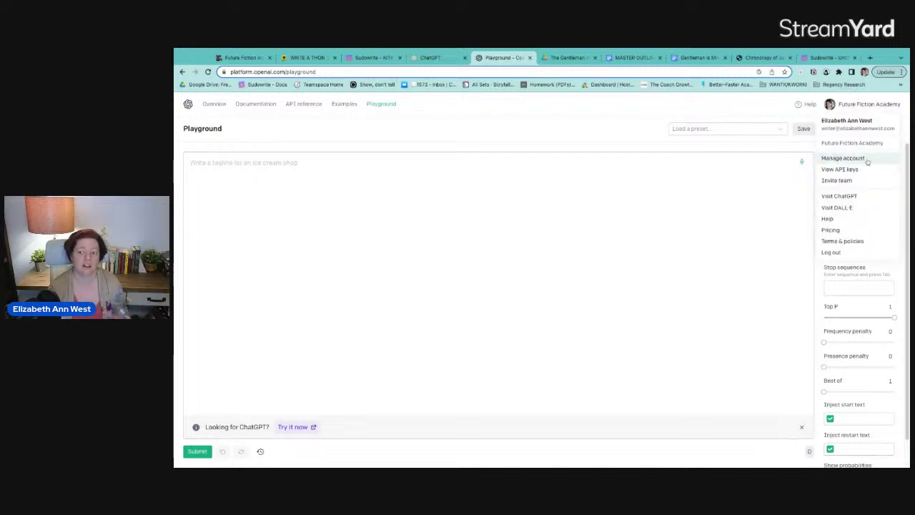
click(619, 235)
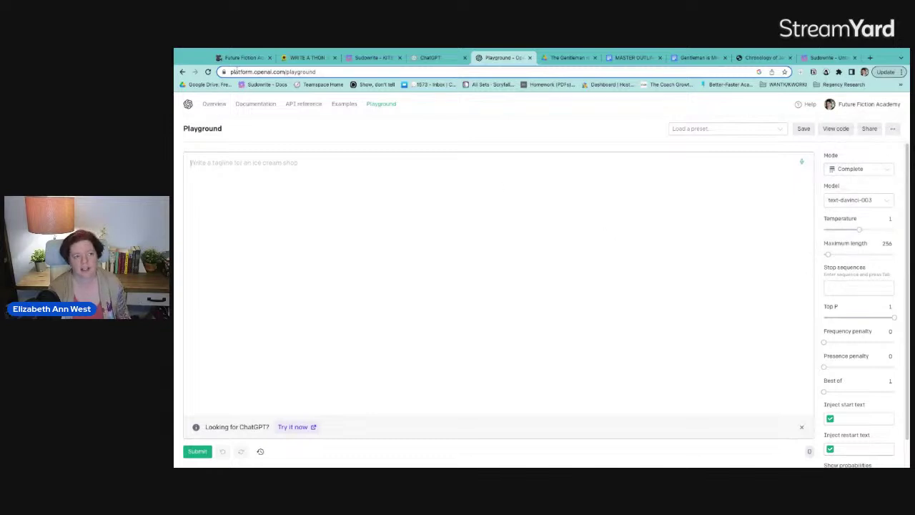
click(242, 57)
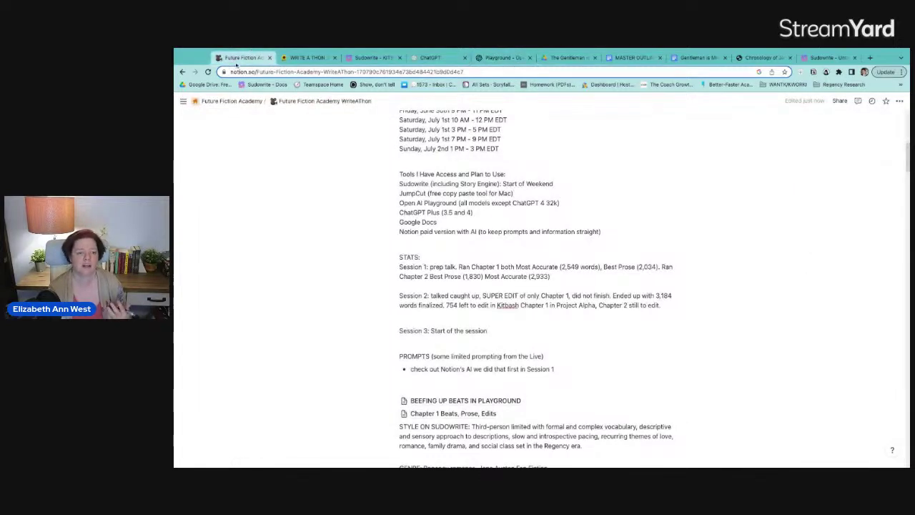
click(309, 58)
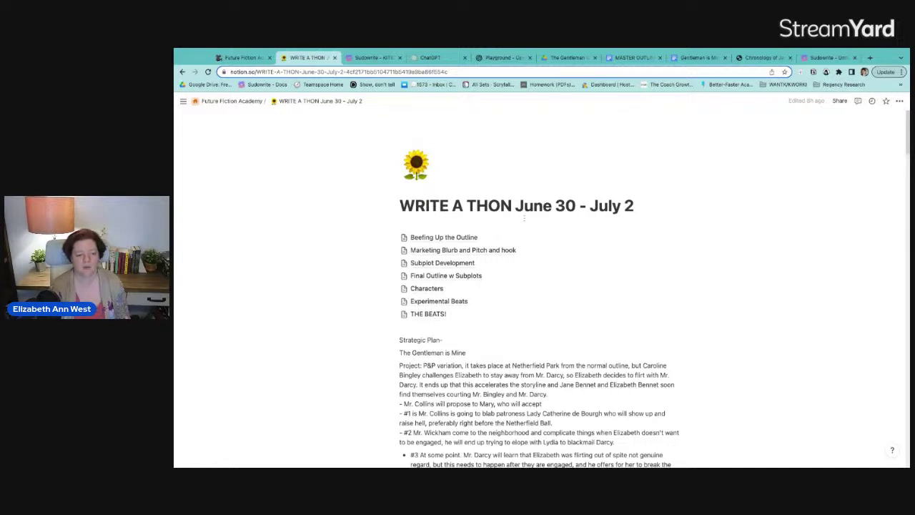
click(241, 57)
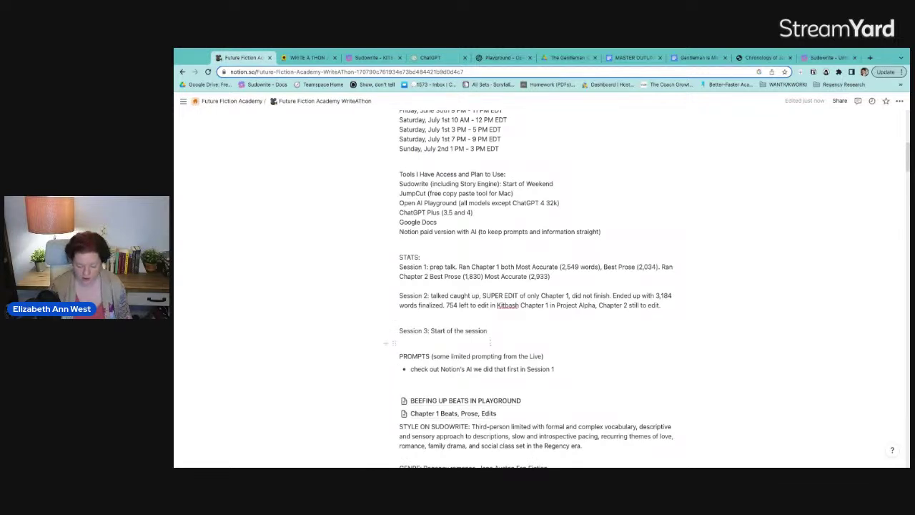
Complete the Session 3 entry with "we have spent 73 cents June 30 and 4 cents so far for July.".
text(we have sp)
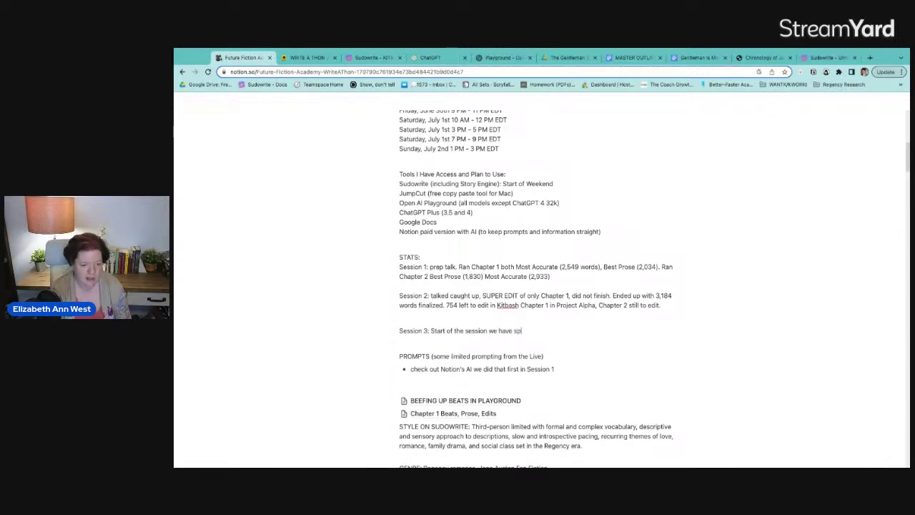
text(ent )
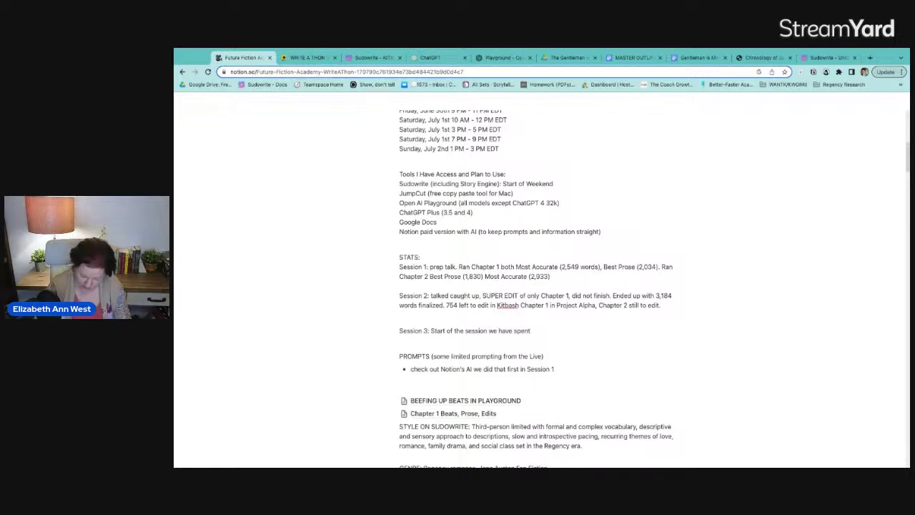
text(73 cen)
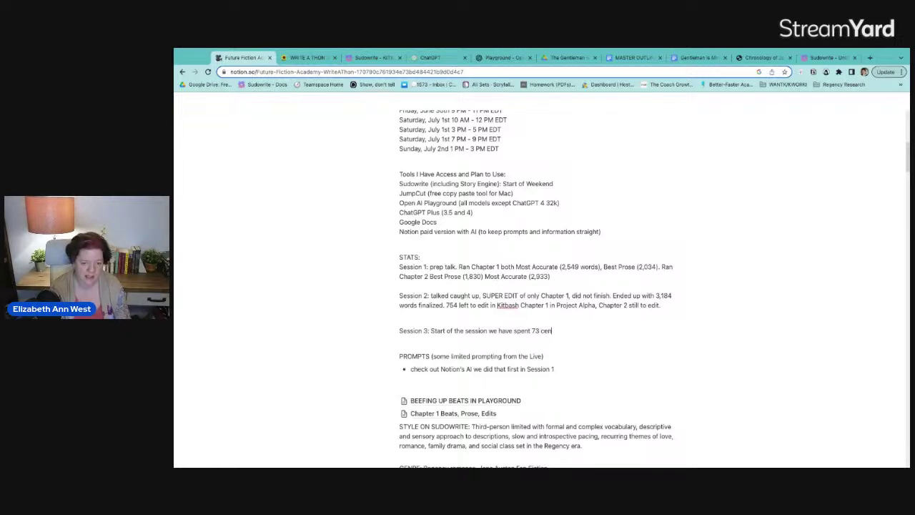
text(ts June )
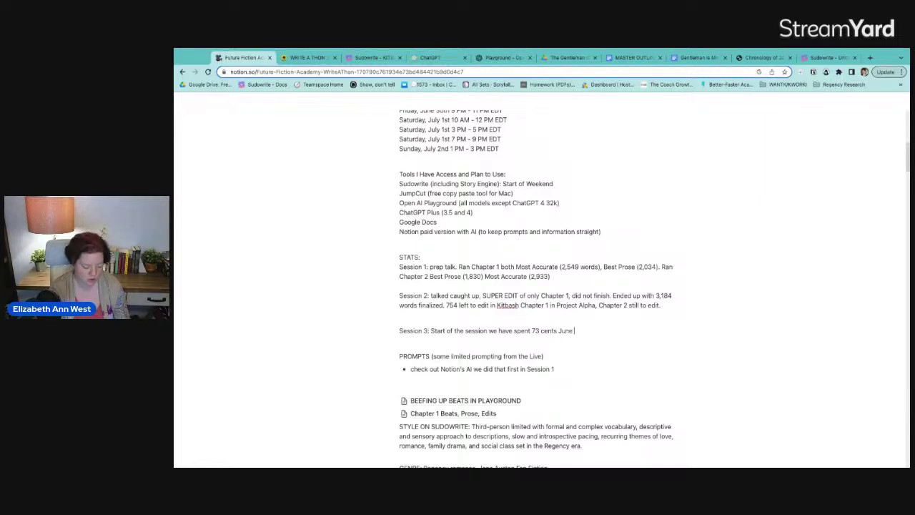
text(30 and 4 cen)
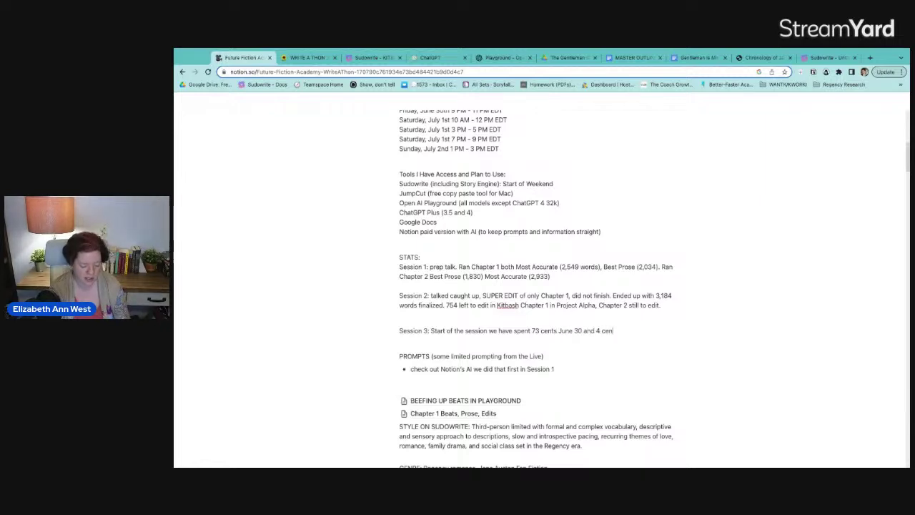
text(ts so far for July.)
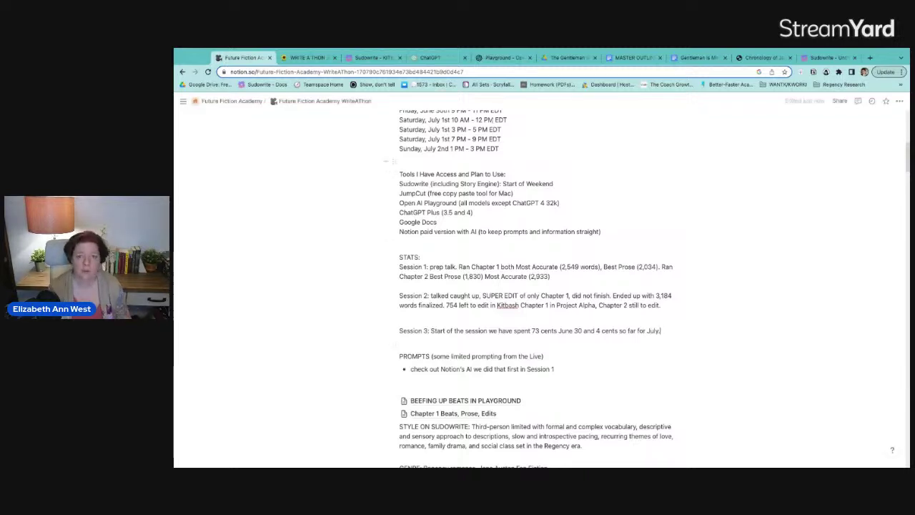
click(372, 57)
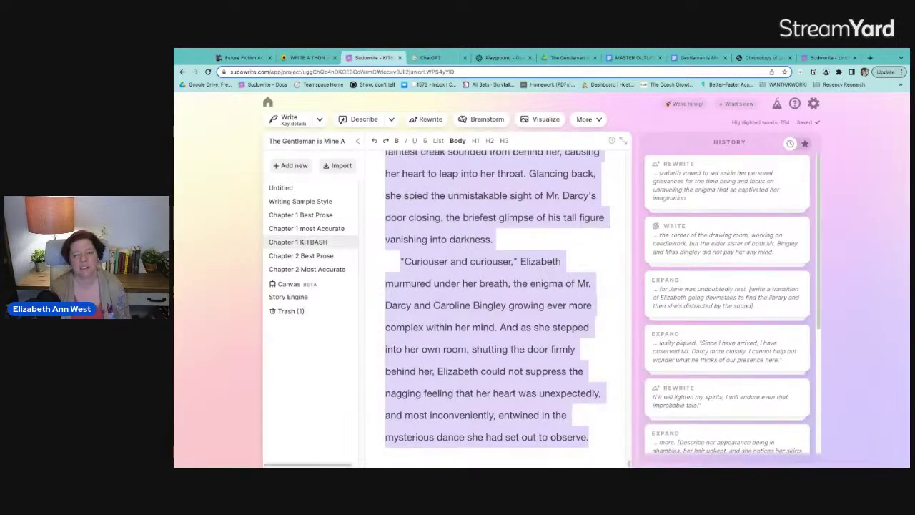
click(814, 103)
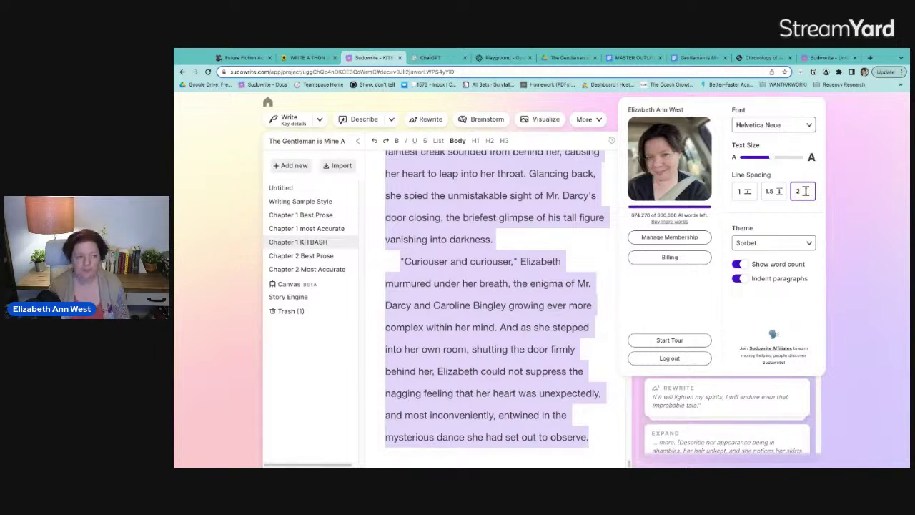
click(240, 58)
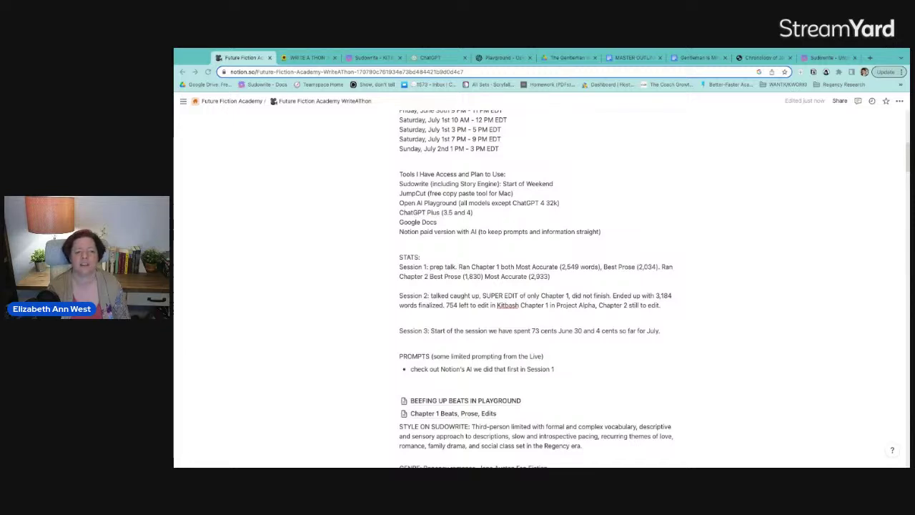
key(ctrl+3)
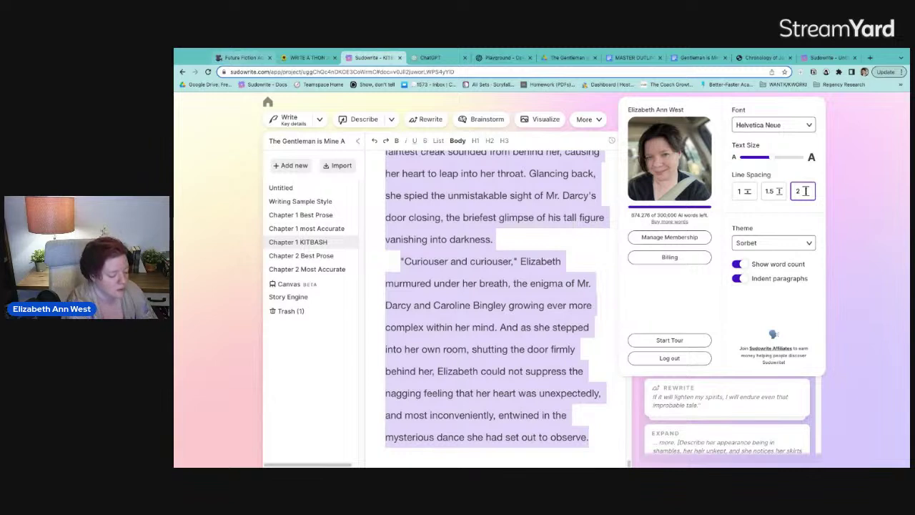
click(223, 57)
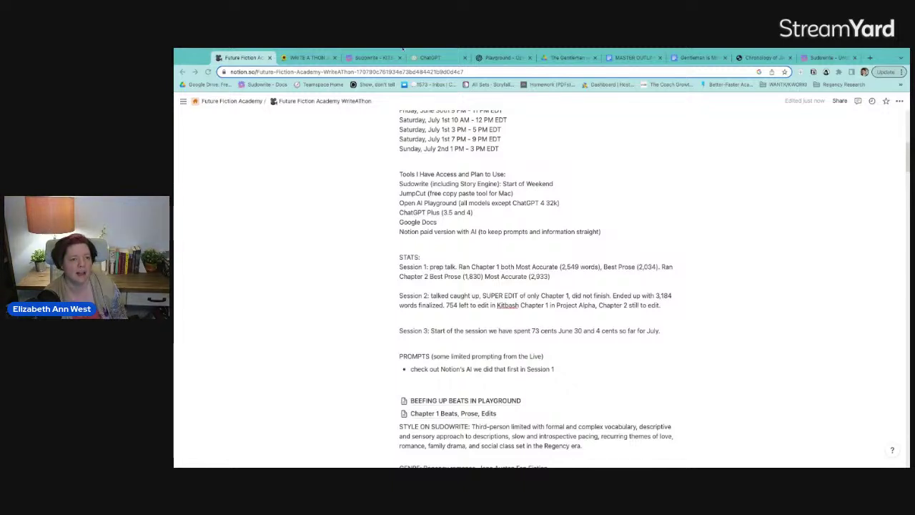
Look over the WriteAThon page from the stats section back up to its title and project description.
click(484, 285)
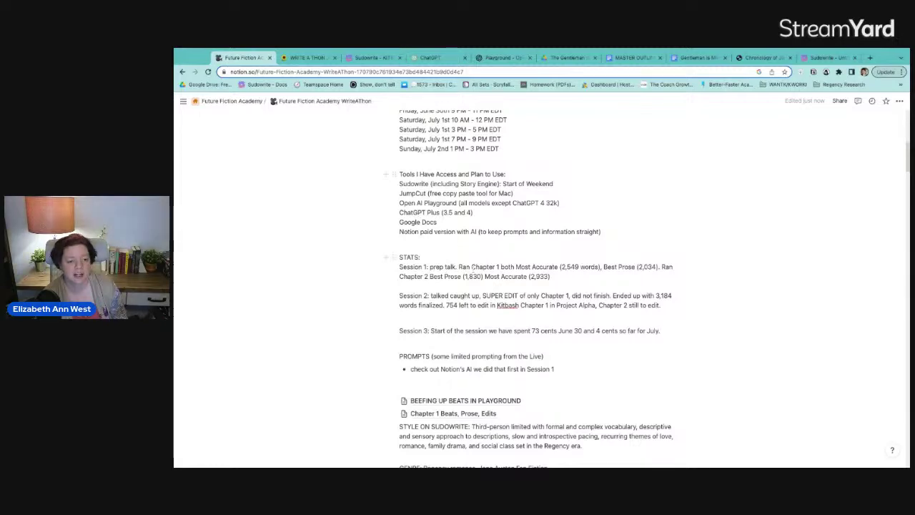
scroll(483, 284, down, 5)
scroll(484, 284, up, 12)
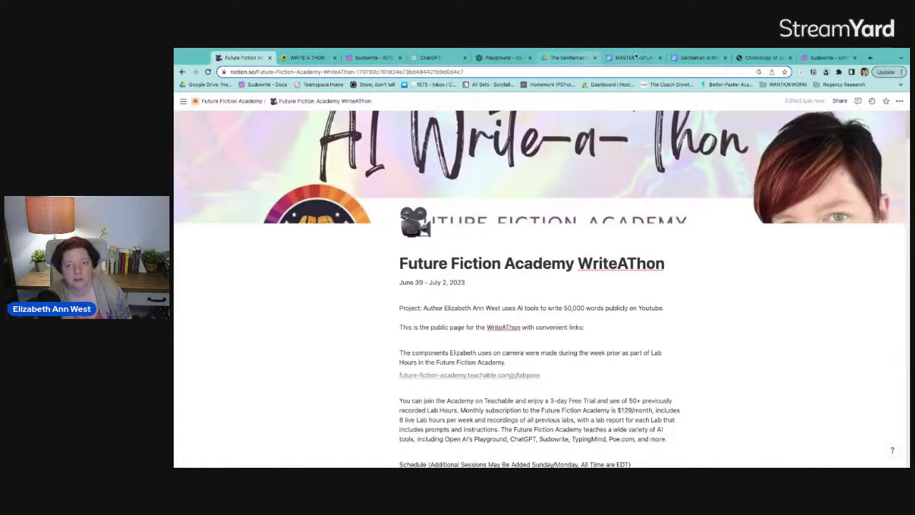
View the empty The Gentleman is Mine B project in Sudowrite, return to Chapter 1 KITBASH and close the account settings.
click(824, 59)
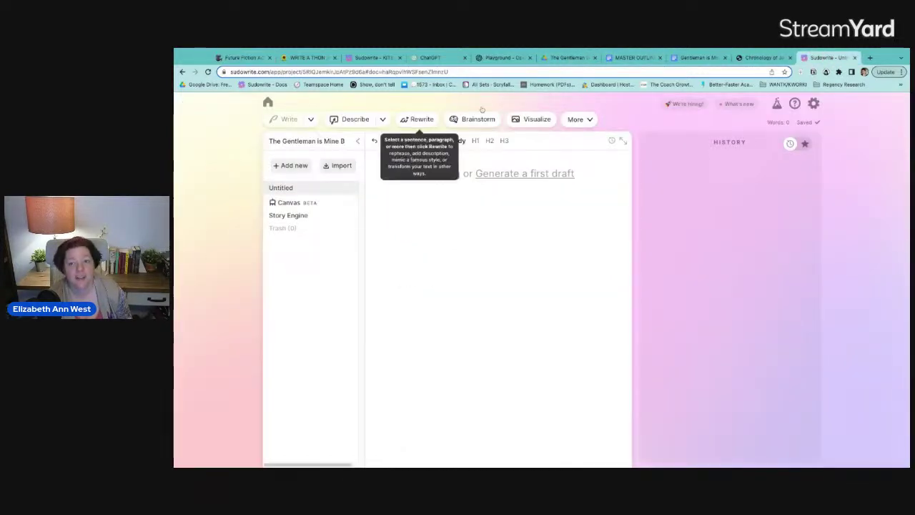
key(ctrl+3)
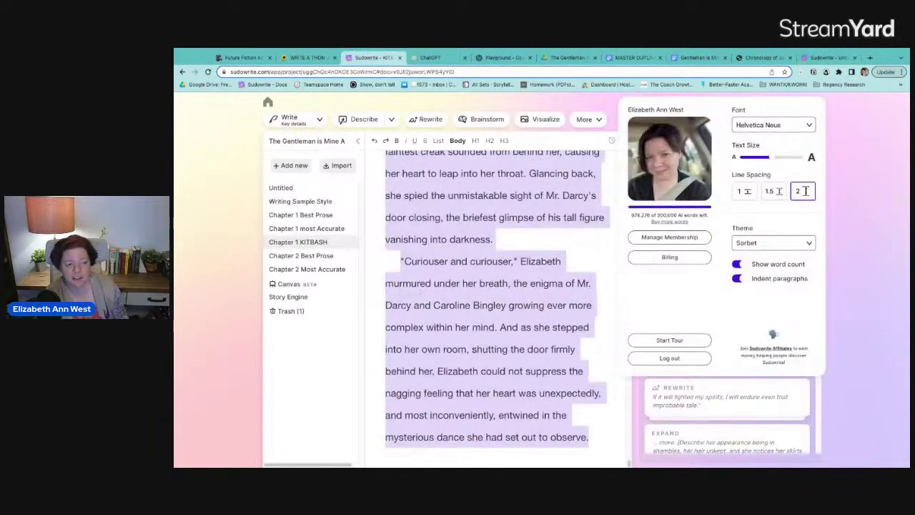
click(412, 305)
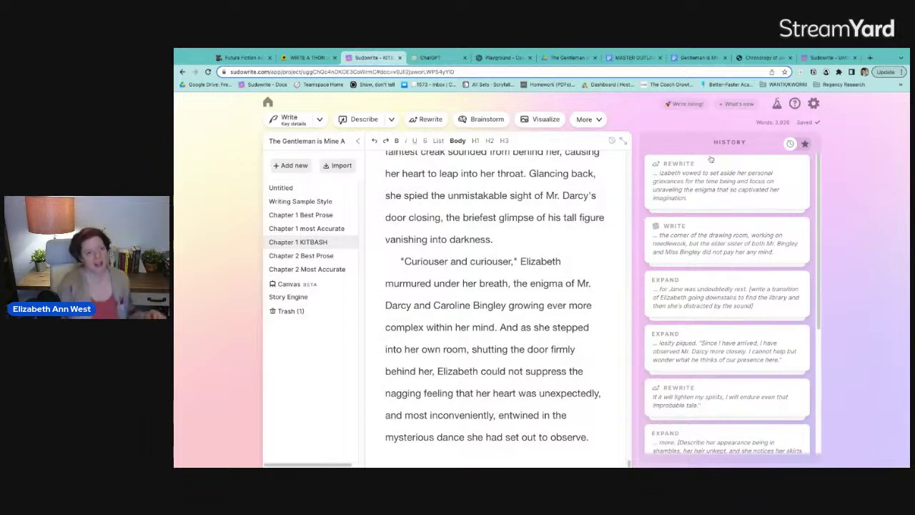
Switch to the OpenAI Playground and set its mode to Chat.
click(504, 57)
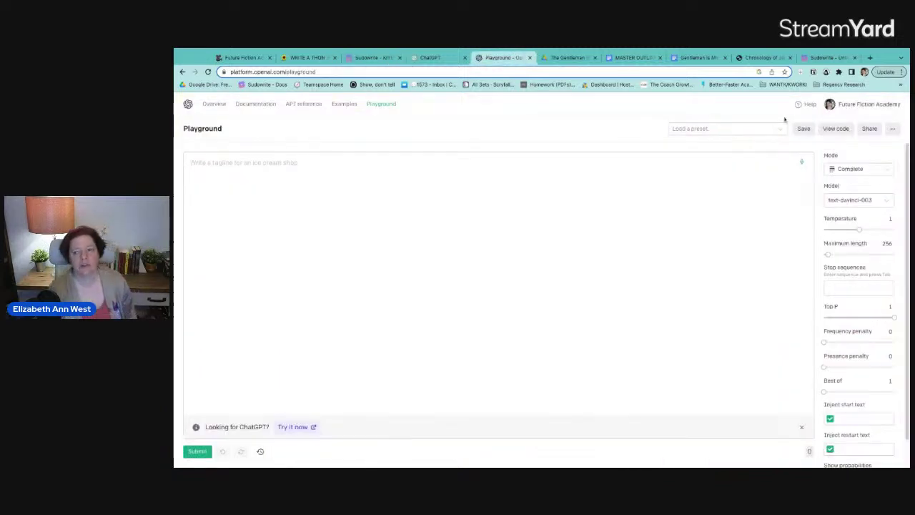
click(878, 171)
click(858, 208)
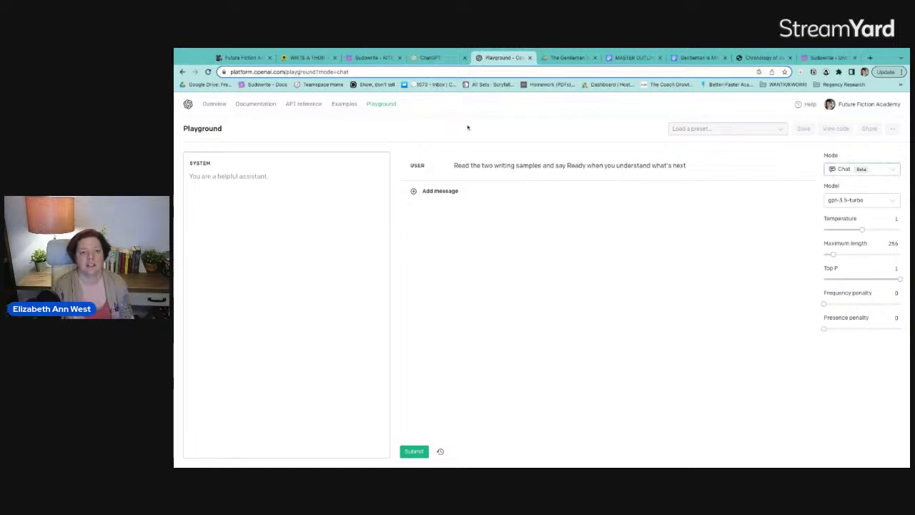
Search the web in a new tab for "apply for chat gpt 4 in playground API" and open OpenAI's GPT-4 API waitlist page.
click(869, 57)
text(appl)
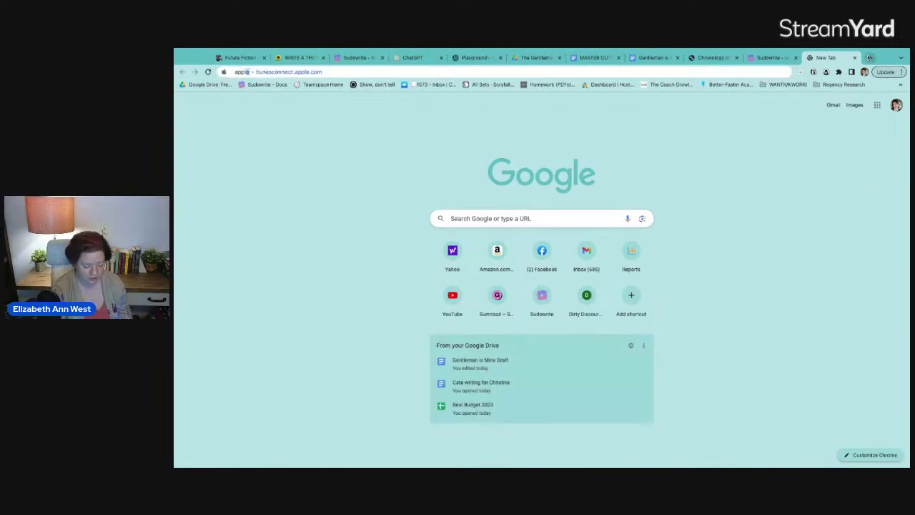
text(y for cha)
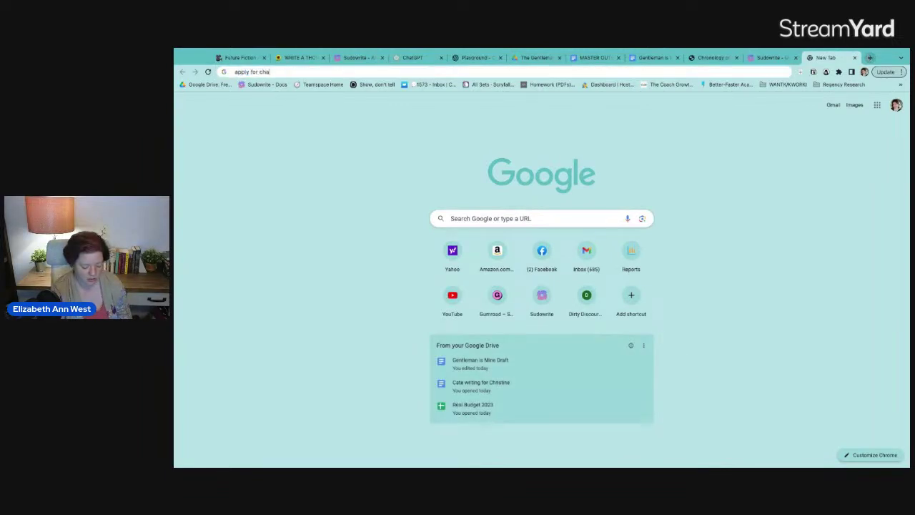
text(t gpt 4 in playg)
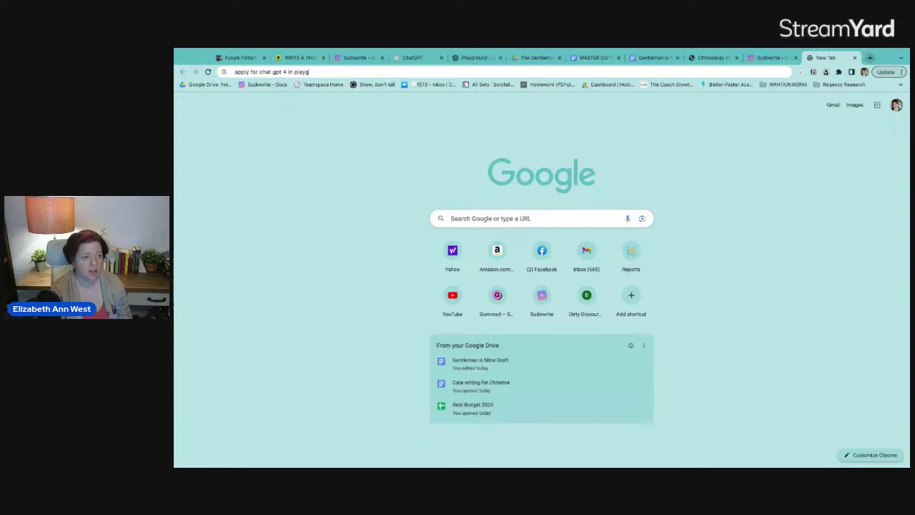
text(round API)
key(Return)
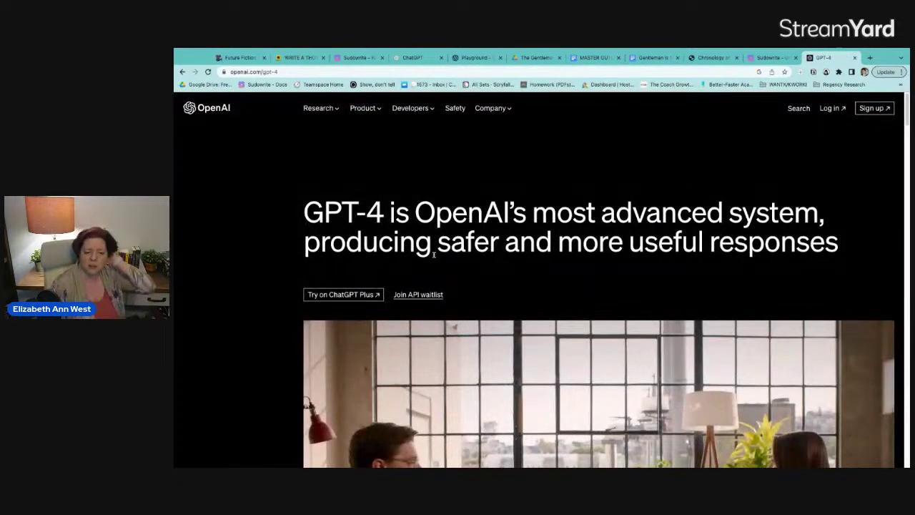
click(406, 295)
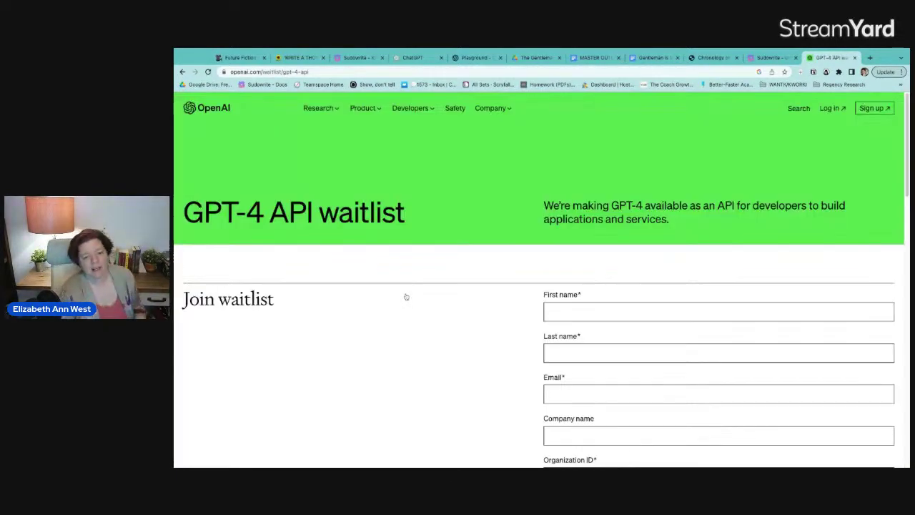
Select the GPT-4 API waitlist page's web address, switch to another window and return.
click(353, 71)
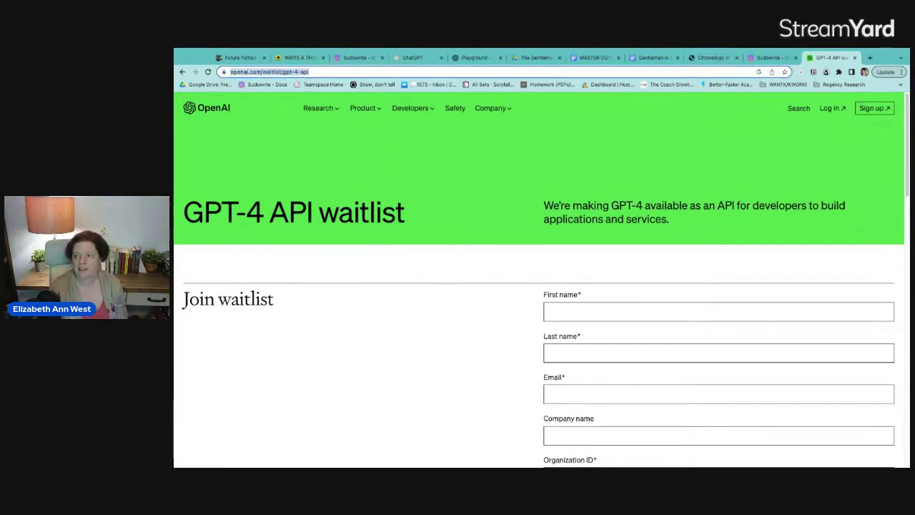
key(alt+Tab)
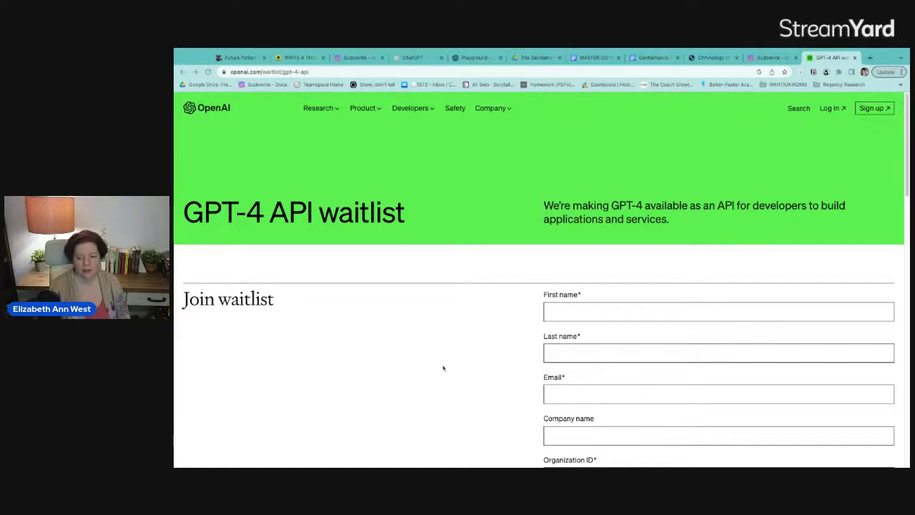
key(alt+Tab)
Look over the GPT-4 waitlist form down to the Availability section and close the page.
scroll(503, 366, down, 3)
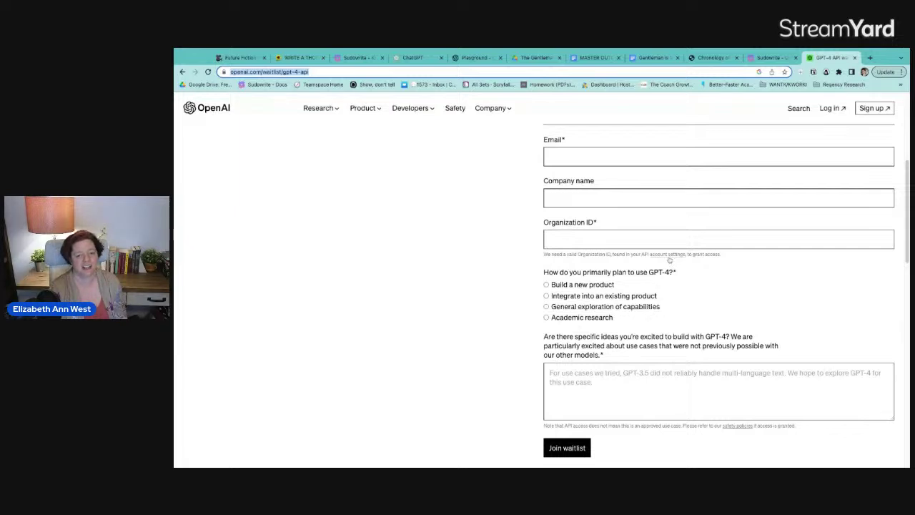
scroll(589, 295, down, 3)
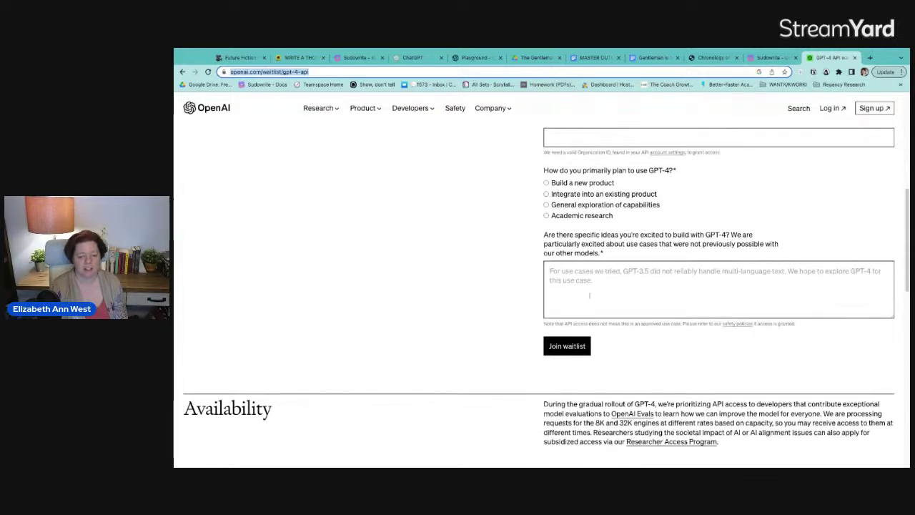
scroll(636, 286, down, 3)
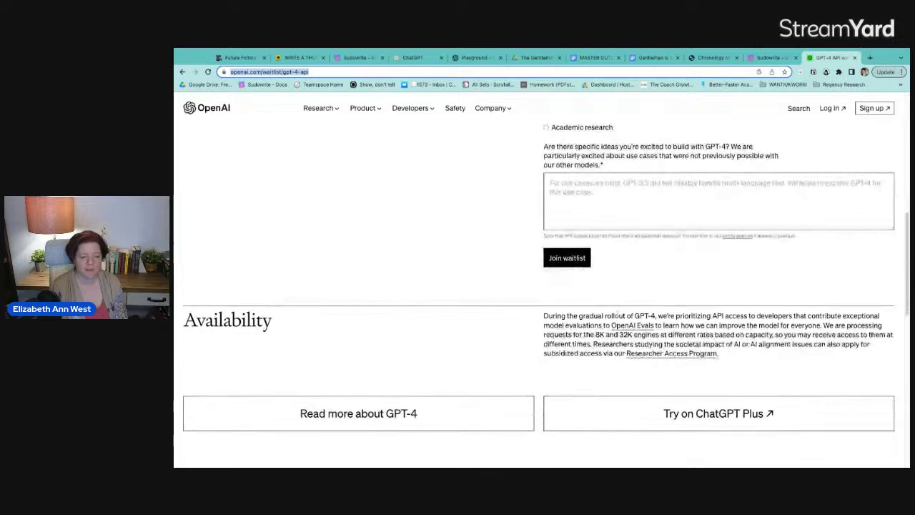
scroll(617, 309, up, 2)
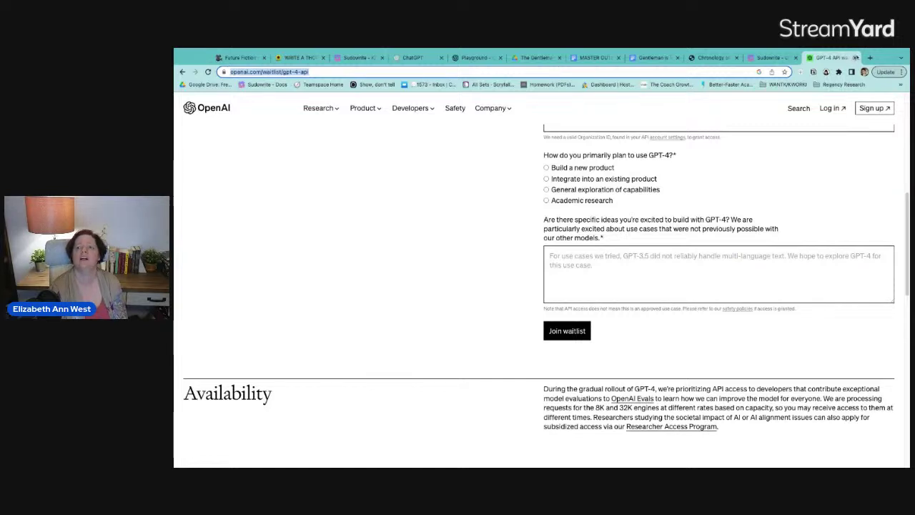
click(855, 57)
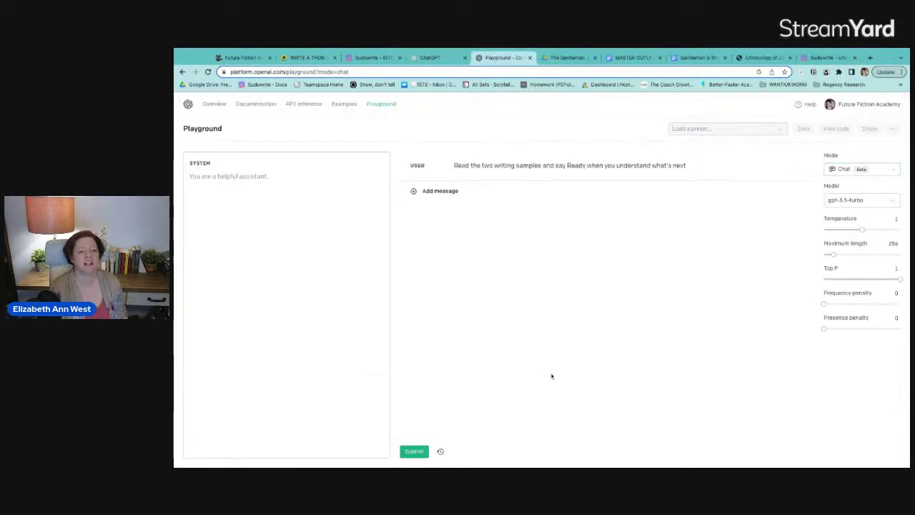
Clear the user message about the two writing samples in the Playground and reload the page.
triple_click(743, 172)
key(BackSpace)
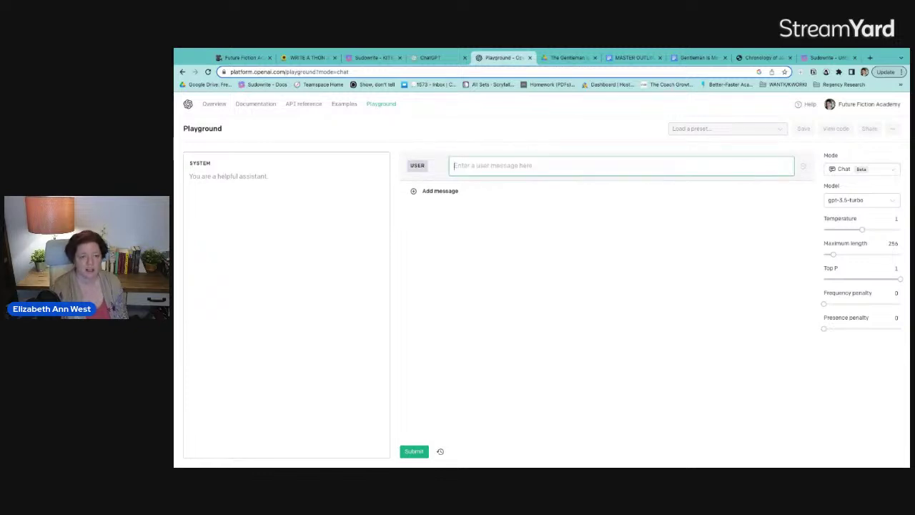
click(207, 72)
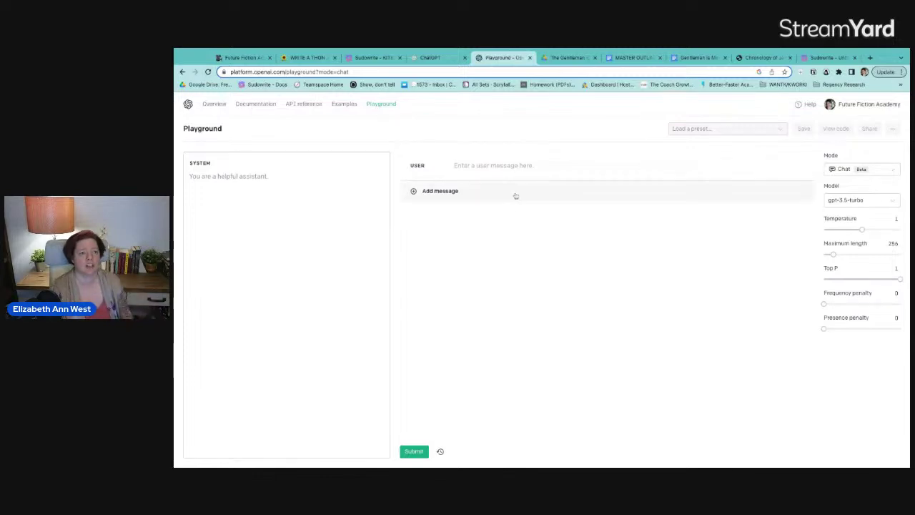
Look over the WRITE A THON page in Notion, view its THE BEATS! subpage and return to the parent page.
click(307, 57)
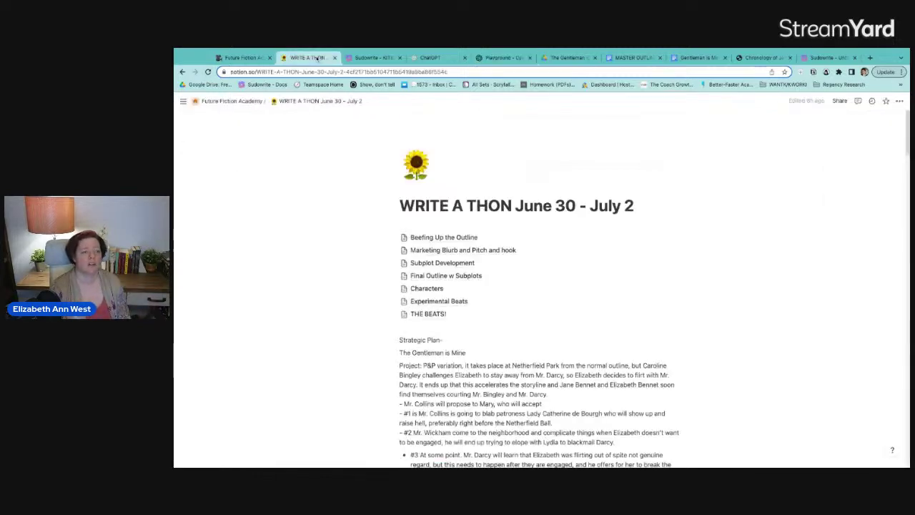
scroll(491, 358, down, 4)
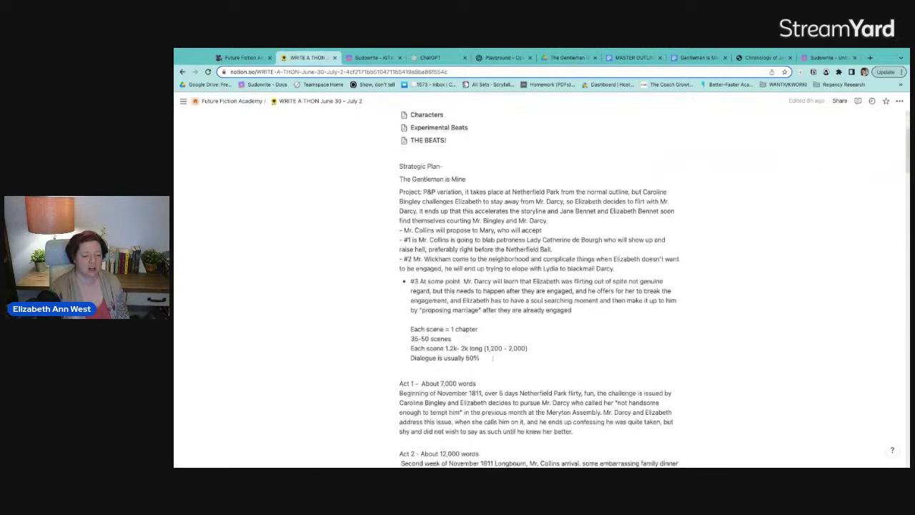
scroll(492, 358, up, 4)
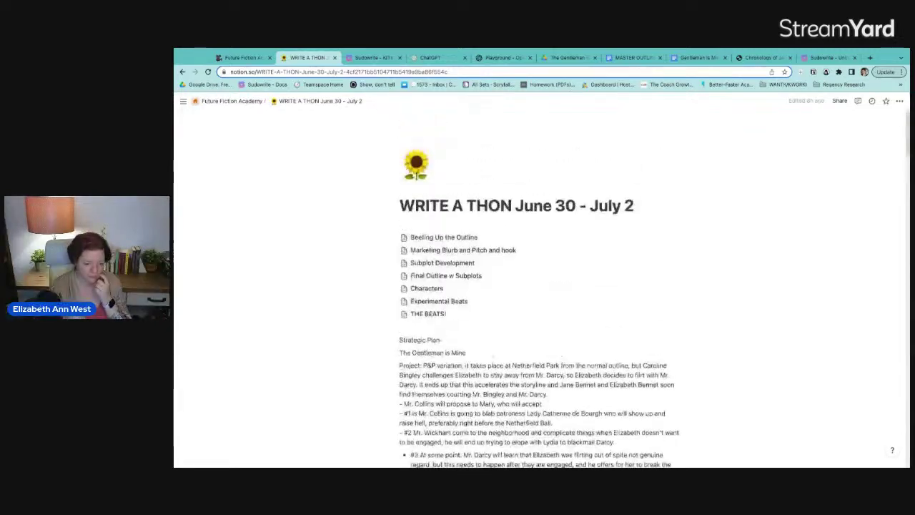
click(481, 315)
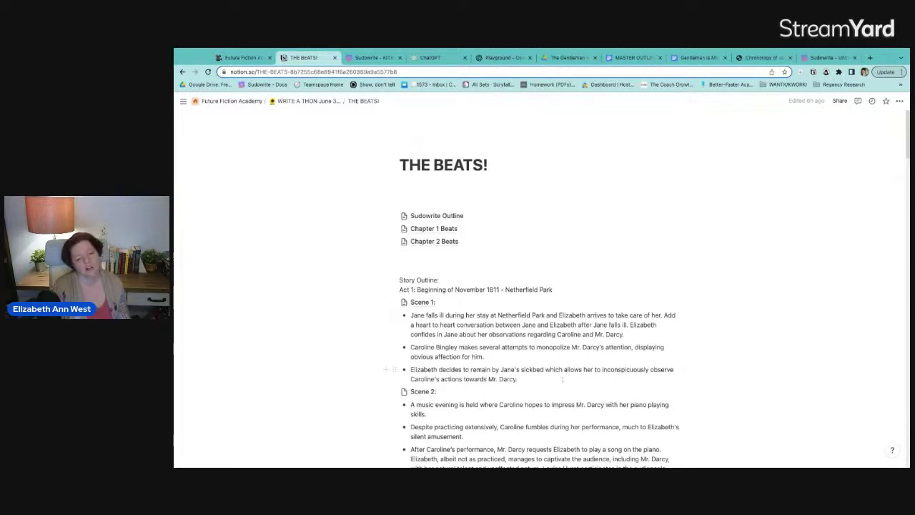
scroll(475, 334, down, 3)
scroll(474, 300, up, 3)
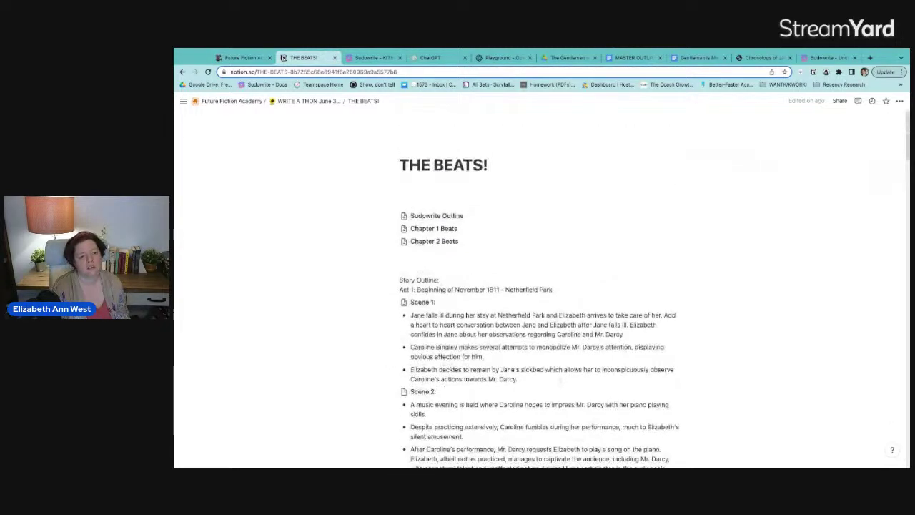
click(183, 72)
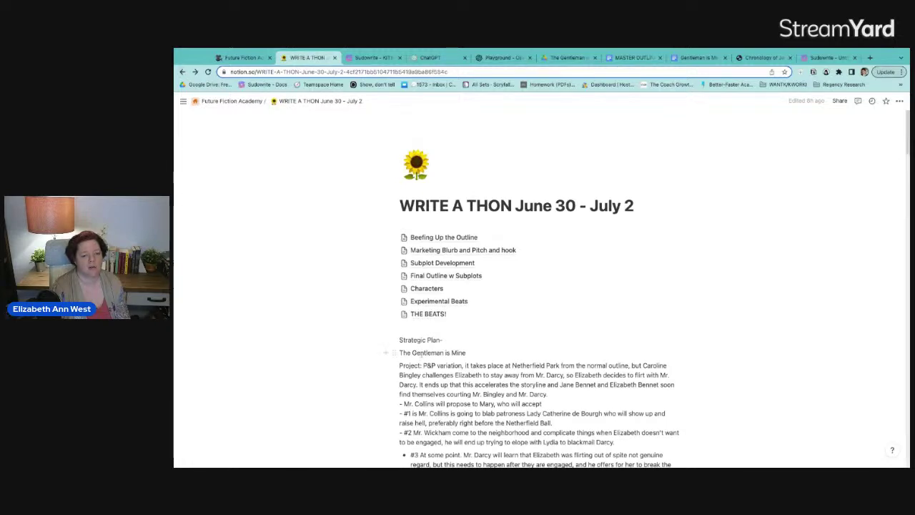
Read through the Marketing Blurb and Pitch and hook subpage to its end and return to the WRITE A THON page.
click(481, 254)
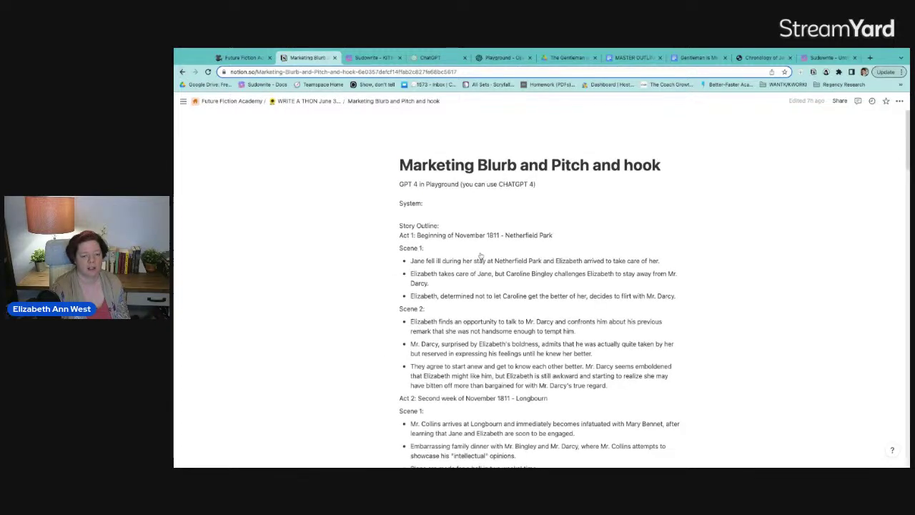
scroll(481, 254, down, 10)
scroll(537, 286, down, 3)
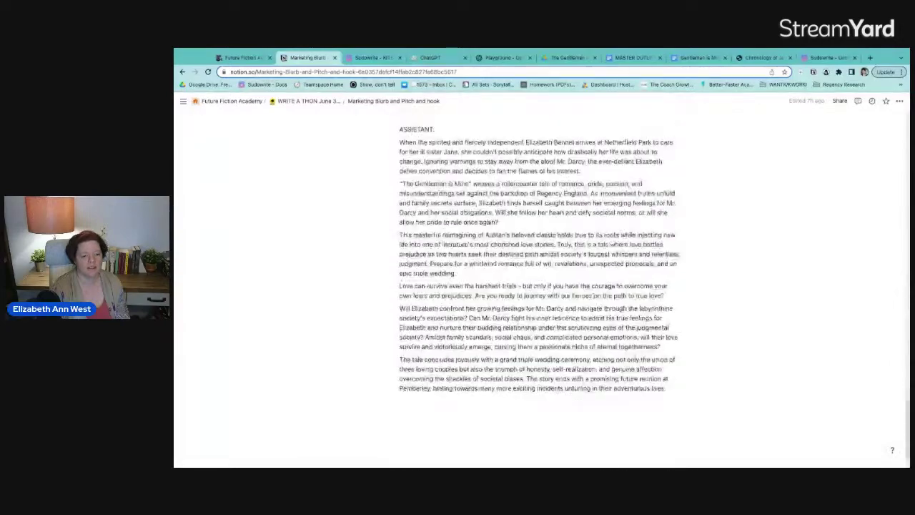
scroll(538, 286, up, 5)
scroll(538, 286, up, 15)
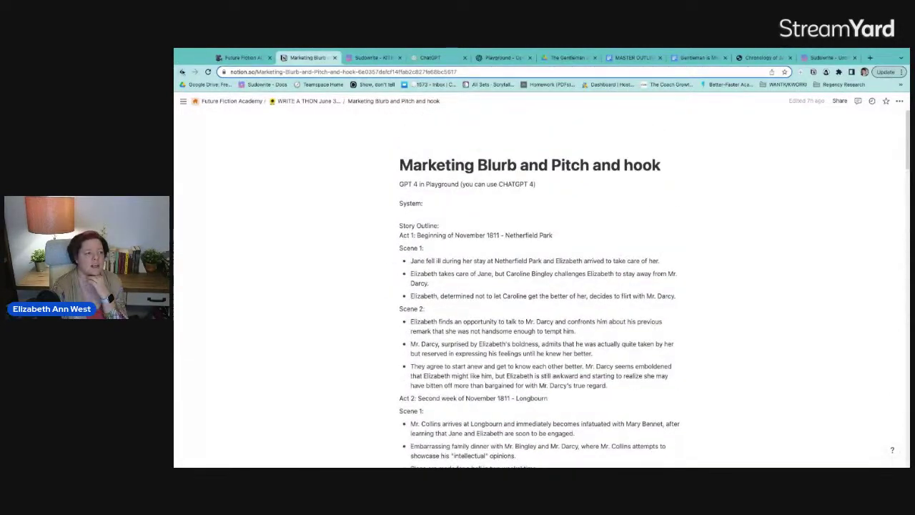
click(182, 71)
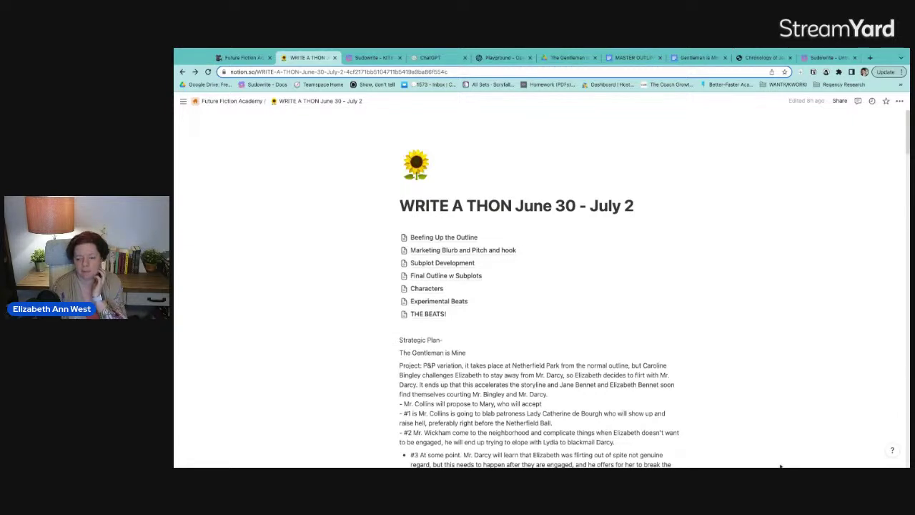
Insert a new subpage directly below THE BEATS! in the WRITE A THON page's list of subpages.
click(457, 329)
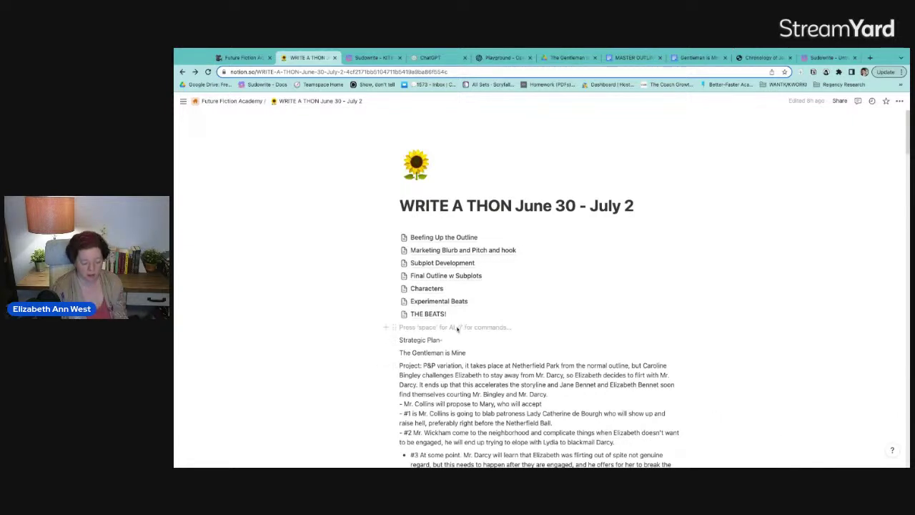
text(/mega)
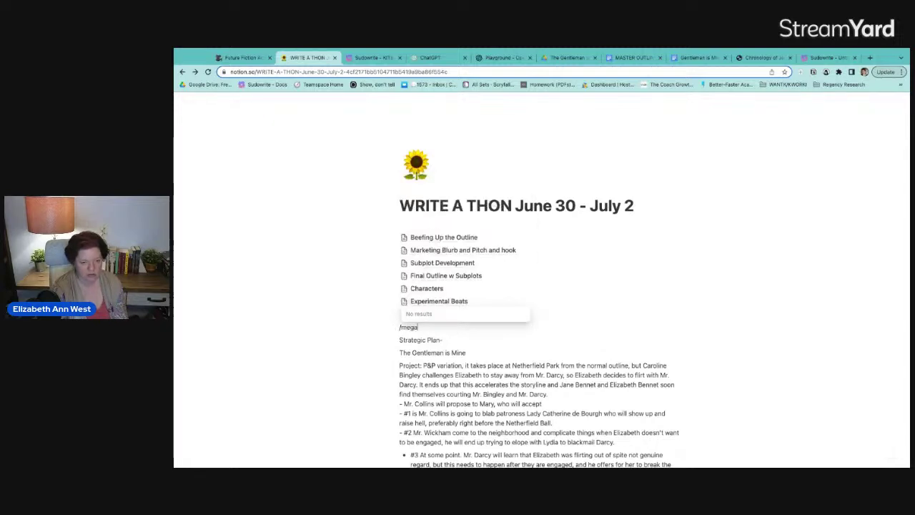
key(BackSpace)
key(BackSpace)
key(BackSpace)
key(BackSpace)
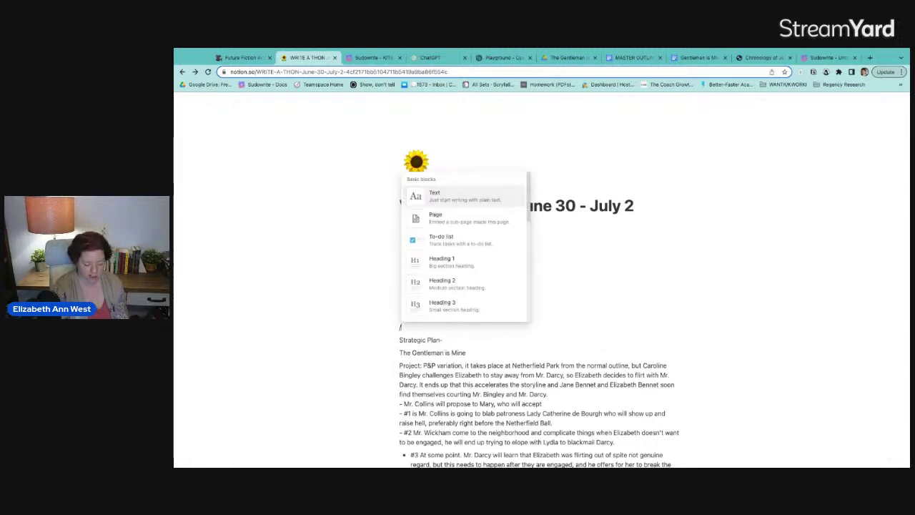
text(pag)
key(Return)
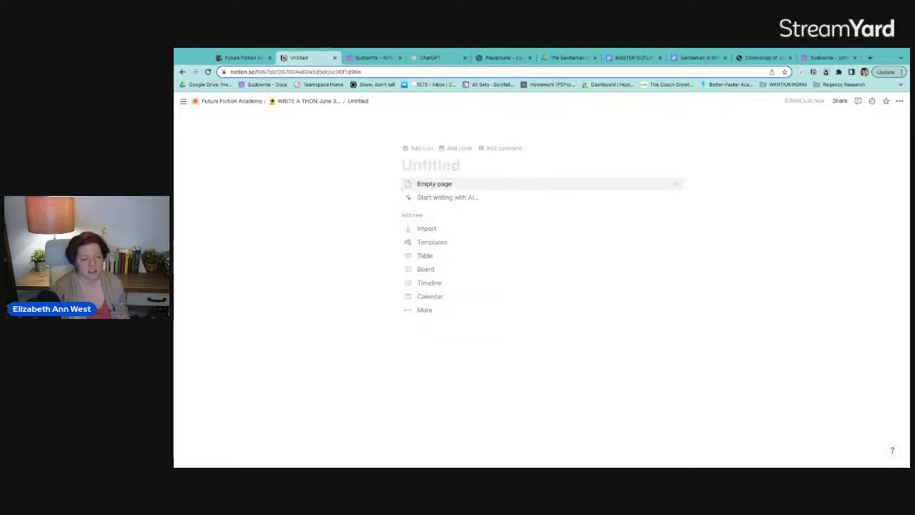
Title the new subpage Megaprompt and start its empty body.
text(Mega)
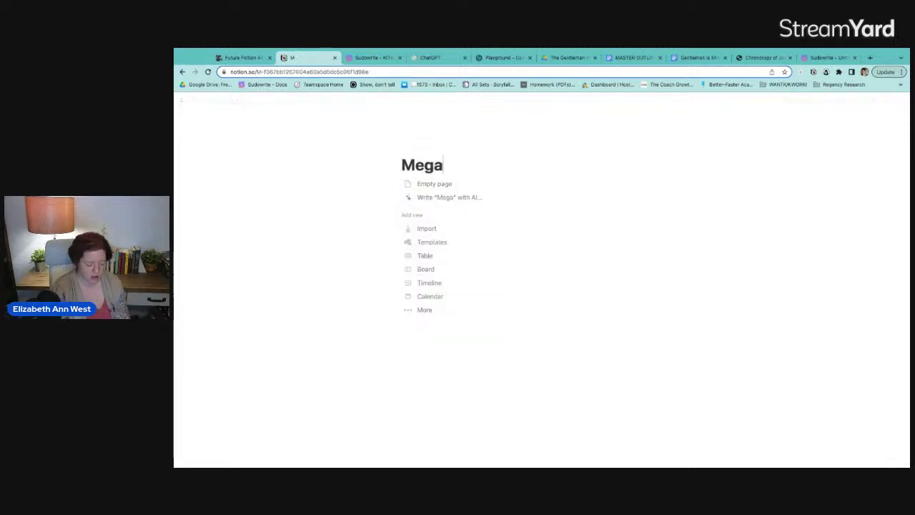
text(prom)
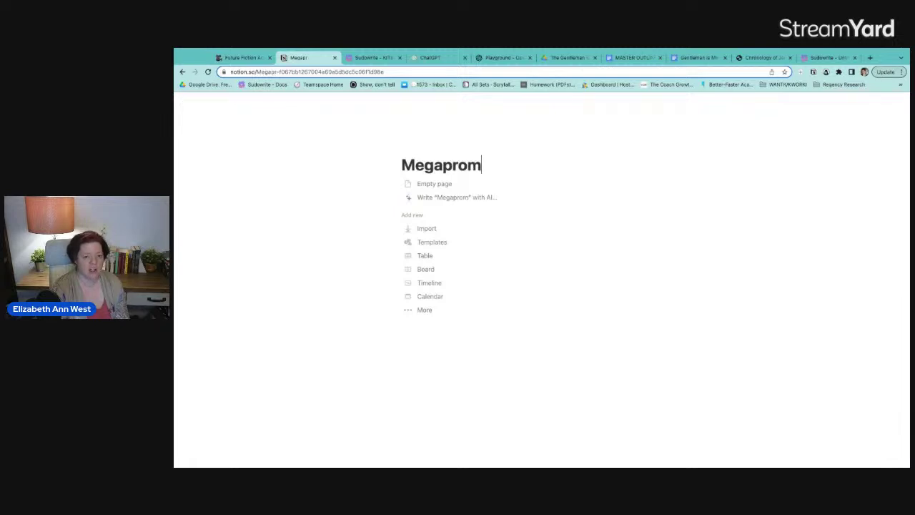
text(pt)
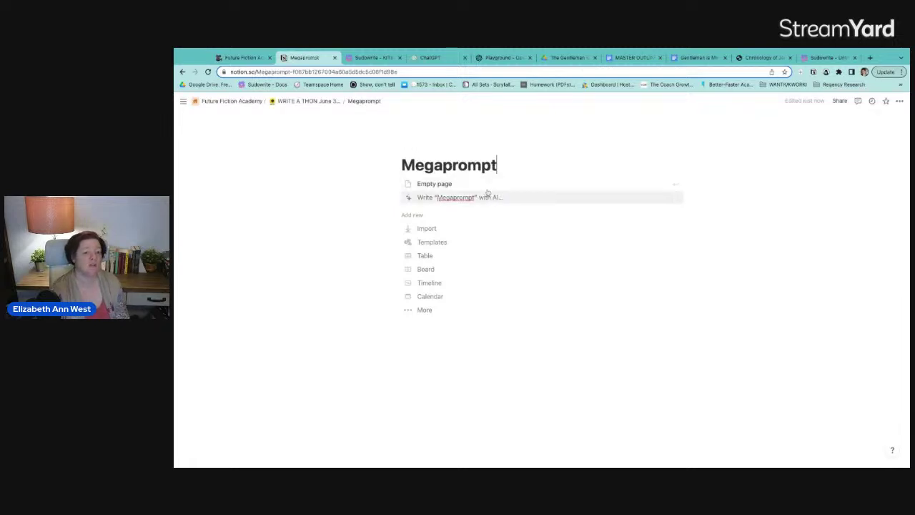
key(Return)
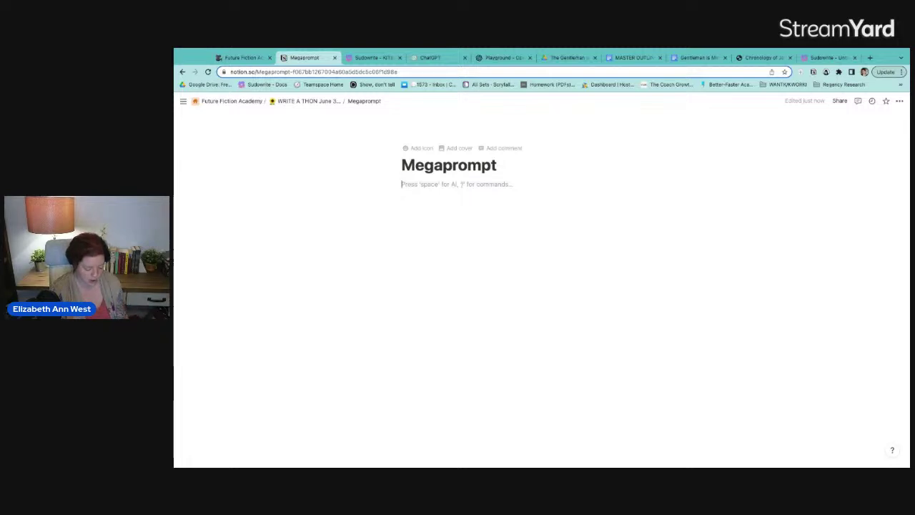
Write the first two outline lines of the page body: "Persona/how to write" and "Task is defined".
text(Person)
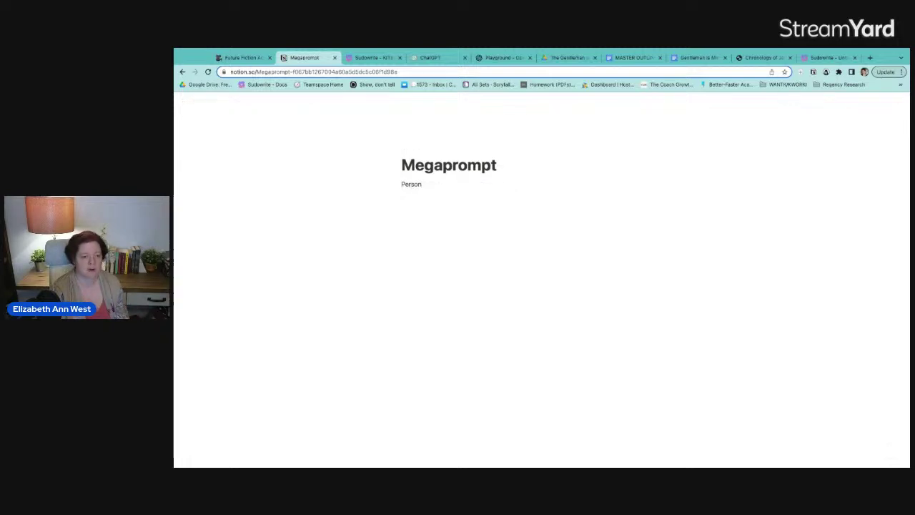
text(a/how to)
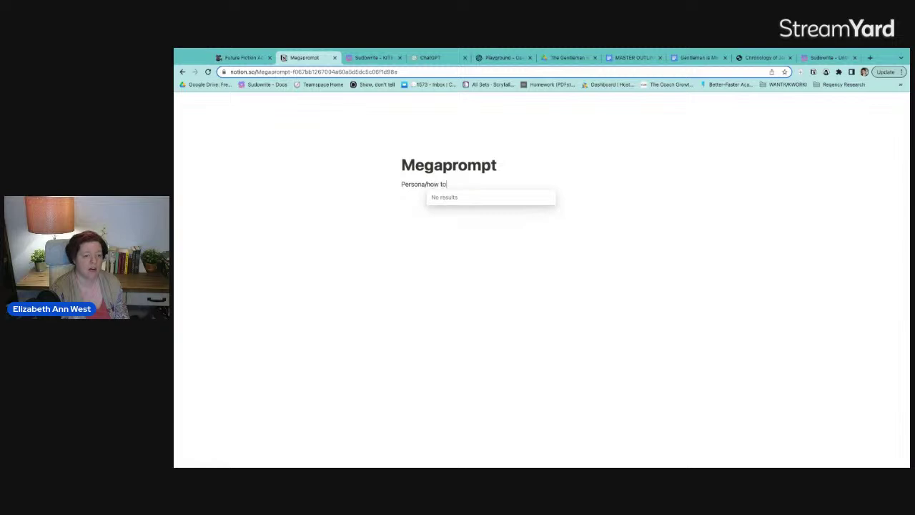
text( write )
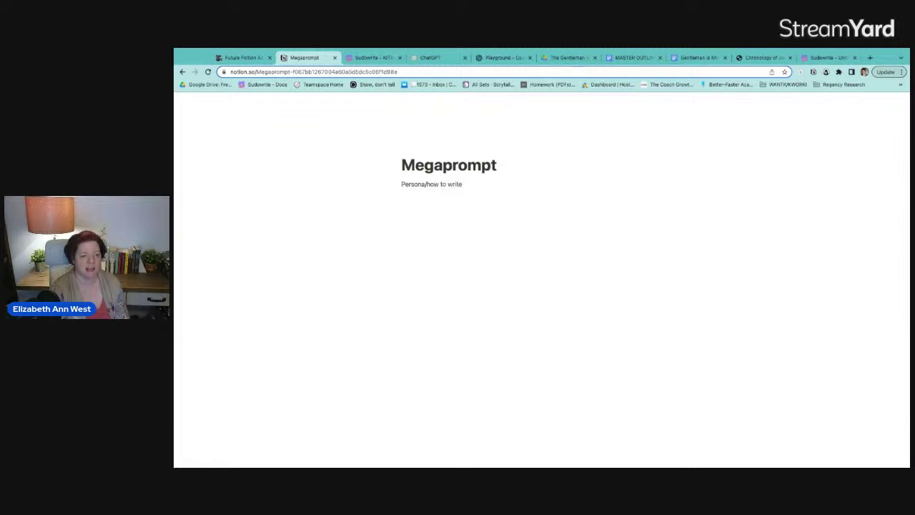
text(Taks)
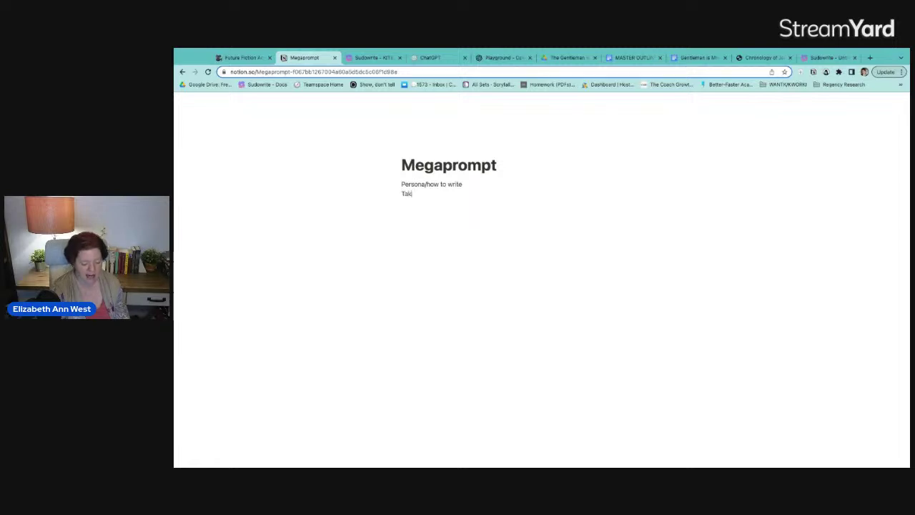
key(BackSpace)
key(BackSpace)
text(sk)
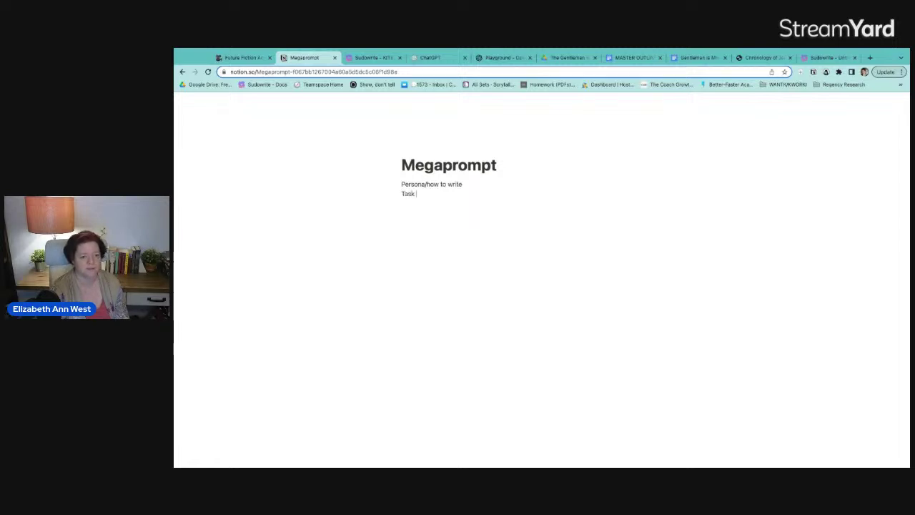
text( is defined)
key(Return)
Add the lines "Story Information", "Pitch & Hook", "Character List" and "Outline" below "Task is defined".
text(Story )
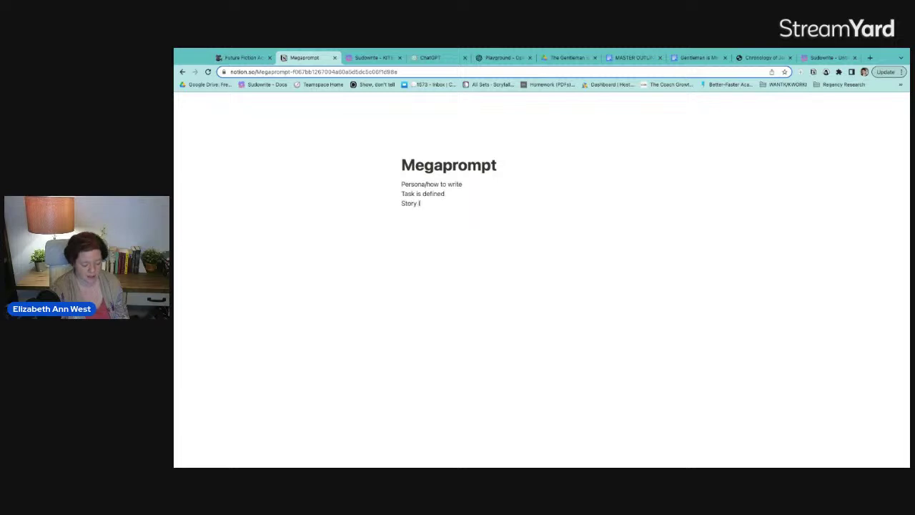
text(Information Pitch &)
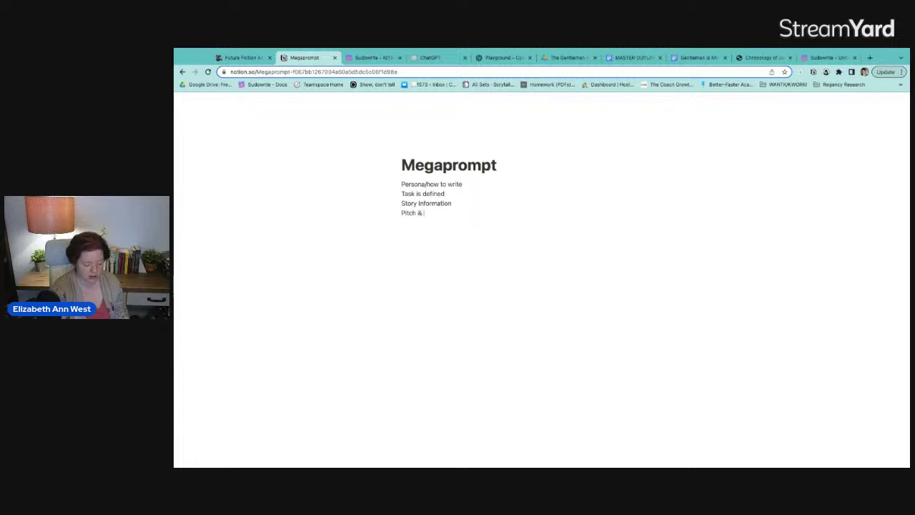
text( Hook )
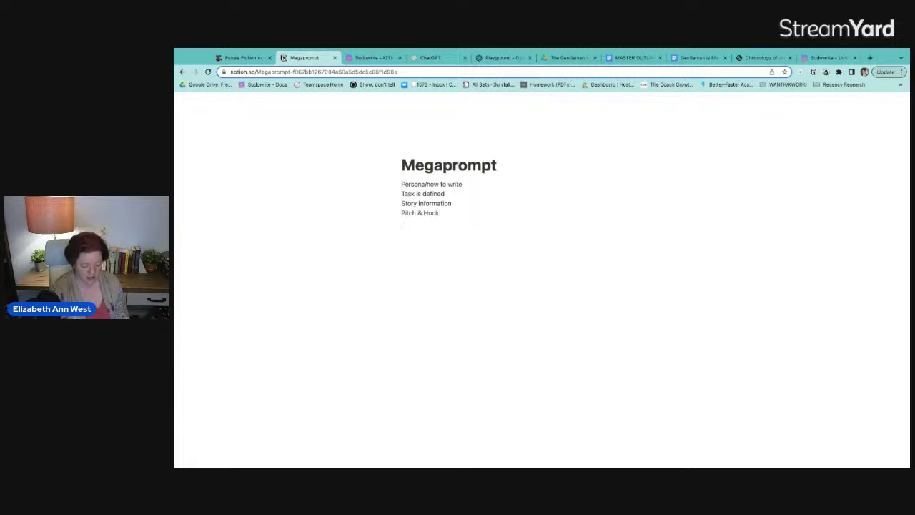
text(Characte)
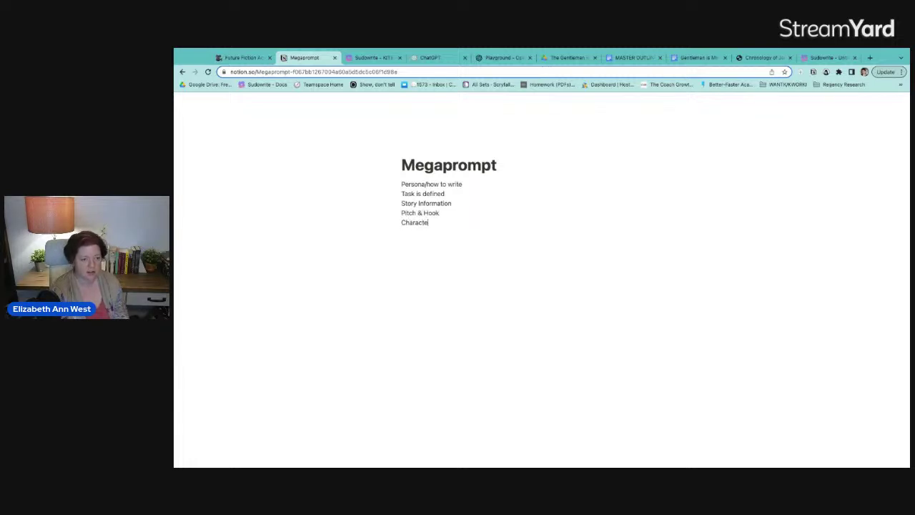
text(r List)
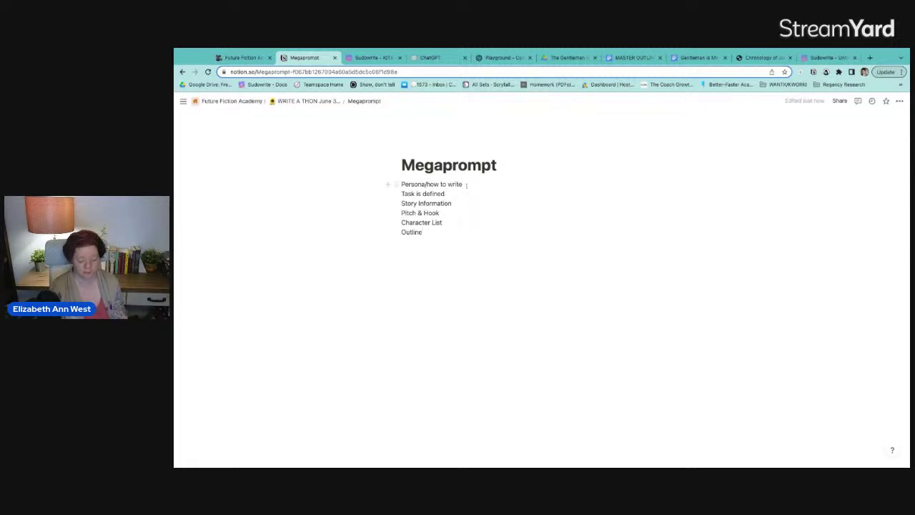
Insert three blank lines between "Persona/how to write" and "Task is defined".
click(465, 184)
key(Return)
key(Return)
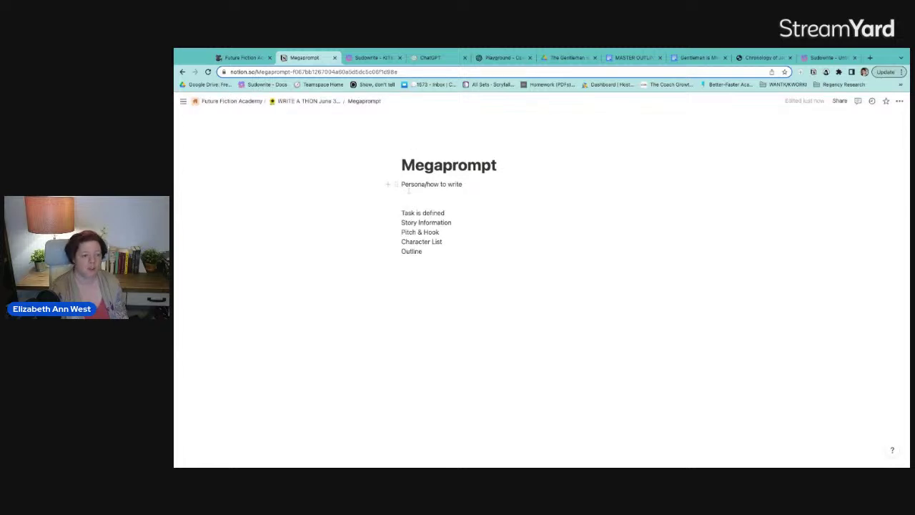
key(Return)
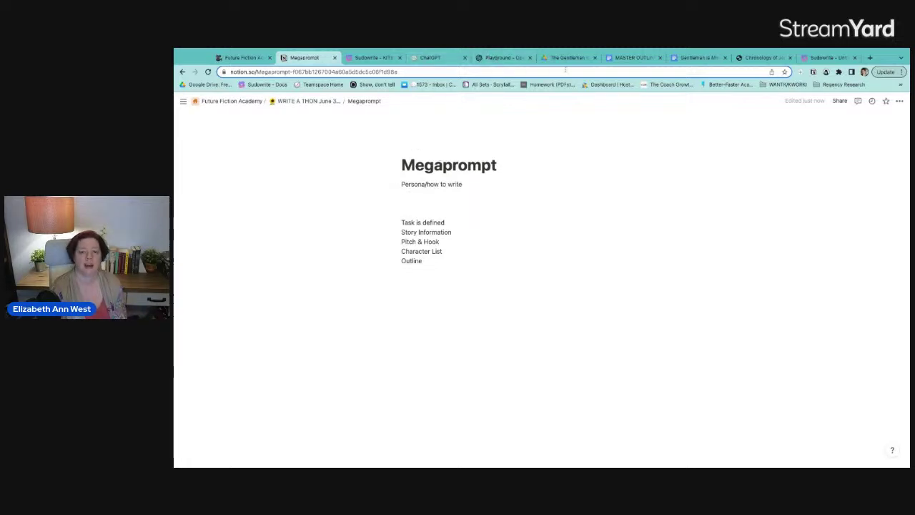
Switch to ChatGPT and begin a message: "Write me a prompt that will have an AI write bestselling, exciting novel manuscript".
click(436, 58)
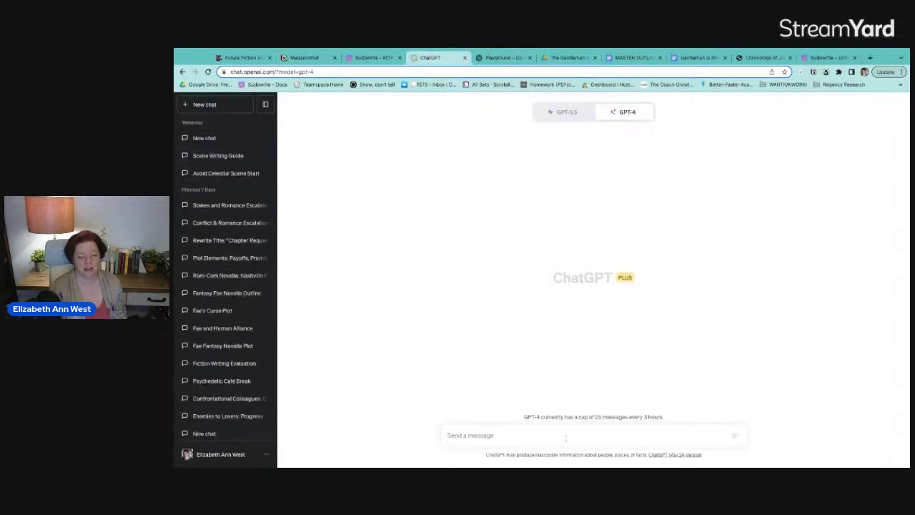
text(Write me a prompt)
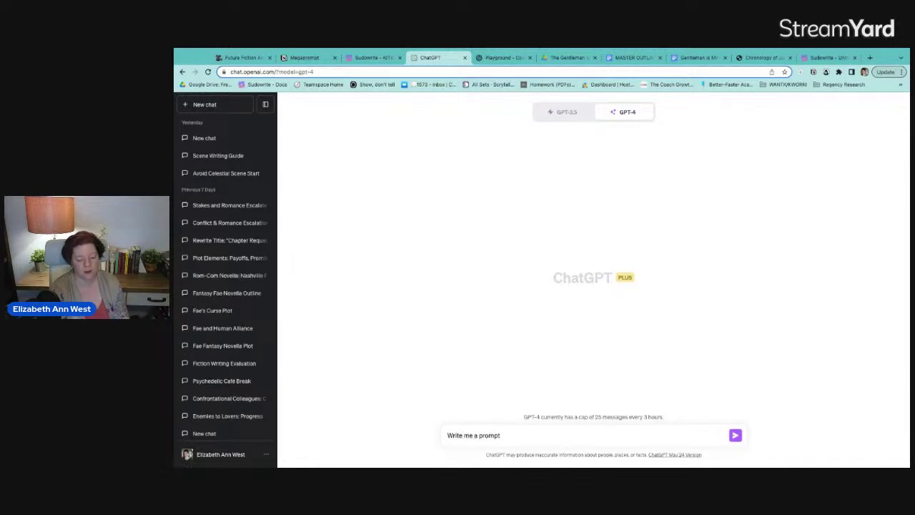
text( tha)
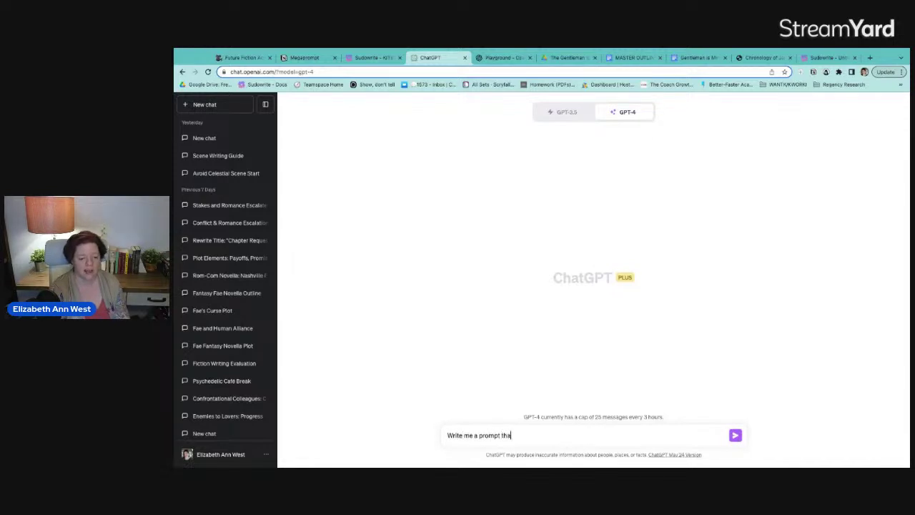
text(t will have an AI)
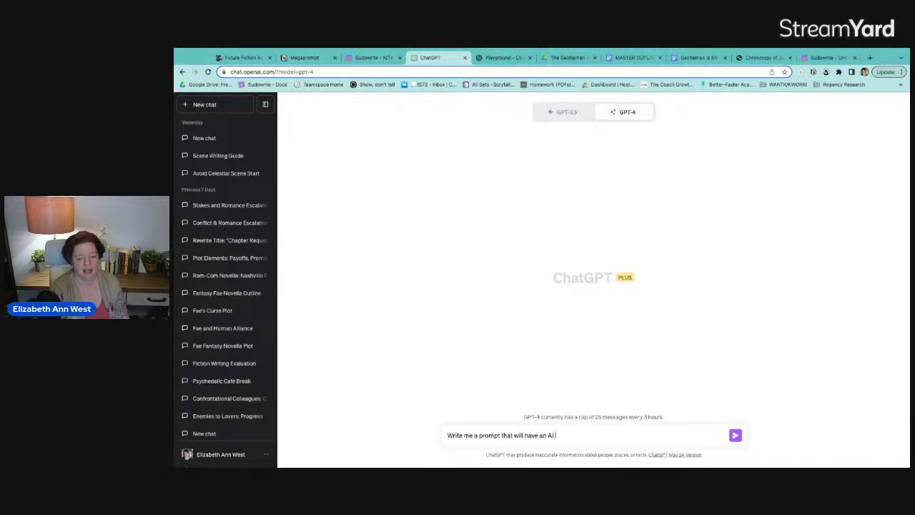
text( writ)
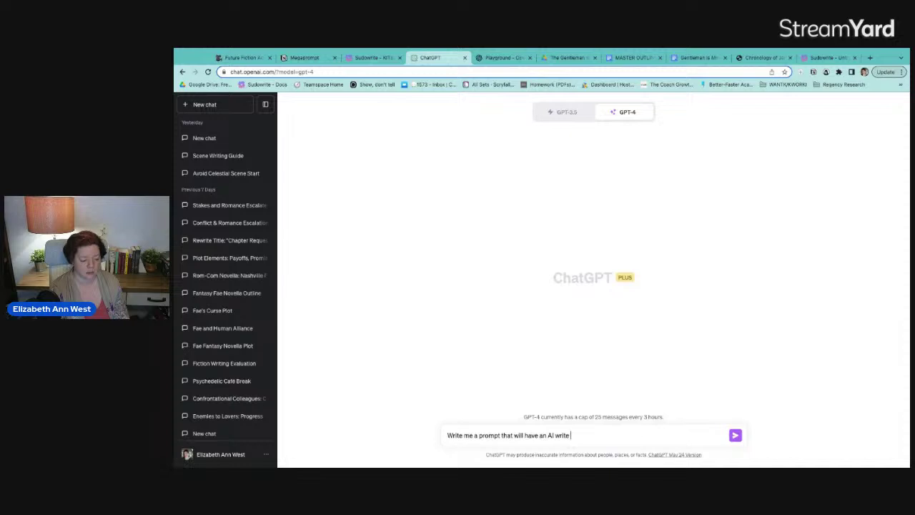
text(e )
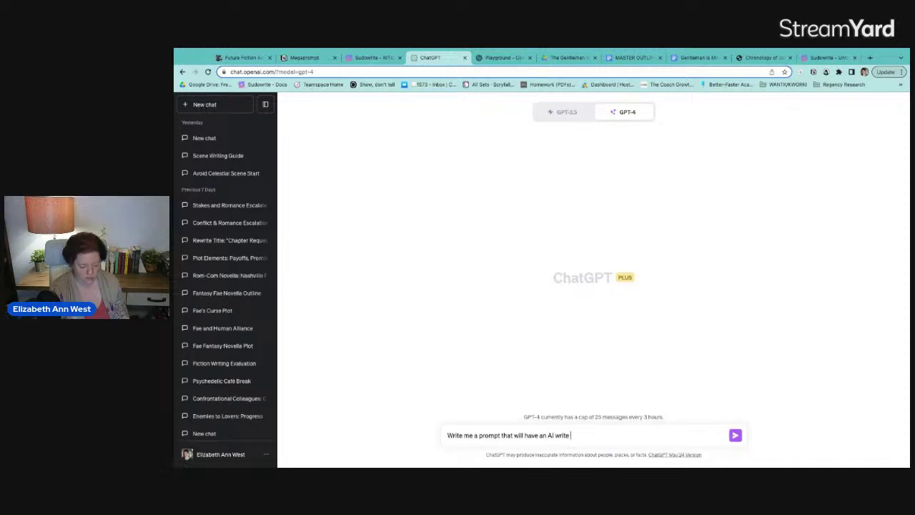
text(bestselling,)
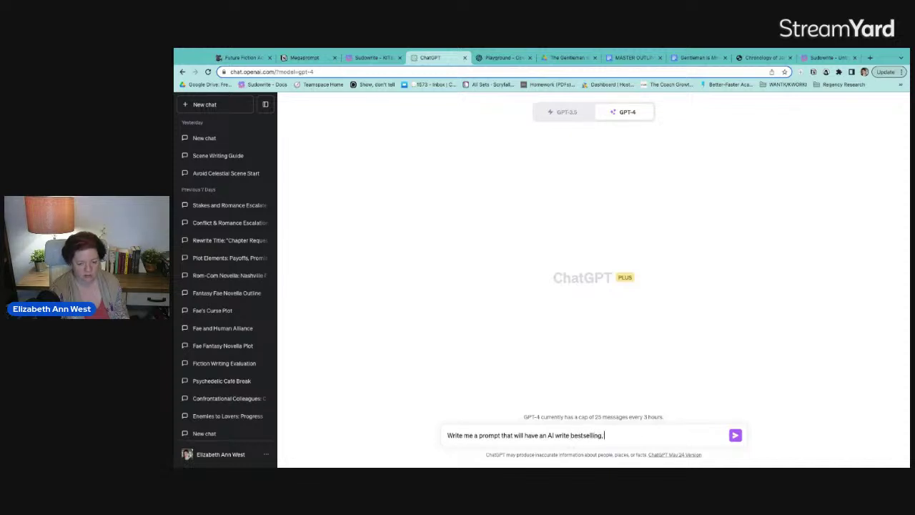
text( exciting novel mansup)
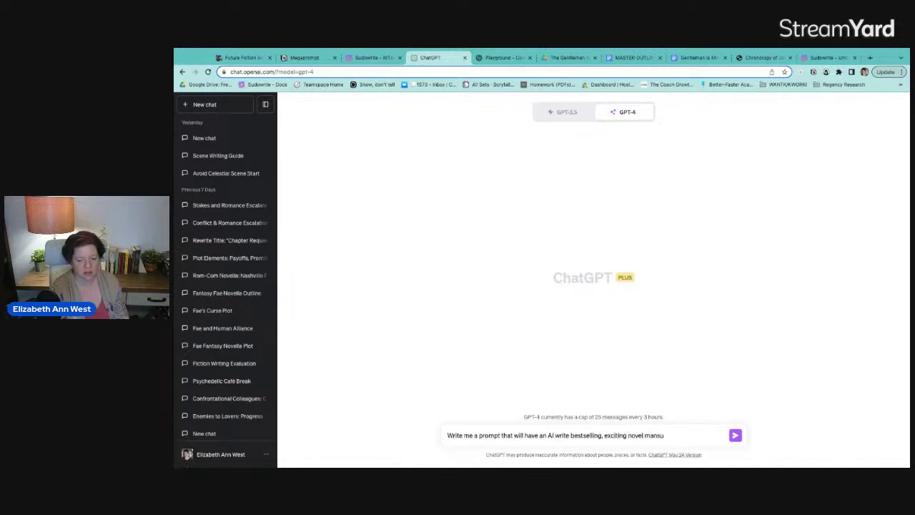
key(BackSpace)
key(BackSpace)
text(uscript)
key(BackSpace)
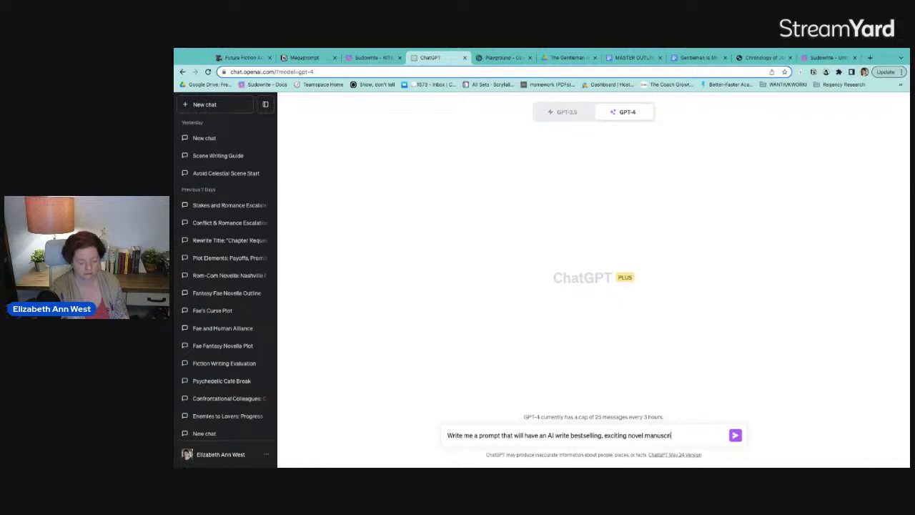
text(pt)
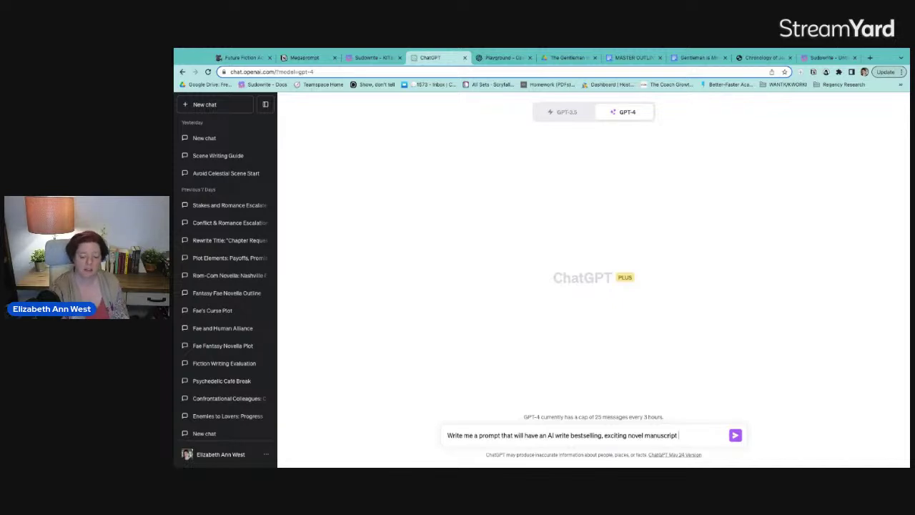
Continue the ChatGPT message with the audience "for readers of Regency Romance and Jane Austen Fan Fiction".
text(for readers o)
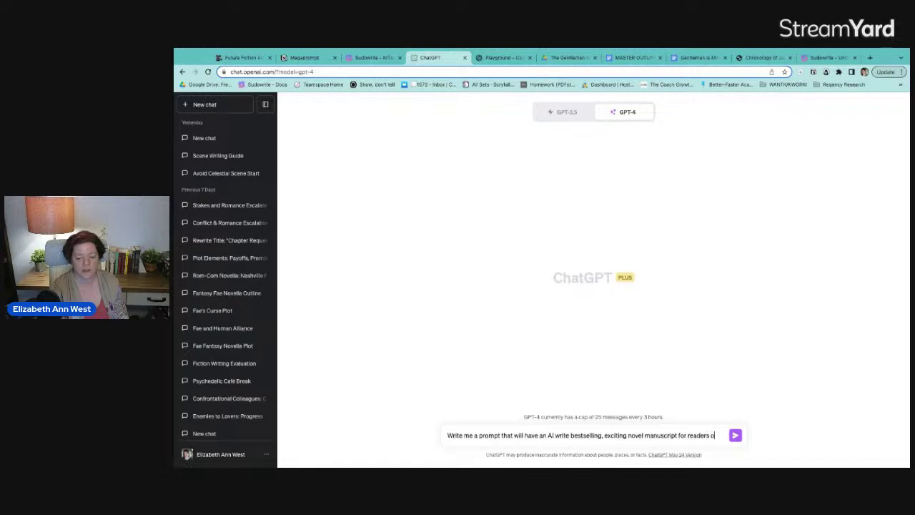
text(f Regency)
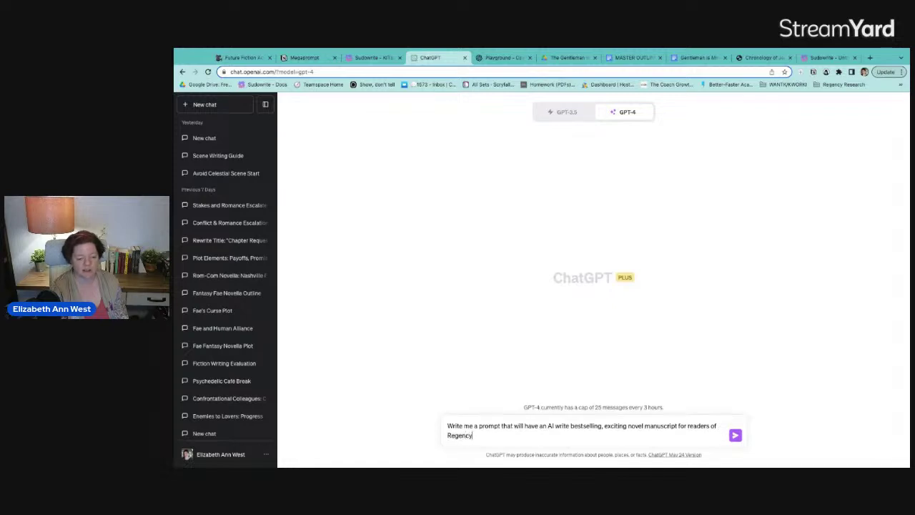
text( O Romance )
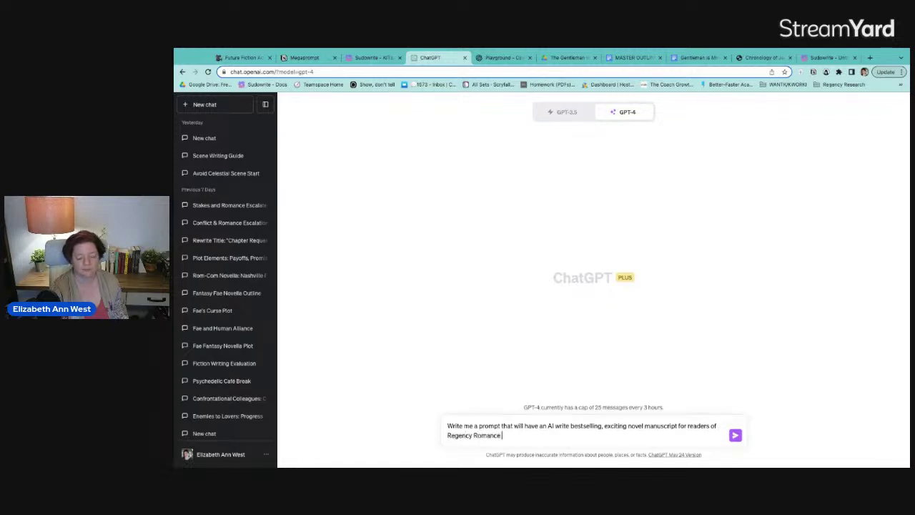
text(and Jane Aust)
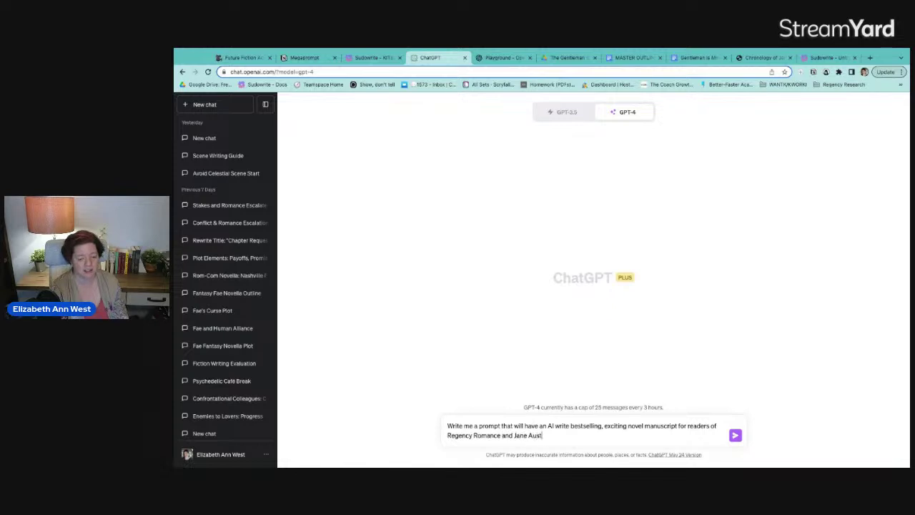
text(en Fan Fiction)
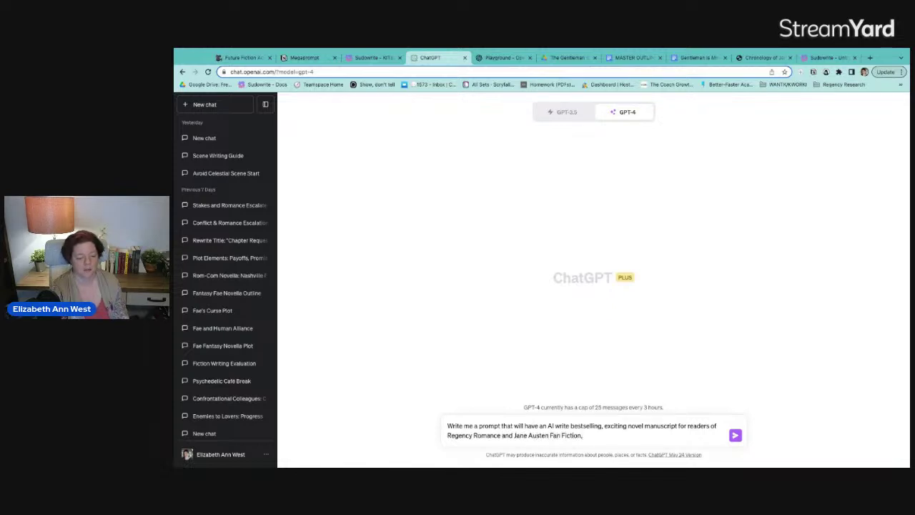
Finish the message with "where the AI is given a synopsis, character list, and full scene outline" and send it.
text(, wher)
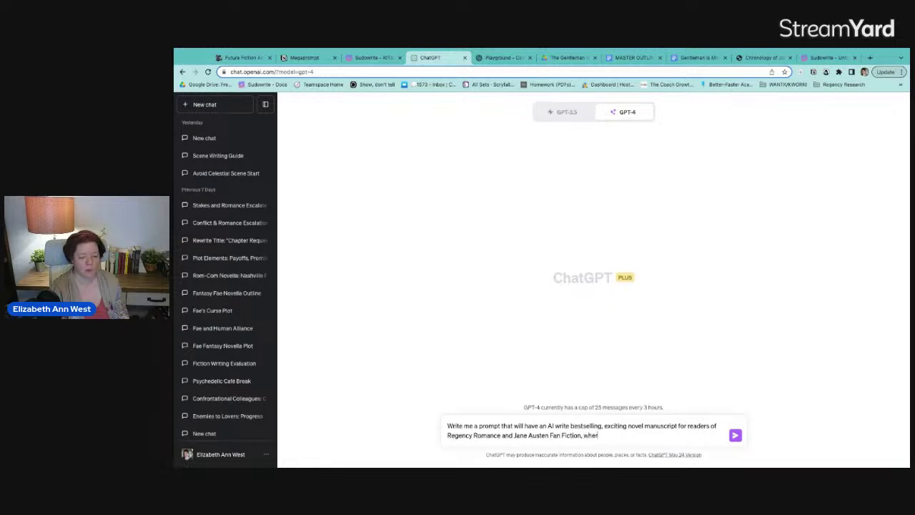
text(e the AI is)
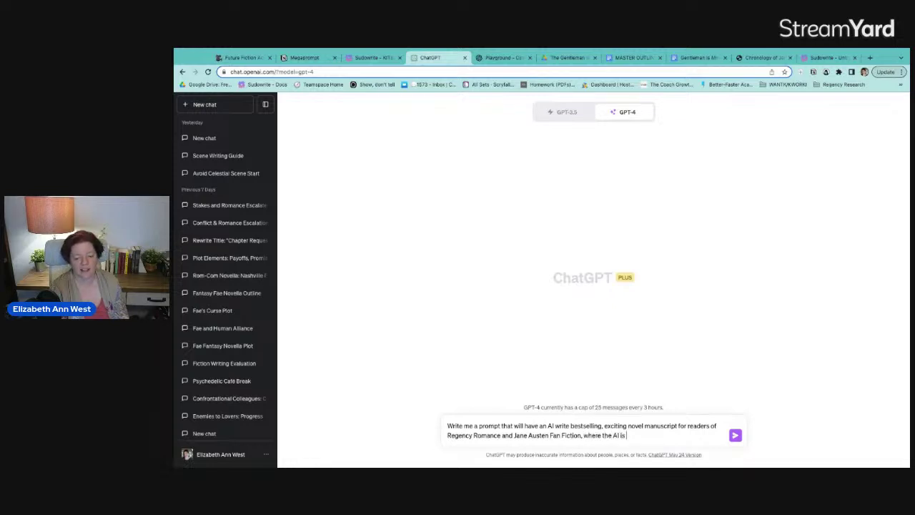
text( given a pl)
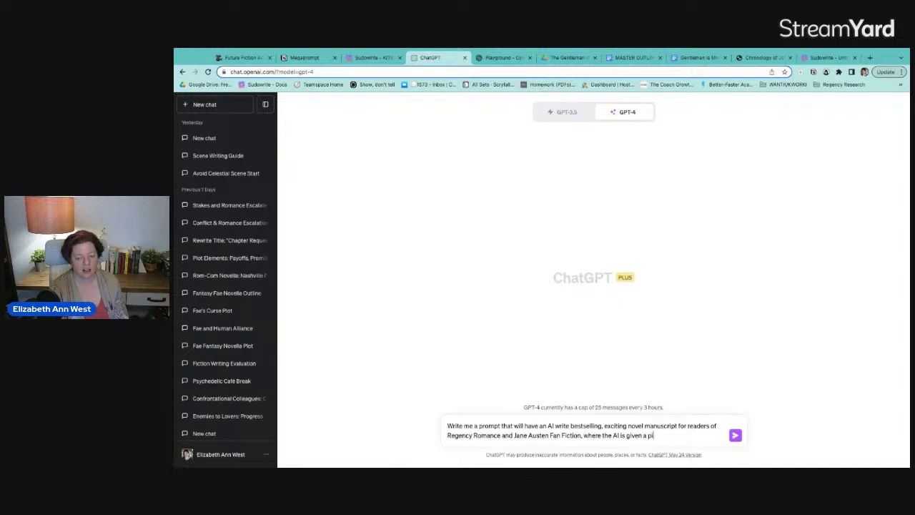
key(BackSpace)
key(BackSpace)
text(synopsis, )
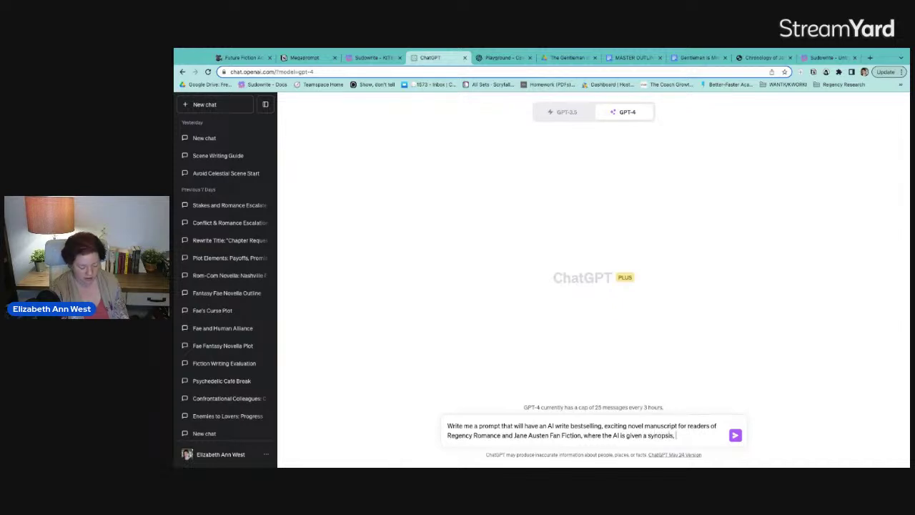
text(charac)
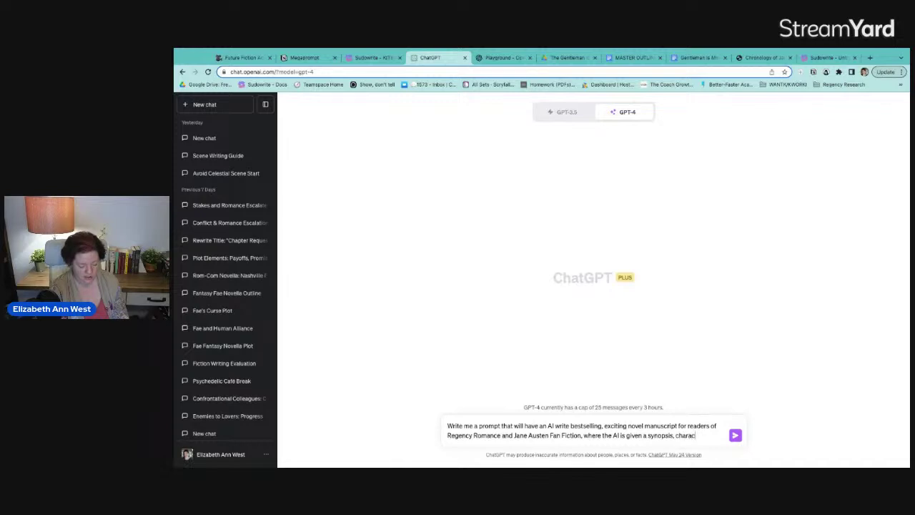
text(ter list, and full scene outline)
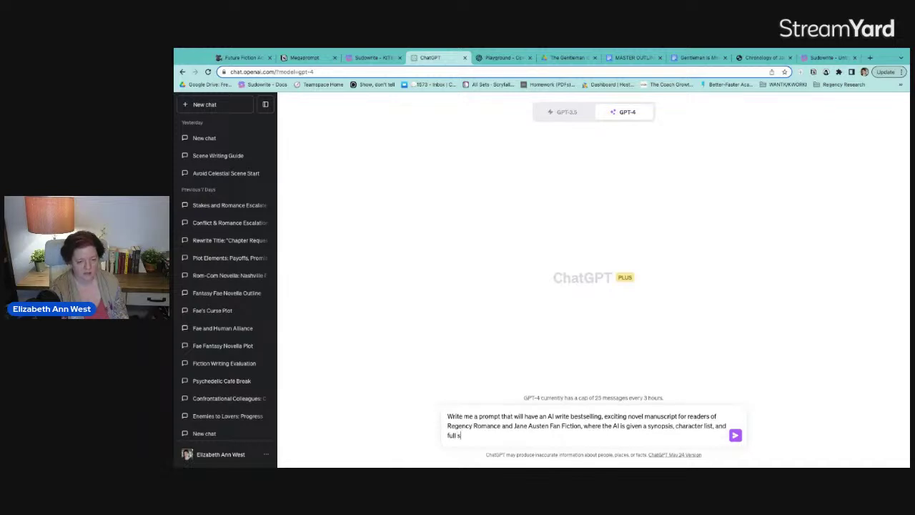
key(Return)
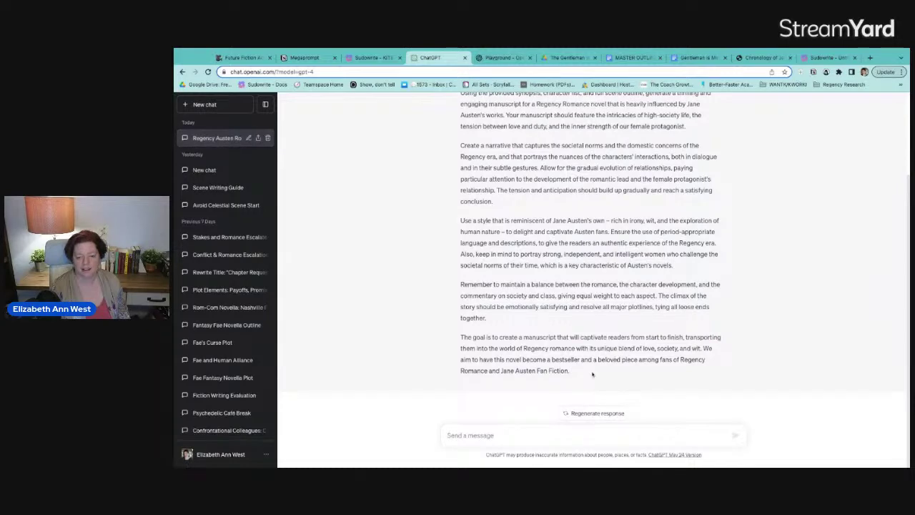
Copy the full prompt text from ChatGPT's reply and paste it into the Notion Megaprompt page between "Persona/how to write" and "Task is defined".
drag(592, 375, 460, 197)
key(ctrl+c)
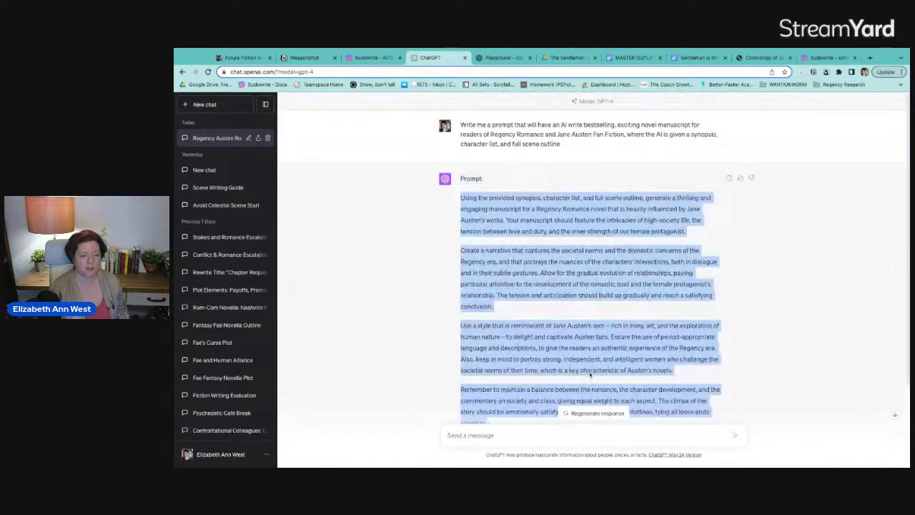
click(306, 57)
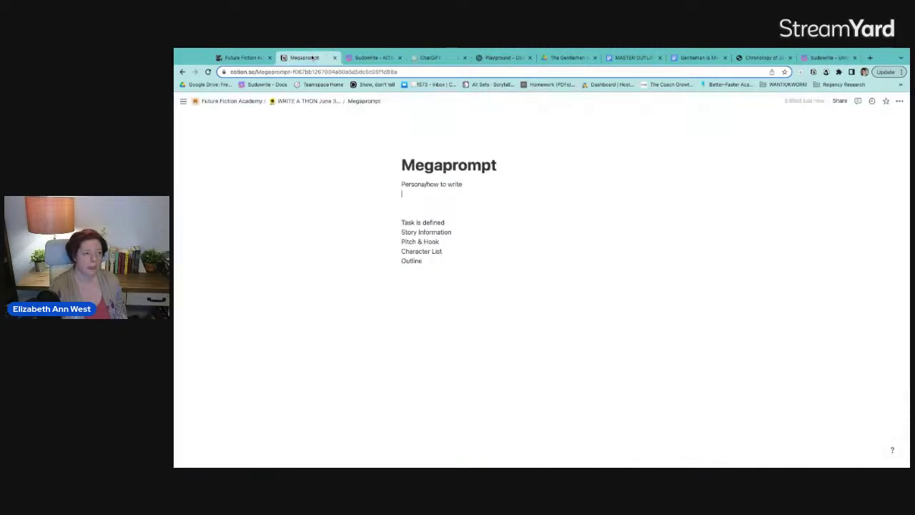
key(ctrl+v)
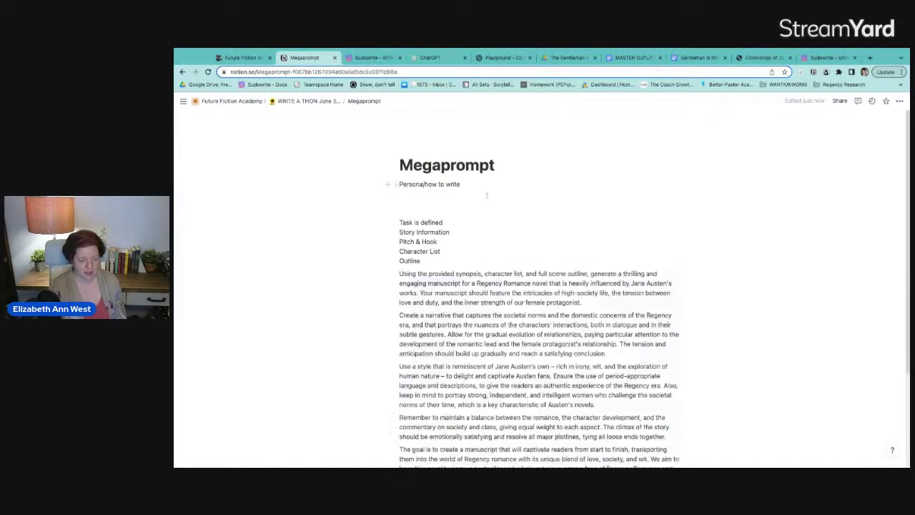
key(ctrl+z)
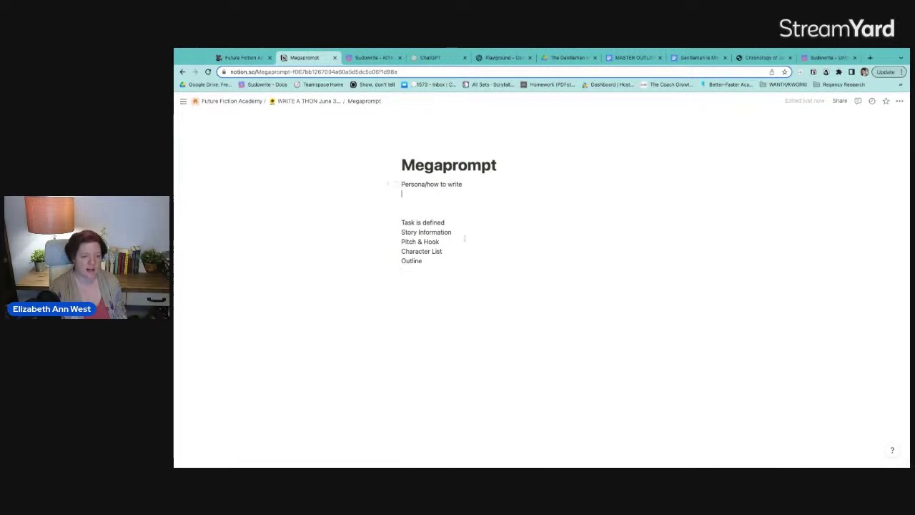
click(419, 202)
key(Return)
key(Return)
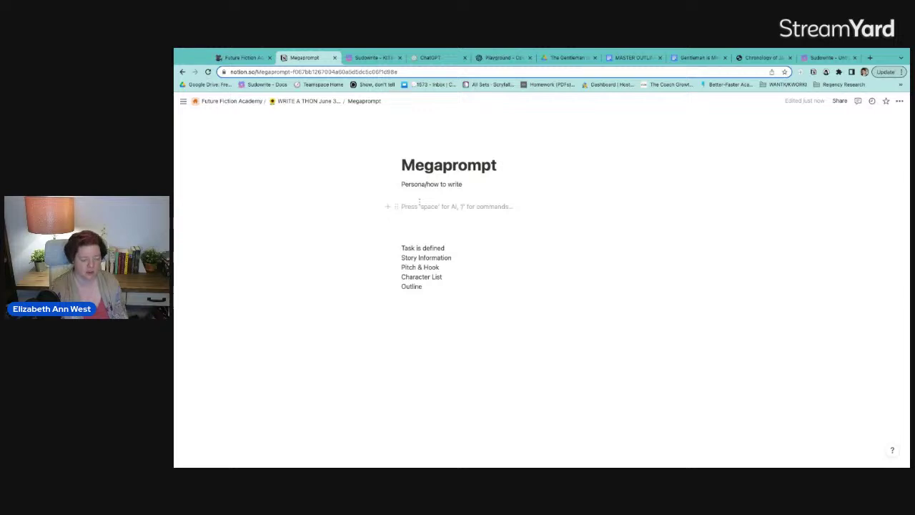
text(Using the provided synopsis, character list, and full scene outline, generate a thrilling and engaging manuscript for a Regency Romance novel that is heavily influenced by Jane Austen's works. Your manuscript should feature the intricacies of high-society life, the tension between love and duty, and the inner strength of our female protagonist. Create a narrative that captures the societal norms and the domestic concerns of the Regency era, and that portrays the nuances of the characters' interactions, both in dialogue and in their subtle gestures. Allow for the gradual evolution of relationships, paying particular attention to the development of the romantic lead and the female protagonist's relationship. The tension and anticipation should build up gradually and reach a satisfying conclusion. Use a style that is reminiscent of Jane Austen's own – rich in irony, wit, and the exploration of human nature – to delight and captivate Austen fans. Ensure the use of period-appropriate language and descriptions, to give the readers an authentic experience of the Regency era. Also, keep in mind to portray strong, independent, and intelligent women who challenge the societal norms of their time, which is a key characteristic of Austen's novels. Remember to maintain a balance between the romance, the character development, and the commentary on society and class, giving equal weight to each aspect. The climax of the story should be emotionally satisfying and resolve all major plotlines, tying all loose ends together. The goal is to create a manuscript that will captivate readers from start to finish, transporting them into the world of Regency romance with its unique blend of love, society, and wit. We aim to have this novel become a bestseller and a beloved piece among fans of Regency Romance and Jane Austen Fan Fiction.)
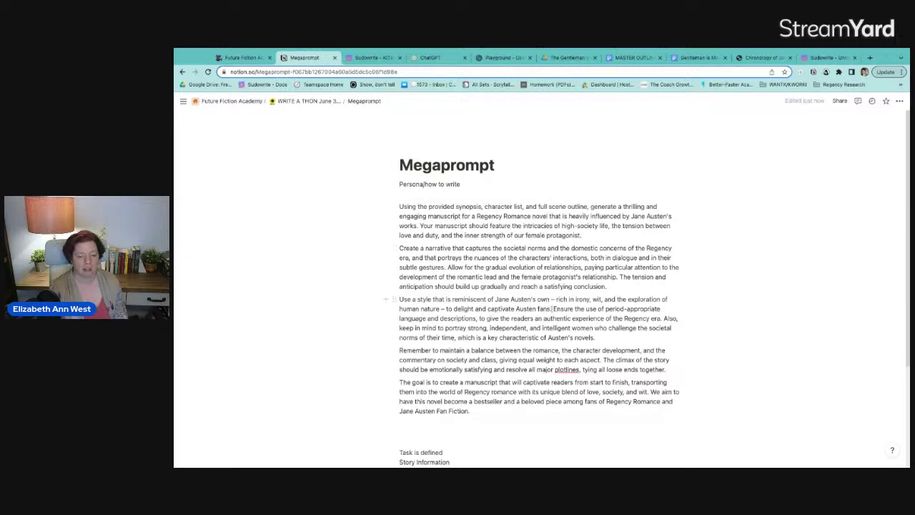
In the "Use a style" paragraph, extend the sentence after "captivate Austen fans" with ", however update it for contemporary audiences with".
text(, however,)
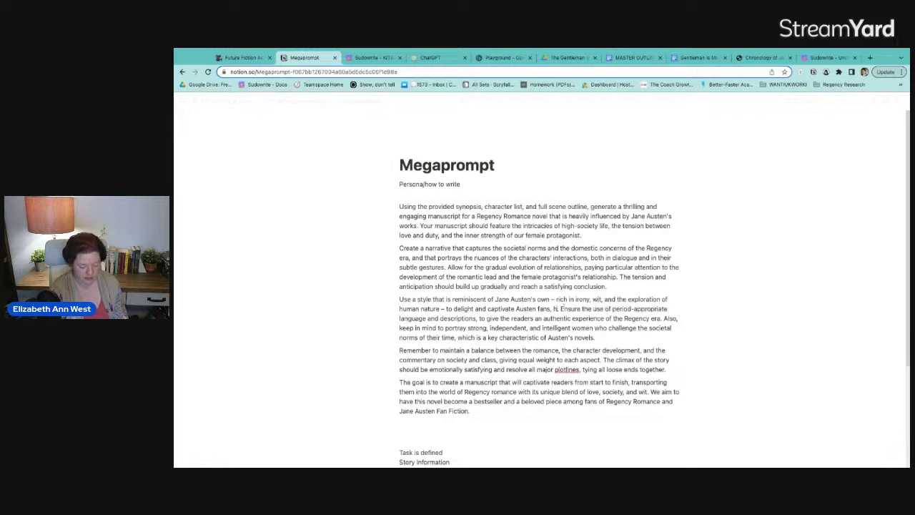
key(BackSpace)
key(BackSpace)
key(BackSpace)
key(BackSpace)
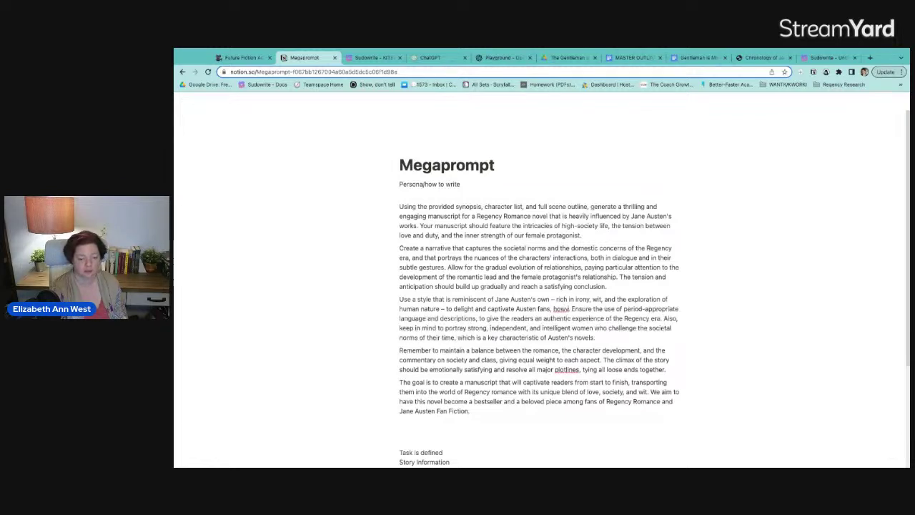
text(ever update it)
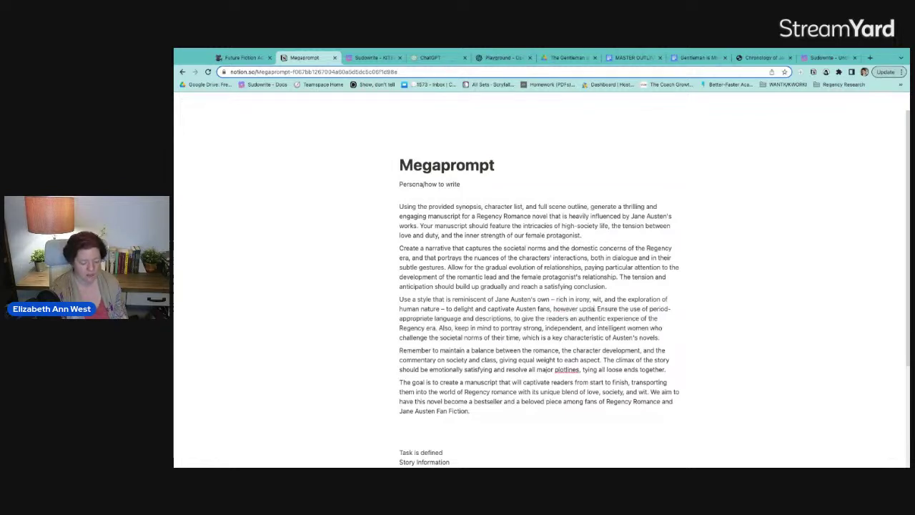
text( f)
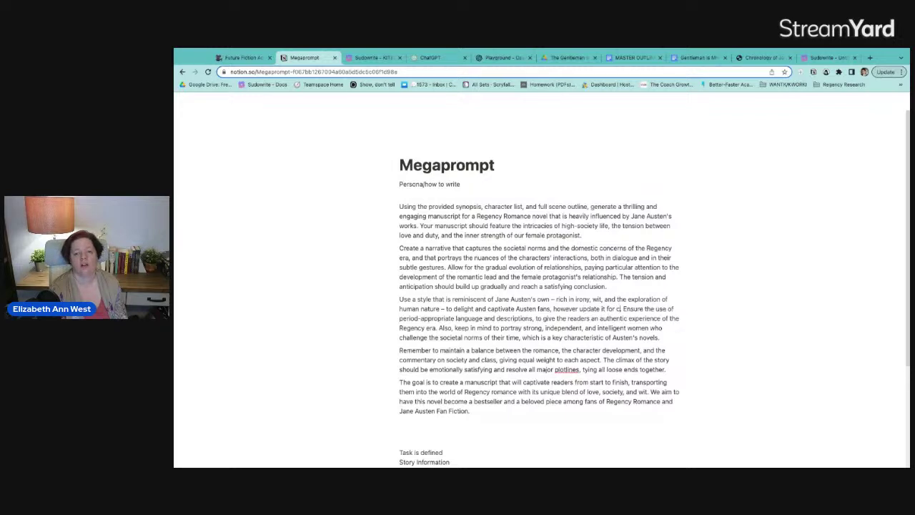
text(or contemporary audien)
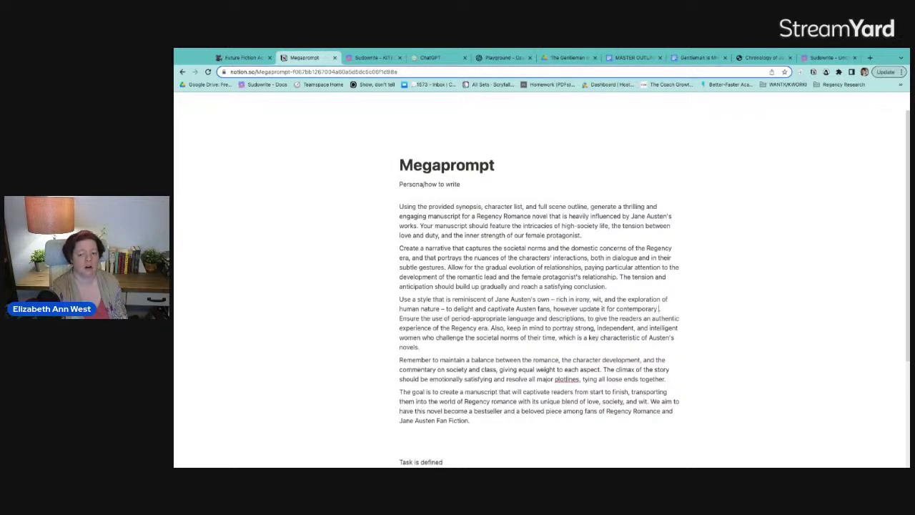
text(ces with)
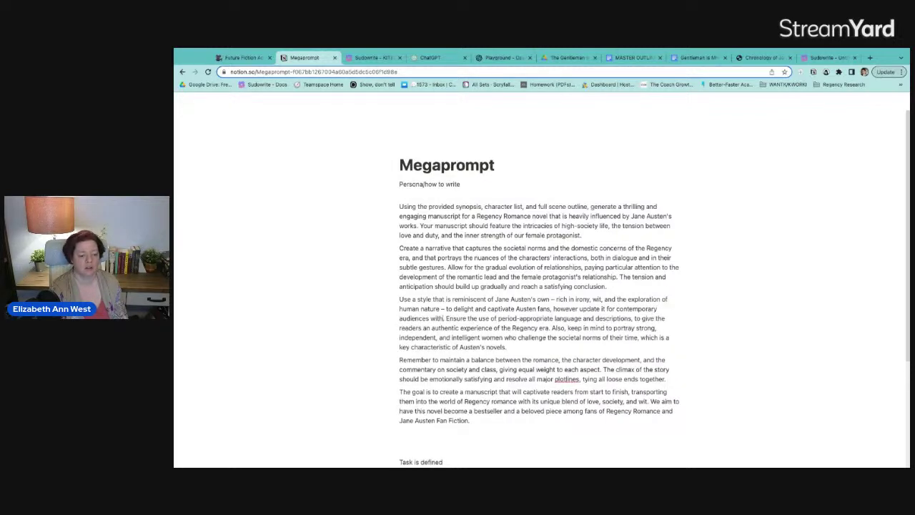
Continue the style sentence after "contemporary audiences with" by adding "shorter sentences sprinkled in".
text( shorter)
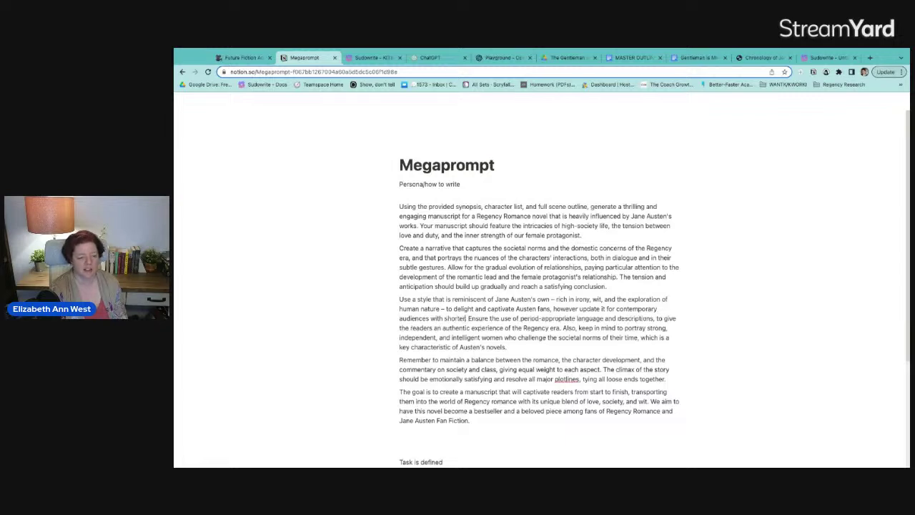
key(BackSpace)
key(BackSpace)
key(BackSpace)
key(BackSpace)
key(BackSpace)
key(BackSpace)
key(BackSpace)
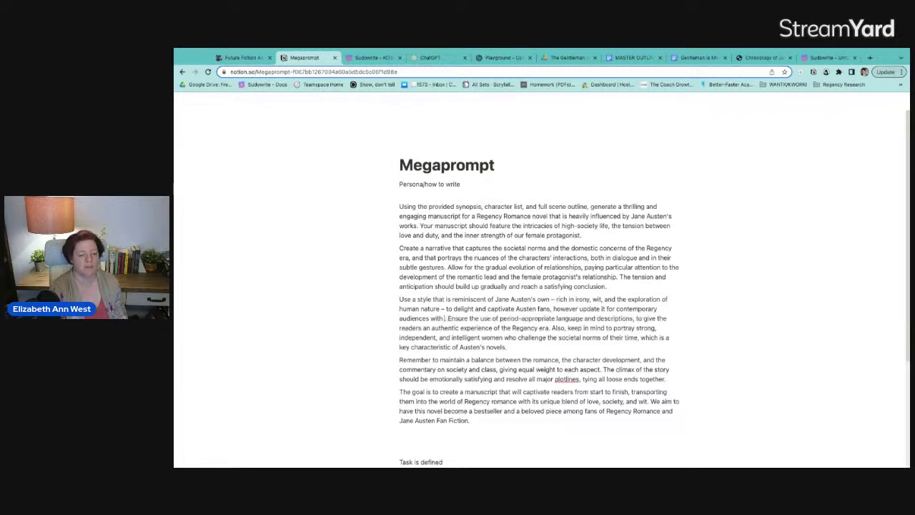
text(shorter senten)
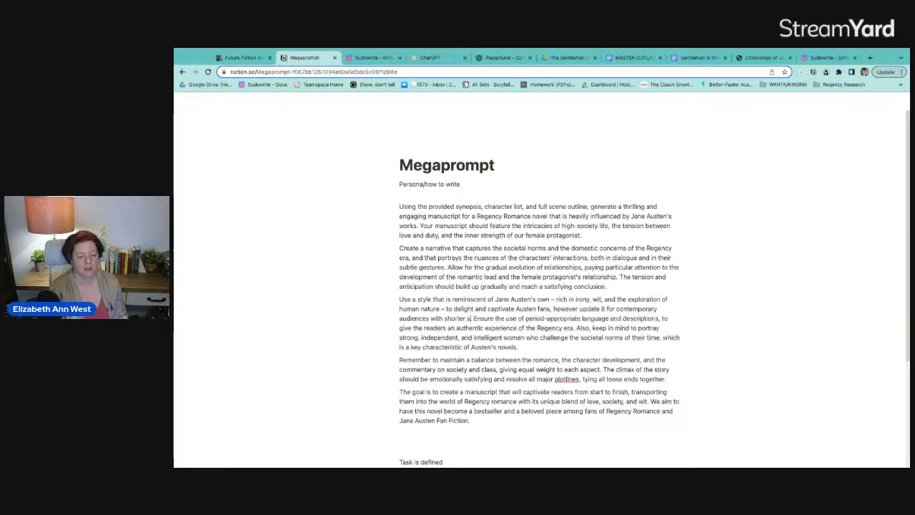
text(ces sprinkl)
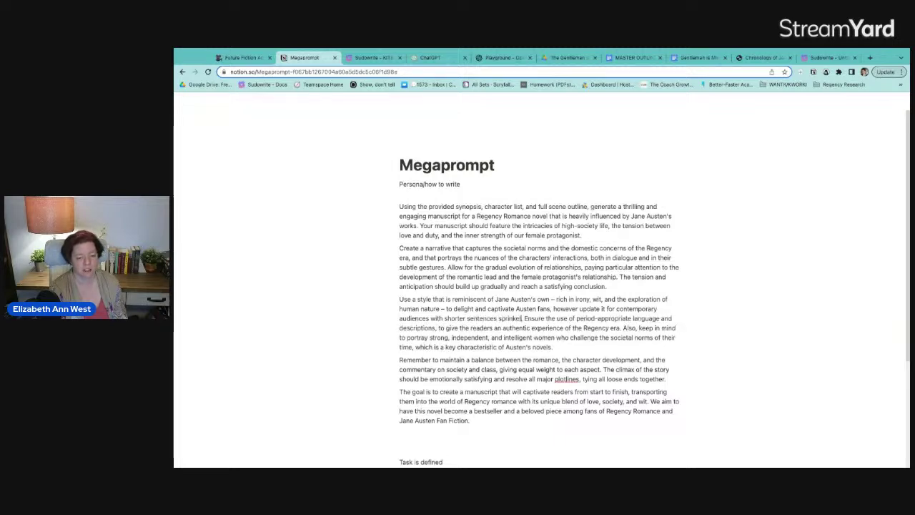
text(ed in)
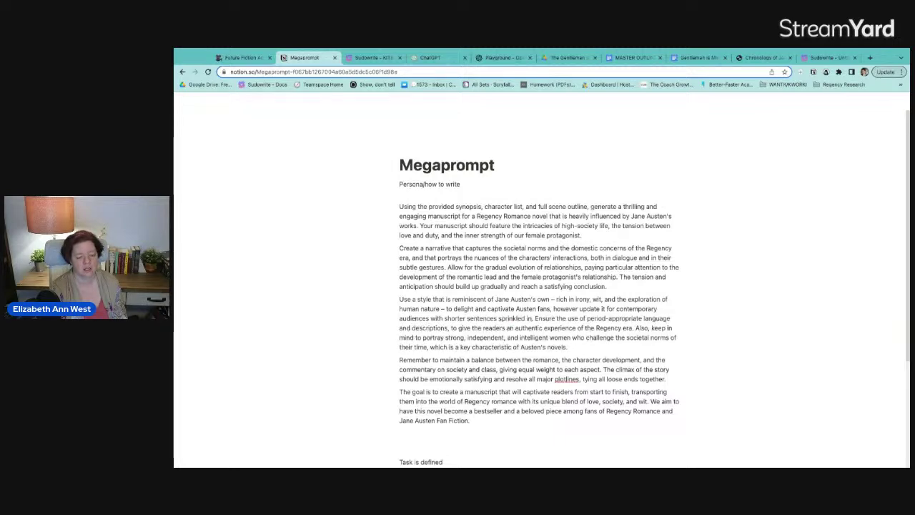
Complete the style sentence with "and slightly less formal dialogue that uses period appropriate vocabulary.".
text( and)
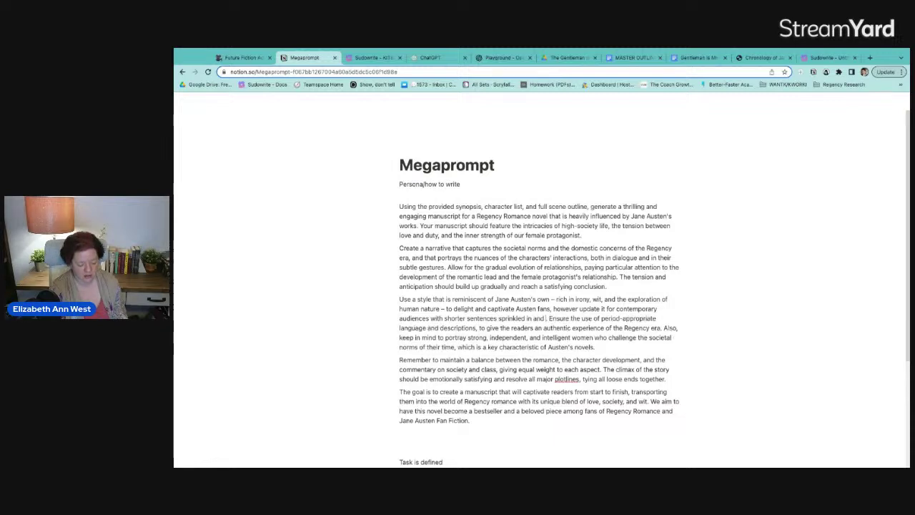
text(sligh )
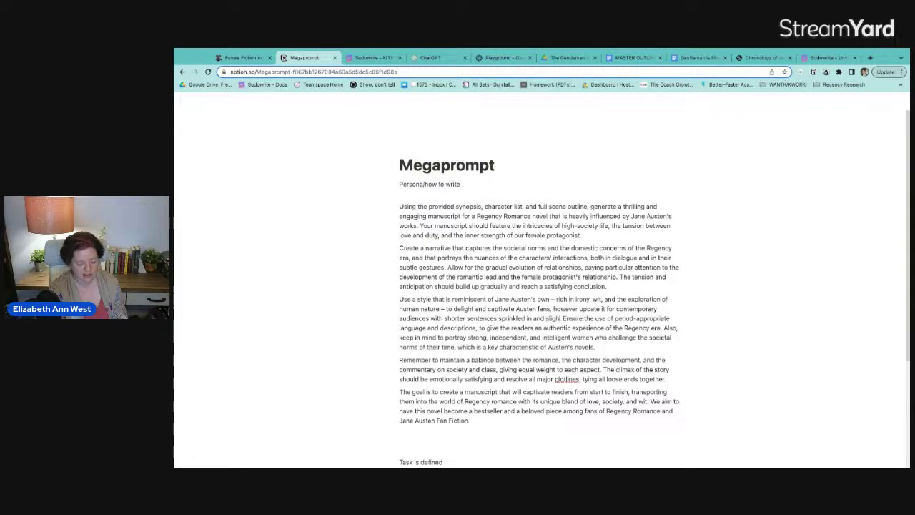
text(tly less form)
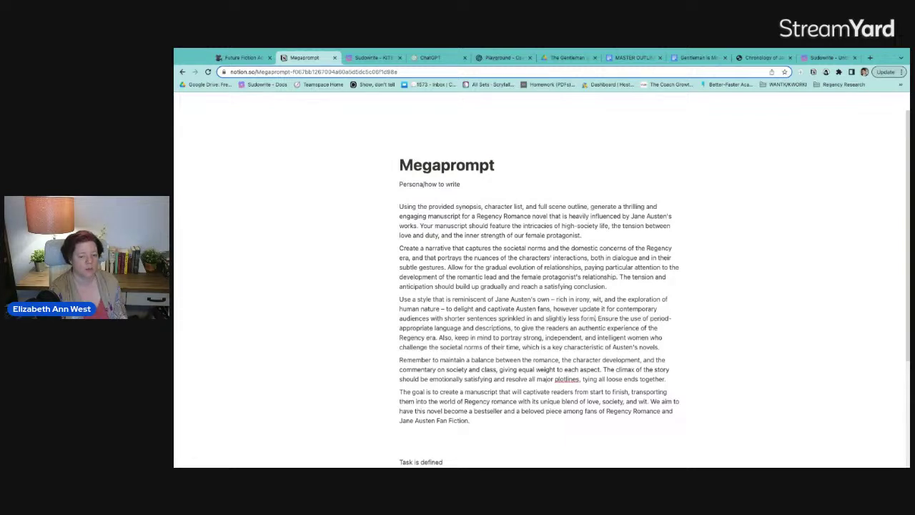
text(al dialogue)
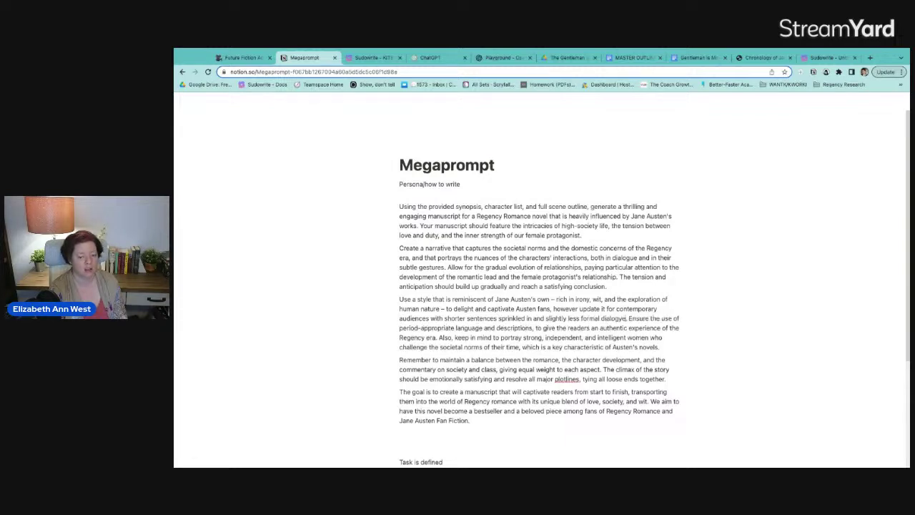
text( that uses perio)
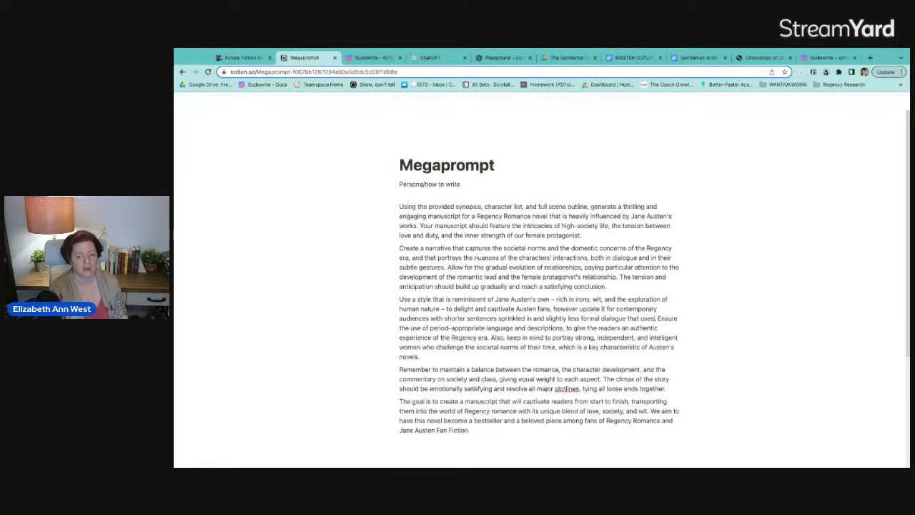
text(d approp)
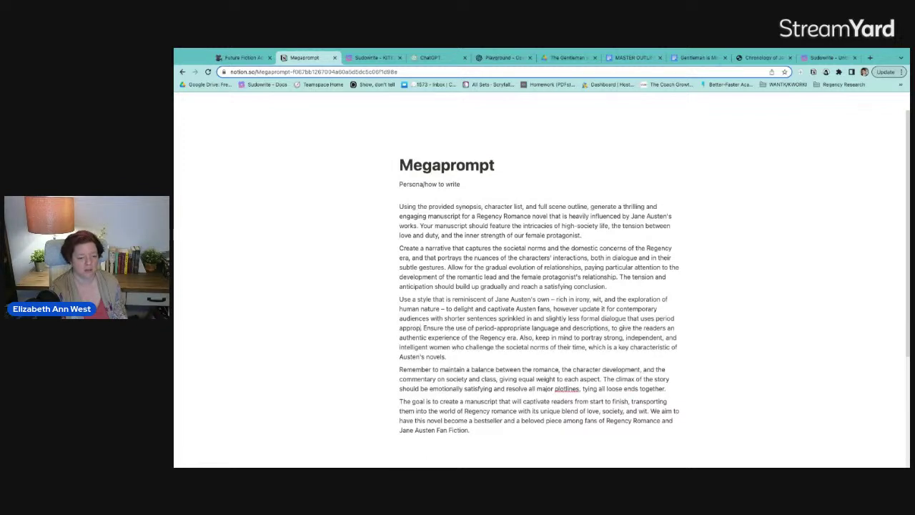
text(riate voca)
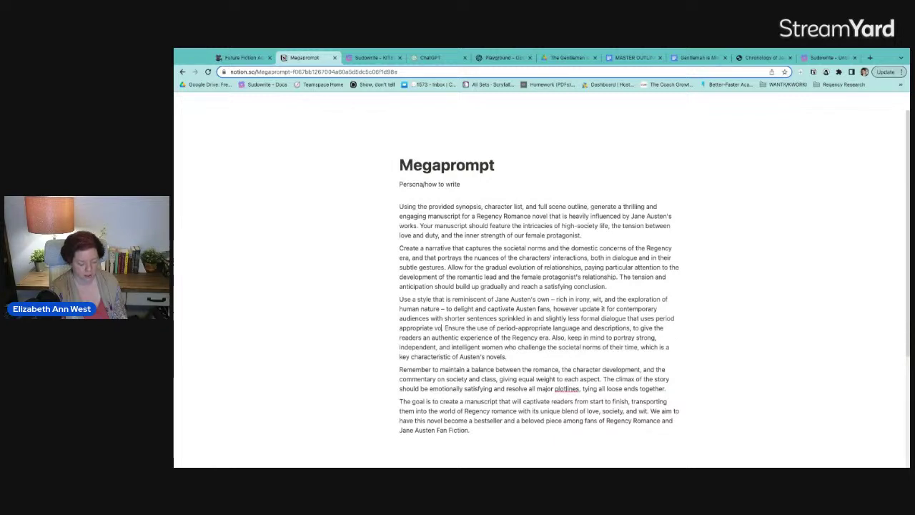
text(bulary.)
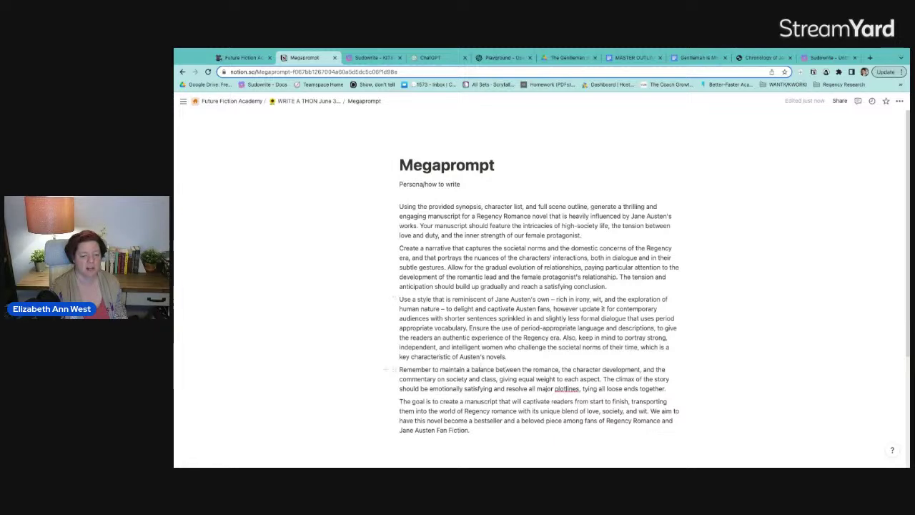
Add the line "You will be writing novel manuscript only ONE SCENE AT A TIME." below the persona prompt, replacing "Task is defined".
scroll(546, 367, down, 2)
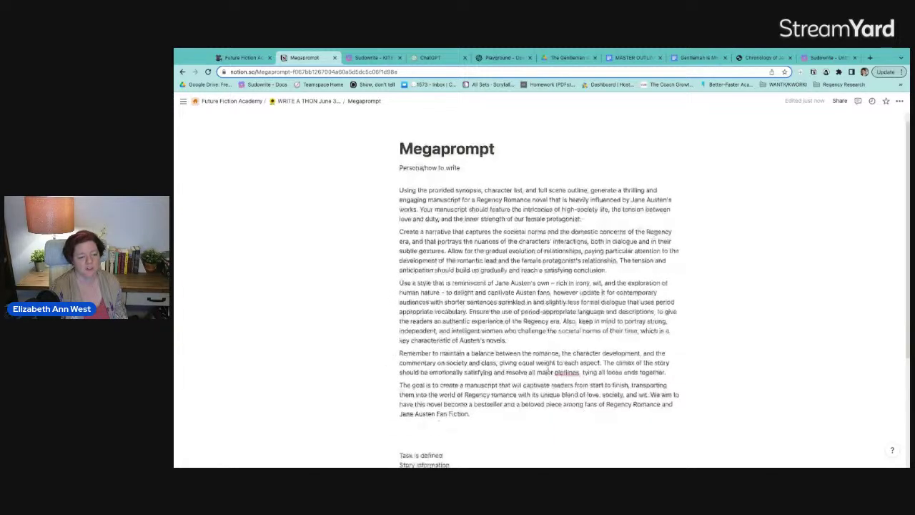
scroll(548, 367, down, 1)
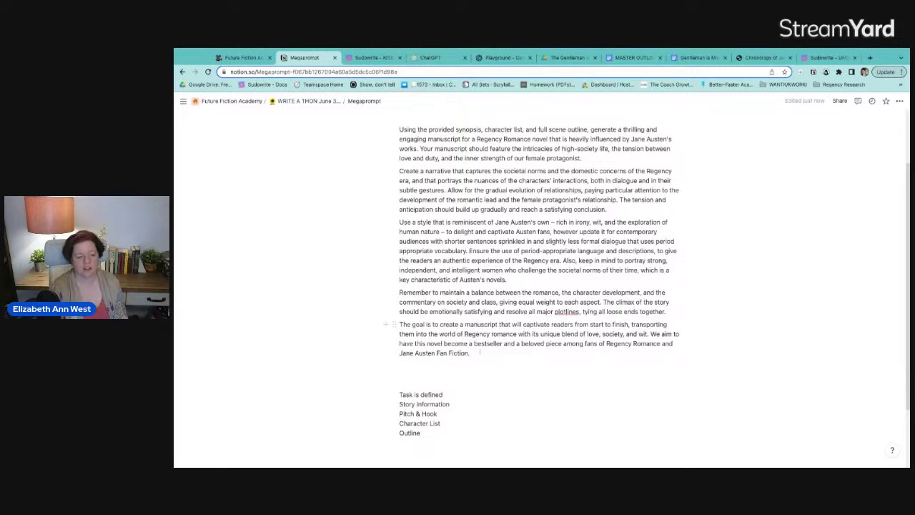
click(450, 371)
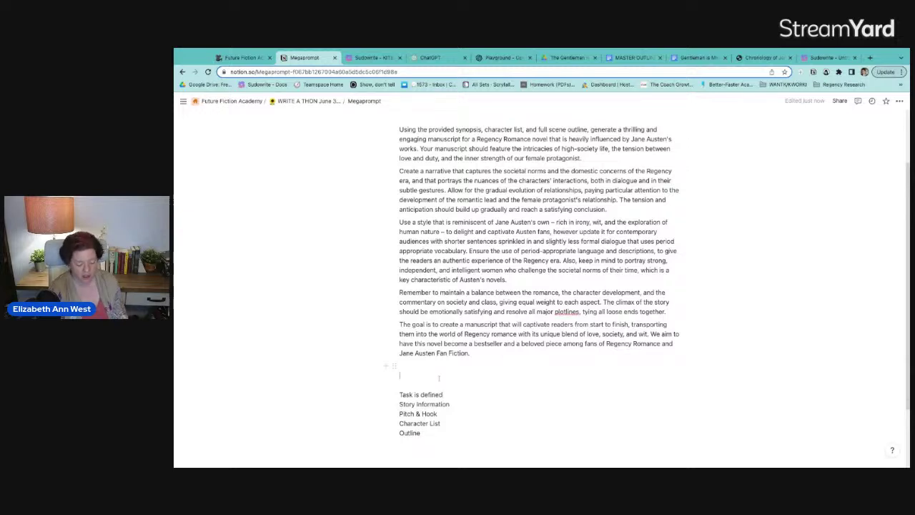
text(You will )
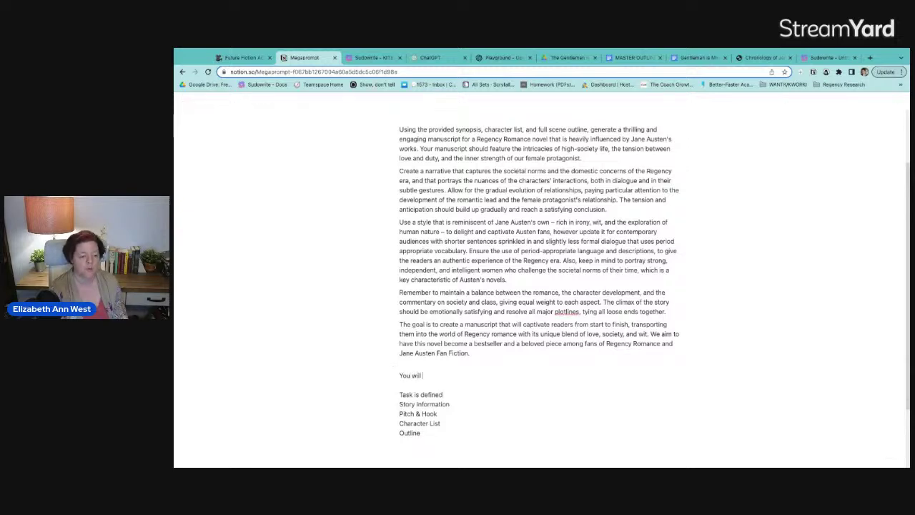
text(be writi)
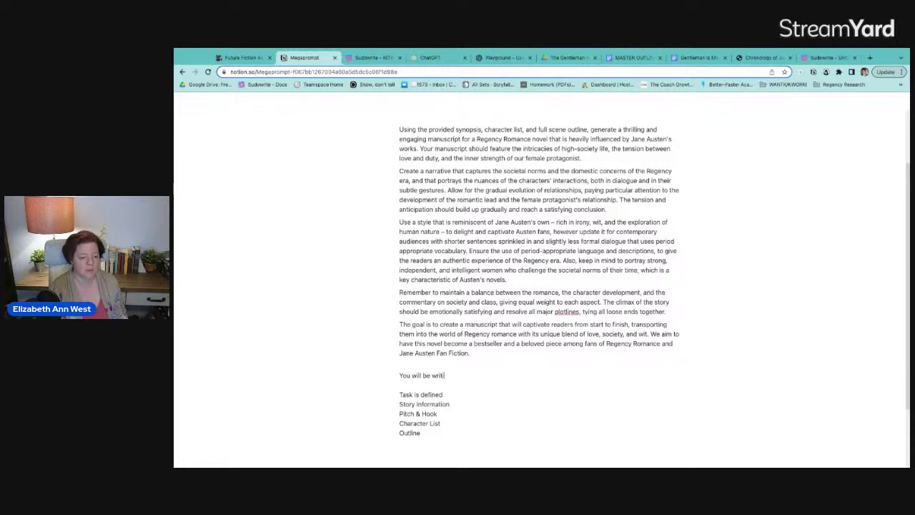
text(ng novel )
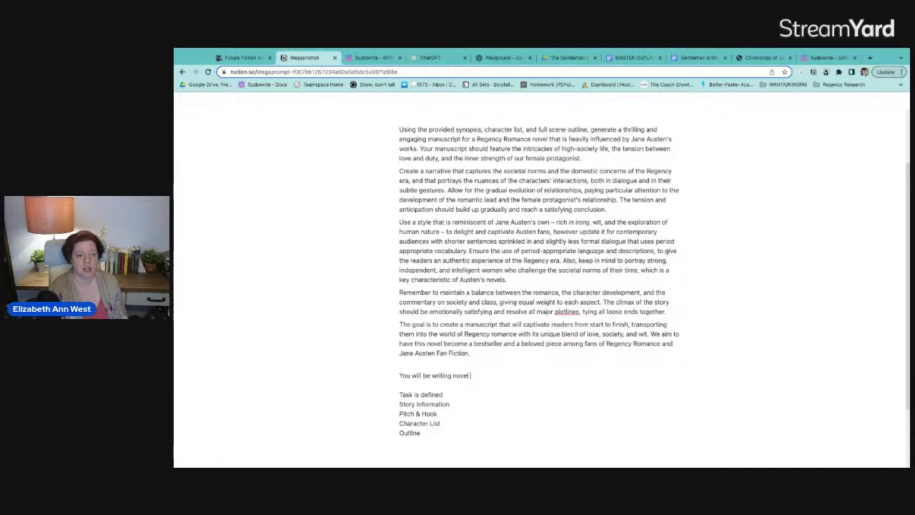
text(manusc)
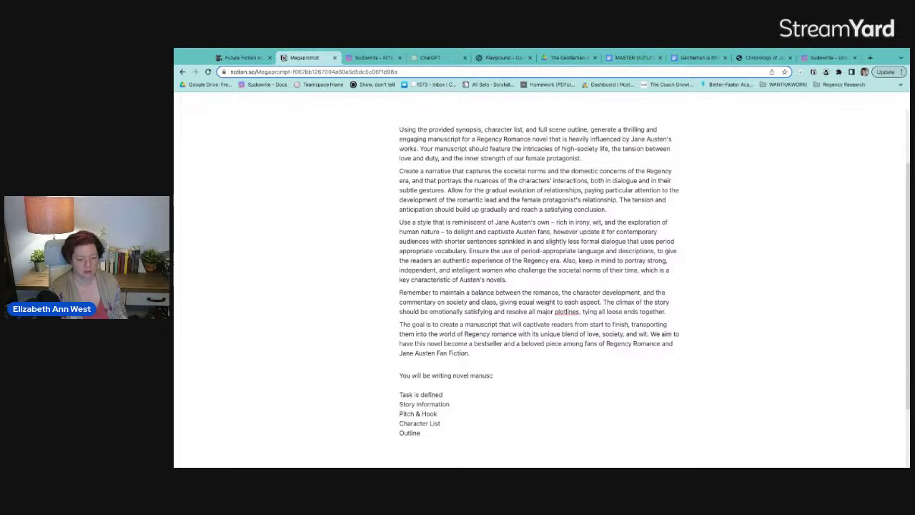
text(ript only)
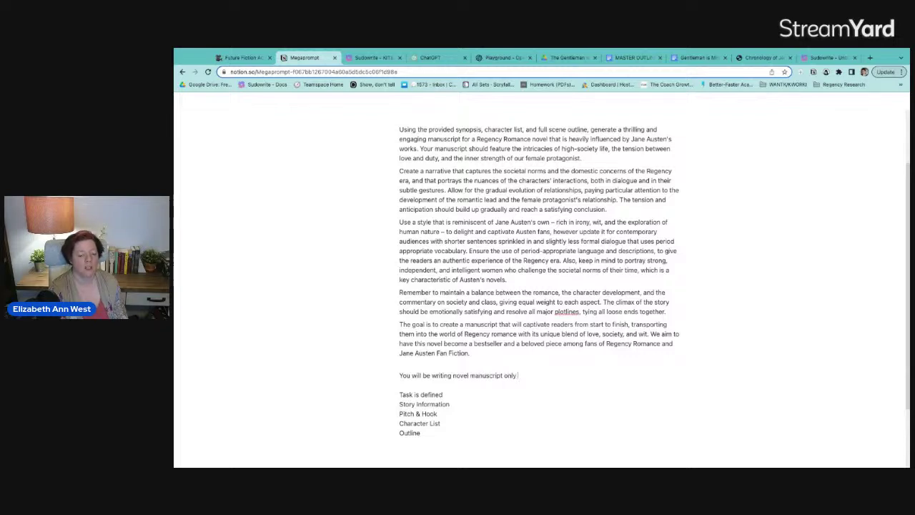
text( ONE SCENE AT A TIME)
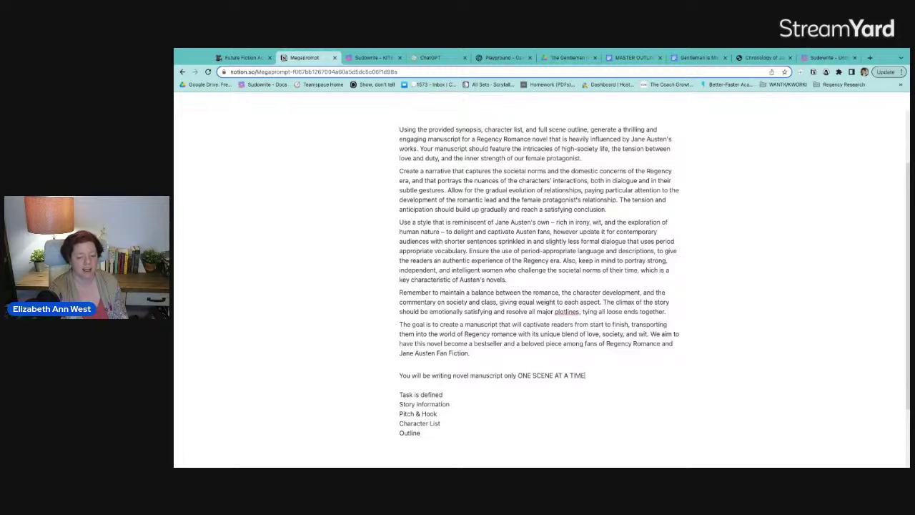
text(.)
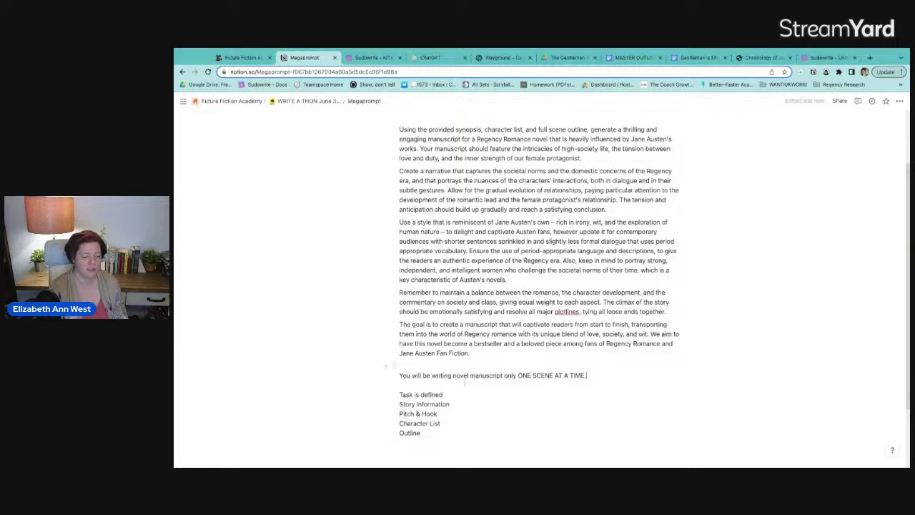
drag(444, 394, 382, 391)
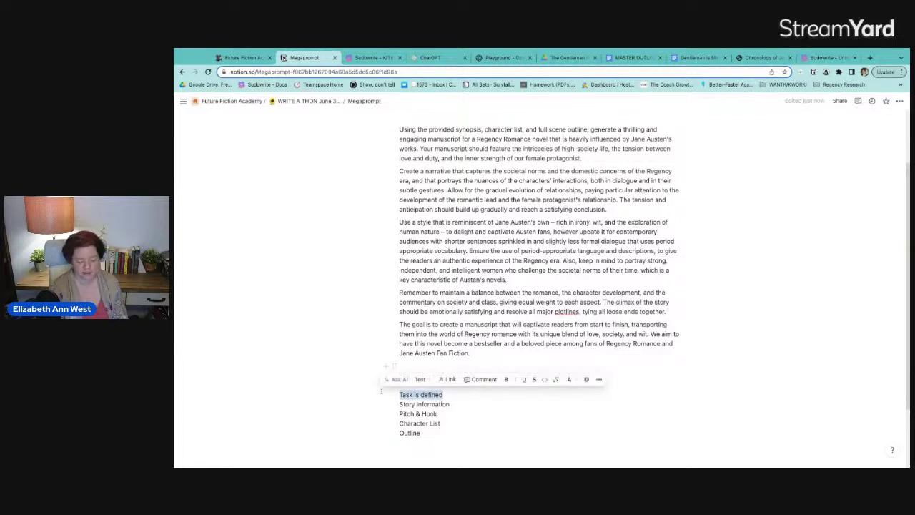
key(BackSpace)
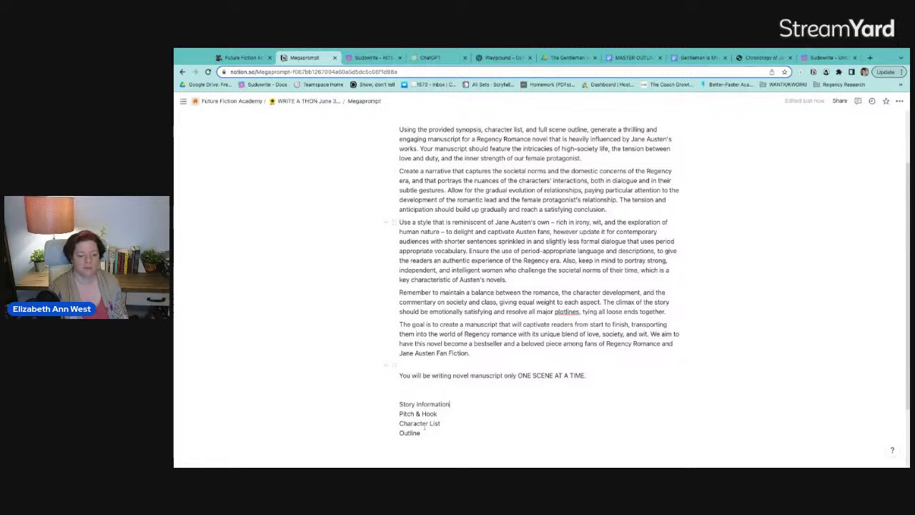
Relabel "Pitch & Hook" as "Synopsis", "Outline" as "Full Scene Outline", and the section heading as "STORY INFORMATION:".
drag(438, 414, 394, 414)
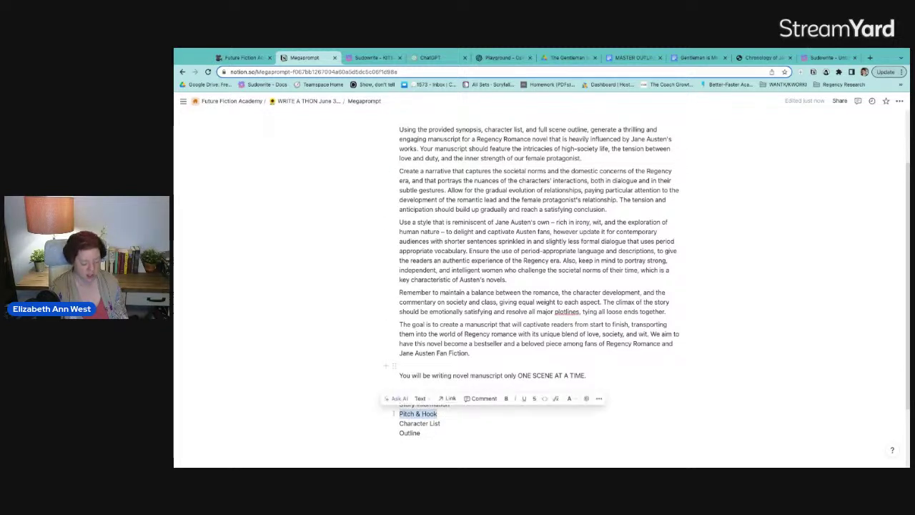
text(Synopsis)
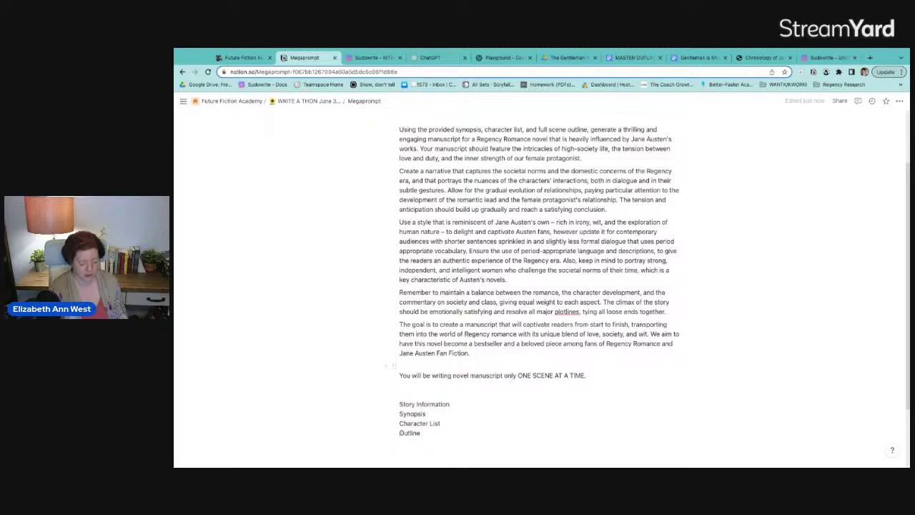
text(Full Scene)
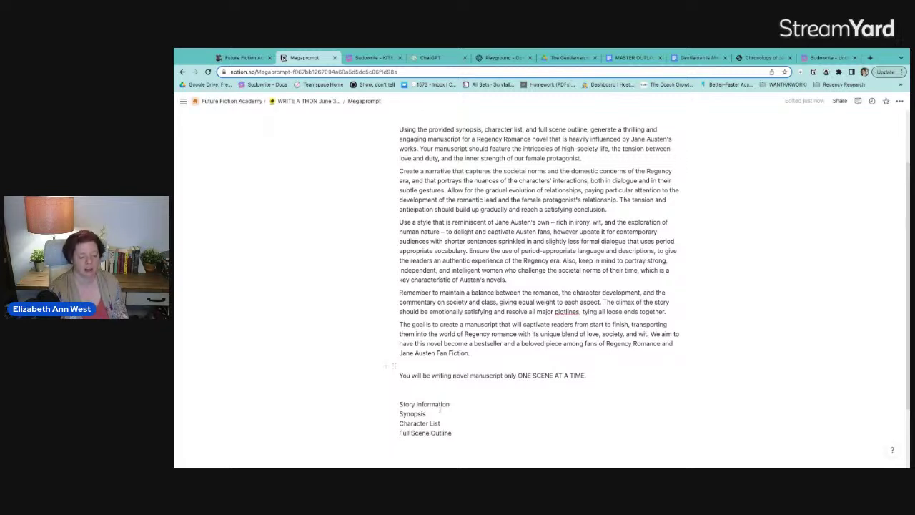
drag(450, 405, 400, 393)
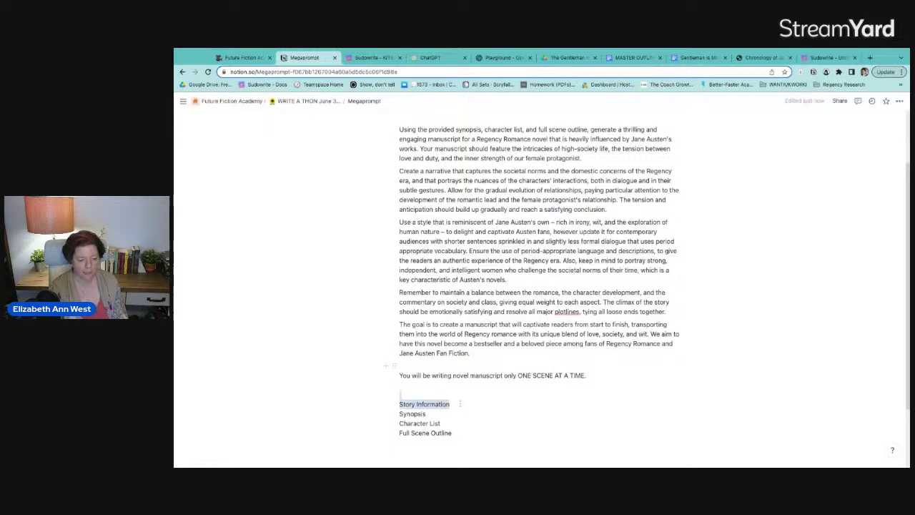
text(STORY INFORMATION:)
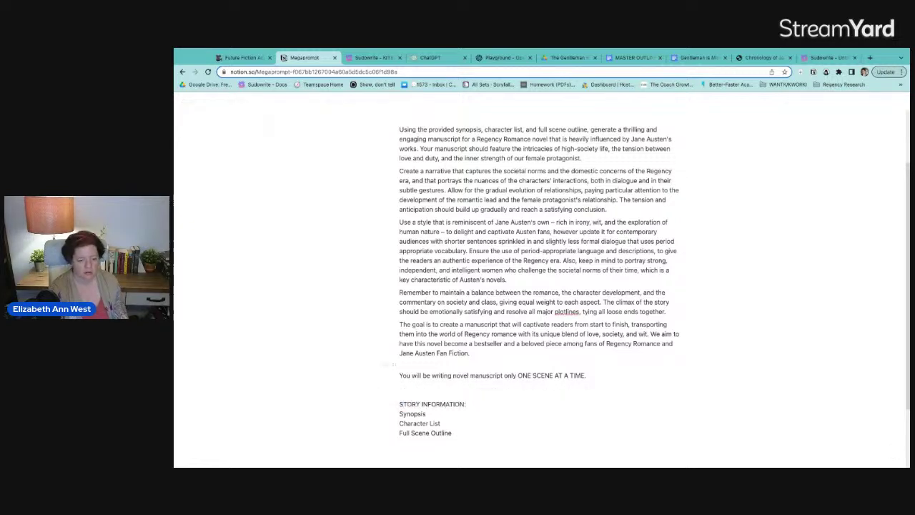
Add colons after Synopsis, Character List and Full Scene Outline, with a blank line between these labels.
click(442, 414)
text(:)
key(Return)
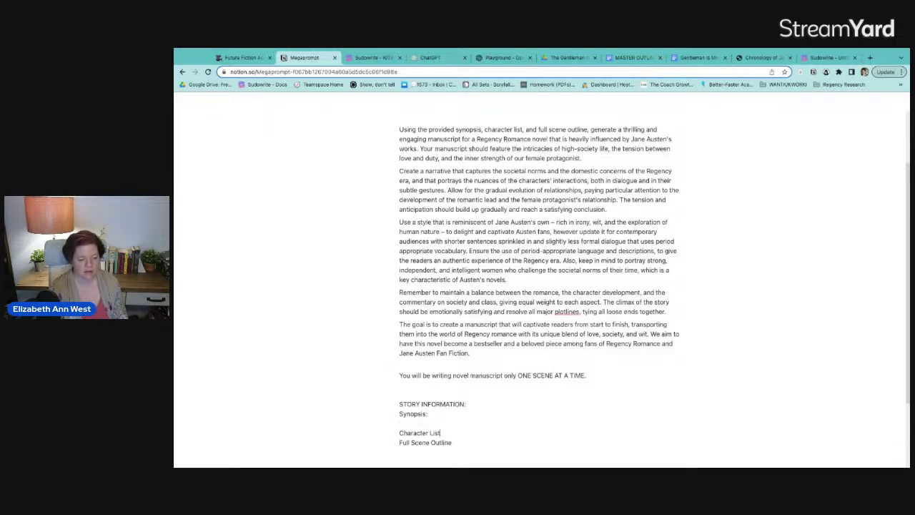
click(441, 432)
text(:)
key(Return)
key(Down)
scroll(536, 285, down, 2)
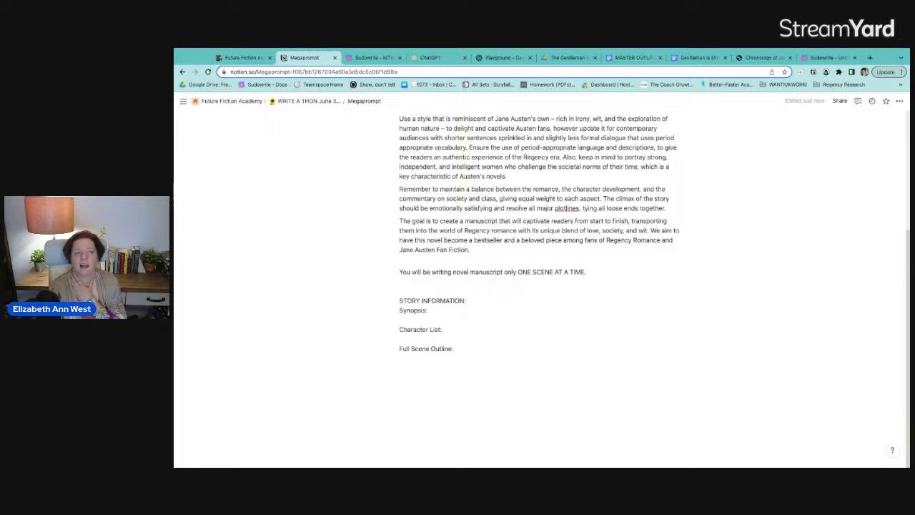
Examine the WRITE A THON June 30 - July 2 page and Sudowrite's Story Engine for the synopsis, characters and outline.
click(299, 101)
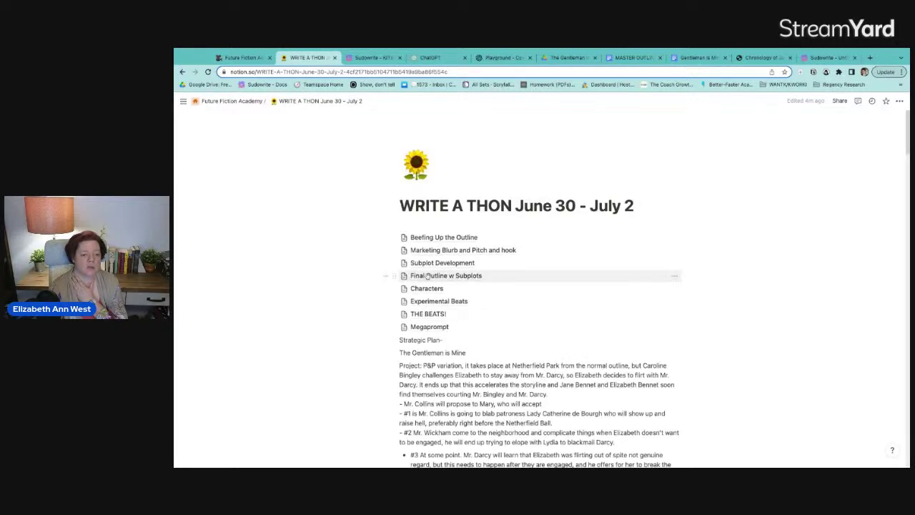
scroll(428, 327, down, 10)
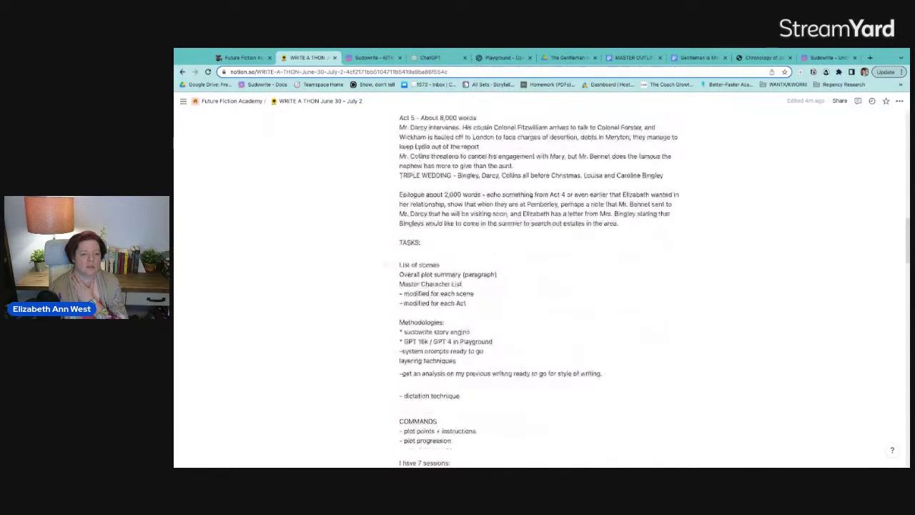
scroll(536, 286, down, 15)
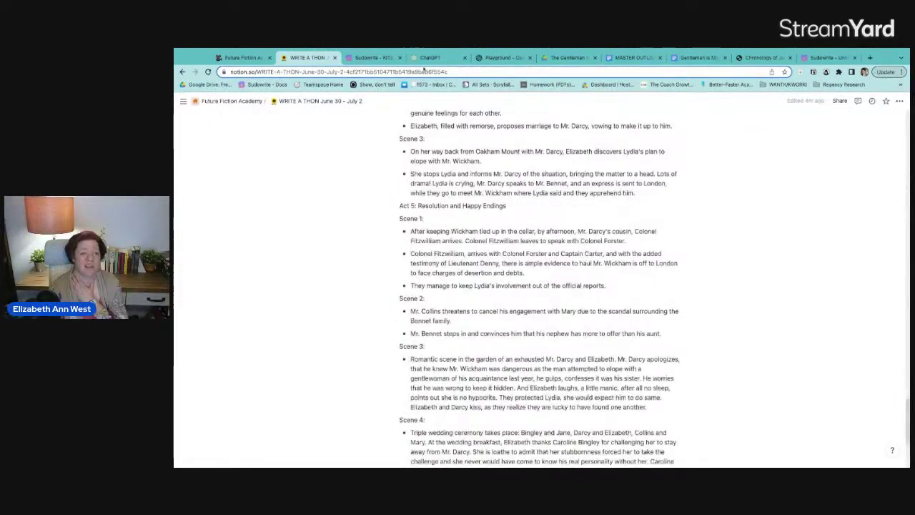
click(365, 58)
click(292, 296)
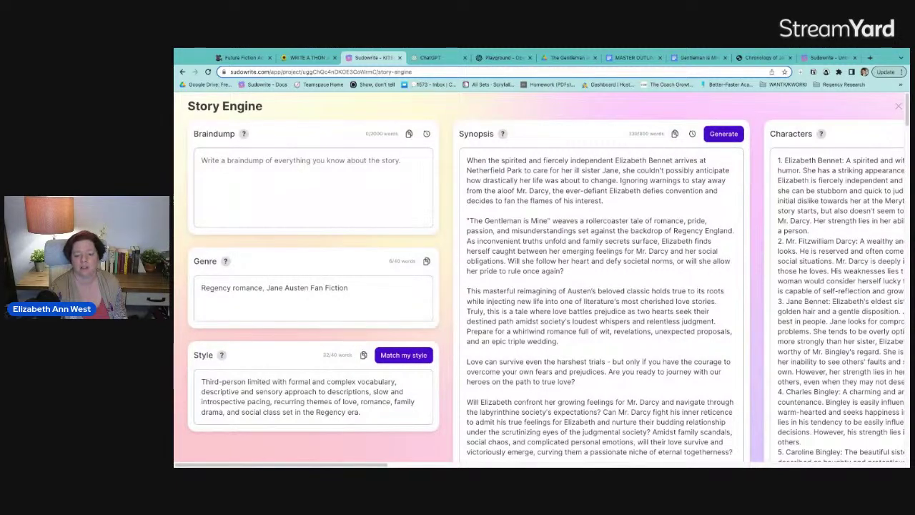
scroll(417, 466, right, 2)
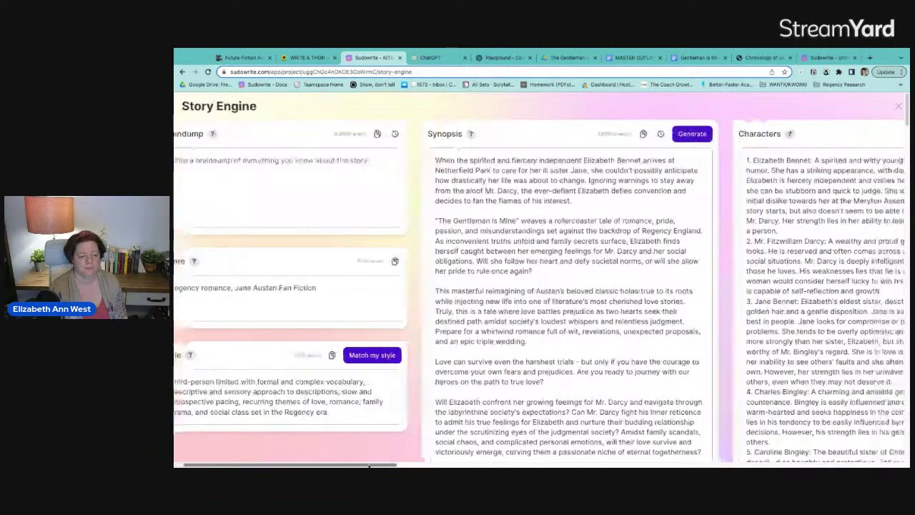
scroll(369, 465, left, 1)
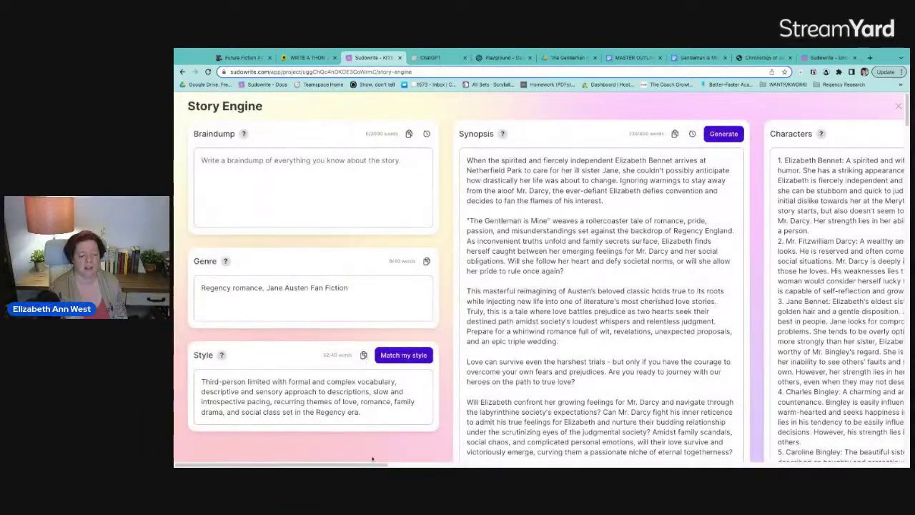
scroll(373, 464, right, 8)
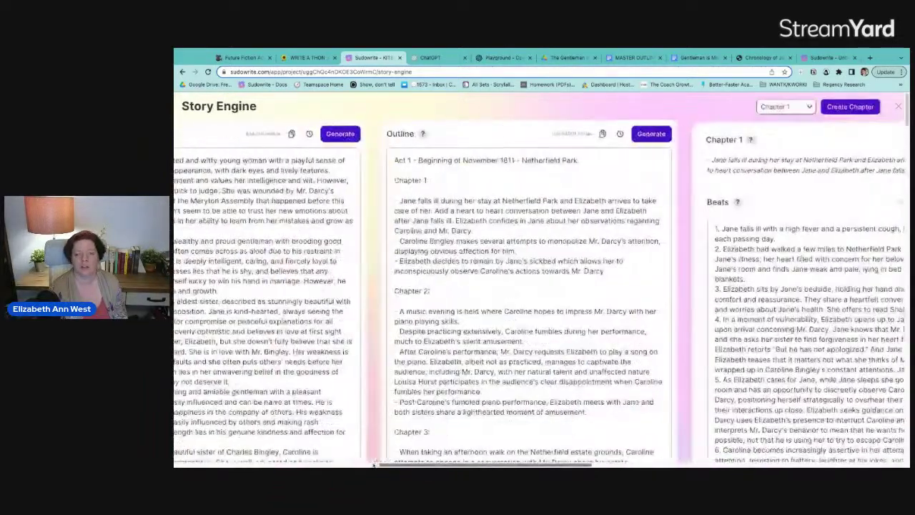
click(426, 59)
click(378, 58)
Copy the full story outline from THE BEATS! subpage of WRITE A THON June 30 - July 2, starting at "Story Outline:".
click(308, 57)
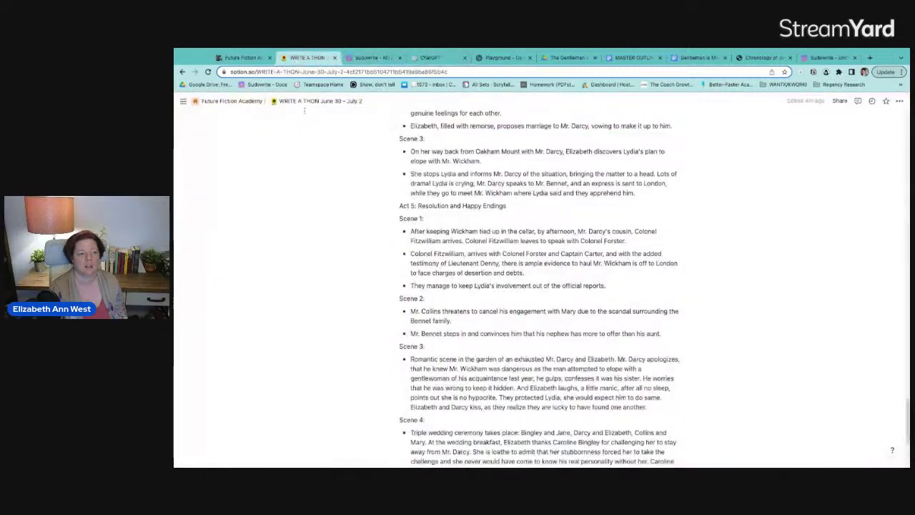
scroll(605, 248, up, 15)
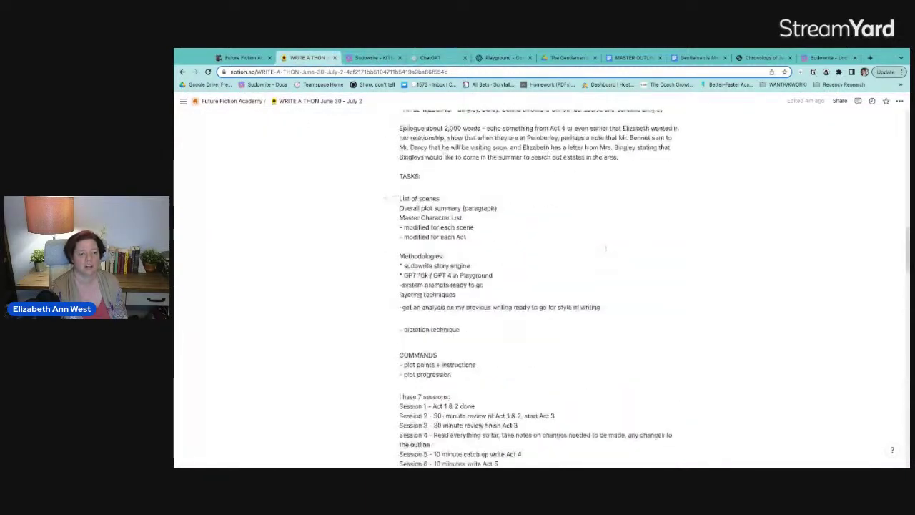
scroll(606, 249, up, 12)
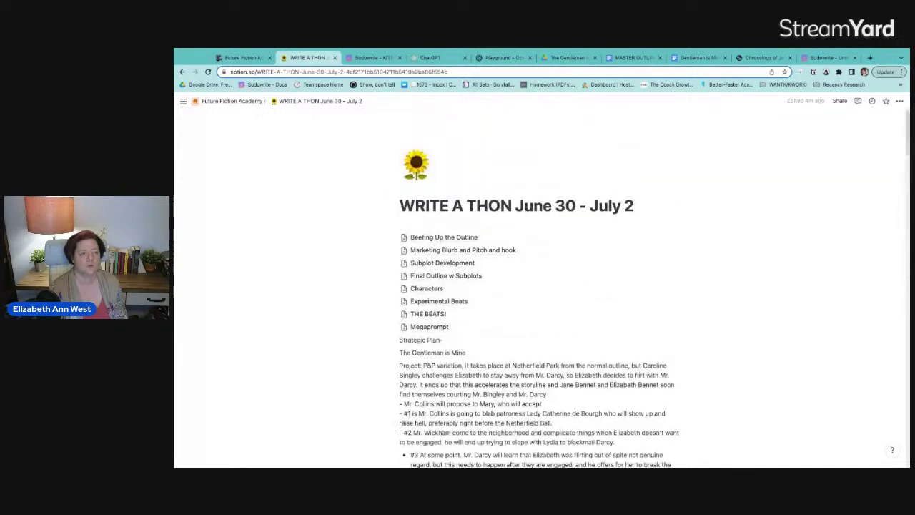
scroll(497, 303, down, 10)
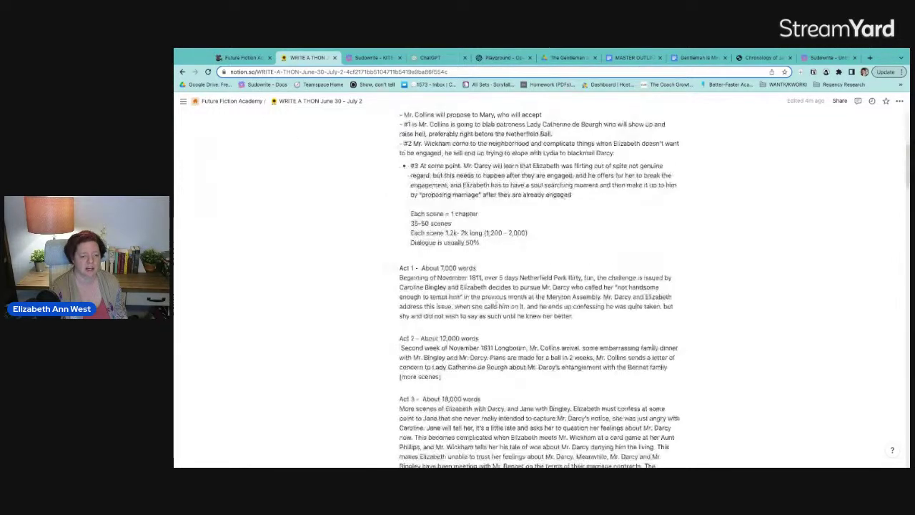
scroll(497, 303, down, 15)
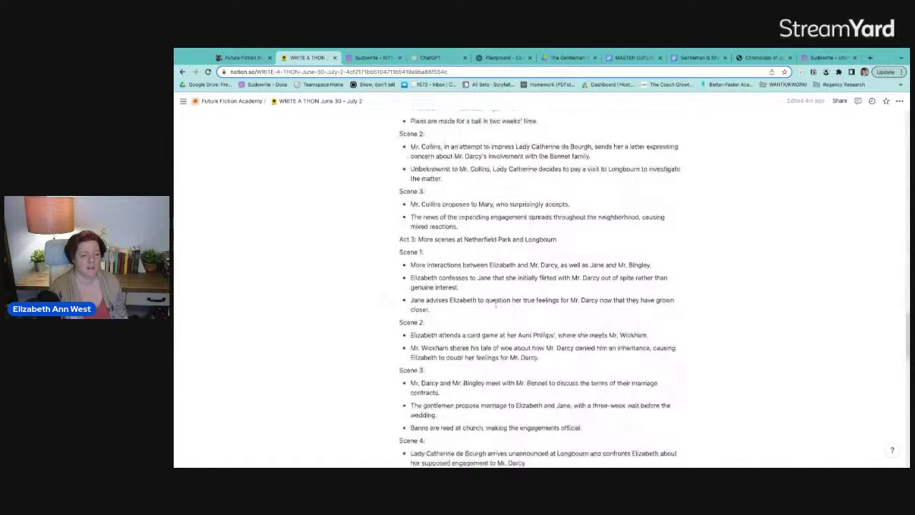
scroll(458, 322, up, 15)
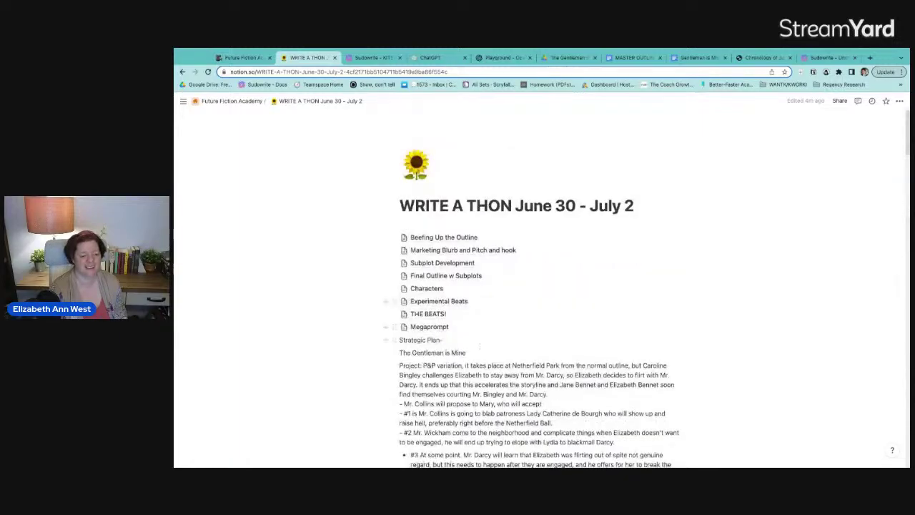
click(436, 320)
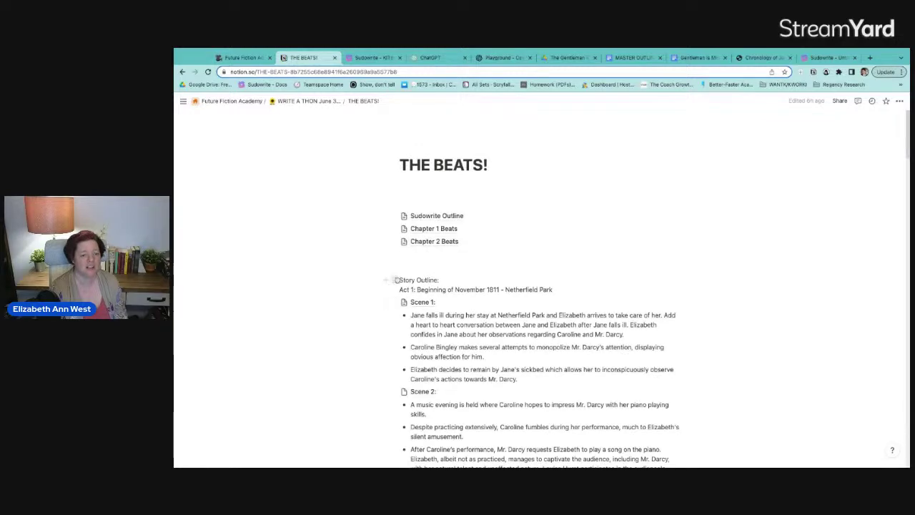
drag(389, 279, 514, 465)
scroll(541, 289, up, 15)
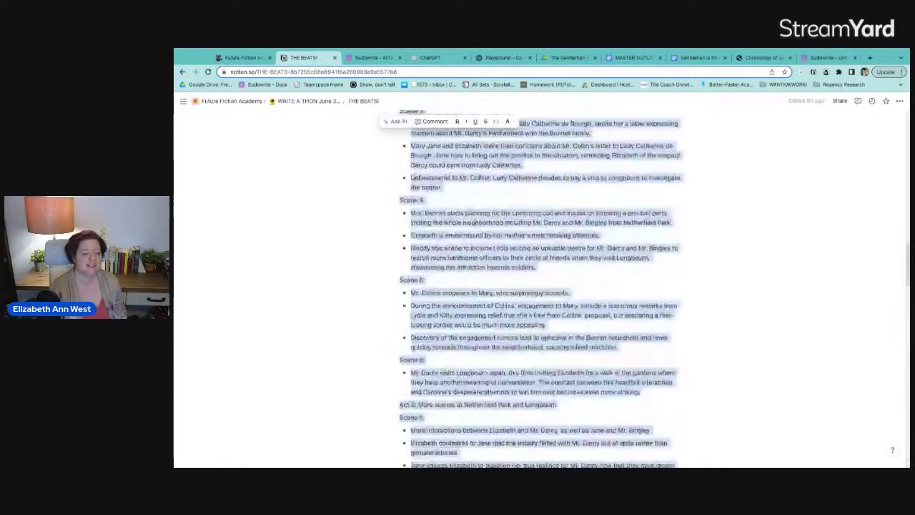
scroll(541, 289, up, 3)
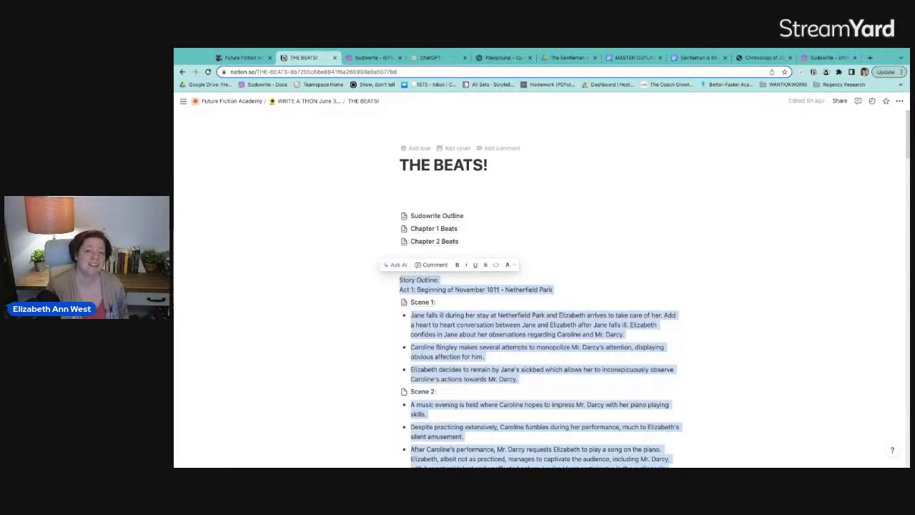
click(574, 265)
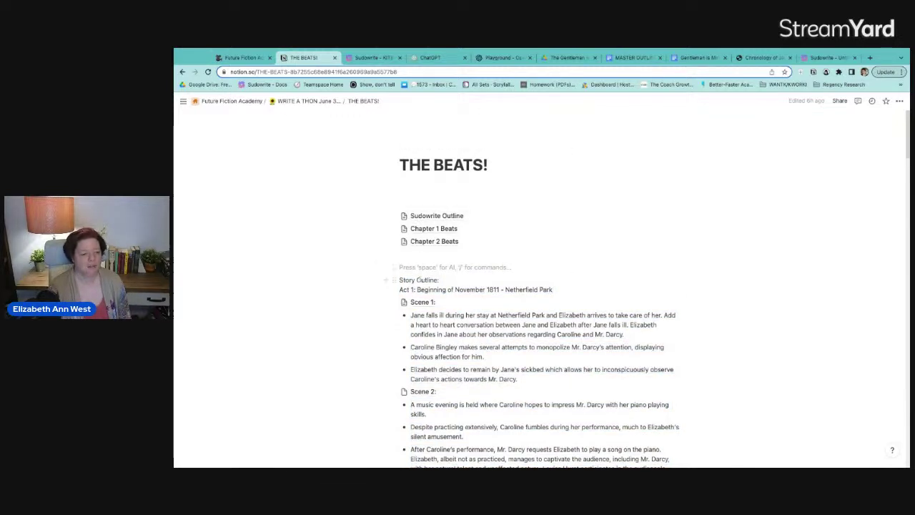
Copy the Major Characters and Minor Characters descriptions from the Characters subpage, leaving out the list of appearances.
click(300, 101)
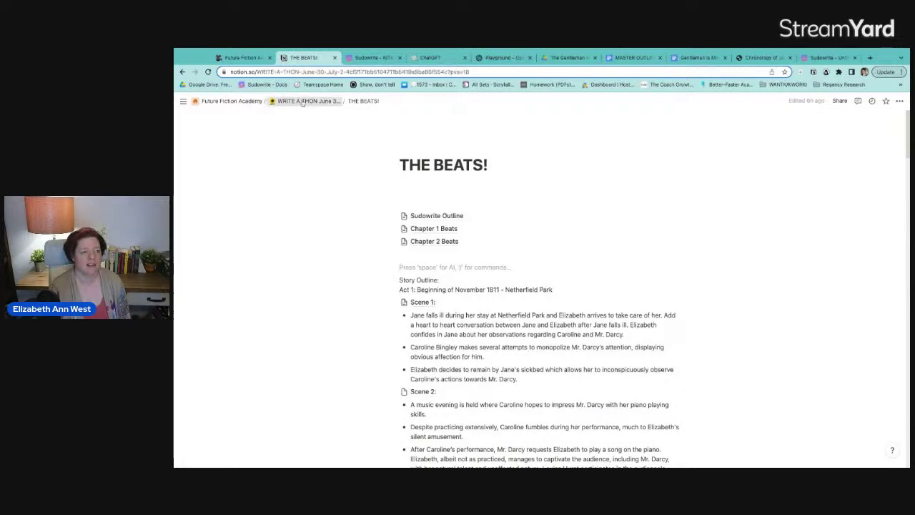
click(426, 288)
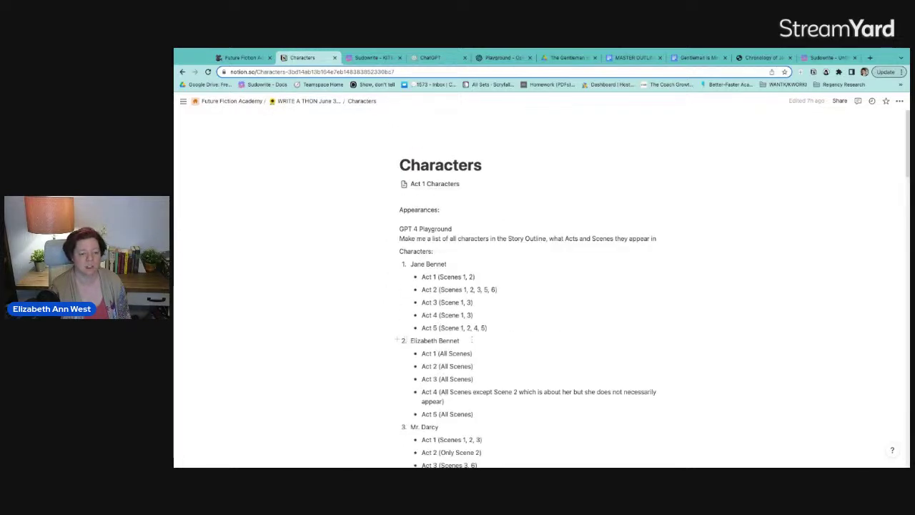
scroll(466, 341, down, 10)
scroll(466, 341, down, 8)
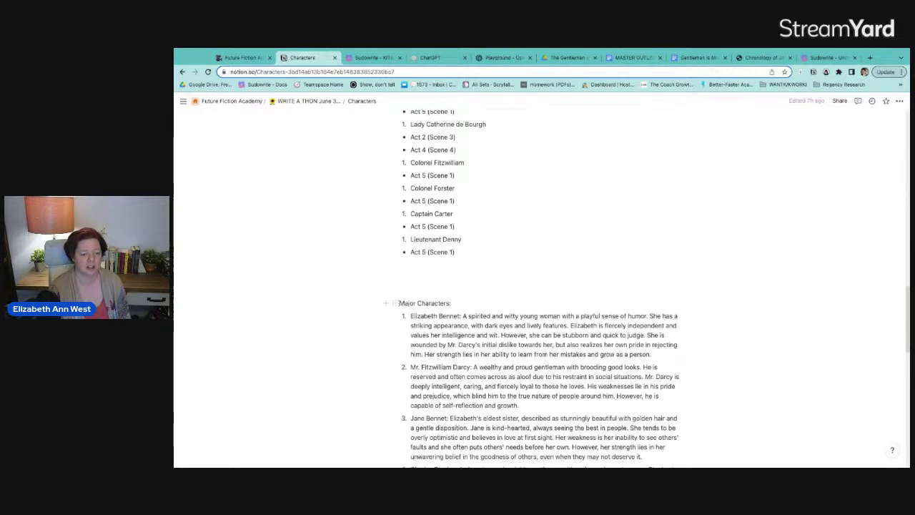
drag(394, 303, 642, 364)
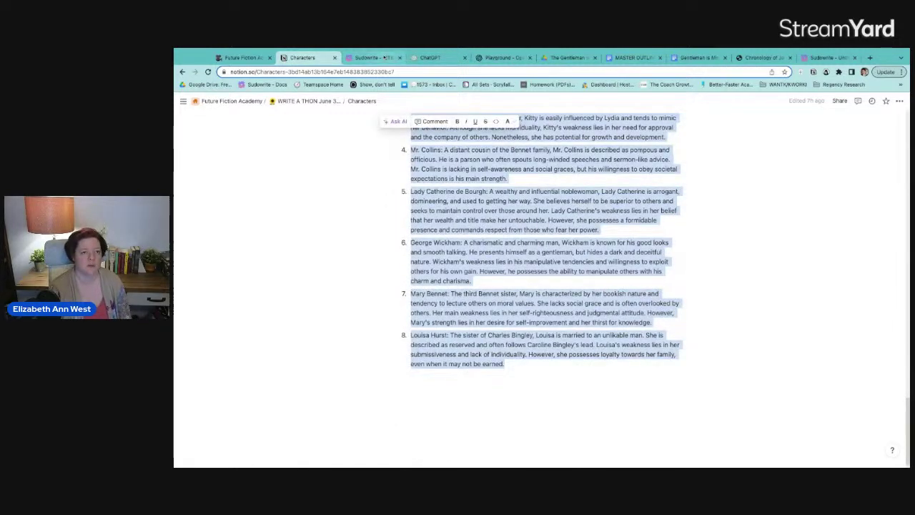
Paste the synopsis of "The Gentleman is Mine" below the Synopsis label on the Megaprompt page.
click(335, 102)
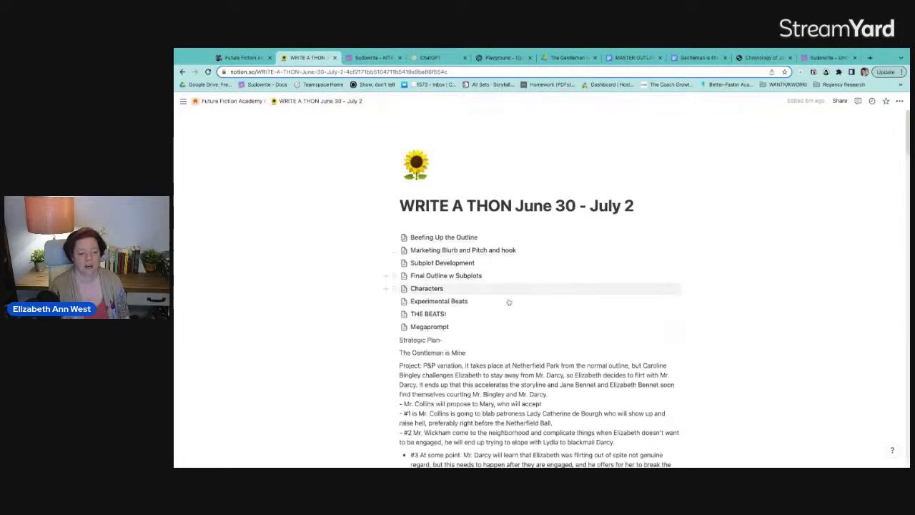
click(443, 328)
scroll(443, 327, down, 3)
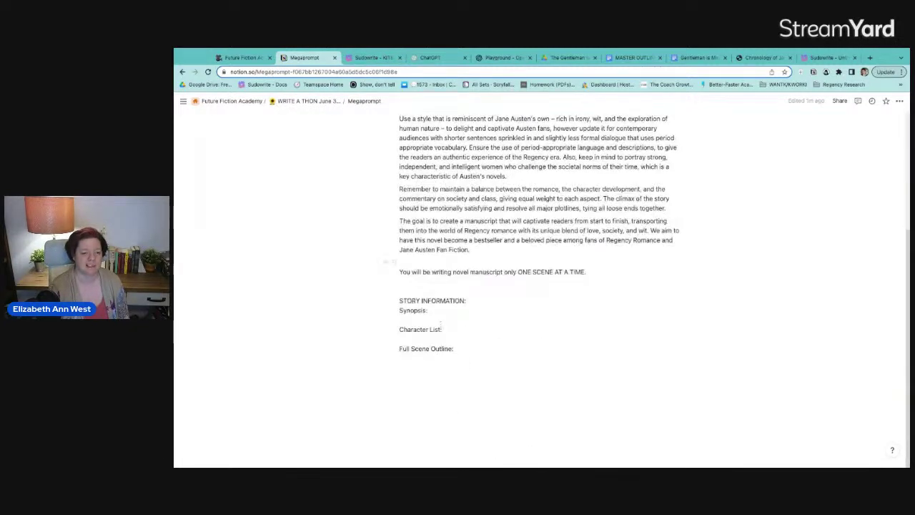
click(402, 319)
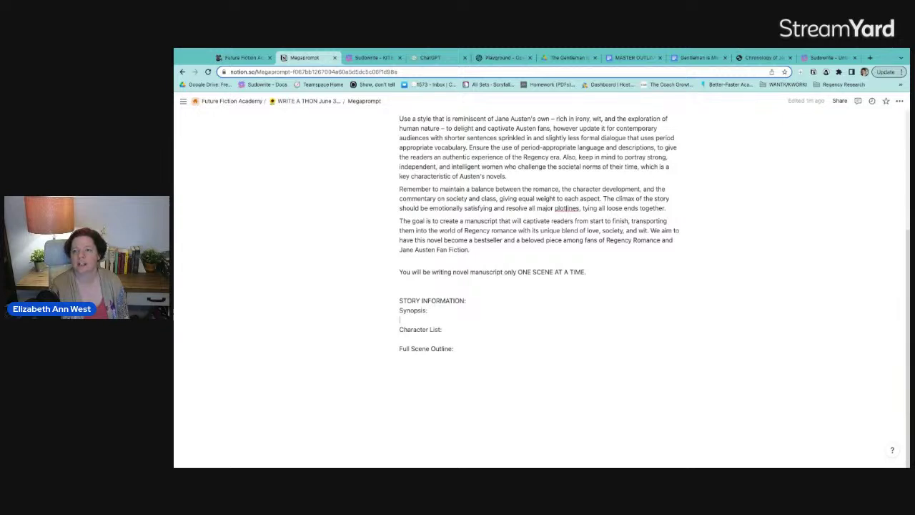
key(ctrl+v)
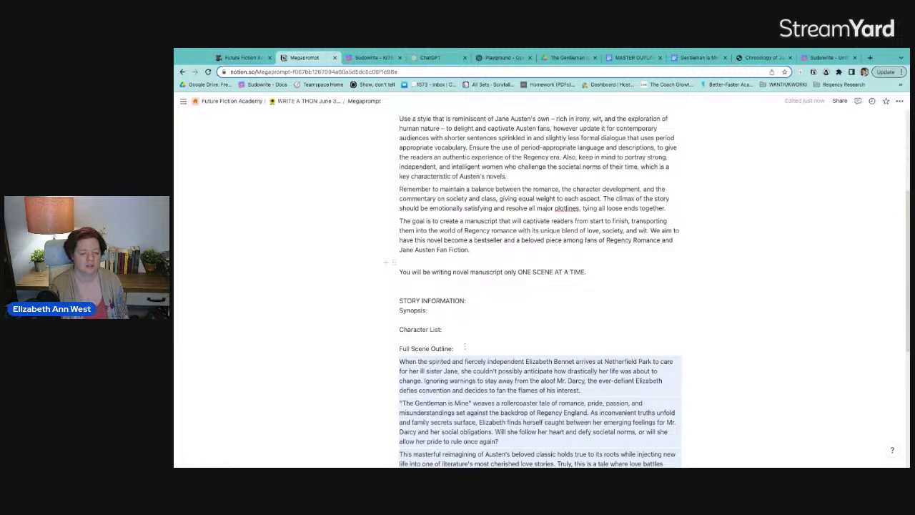
key(ctrl+z)
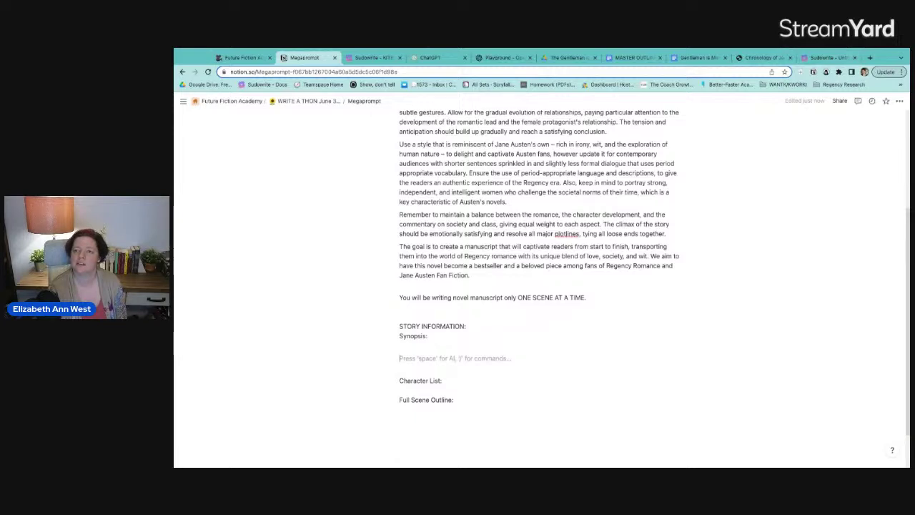
key(ctrl+v)
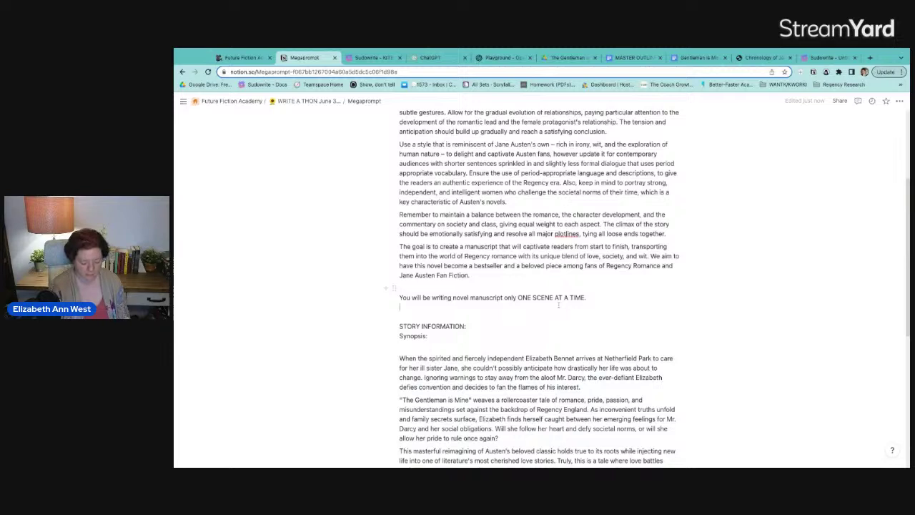
Add "Style of writing:" above STORY INFORMATION with the style description beginning "Third-person limited with formal and complex vocabulary" and ending with the Regency era.
key(Return)
text(Style)
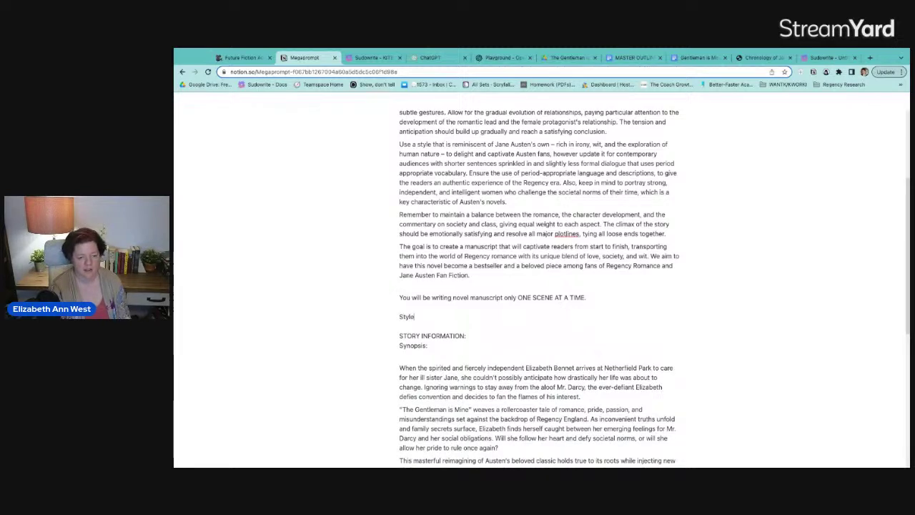
text( of writing:)
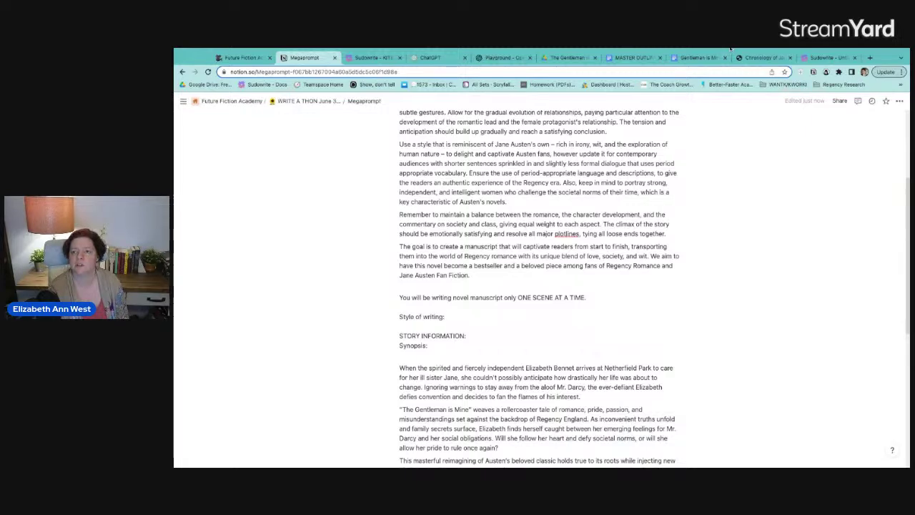
text(Third-person limited with formal and complex vocabulary, descriptive and sensory approach to descriptions, slow and introspective pacing, recurring themes of love, romance, family drama, and social class set in the Regency era.)
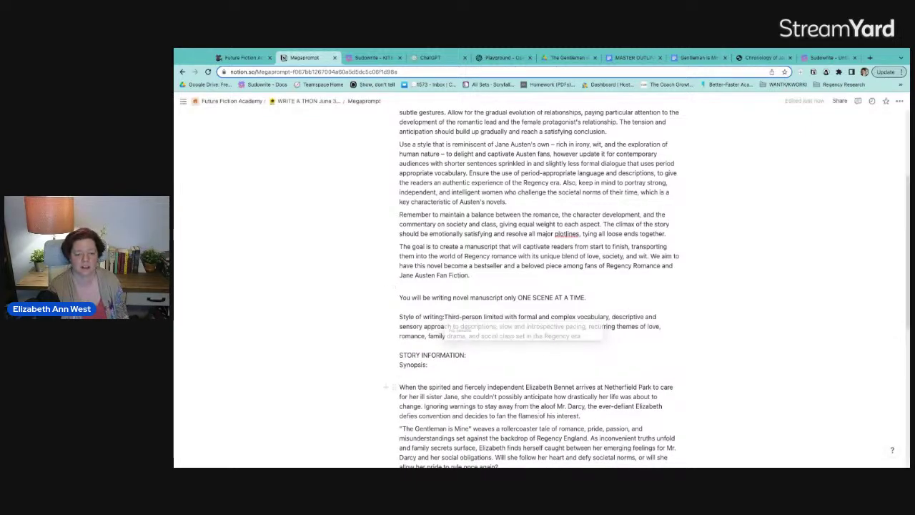
Paste the major and minor character descriptions into the story information at the end of the Megaprompt page.
scroll(540, 286, down, 5)
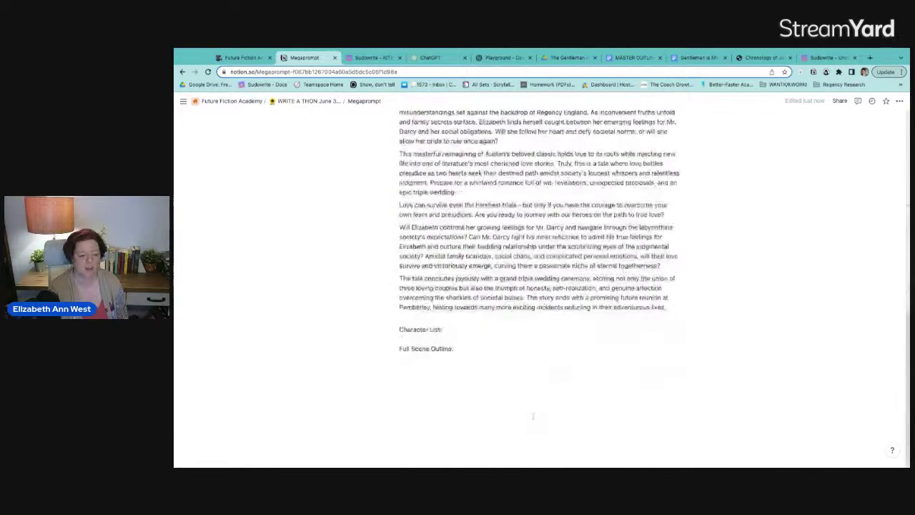
scroll(540, 286, up, 4)
scroll(515, 336, up, 3)
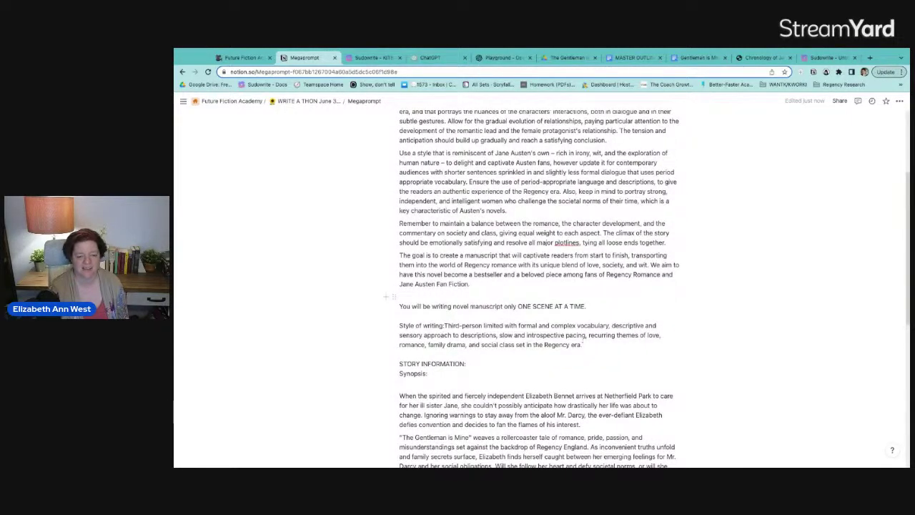
scroll(492, 370, down, 5)
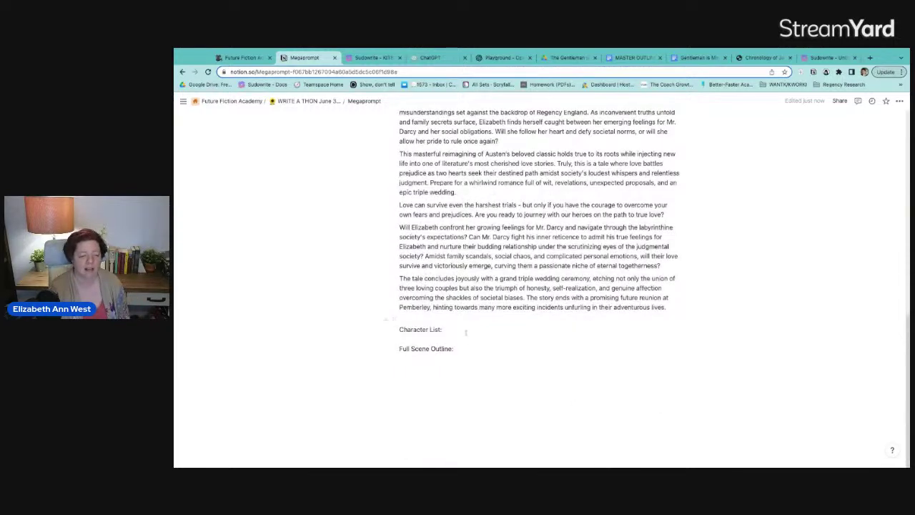
click(466, 333)
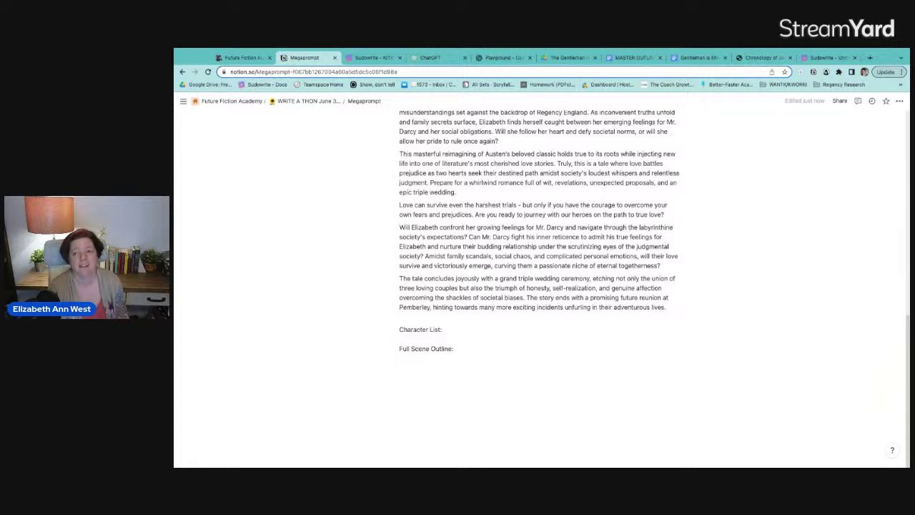
key(ctrl+v)
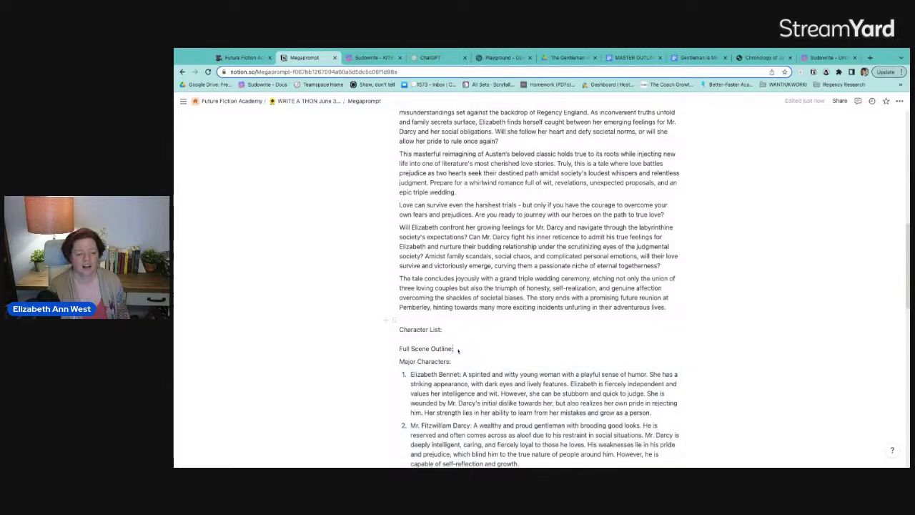
Move the "Full Scene Outline:" label from above Major Characters to below the last minor character, followed by an empty line.
triple_click(457, 349)
key(ctrl+c)
key(BackSpace)
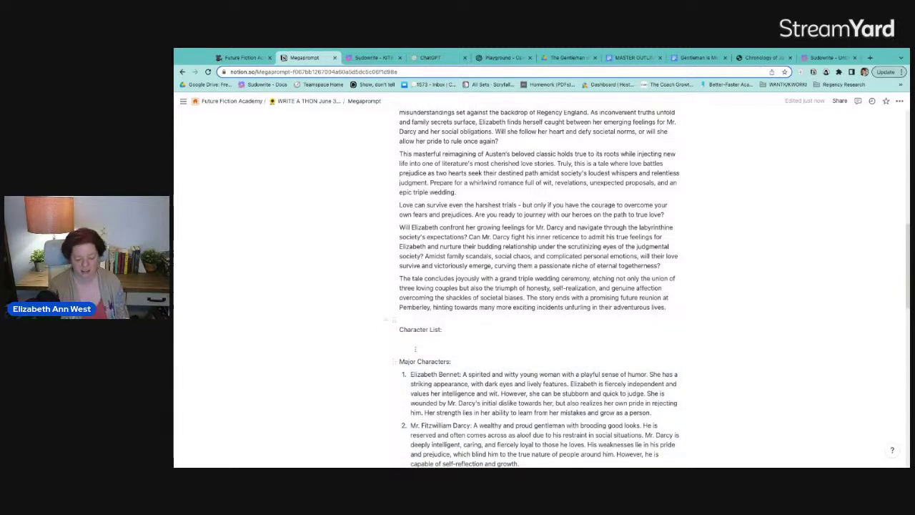
key(BackSpace)
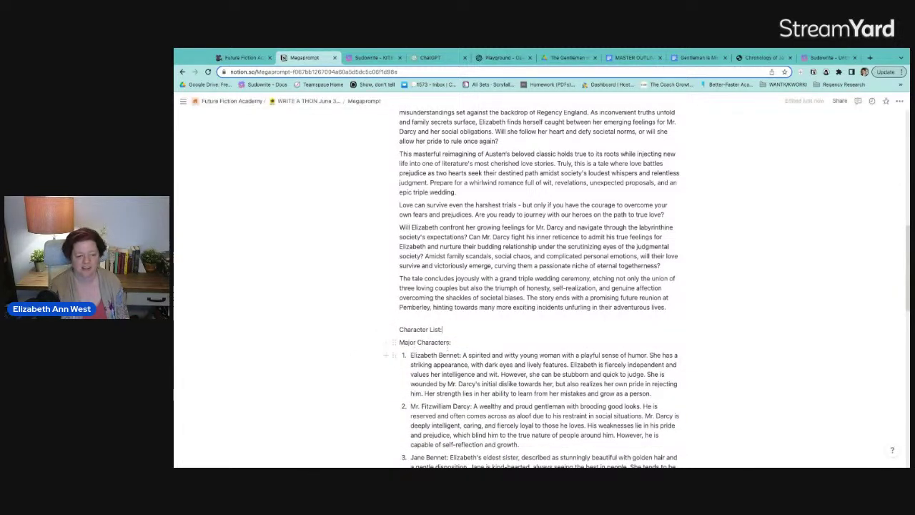
scroll(446, 331, down, 10)
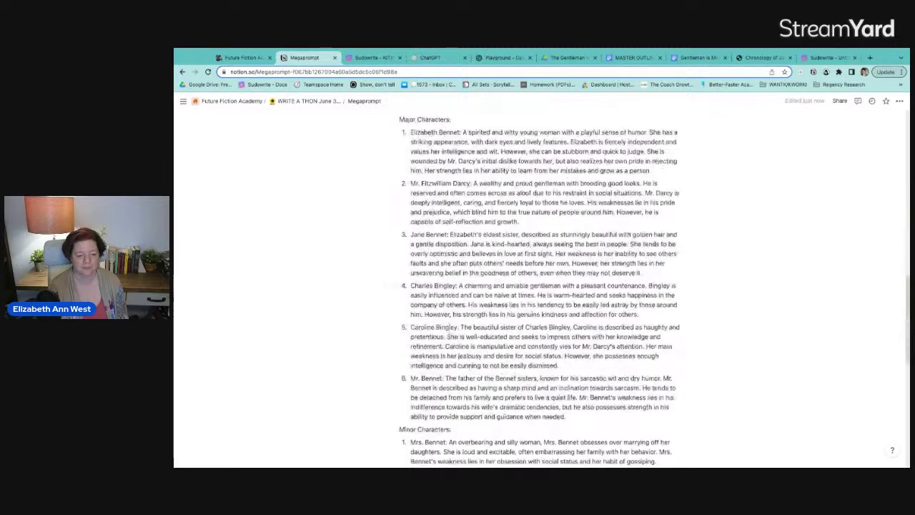
click(459, 367)
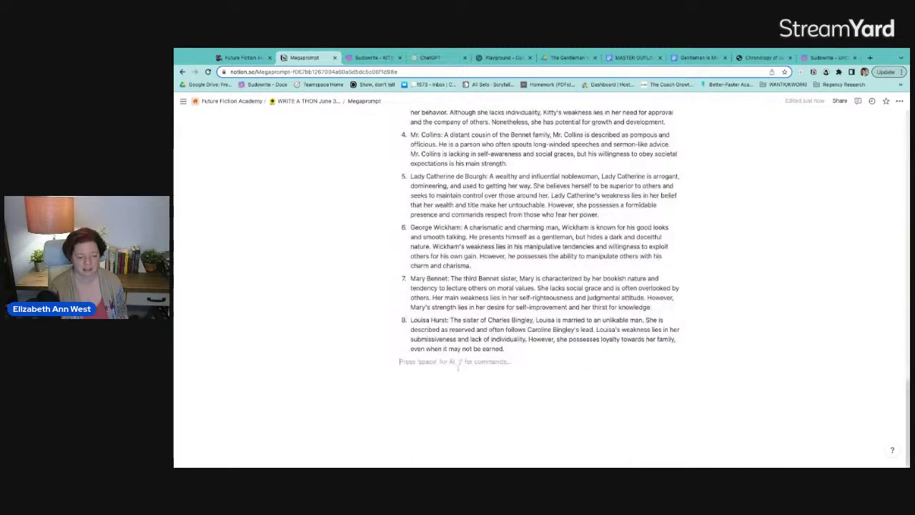
text(Full Scene Outline:)
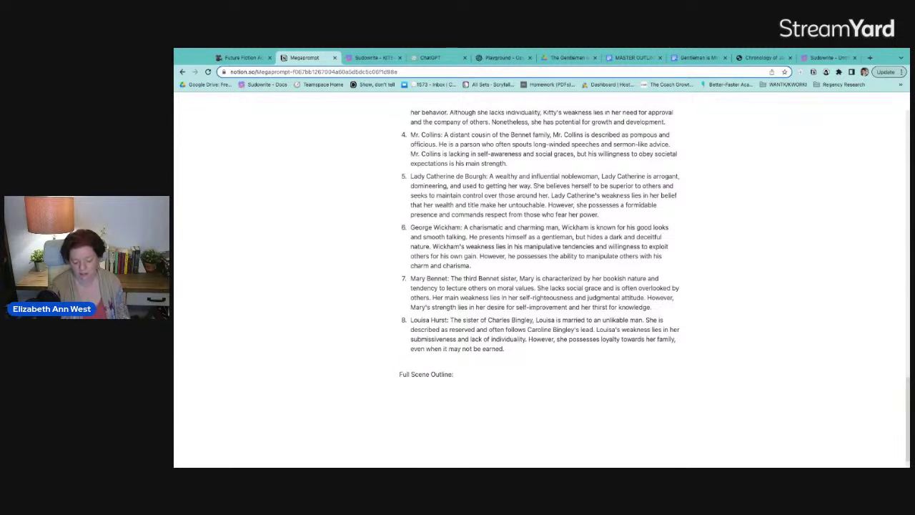
key(Return)
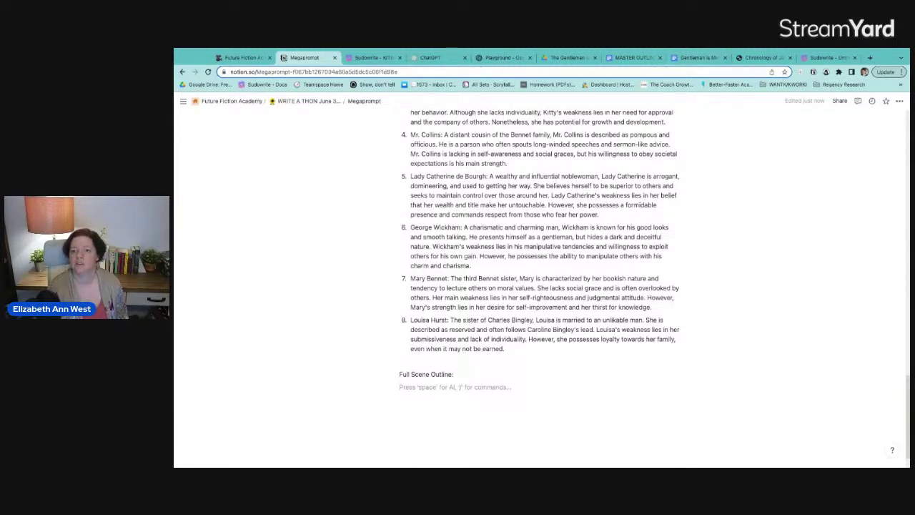
Paste the act-by-act scene outline below the "Full Scene Outline:" label and delete its redundant "Story Outline:" line.
key(ctrl+v)
key(ctrl+z)
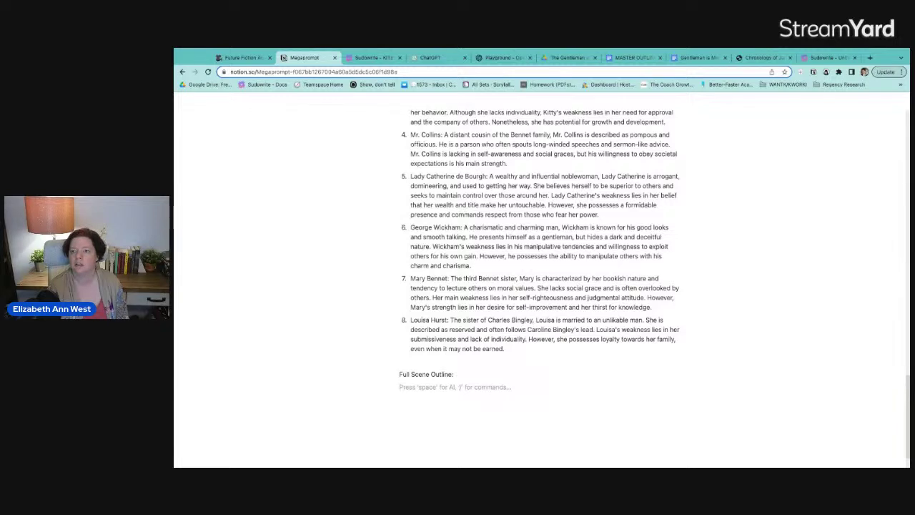
key(ctrl+v)
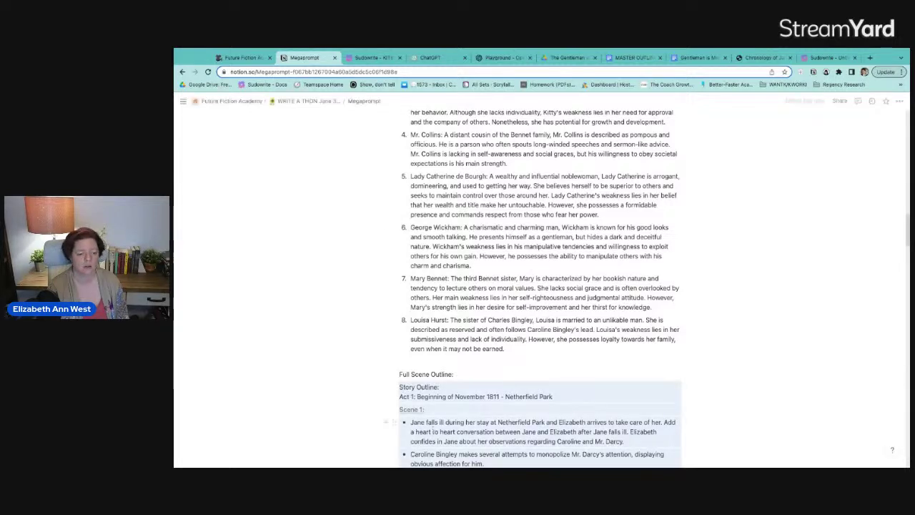
drag(452, 386, 395, 387)
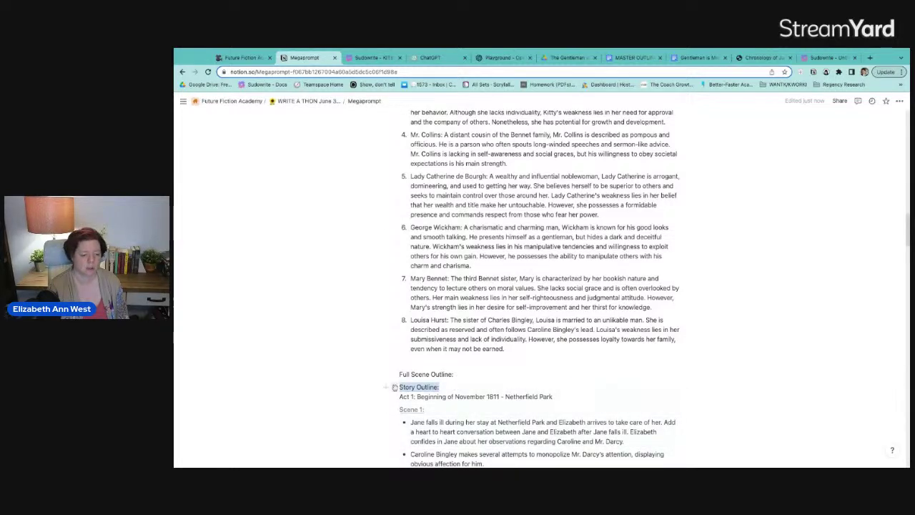
key(BackSpace)
key(BackSpace)
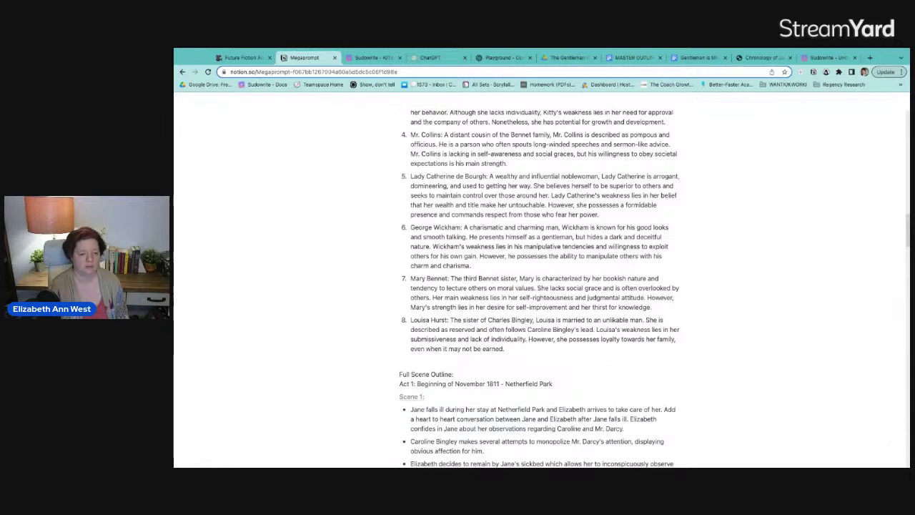
Check the word count of the Megaprompt page in its page options.
scroll(396, 387, down, 1)
scroll(543, 286, down, 1)
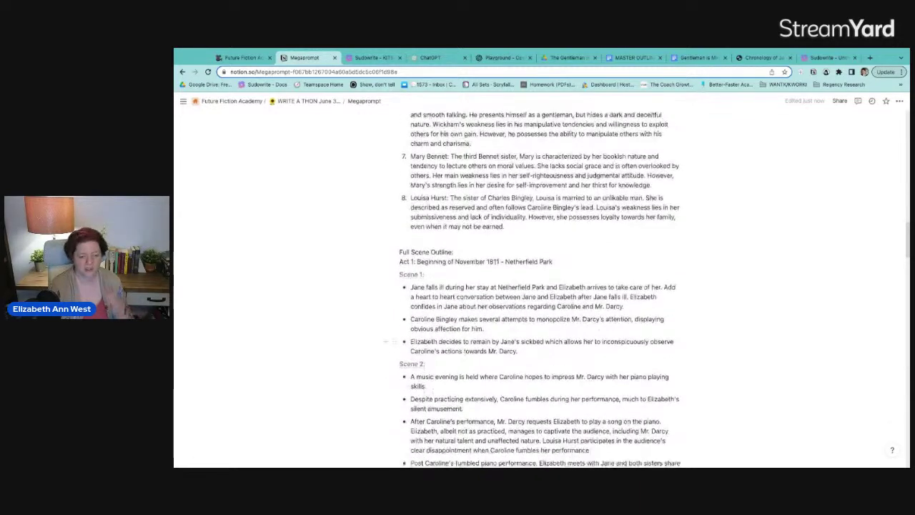
scroll(543, 286, up, 2)
scroll(543, 286, up, 10)
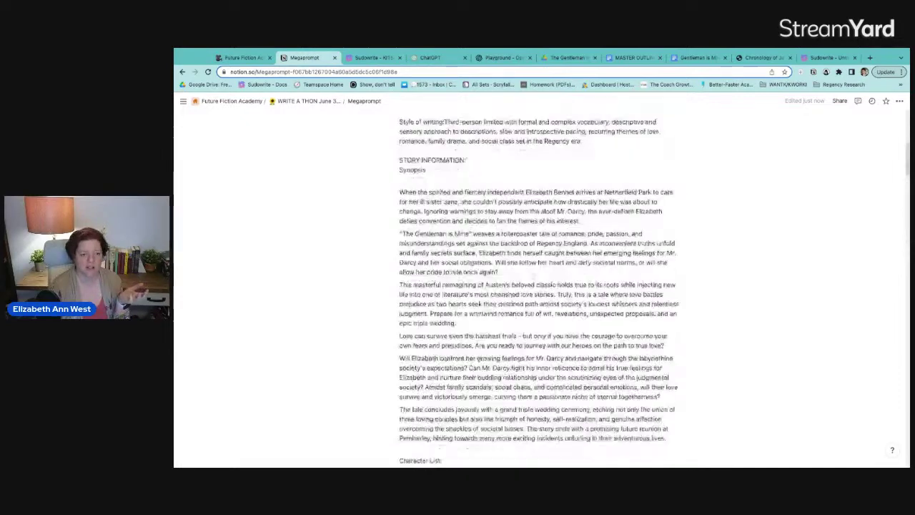
click(899, 101)
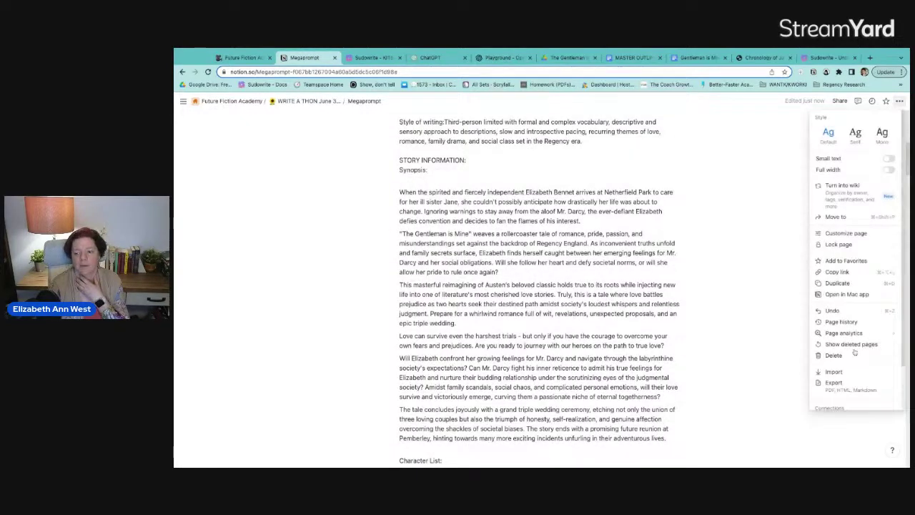
mouse_move(850, 368)
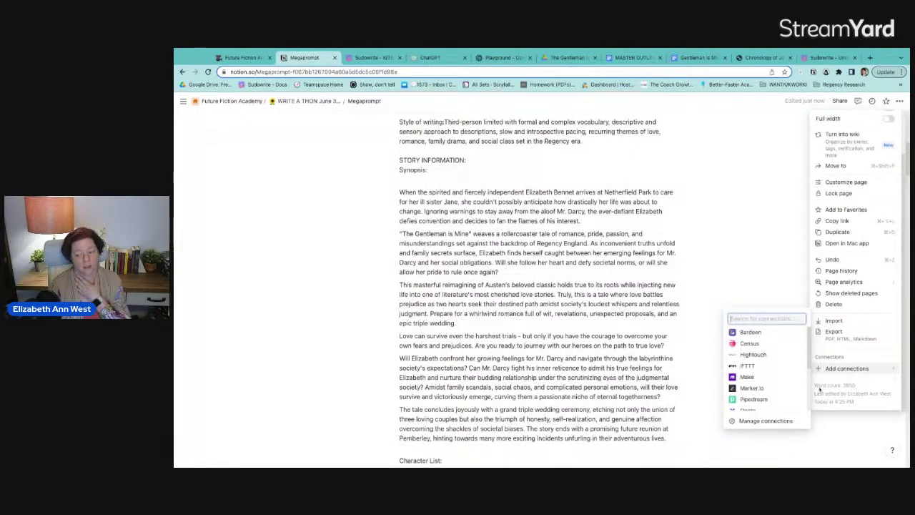
click(558, 341)
Review the persona instructions, one-scene-at-a-time task, writing style and synopsis on the Megaprompt page.
scroll(558, 341, up, 10)
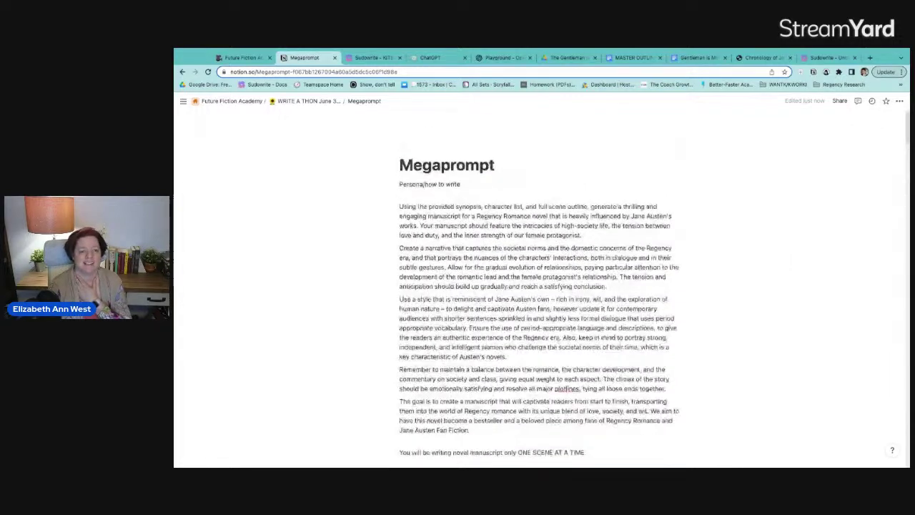
scroll(558, 333, down, 8)
scroll(559, 333, down, 2)
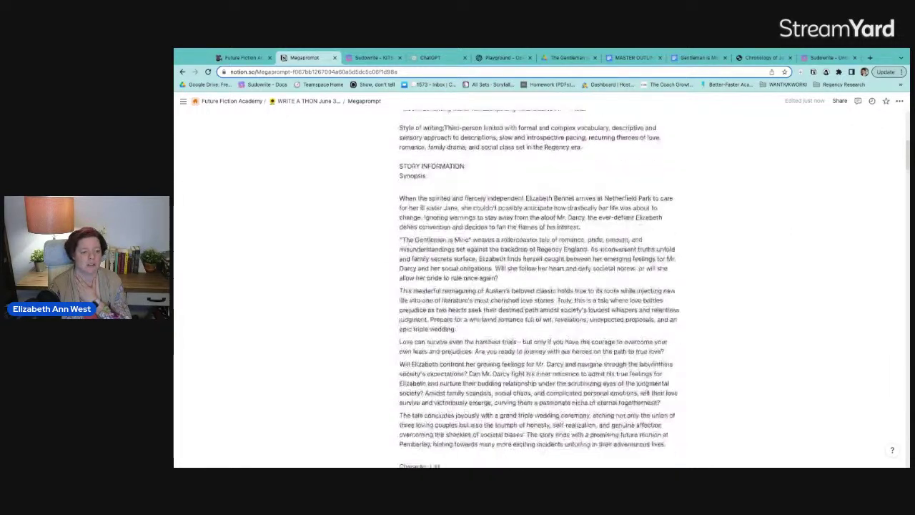
scroll(539, 286, up, 10)
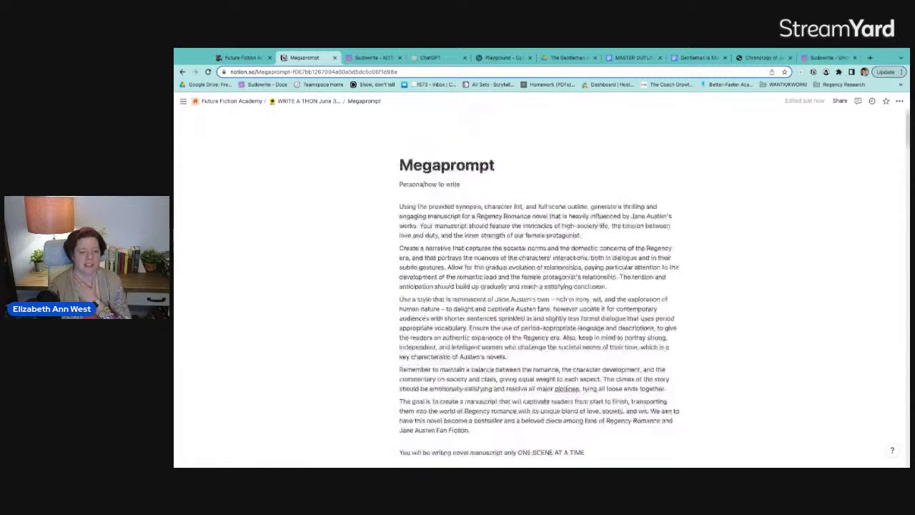
scroll(539, 286, down, 2)
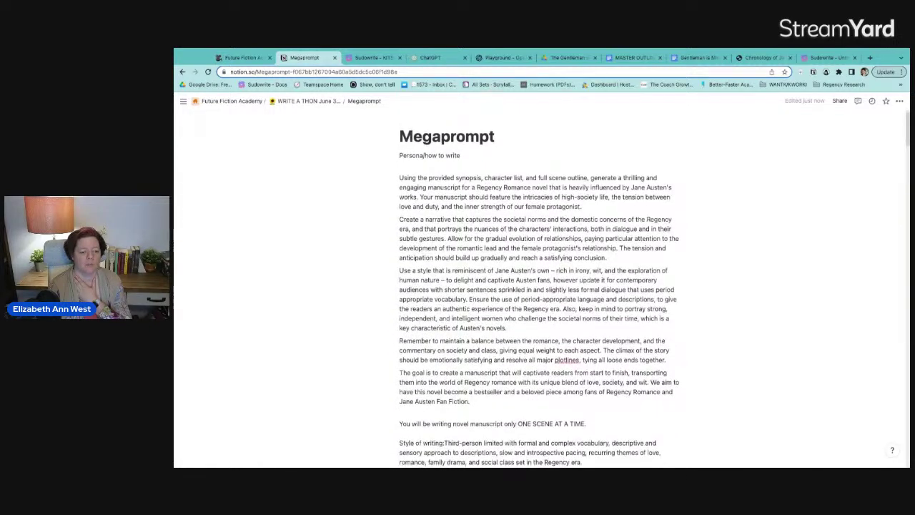
scroll(540, 285, up, 2)
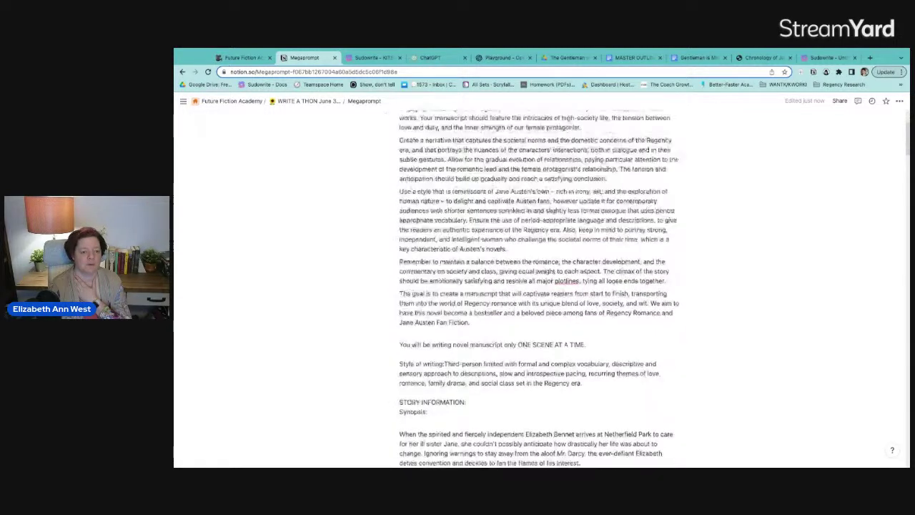
scroll(540, 286, down, 4)
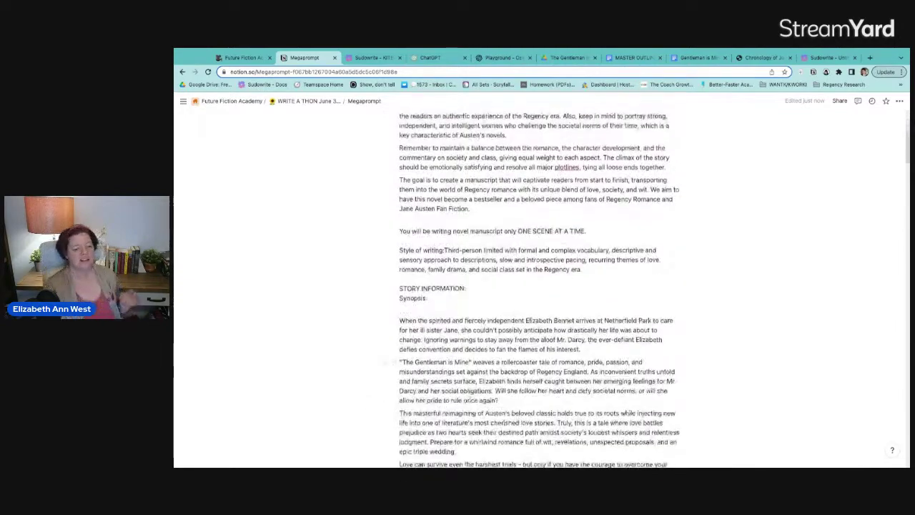
scroll(540, 286, down, 2)
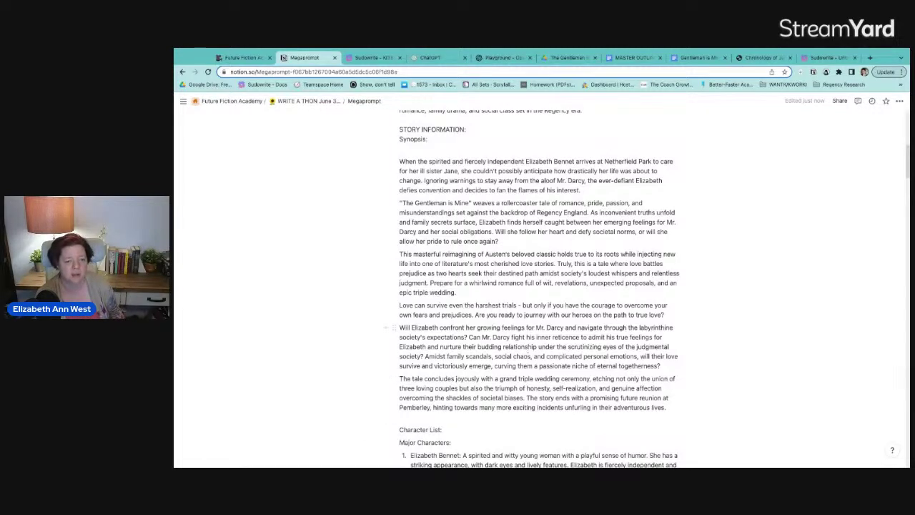
Delete the "Persona/how to write" label and the extra line beneath the Megaprompt title.
scroll(529, 348, up, 6)
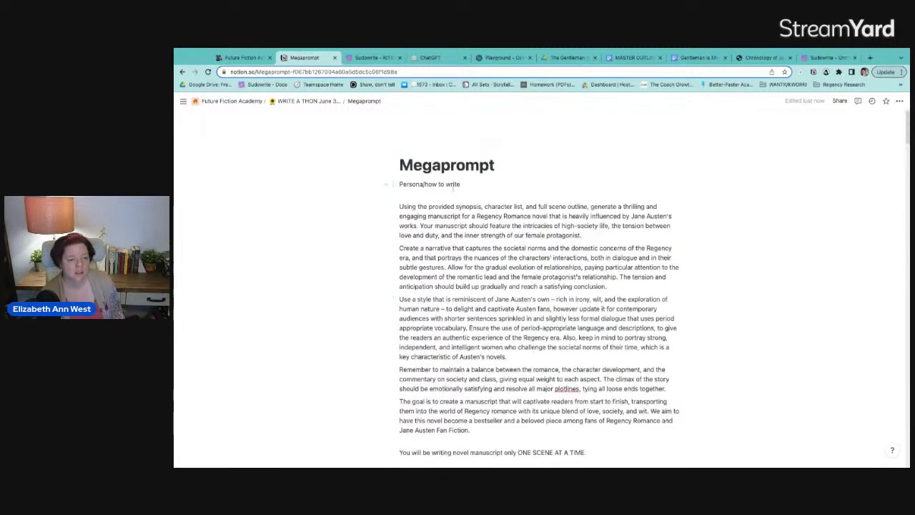
drag(461, 184, 398, 184)
key(BackSpace)
key(BackSpace)
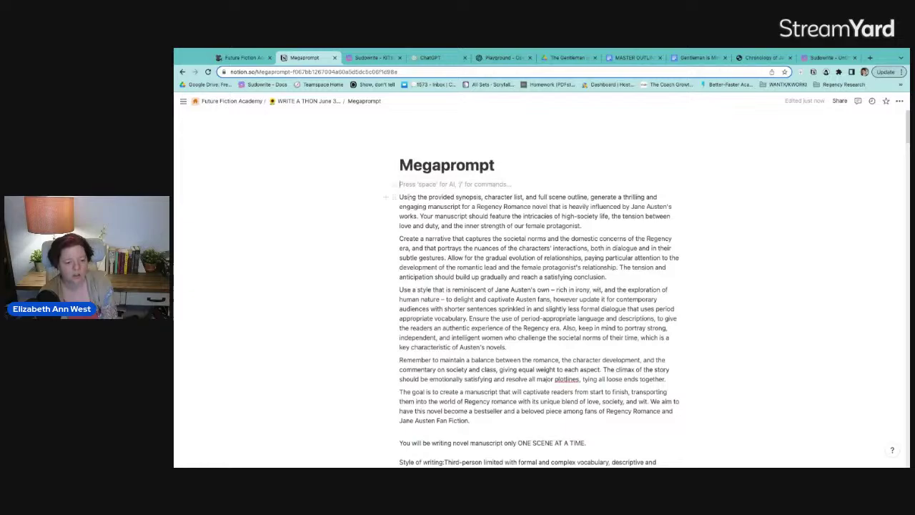
Review the character list and the scene outline through Act 5 of the Megaprompt page.
scroll(536, 286, down, 3)
scroll(539, 286, down, 12)
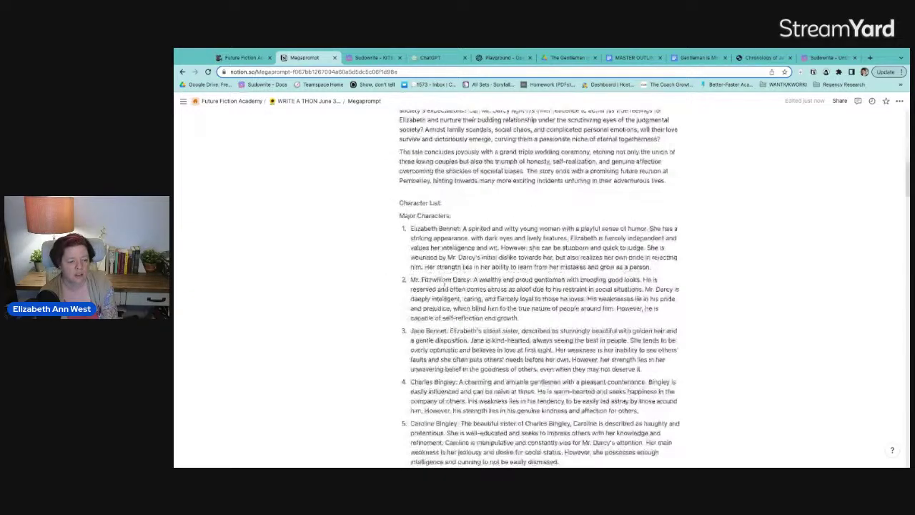
scroll(539, 286, down, 15)
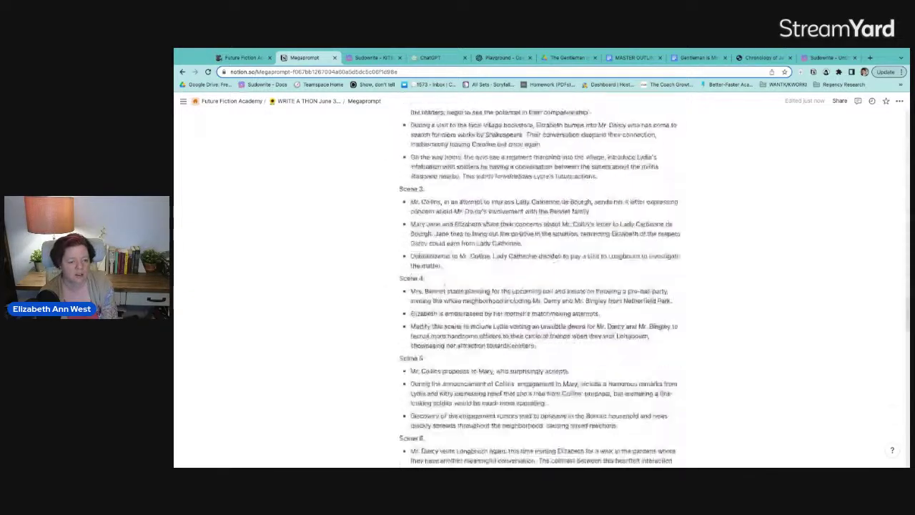
scroll(539, 286, down, 10)
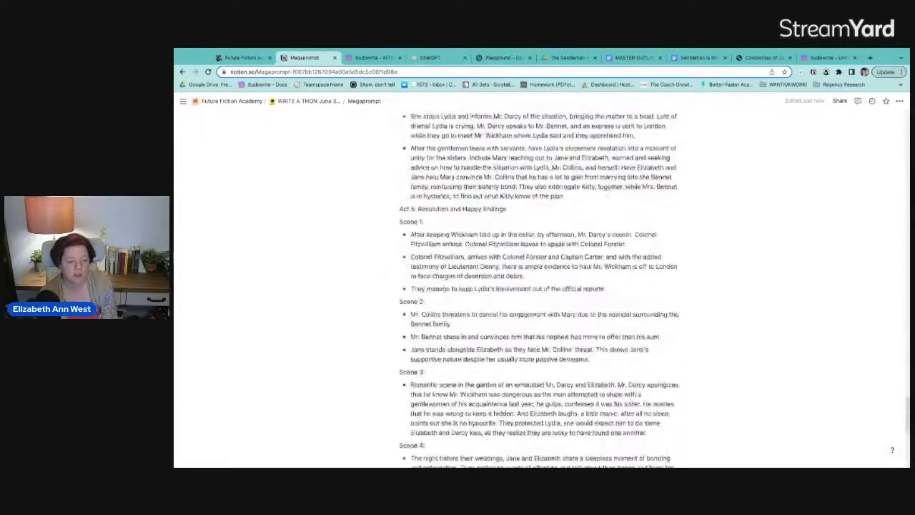
triple_click(444, 286)
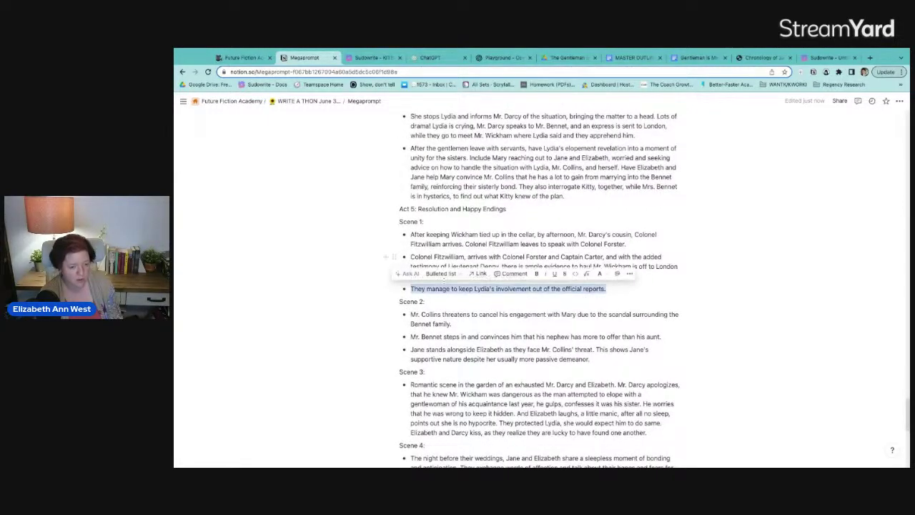
click(466, 258)
scroll(539, 286, up, 10)
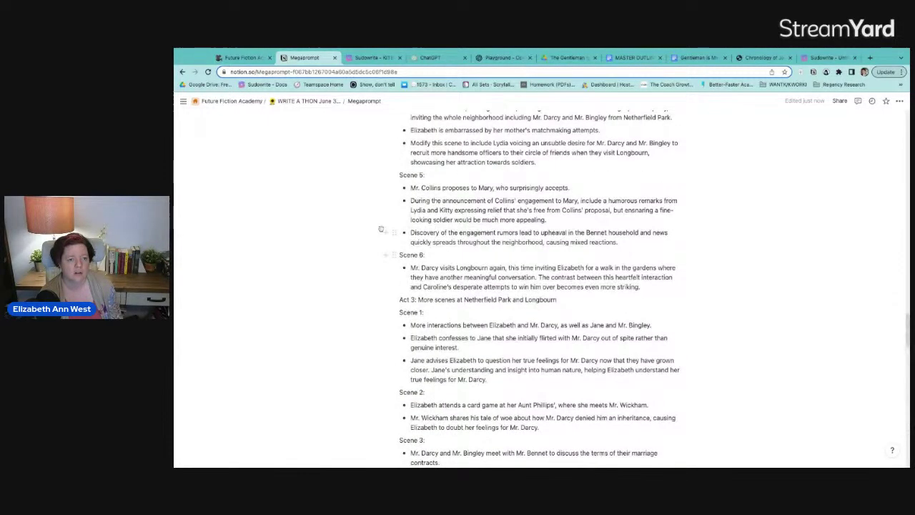
scroll(384, 226, up, 15)
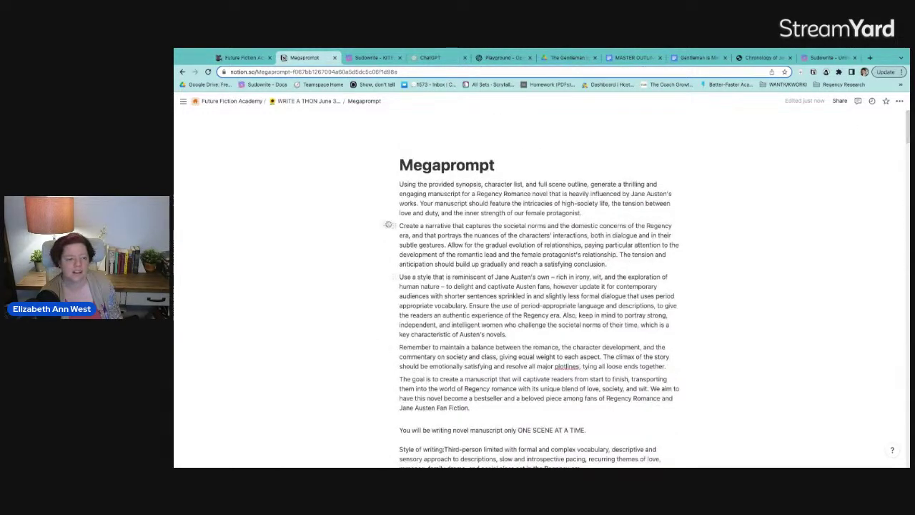
Copy the entire Megaprompt page, title included, and paste it as the system message in the OpenAI Playground.
drag(395, 185, 501, 465)
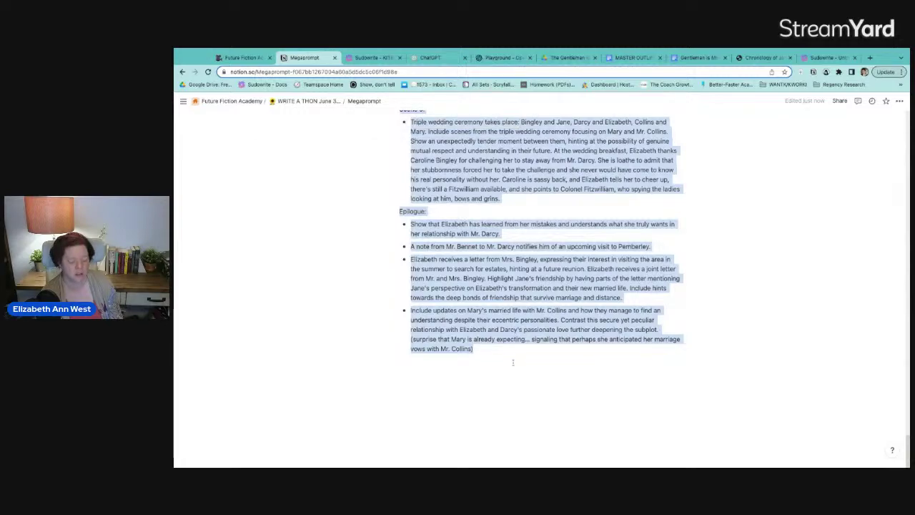
scroll(512, 362, up, 15)
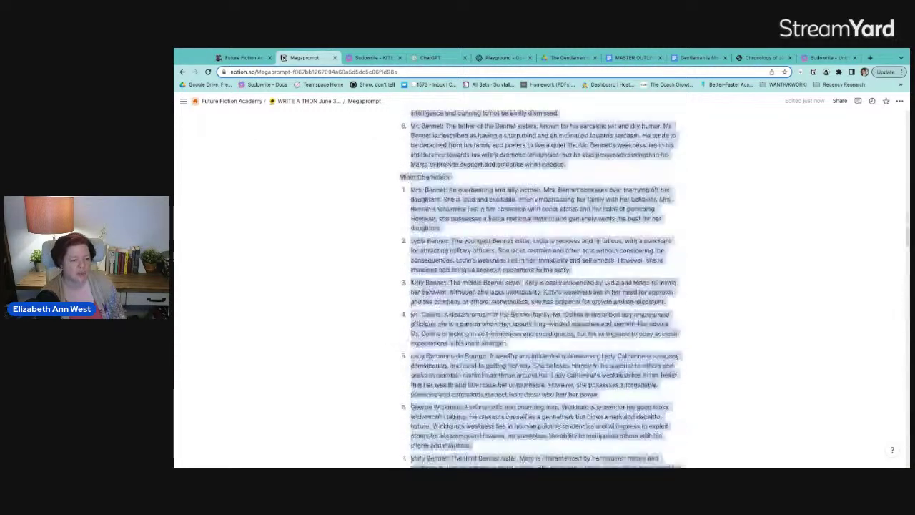
scroll(541, 289, up, 10)
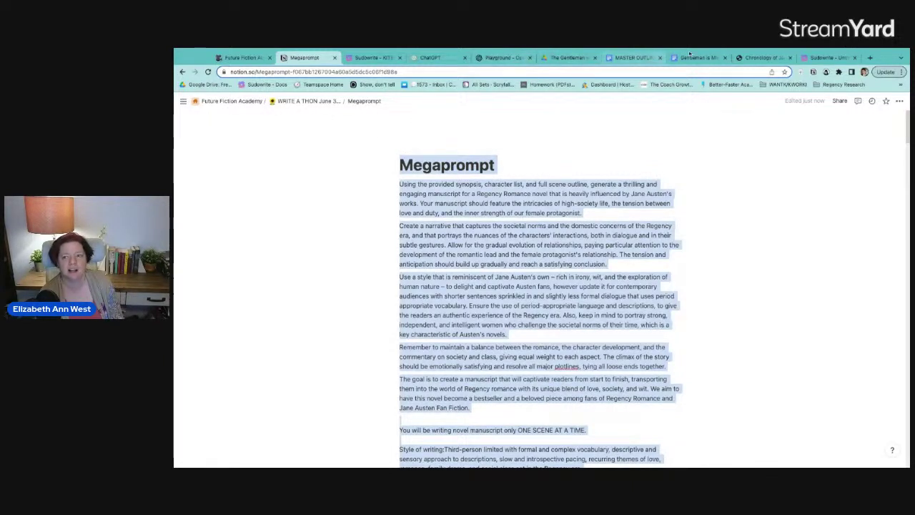
click(504, 57)
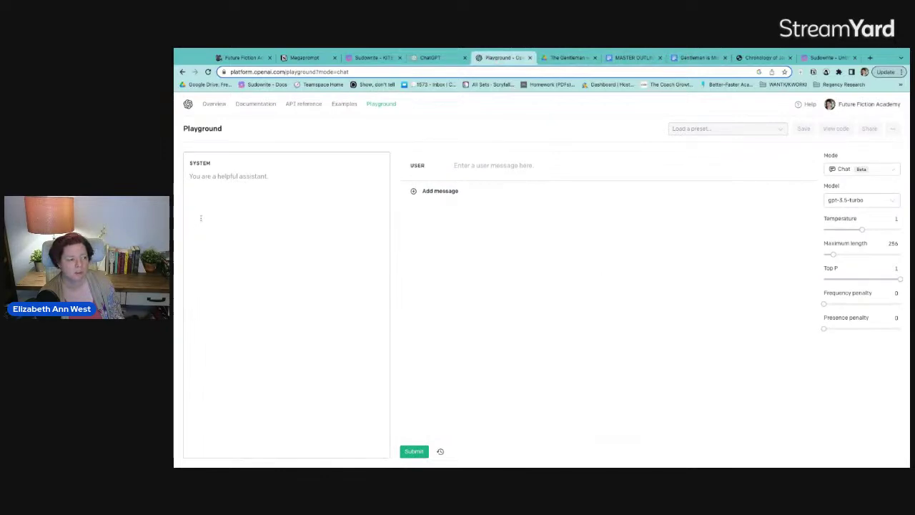
key(super+v)
Delete the "# Megaprompt" heading and the blank line below it from the start of the system message.
scroll(387, 436, up, 5)
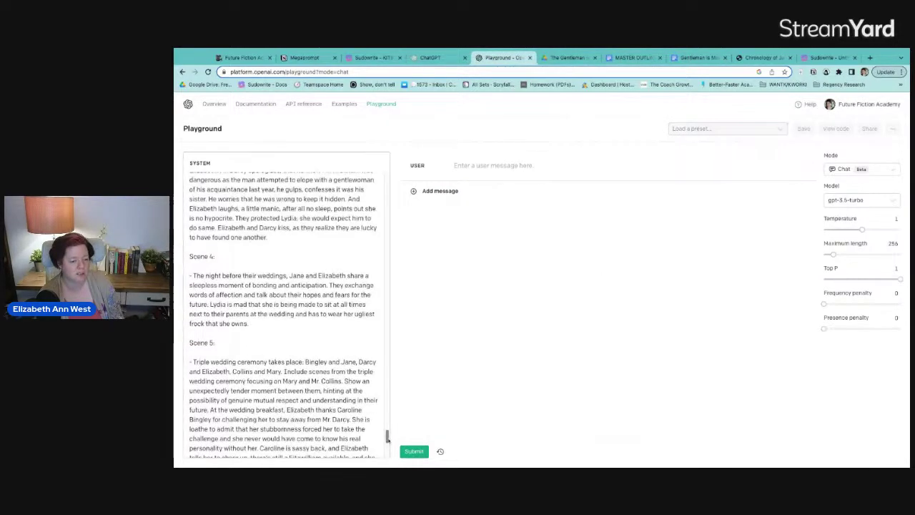
drag(387, 439, 204, 172)
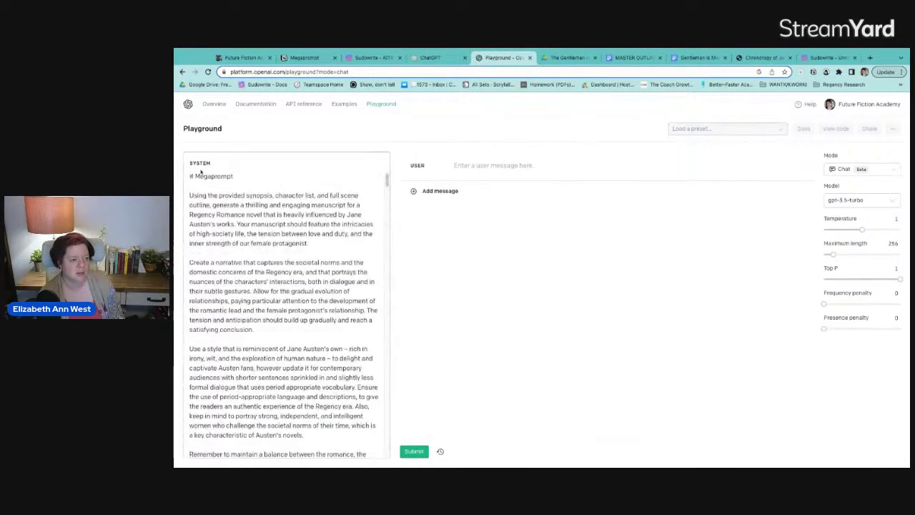
triple_click(236, 177)
key(BackSpace)
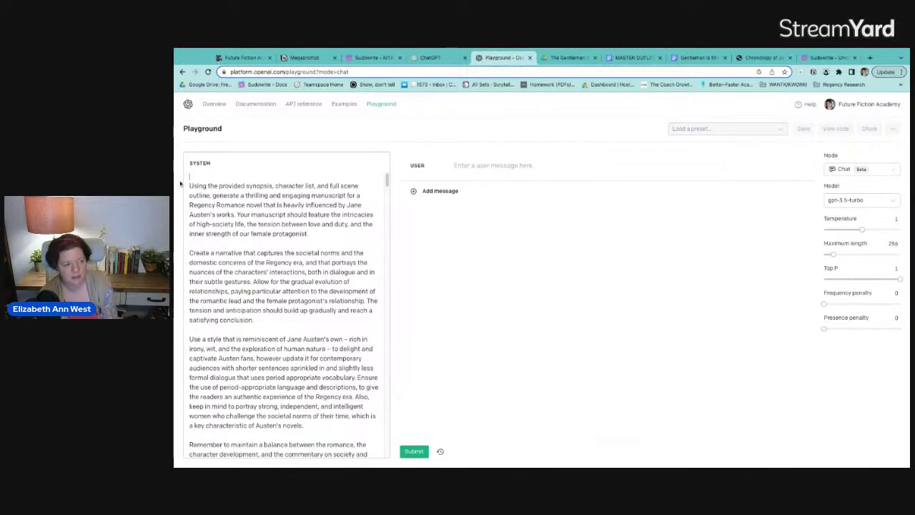
key(Delete)
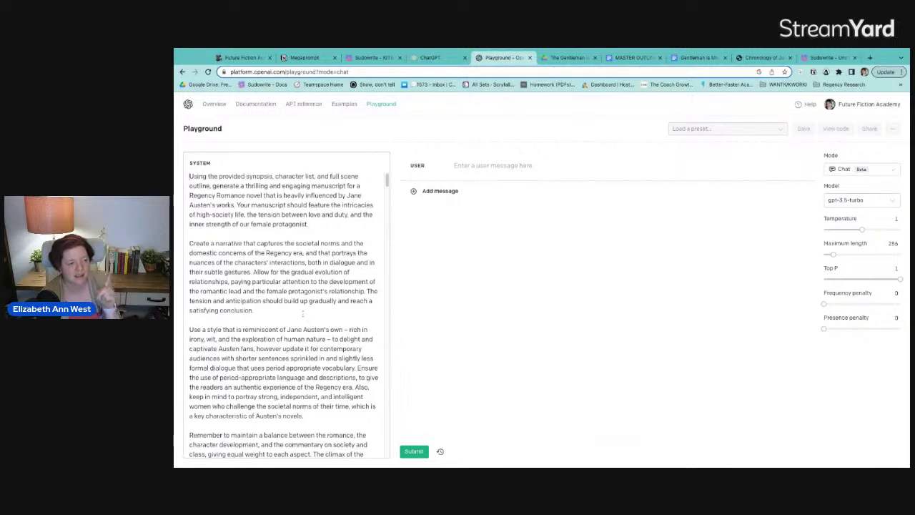
Write a user message asking for step by step instructions for writing Act 1 Scene 3, for approval before the novel manuscript is written.
click(479, 170)
text(We're )
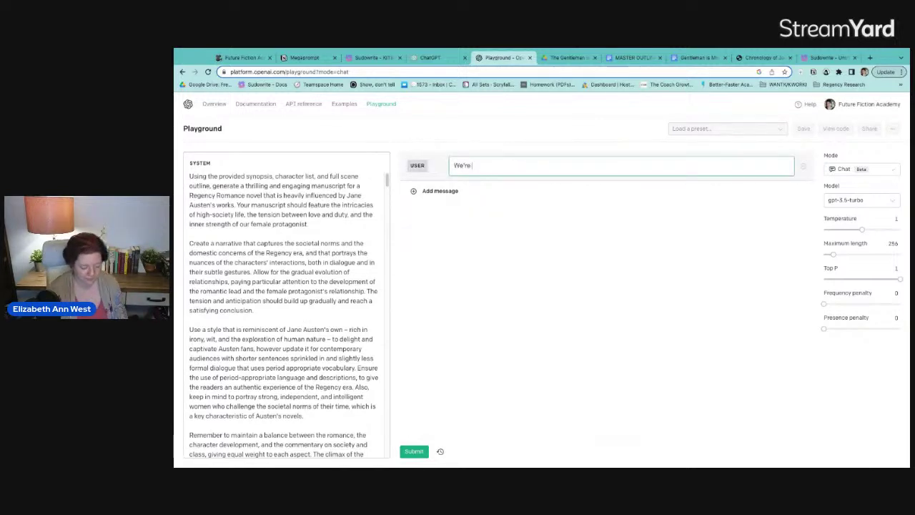
text(going to write Act 1 Scene 3, but FIRST you will write a)
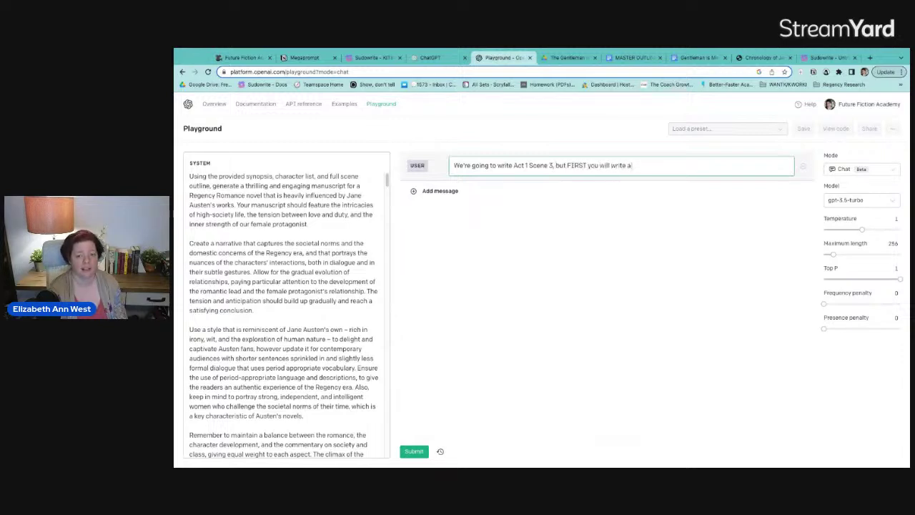
text(s tep)
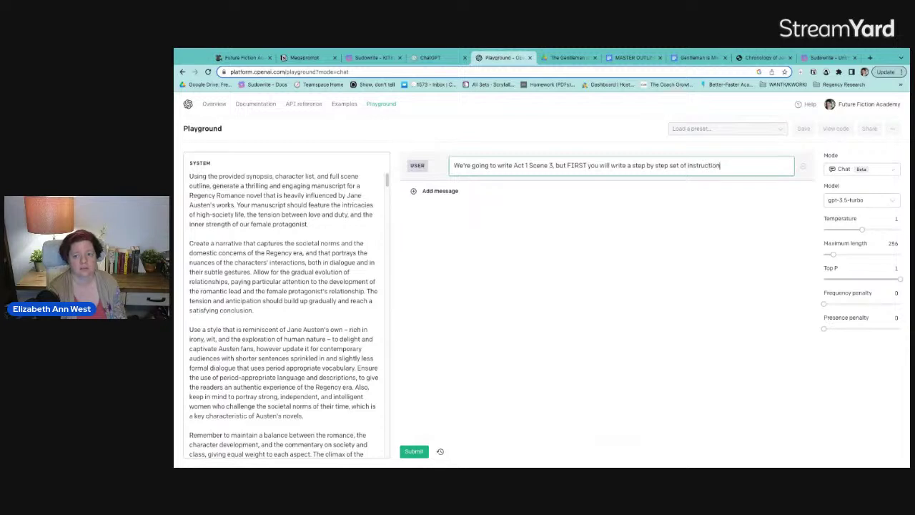
text(ite that s)
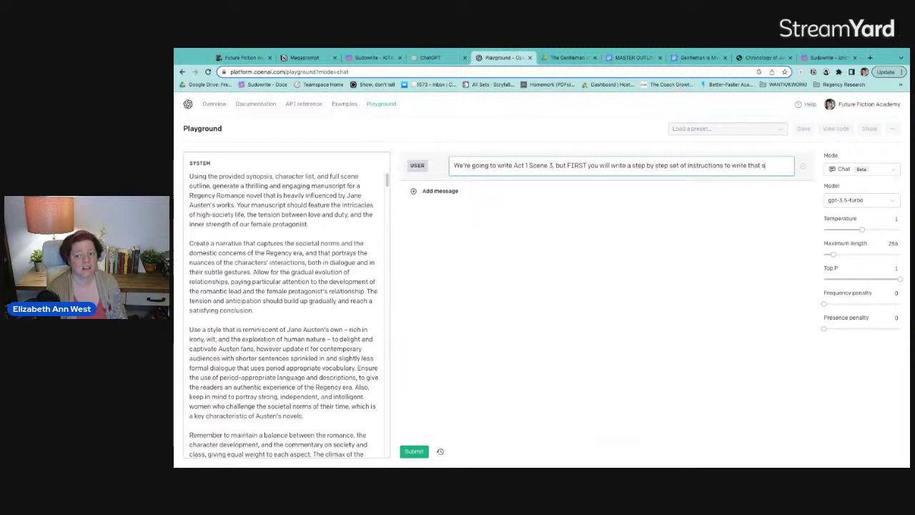
text(cene that I will approve, before you write novel manuscript.)
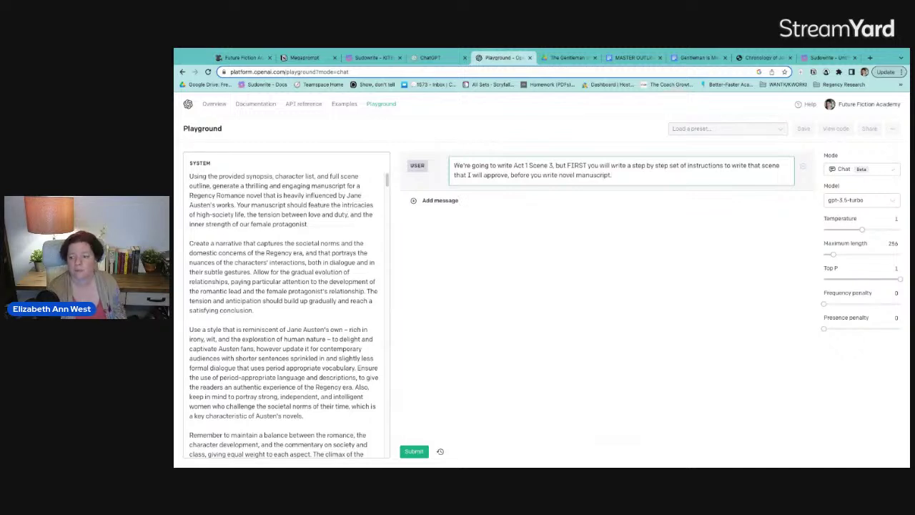
Set the maximum length to 2027, the presence penalty to 1 and the model to gpt-4, and submit the prompt.
drag(902, 255, 899, 255)
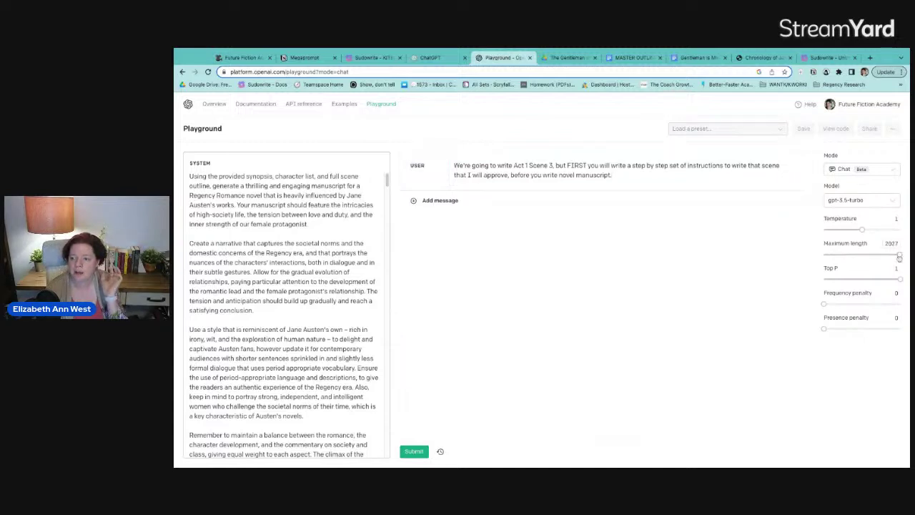
click(895, 317)
text(1)
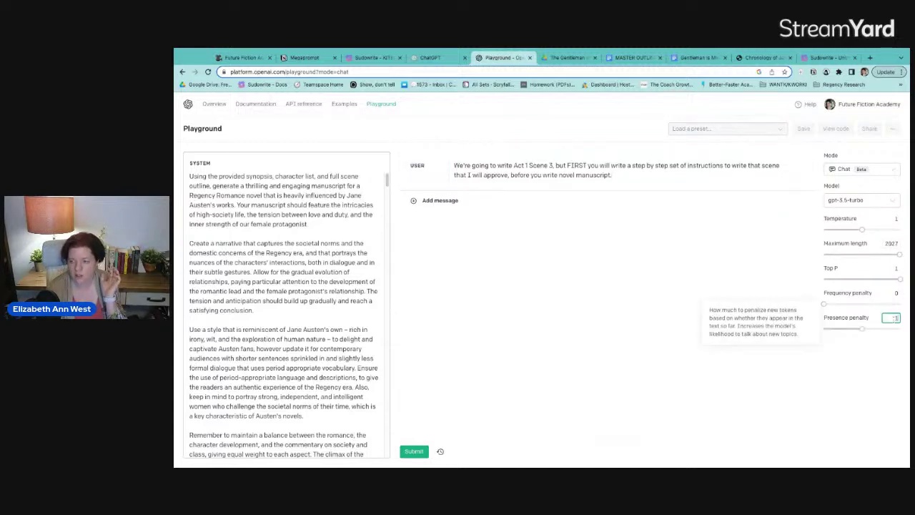
click(856, 201)
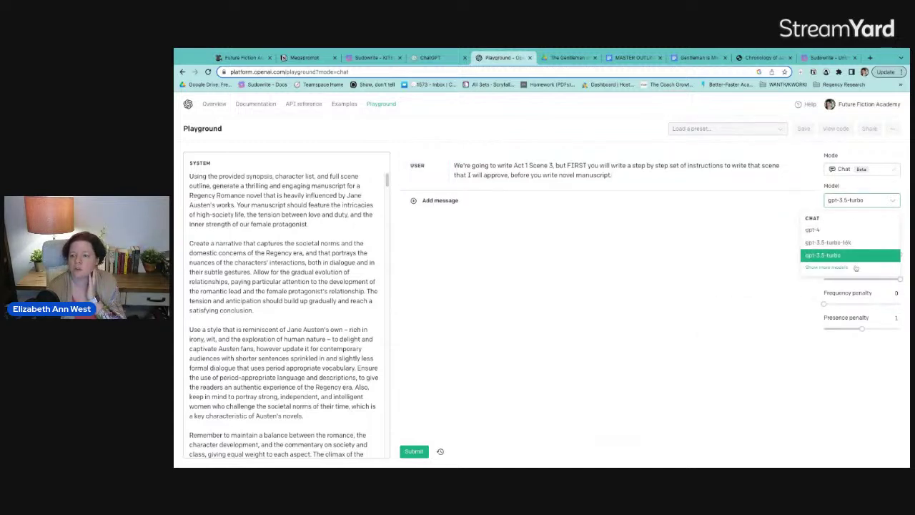
click(854, 233)
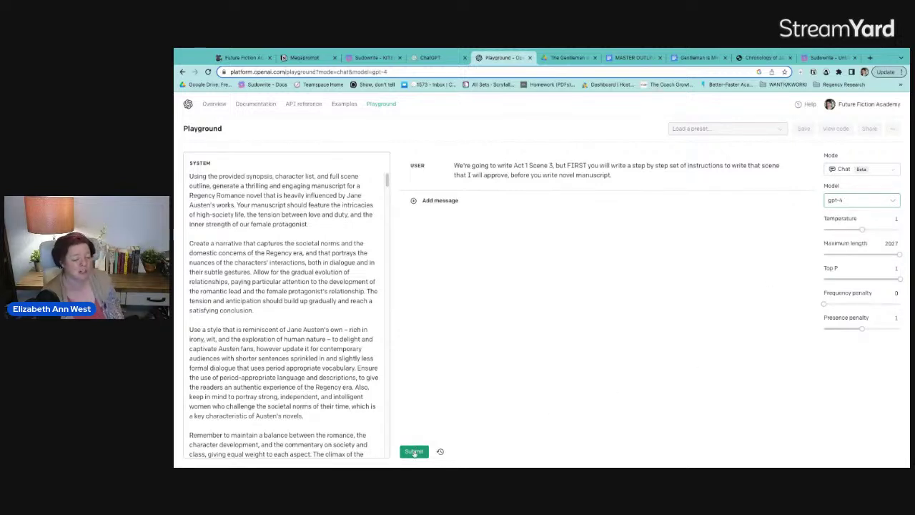
click(413, 451)
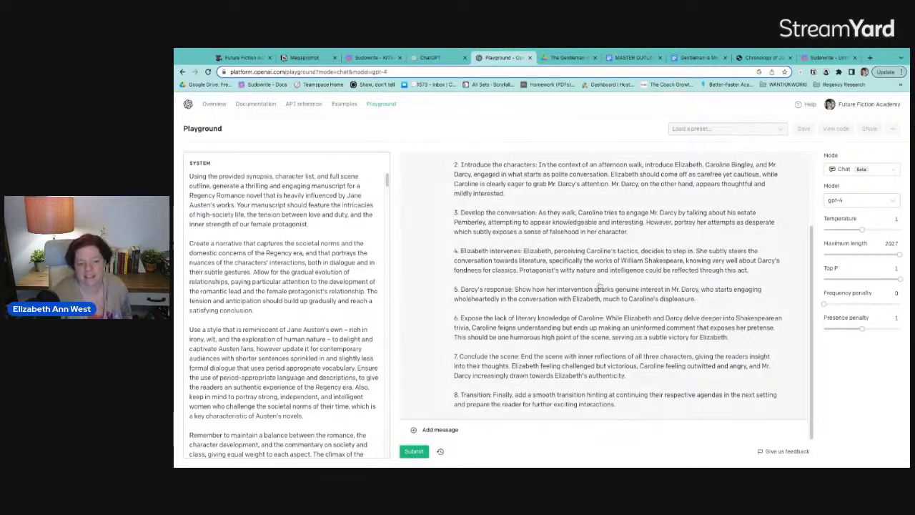
Review the generated scene instructions and submit the reply "Great! Write that scene you just outlined, Act 1, Scene 3 in novel manuscript form".
scroll(600, 287, up, 1)
scroll(604, 298, up, 3)
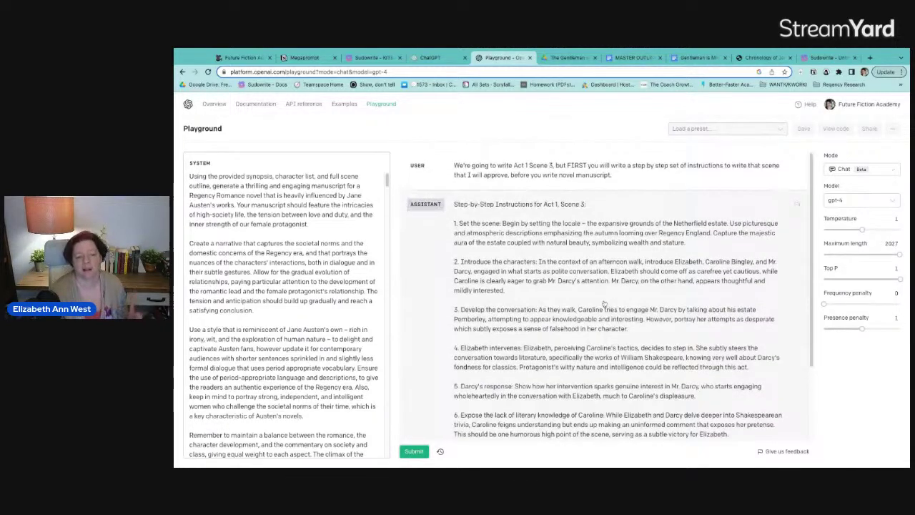
scroll(601, 305, down, 3)
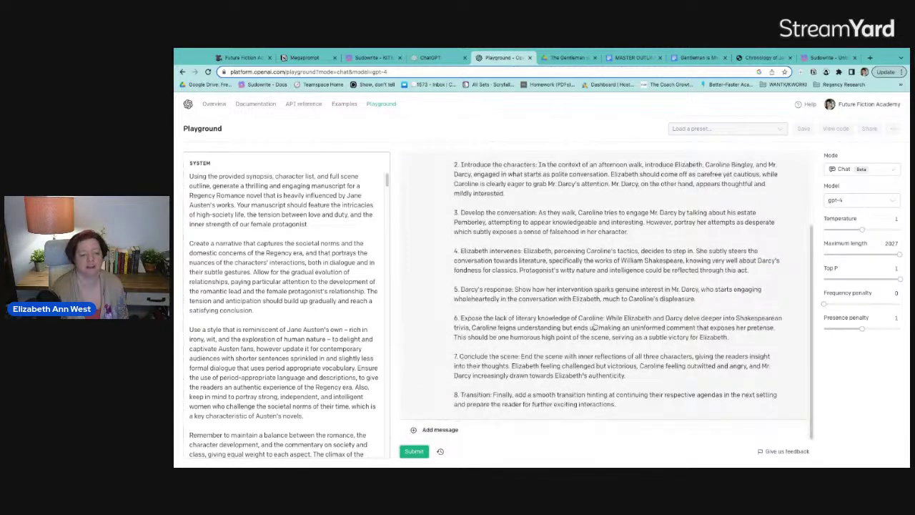
click(502, 427)
text(Great)
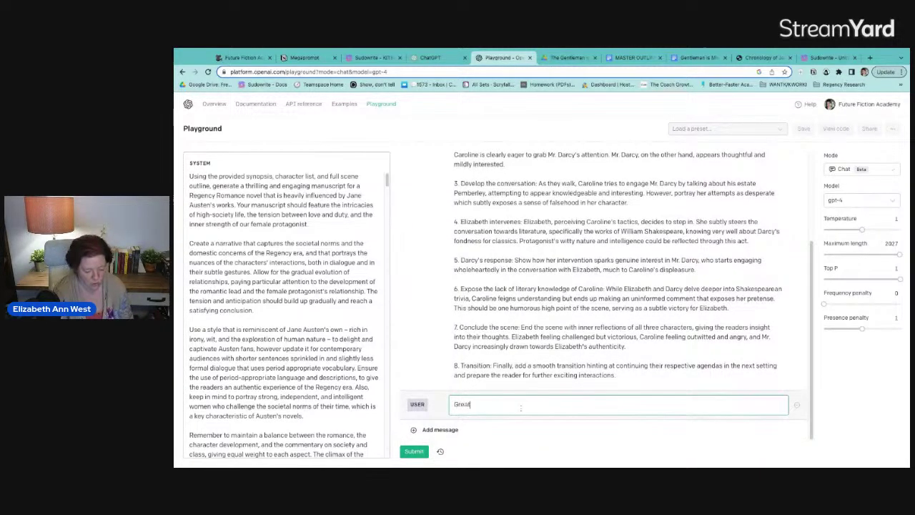
text(! Write that s)
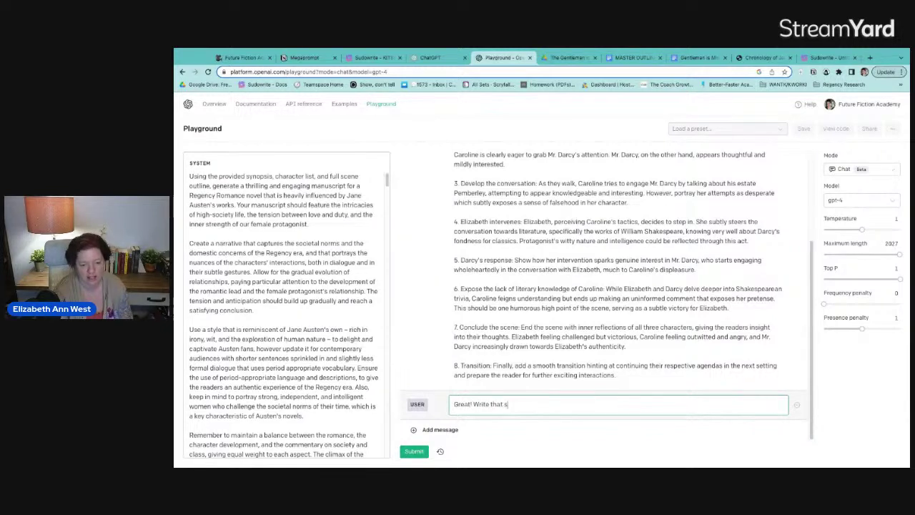
text(cene you just o)
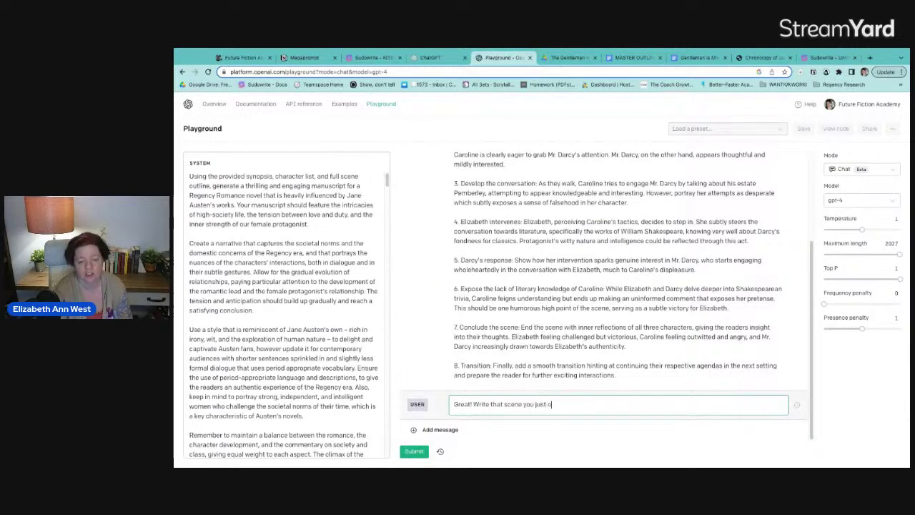
text(utlined. Act 1, Scene)
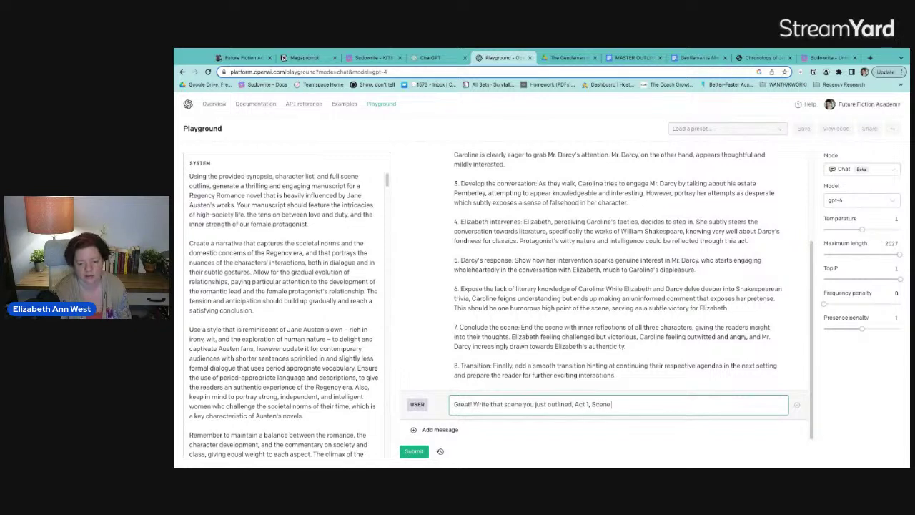
text( 3 in nov)
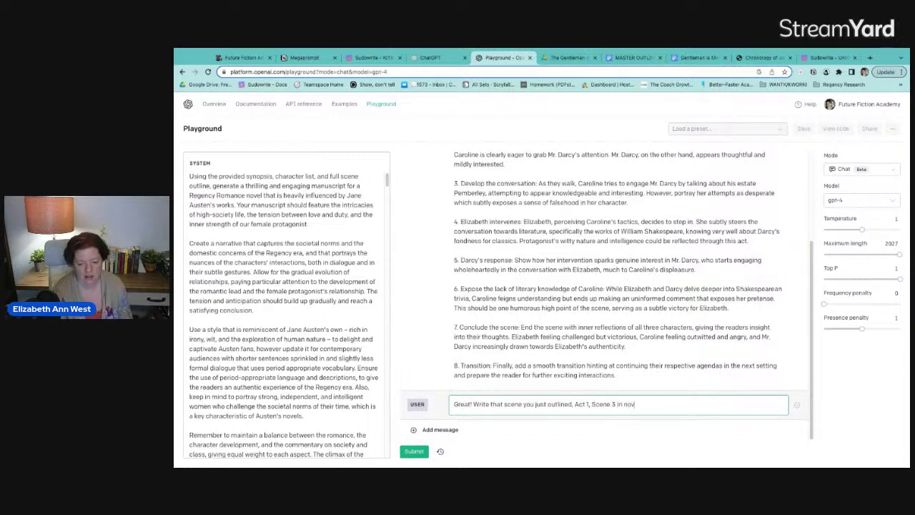
text(el manuscrip)
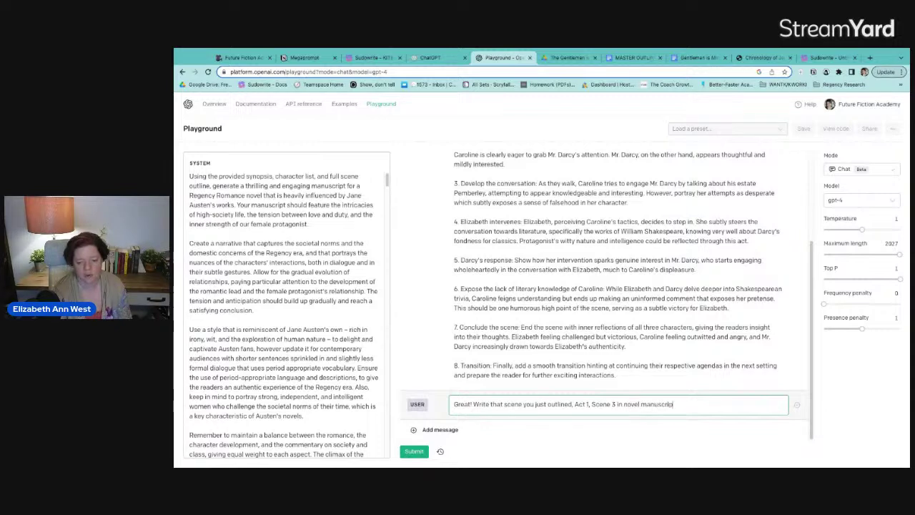
text(t form)
key(ctrl+Return)
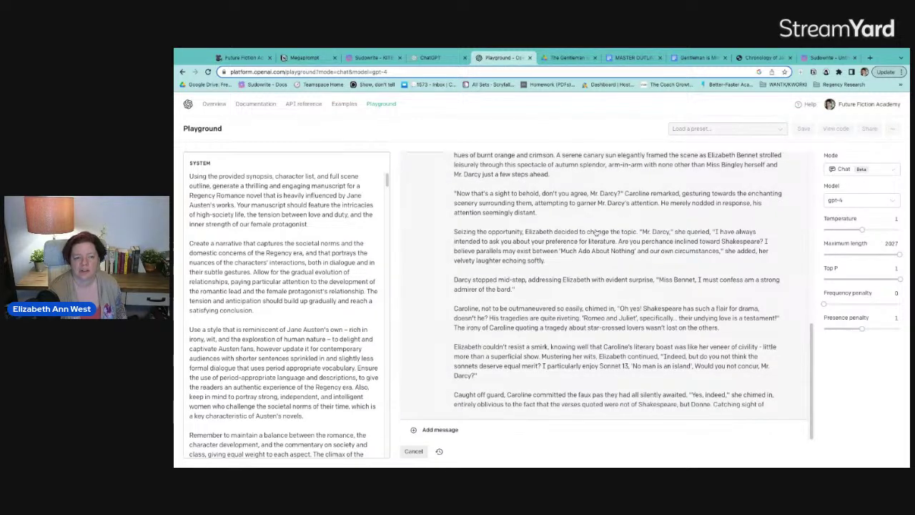
Switch to the Future Fiction Academy WriteAThon page in Notion and insert blank lines below the "Chapter 1 Beats, Prose, Edits" link.
click(259, 57)
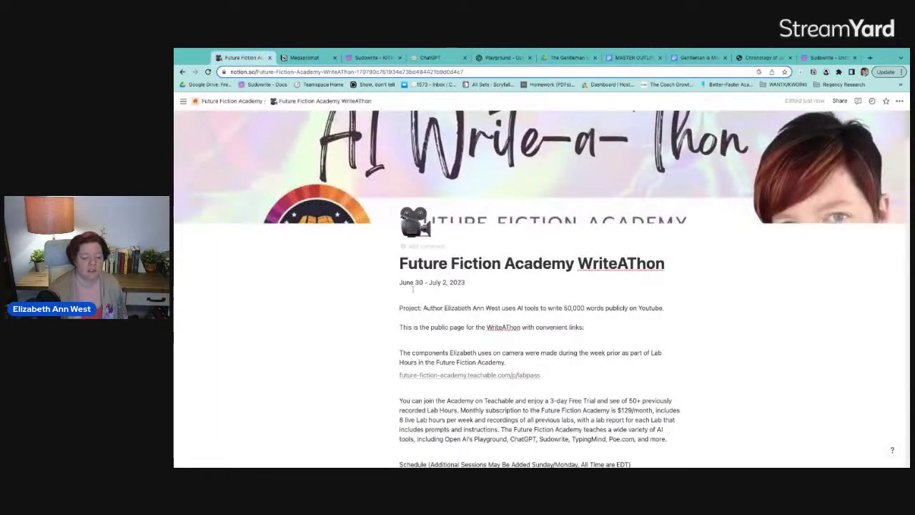
scroll(582, 402, down, 10)
scroll(582, 402, down, 5)
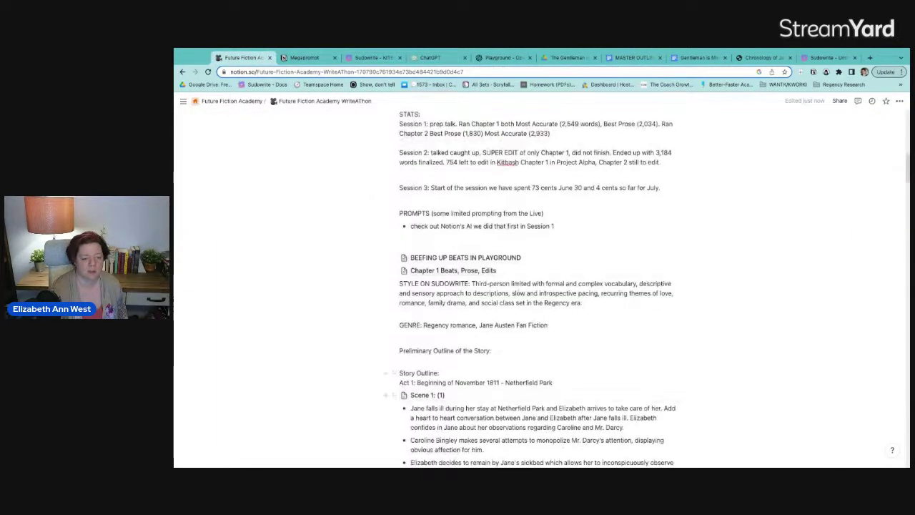
click(398, 284)
key(Return)
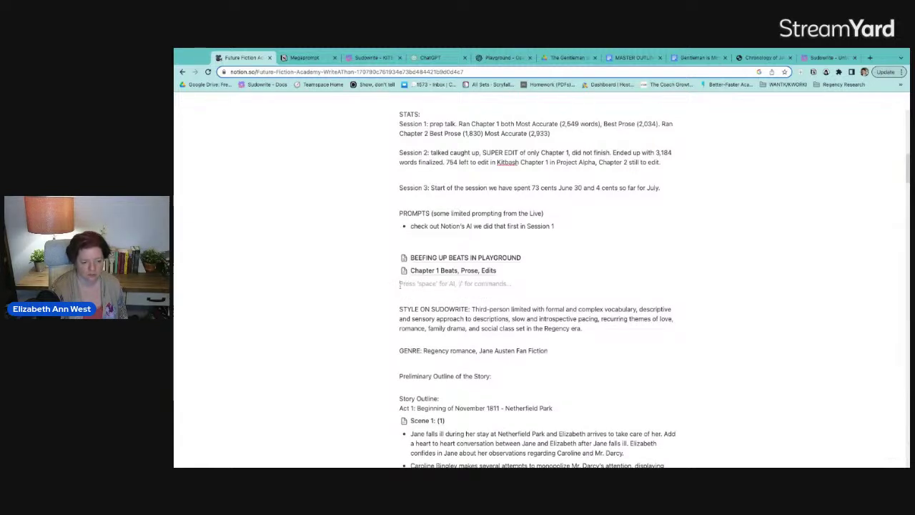
key(Return)
click(400, 284)
key(Return)
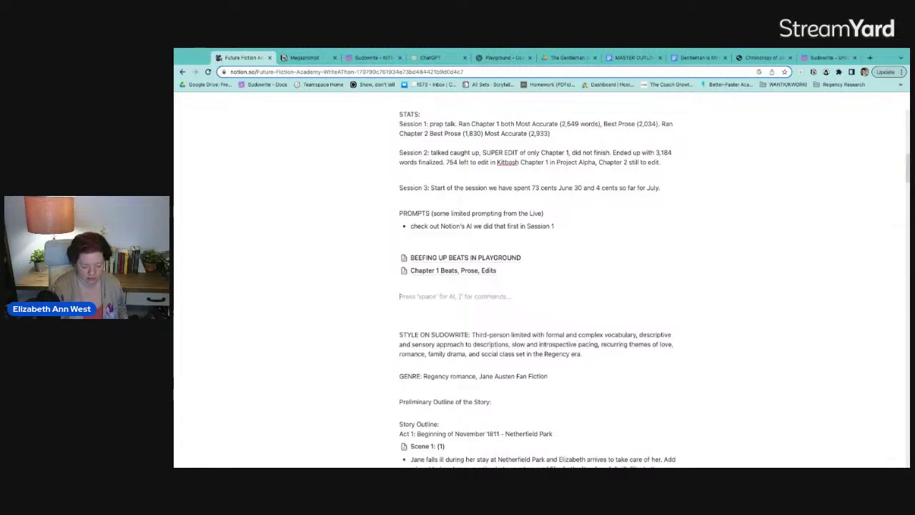
Embed a new sub-page there, title it "Megaprompt" and start it as an empty page.
text(/m)
key(BackSpace)
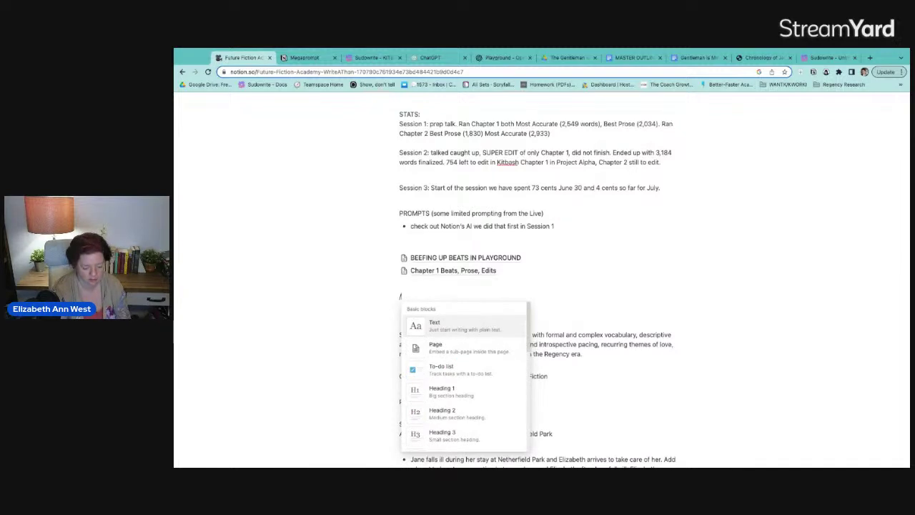
text(page)
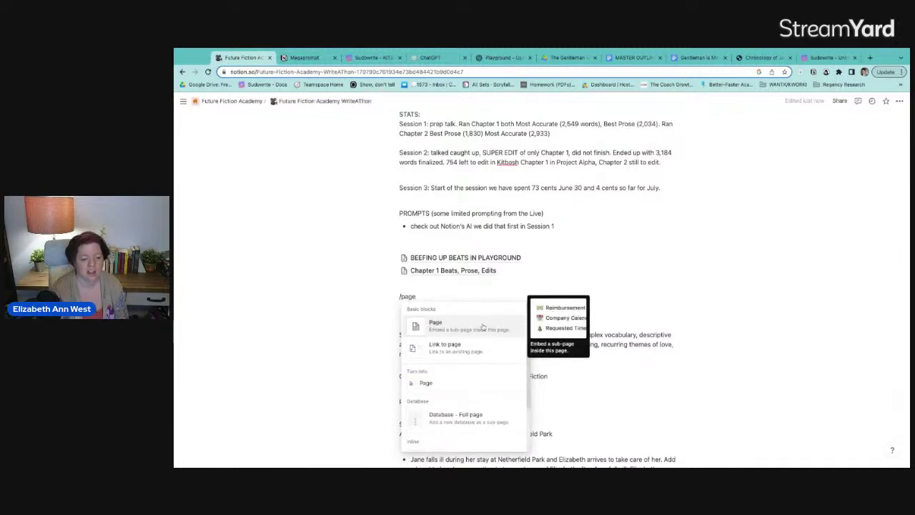
click(490, 329)
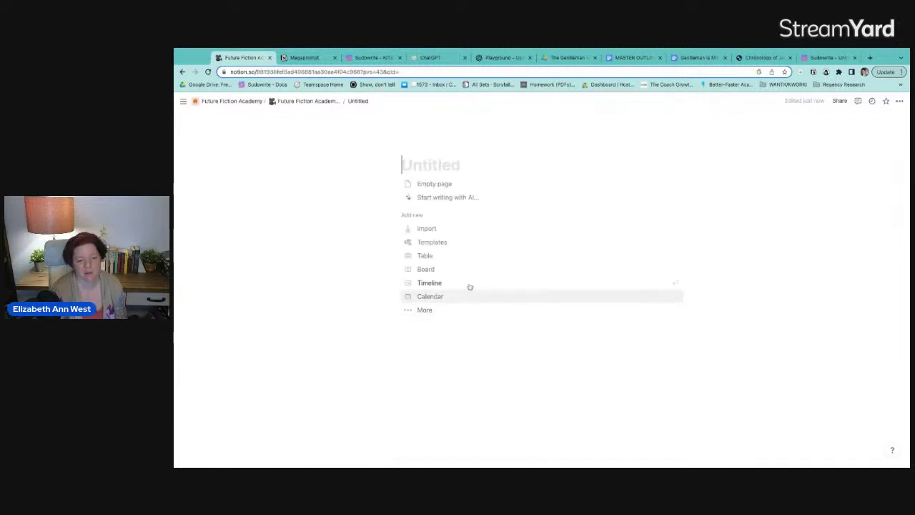
text(Megaprompt)
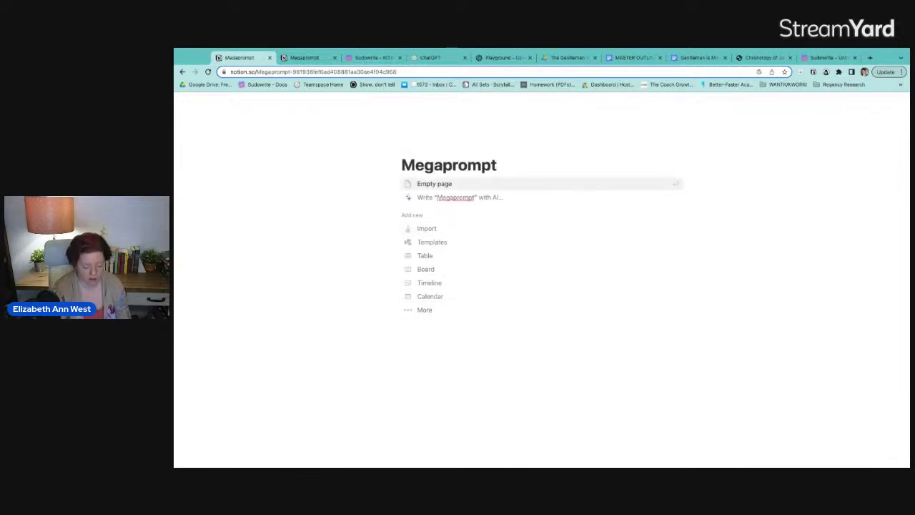
click(465, 184)
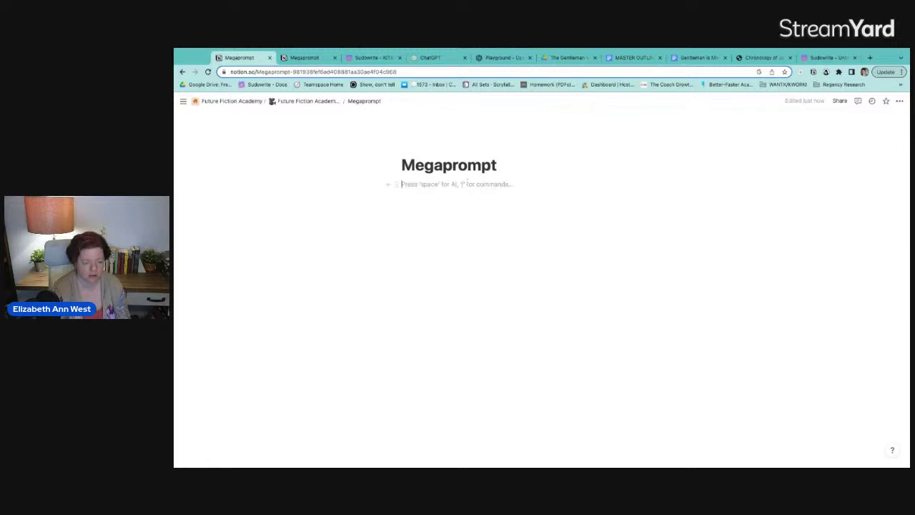
Write "Step 1 is brainstorm elements" as the first line of the new Megaprompt page.
text(Step 1 is)
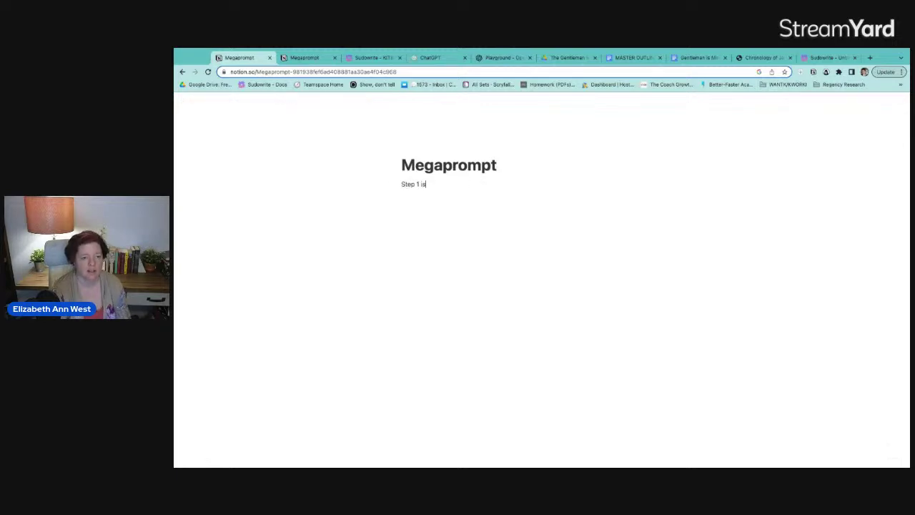
text( brainstorn)
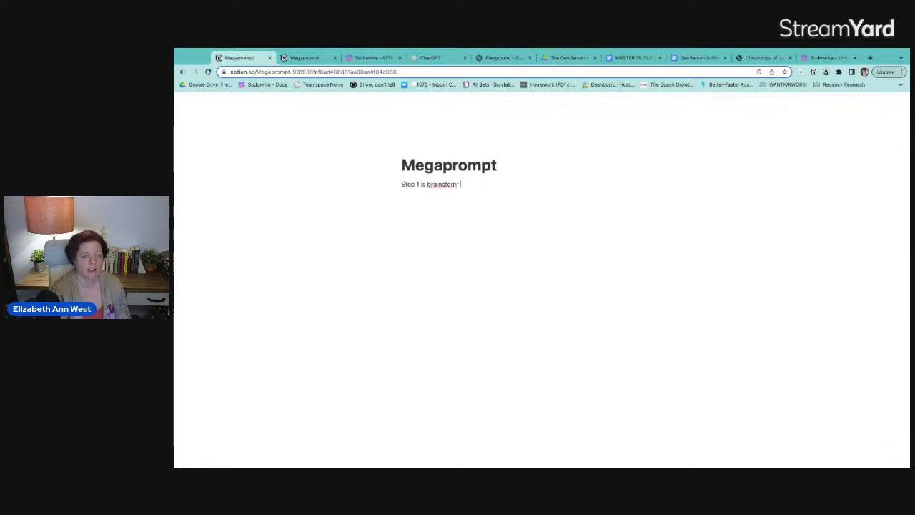
key(BackSpace)
text(m elements)
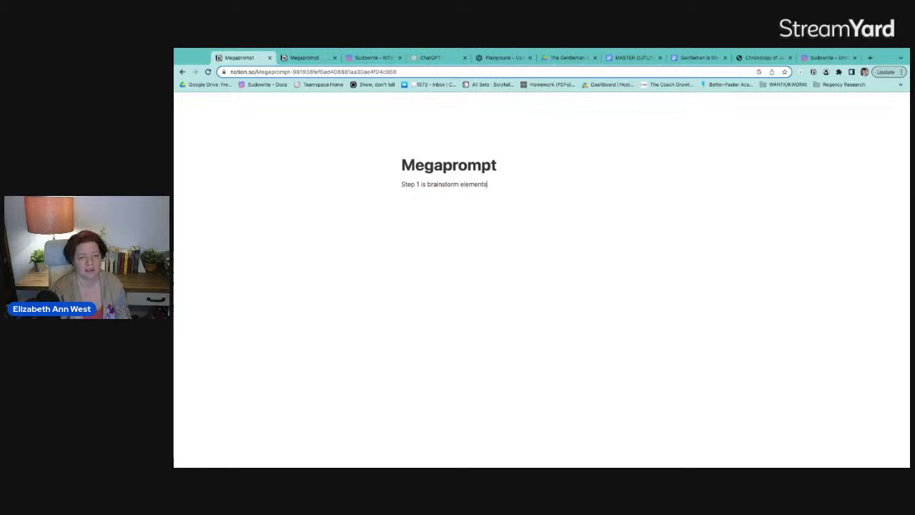
List "Persona", "task" and "Story Information" on separate lines below the Step 1 line of the Megaprompt page.
key(Return)
text(Persona )
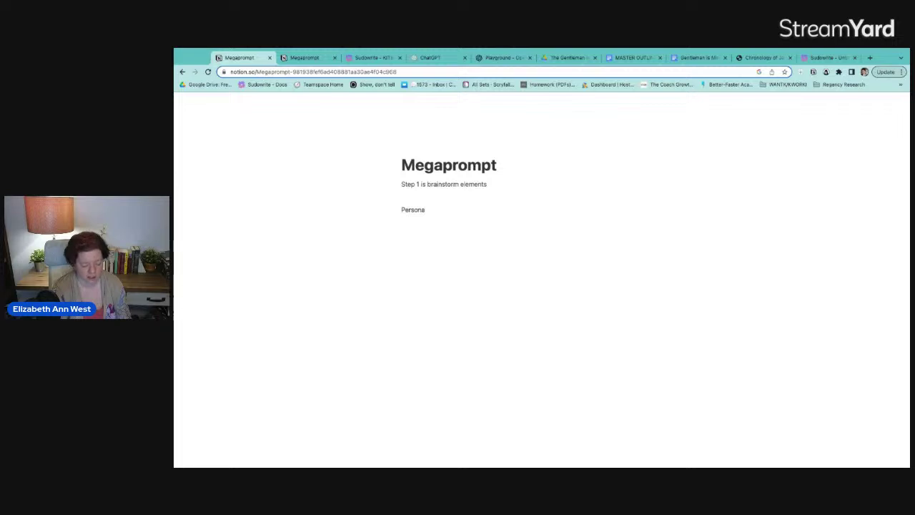
text(task)
key(Return)
text(Sto)
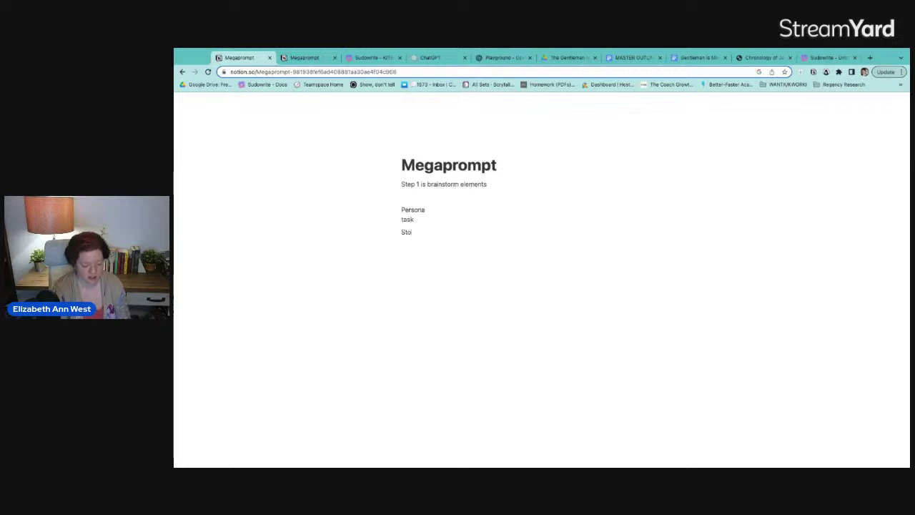
text(ry Informatio)
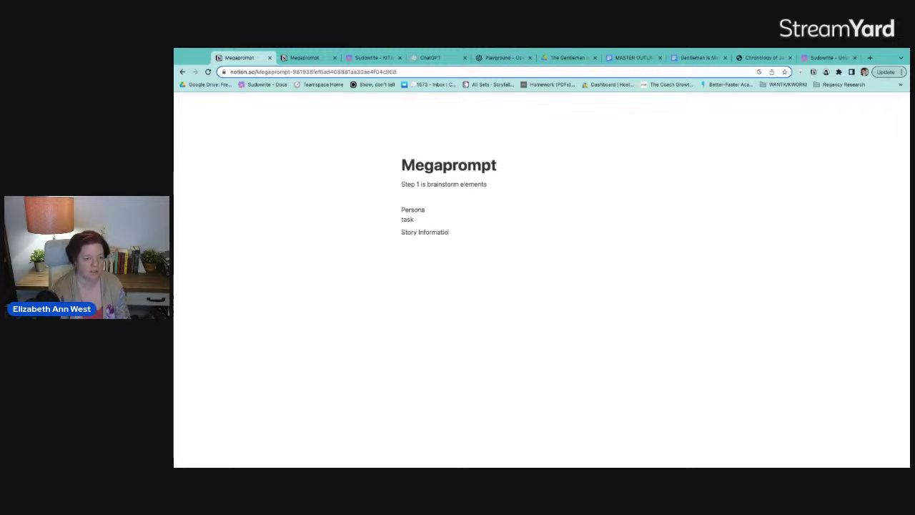
Continue the element list with "Synopsis", "Character List" and "Scene Outline" on separate lines.
text(Synopis)
key(BackSpace)
key(BackSpace)
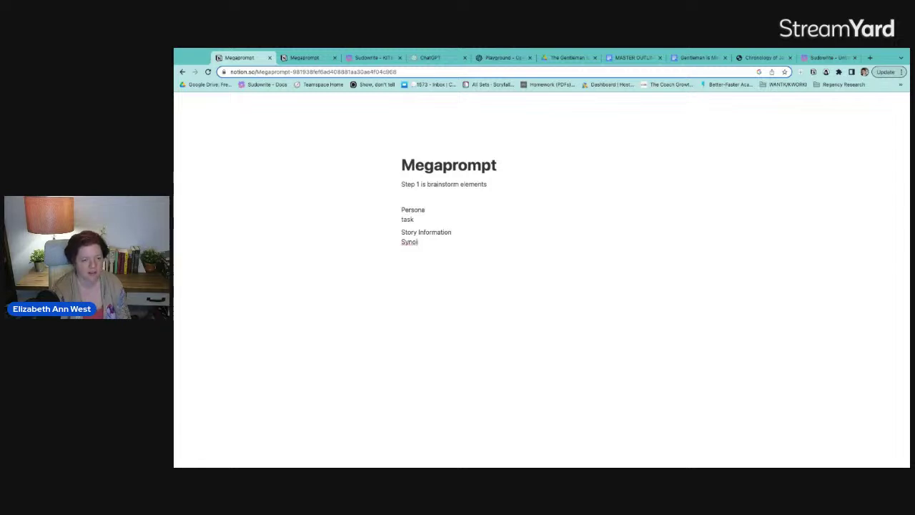
text(sis)
key(Return)
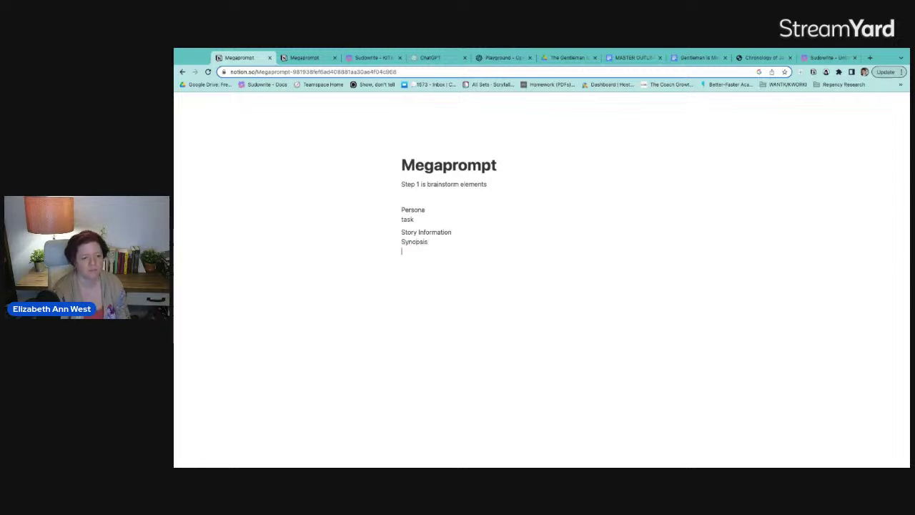
text(Character)
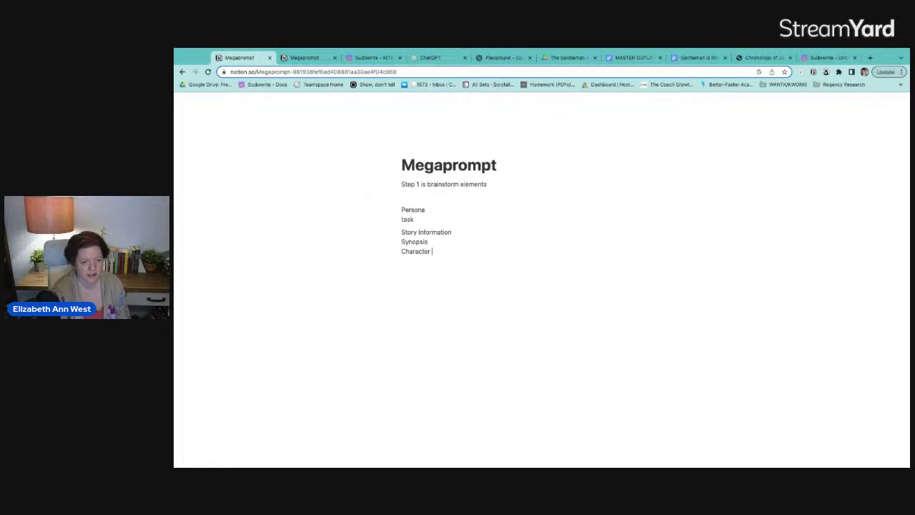
text( List Scene Outline)
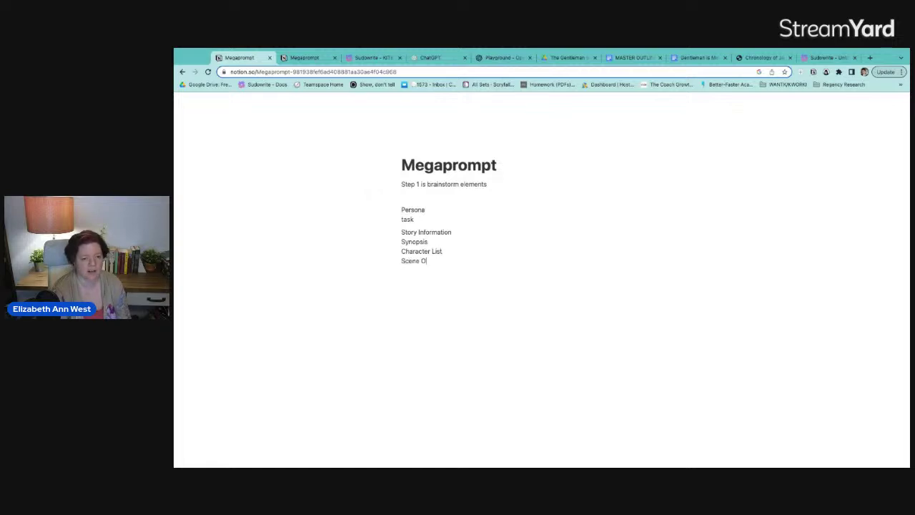
Add the line "CHATGPT 4 I asked:" below the element list, leaving blank space before and after it.
key(Return)
key(Return)
text(CHA)
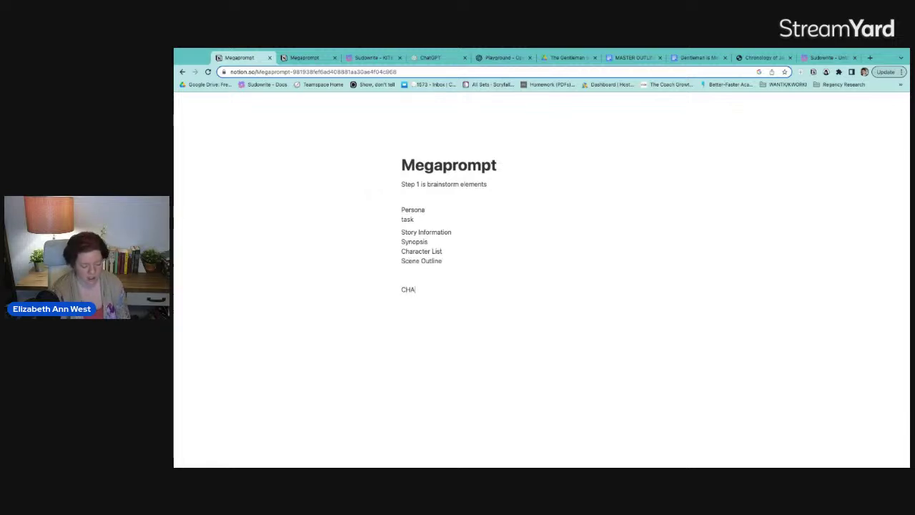
text(TGPT 4 I asked:)
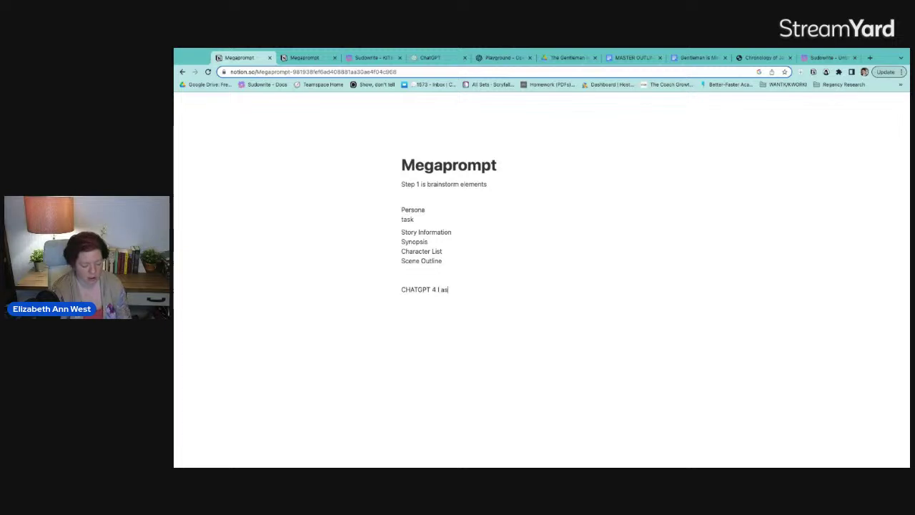
key(Return)
key(Return)
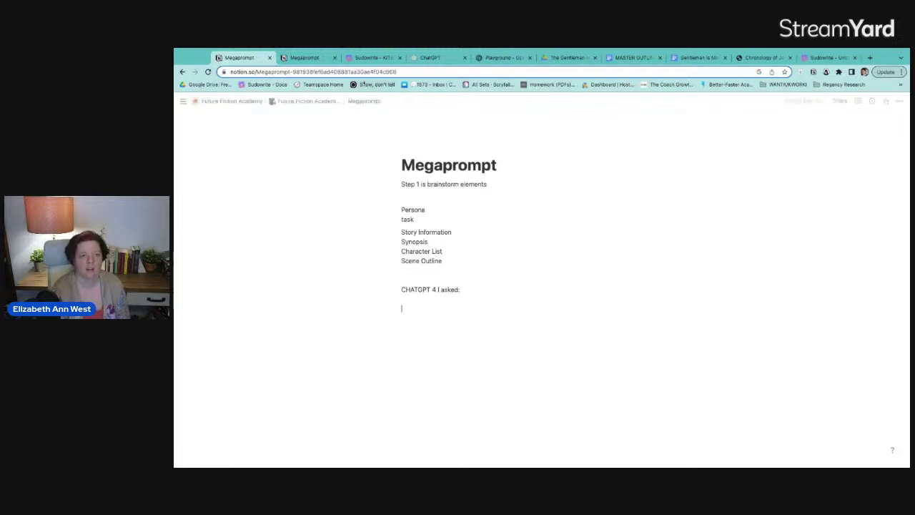
Copy the original prompt request from the ChatGPT conversation and paste it below "CHATGPT 4 I asked:" on the new Notion Megaprompt page.
click(433, 58)
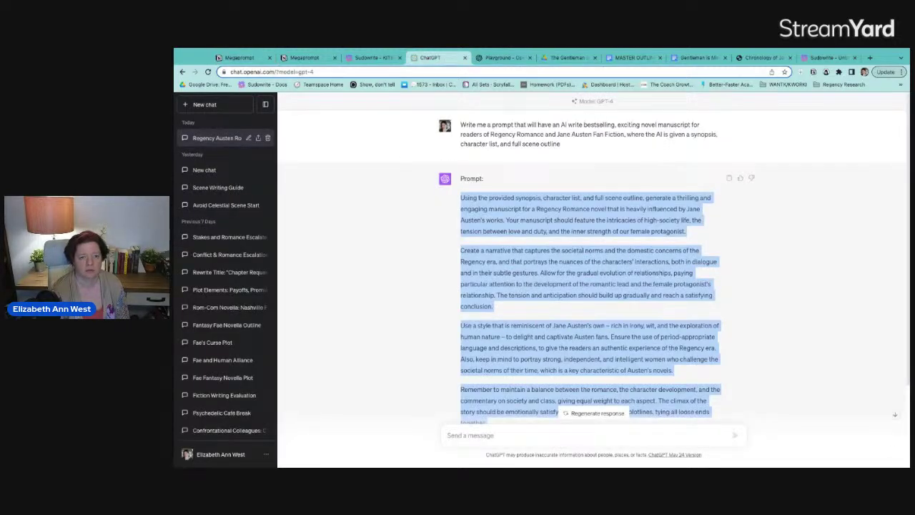
drag(561, 144, 459, 123)
key(super+c)
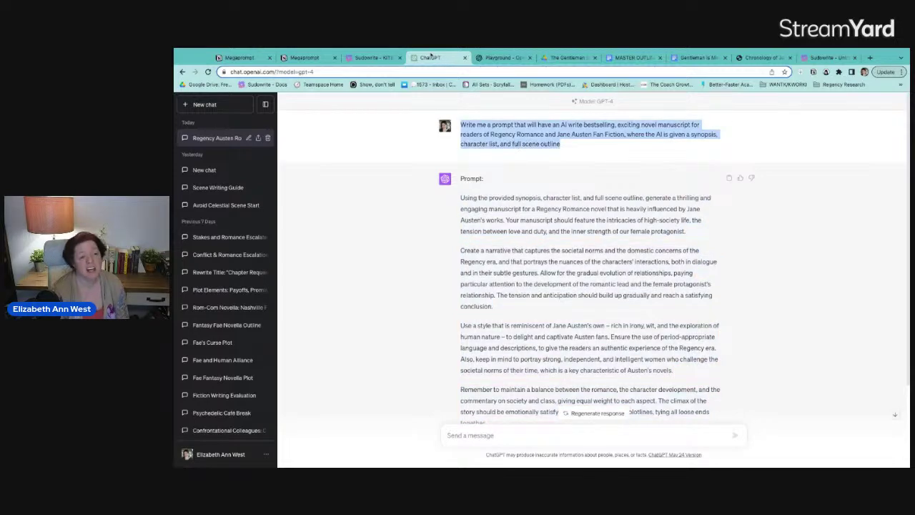
click(304, 58)
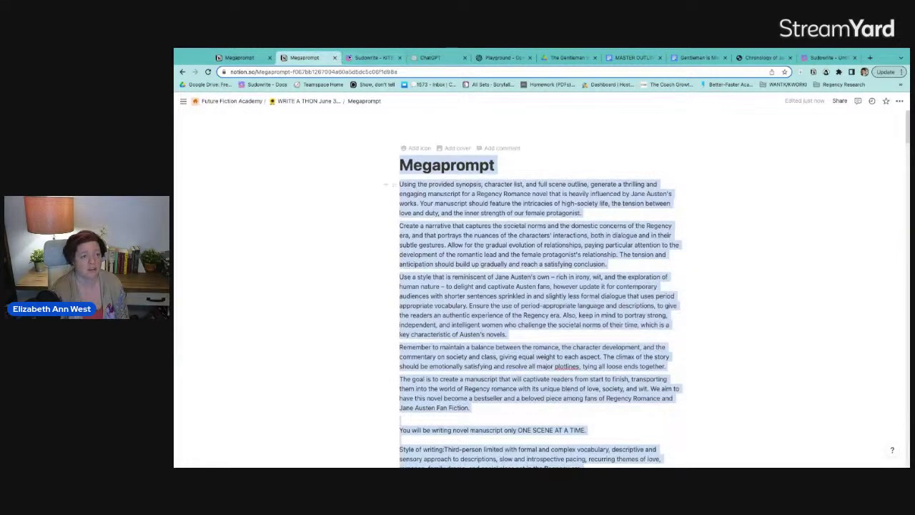
click(239, 58)
key(super+v)
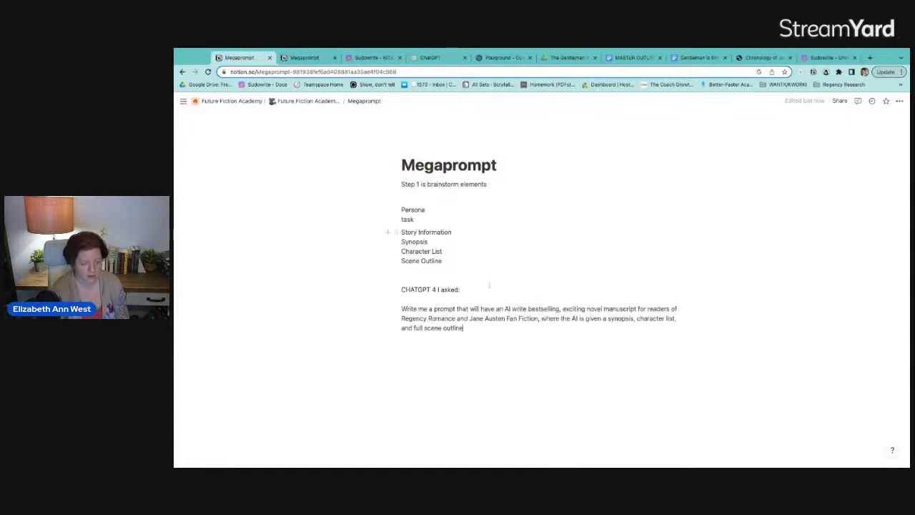
Below the pasted request, write "What I got back became the persona, I made changes.".
key(Return)
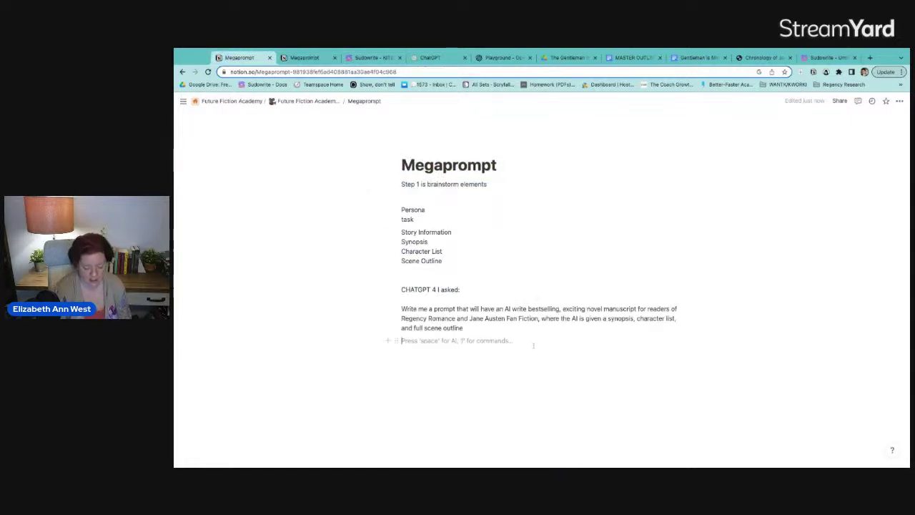
key(Return)
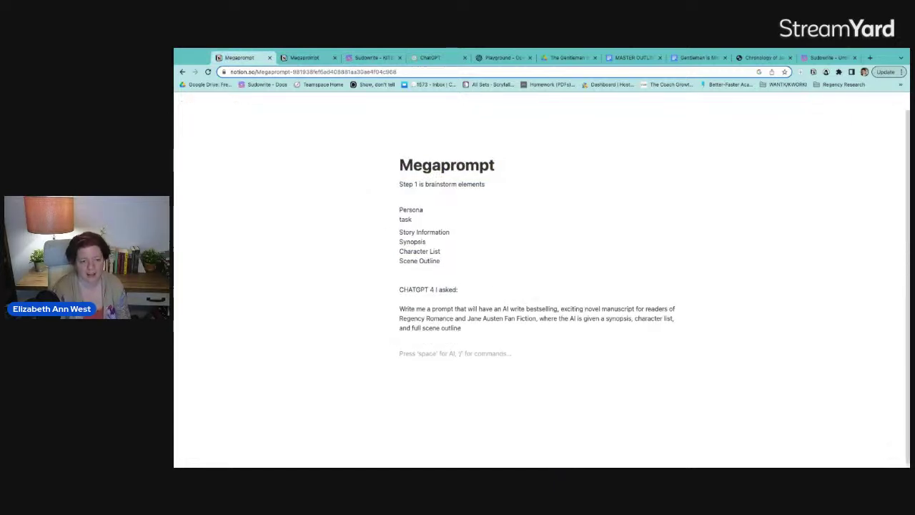
text(What I g)
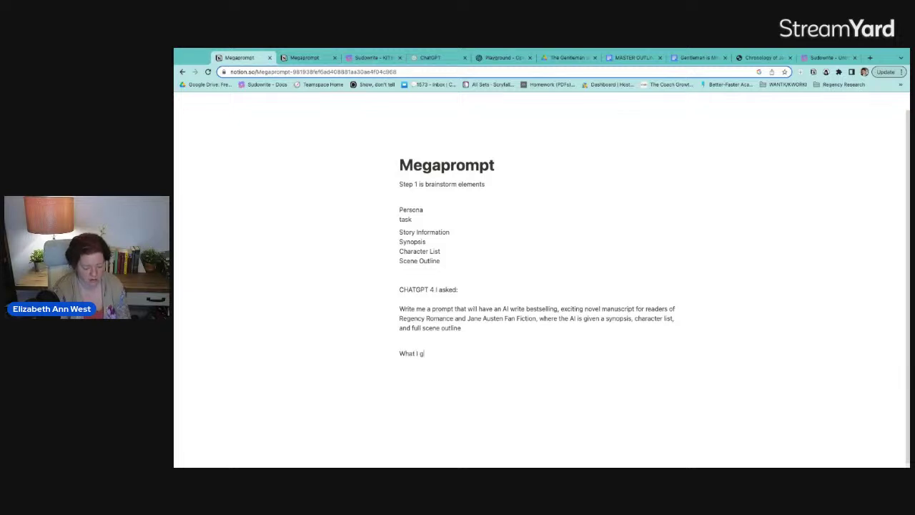
text(ot back became th)
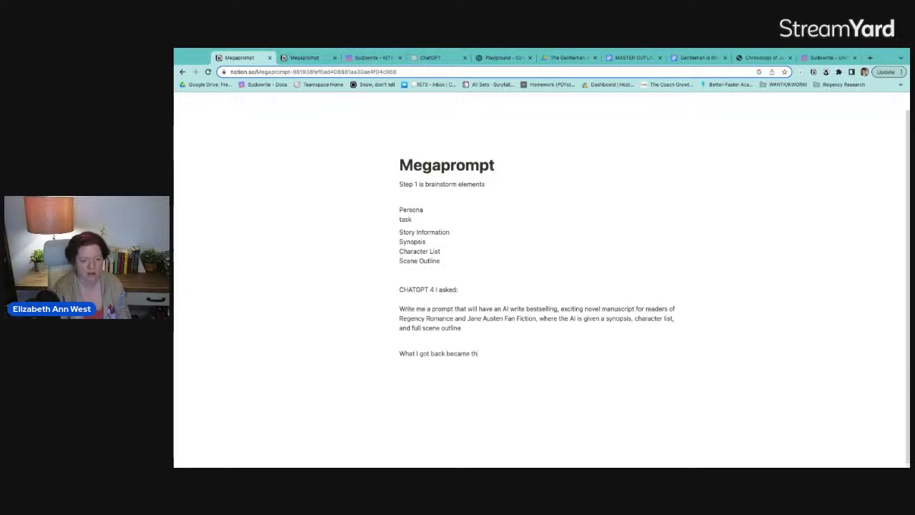
text(e persona, I made)
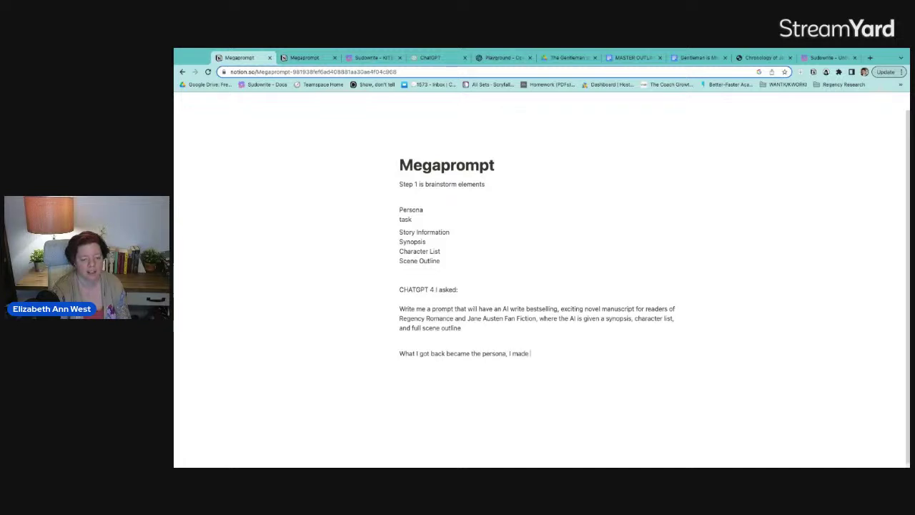
text( changes.)
key(Return)
Add the closing line "Then I made my megaprompt with the pieces above" to the Megaprompt page.
text(Th)
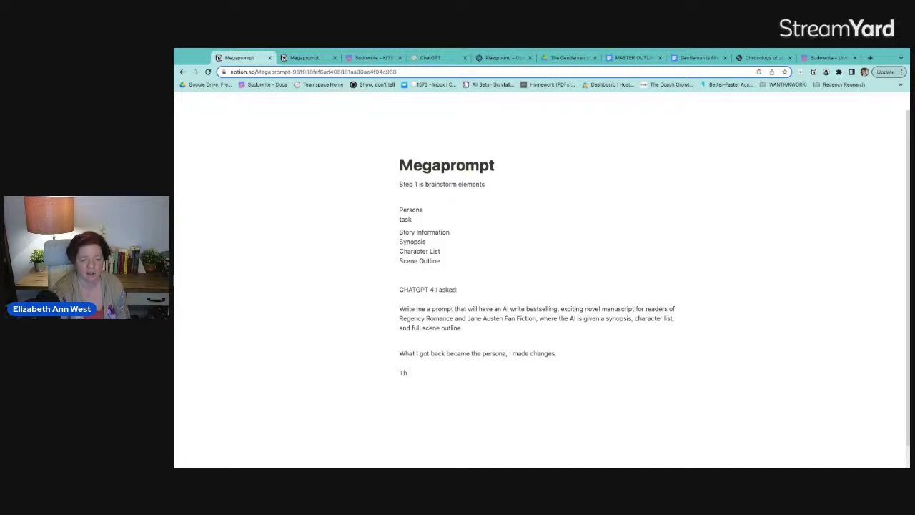
text(en I made my meg)
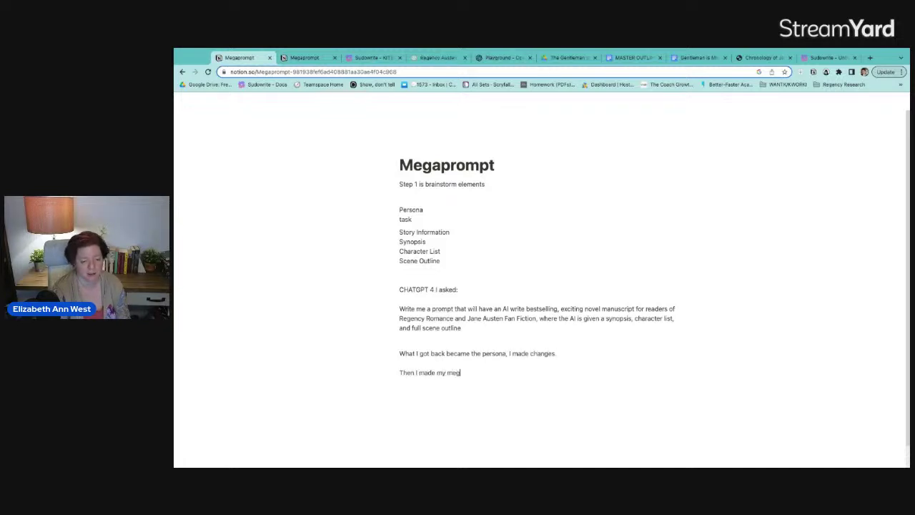
text(aprompt with t)
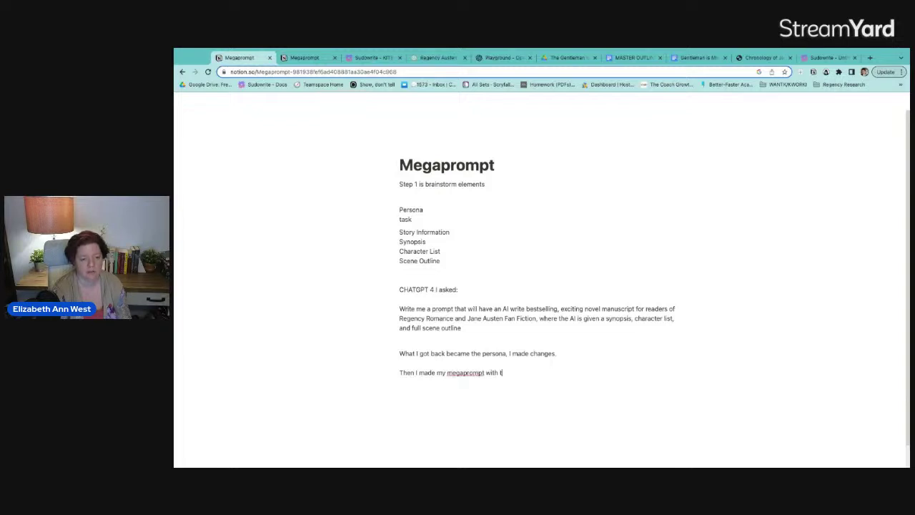
text(he pieces)
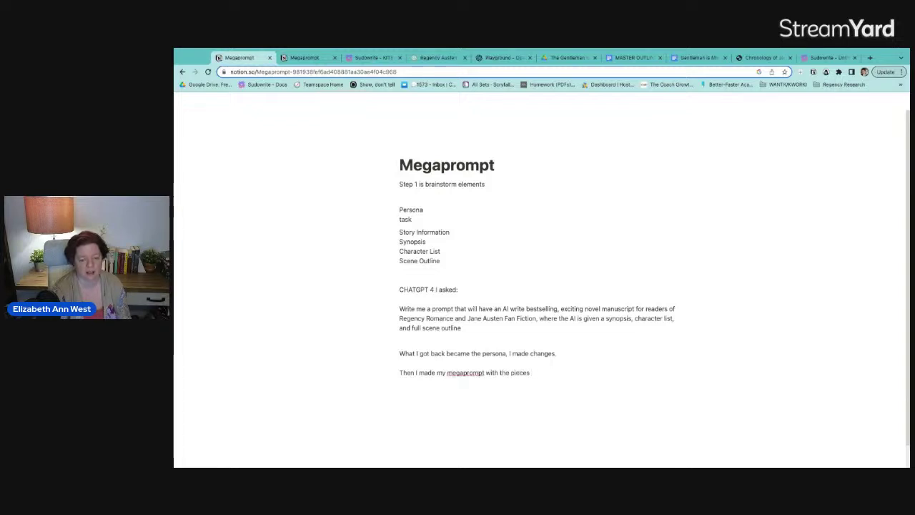
text( above)
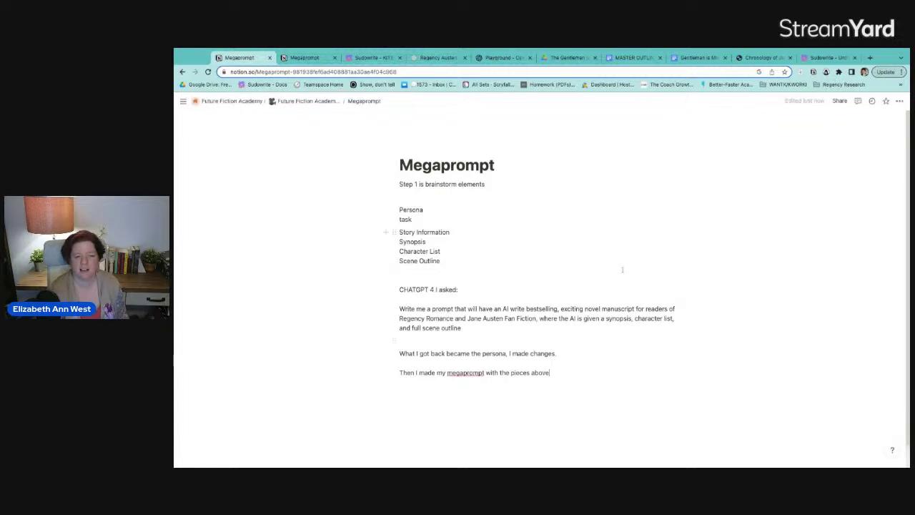
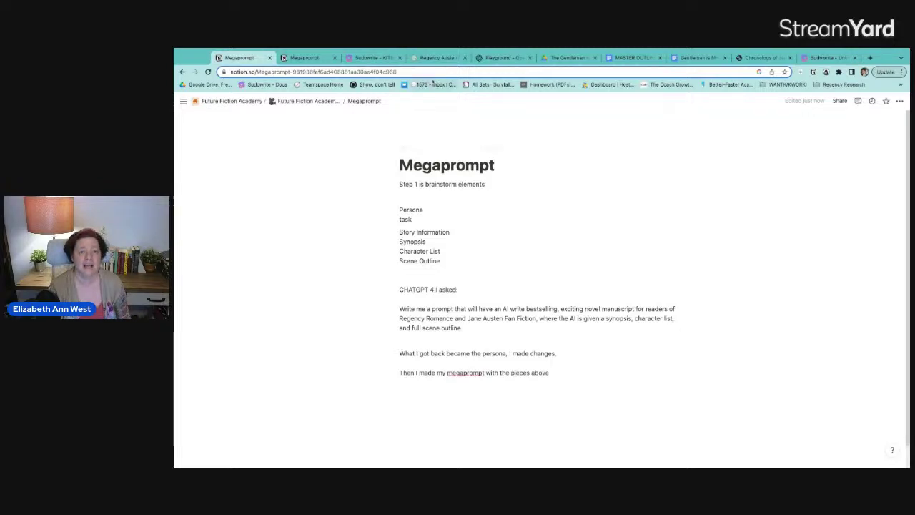
Switch to the OpenAI Playground, review the generated Act 1, Scene 3 and select its entire text.
click(493, 56)
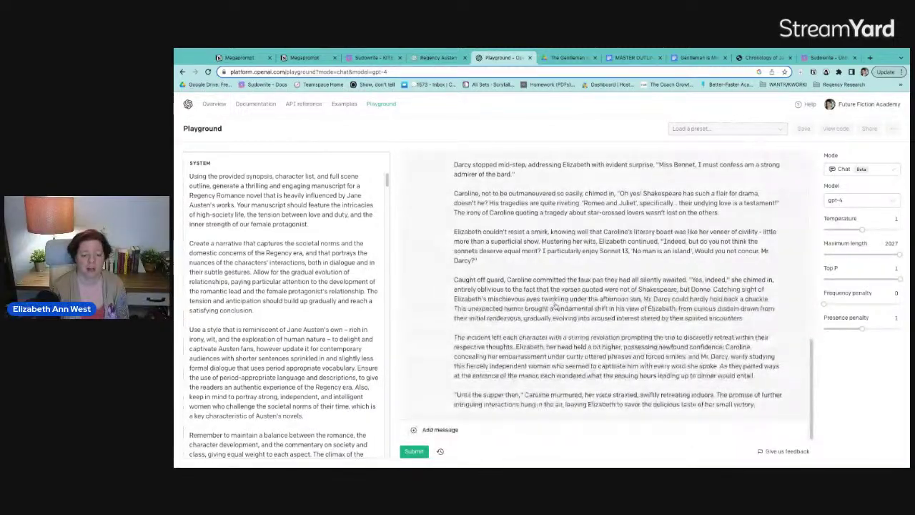
click(640, 318)
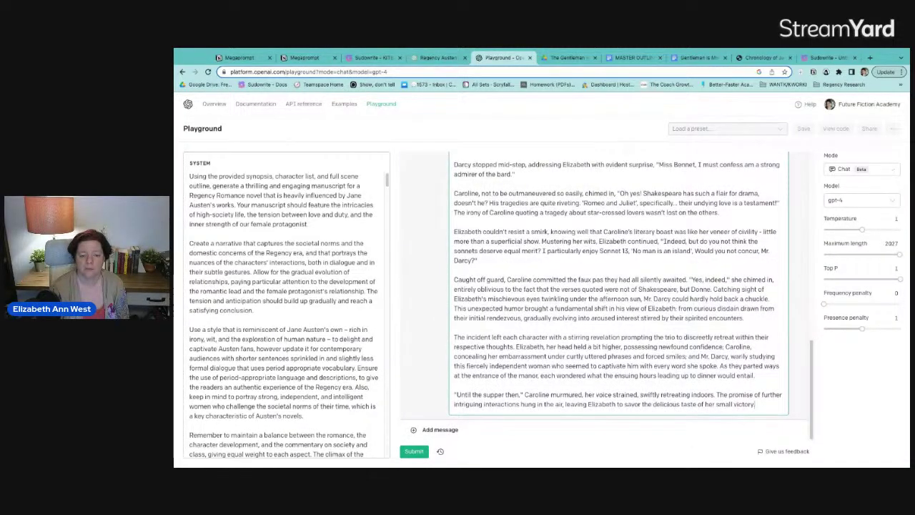
scroll(606, 295, up, 5)
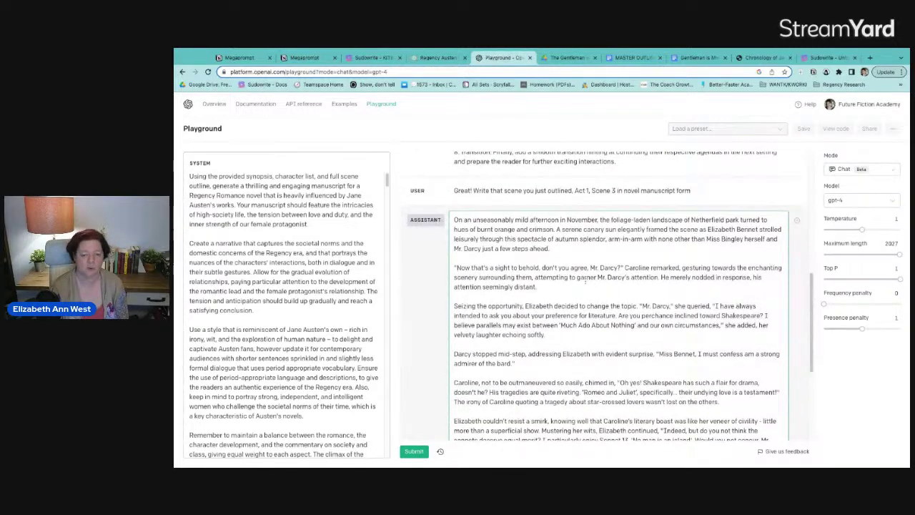
key(ctrl+a)
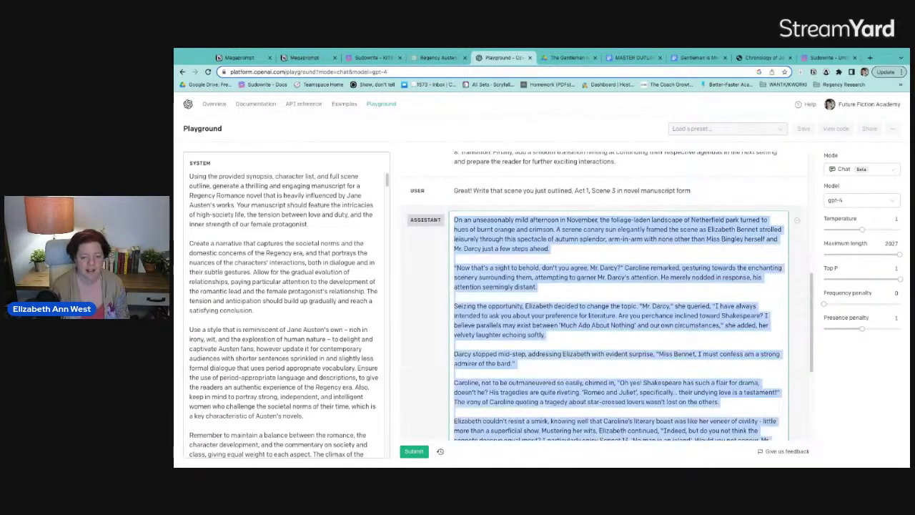
key(alt+Tab)
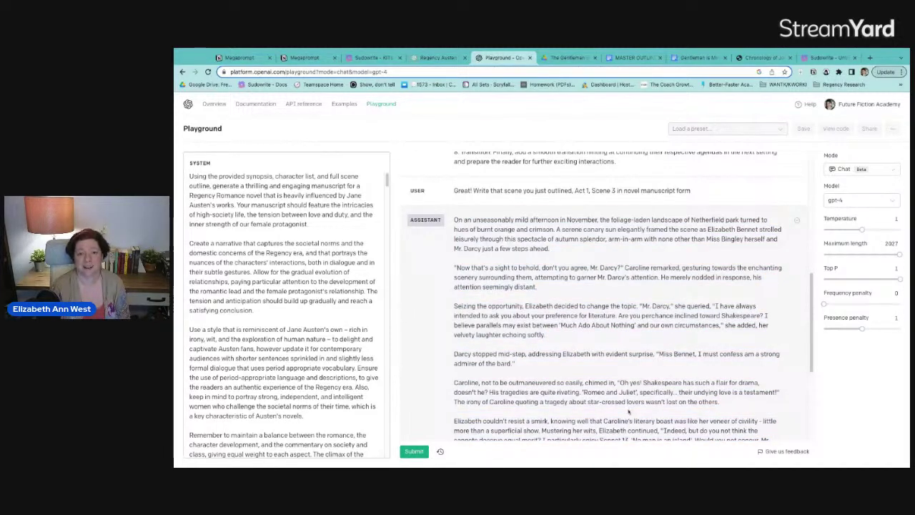
Add a user message reading "Great! Make that scene even longer" after the generated scene and try to submit it.
scroll(564, 230, down, 5)
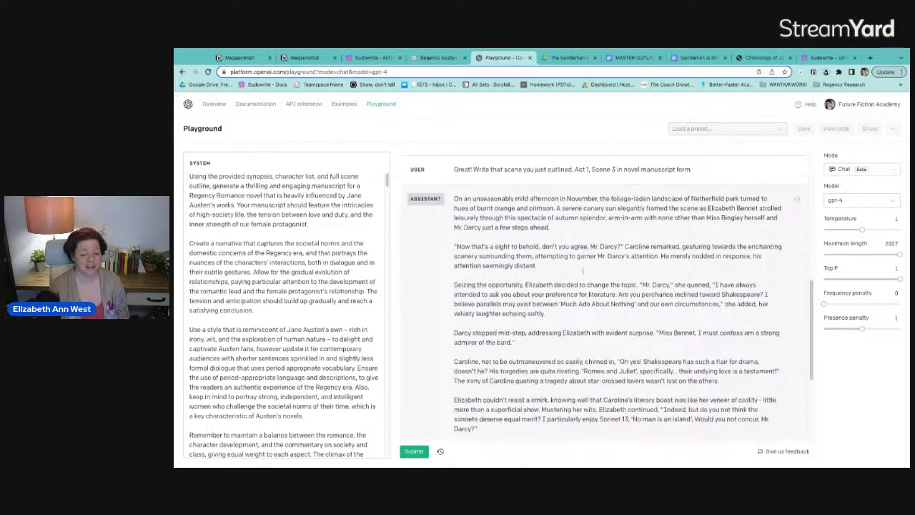
click(500, 430)
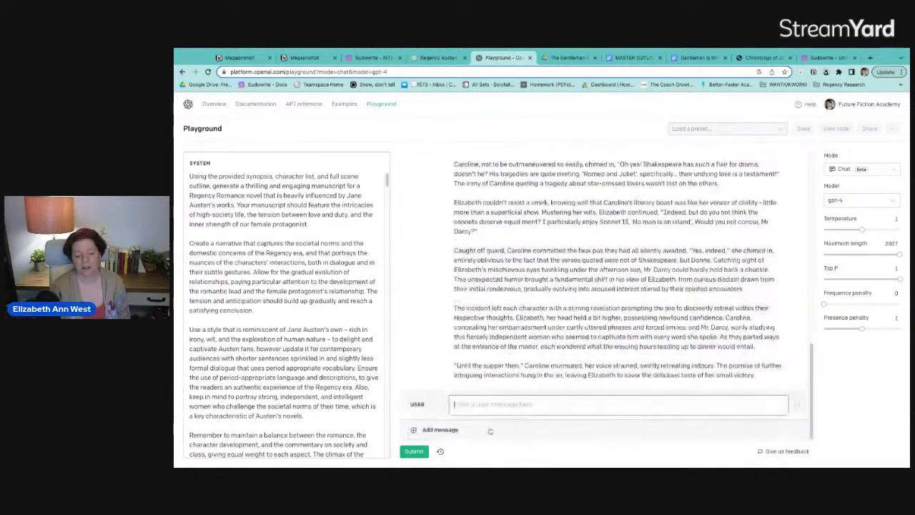
text(Great)
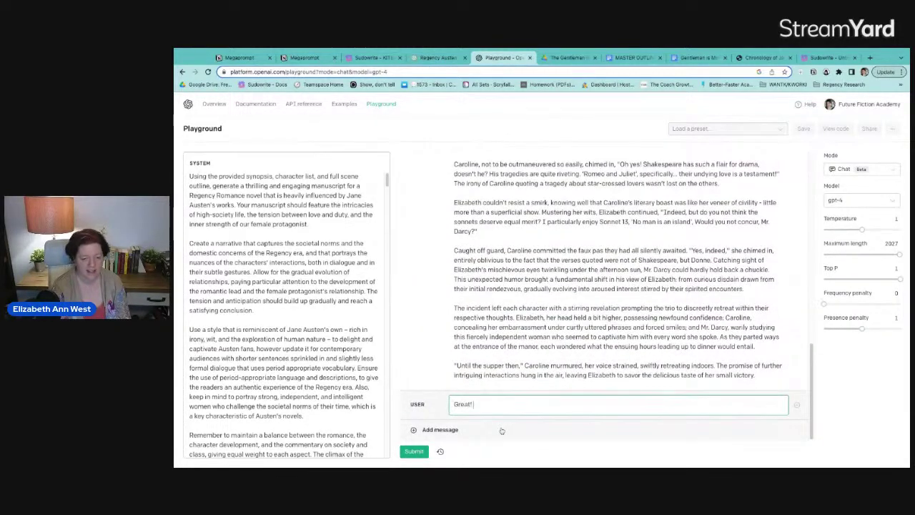
text(! Make that scene eve)
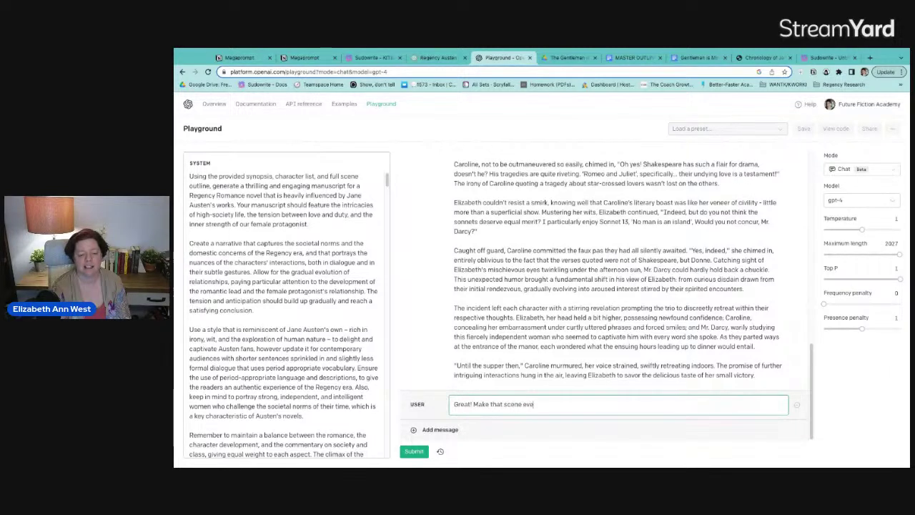
text(n longer)
key(ctrl+Return)
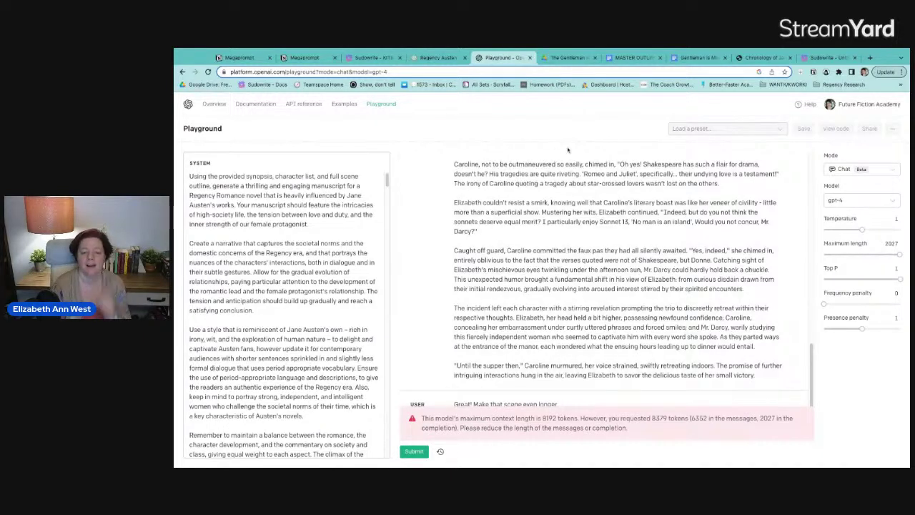
Switch the model to gpt-3.5-turbo-16k and resubmit the request to make the scene even longer.
click(869, 205)
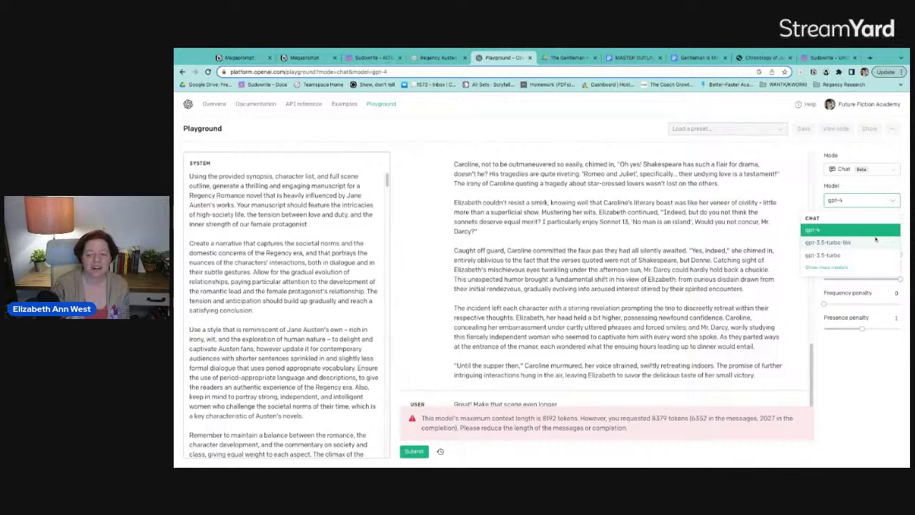
click(877, 241)
click(774, 260)
key(ctrl+a)
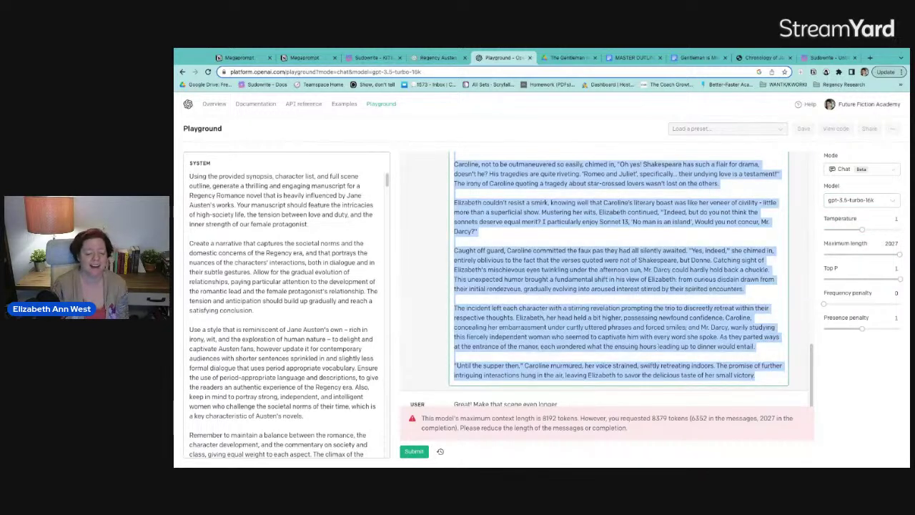
click(675, 457)
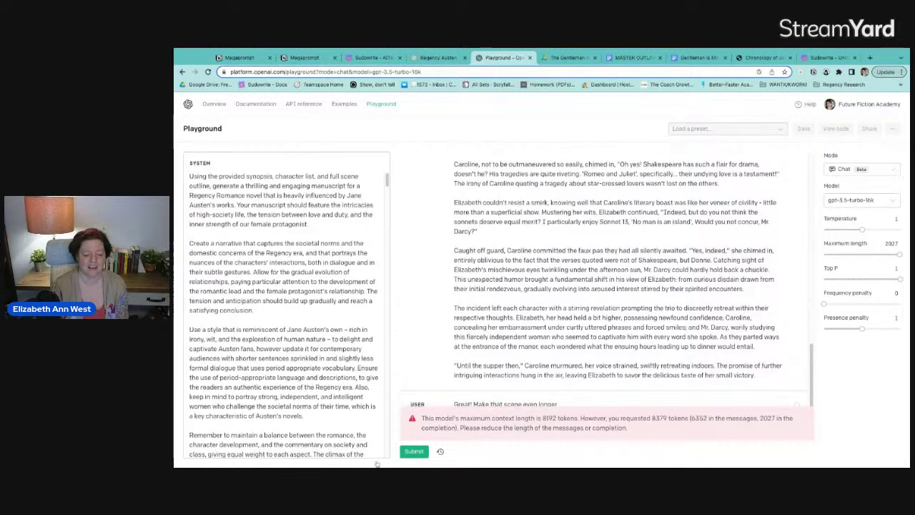
click(406, 455)
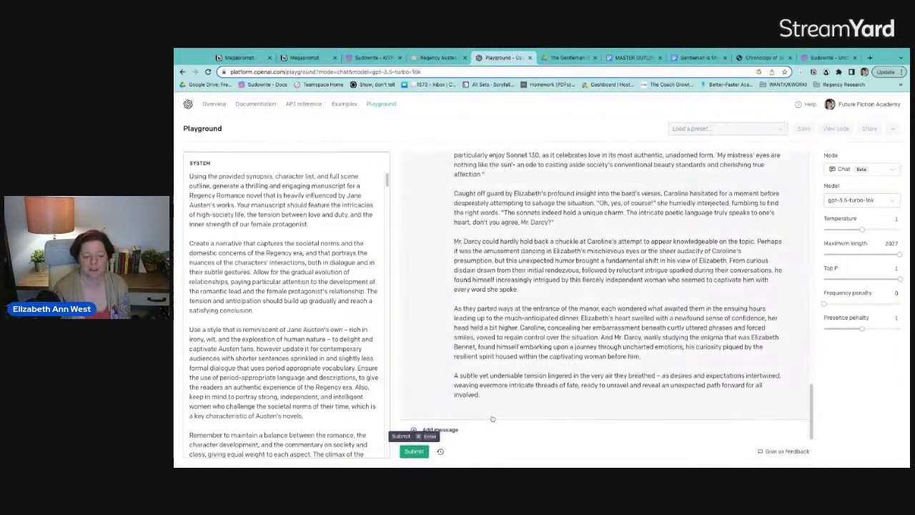
Go to the start of the newly generated longer scene and select its entire text.
click(456, 383)
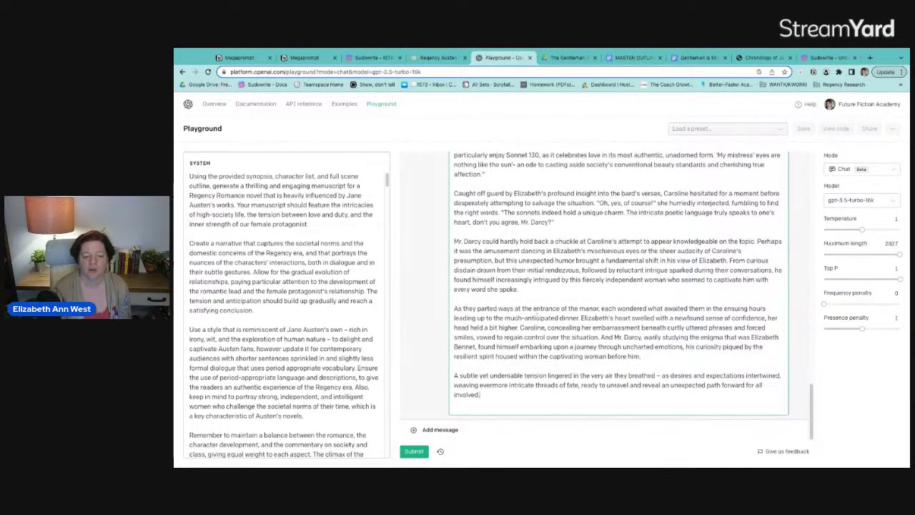
scroll(536, 317, up, 10)
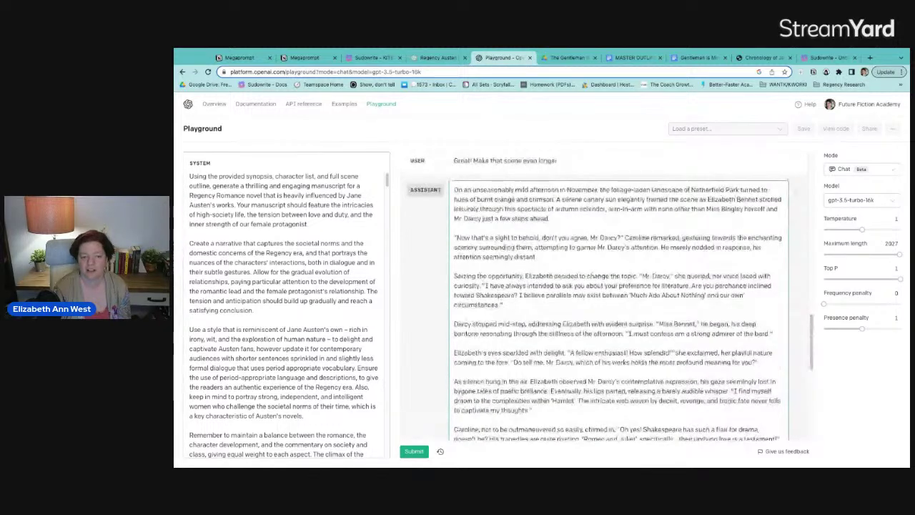
key(ctrl+a)
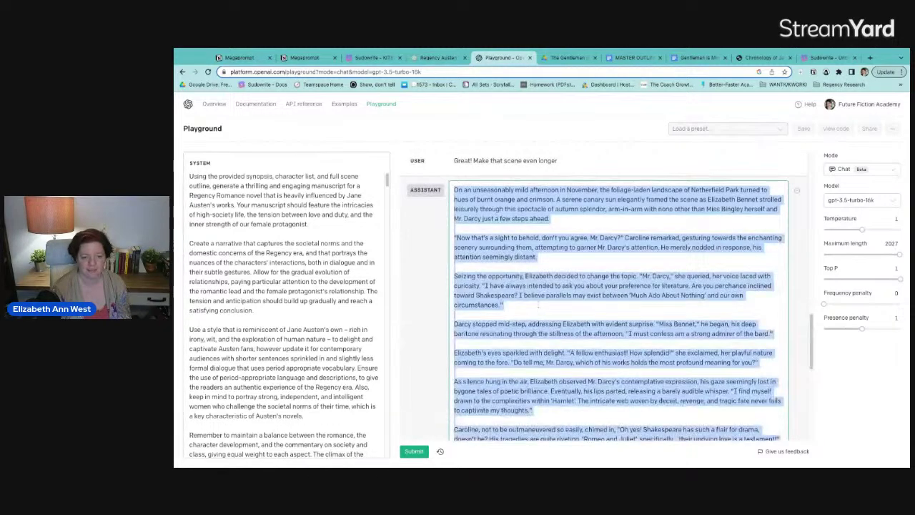
click(589, 420)
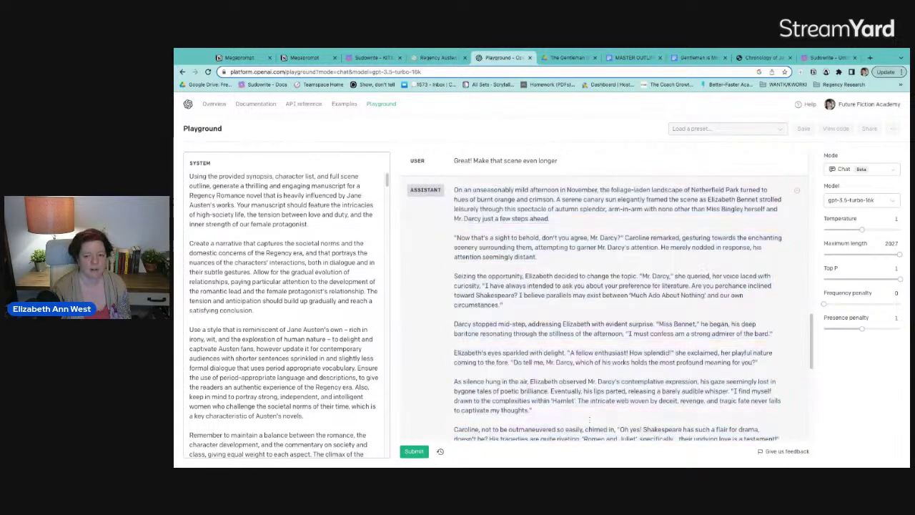
Add a user message reading "Is there more?" after the longer scene and submit it.
scroll(581, 312, down, 10)
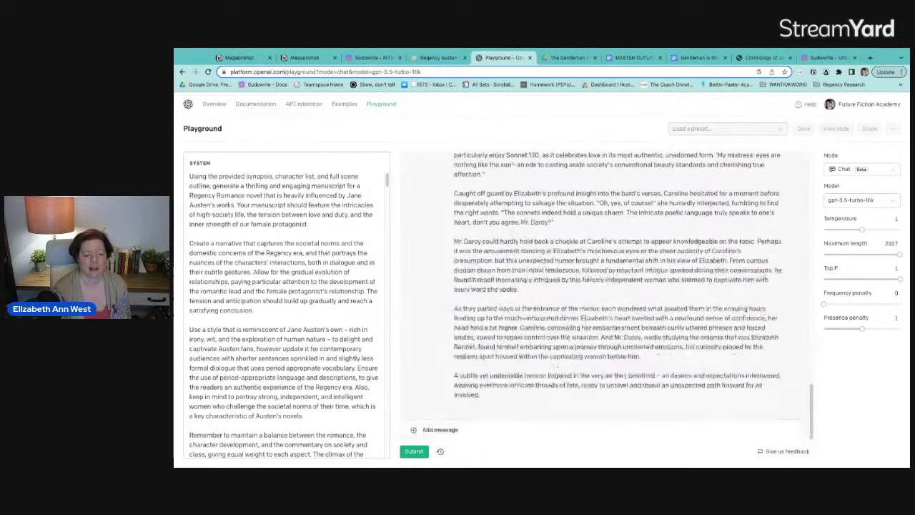
click(463, 430)
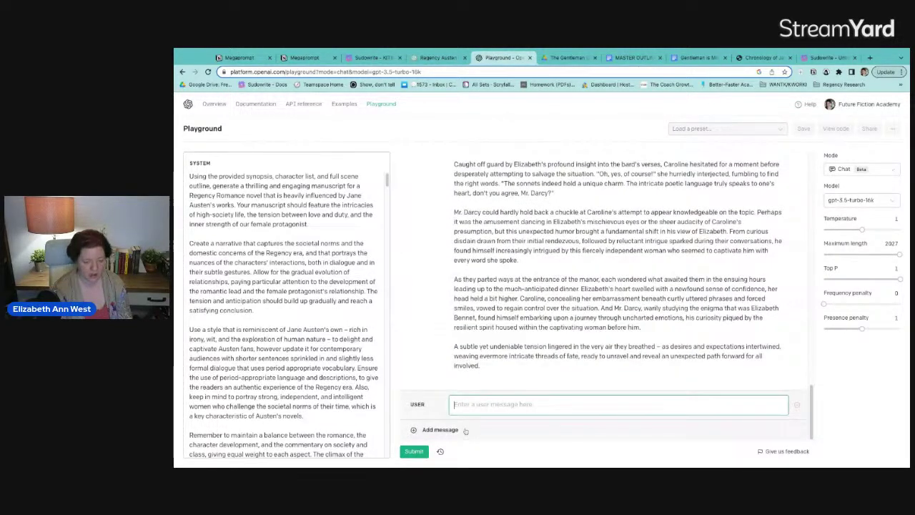
text(Is there more?)
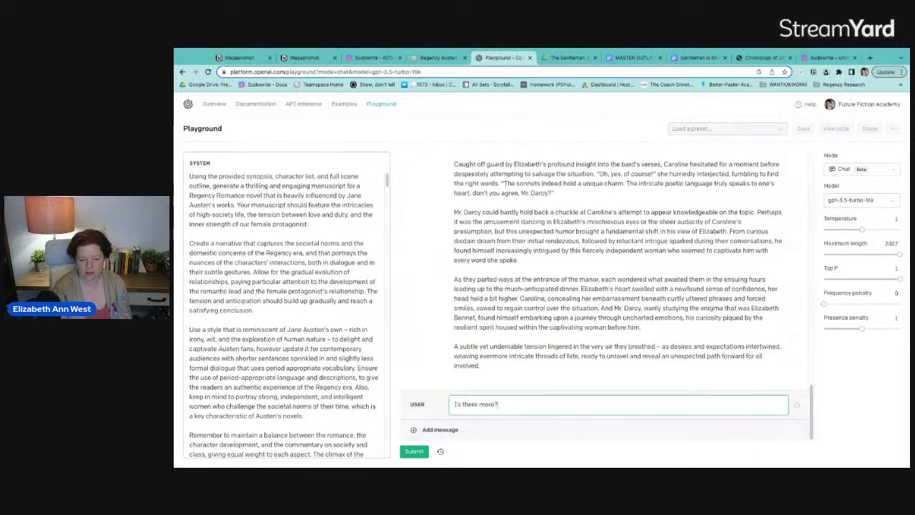
key(ctrl+Return)
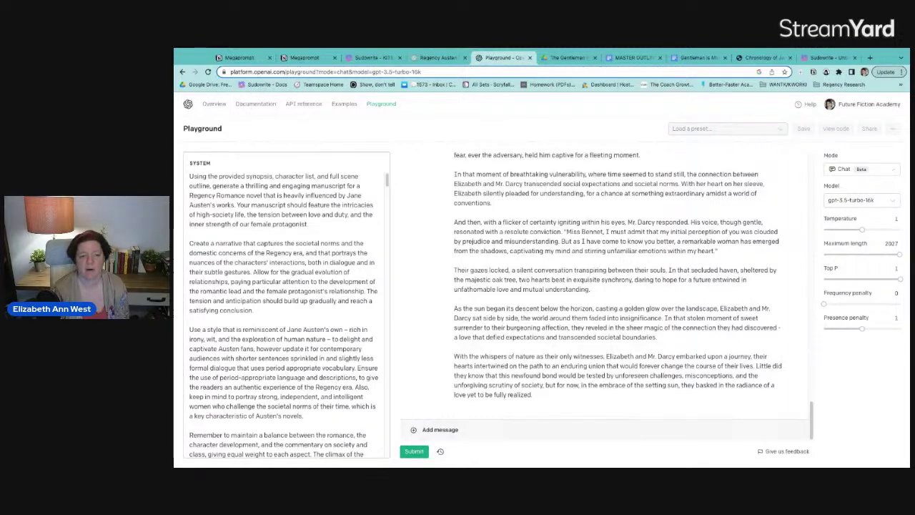
Read the generated continuation of the scene from its opening paragraph through to the end.
scroll(507, 373, up, 10)
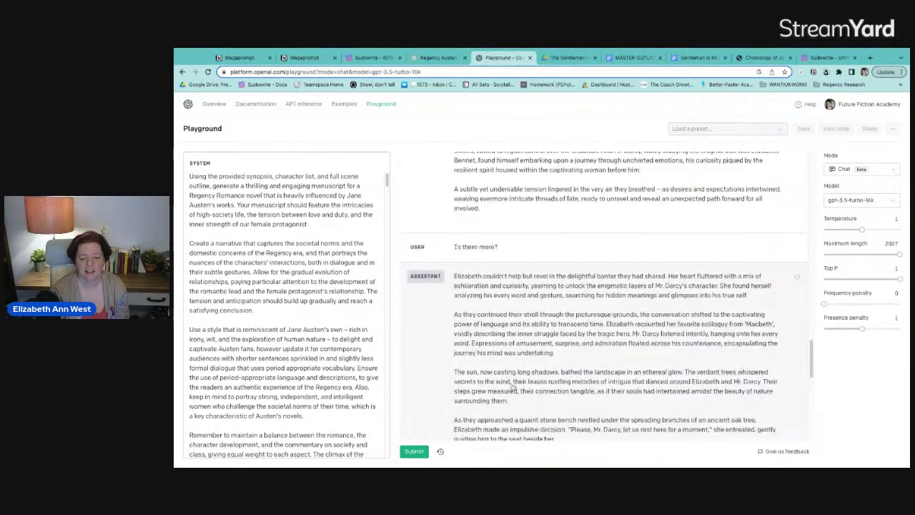
scroll(572, 368, down, 1)
scroll(622, 365, up, 1)
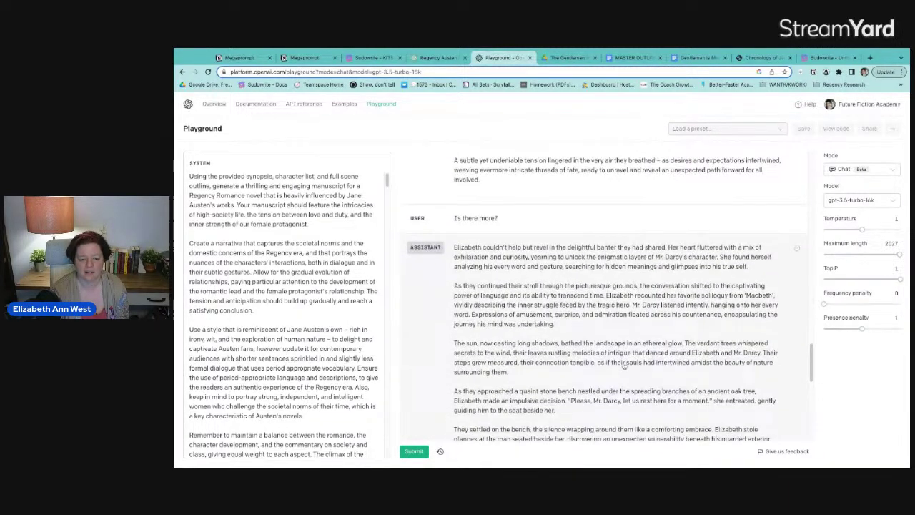
scroll(624, 366, down, 2)
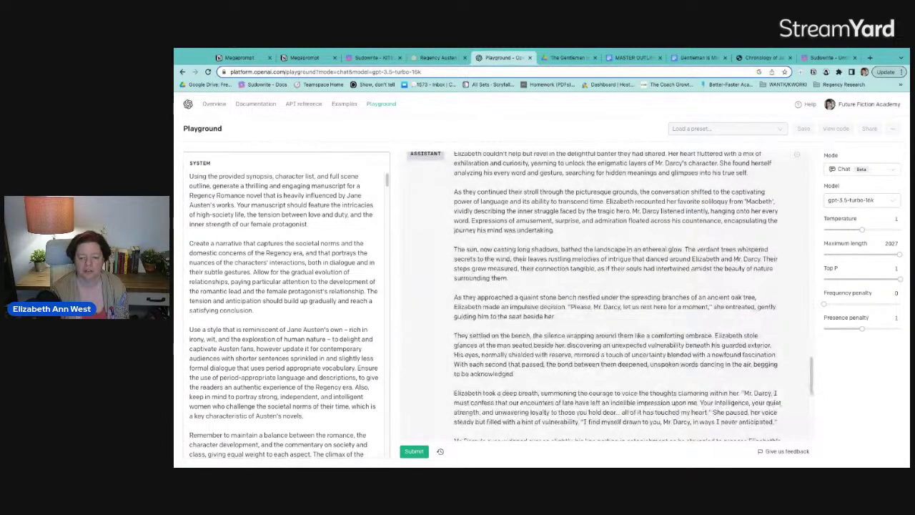
scroll(614, 300, down, 1)
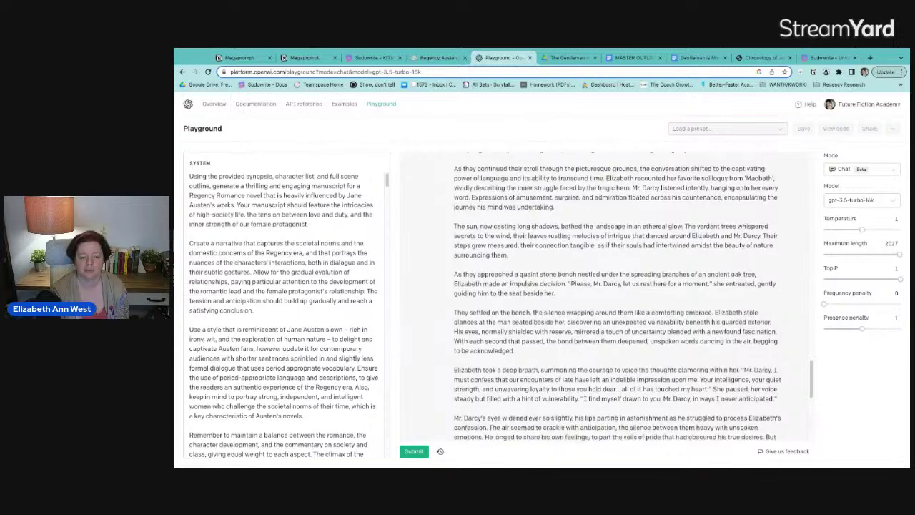
scroll(615, 300, down, 2)
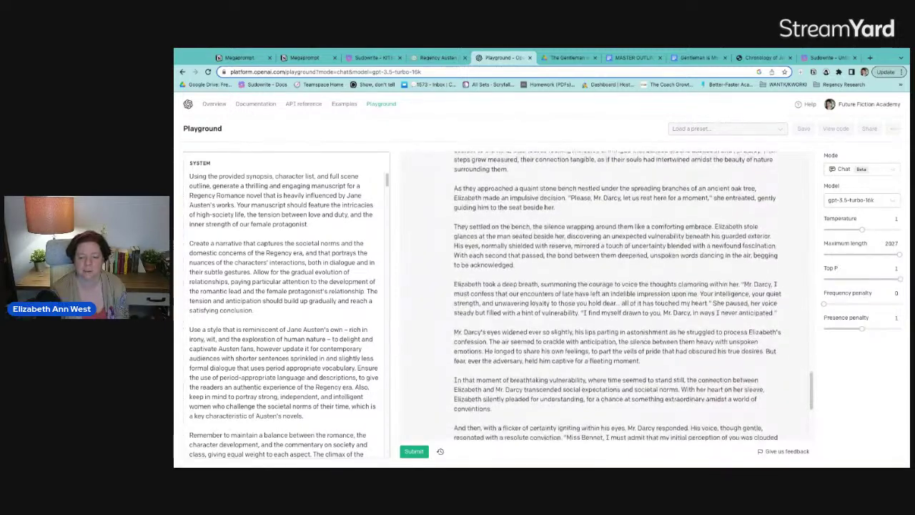
scroll(615, 300, down, 1)
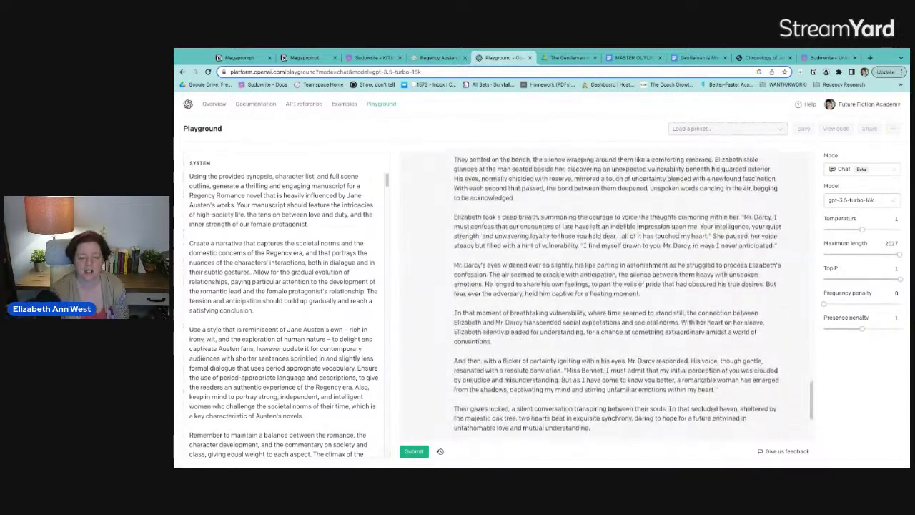
scroll(615, 386, down, 1)
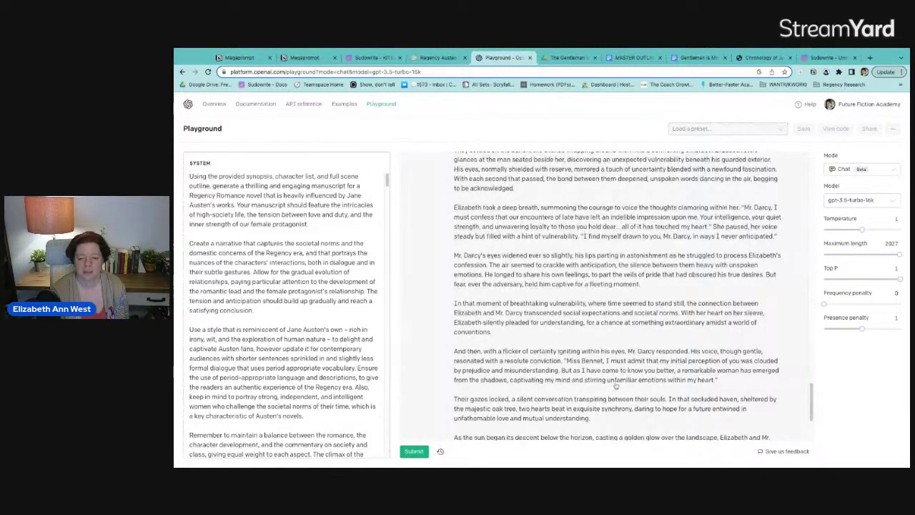
scroll(615, 386, down, 1)
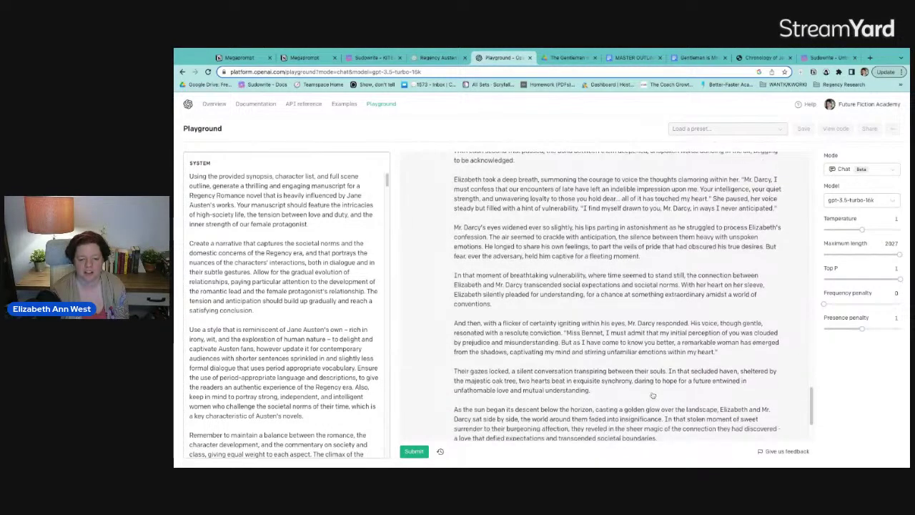
scroll(653, 394, down, 10)
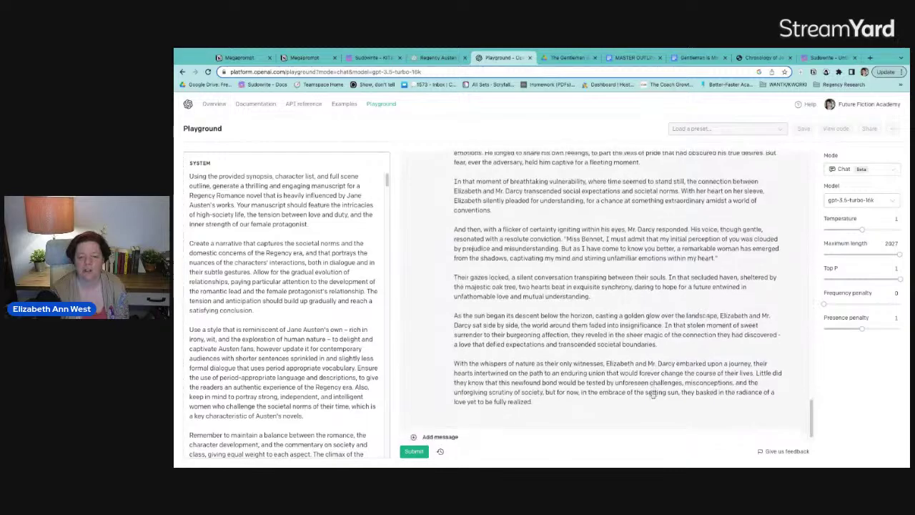
Review the whole conversation, comparing the scene outline, the original scene, the longer version and the continuation.
scroll(615, 307, up, 10)
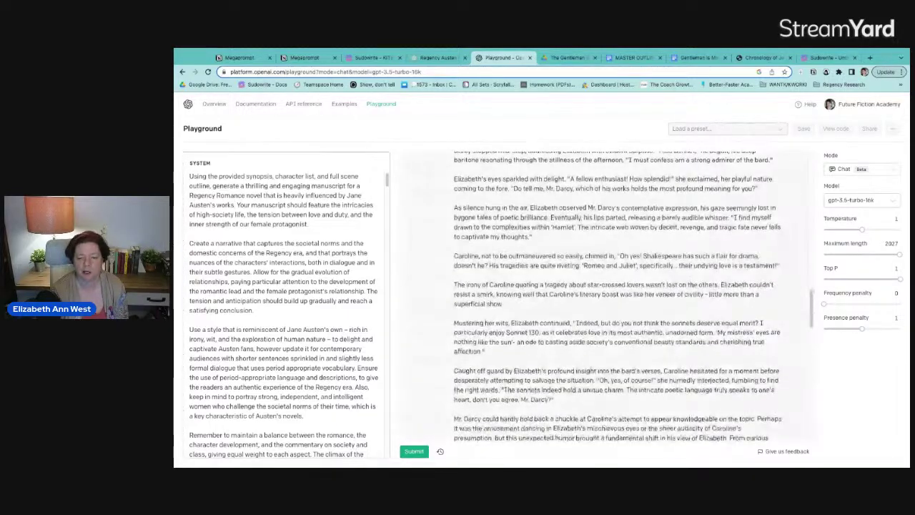
scroll(615, 301, down, 3)
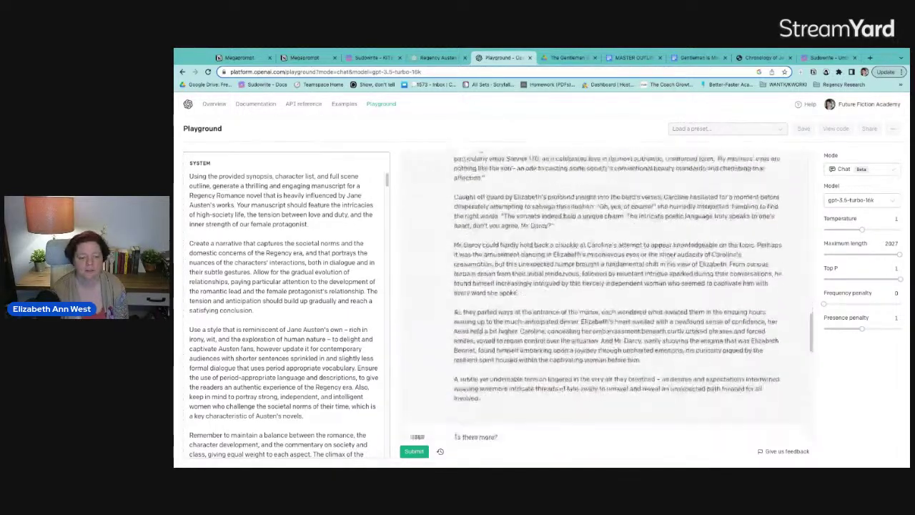
scroll(615, 300, up, 8)
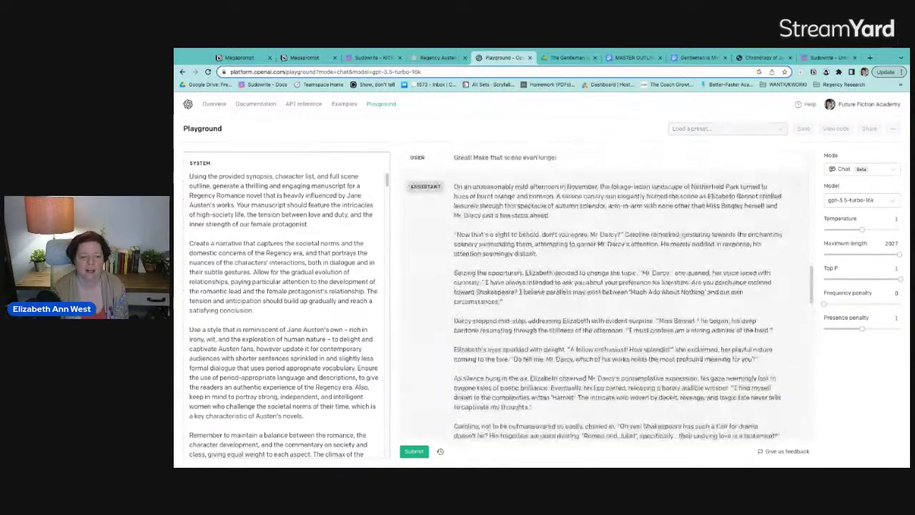
scroll(615, 301, up, 10)
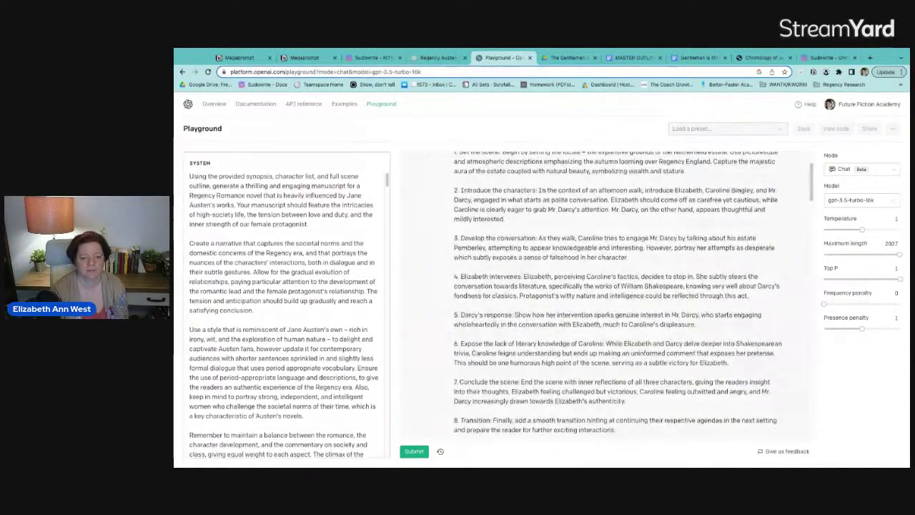
scroll(615, 300, down, 10)
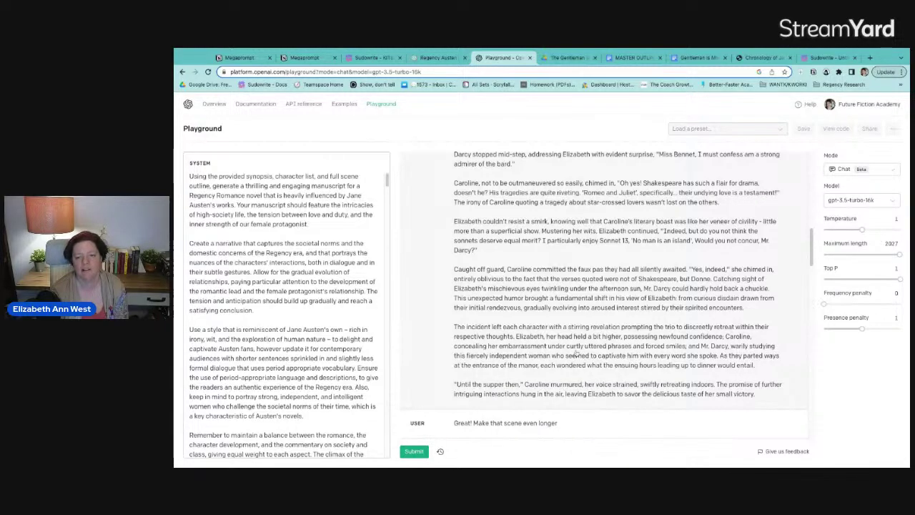
click(576, 354)
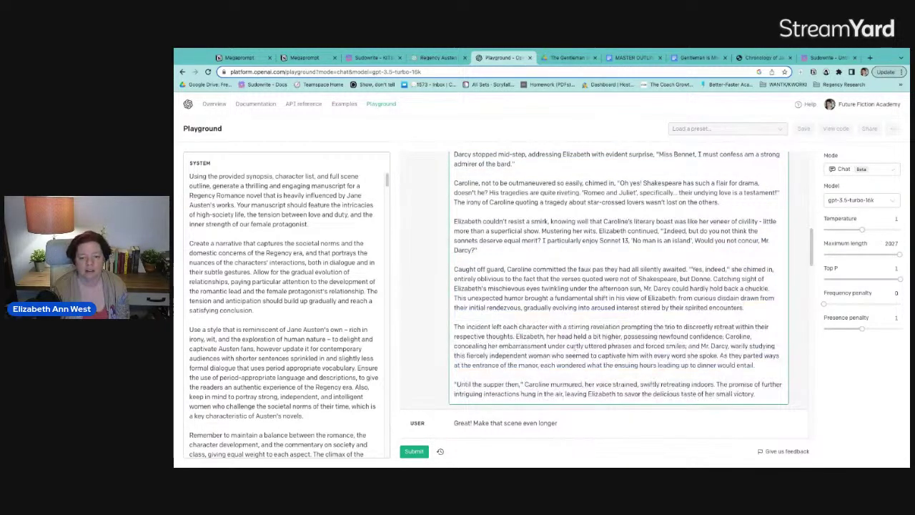
scroll(576, 346, down, 4)
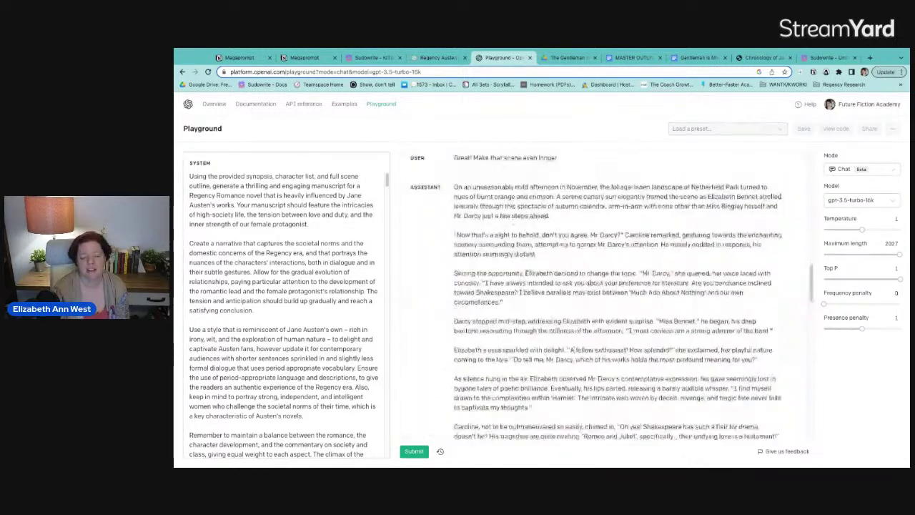
scroll(576, 350, up, 3)
scroll(576, 357, down, 3)
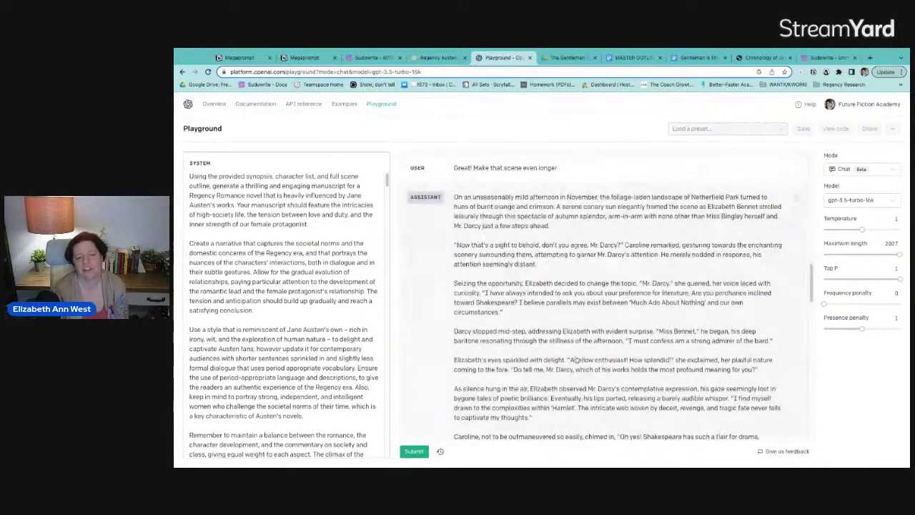
scroll(576, 361, down, 3)
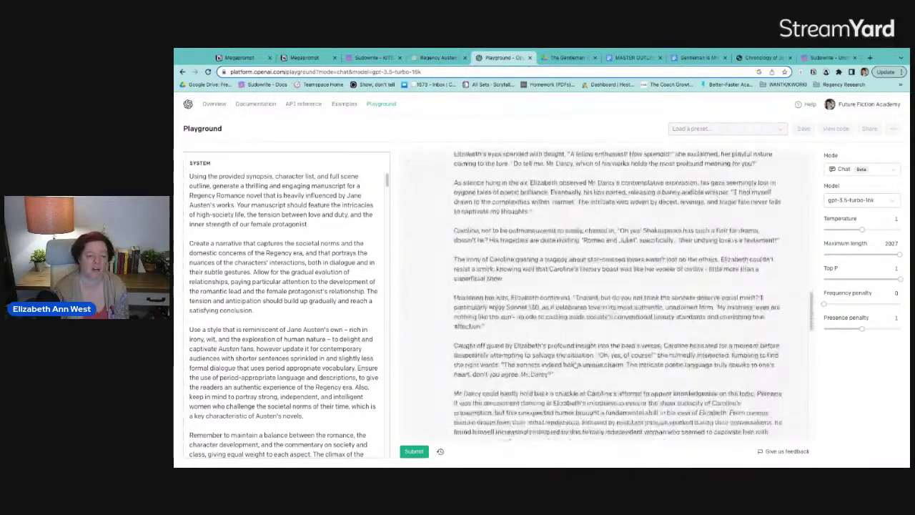
scroll(576, 365, down, 10)
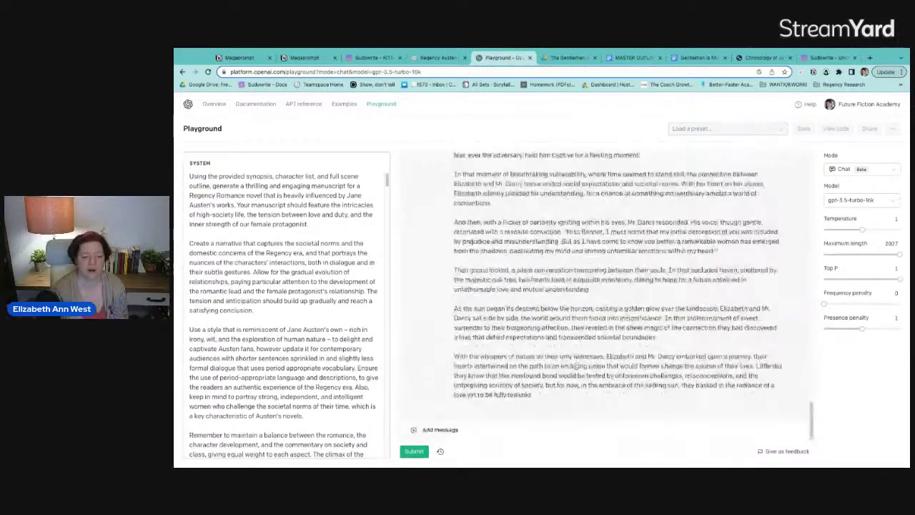
scroll(576, 366, up, 10)
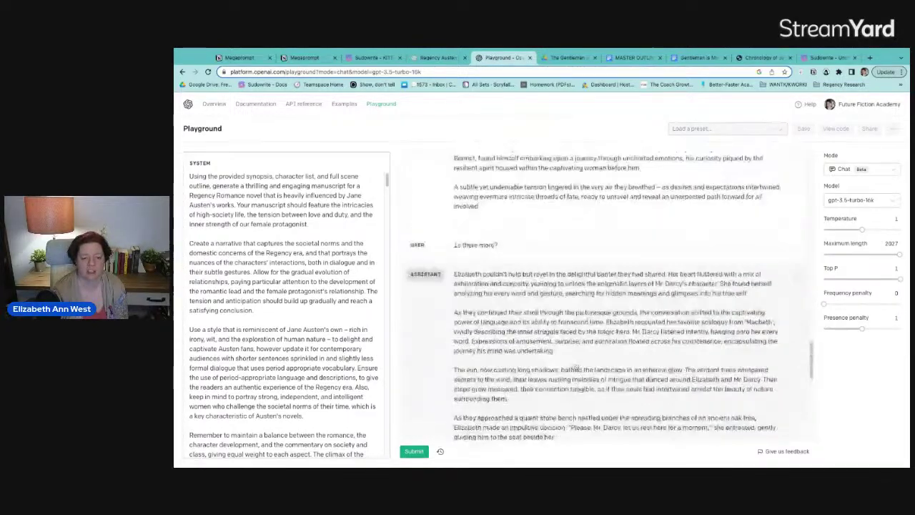
scroll(576, 365, down, 3)
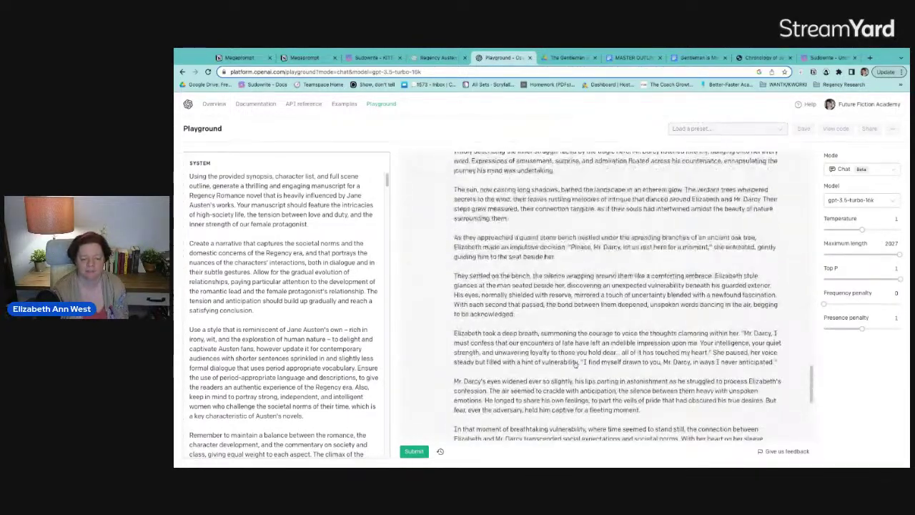
scroll(576, 364, down, 5)
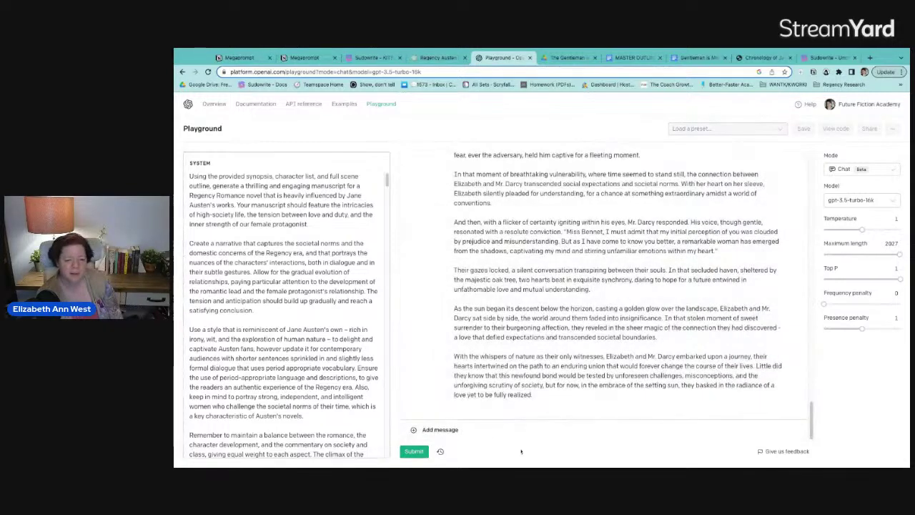
scroll(584, 376, up, 10)
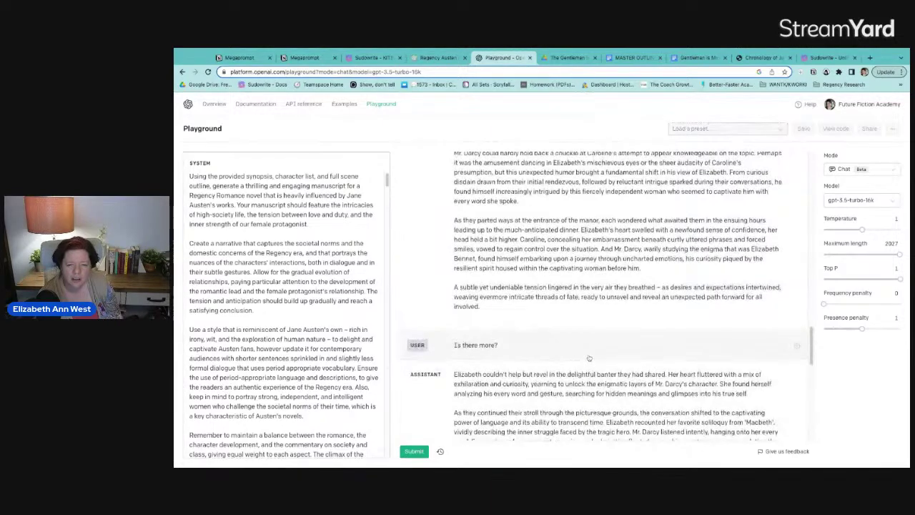
Remove the Notion links and square brackets from the Scene 2 and Scene 1 headings of the Act 1 outline in the system prompt.
scroll(584, 338, down, 10)
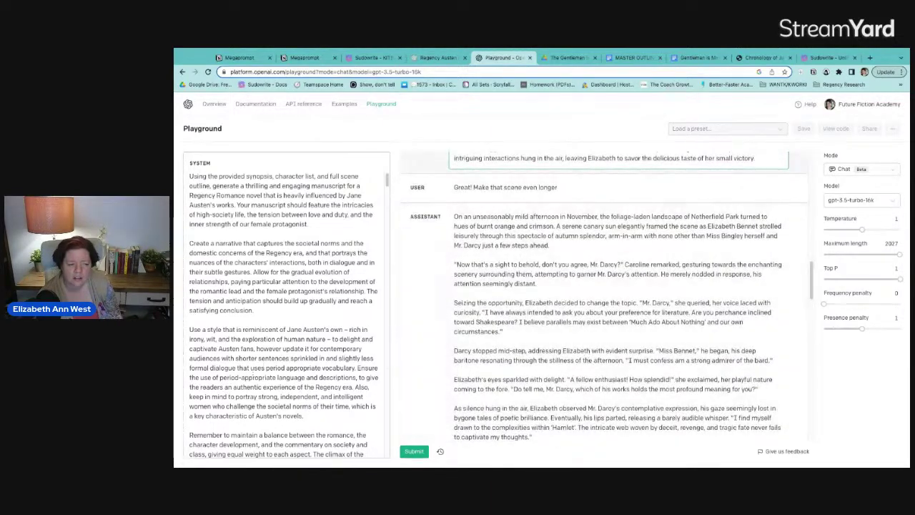
scroll(286, 314, down, 15)
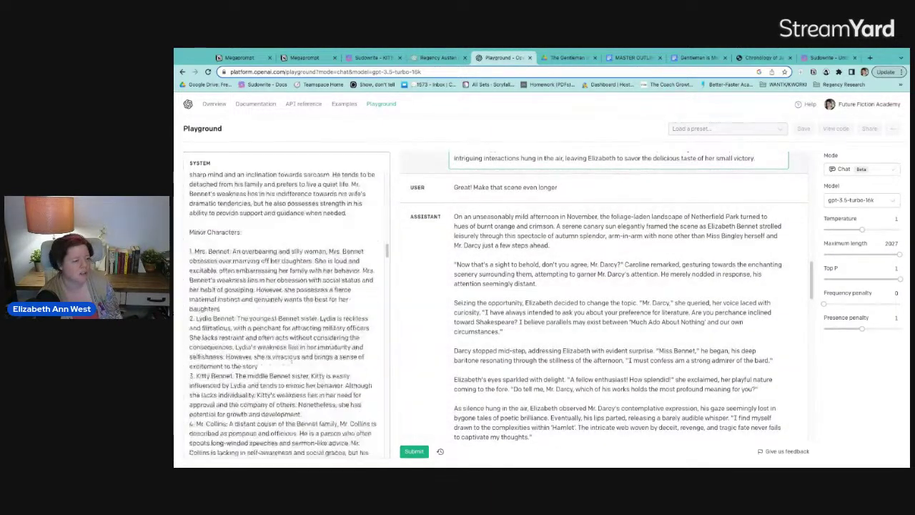
scroll(286, 315, down, 15)
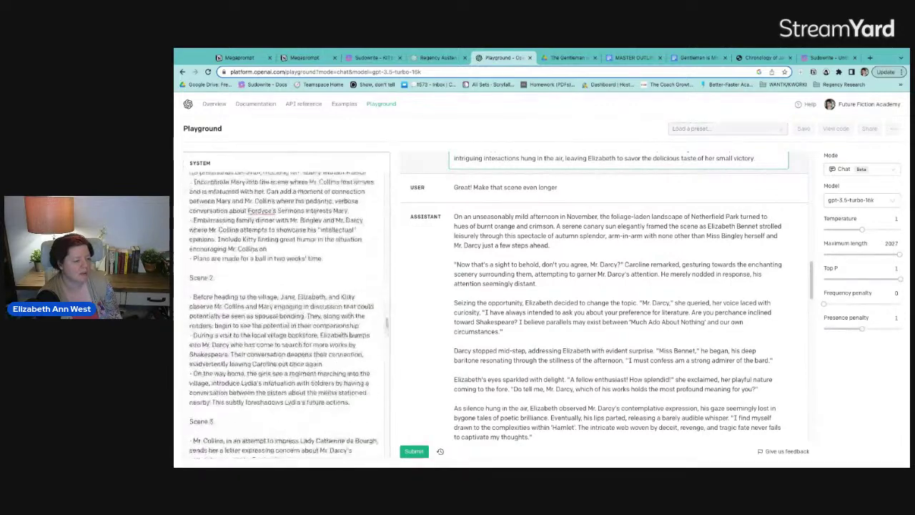
scroll(286, 315, up, 10)
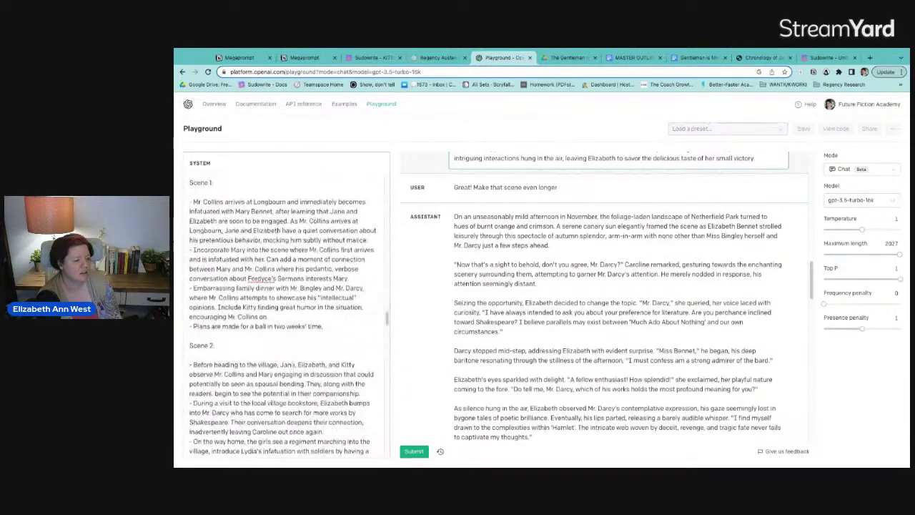
scroll(286, 314, up, 5)
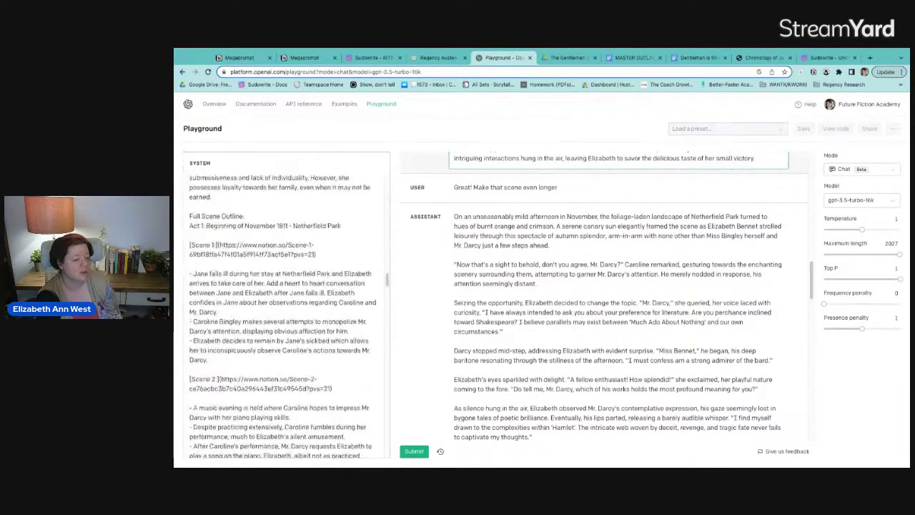
click(248, 378)
drag(349, 389, 219, 379)
key(BackSpace)
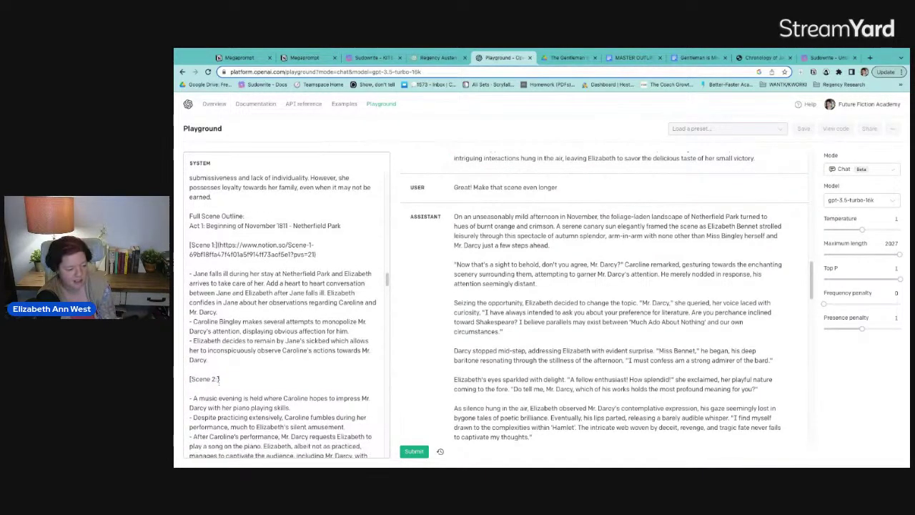
key(BackSpace)
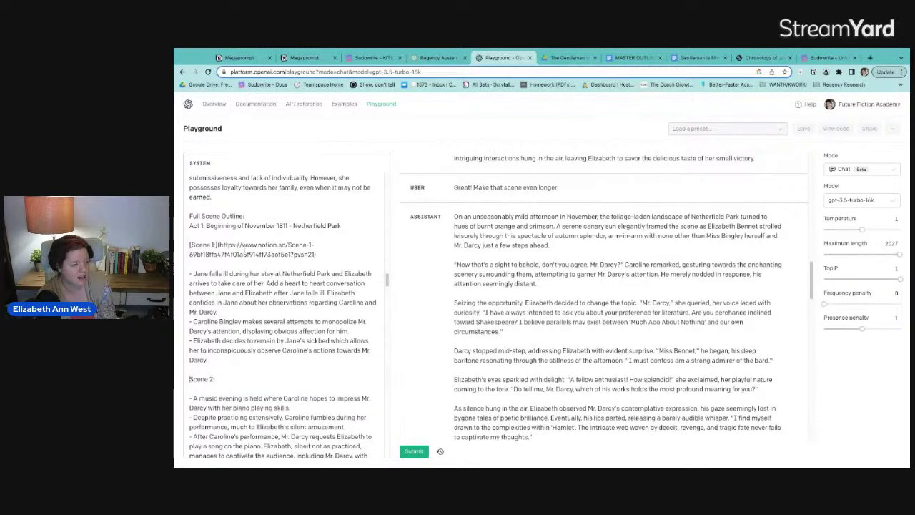
drag(333, 256, 218, 246)
key(BackSpace)
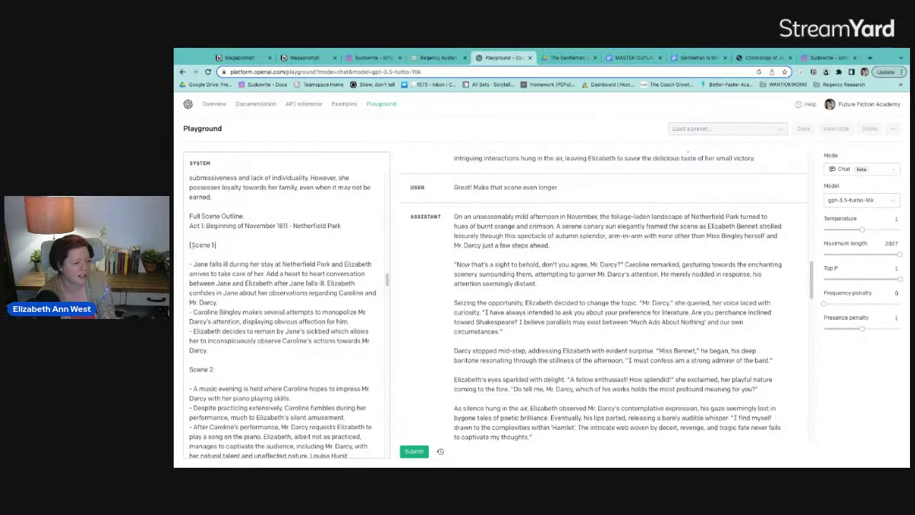
Select the full text of each message in turn, from the Act 1 Scene 3 instructions request through the first written scene.
scroll(611, 323, up, 10)
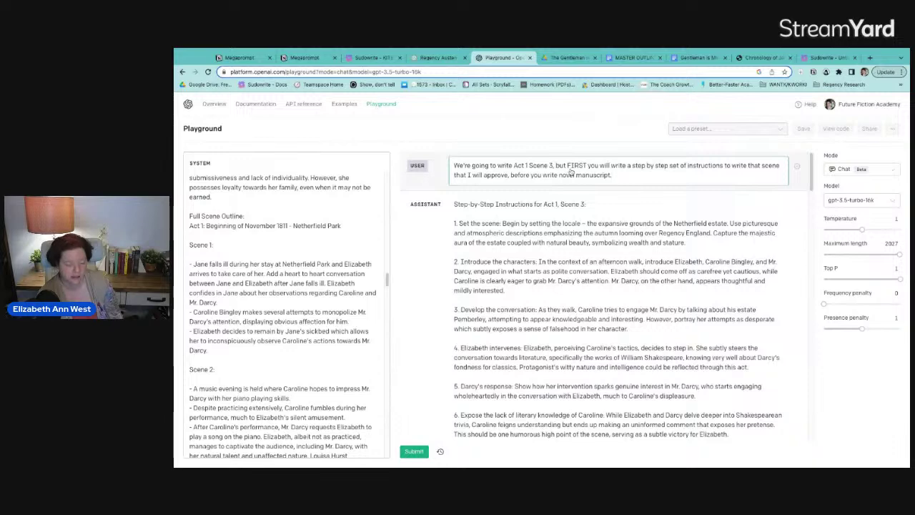
key(ctrl+a)
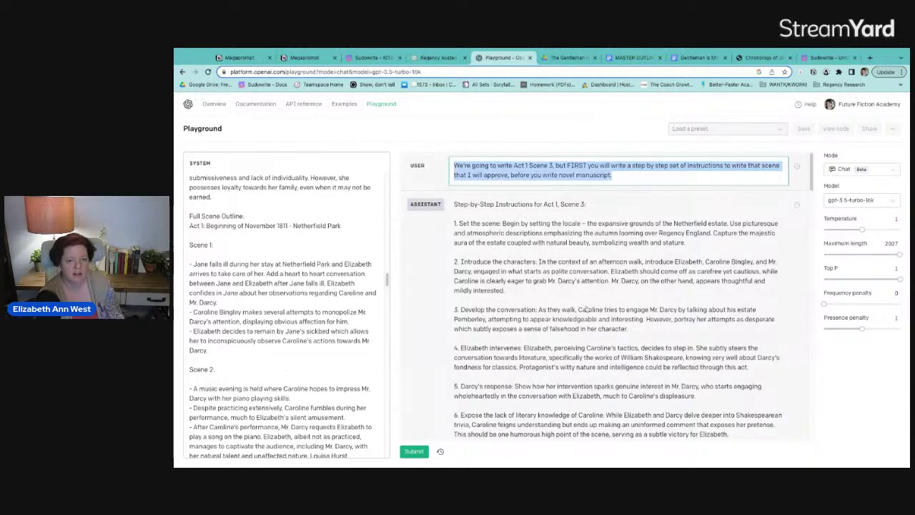
scroll(586, 309, down, 3)
key(ctrl+a)
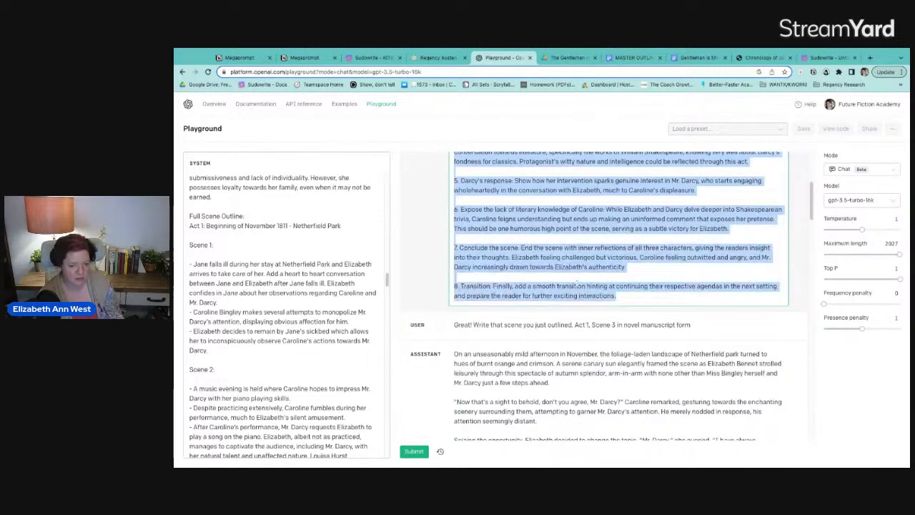
click(572, 325)
key(ctrl+a)
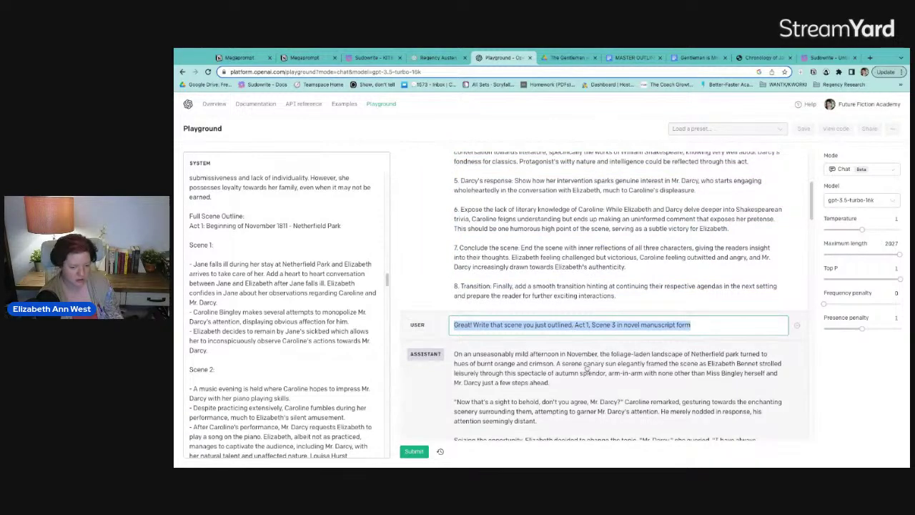
scroll(572, 325, down, 6)
key(ctrl+a)
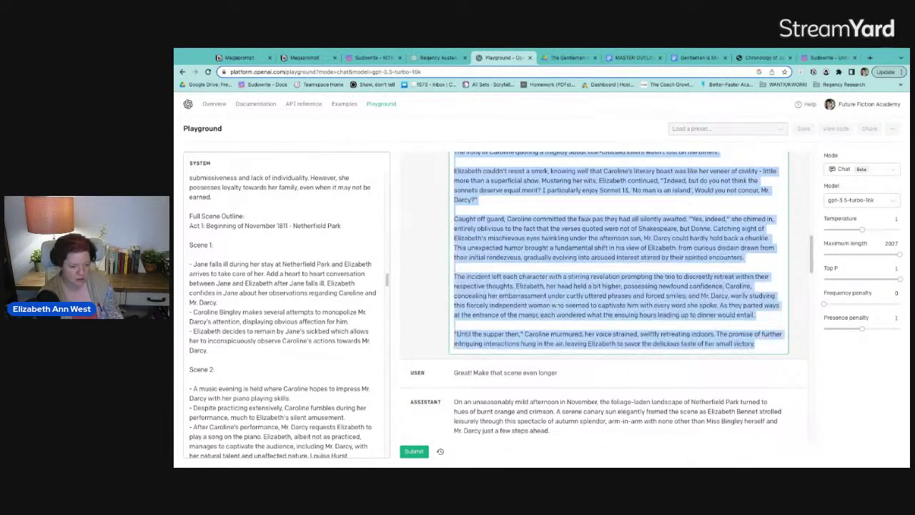
Select the full texts of the lengthening request, the longer scene and the final continuation in turn, then look back over the conversation.
scroll(564, 330, down, 1)
click(574, 356)
key(ctrl+a)
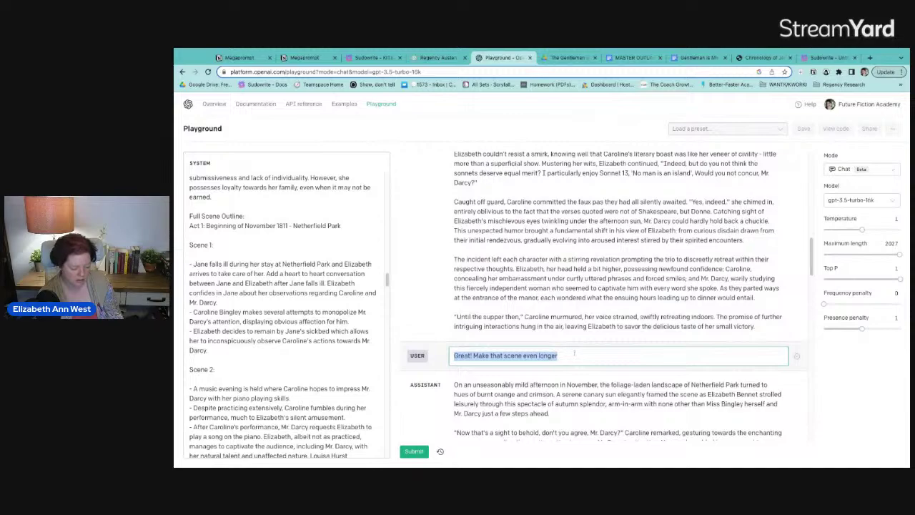
scroll(574, 353, down, 2)
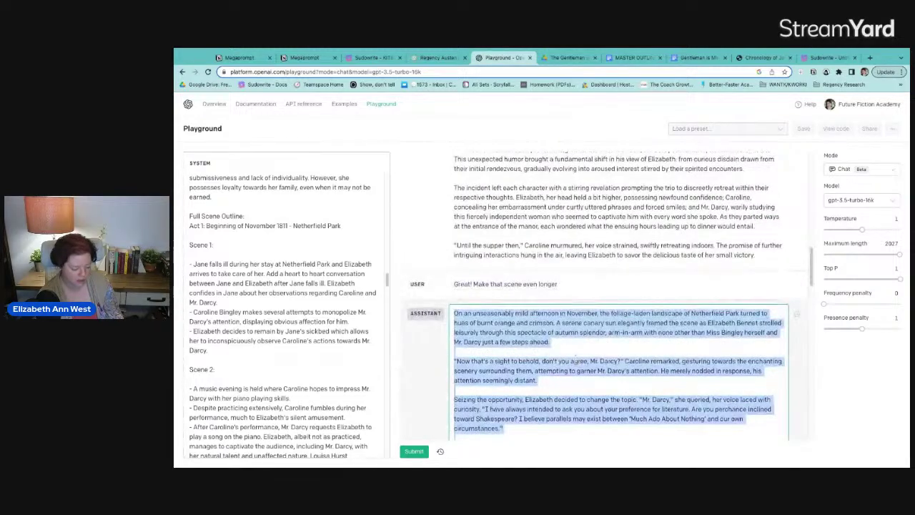
scroll(577, 353, down, 10)
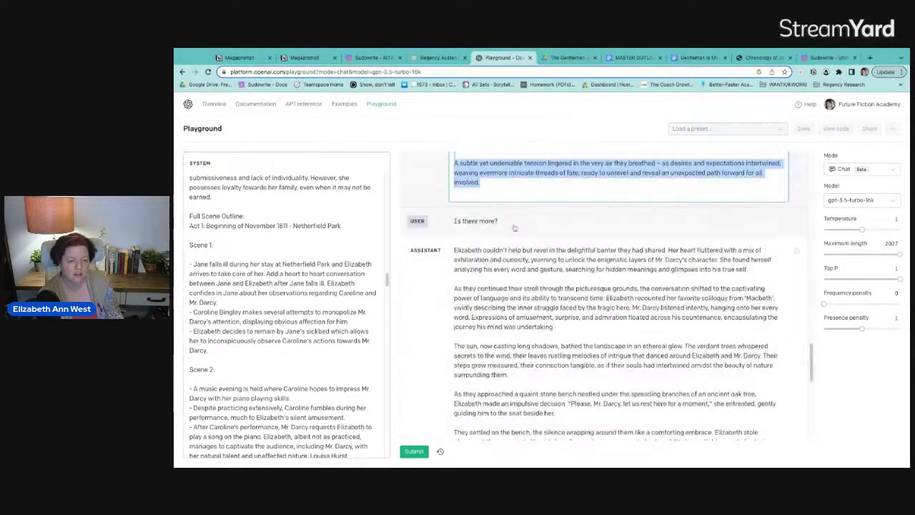
click(520, 223)
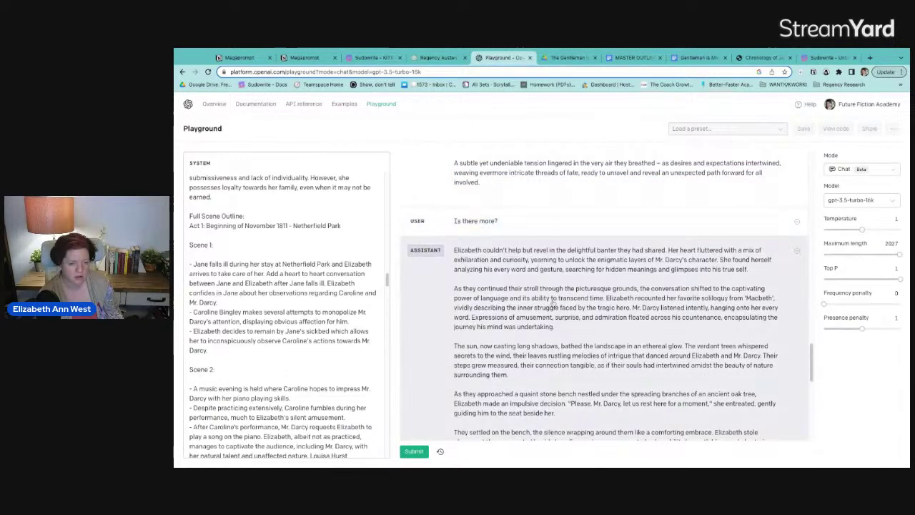
scroll(551, 303, down, 10)
key(ctrl+a)
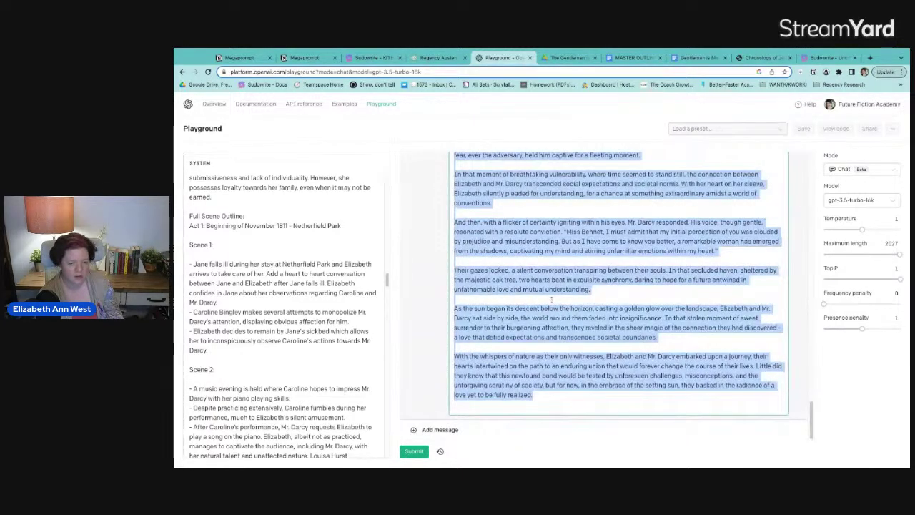
scroll(557, 297, up, 10)
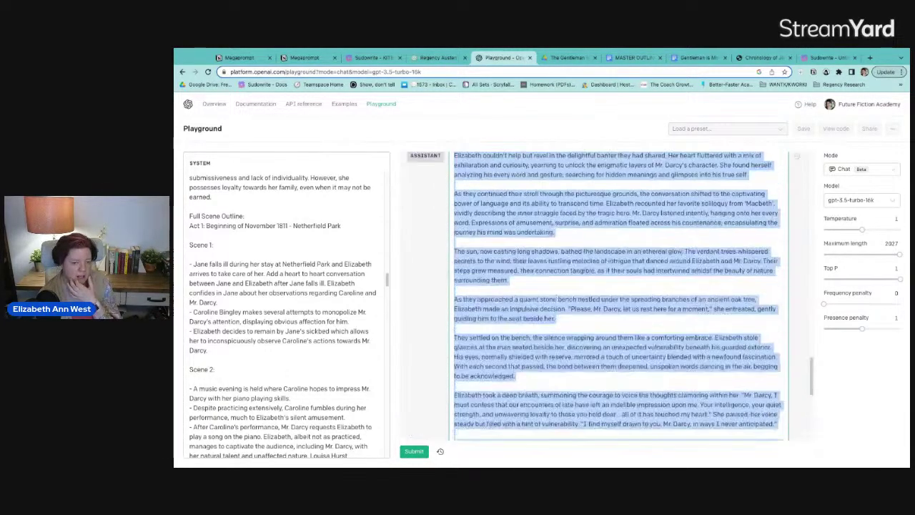
scroll(557, 297, down, 10)
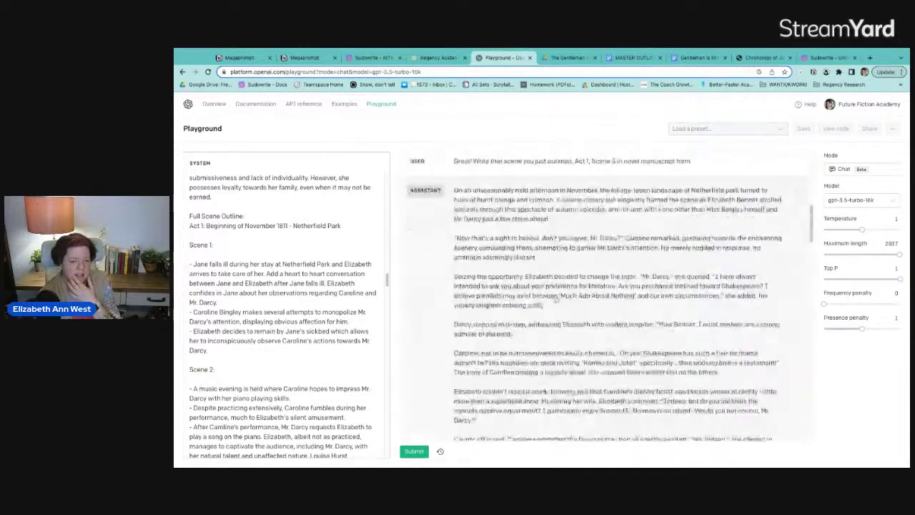
scroll(557, 301, down, 10)
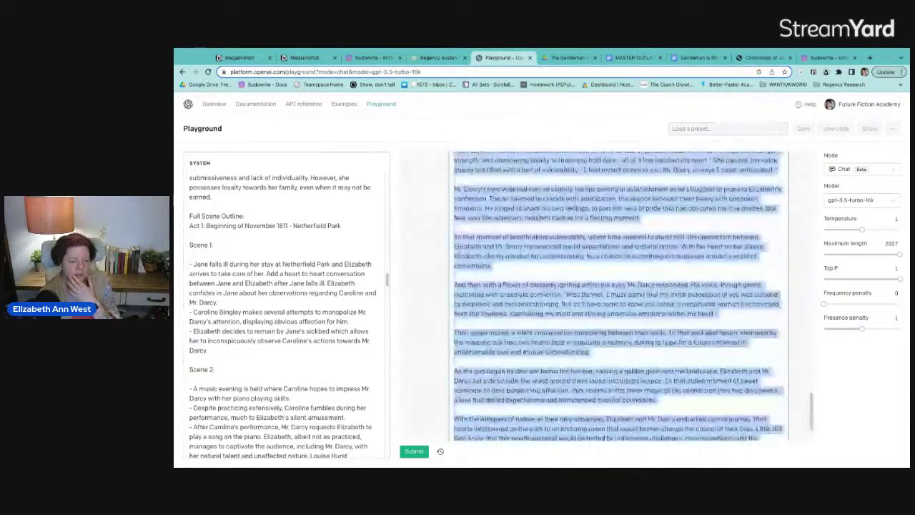
scroll(619, 298, up, 6)
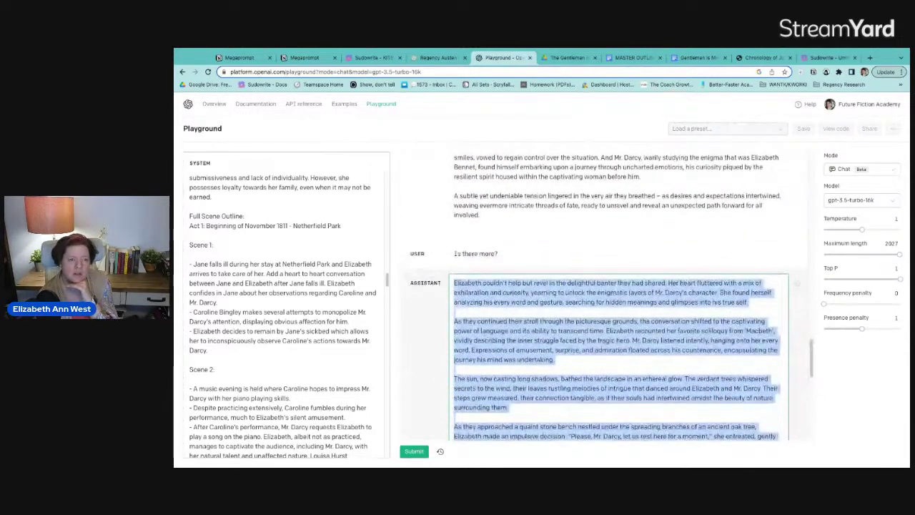
Switch to Notion and open THE BEATS! page from the WRITE A THON June 30 - July 2 page.
click(309, 57)
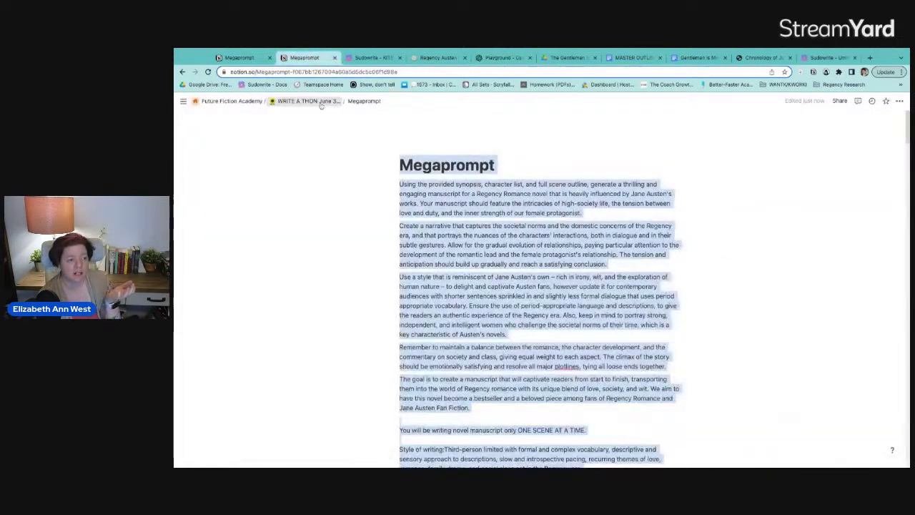
click(307, 101)
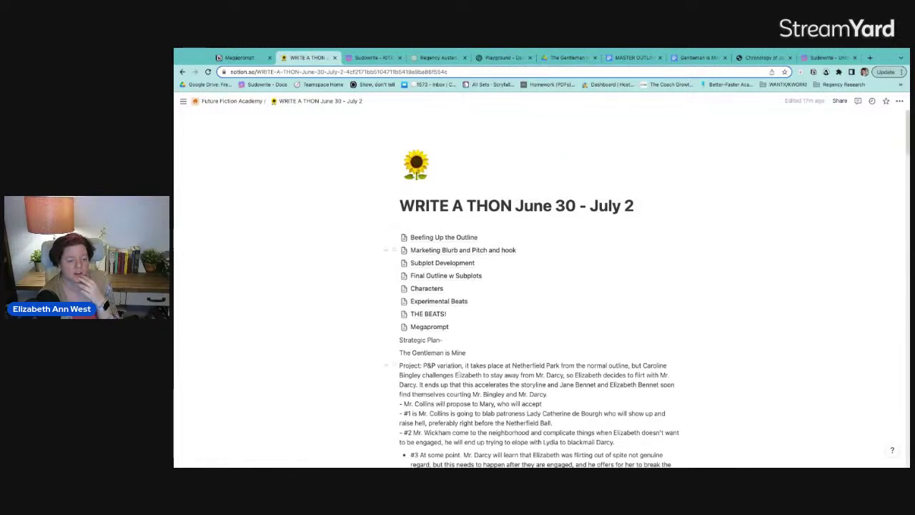
click(428, 314)
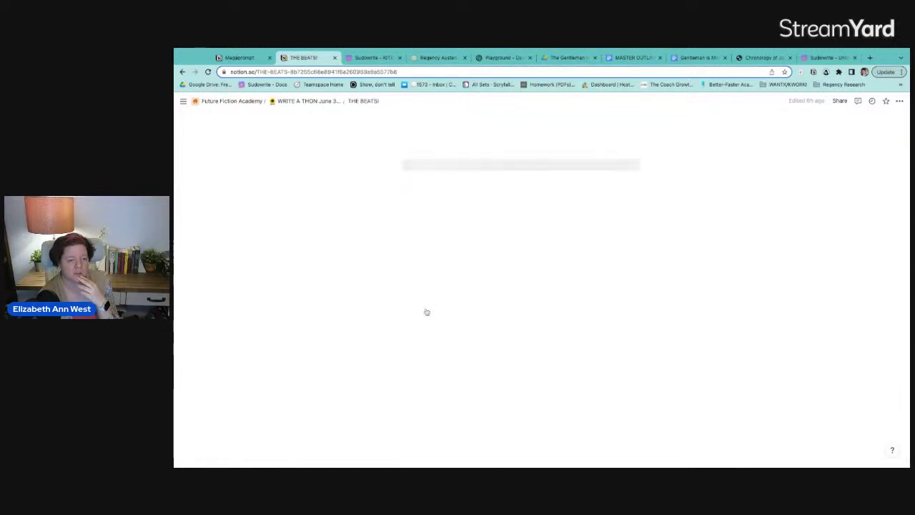
Add a line reading "Chapter 3 experimentation with OpenAI Playground" between the Chapter 2 Beats link and the Story Outline, leaving blank space below.
click(438, 266)
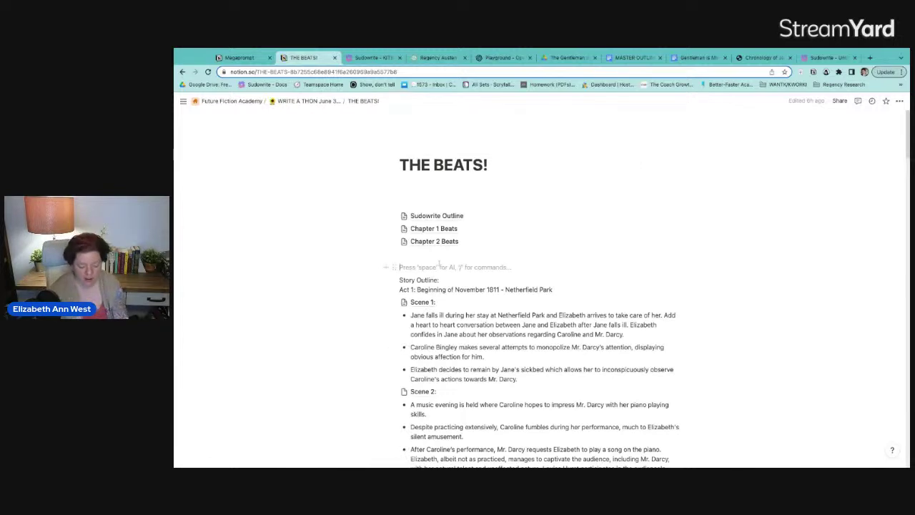
key(Return)
key(Up)
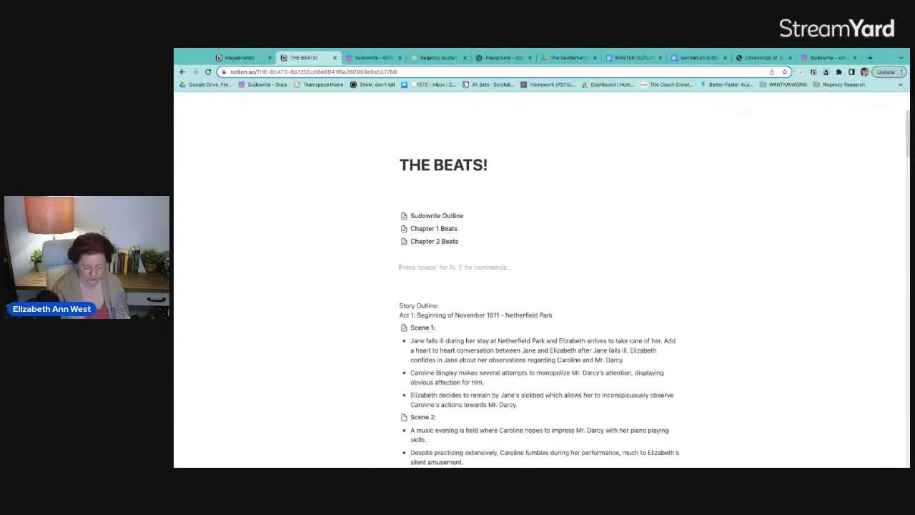
text(Ch)
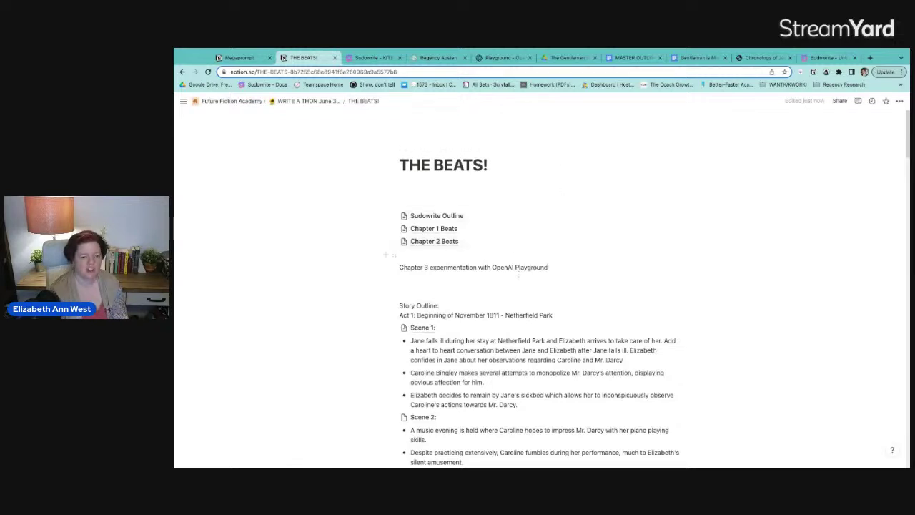
Turn the "Chapter 3 experimentation with OpenAI Playground" line into a page and open it.
triple_click(525, 267)
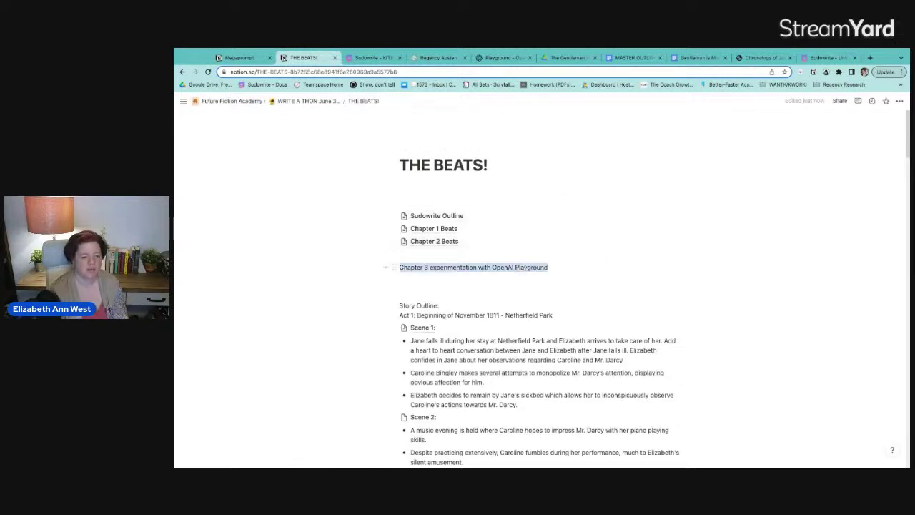
click(393, 267)
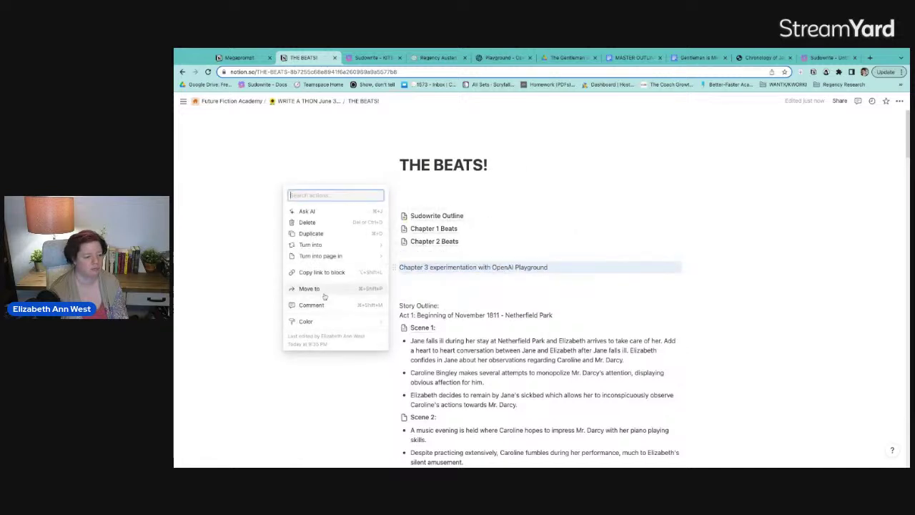
mouse_move(330, 245)
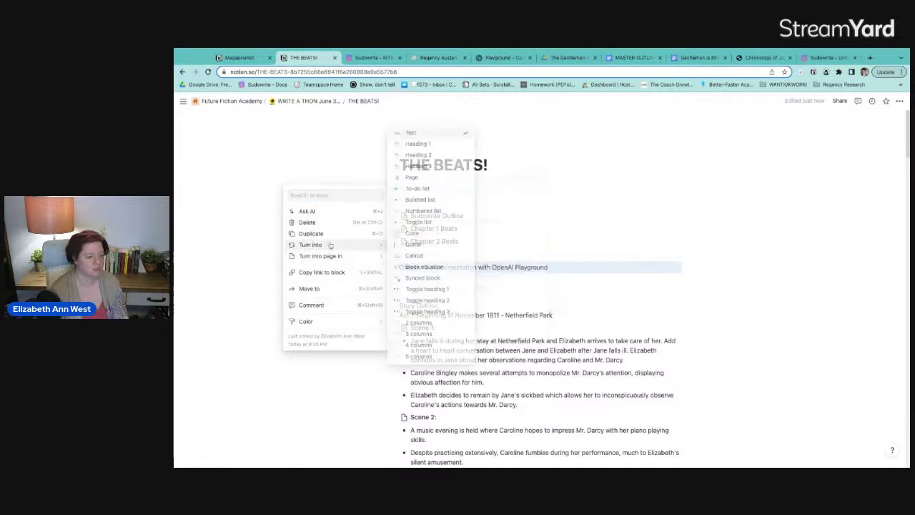
click(412, 178)
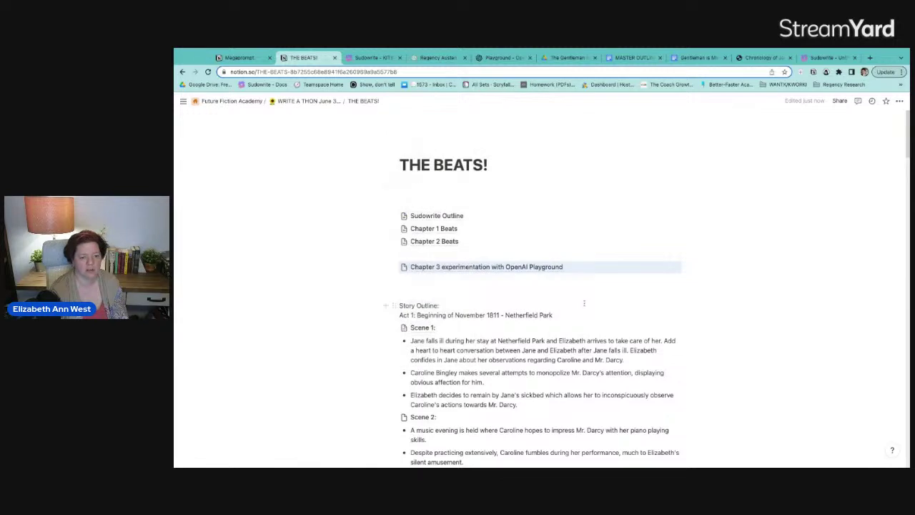
click(676, 268)
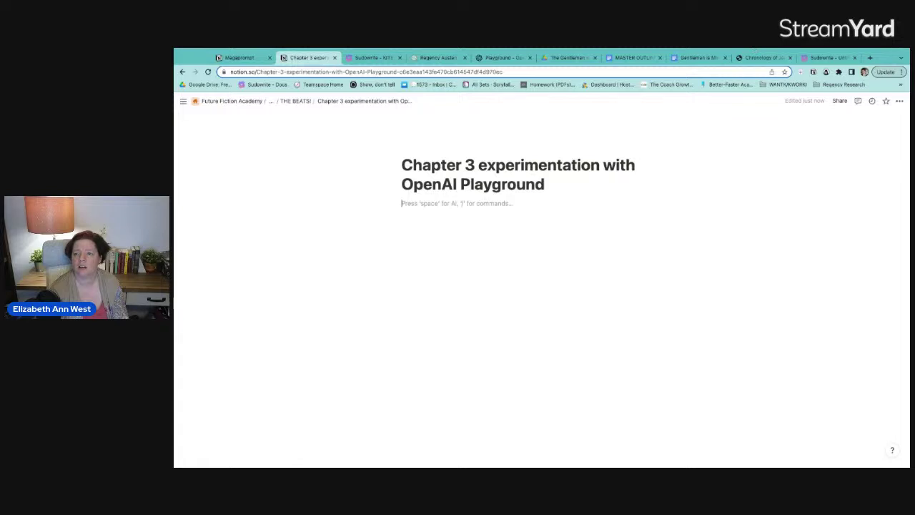
Add the prompt requesting step-by-step instructions for Act 1 Scene 3 and the pasted instruction list to the Chapter 3 experimentation page.
text(We're going to write Act 1 Scene 3, but FIRST you will write a step by step set of instructions to write that scene that I will approve, before you write novel manuscript.)
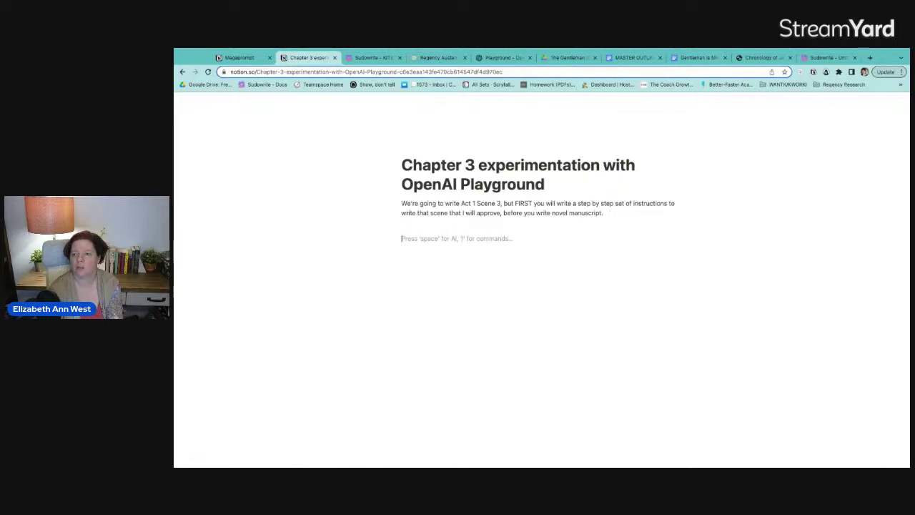
key(ctrl+v)
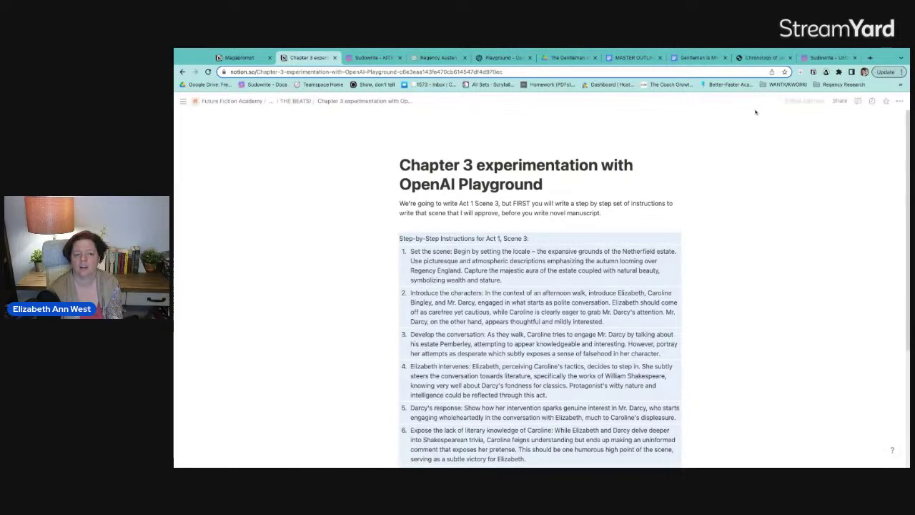
scroll(622, 422, down, 3)
scroll(621, 421, up, 2)
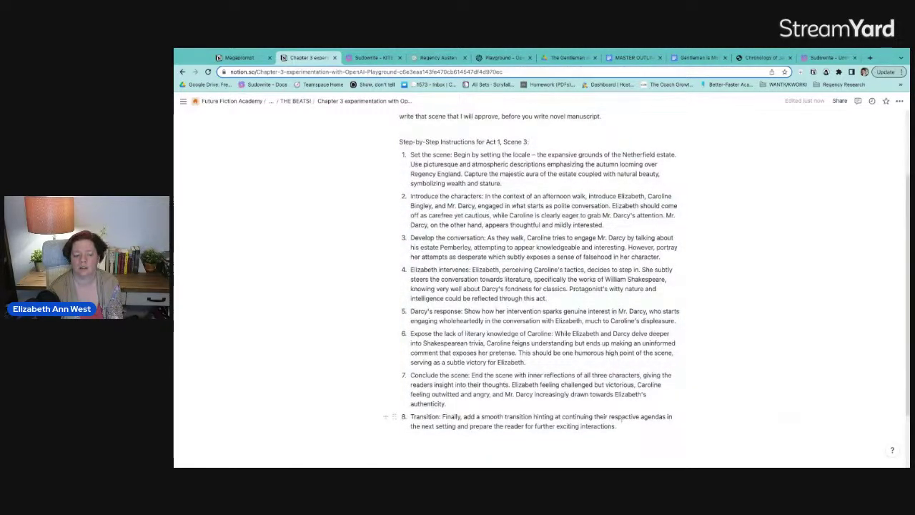
scroll(629, 386, up, 3)
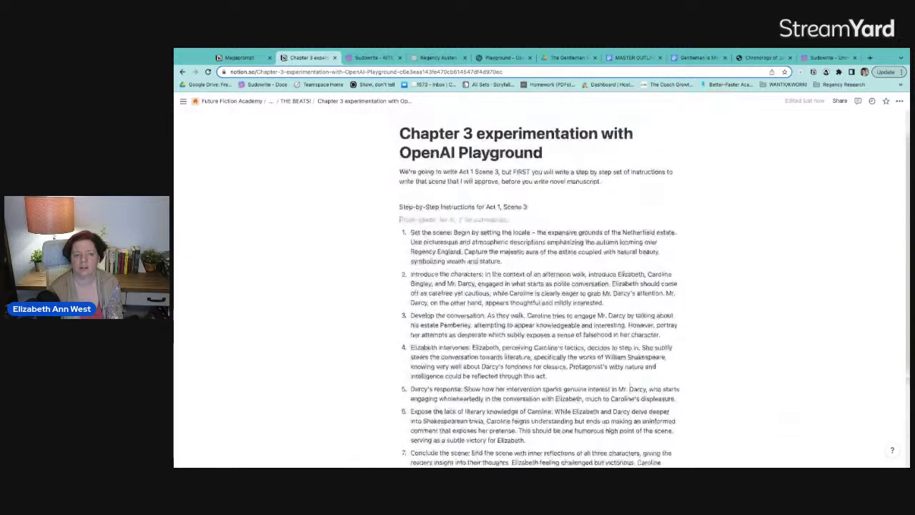
Below the instructions, add "Great! Write that scene you just outlined, Act 1, Scene 3 in novel manuscript form" and paste the generated scene.
scroll(621, 384, down, 5)
click(621, 385)
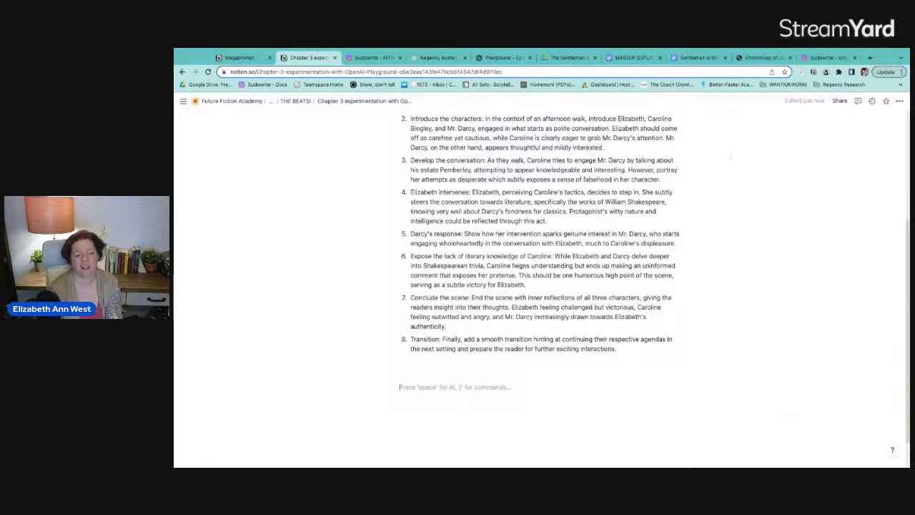
text(Great! Write that scene you just outlined, Act 1, Scene 3 in novel manuscript form)
key(Return)
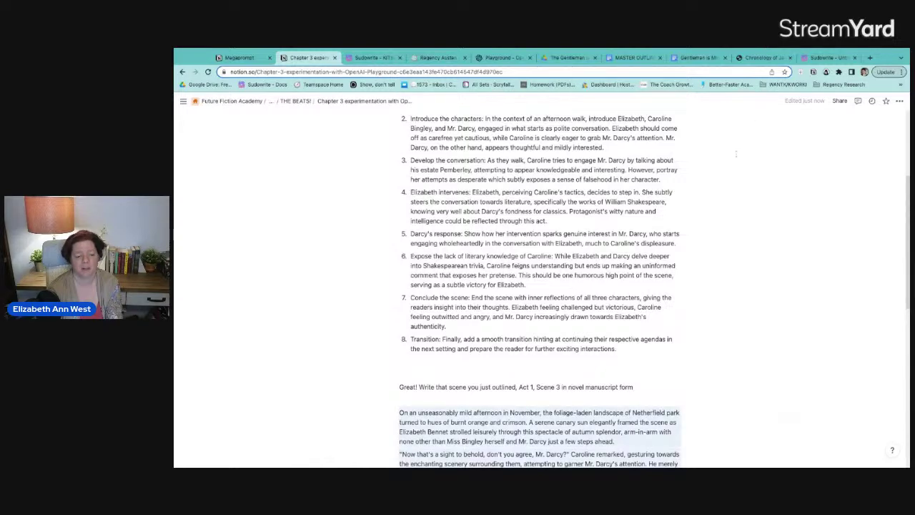
key(Return)
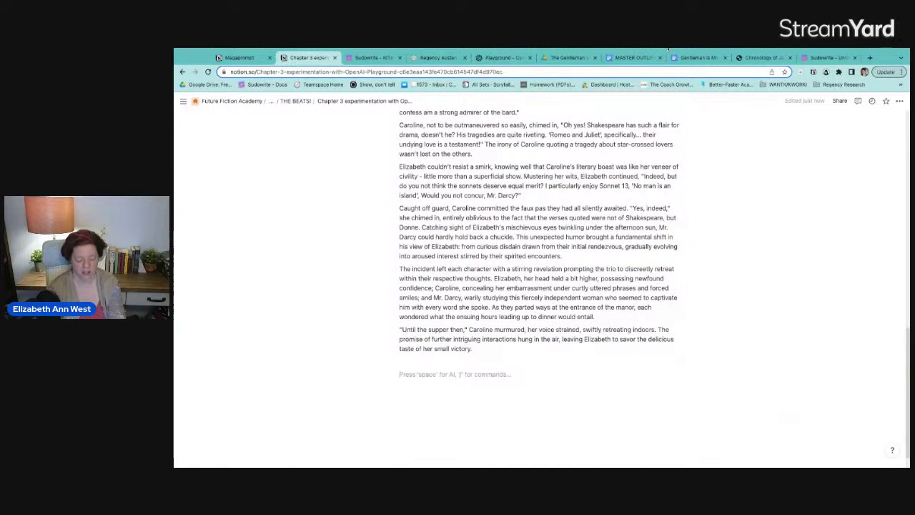
Add the note "GPT 4 now changed to 16k" on its own line below the pasted scene.
text(GPT 4)
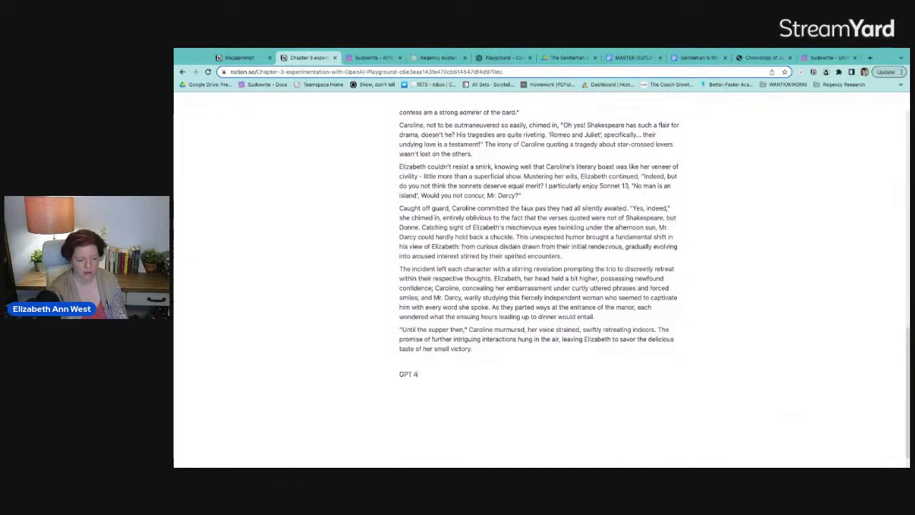
text( now changed to 16k)
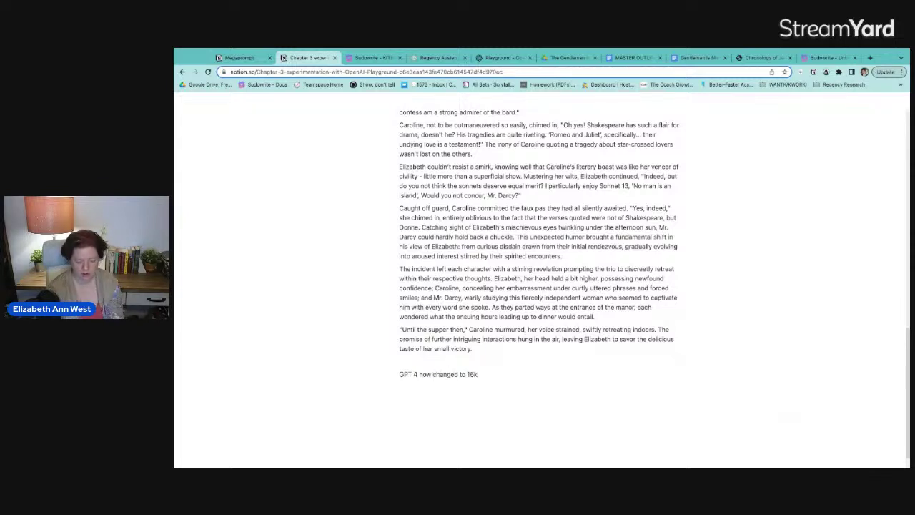
key(Return)
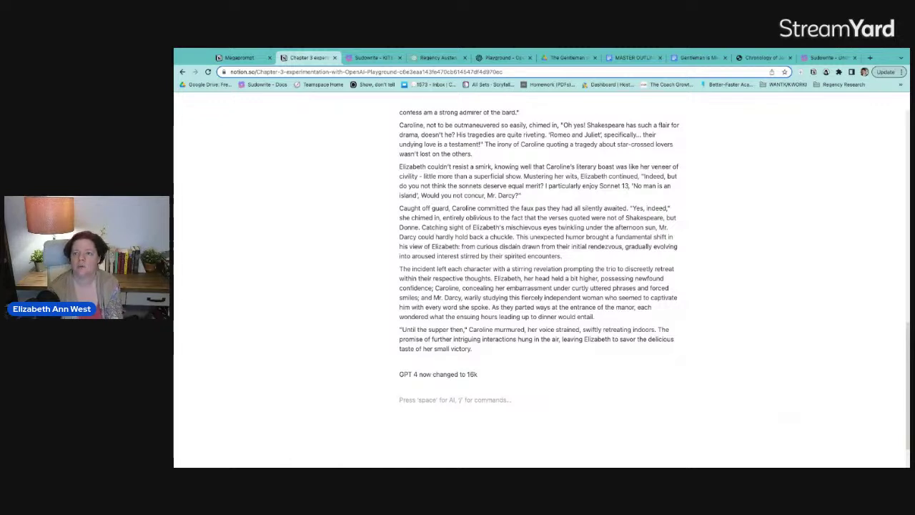
Add the prompt "Great! Make that scene even longer" below the model note and paste the extended scene beneath it.
text(Great! Make that scene even longer)
key(Return)
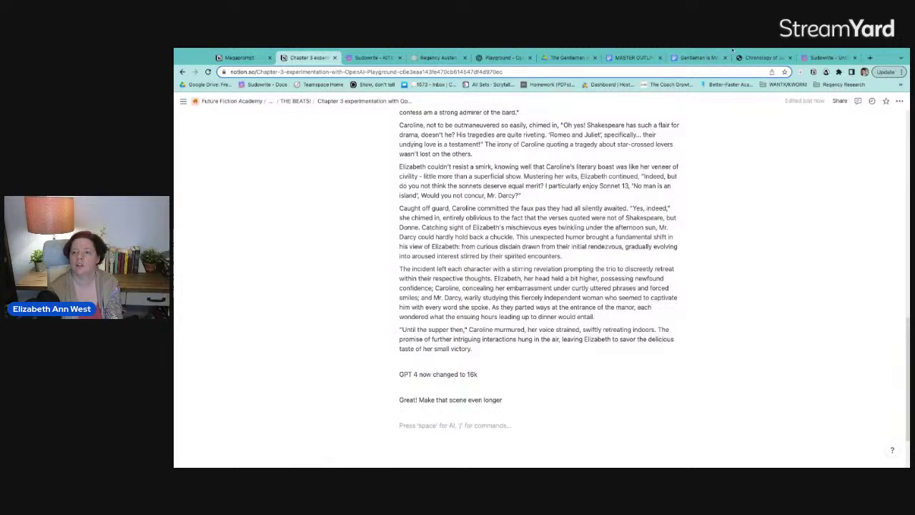
key(ctrl+v)
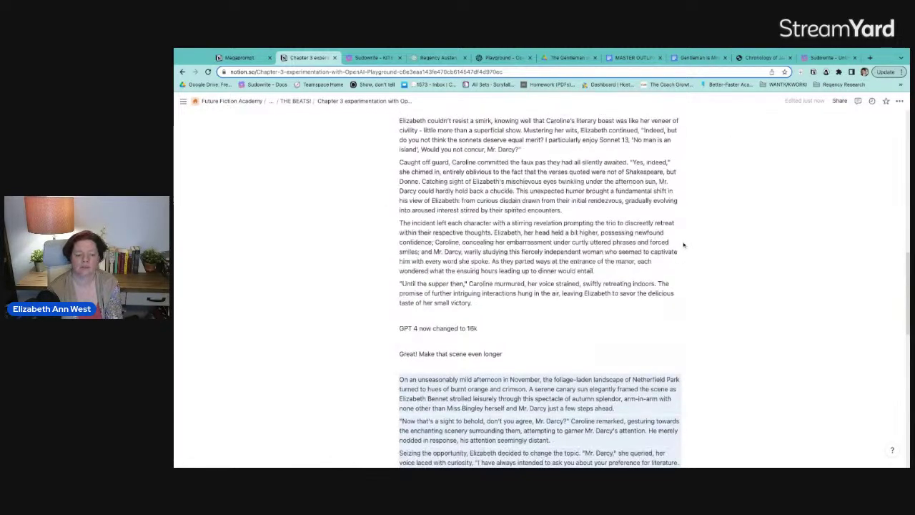
key(Return)
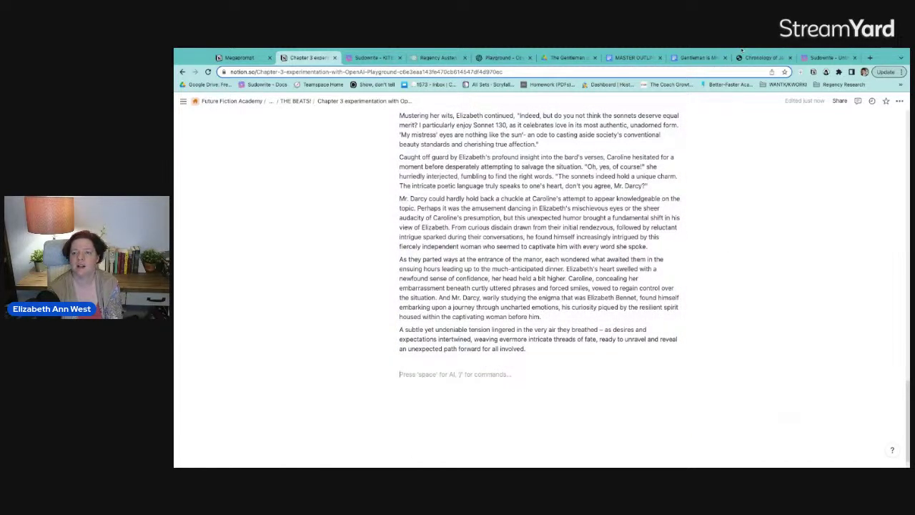
Add the prompt "Is there more?" below the extended scene and paste the scene's continuation beneath it.
text(Is there more?)
key(Return)
key(Return)
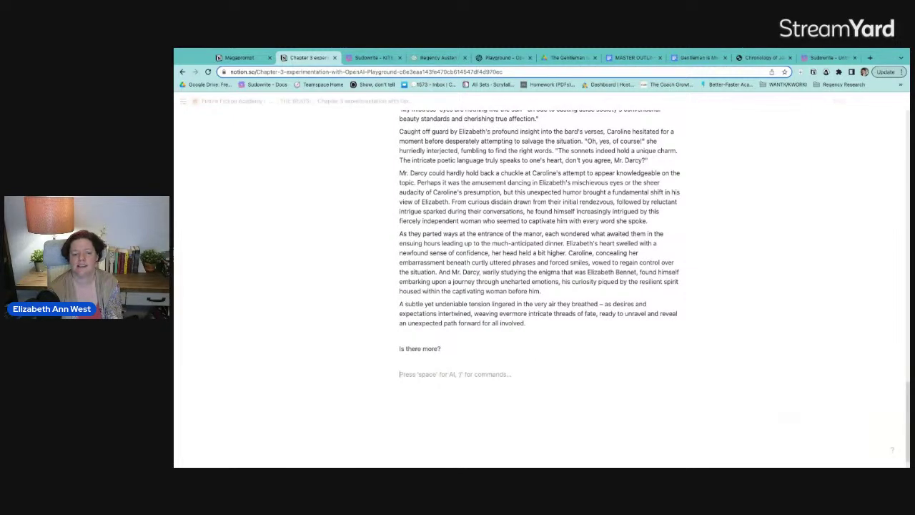
key(space)
key(Return)
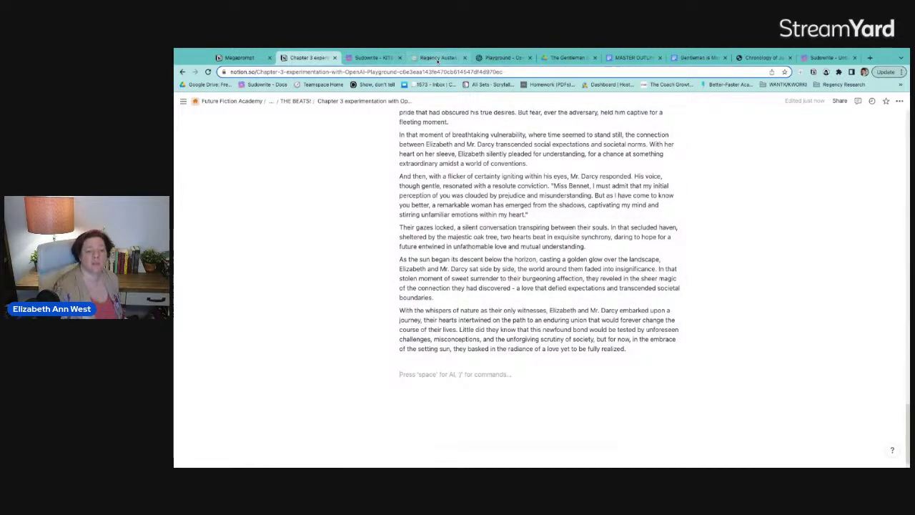
Switch to the OpenAI Playground and delete the synopsis under STORY INFORMATION in the system prompt, keeping that heading above the Character List.
click(503, 58)
scroll(535, 429, up, 10)
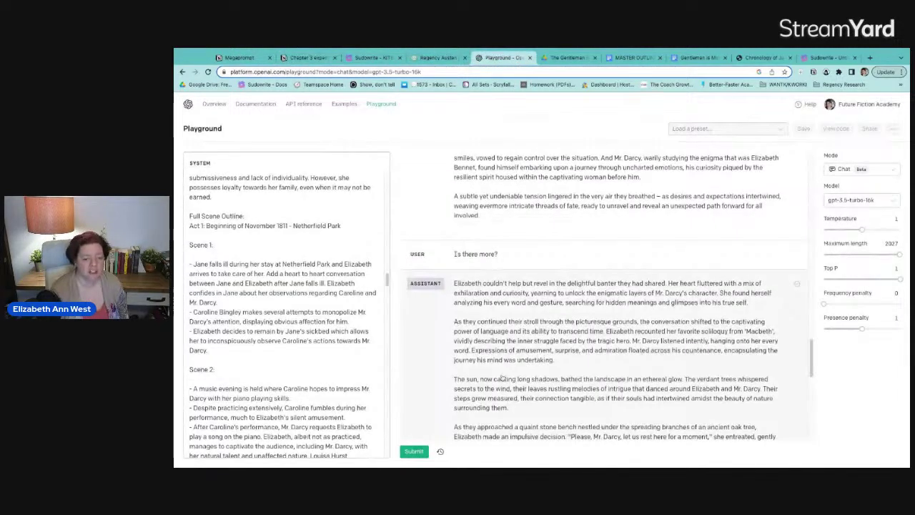
scroll(268, 369, up, 20)
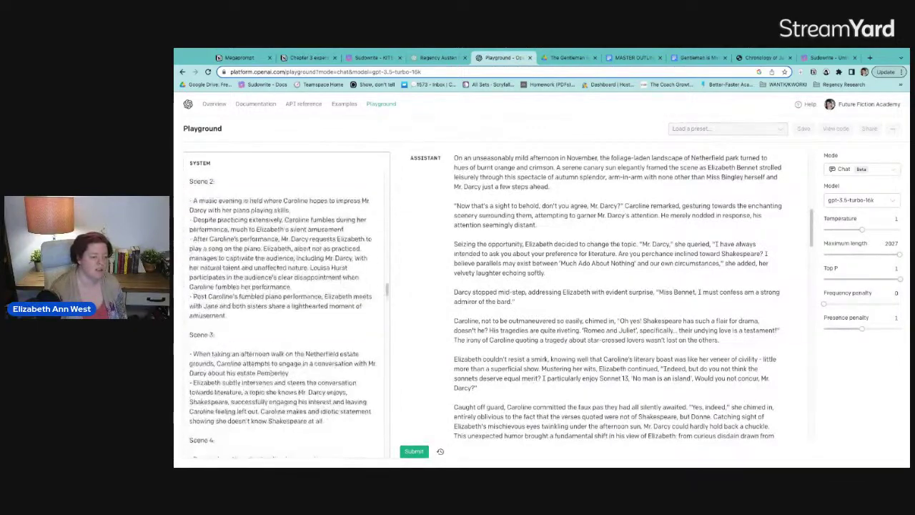
scroll(270, 378, down, 6)
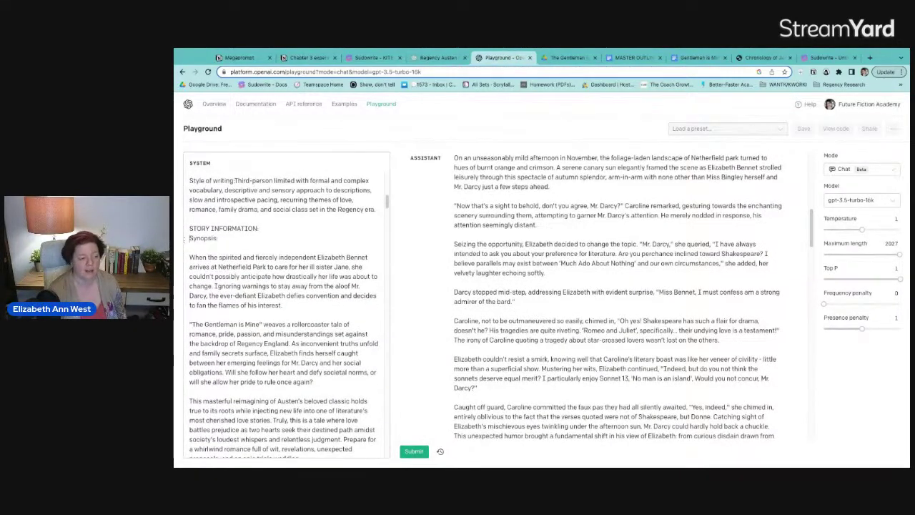
drag(189, 238, 246, 394)
key(BackSpace)
text(STORY INFORMATION:)
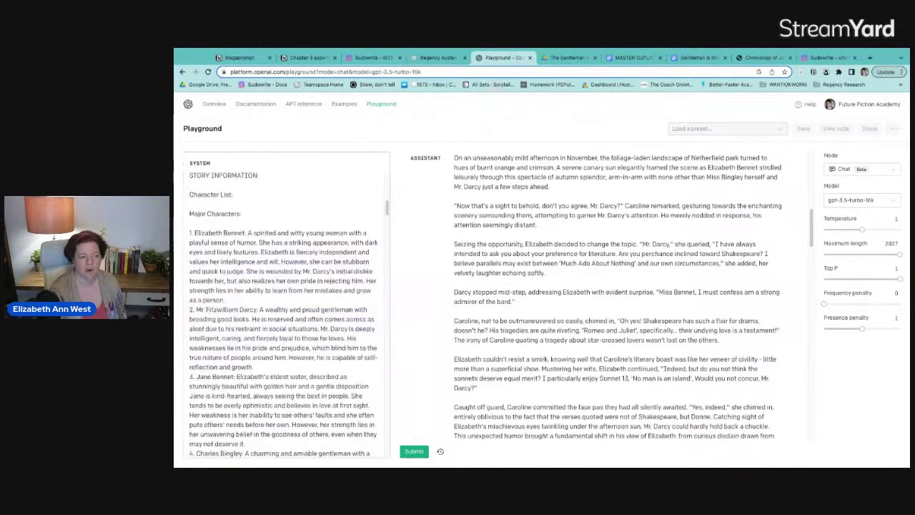
Edit the system prompt's opening line to read "Using the provided character list and full scene outline", dropping the synopsis reference and the extra comma.
scroll(286, 307, up, 3)
scroll(304, 375, up, 3)
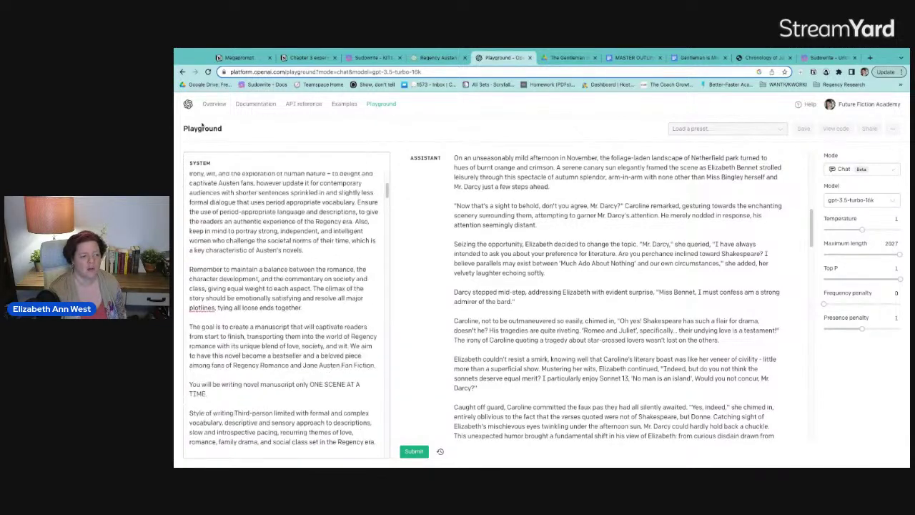
scroll(344, 377, up, 4)
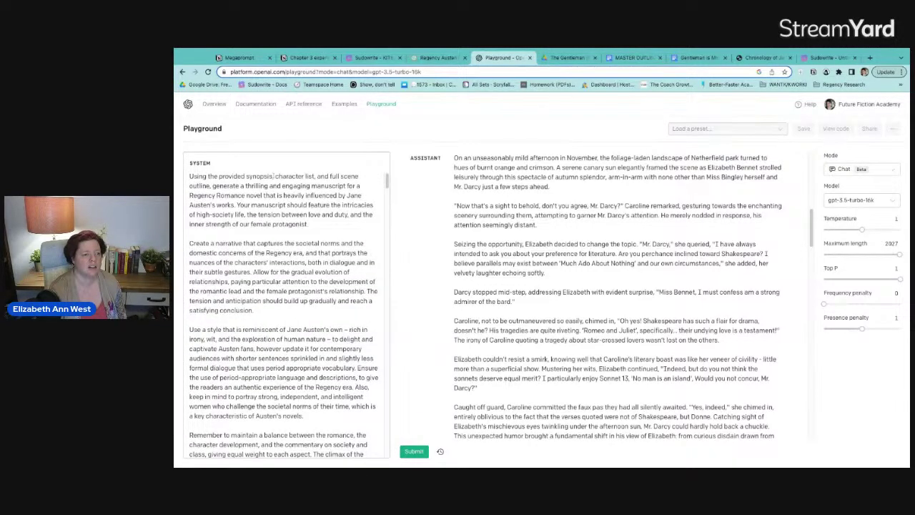
drag(261, 175, 243, 175)
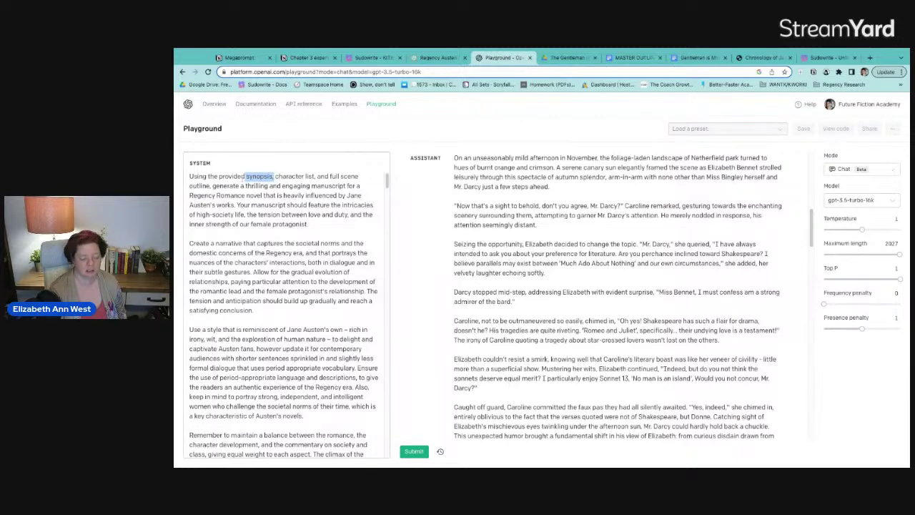
key(BackSpace)
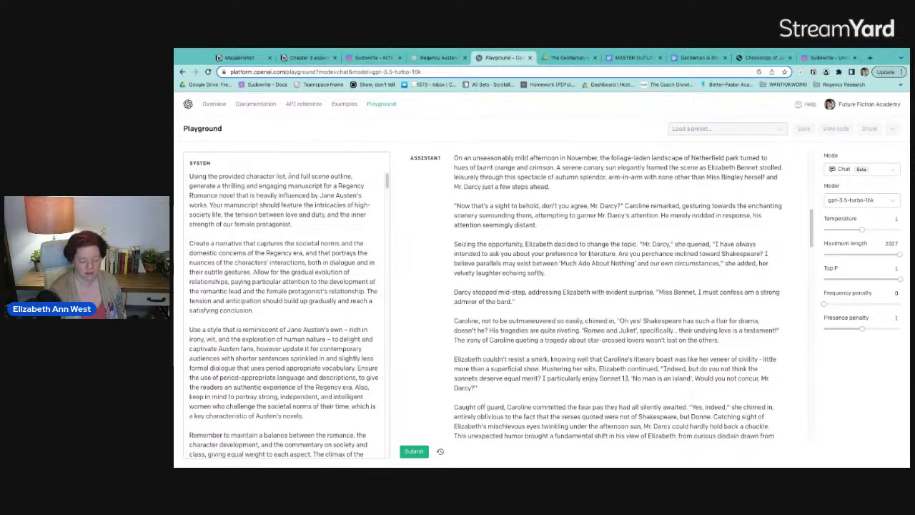
key(BackSpace)
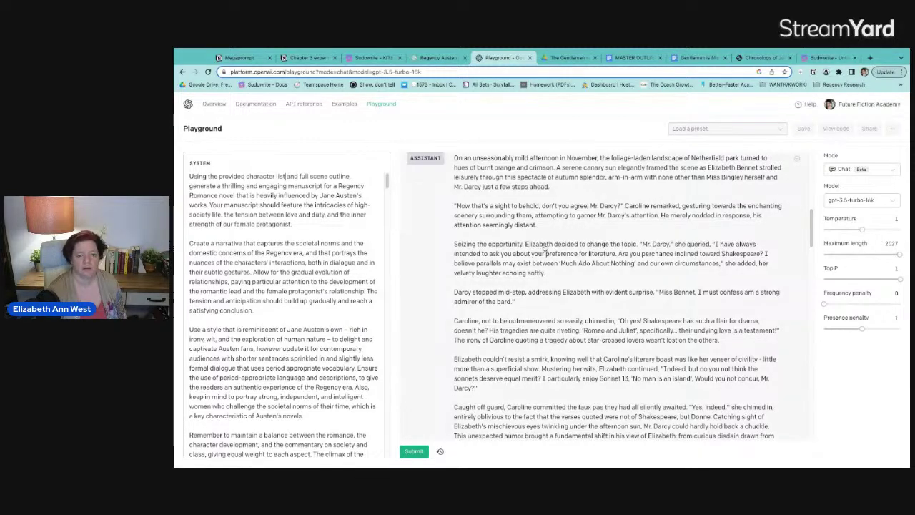
Delete the "Is there more?" message and the assistant's reply to it from the end of the conversation.
scroll(545, 247, up, 10)
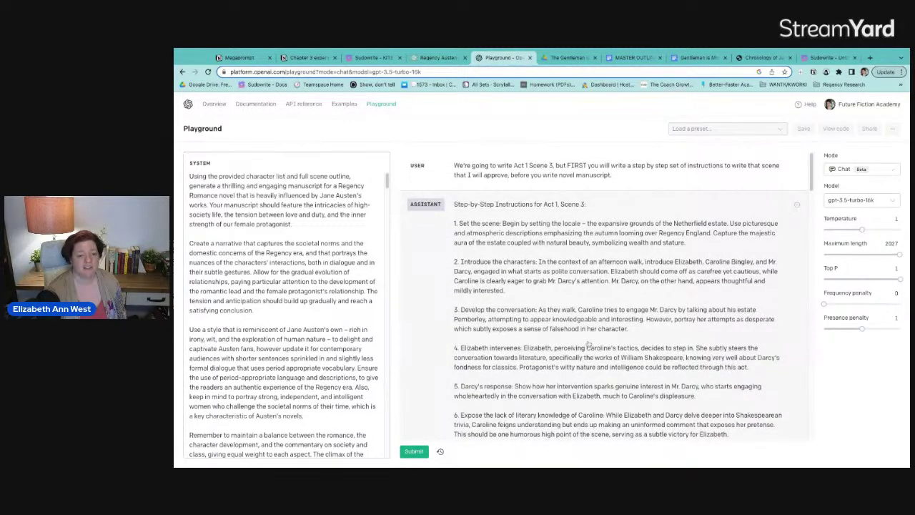
scroll(587, 343, down, 10)
scroll(768, 309, up, 3)
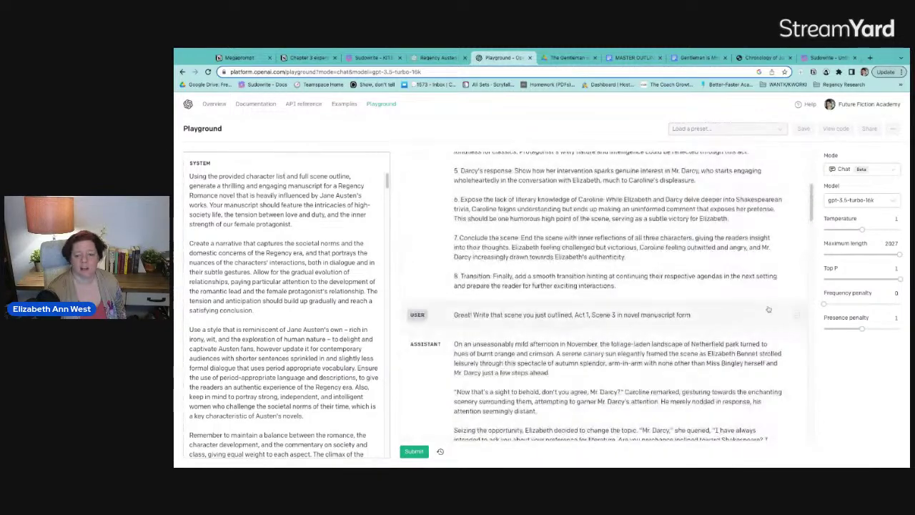
scroll(794, 316, down, 10)
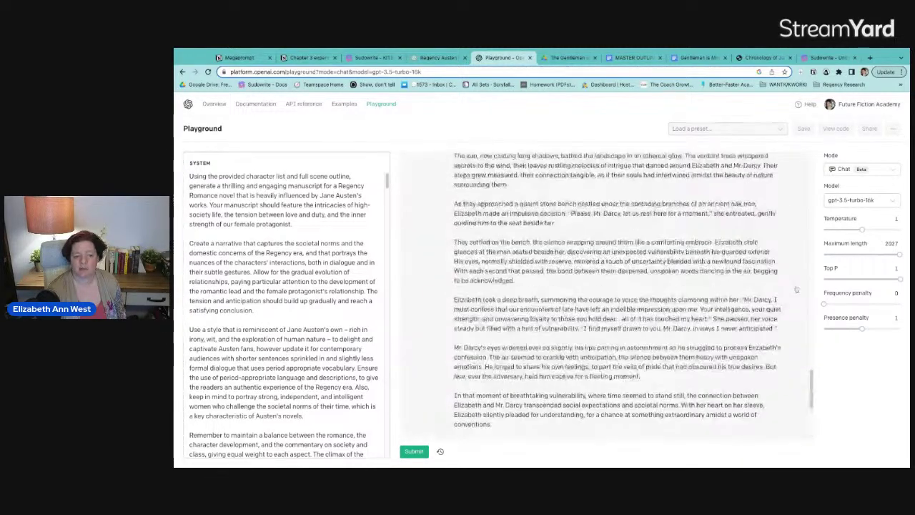
scroll(799, 280, down, 3)
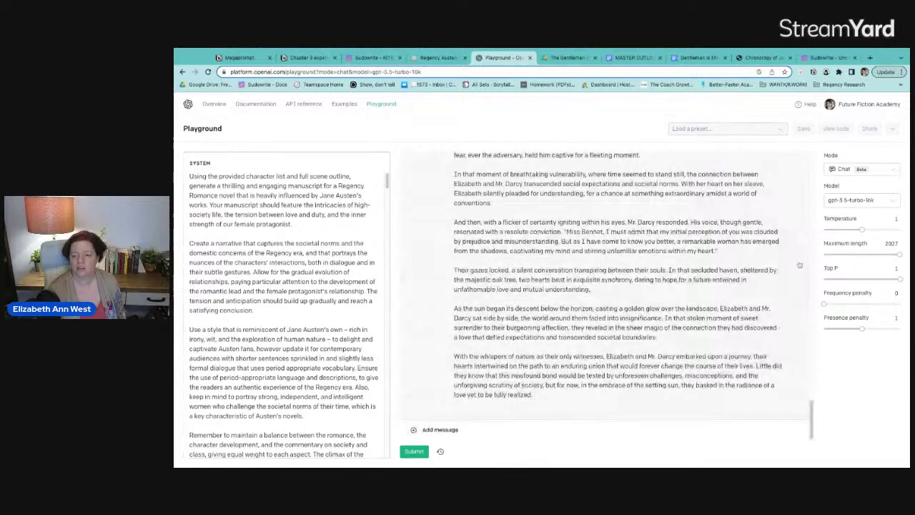
scroll(800, 271, down, 10)
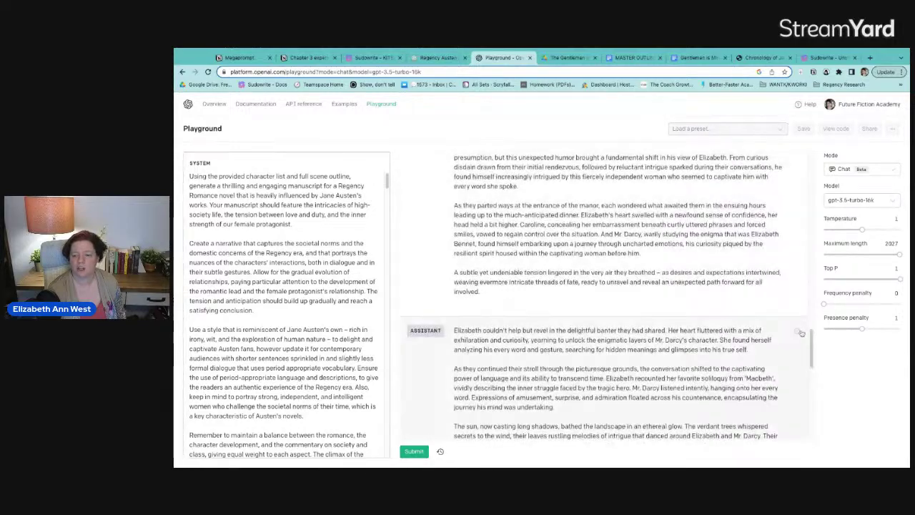
scroll(797, 333, up, 10)
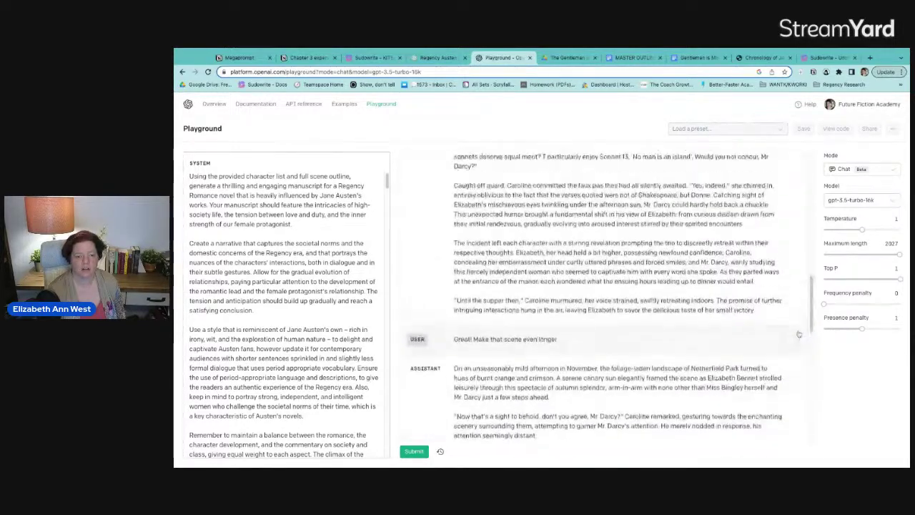
scroll(796, 332, down, 10)
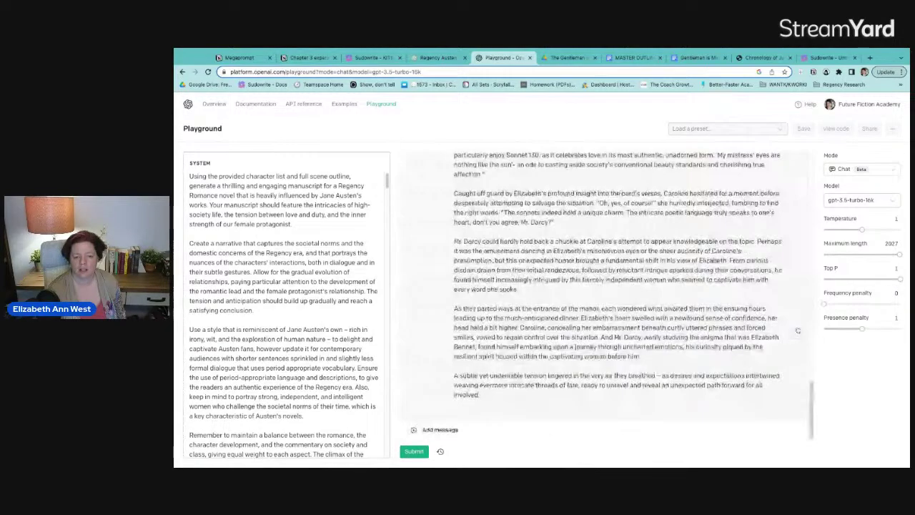
Delete the scene-lengthening and scene-writing prompts and their assistant replies, keeping the conversation only up to the step-by-step instructions.
scroll(797, 332, up, 10)
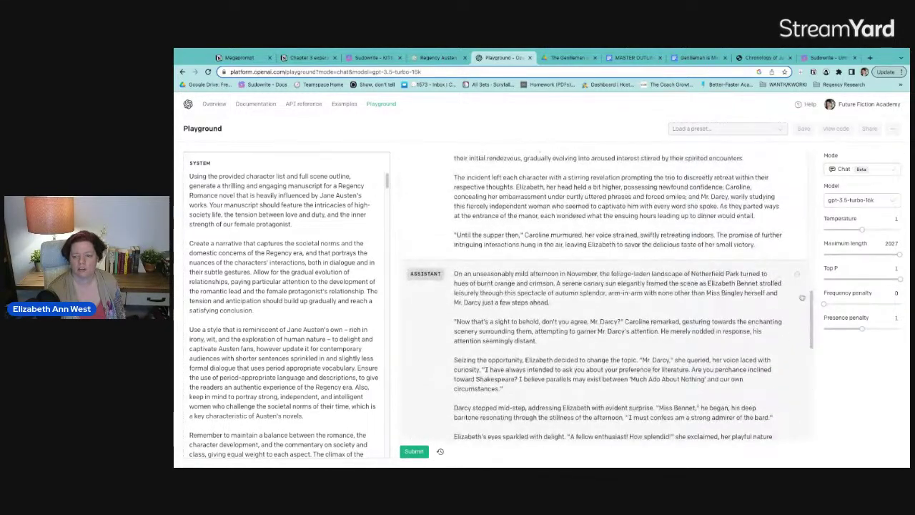
scroll(798, 277, down, 10)
scroll(798, 346, up, 10)
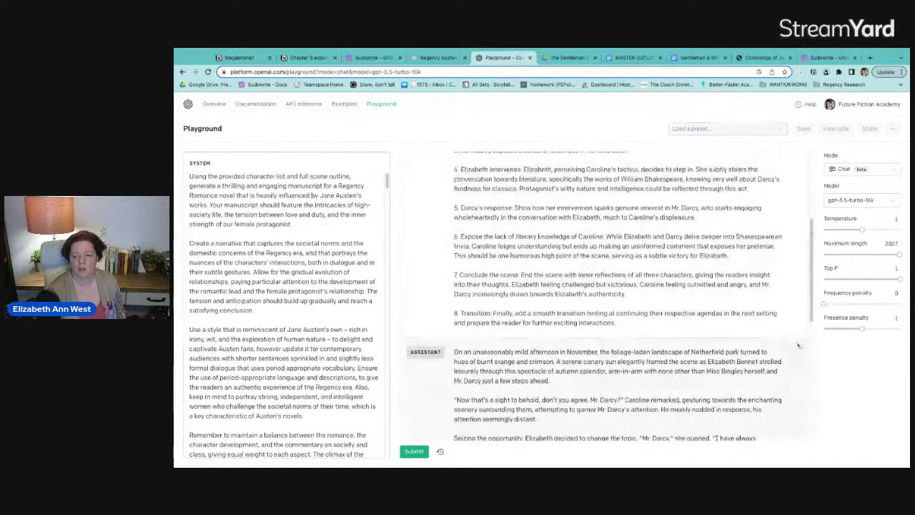
scroll(795, 354, up, 5)
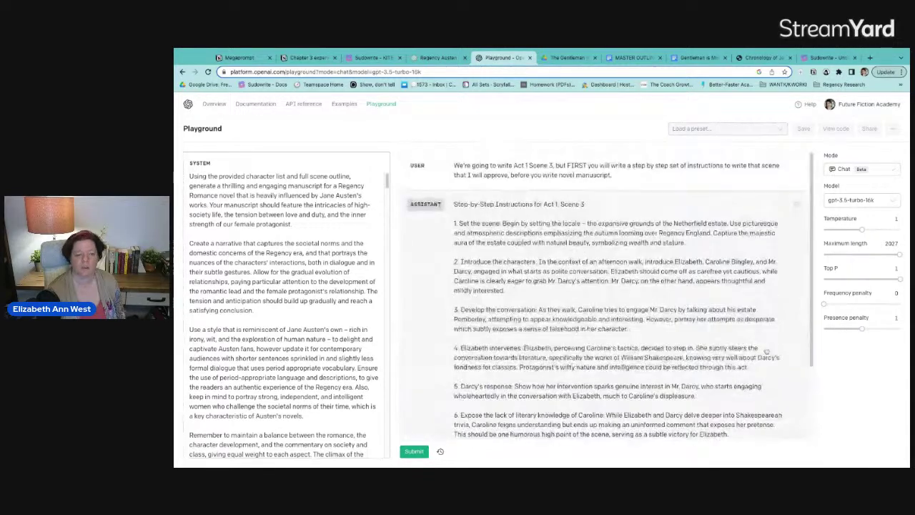
scroll(721, 334, down, 3)
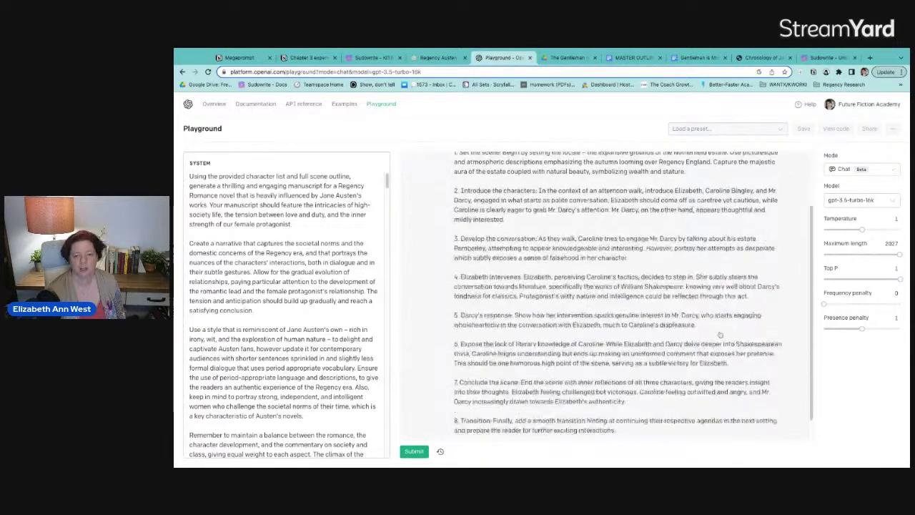
Switch the Playground's chat model to gpt-4 and select the entire system prompt.
click(854, 200)
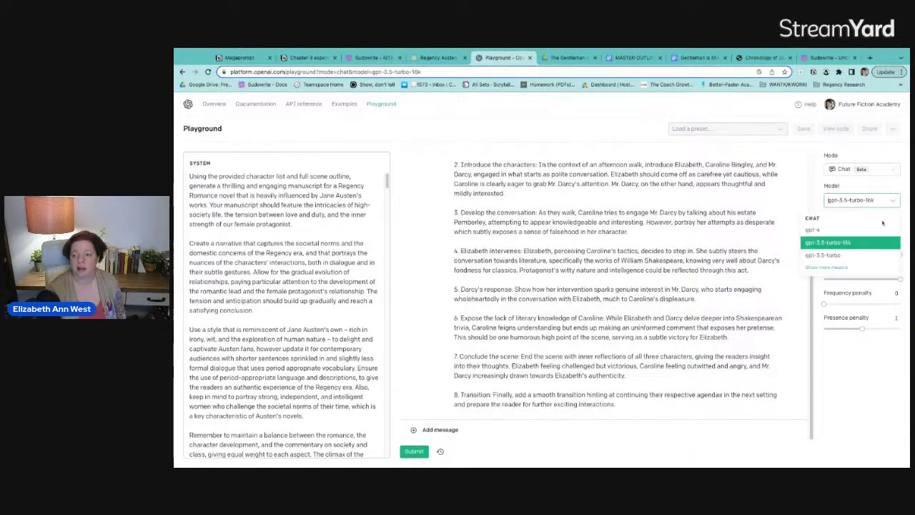
click(850, 230)
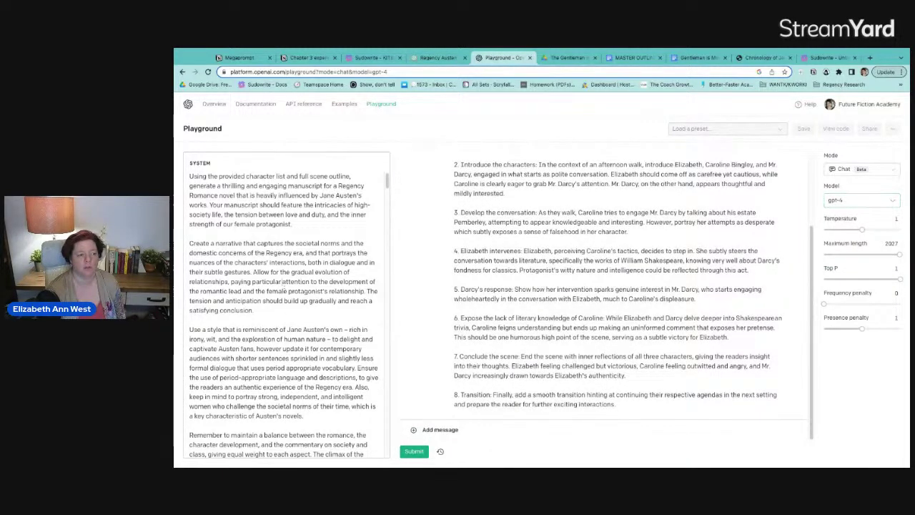
key(ctrl+a)
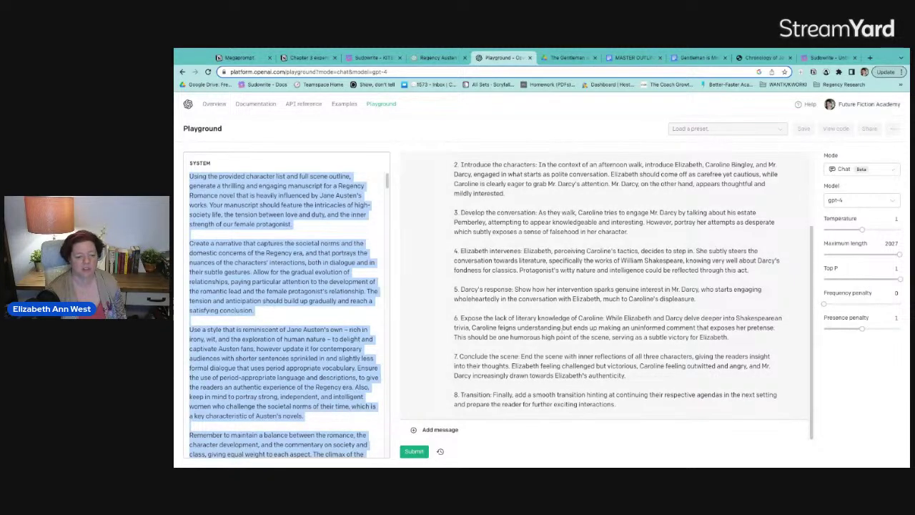
Add a user message reading "Great! Write Act 1 Scene 3 in novel manuscript format" after the step-by-step instructions and submit it.
click(500, 413)
click(463, 429)
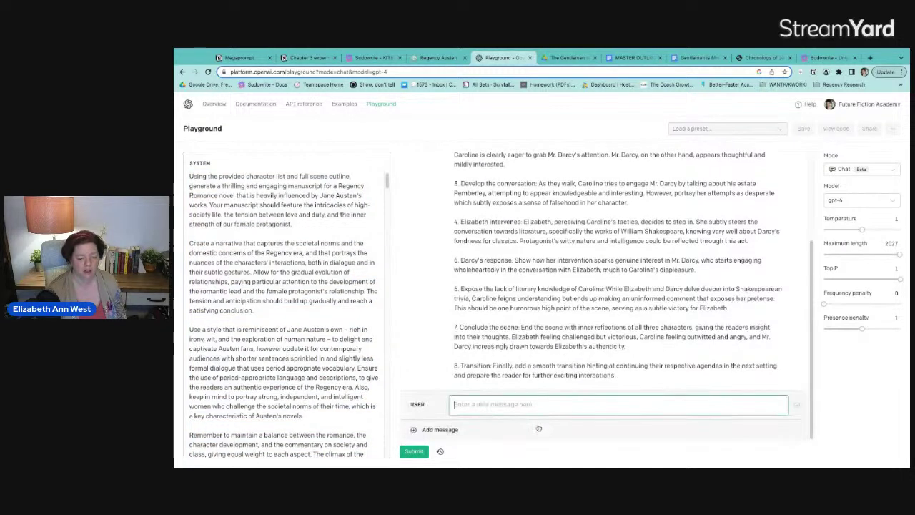
text(Gre)
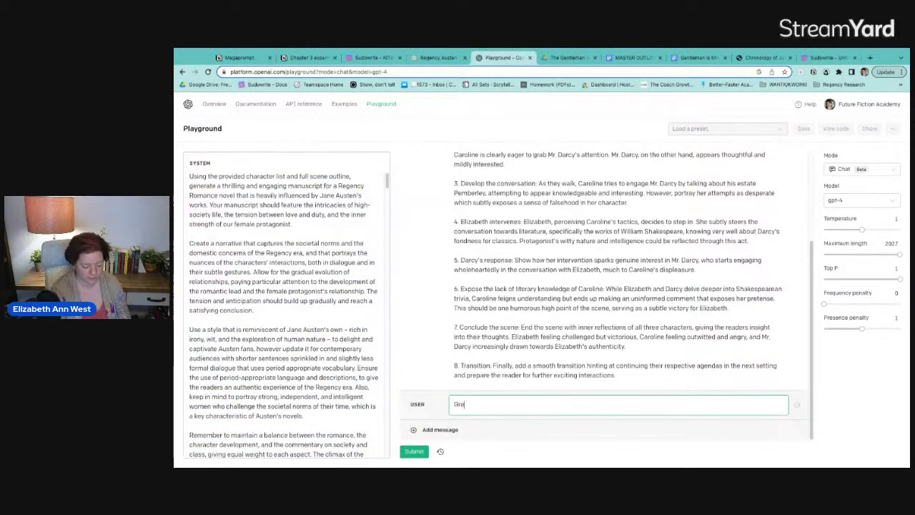
text(at! Write t)
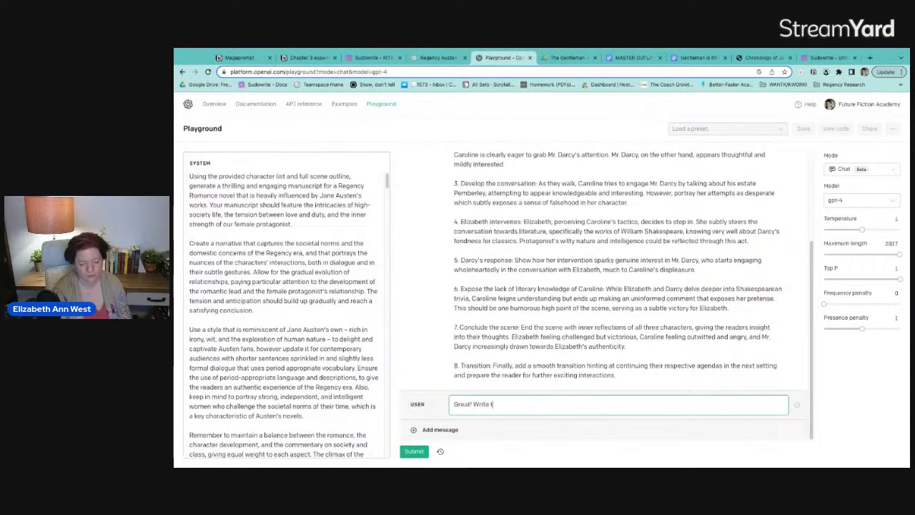
text(hat)
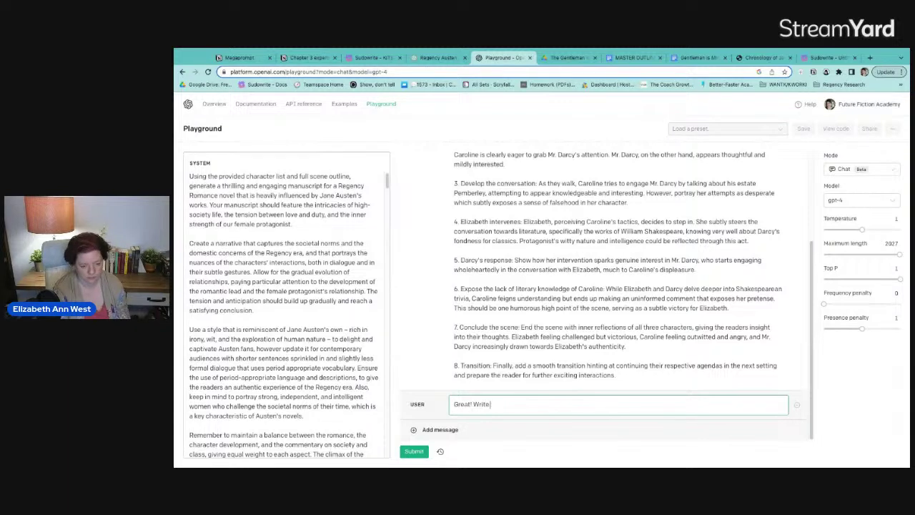
text(Act 1 Scene)
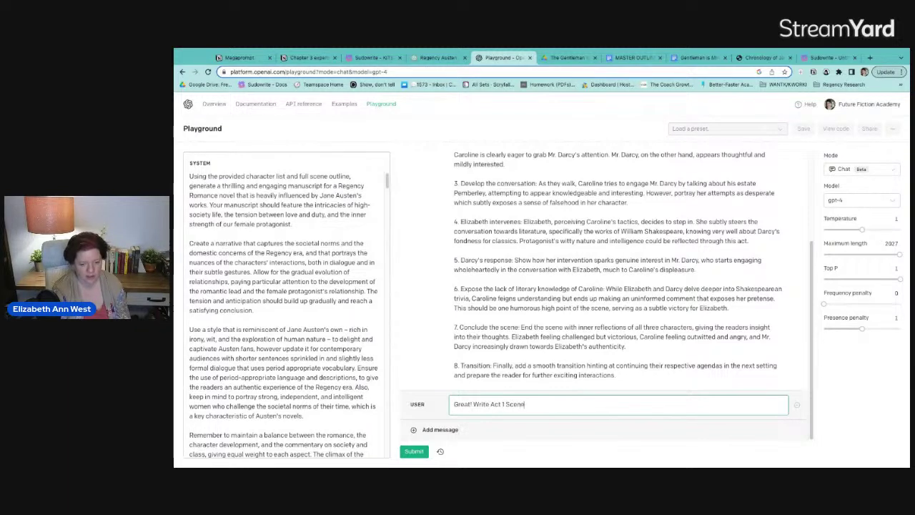
text( 3 in novel manuscript format)
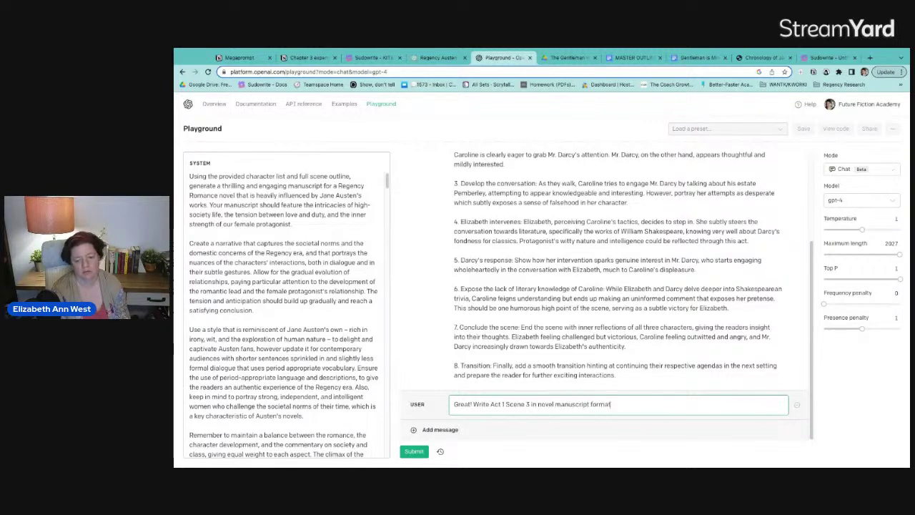
key(ctrl+Return)
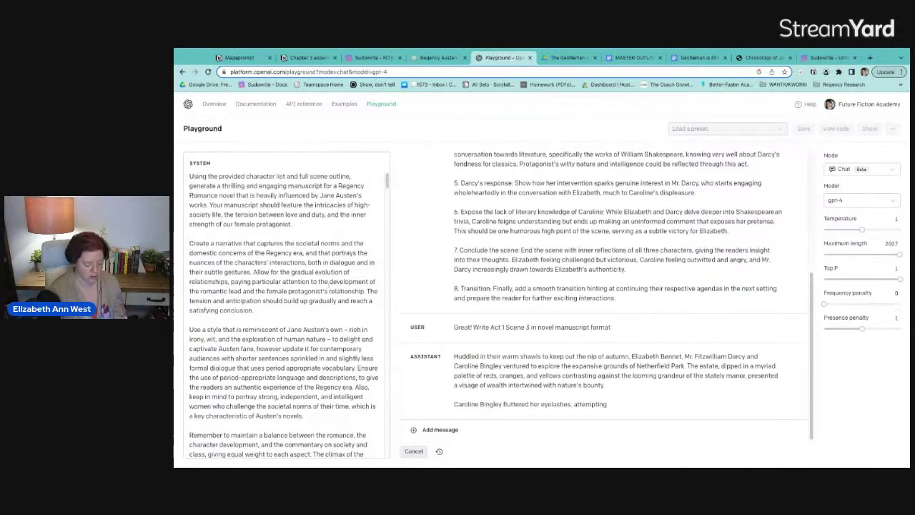
Check the Megaprompt page in Notion, go up to its parent Future Fiction Academy WriteAThon page, and return to the Playground.
key(ctrl+a)
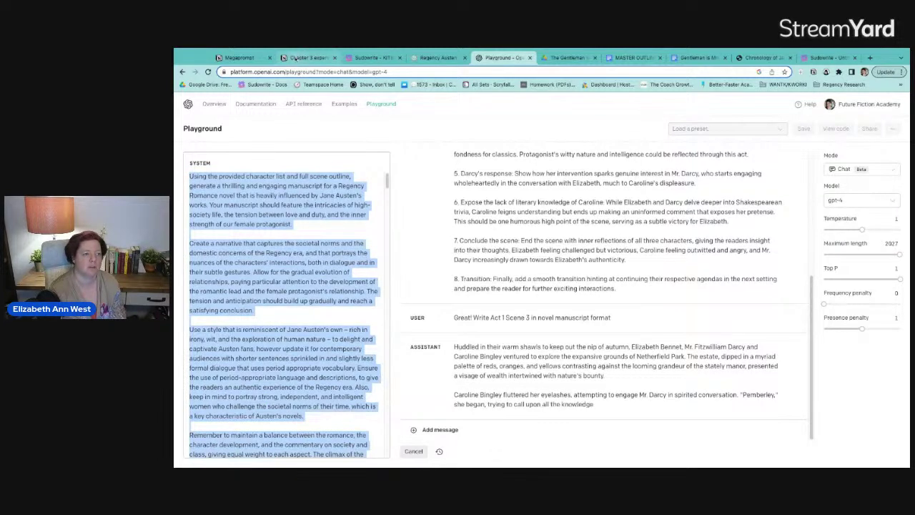
click(236, 57)
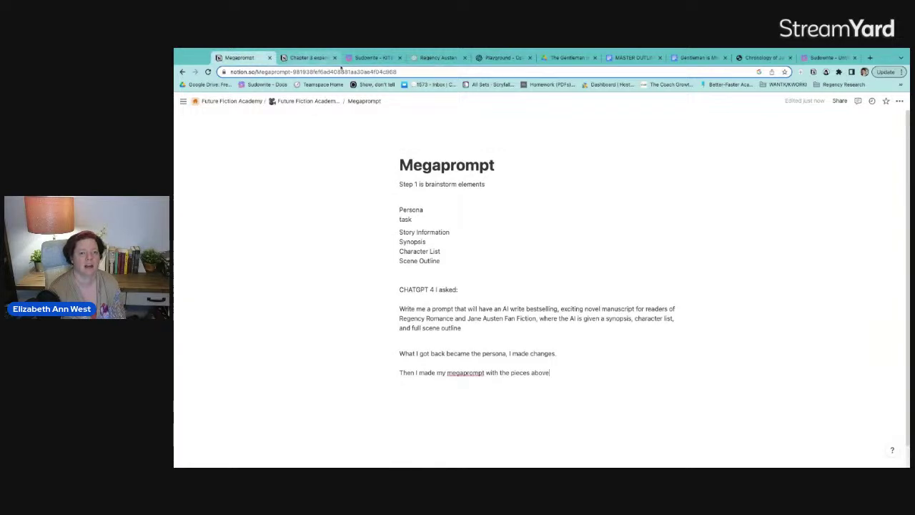
click(307, 57)
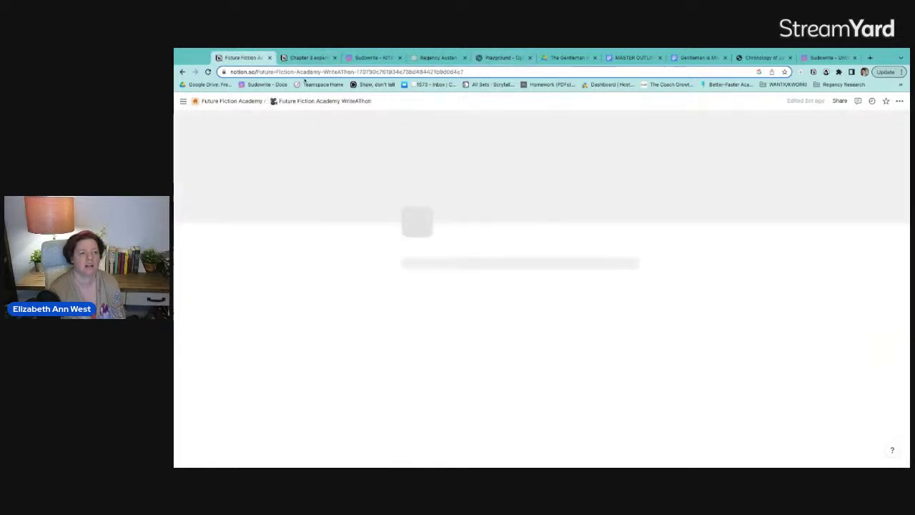
click(516, 59)
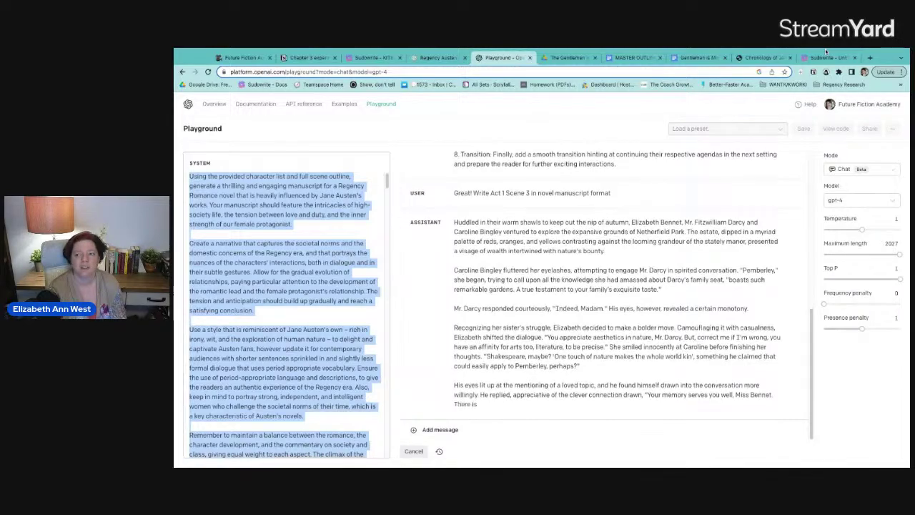
Switch to the first Sudowrite project's Story Engine and create a chapter section for Chapter 3.
click(372, 57)
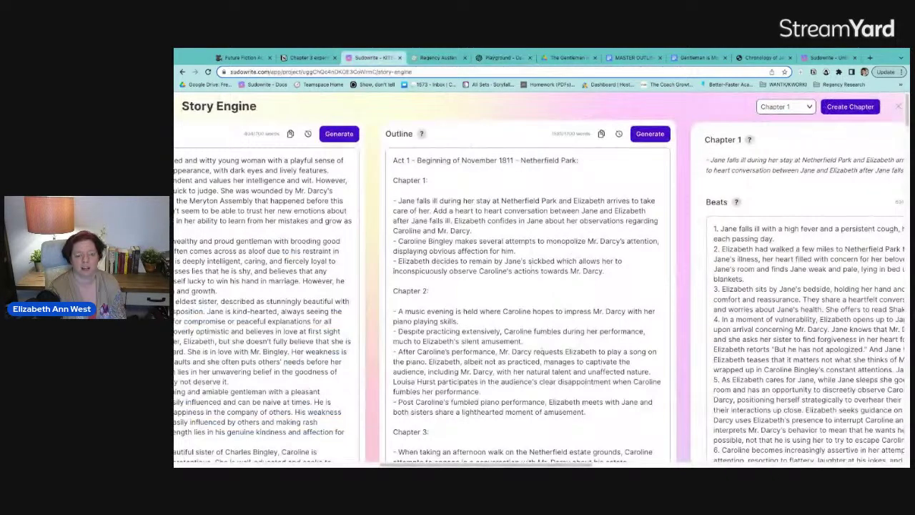
scroll(704, 139, right, 8)
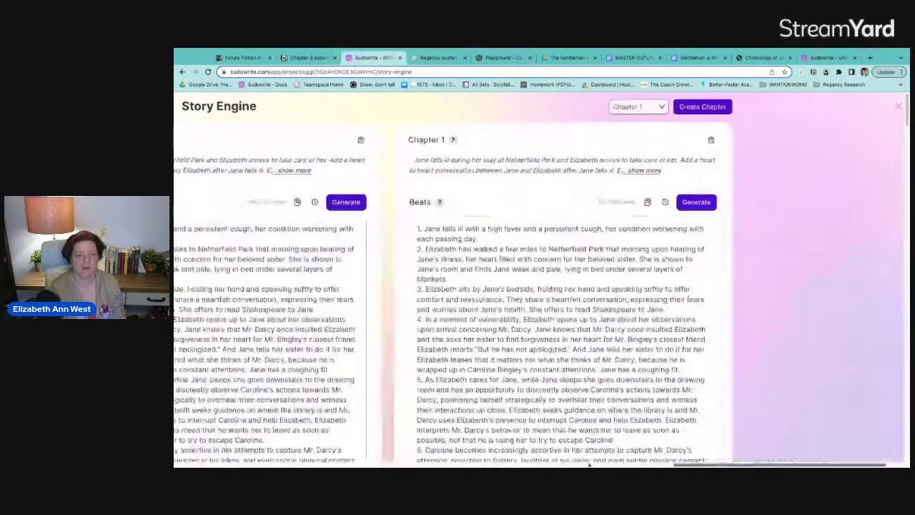
click(638, 106)
click(632, 159)
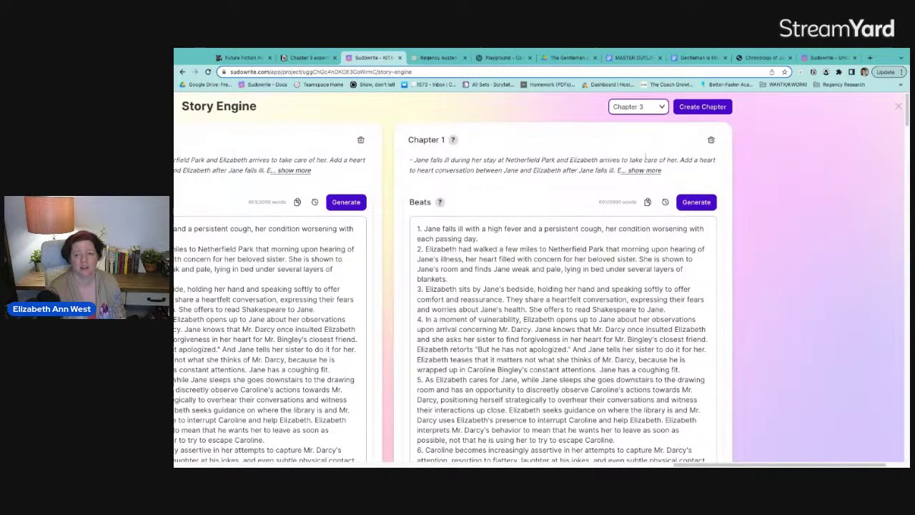
click(721, 108)
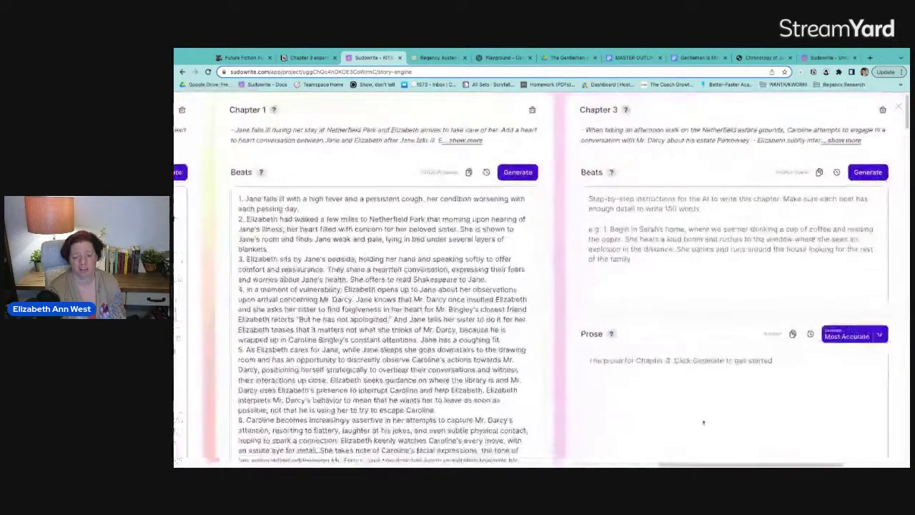
Review this Story Engine outline, and examine the outline and chapter beats in the Story Engine of the project The Gentleman is Mine B.
scroll(572, 464, left, 7)
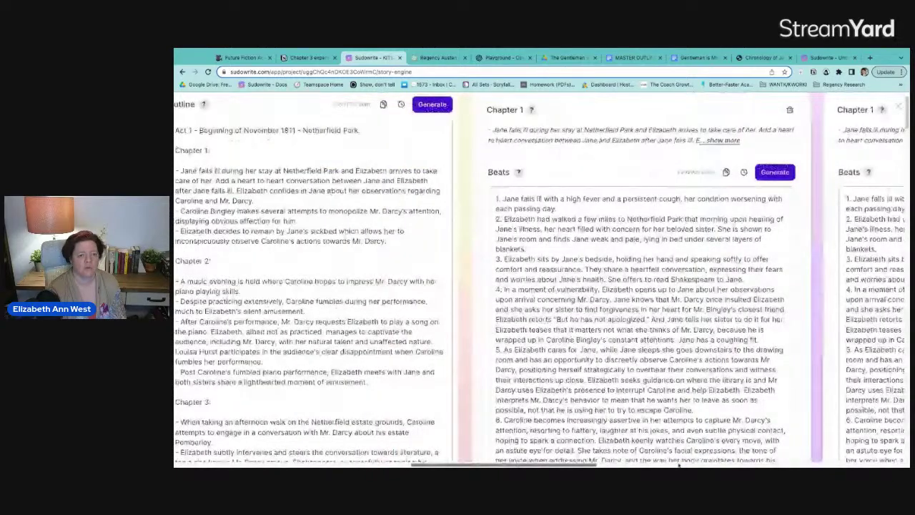
scroll(678, 463, left, 6)
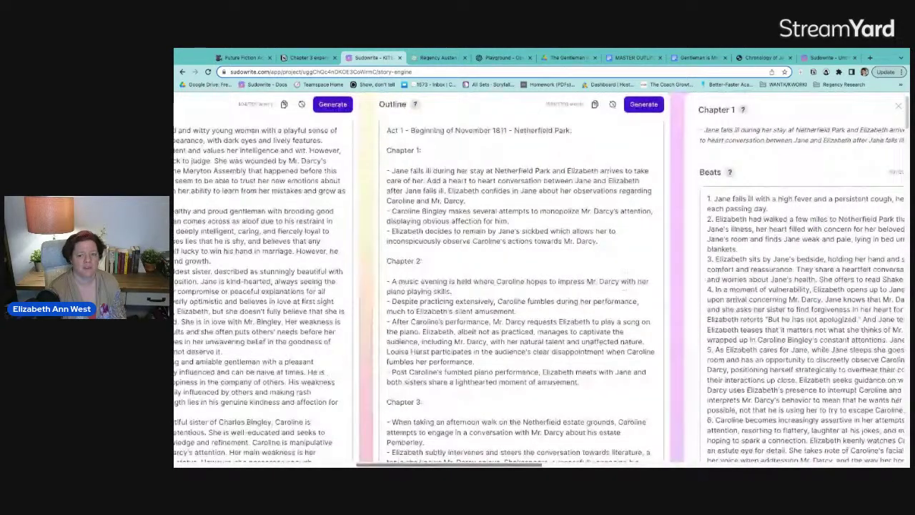
scroll(540, 286, right, 2)
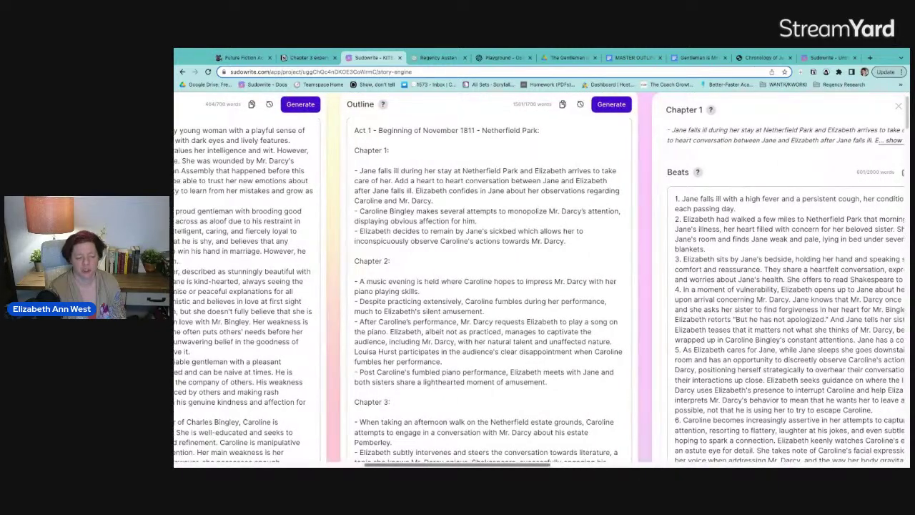
scroll(540, 286, right, 3)
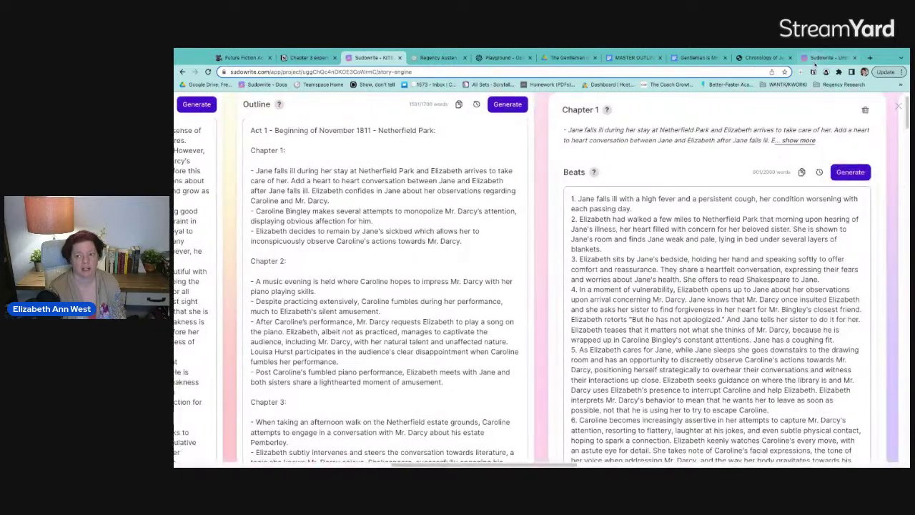
click(822, 58)
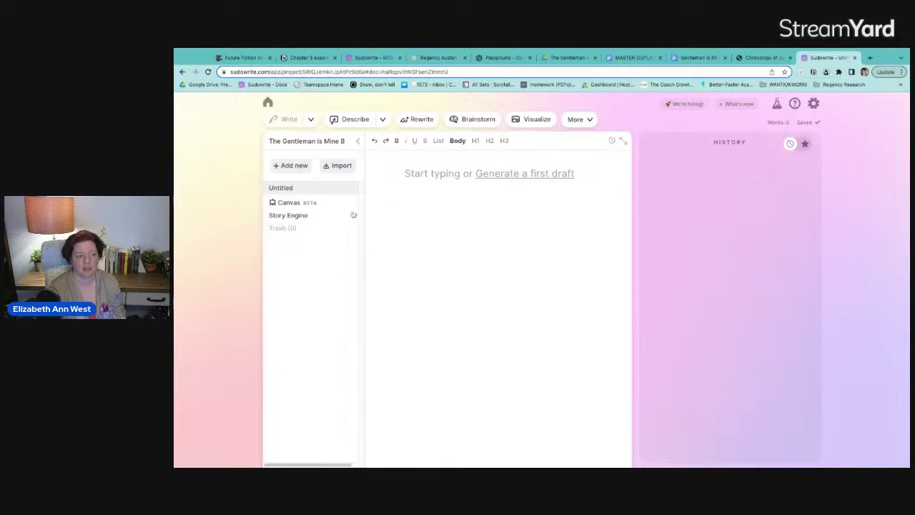
click(308, 216)
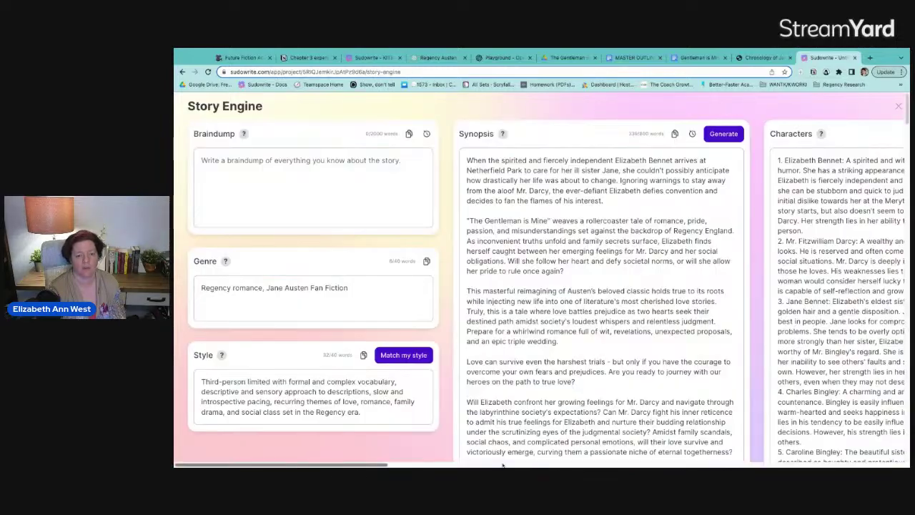
scroll(540, 286, right, 10)
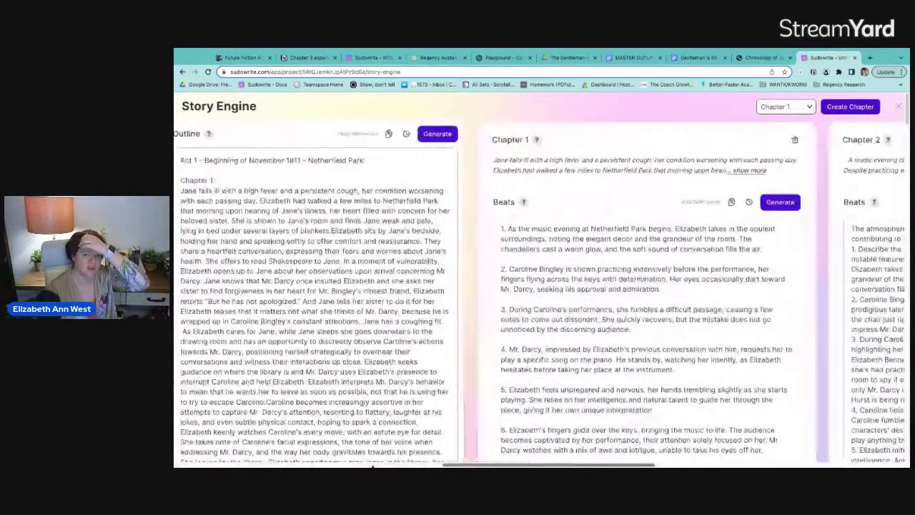
scroll(540, 286, right, 3)
scroll(540, 285, right, 15)
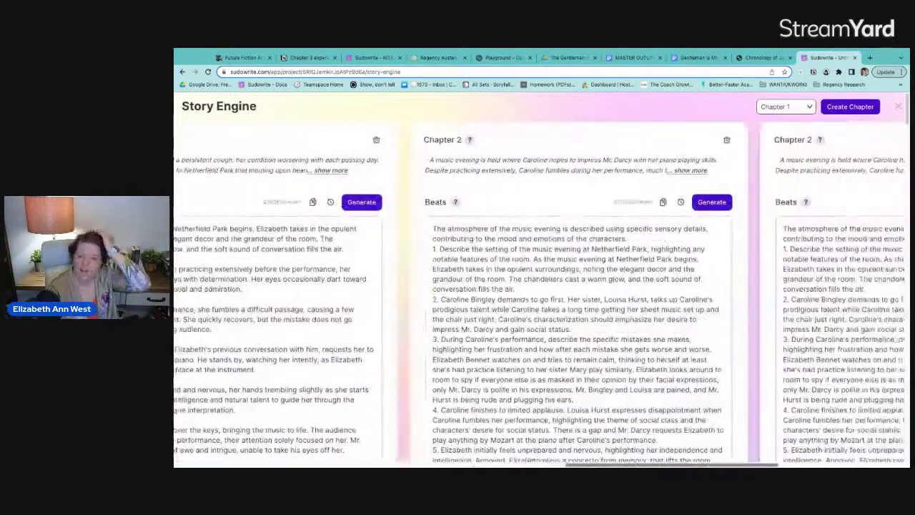
scroll(540, 286, left, 20)
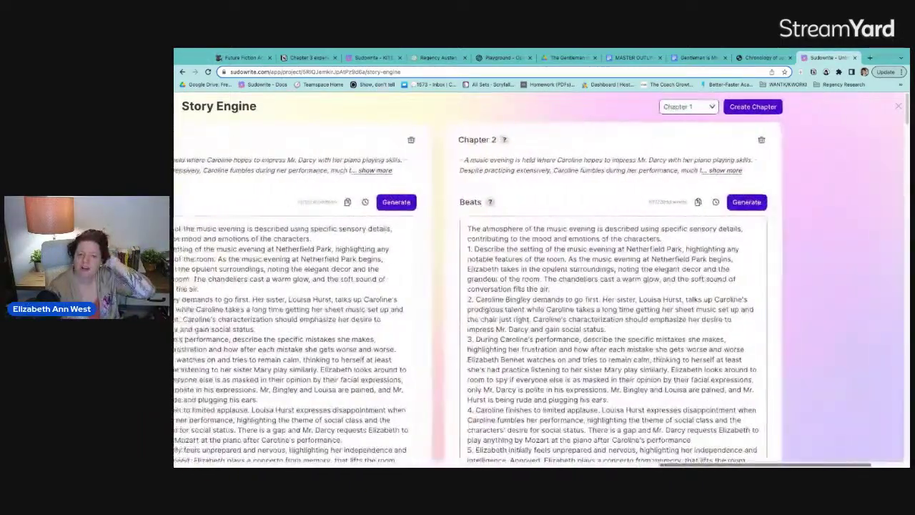
scroll(541, 286, left, 2)
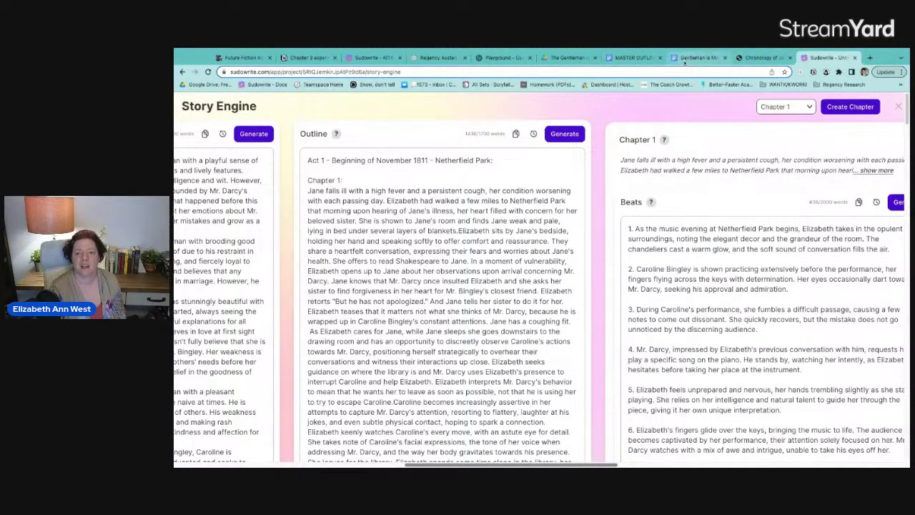
Return to the first Sudowrite project's Story Engine and generate the beats for Chapter 3.
click(370, 58)
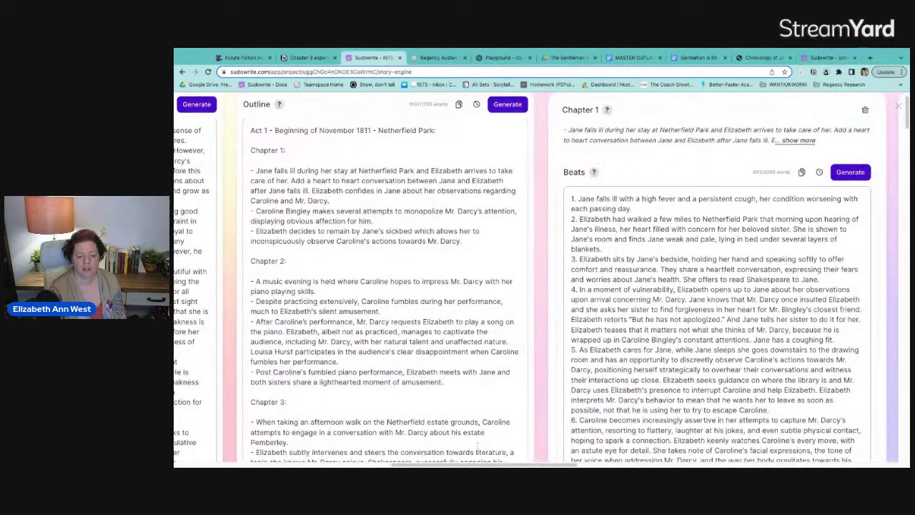
scroll(483, 429, right, 5)
scroll(484, 428, right, 3)
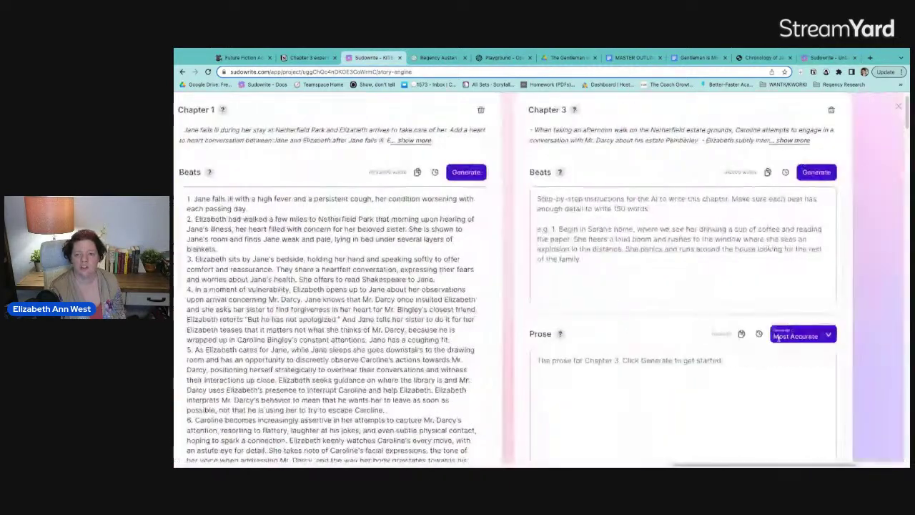
click(819, 173)
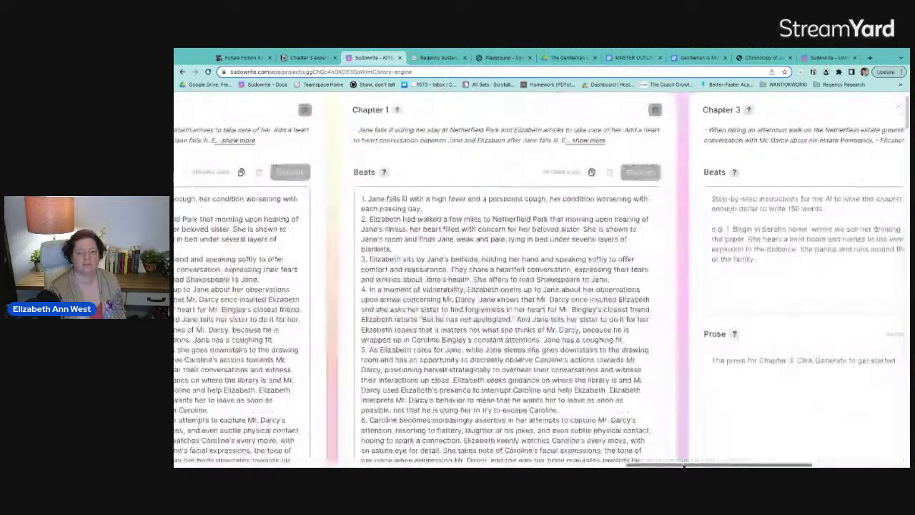
Switch back to the OpenAI Playground and examine the assistant's Act 1 Scene 3 reply, selecting its full text.
click(500, 57)
scroll(600, 300, up, 5)
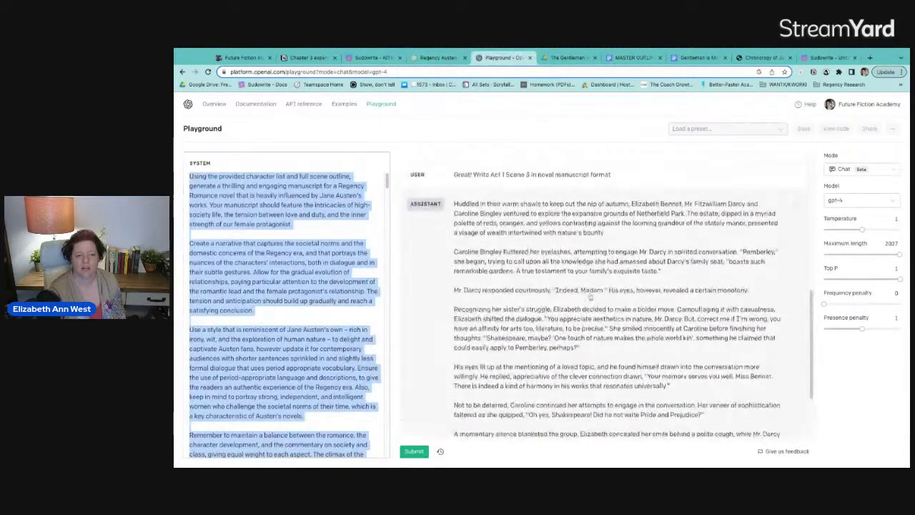
click(609, 376)
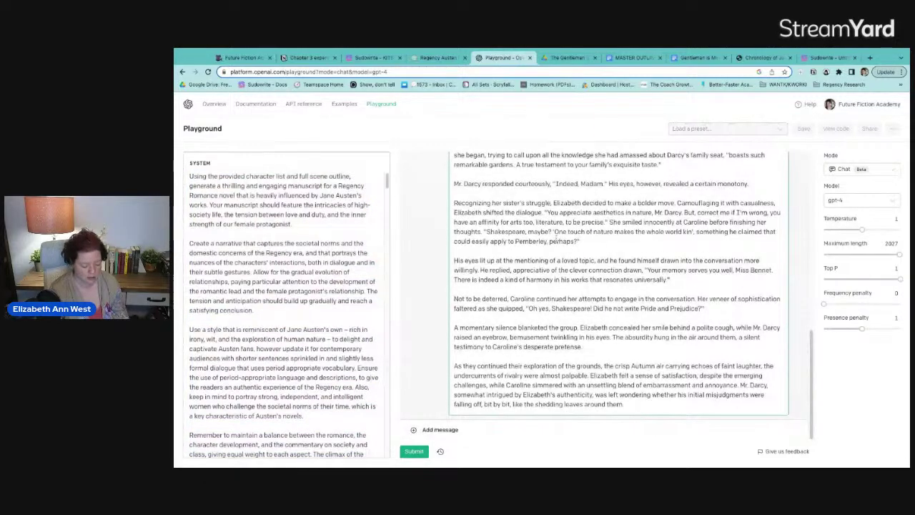
key(ctrl+a)
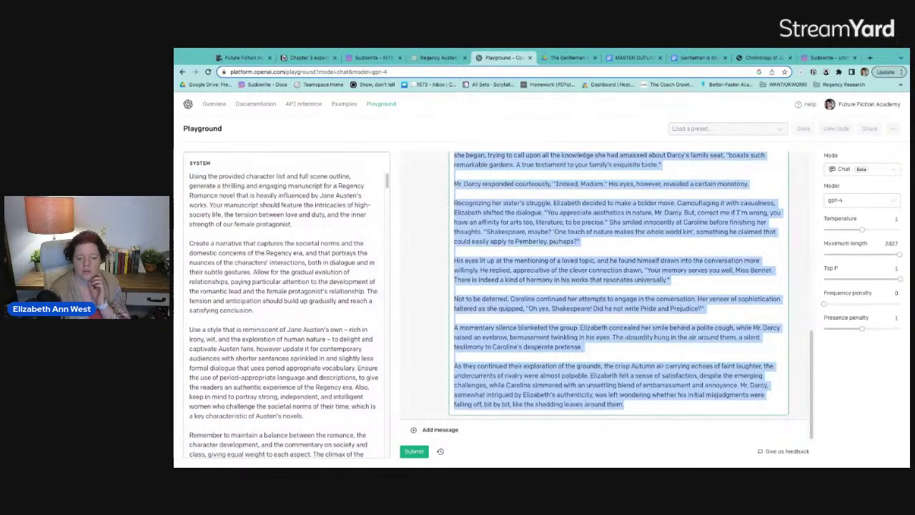
click(578, 252)
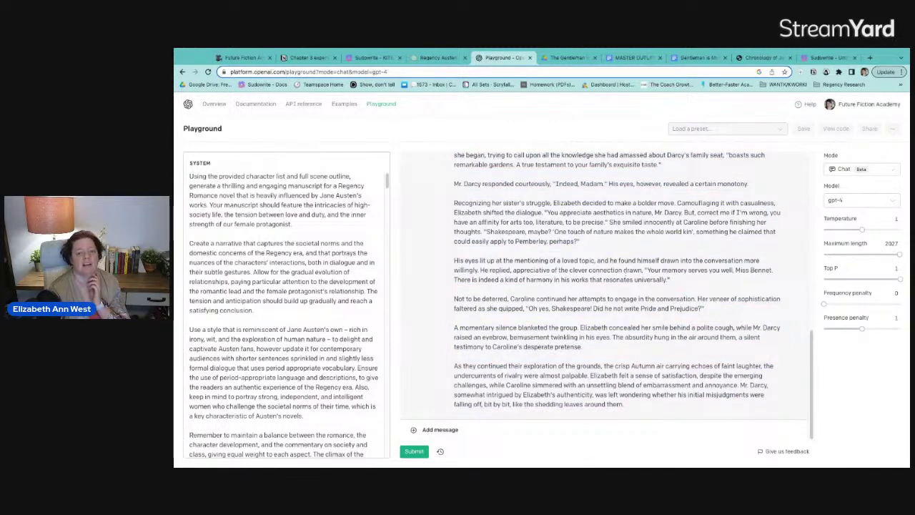
Below the assistant's Act 1 Scene 3 reply, add a user message: "Great! Write that scene even longer, add in more conversation, add in distractions".
scroll(574, 231, up, 5)
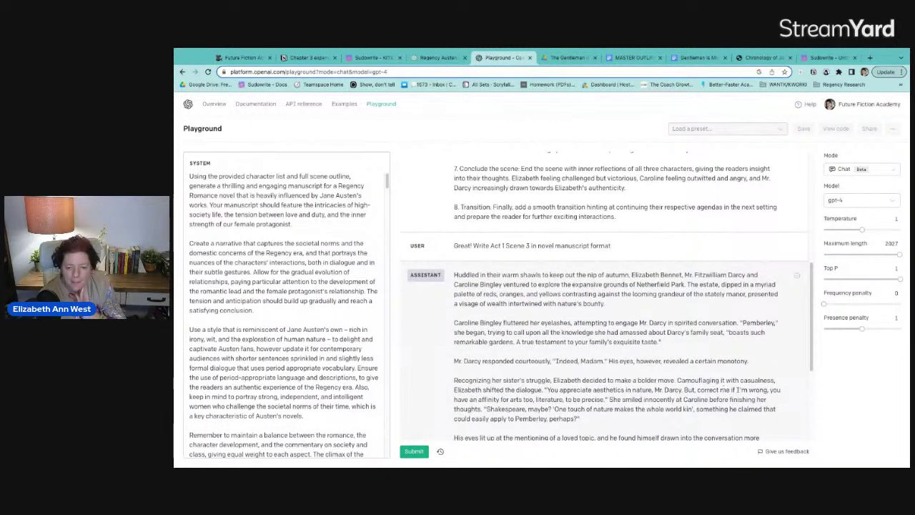
scroll(724, 387, down, 1)
scroll(723, 387, down, 1)
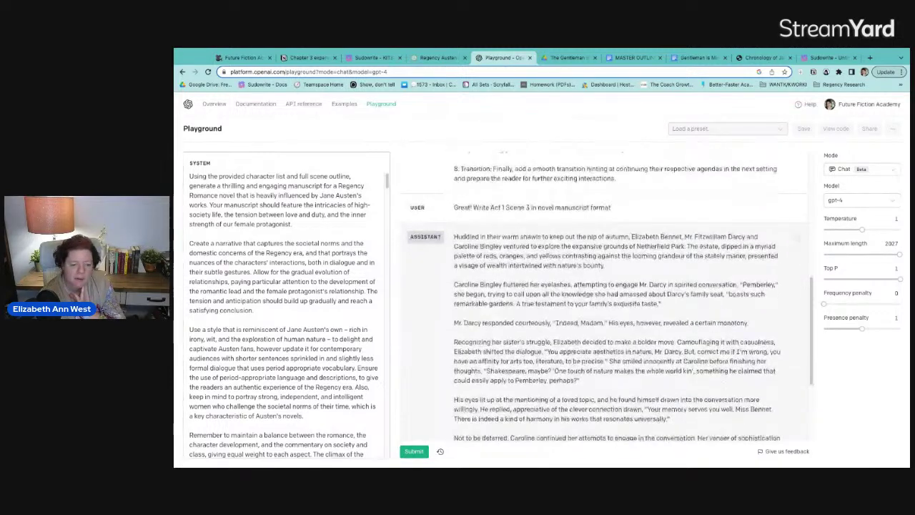
scroll(608, 299, down, 4)
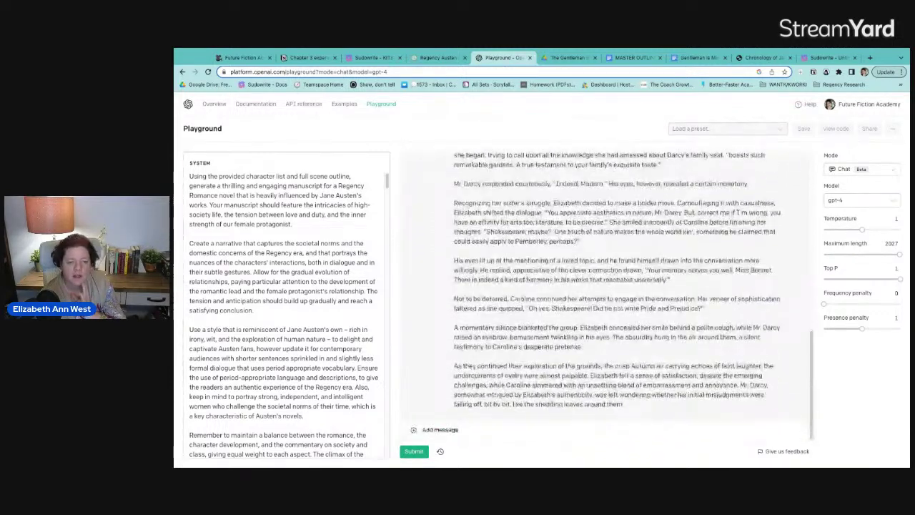
click(497, 427)
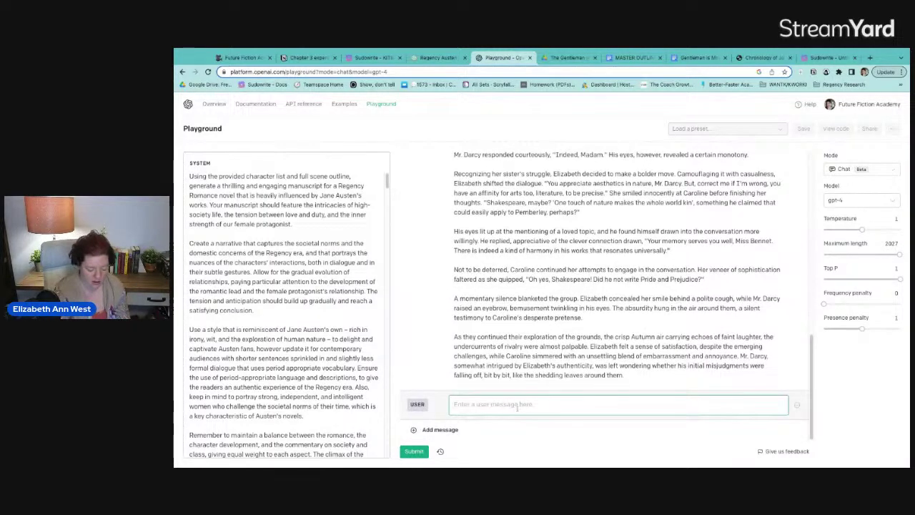
text(Great!)
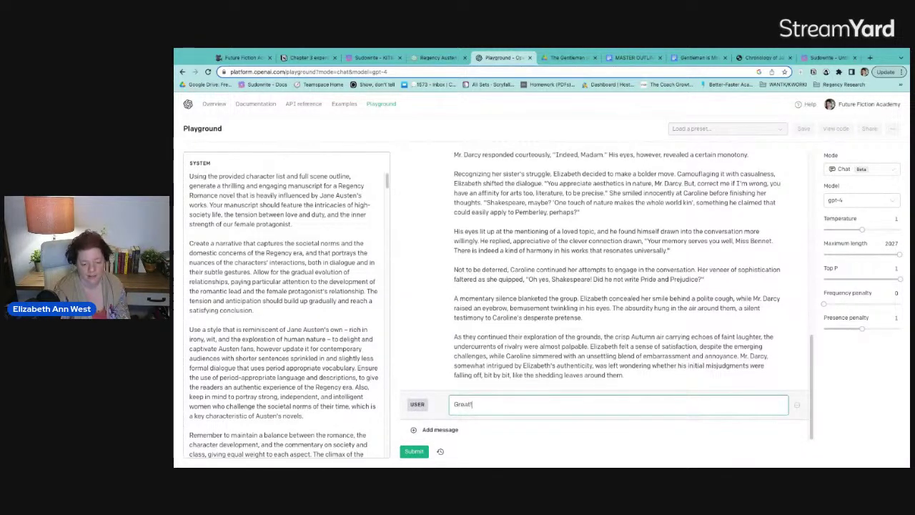
text( Write that scene)
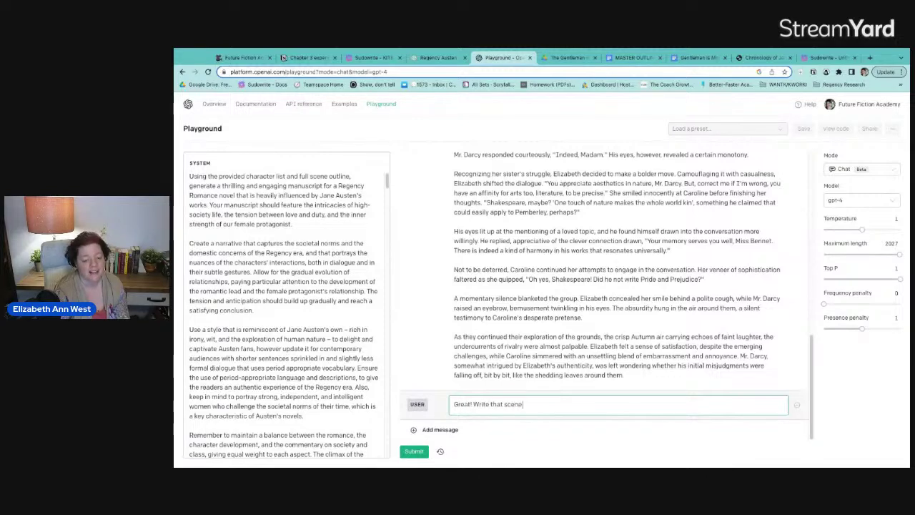
text( even longer, add in)
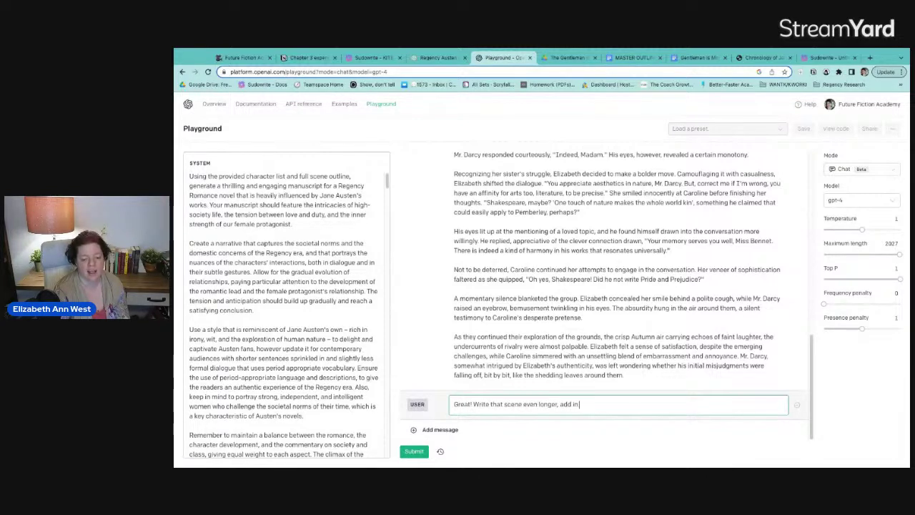
text( more conversation, add in)
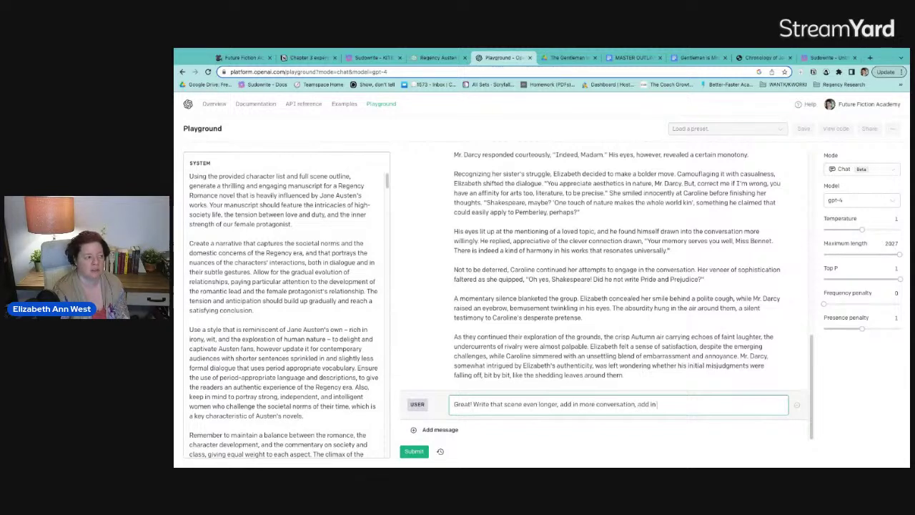
text( distractions)
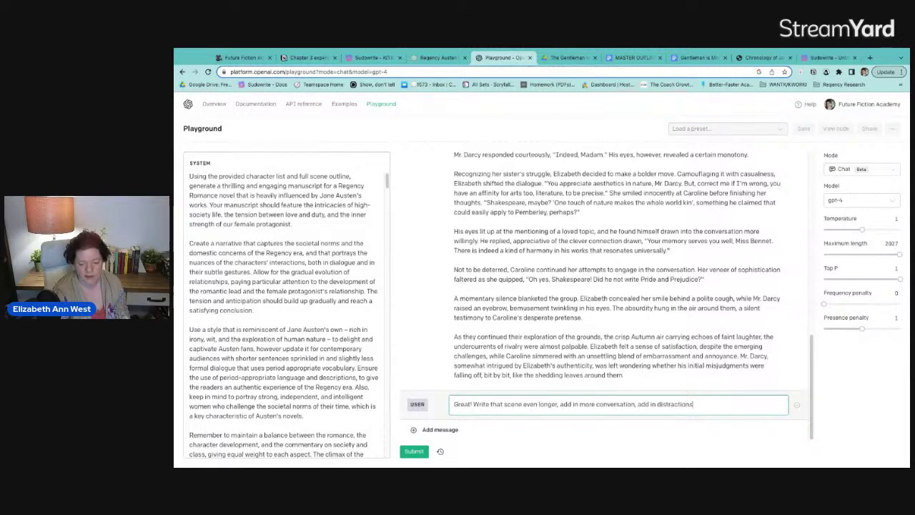
Complete the message with ", make sure to have Mr. Bingley in the scene somewhere." and submit it to generate the longer scene.
text(, make sure to shew)
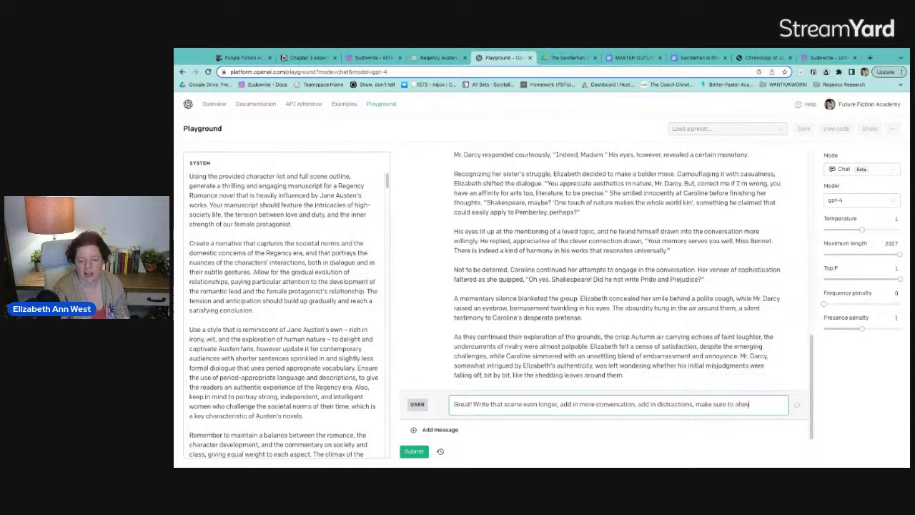
text( to ahe)
key(BackSpace)
key(BackSpace)
key(BackSpace)
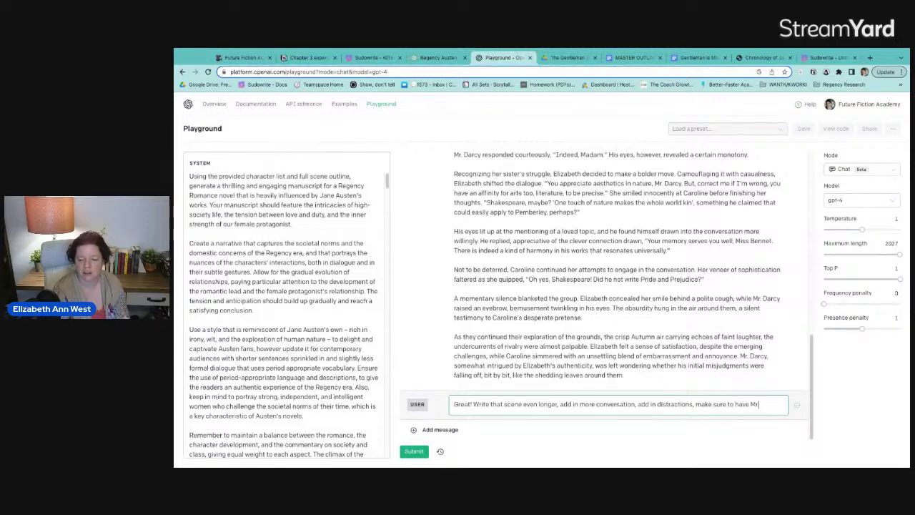
text(have Mr. Bingley i)
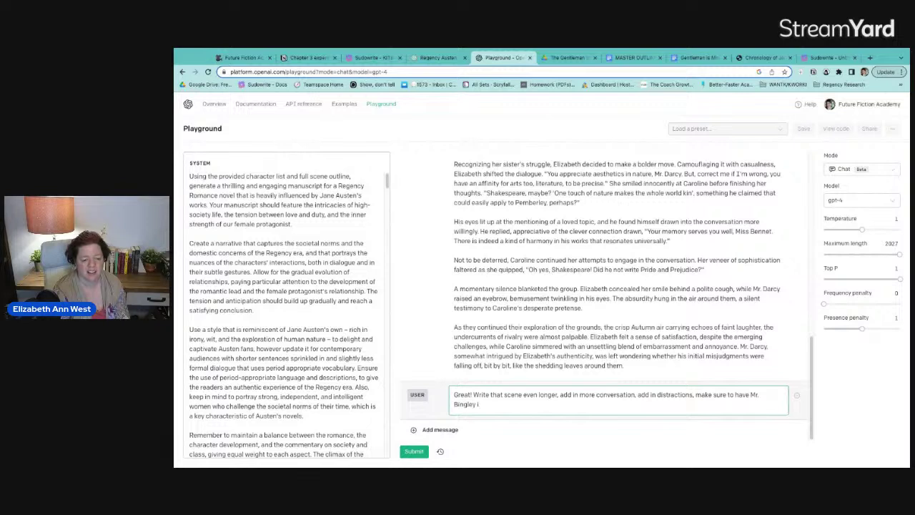
text(ns the scene som)
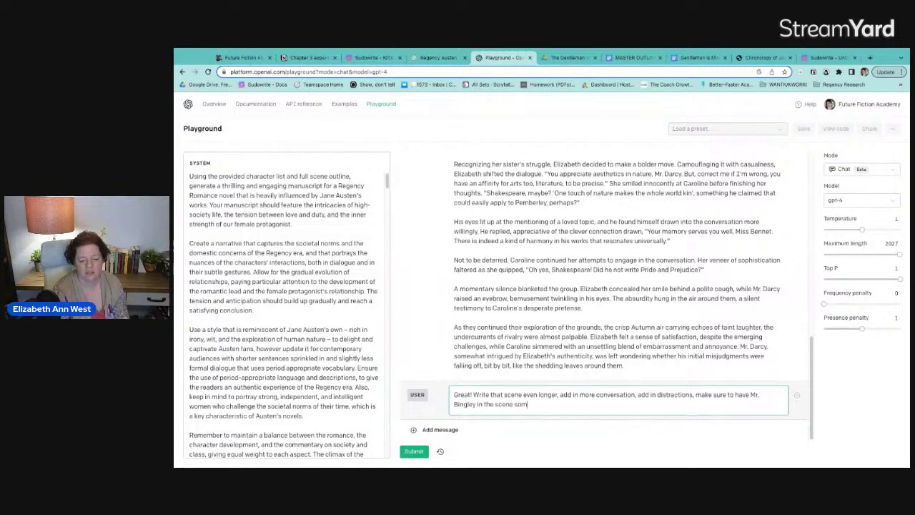
text(ewhere, and)
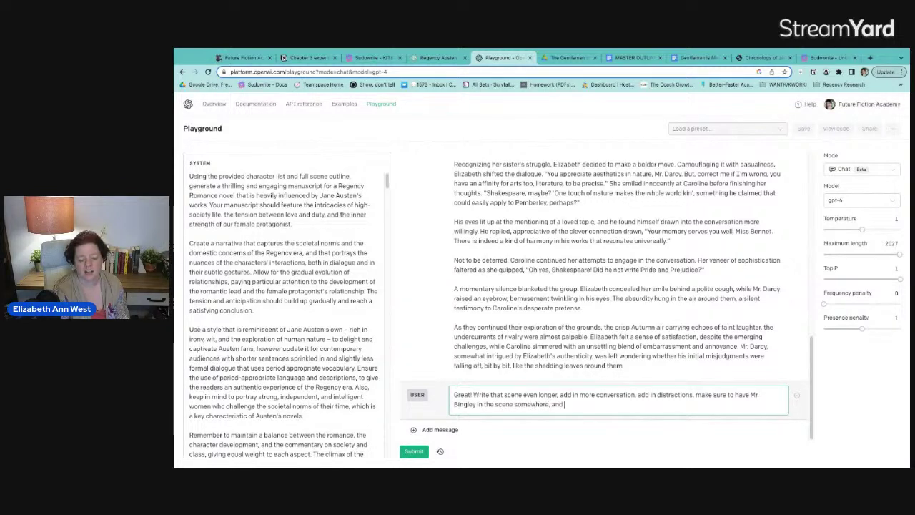
key(BackSpace)
key(BackSpace)
key(BackSpace)
key(BackSpace)
key(BackSpace)
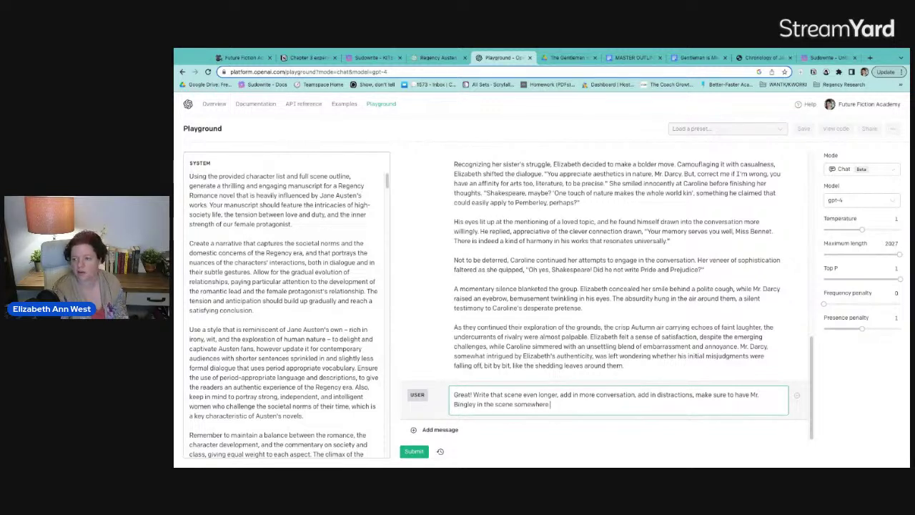
key(ctrl+Return)
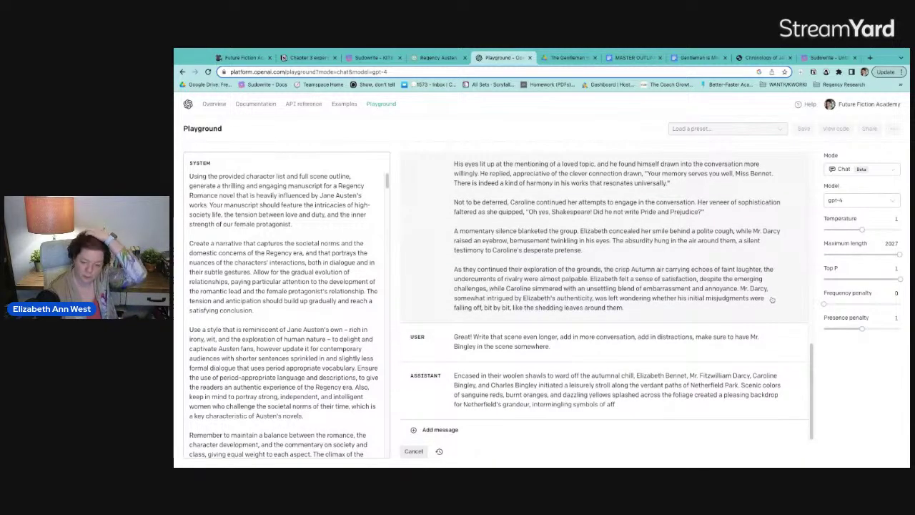
Switch to the first Sudowrite project's Story Engine and review all the generated Chapter 3 beats.
click(826, 57)
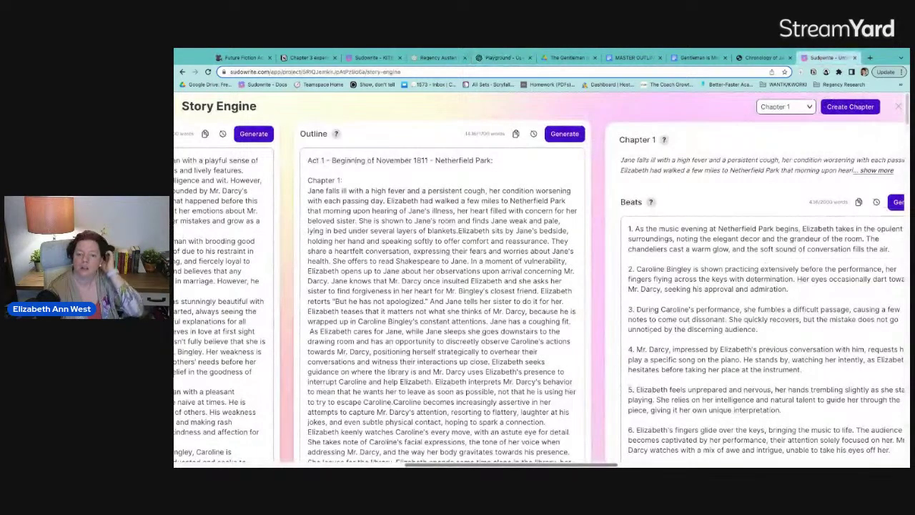
click(373, 58)
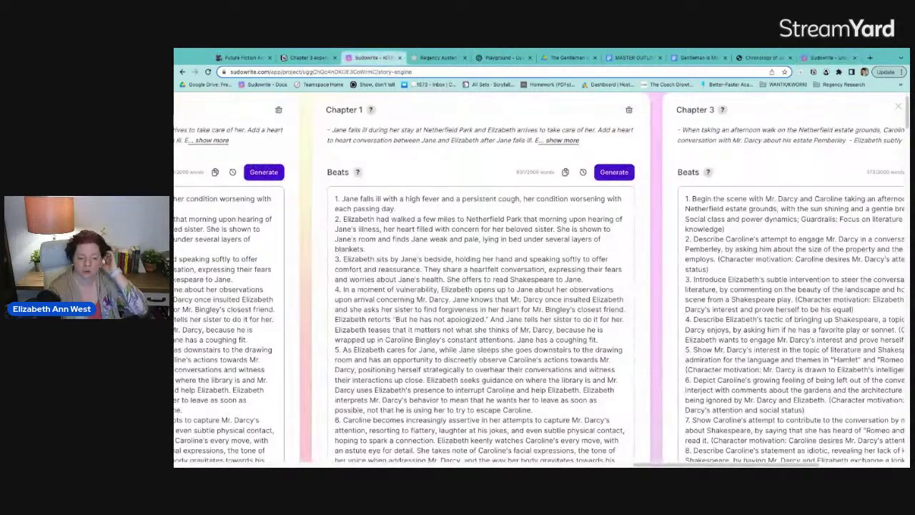
drag(660, 463, 723, 463)
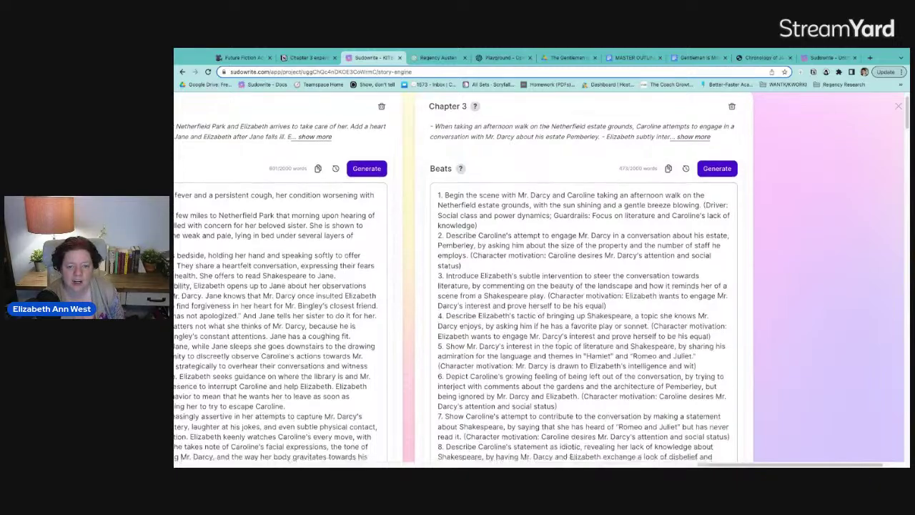
scroll(583, 300, down, 3)
scroll(583, 301, down, 2)
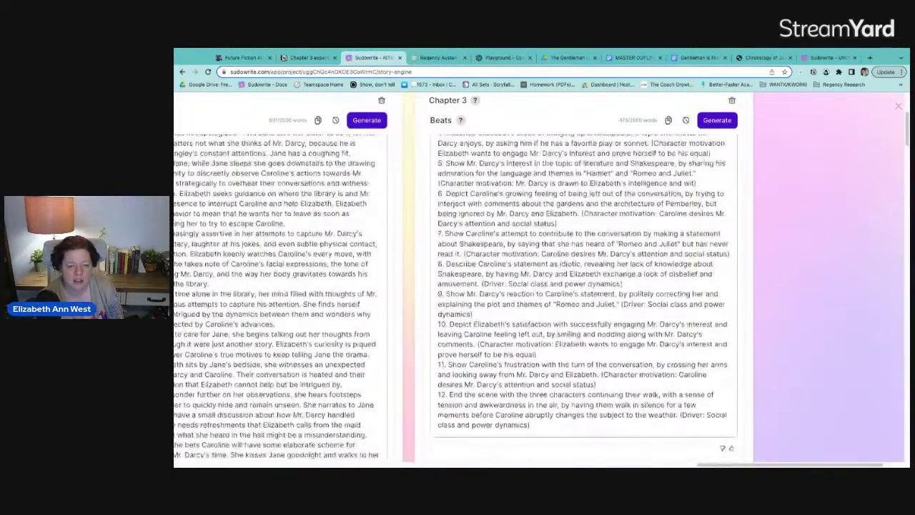
scroll(583, 301, down, 1)
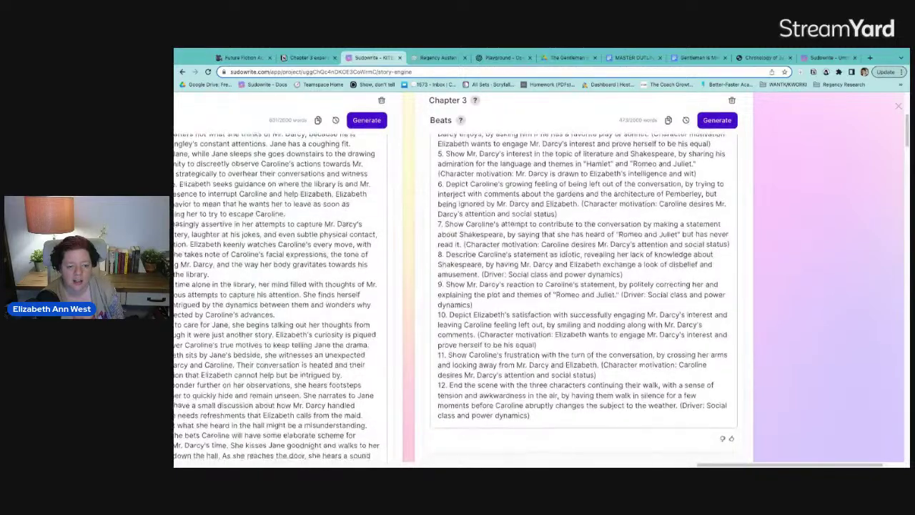
scroll(583, 301, down, 1)
scroll(584, 301, down, 3)
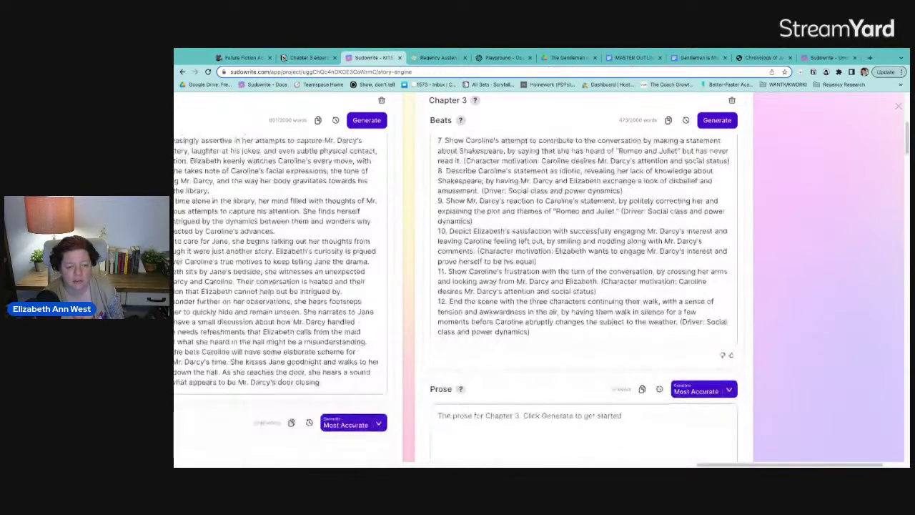
scroll(583, 300, up, 5)
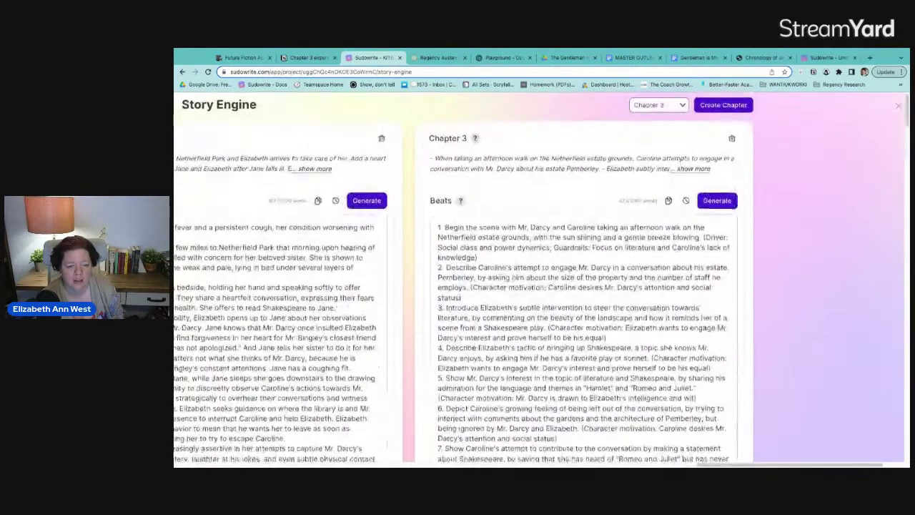
In beat 3 of Chapter 3, add "Specifically The Taming of the Shrew" after the sentence mentioning a scene from a Shakespeare play.
scroll(583, 301, down, 1)
scroll(583, 300, down, 2)
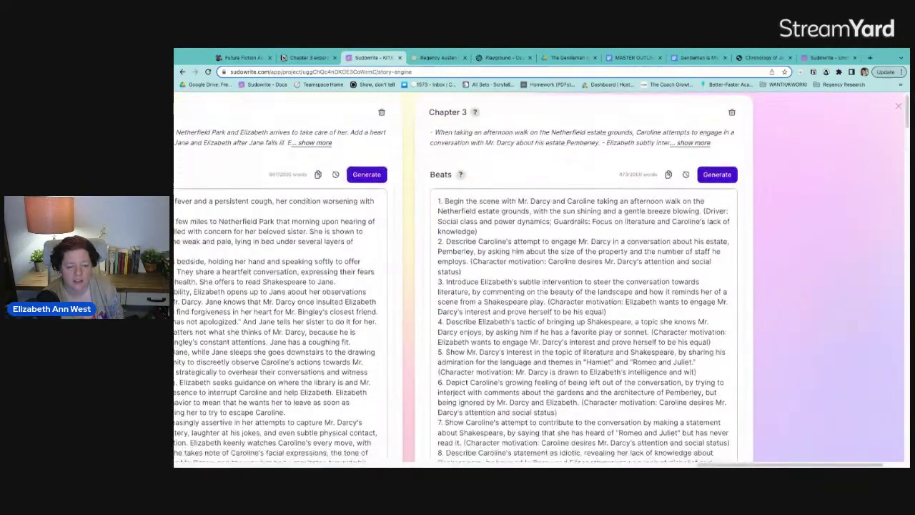
scroll(583, 300, down, 1)
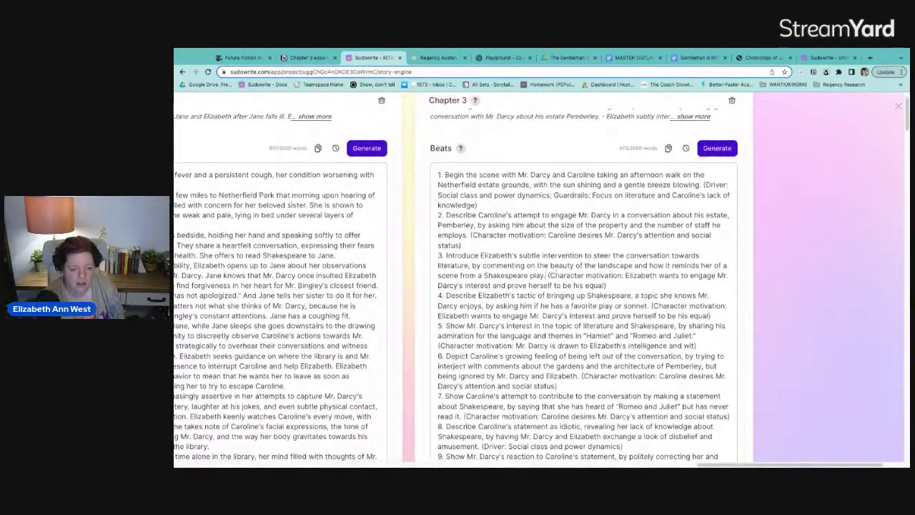
text(ecif)
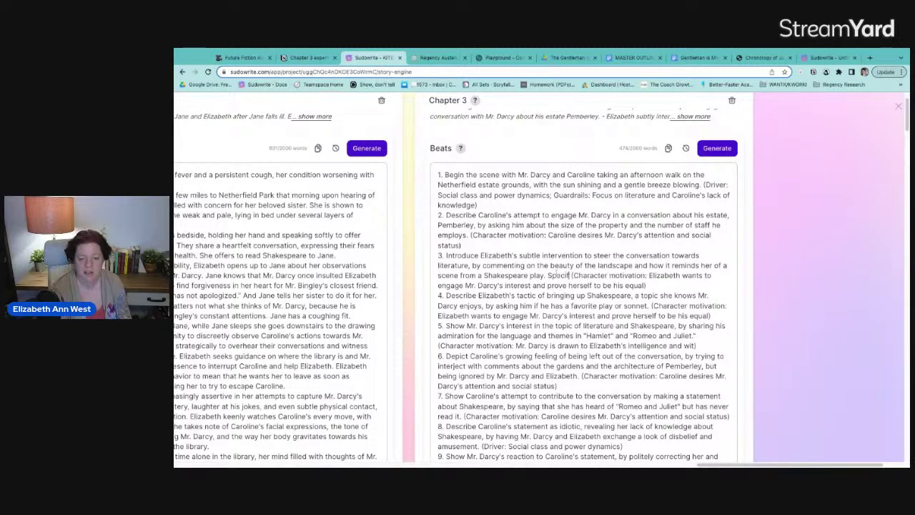
text(ically T)
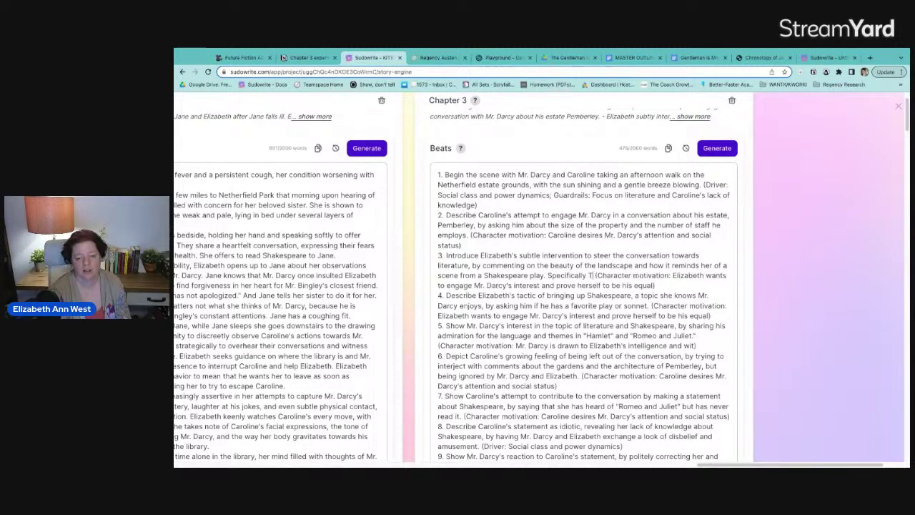
text(he Taming of the S)
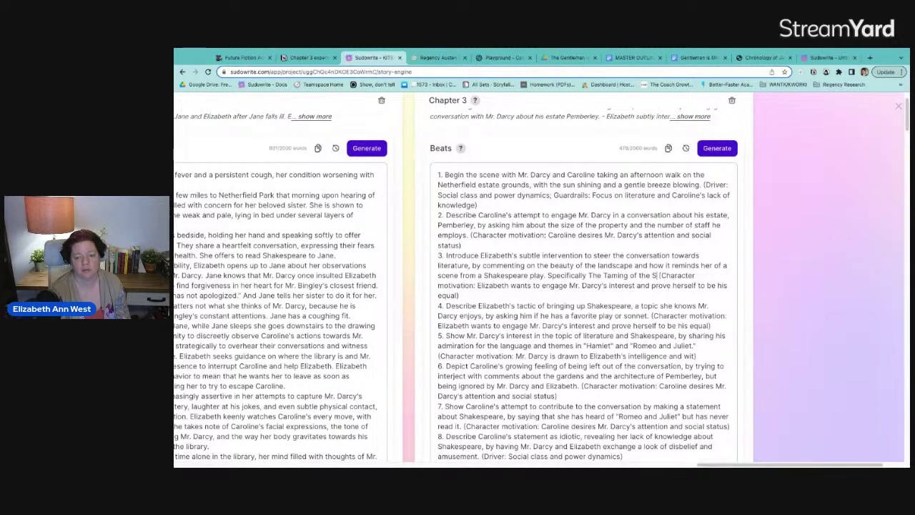
text(hrew)
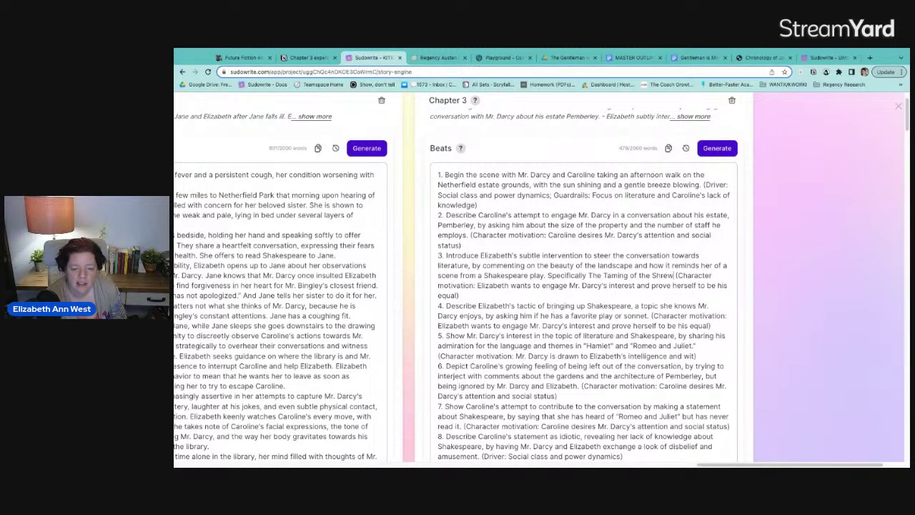
In beat 5 of Chapter 3, replace "Hamlet" and "Romeo and Juliet." with "Shakespeare's comedies, he counters with Midsummer Night's Magic".
scroll(555, 311, down, 1)
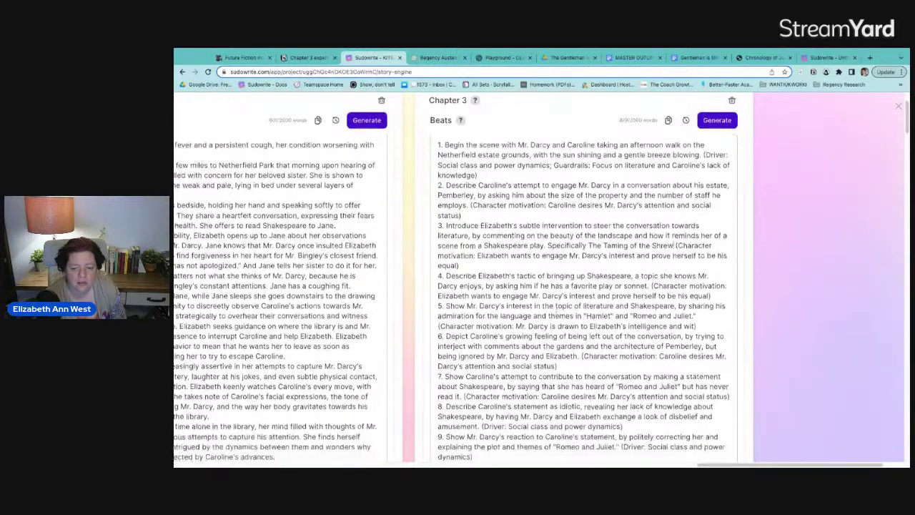
scroll(685, 290, down, 1)
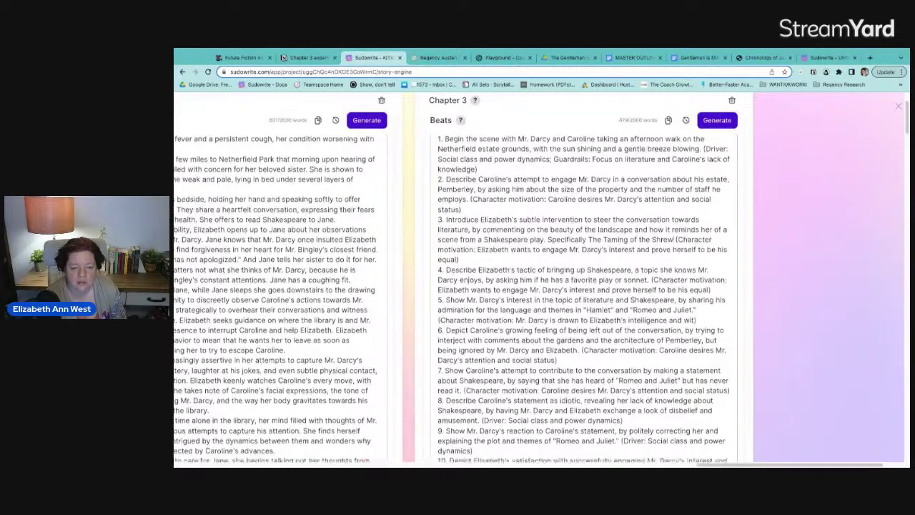
drag(697, 289, 586, 290)
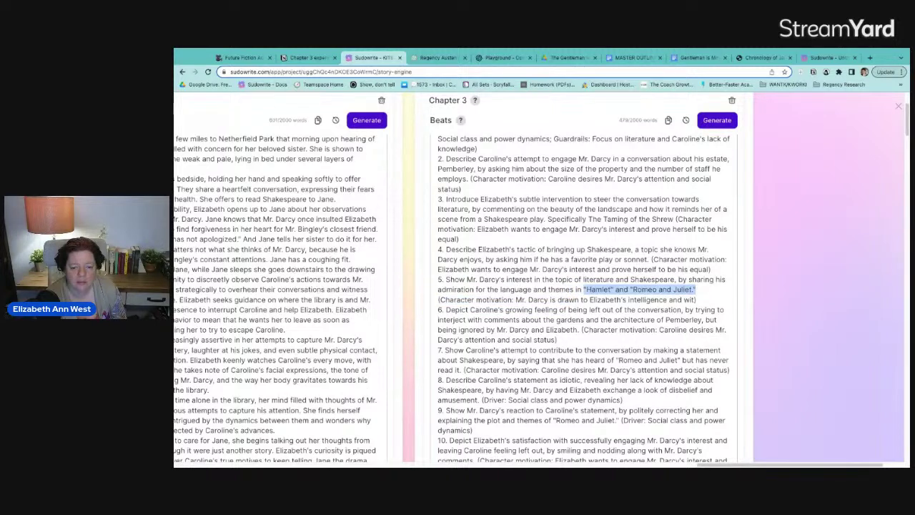
text(Shakesp)
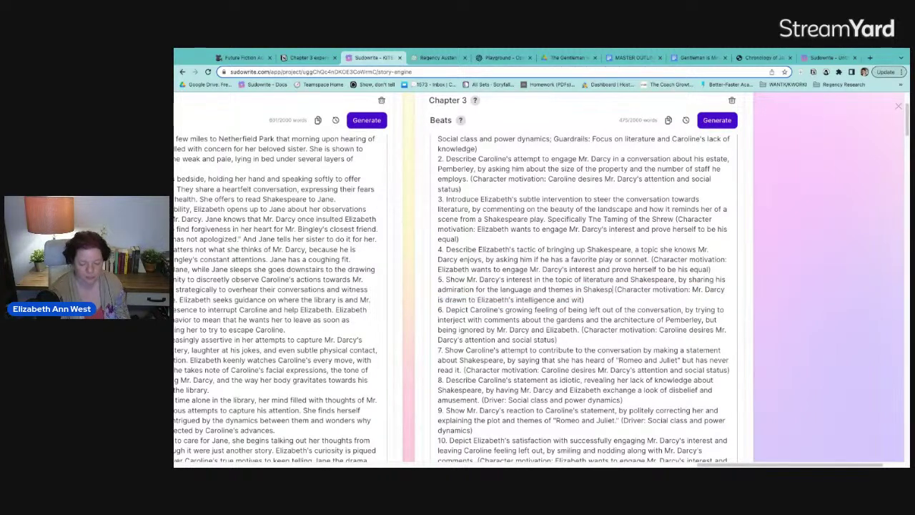
text(eare's )
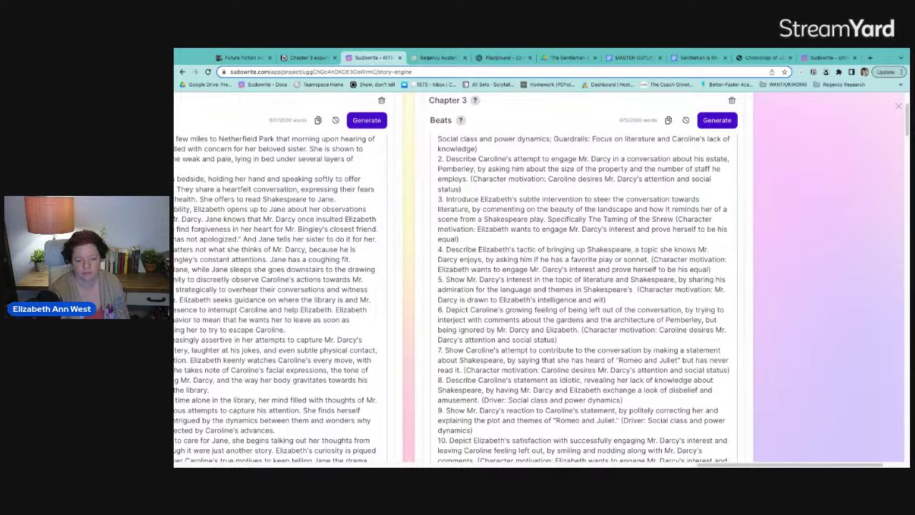
text(comedies,)
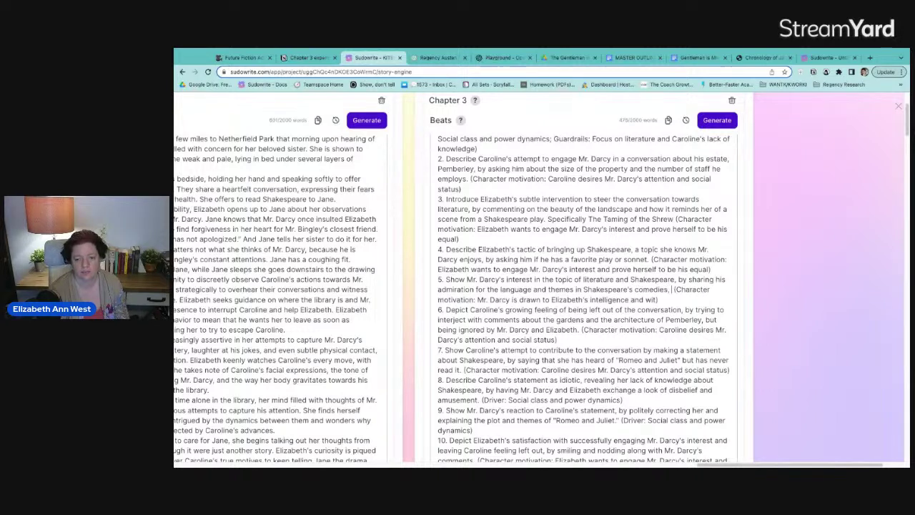
text( he counters with)
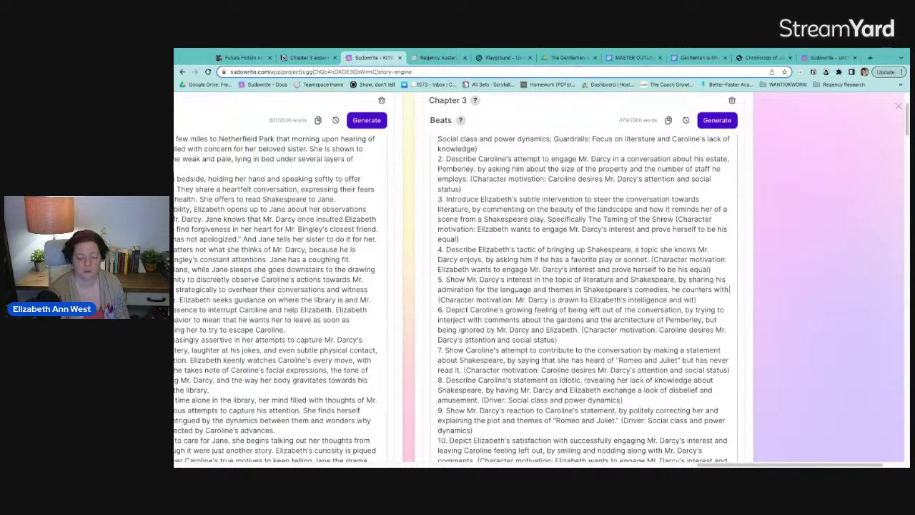
text( Midsummer)
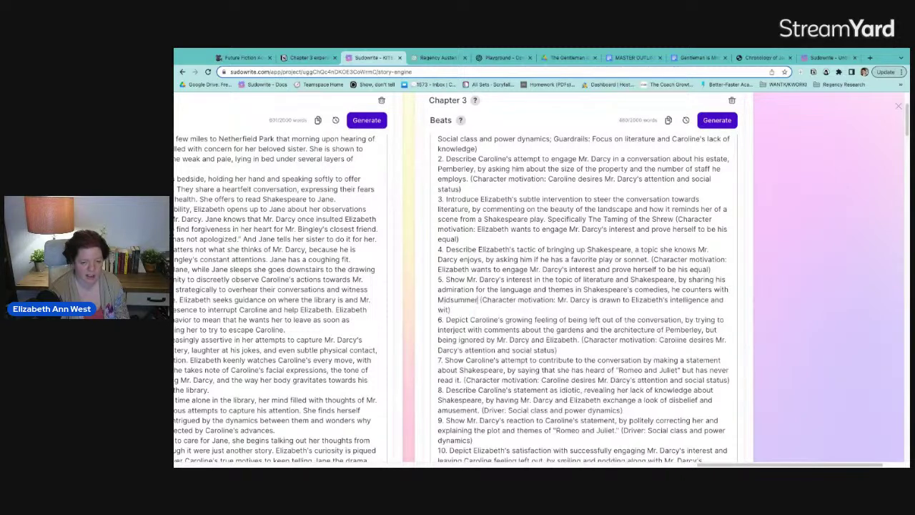
text( Night's Magic)
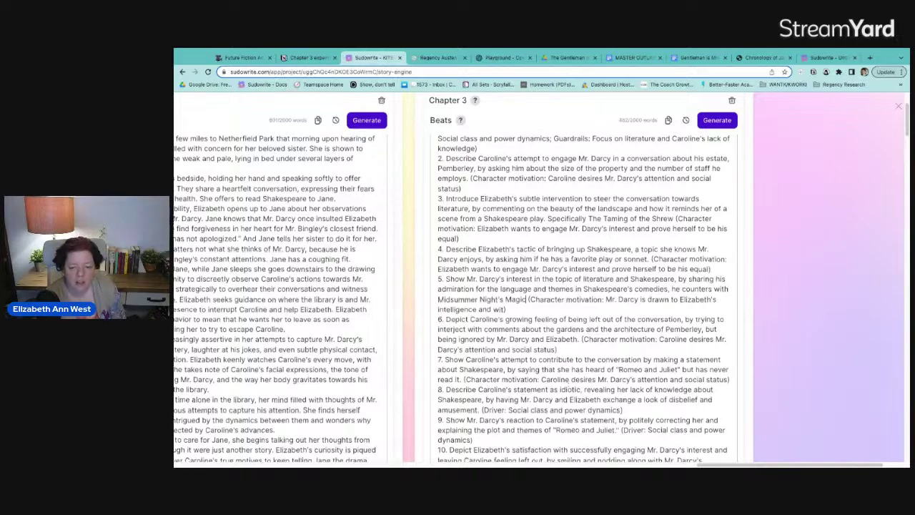
scroll(583, 299, down, 2)
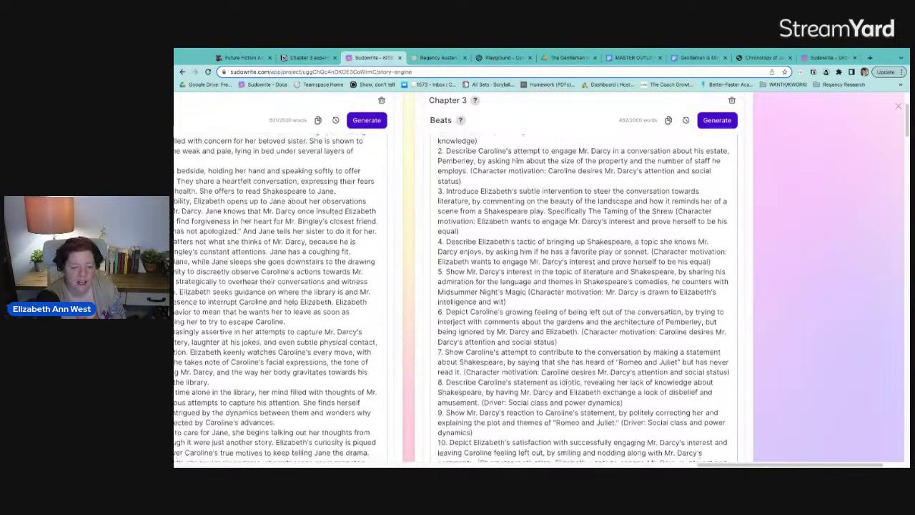
scroll(583, 298, down, 4)
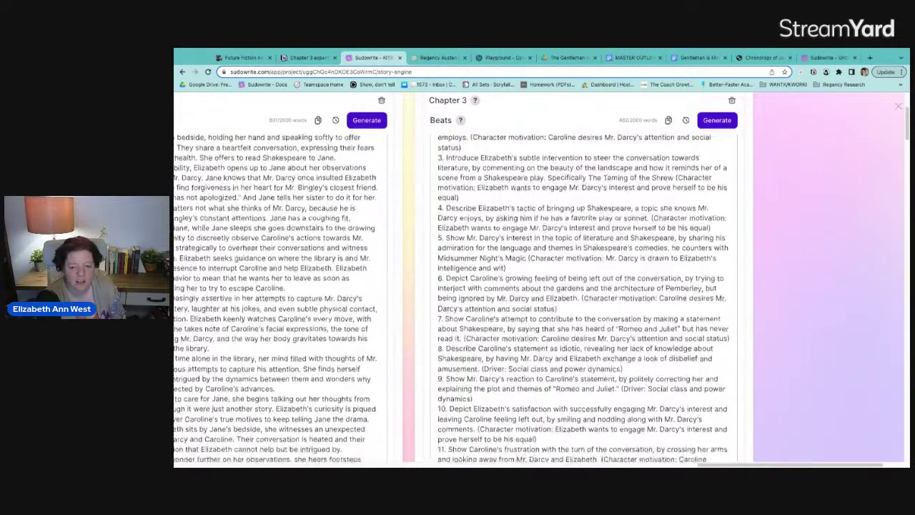
scroll(583, 298, down, 5)
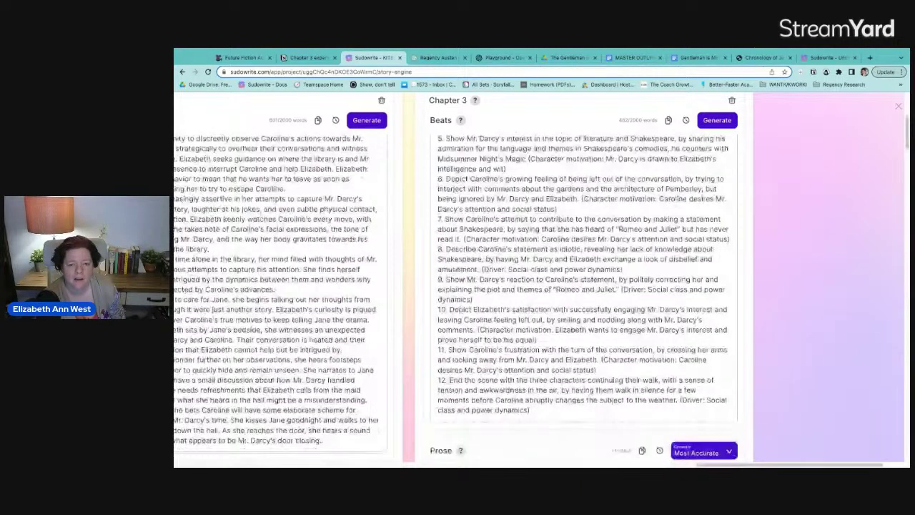
click(527, 158)
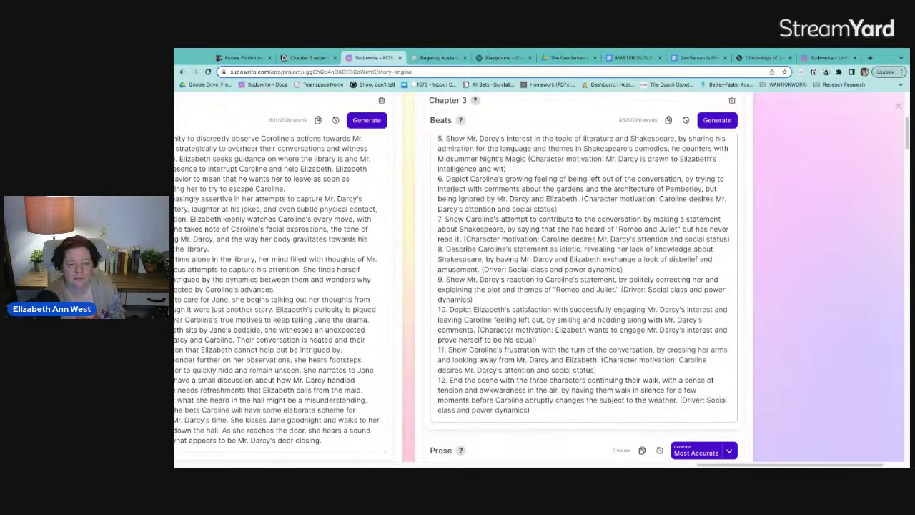
text(This should be)
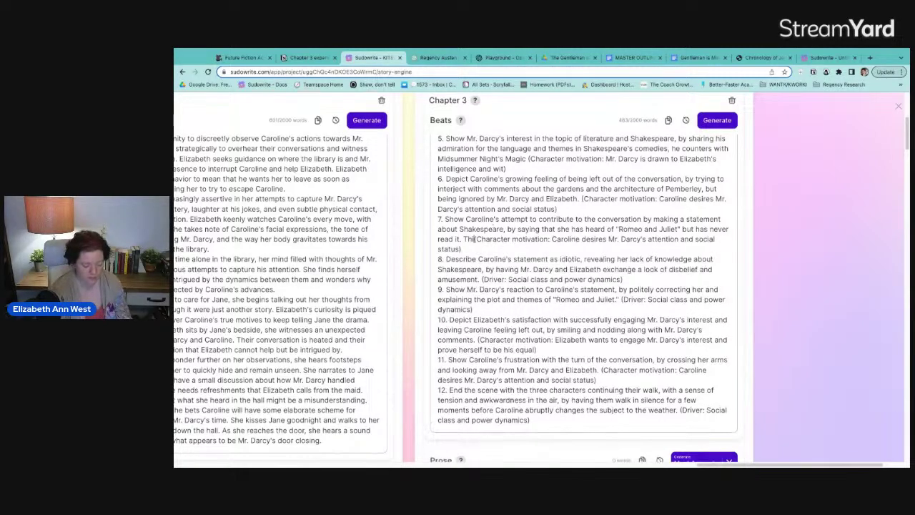
text( a)
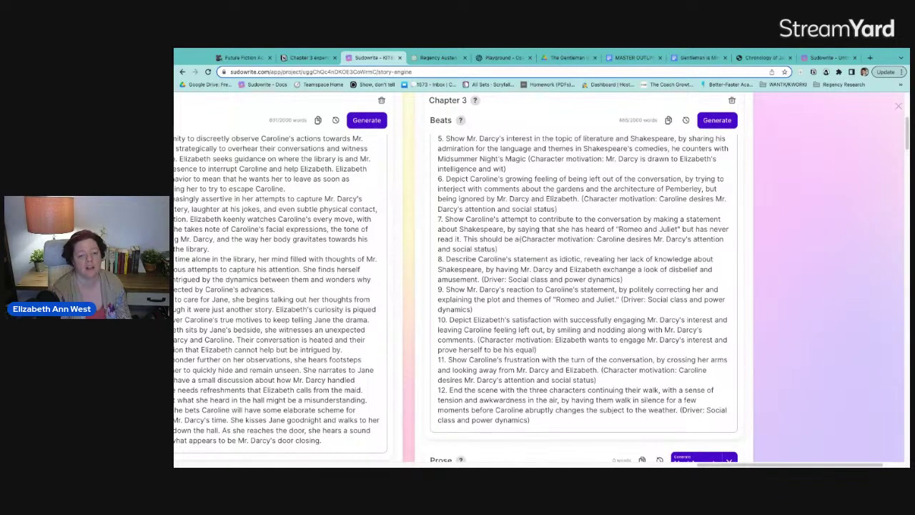
key(BackSpace)
key(BackSpace)
key(BackSpace)
key(BackSpace)
key(BackSpace)
key(BackSpace)
key(BackSpace)
key(BackSpace)
key(BackSpace)
key(BackSpace)
key(BackSpace)
key(BackSpace)
key(BackSpace)
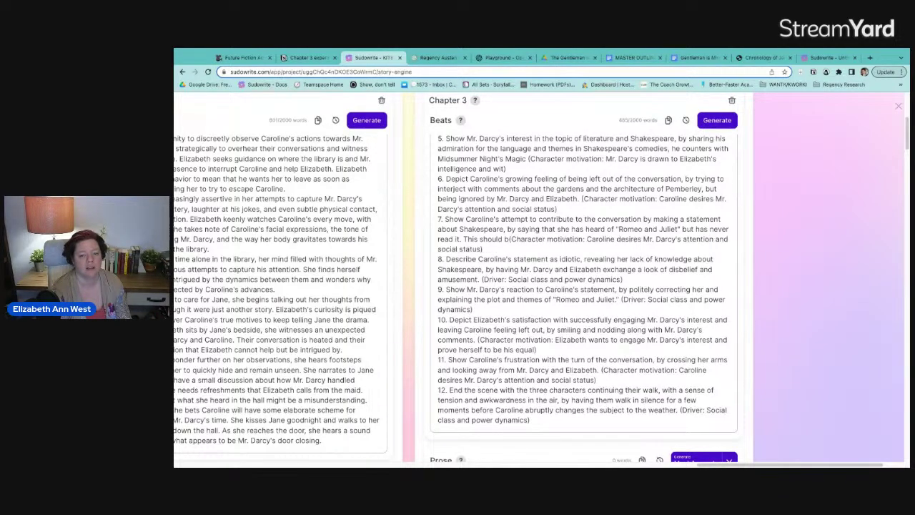
key(BackSpace)
key(BackSpace)
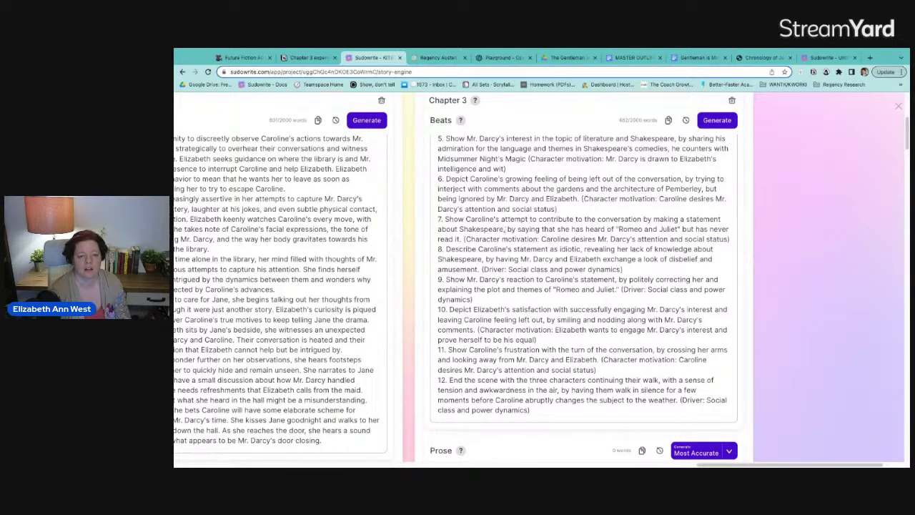
In beat 7, after "statement about Shakespeare", insert "a ridiculous thought that Romeo and Juliet is so romantic in how they were together".
text(, a ridiculous)
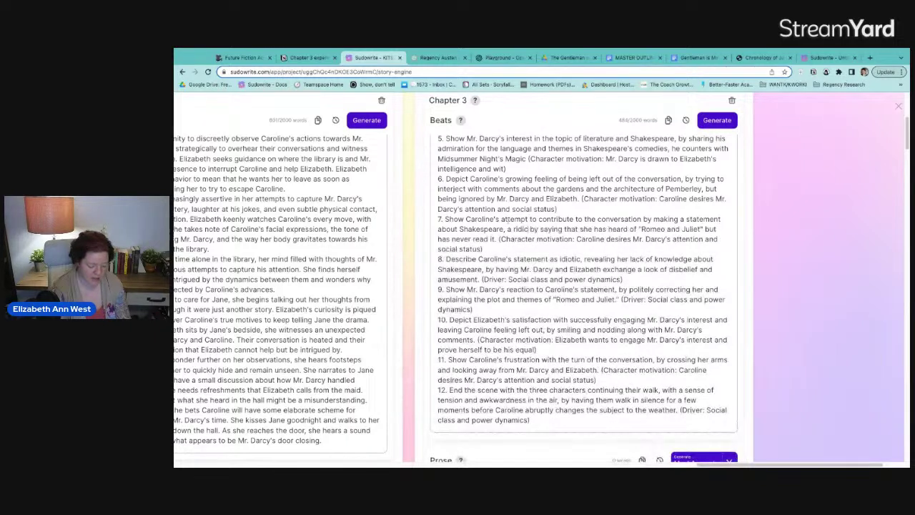
text( thought)
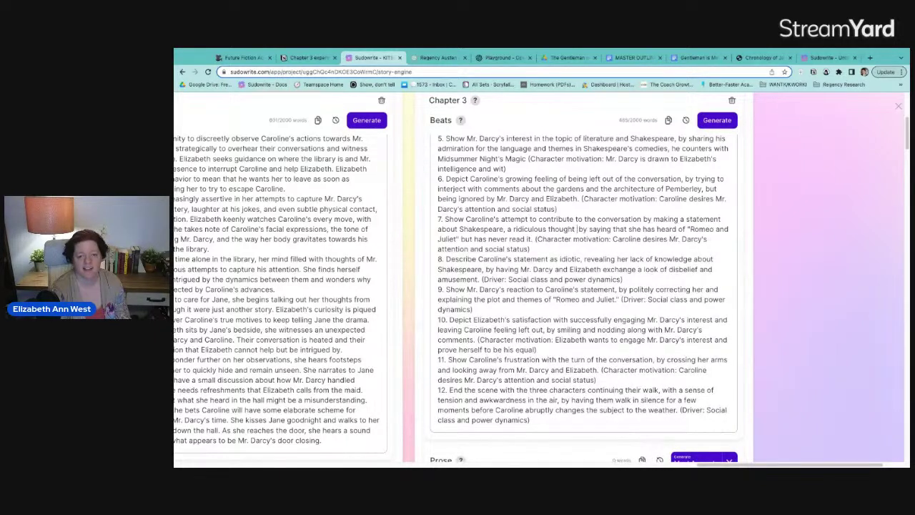
text( that Romeo)
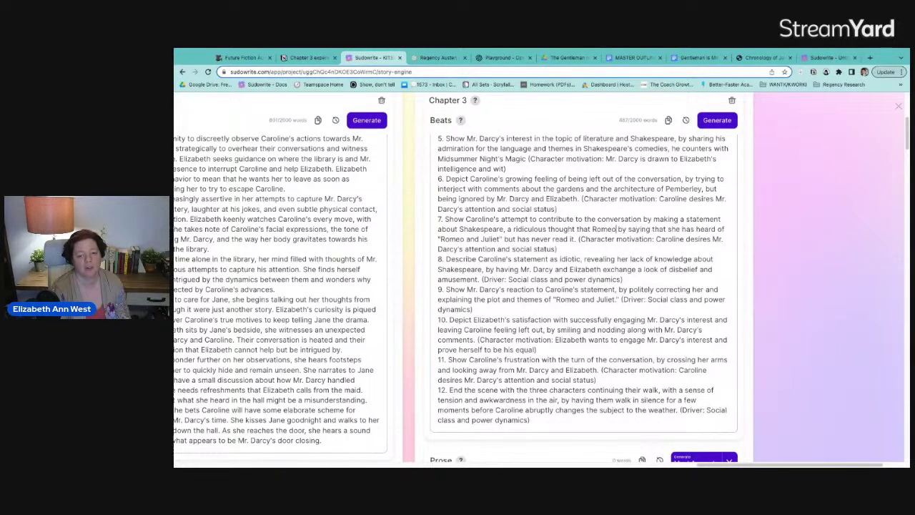
text( and Juliet is so)
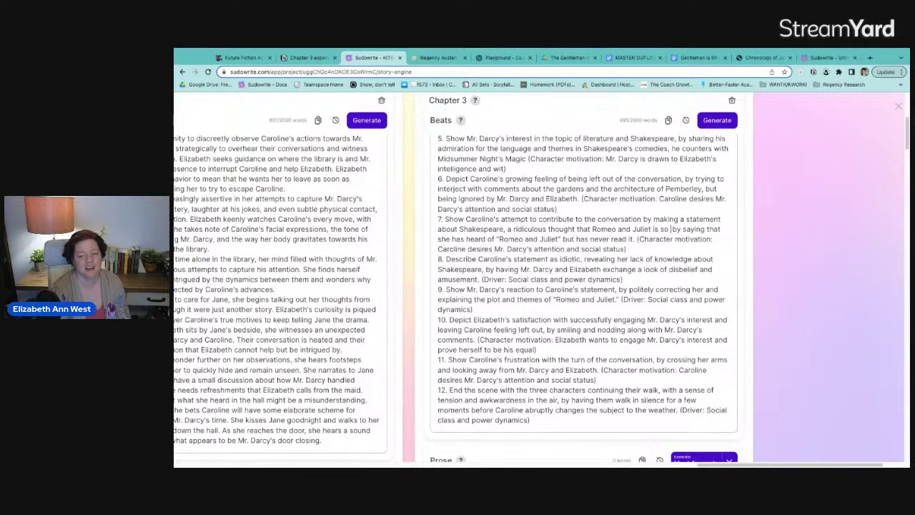
text( romantic in ho)
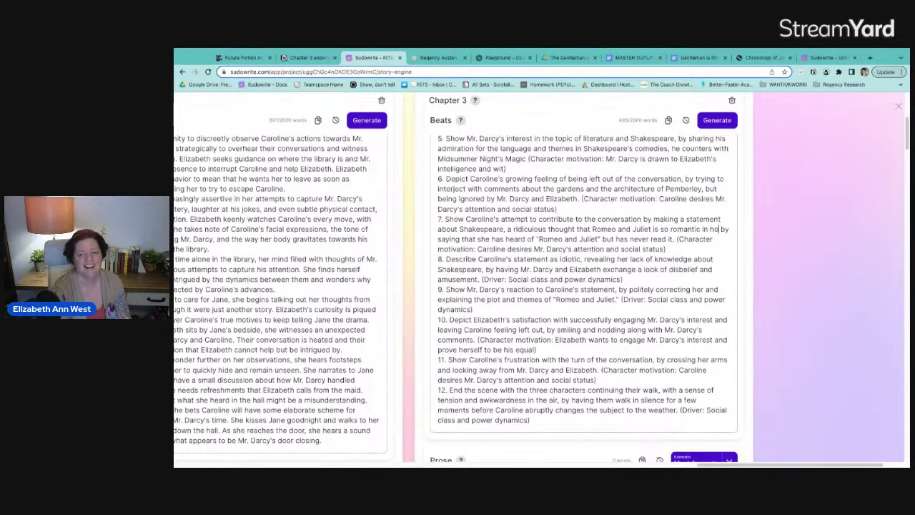
text(w they were together)
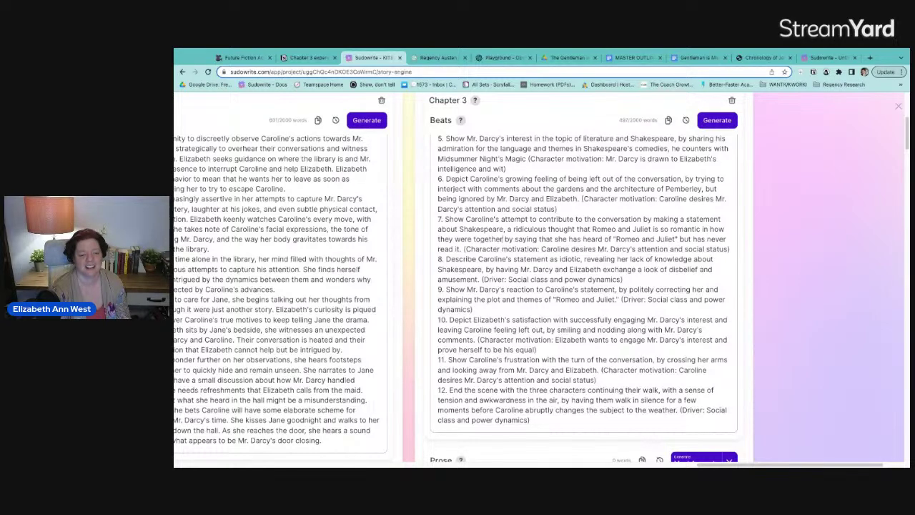
Finish beat 7's sentence as "at the end, which shows she has never read it or seen the pay", removing the leftover original wording.
text( at the end, whic )
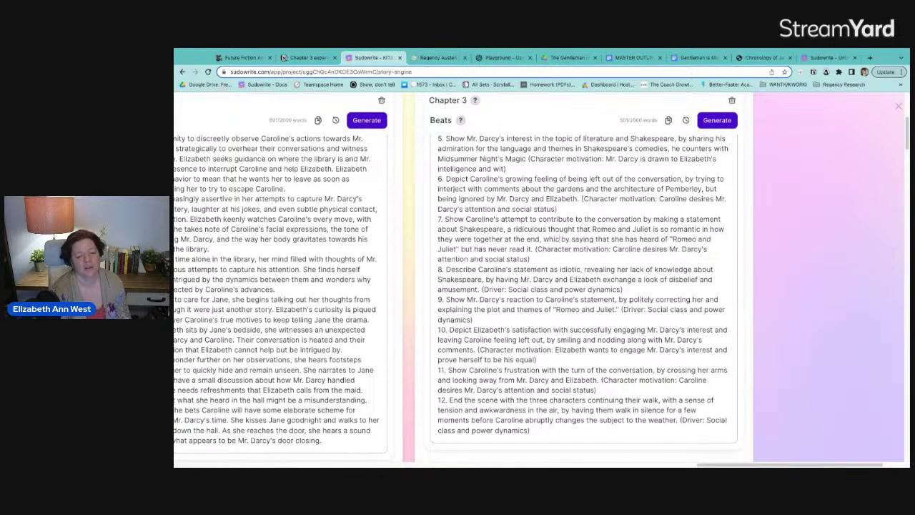
text(h )
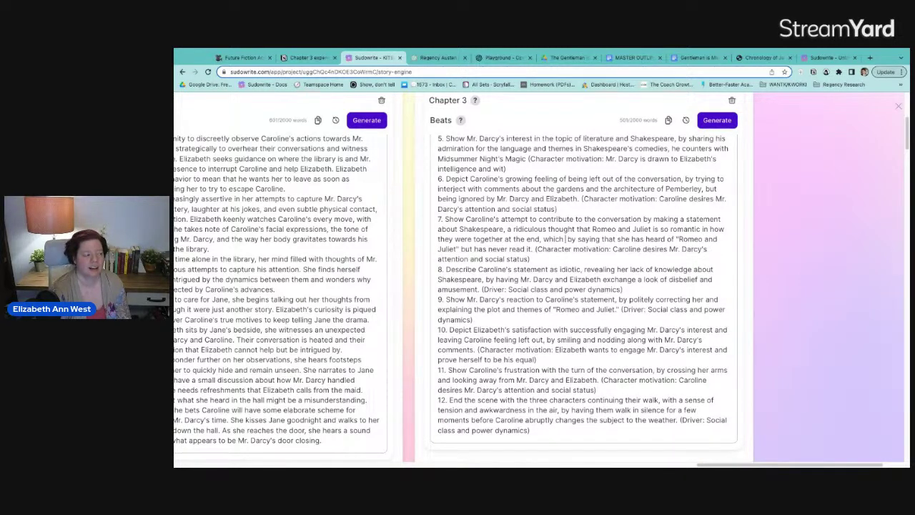
text(shows she)
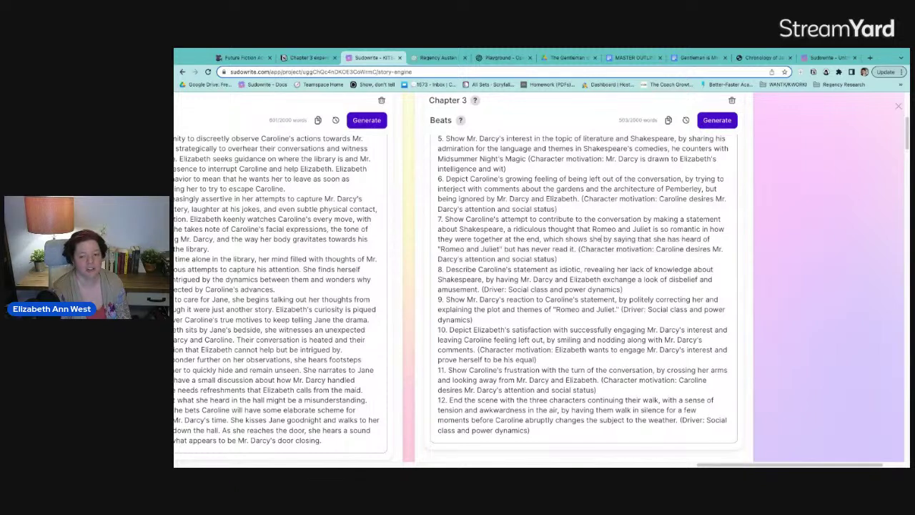
text( has)
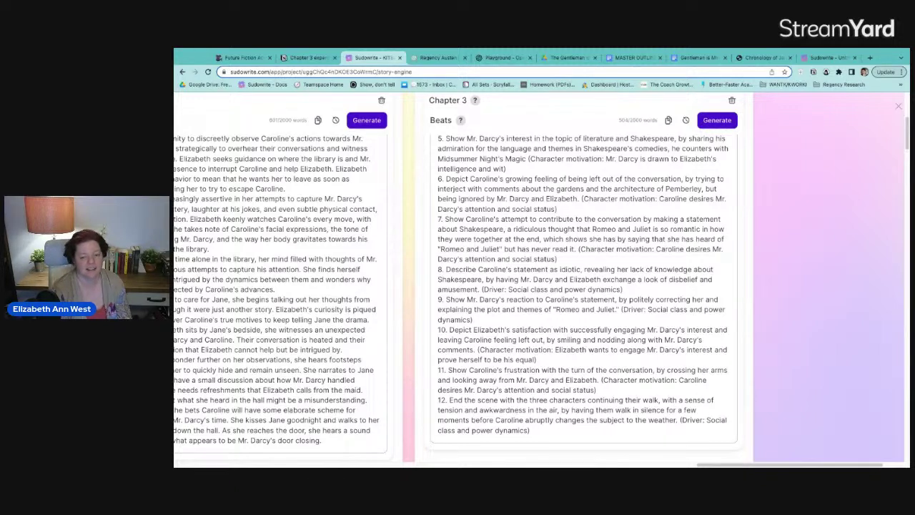
drag(519, 249, 605, 239)
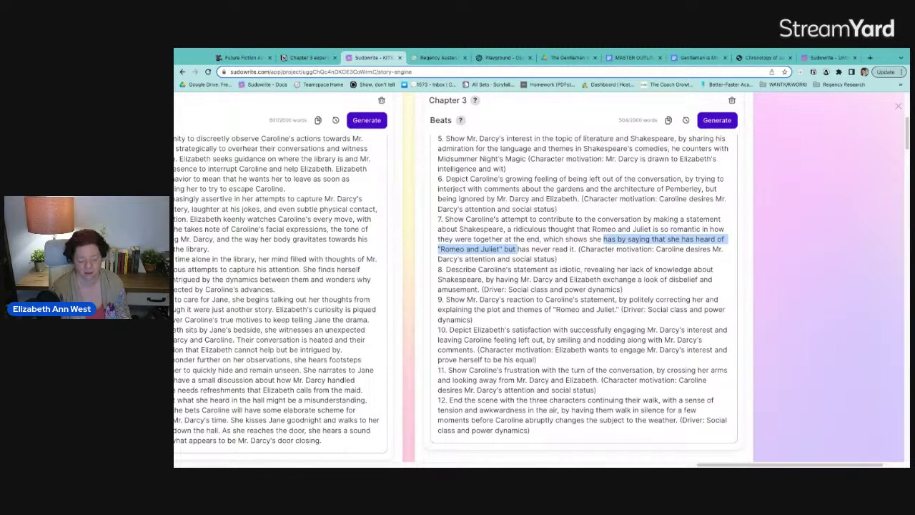
key(BackSpace)
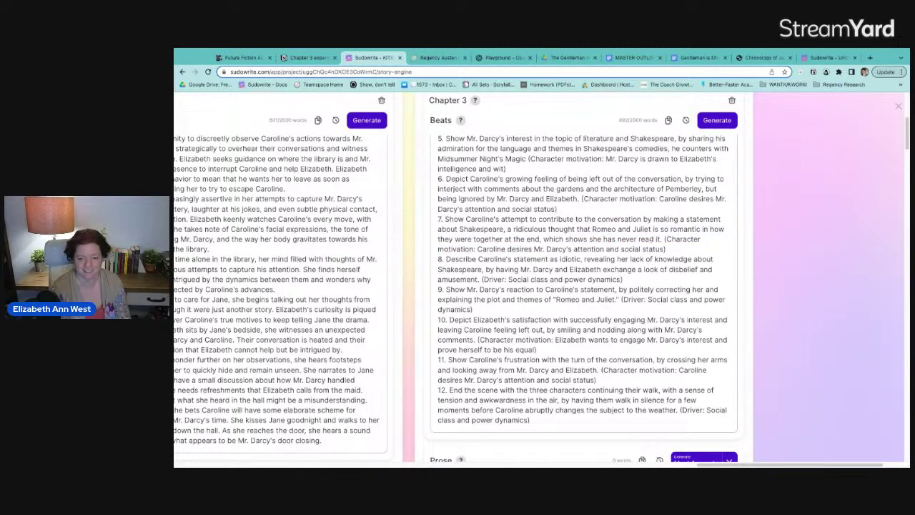
text(or seen)
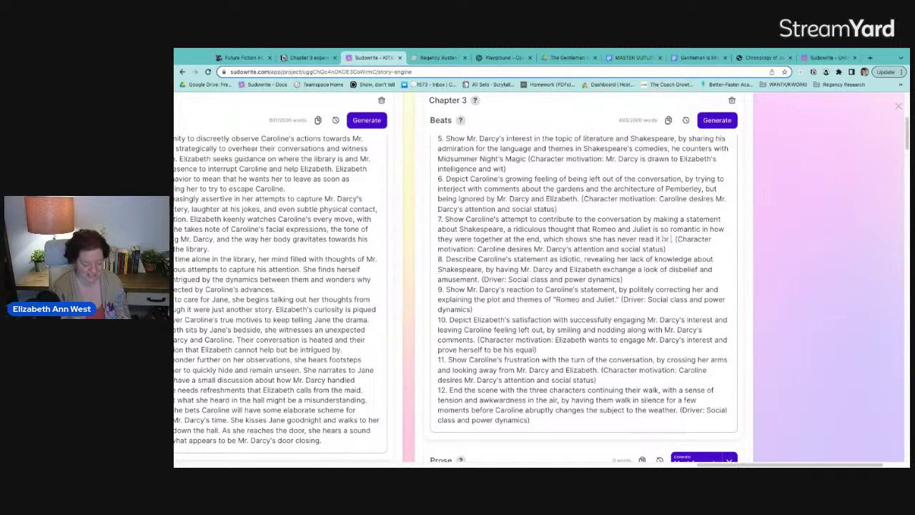
text( the pay)
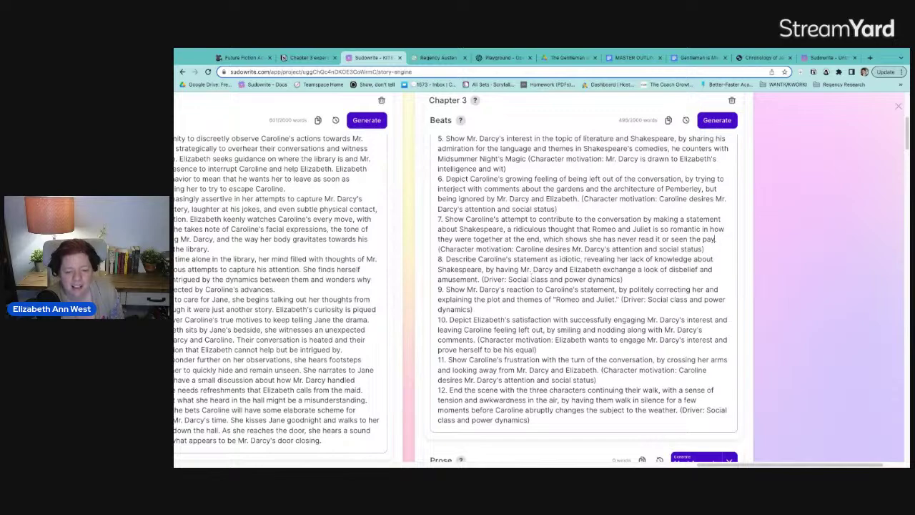
Review the revised Chapter 3 beats from the first one down to the chapter's Prose section.
scroll(457, 286, up, 5)
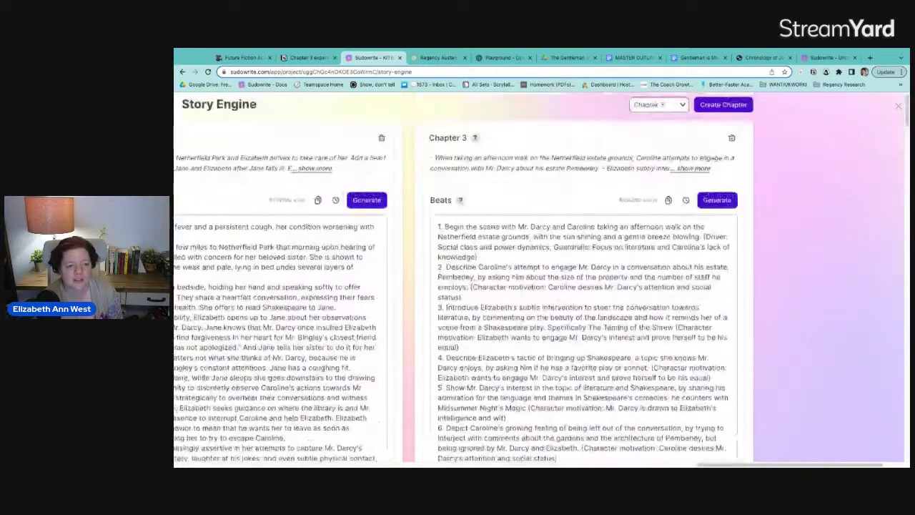
scroll(572, 322, down, 3)
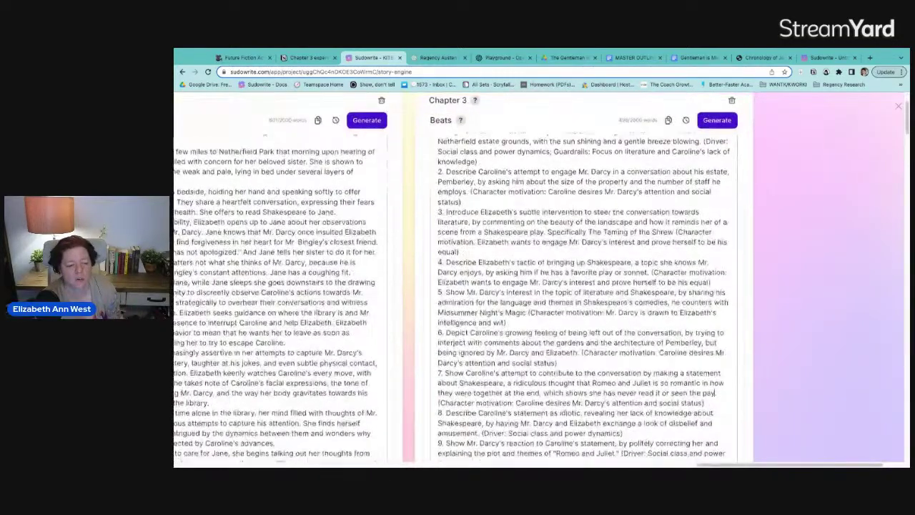
scroll(458, 300, down, 3)
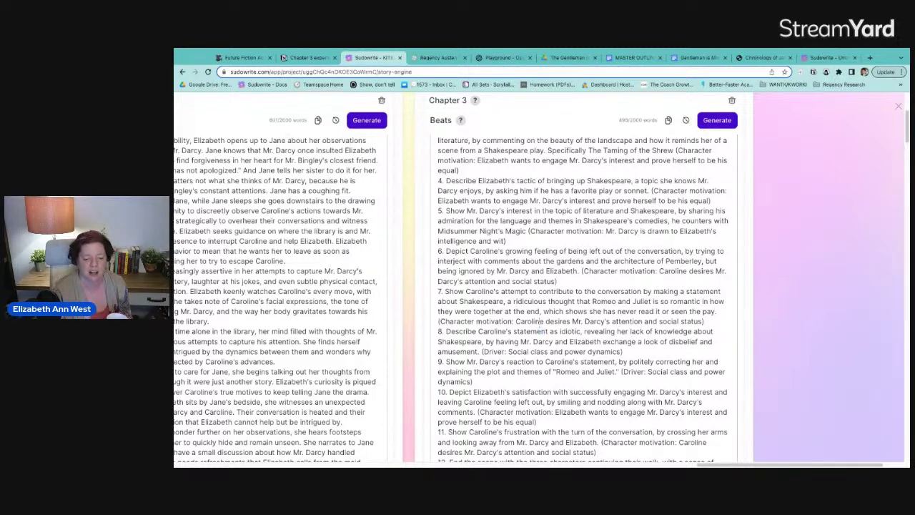
scroll(541, 321, down, 5)
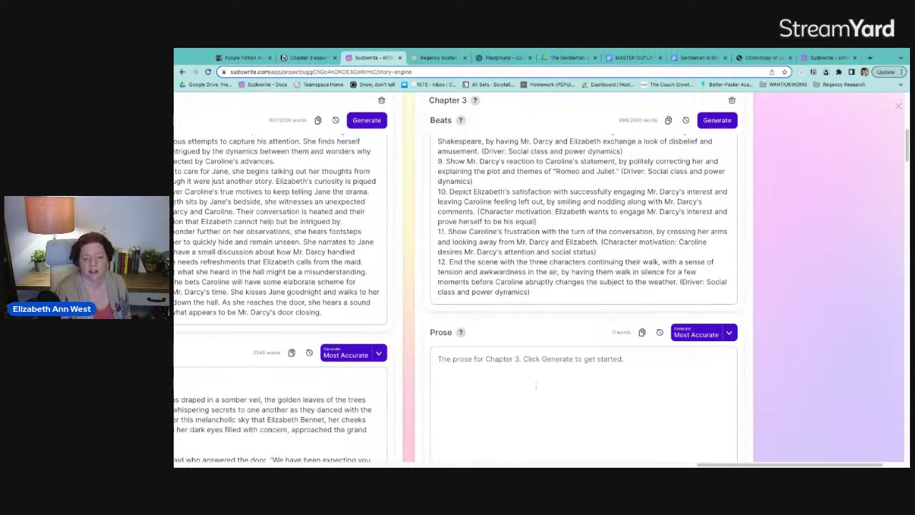
In beat 10 of Chapter 3, insert "Mr. Darcy to handle" before "Caroline feeling left out".
scroll(586, 221, down, 1)
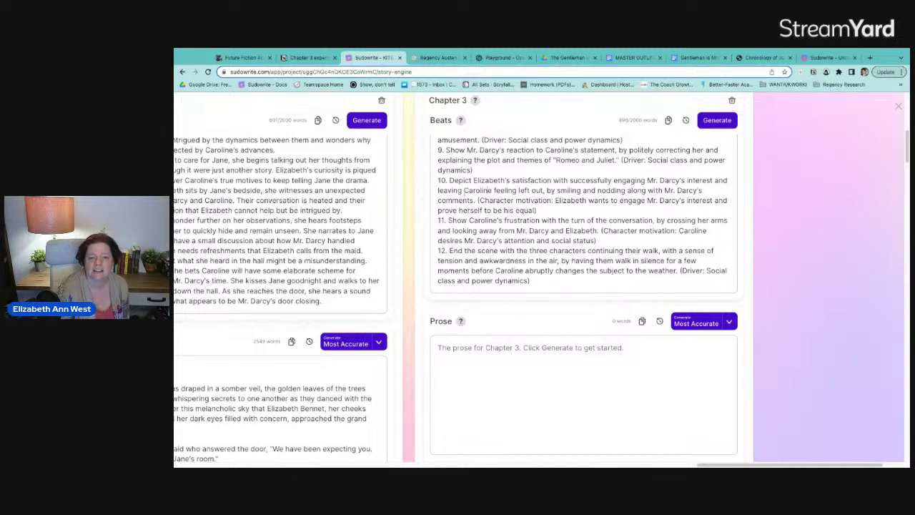
text(M )
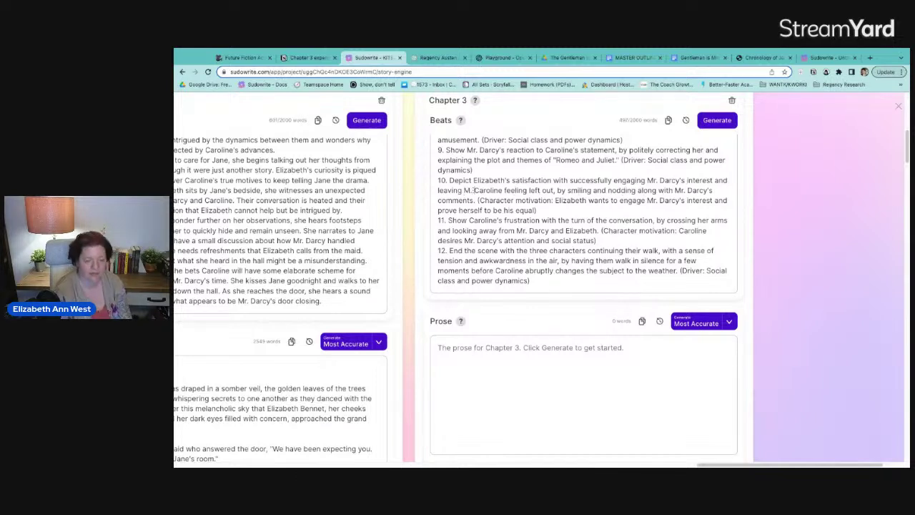
text(r. Darcy to )
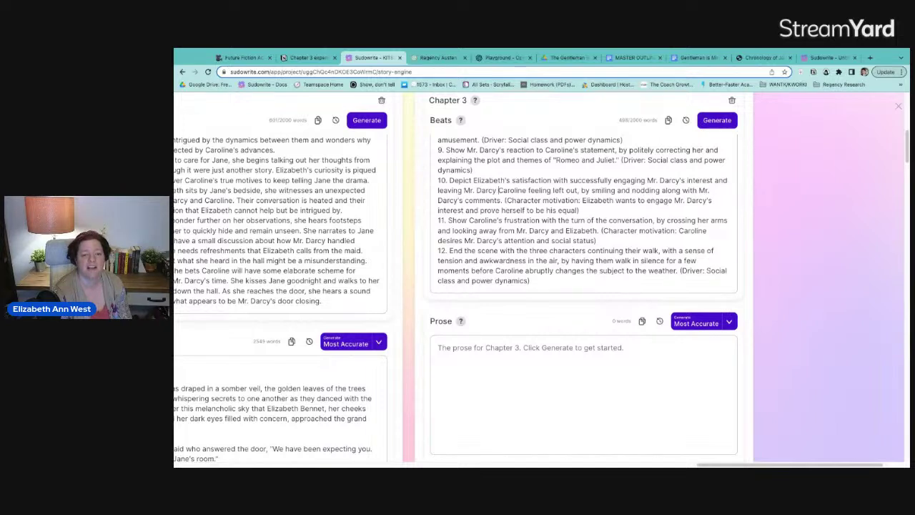
text(handle)
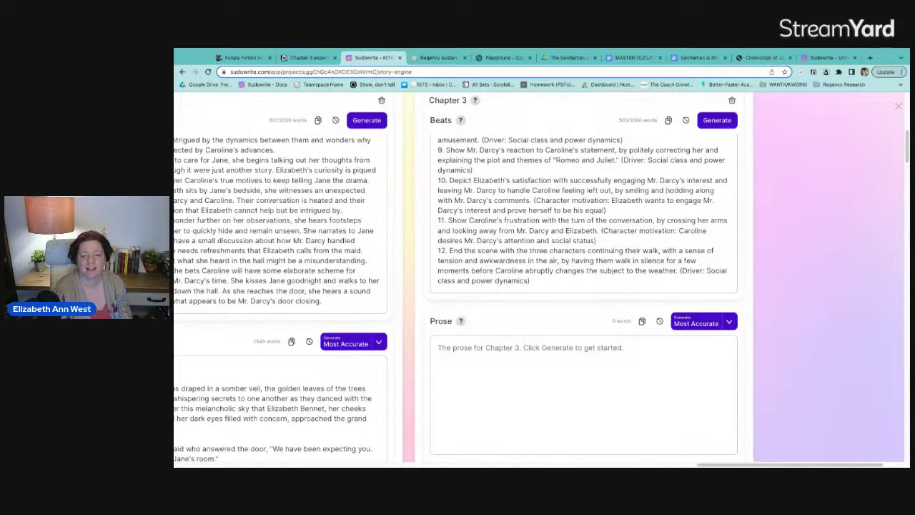
In beat 10, replace "nodding along with Mr. Darcy's comments." with "walking ahead to talk to Mr. Bingley.".
drag(665, 190, 533, 201)
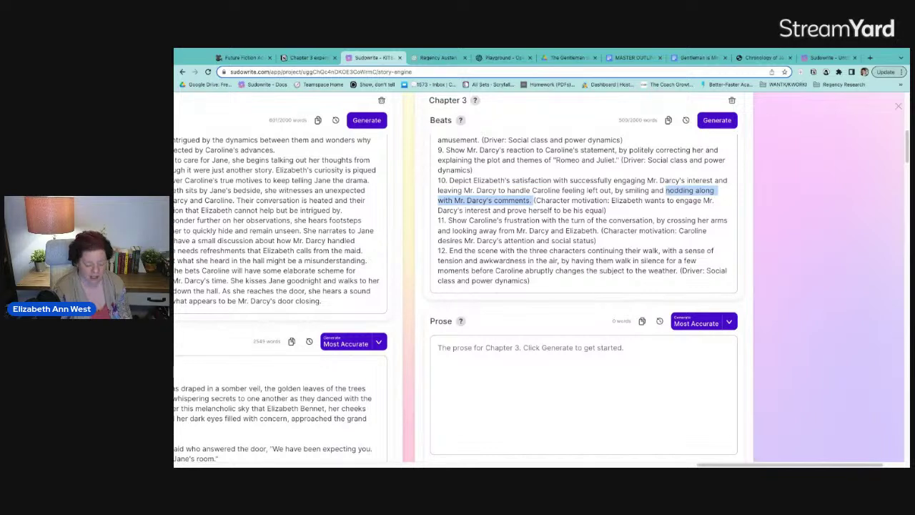
text(walking a)
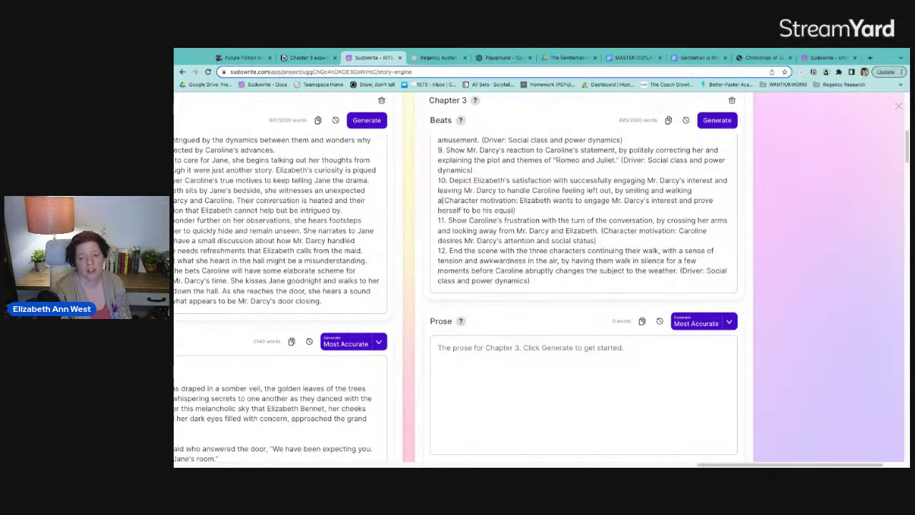
text(head to take t)
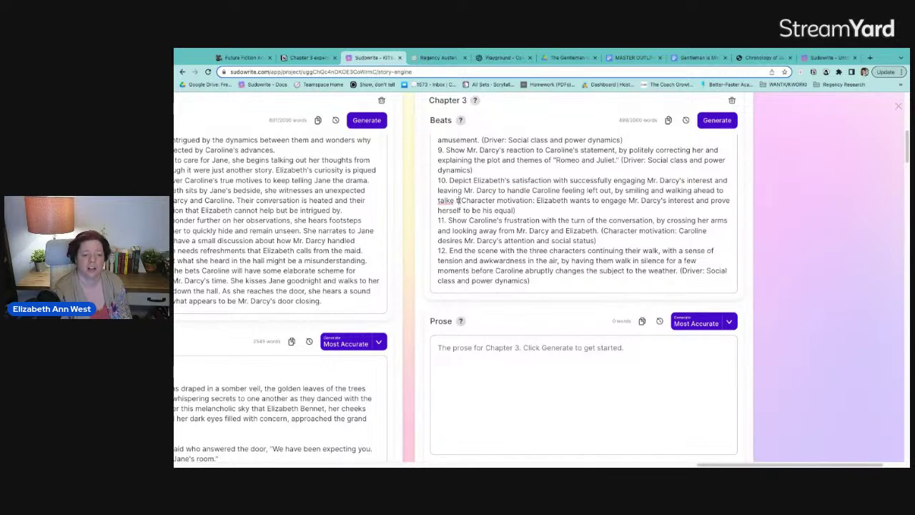
key(BackSpace)
key(BackSpace)
key(BackSpace)
key(BackSpace)
text(lk to Mr. Bingl)
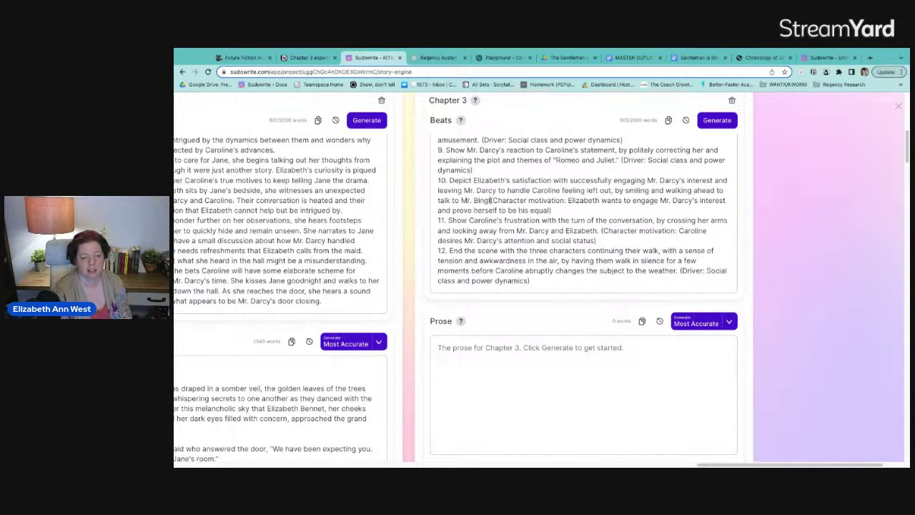
text(ey. He asks ho)
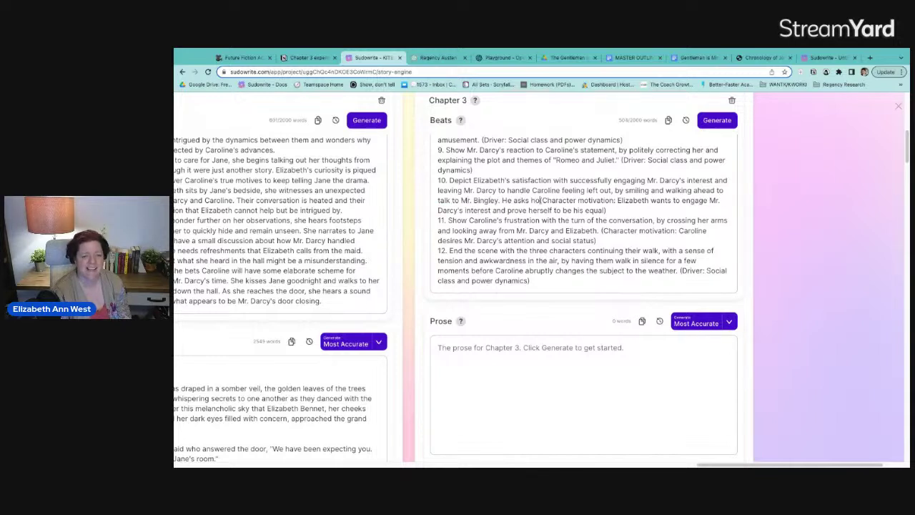
Continue beat 10 with "He asks how Jane is, and Elizabeth tells him that she still coughs tremendously," before the character motivation note.
text(w Jane is, and Eliz)
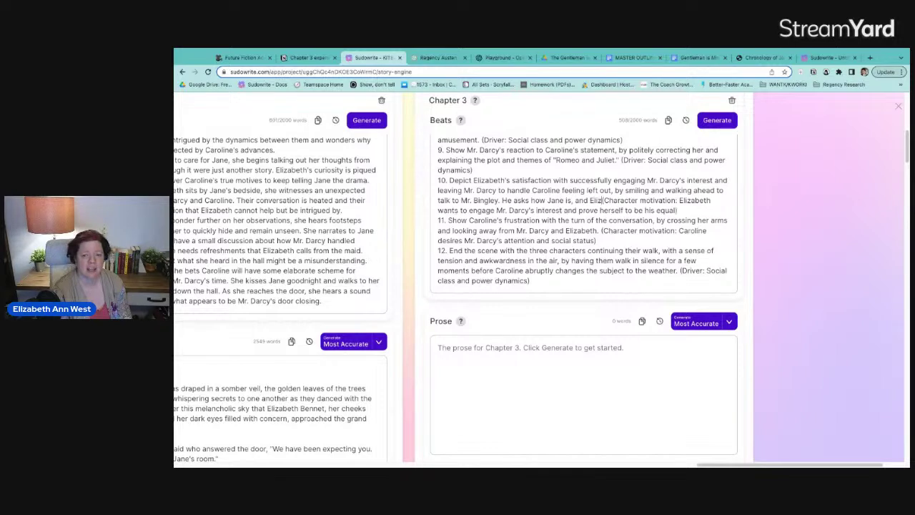
text(abeth tells)
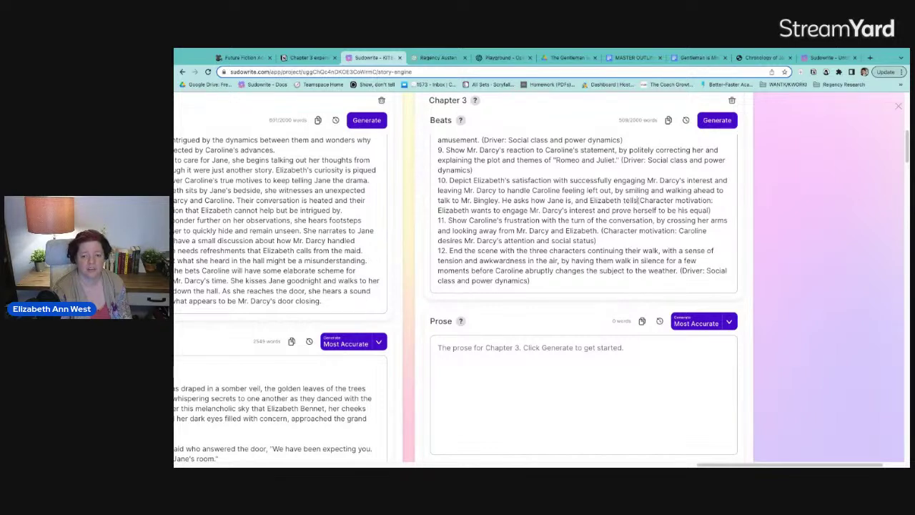
text( him that )
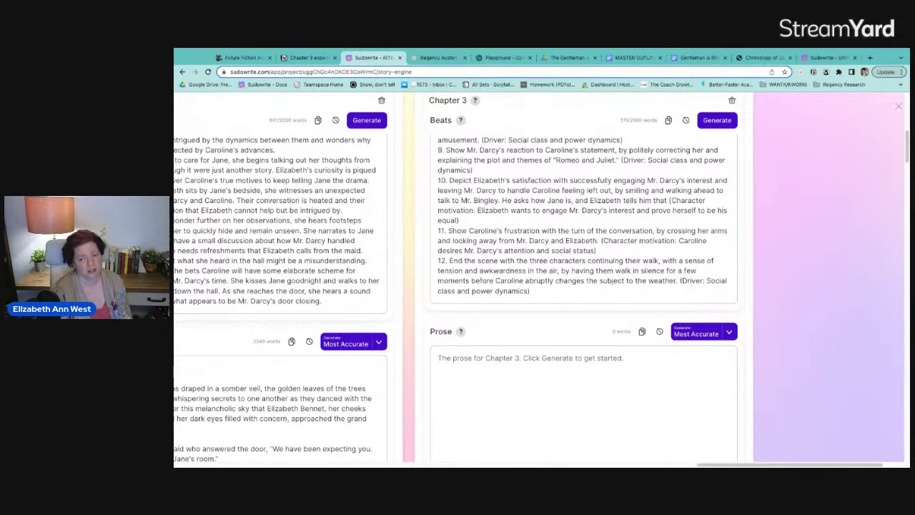
text(she still cough)
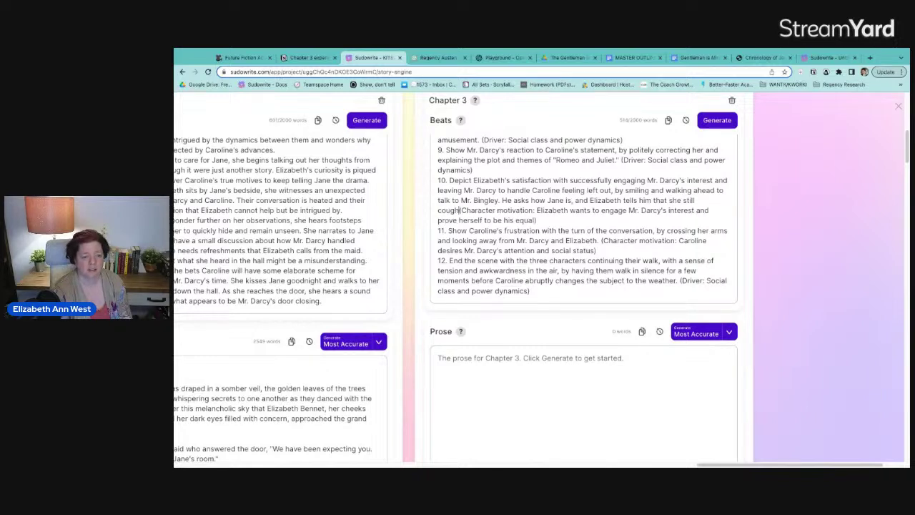
text(s tremendou)
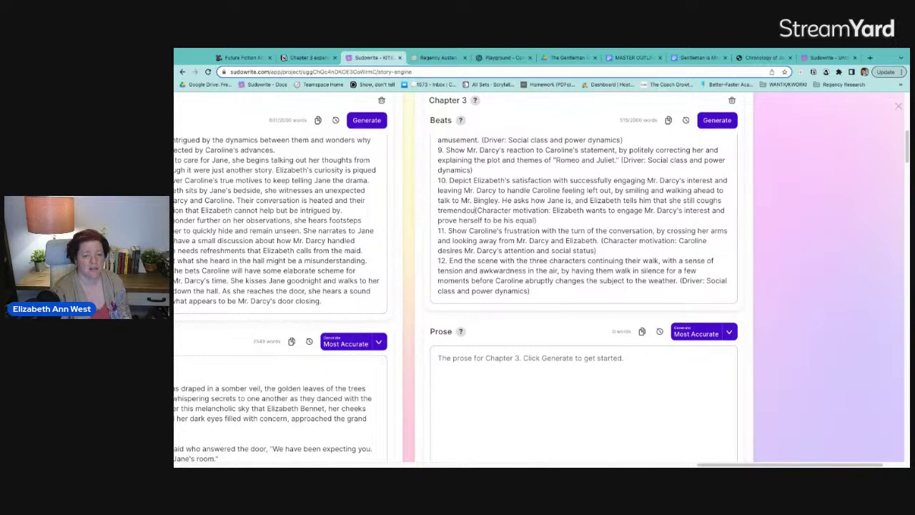
text(sly, but that M)
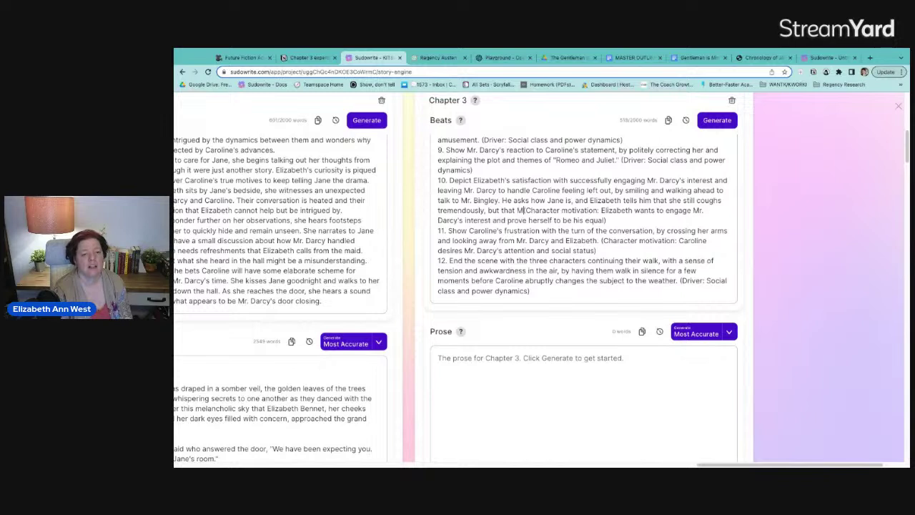
Finish beat 10's sentence about Jane's health with "but that Mr. Jones' tincture seems to be helping her sleep more and more.".
text(r. Jones)
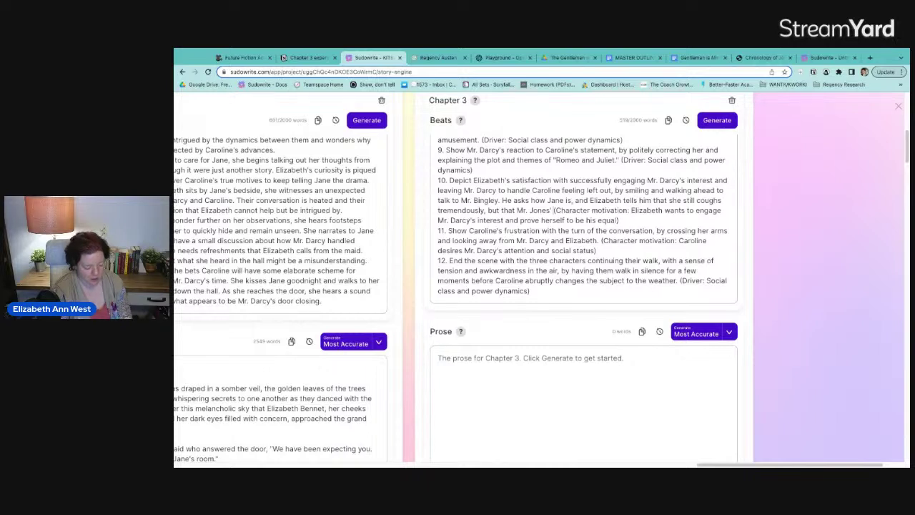
text(' tincture seems t)
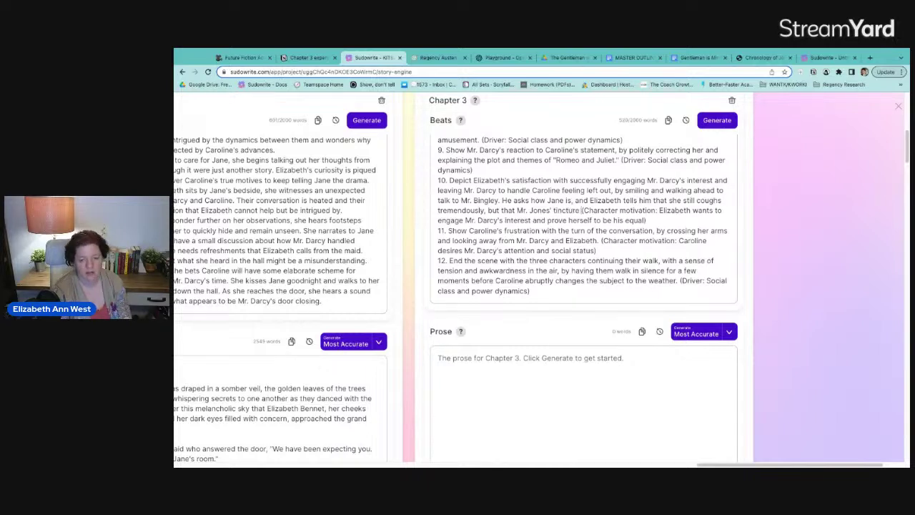
text(o be he)
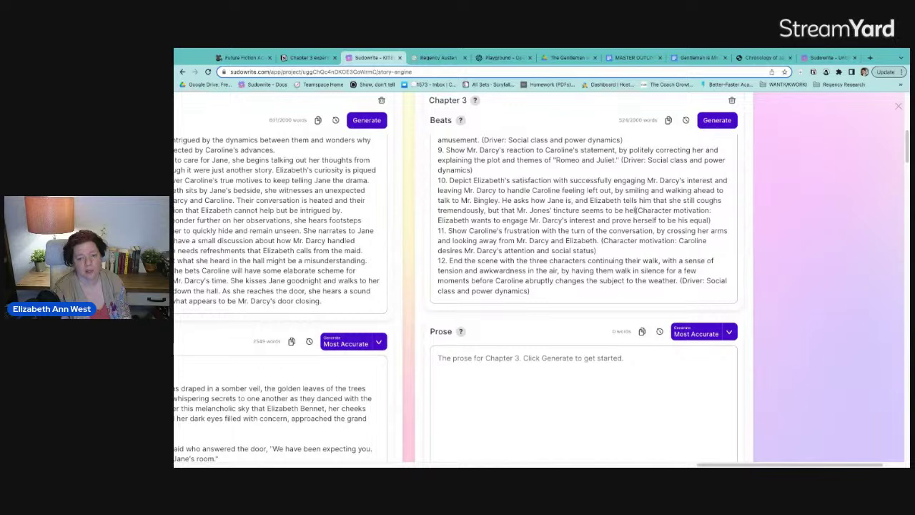
text(lping her sleep more and more.)
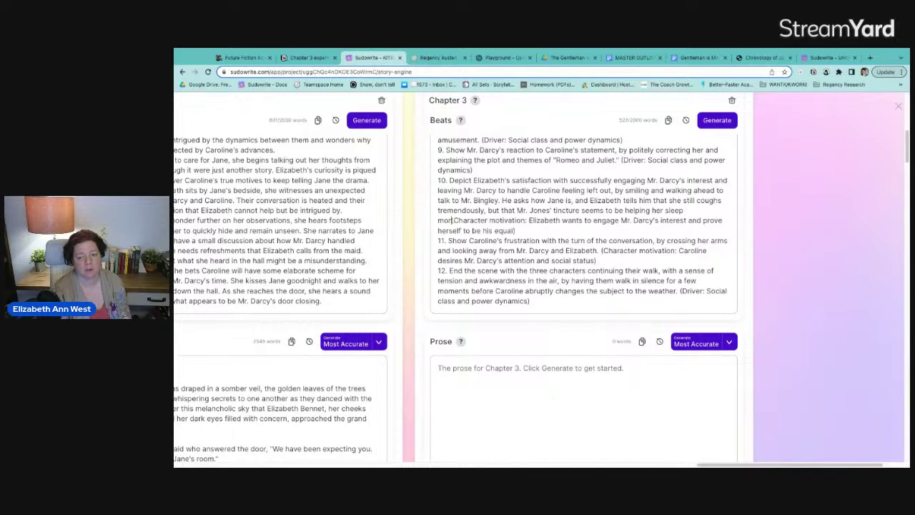
Add the sentence "With any luck, Jane will be up for visitors tomorrow." before beat 10's character motivation note.
text( With any luck)
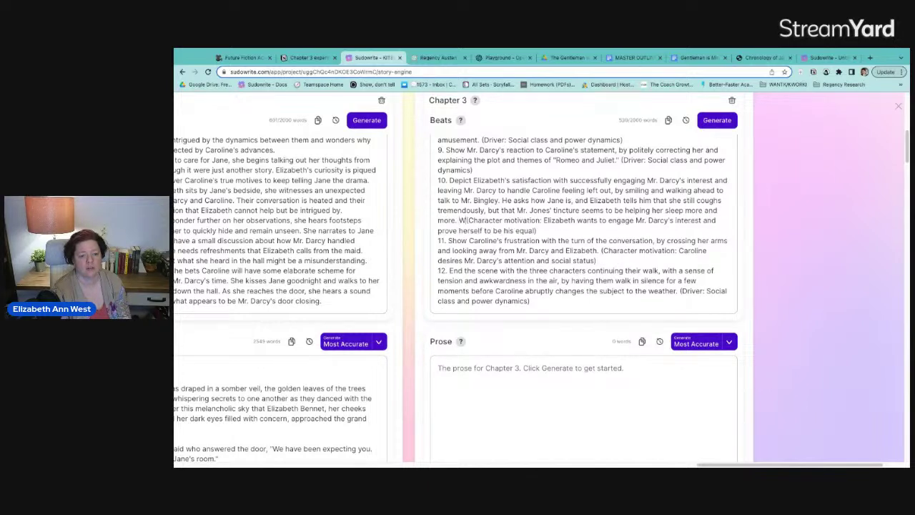
text(, Jane will )
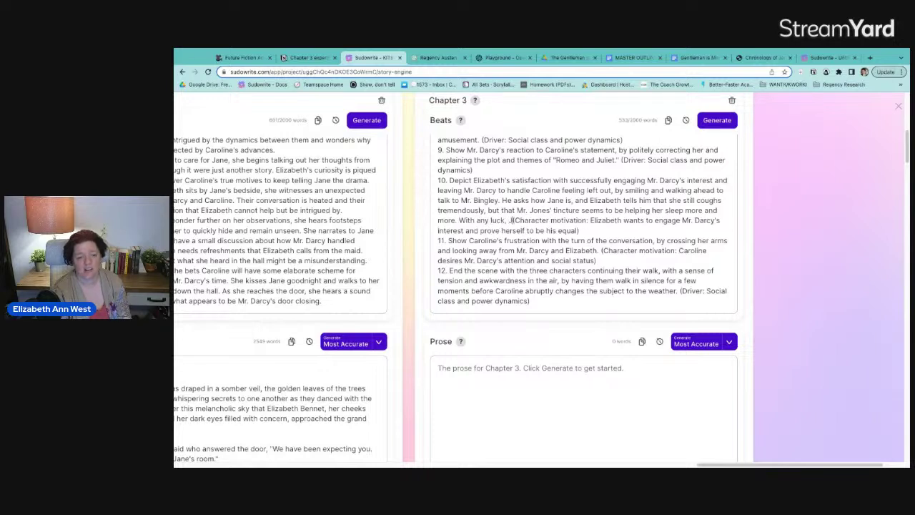
text(be up for)
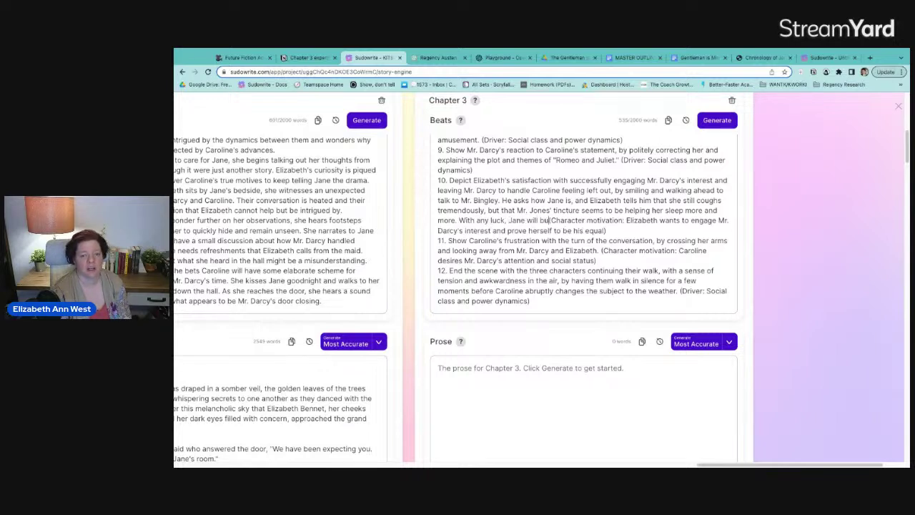
text( visitor)
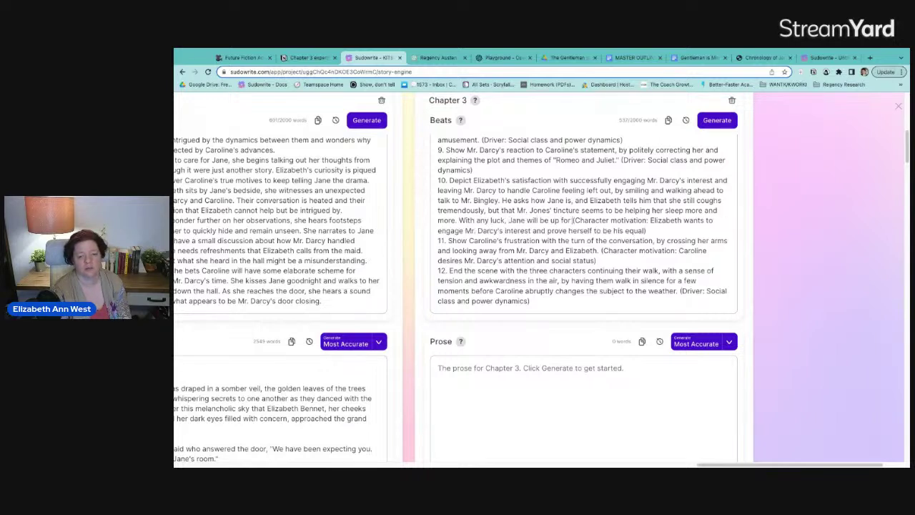
text(s)
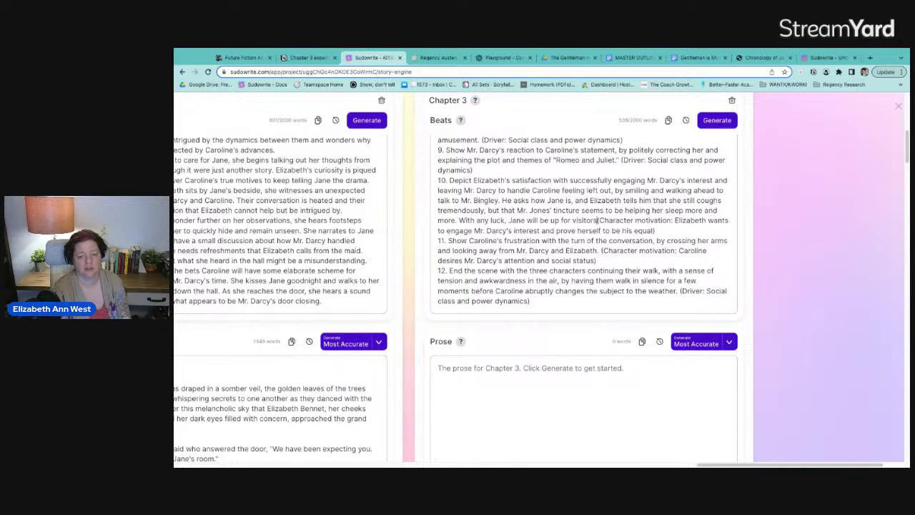
text( tomor)
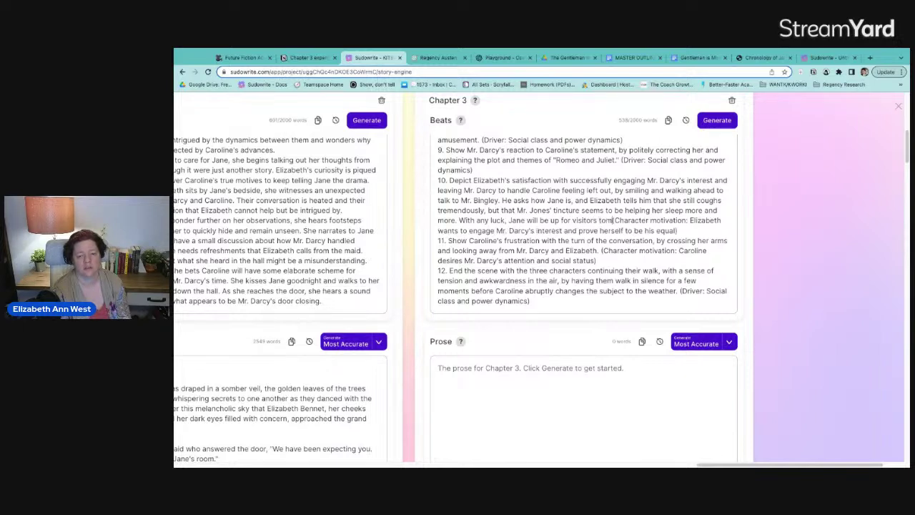
text(row.)
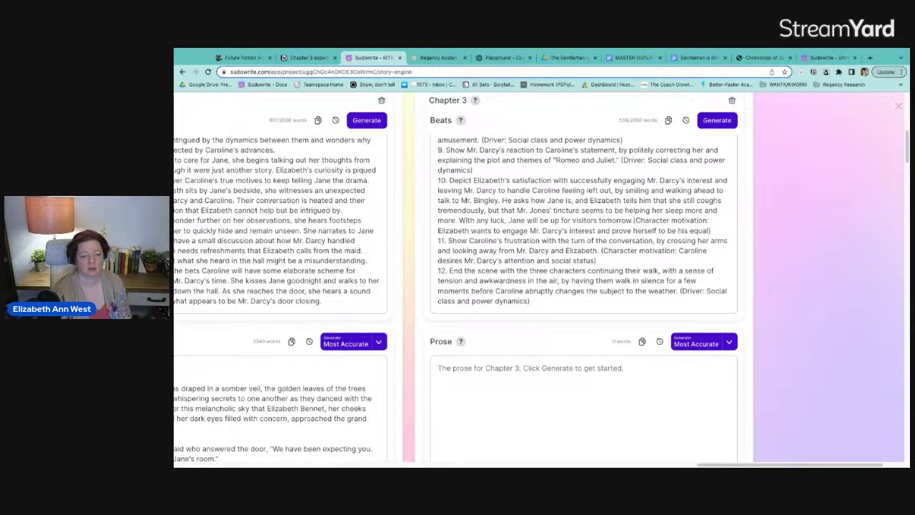
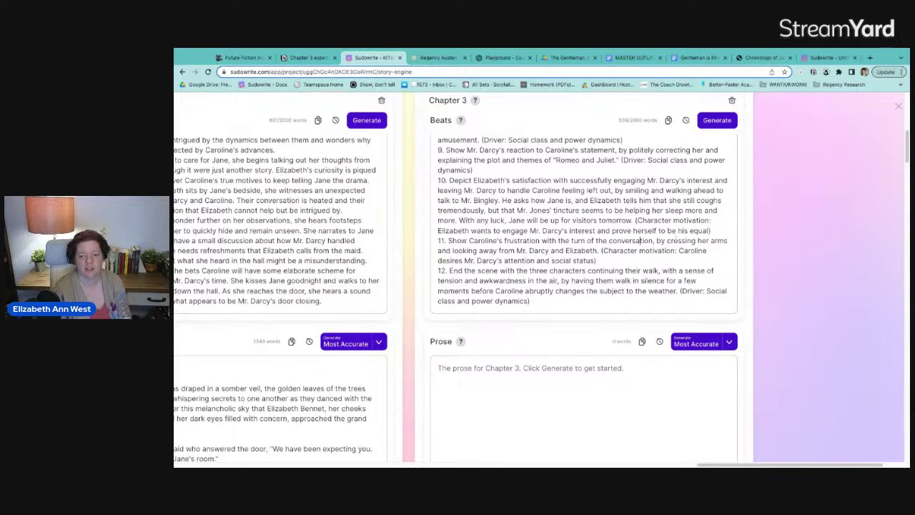
In beat 11, replace "by crossing her arms and looking away from Mr. Darcy and Elizabeth" with "as Mr. Darcy walks faster".
drag(656, 240, 597, 251)
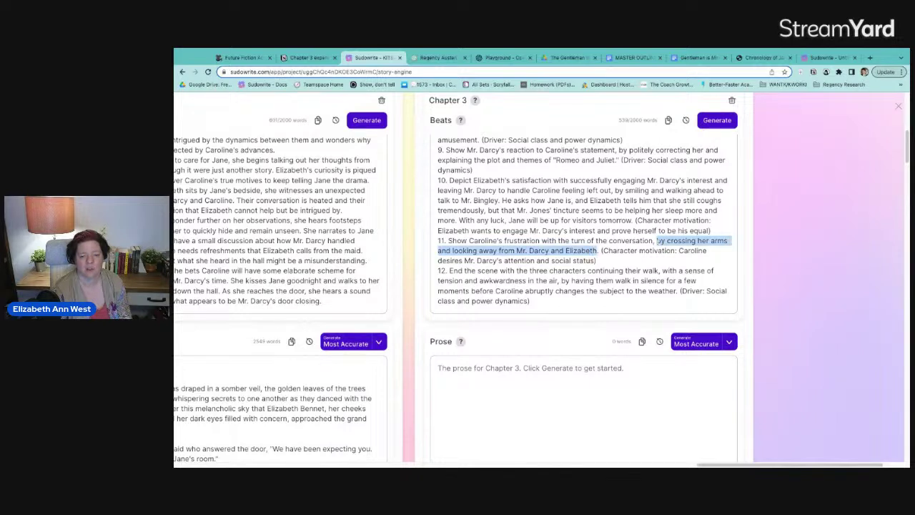
key(BackSpace)
text(as Mr. Darcy )
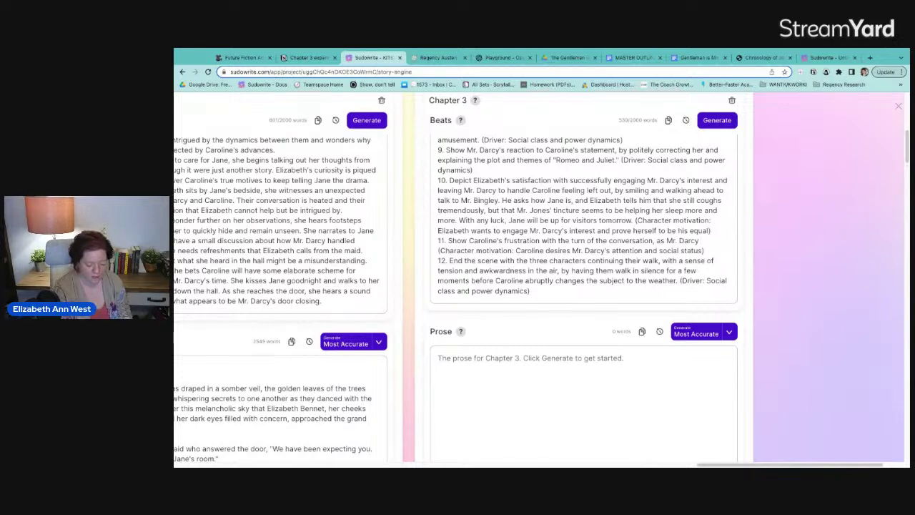
text(walks)
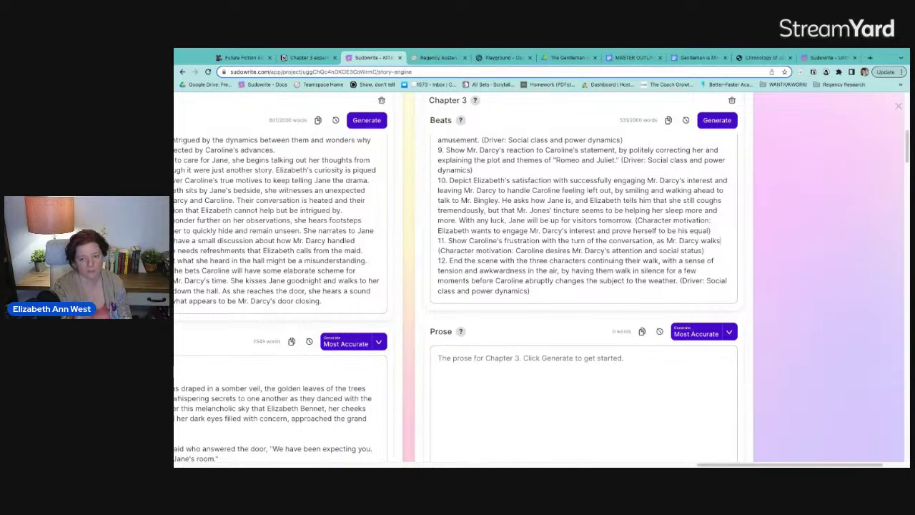
text( faster and she)
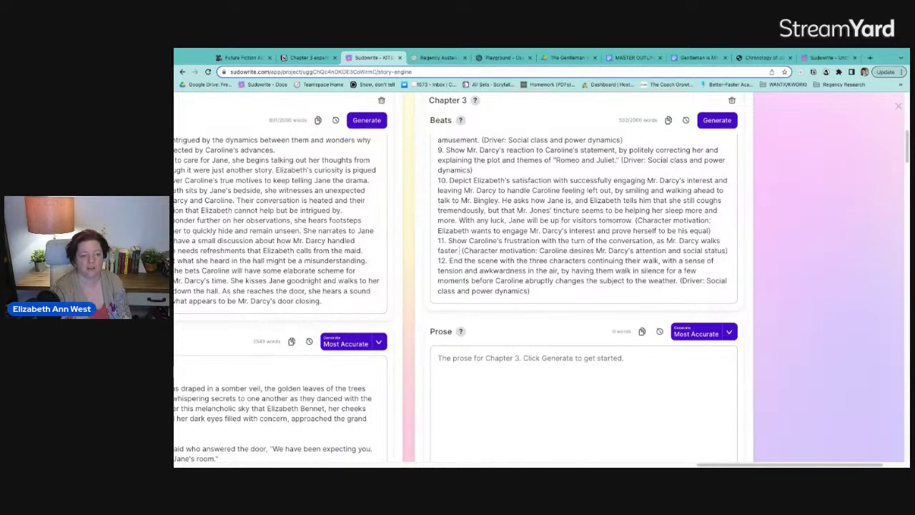
key(BackSpace)
key(BackSpace)
key(BackSpace)
key(BackSpace)
key(BackSpace)
key(BackSpace)
key(BackSpace)
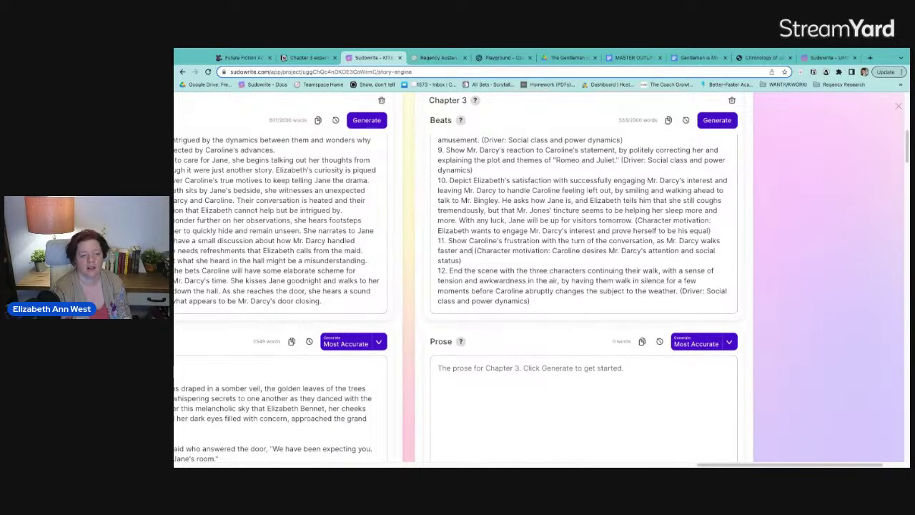
Continue beat 11 with "to try to catch up with Elizabeth and Mr. Bingley and Caroline complains that she cannot walk so fast.".
text(to try to catch up with)
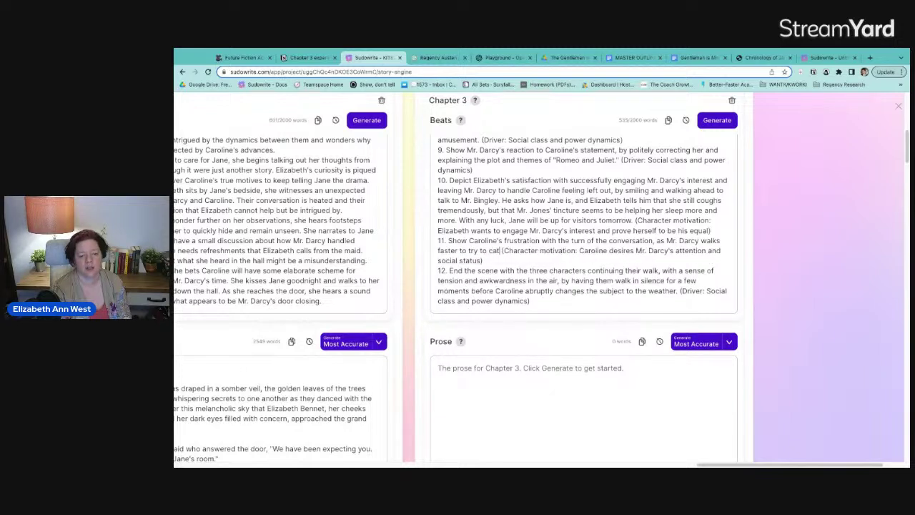
text( Elizabeth and )
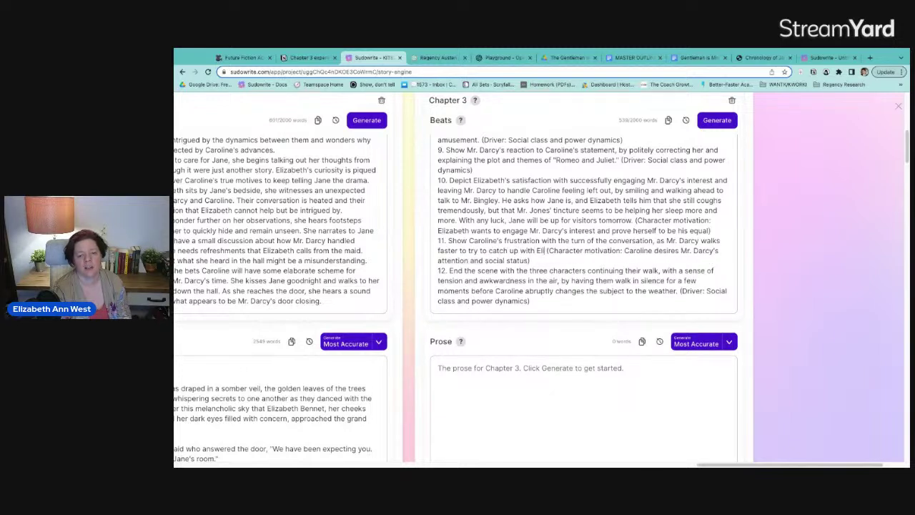
text(Mr. Bingl)
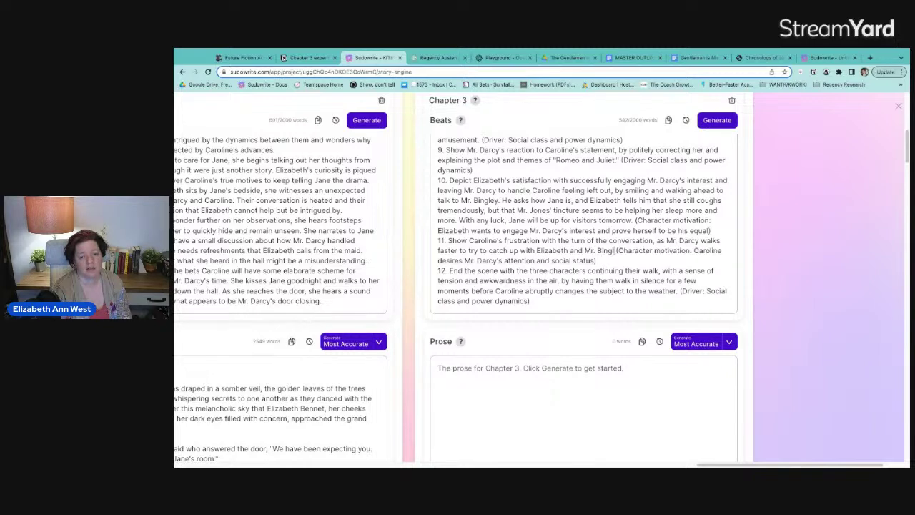
text(ey and Caroli)
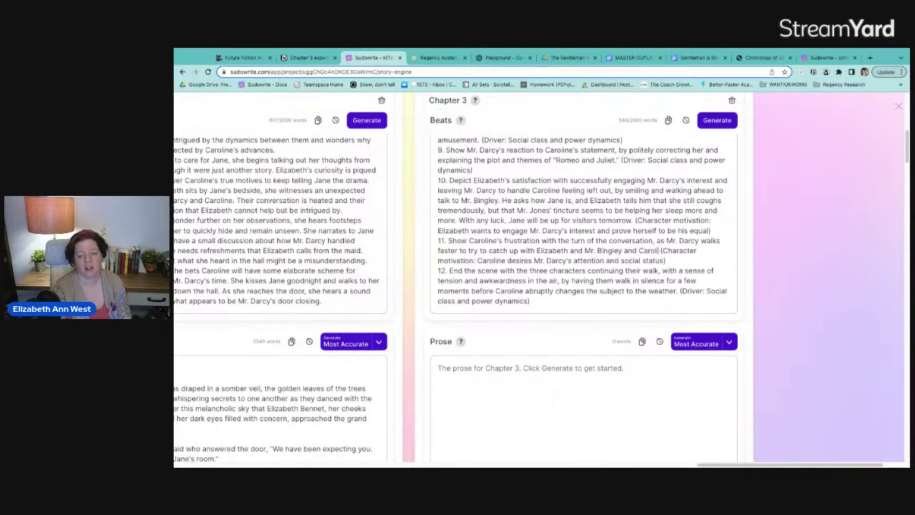
text(ne complain)
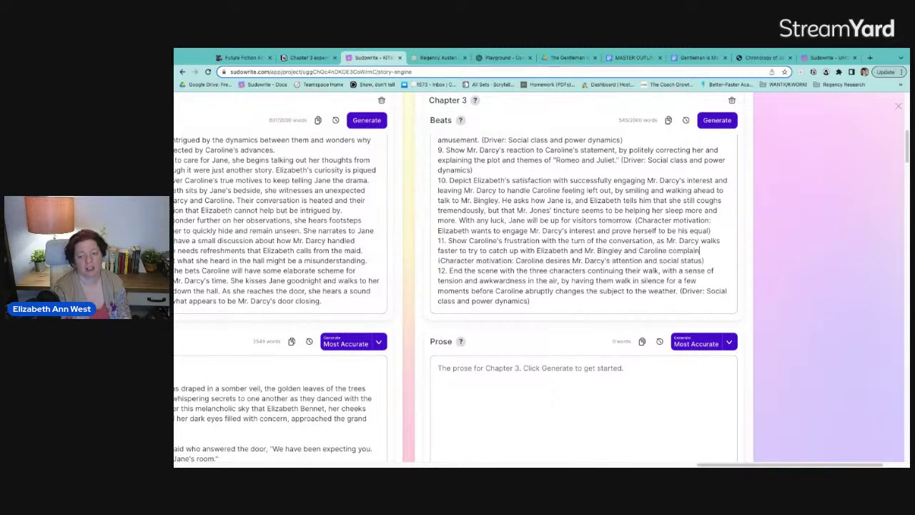
text(s that she c)
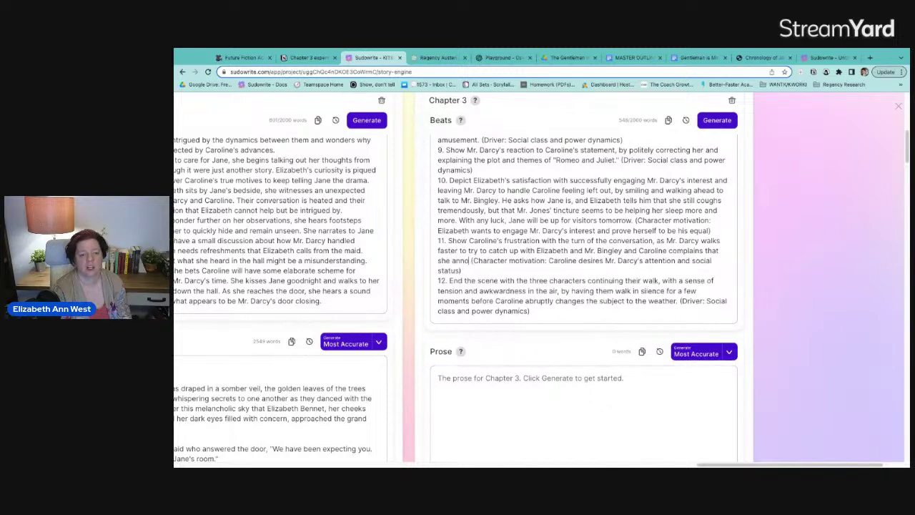
text(annot walk s)
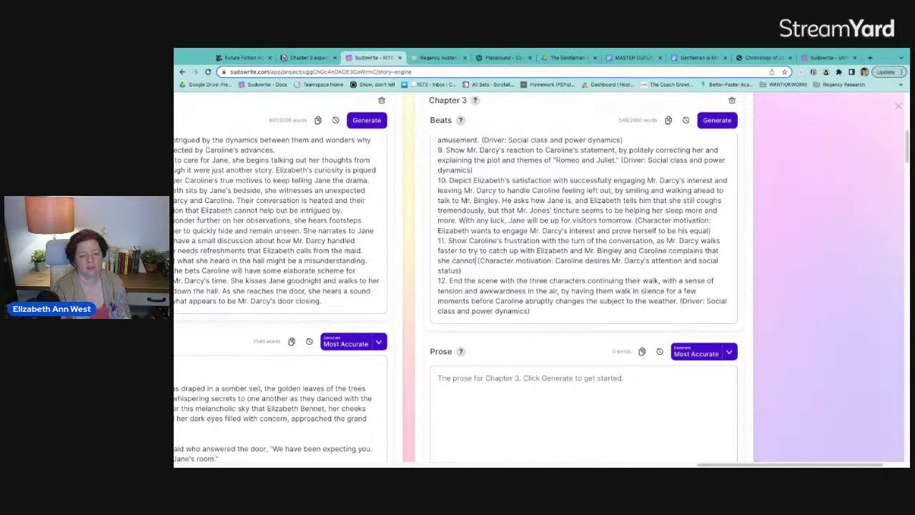
text(o fast. So)
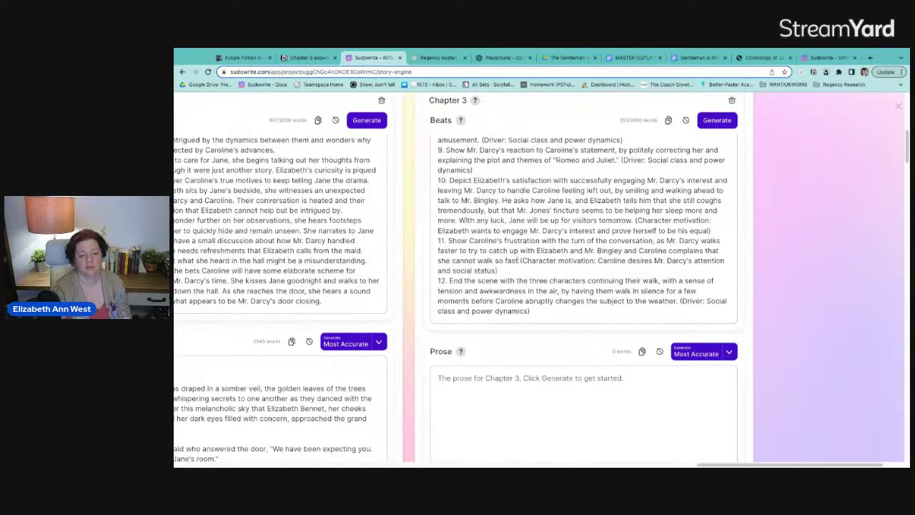
Add the sentence "She makes such a squabble, Charles turns around and suggests he and Elizabeth wait for them." to beat 11.
text(e makes s)
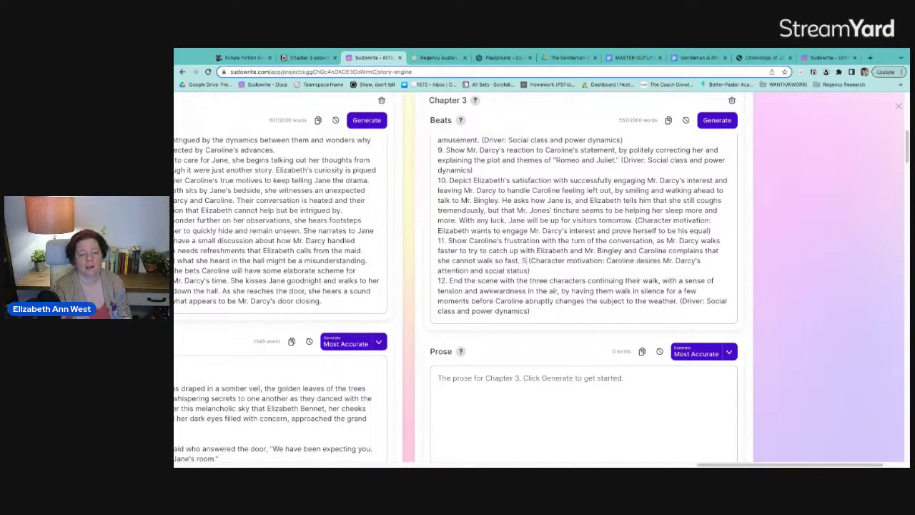
text(uch a squabb)
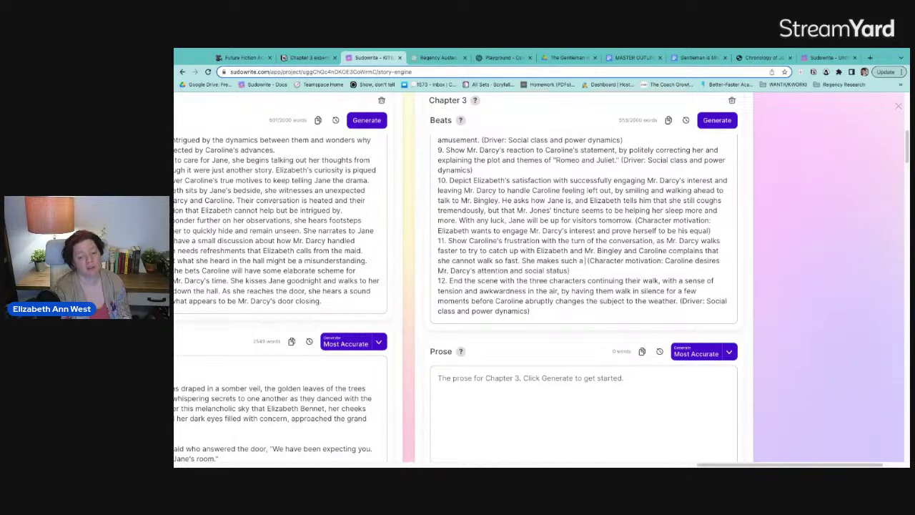
text(le, Char)
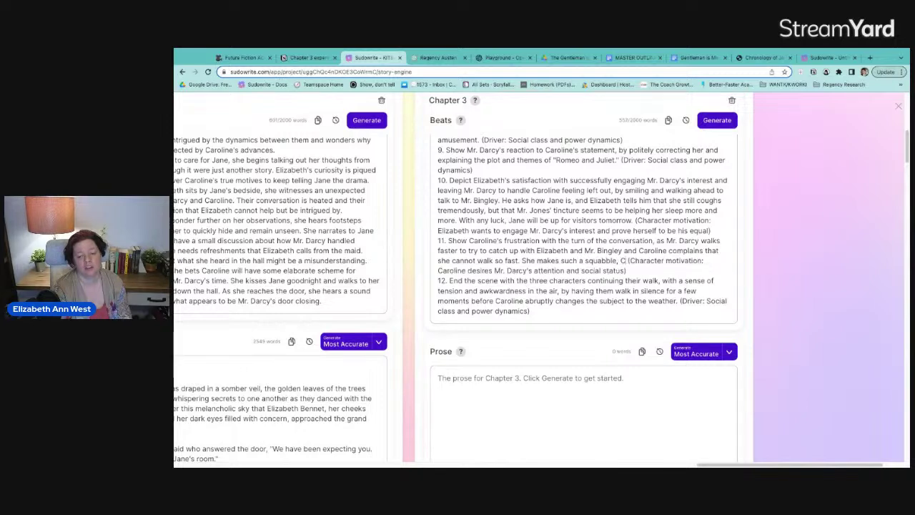
text(les turn)
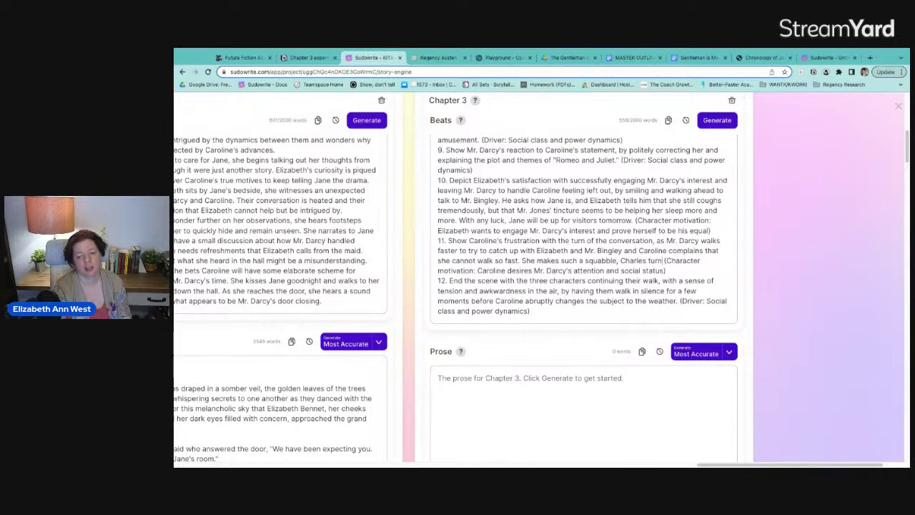
text(s around and)
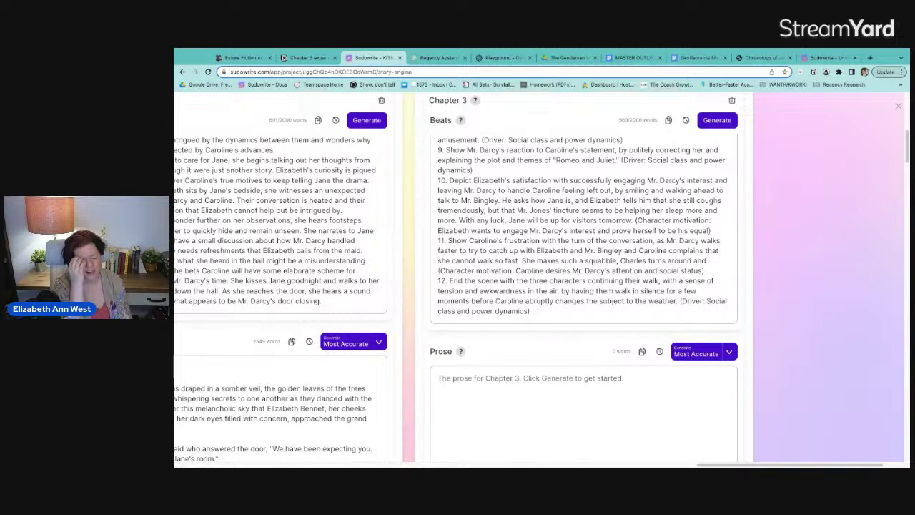
text( s )
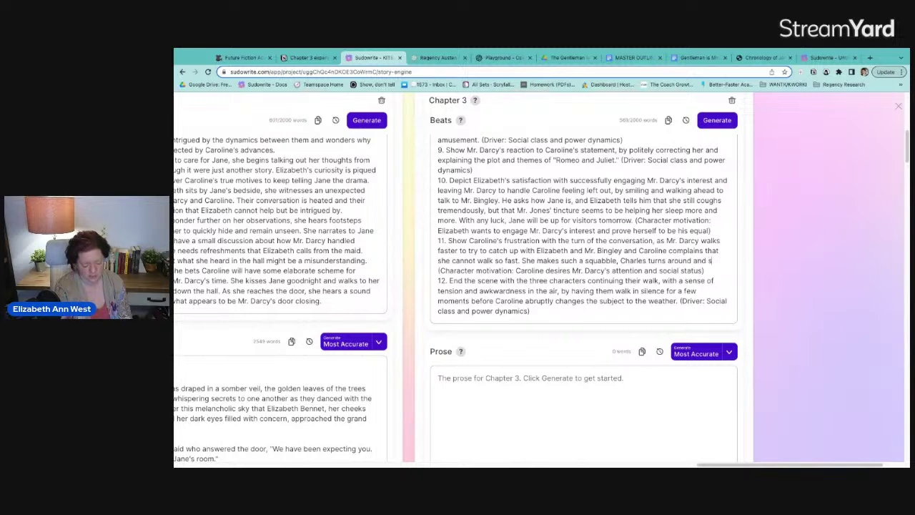
text(ugges)
text(ts he and Elizabeth)
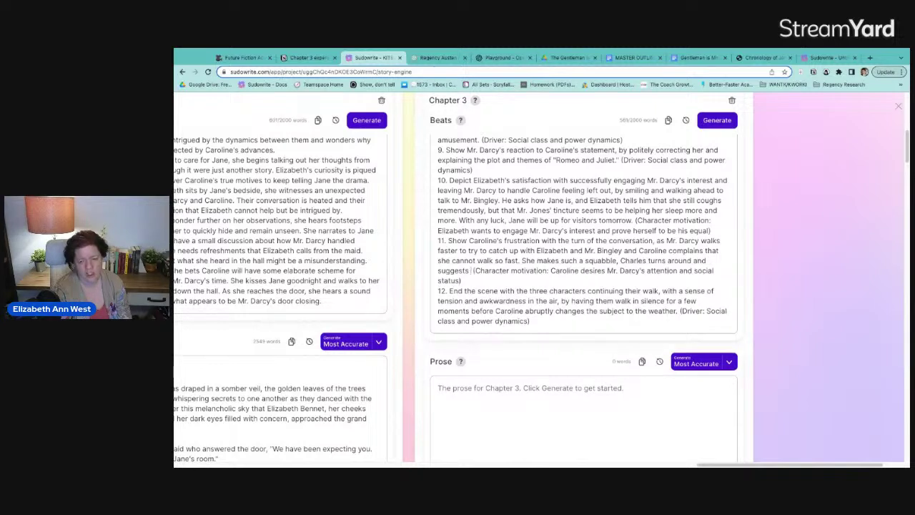
text( wait for them. )
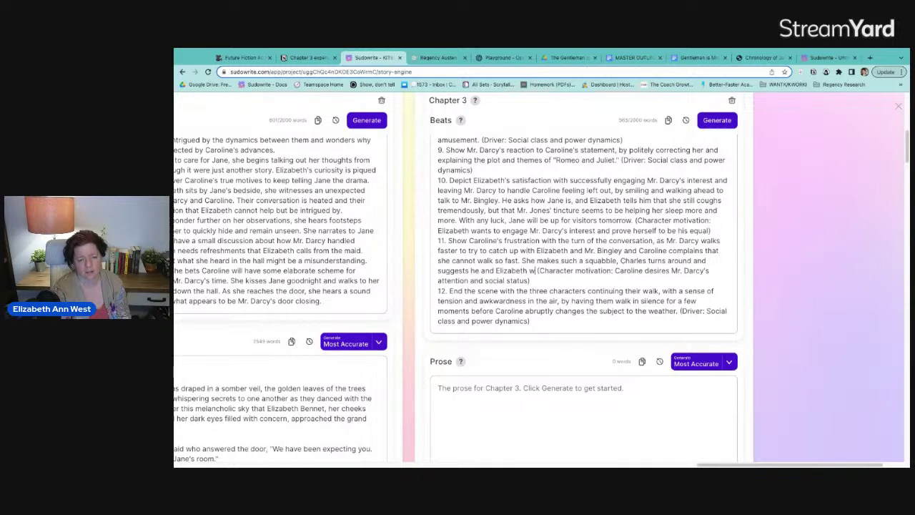
End beat 11's description with "Elizabeth bids them all a good afternoon, and decides to walk back alone to see to her sister.".
text(Elizabeth)
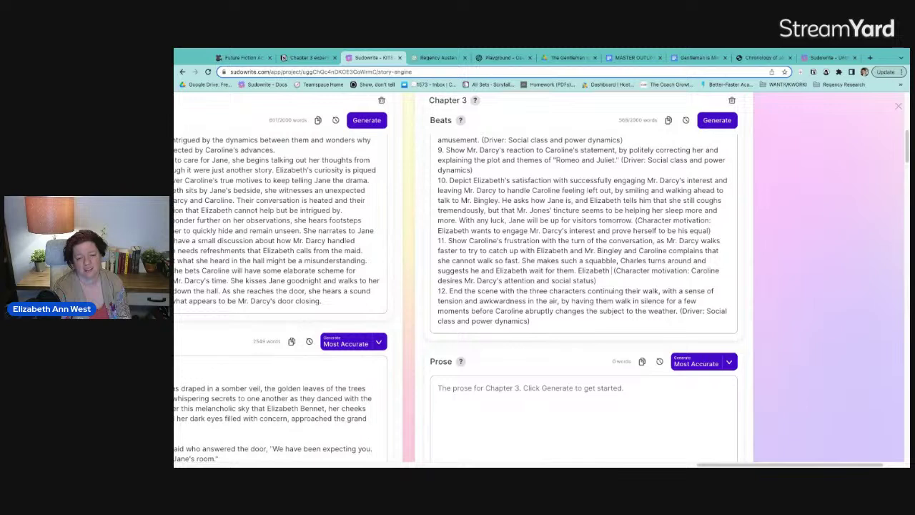
text( bids them all)
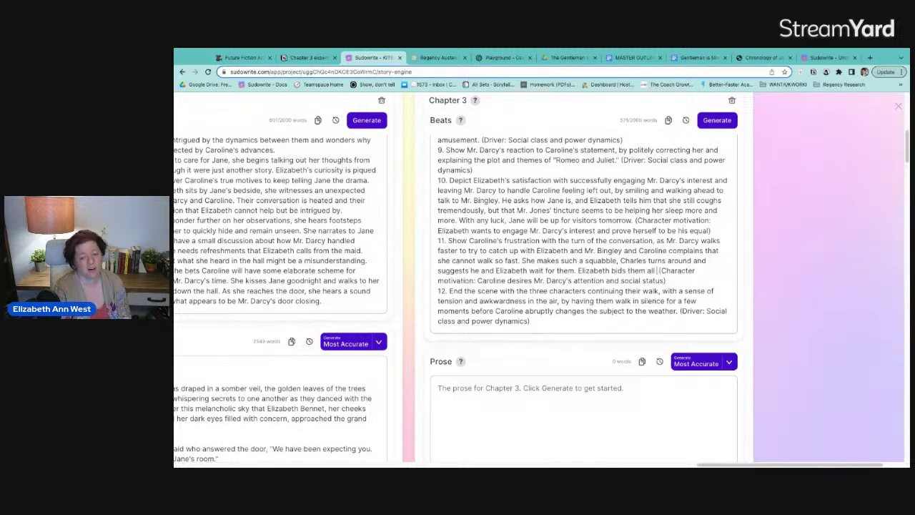
text( a good afterno )
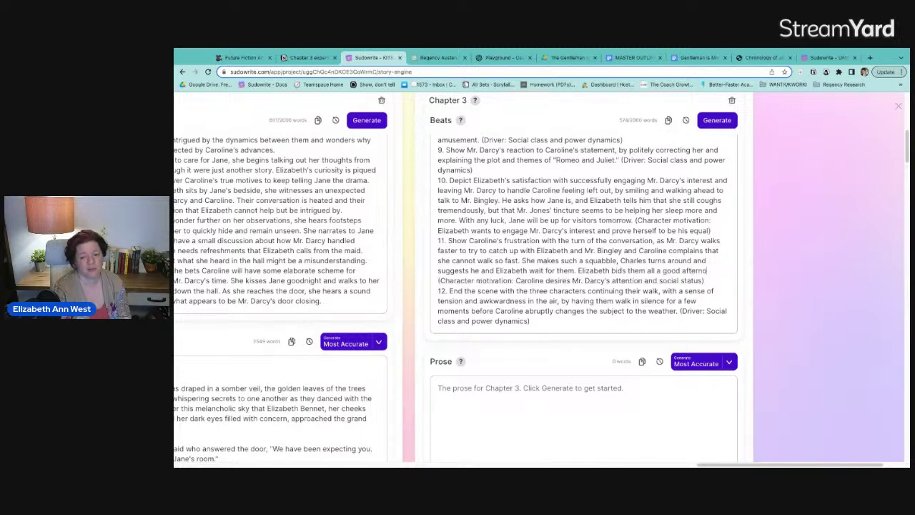
text(on, and)
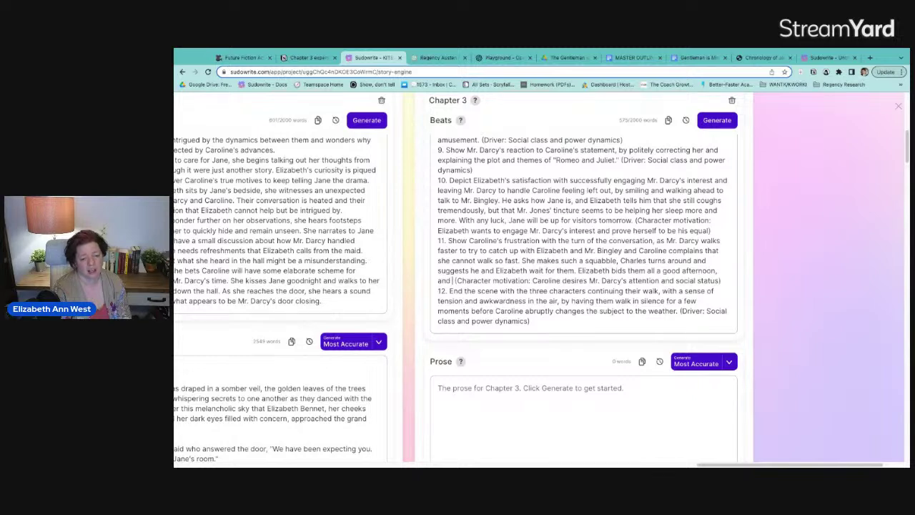
text( decides)
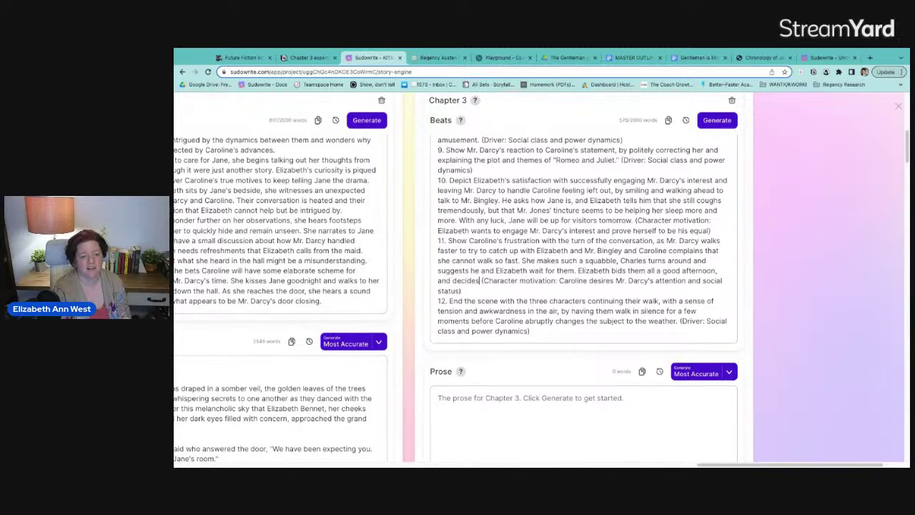
text( to walk back alone to)
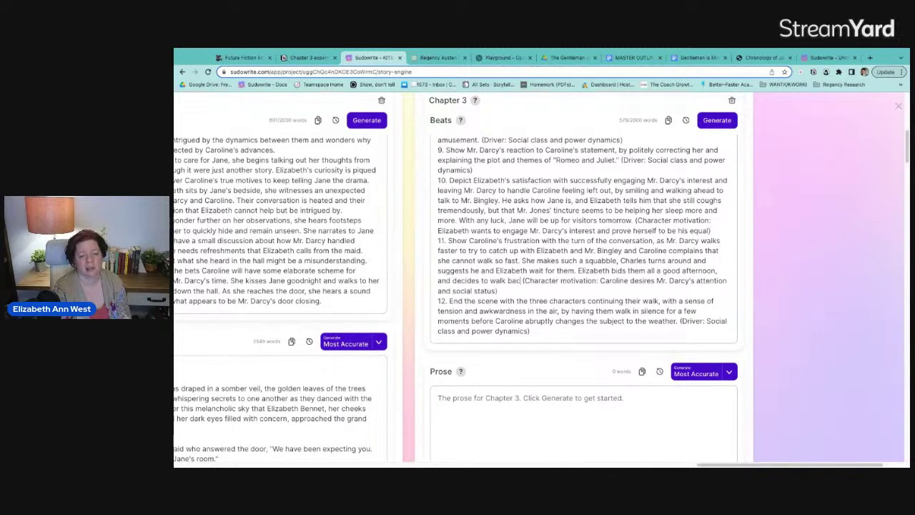
text( see to her sister.)
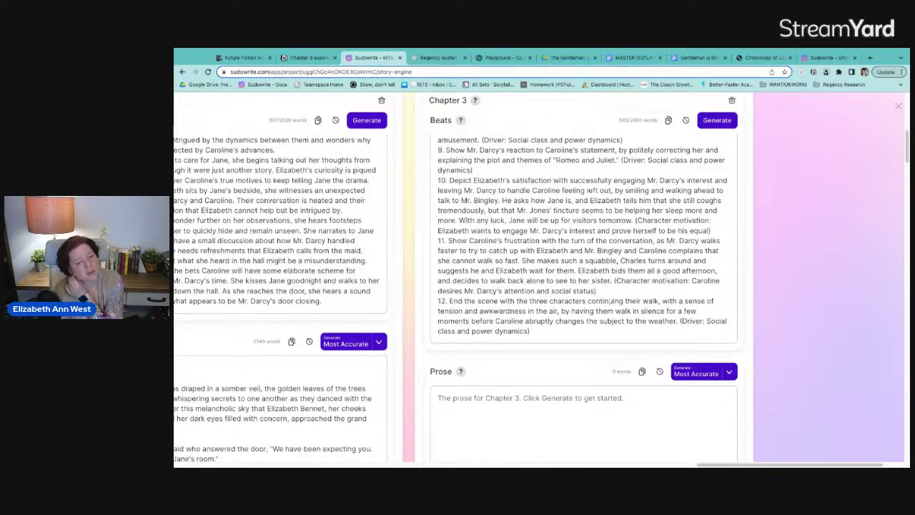
In beat 12, replace the text between "End the scene with" and the driver note with "Elizabeth walking confidently away, utterly perplexed with".
drag(610, 300, 607, 311)
click(557, 330)
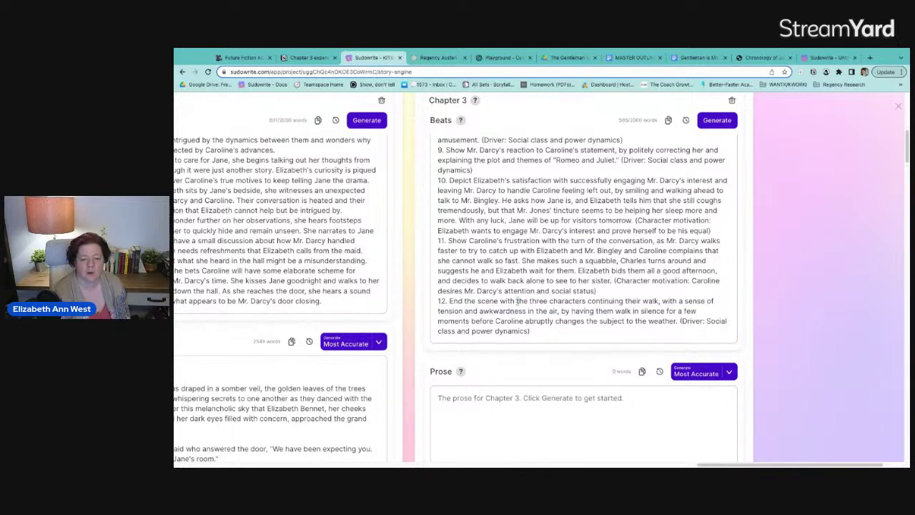
drag(516, 301, 666, 321)
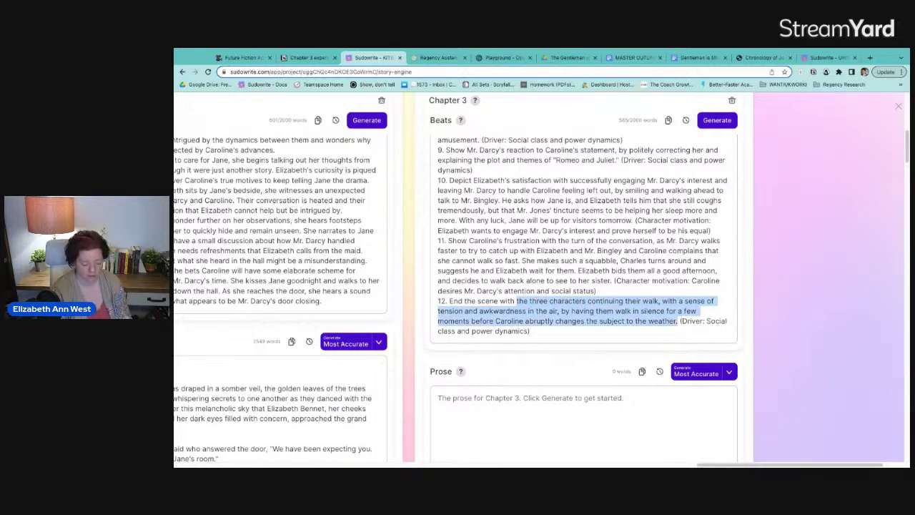
text(Elizabeth walkin)
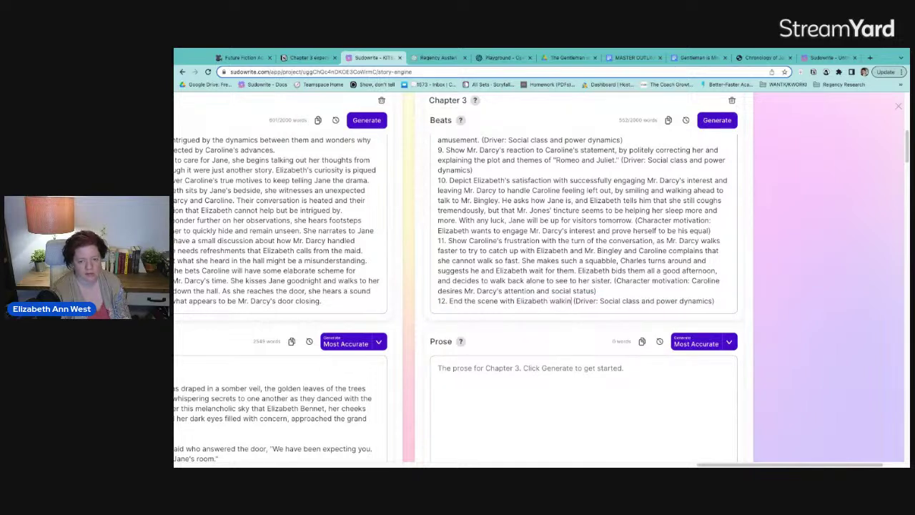
text(g confidently)
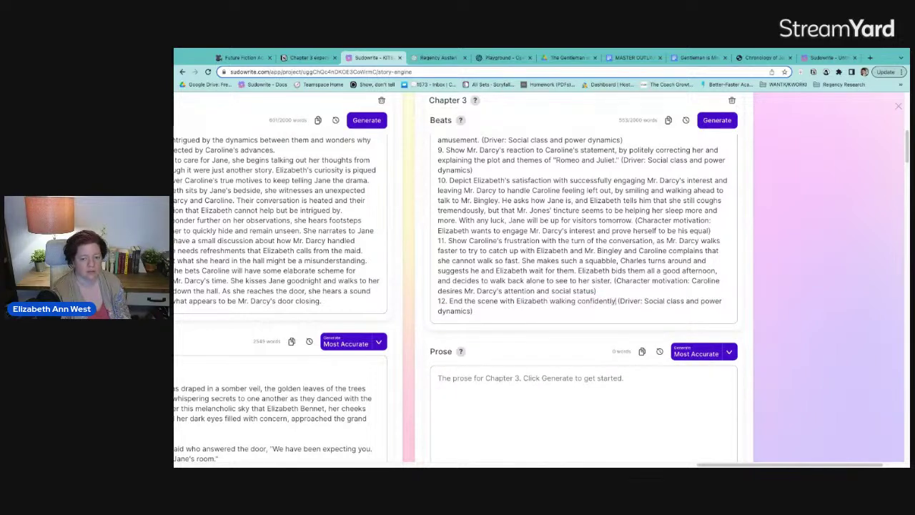
text( away,)
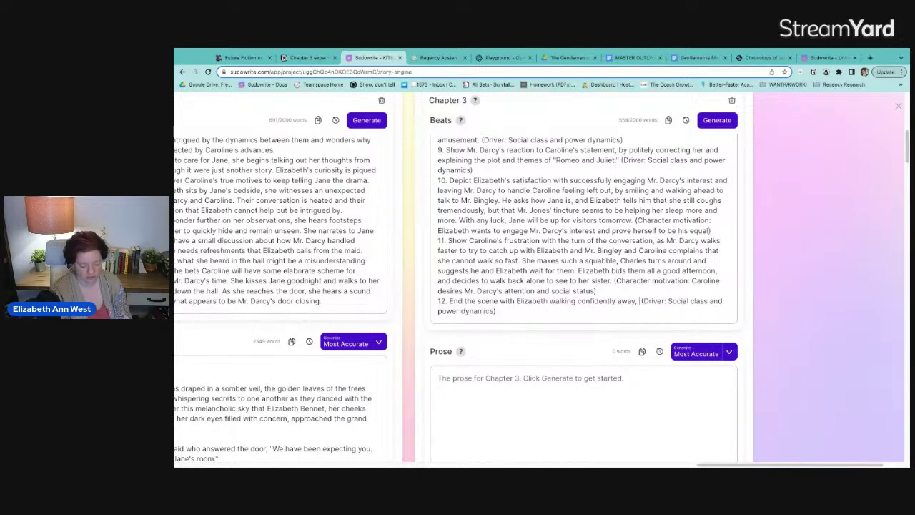
text( utterly)
text( perpole (Dri)
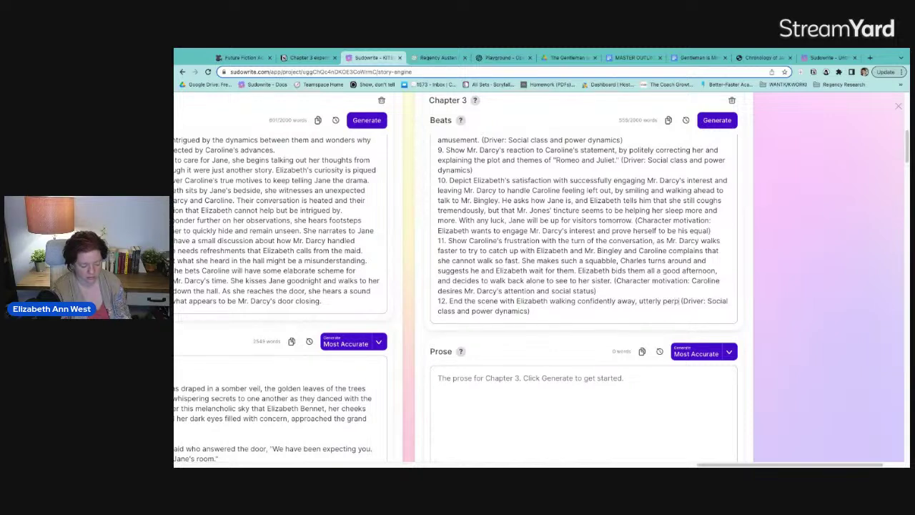
key(BackSpace)
key(BackSpace)
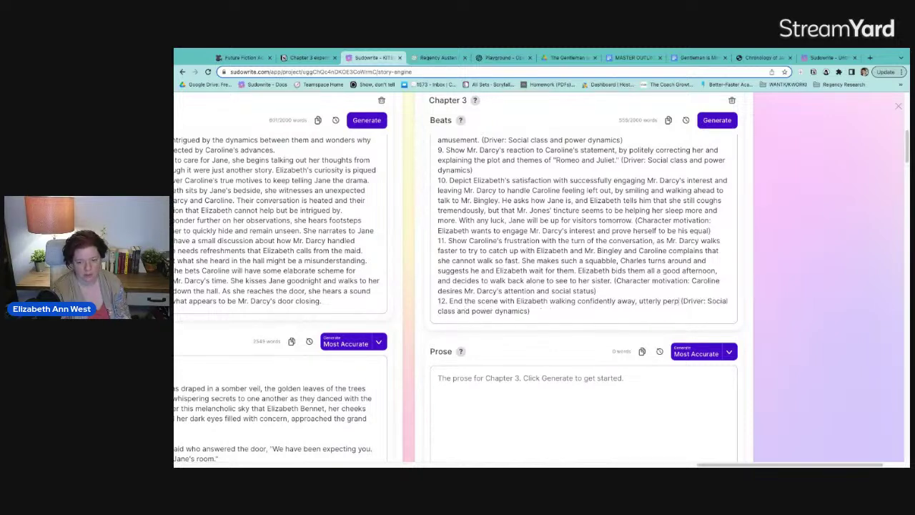
text(lexed with h)
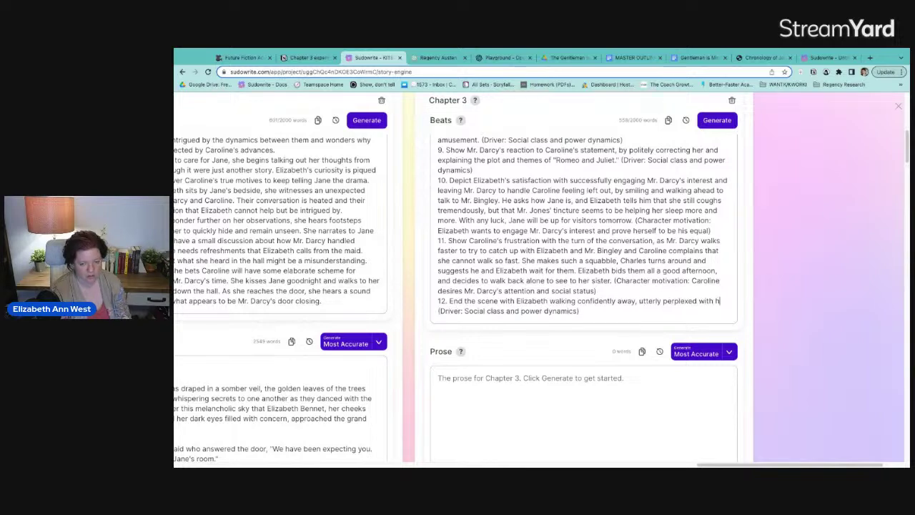
Finish beat 12's first sentence with "herself that she feels jealousy over Miss Bingley, and how such emotions are dangerous.".
text(ese)
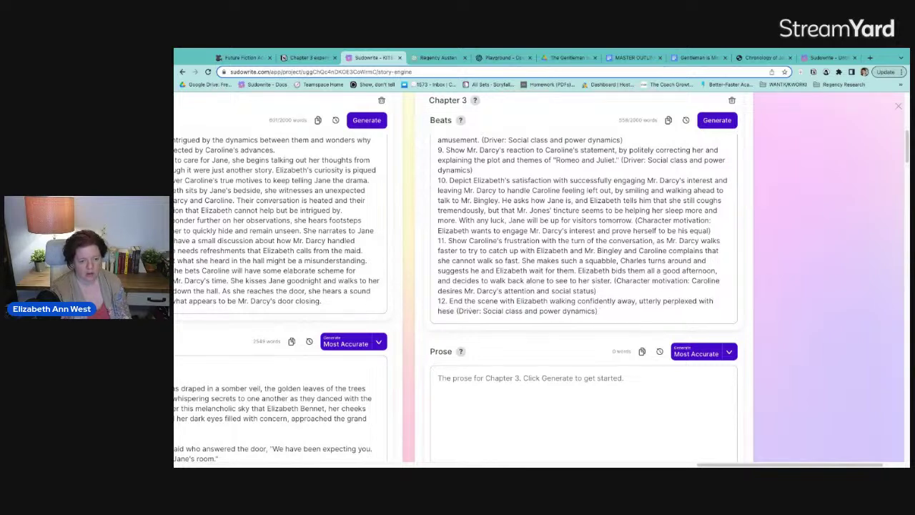
key(BackSpace)
key(BackSpace)
text(rself that she)
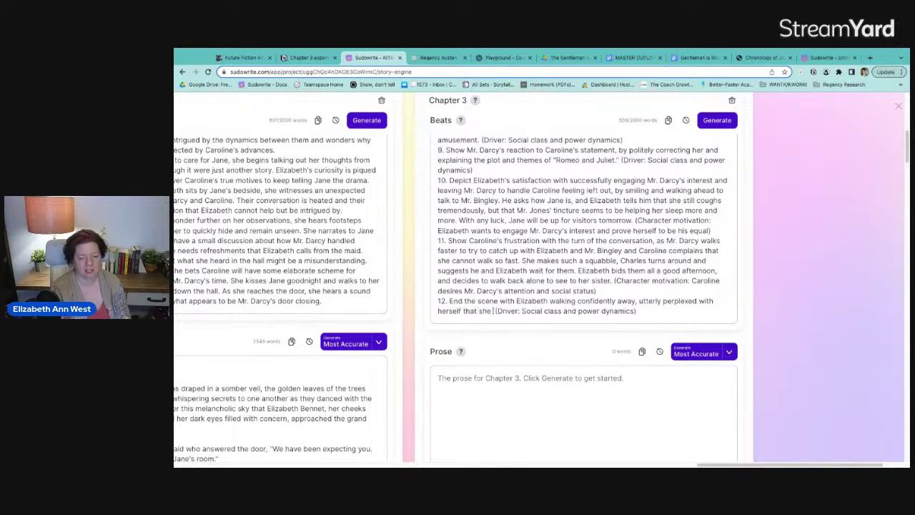
text( feels jealou )
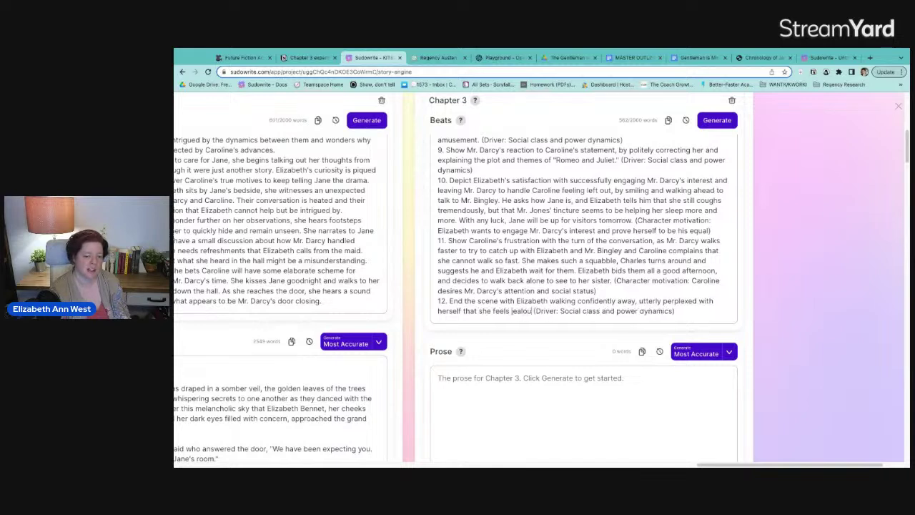
text(sy over)
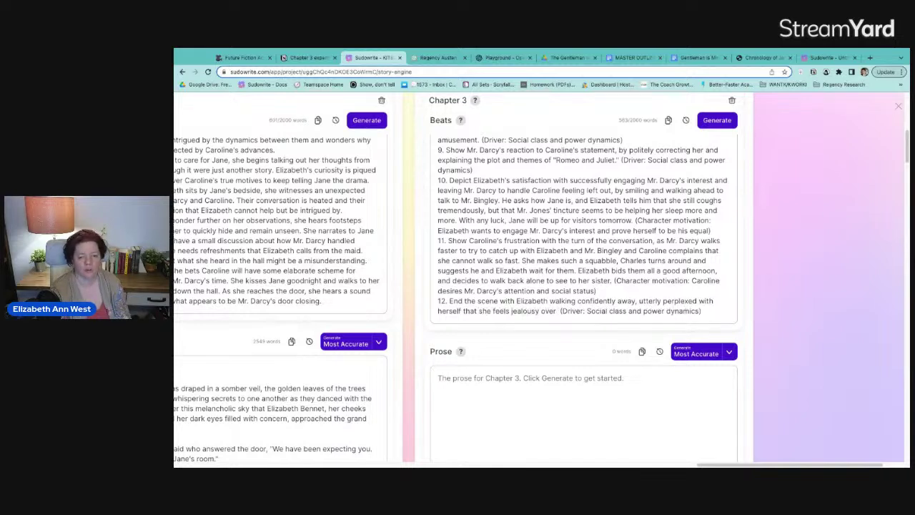
text( Miss Bi)
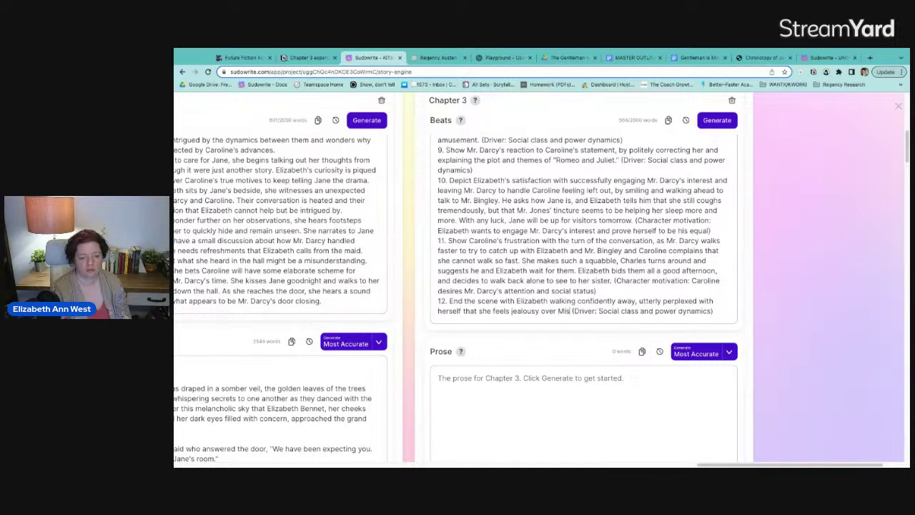
text(ngley, and how)
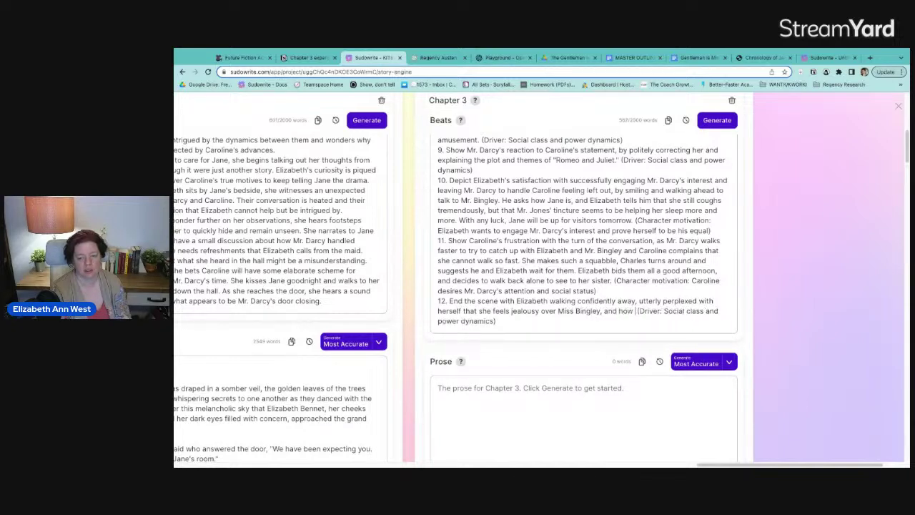
text( such emotions)
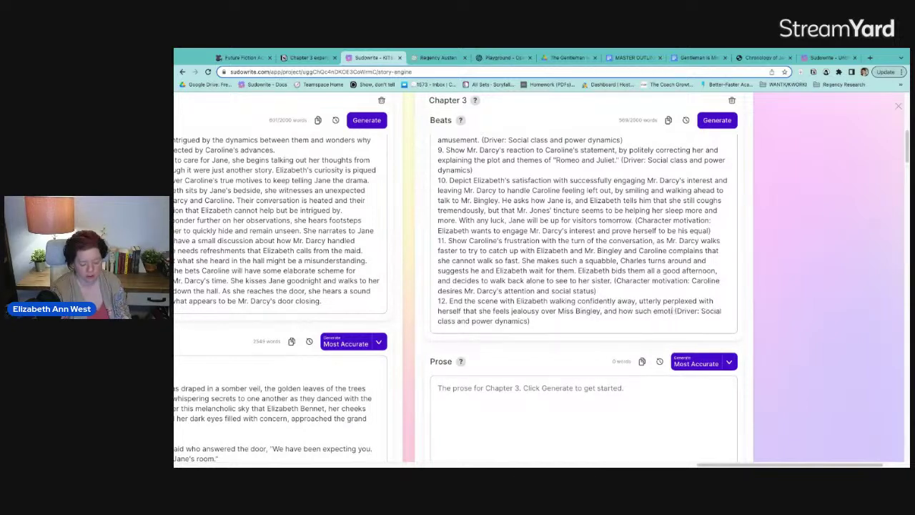
text( are danger)
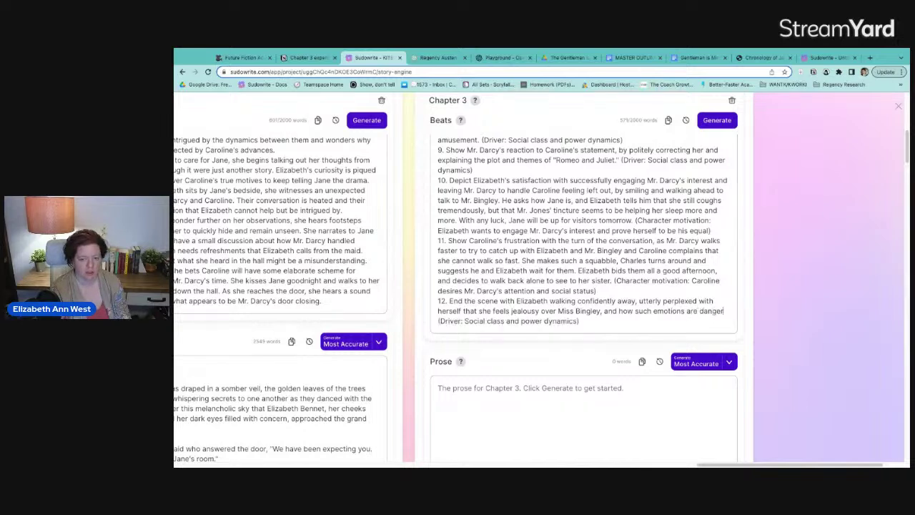
text(ous. )
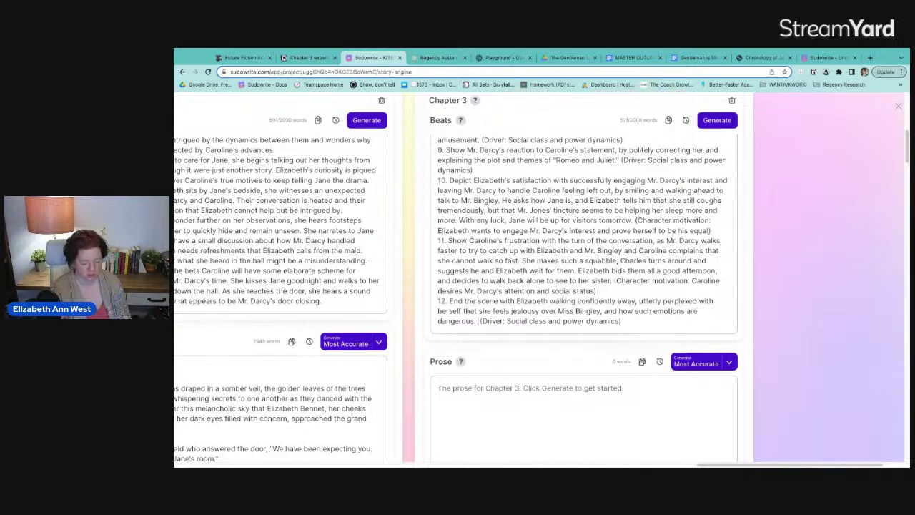
Add to beat 12: "For the rest of the time they have to stay at Netherfield Park, she might just avoid Mr. Darcy and Caroline Bingley altogether.".
text(For the)
text( rest of the time t)
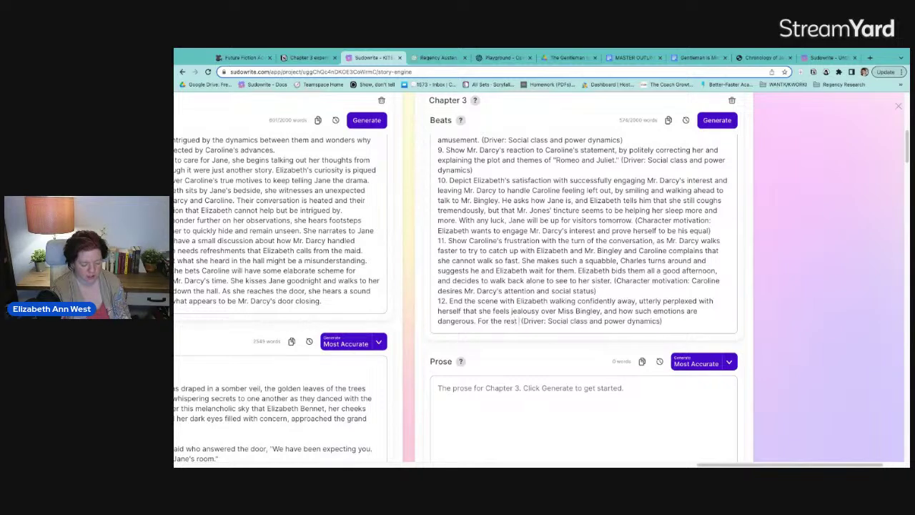
text(hey have to st)
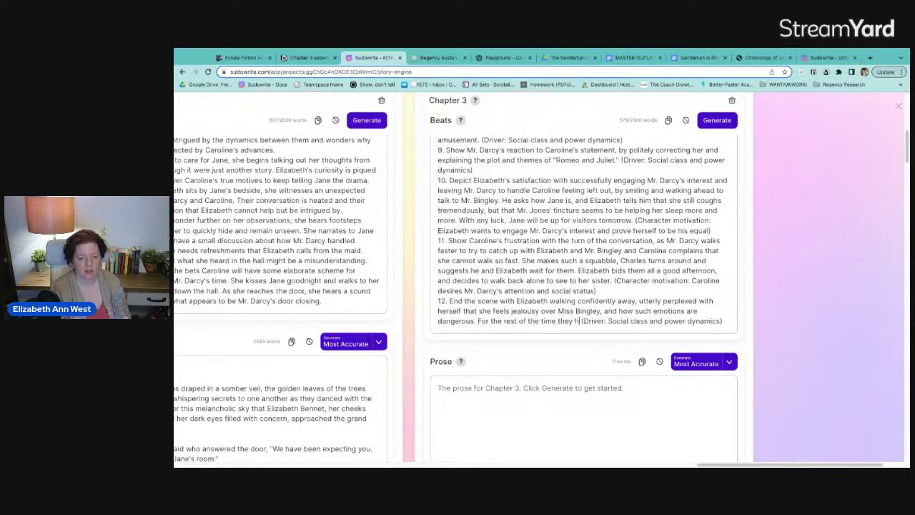
text(ay at Neth)
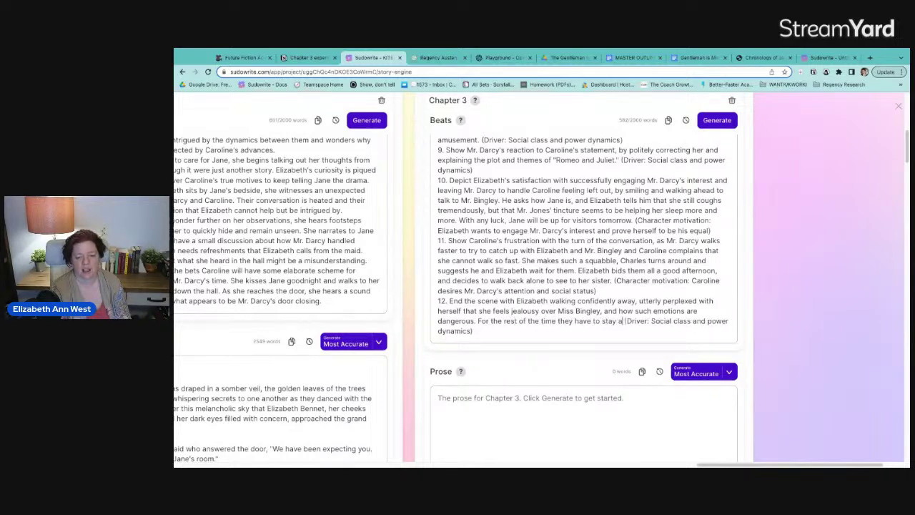
text(erfield)
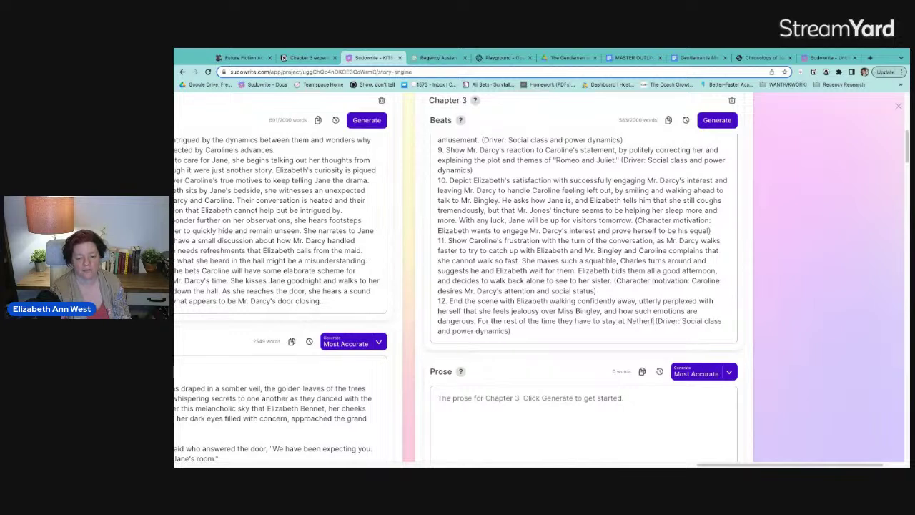
text( Park,)
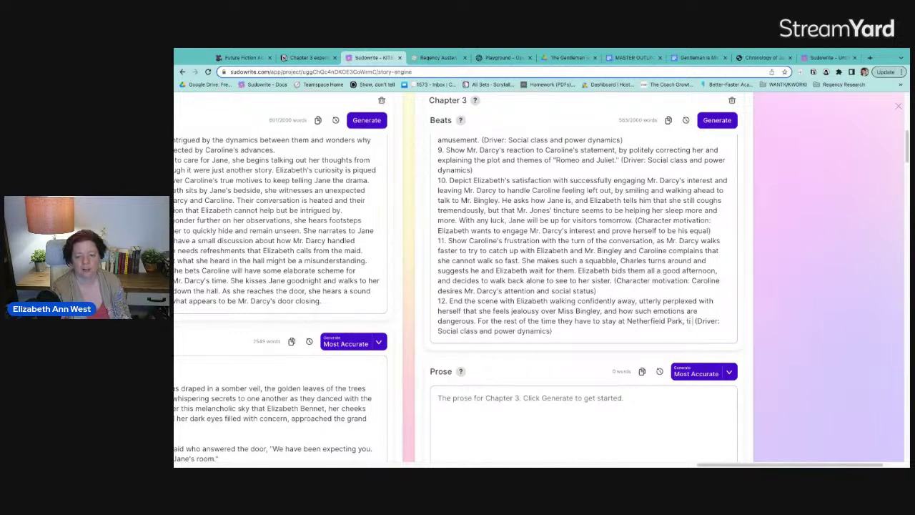
text( she m)
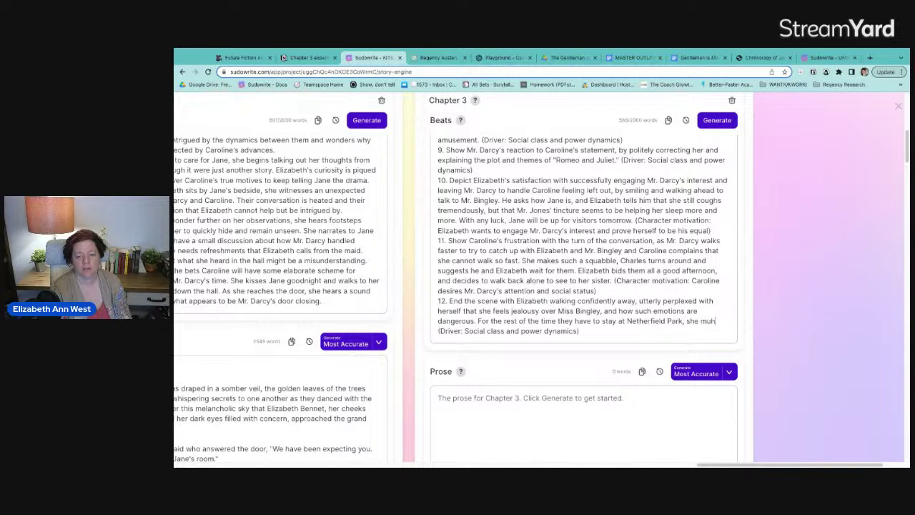
text(ight just avoid)
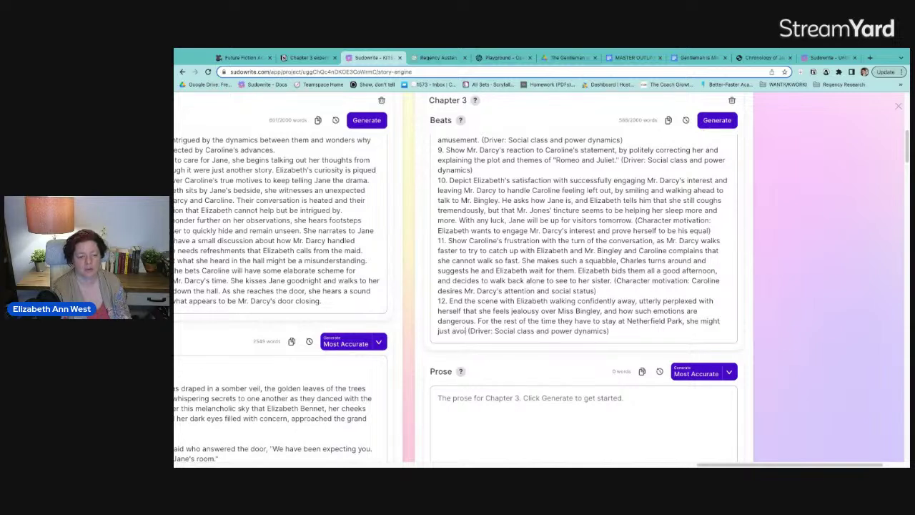
text( Mr. Darcy and C)
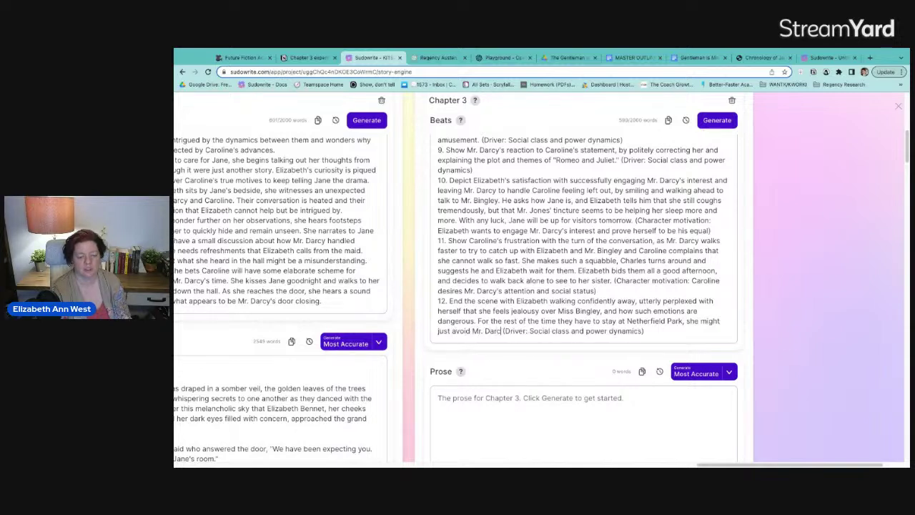
text(aroline Bingley)
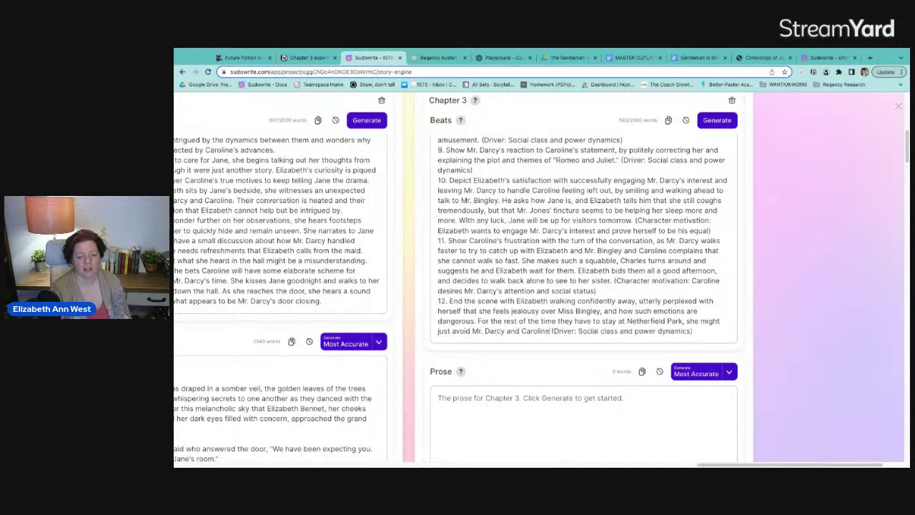
text( altogeh)
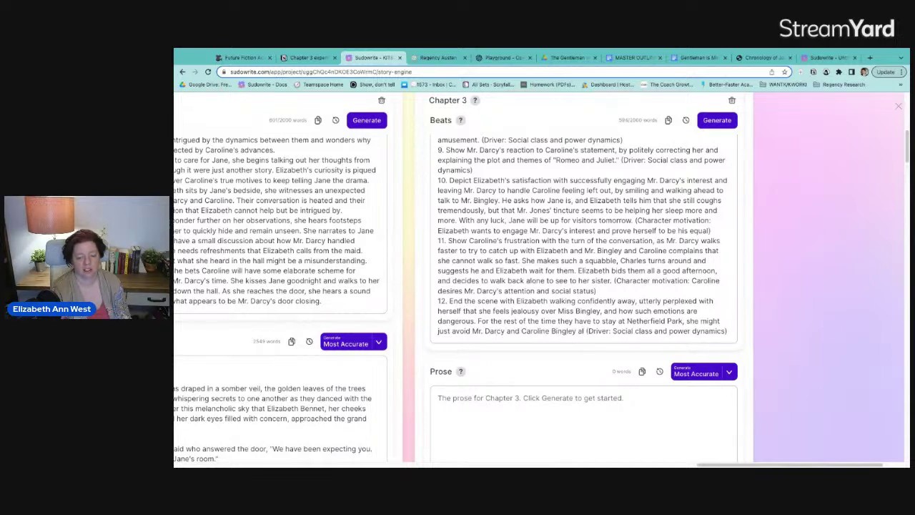
key(BackSpace)
text(ther.)
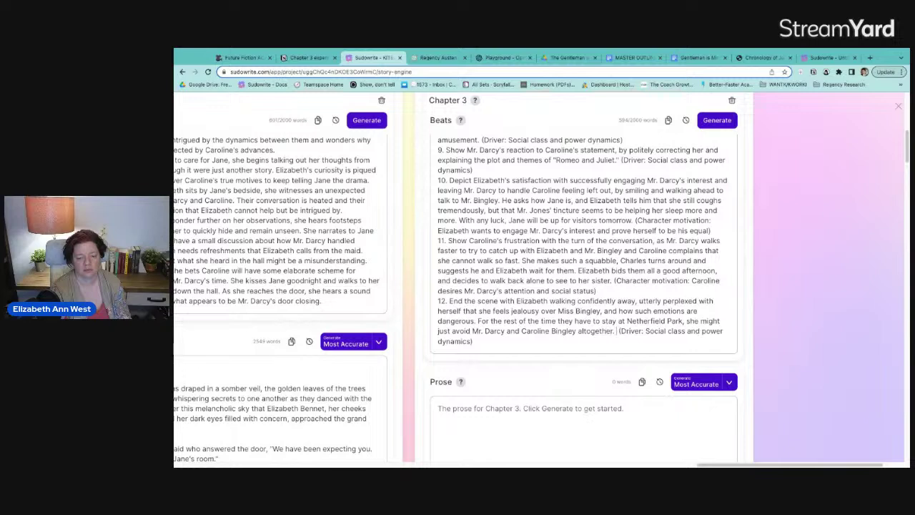
End beat 12's description with "It was not worth solving the great mystery of who was to whom if she became entangled in all of it.".
text( It was not worth)
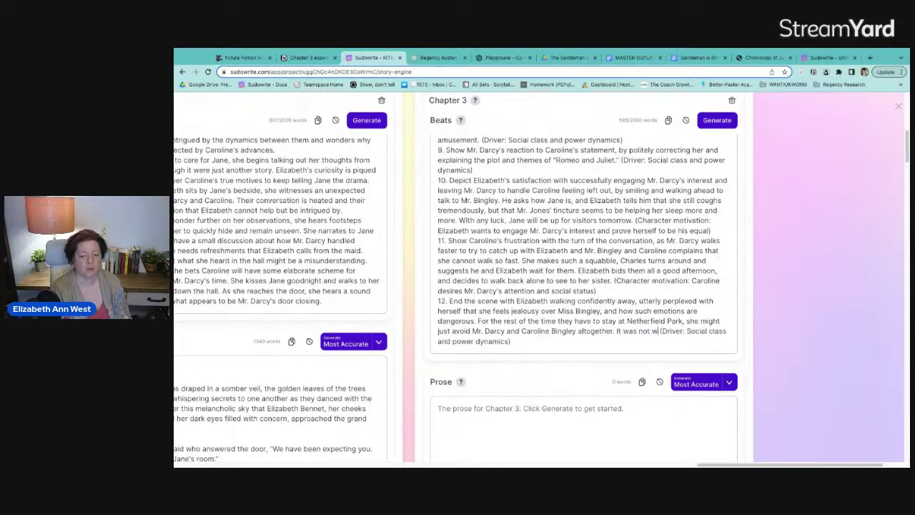
text( solving the great myster)
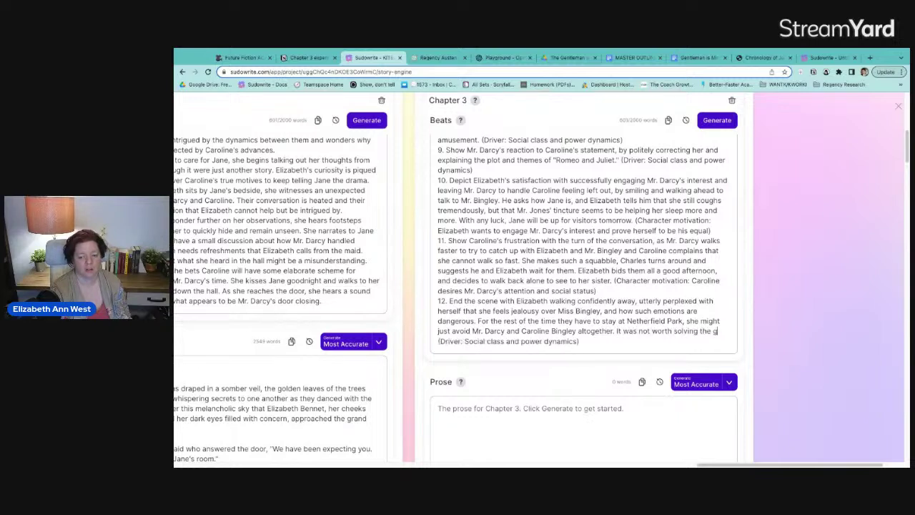
text(y of )
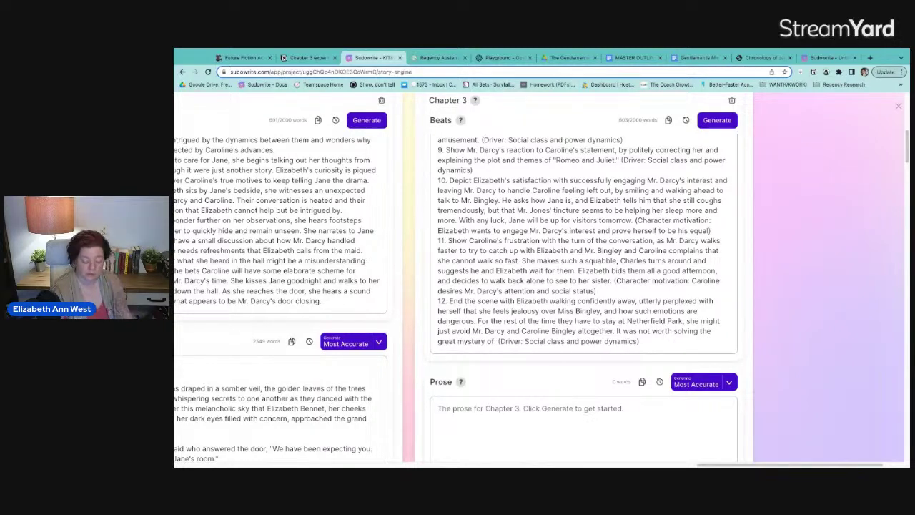
text(who was)
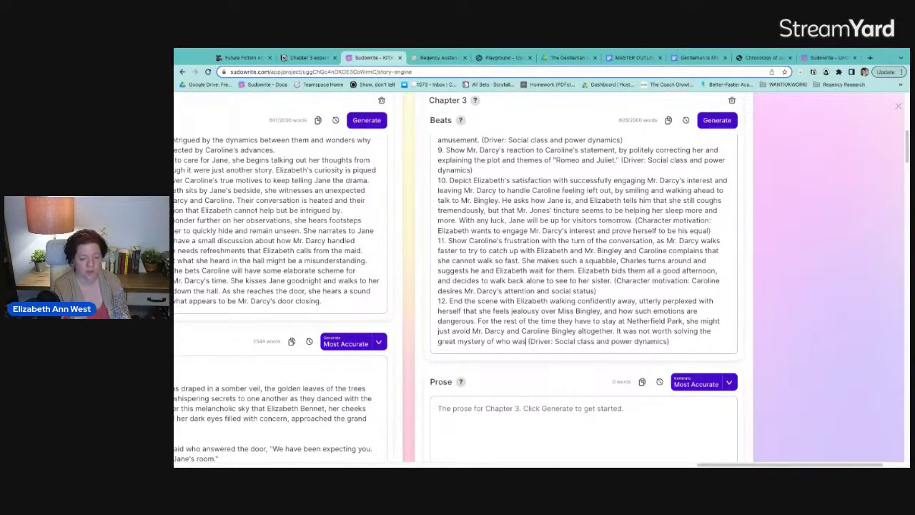
text( to )
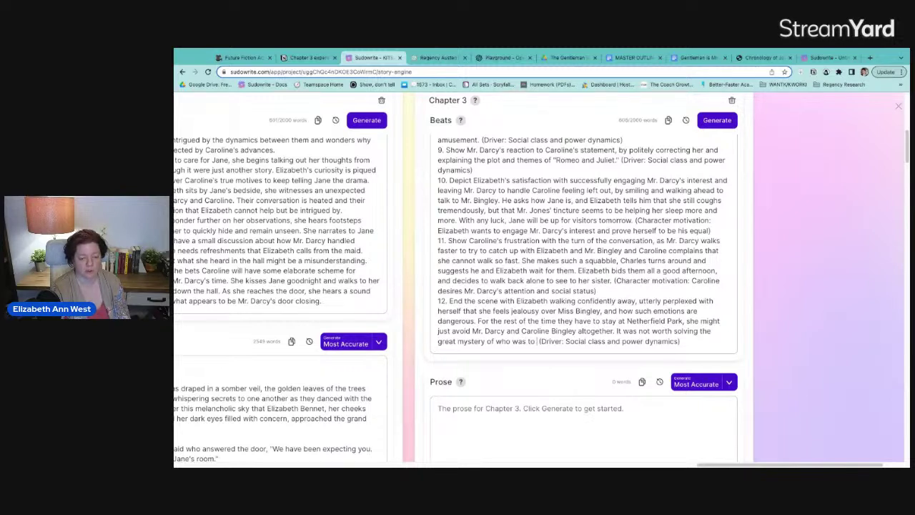
text(whom if )
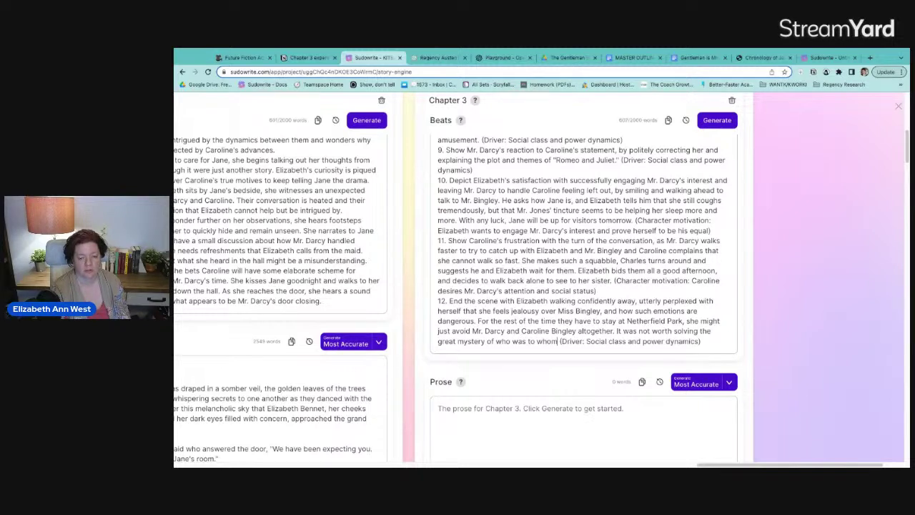
text(she became entag)
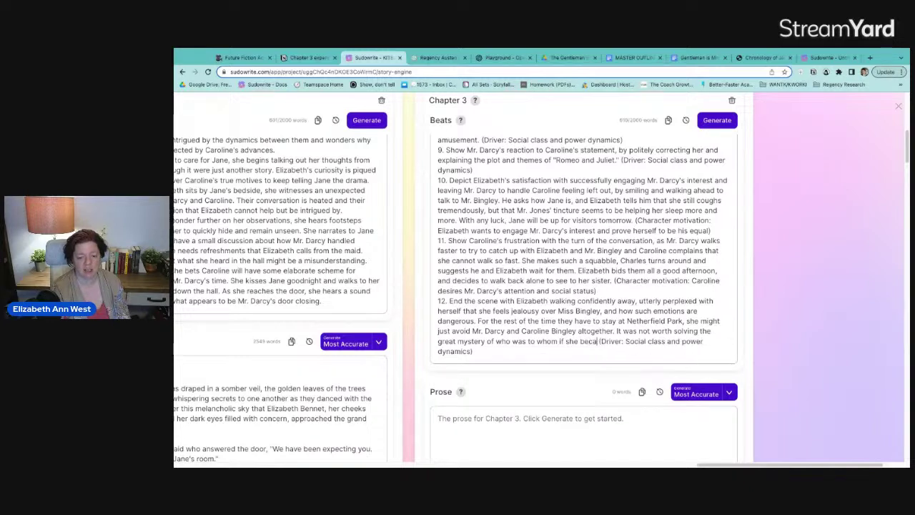
key(BackSpace)
text(ngled in a)
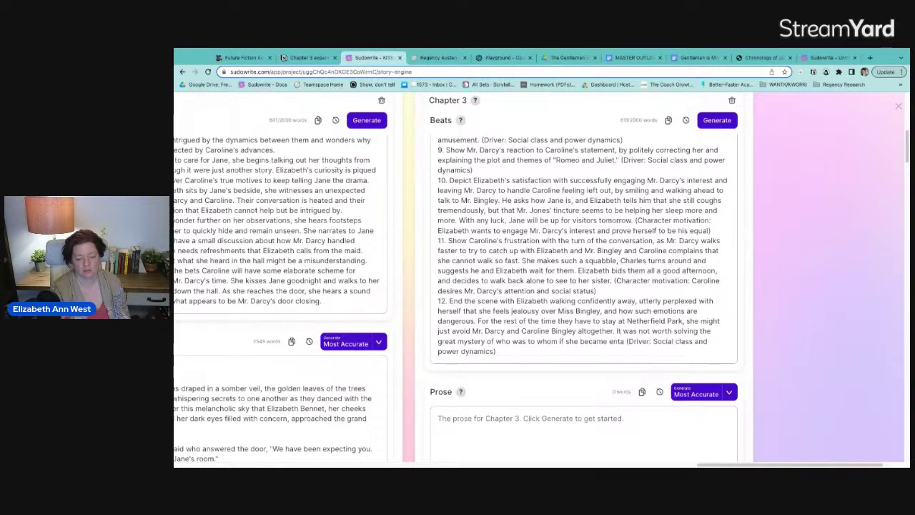
text(ll of it.)
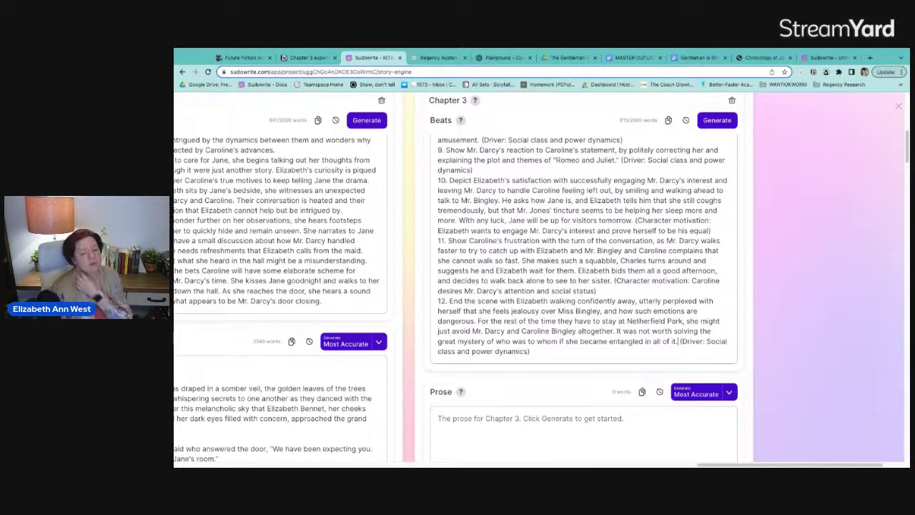
Look over the finished Chapter 3 beats and generate the chapter's prose with the Most Accurate option.
scroll(457, 214, up, 10)
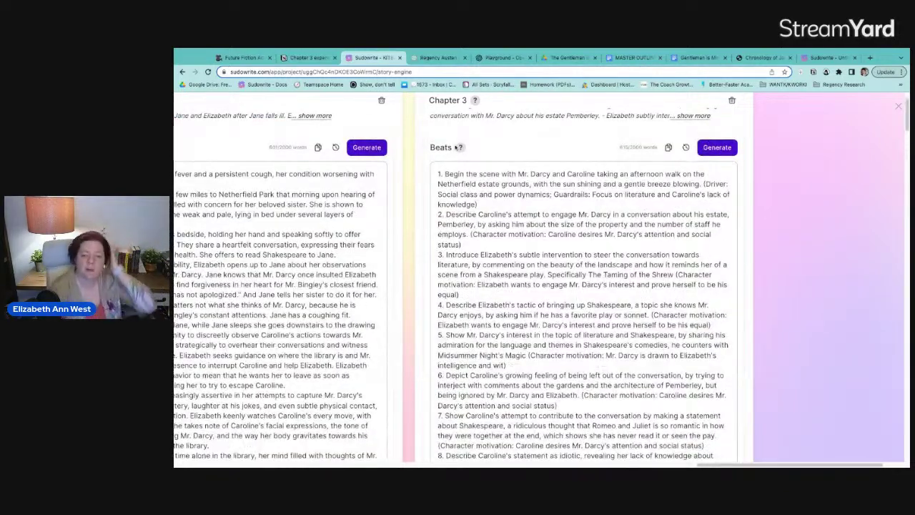
scroll(457, 147, down, 10)
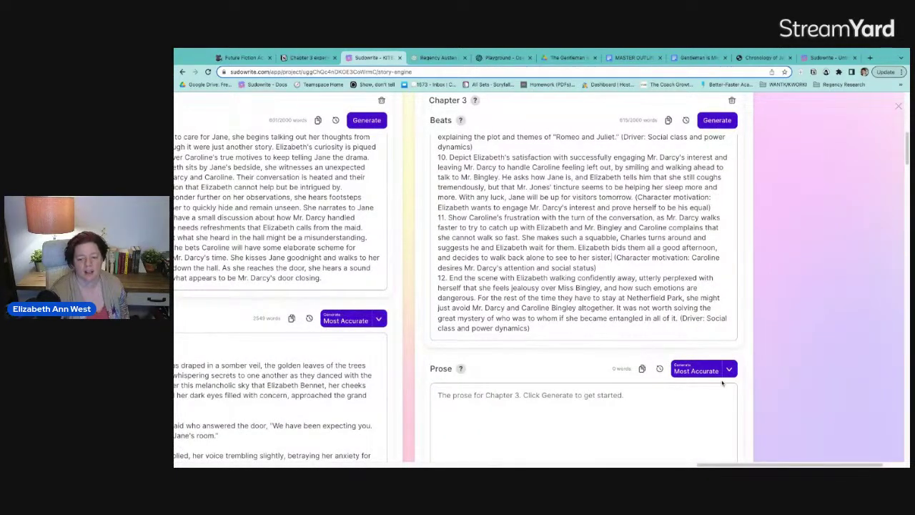
click(698, 371)
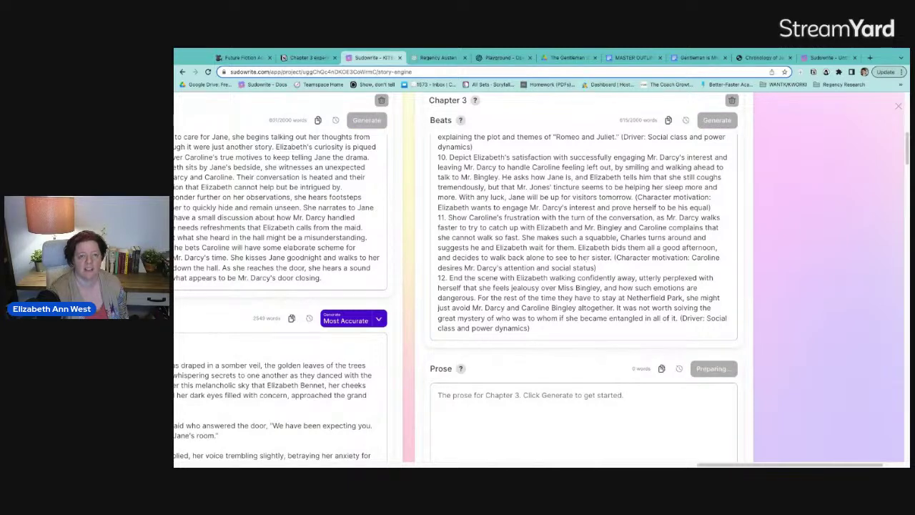
Switch to the OpenAI Playground and examine gpt-4's expanded Act 1 Scene 3, selecting its full text.
click(500, 57)
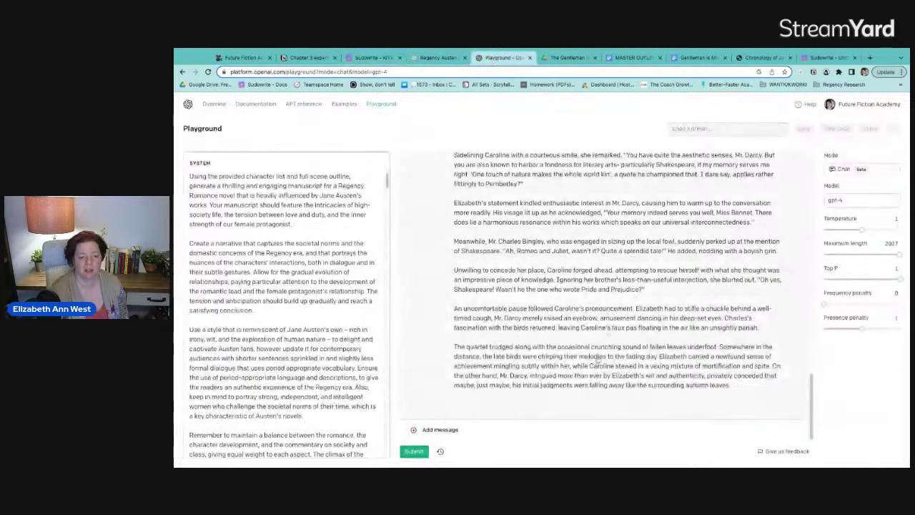
scroll(594, 353, up, 10)
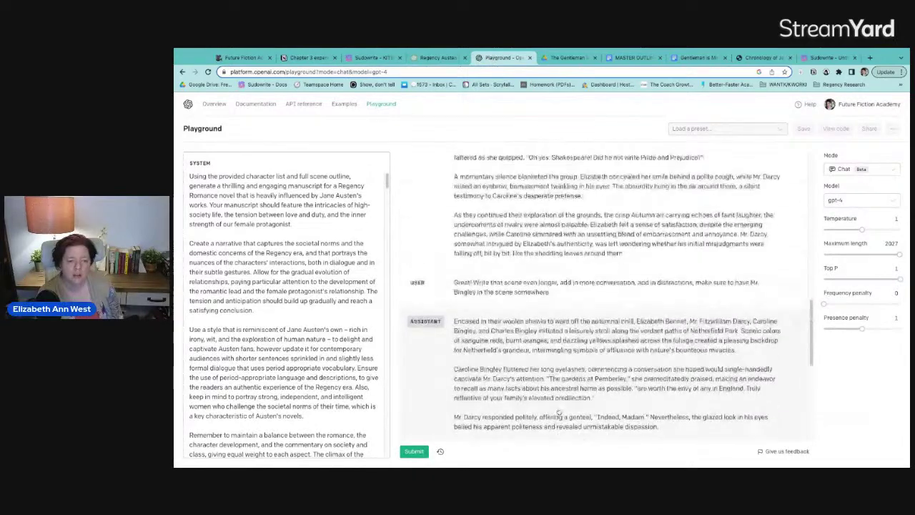
scroll(558, 410, down, 5)
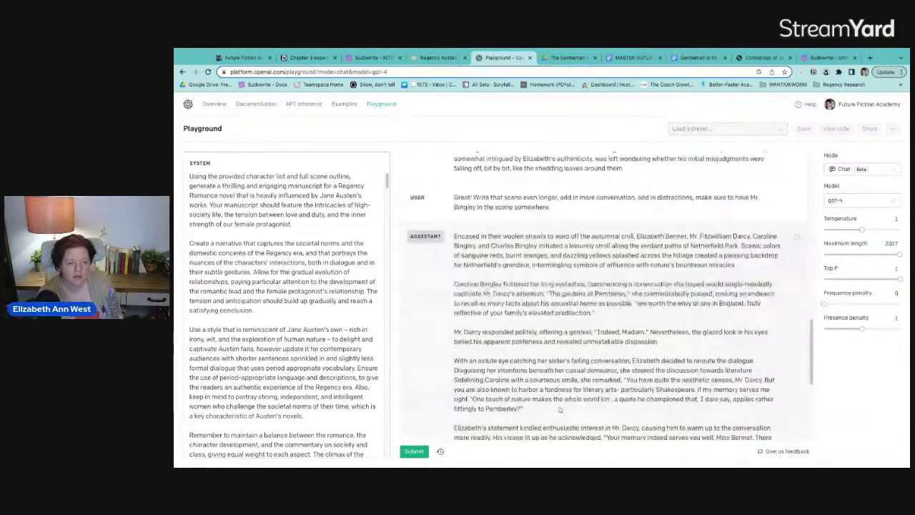
scroll(555, 277, down, 6)
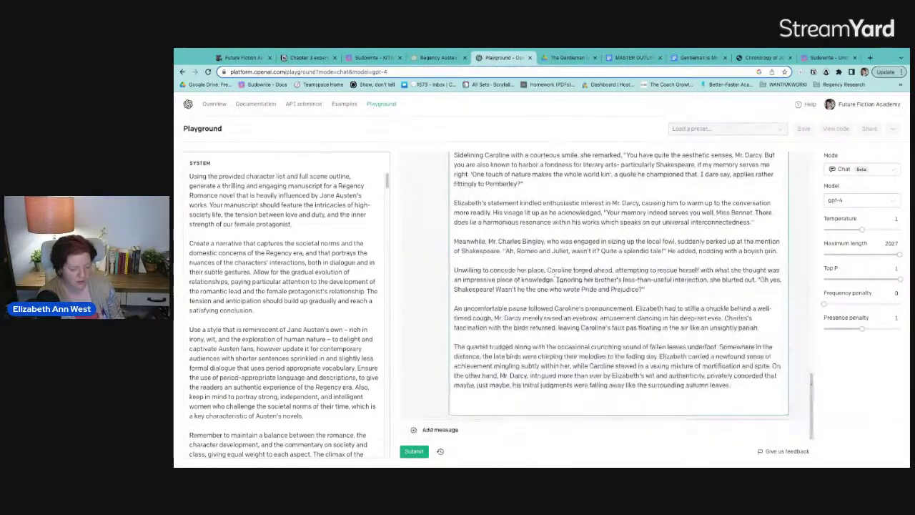
key(ctrl+a)
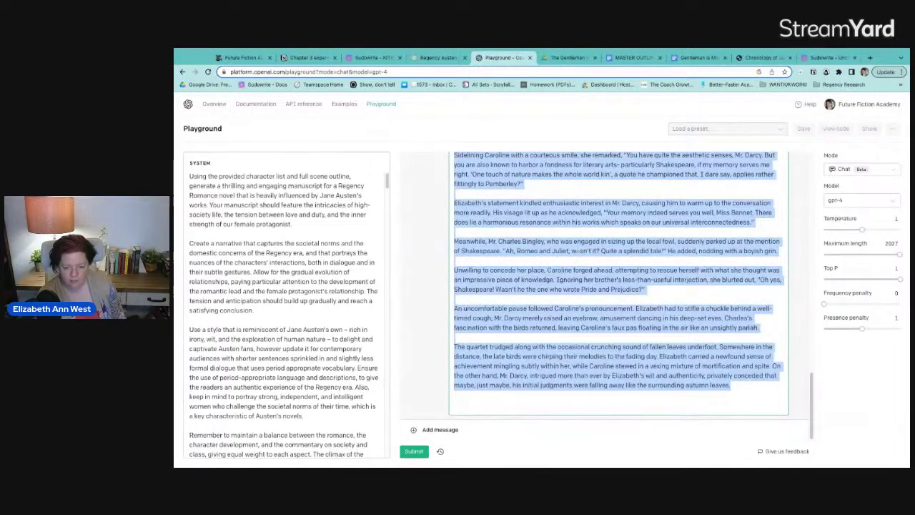
click(646, 405)
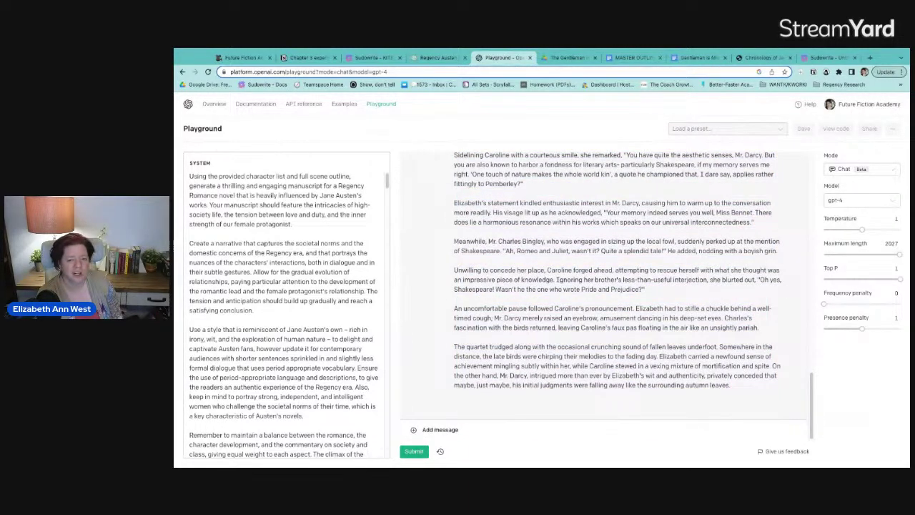
Delete both assistant drafts of the scene and the follow-up message asking for a longer version from the conversation.
scroll(640, 347, up, 20)
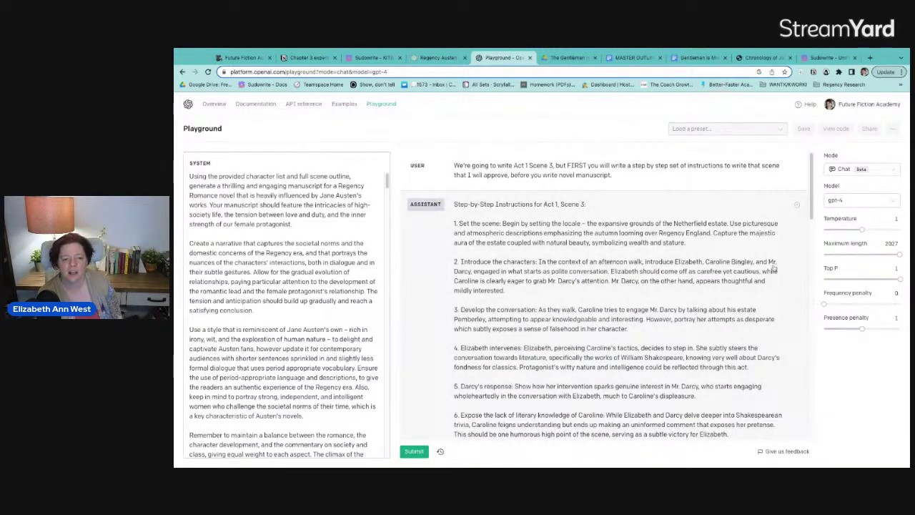
scroll(772, 285, down, 5)
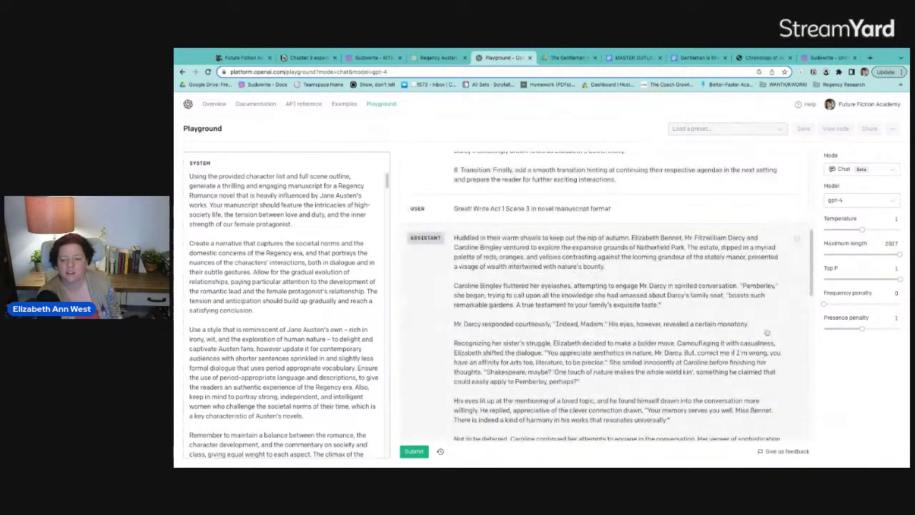
scroll(799, 243, down, 15)
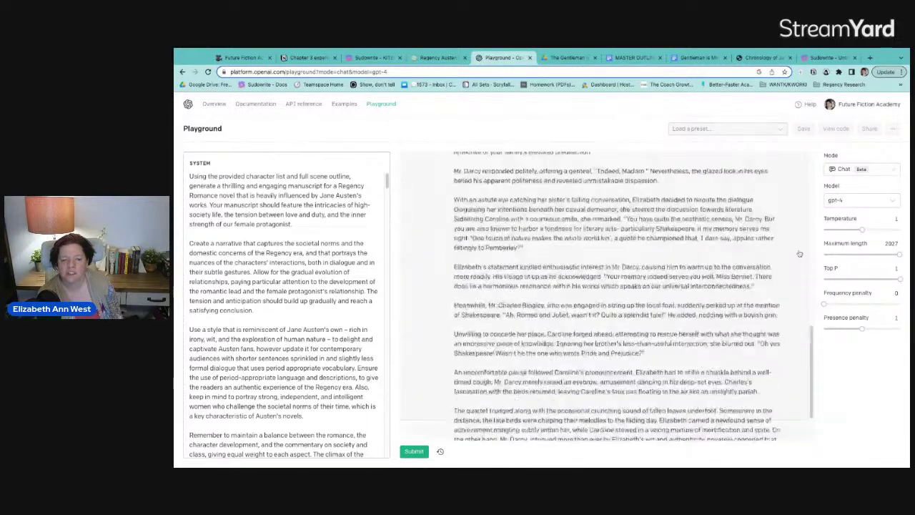
click(797, 213)
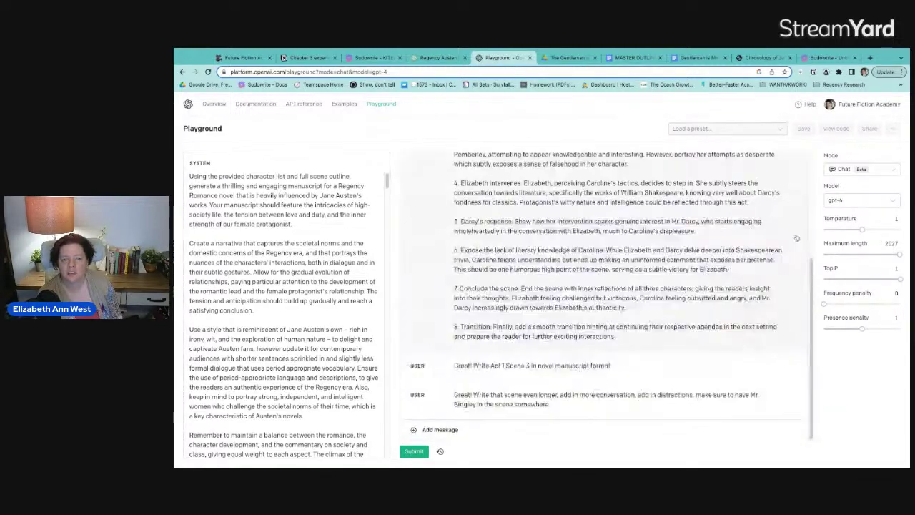
click(798, 407)
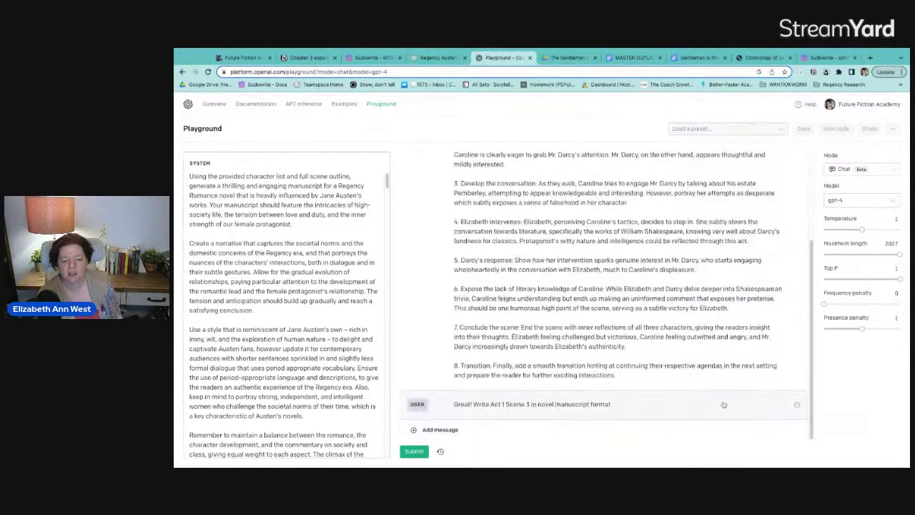
Set the model to gpt-3.5-turbo-16k and generate a fresh draft of Act 1 Scene 3.
click(860, 199)
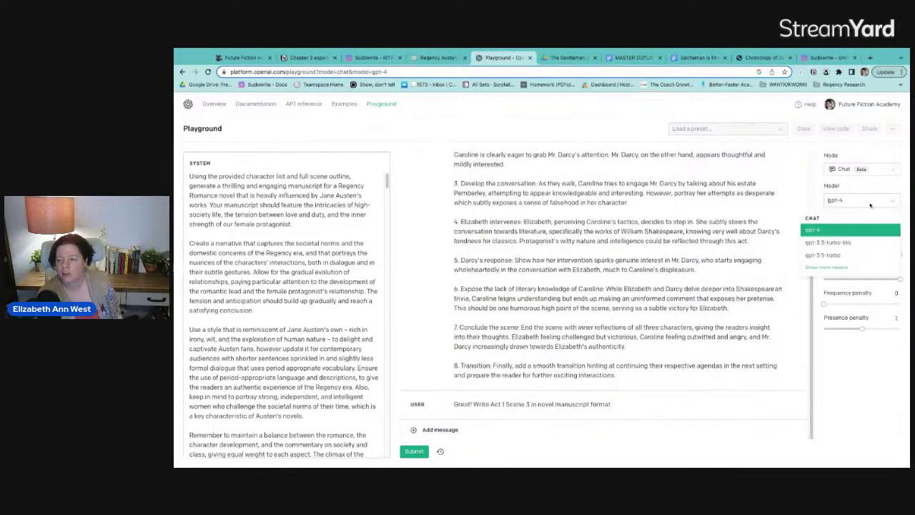
click(857, 247)
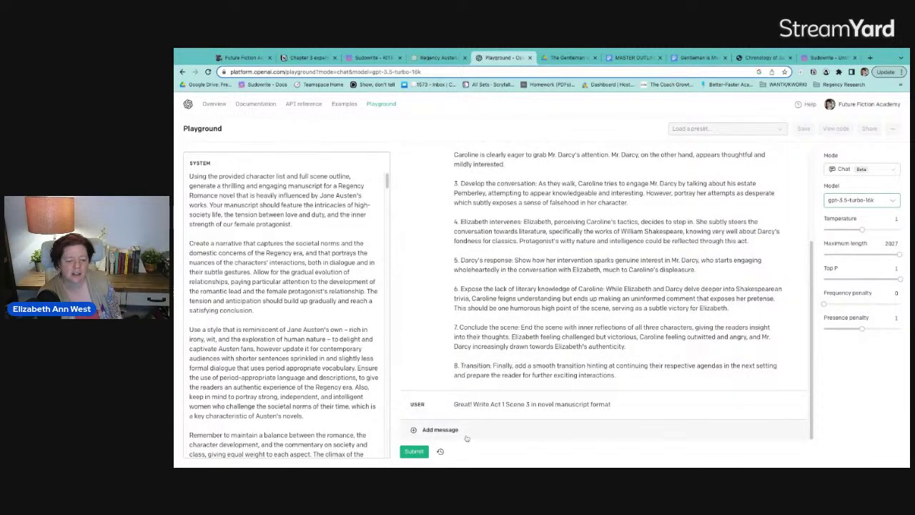
click(414, 451)
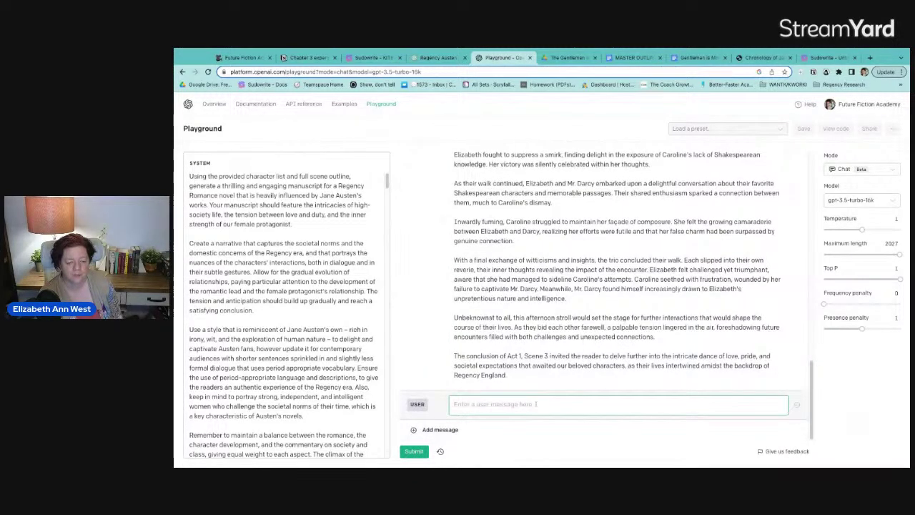
text(Great write even more!)
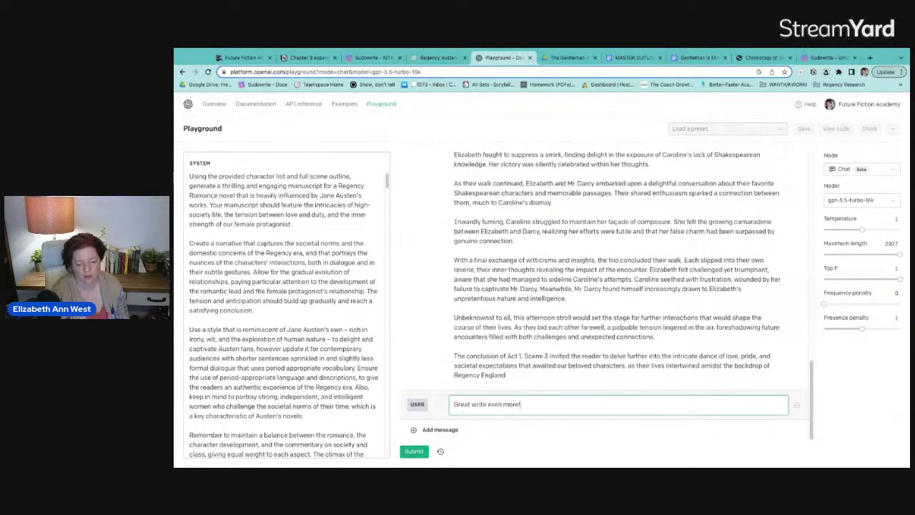
key(ctrl+Return)
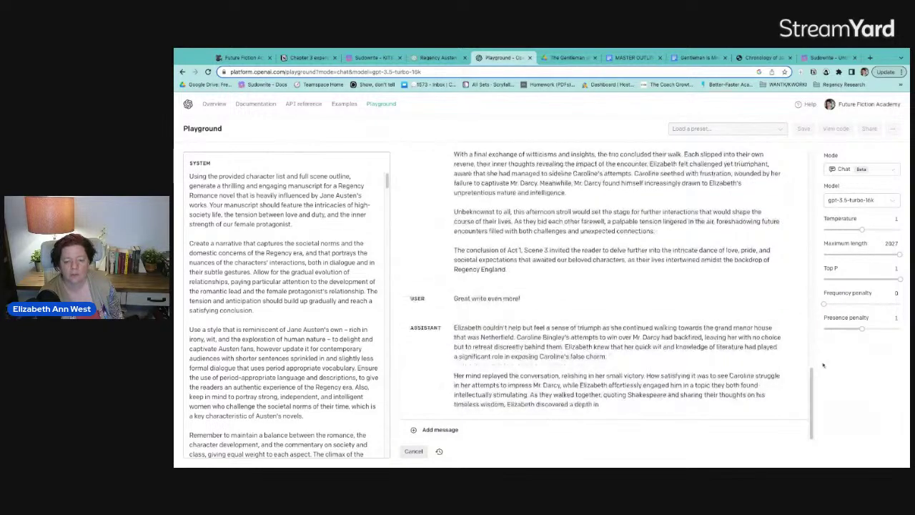
click(402, 453)
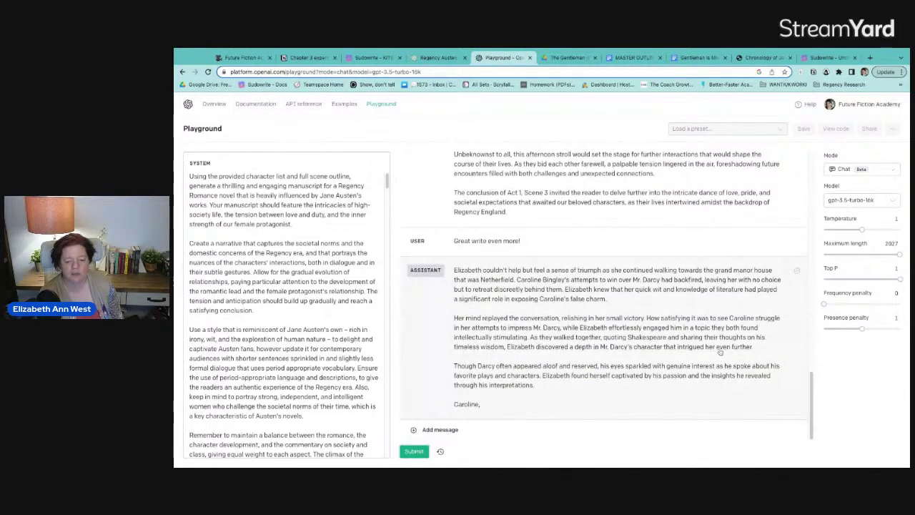
click(798, 272)
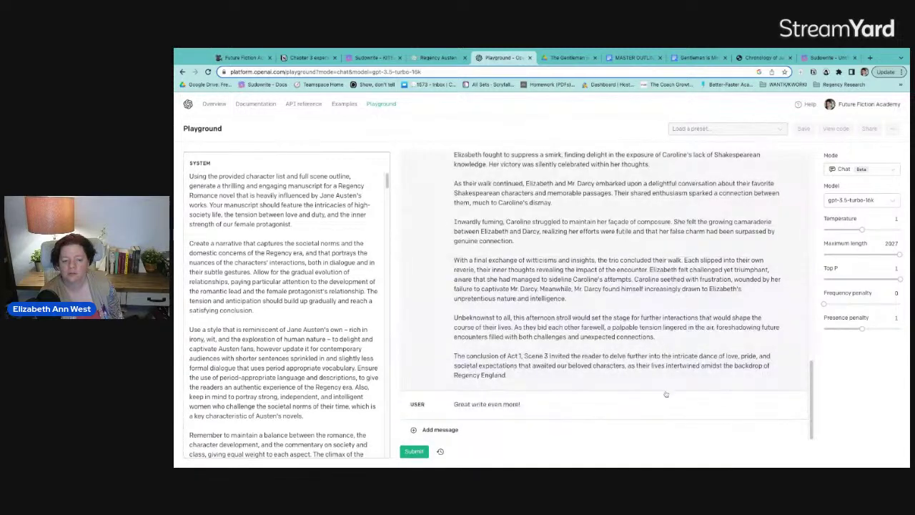
Resubmit the last message as "Great rewrite the scene to add in Charles Bingley and more conversation, Make the whole scene LONGER up to 3,000 words".
click(761, 402)
drag(476, 405, 647, 409)
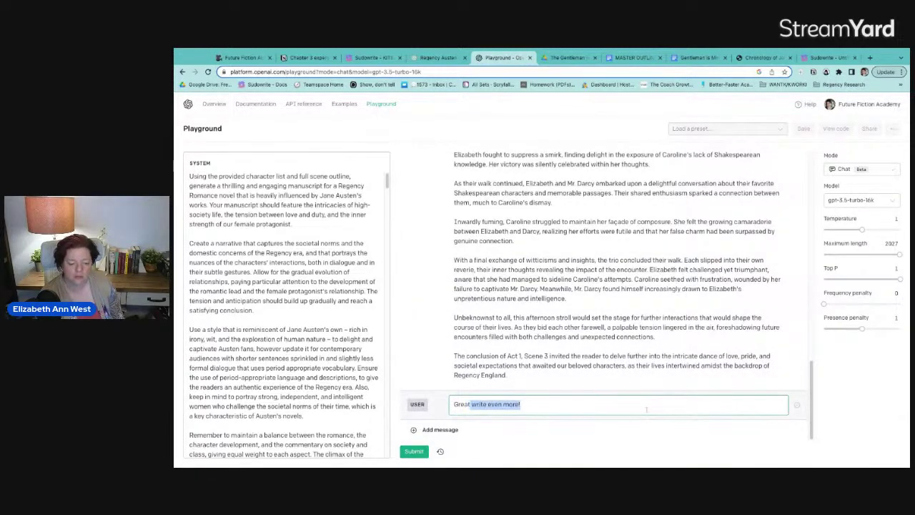
key(BackSpace)
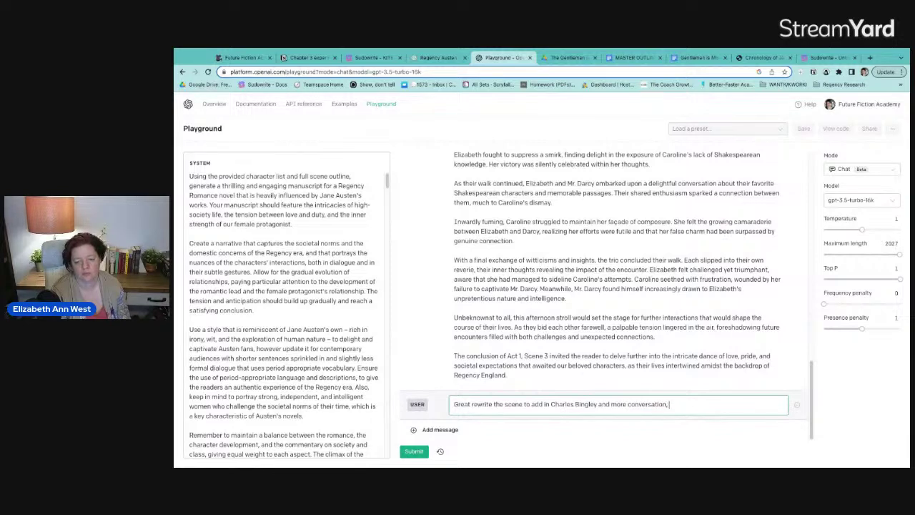
text(the whole scene LONGER)
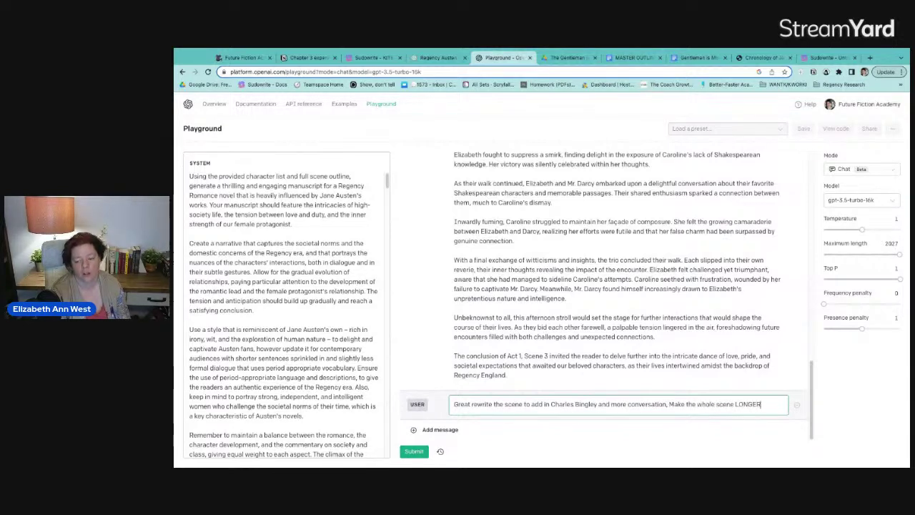
text( up to 3,00)
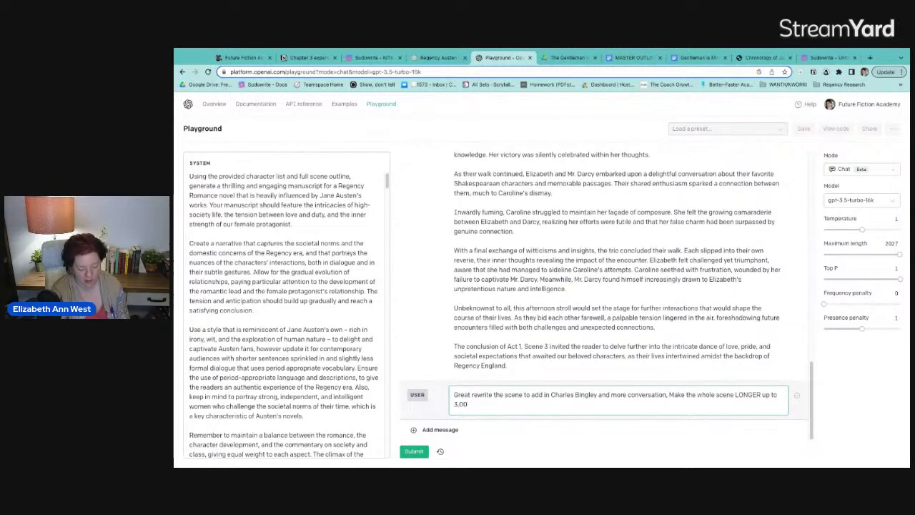
text(0 words)
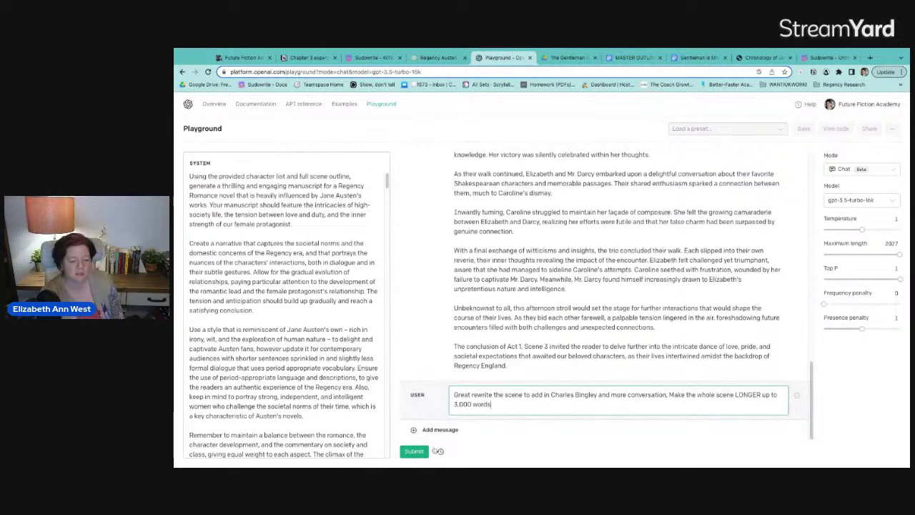
click(418, 452)
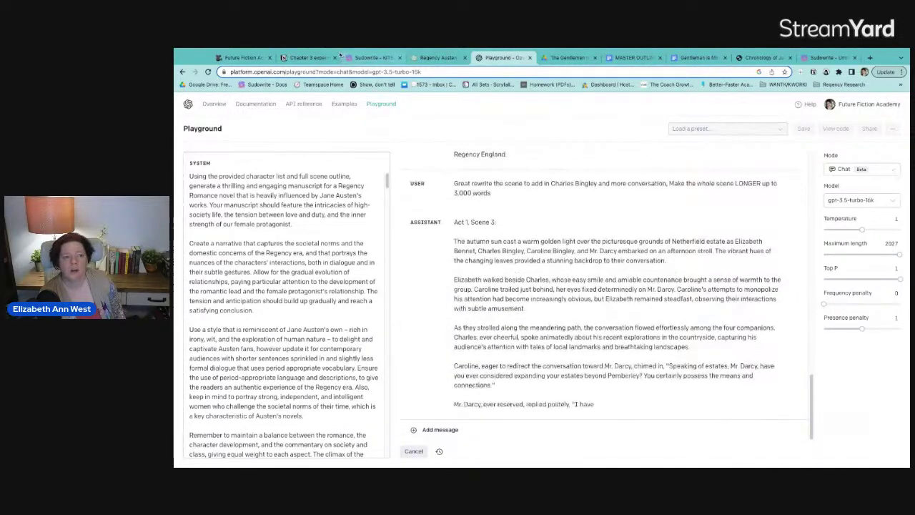
Switch to Sudowrite and examine the Chapter 3 prose generated so far against its beats.
click(373, 57)
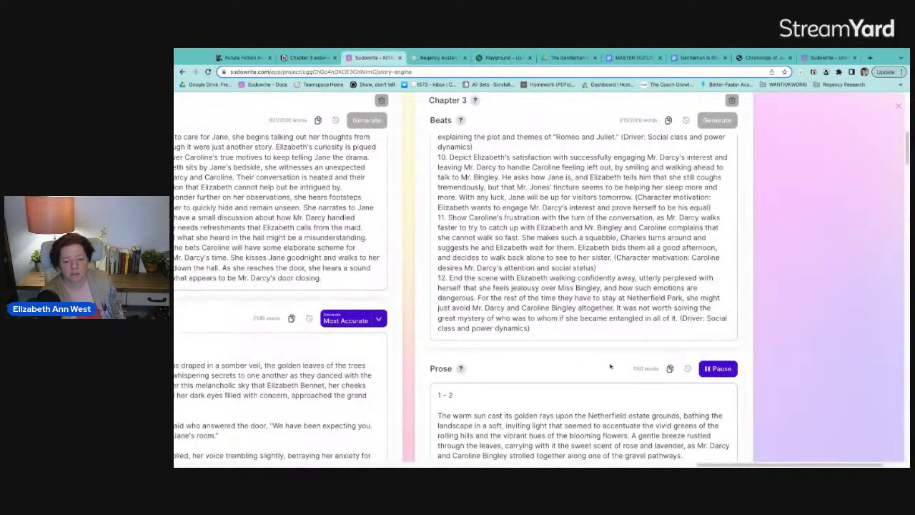
scroll(610, 366, down, 5)
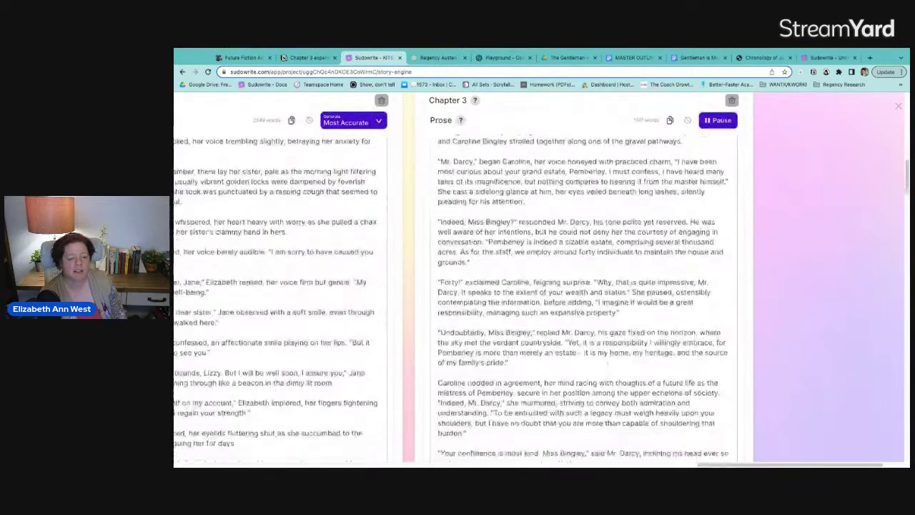
scroll(586, 286, down, 3)
scroll(586, 286, up, 3)
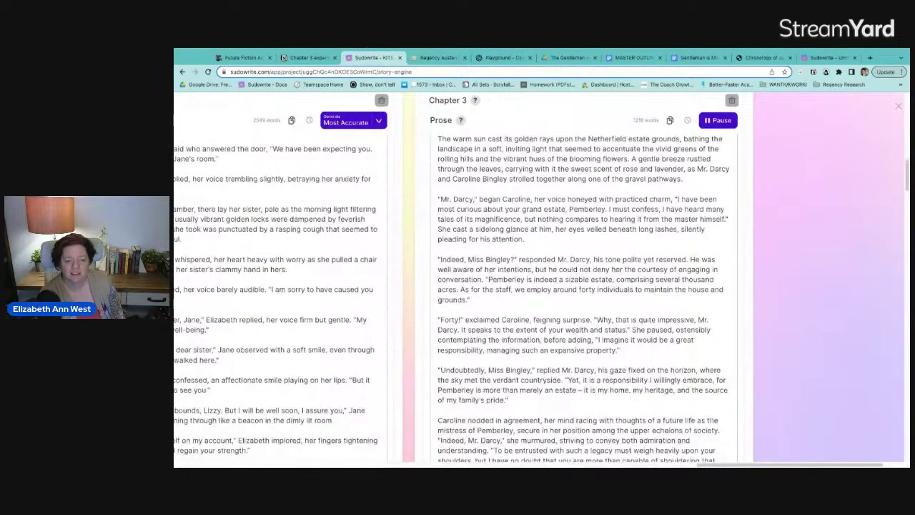
scroll(587, 286, up, 2)
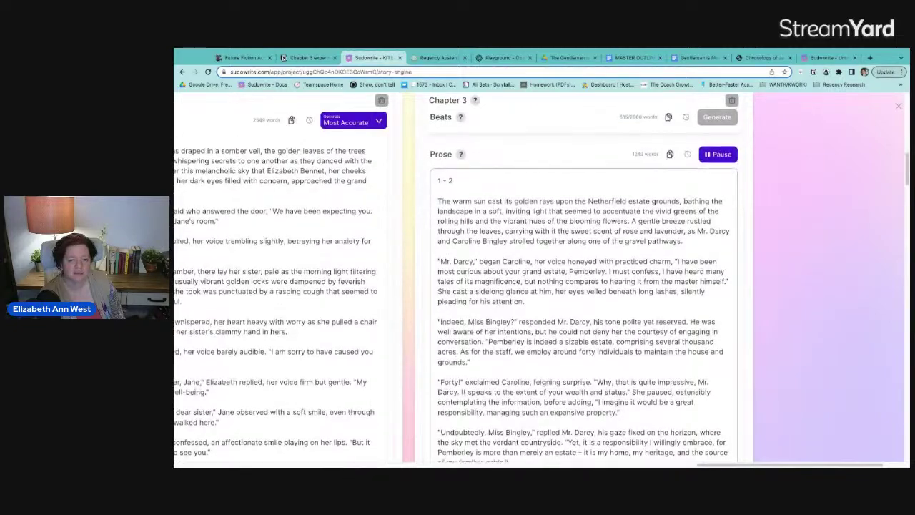
scroll(586, 286, down, 4)
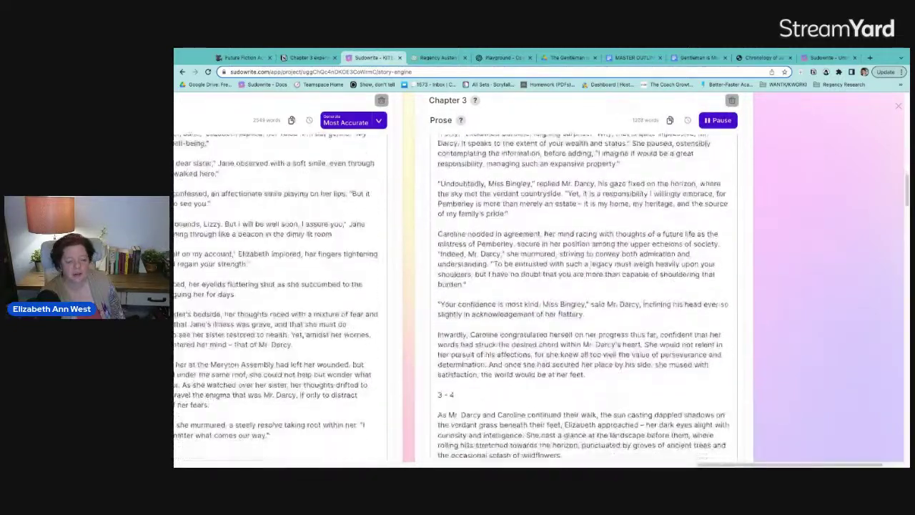
scroll(587, 286, down, 10)
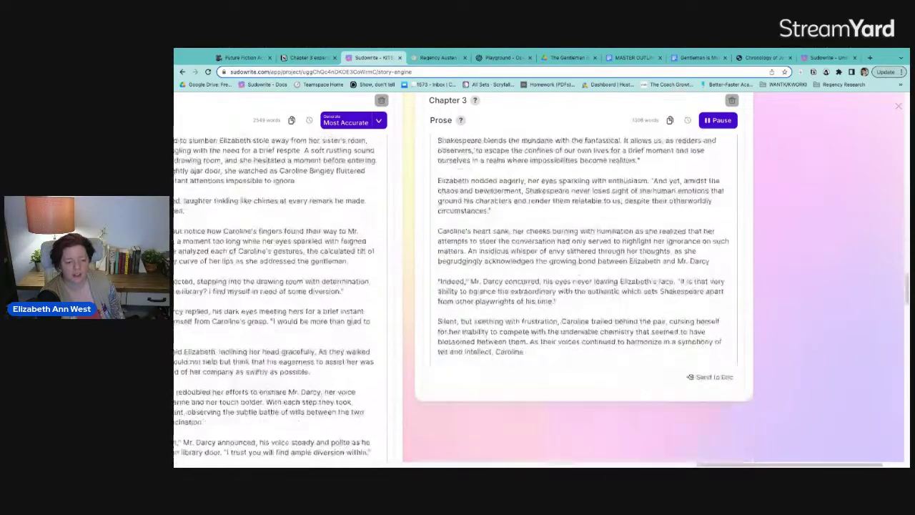
scroll(586, 286, up, 10)
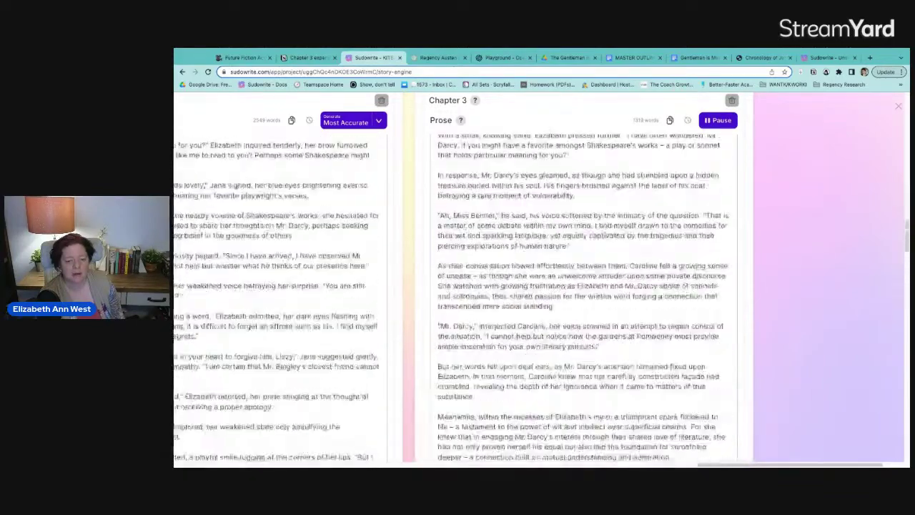
scroll(586, 286, up, 10)
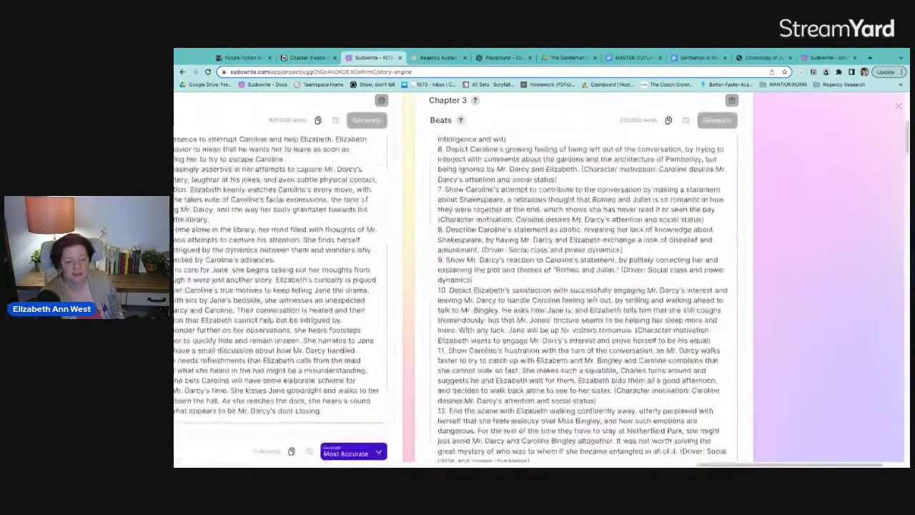
scroll(587, 286, down, 5)
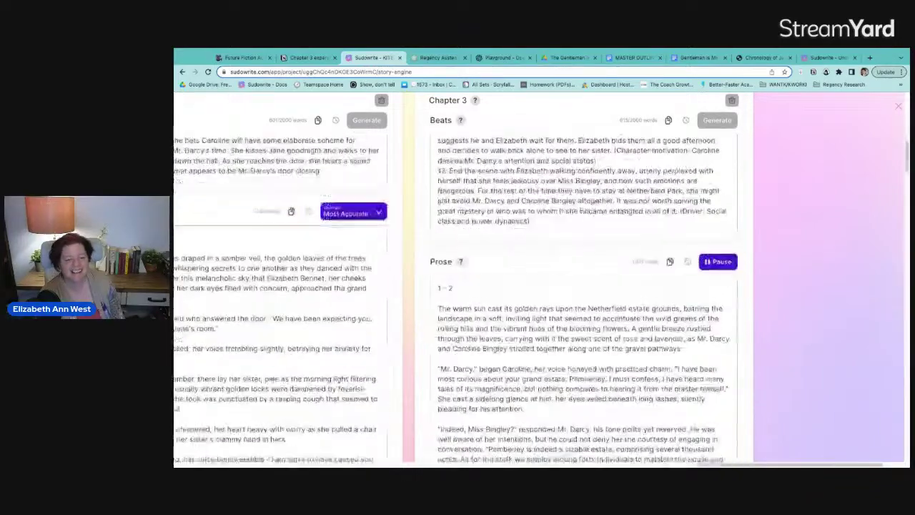
scroll(586, 286, up, 5)
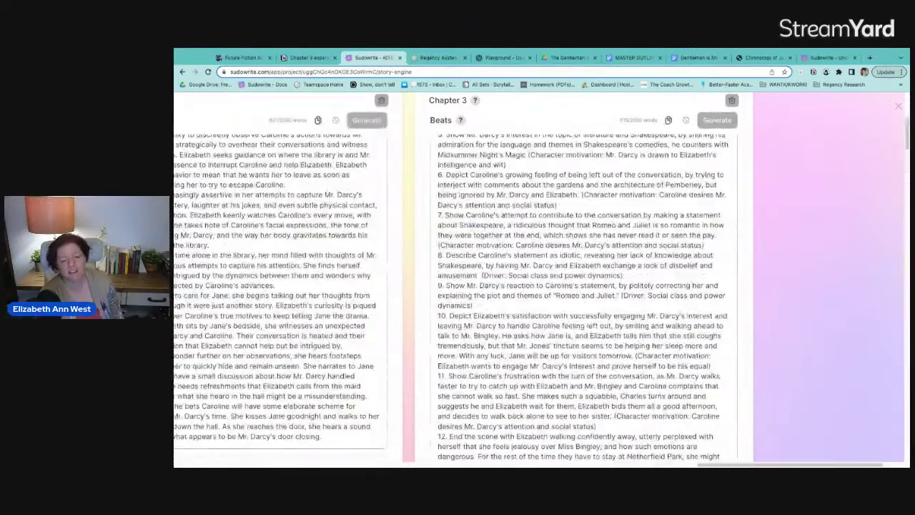
scroll(586, 286, down, 10)
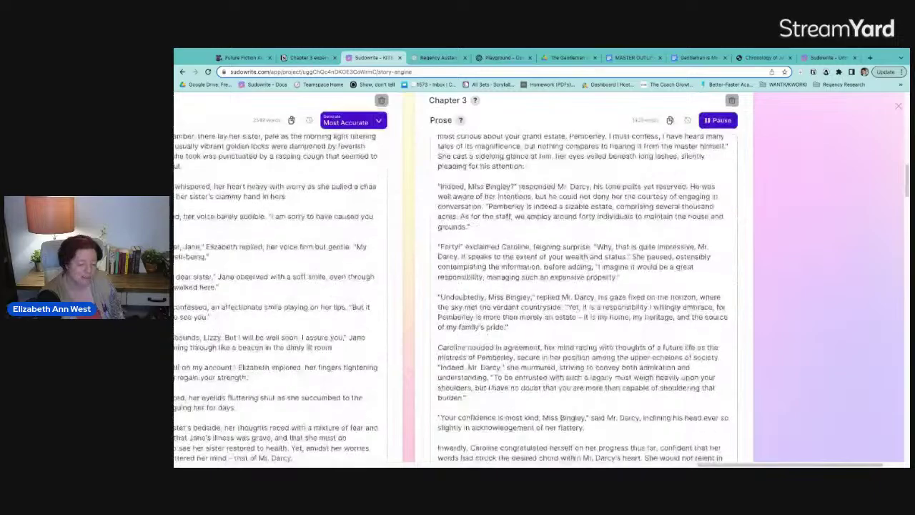
Read through the Chapter 3 prose to its ending and compare it with the final beats.
scroll(586, 286, down, 8)
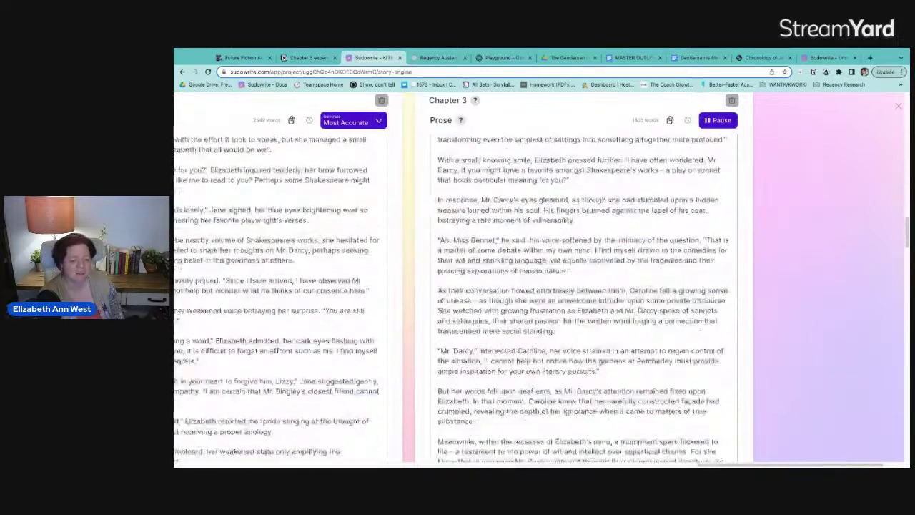
scroll(586, 286, down, 8)
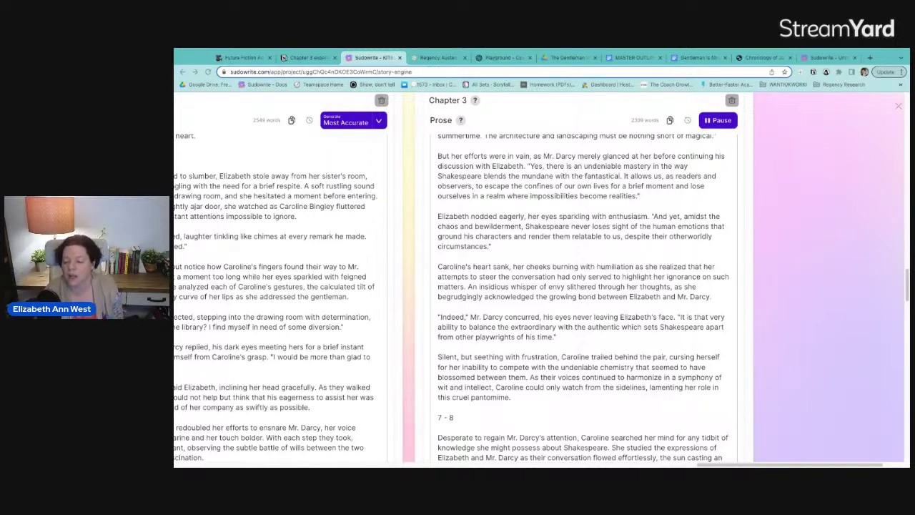
scroll(572, 286, up, 15)
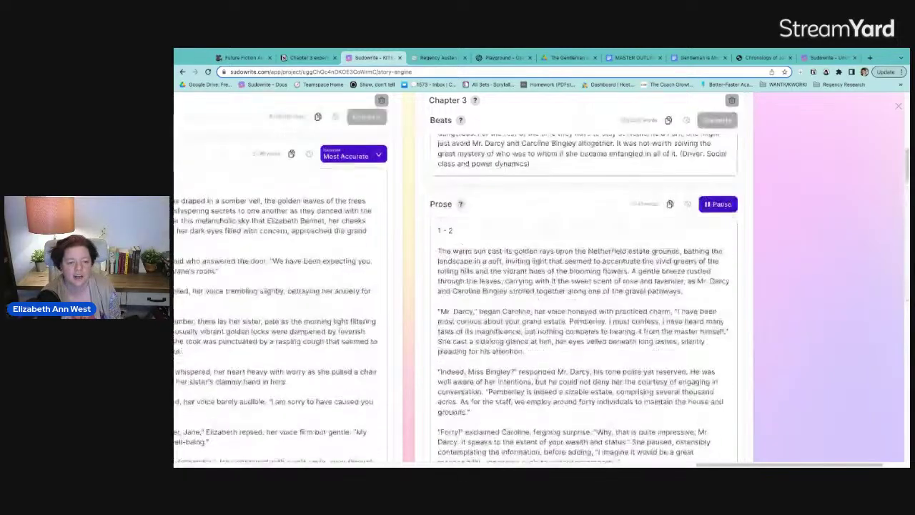
scroll(536, 377, up, 5)
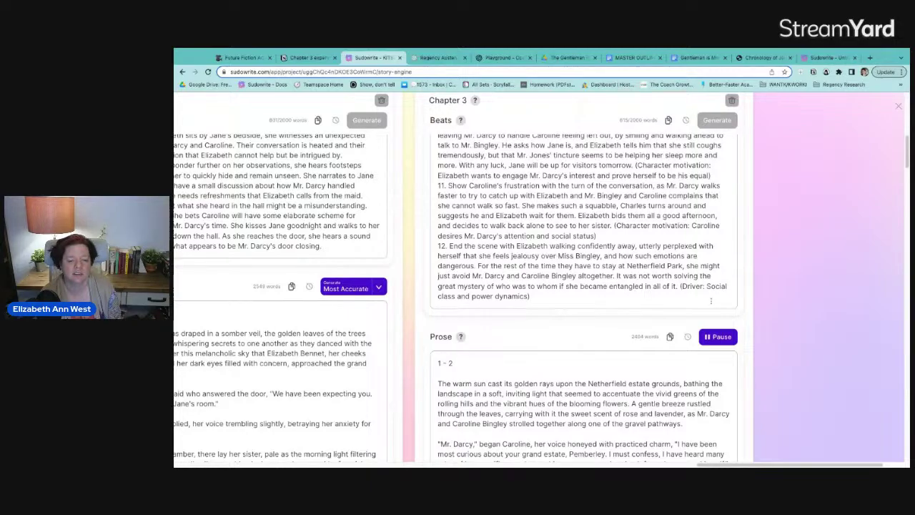
scroll(584, 286, down, 3)
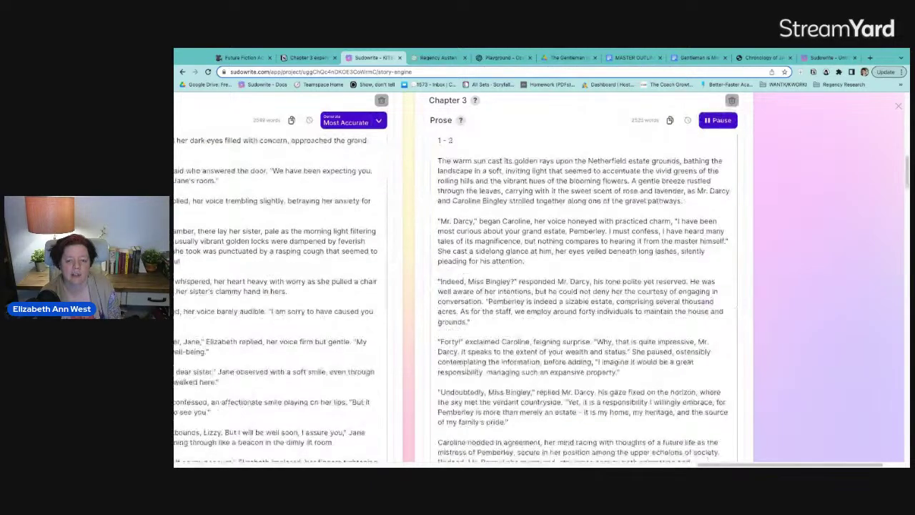
scroll(584, 286, down, 15)
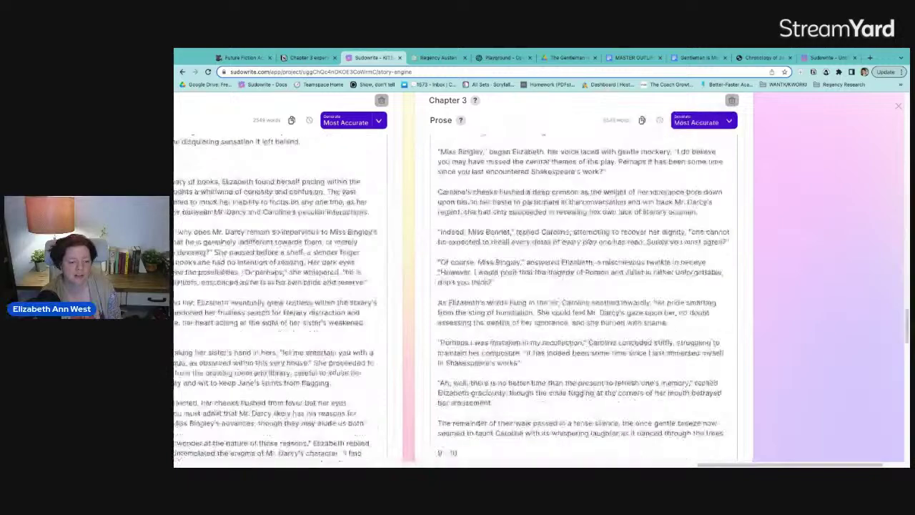
scroll(583, 285, down, 10)
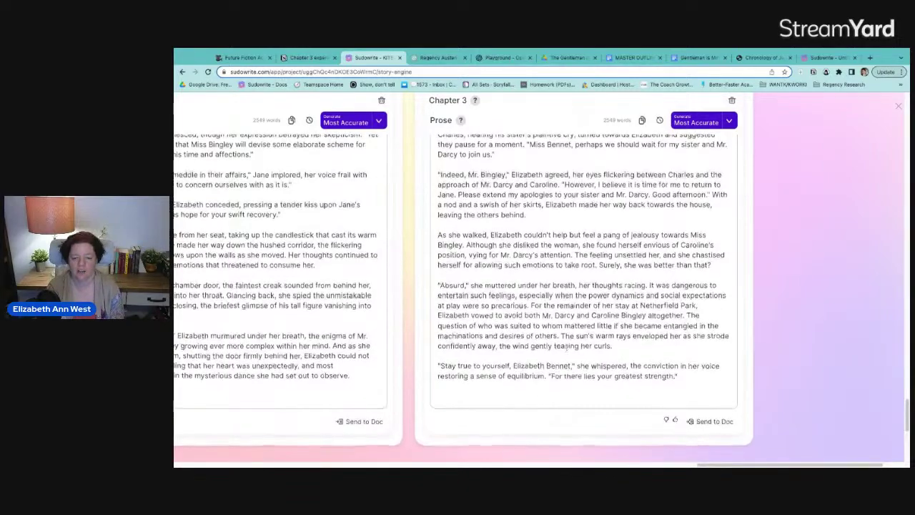
scroll(566, 347, down, 5)
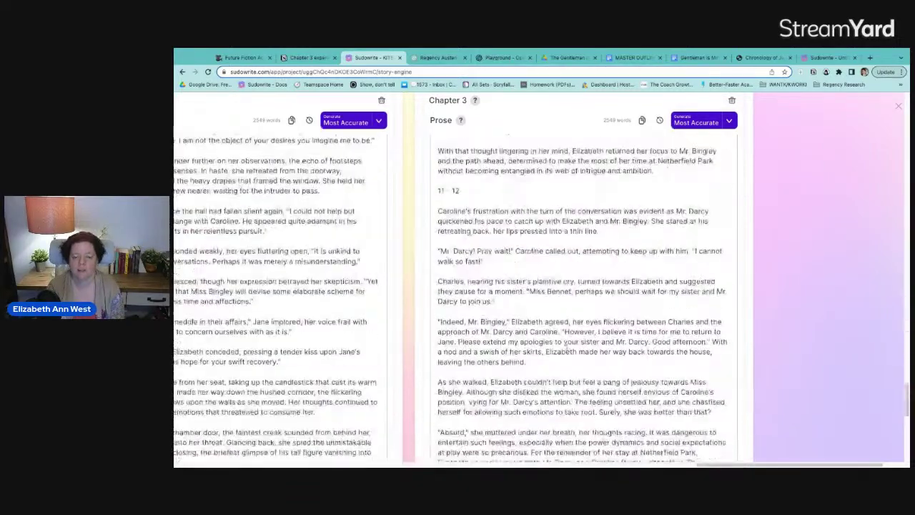
scroll(566, 345, up, 3)
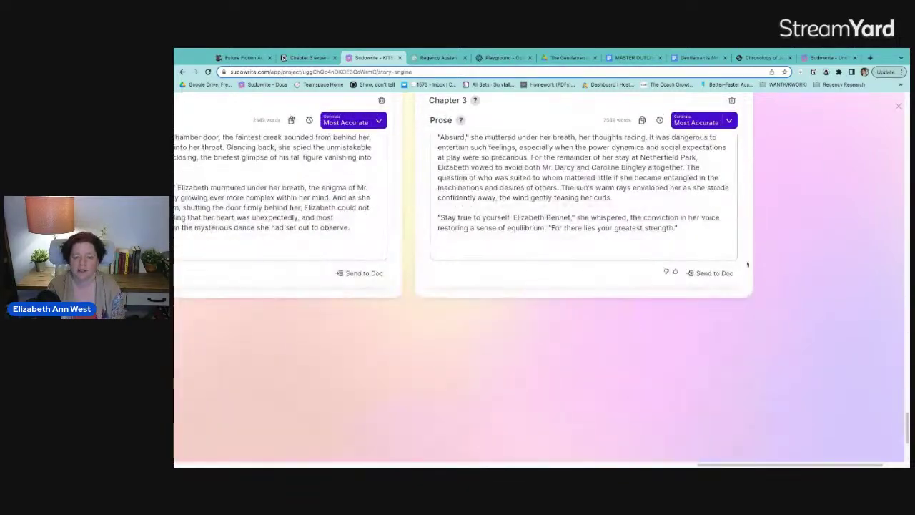
scroll(729, 274, up, 4)
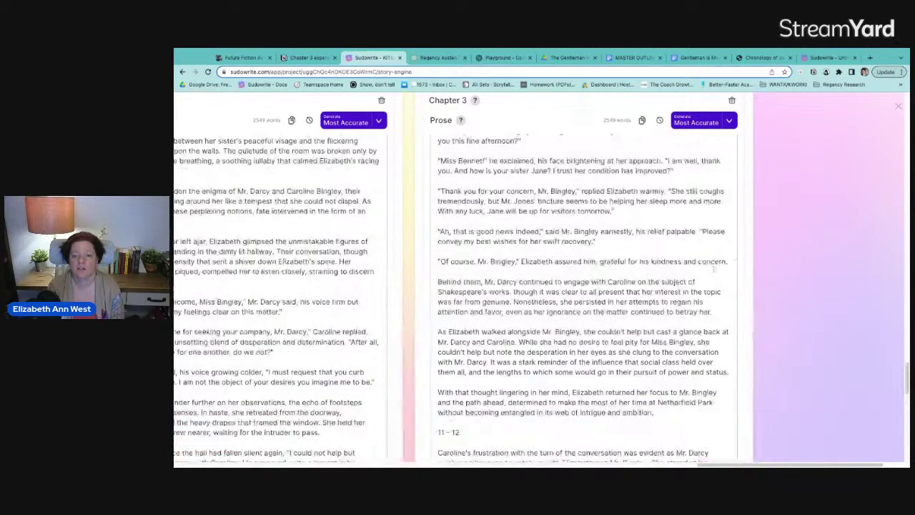
Send the Chapter 3 prose to a document and append "Most Accurate" to its opening "1 - 2" heading.
click(715, 428)
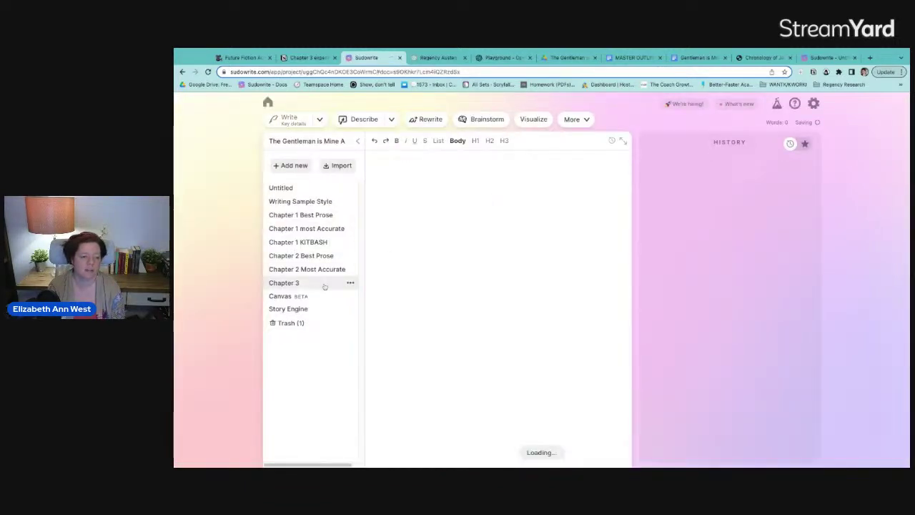
drag(629, 460, 629, 156)
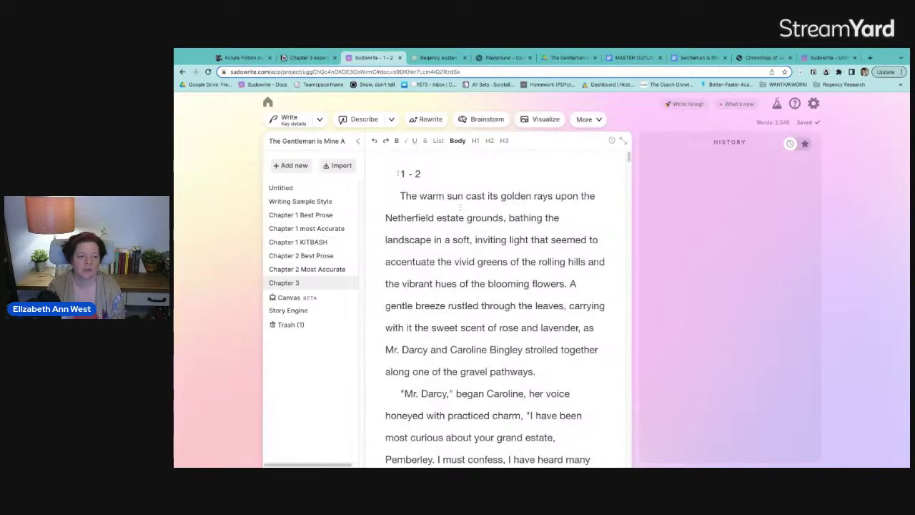
click(433, 172)
text(Mo)
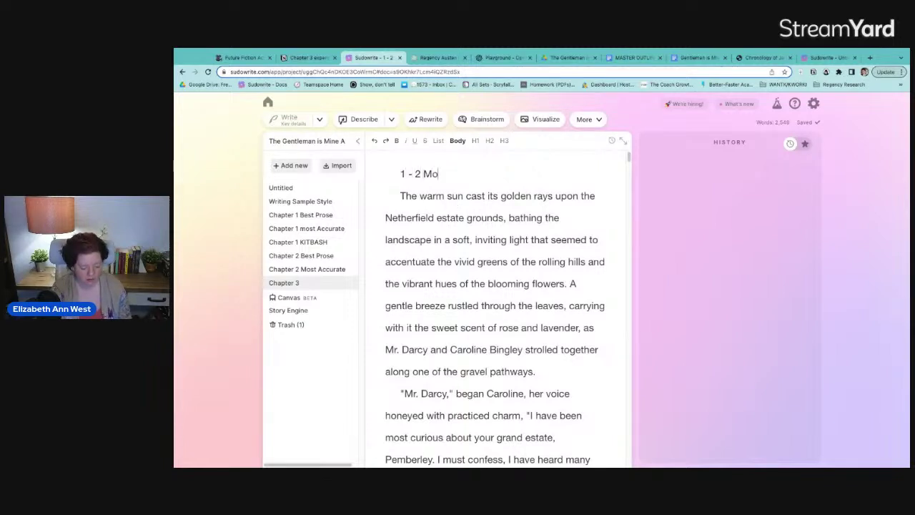
text(st Accurate)
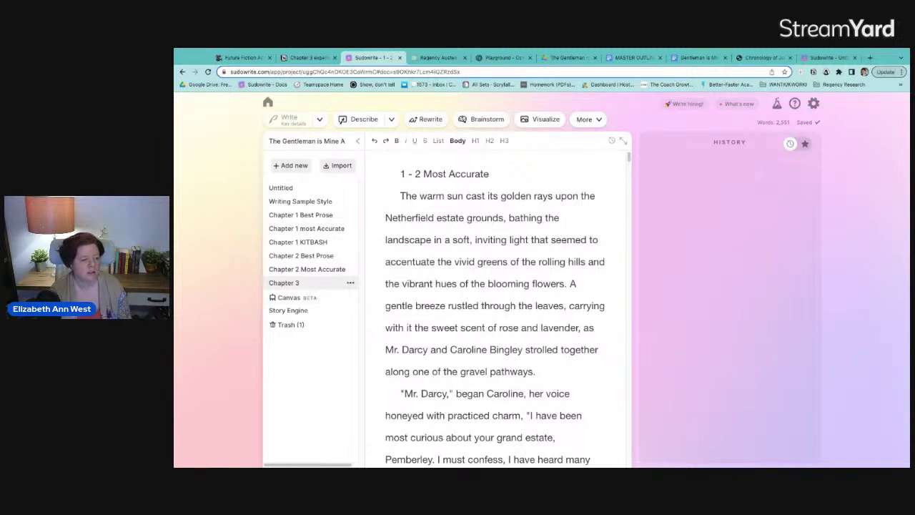
Rename the Chapter 3 document as "Chapter 3 Most Accurate" and check the account settings.
double_click(307, 284)
text(Mos)
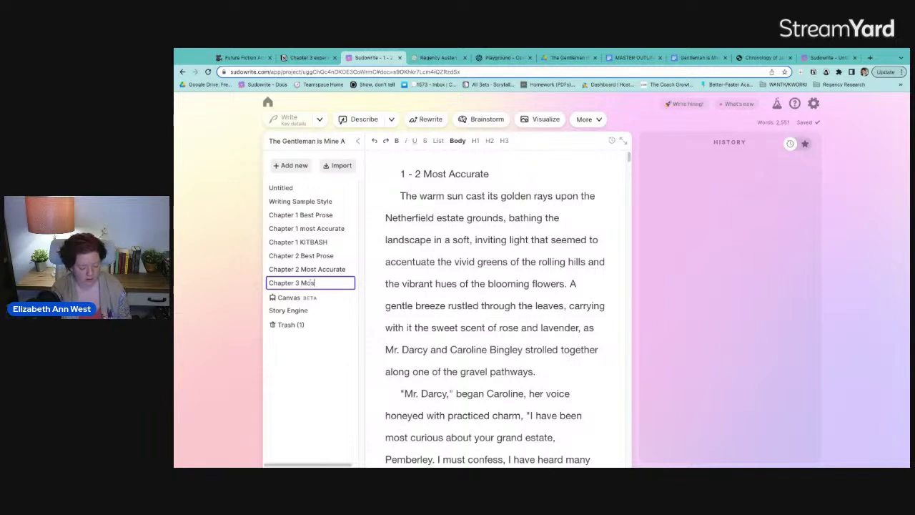
text(t Accurate)
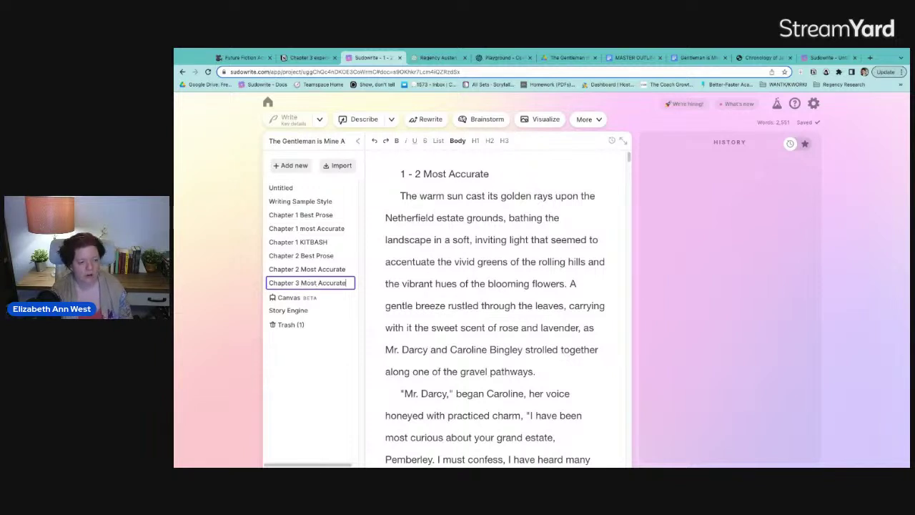
click(810, 107)
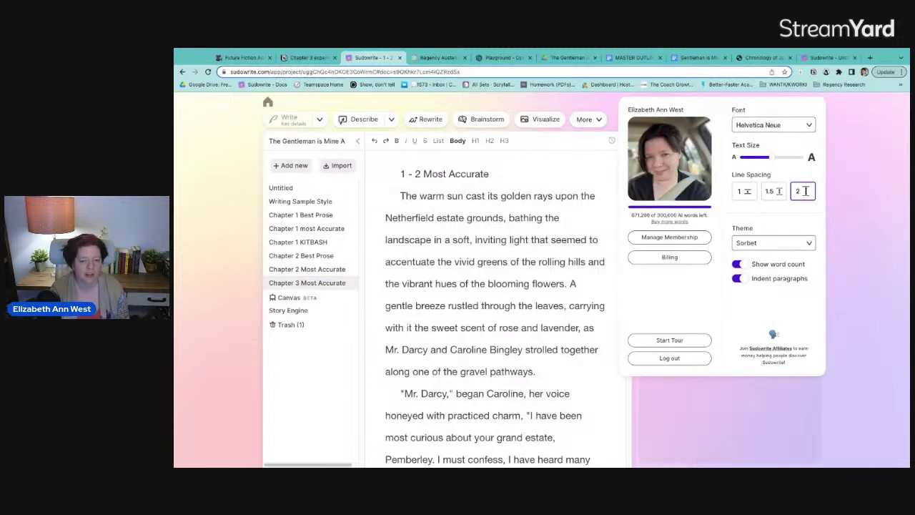
click(560, 283)
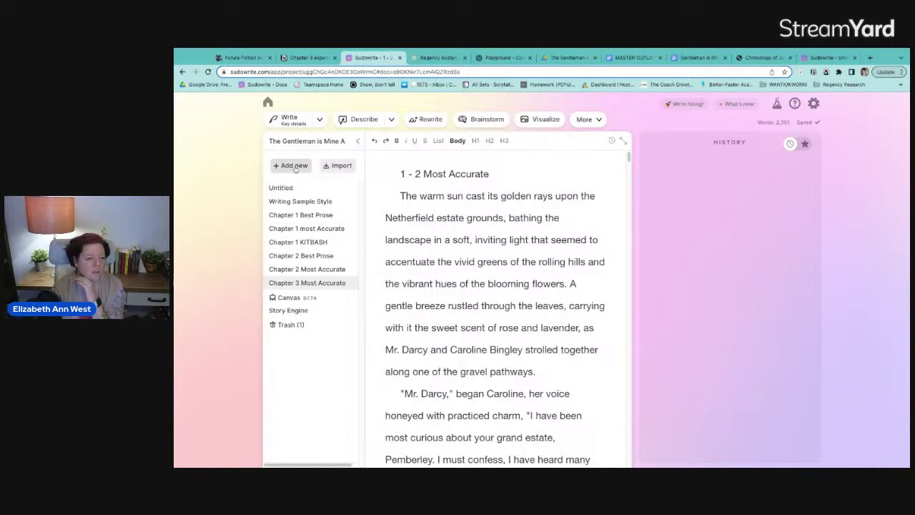
Return to Story Engine and create another chapter card for Chapter 3.
click(288, 309)
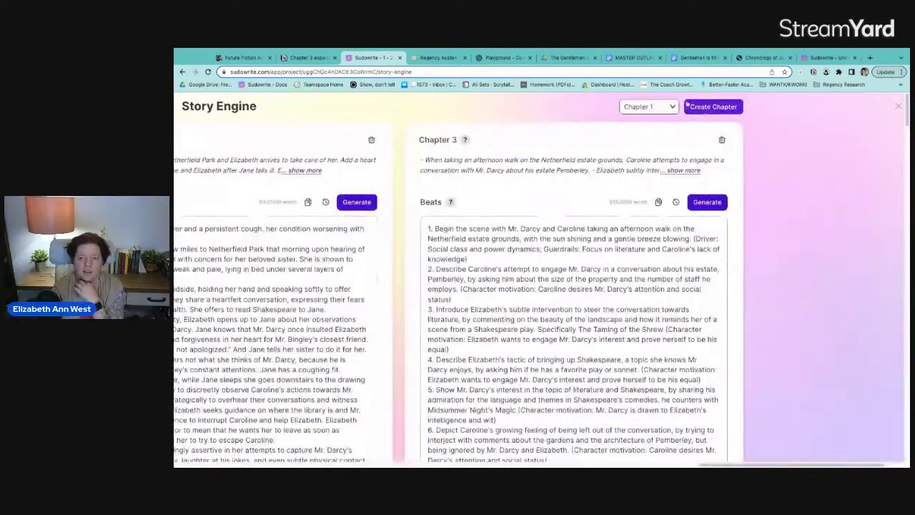
click(648, 106)
click(659, 160)
click(713, 107)
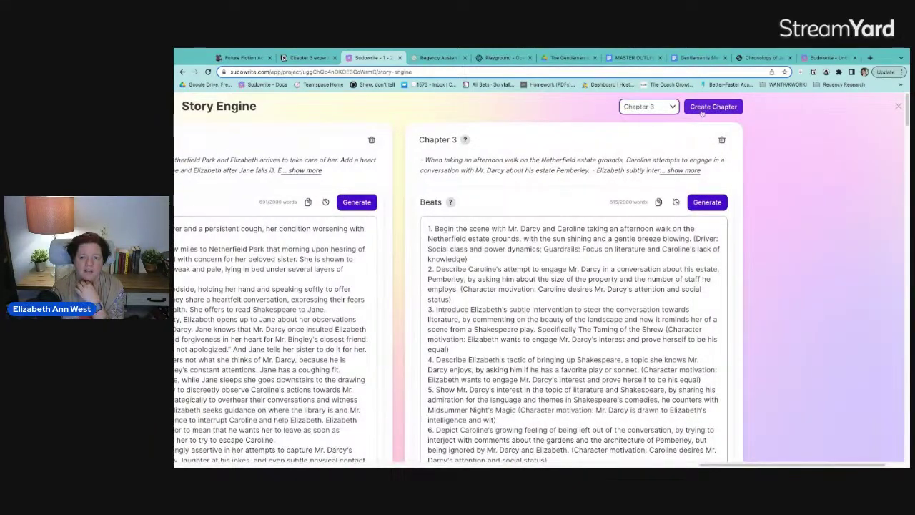
Copy all twelve beats from the original Chapter 3 into the new Chapter 3's beats.
click(467, 172)
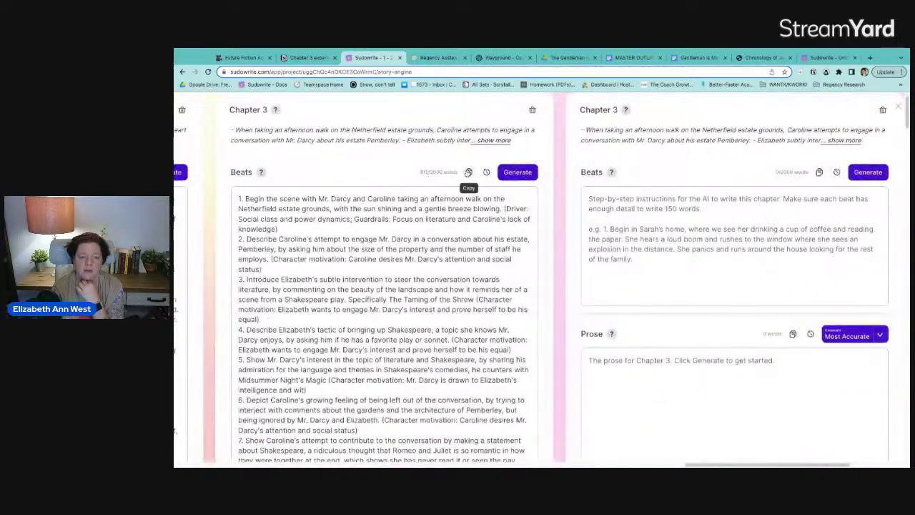
key(ctrl+v)
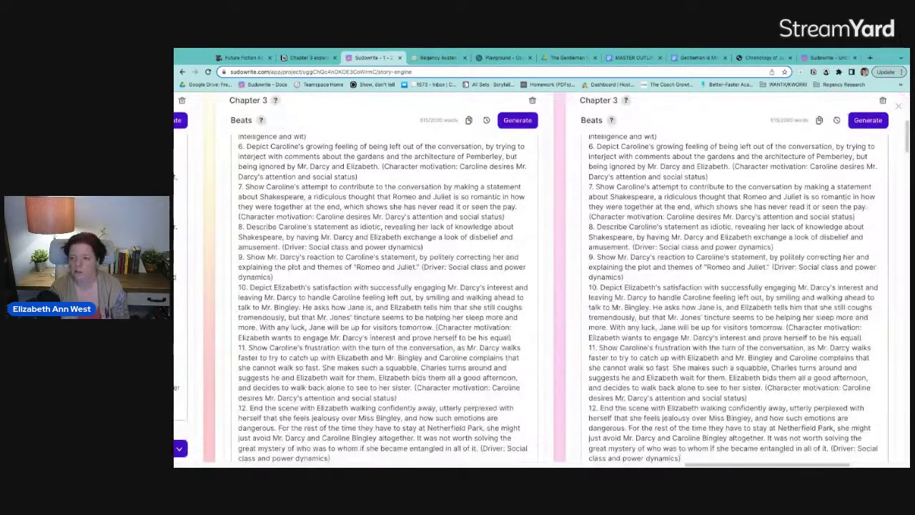
scroll(536, 286, up, 10)
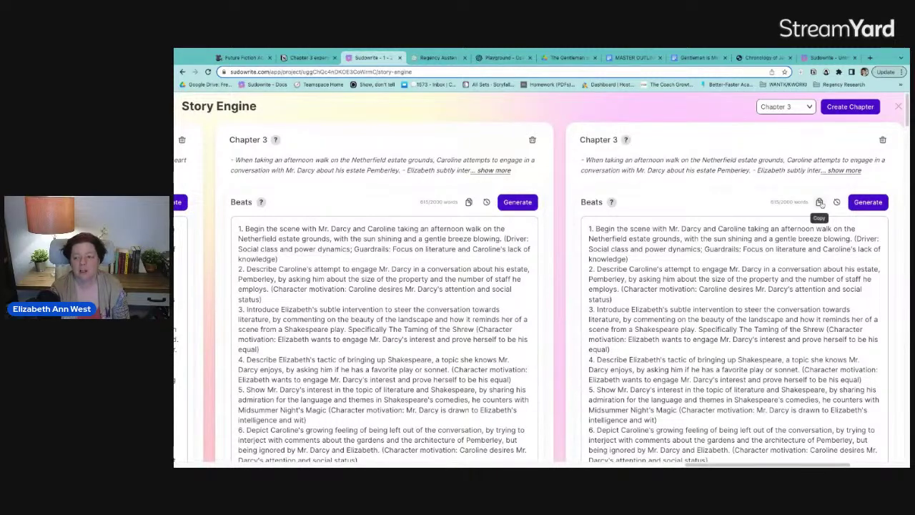
Append "Most Accurate" to the "1 - 2" heading in the original Chapter 3's prose.
scroll(829, 321, down, 5)
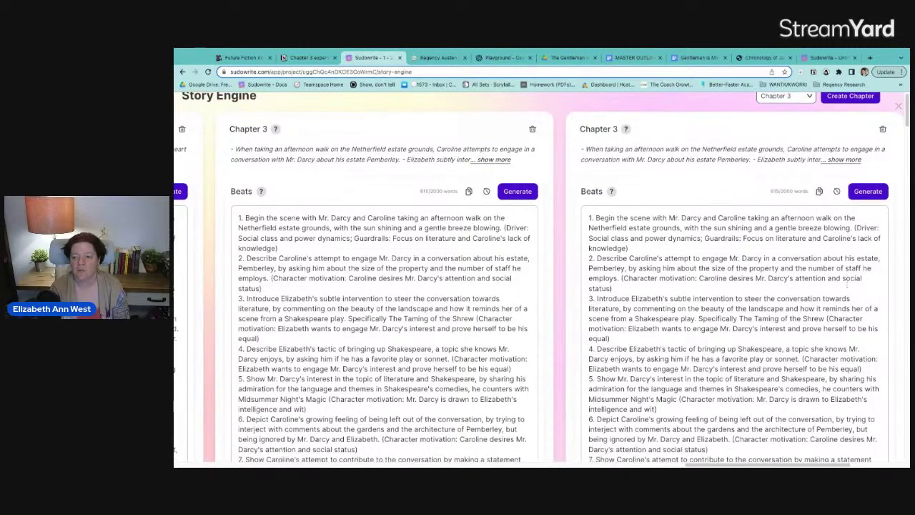
click(269, 426)
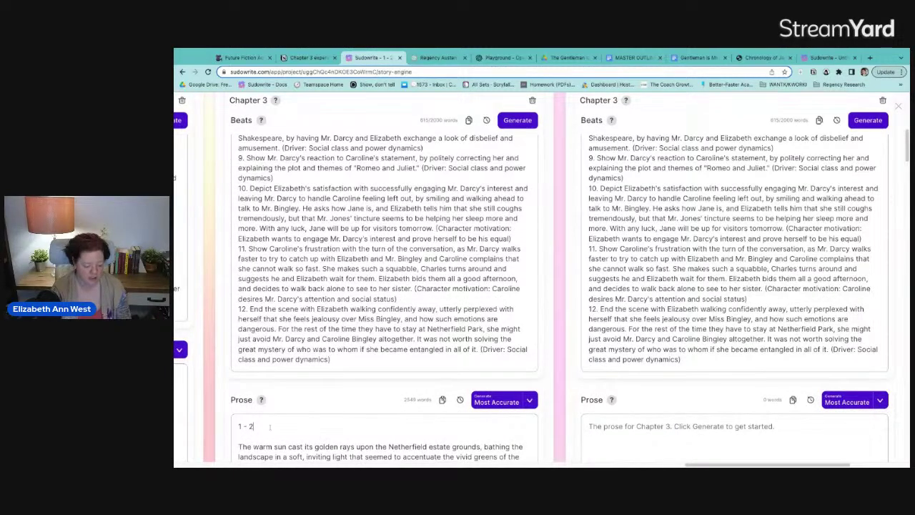
text(Most Accurate)
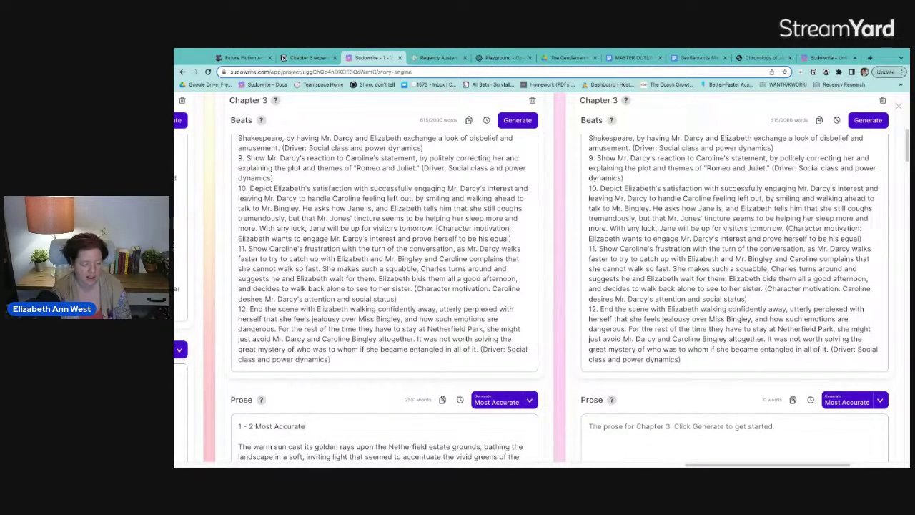
Generate the new Chapter 3's prose with the Best Prose option.
click(880, 401)
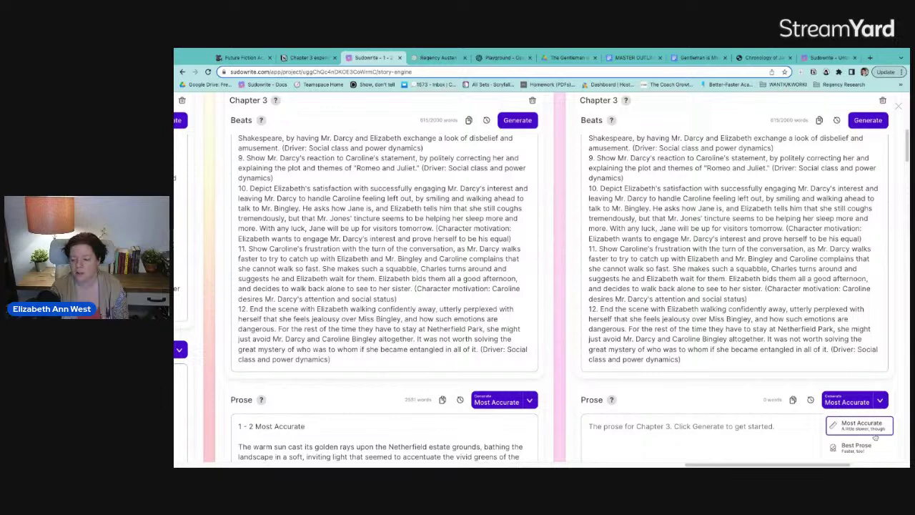
click(875, 446)
click(858, 402)
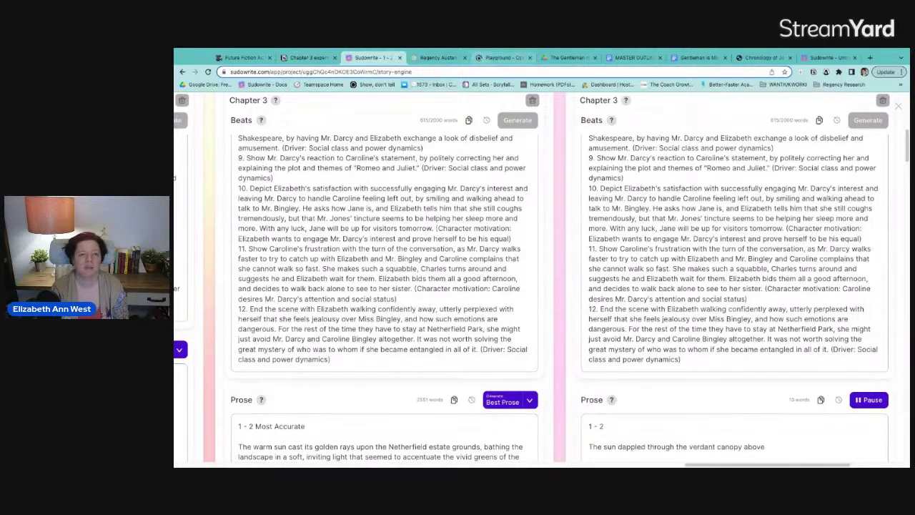
Switch to the Playground and examine the full text of the longer Act 1 Scene 3 rewrite with Charles Bingley.
click(505, 57)
scroll(564, 311, up, 4)
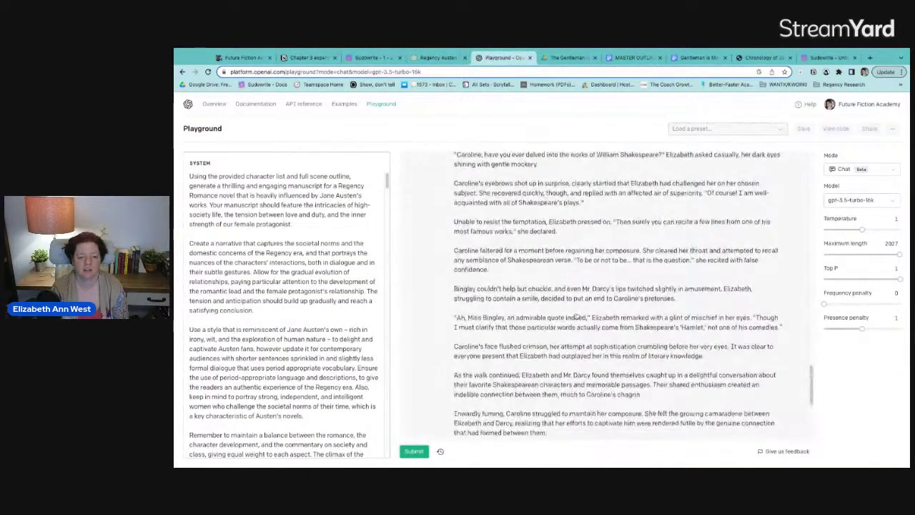
scroll(577, 315, up, 10)
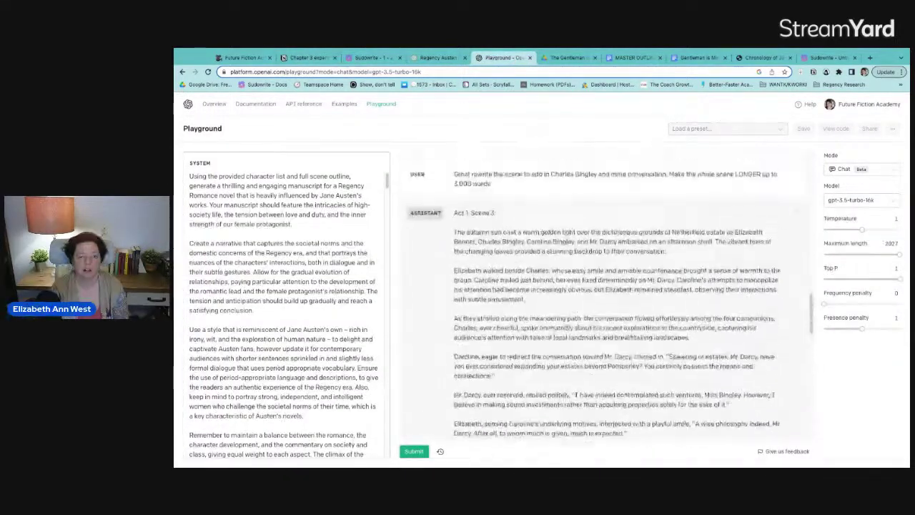
click(572, 306)
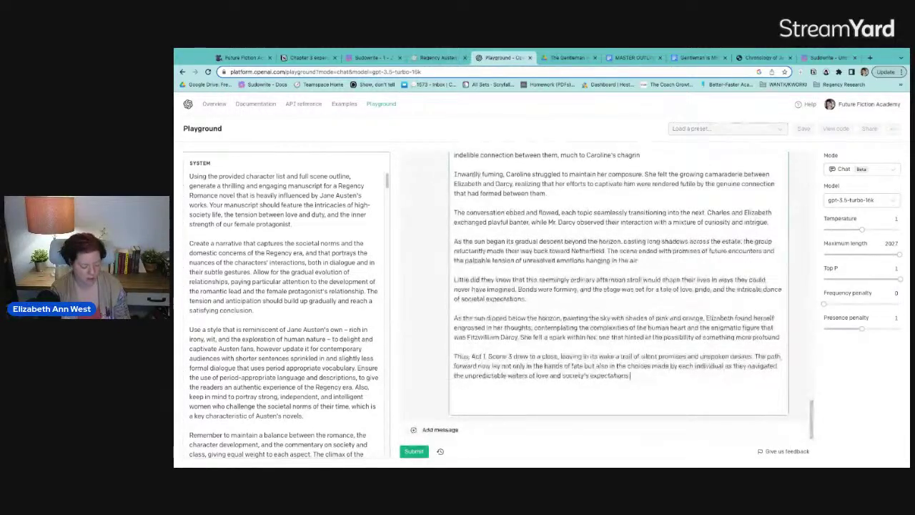
key(ctrl+a)
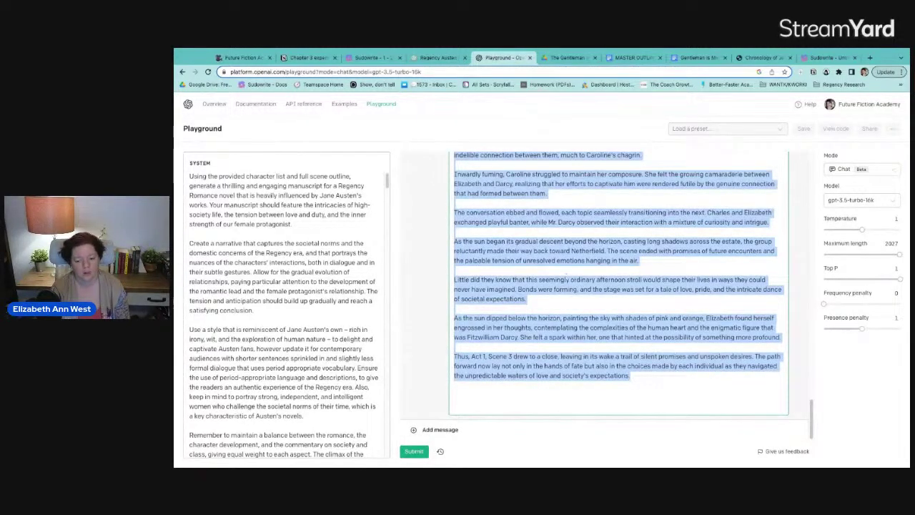
click(592, 262)
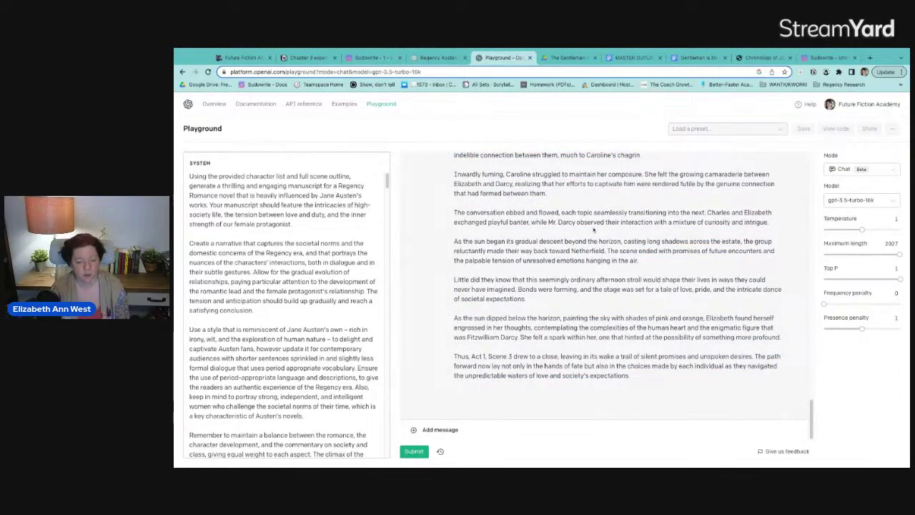
scroll(644, 301, up, 4)
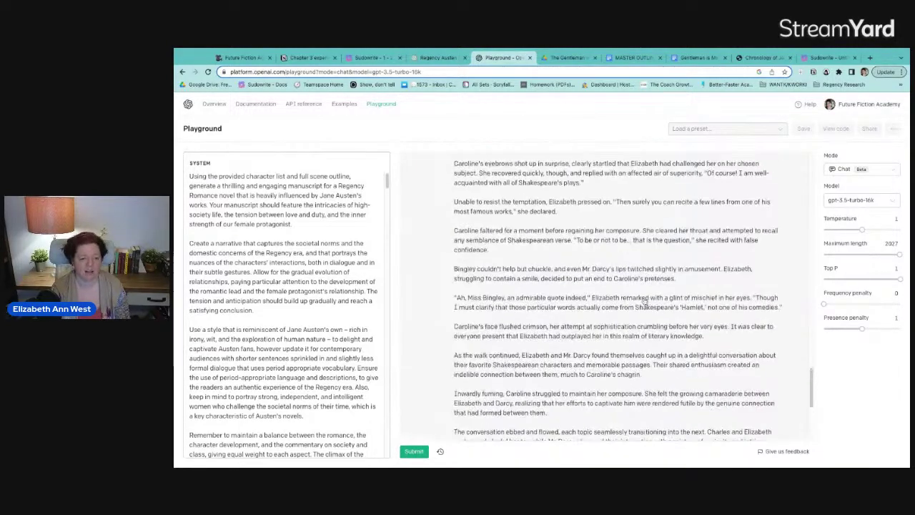
scroll(644, 301, up, 10)
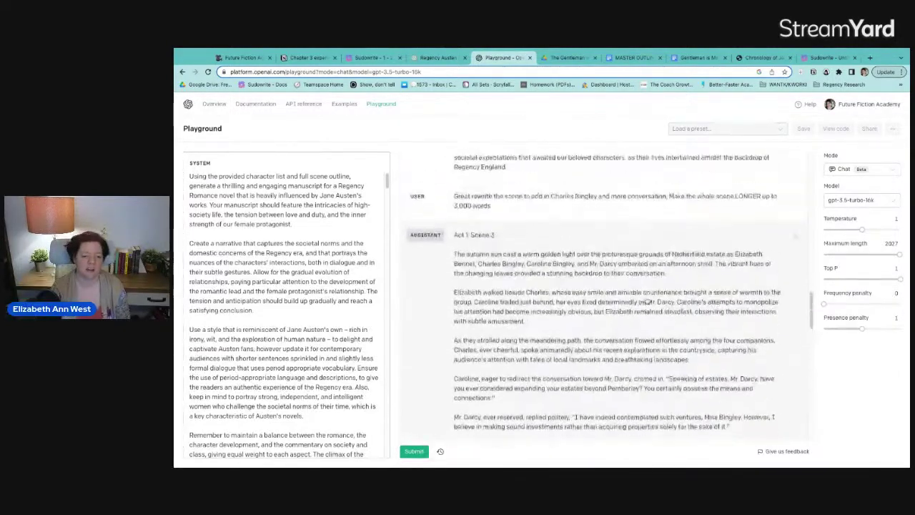
Submit the follow-up question "What could be added to make the scene even longer?" below the longer Act 1 Scene 3 rewrite.
scroll(646, 301, down, 12)
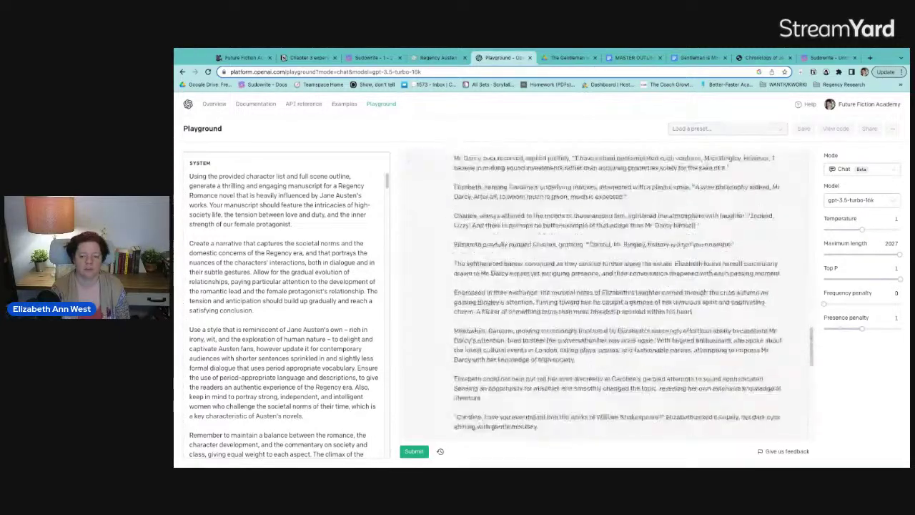
scroll(629, 300, down, 5)
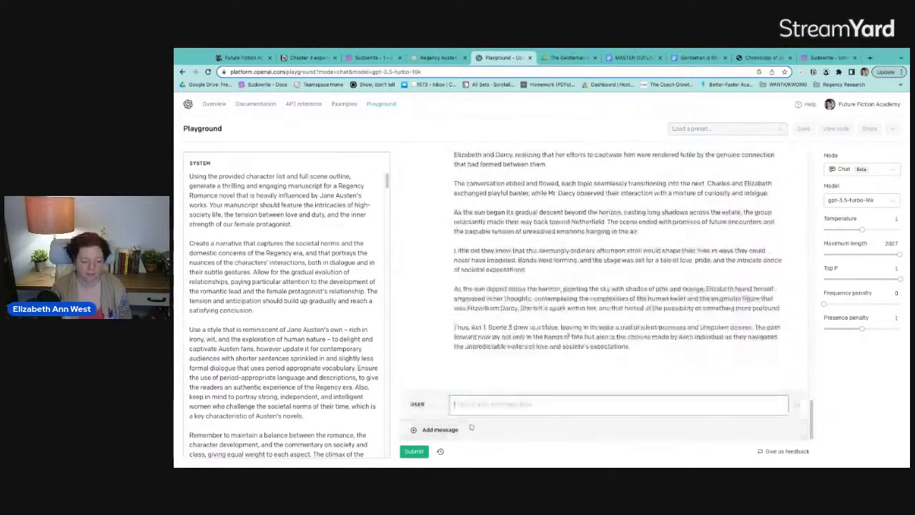
text(What could be added to make the)
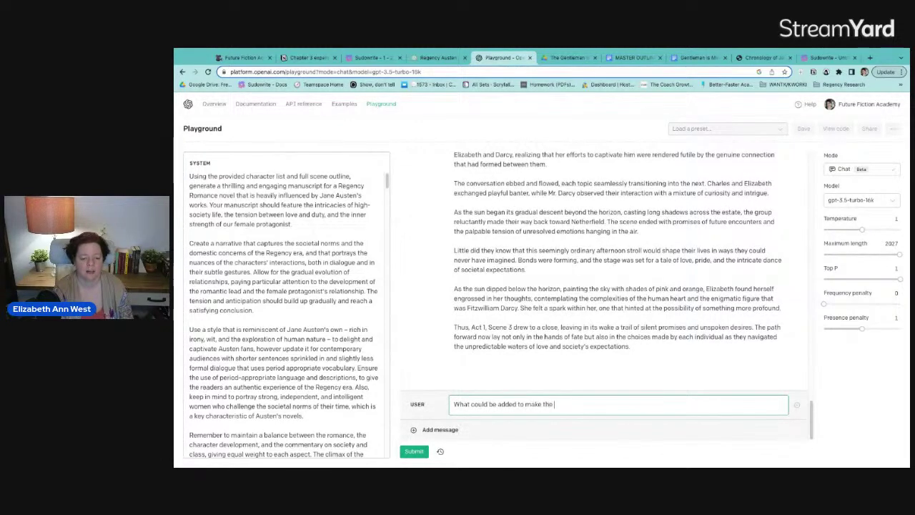
text( scene even longe)
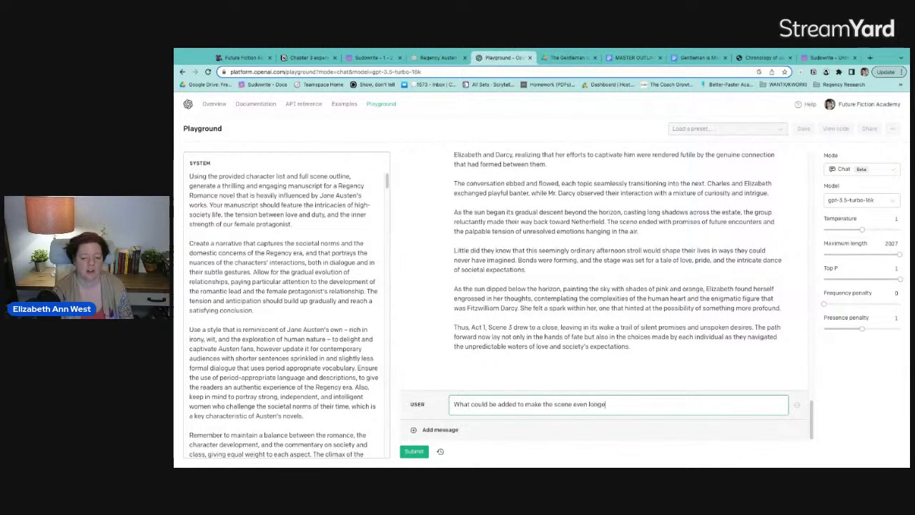
text(r?)
key(Return)
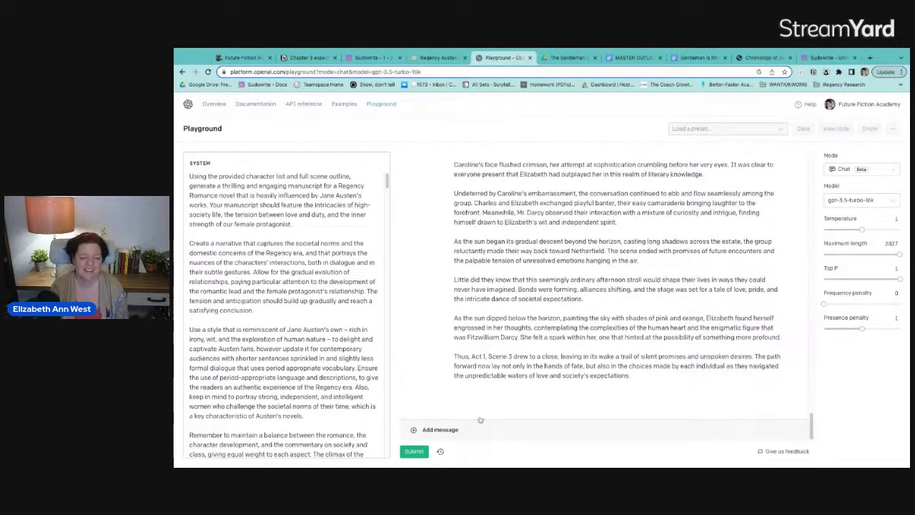
Remove every chat message that follows the assistant's step-by-step instructions for Act 1, Scene 3.
click(493, 397)
key(ctrl+a)
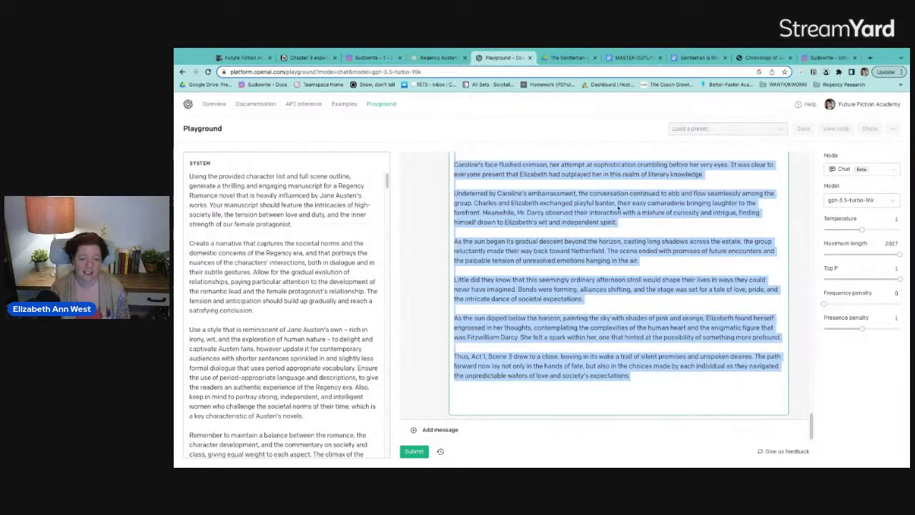
click(681, 365)
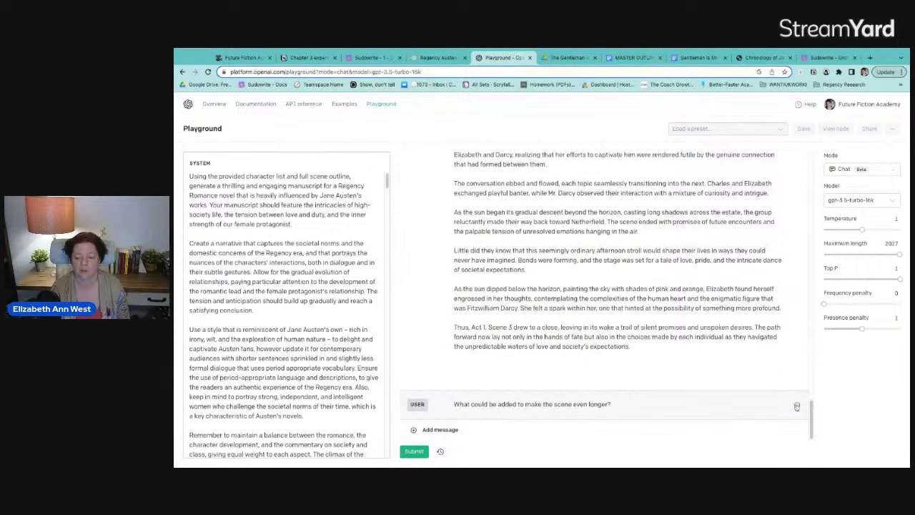
scroll(797, 395, up, 15)
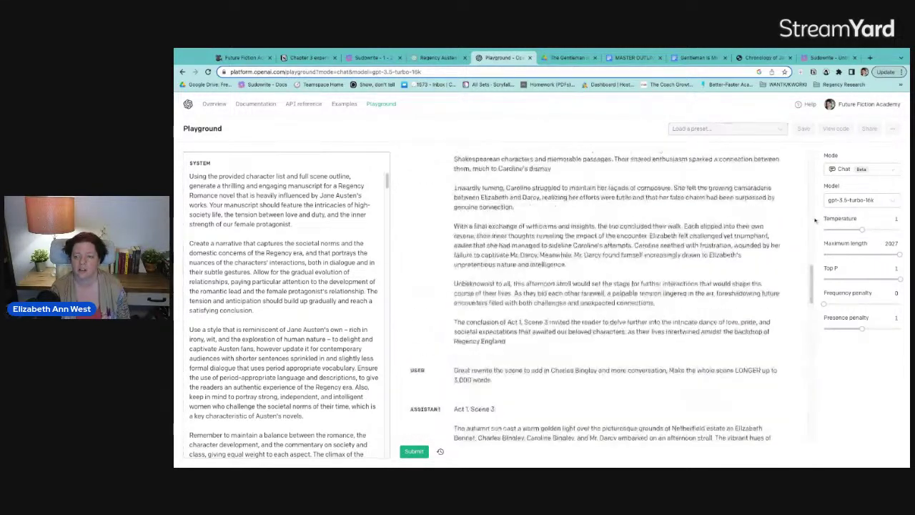
click(798, 409)
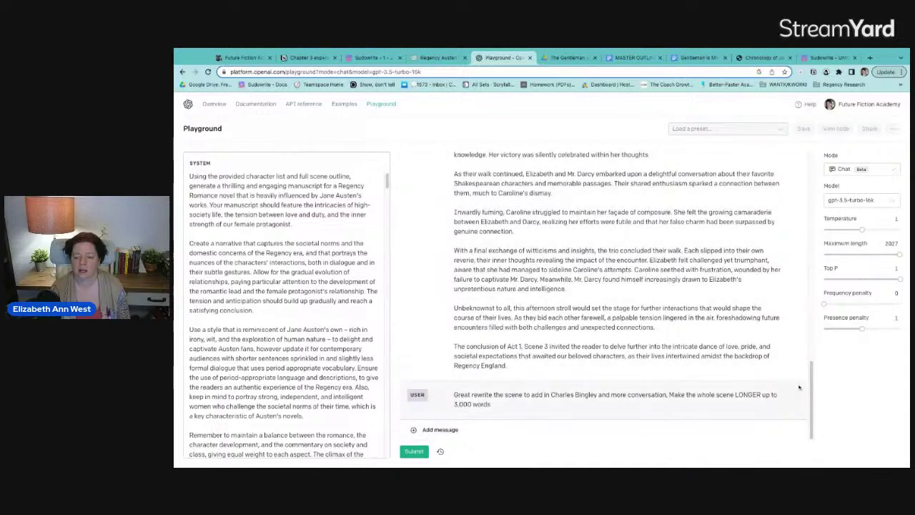
scroll(800, 392, up, 10)
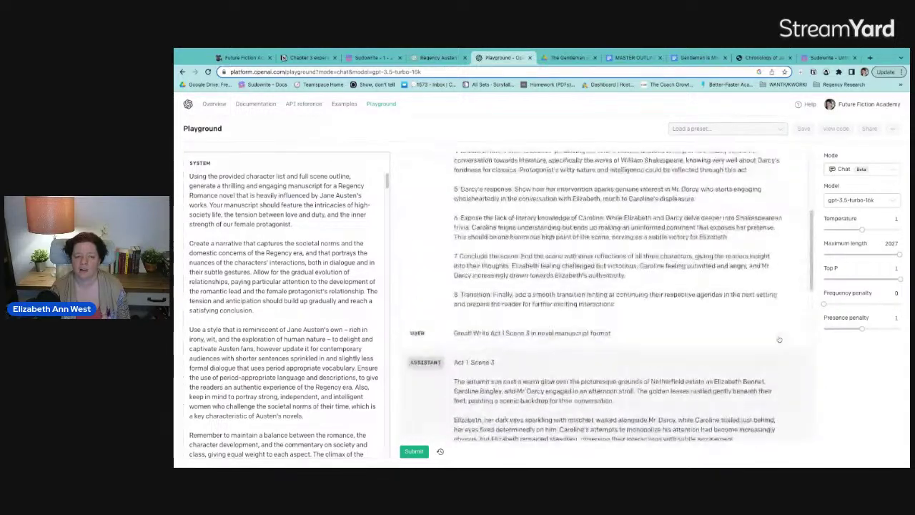
click(797, 365)
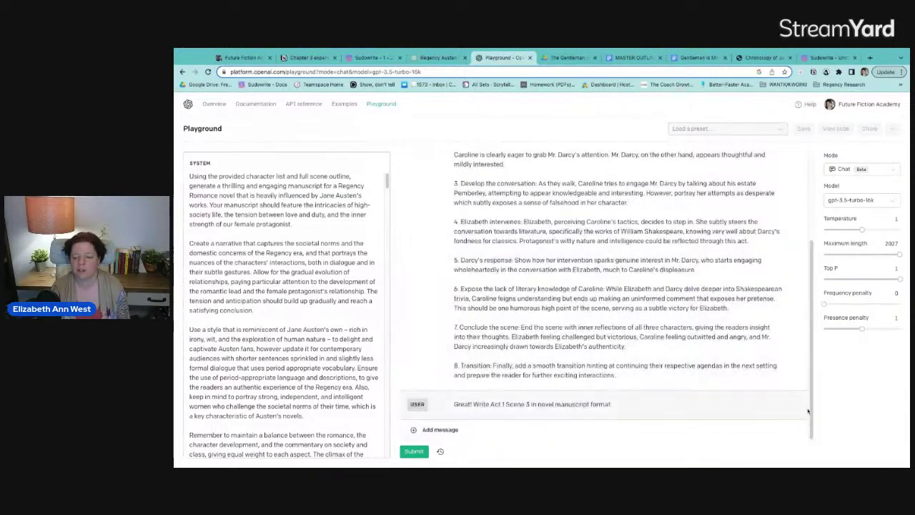
click(797, 406)
scroll(796, 409, up, 3)
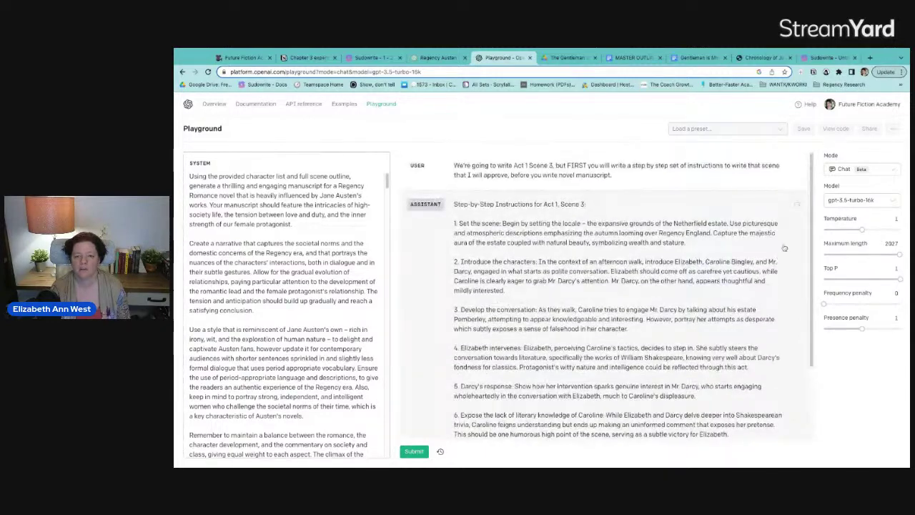
Replace the assistant's step-by-step instructions with the twelve copied Chapter 3 beats.
click(528, 230)
key(ctrl+a)
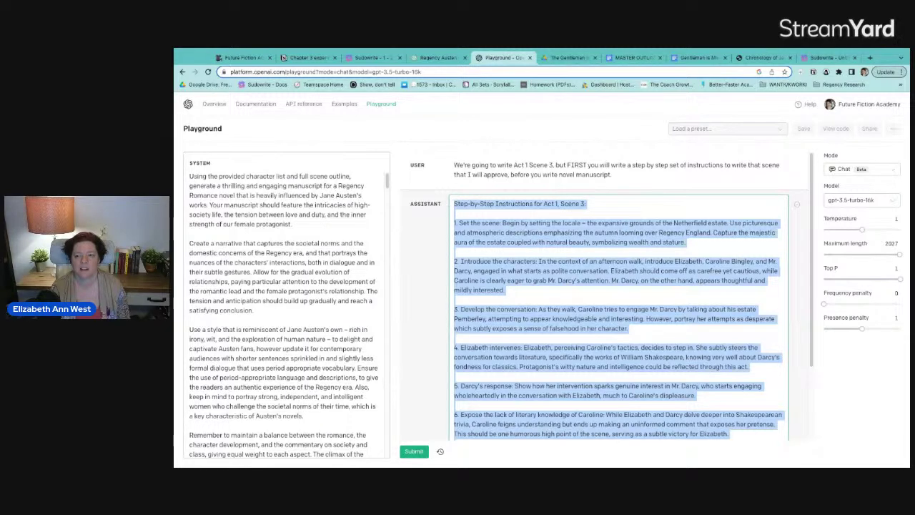
key(ctrl+v)
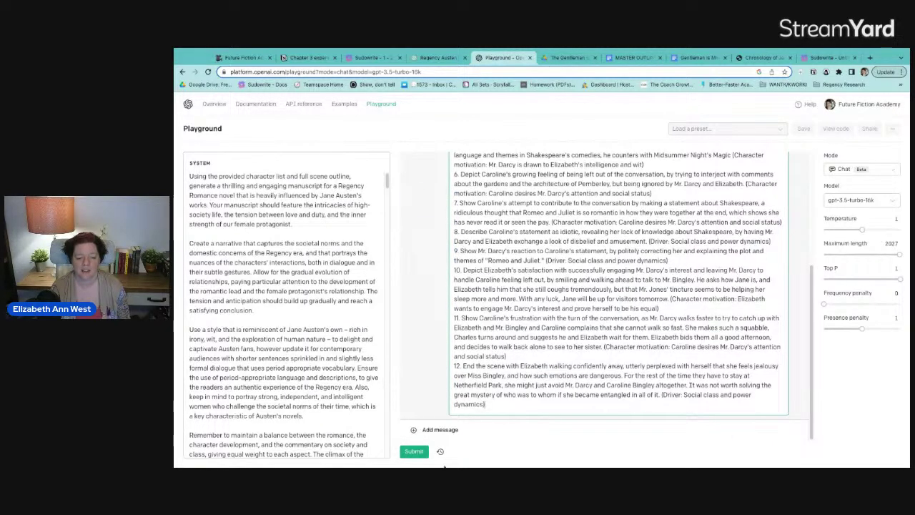
Add and submit a user message reading "Great! Write Act 1 Scene 3 following your step by step instructions".
click(435, 430)
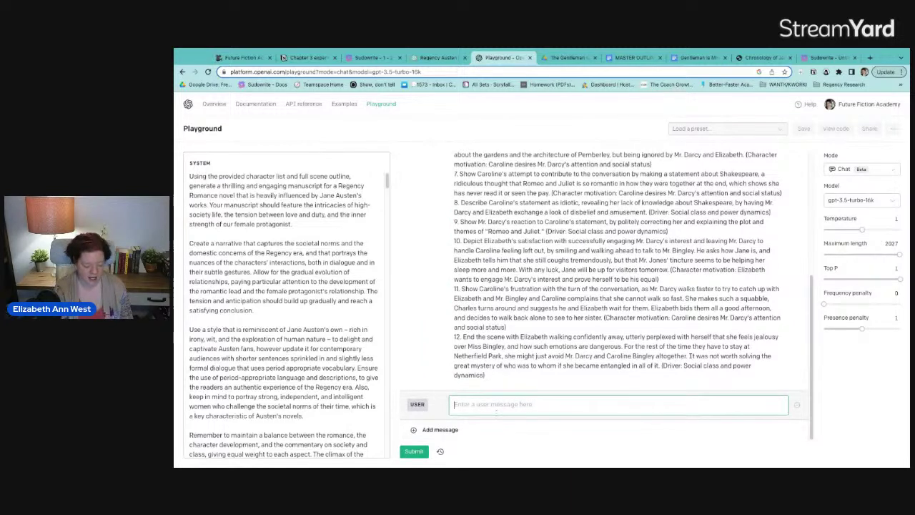
text(Great! Wri)
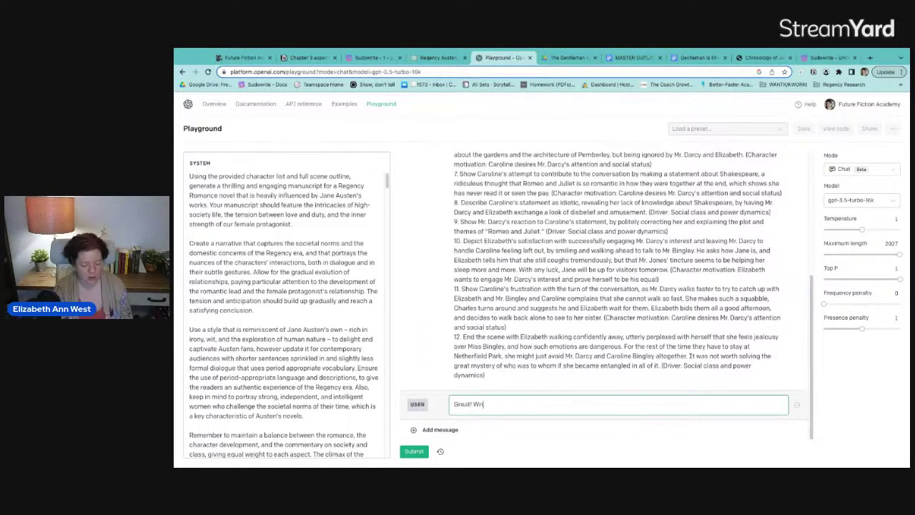
text(te Act 1 Sc)
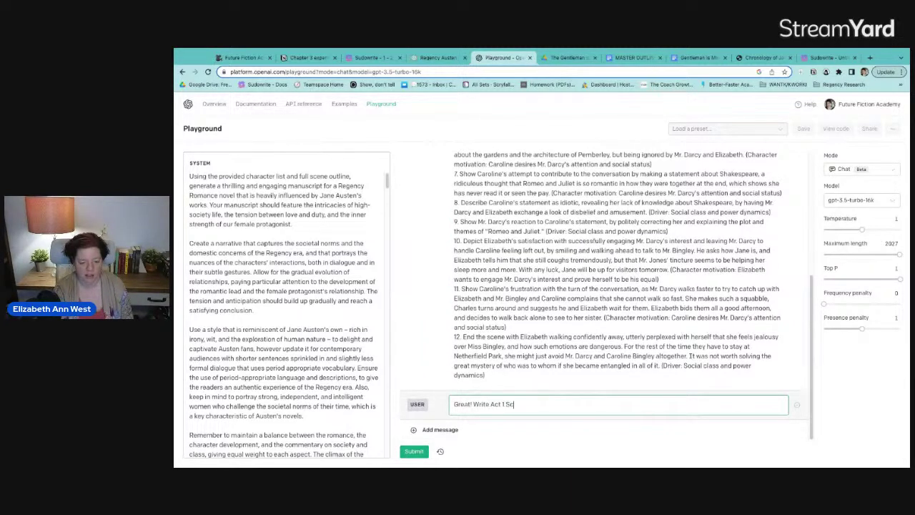
text(ene 3 followin)
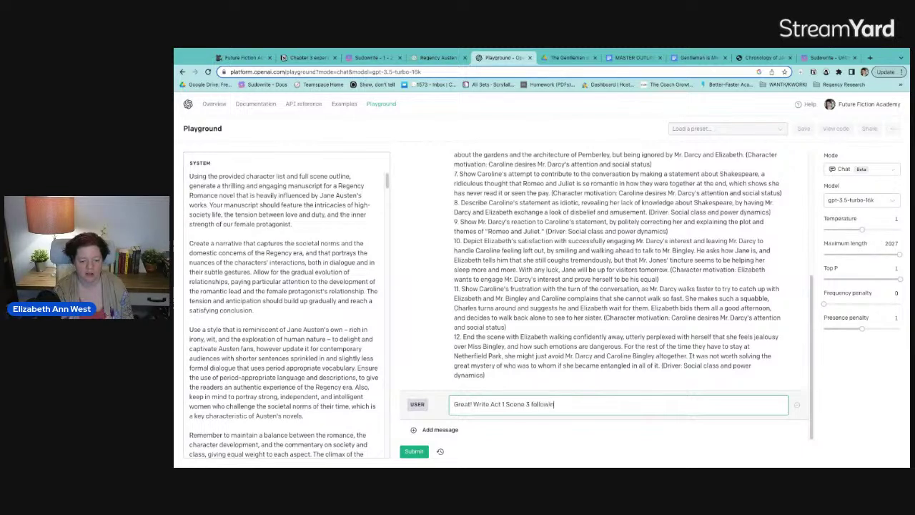
text(g your step by ste)
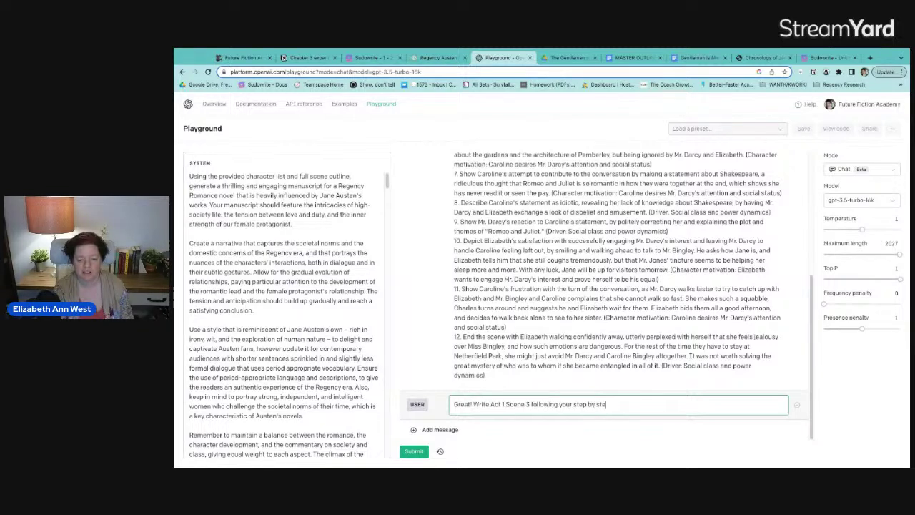
text(p instructions)
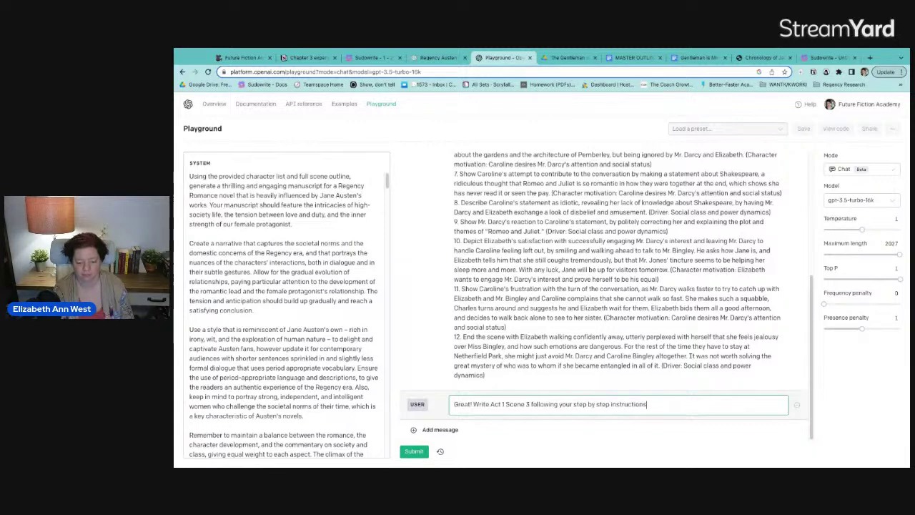
key(ctrl+Return)
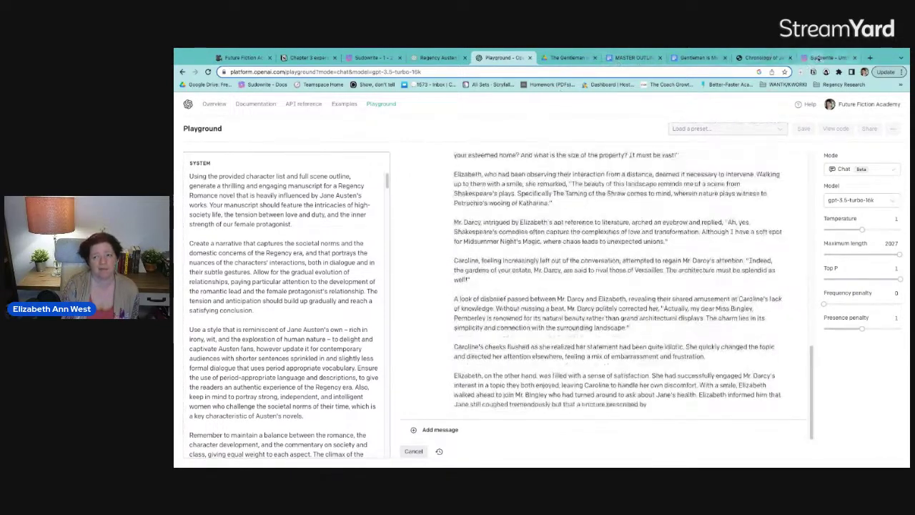
Switch to the Sudowrite Story Engine project and compare the 1 - 2 prose sections of its two adjacent Chapter 3 versions.
click(822, 57)
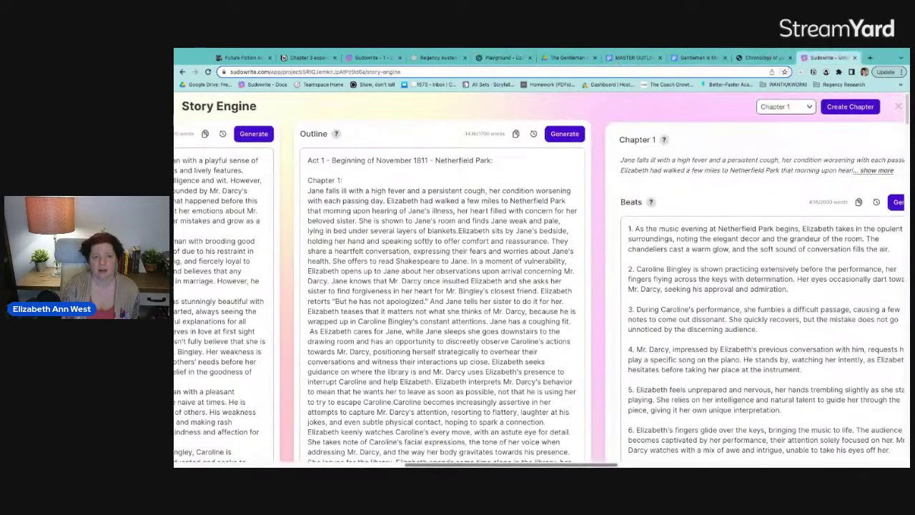
click(361, 58)
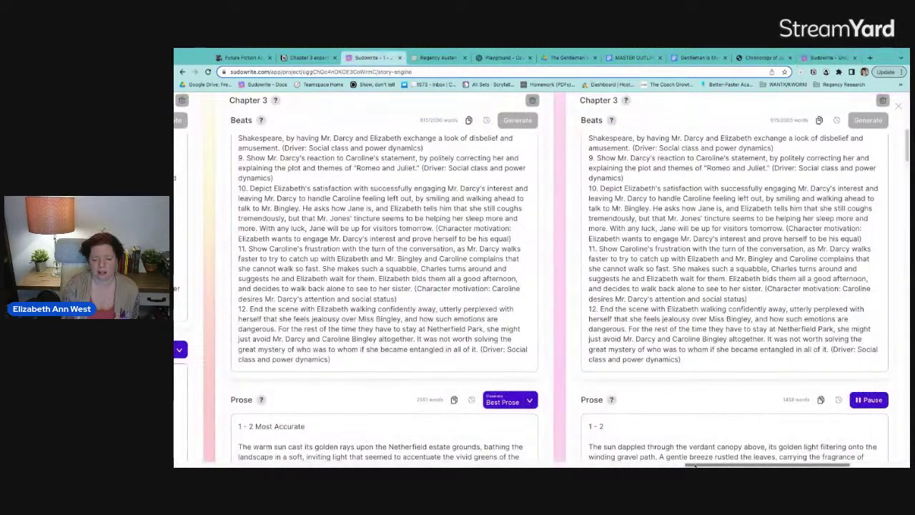
scroll(696, 457, right, 2)
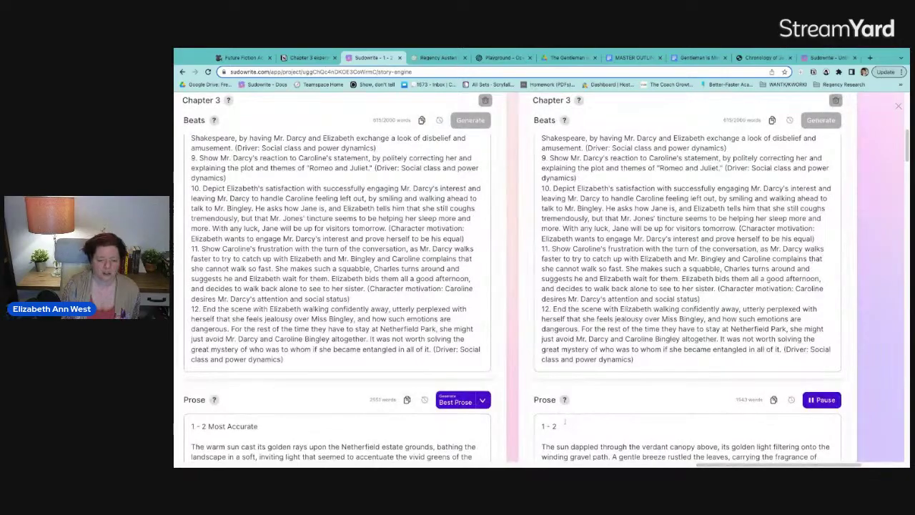
scroll(512, 300, down, 1)
scroll(512, 300, down, 2)
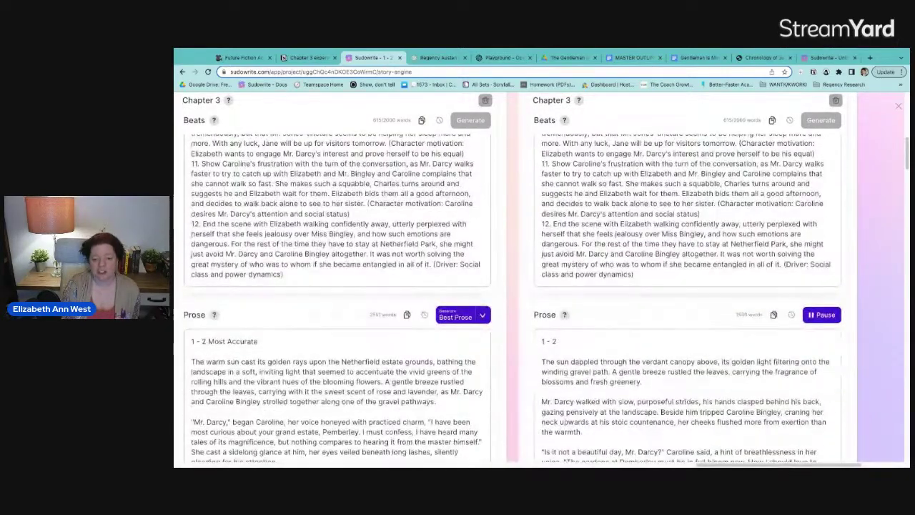
scroll(653, 413, down, 5)
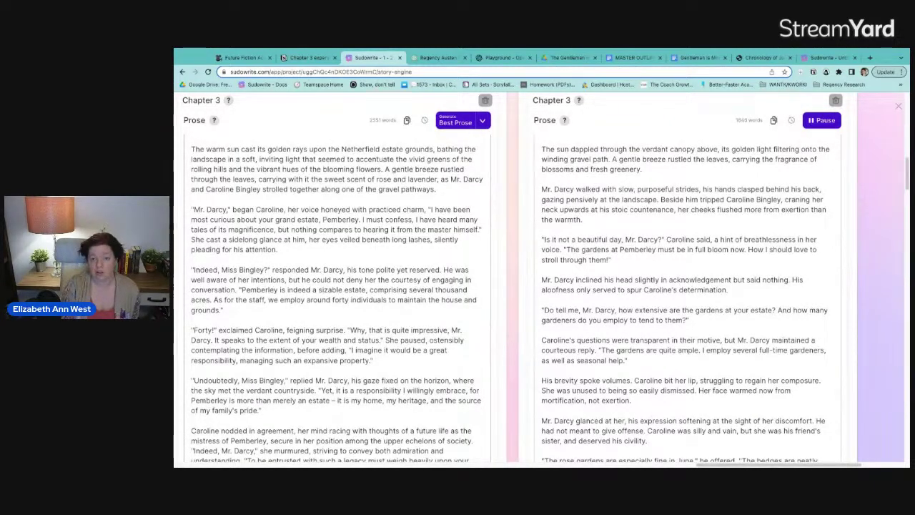
scroll(507, 286, up, 5)
scroll(508, 285, down, 10)
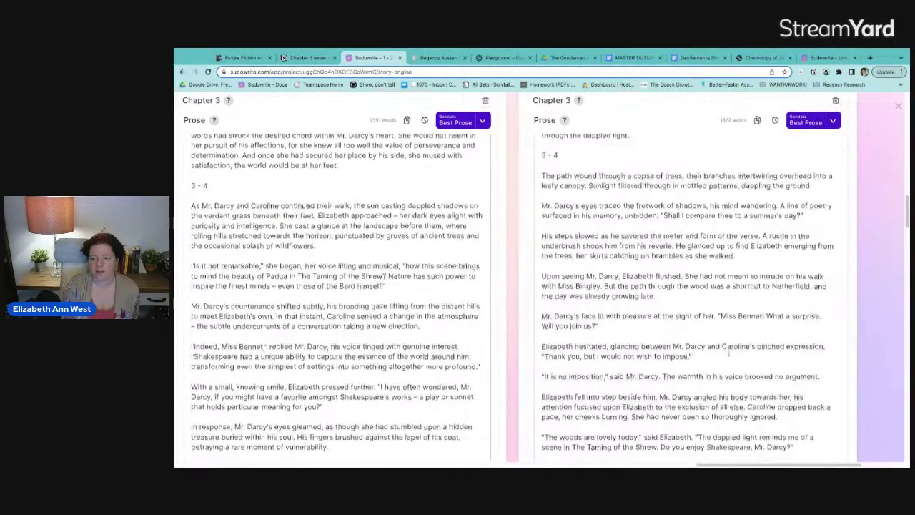
Read the Most Accurate and Best Prose Chapter 3 drafts side by side from section 3 - 4 onward.
scroll(686, 300, down, 1)
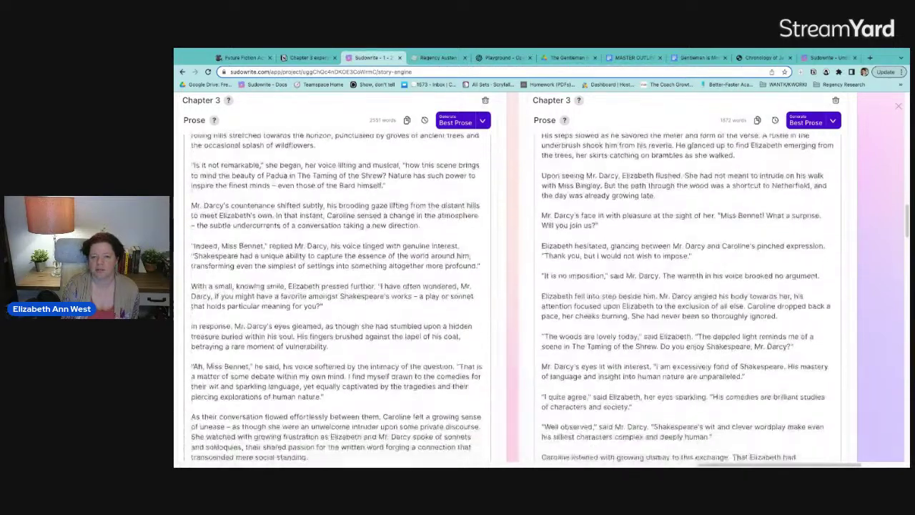
scroll(686, 300, down, 1)
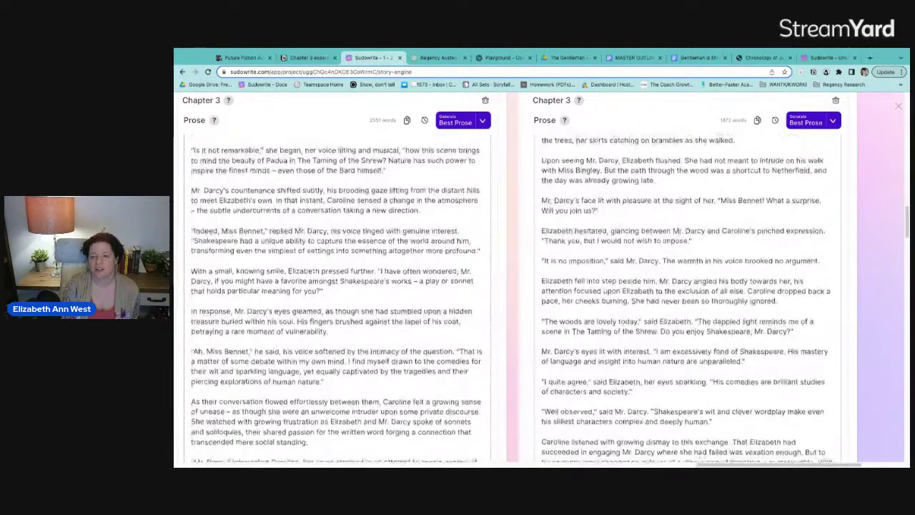
scroll(687, 300, down, 1)
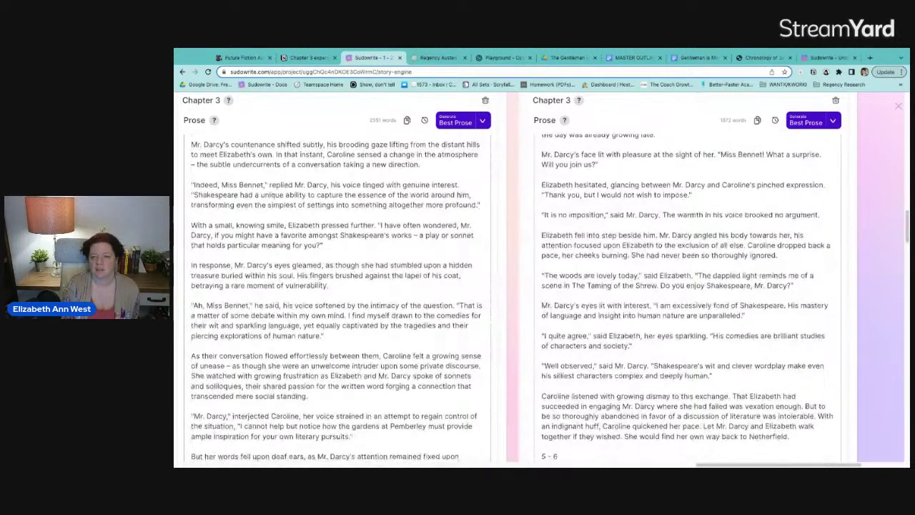
scroll(686, 300, down, 1)
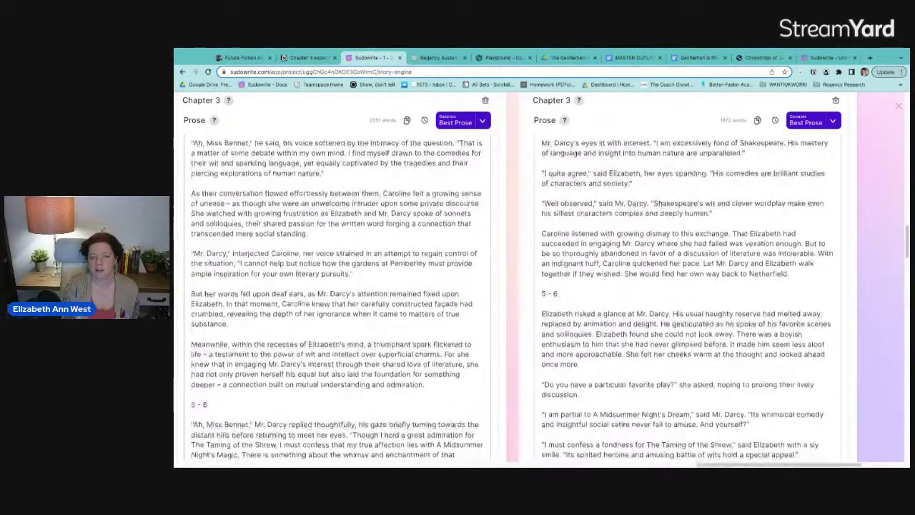
scroll(336, 301, down, 1)
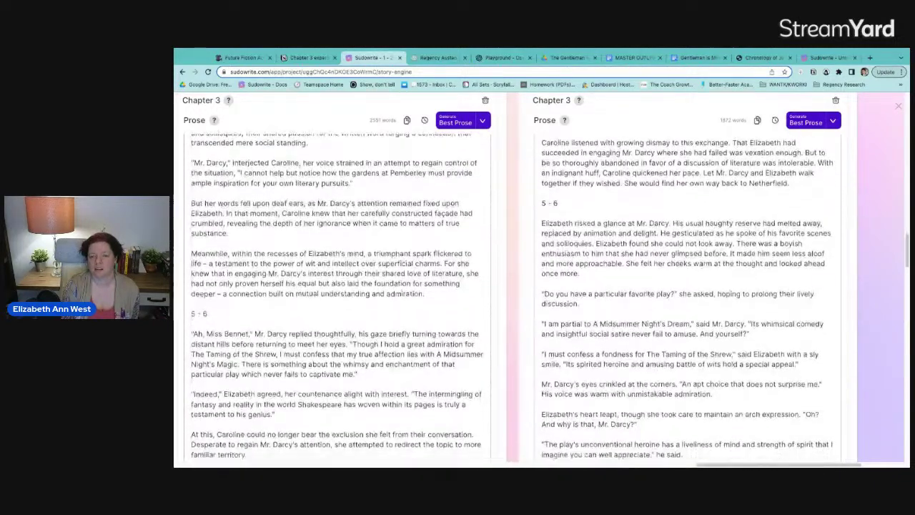
scroll(336, 300, down, 1)
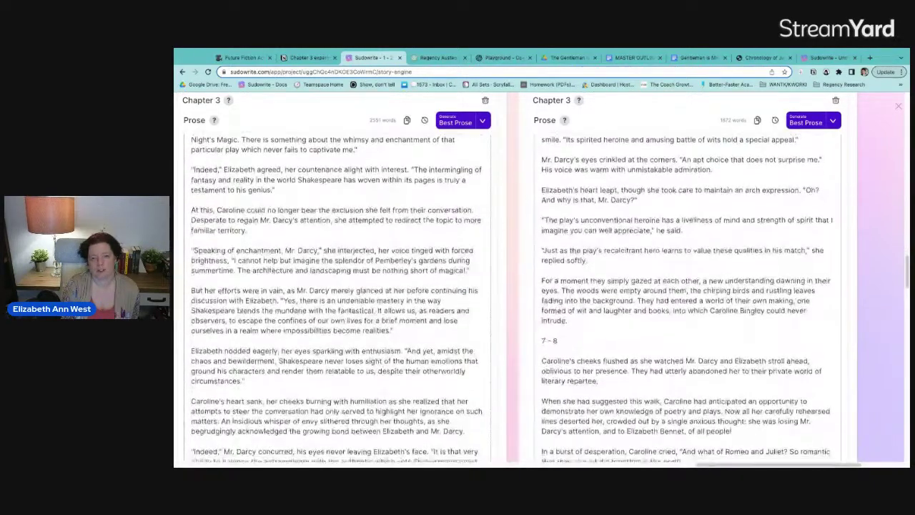
scroll(336, 297, down, 1)
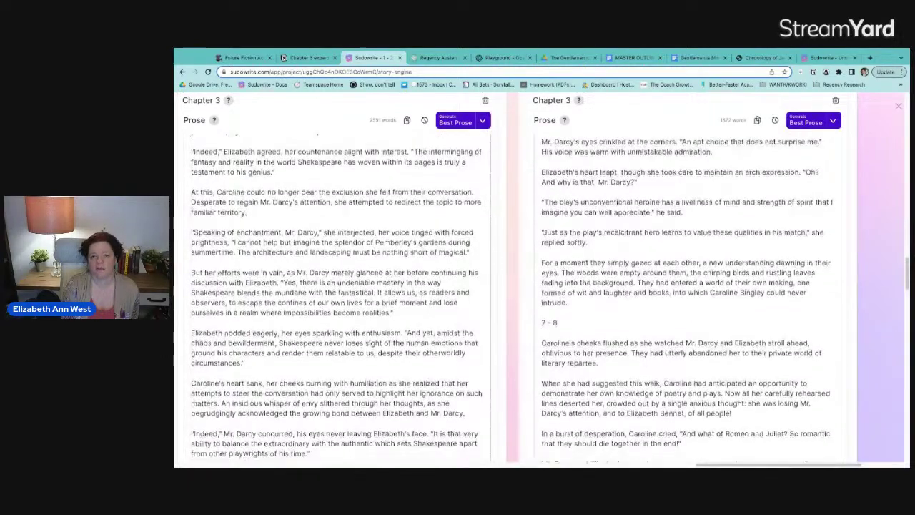
scroll(336, 296, down, 3)
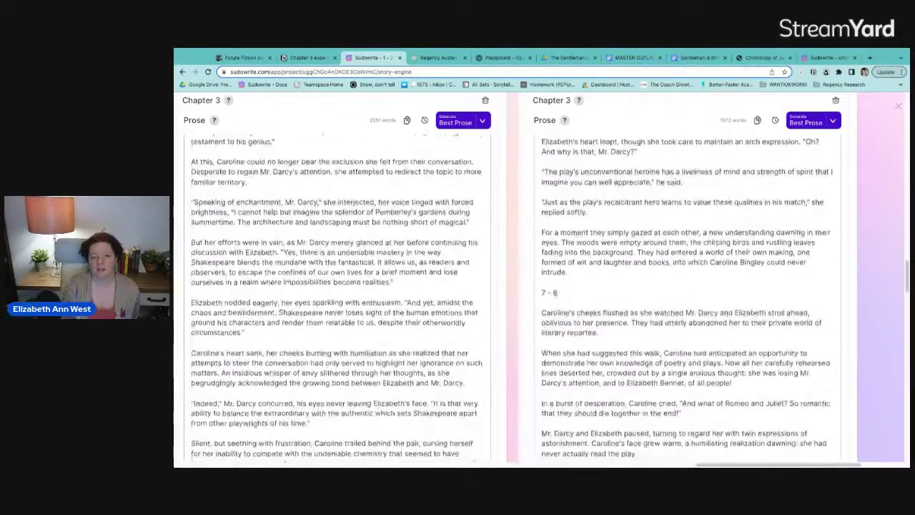
scroll(336, 296, down, 2)
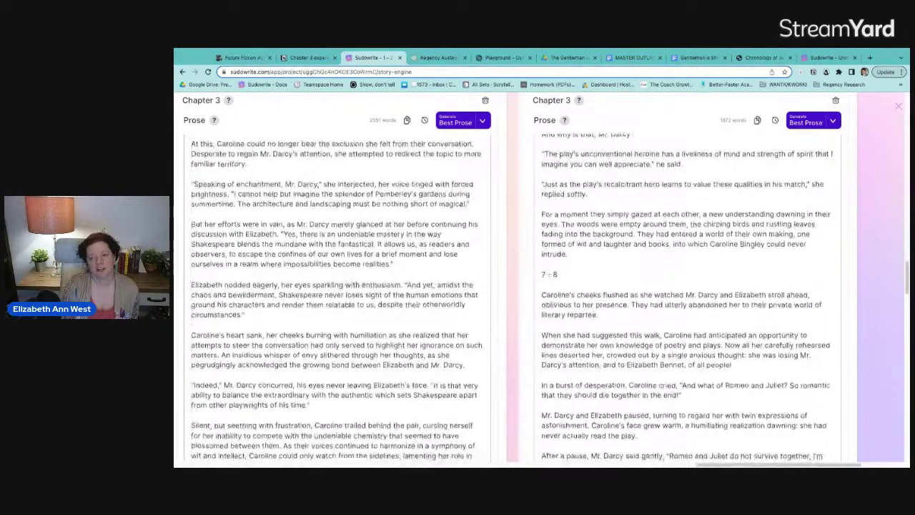
scroll(336, 297, down, 2)
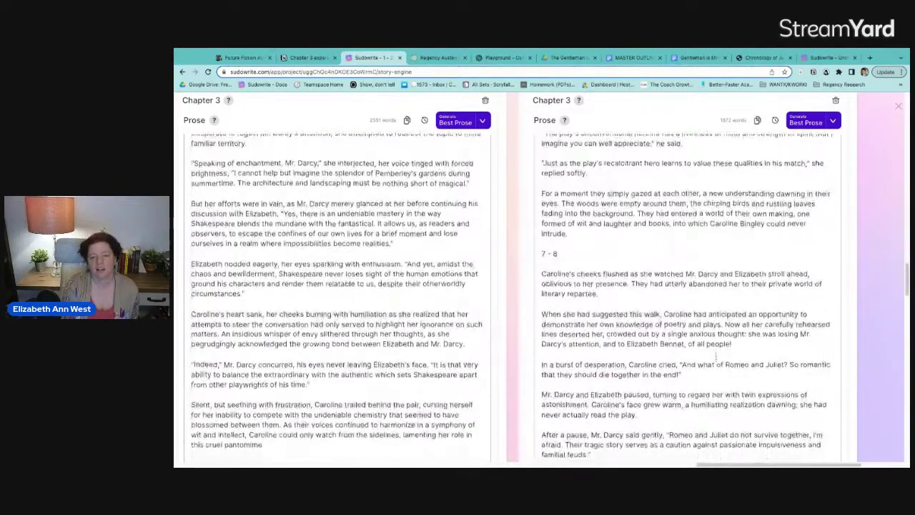
scroll(336, 297, down, 1)
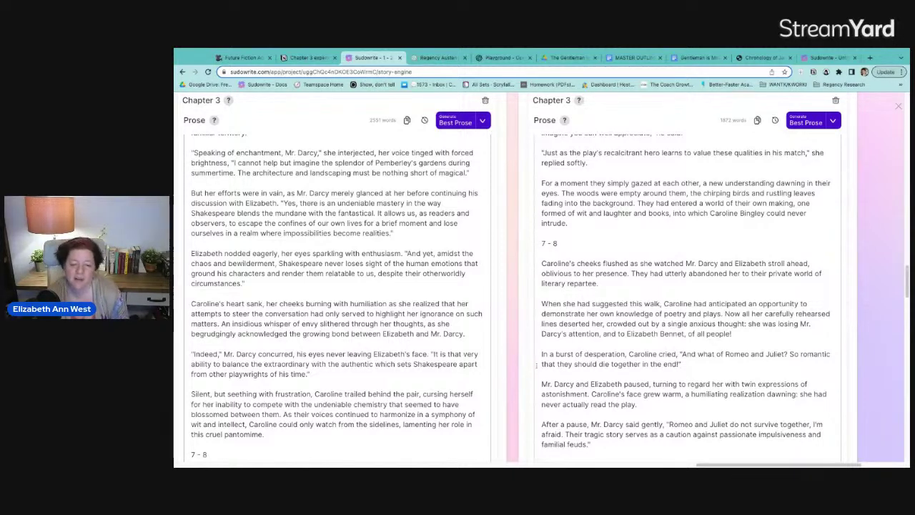
scroll(336, 293, down, 15)
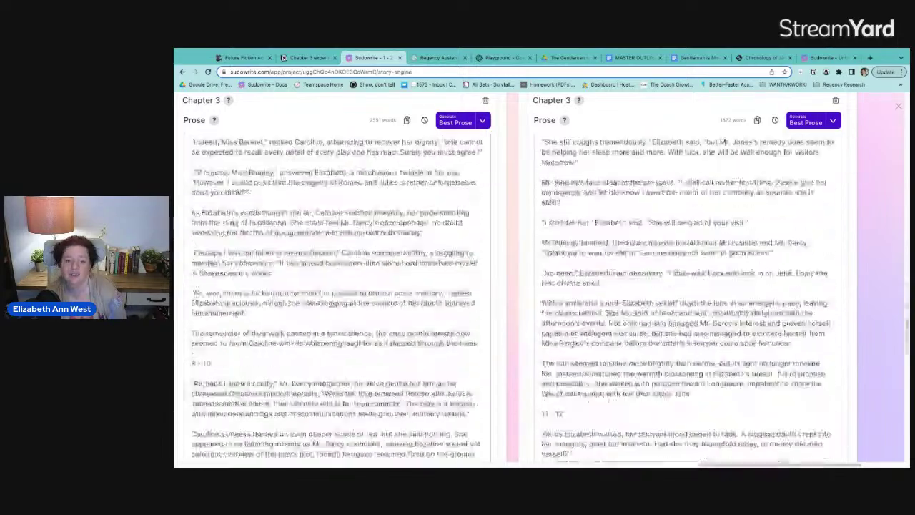
scroll(336, 293, up, 20)
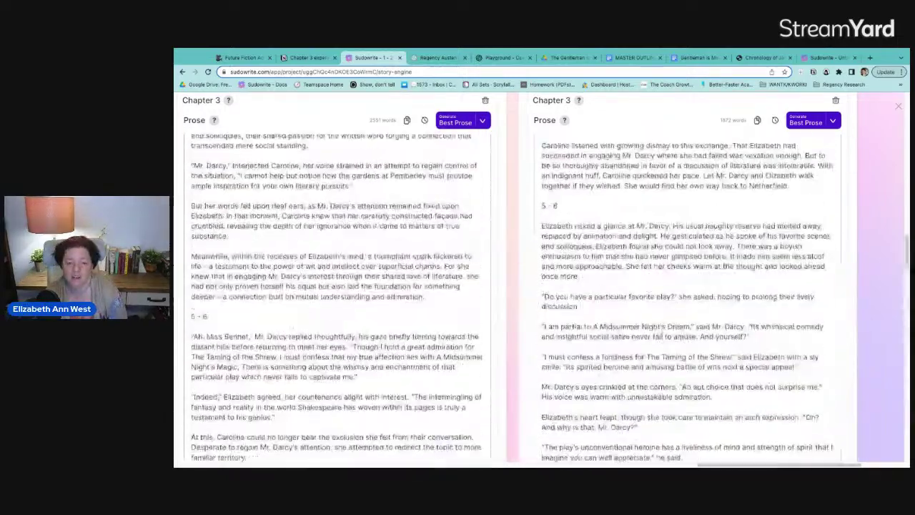
Add "Best prose" to the 1 - 2 heading at the start of the second Chapter 3 version's prose.
scroll(336, 293, up, 10)
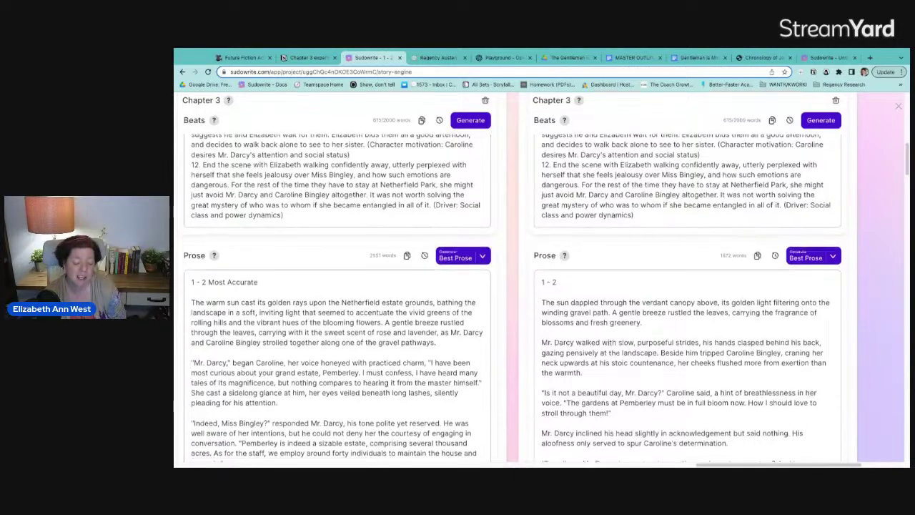
scroll(514, 286, down, 1)
scroll(514, 286, down, 10)
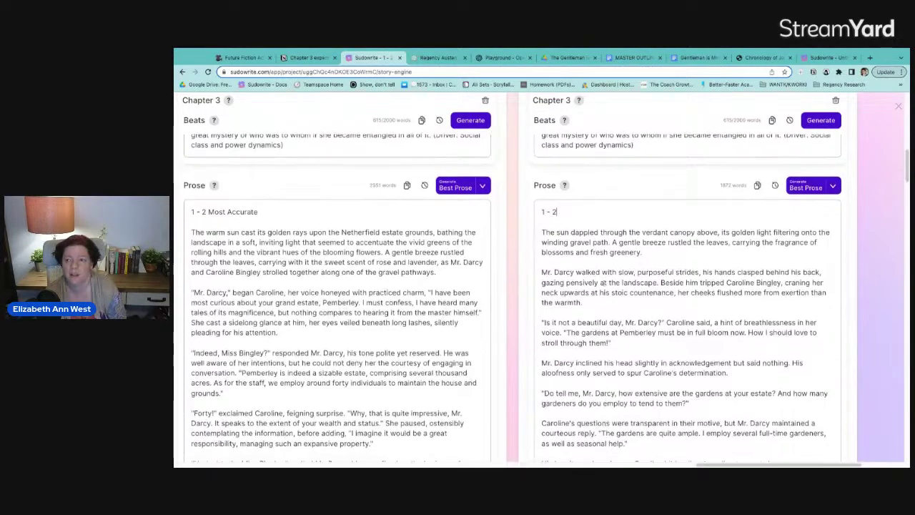
click(829, 58)
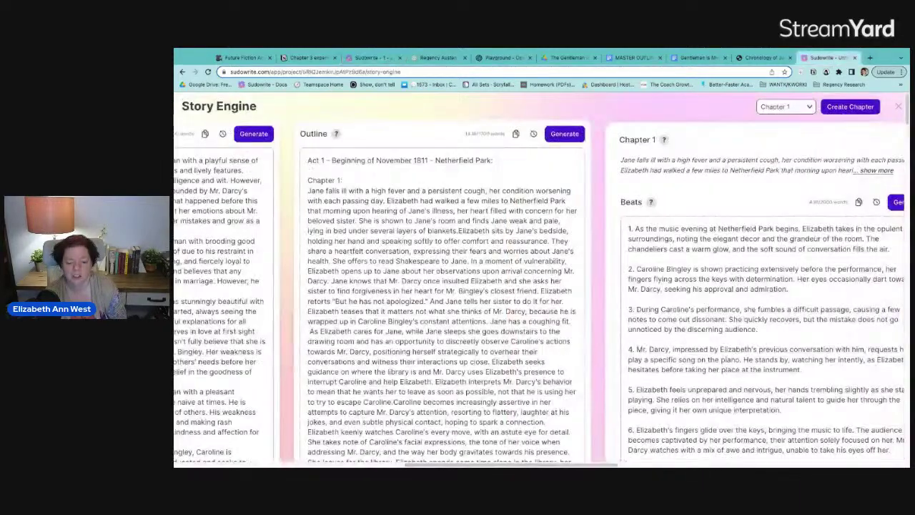
scroll(515, 286, right, 5)
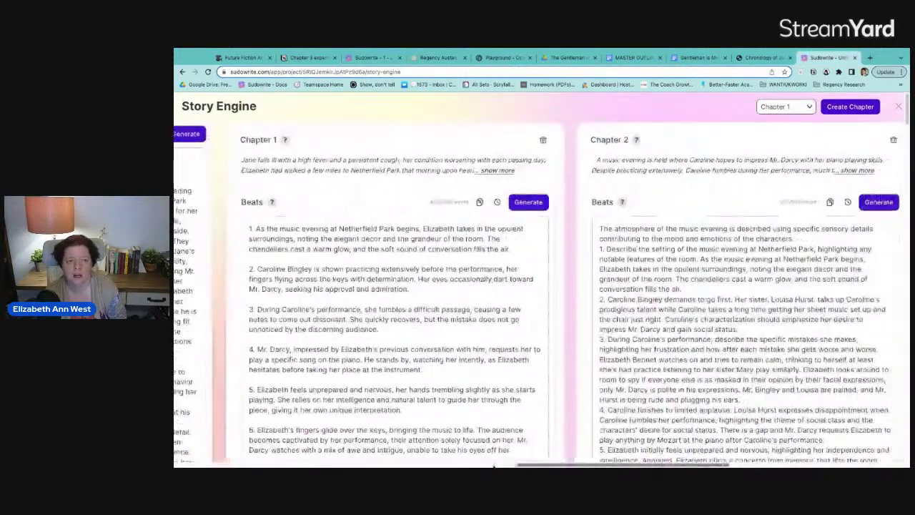
click(372, 57)
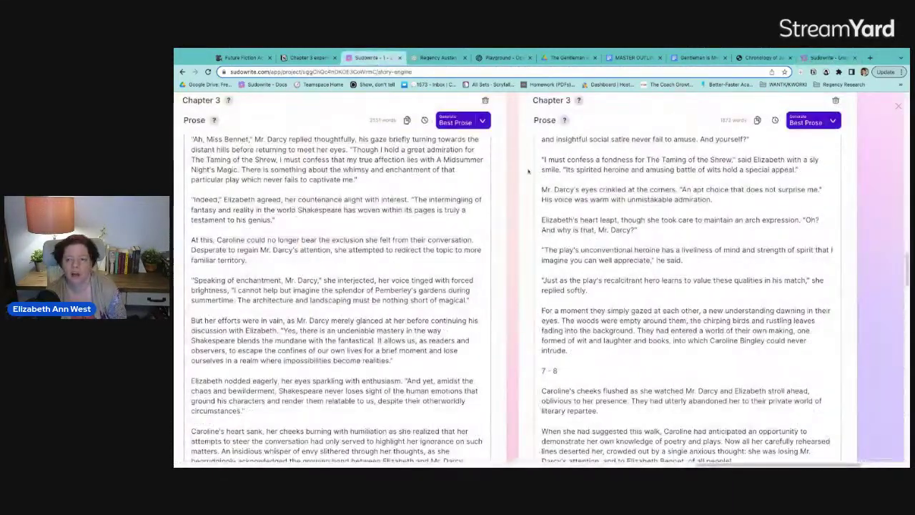
scroll(511, 286, up, 15)
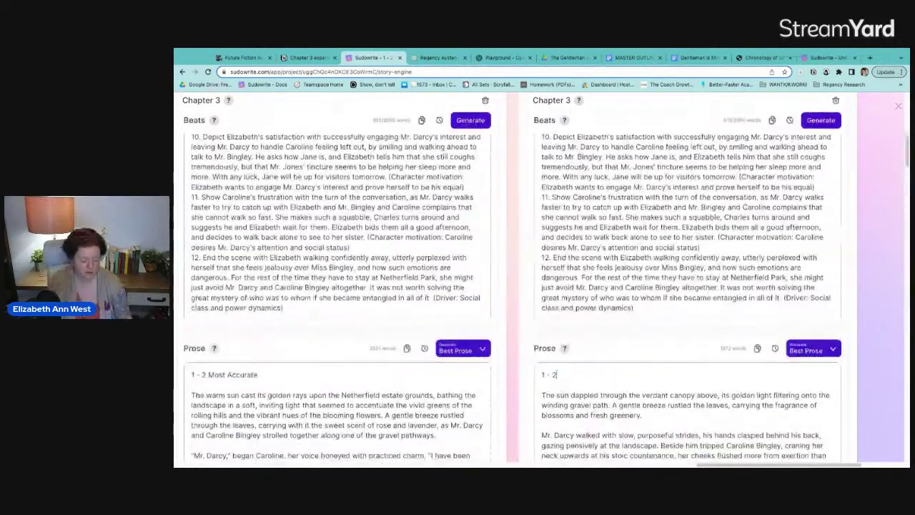
text(Best prose)
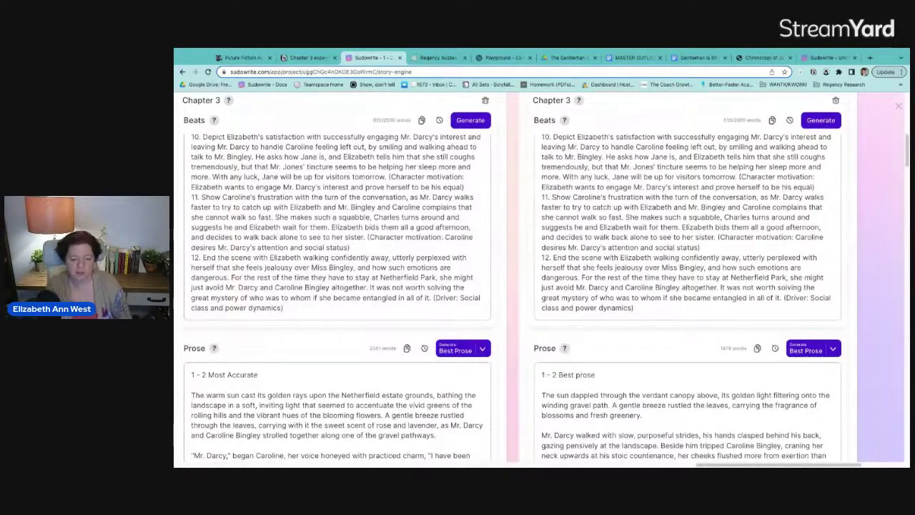
Send the second Chapter 3 version's prose to a project document and rename that document "Chapter 3 Best Prose".
scroll(712, 436, down, 15)
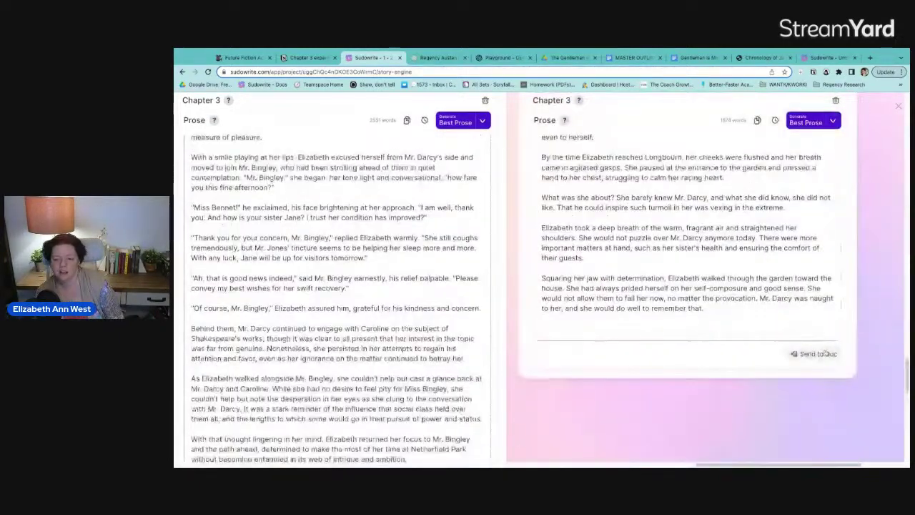
click(821, 354)
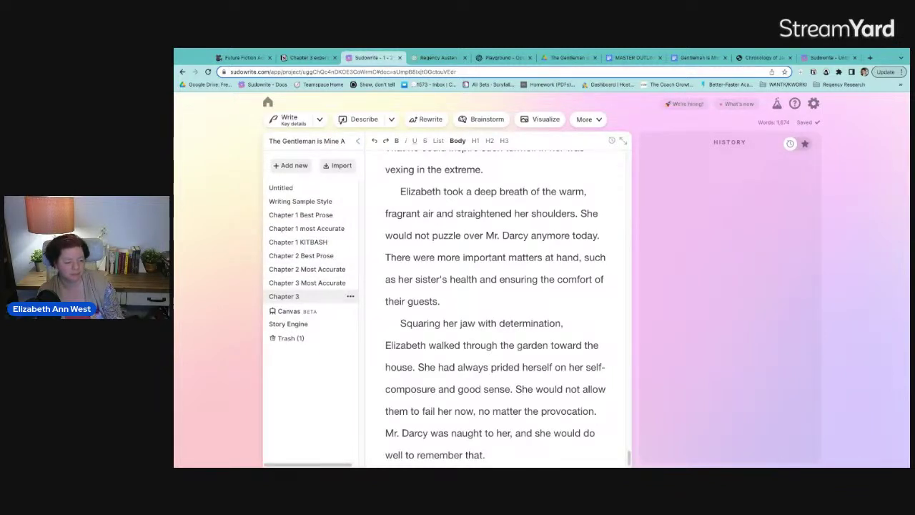
double_click(315, 298)
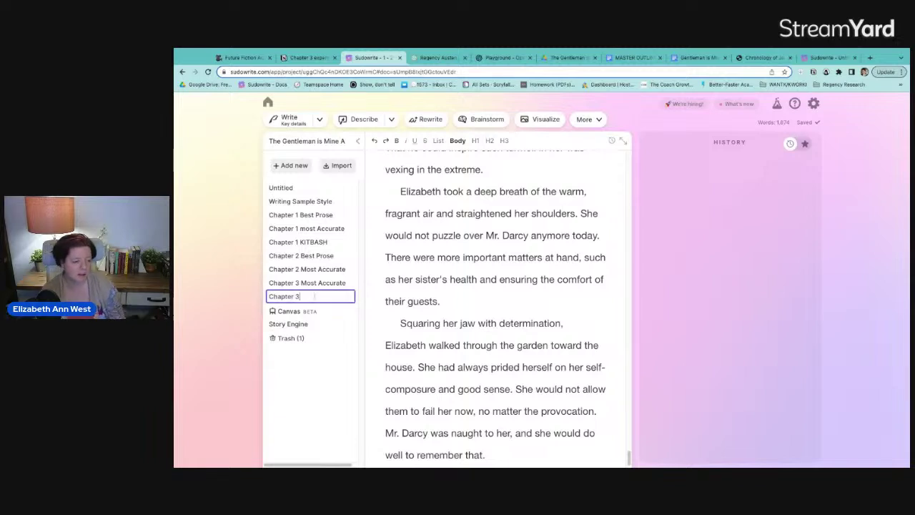
text(Best Prose)
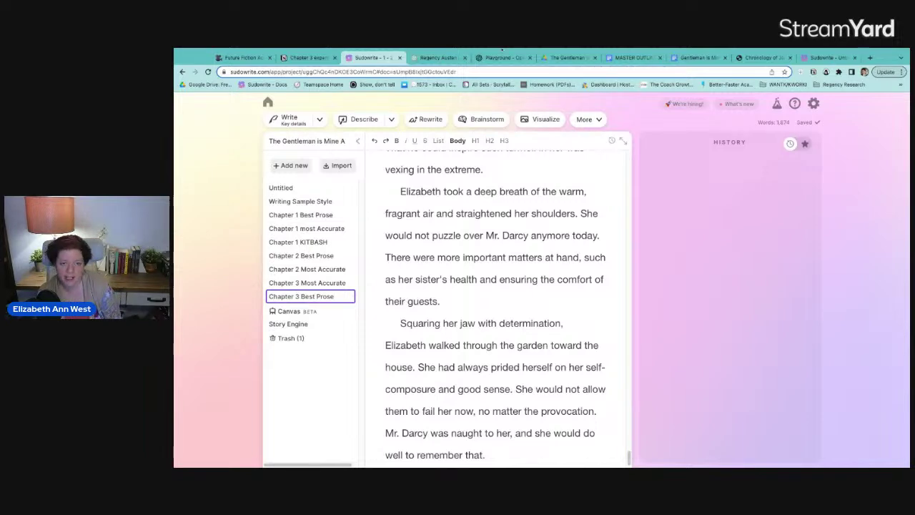
Switch to the OpenAI Playground and review the generated Act 1 Scene 3 draft against the twelve beats.
click(502, 57)
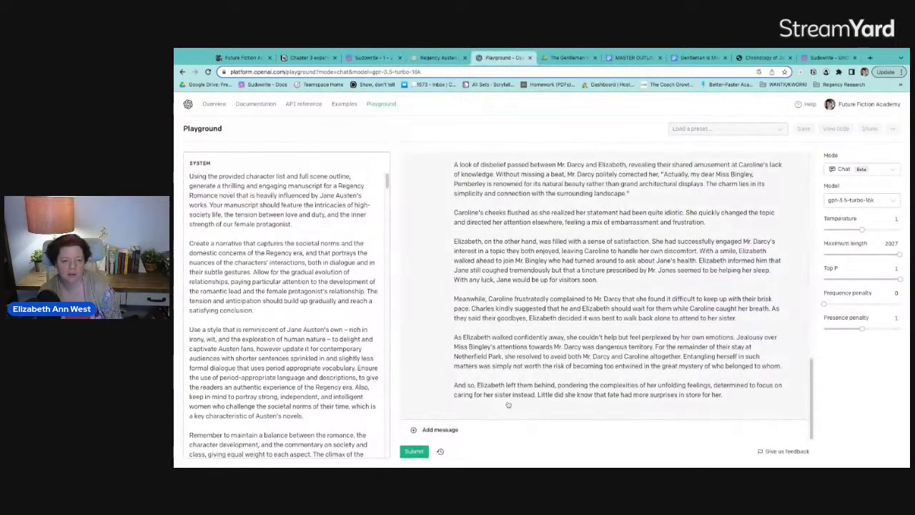
scroll(507, 404, up, 10)
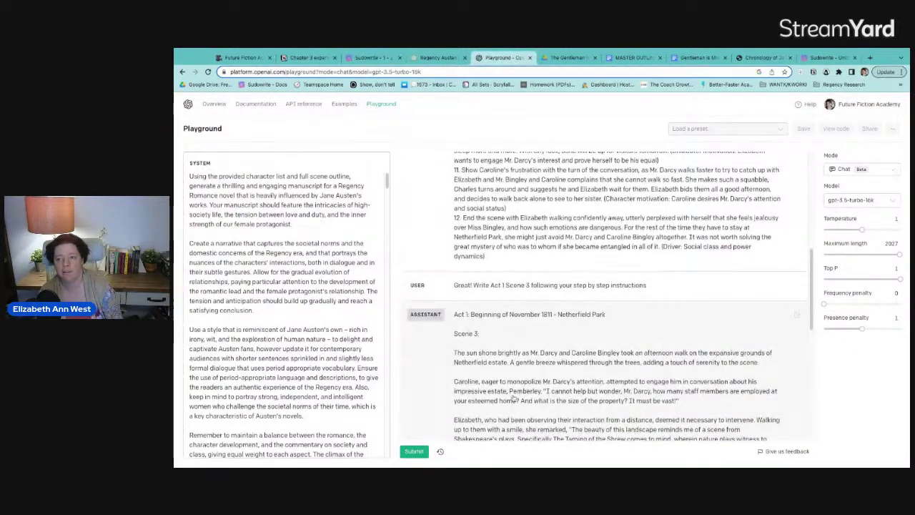
scroll(512, 400, up, 5)
scroll(514, 401, down, 1)
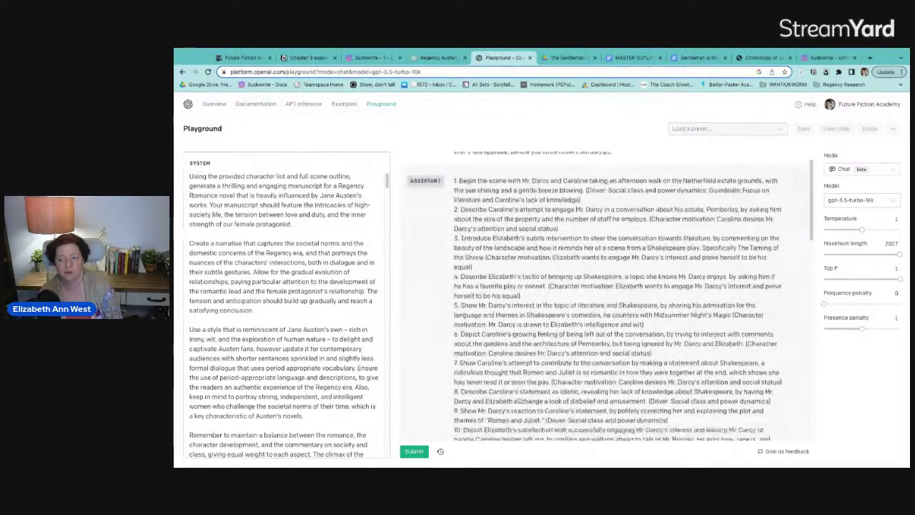
scroll(516, 401, down, 5)
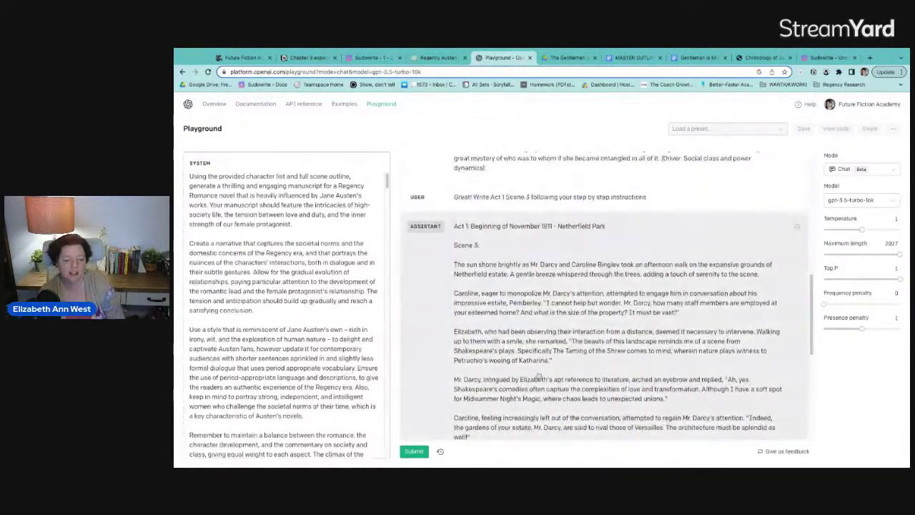
scroll(540, 377, down, 15)
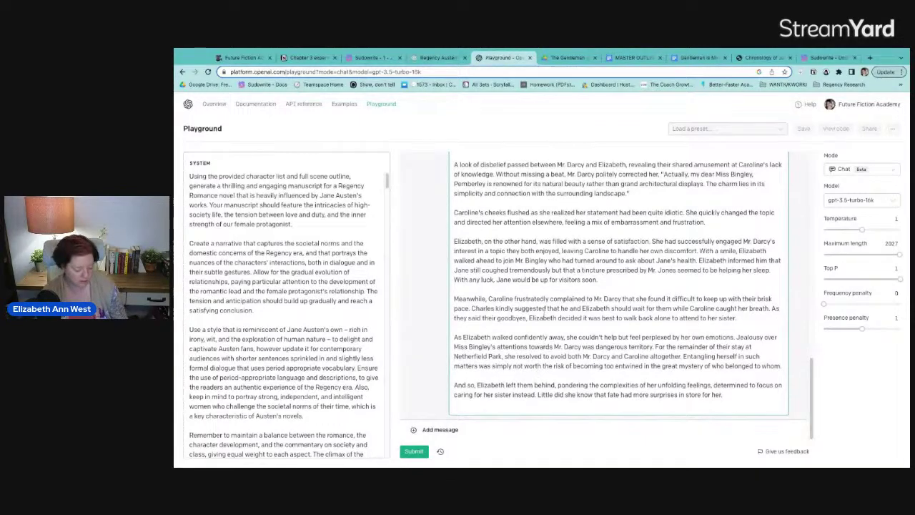
Submit the follow-up user message "Please make that novel manuscript with dialogue and conversations and LONGER at least 3,000 words".
key(ctrl+a)
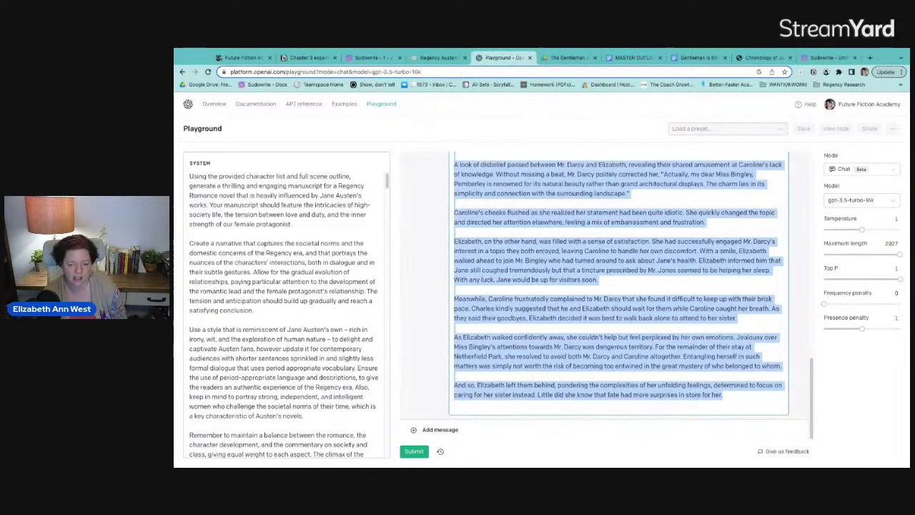
click(629, 346)
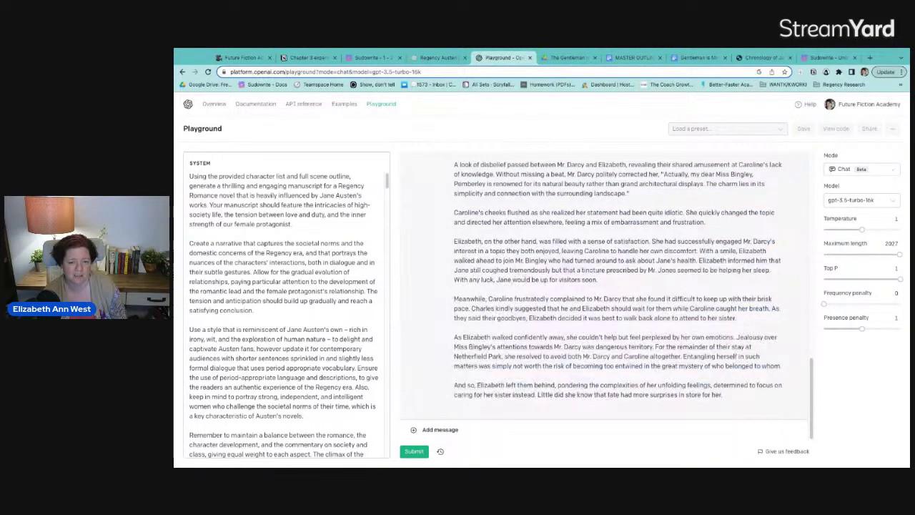
click(484, 429)
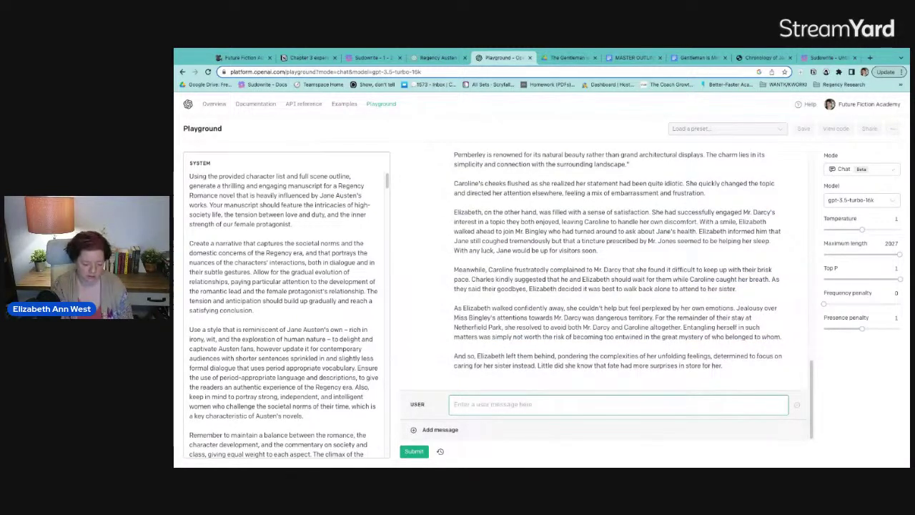
text(Please)
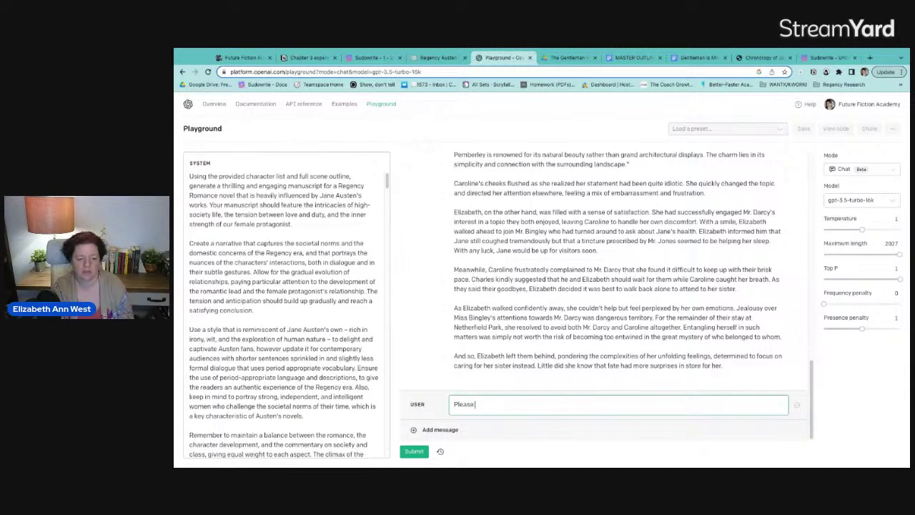
text( make that novel ma)
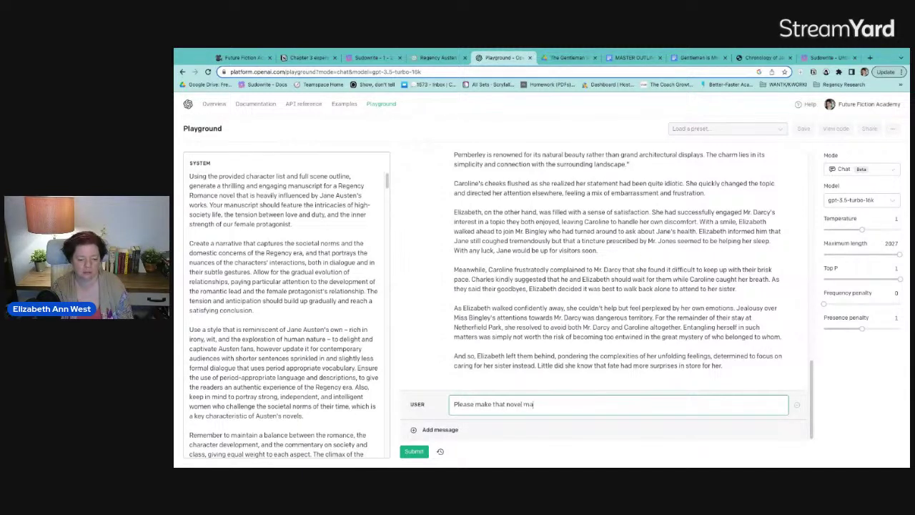
text(nuscr)
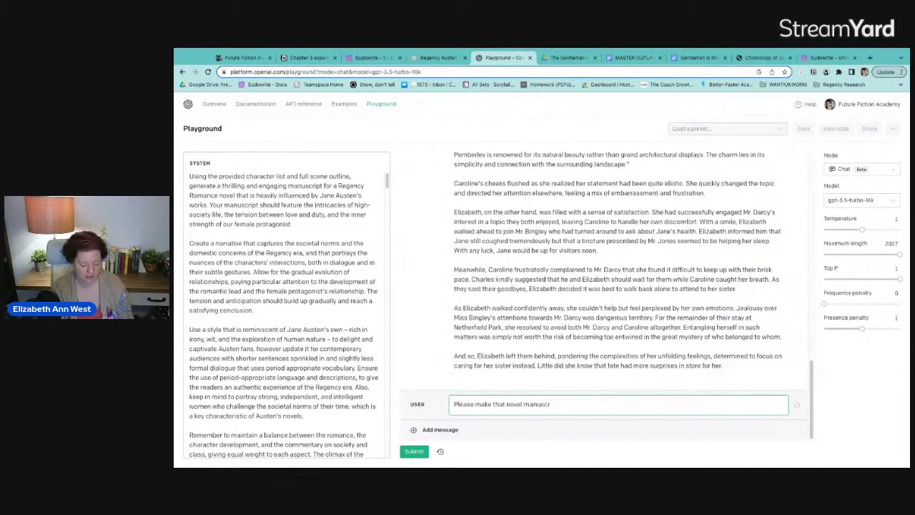
text(ipt with dialogu)
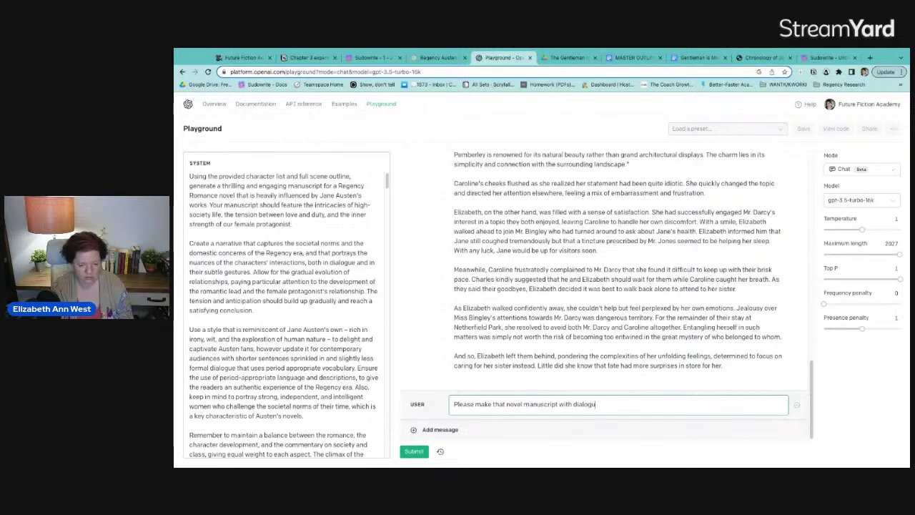
text(e and convers)
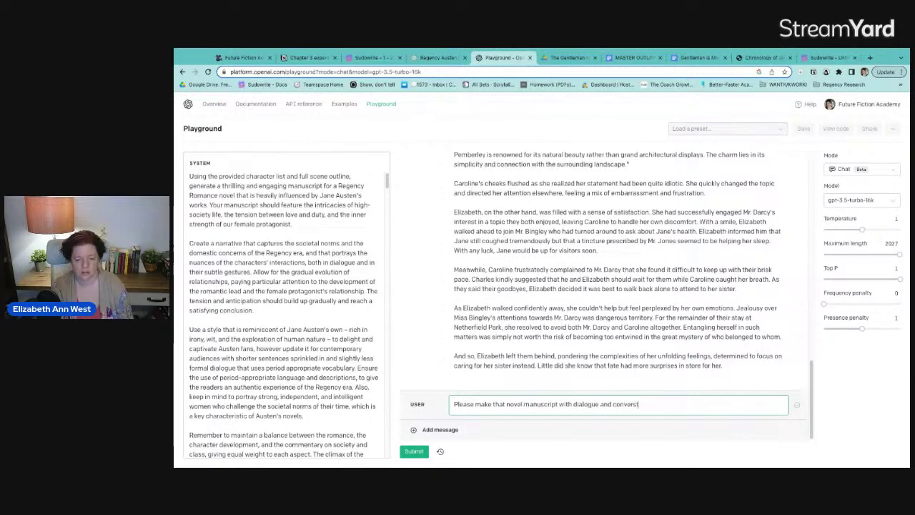
text(ations and LONGER)
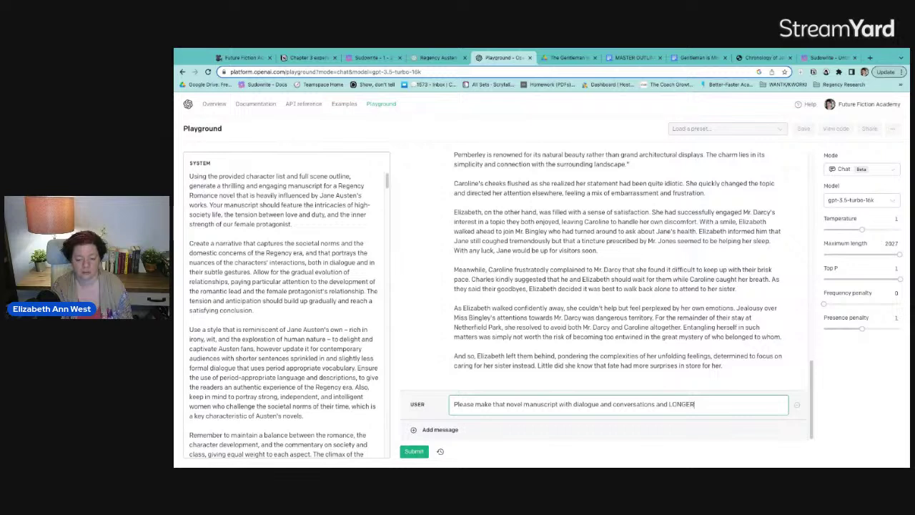
text( at least 3,0)
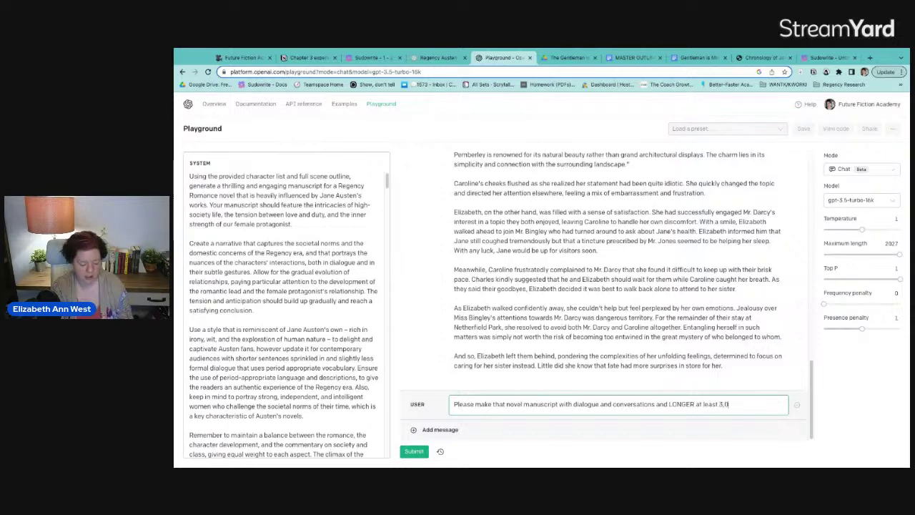
text(0 words)
key(BackSpace)
key(BackSpace)
key(BackSpace)
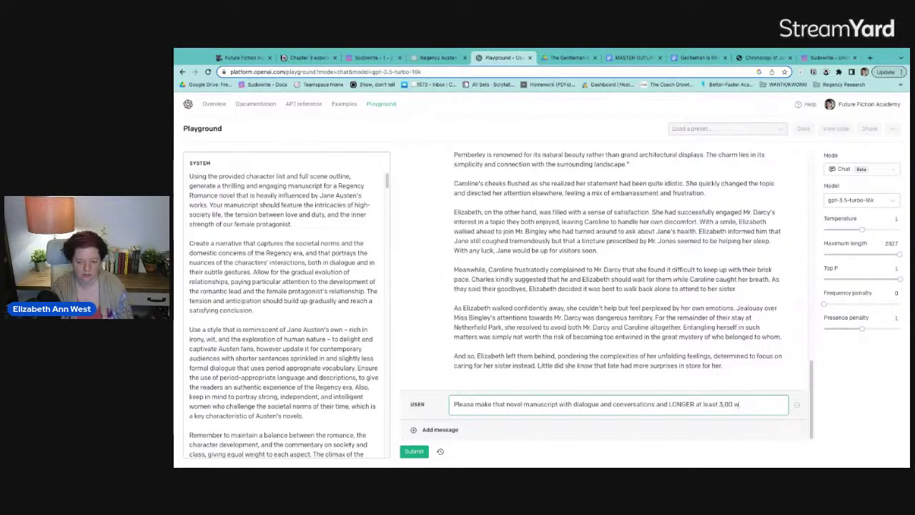
text(0 wor)
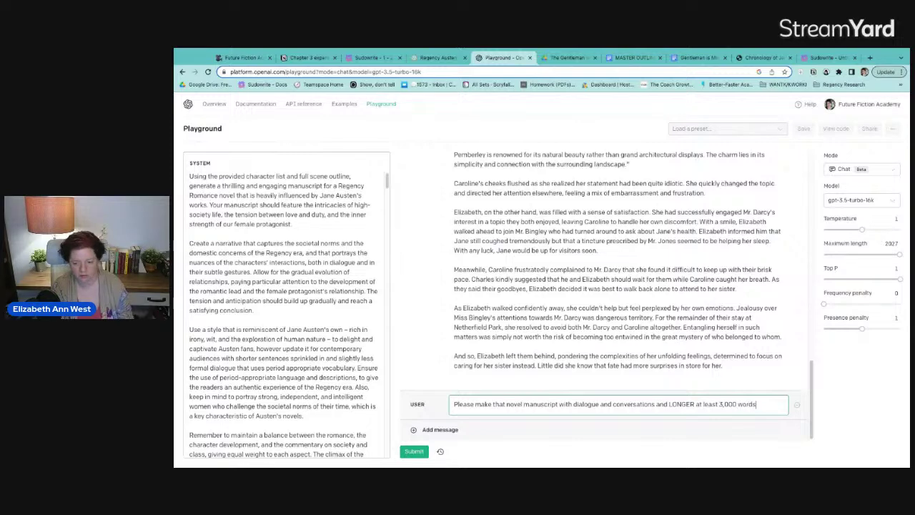
text(ds)
key(ctrl+Return)
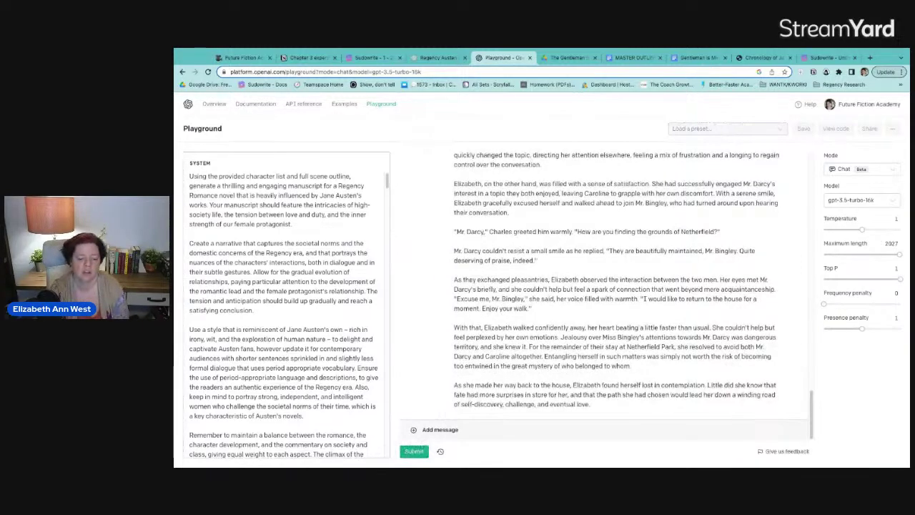
Check the length of the rewritten Scene 3 draft and submit the follow-up user message "LONGER!".
scroll(550, 245, up, 2)
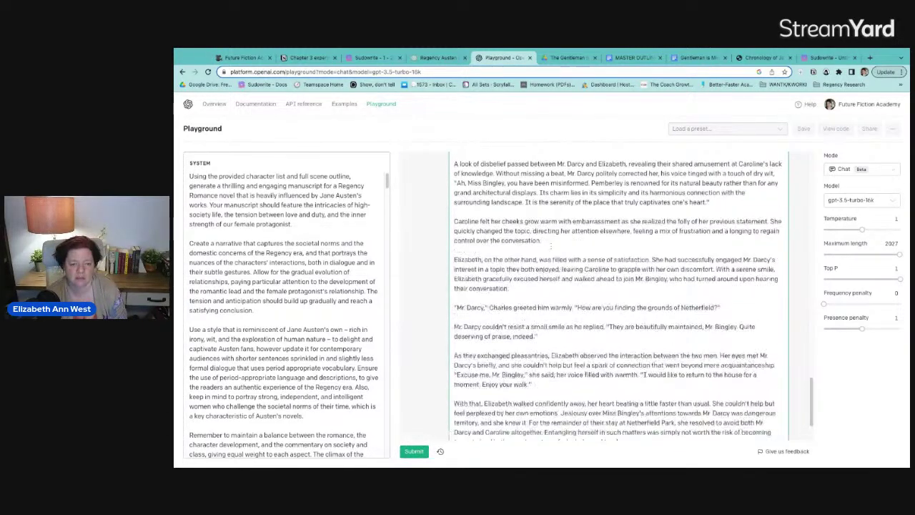
scroll(550, 245, up, 6)
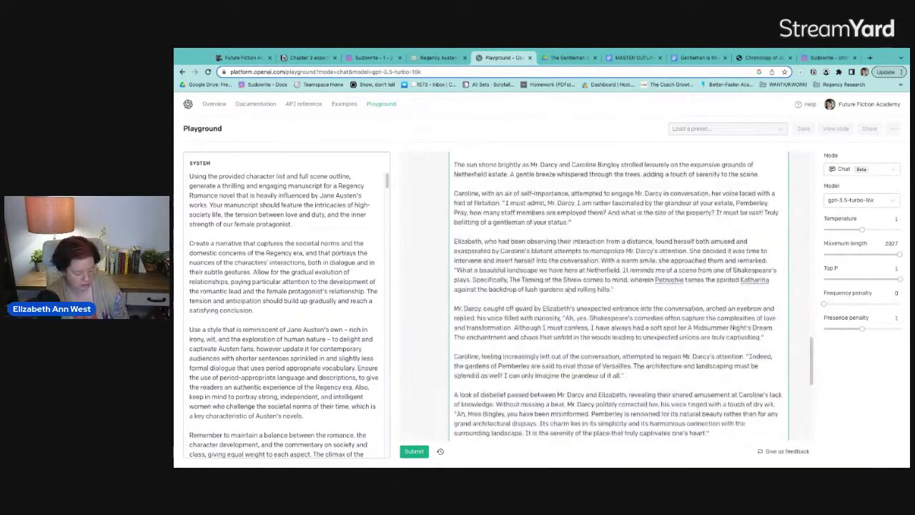
key(ctrl+a)
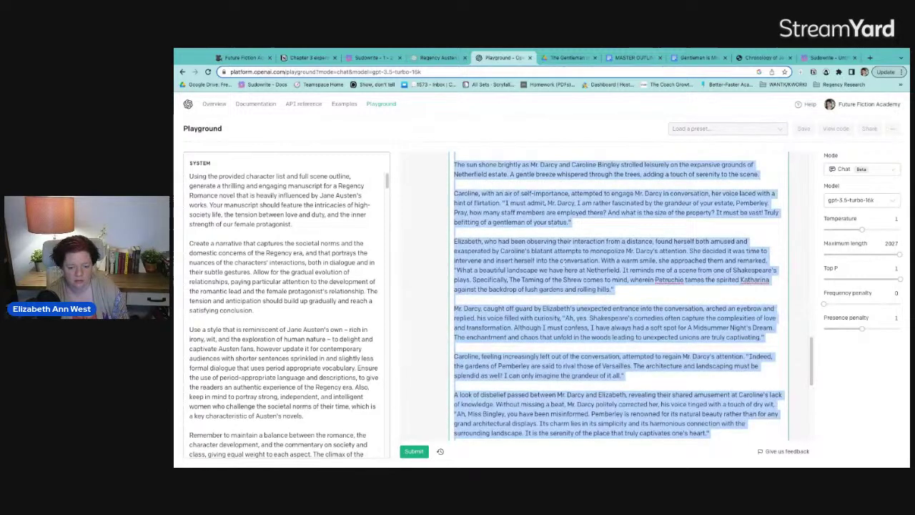
click(577, 238)
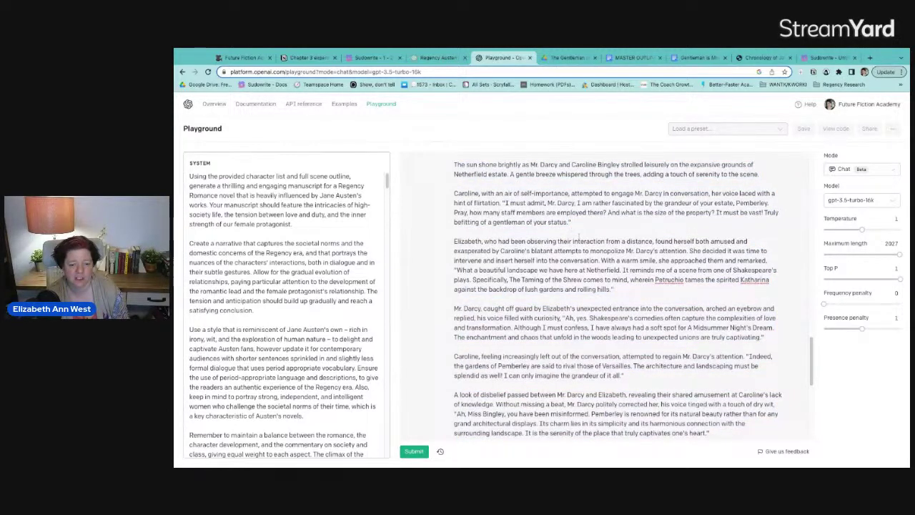
scroll(578, 239, down, 10)
click(461, 429)
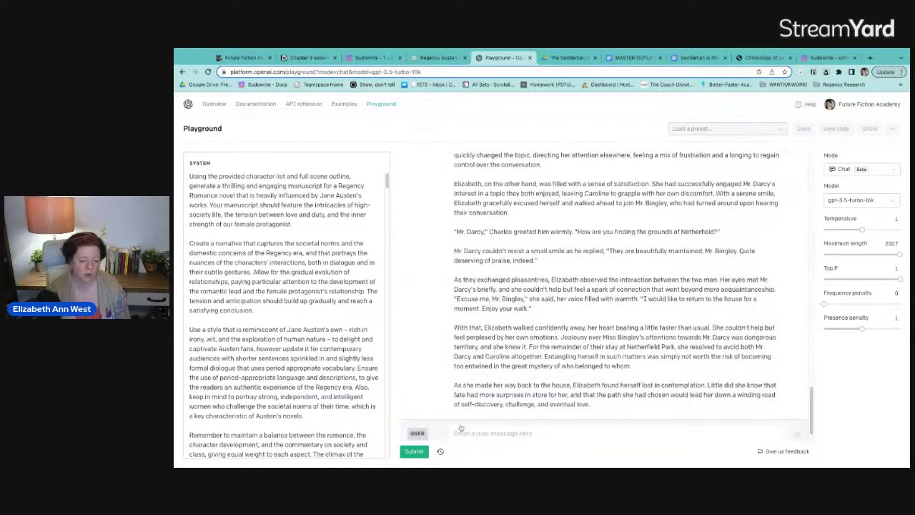
text(LONGER!)
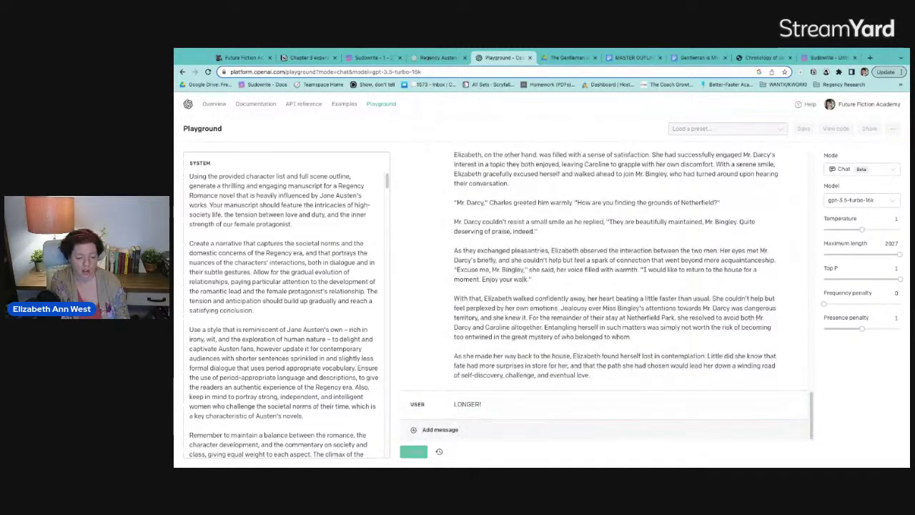
key(ctrl+Return)
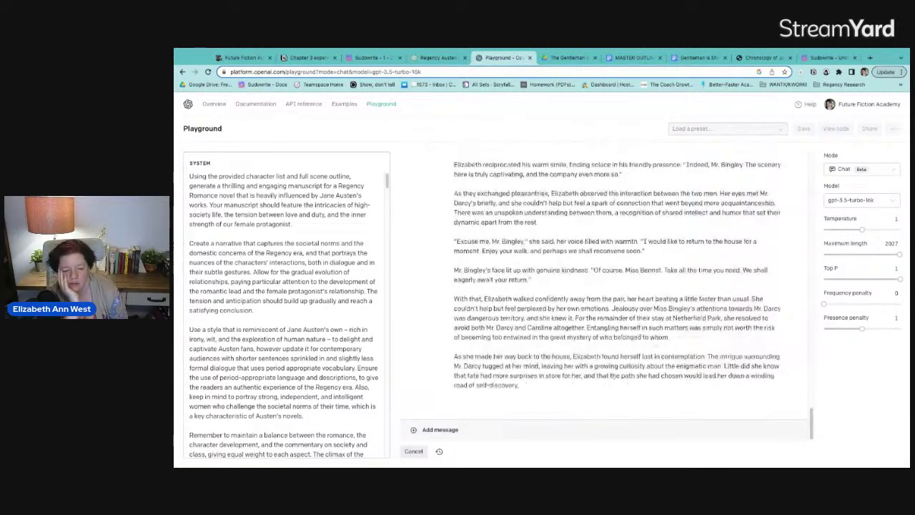
Check the length of the newest Scene 3 draft and review it alongside the step-by-step instructions and the two earlier drafts.
click(575, 254)
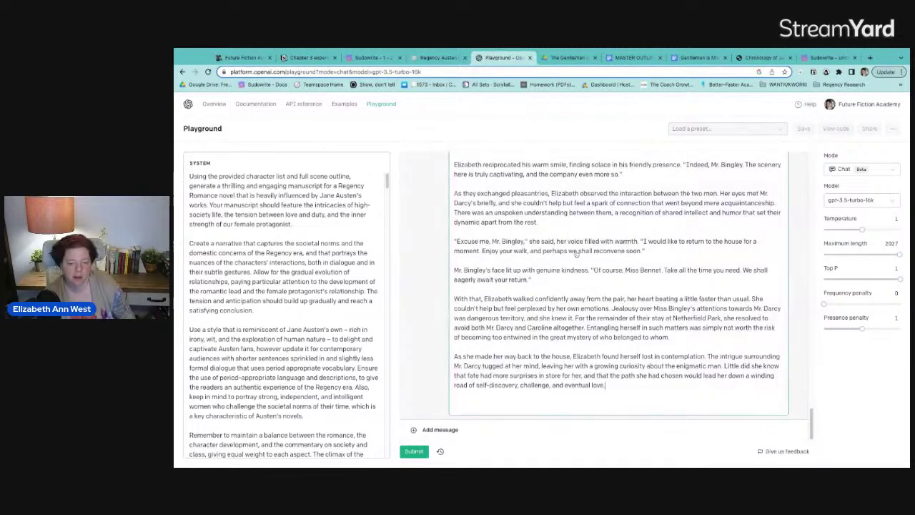
key(ctrl+a)
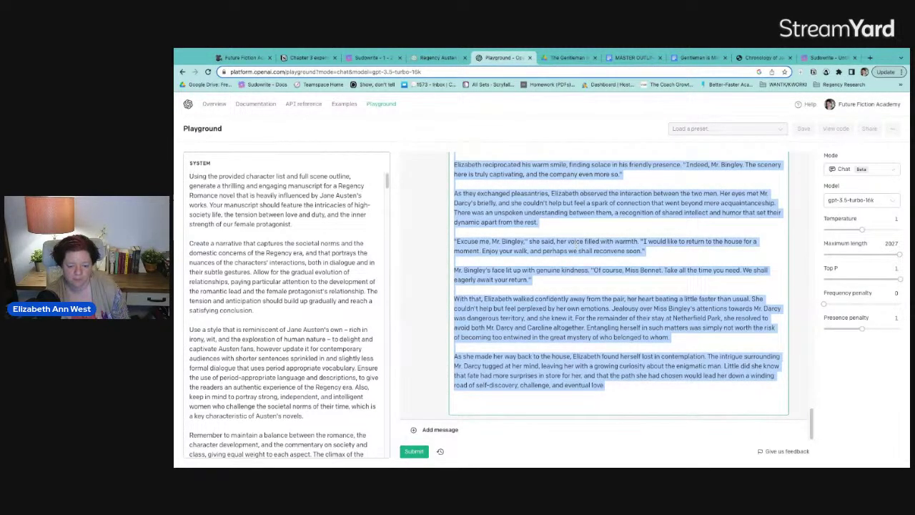
click(672, 397)
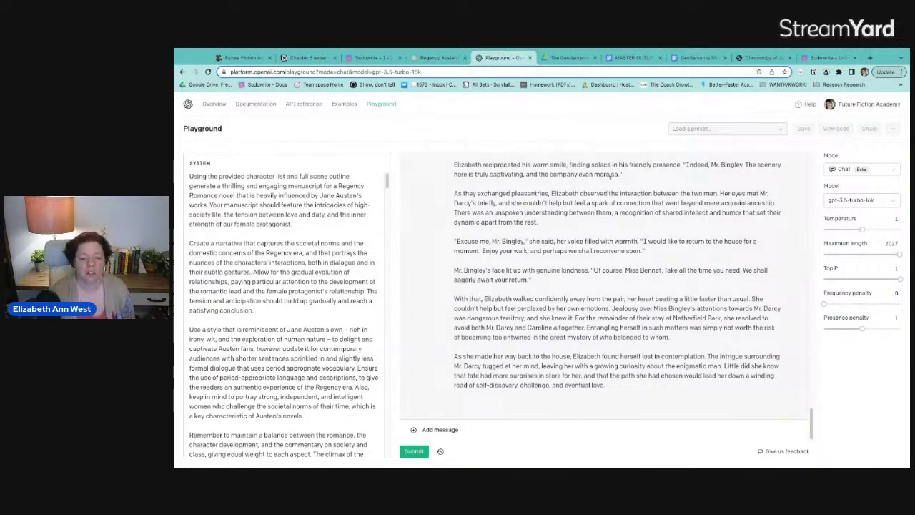
scroll(607, 300, up, 10)
scroll(603, 293, up, 10)
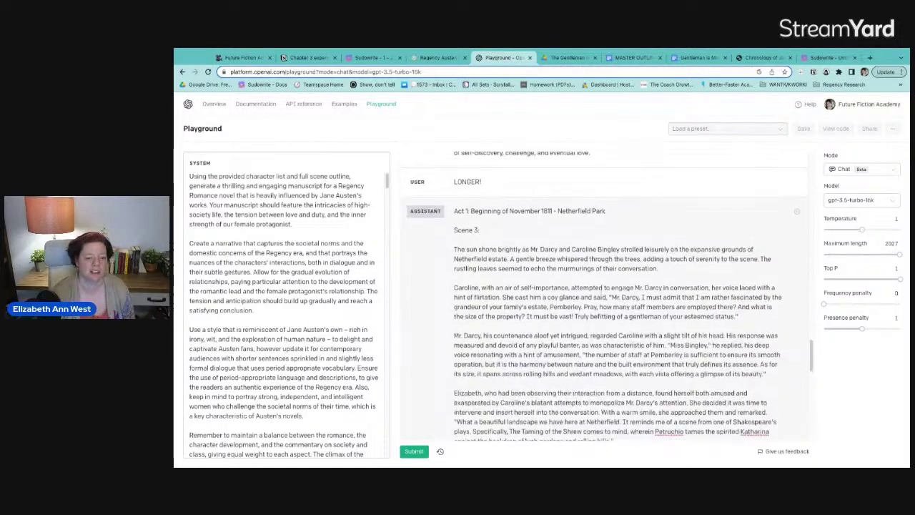
scroll(591, 298, up, 3)
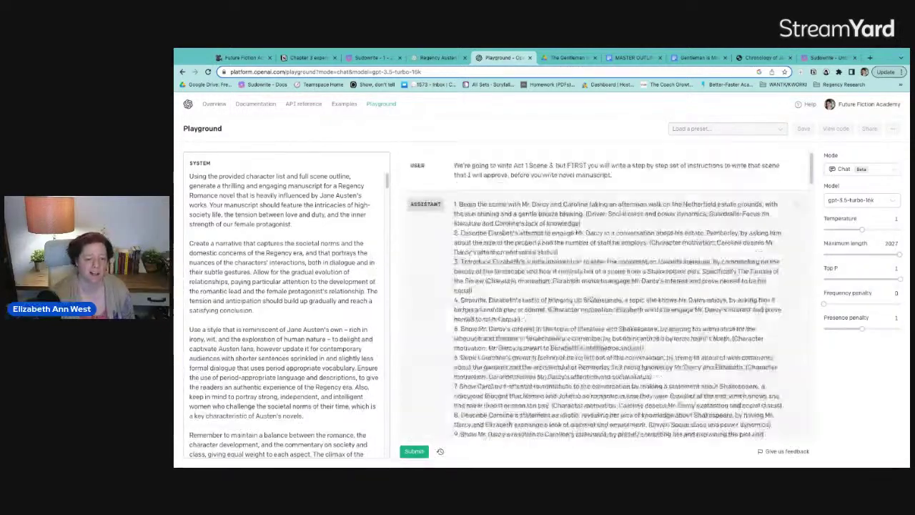
scroll(591, 299, down, 5)
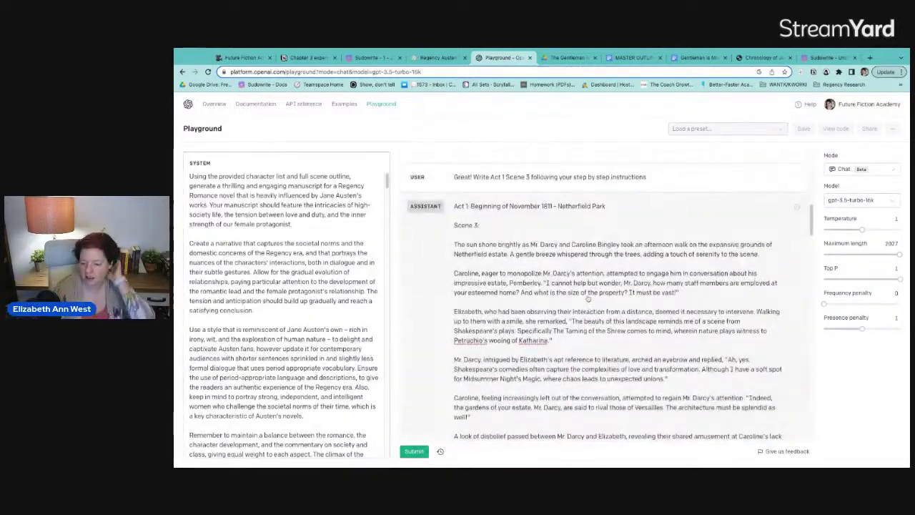
scroll(586, 303, down, 1)
scroll(584, 305, down, 10)
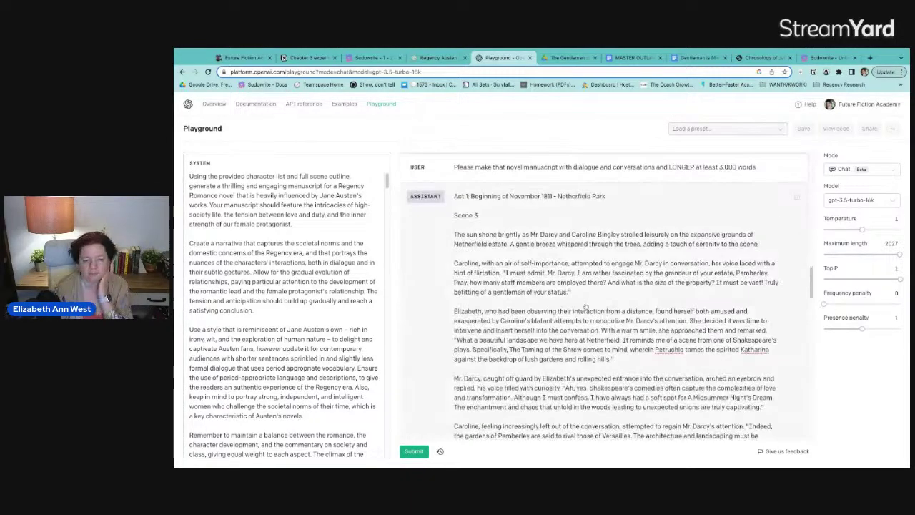
scroll(584, 307, down, 15)
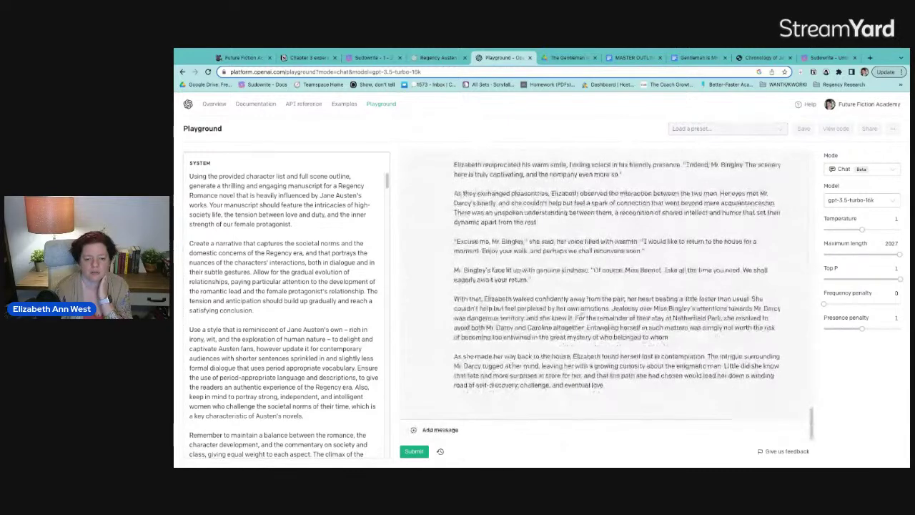
Write a new user message after the newest draft: "Great! Write even more! Let's add more conversation back and fo".
click(493, 431)
text(Great!)
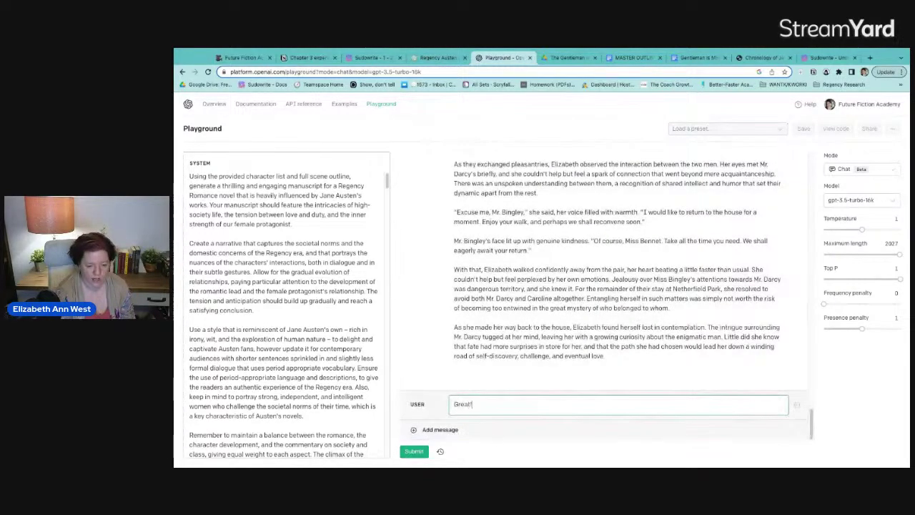
text( Write even more!)
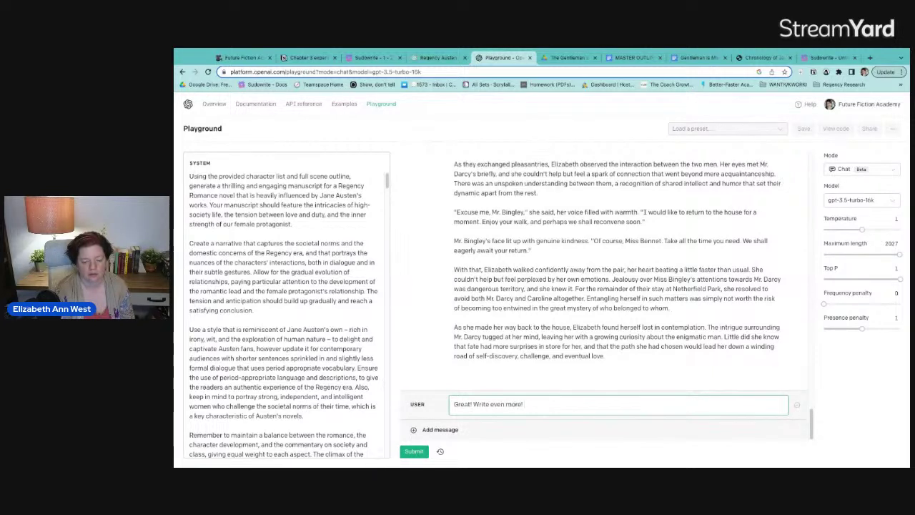
text( Let's add m)
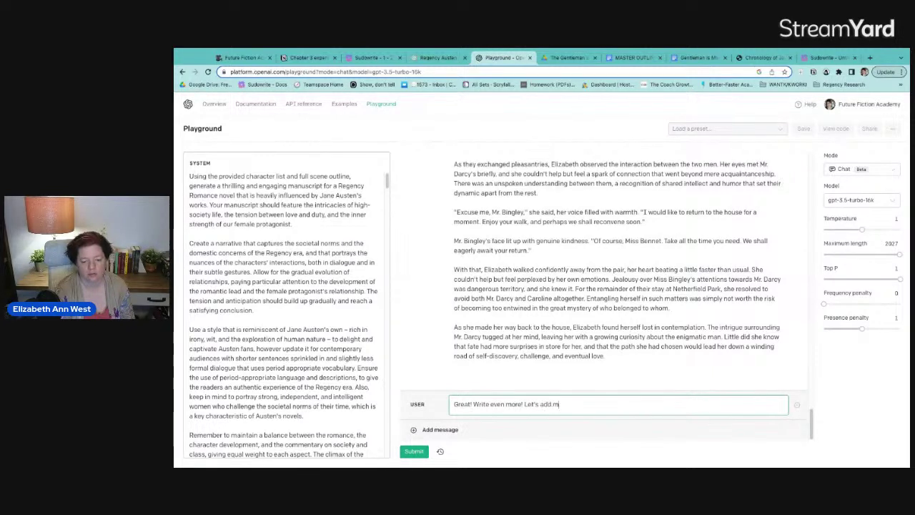
text(ore conve)
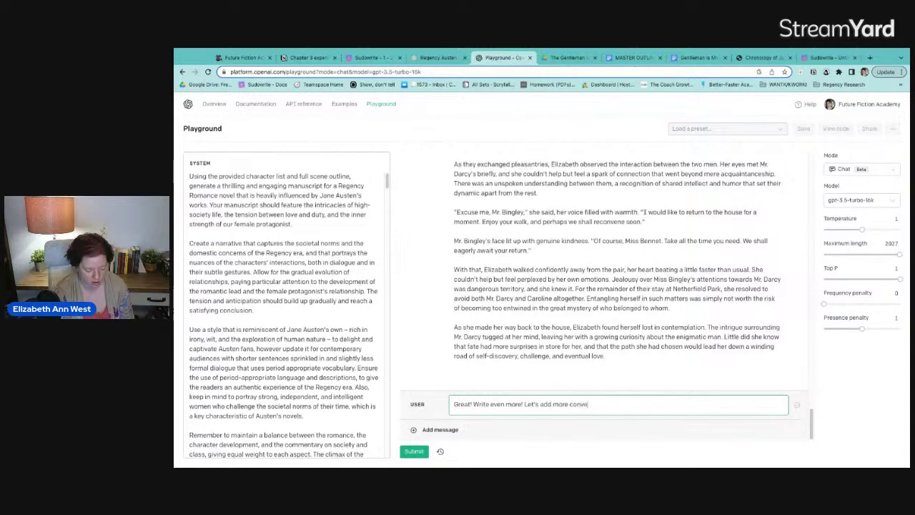
text(rsation back and fo)
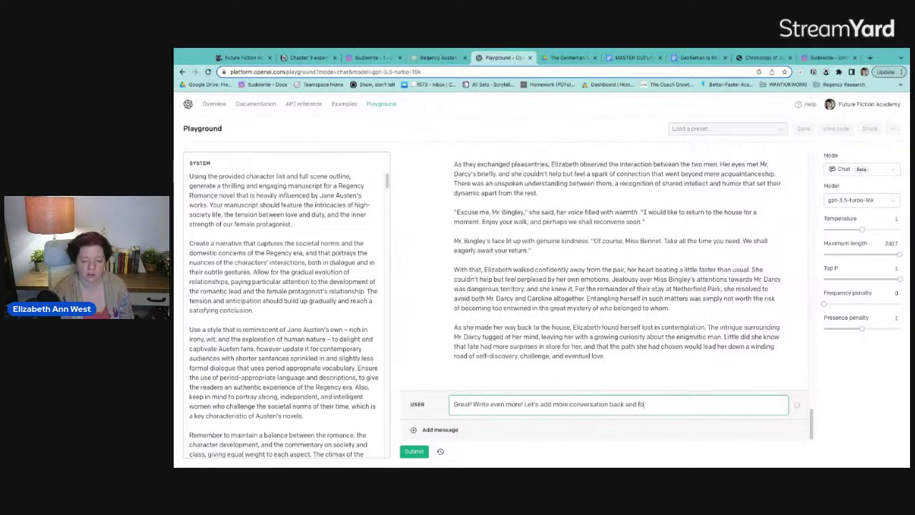
Finish the follow-up message "Great! Write even more! Let's add more conversation back and forth" and submit it.
text(rth)
key(ctrl+Return)
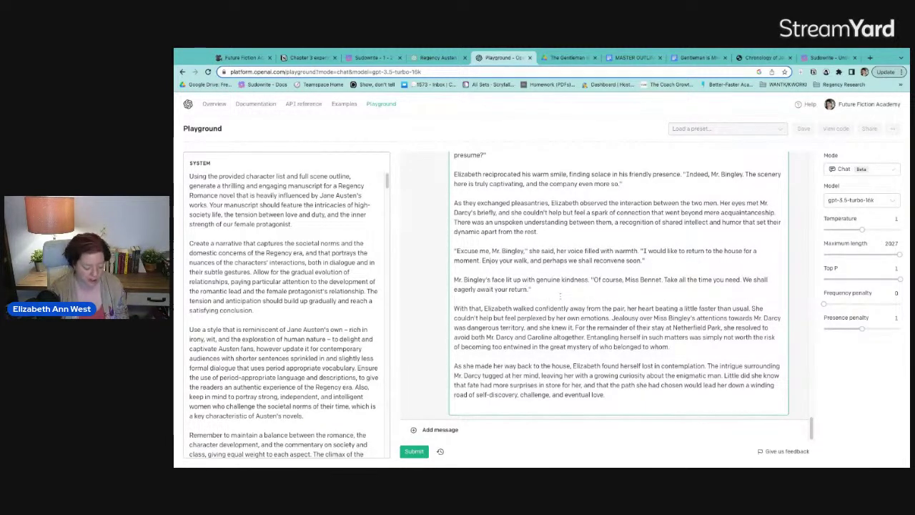
Select and copy the whole chat conversation, from the Act 1 Scene 3 instructions prompt through the last assistant reply.
key(ctrl+a)
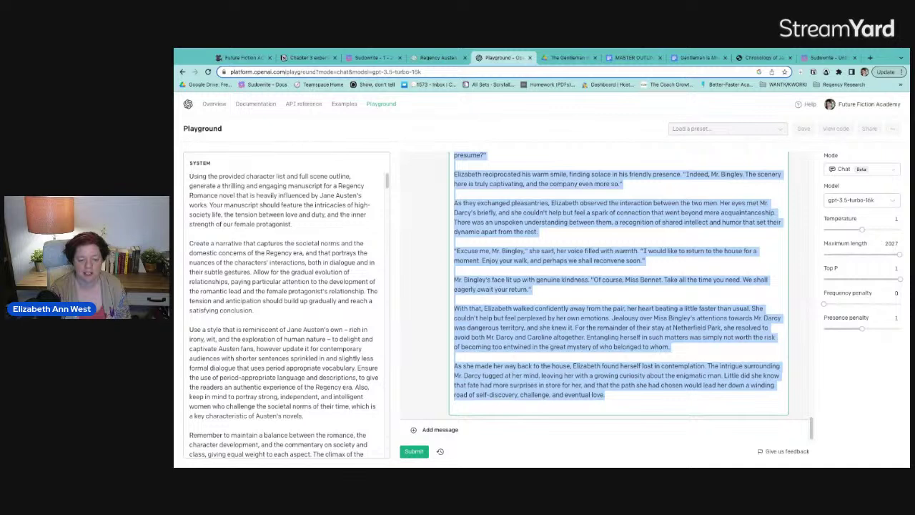
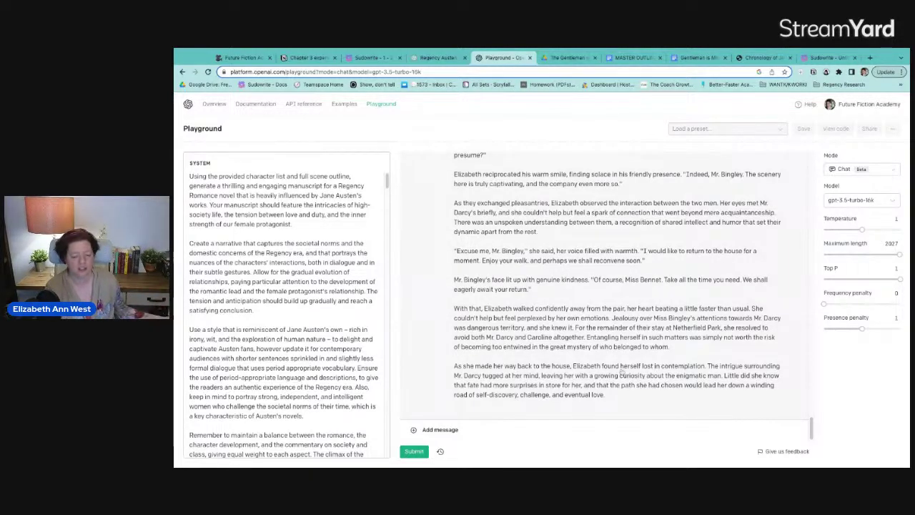
key(ctrl+a)
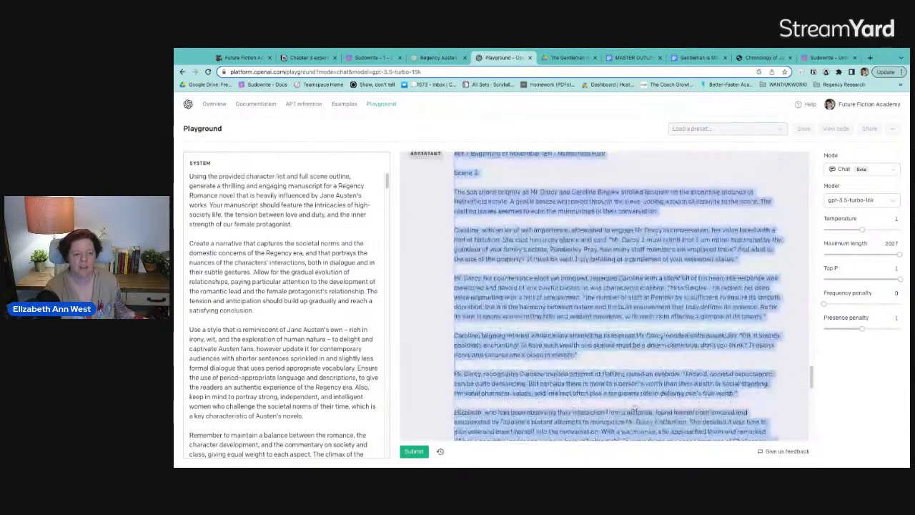
scroll(634, 409, up, 15)
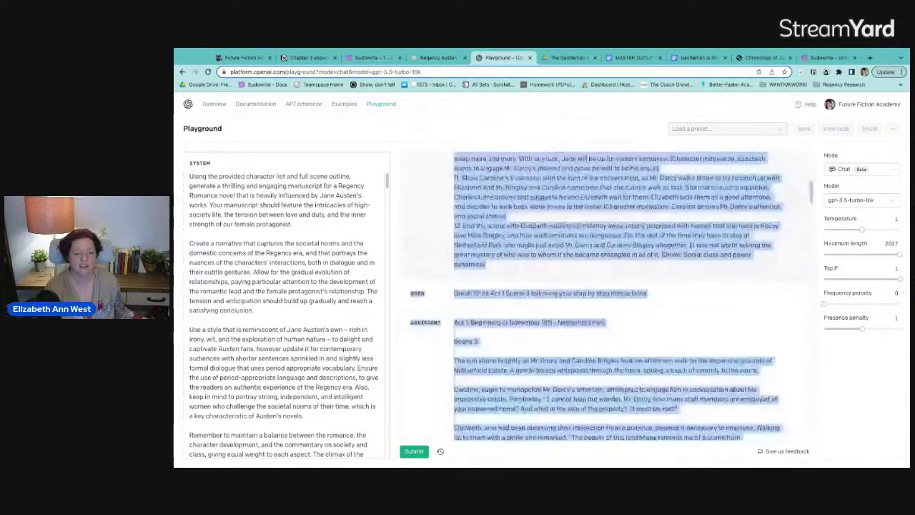
scroll(629, 300, up, 5)
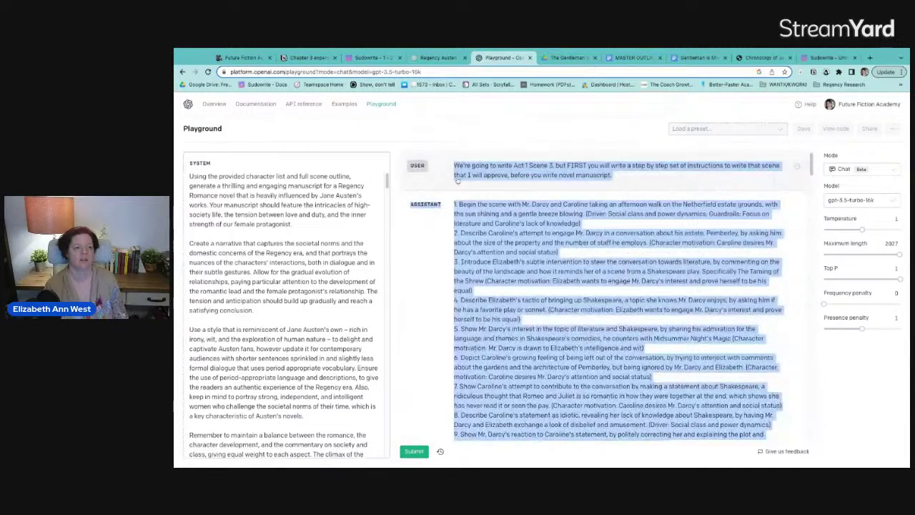
Switch to the Notion page "Chapter 3 experimentation with OpenAI Playground" and add the line "ACTUAL SUCCESS WITH 16 3.5 limited" at its end.
click(307, 57)
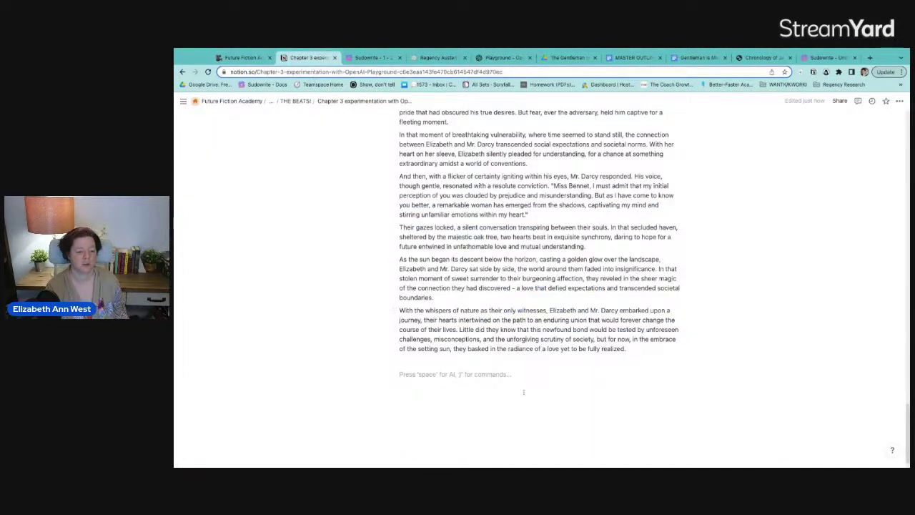
scroll(524, 391, up, 20)
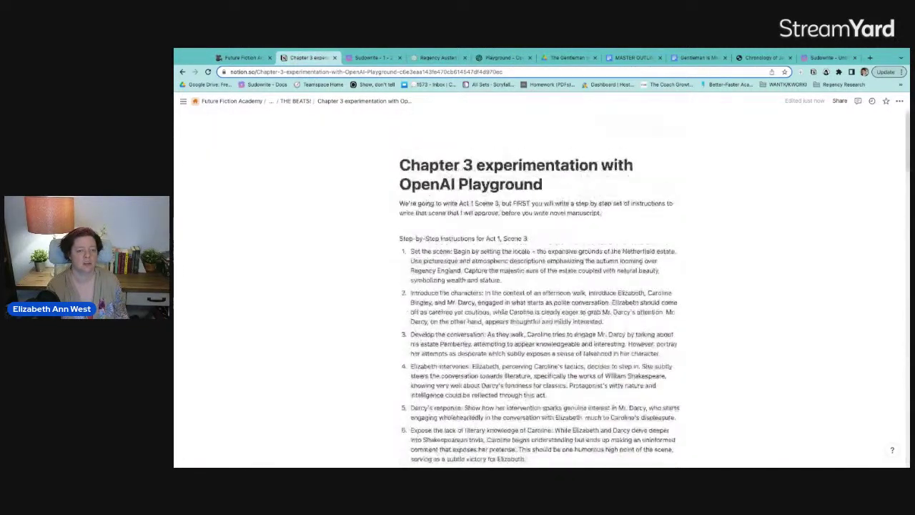
scroll(525, 395, down, 20)
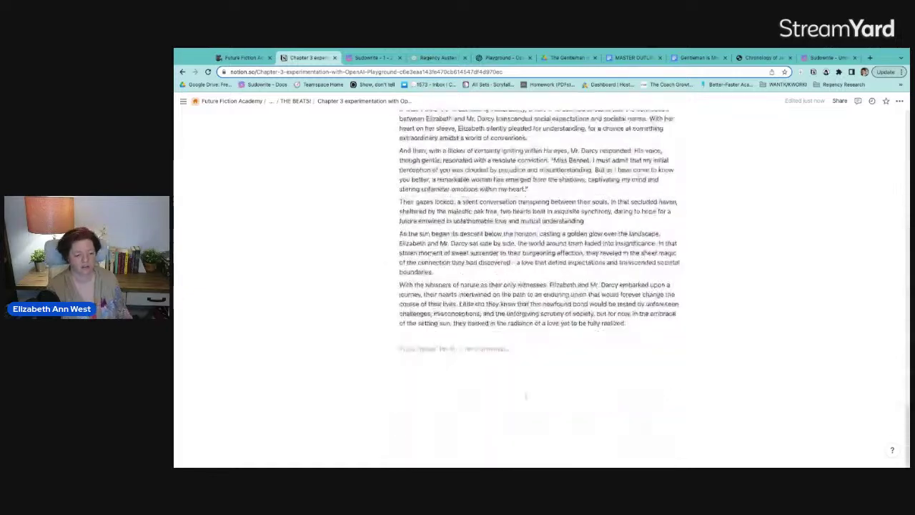
key(Return)
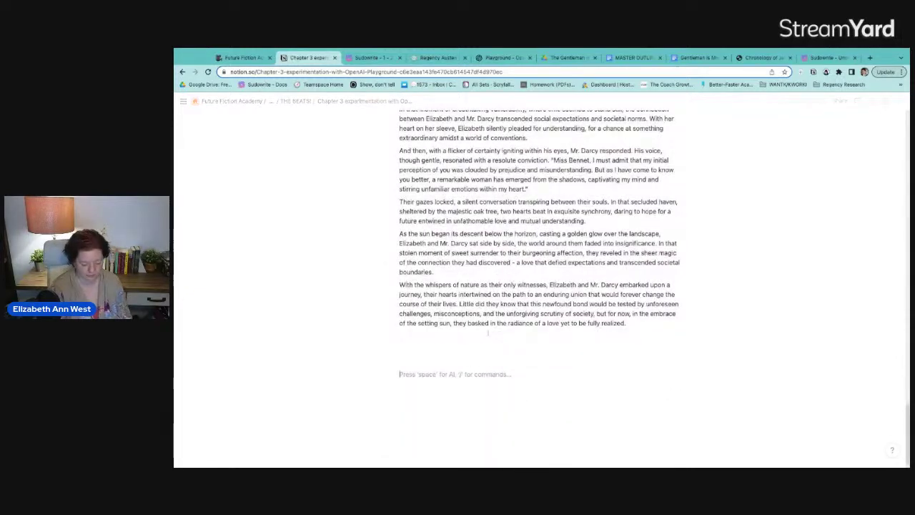
text(ACTUAL SUCCE)
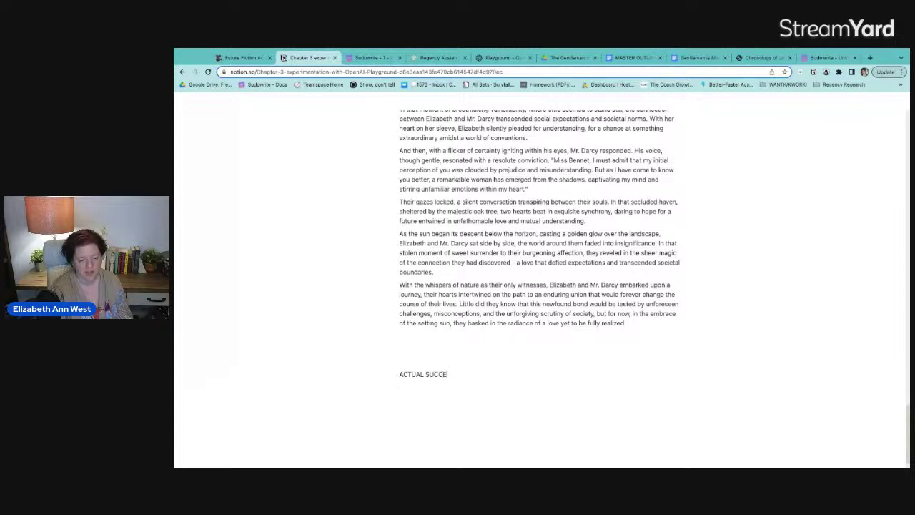
text(SS WITH)
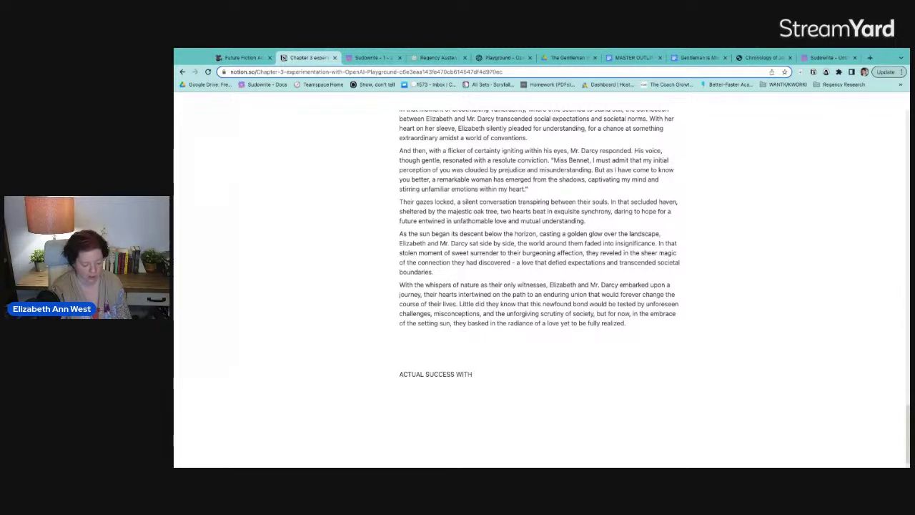
text( 16 2.5)
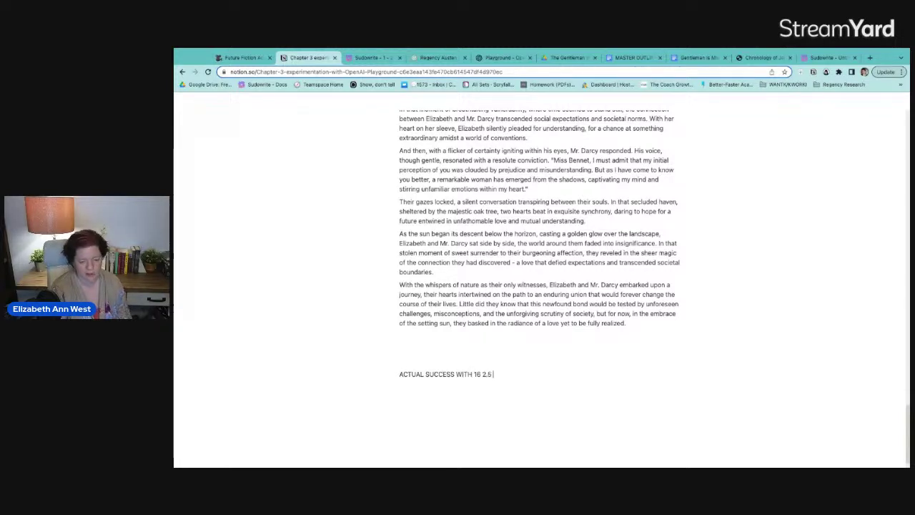
key(BackSpace)
key(BackSpace)
key(BackSpace)
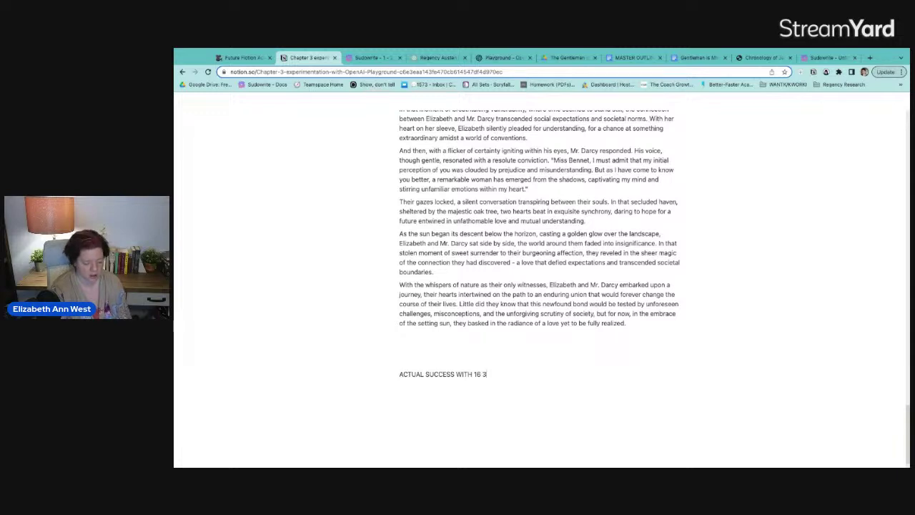
text(.5 limited)
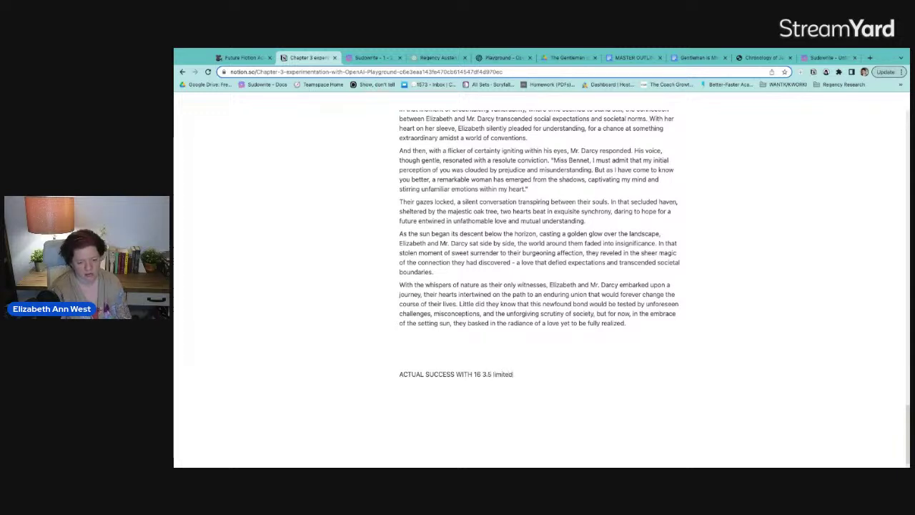
text(ASSISTANT USER ASSISTANT USER ASSISTANT USER ASSISTANT USER ASSISTANT)
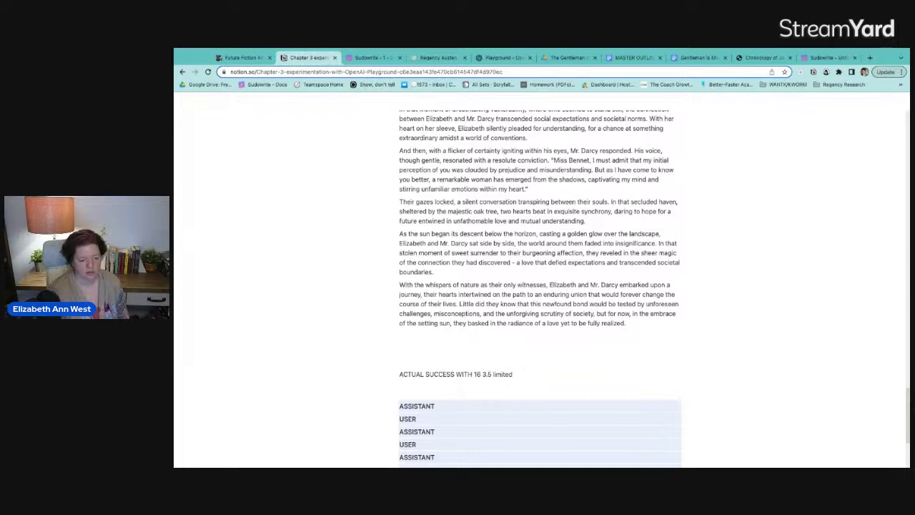
scroll(498, 368, down, 1)
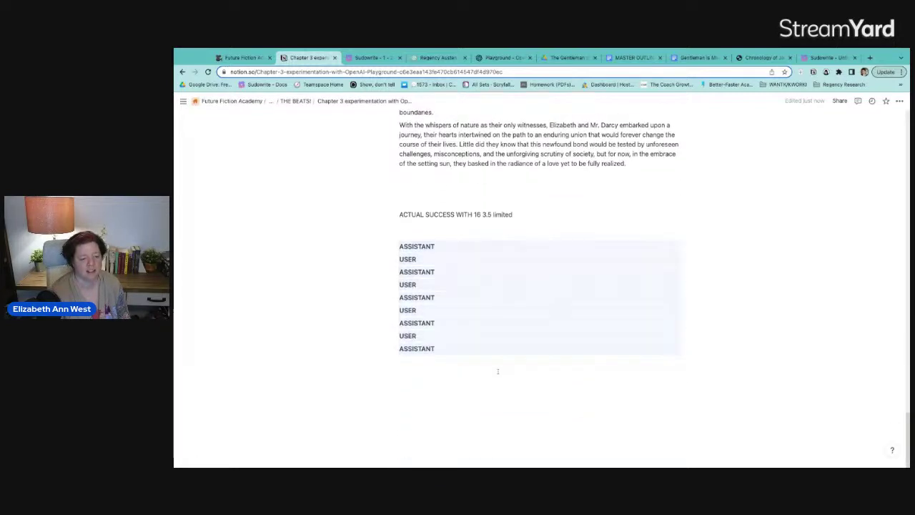
click(442, 242)
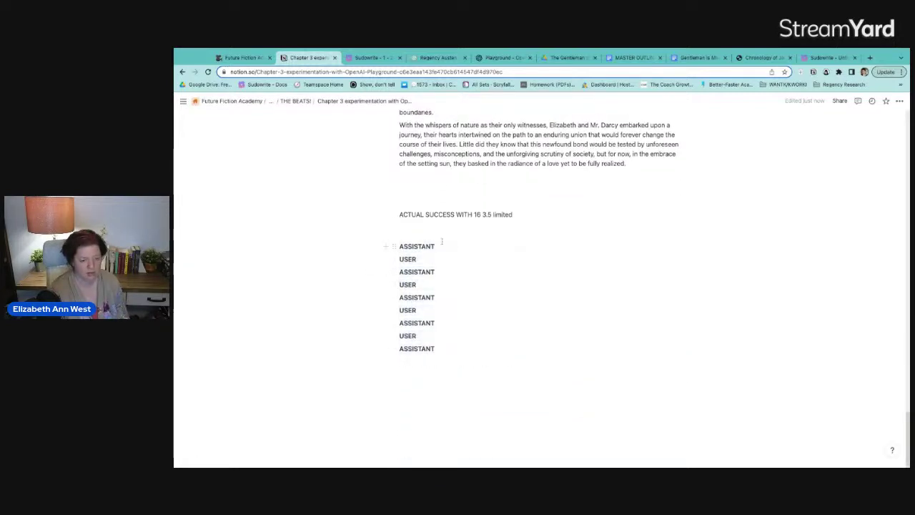
key(BackSpace)
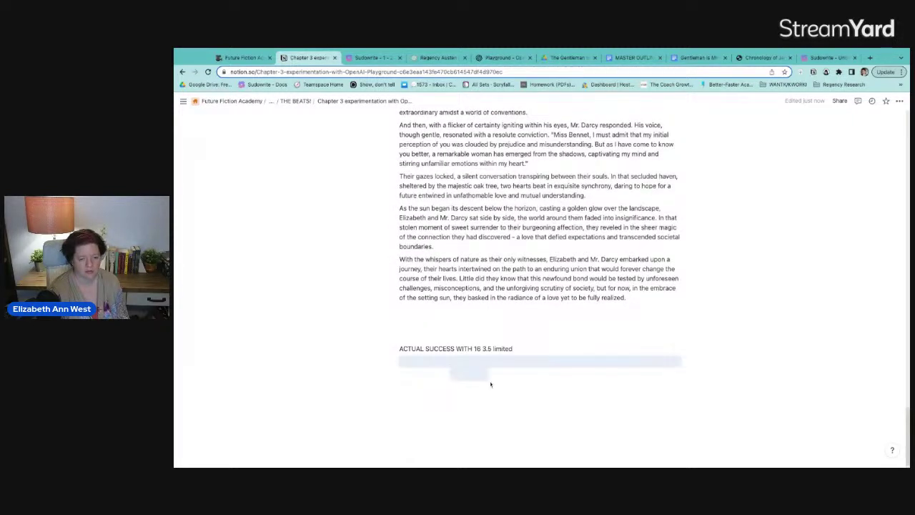
Paste the full Playground conversation below the "ACTUAL SUCCESS WITH 16 3.5 limited" line and look through the pasted scene.
click(393, 386)
key(ctrl+v)
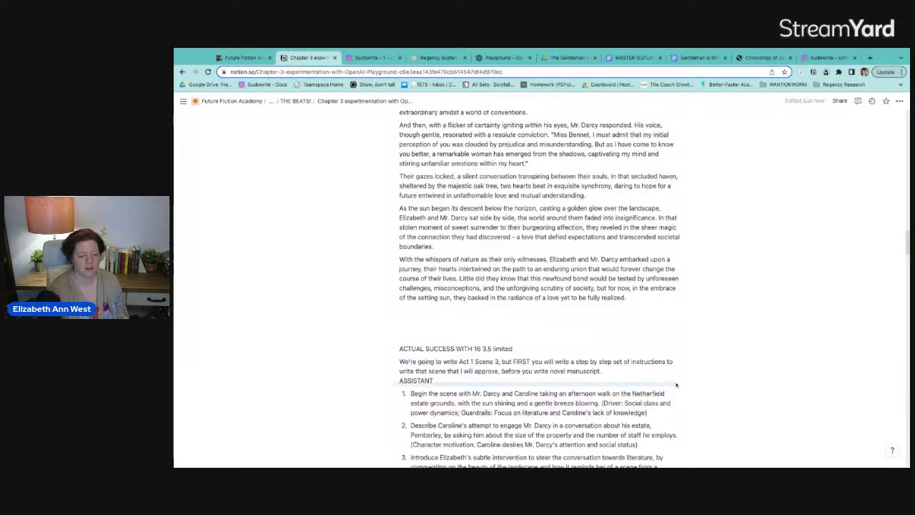
scroll(675, 384, down, 15)
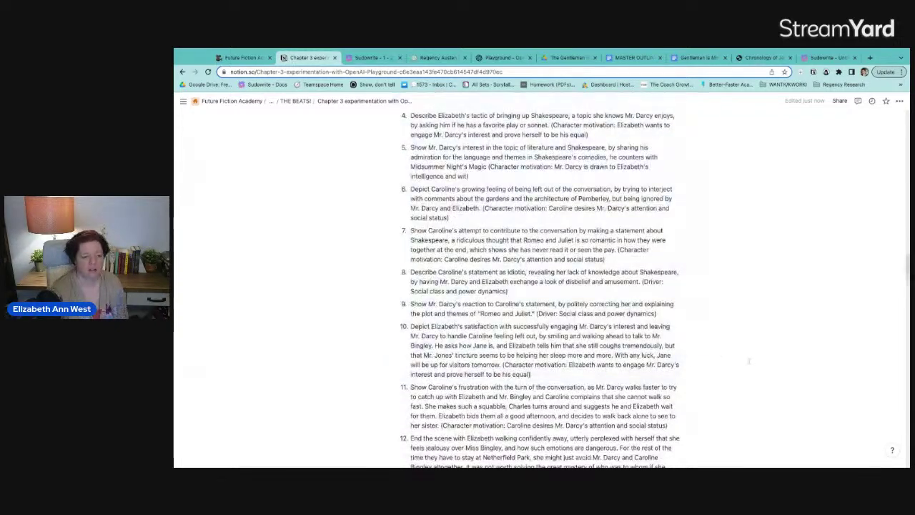
scroll(750, 369, down, 15)
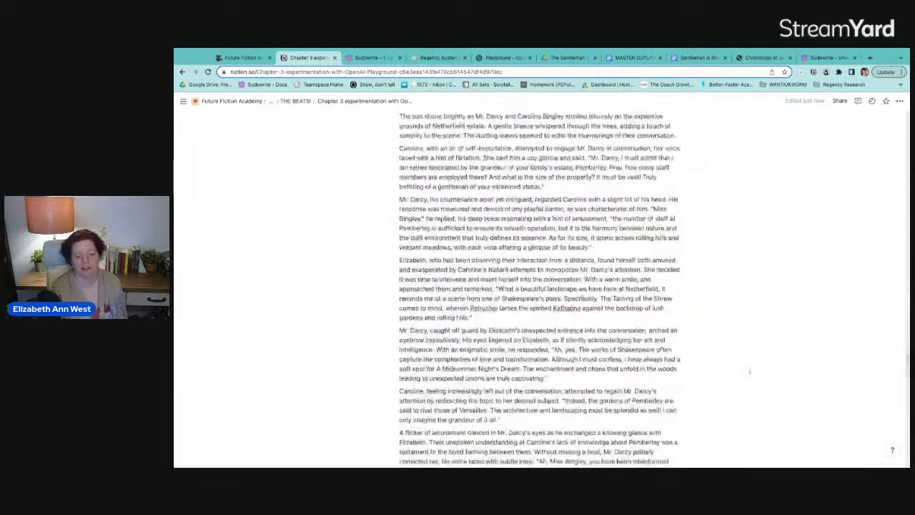
scroll(749, 375, up, 5)
scroll(748, 374, down, 8)
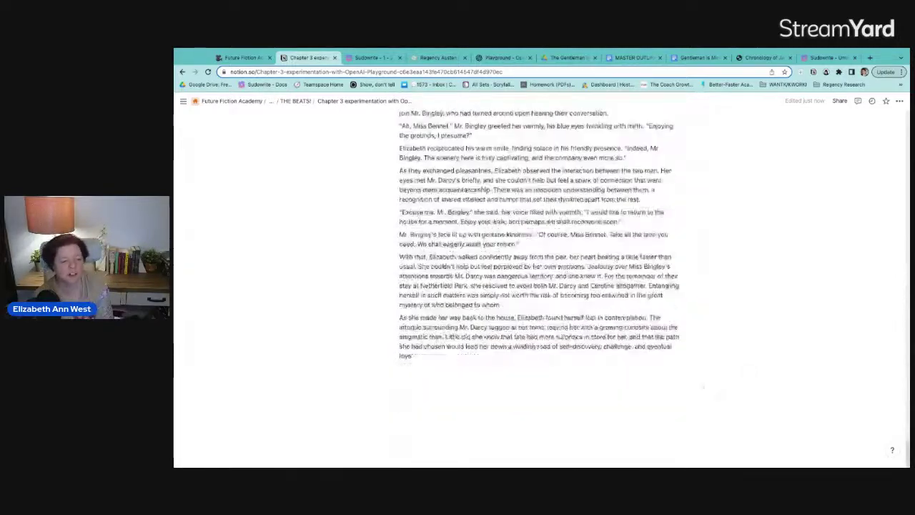
scroll(749, 372, down, 15)
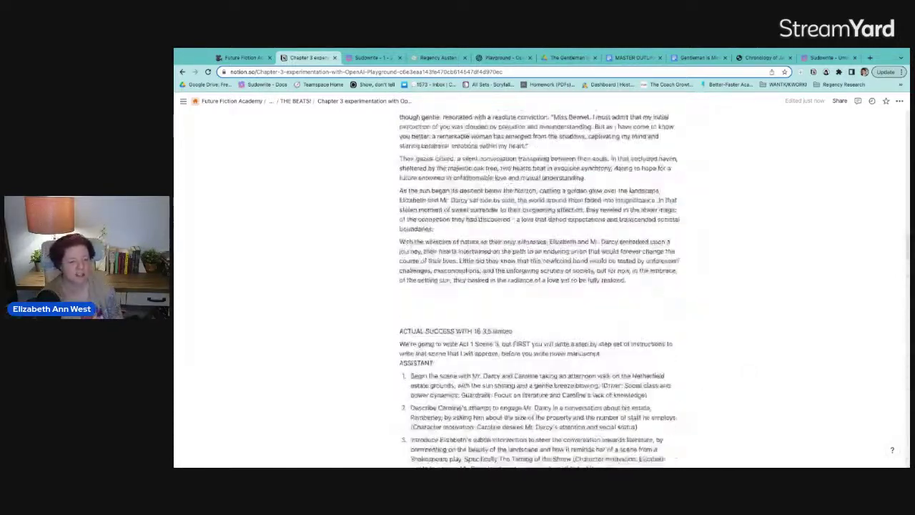
scroll(536, 286, up, 5)
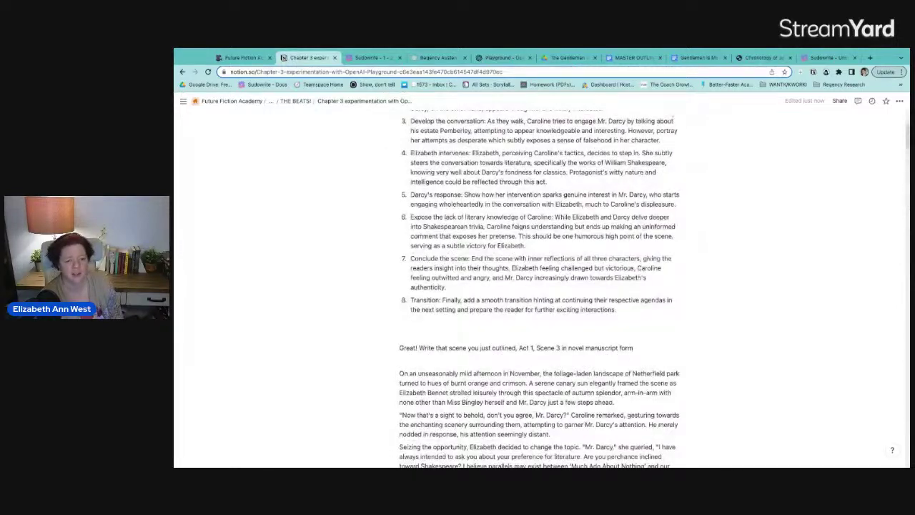
Switch to Sudowrite and examine the outline and Chapter 1 beats in the untitled project's Story Engine.
click(371, 58)
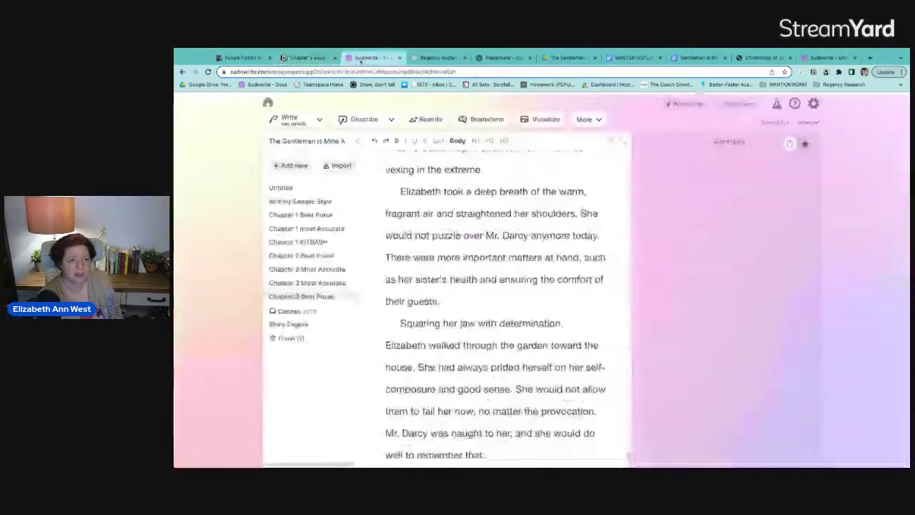
click(307, 57)
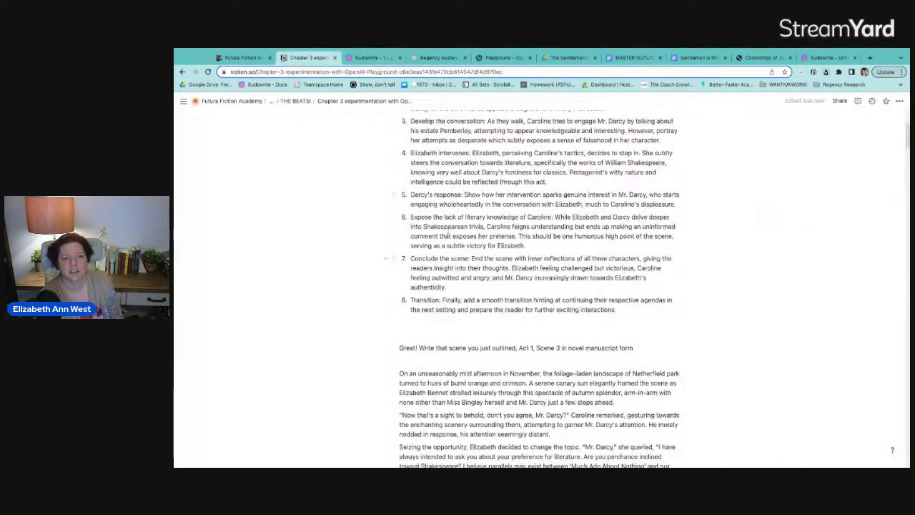
click(375, 57)
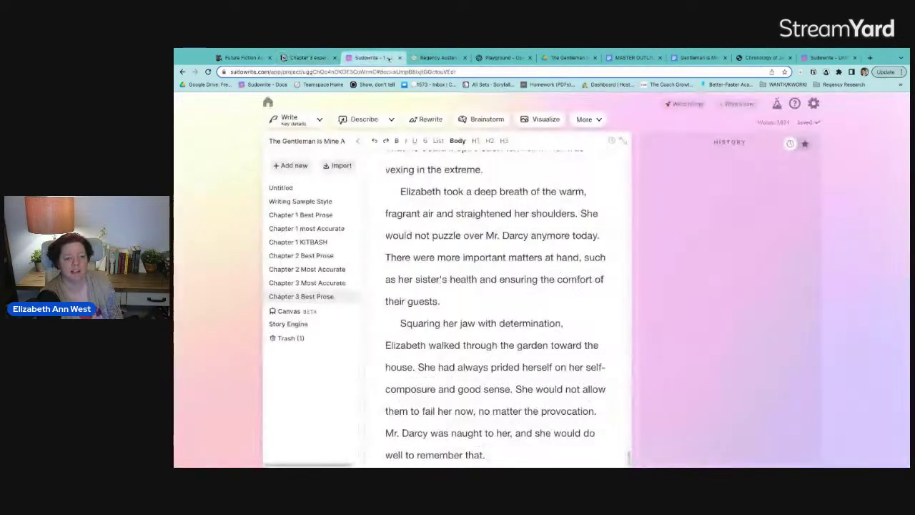
click(820, 57)
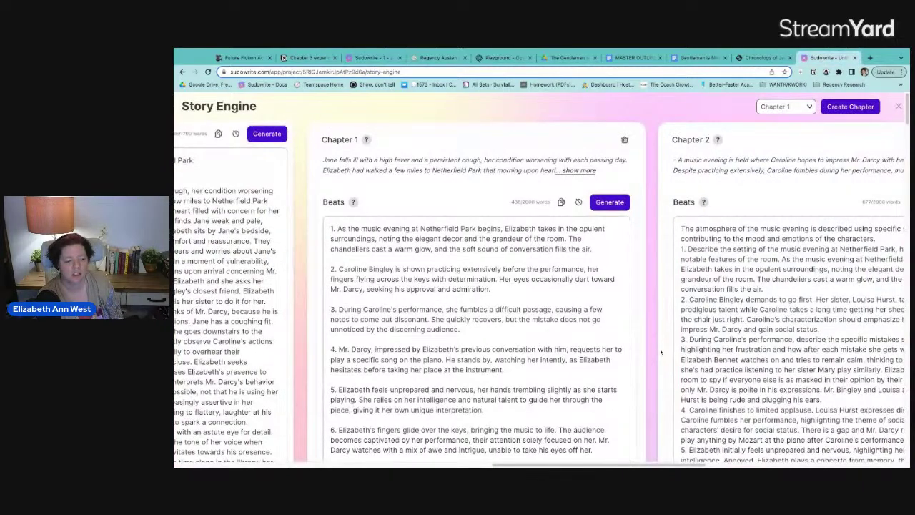
scroll(661, 465, left, 5)
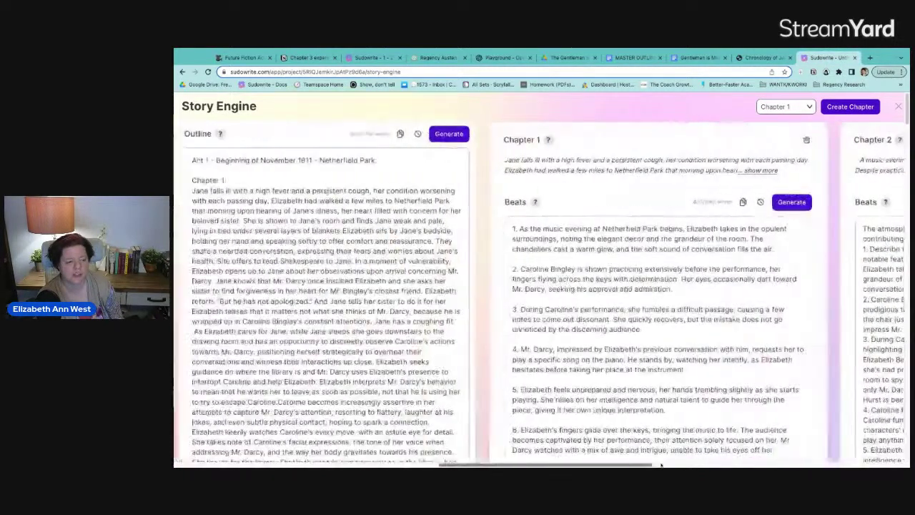
scroll(660, 465, left, 3)
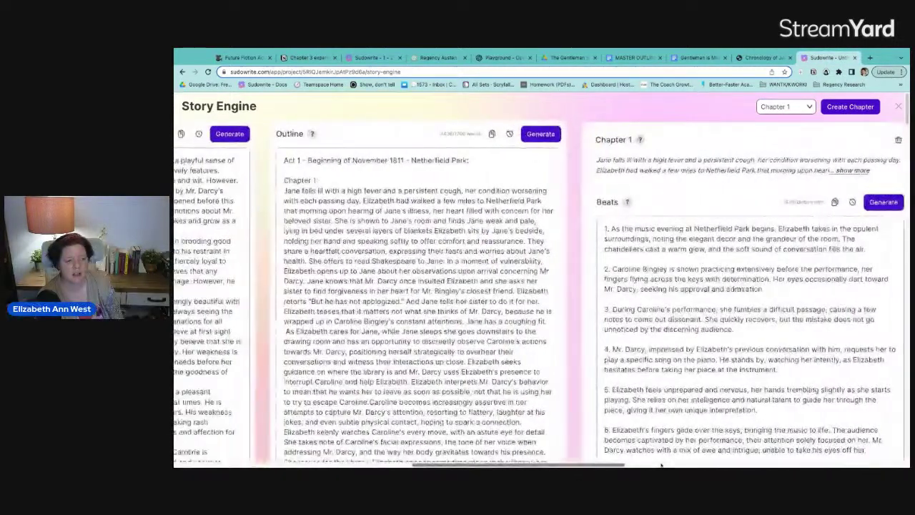
Switch to the project "The Gentleman is Mine", open its Story Engine, and copy the full outline.
click(380, 62)
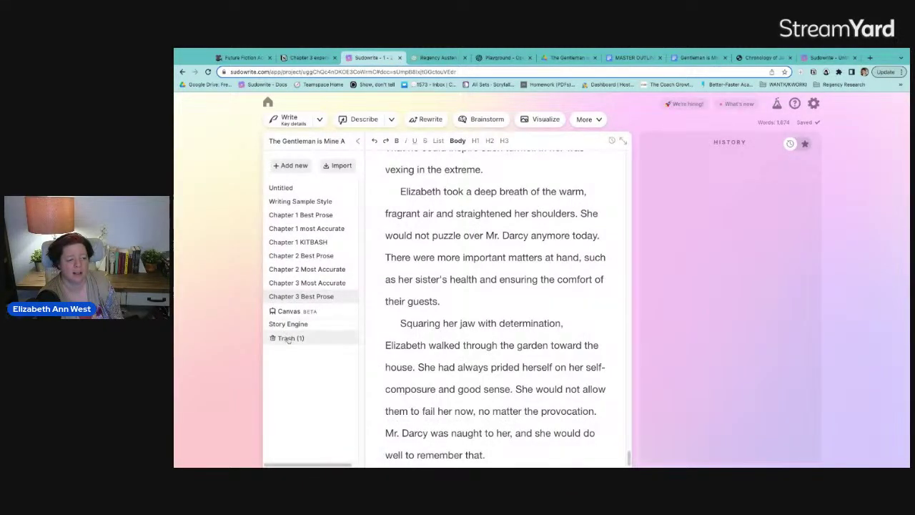
click(290, 331)
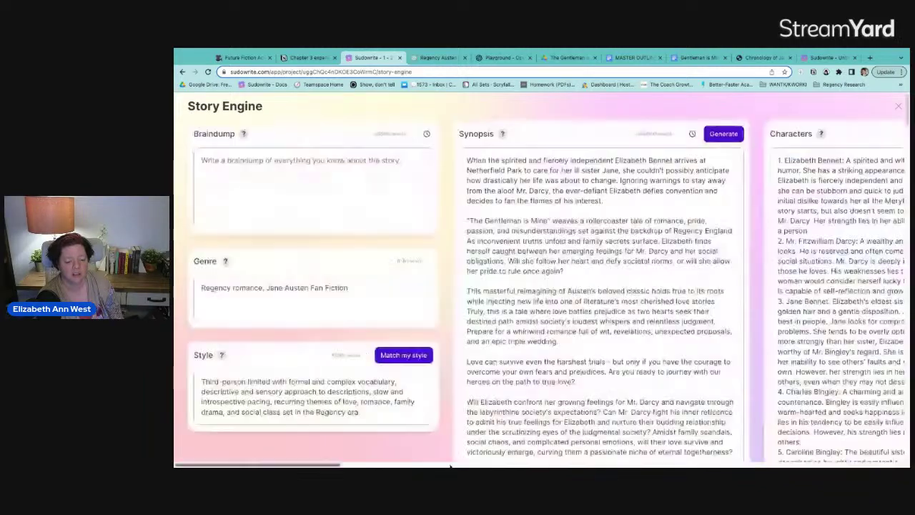
scroll(336, 463, right, 10)
scroll(338, 463, right, 5)
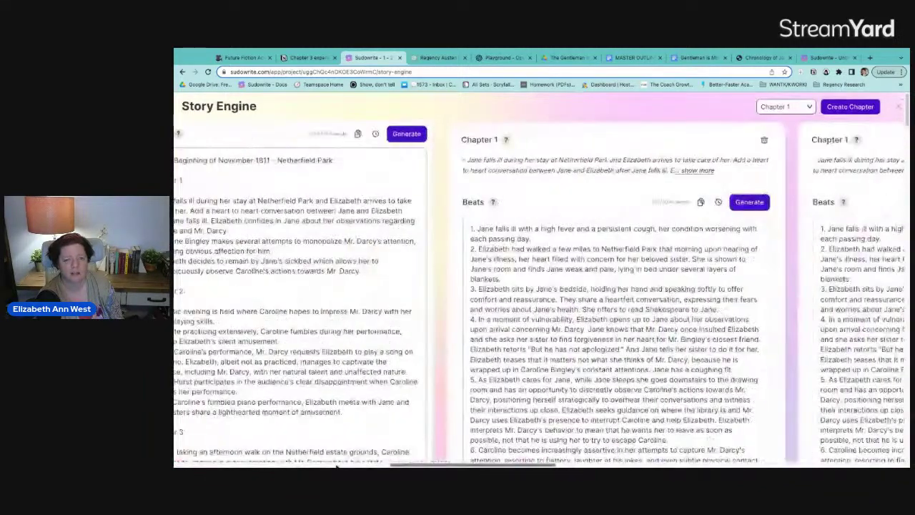
scroll(337, 463, left, 6)
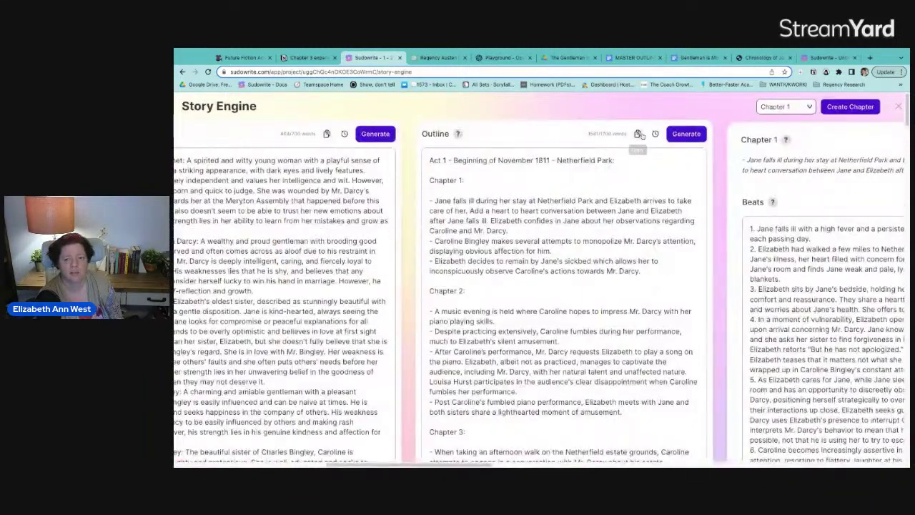
Return to the untitled project's Story Engine and replace its entire outline with the copied one.
click(832, 57)
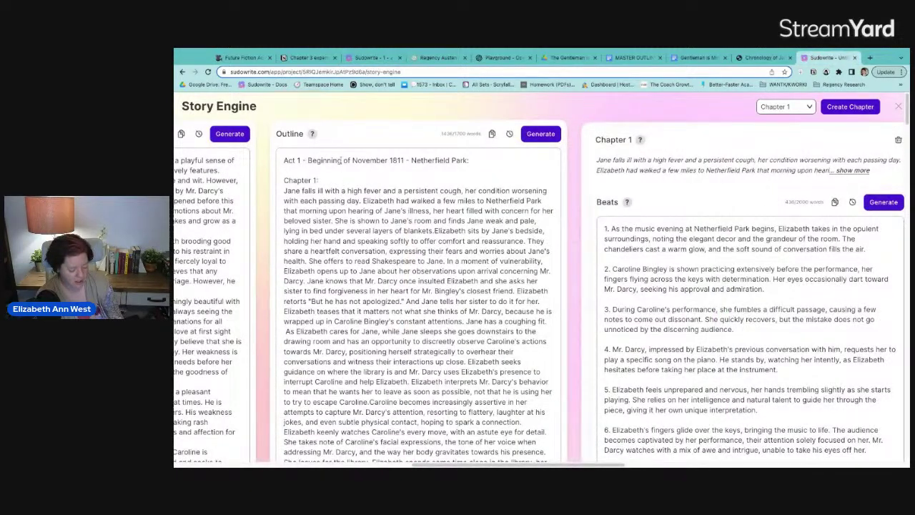
key(ctrl+a)
key(ctrl+v)
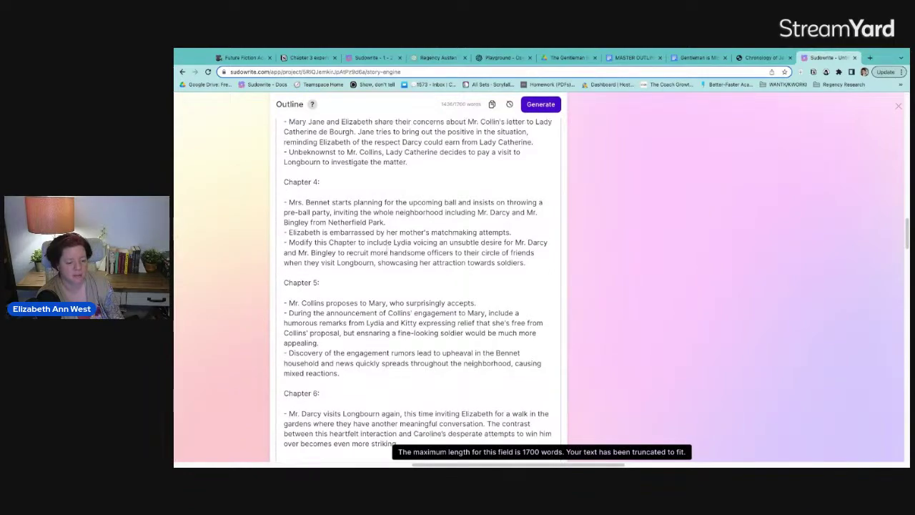
scroll(387, 246, up, 10)
key(ctrl+a)
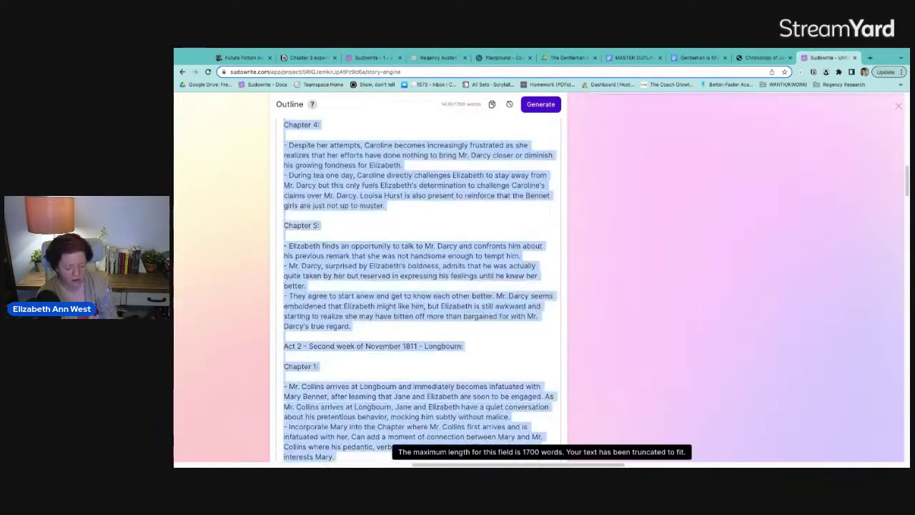
key(BackSpace)
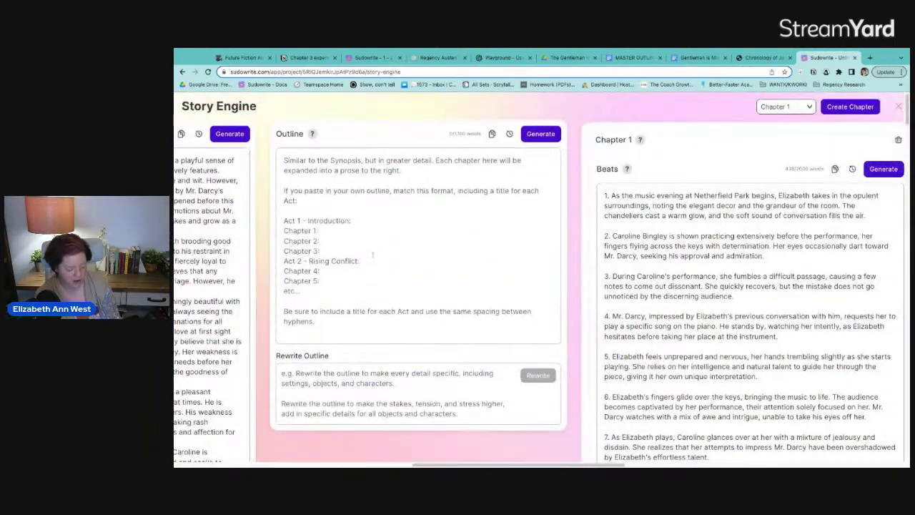
key(ctrl+v)
Review the Act 1 Chapter 3 and Chapter 4 points in the pasted outline.
scroll(372, 254, up, 10)
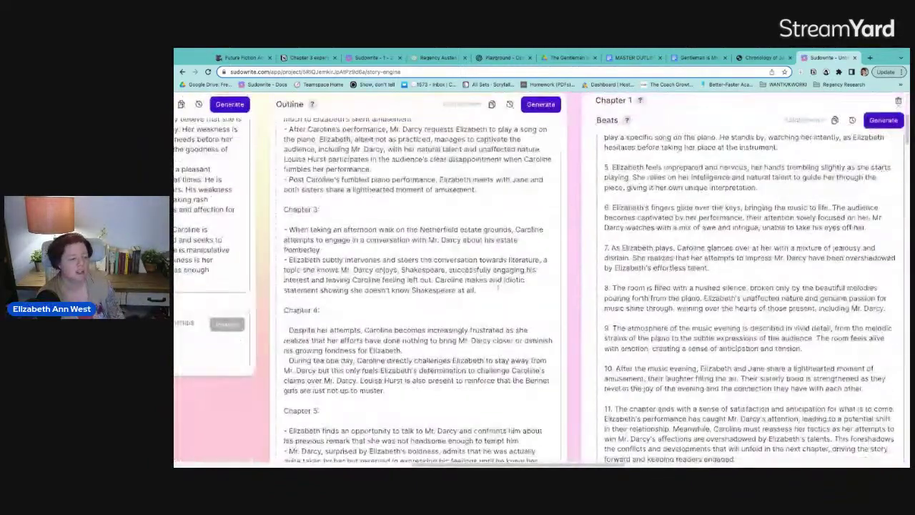
drag(355, 270, 284, 230)
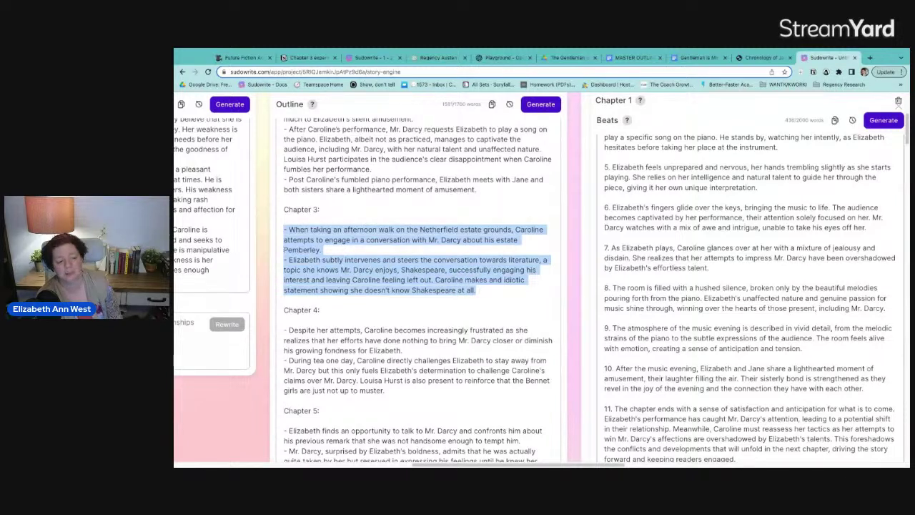
click(373, 360)
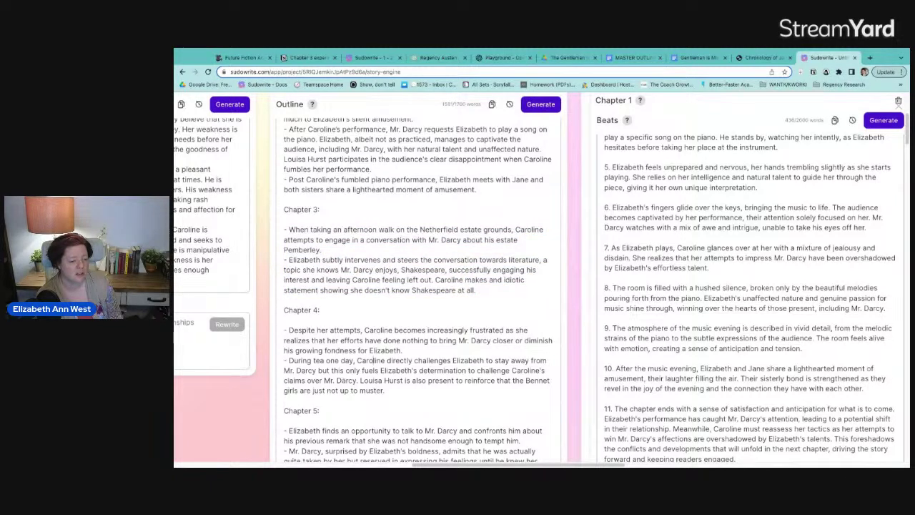
drag(385, 390, 289, 331)
click(288, 330)
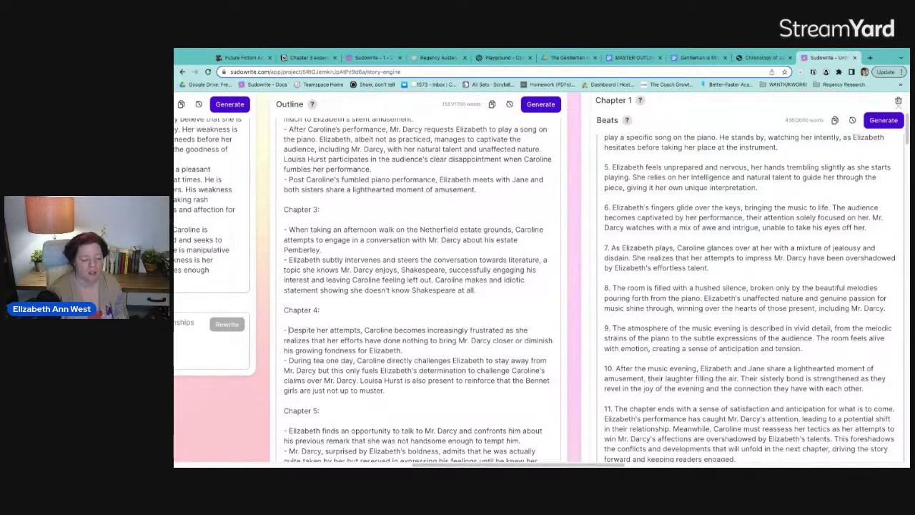
scroll(371, 206, down, 1)
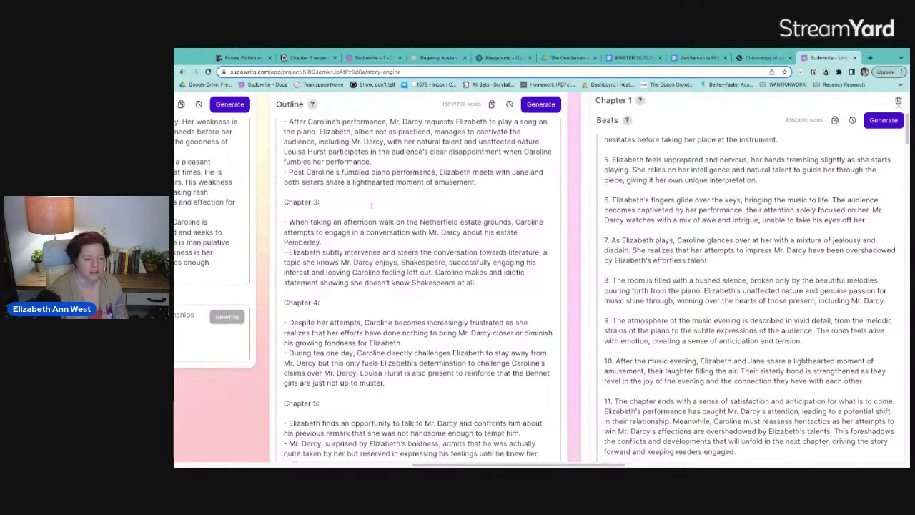
scroll(371, 206, down, 3)
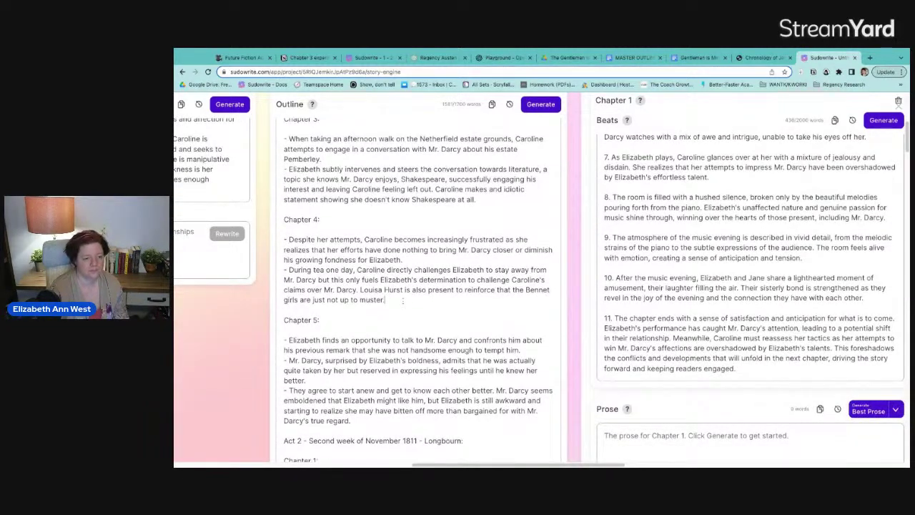
Start a new bullet at the end of Act 1 Chapter 4 reading "- Elizabeth goes up to check on Jane and finds".
key(Return)
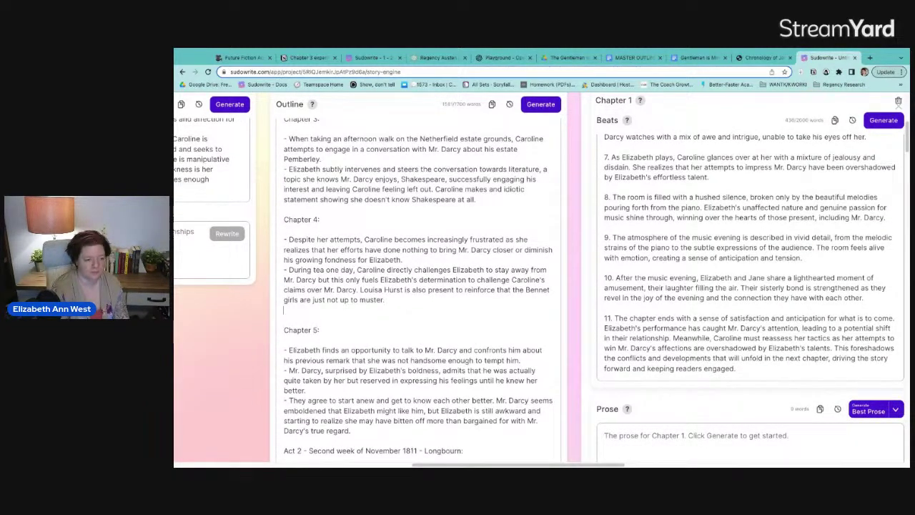
text(- Elizabet)
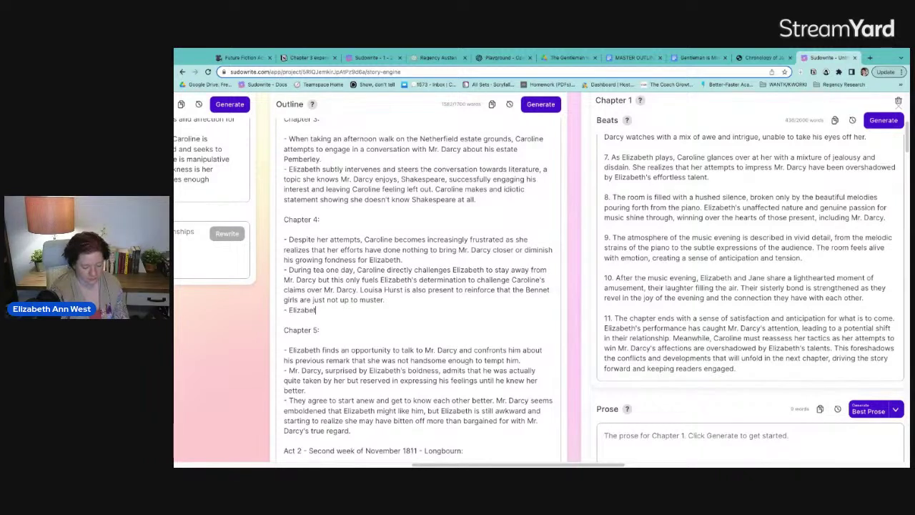
text(h f)
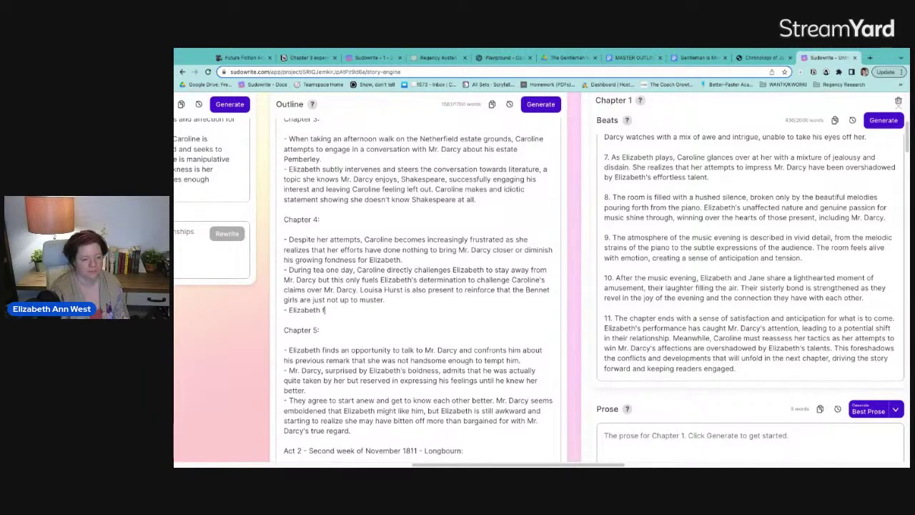
text(or goes up)
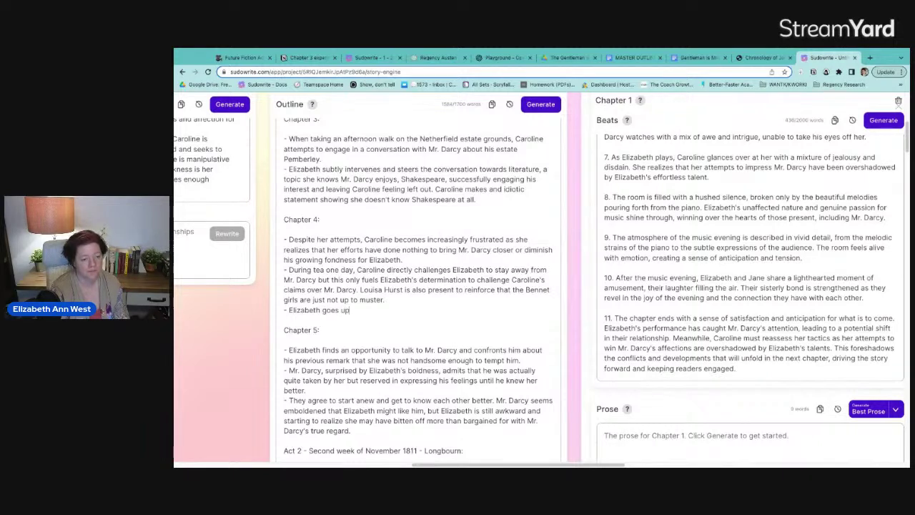
text( to check on Jane a)
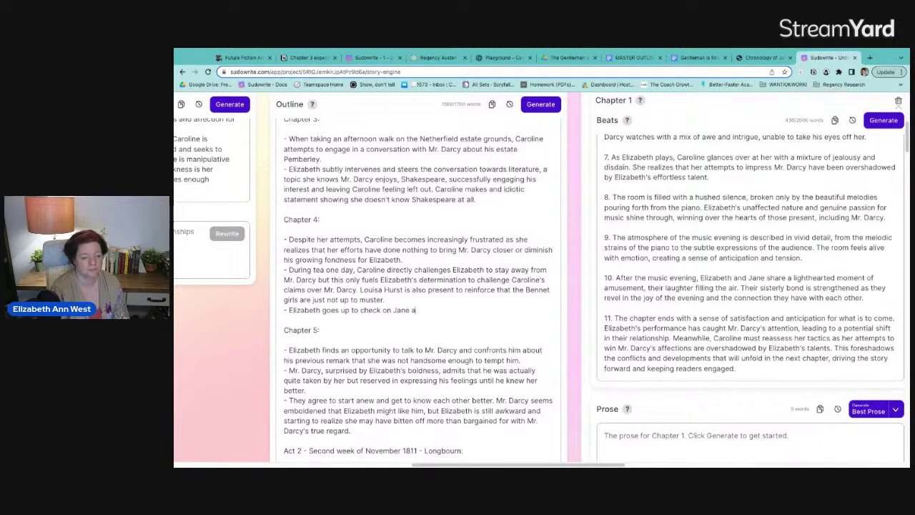
text(nd finds Mr.)
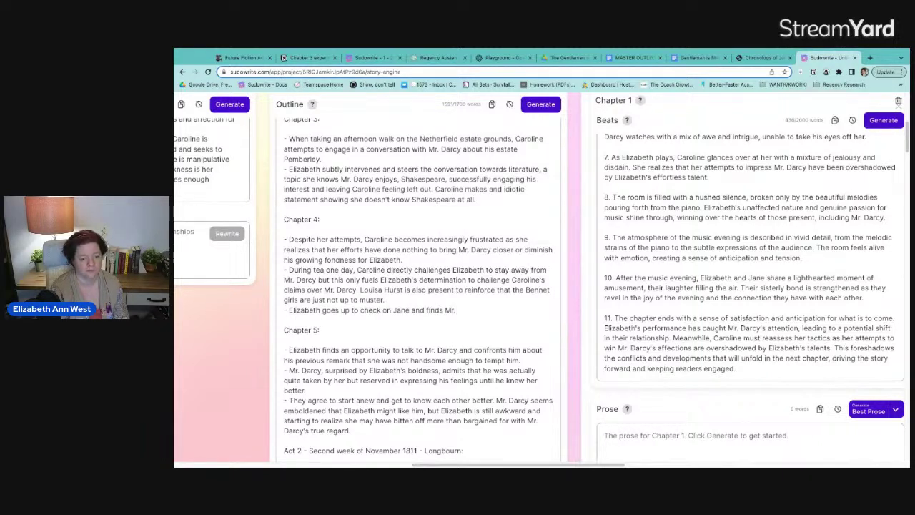
text( Bingley with her)
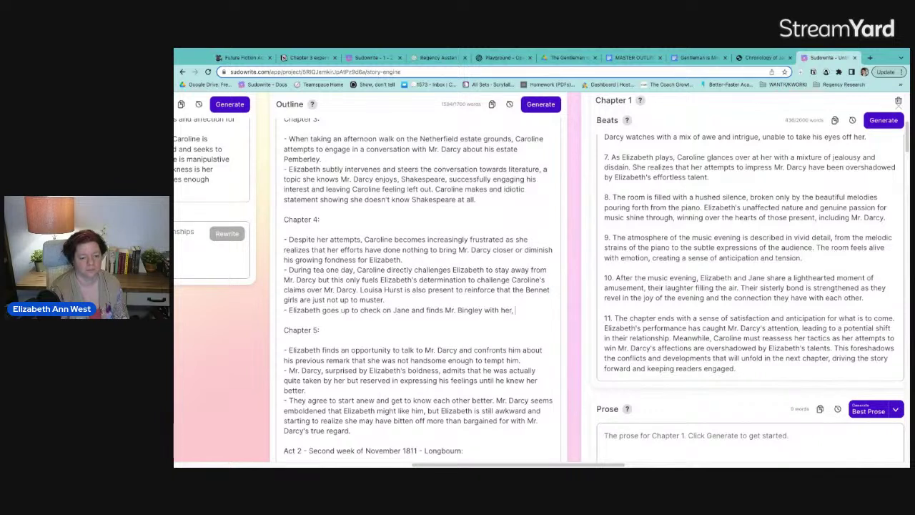
text(, with a maid. )
text(and)
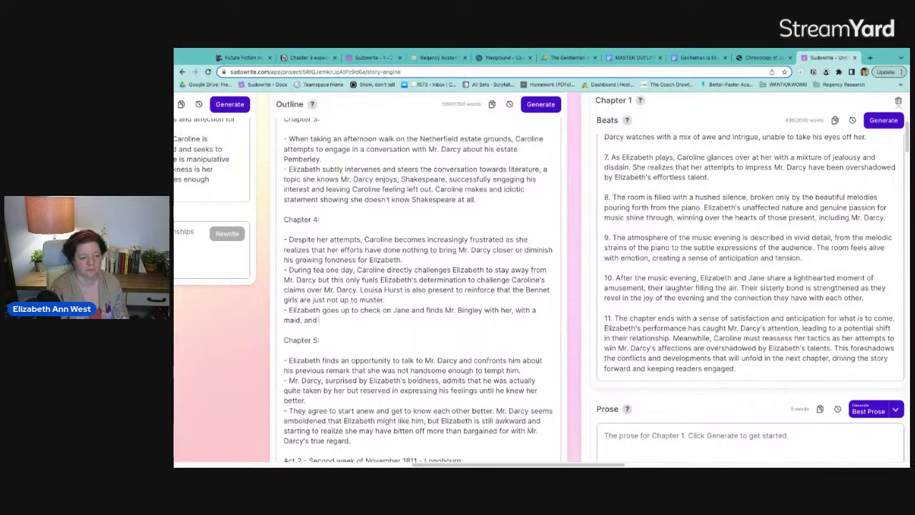
text( they ar)
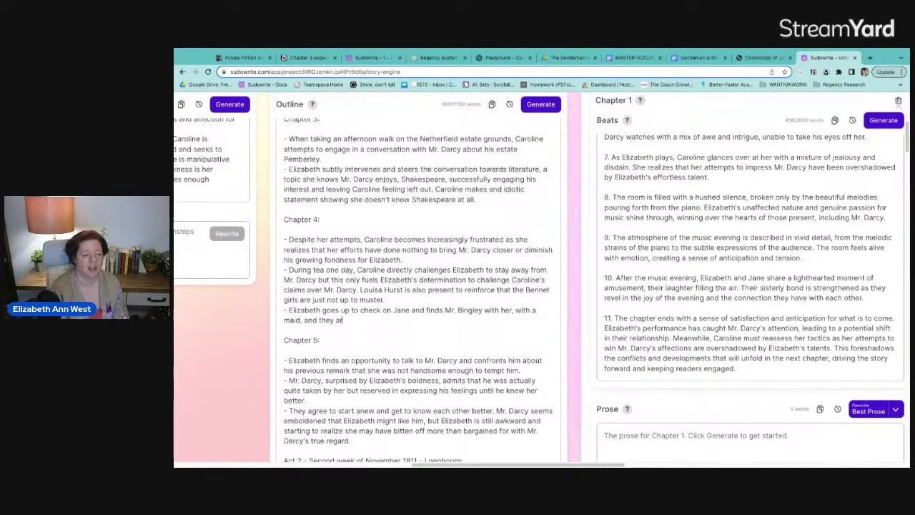
key(BackSpace)
key(BackSpace)
key(BackSpace)
key(BackSpace)
key(BackSpace)
key(BackSpace)
key(BackSpace)
key(BackSpace)
key(BackSpace)
key(BackSpace)
key(BackSpace)
key(BackSpace)
key(BackSpace)
key(BackSpace)
key(BackSpace)
key(BackSpace)
key(BackSpace)
key(BackSpace)
key(BackSpace)
key(BackSpace)
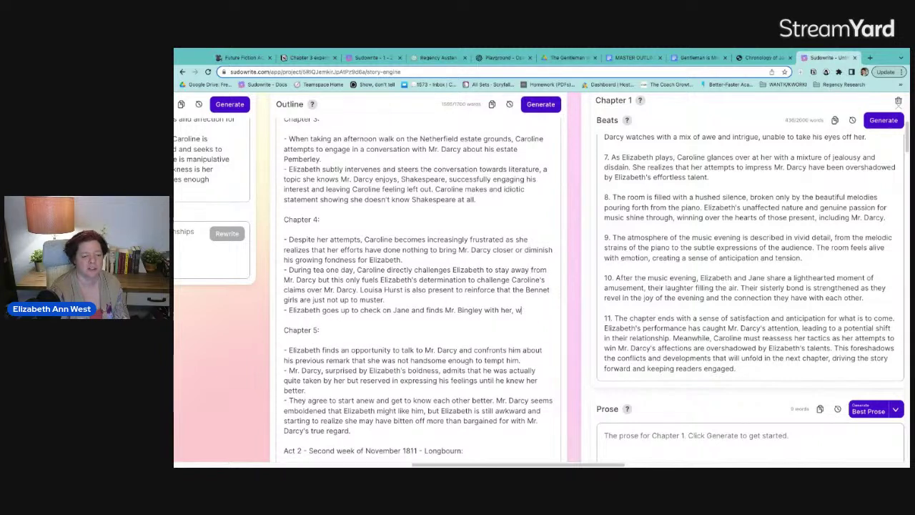
key(BackSpace)
key(BackSpace)
key(BackSpace)
key(BackSpace)
key(BackSpace)
key(BackSpace)
key(BackSpace)
key(BackSpace)
key(BackSpace)
key(BackSpace)
key(BackSpace)
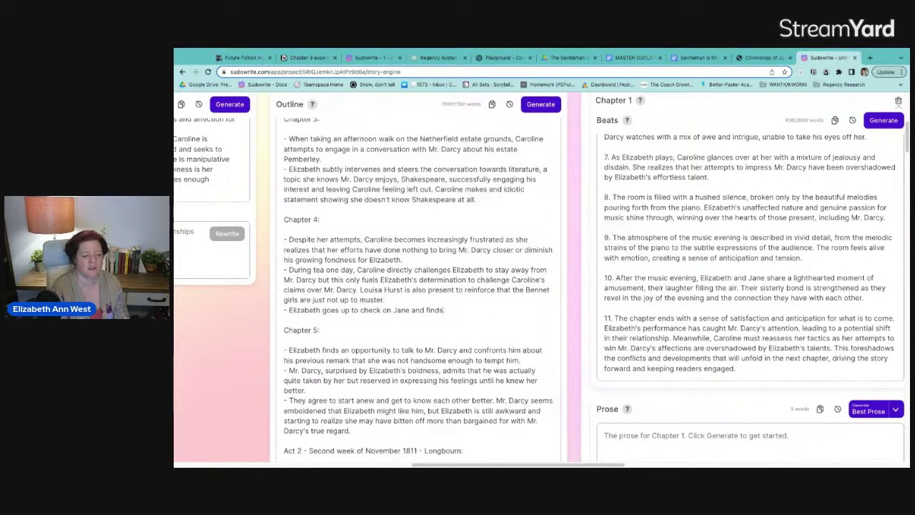
Continue the new Chapter 4 bullet with "her not in her room, but dressed and in the drawing room with Mr. Bingley,".
text(inds her )
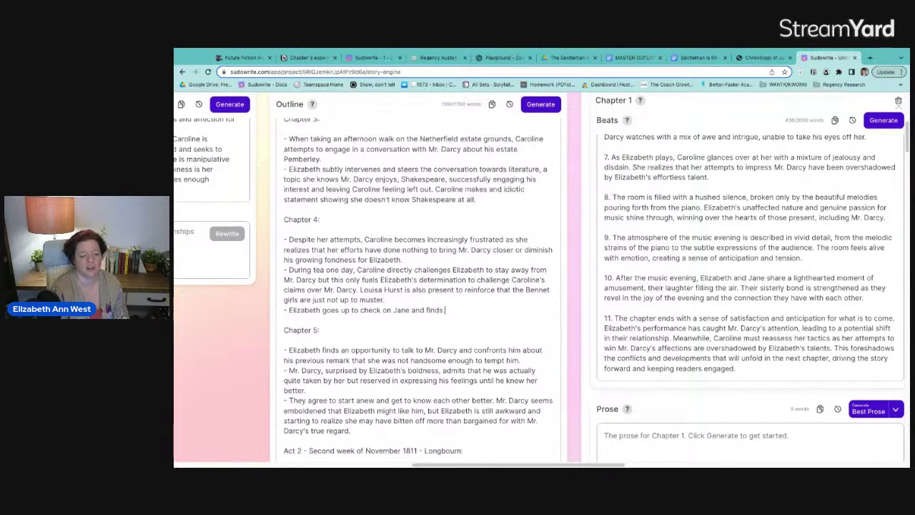
text(not in her roo)
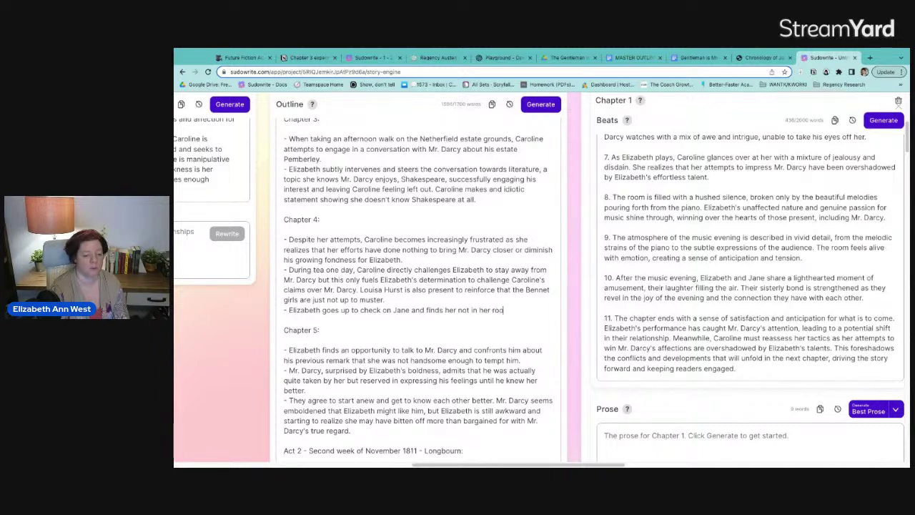
text(m, but dressed)
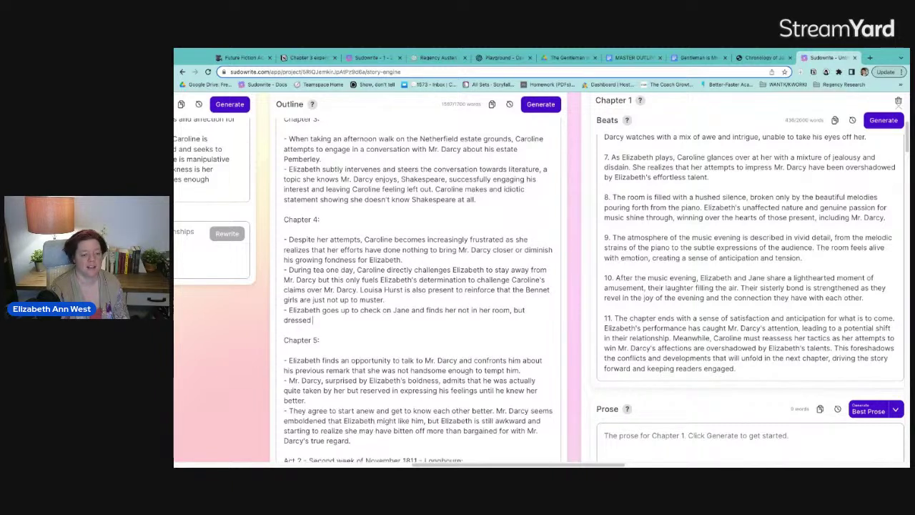
text( and in the drawing)
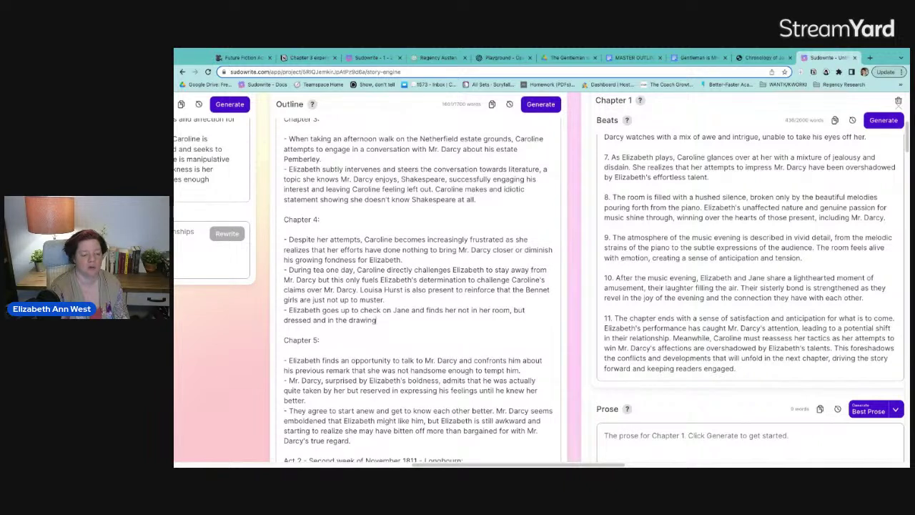
text( room with Mr. Bingley, )
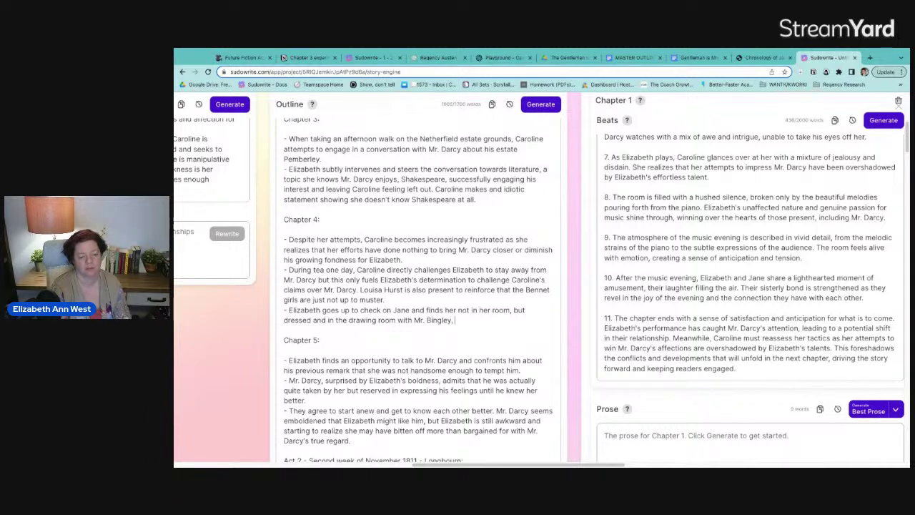
Continue the new Chapter 4 bullet with "by the fire and he is being most intentive. Elizabeth".
text(by the)
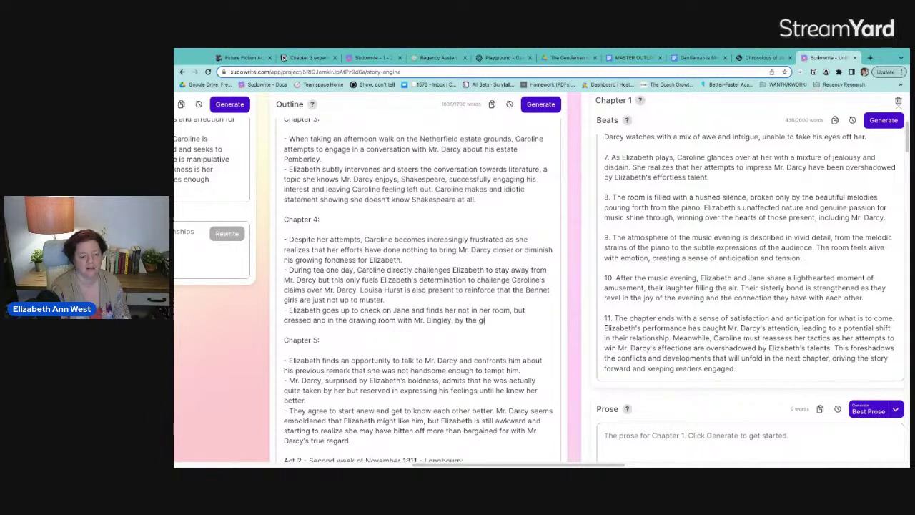
text( fire and he is)
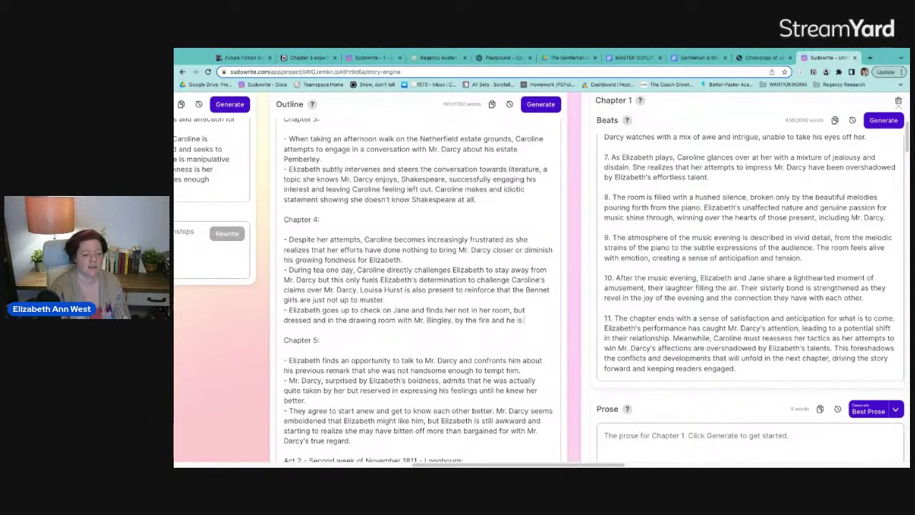
text( being most)
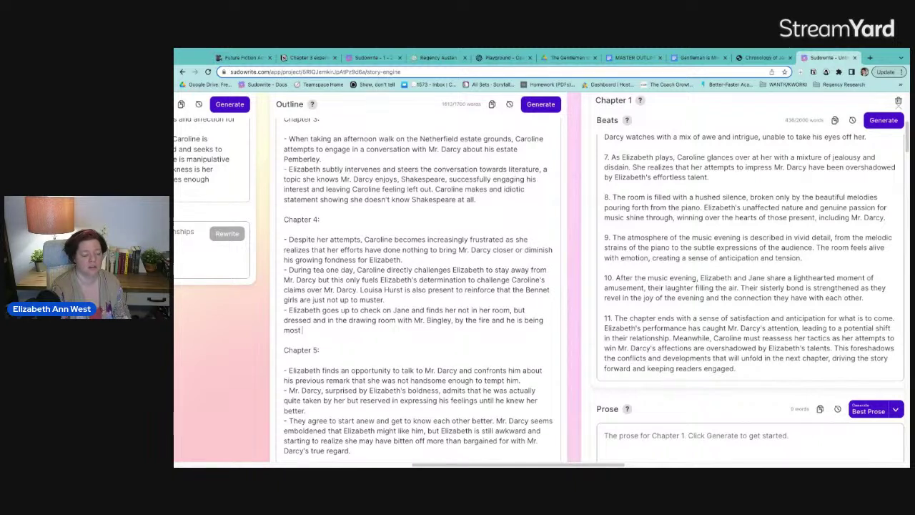
text( intentive. Elizabeth)
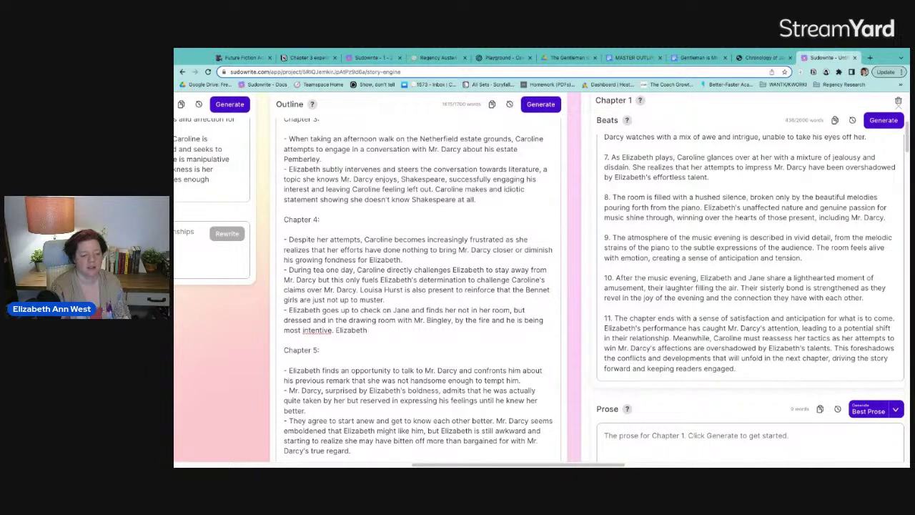
Continue the Chapter 4 bullet with "realizes that not only will she beat Caroline Bingley at her own stupid game with Mr. Darcy, but that".
text( realizes that)
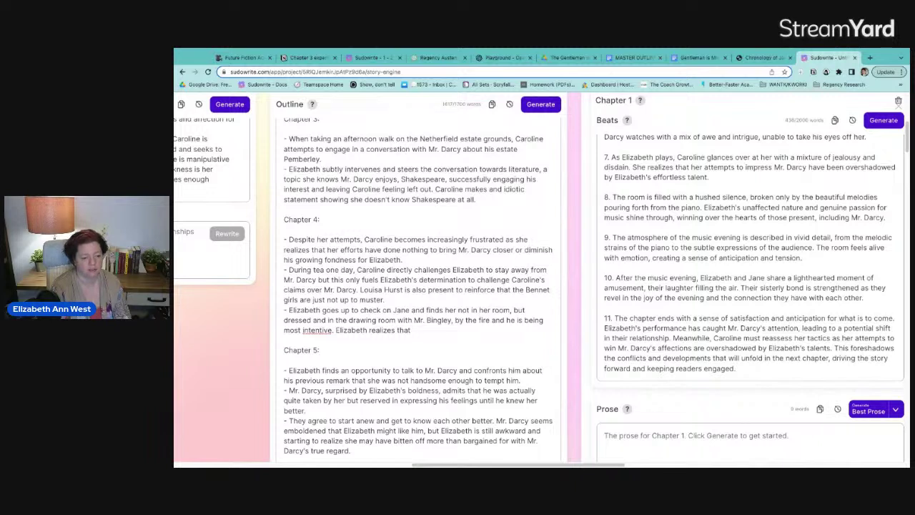
text( not onl)
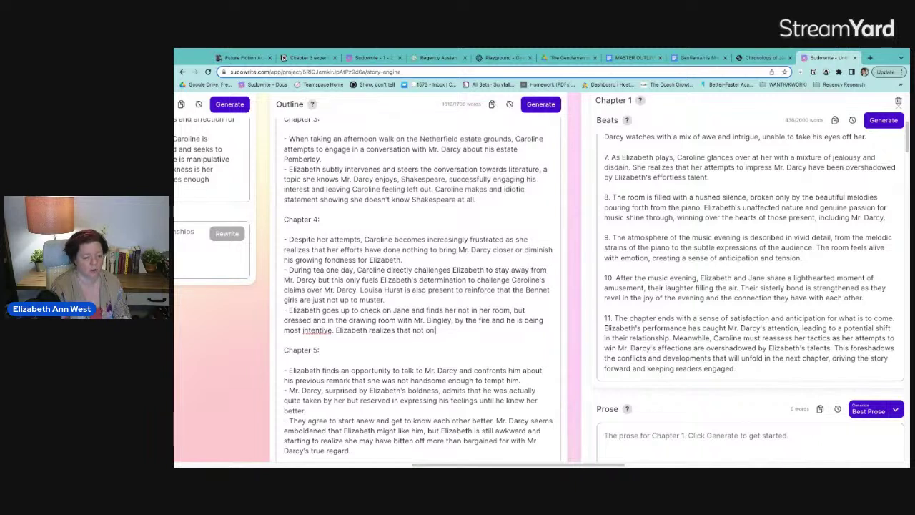
text(y will she beat)
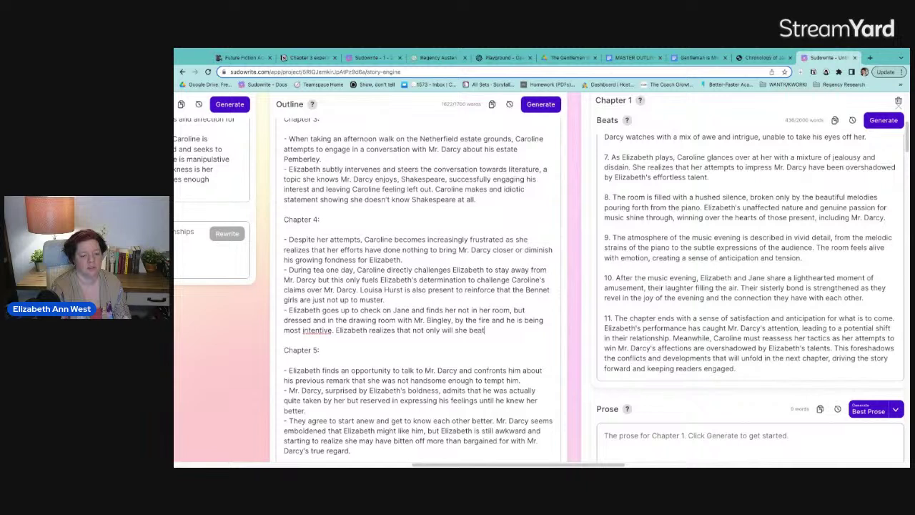
text( Caroline Bingley at su)
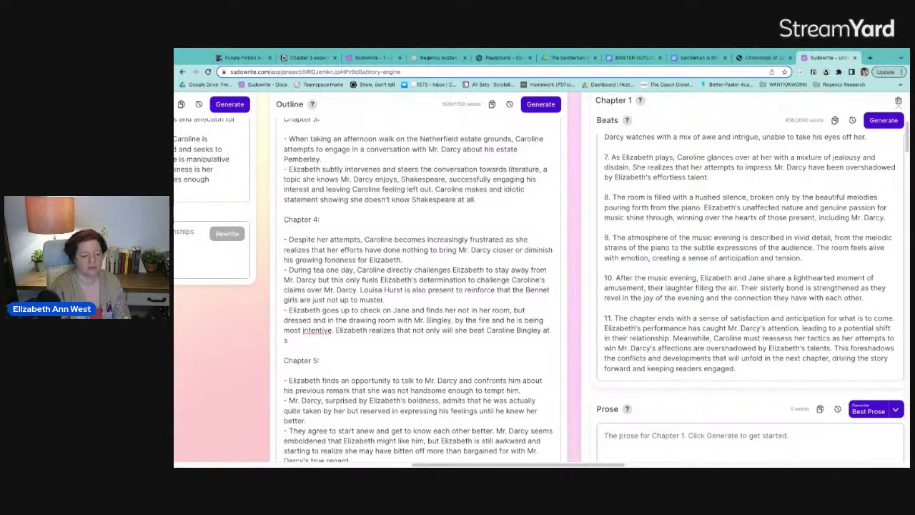
key(BackSpace)
text(her own stupi)
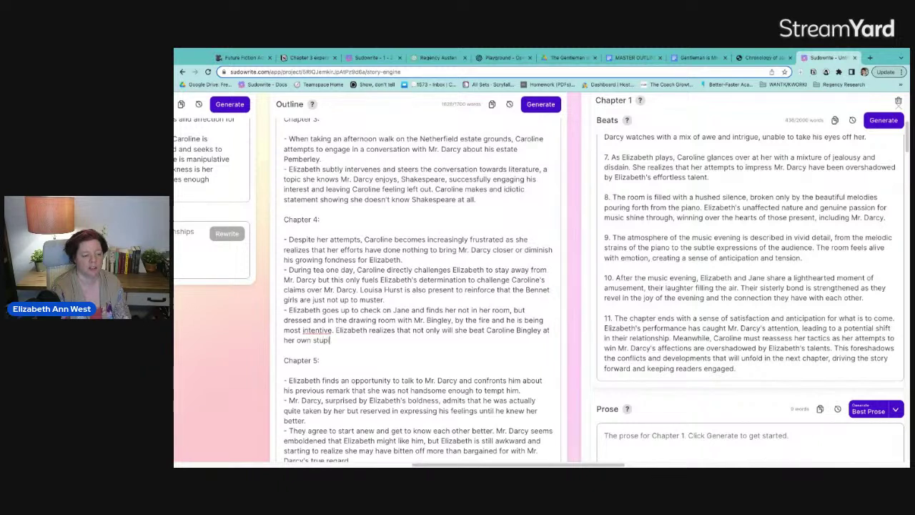
text(d game with Mr. Darcy, but that fi)
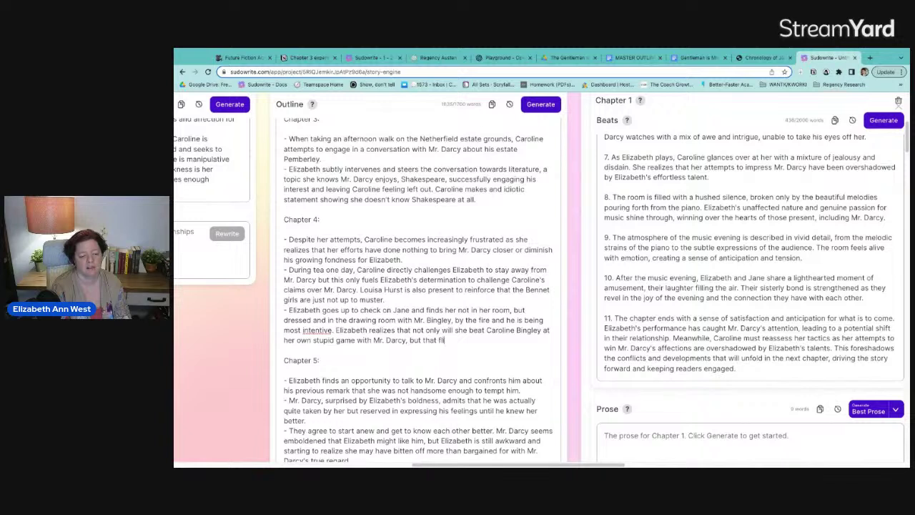
Complete the Chapter 4 sentence with "flirting with Mr. Darcy would increase the chances for her sister's happiness with Mr. Darcy.".
text(irting with Mr. Dary)
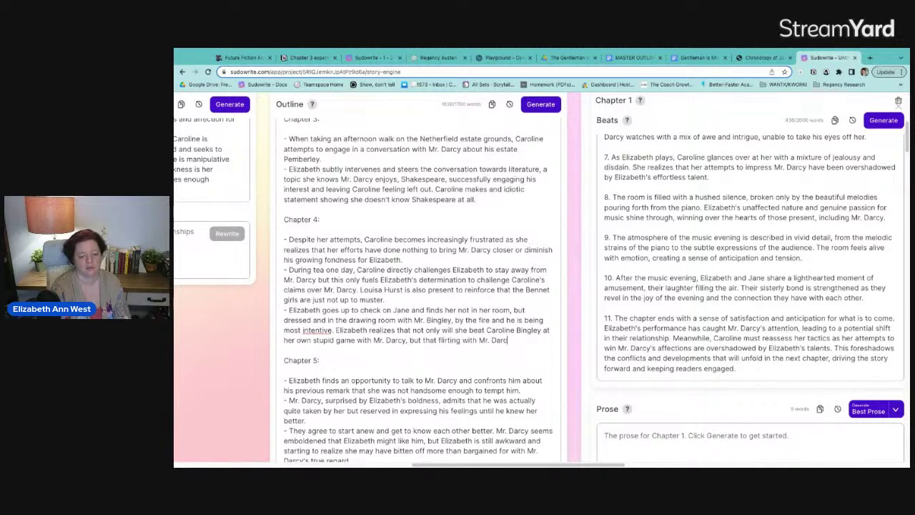
text( would increase t)
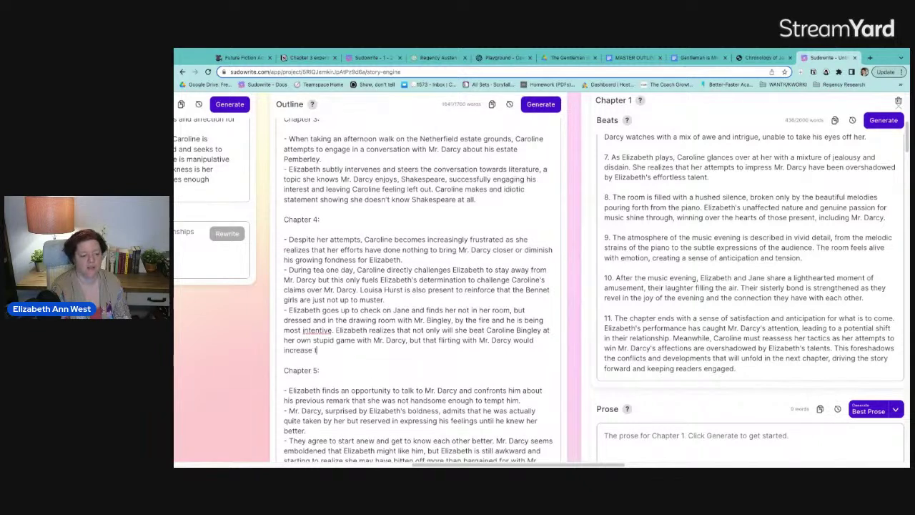
text(he chan)
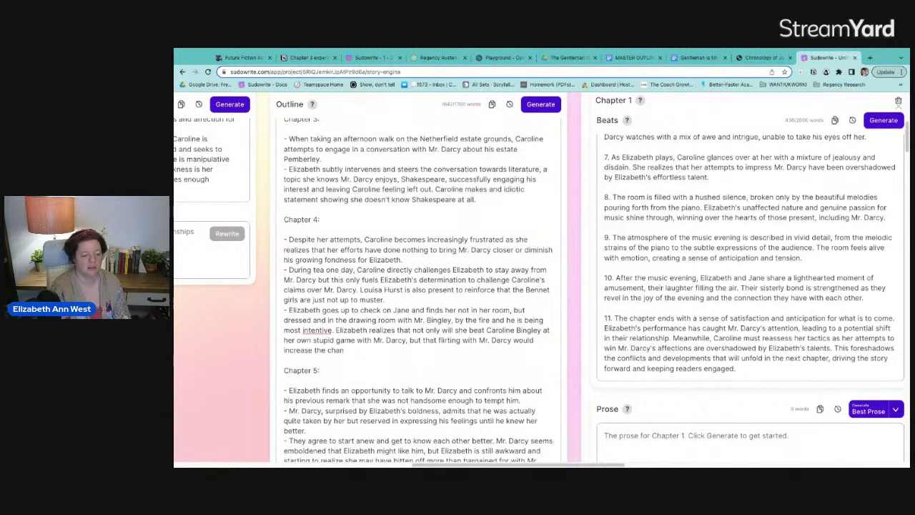
text(ges for ther sist)
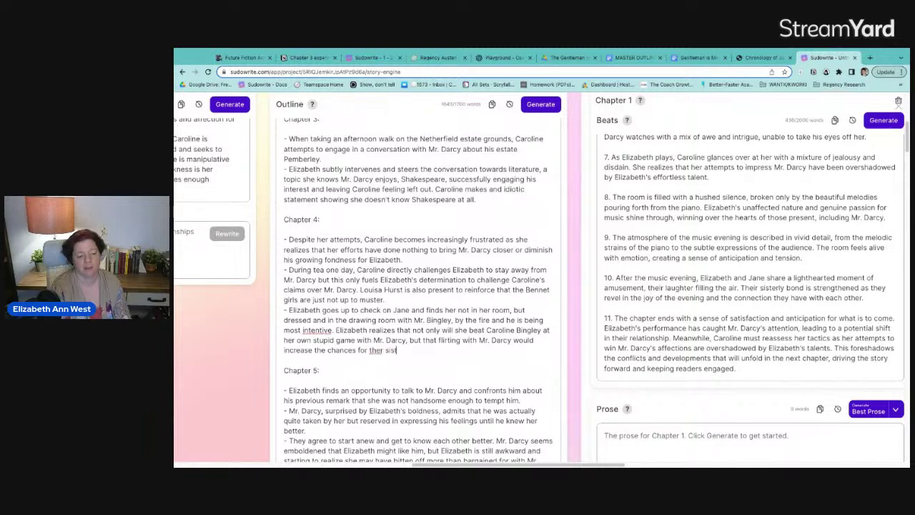
key(BackSpace)
key(BackSpace)
key(BackSpace)
key(BackSpace)
key(BackSpace)
key(BackSpace)
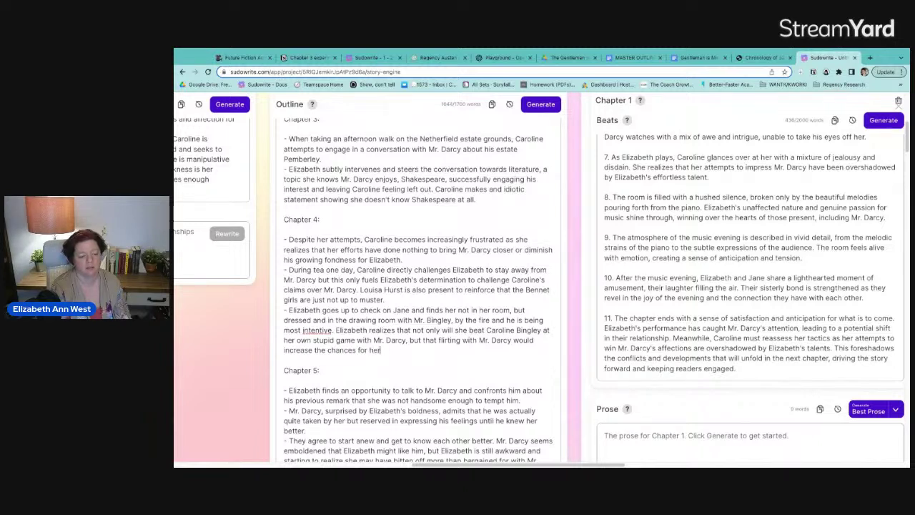
text(her sister's happine)
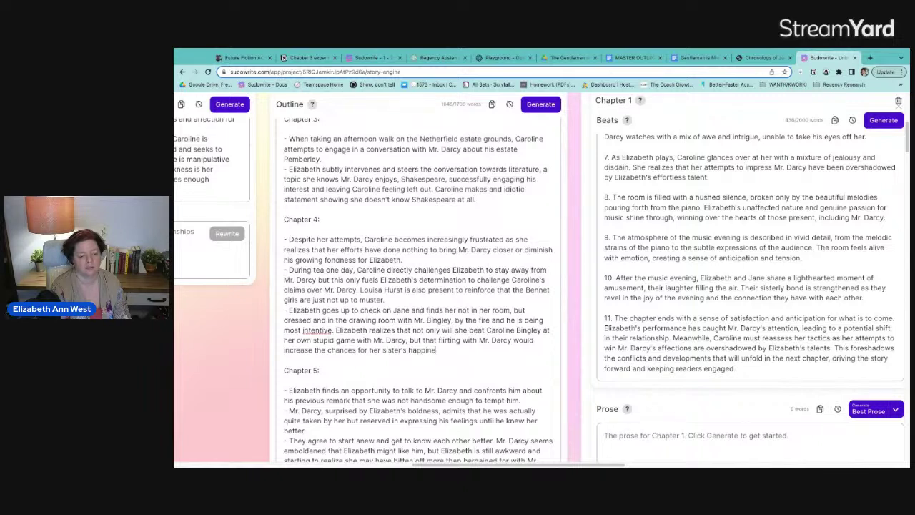
text(ss with Mr. Darcy.)
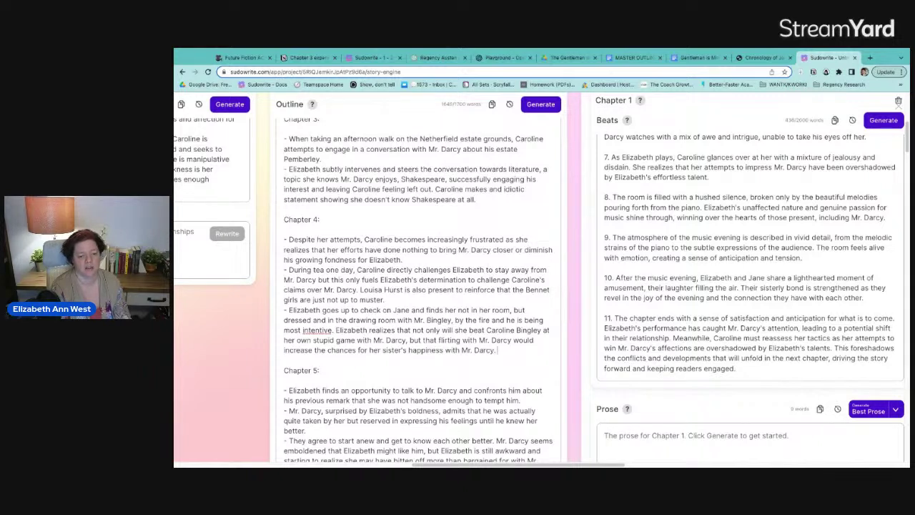
End the new Chapter 4 bullet with the sentence "Elizabeth leaves to find him.".
text( Elizabeth lea)
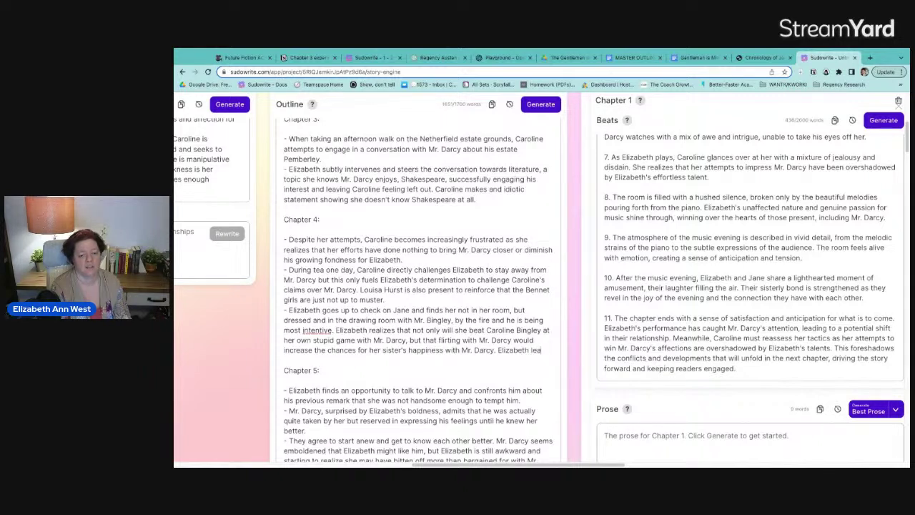
text(ves to fin)
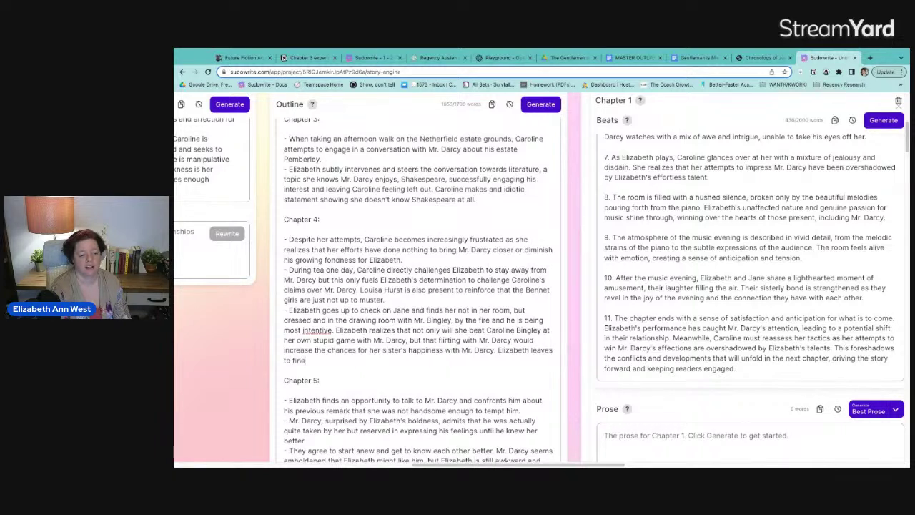
text(d him.)
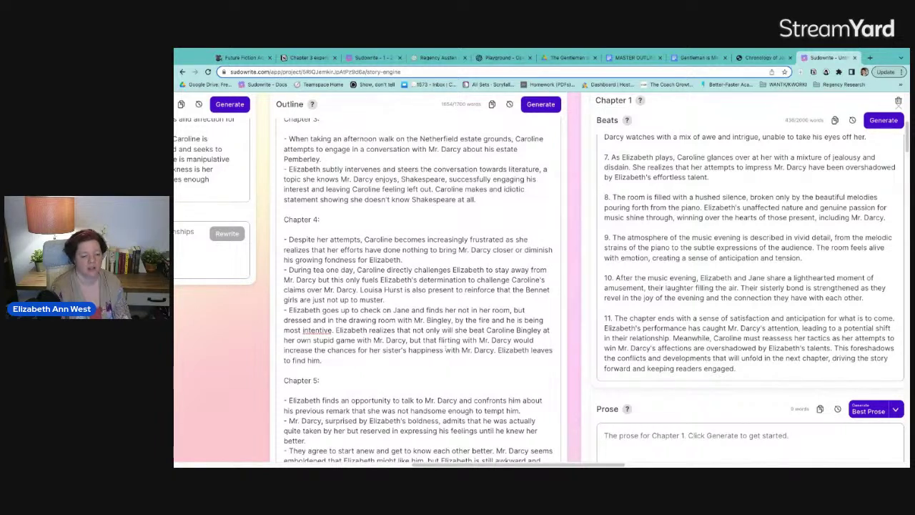
Insert "in the library" after "talk to Mr. Darcy" in the first bullet of Act 1 Chapter 5.
click(457, 400)
text(in the l)
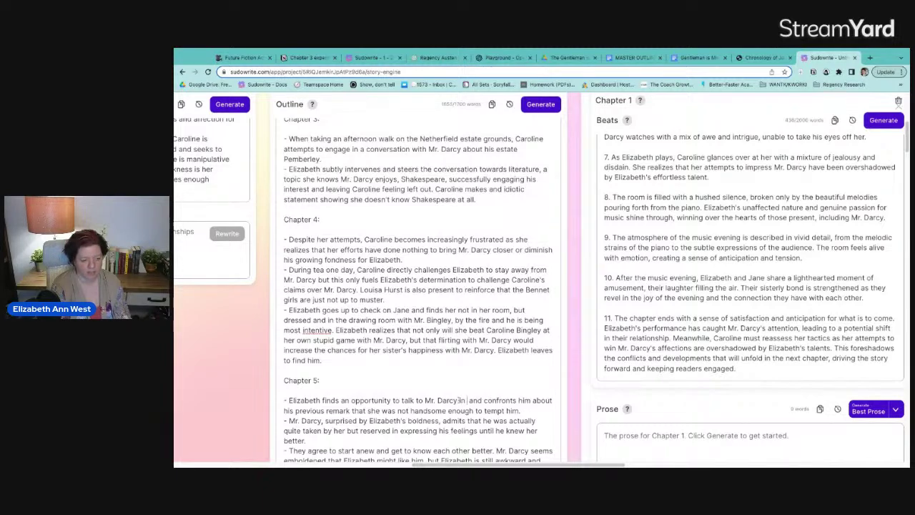
text(ibrary)
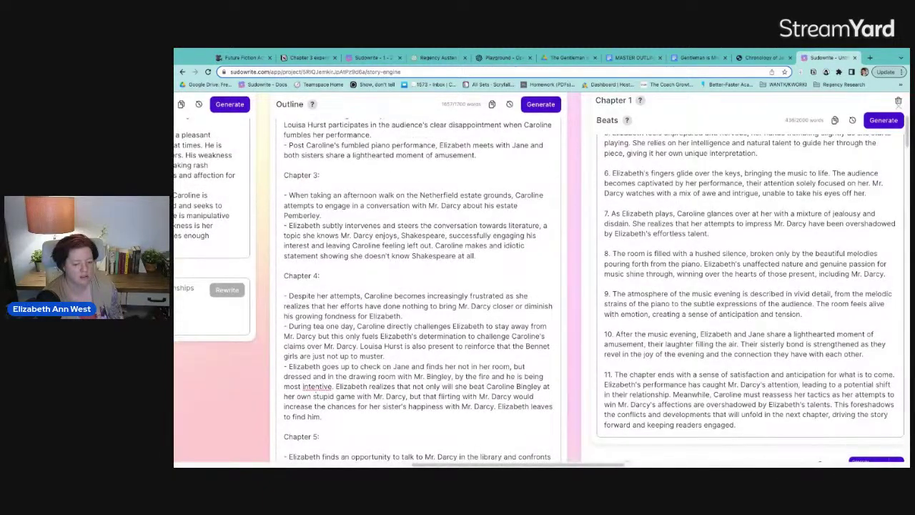
Correct the misspelled "intentive" to "attentive" in the new Chapter 4 bullet.
double_click(317, 386)
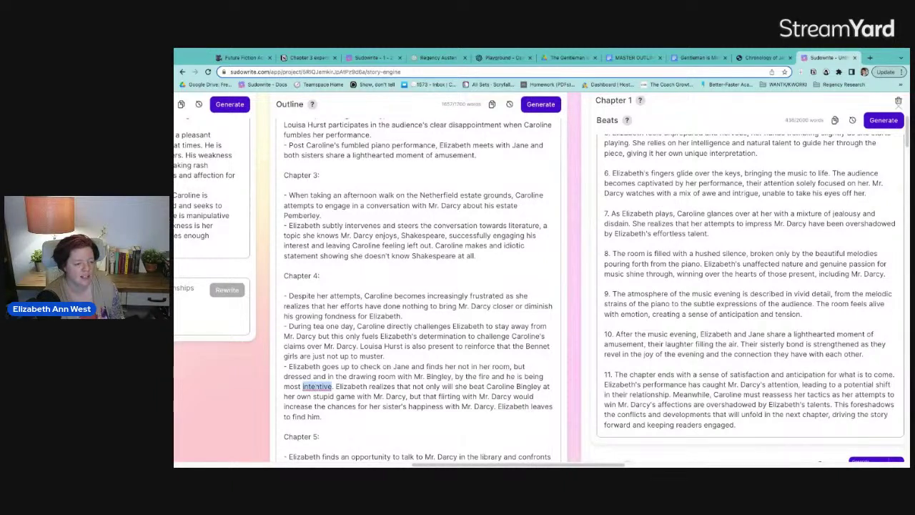
click(305, 389)
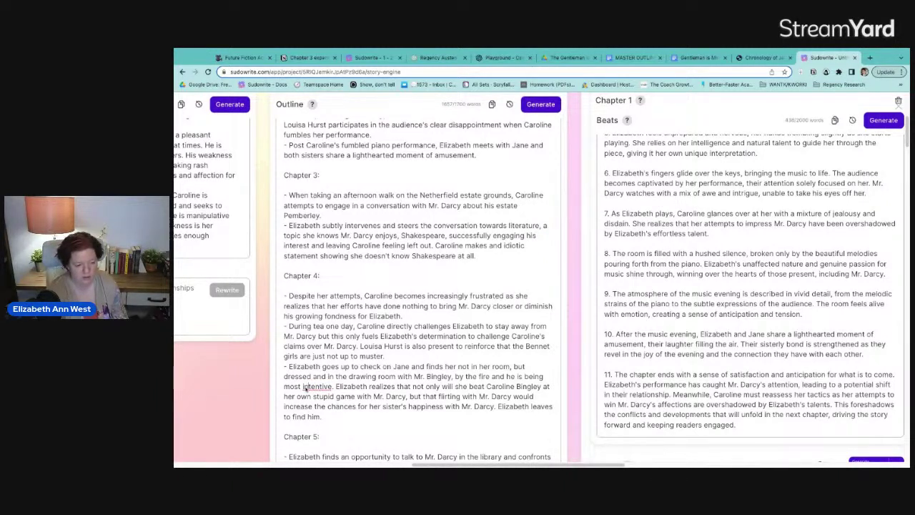
key(BackSpace)
key(BackSpace)
text(at)
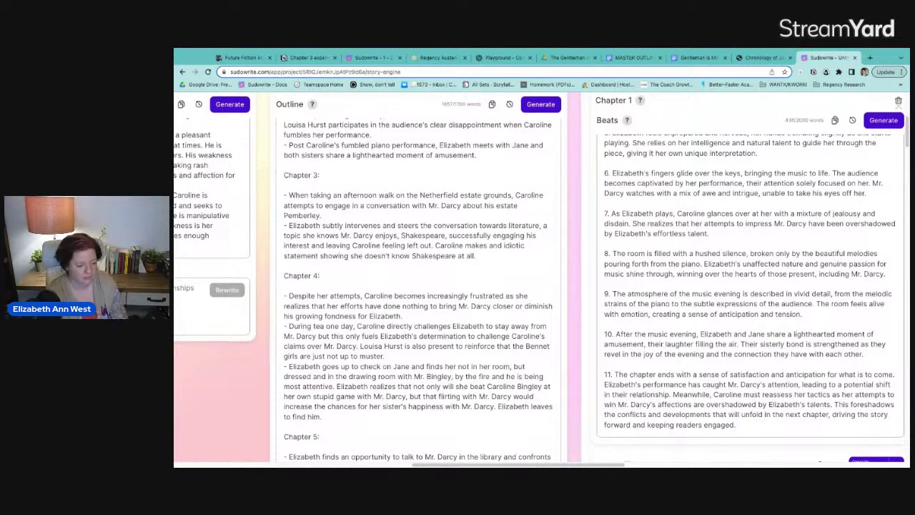
Copy the entire edited outline over the outline in the other Sudowrite project's Story Engine, and select its Act 1 Chapter 4 section.
key(ctrl+a)
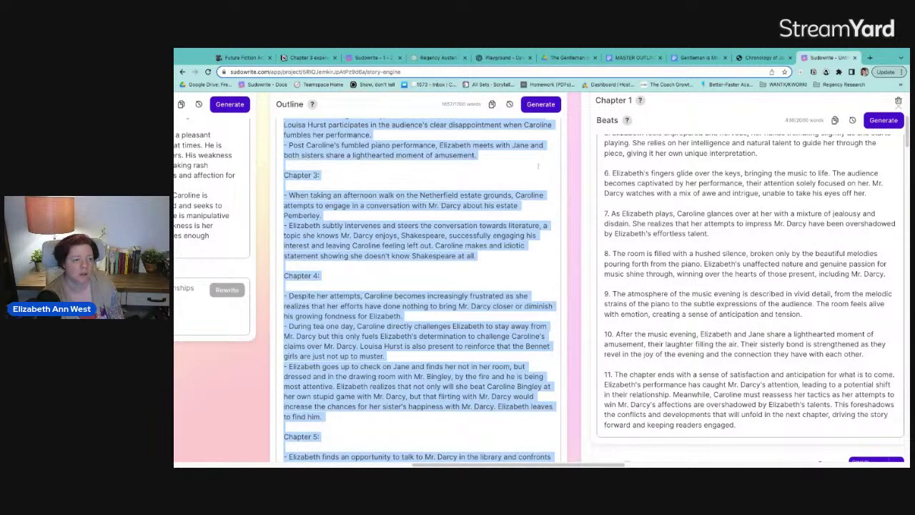
click(370, 57)
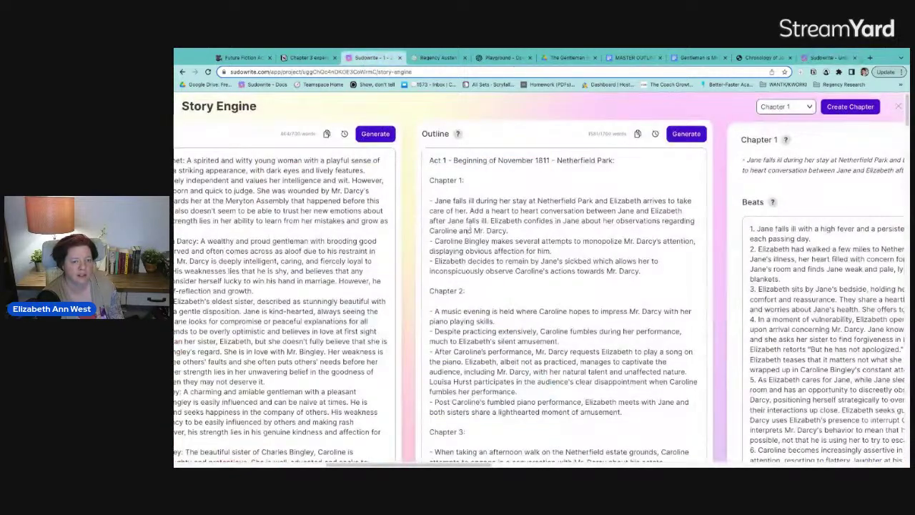
key(ctrl+a)
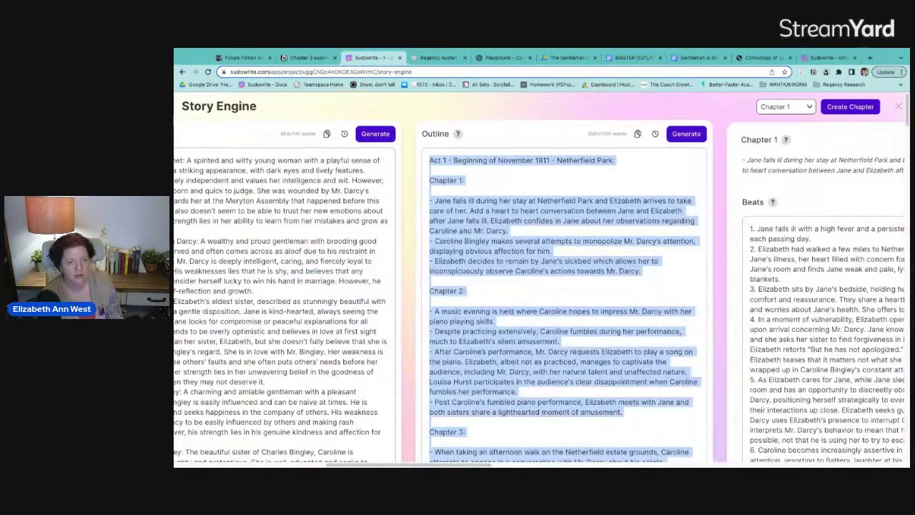
key(ctrl+v)
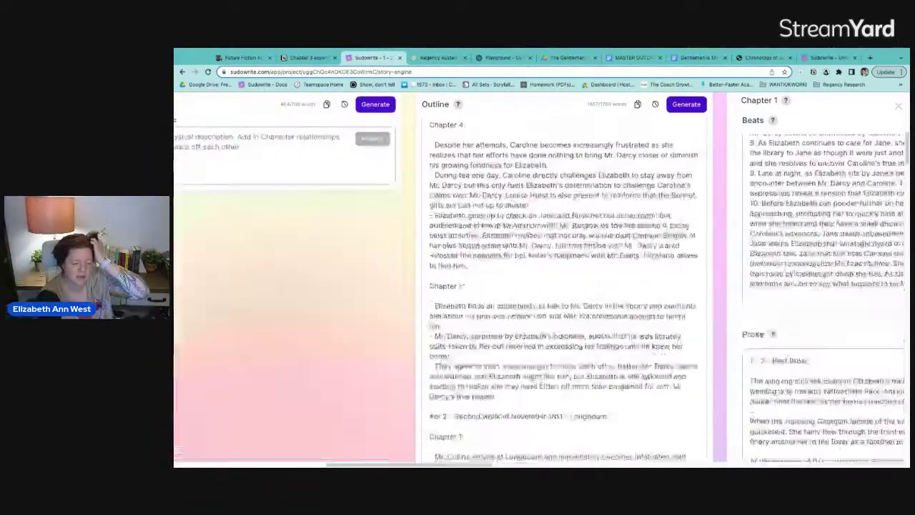
triple_click(494, 336)
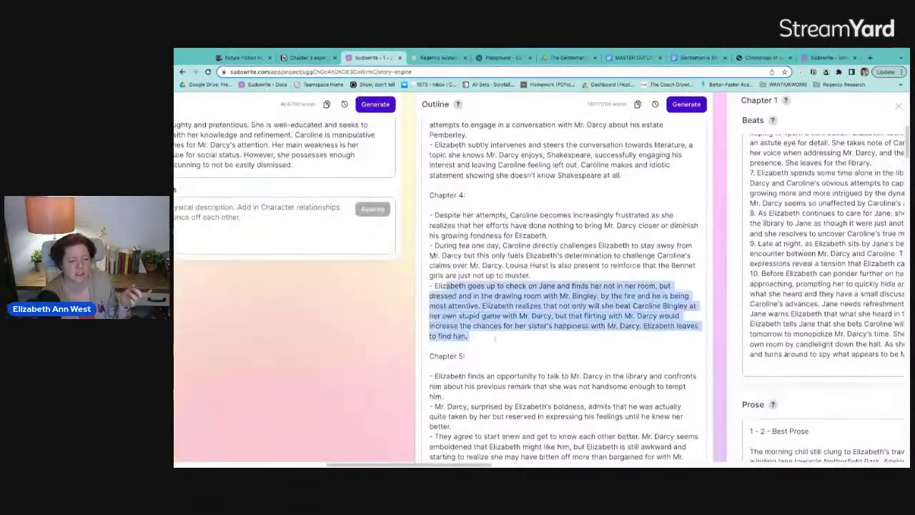
drag(495, 336, 429, 185)
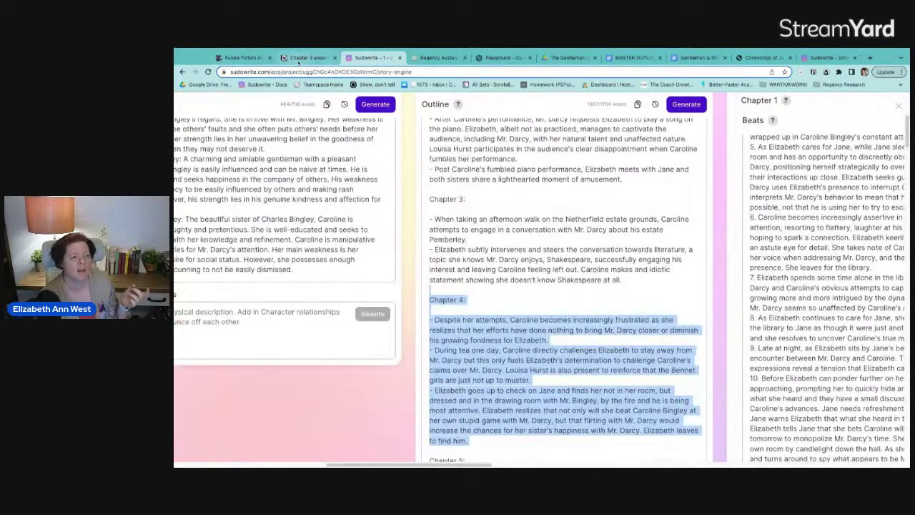
Switch to Notion, open the Sudowrite Outline page under THE BEATS!, and select its outline text from Act 1 onward.
click(299, 60)
click(292, 102)
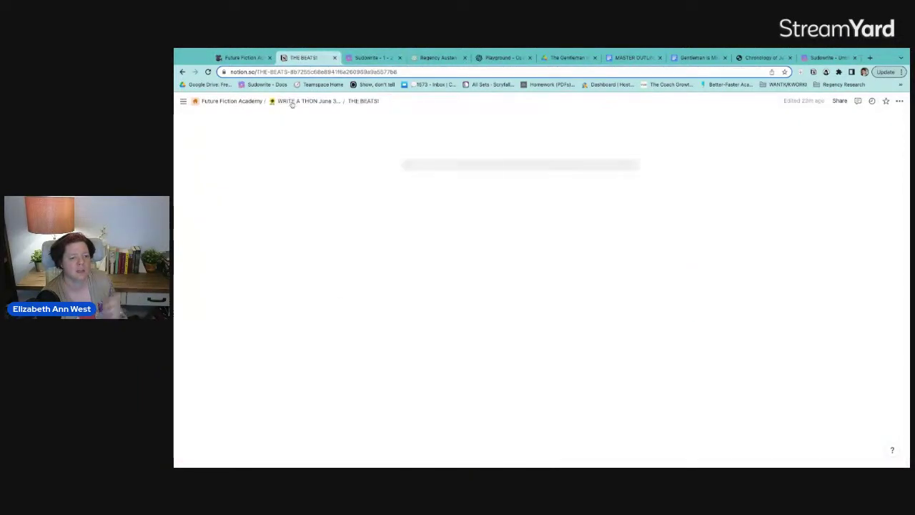
click(449, 215)
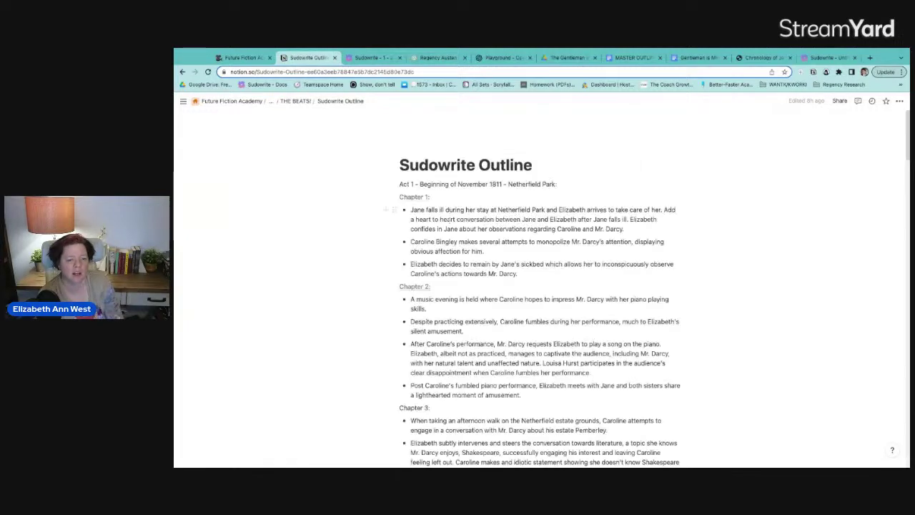
drag(399, 184, 569, 237)
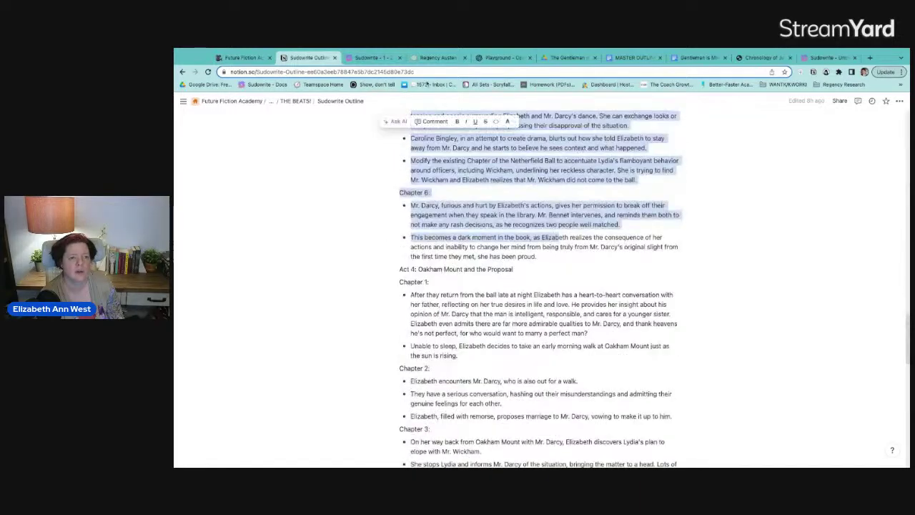
Return to the original Sudowrite project and copy all of Act 1 from its updated outline.
click(371, 57)
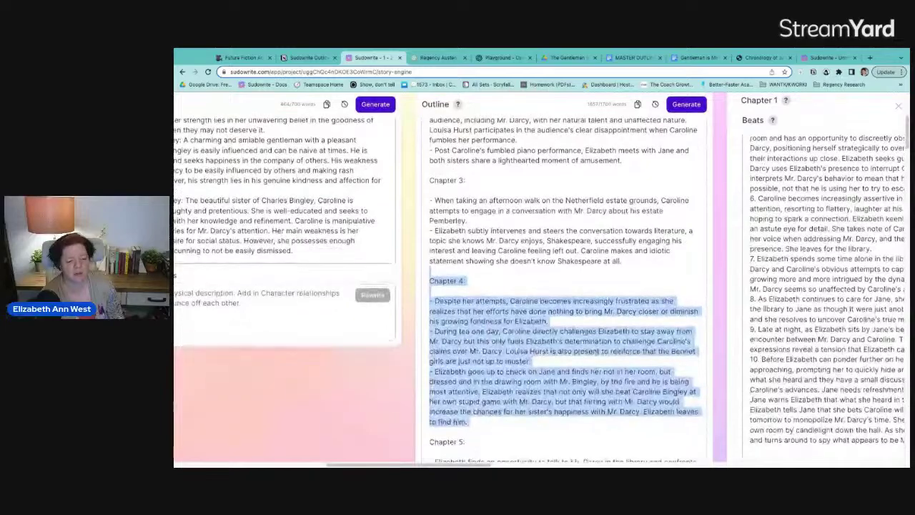
drag(444, 413, 466, 434)
scroll(561, 286, down, 2)
scroll(561, 286, down, 3)
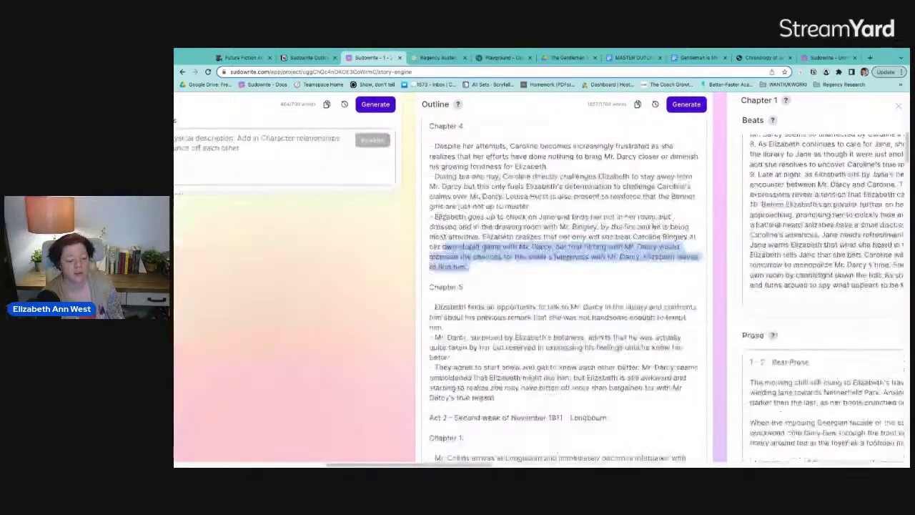
scroll(561, 286, up, 5)
drag(457, 359, 428, 161)
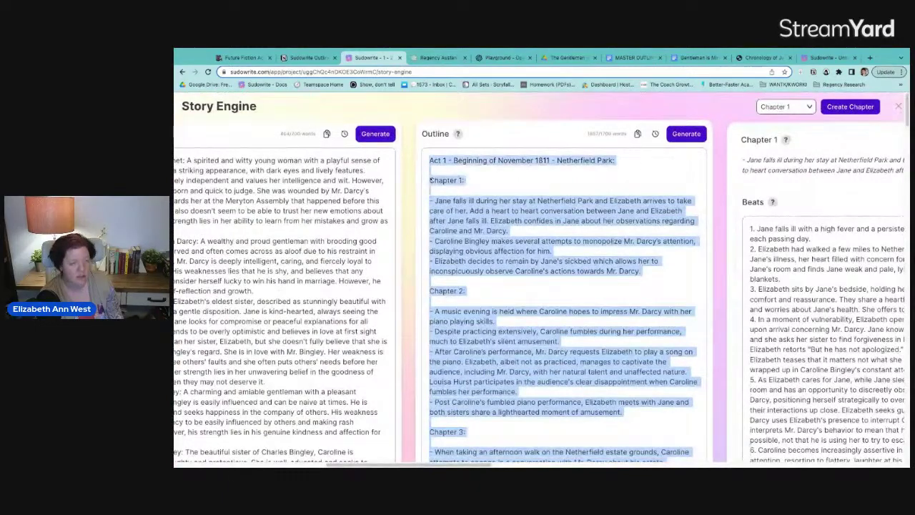
Insert the updated Act 1 directly after the existing Act 1 section on the Notion Sudowrite Outline page.
click(304, 58)
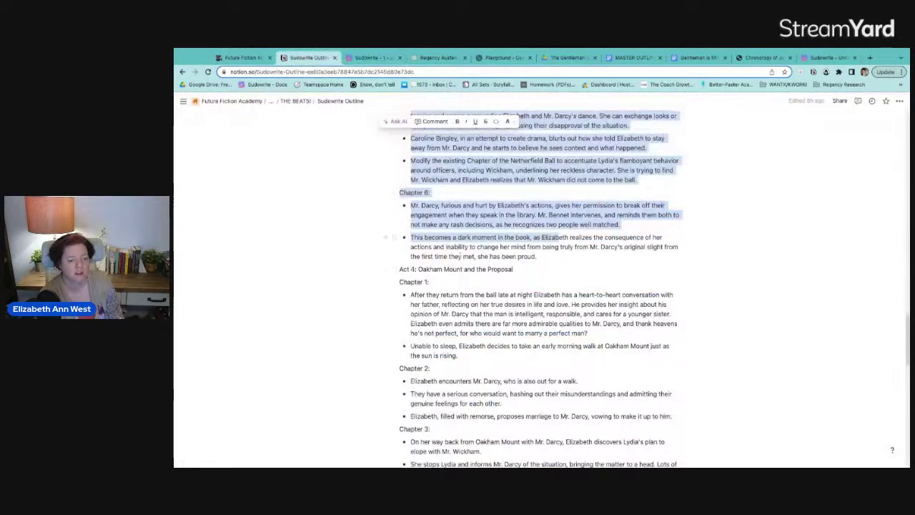
scroll(469, 256, up, 10)
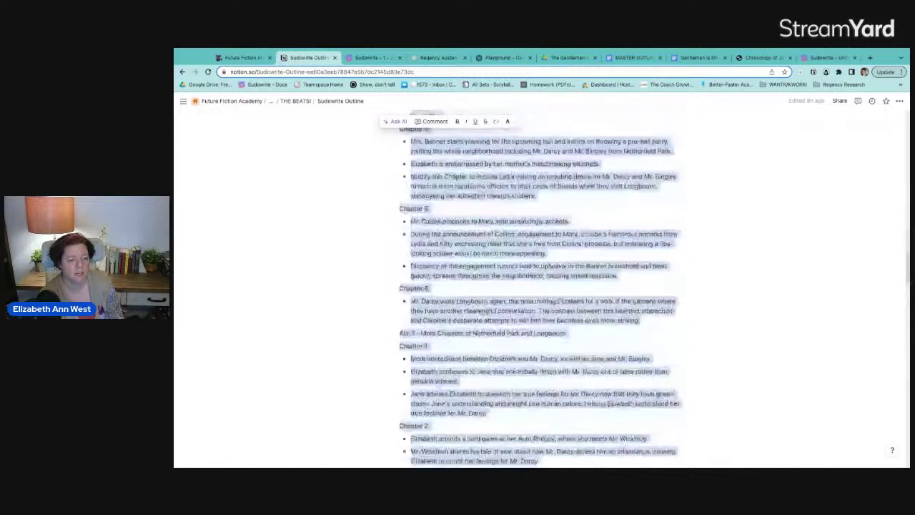
scroll(469, 286, up, 15)
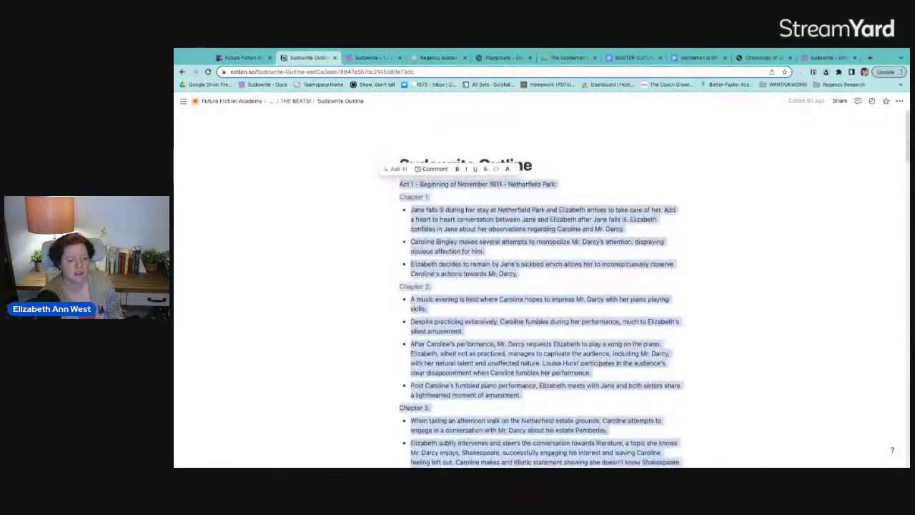
click(429, 201)
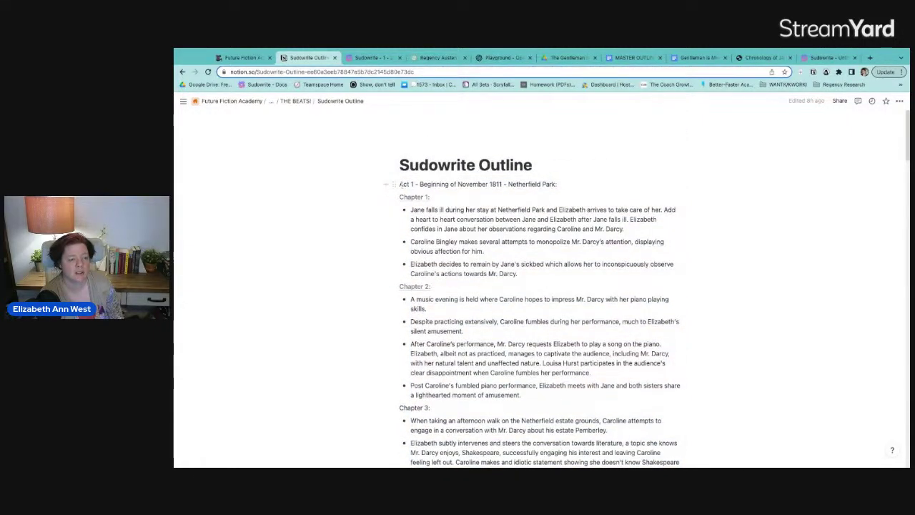
drag(399, 183, 608, 246)
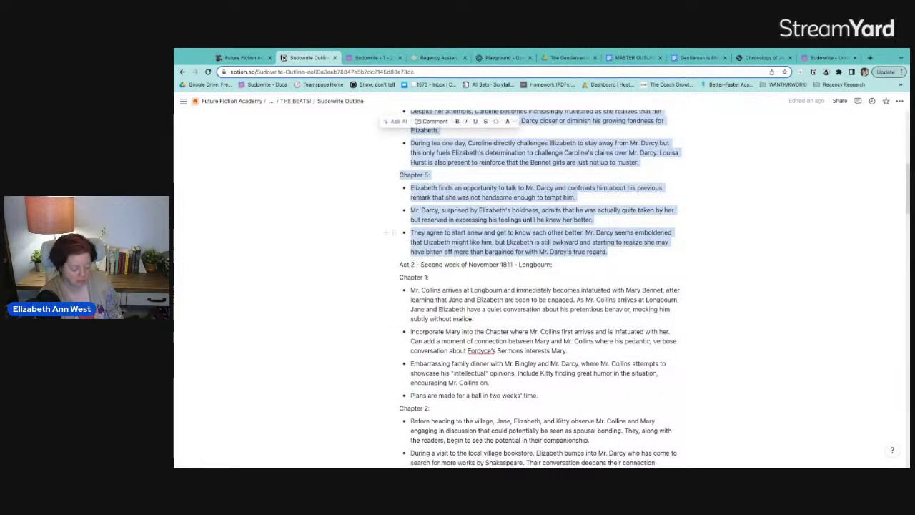
key(ctrl+d)
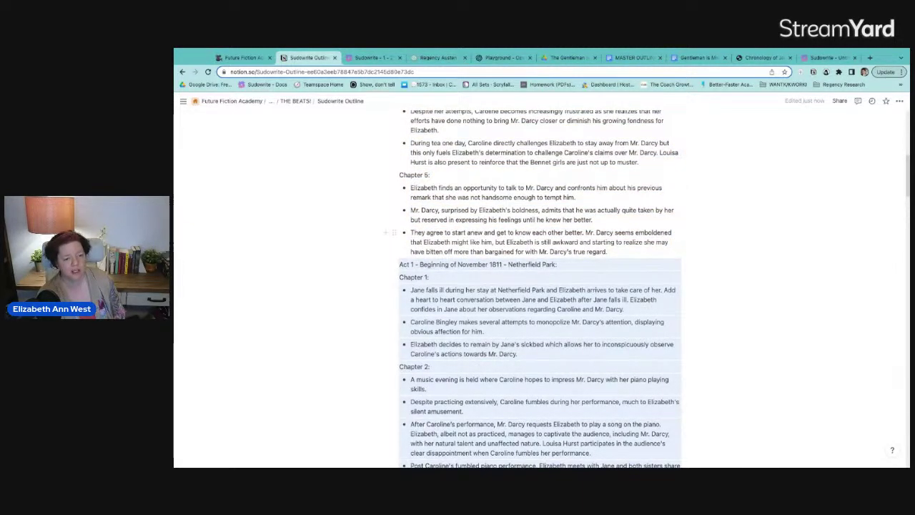
Delete the old Act 1 section at the start of the Notion outline, including the empty line it leaves.
drag(670, 243, 428, 183)
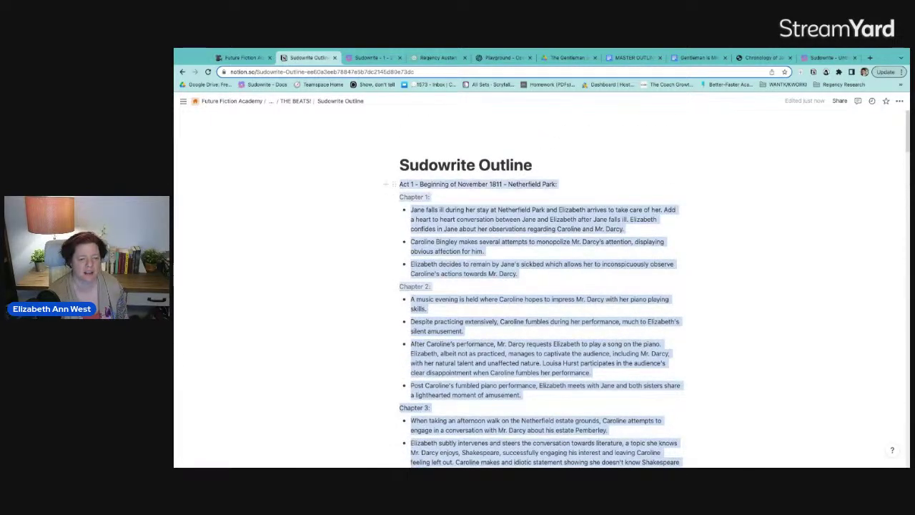
key(Return)
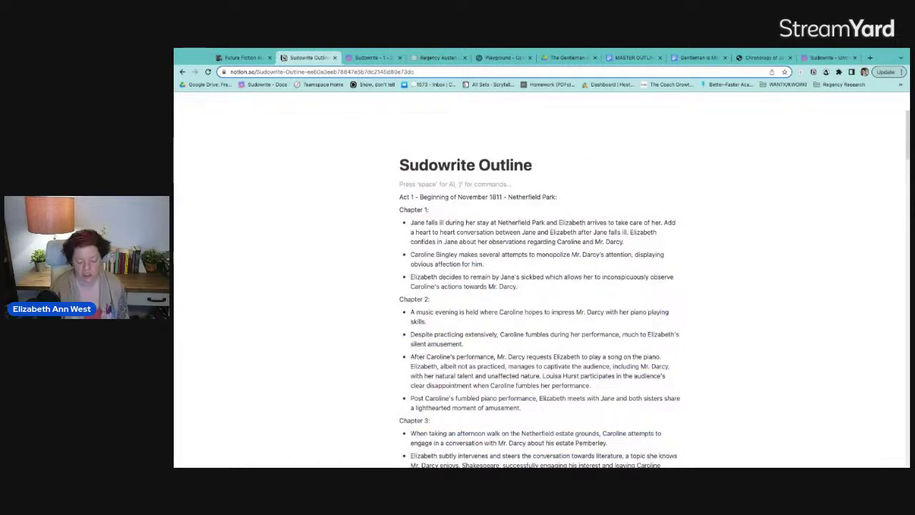
key(BackSpace)
scroll(542, 194, down, 5)
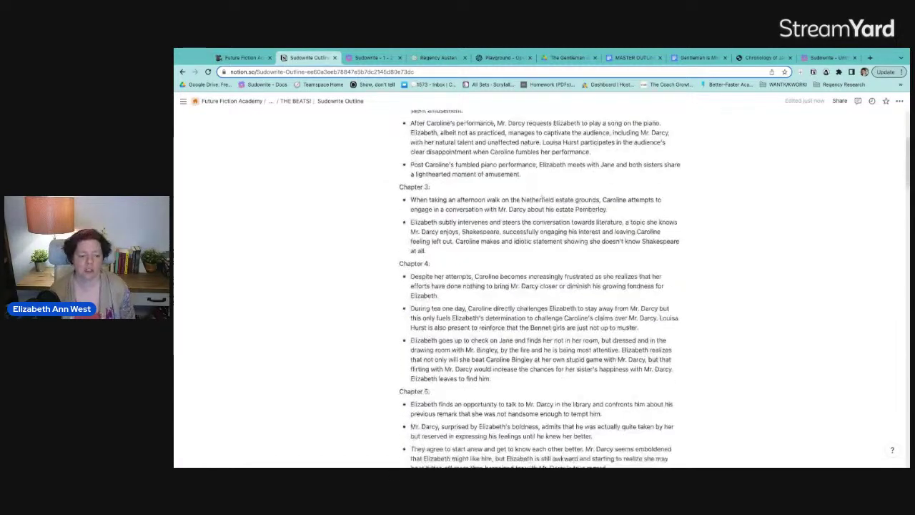
Switch to the untitled Sudowrite project and create Chapter 4 in its Story Engine.
click(363, 56)
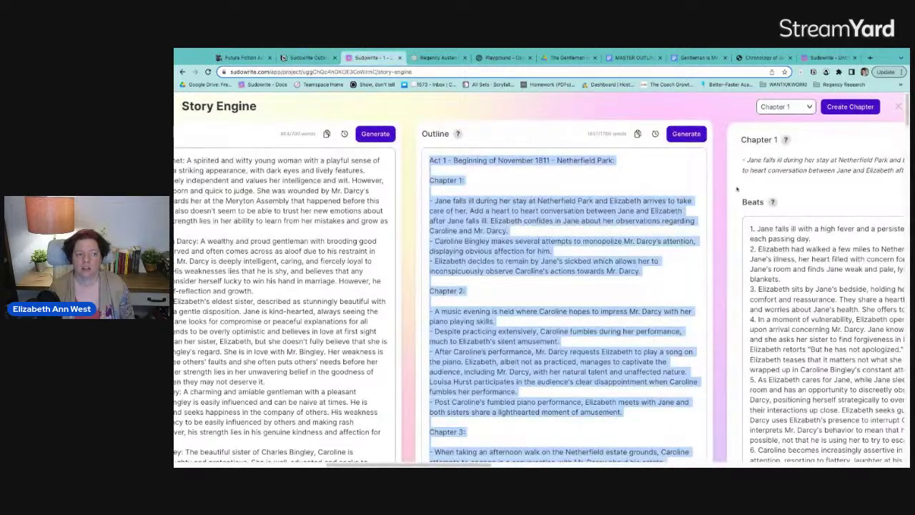
click(829, 57)
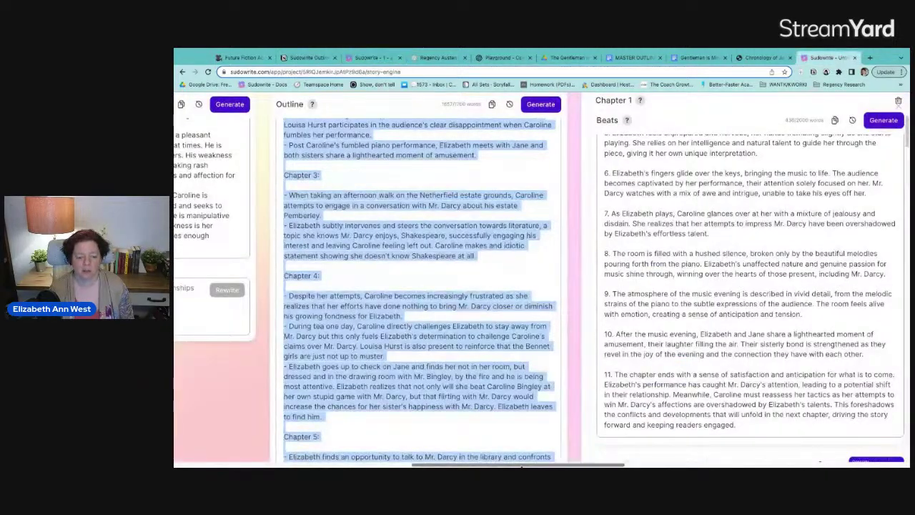
scroll(529, 458, right, 5)
scroll(501, 285, left, 5)
scroll(500, 286, up, 3)
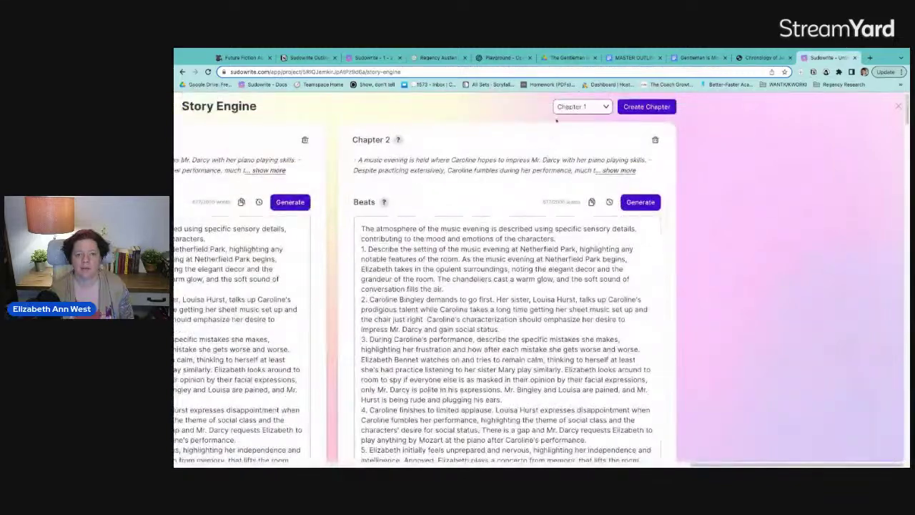
click(564, 106)
click(572, 172)
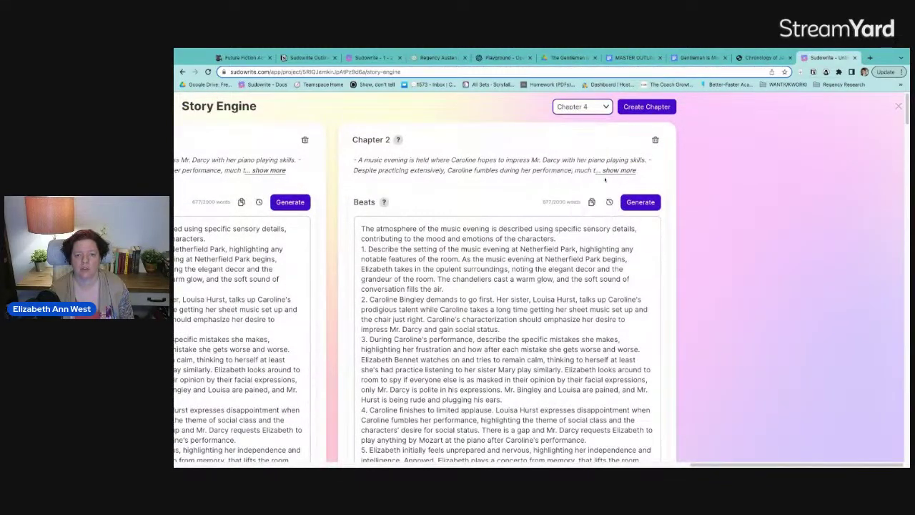
click(647, 107)
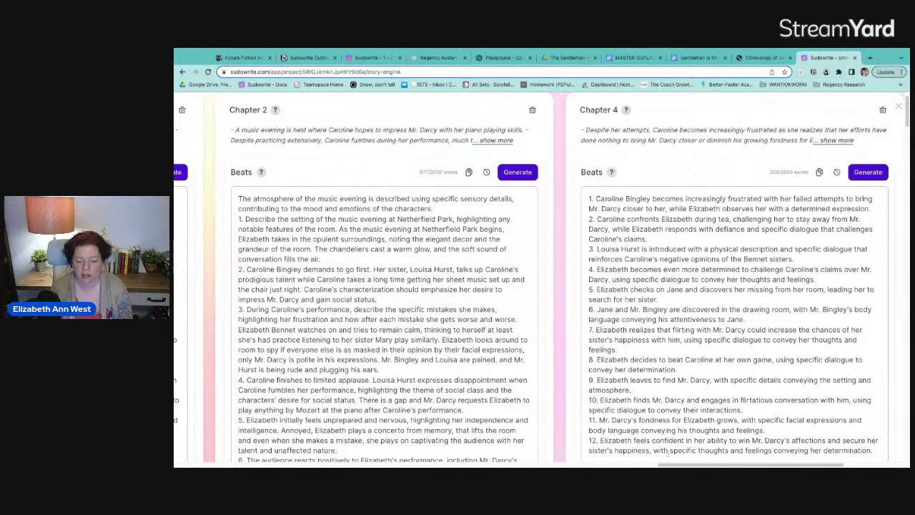
Start a new line under Chapter 4's first beat reading "The Bingley sisters have no choice but to include Elizabeth in their tea session".
scroll(668, 453, right, 4)
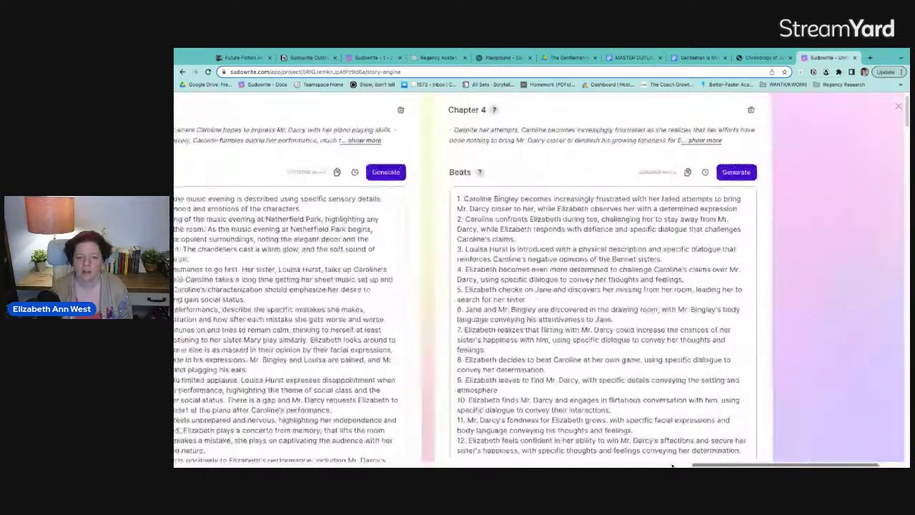
scroll(672, 457, left, 3)
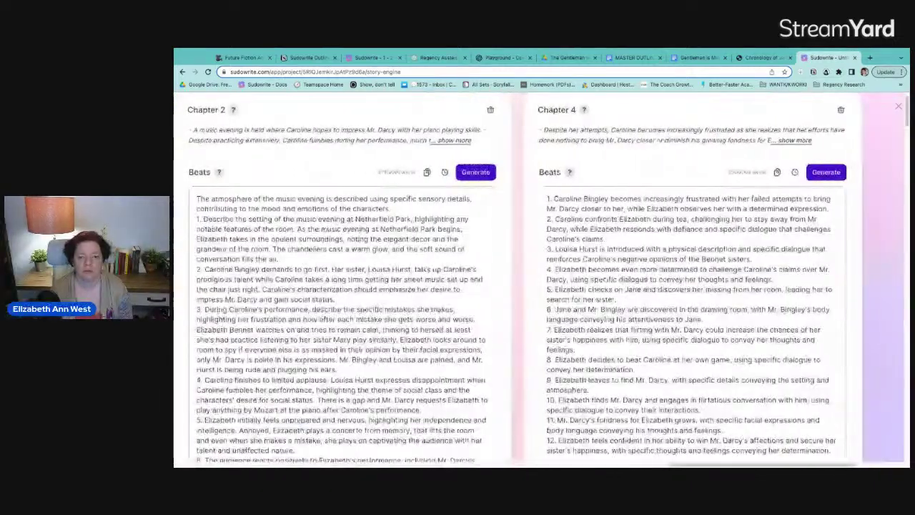
scroll(727, 379, down, 3)
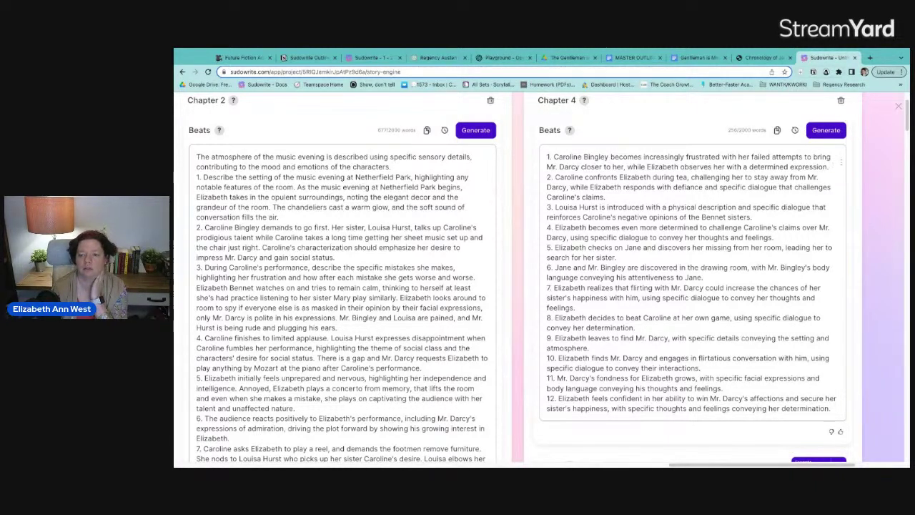
key(Return)
text(The Bi)
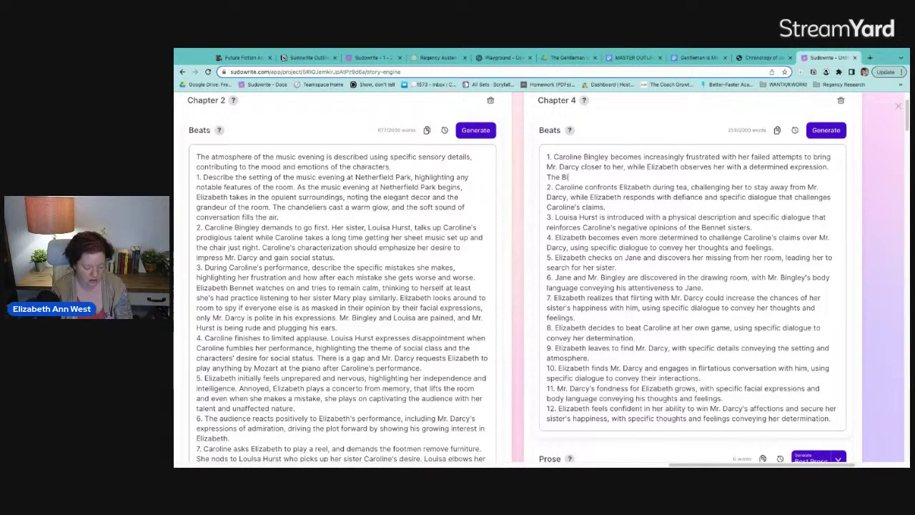
text(ngley sister)
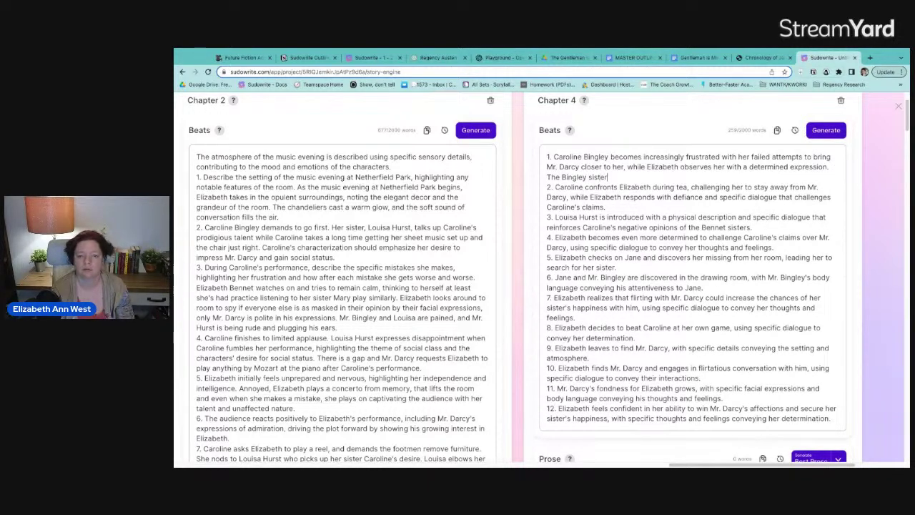
text(s hav)
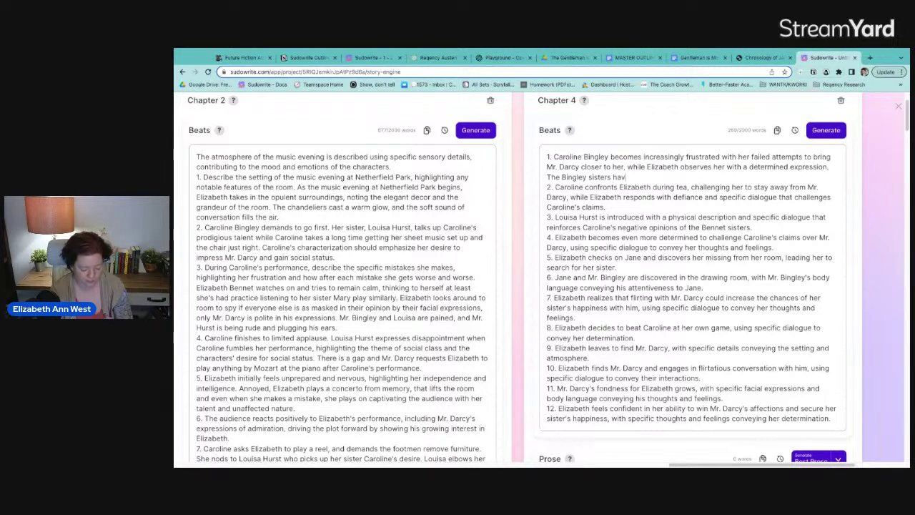
text(e no choice)
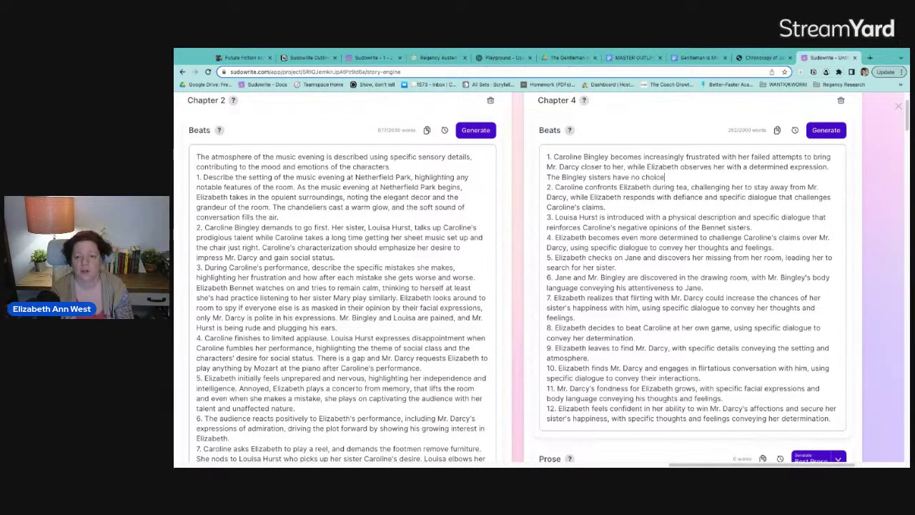
text( but to in)
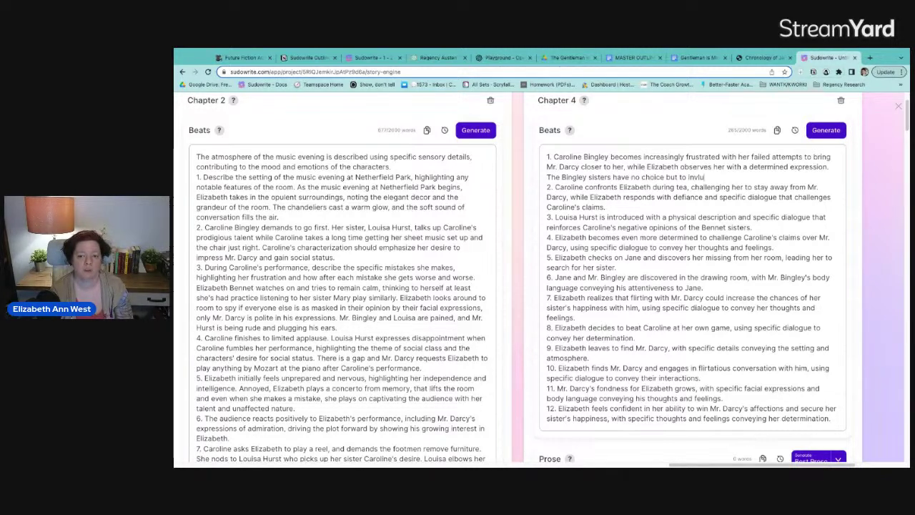
text(vlu)
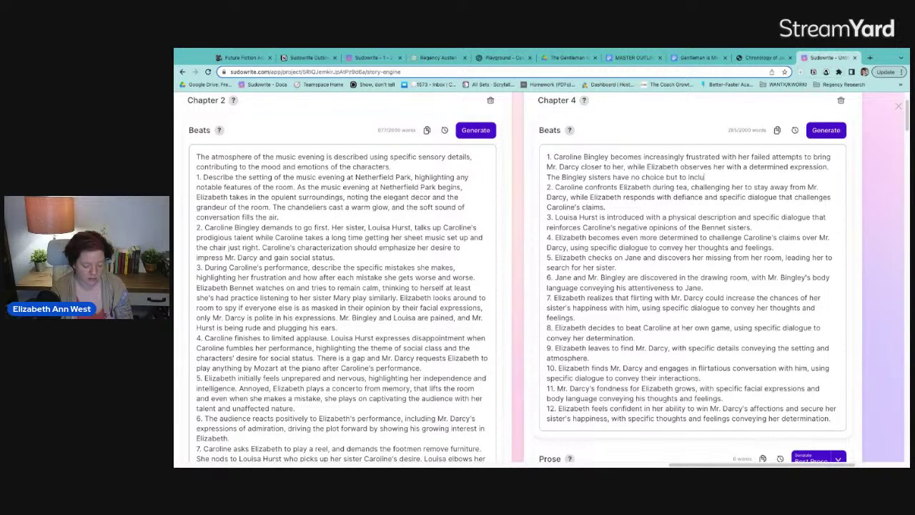
text(de Elizabeth in the)
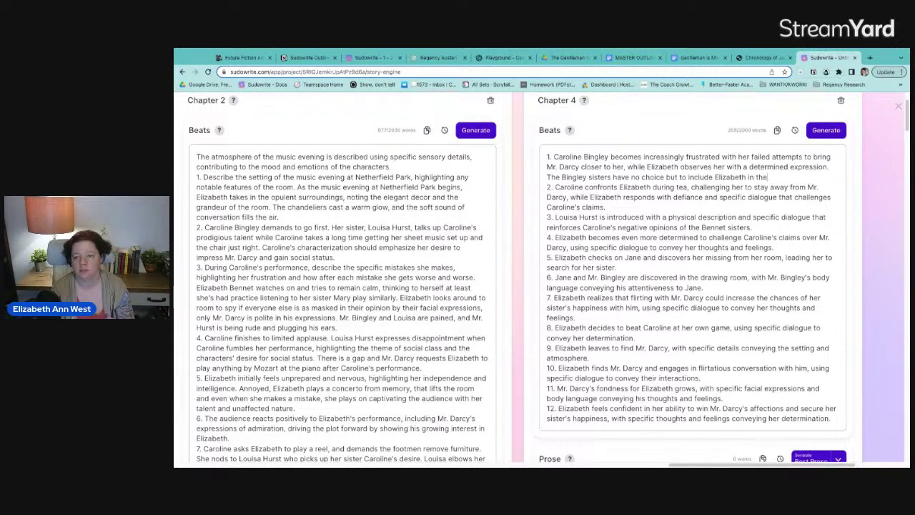
text(ir te)
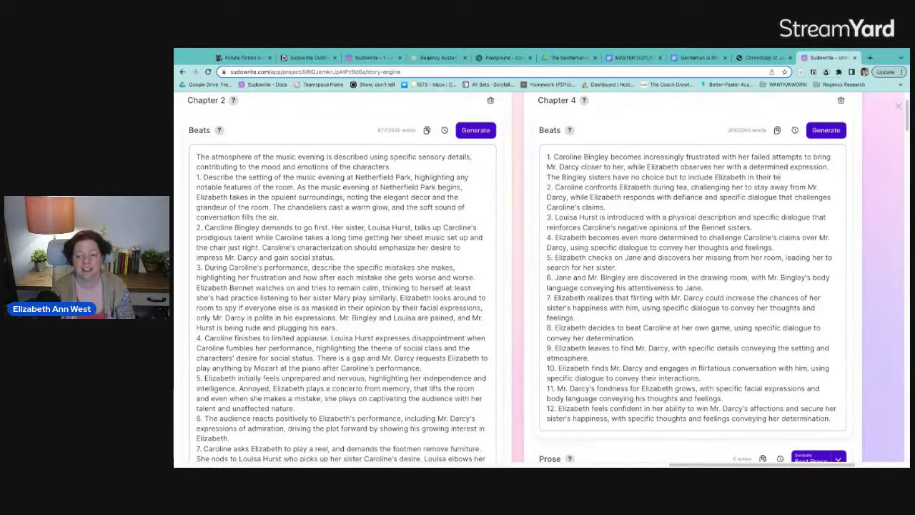
text(a session)
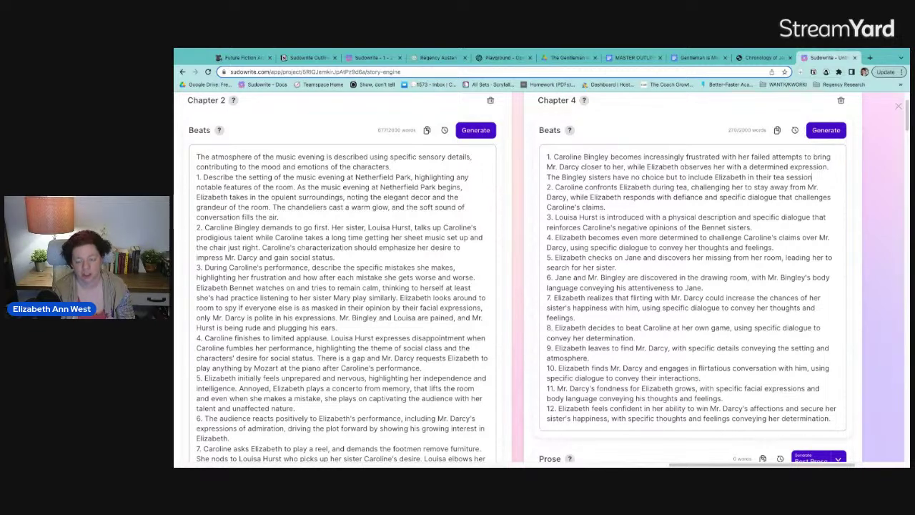
Continue the added tea session sentence with the reason ", because she's in the parlor".
text(, because she's)
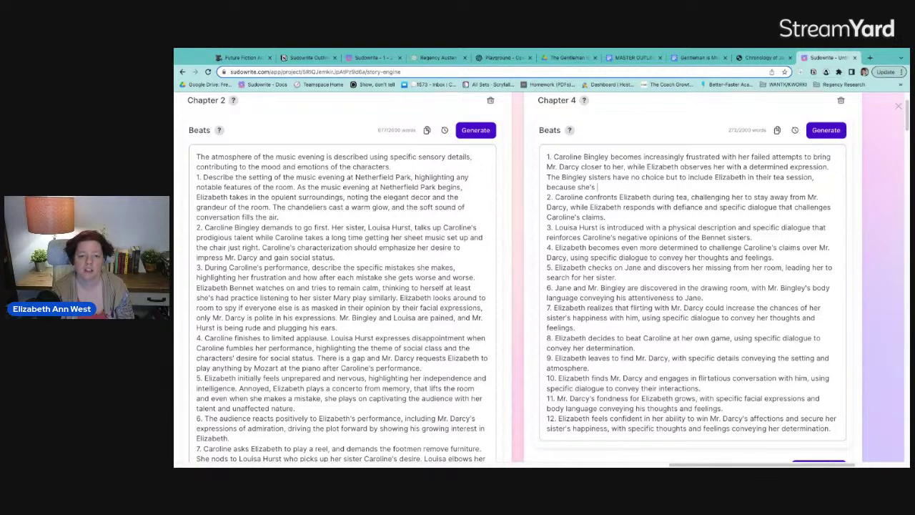
text( in the draw)
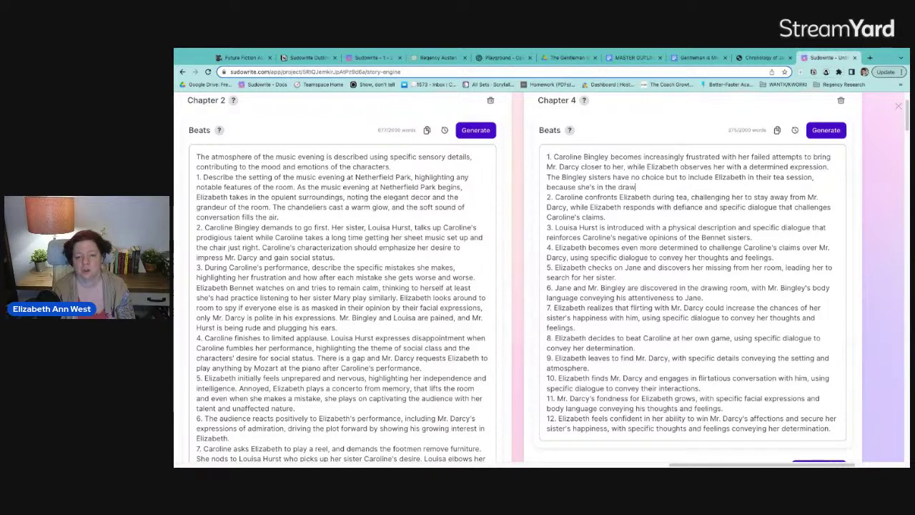
text(ing room)
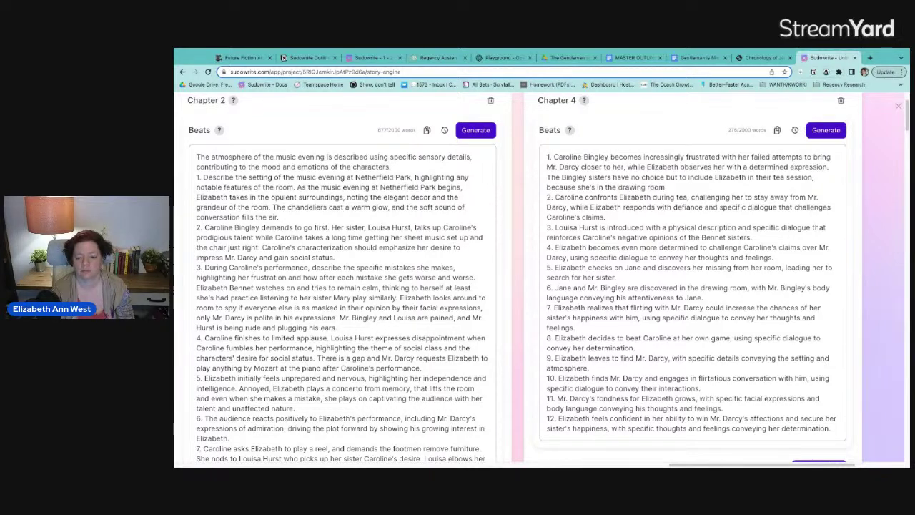
key(BackSpace)
key(BackSpace)
key(BackSpace)
key(BackSpace)
key(BackSpace)
key(BackSpace)
key(BackSpace)
key(BackSpace)
key(BackSpace)
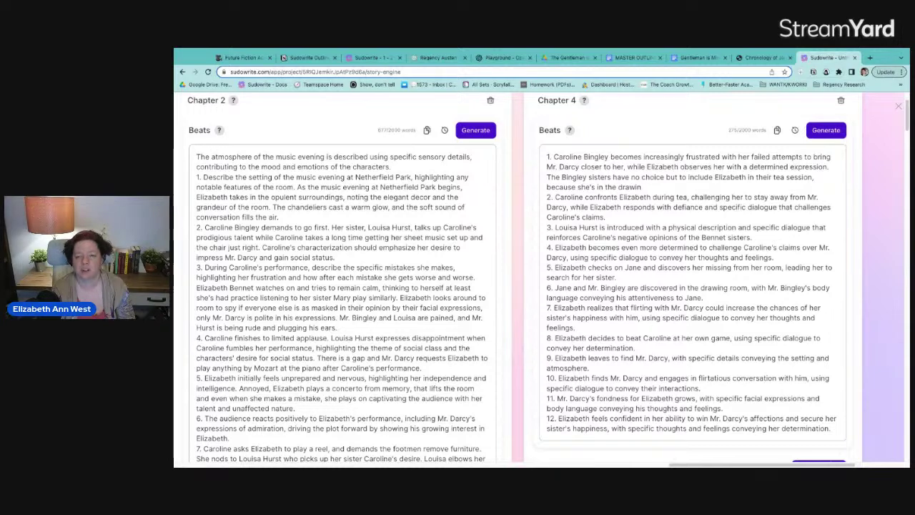
key(BackSpace)
key(BackSpace)
key(BackSpace)
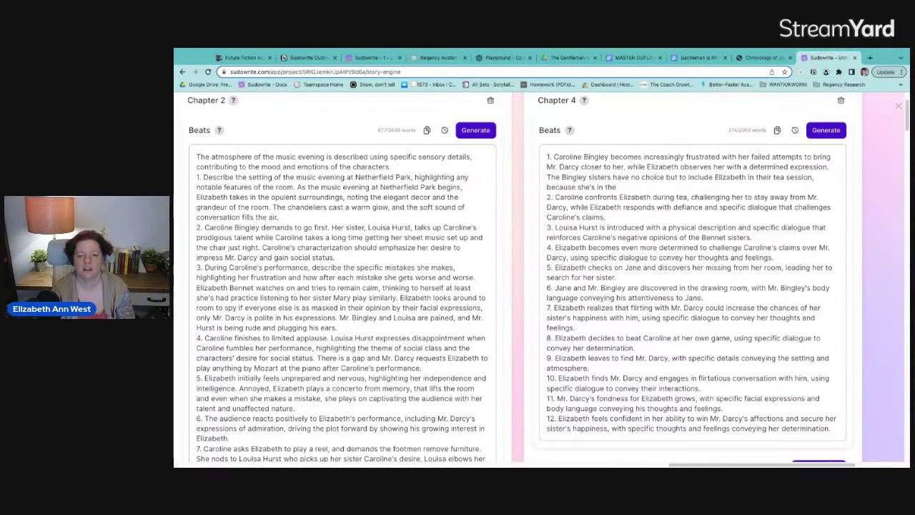
text(parlor)
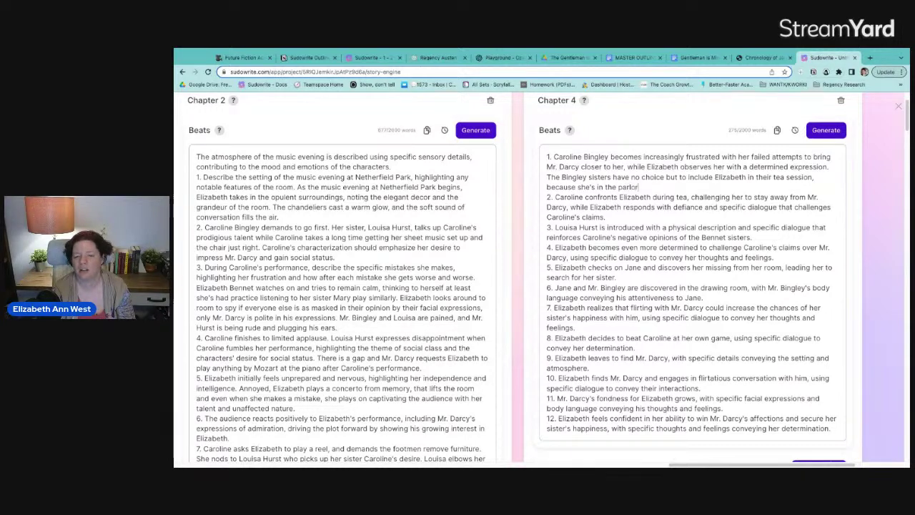
Complete the addition to beat 1 with "with them, and refuses to find another space to sit. So trays are ordered.".
text( with them, and reg)
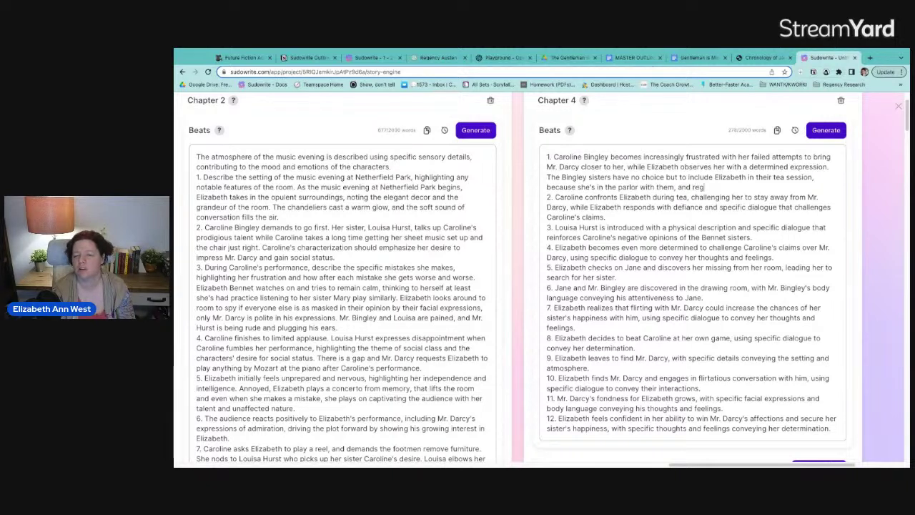
text(us)
key(BackSpace)
key(BackSpace)
key(BackSpace)
text(fuses to)
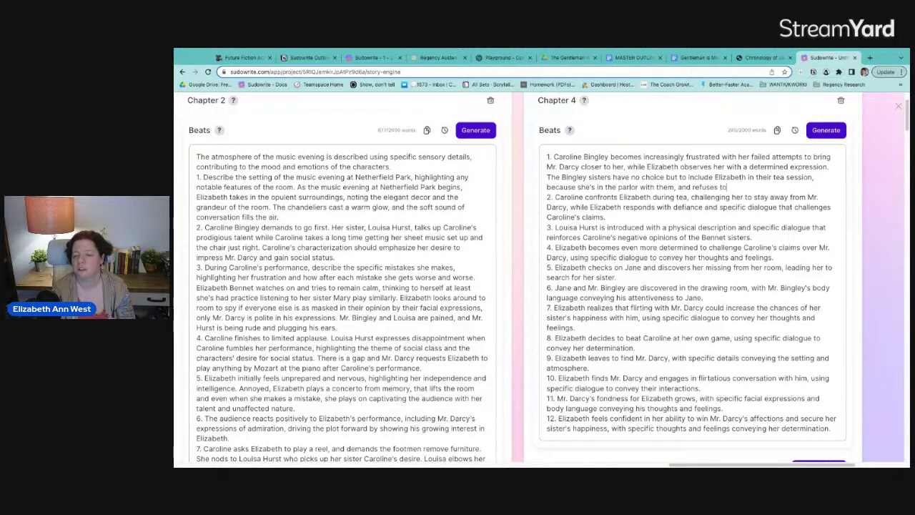
text( find other)
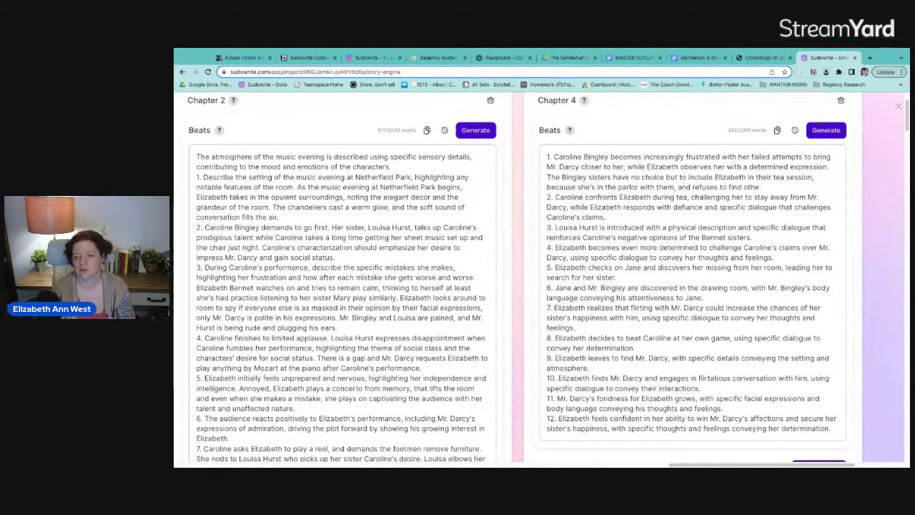
key(BackSpace)
text(another space)
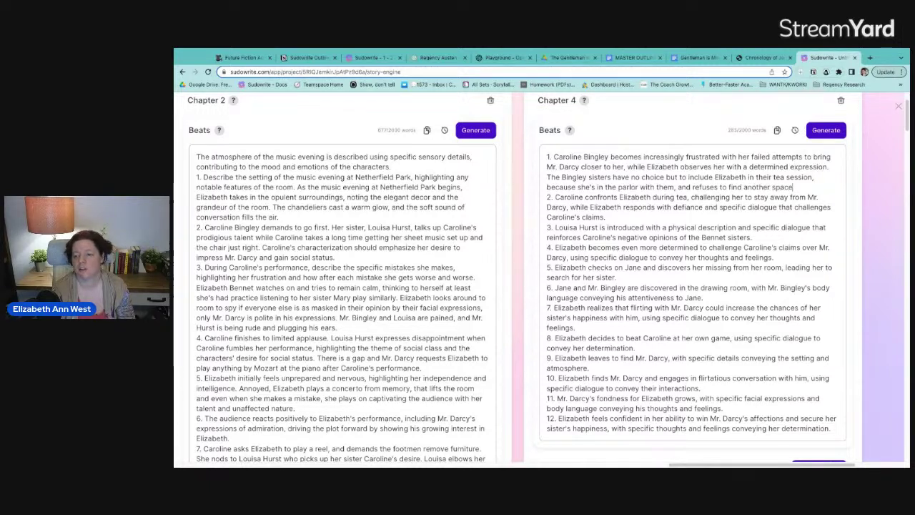
text( to sit. So)
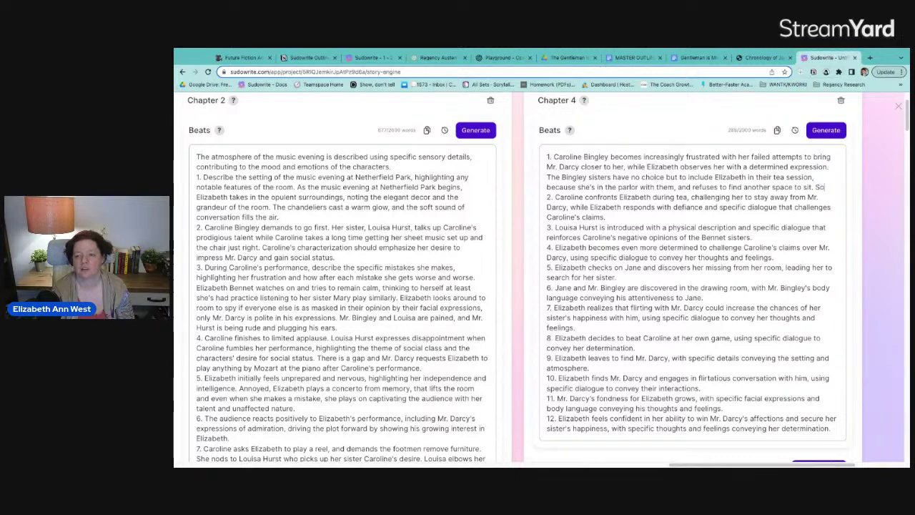
text( trays are ot)
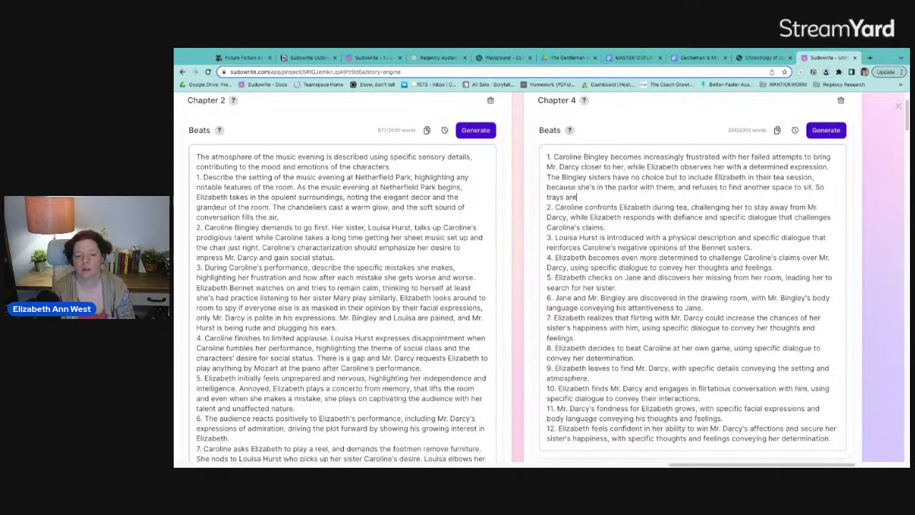
key(BackSpace)
text(rdered. )
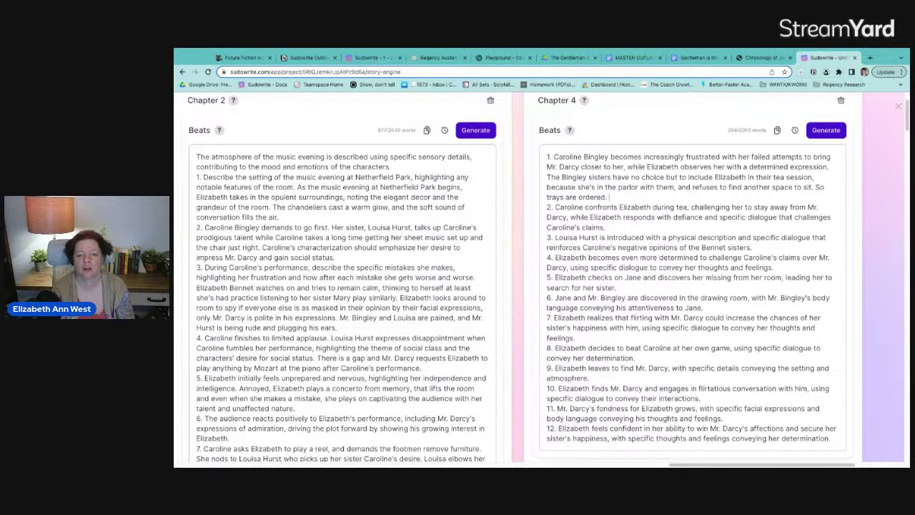
Add to the end of beat 1 "To be polite, Elizabeth moves from the sun by the window and sits with the Bingley".
text(To be po)
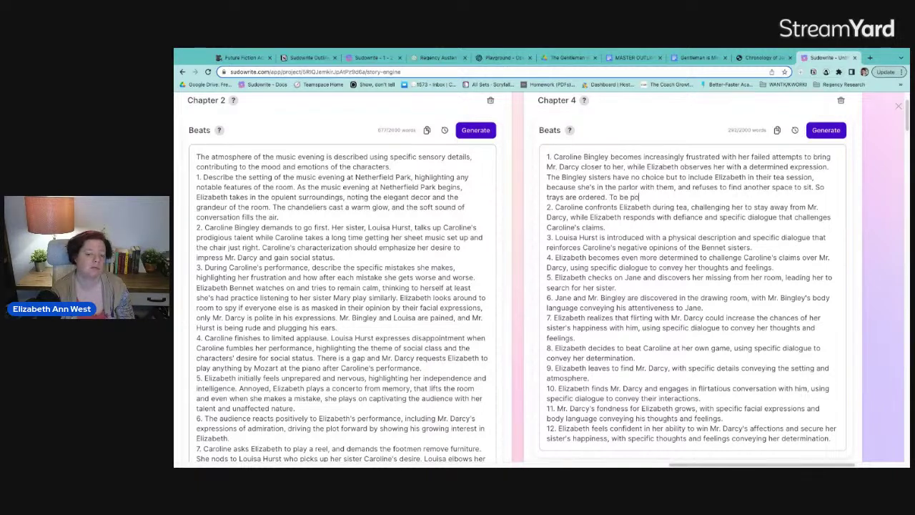
text(lite, Eliz)
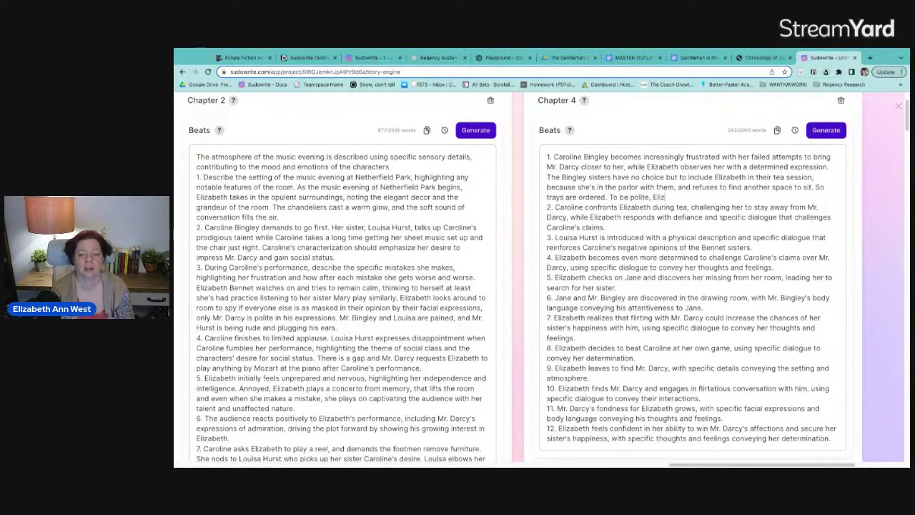
text(abeth moves )
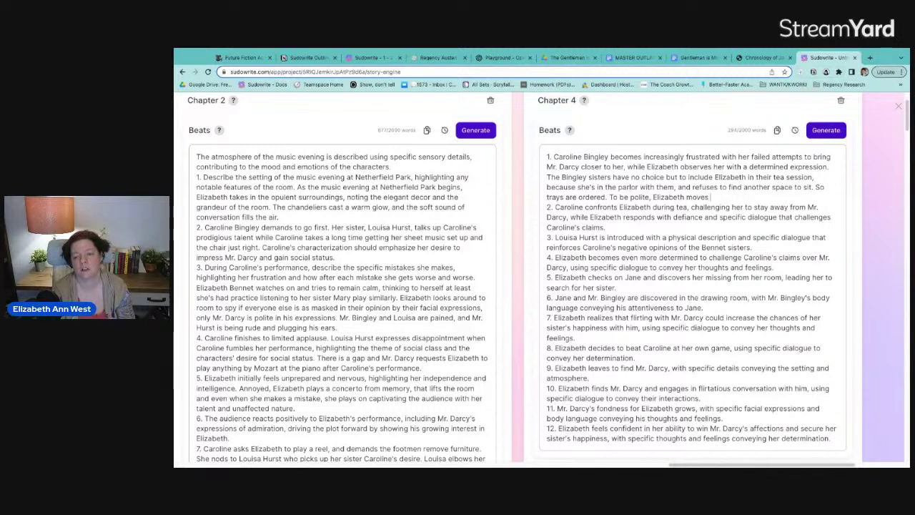
text(from the sun)
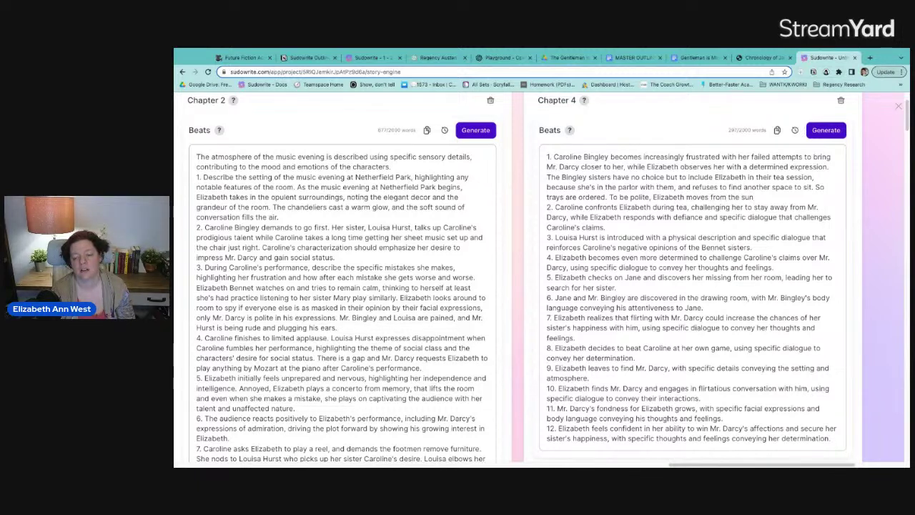
text( by the)
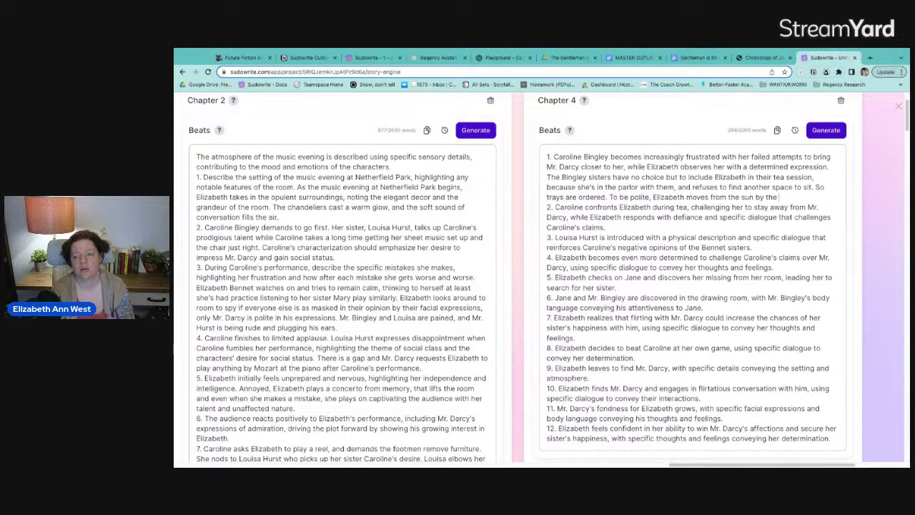
text( window and sit)
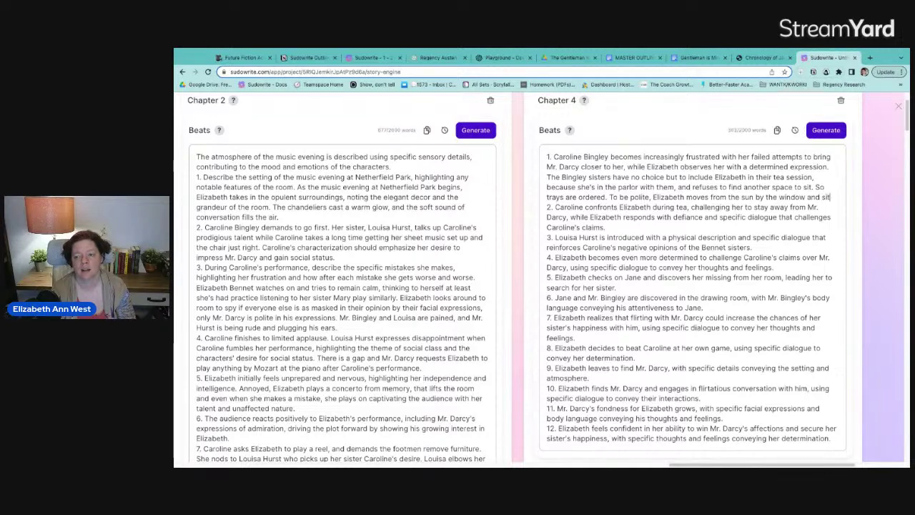
text(s with the Bign)
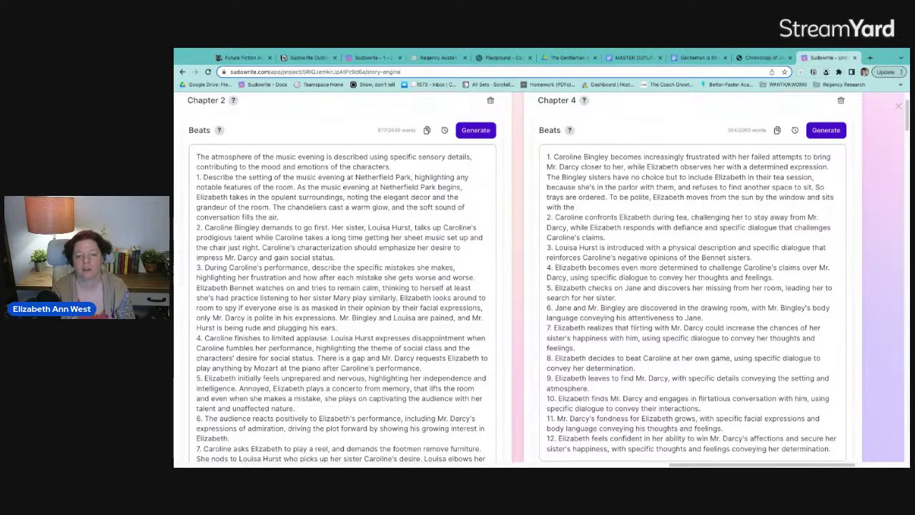
key(BackSpace)
key(BackSpace)
text(ngley)
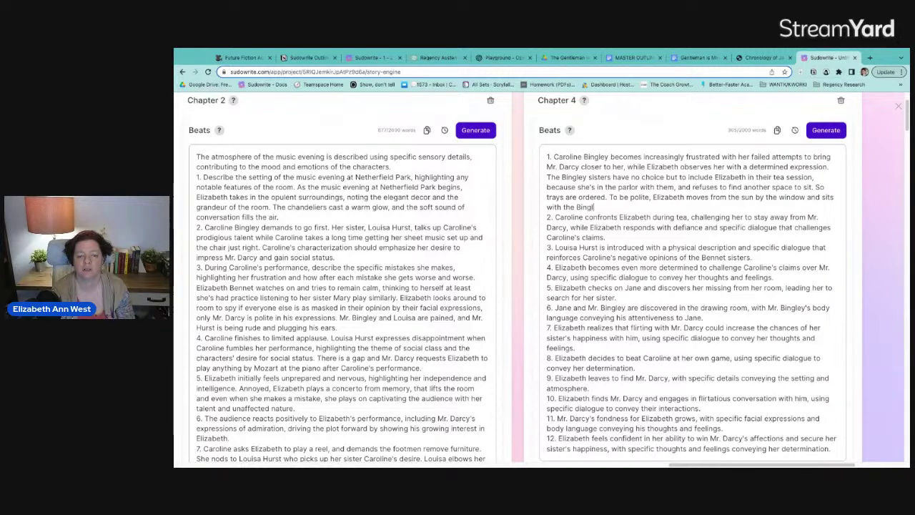
Complete beat 1's added sentence with "sister, Miss Bingley, and Mrs. Hurst, on the other side of the room by the fire.".
text( sister)
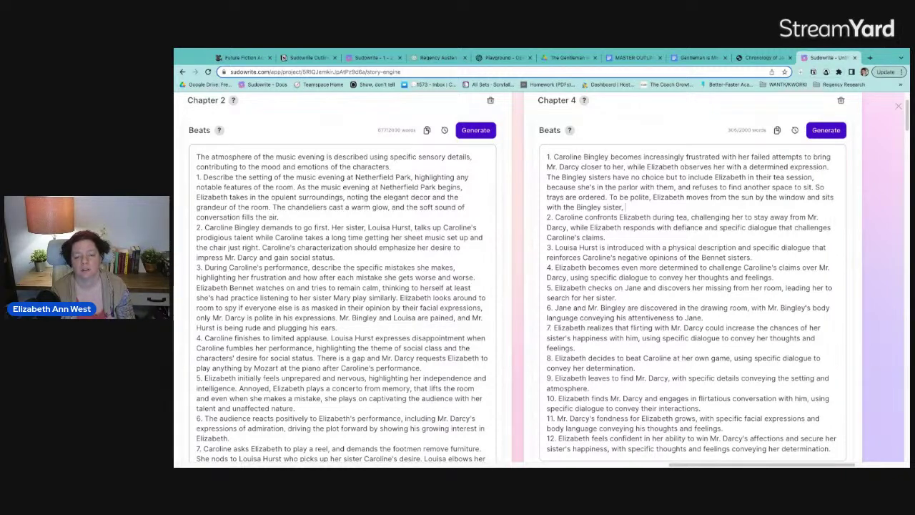
text(, Miss Bingley, an)
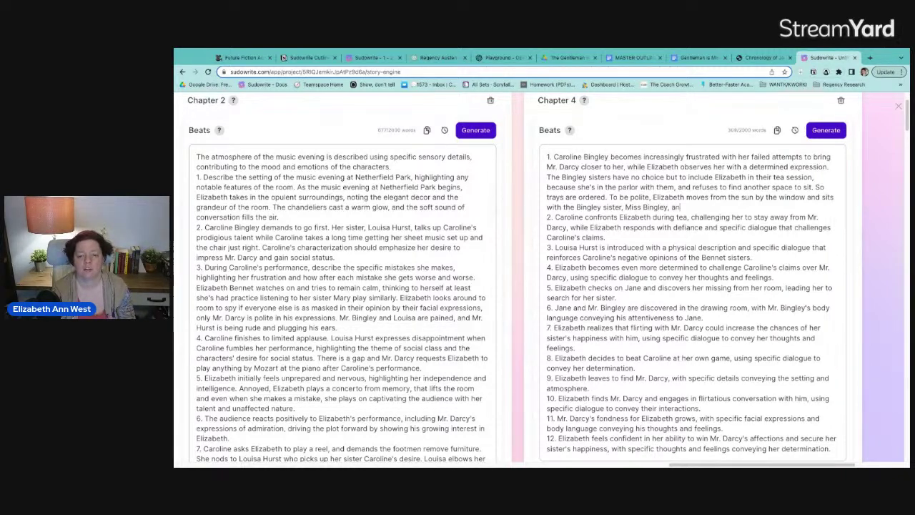
text(d Mrs. Hur)
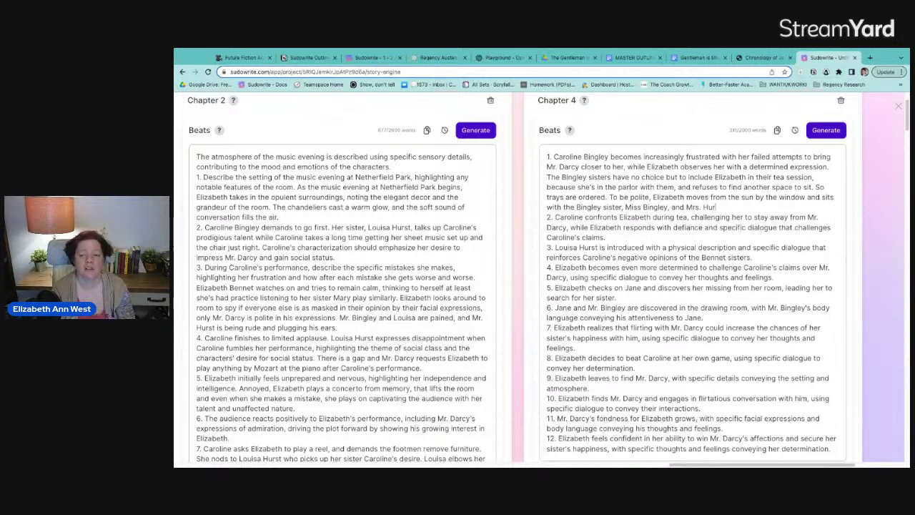
text(st, on the oth)
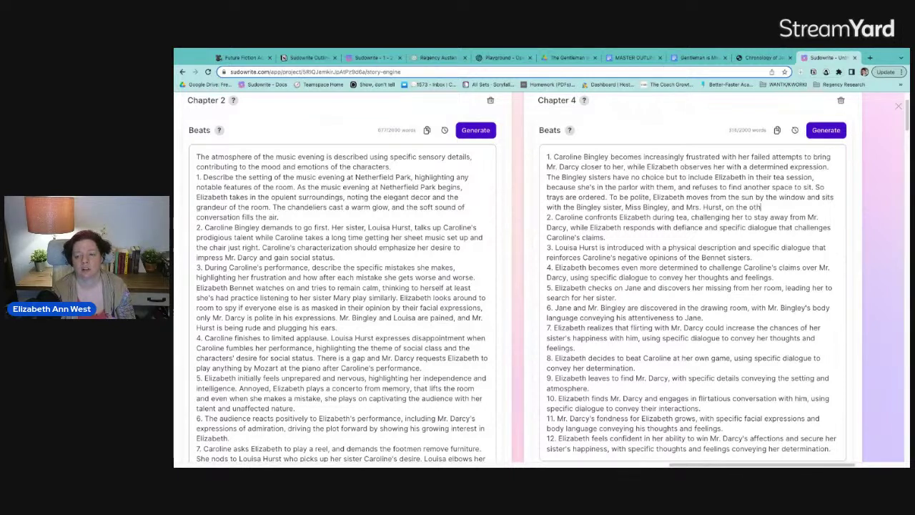
text(er side of the roo)
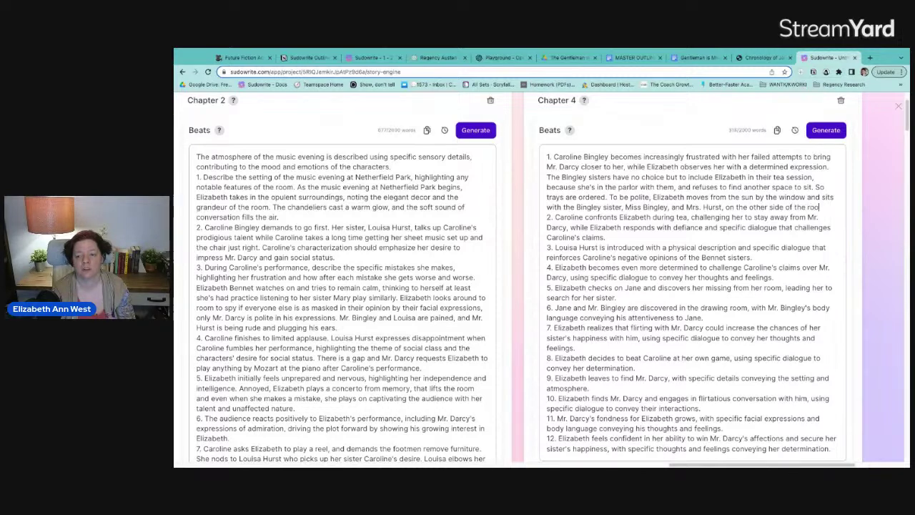
text(m by the fire.)
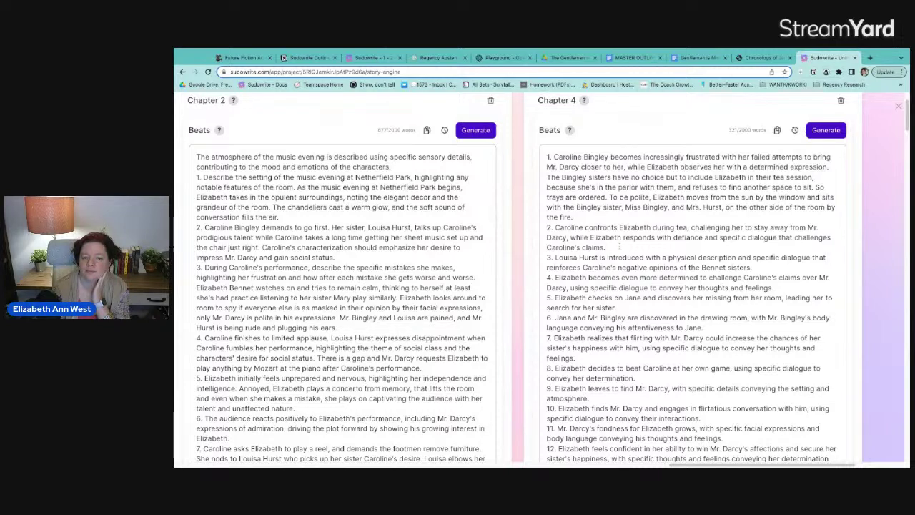
Reword the opening of beat 2 so that Caroline "begins to confront" Elizabeth during tea.
click(585, 227)
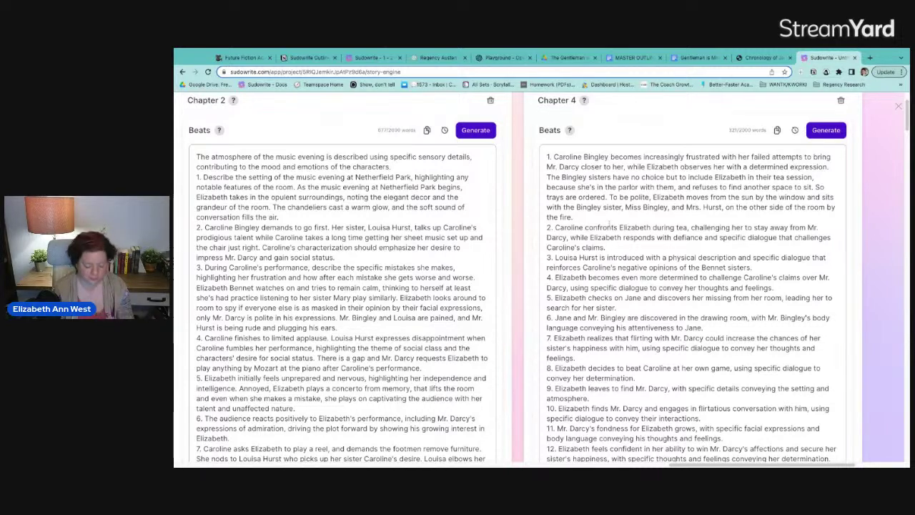
text(begins to)
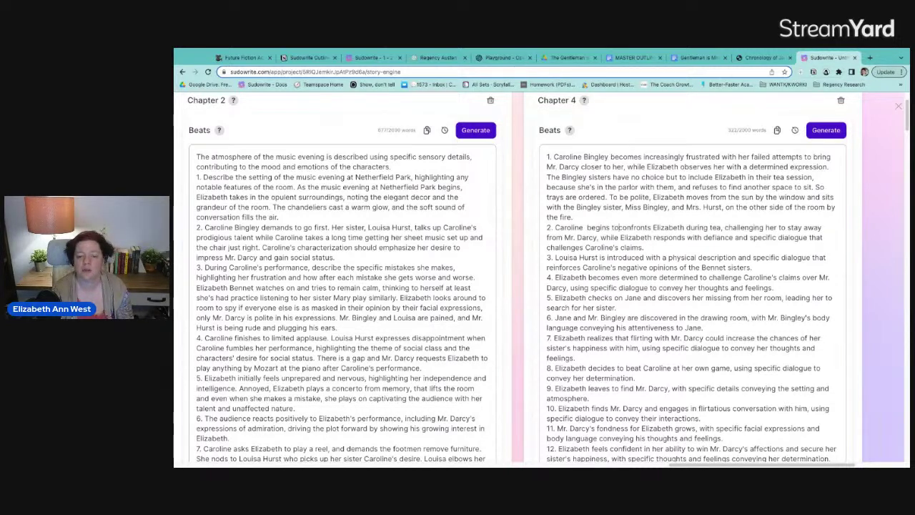
click(653, 227)
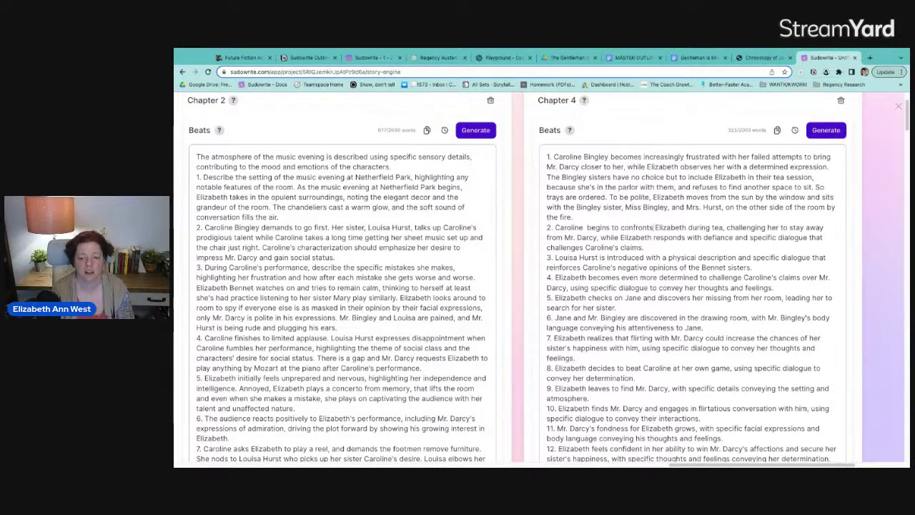
key(BackSpace)
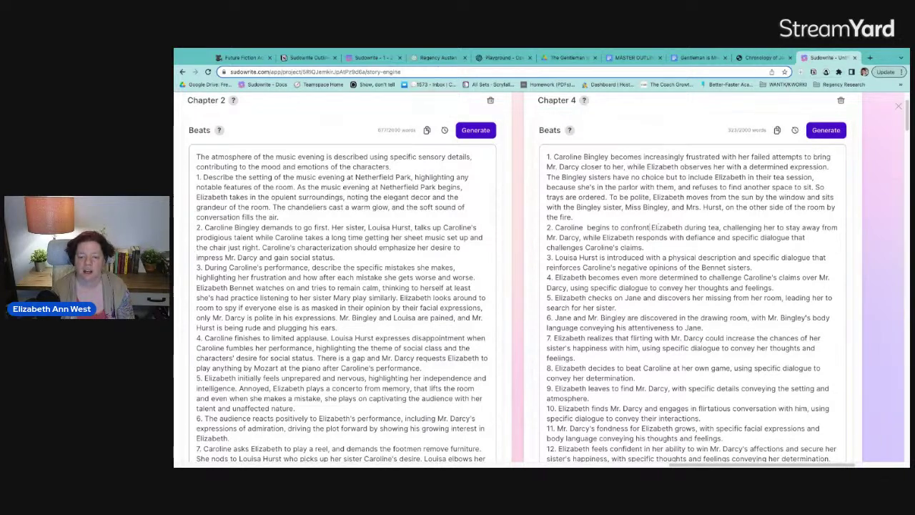
In beat 2, replace "challenging her to stay away from Mr. Darcy," with "making fun of her family and lowly connections in a snobbish way".
drag(723, 227, 580, 238)
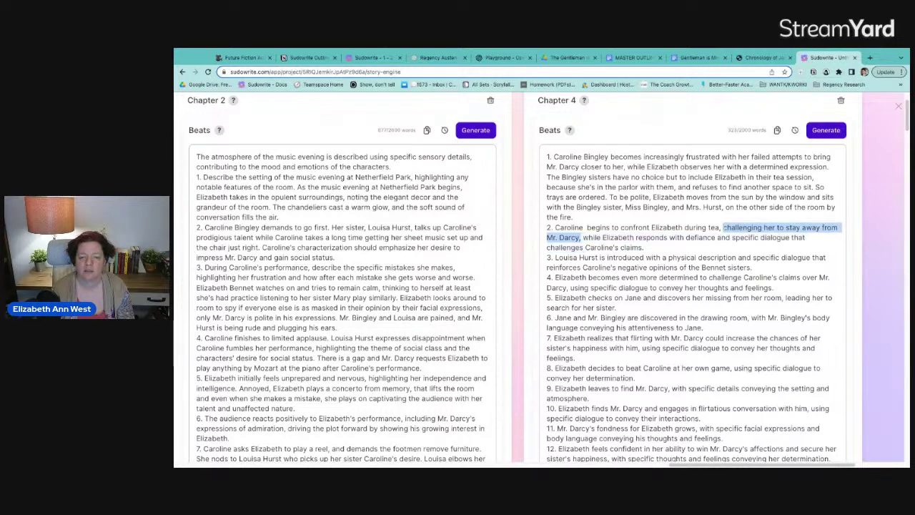
text(ma)
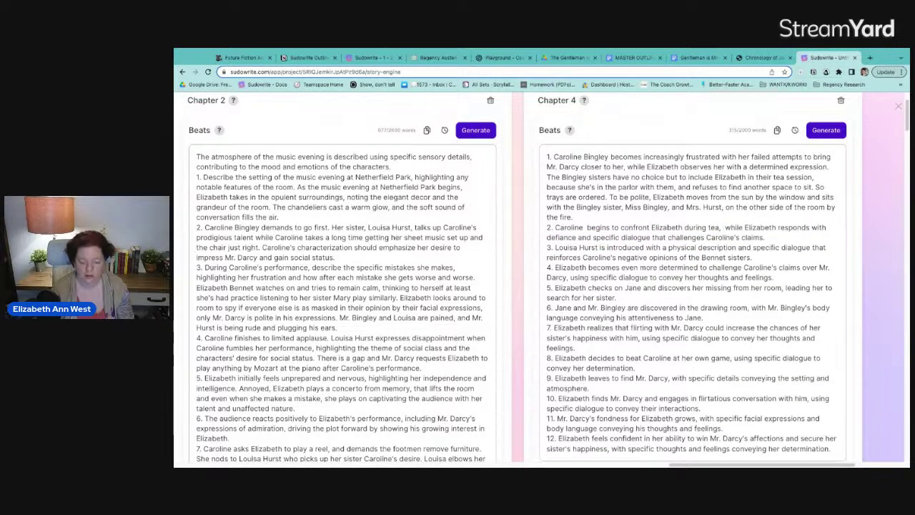
text(king fun of h)
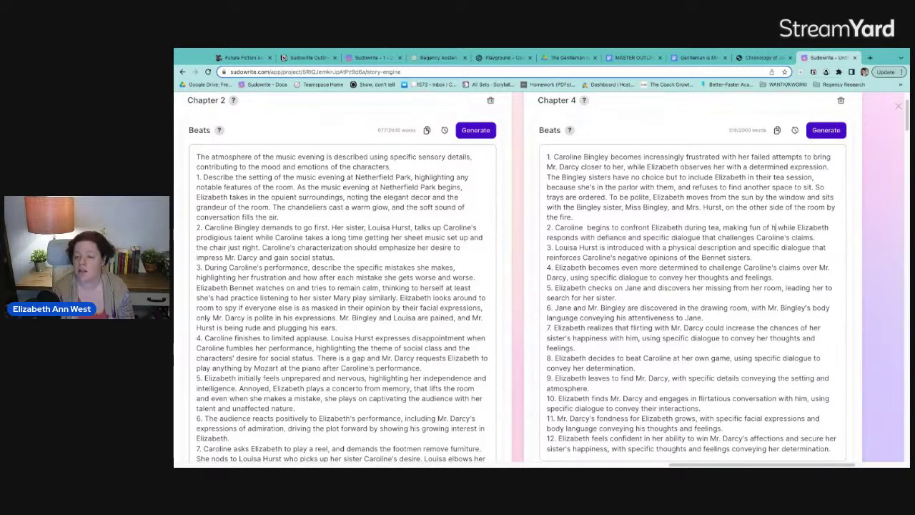
text(er family and )
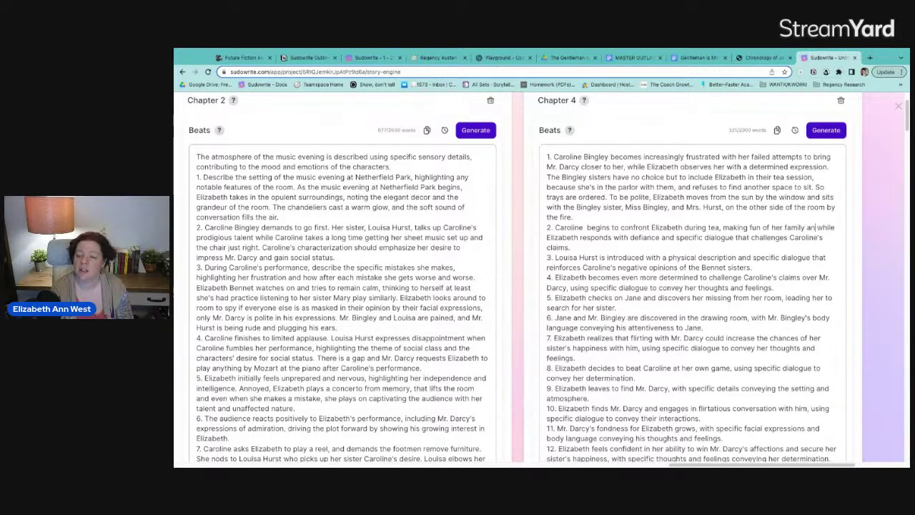
text(lowly connect)
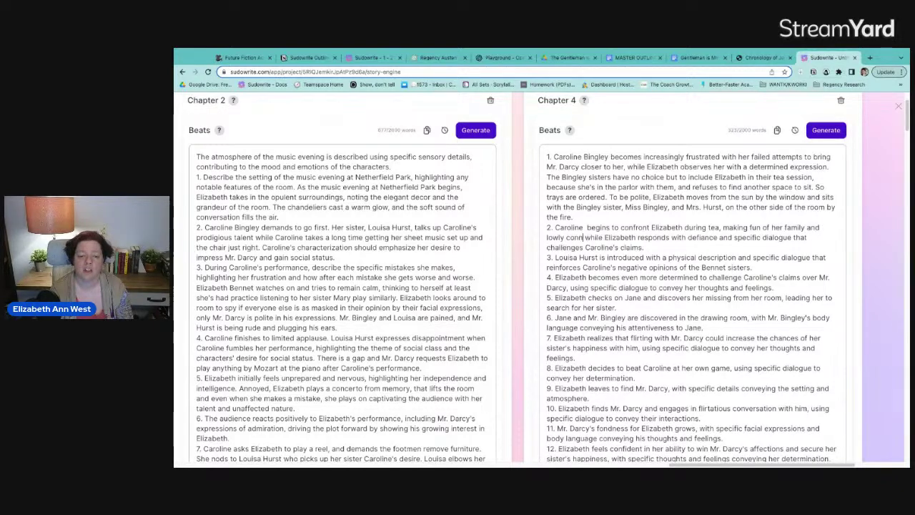
text(ions in a )
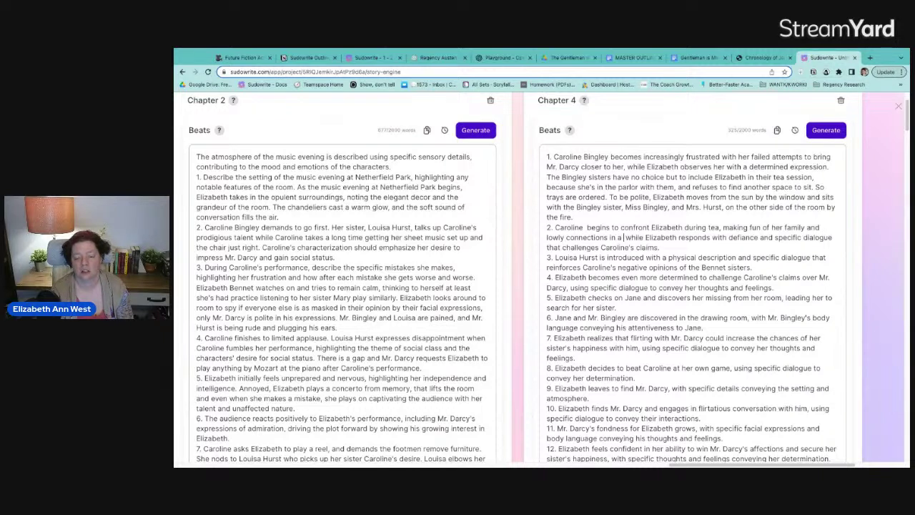
text(snobbis)
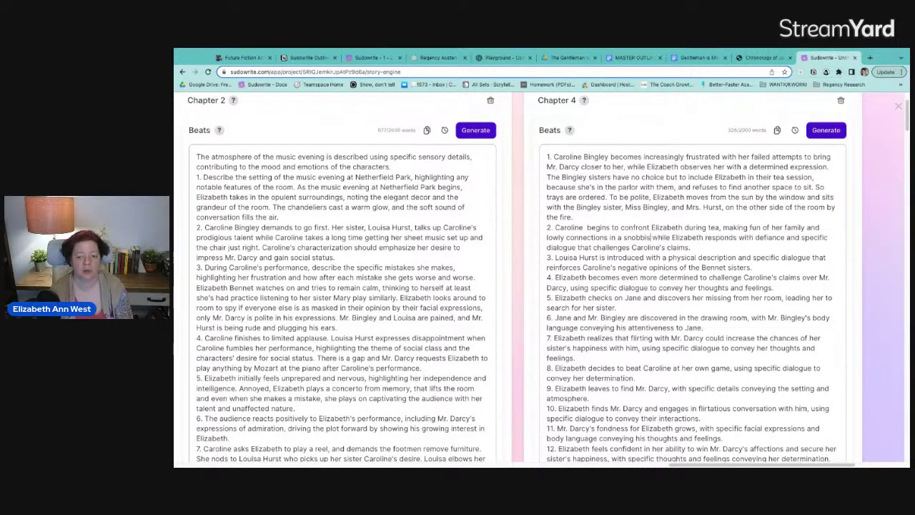
text(h way)
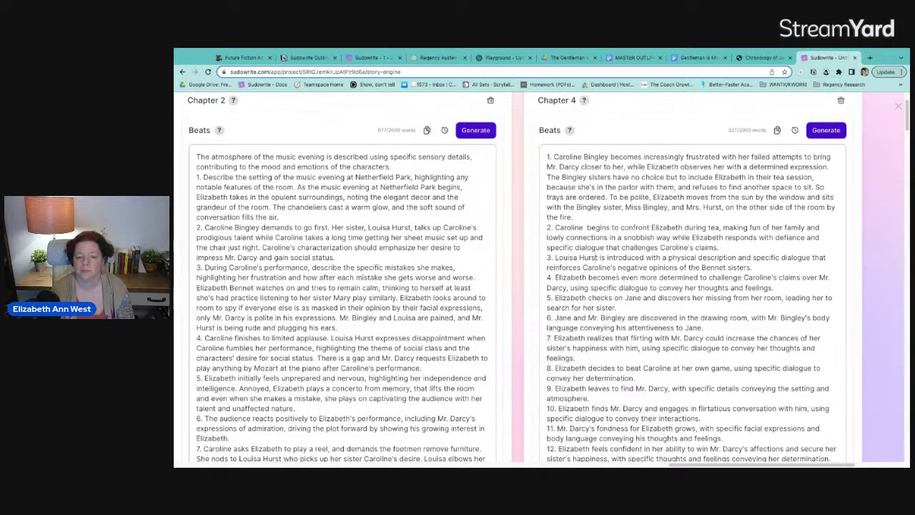
Start a new sentence at the end of beat 2 reading "Her sister Louisa aids in Caroline's".
text( Her sil)
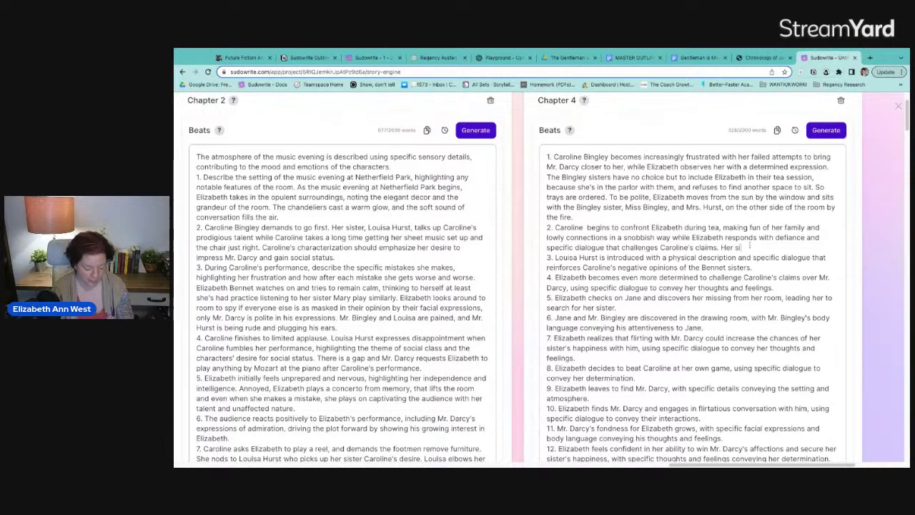
key(BackSpace)
text(ster Louisa)
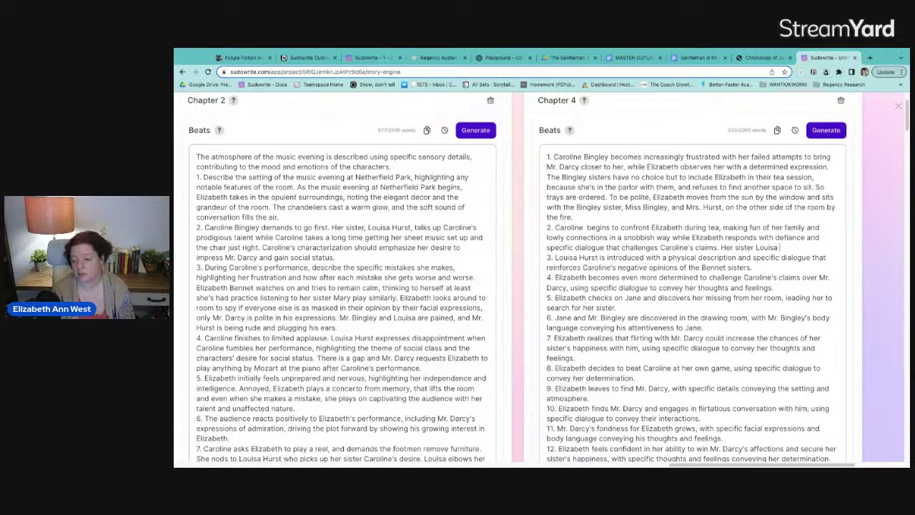
text( aids in )
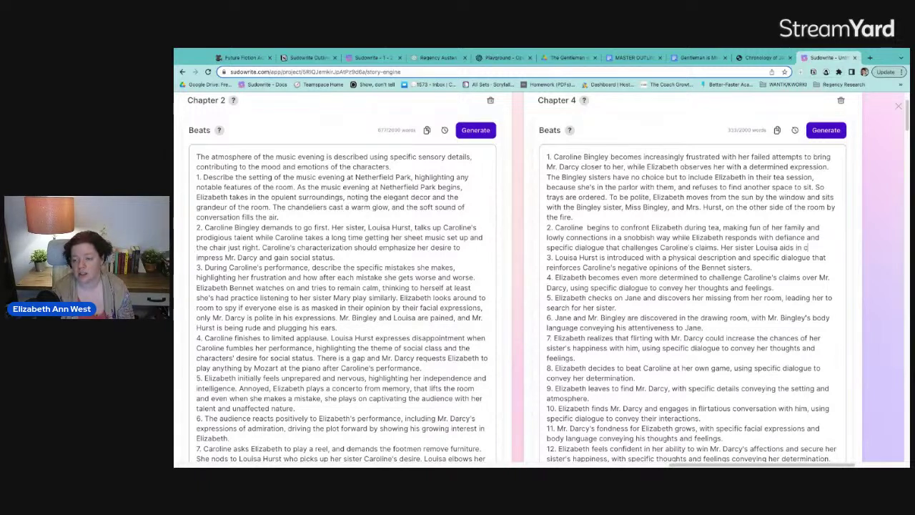
text(Caroline)
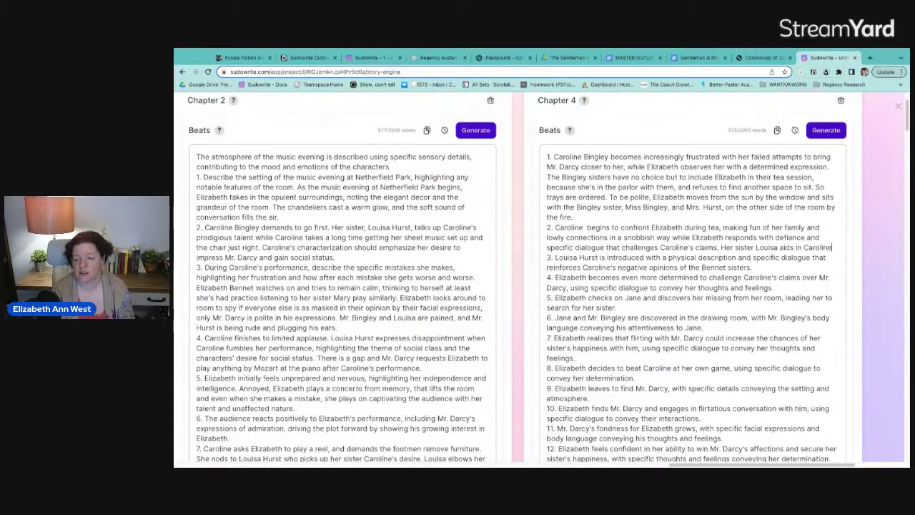
text('s)
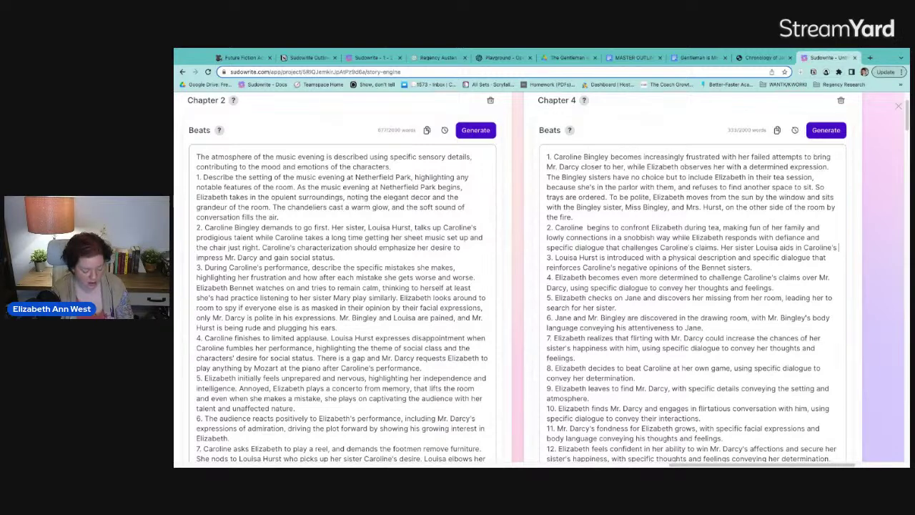
Complete beat 2's last sentence with "manipulations by asking Elizabeth pointed questions.".
text( mainpu)
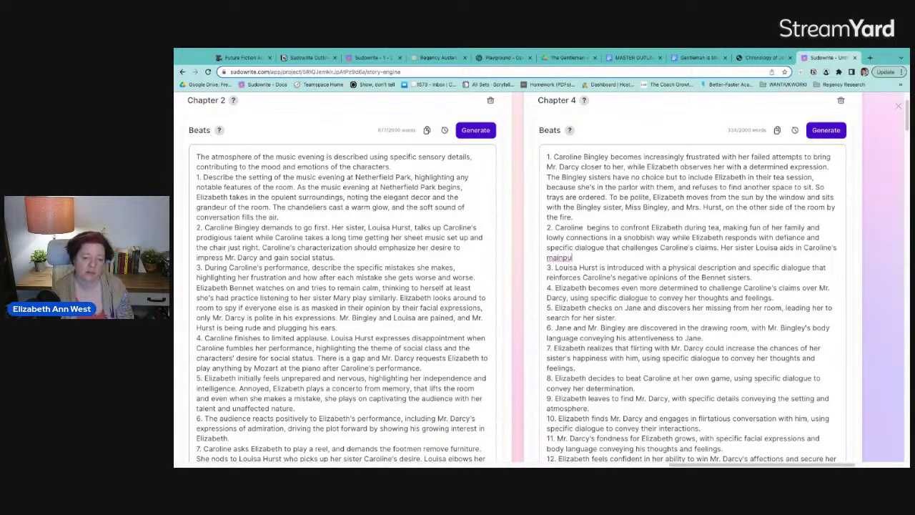
text(lations)
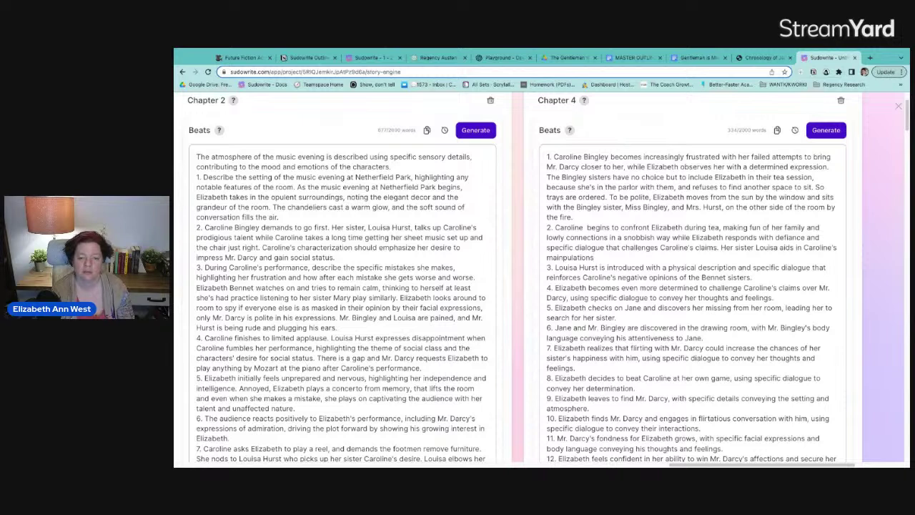
key(BackSpace)
key(BackSpace)
key(BackSpace)
key(BackSpace)
key(BackSpace)
key(BackSpace)
key(BackSpace)
key(BackSpace)
key(BackSpace)
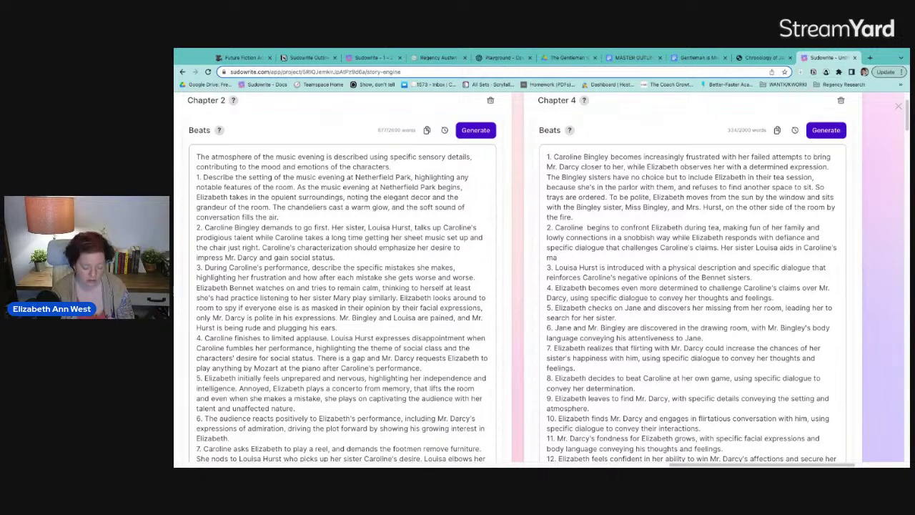
text(nipulations by asking Eli)
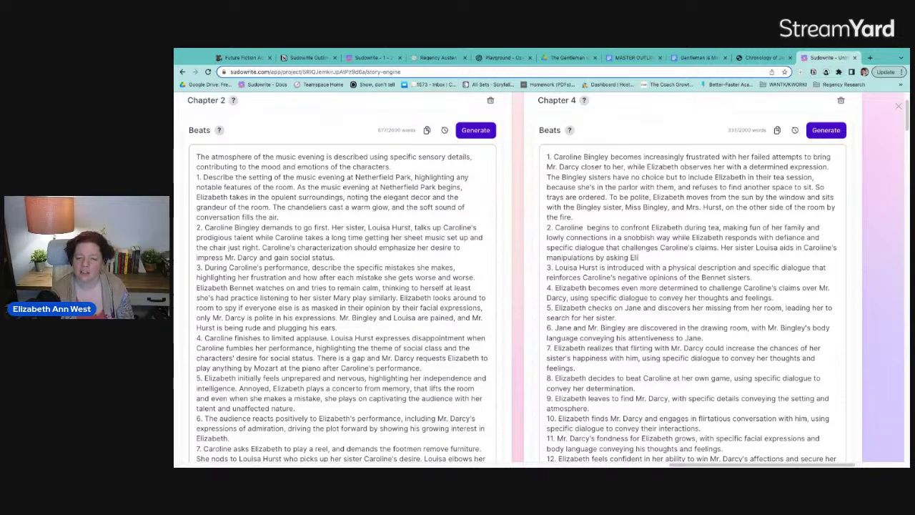
text(zabt)
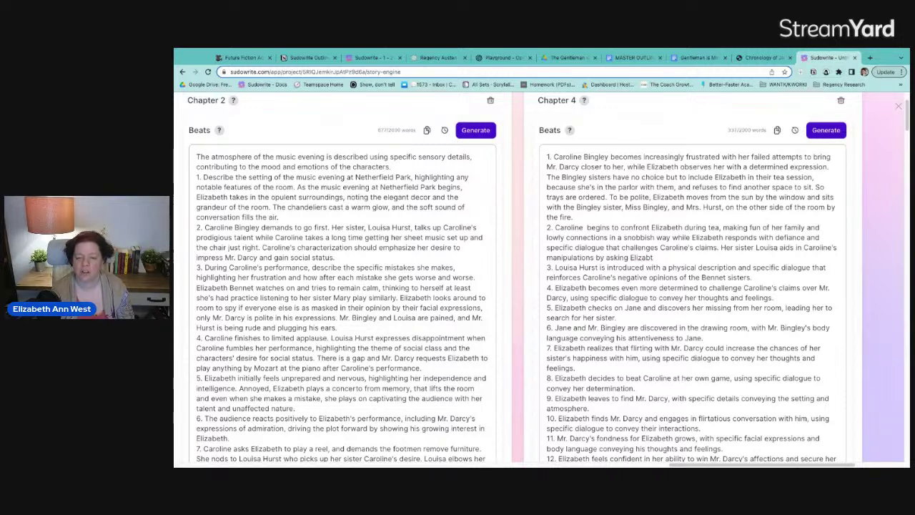
text(h po pointed )
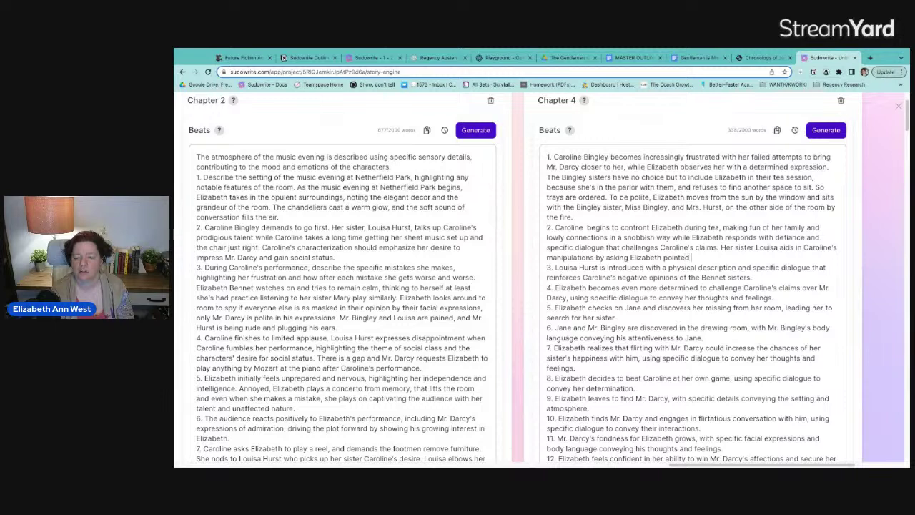
text(questions.)
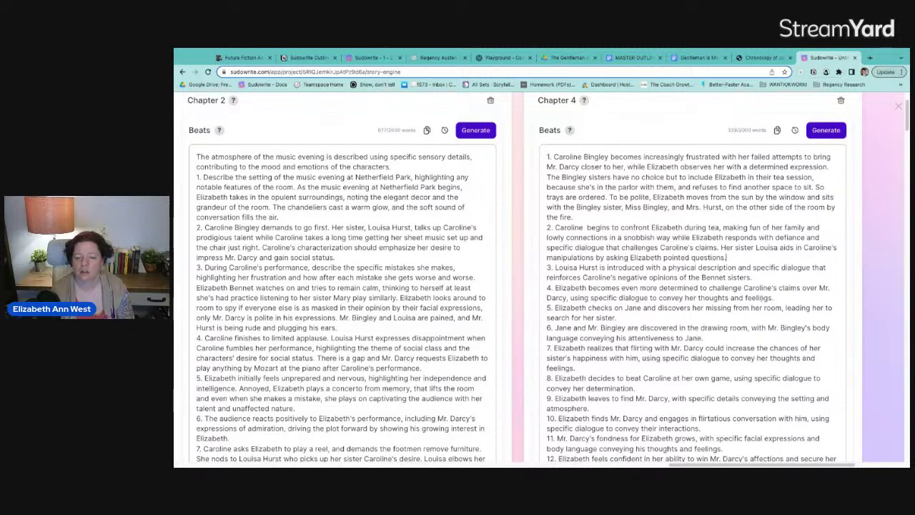
At the end of beat 3, insert the cut phrase "challenging her to stay away from Mr. Darcy," preceded by "Caroline specifically".
click(753, 277)
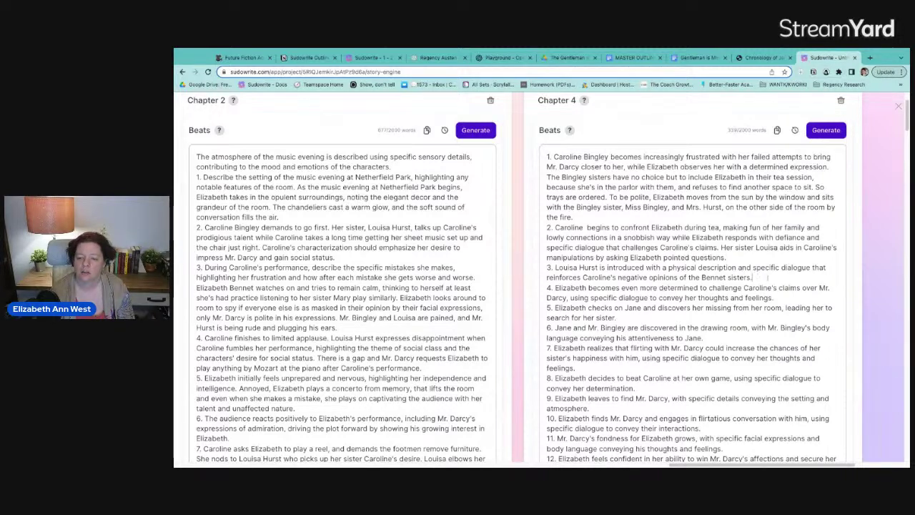
text(challenging her to stay away from Mr. Darcy,)
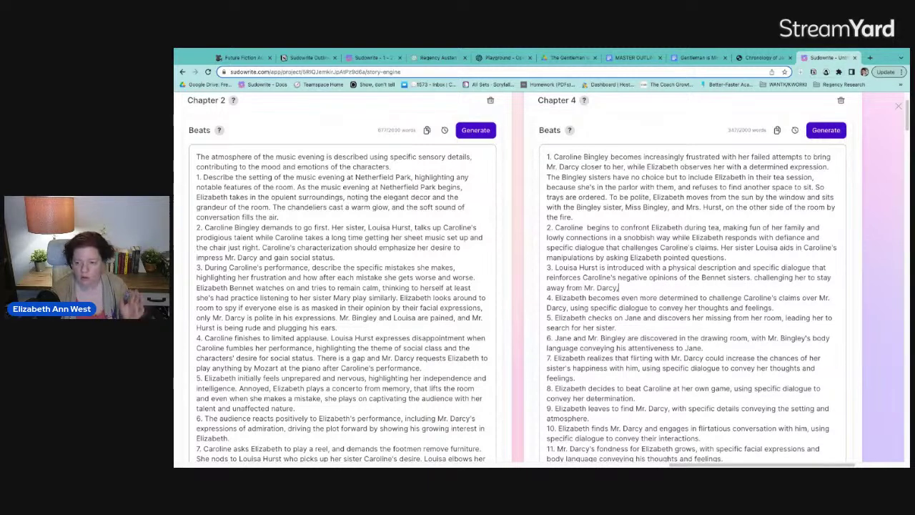
click(754, 277)
text(Caro)
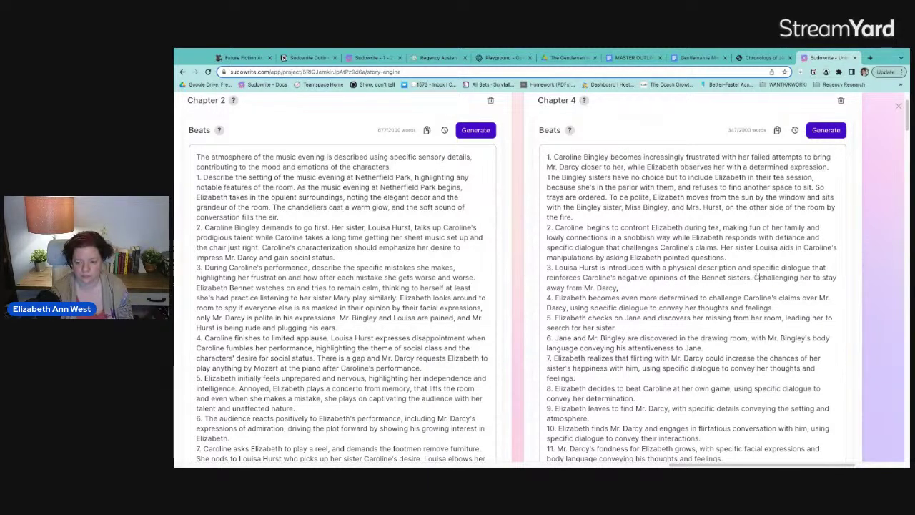
text(line )
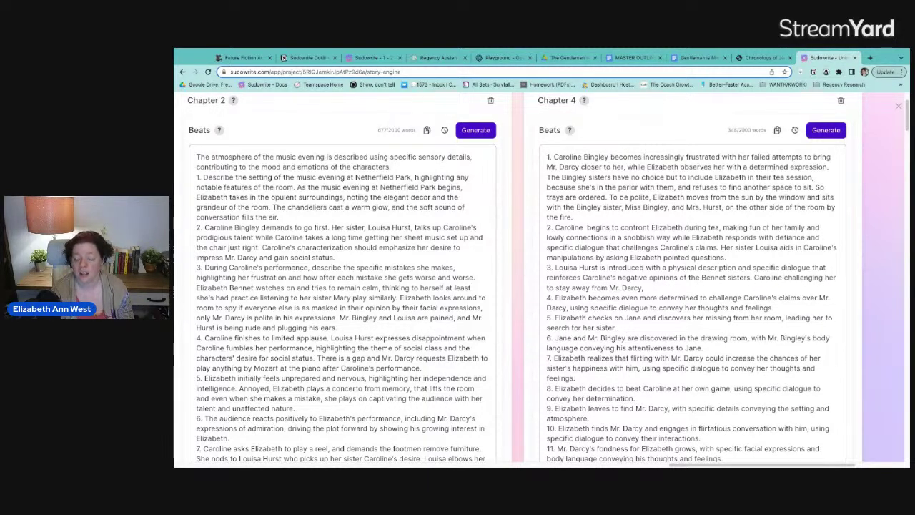
text(specifically)
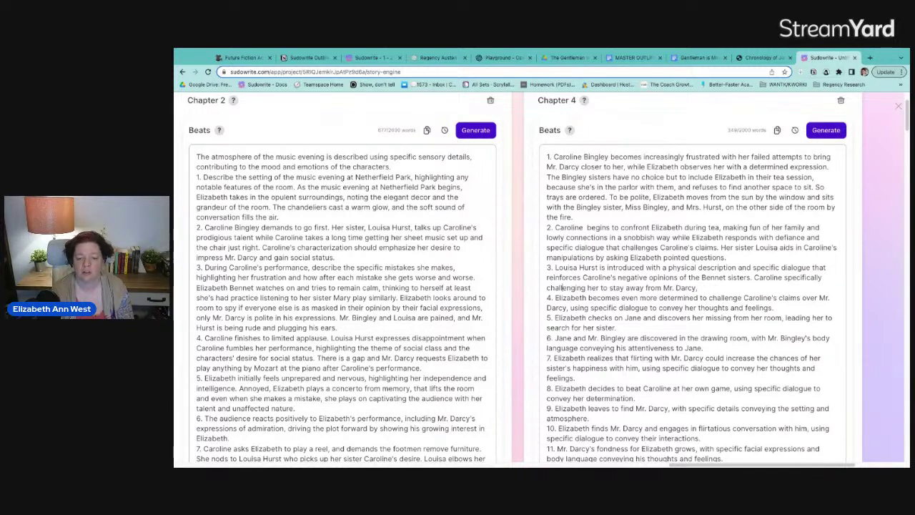
In beat 3's added sentence, reword "challenging her" to "challenges Elizabeth".
key(BackSpace)
key(BackSpace)
key(BackSpace)
text(es)
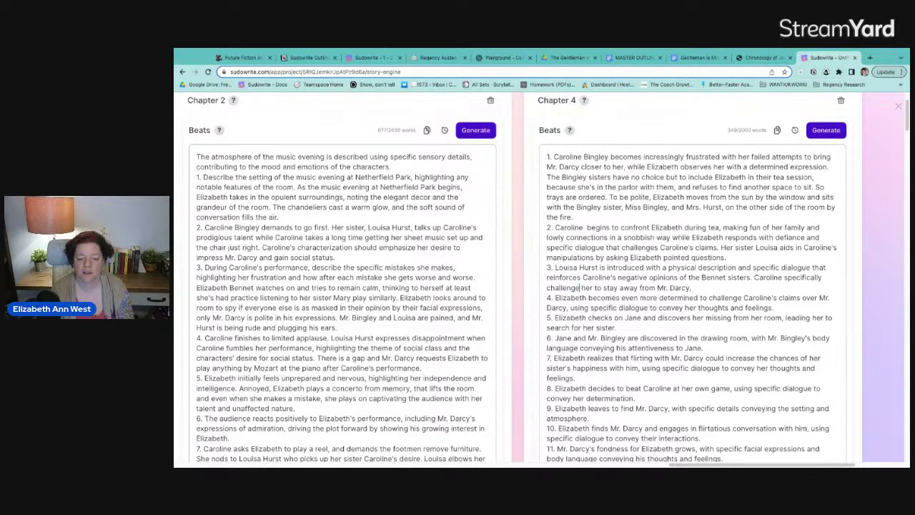
key(Delete)
key(Delete)
key(Delete)
text(Elizabe)
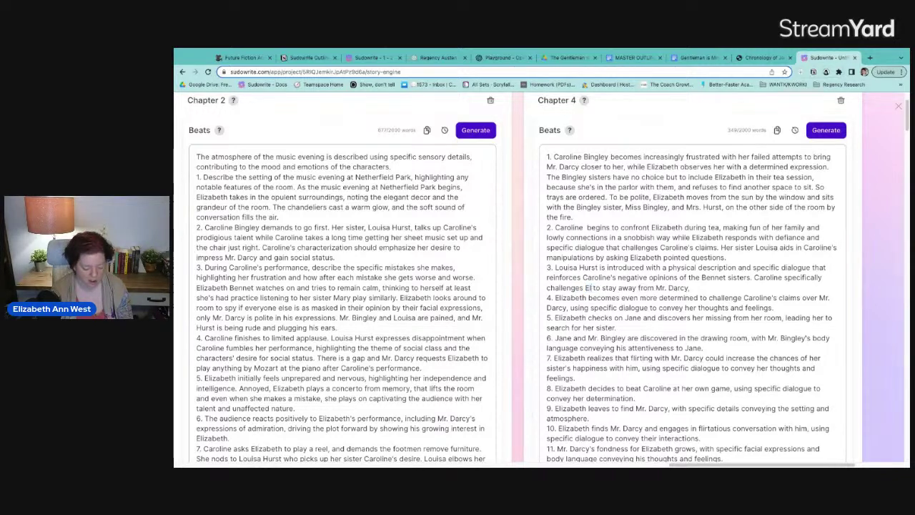
text(th)
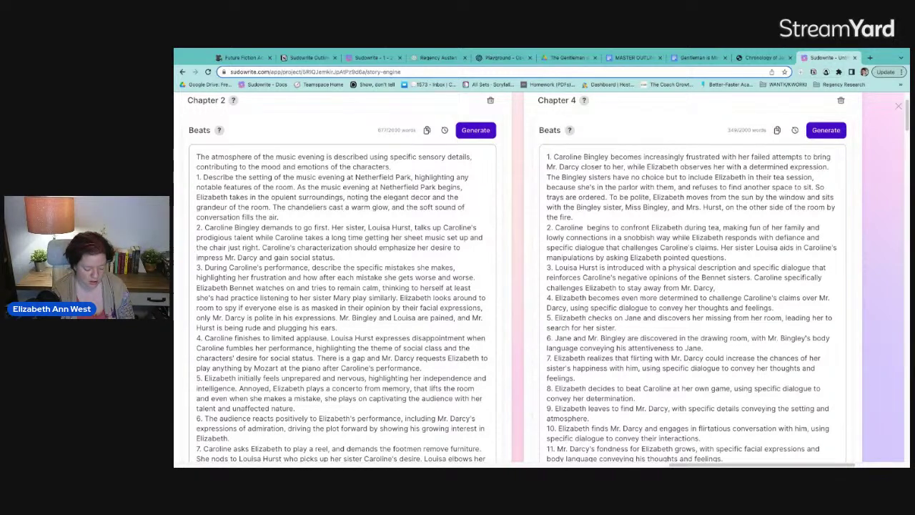
Complete beat 3's added sentence with "insinuating that she would never make the grade as a Mrs. Darcy.".
text(insinuatio)
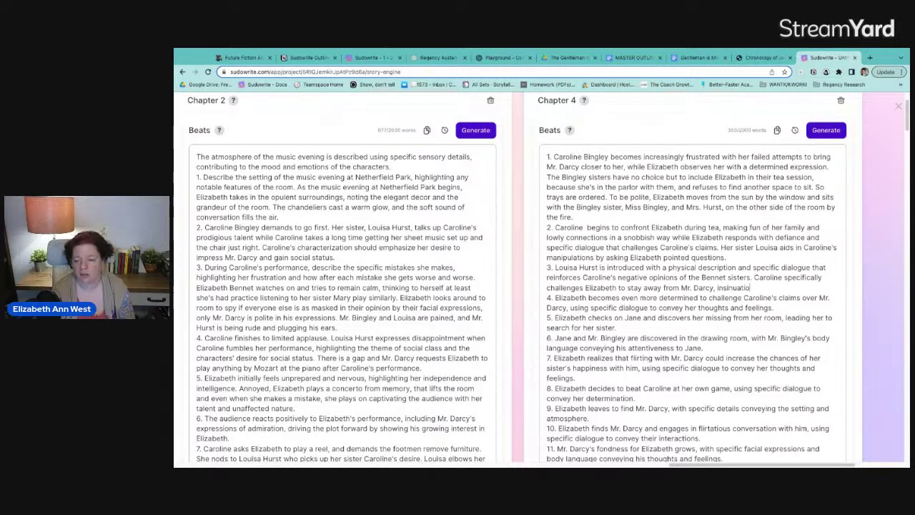
key(BackSpace)
text(ng that she would)
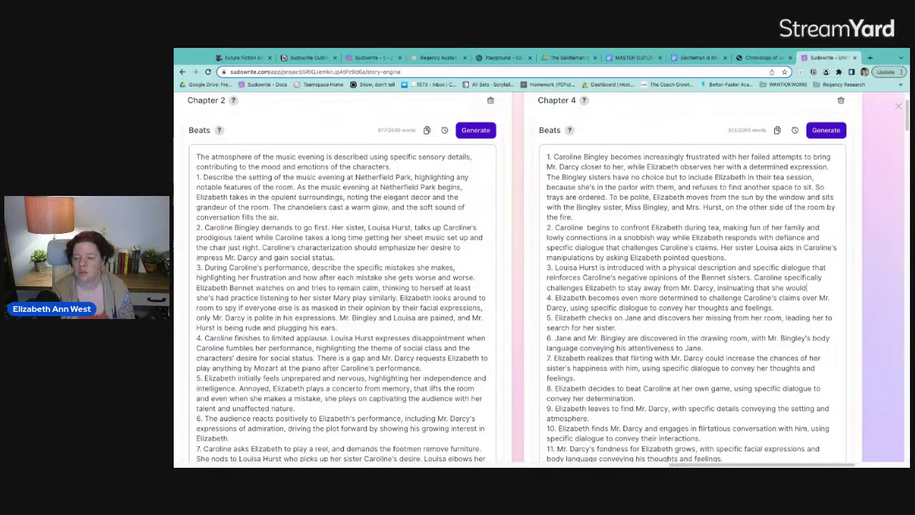
text( never make)
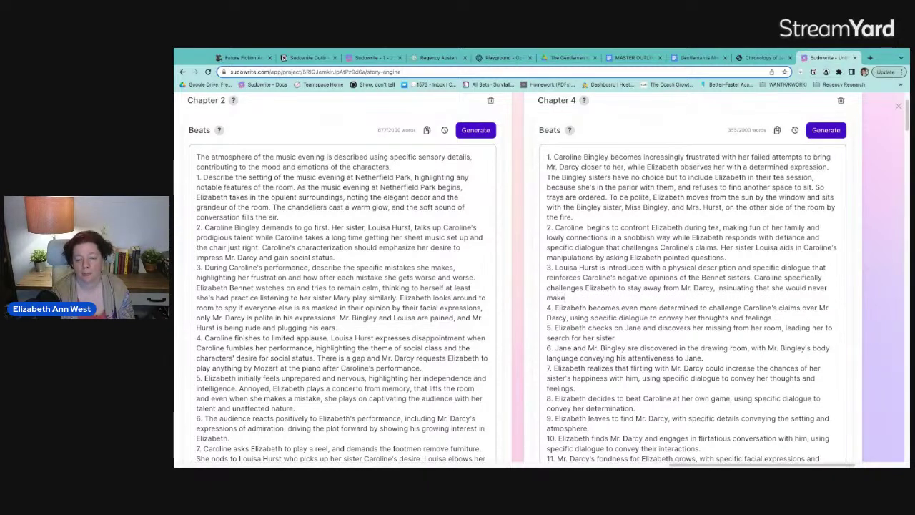
text( th)
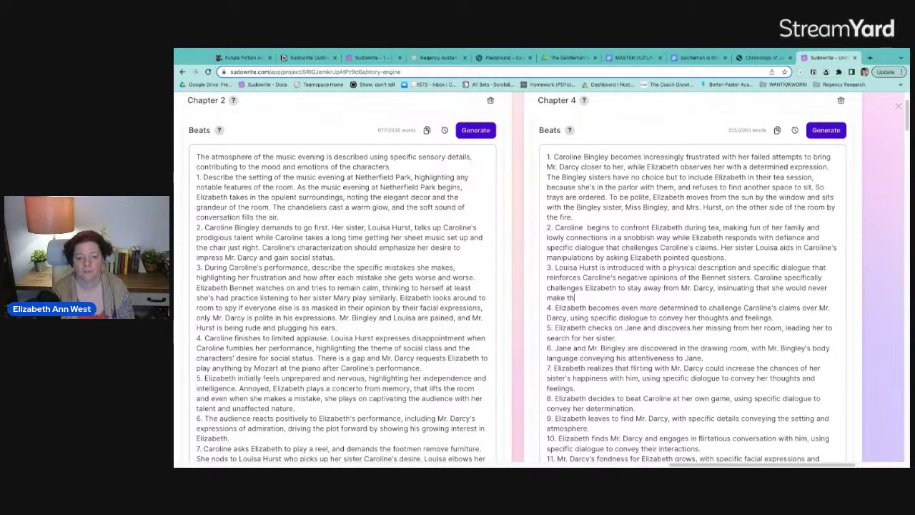
text(e grade as a)
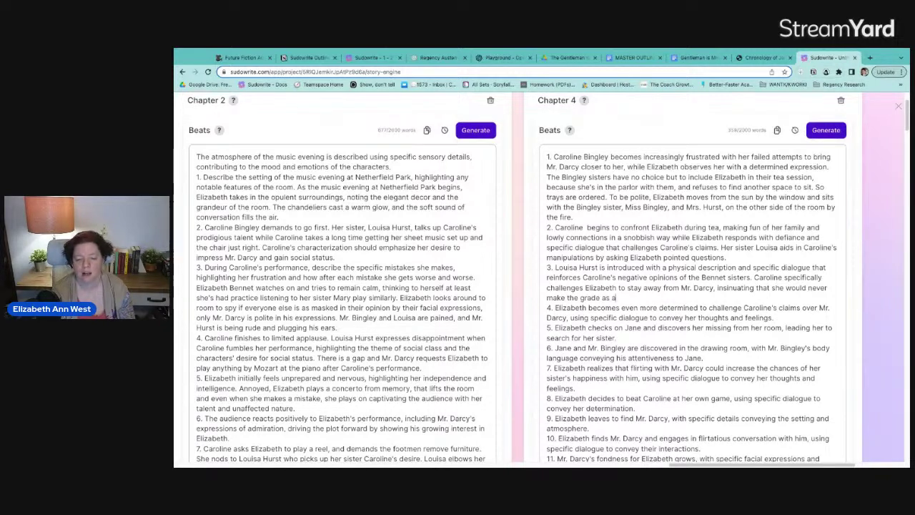
text( Mrs. Dary)
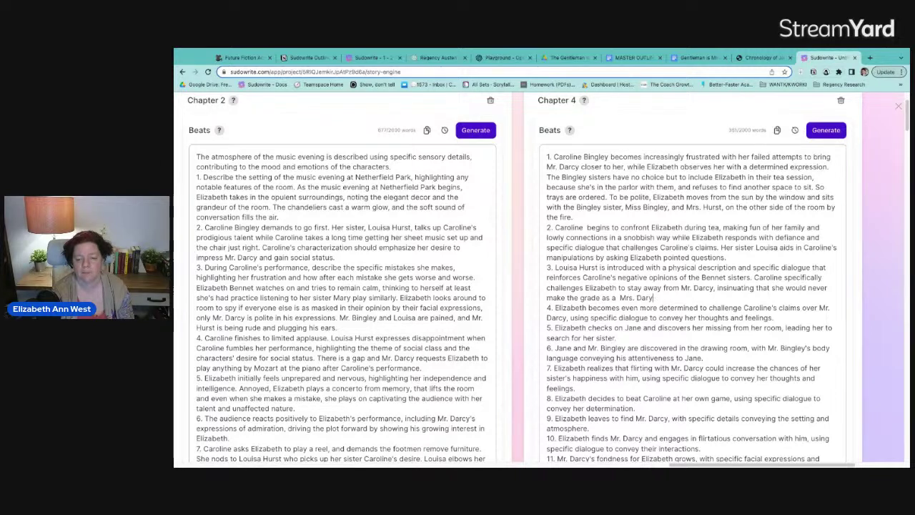
text(.)
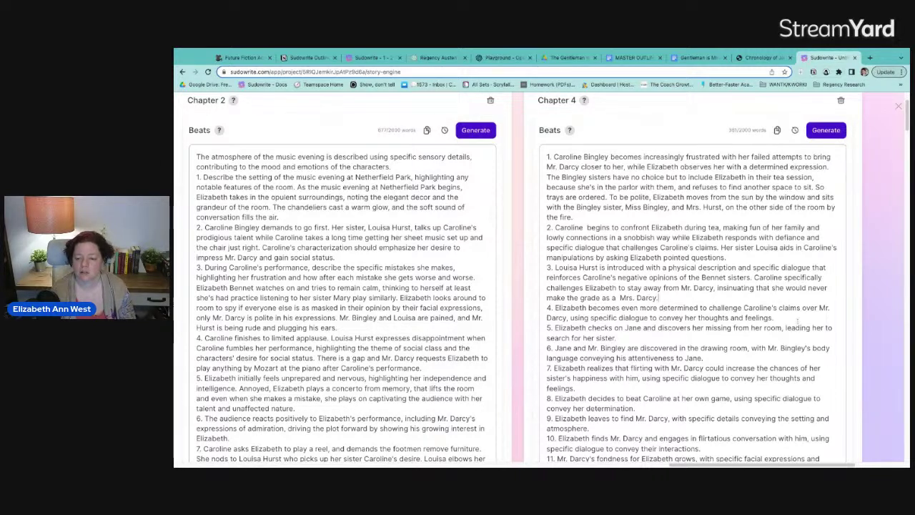
Add to the end of beat 4 "She tells Caroline that Mr. Darcy is a gentleman of great intellect and strong constitution".
text( She)
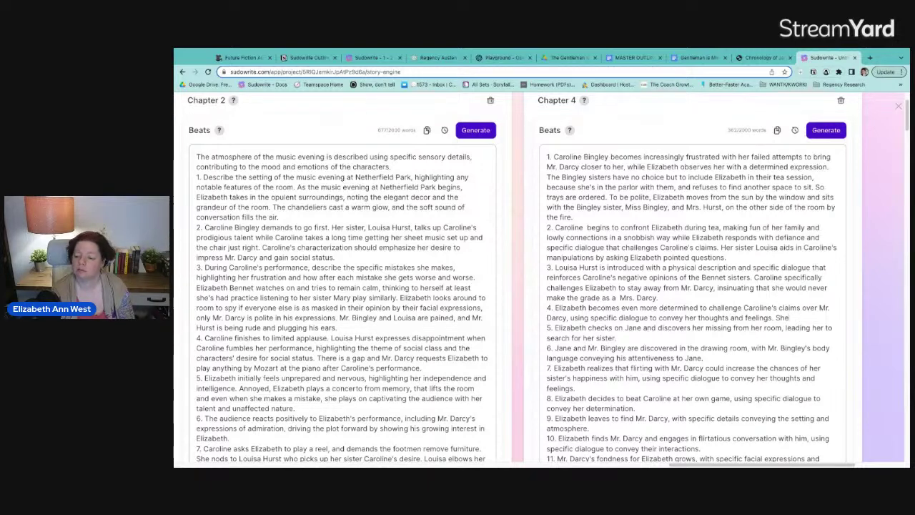
text(tells Caro)
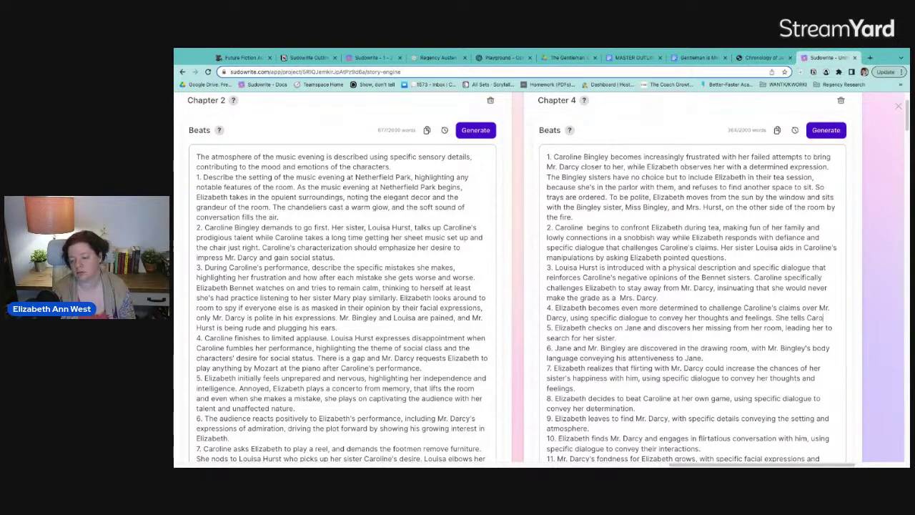
text(line that Mr. Dar)
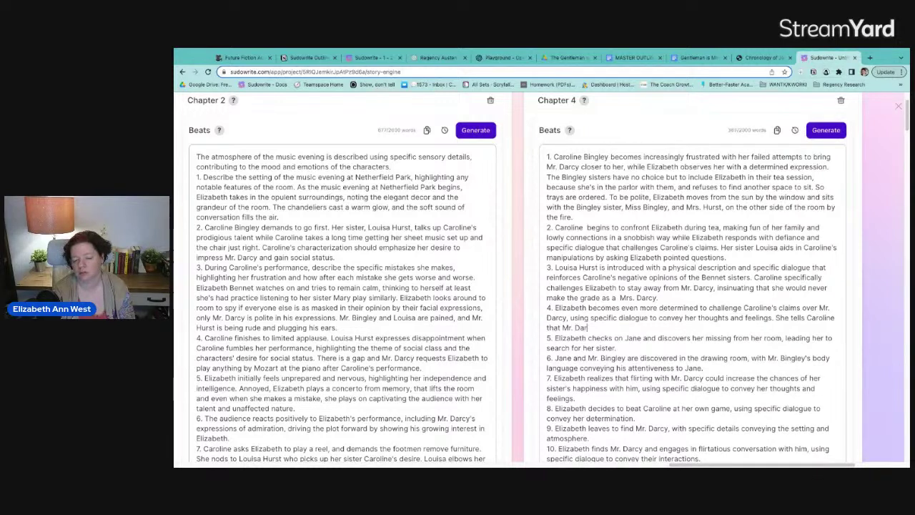
text(cy is a grown)
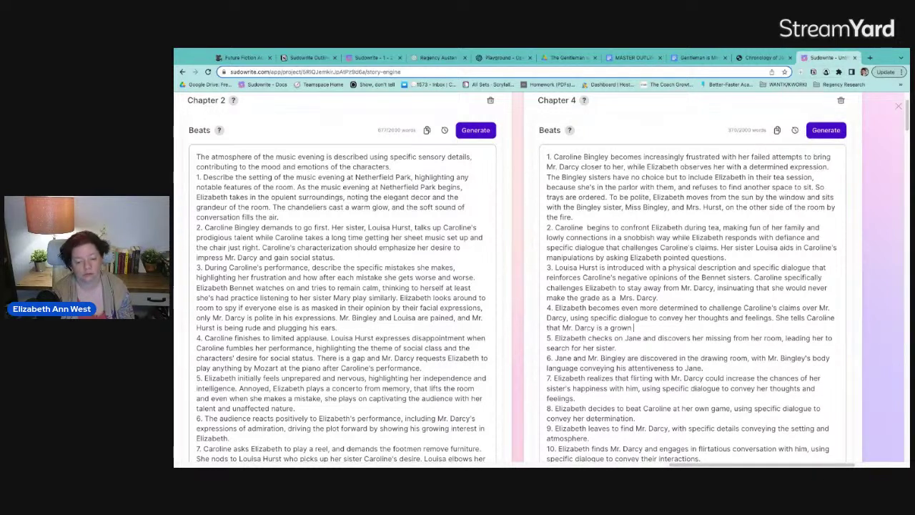
key(BackSpace)
key(BackSpace)
key(BackSpace)
key(BackSpace)
key(BackSpace)
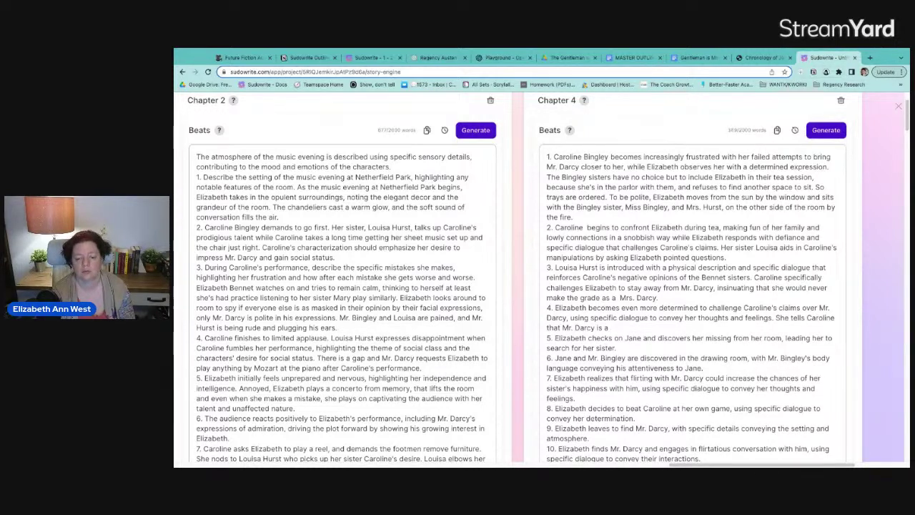
text(gentlem)
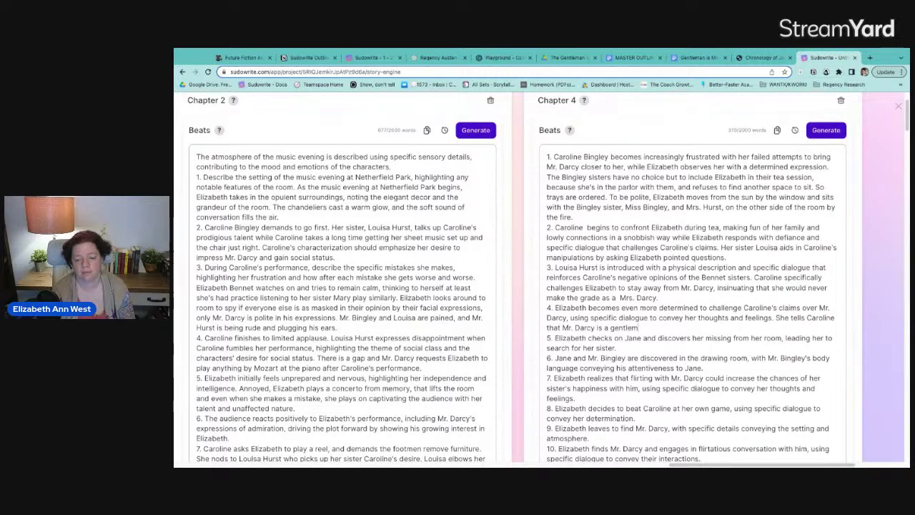
text(an of great in)
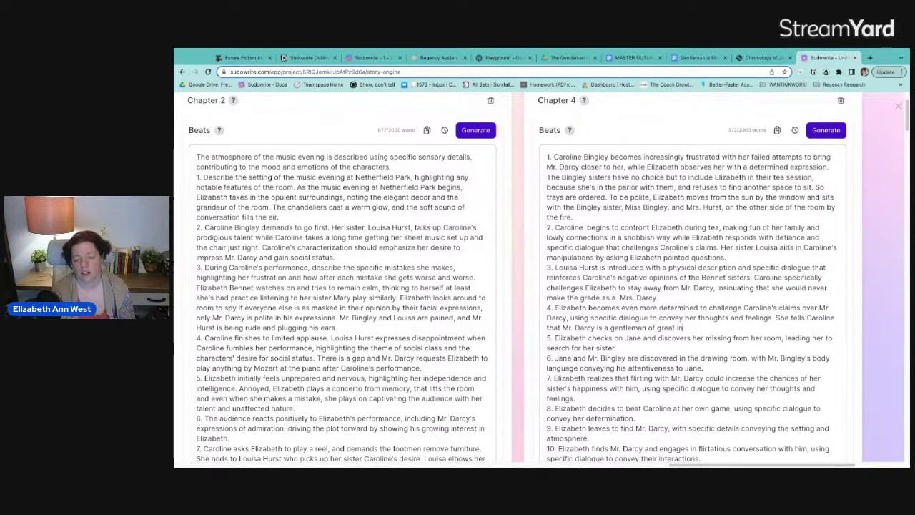
text(tellect and)
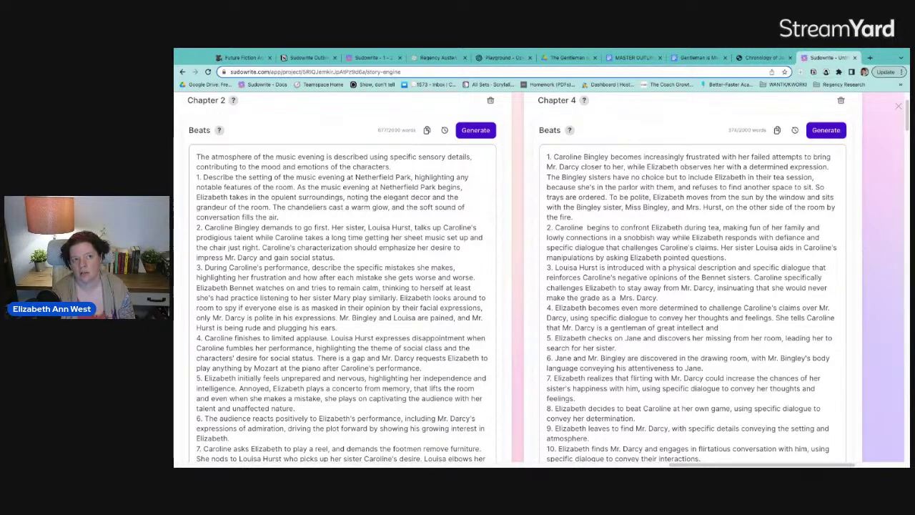
text( strong consi)
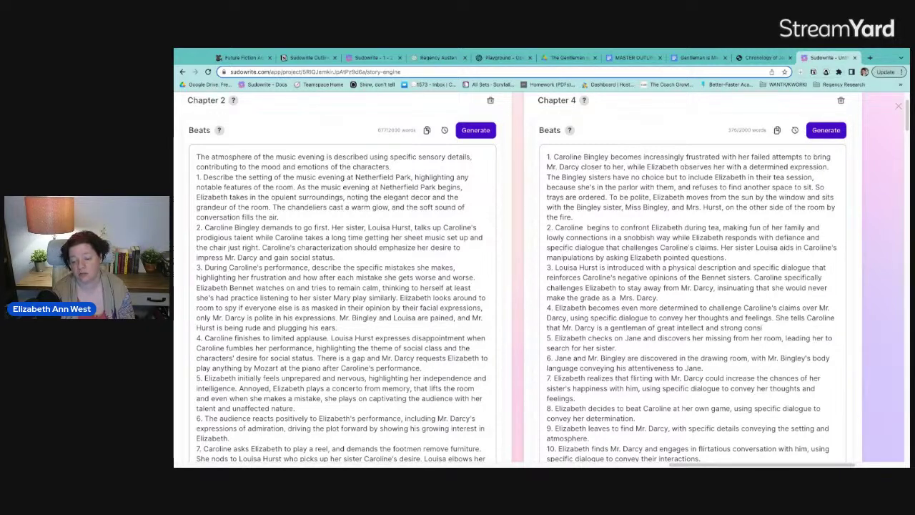
text(tution)
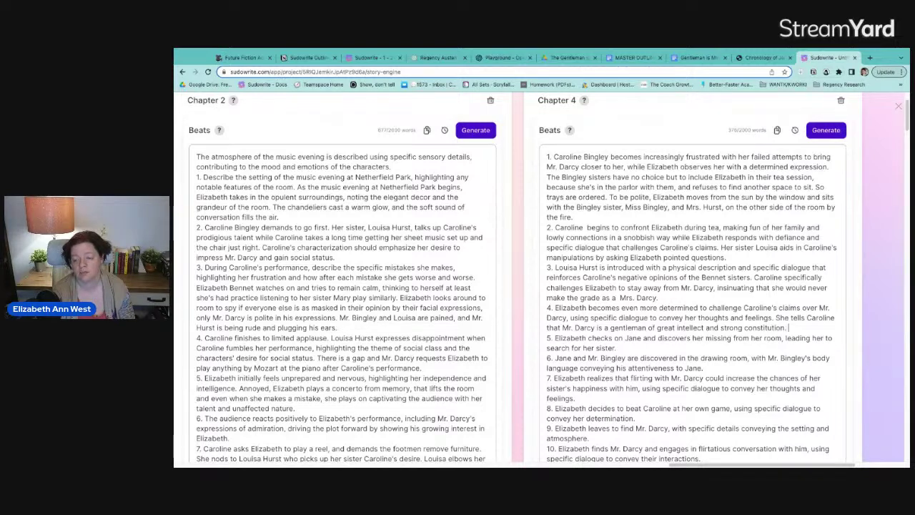
Continue the end of beat 4 with the sentence "He may feel this decision is best left to him.".
text(. He p)
key(BackSpace)
text(may)
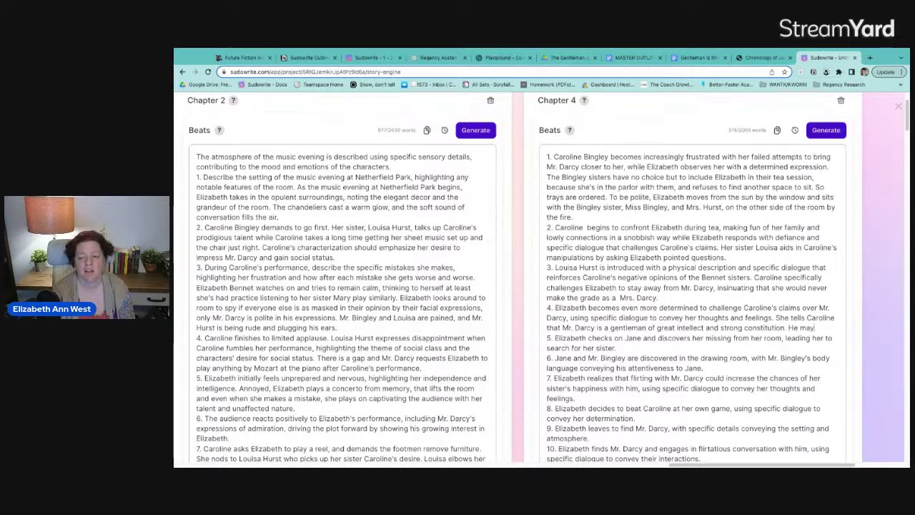
text( feel this)
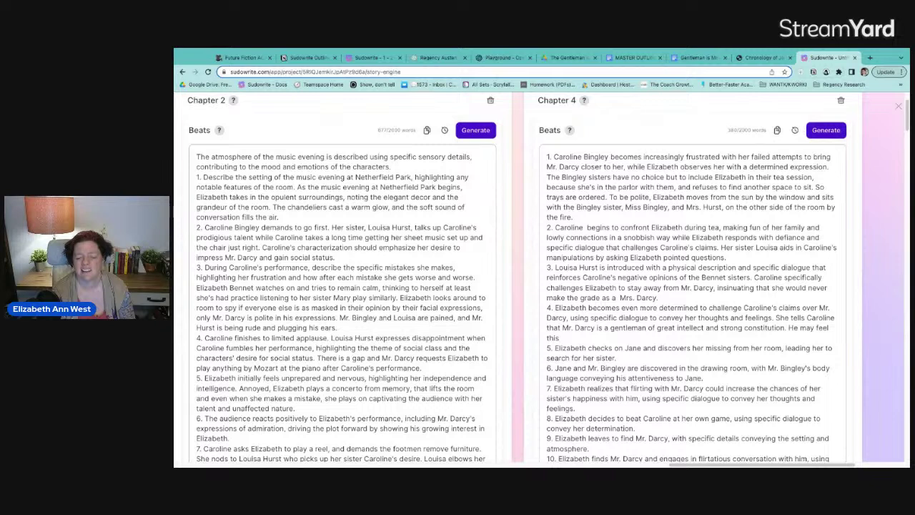
text( deci)
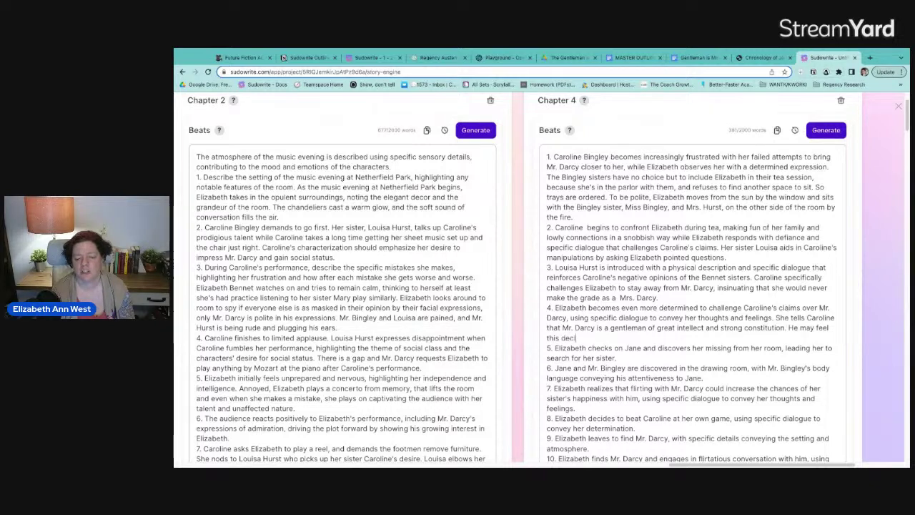
text(sion is bef)
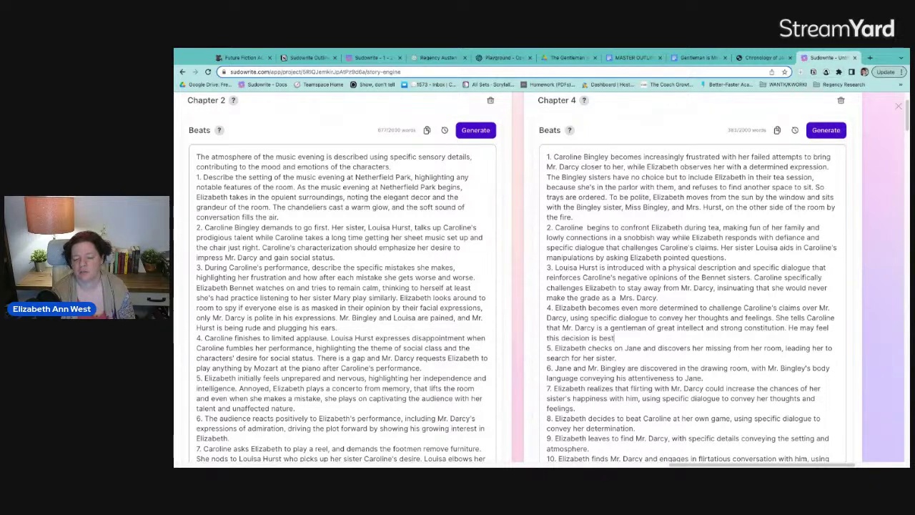
text(t left to him.)
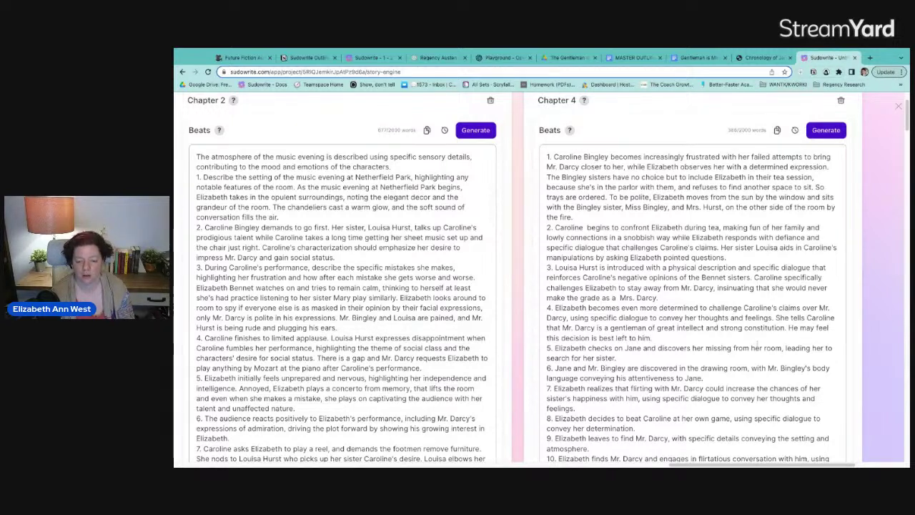
Close beat 4 with "Elizabeth leaves the tea room, intent on checking on her sister.".
text( Elizabeth )
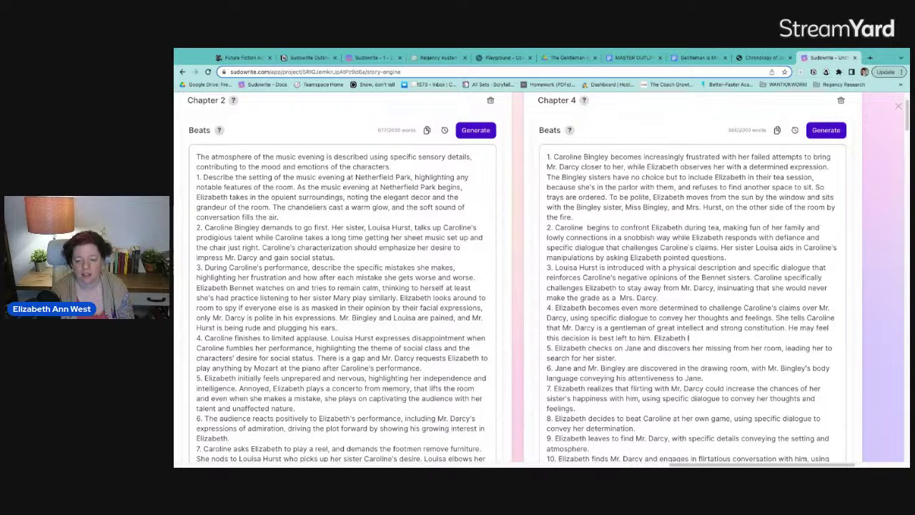
text(leaves the tea)
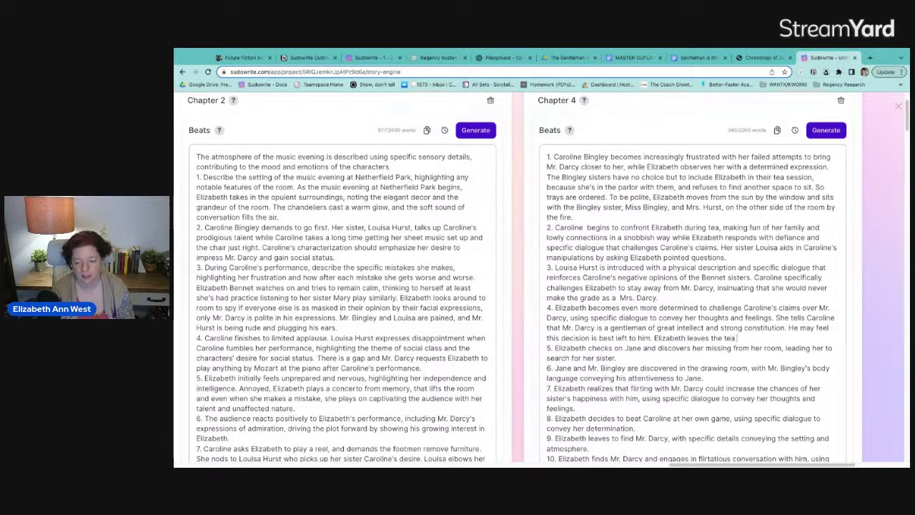
text( room, intent on)
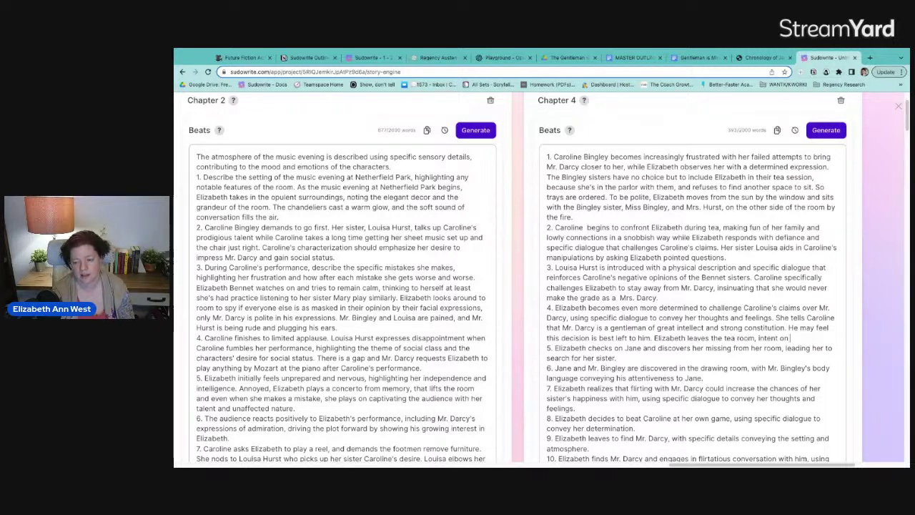
text( checking on her s)
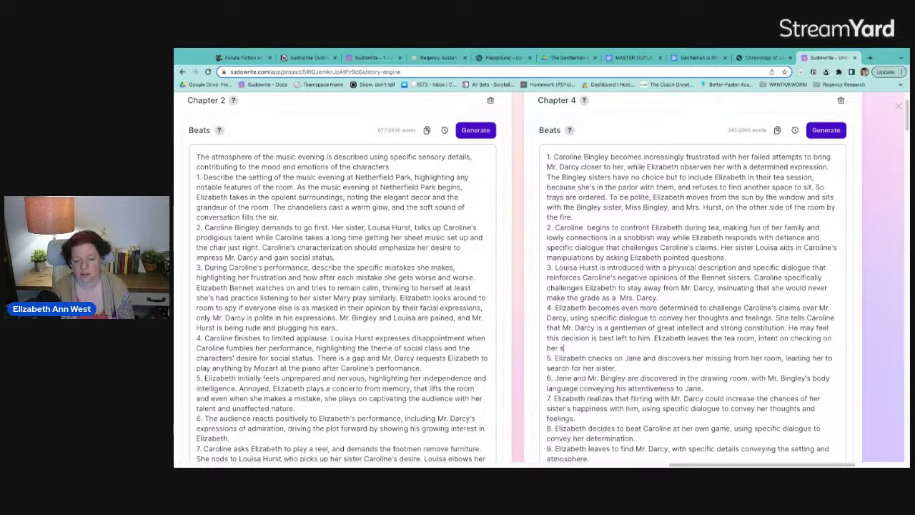
text(ister.)
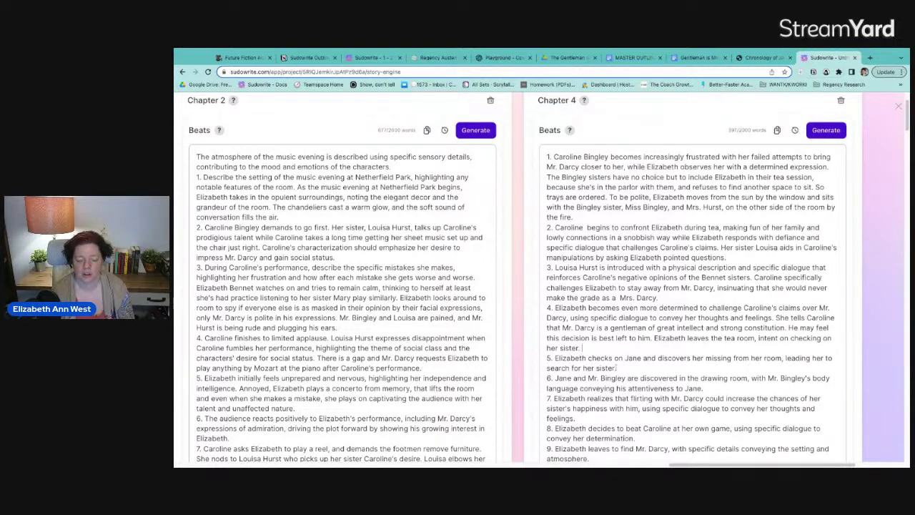
In beat 5, insert "storms upstairs, expecting to find Jane in her sickroom, but she's not there!" after the opening word "Elizabeth".
click(587, 359)
text(storms )
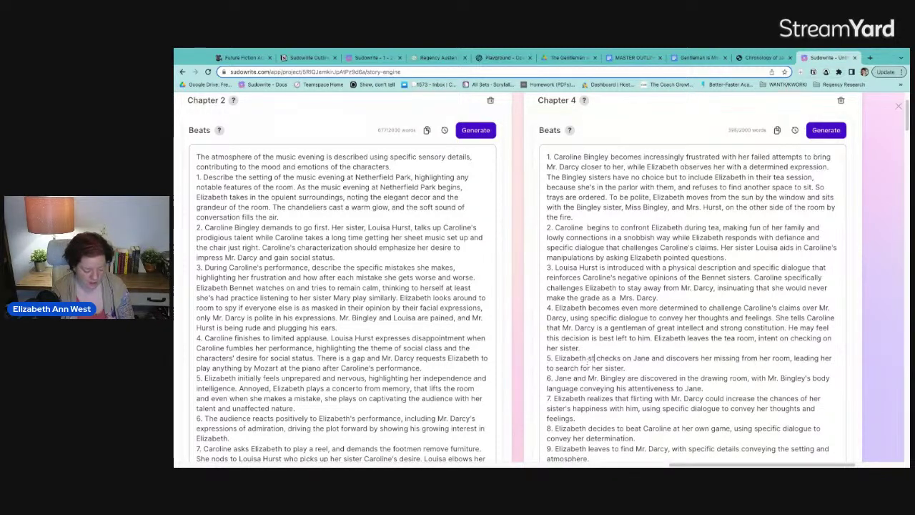
text(upstai)
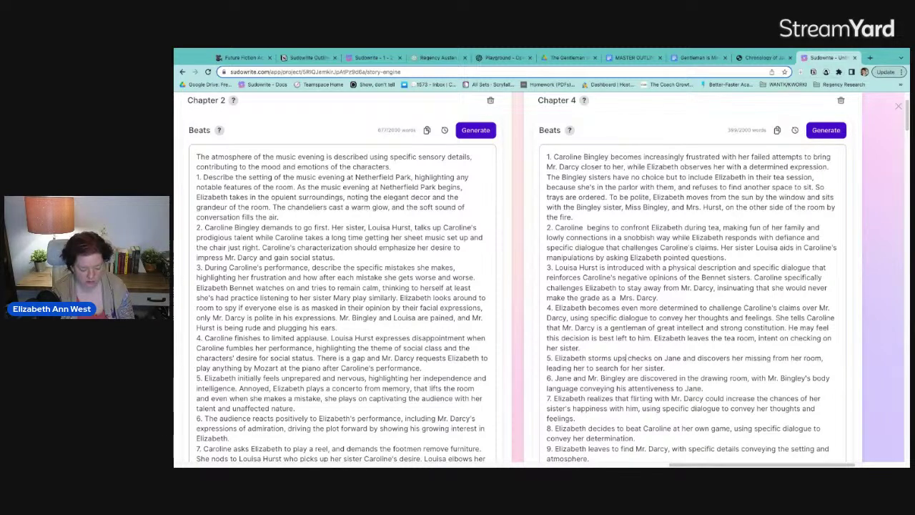
text(rs)
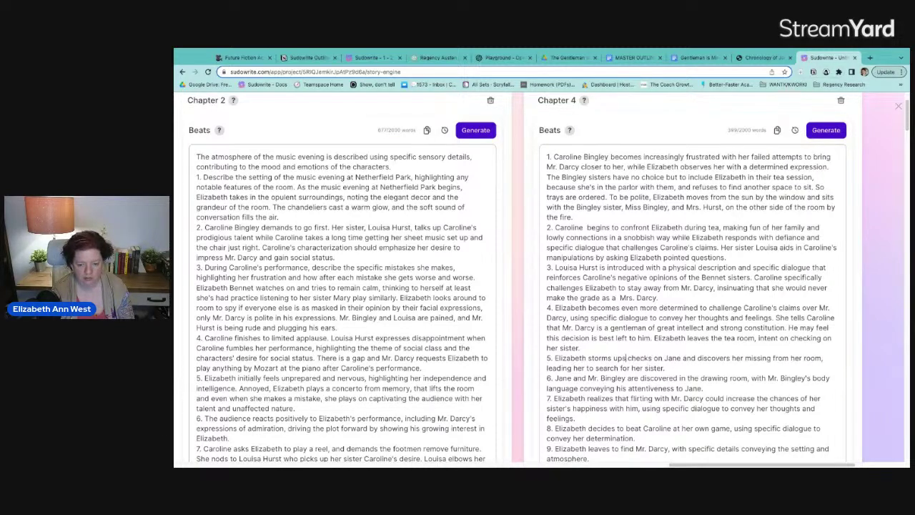
text(, )
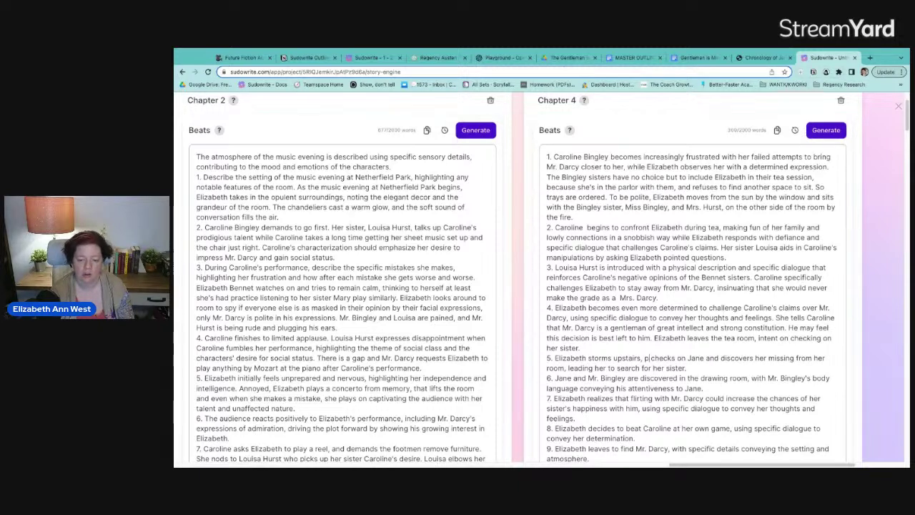
text(expecting to fin)
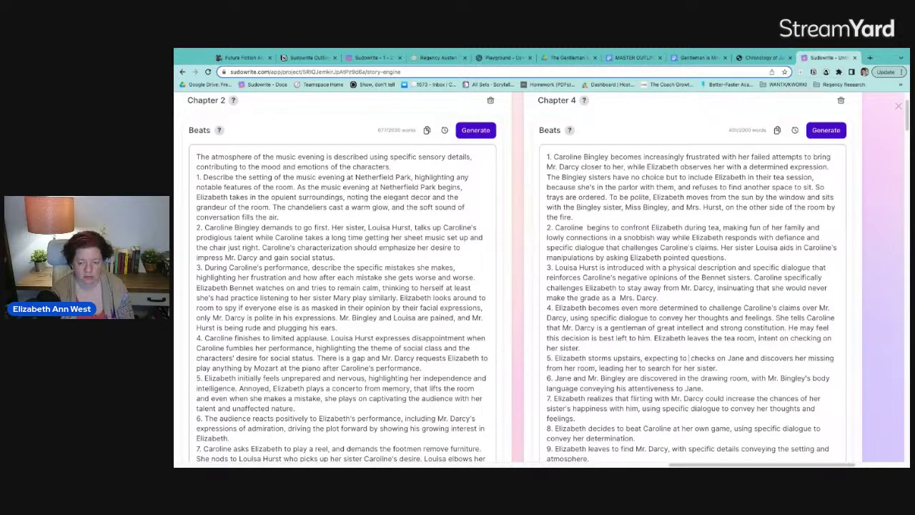
text(d Jane)
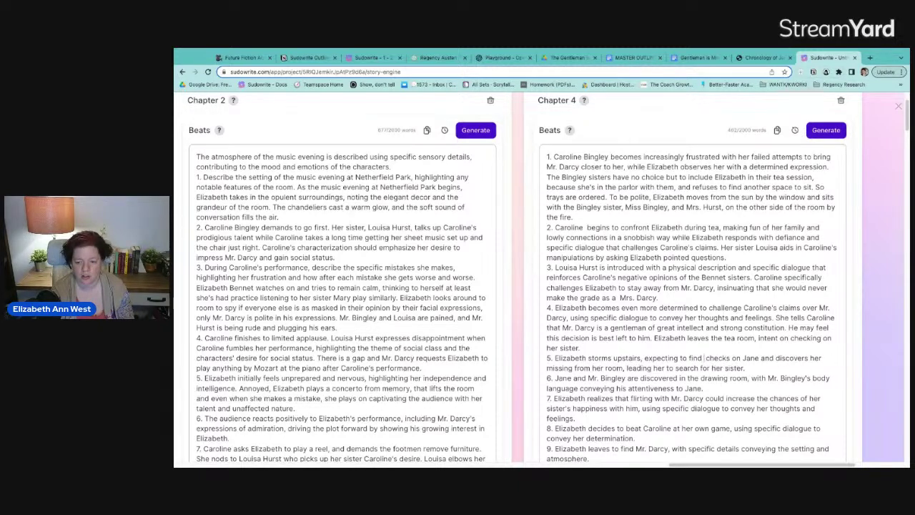
text( in her sic)
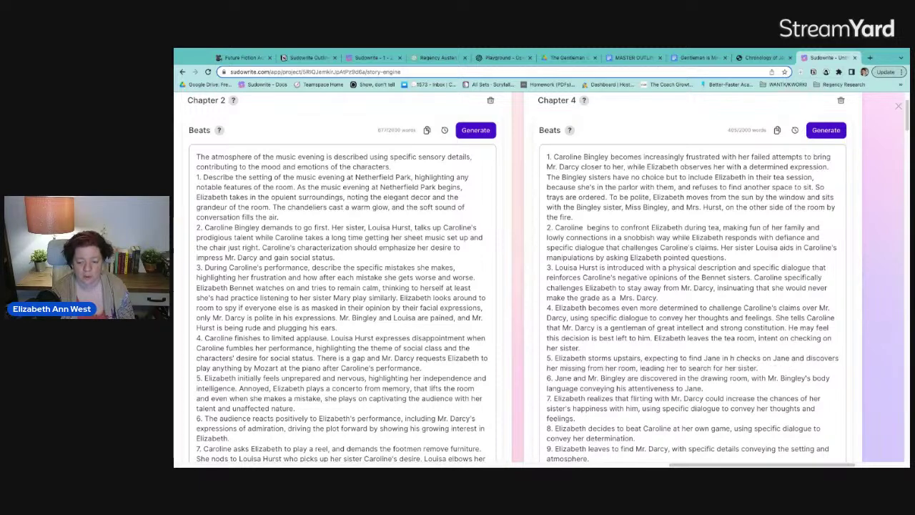
text(kroom, but she's)
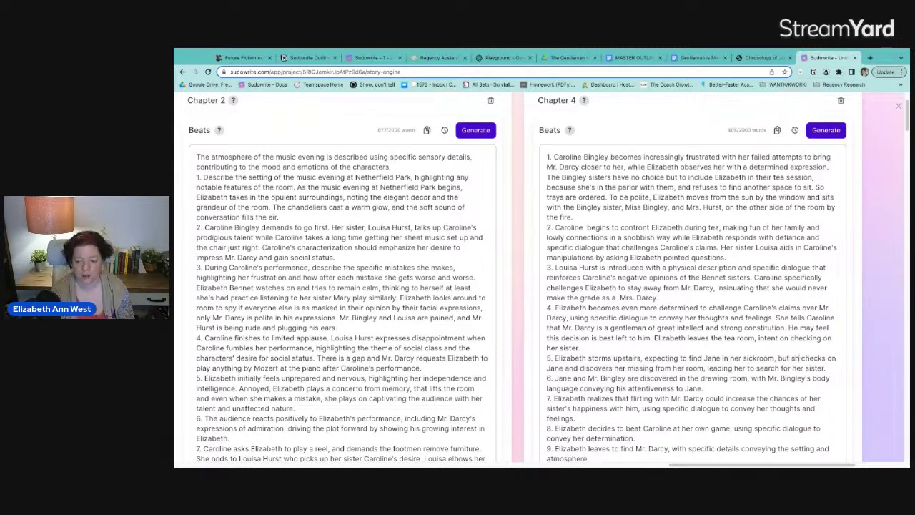
text( not there)
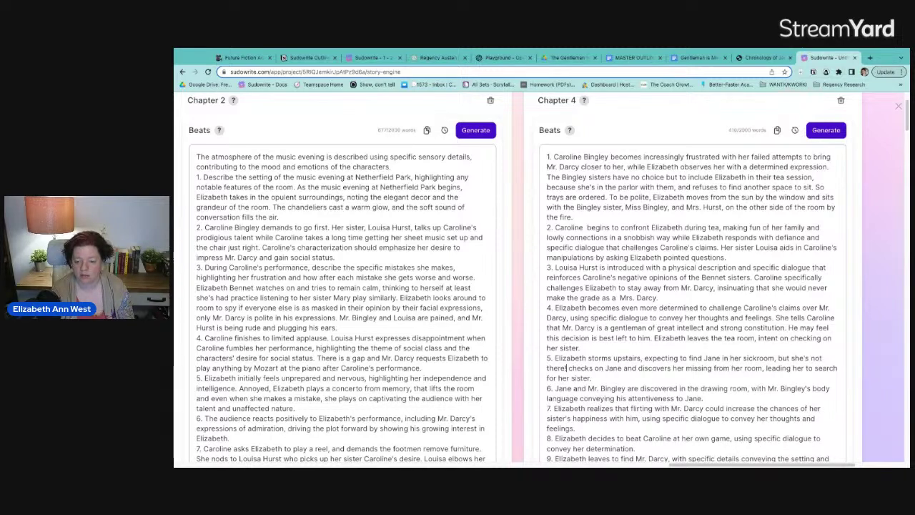
text(!)
In beat 5, replace "checks on Jane and discovers her missing from her room," with "Elizabeth begins searching for Jane,".
key(shift+Right)
key(shift+Right)
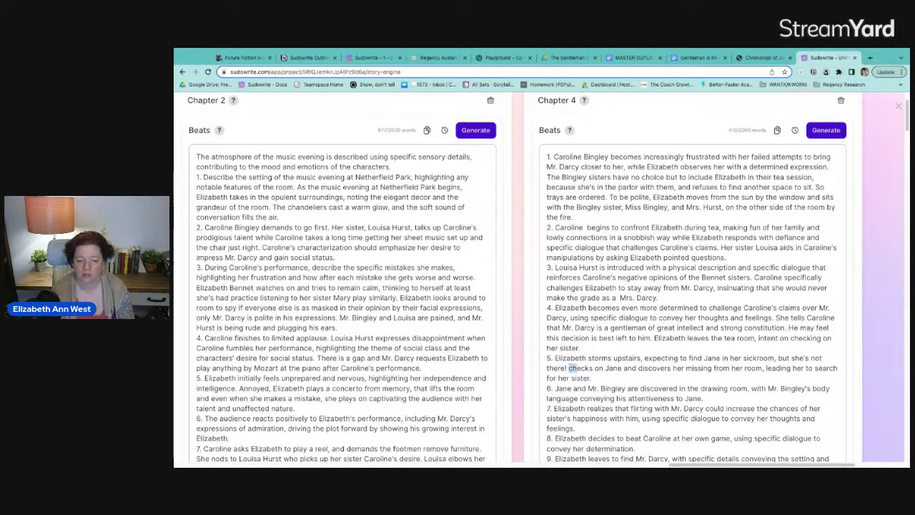
key(shift+Right)
key(shift+Right)
key(shift+Right)
key(shift+Right)
key(shift+Right)
key(shift+Right)
key(shift+Right)
key(shift+Right)
key(shift+Right)
key(shift+Right)
key(shift+Right)
key(shift+Right)
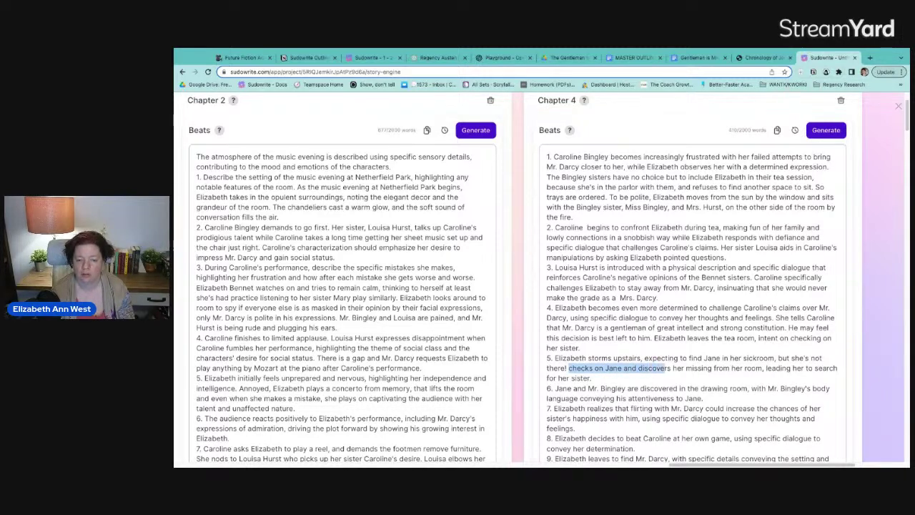
key(shift+Right)
key(shift+Right)
key(shift+Right)
key(shift+Right)
key(shift+Right)
key(shift+Right)
key(shift+Right)
key(shift+Right)
key(shift+Right)
key(shift+Right)
key(shift+Right)
key(shift+Right)
key(shift+Right)
key(shift+Right)
key(shift+Right)
key(shift+Right)
key(shift+Right)
key(shift+Right)
key(shift+Right)
key(shift+Right)
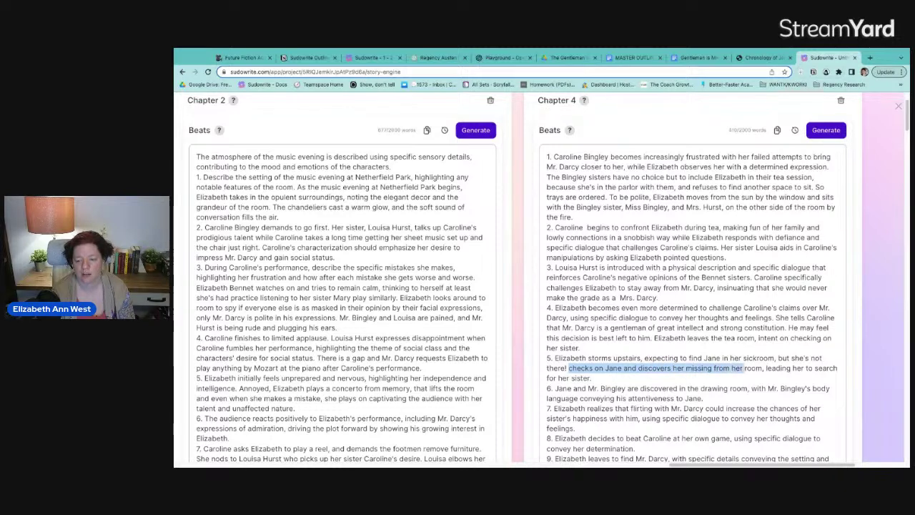
key(shift+Right)
key(shift+Right)
key(shift+Right)
key(shift+Right)
key(shift+Right)
key(shift+Right)
key(shift+Right)
key(shift+Right)
text(Eliz)
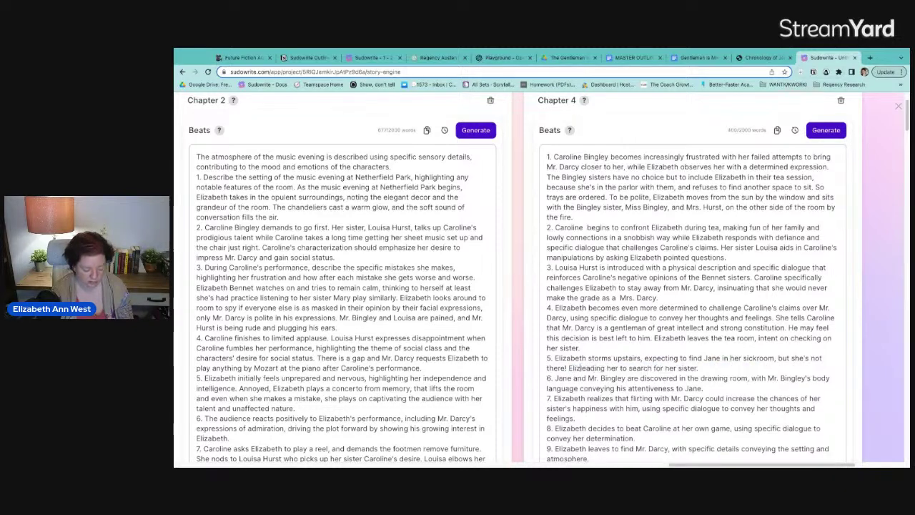
text(abeth begins)
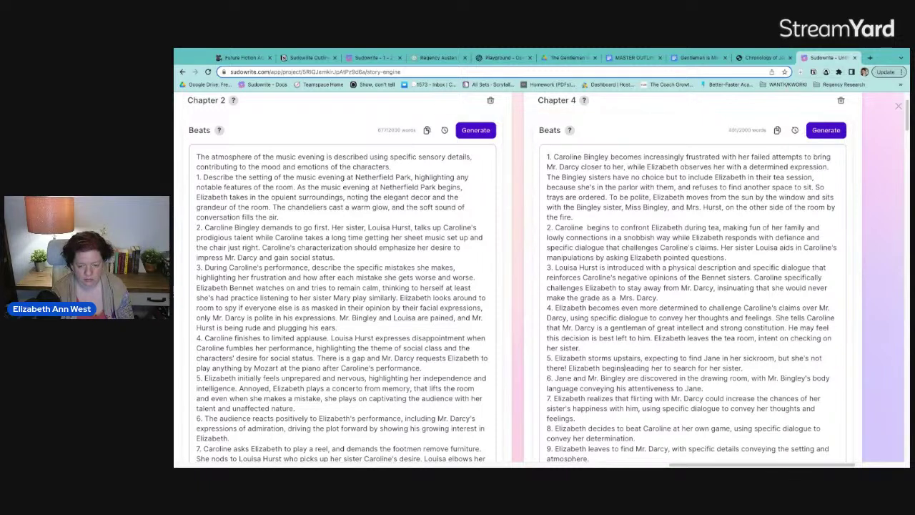
text( searching for l)
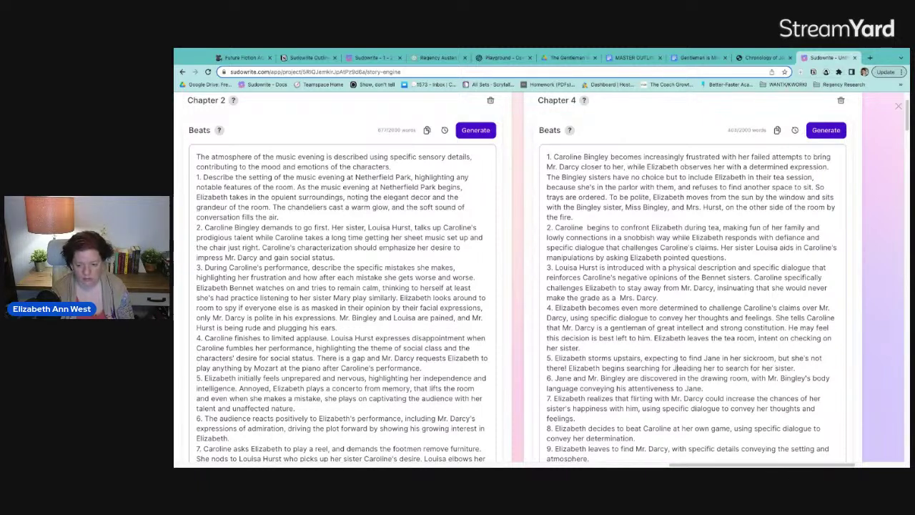
text(ane, )
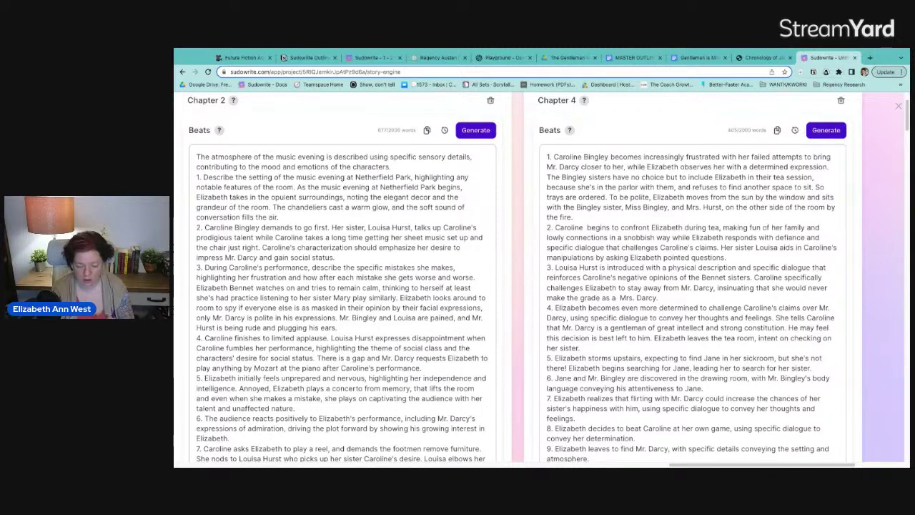
In beat 5, insert "and asks the maid what happened" after "Elizabeth begins searching for Jane,".
text(a)
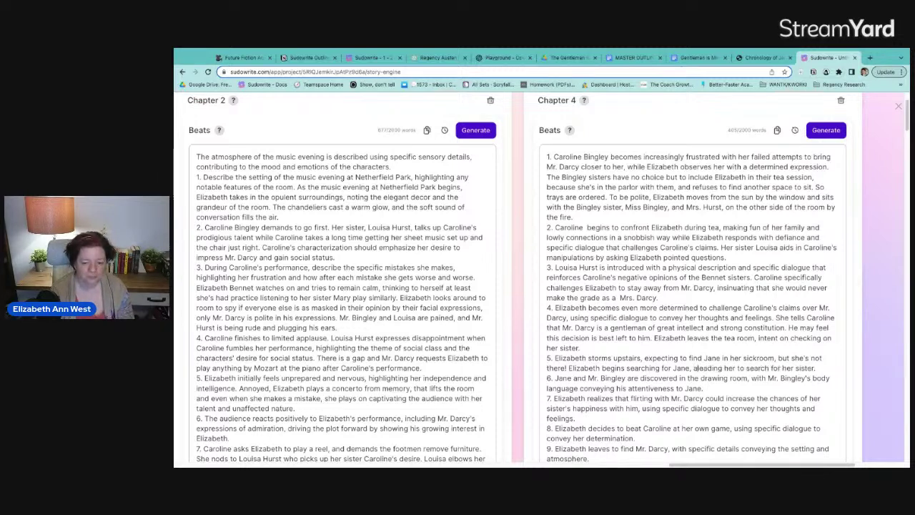
text(nd )
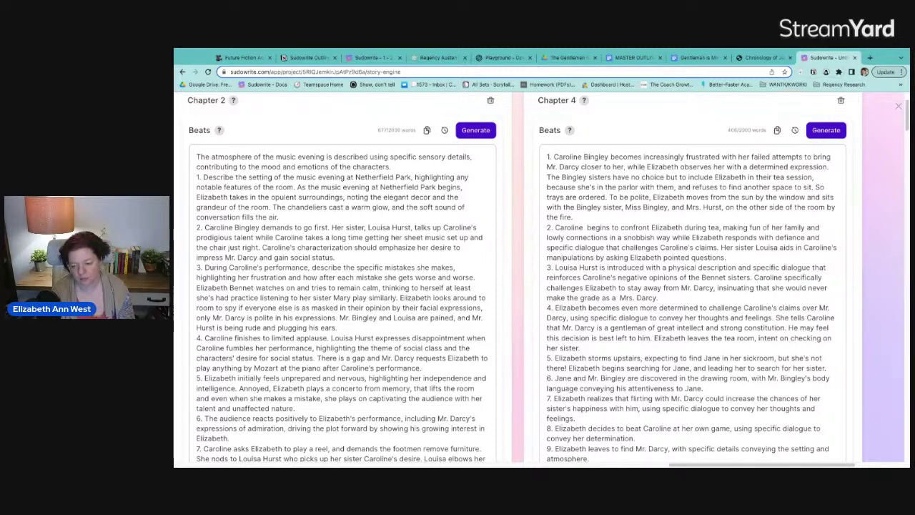
text(asks the m)
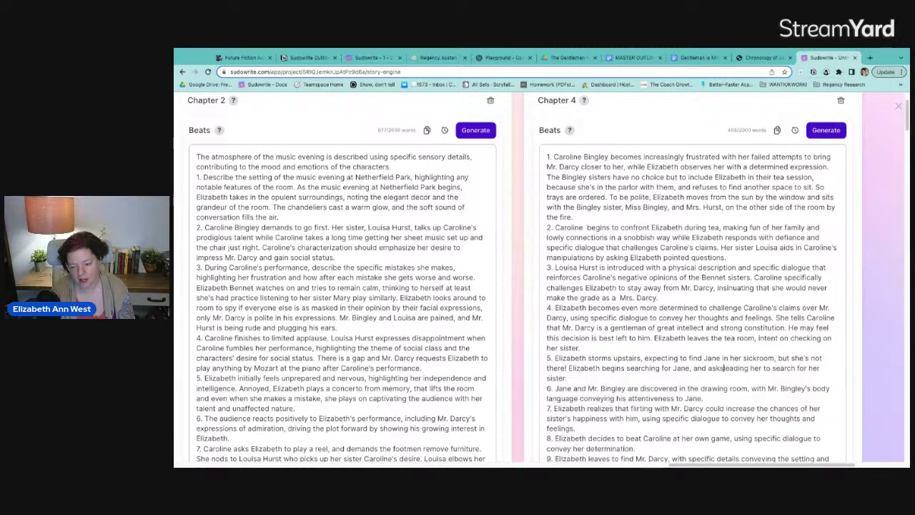
text(aid )
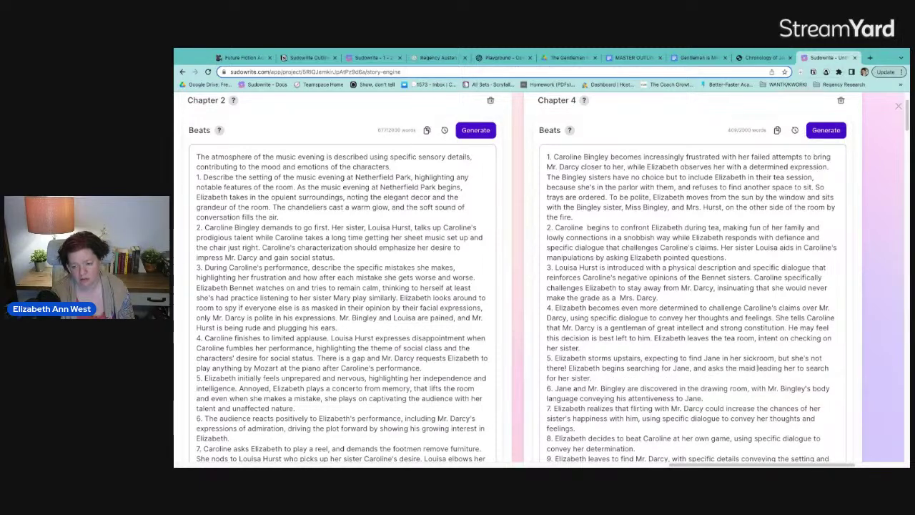
text(wh)
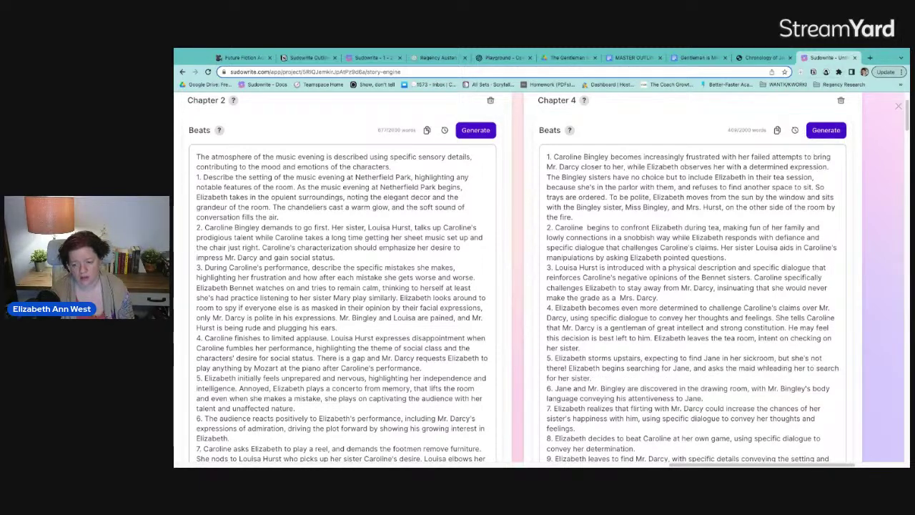
text(at happened and th)
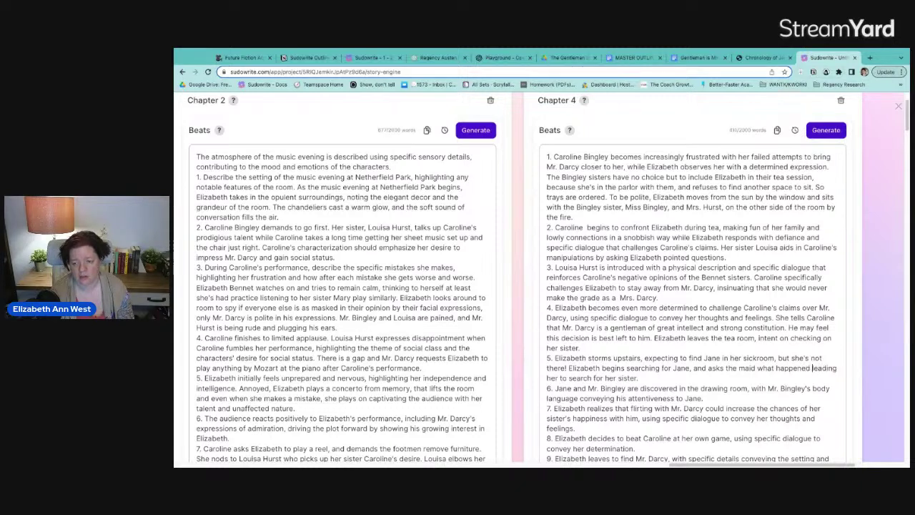
Continue the inserted text in beat 5 with "and the maid confesses that Miss Bennet requested a day gown and assistance to dress.".
text(e maid con)
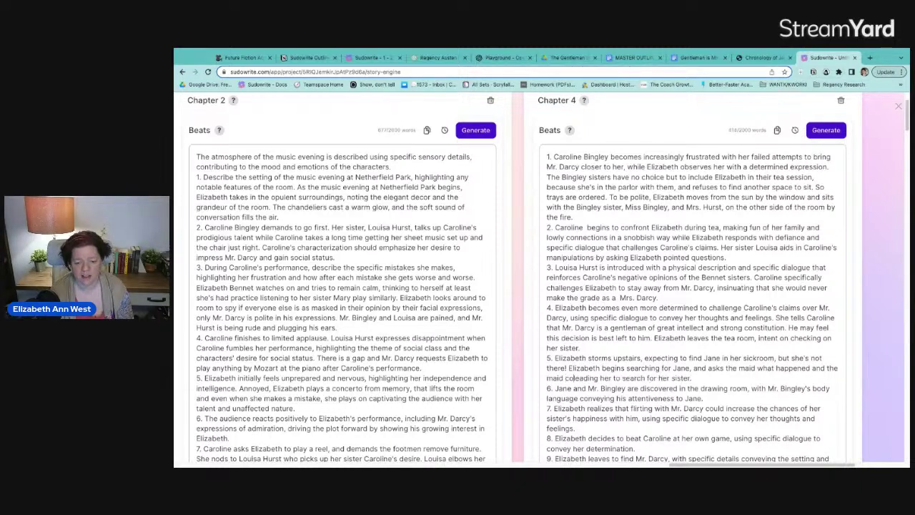
text(fesses that Mi)
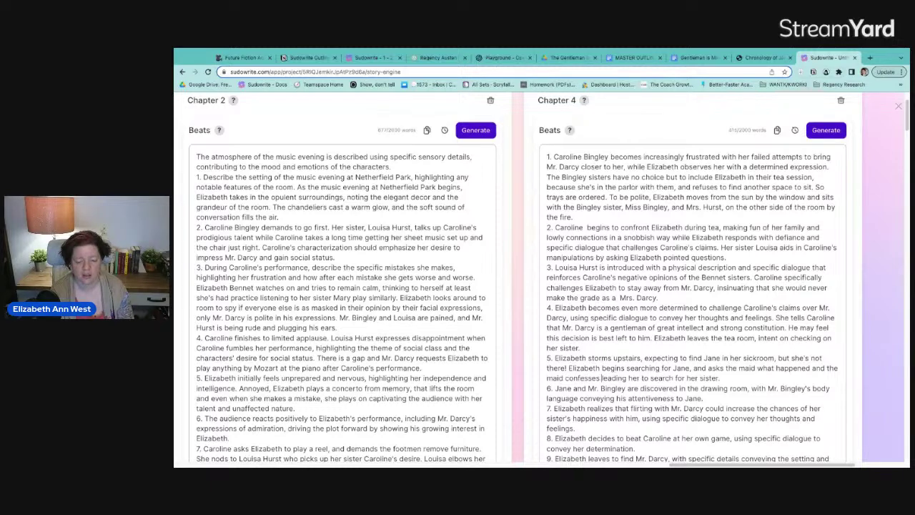
text(ss Bennet request)
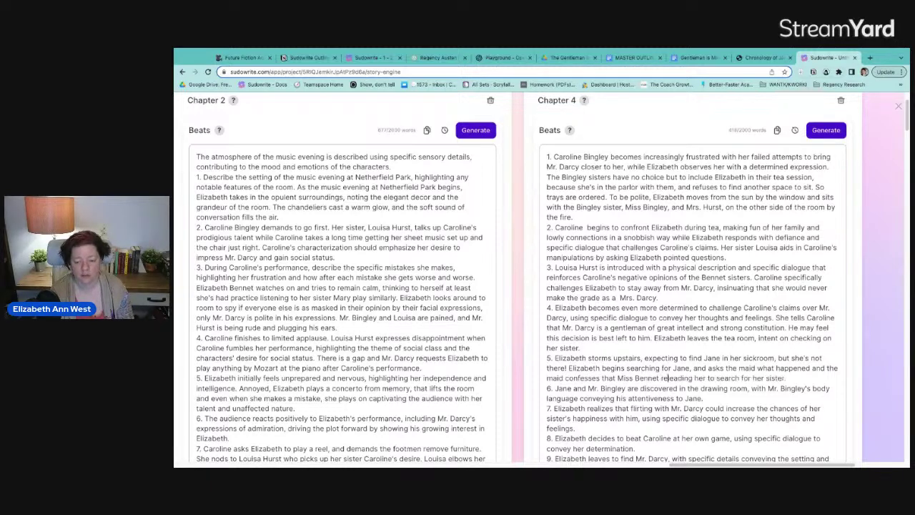
text(ed a day gown)
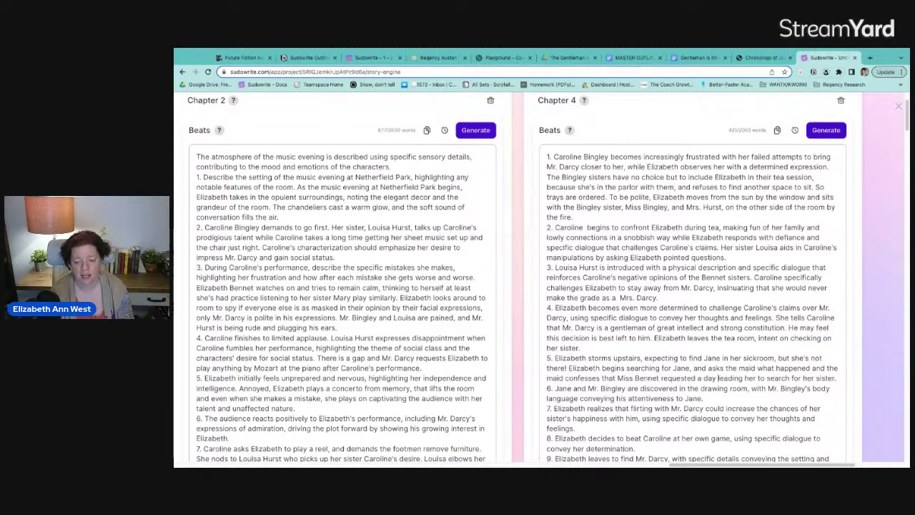
text( and assistan)
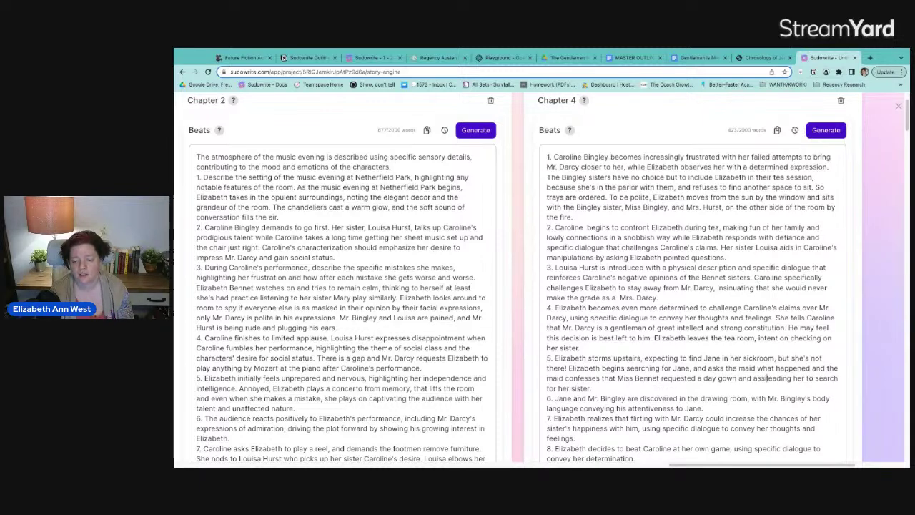
text(ce to dre)
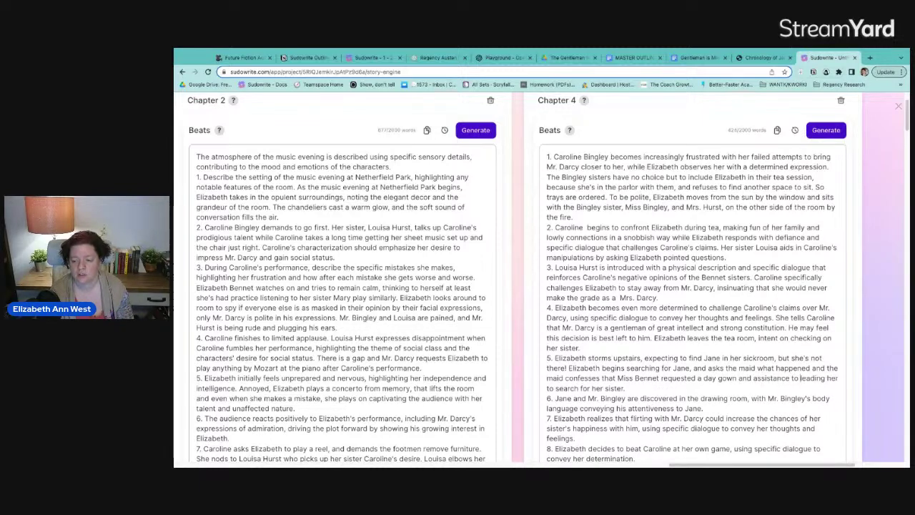
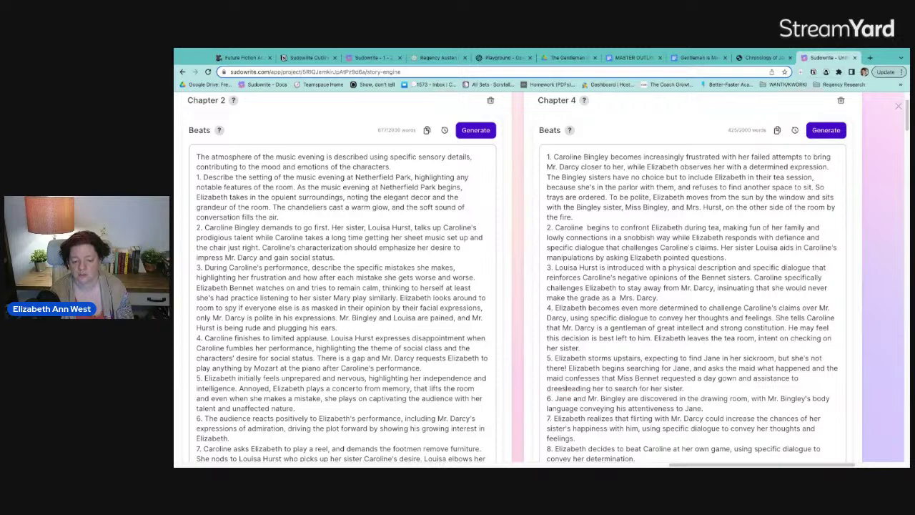
text(ss. She be)
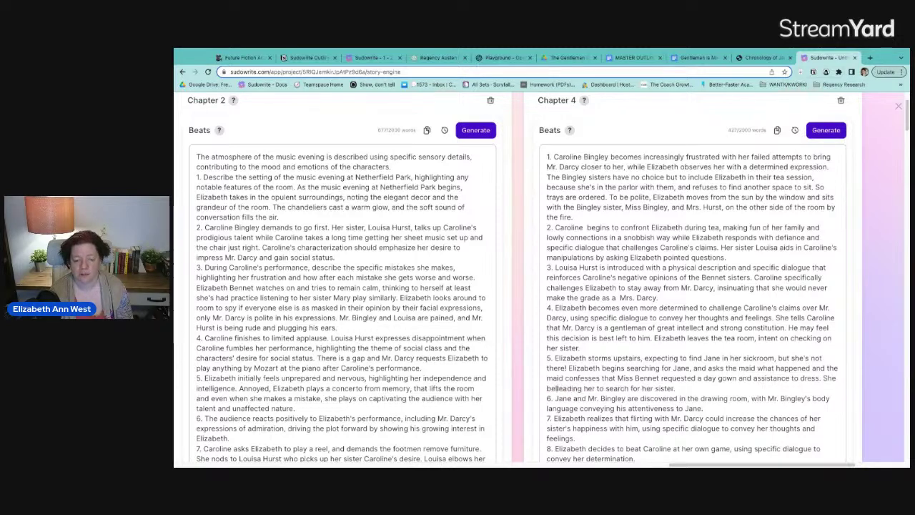
Add the sentence "She believes that Miss Bennet is downstairs with Mr. Bingley" to beat 5 after the dressing detail.
text(lieves that Mis)
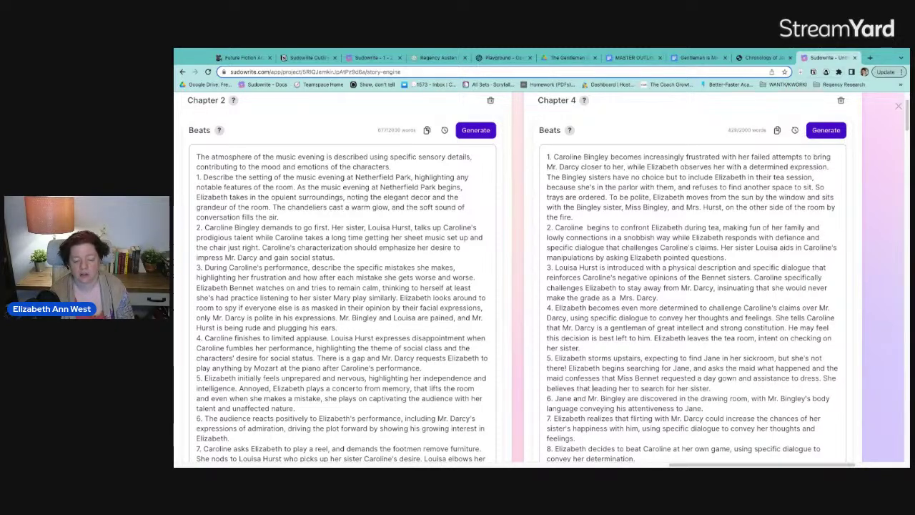
text(s Bennet is do)
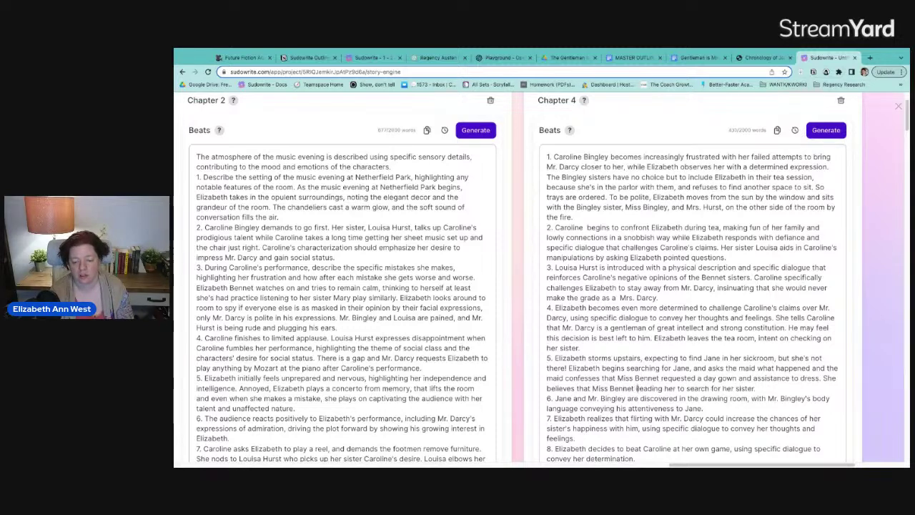
text(wnstai)
text(rs with Mr. Bi)
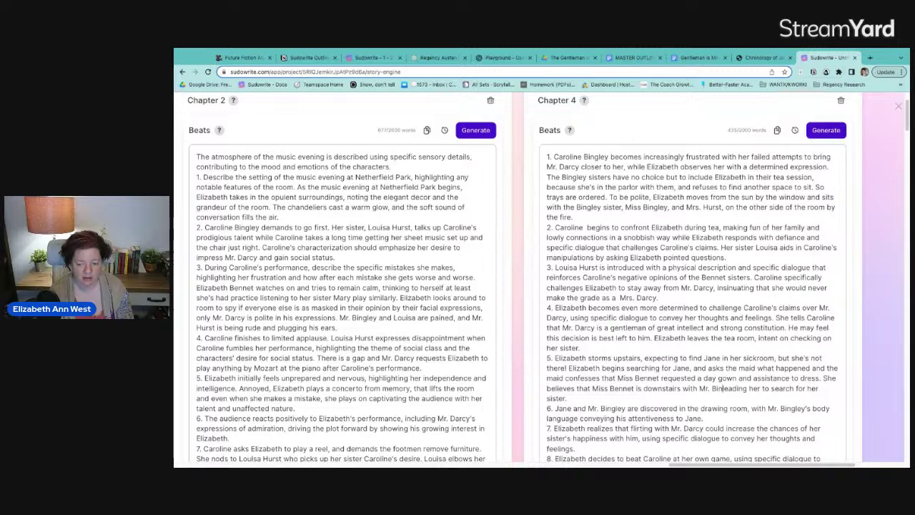
text(ngley)
Follow the Mr. Bingley sentence in beat 5 with "But the maid does not offer more.".
text(. But)
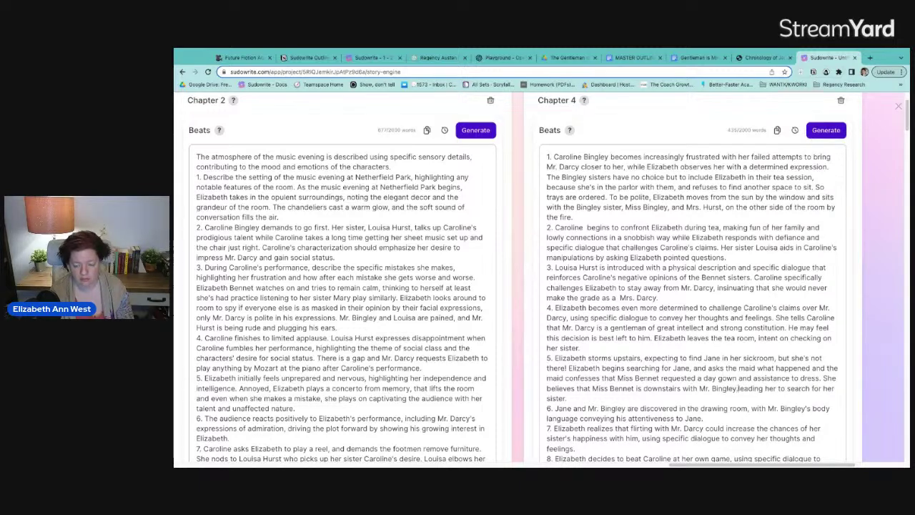
key(BackSpace)
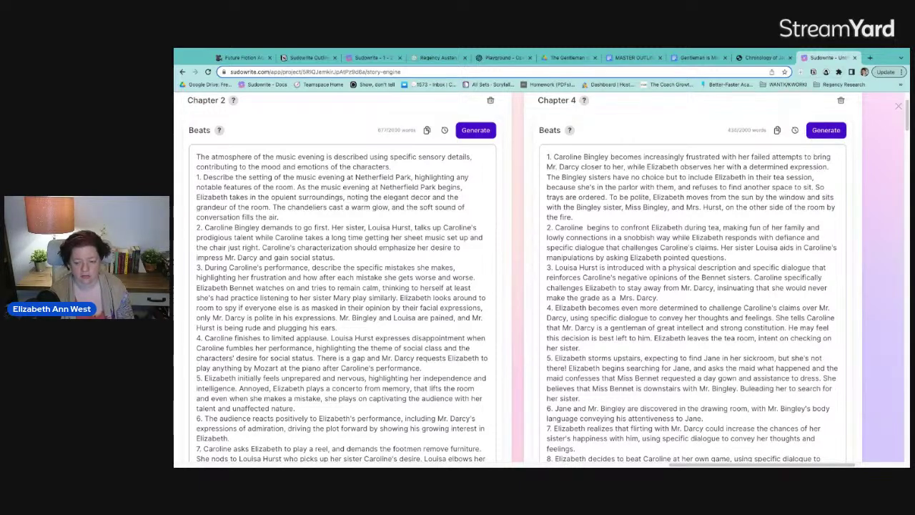
text(t the maid)
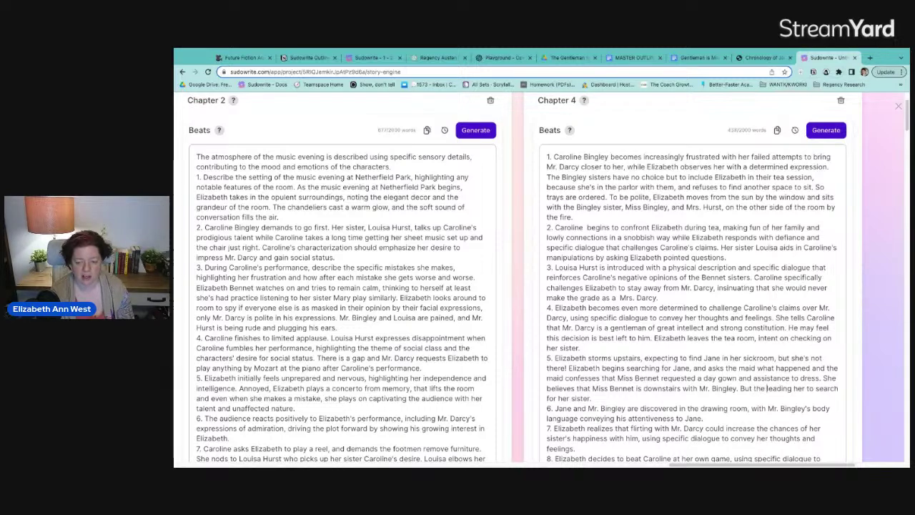
text( dow )
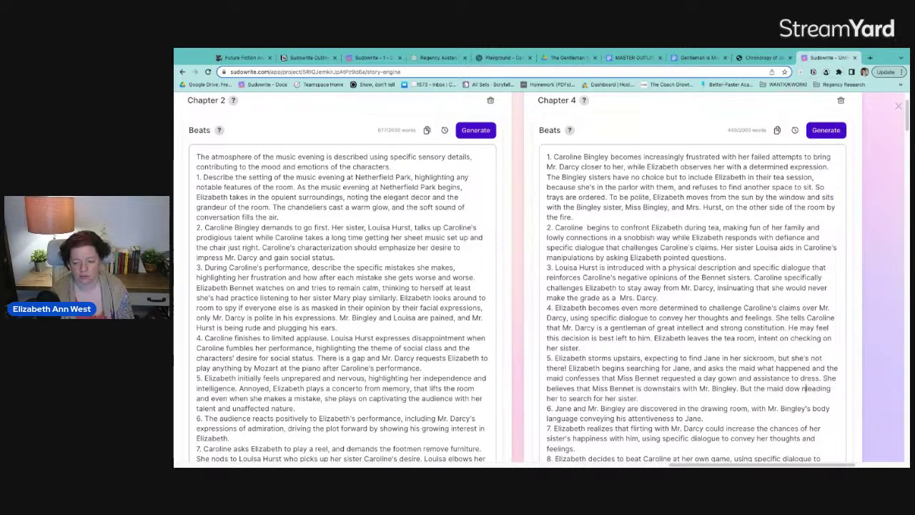
text(es not offer more)
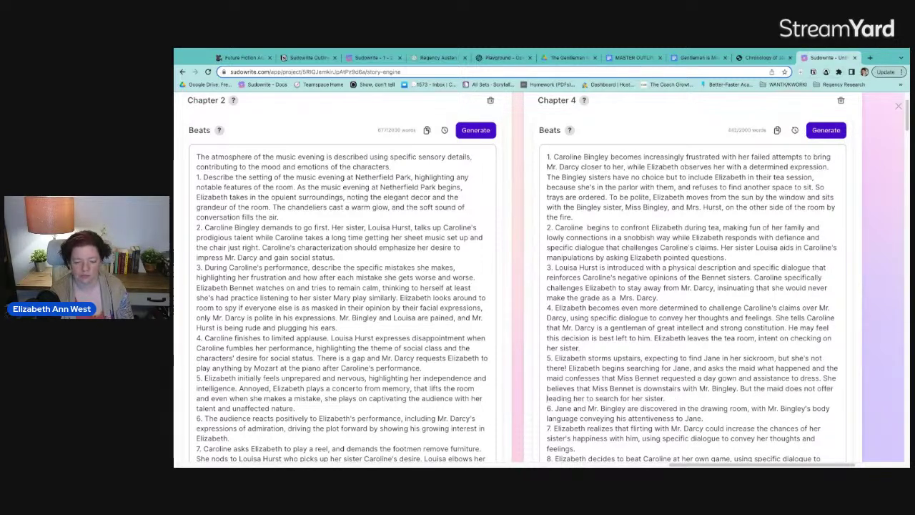
text(.)
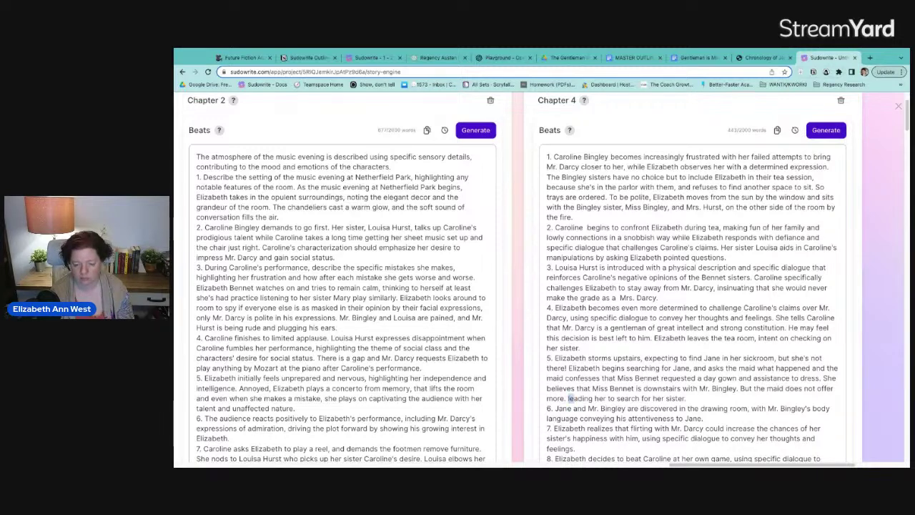
Delete the leftover phrase "leading her to search for her sister." from the end of beat 5.
key(shift+Right)
key(shift+Right)
key(shift+Right)
key(shift+Right)
key(shift+Right)
key(shift+Right)
key(shift+Right)
key(shift+Right)
key(shift+Right)
key(shift+Right)
key(shift+Right)
key(shift+Right)
key(shift+Right)
key(shift+Right)
key(shift+Right)
key(shift+Right)
key(shift+Right)
key(shift+Right)
key(shift+Right)
key(shift+Right)
key(shift+Right)
key(shift+Right)
key(shift+Right)
key(shift+Right)
key(shift+Right)
key(shift+Right)
key(shift+Right)
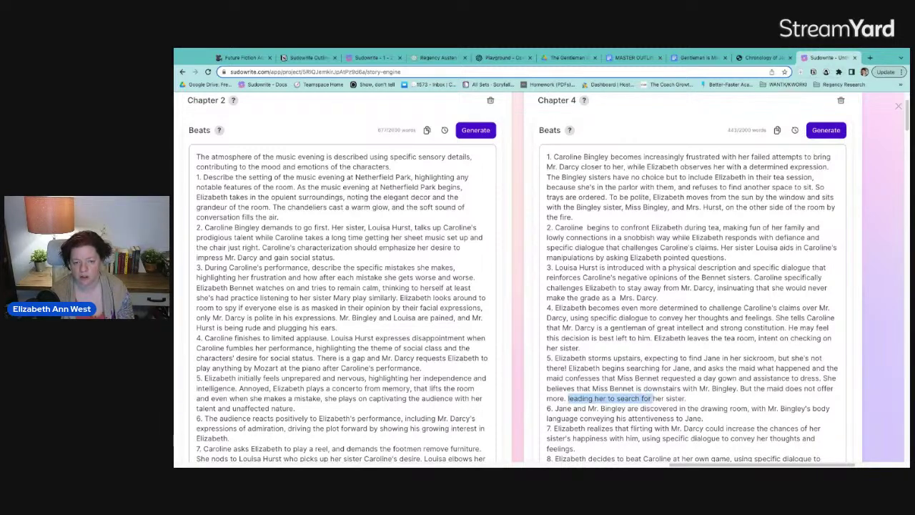
key(shift+Right)
key(shift+Right)
key(shift+Right)
key(shift+Right)
key(BackSpace)
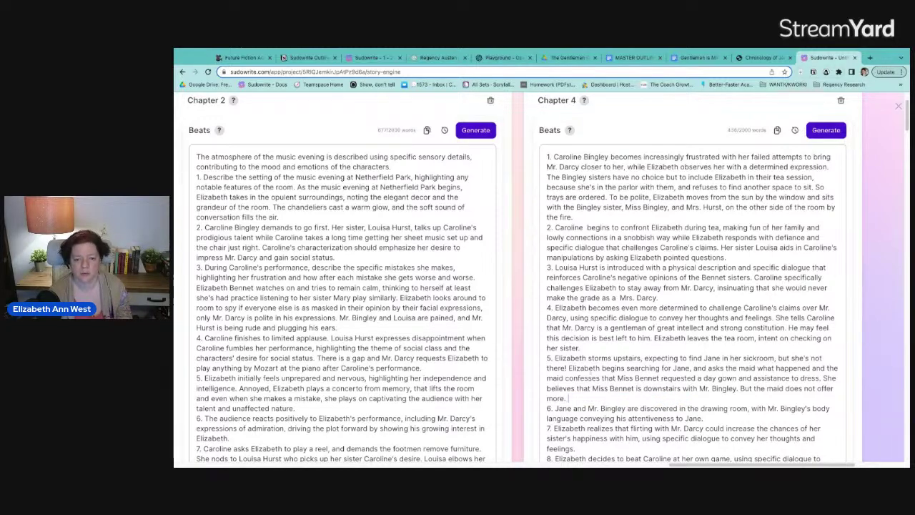
Append "They are by the fire and Elizabeth is loathe to interrupt them." to the end of beat 6.
scroll(510, 290, down, 2)
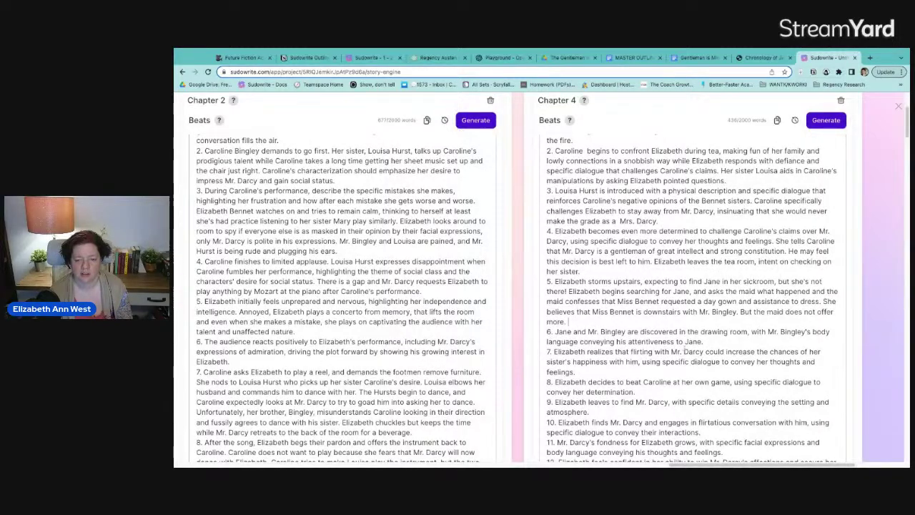
text(The)
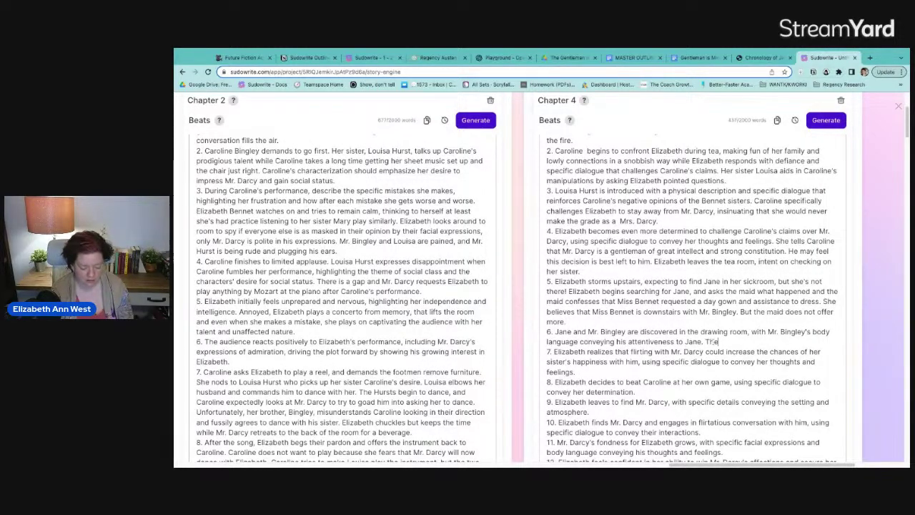
text(y are by the fire)
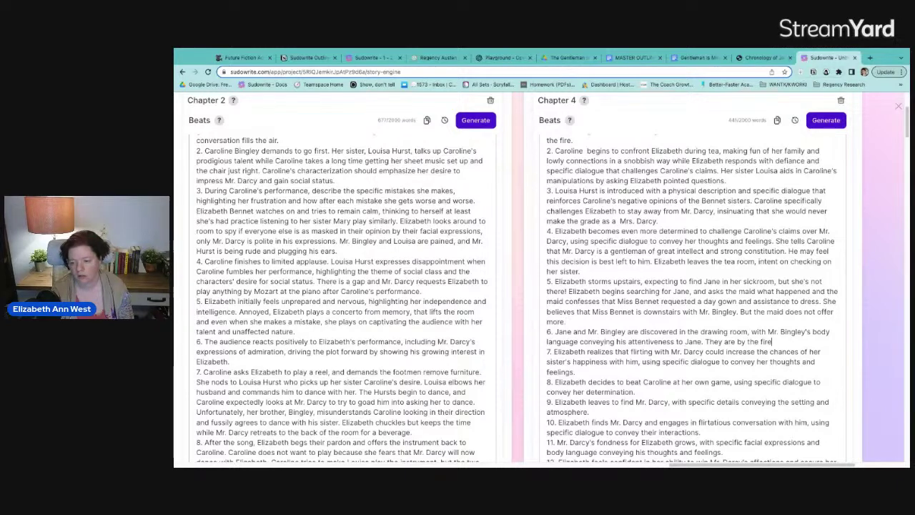
text( and Elizabeth is )
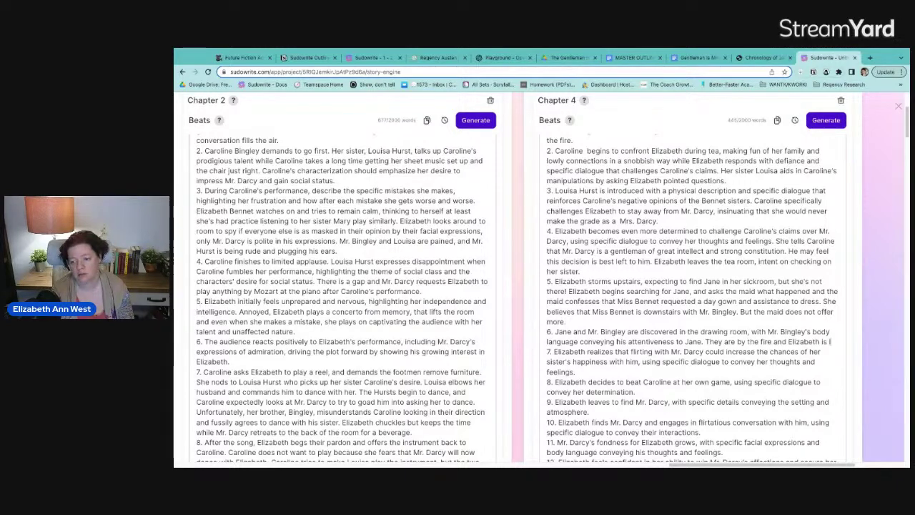
text(loathe to interr)
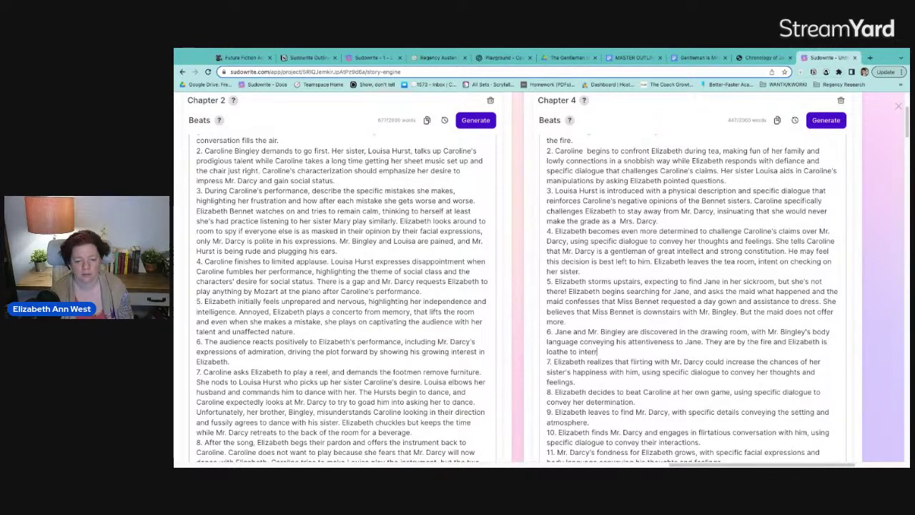
text(upt them. S)
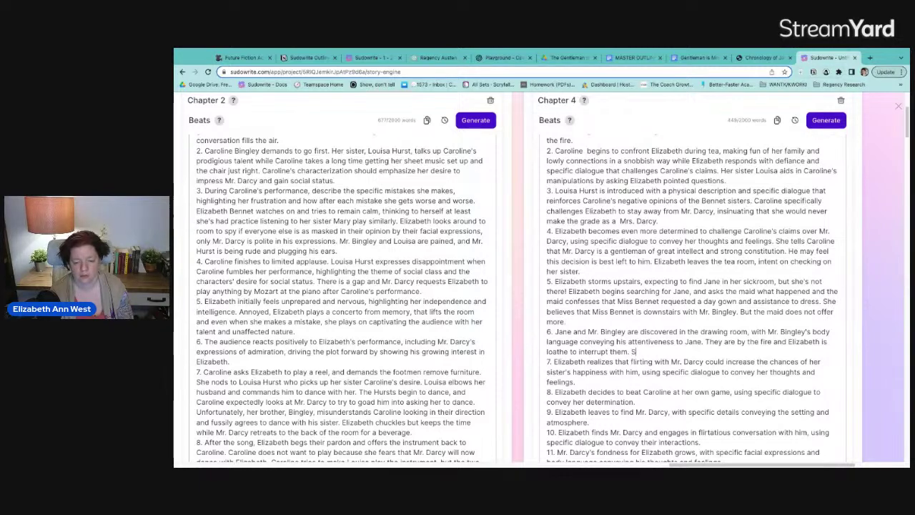
Append "She quietly leaves, and paces the hallway, trying to think of what to do?" to the end of beat 6.
text(he quietly)
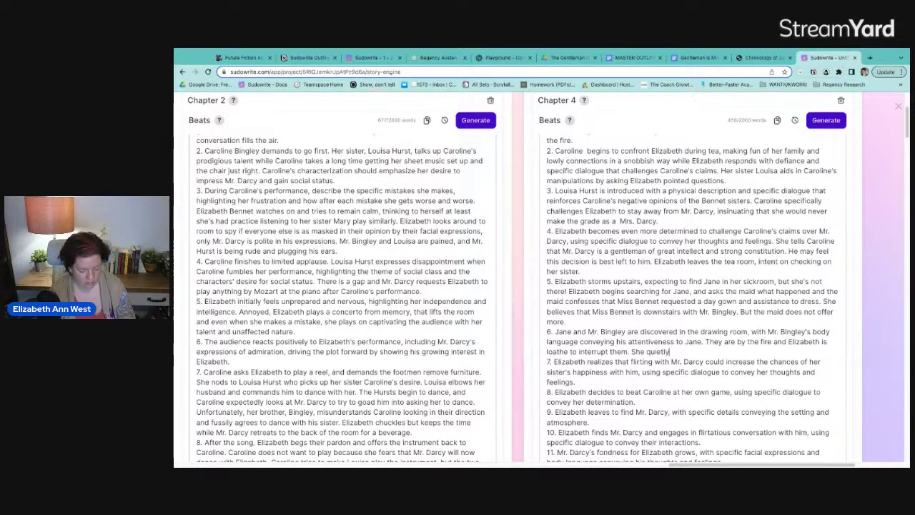
text( leaves)
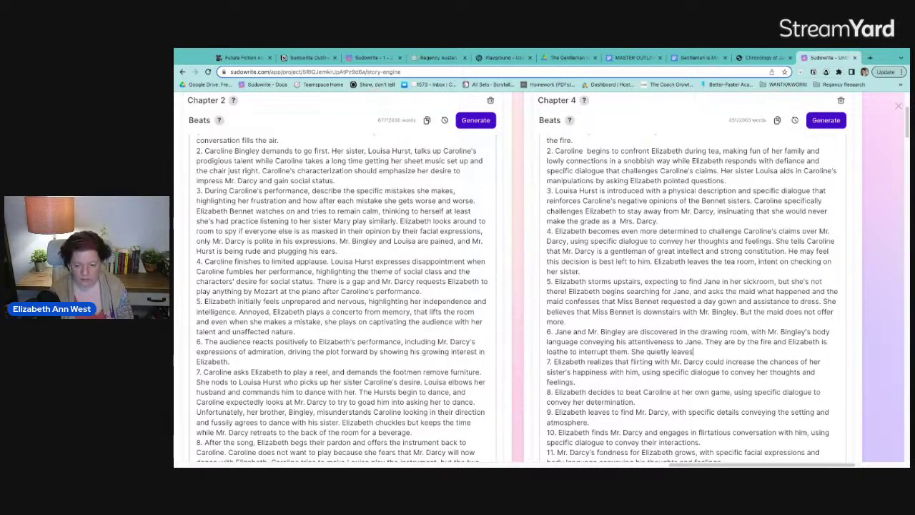
text(, and pac)
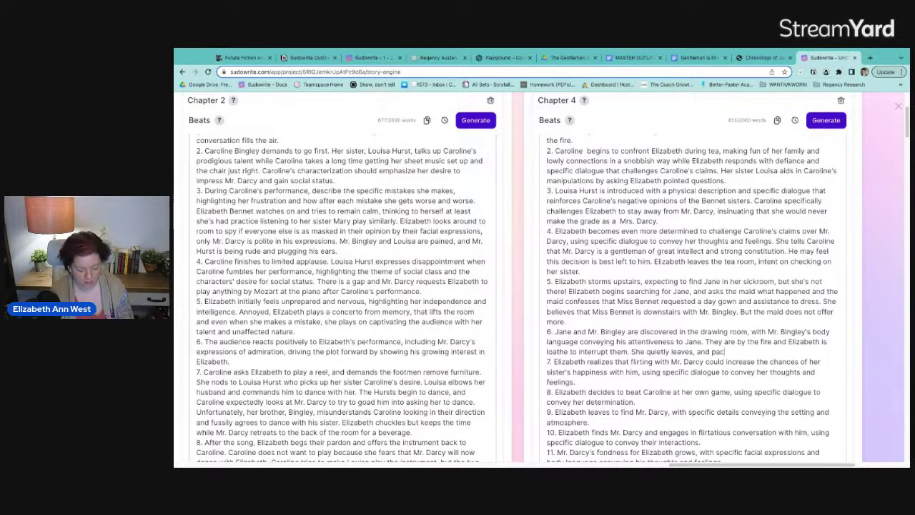
text(es the hall)
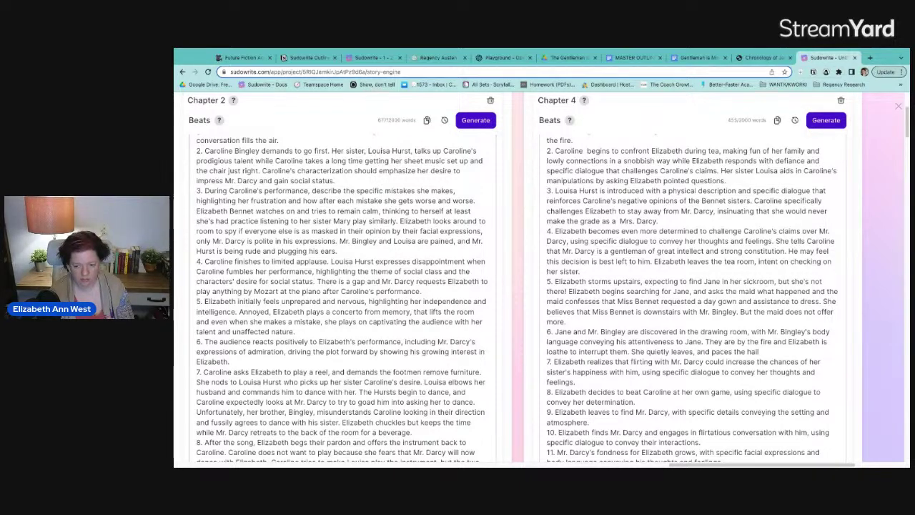
text(way)
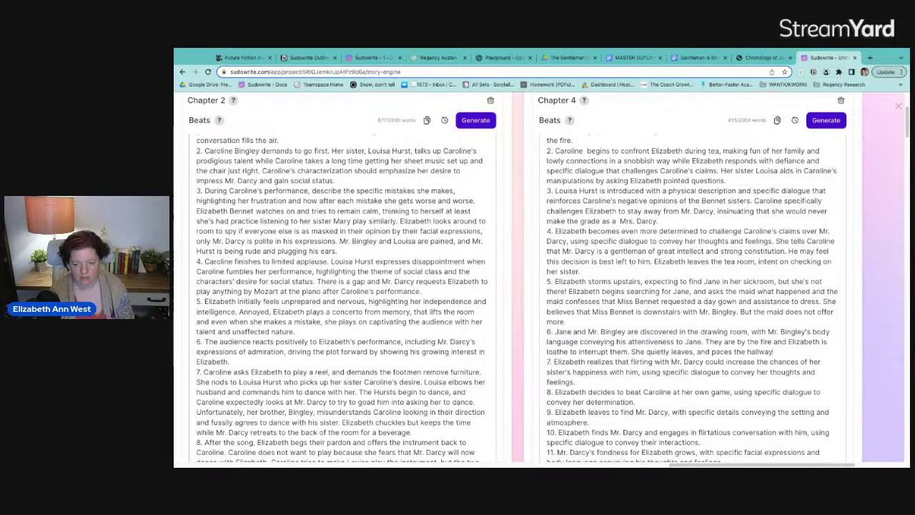
text(, th)
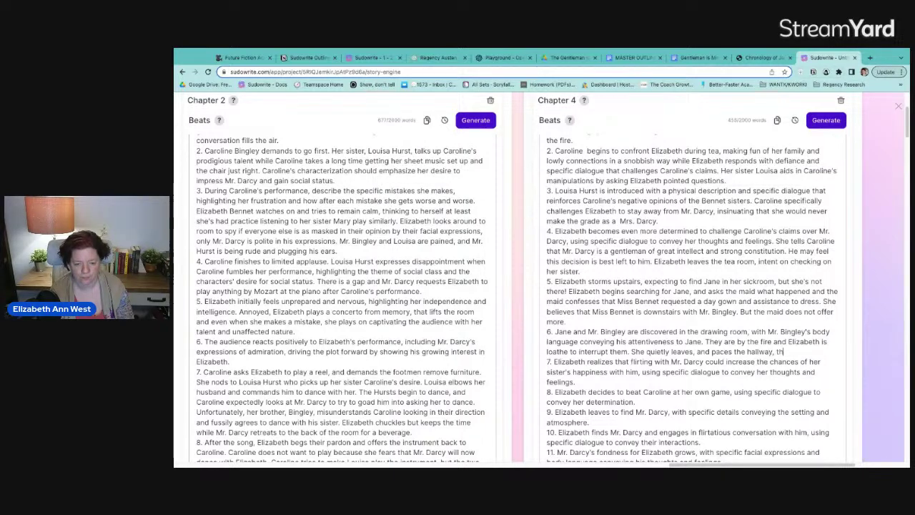
text( trying to thin)
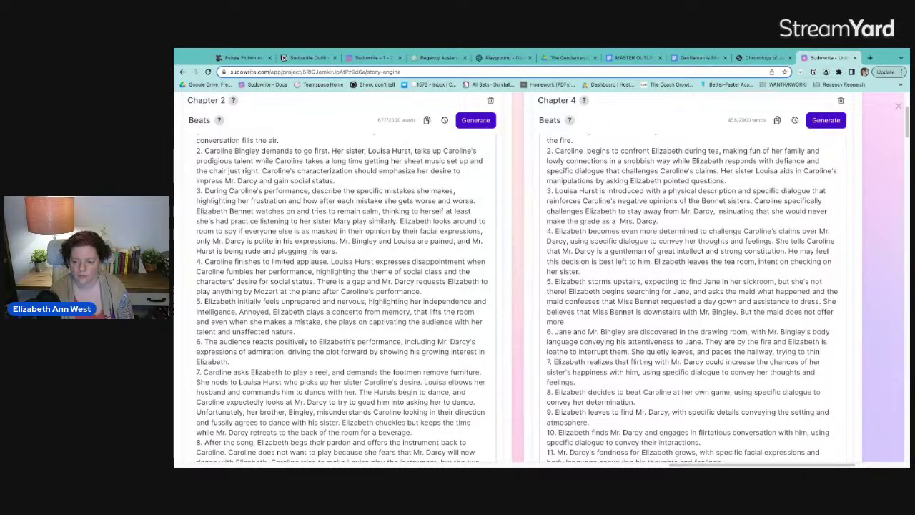
text(k of what to )
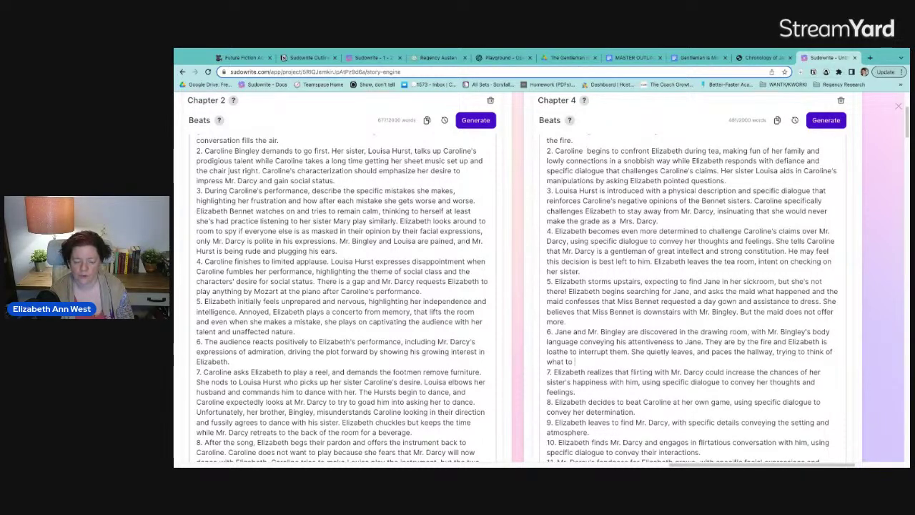
text(do? Shoudl she)
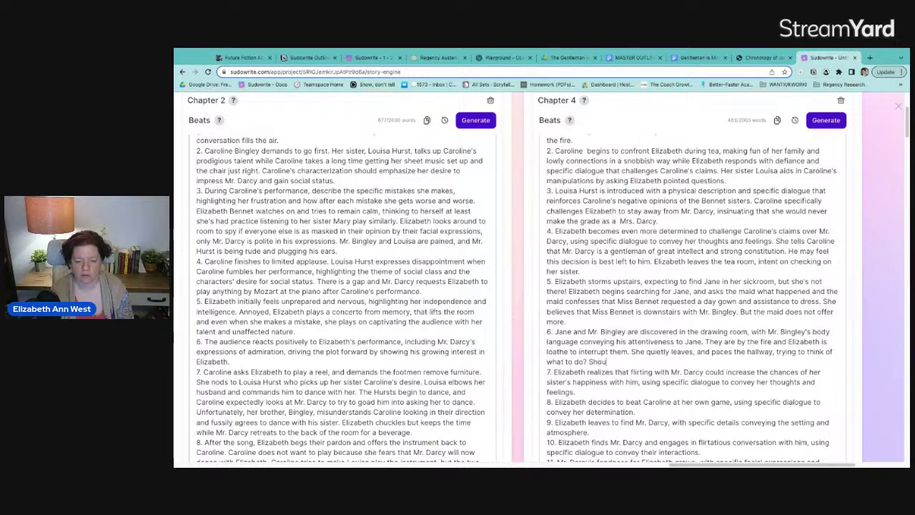
Replace the unfinished question at the end of beat 6 with "She wants to leave Netherfield Park as soon as possible,".
key(BackSpace)
key(BackSpace)
key(BackSpace)
key(BackSpace)
key(BackSpace)
key(BackSpace)
text(l)
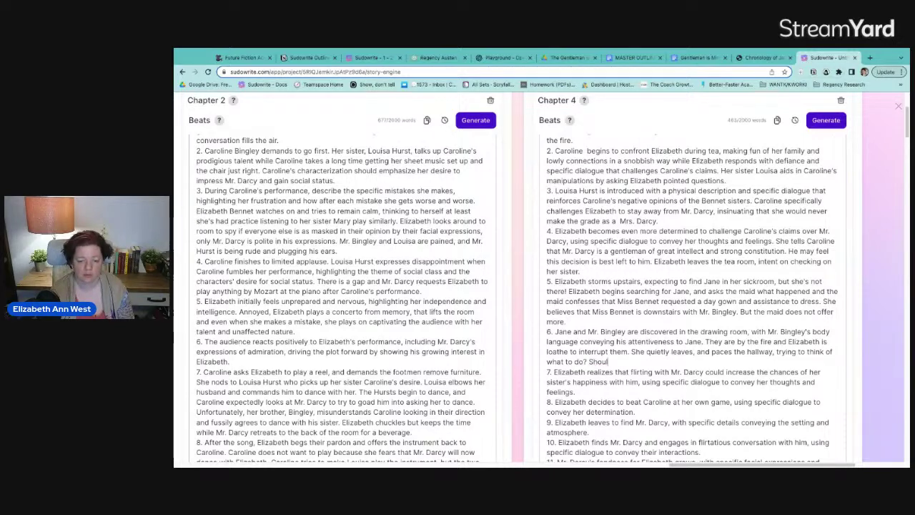
key(BackSpace)
key(BackSpace)
key(BackSpace)
text(he wants)
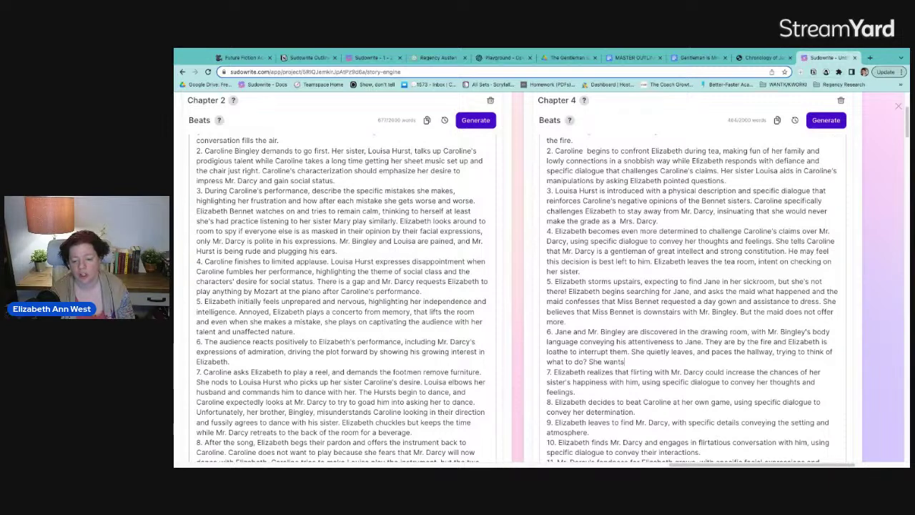
text( to leave Net)
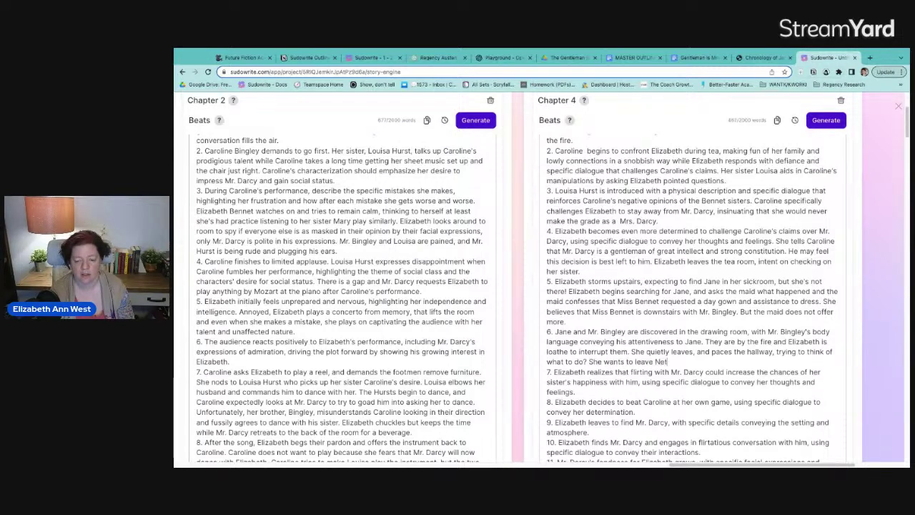
text(herfield Park)
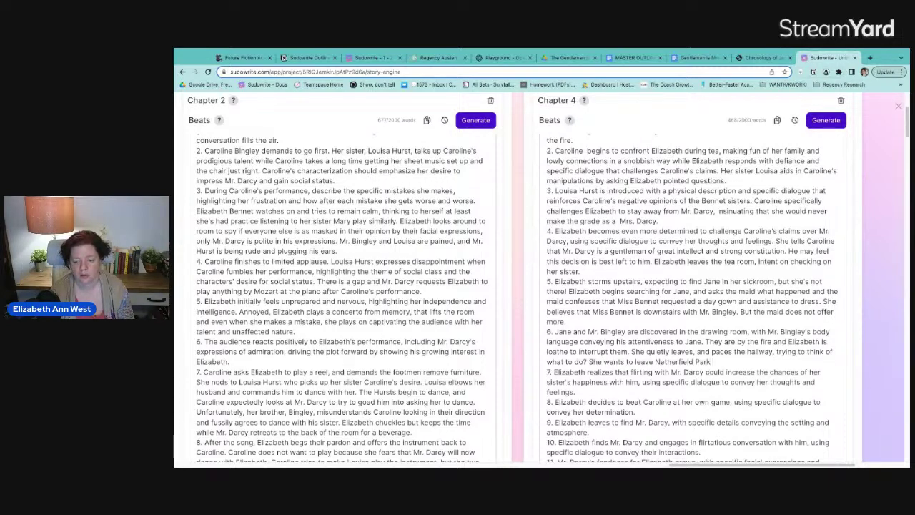
text( as soo)
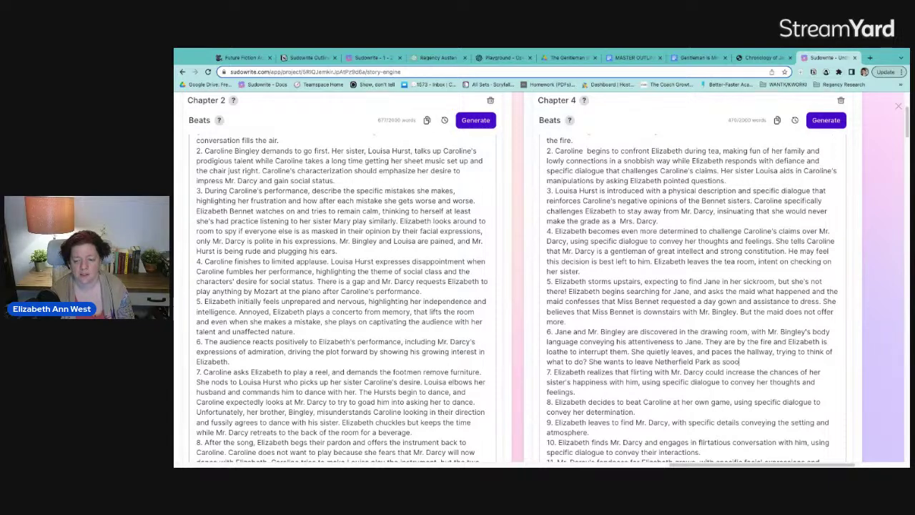
text(n as possible, and her h)
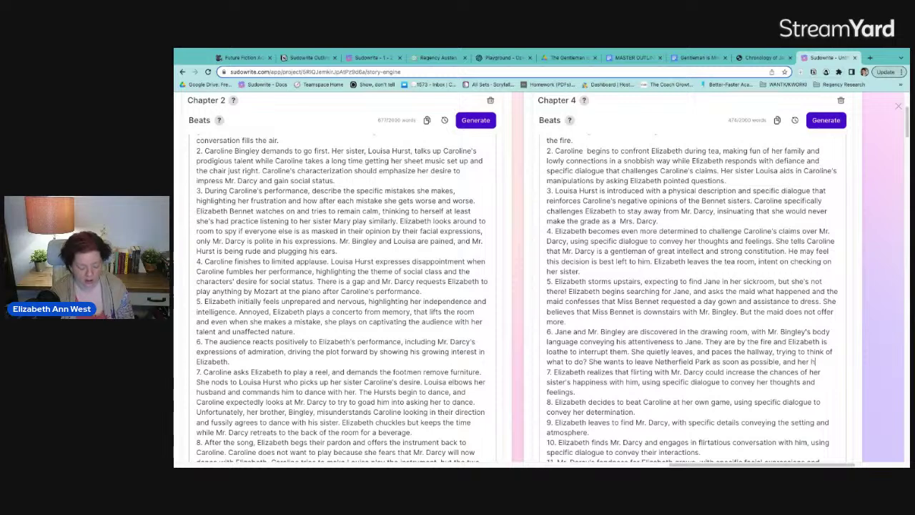
Continue the Netherfield Park sentence in beat 6 with "and her heart aches over Caroline Bingley's", correcting the spelling of "aches".
text(eart ackes )
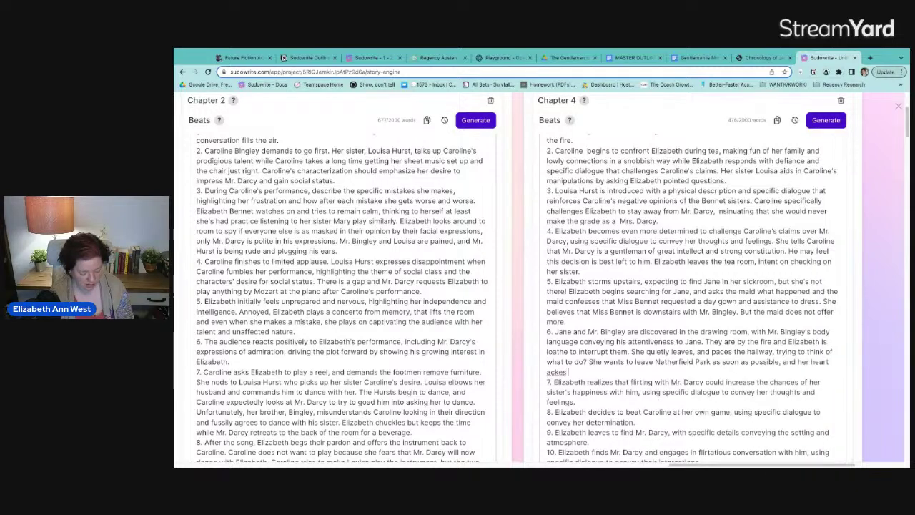
text(over Caroline B)
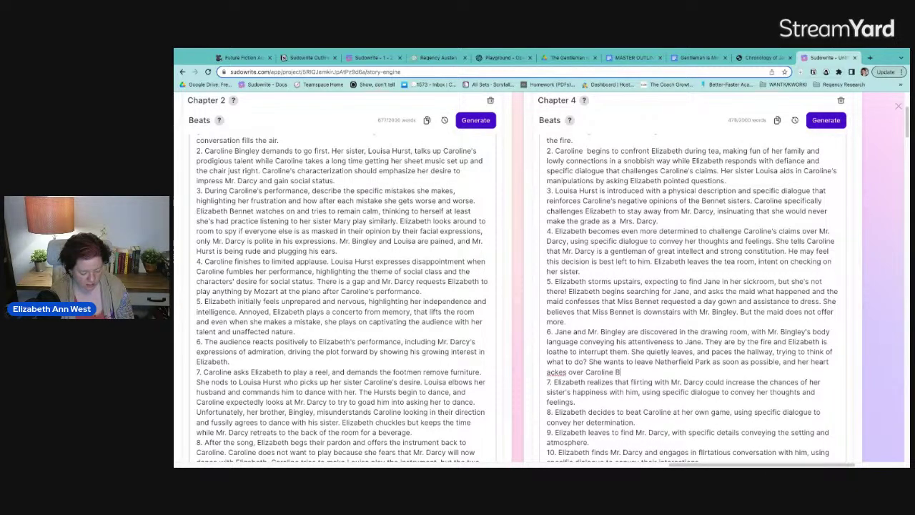
text(ingley's )
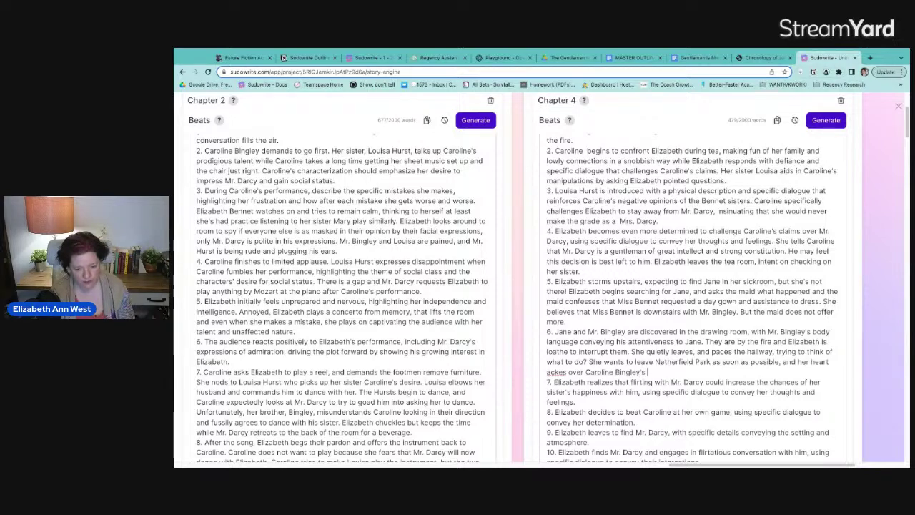
text(stup)
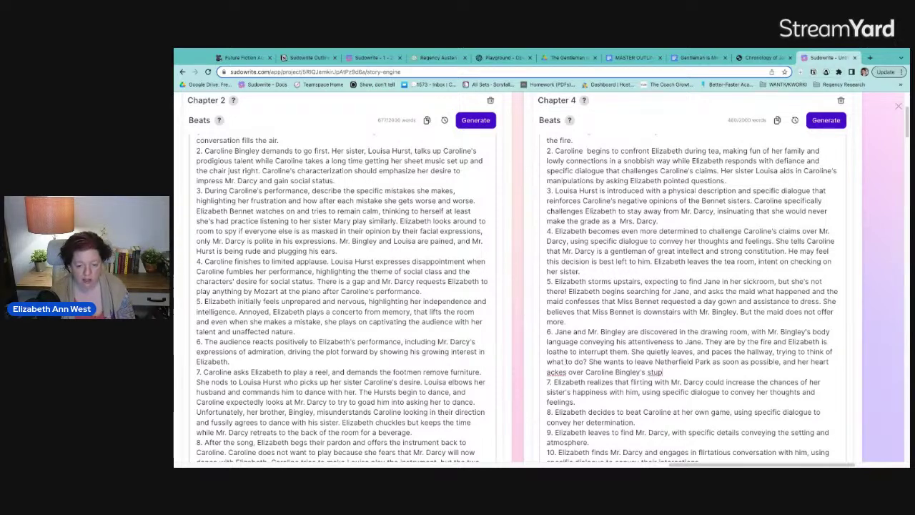
double_click(556, 371)
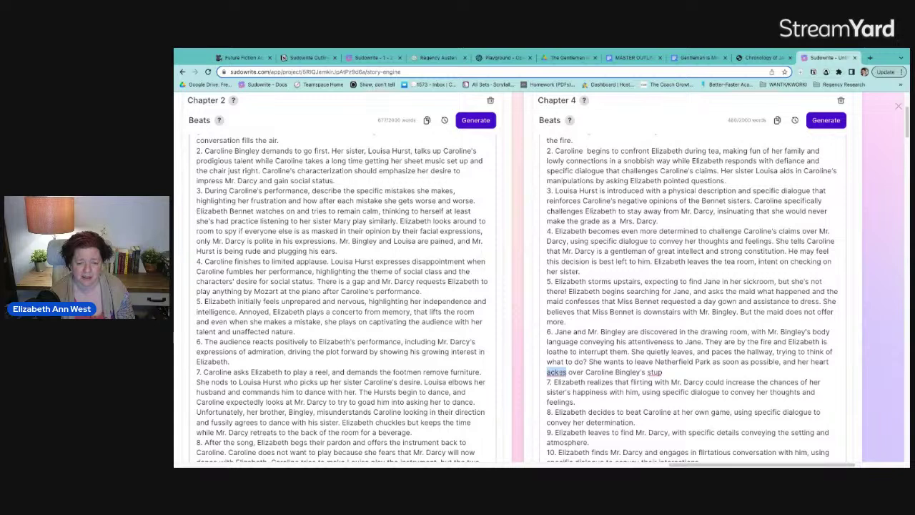
text(aches)
Replace the unfinished word after "Caroline Bingley's" in beat 6 with "insipid comments.".
click(685, 375)
key(BackSpace)
key(BackSpace)
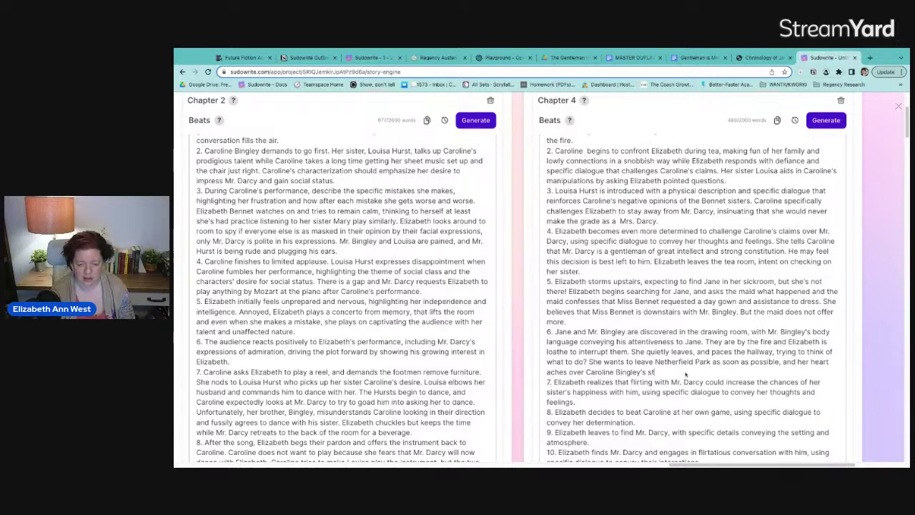
text(insi)
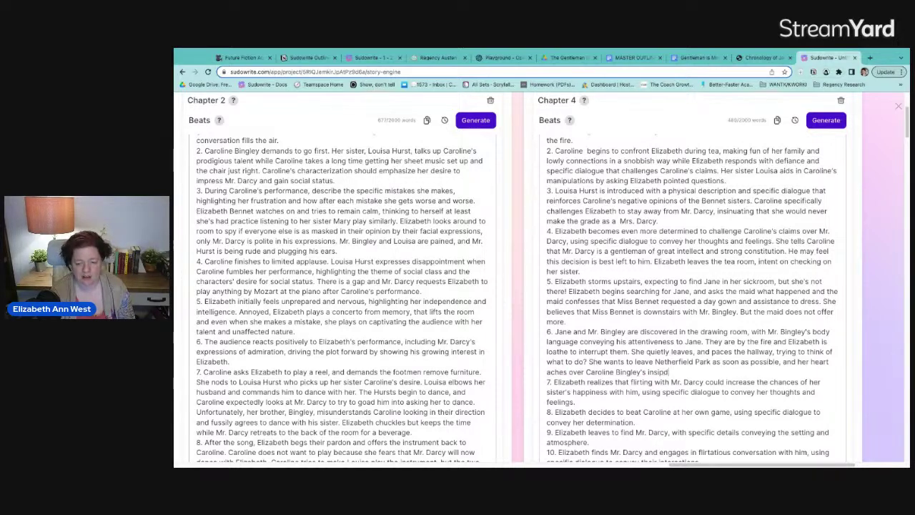
text(pid comment)
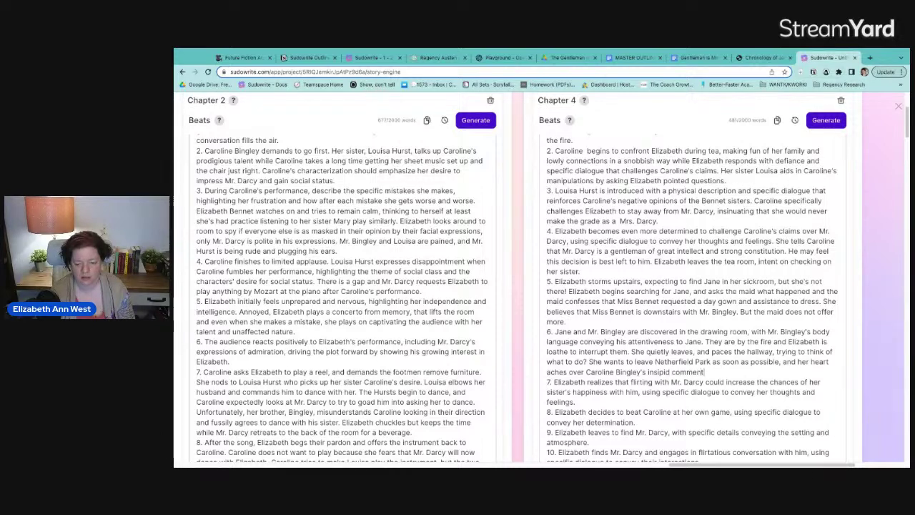
text(s.)
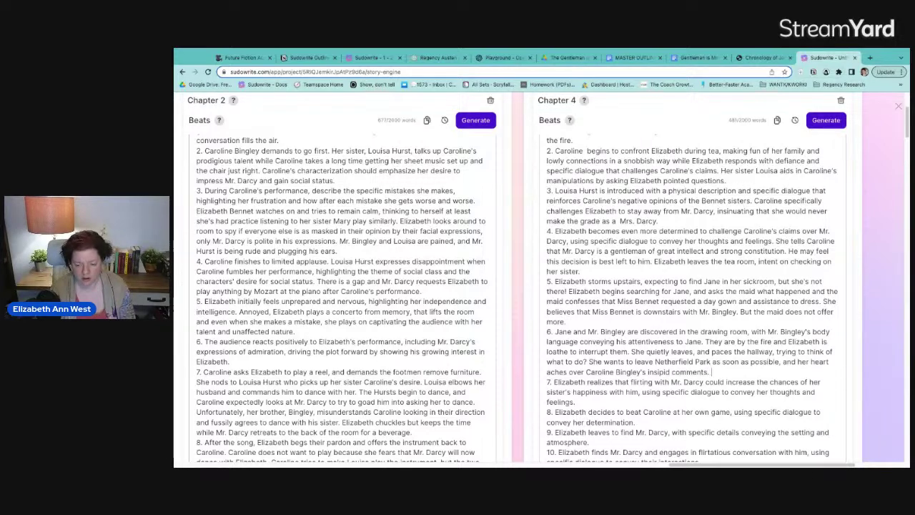
Add "Characterization is Elizabeth does not go so far as to think she is in love with Mr. Darcy," to beat 6.
text( She)
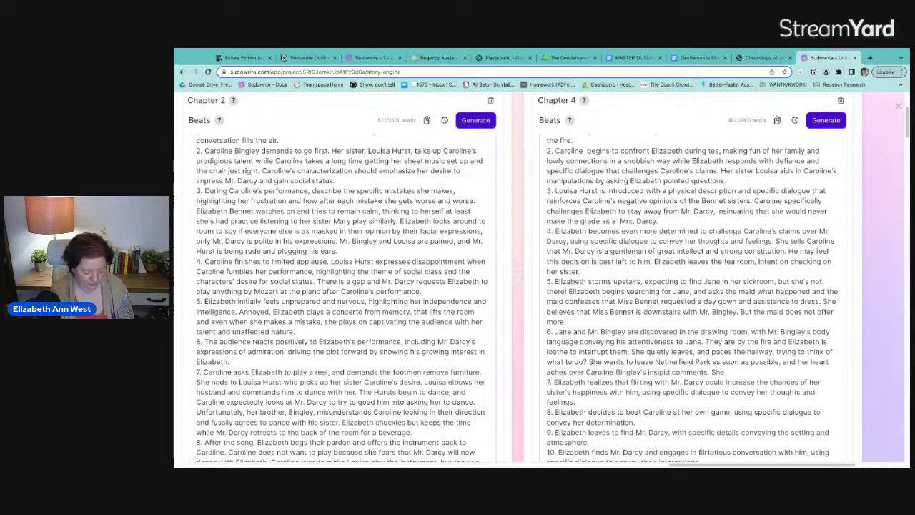
key(BackSpace)
key(BackSpace)
key(BackSpace)
text(Charac)
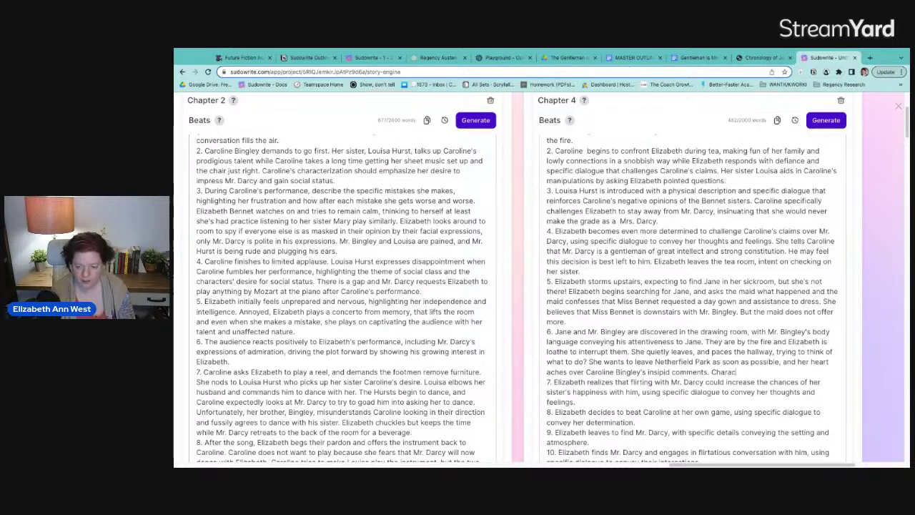
text(terization:)
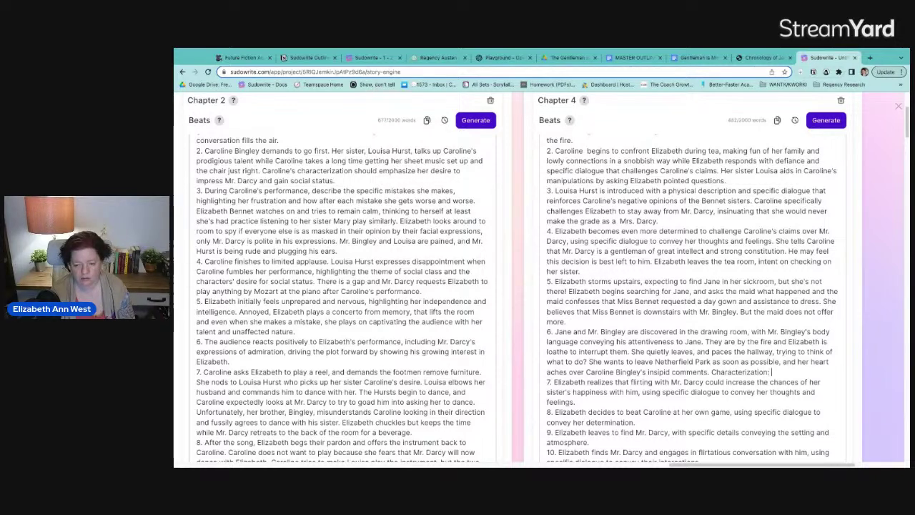
key(BackSpace)
key(BackSpace)
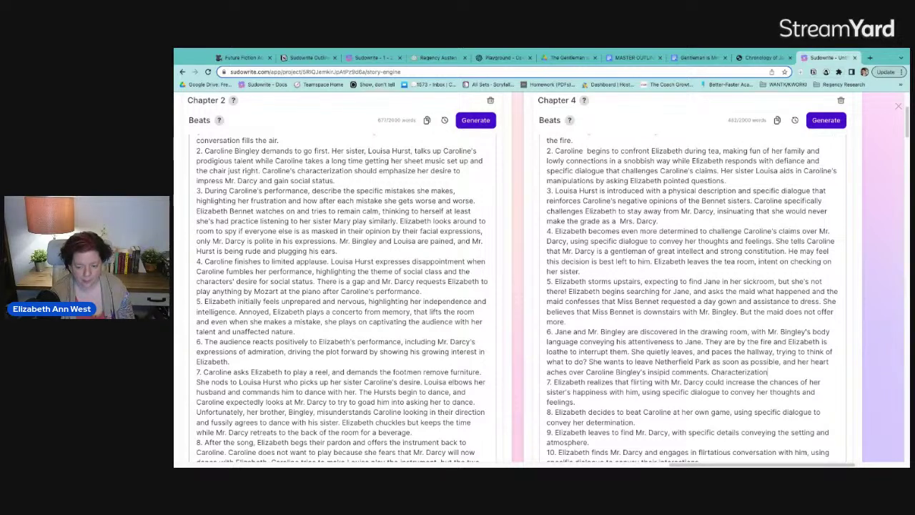
text(is Eliza)
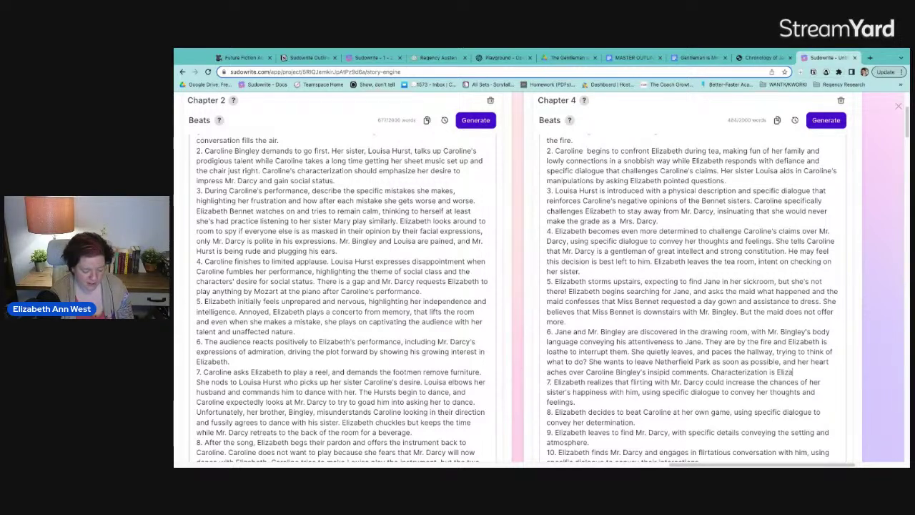
text(beth does not go so f)
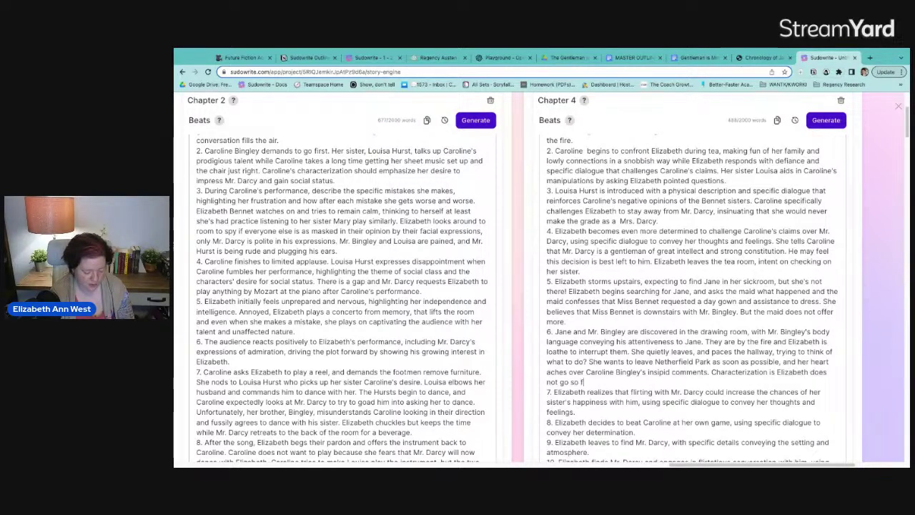
text(ar as to think she )
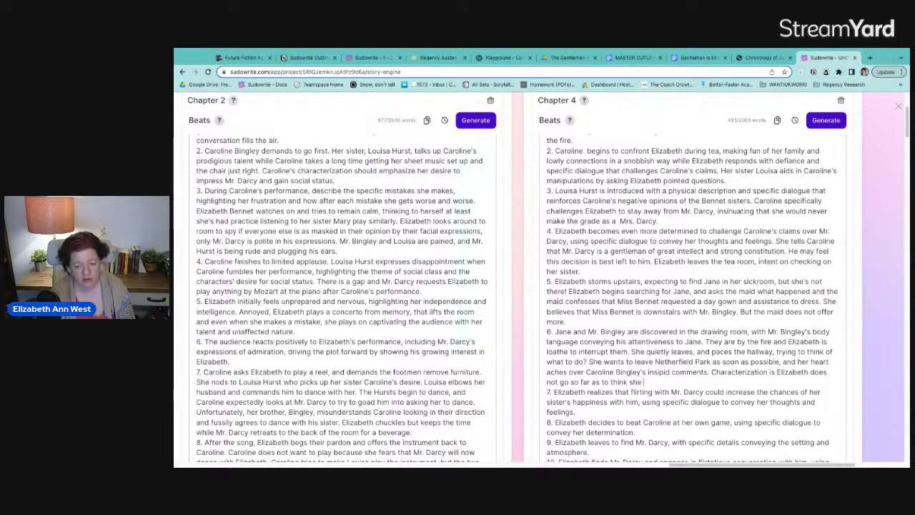
text(is in)
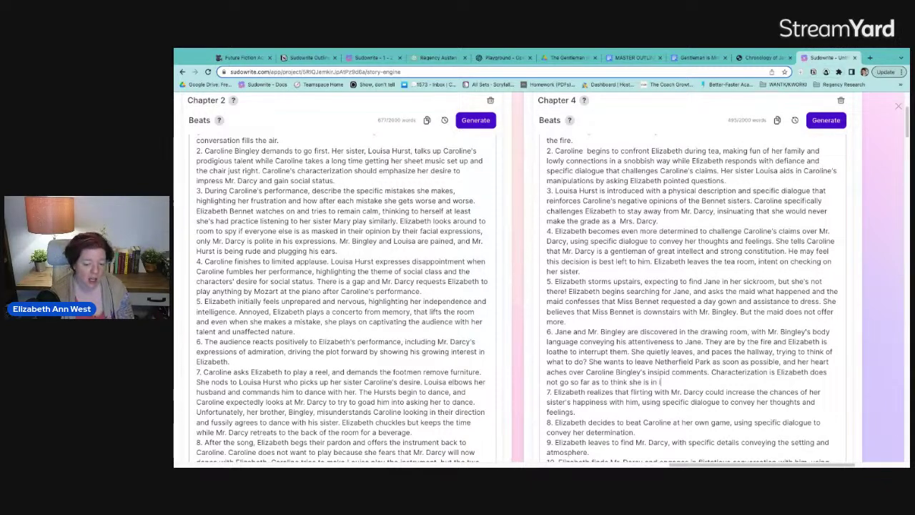
text( love with Mr. Darcy, s)
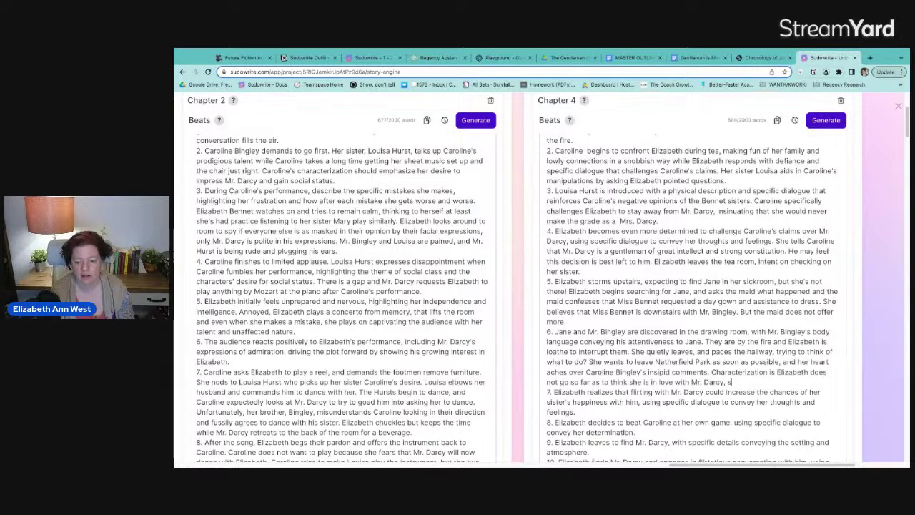
Complete the characterization sentence in beat 6 with "she merely wishes to show Caroline Bingley that she is not a social nothing.".
text(he merely wishe)
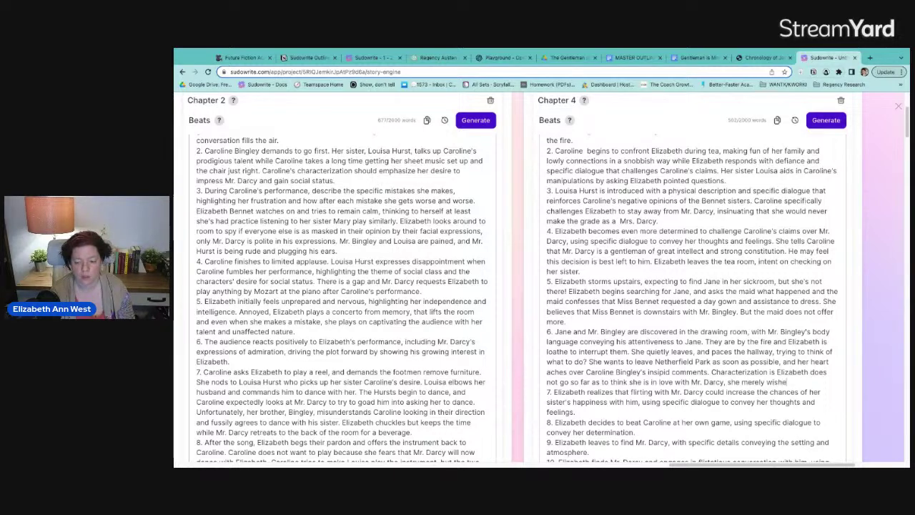
text(d to )
text(s to)
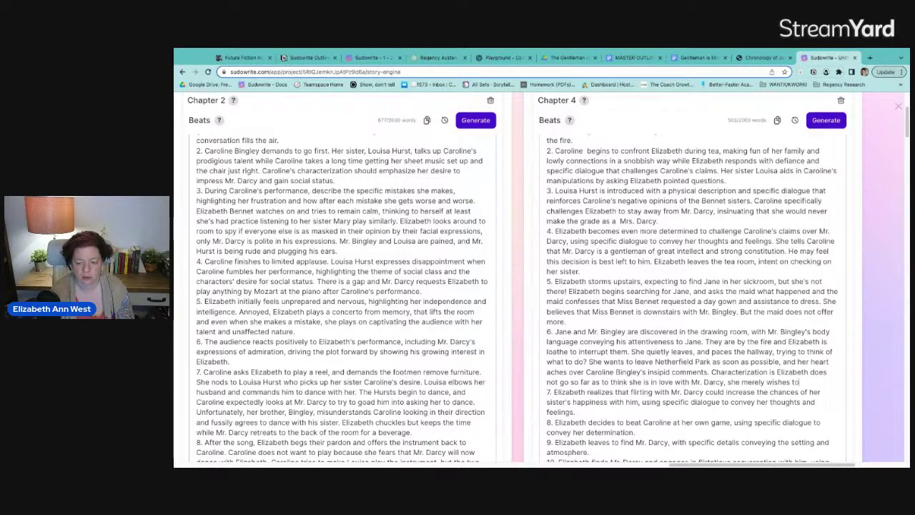
text(how CaroCaroline Bi)
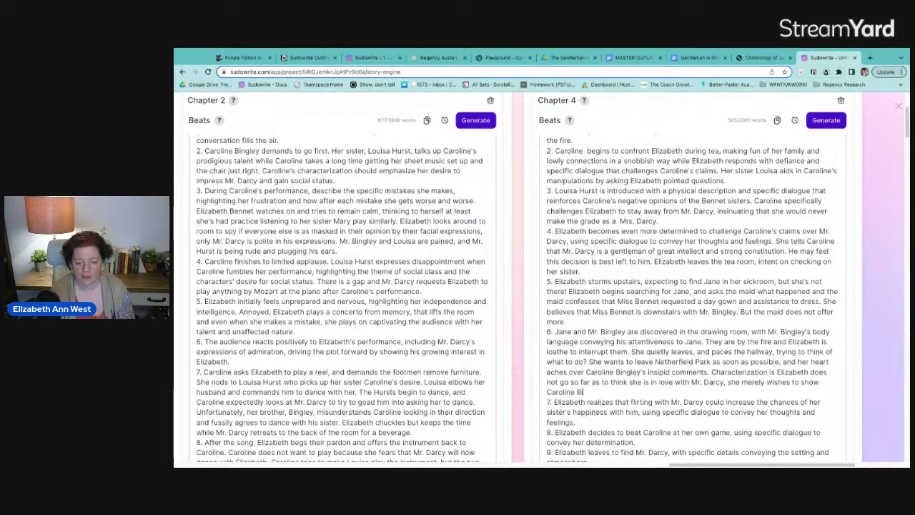
text(ngley that she is )
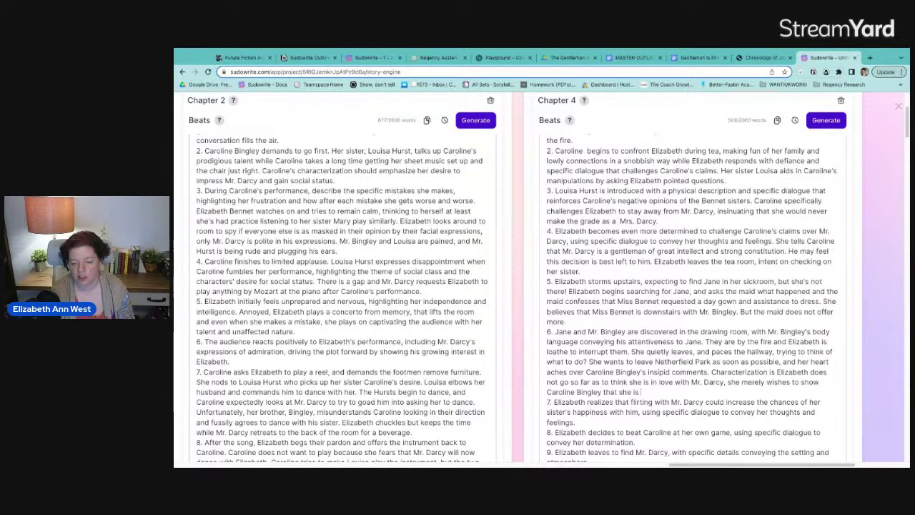
text(not )
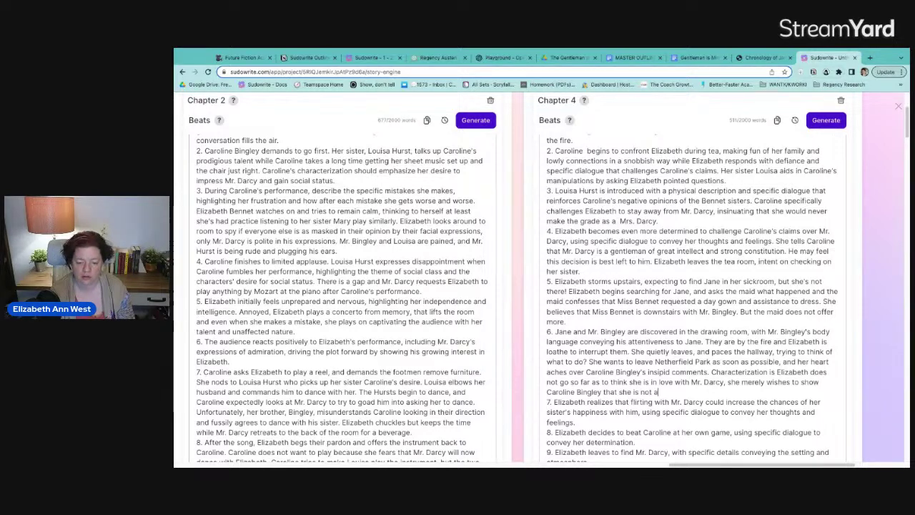
text(a social nothing.)
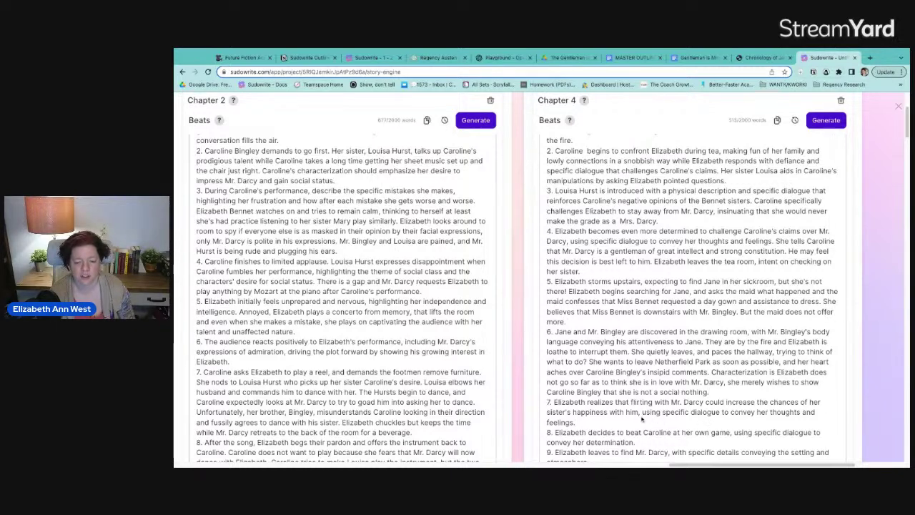
In beat 7, replace "him" with "Mr. Bingley" and add "while simultaneously thwarting Caroline." after it.
drag(640, 413, 627, 414)
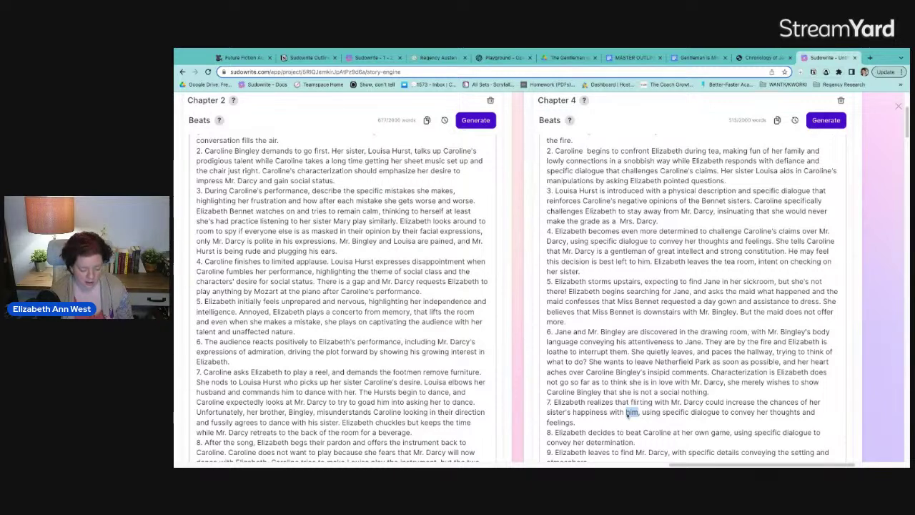
text(Mr. Bingley,)
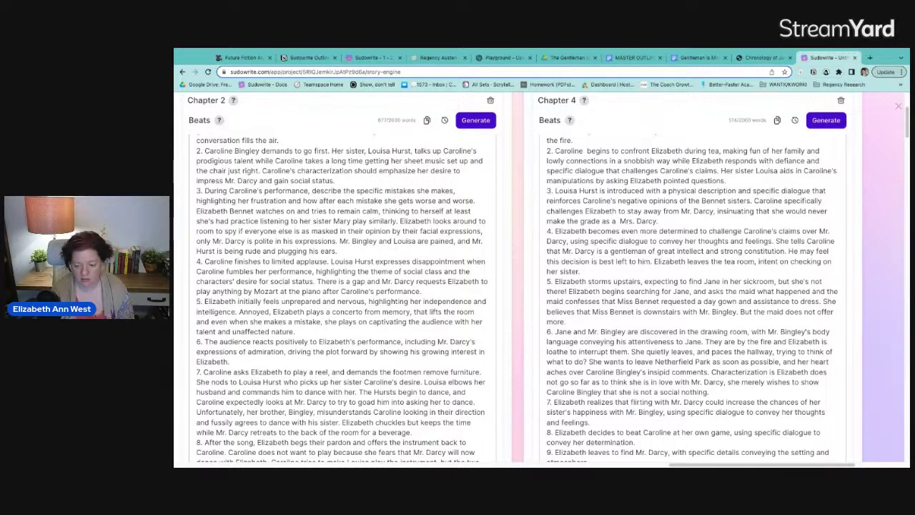
text( while s)
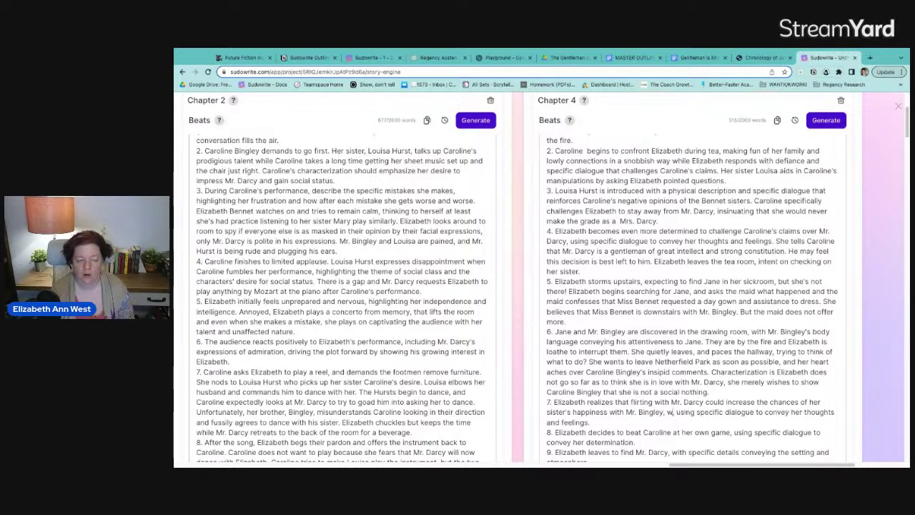
text(imultaen,)
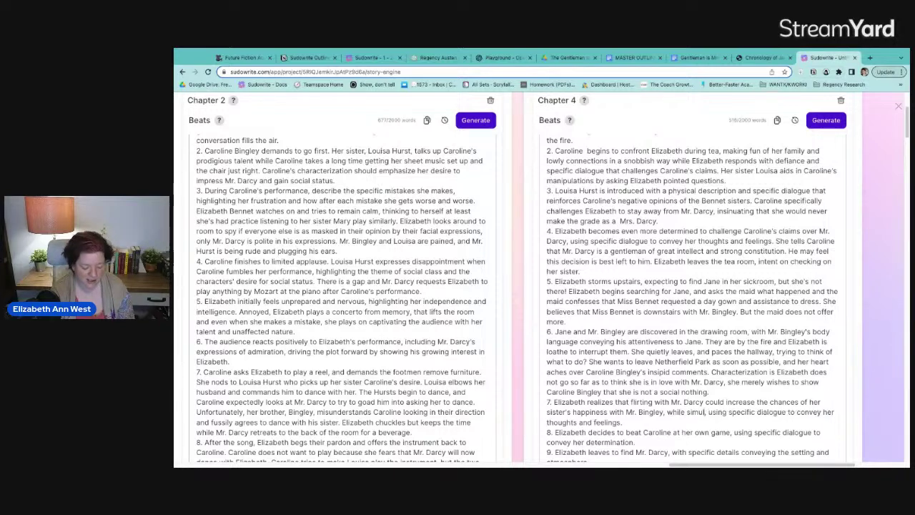
key(BackSpace)
key(BackSpace)
key(BackSpace)
text(neo)
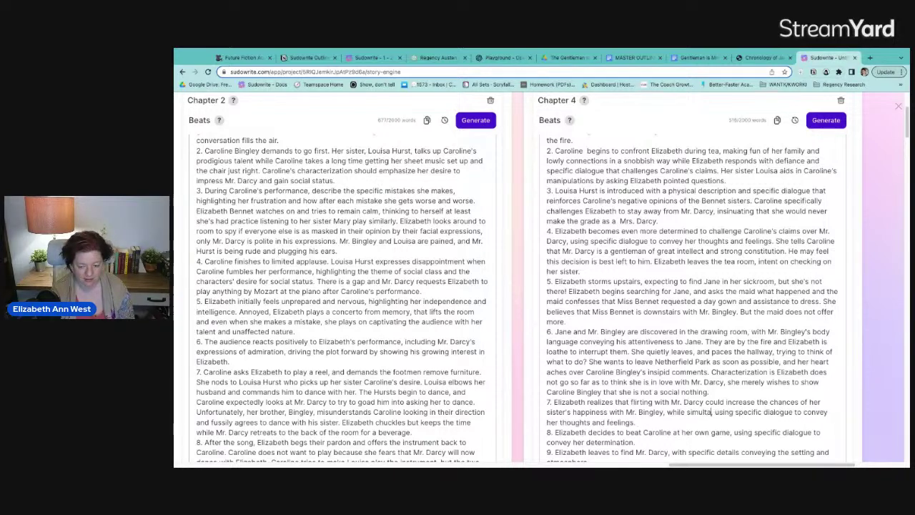
text(usly thwarti)
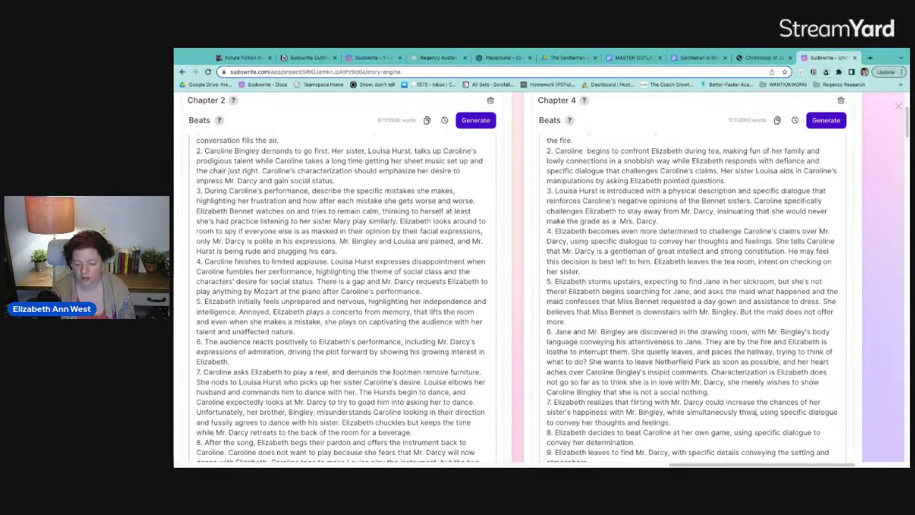
text(ng Caroline)
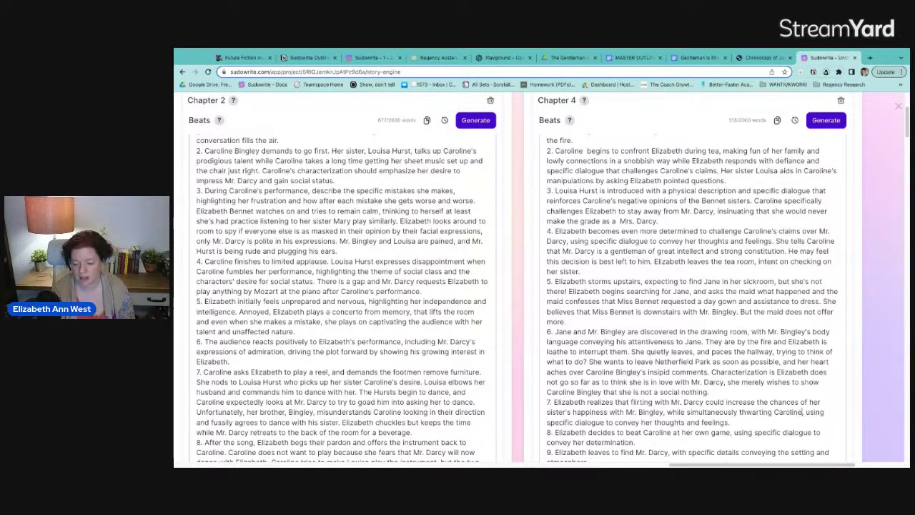
text(.)
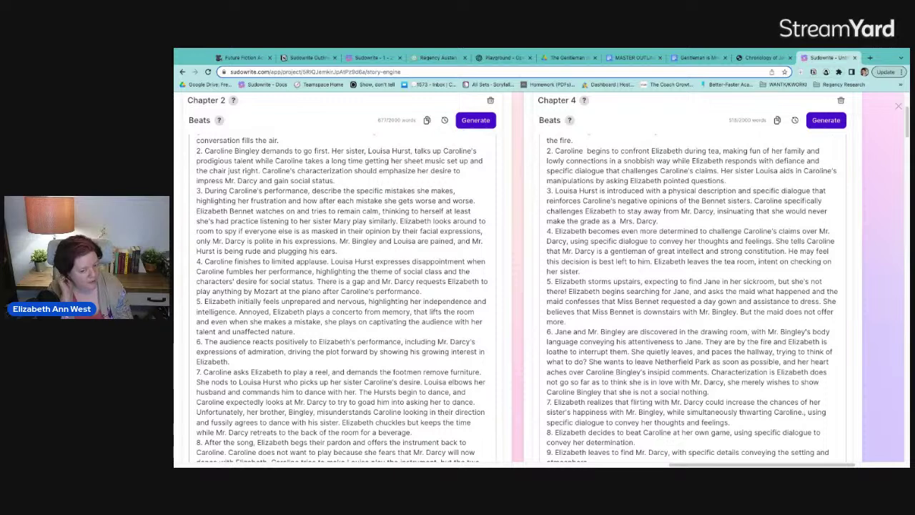
scroll(517, 299, down, 1)
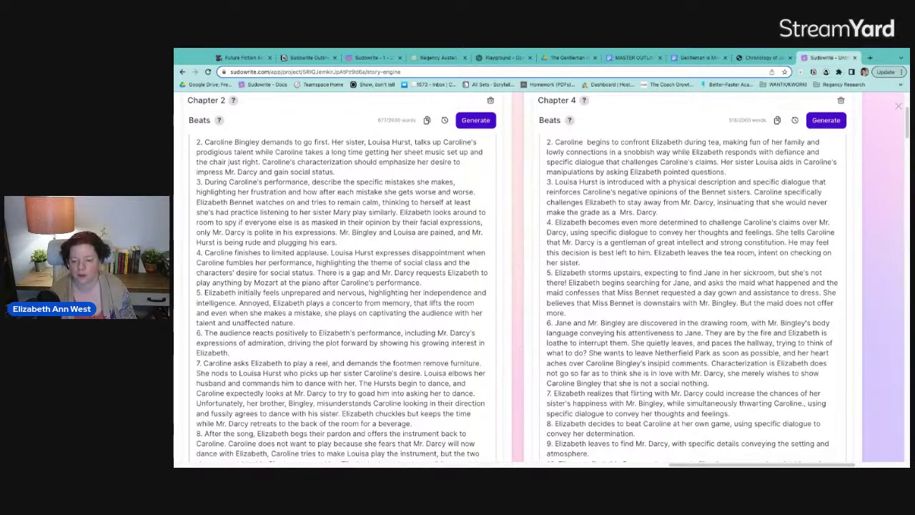
scroll(517, 298, down, 3)
text(he does not com)
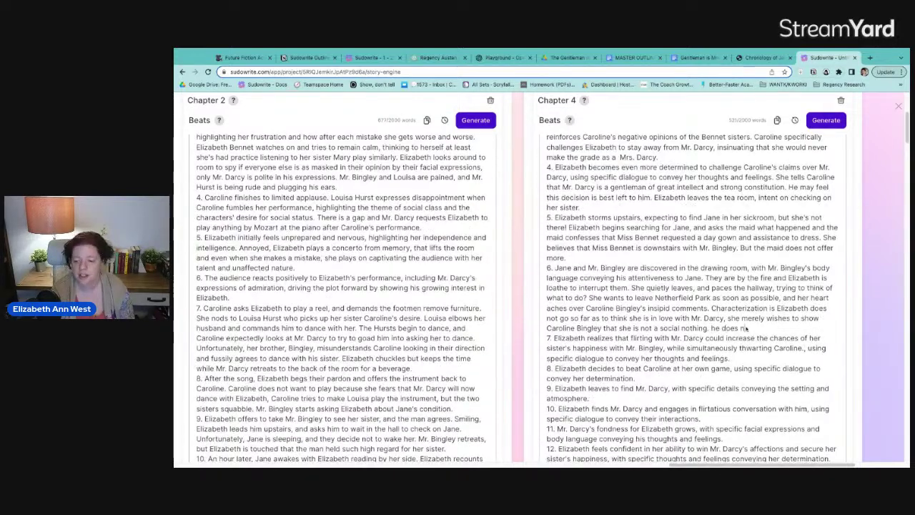
key(BackSpace)
key(BackSpace)
key(BackSpace)
key(BackSpace)
key(BackSpace)
key(BackSpace)
key(BackSpace)
key(BackSpace)
key(BackSpace)
key(BackSpace)
key(BackSpace)
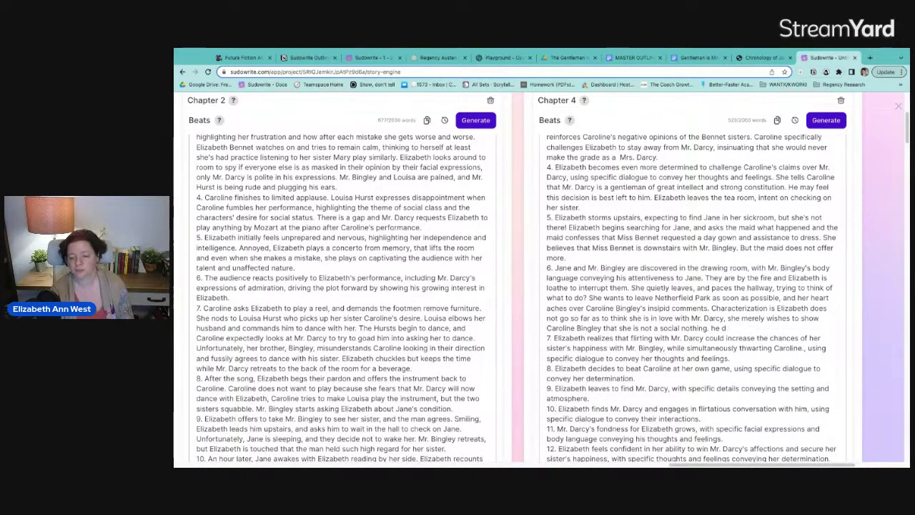
Add the sentence "Elizabeth does not come up with a solution yet." to the end of beat 6.
text(El)
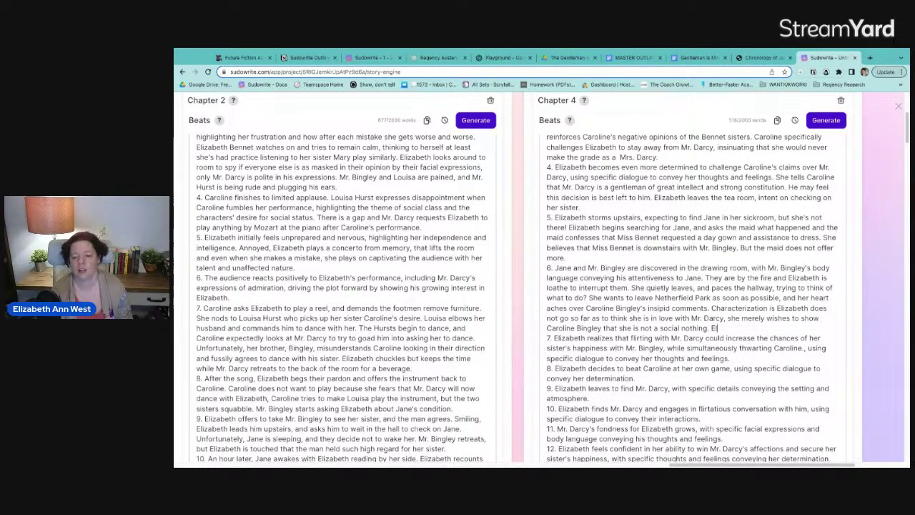
text(izabeth doe)
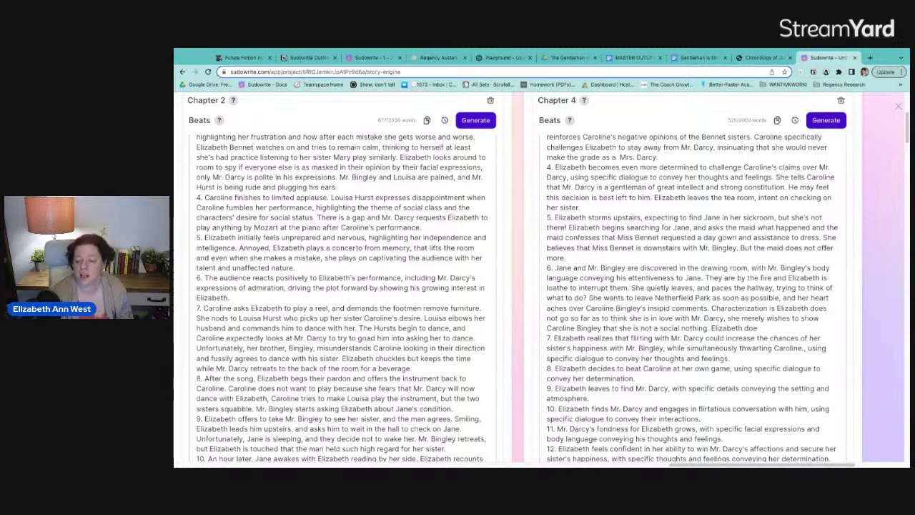
text(s not come up )
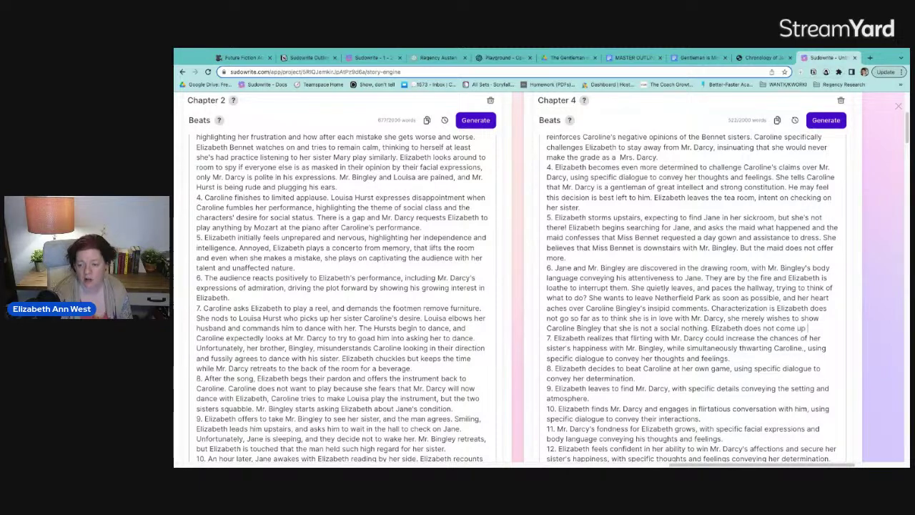
text(with a solution yet)
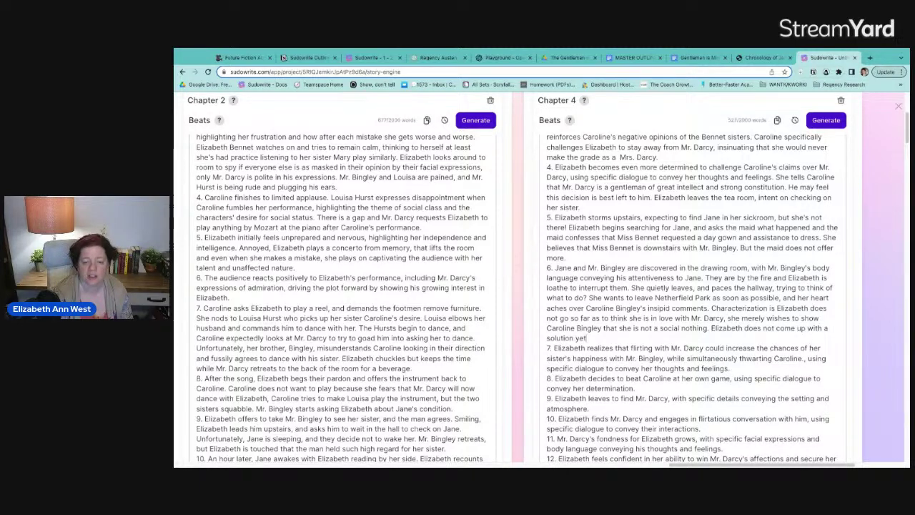
text(.)
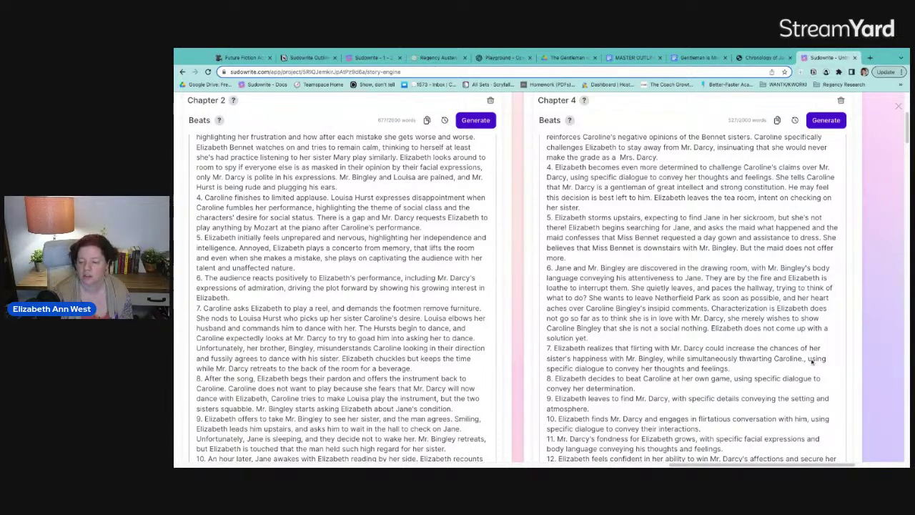
Clean up the punctuation after "thwarting Caroline" in beat 7, starting a new sentence with a capitalized "Using".
click(809, 358)
key(BackSpace)
key(BackSpace)
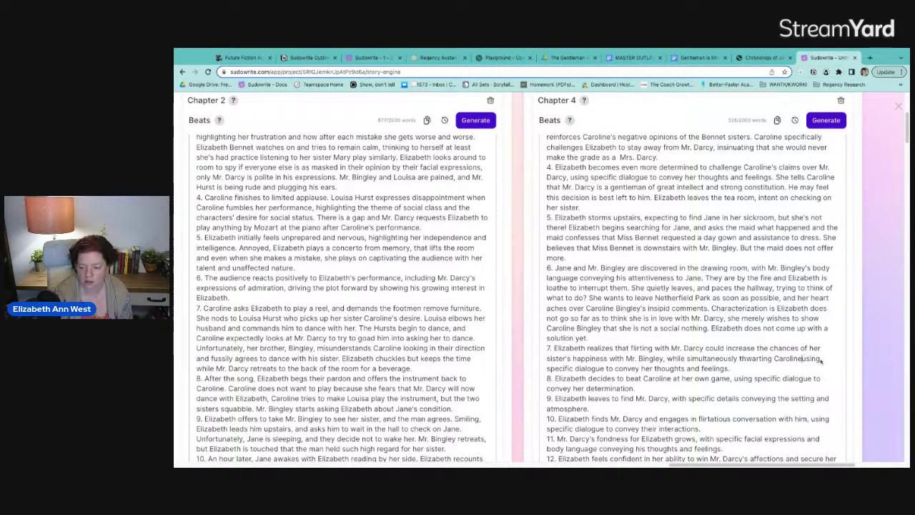
text(.)
key(Delete)
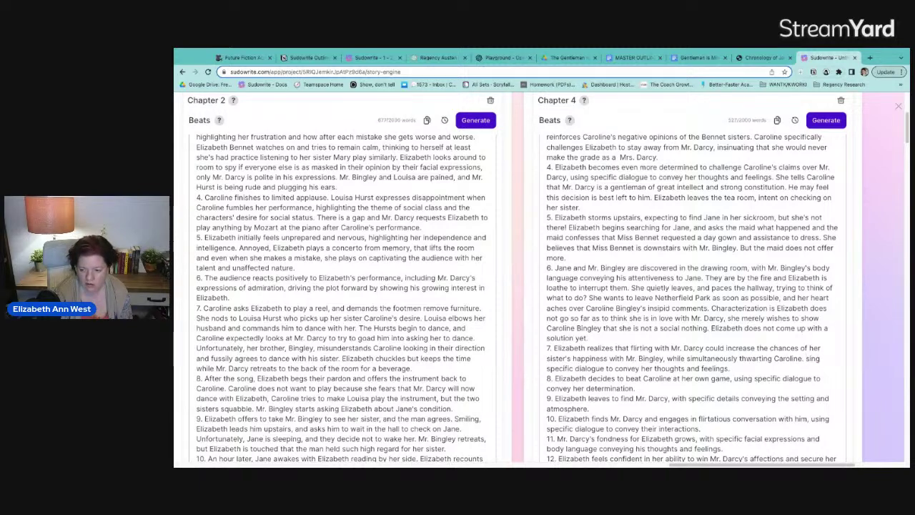
text(U)
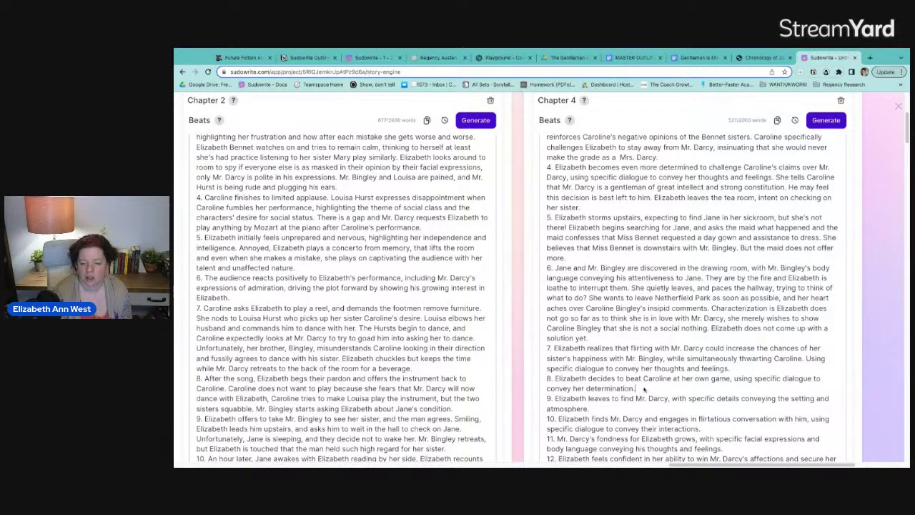
Merge beat 9 into the end of beat 8 by removing its number and the line break.
click(556, 399)
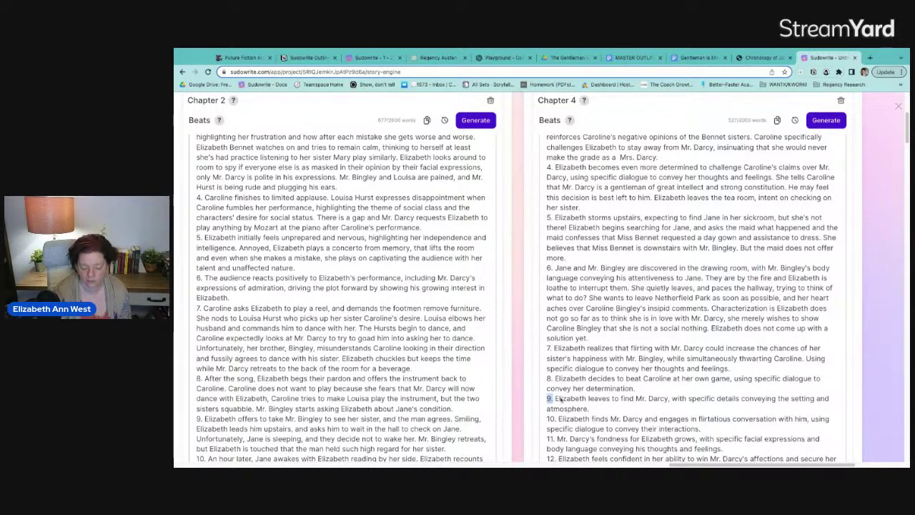
key(BackSpace)
key(BackSpace)
key(BackSpace)
key(BackSpace)
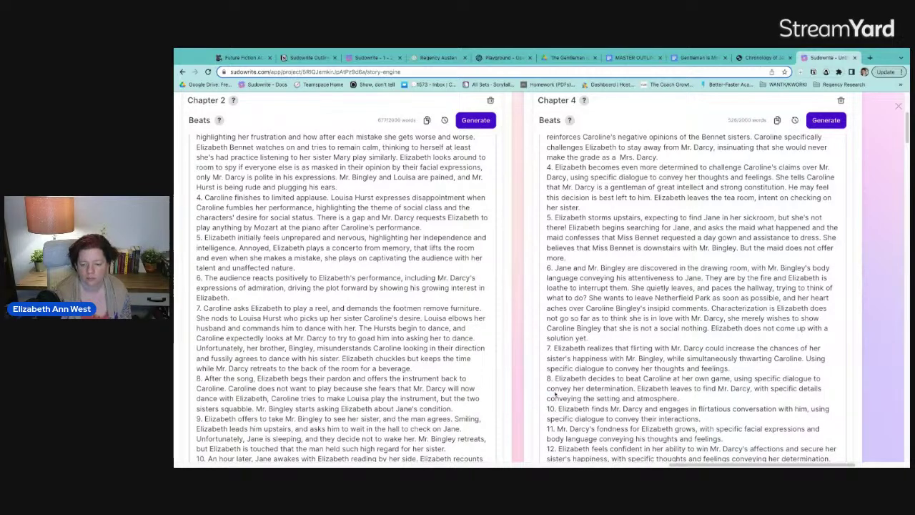
Add "She finds Mr. Darcy in the library." to the end of the combined beat 8.
click(695, 398)
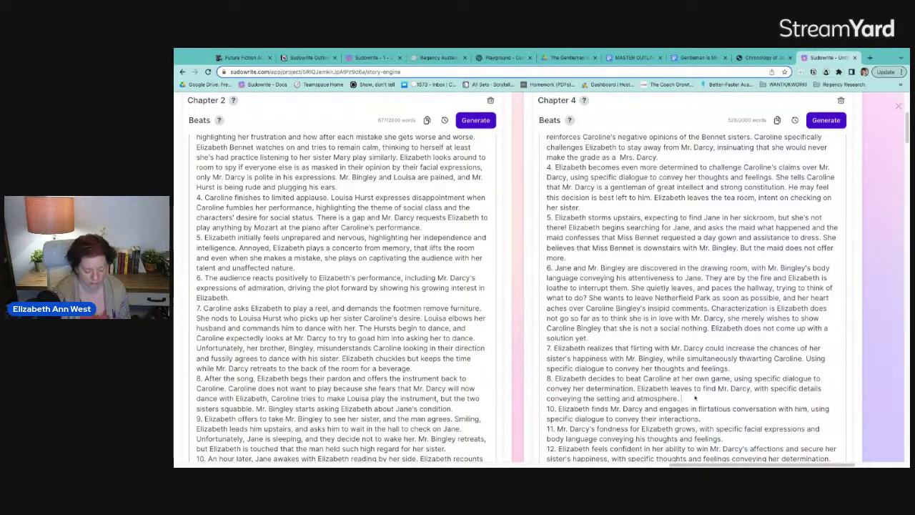
text(She finds Mr. Da)
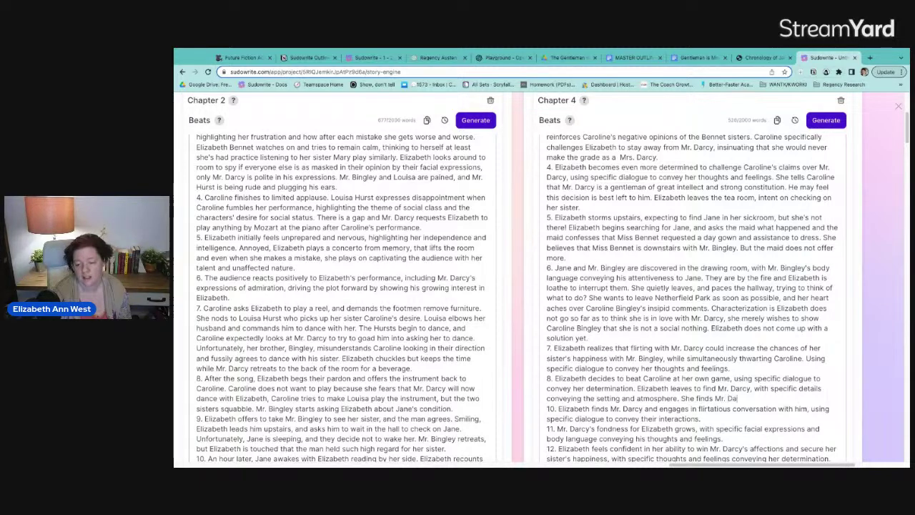
text(rcy in the library.)
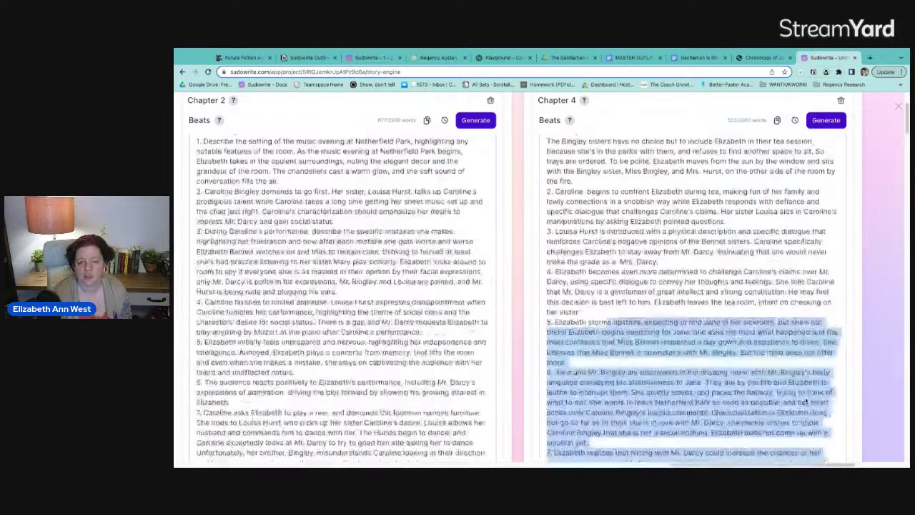
Select the Chapter 4 beats up to the start of beat 1 for copying, and switch to the OpenAI Playground.
drag(805, 403, 786, 100)
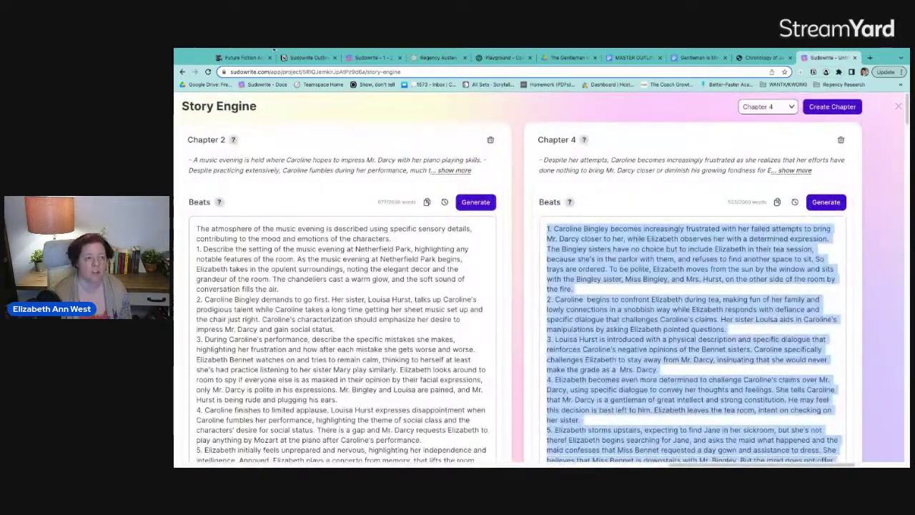
click(503, 58)
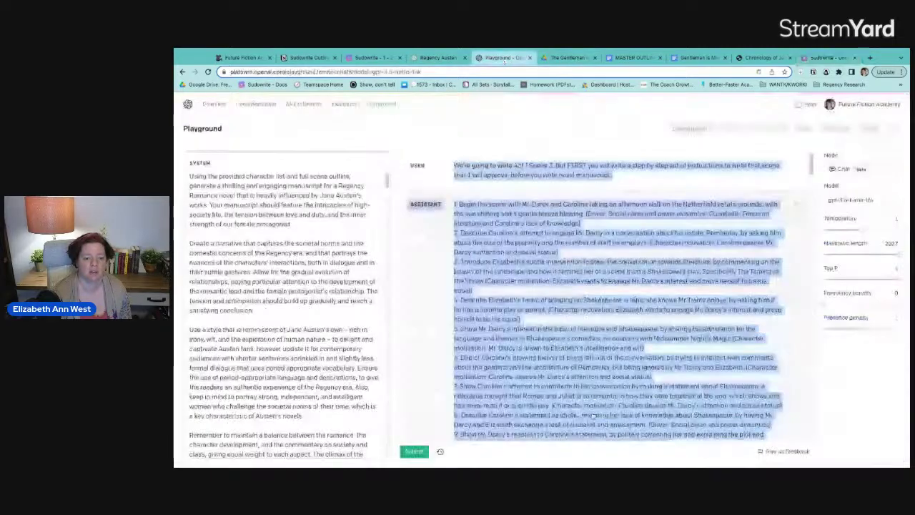
Reload the Playground to clear the old chat messages, restoring the full system prompt by copying it first and pasting it back.
scroll(797, 207, down, 20)
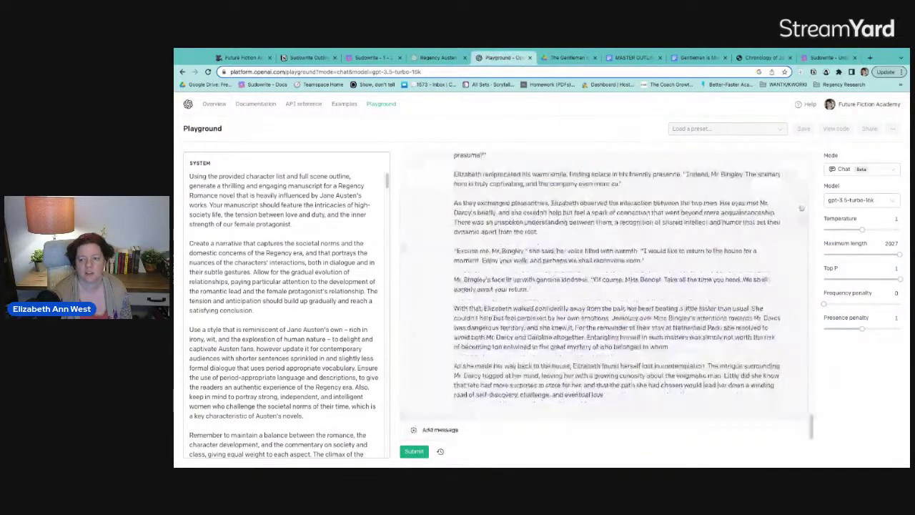
scroll(801, 207, up, 15)
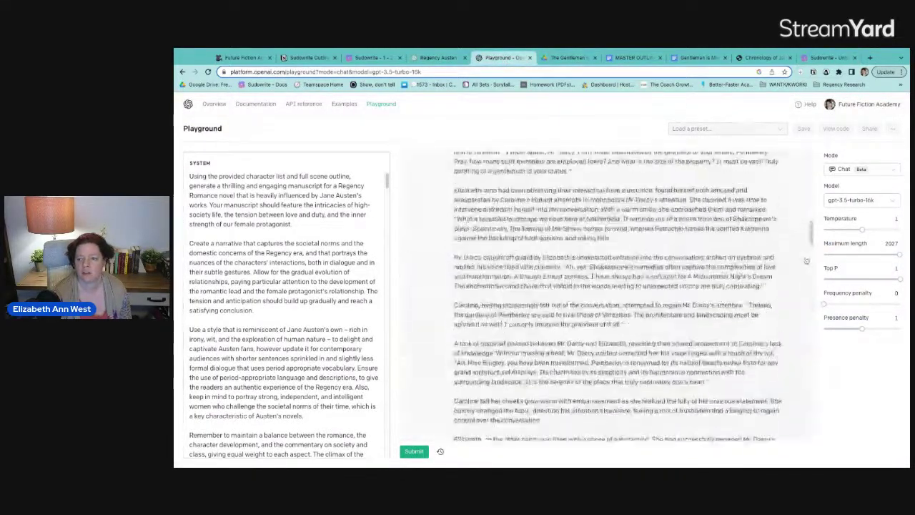
scroll(805, 261, up, 10)
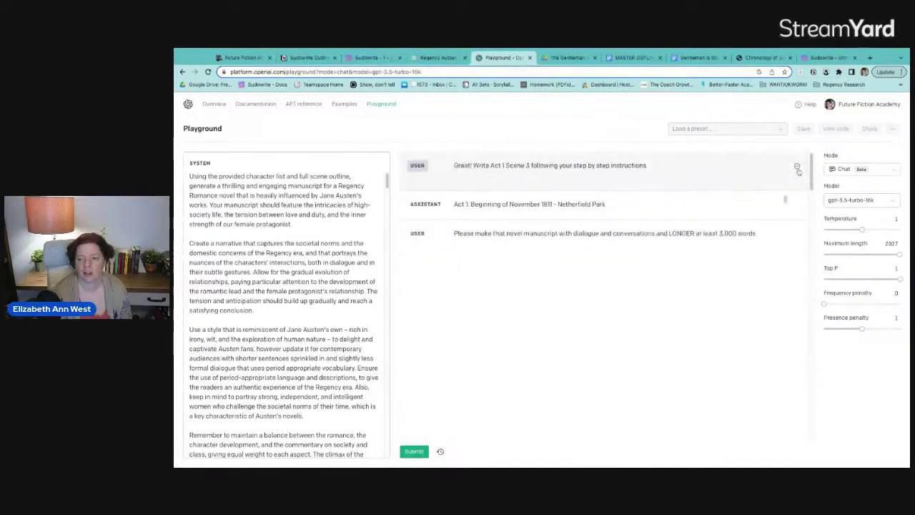
scroll(799, 171, down, 5)
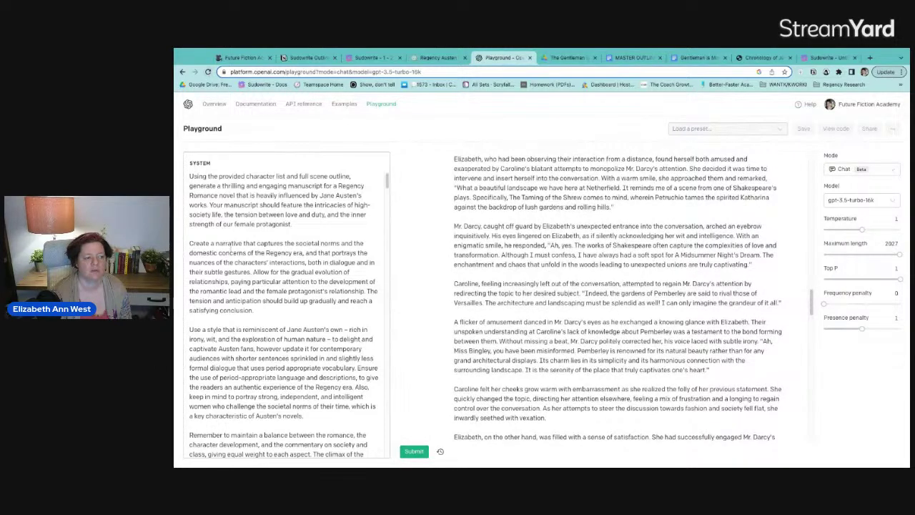
key(ctrl+a)
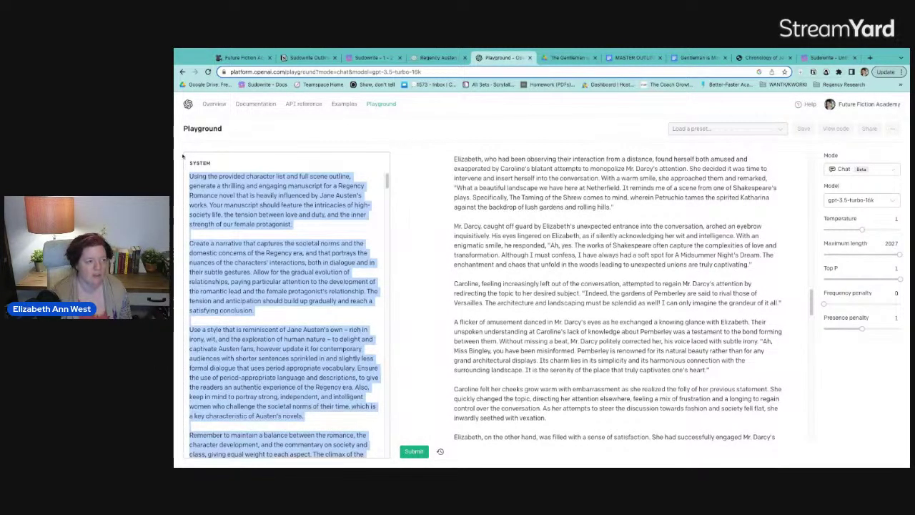
key(ctrl+r)
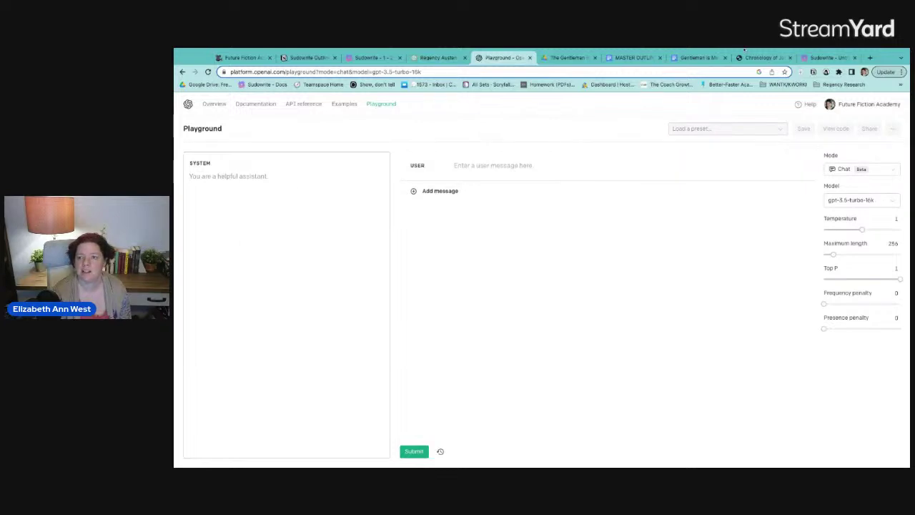
key(ctrl+v)
Start the user message with "I am working on a set of step by step instructions for Act 1 Chapter 4. This is what I have so far:".
click(544, 165)
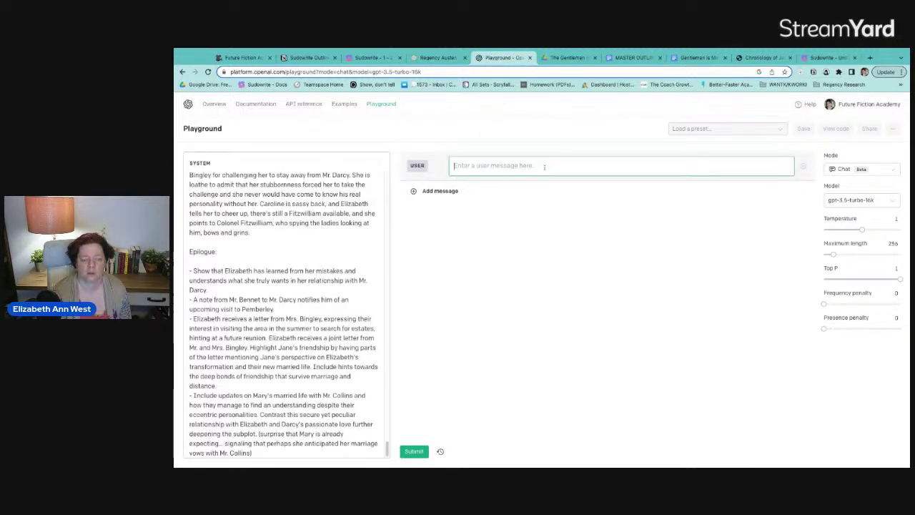
text(I am workin)
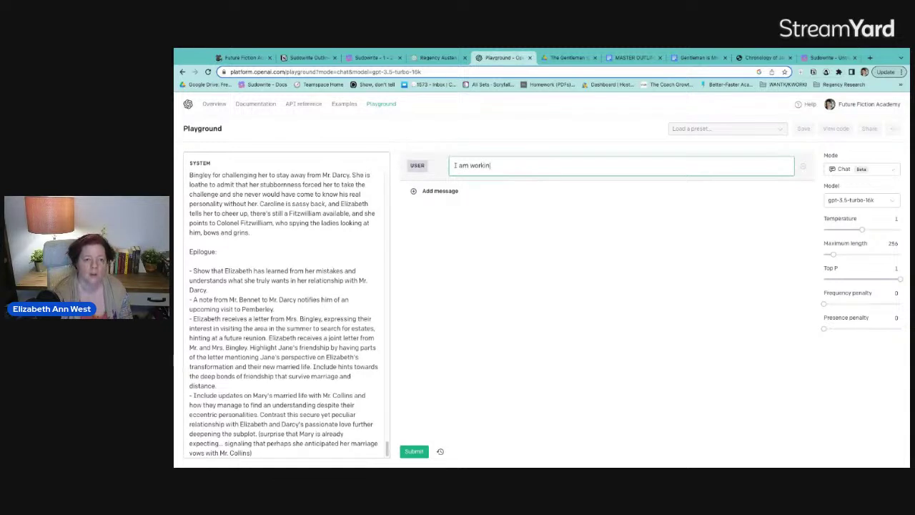
text(g on a set of step by step ins)
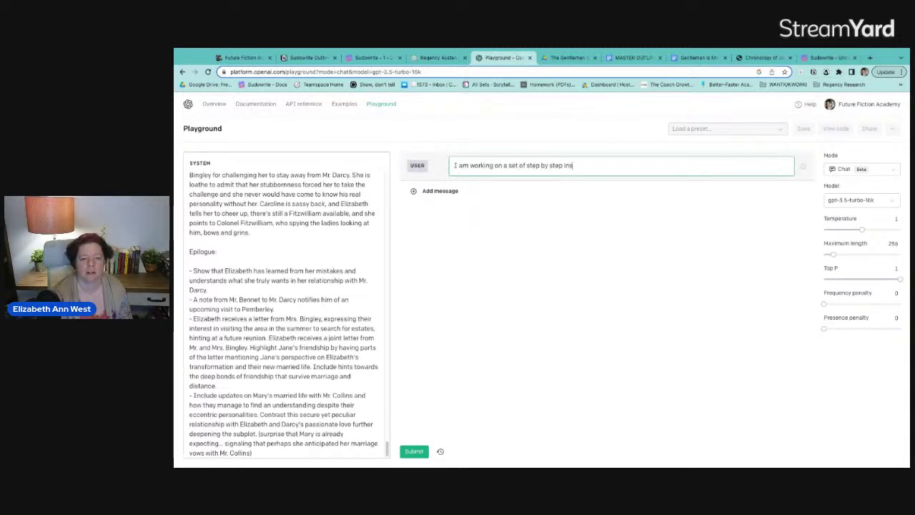
text(tructions )
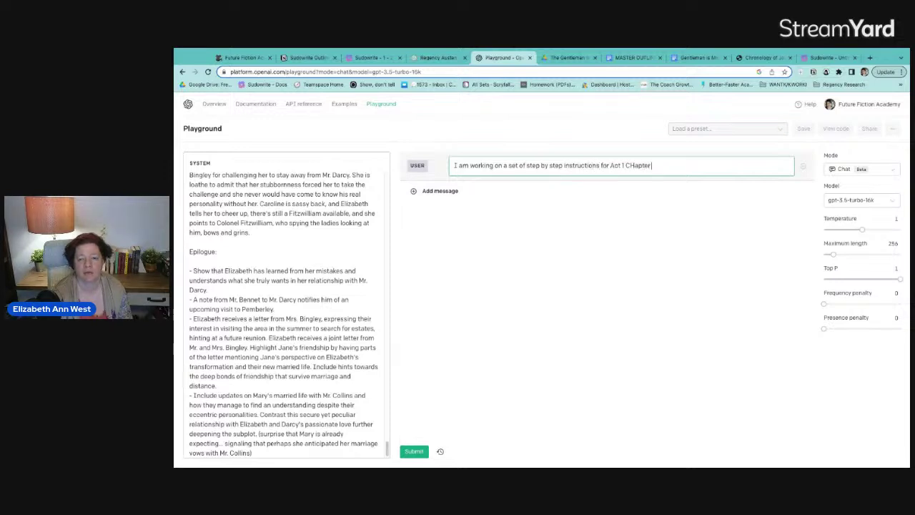
text(for Act 1 Chapter)
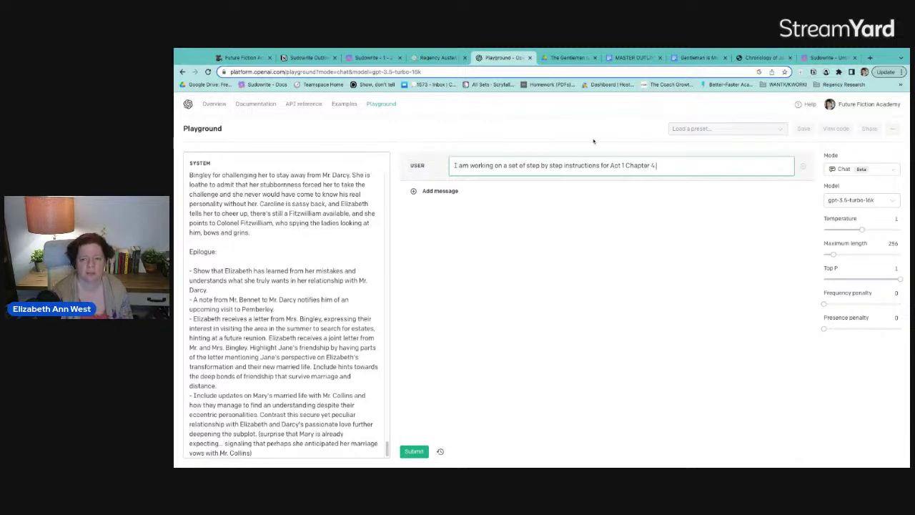
text(4. This is what I have so far:)
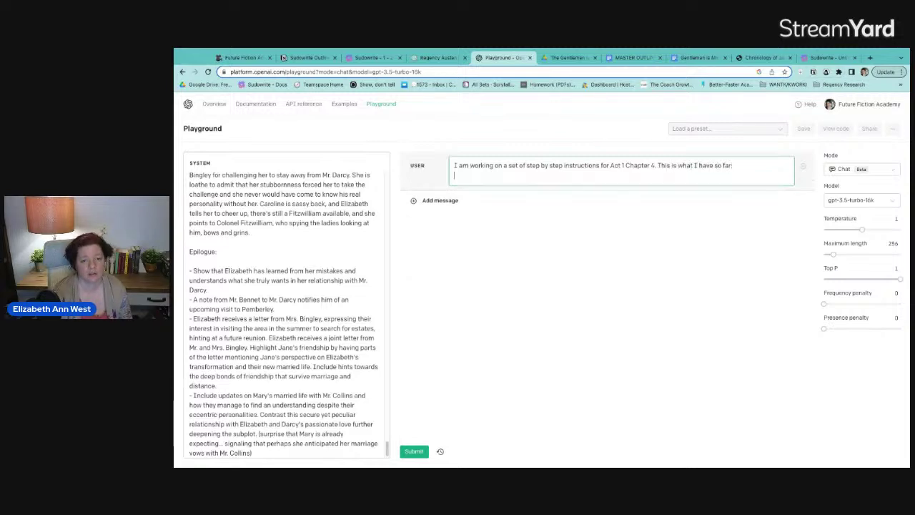
Paste the eight Chapter 4 beats below the introductory line and end them with a "***" separator after a blank line.
key(ctrl+v)
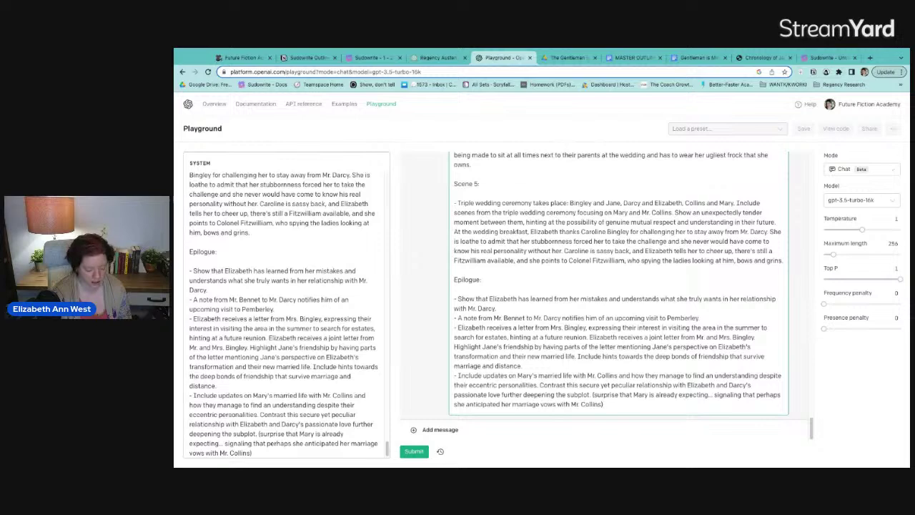
key(ctrl+z)
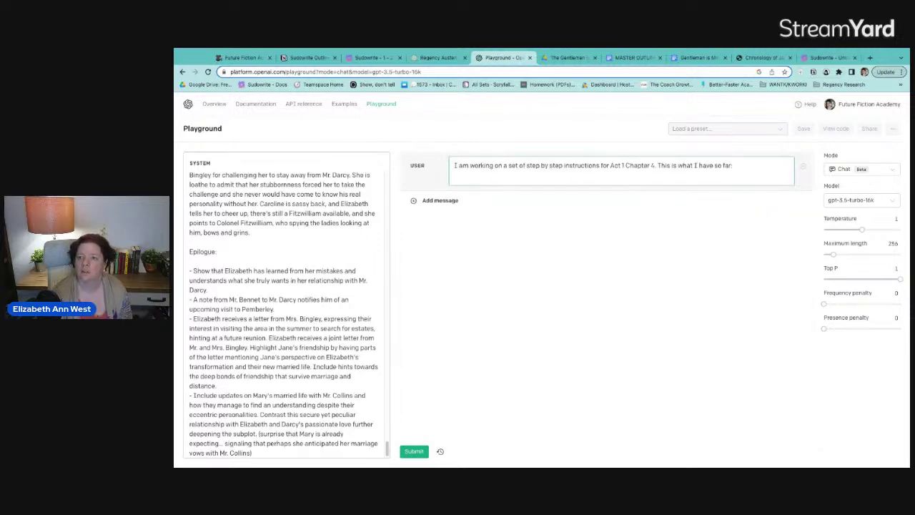
key(ctrl+v)
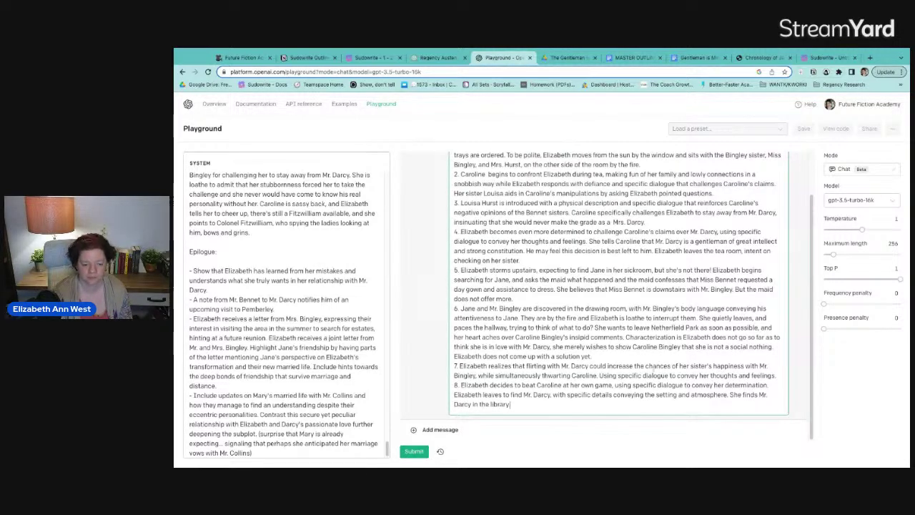
key(Return)
key(Return)
text(***)
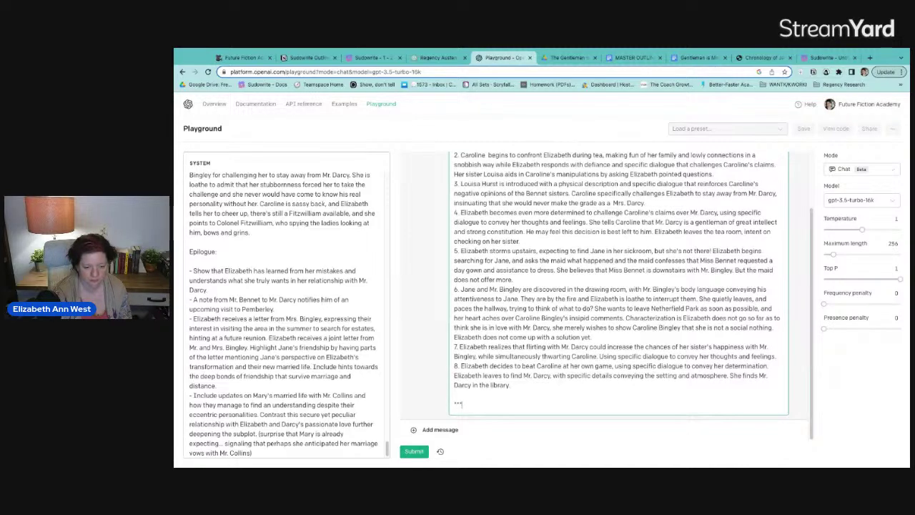
Add the request "Please continue the list for the scene Act 1 Scene 4" on a new line below the separator.
key(Return)
text(PLease)
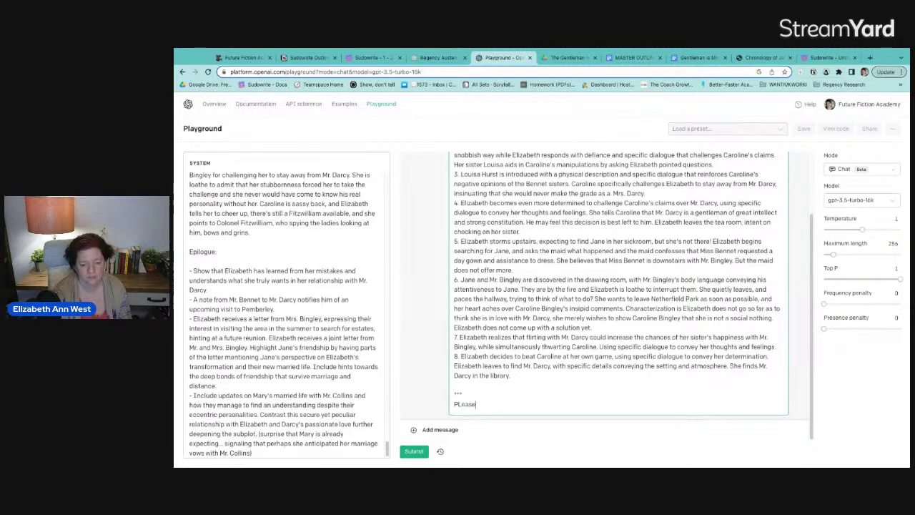
key(BackSpace)
key(BackSpace)
text(lease con)
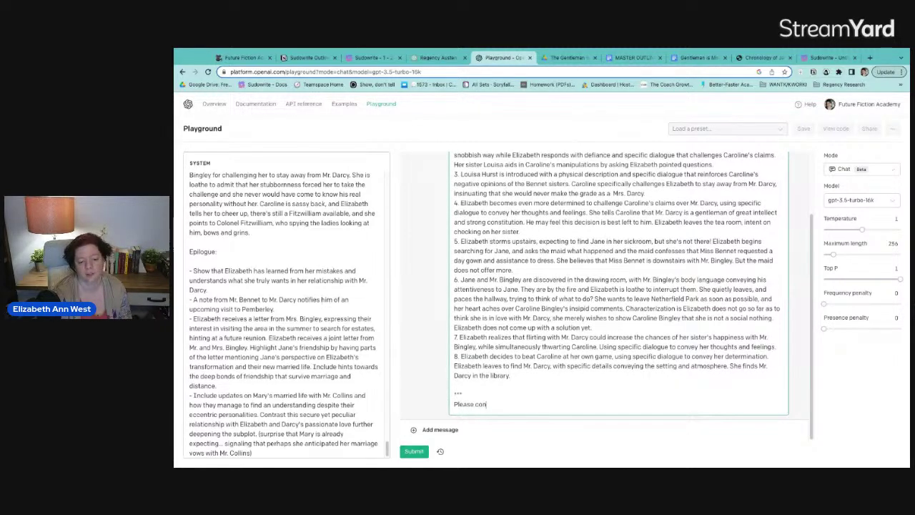
text(tinue)
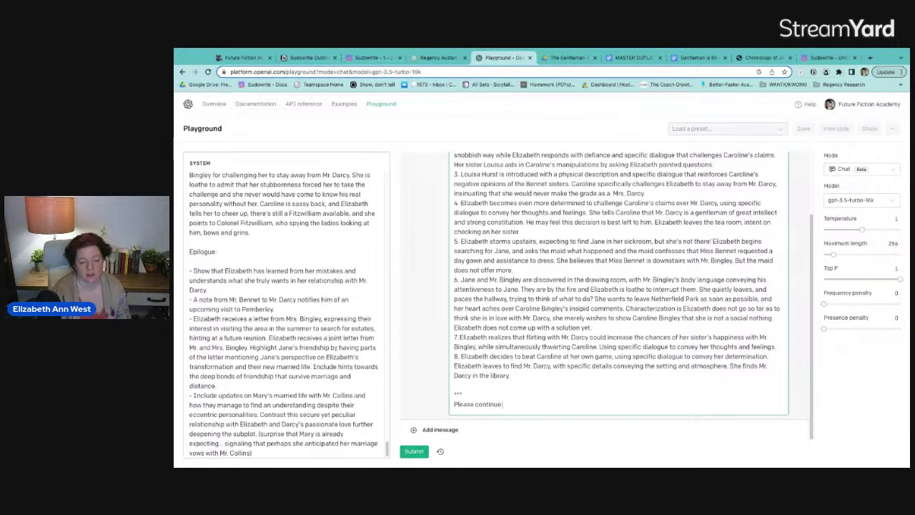
text( the list )
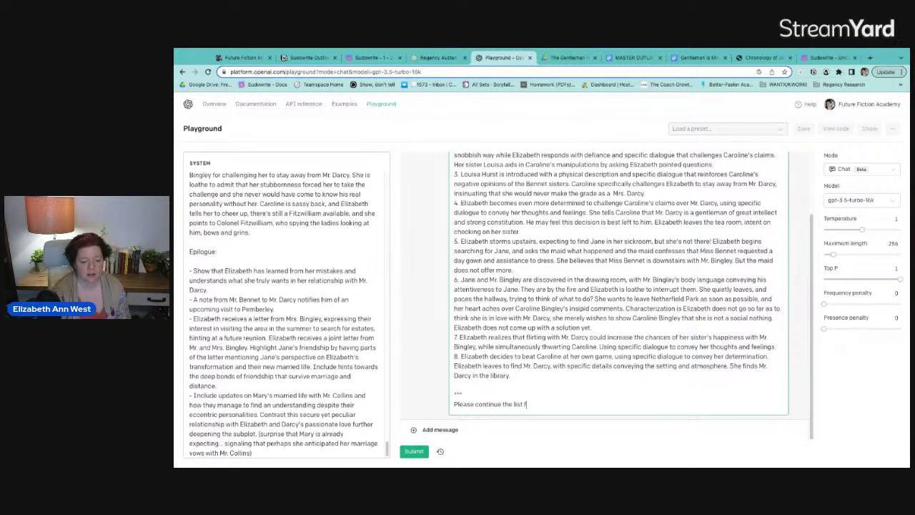
text(for the s)
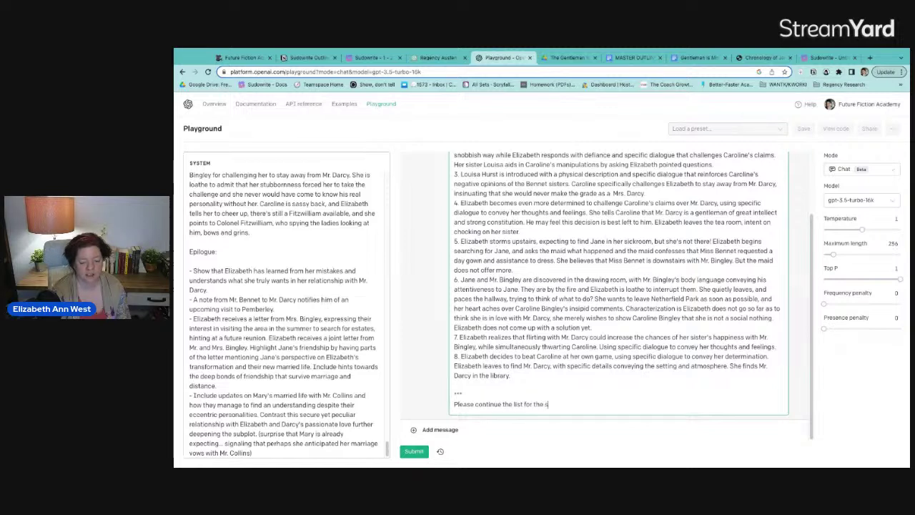
text(cene Act)
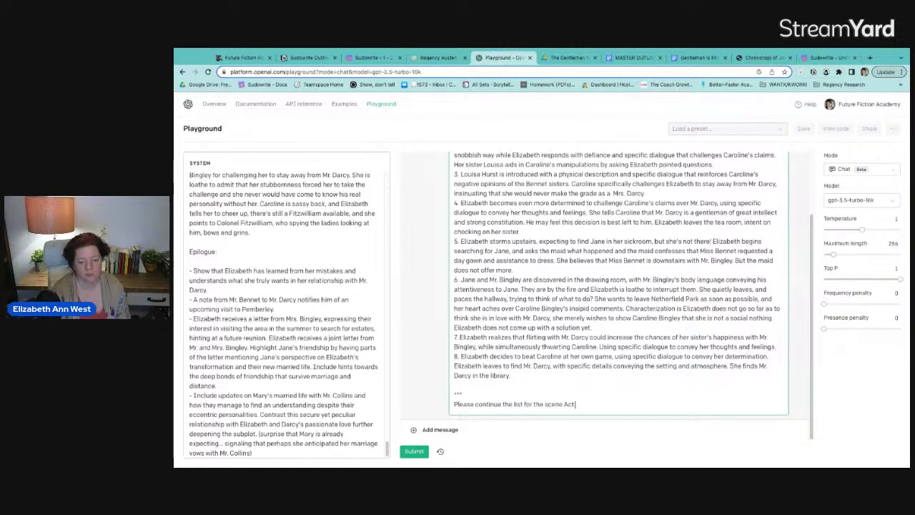
text( 1 Scene 4)
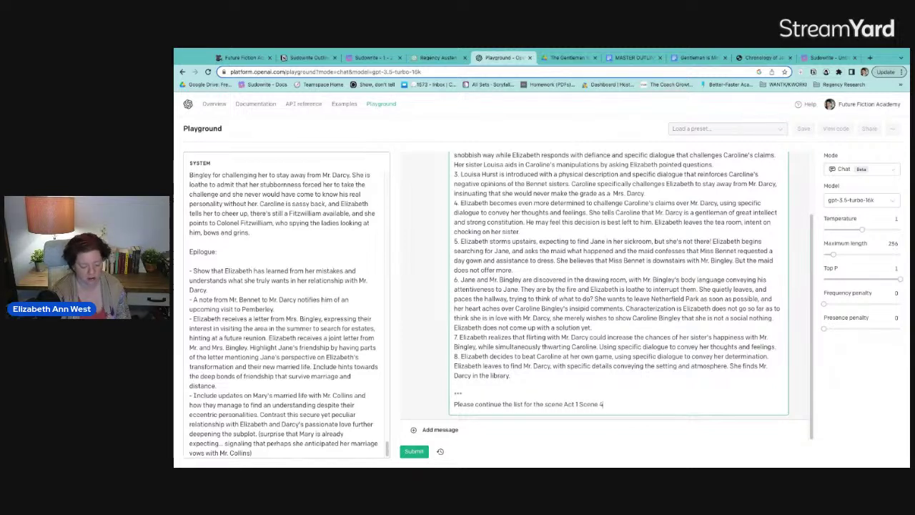
Replace "Chapter" with "Scene" in the user message's introductory line.
scroll(648, 268, up, 3)
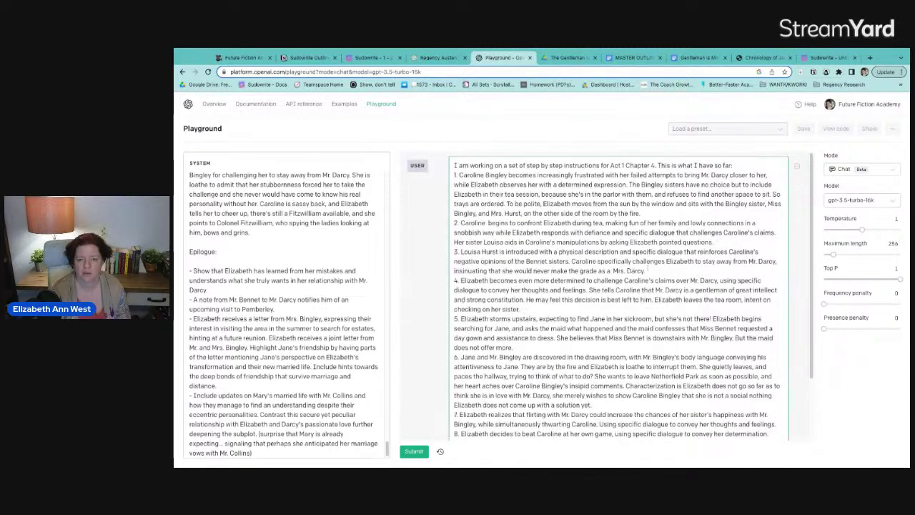
drag(650, 165, 626, 166)
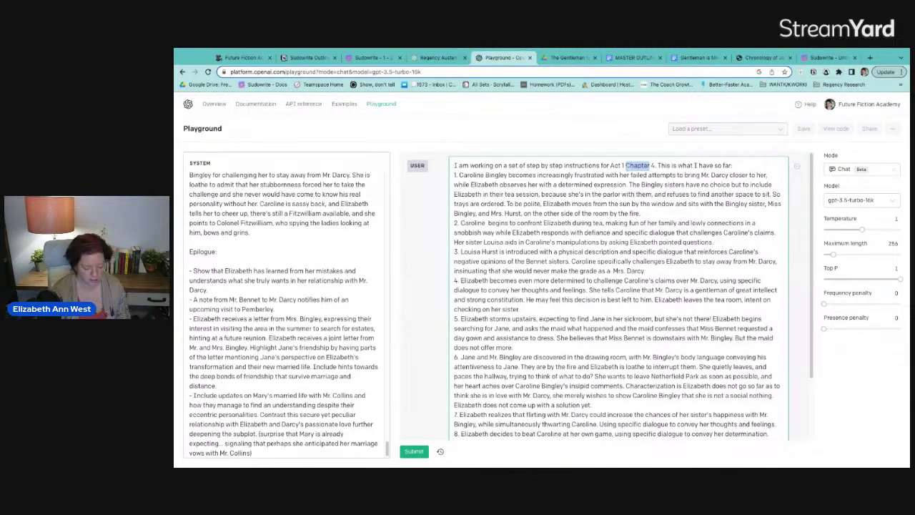
text(Scene)
Extend the closing request with "where there is an awkward conversation between Mr. Darcy and Elizabeth where she".
scroll(639, 357, down, 5)
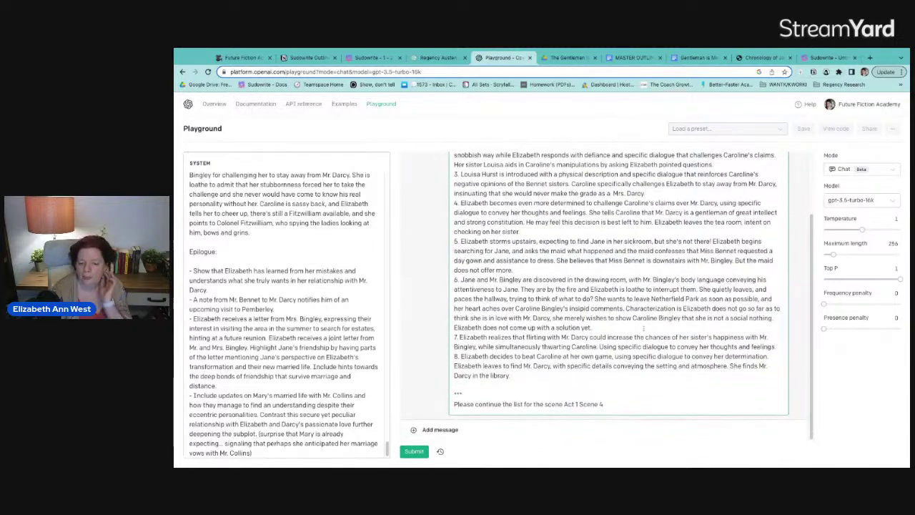
click(639, 404)
text(where )
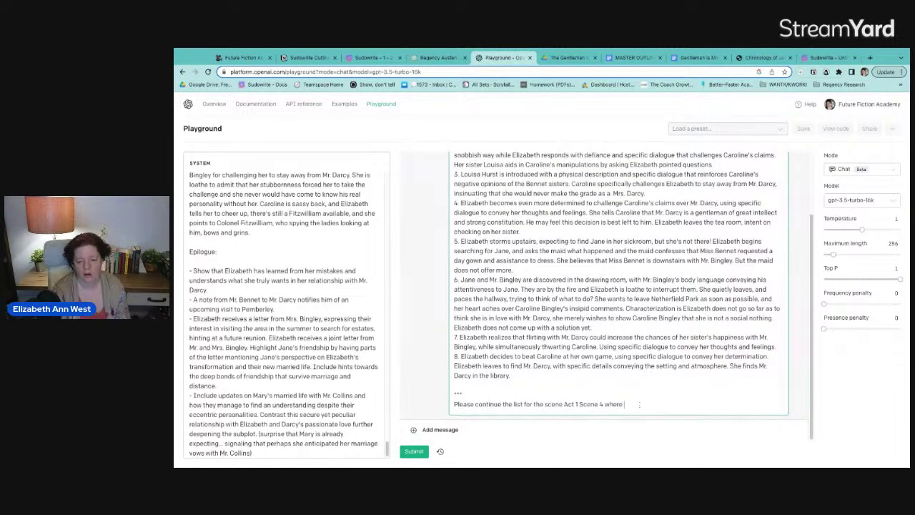
text(ther)
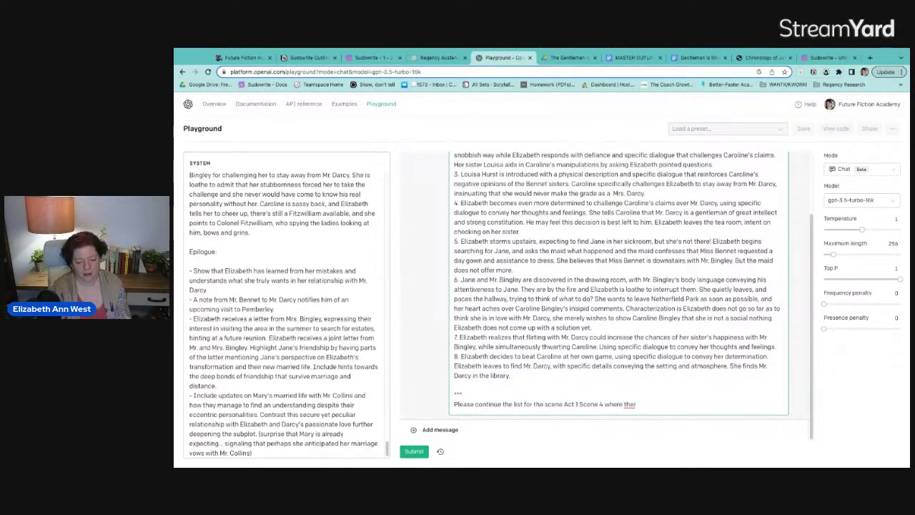
text(e is an awkwar)
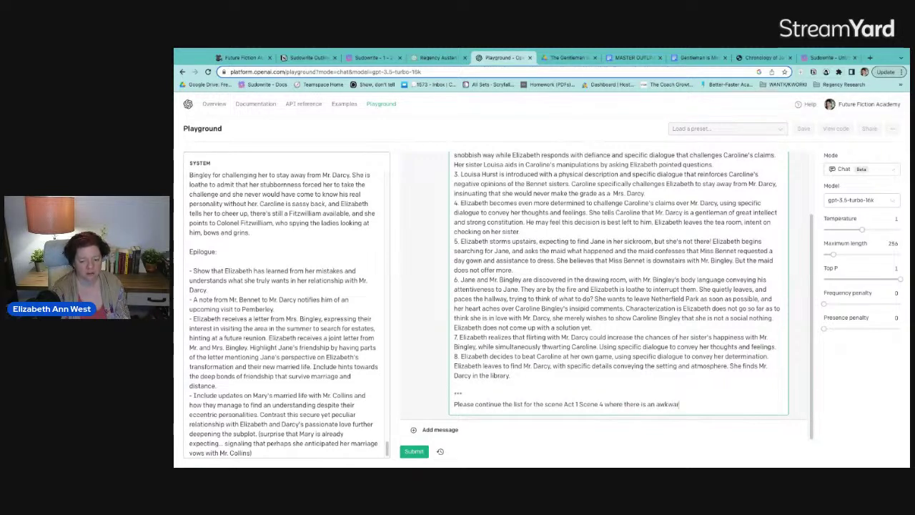
key(BackSpace)
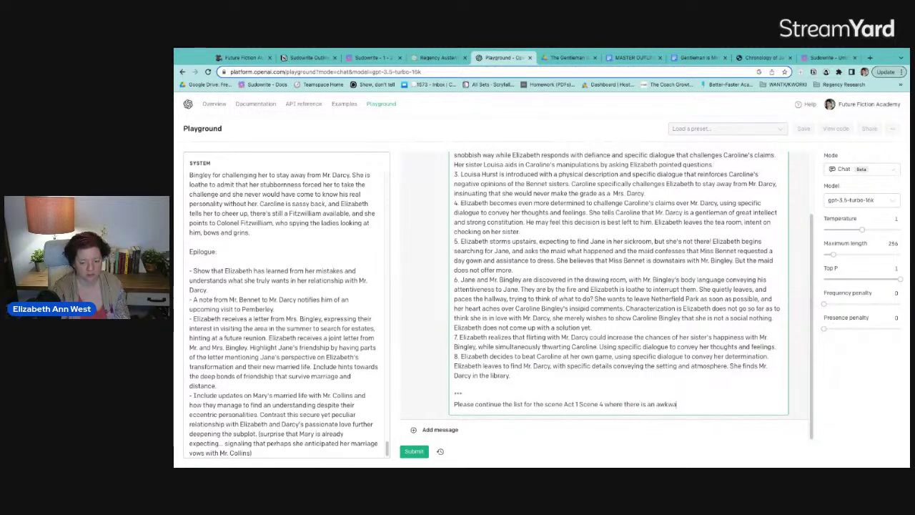
text(rd conversation)
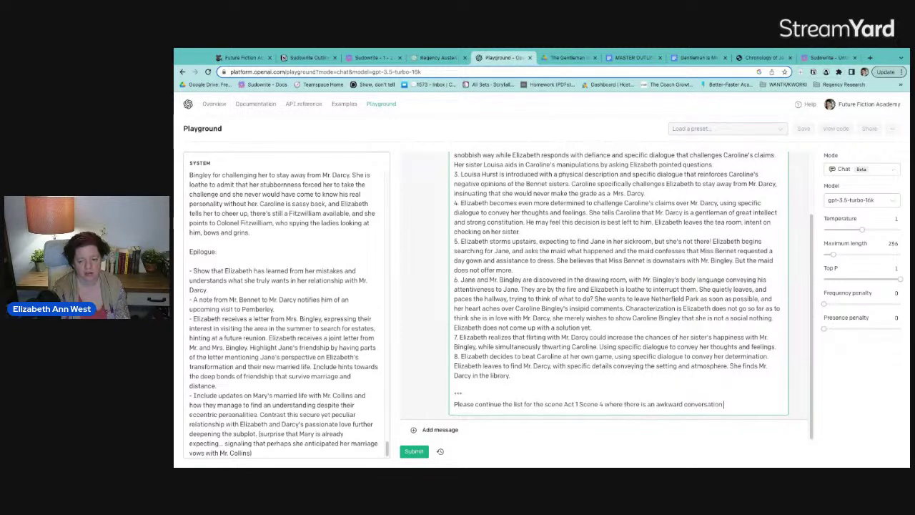
text( between Mr. D)
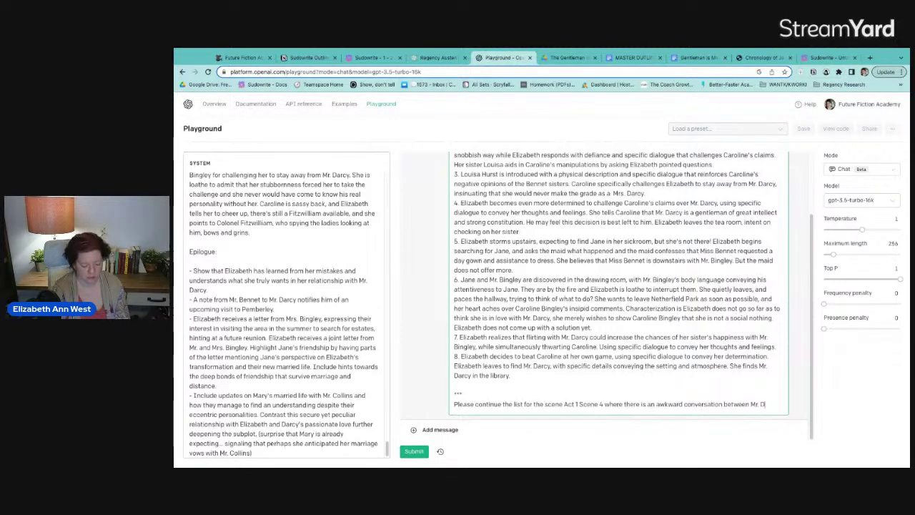
text(arcy and Elizabeth where she)
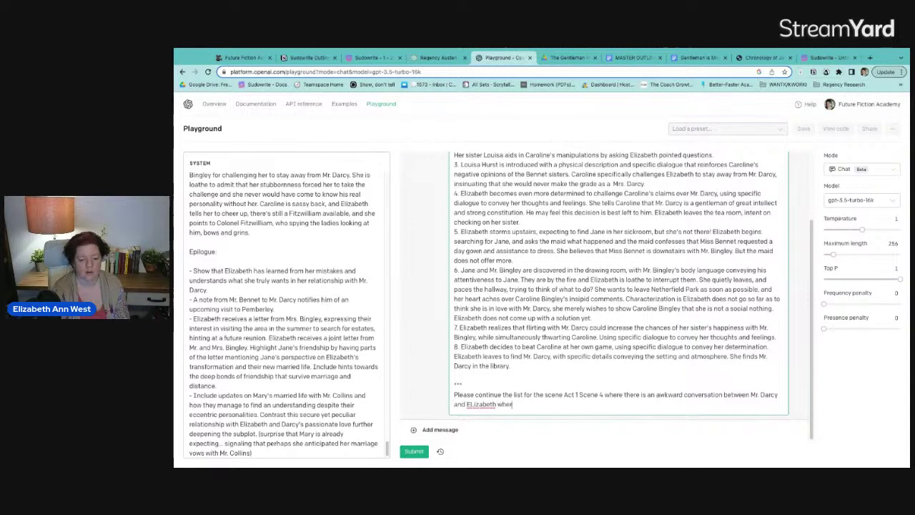
Continue the request with "asks him about his slight of her at the Meryton Assembly".
text( asks him abou)
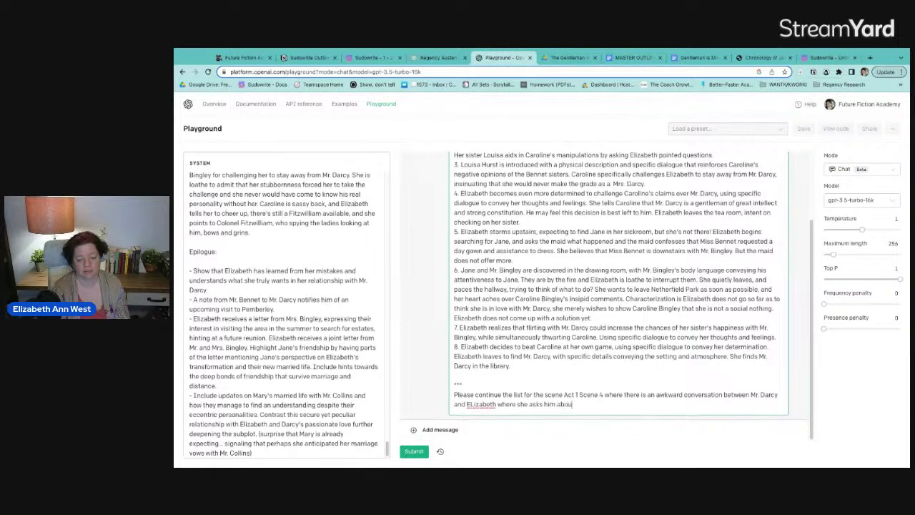
text(t his slight of)
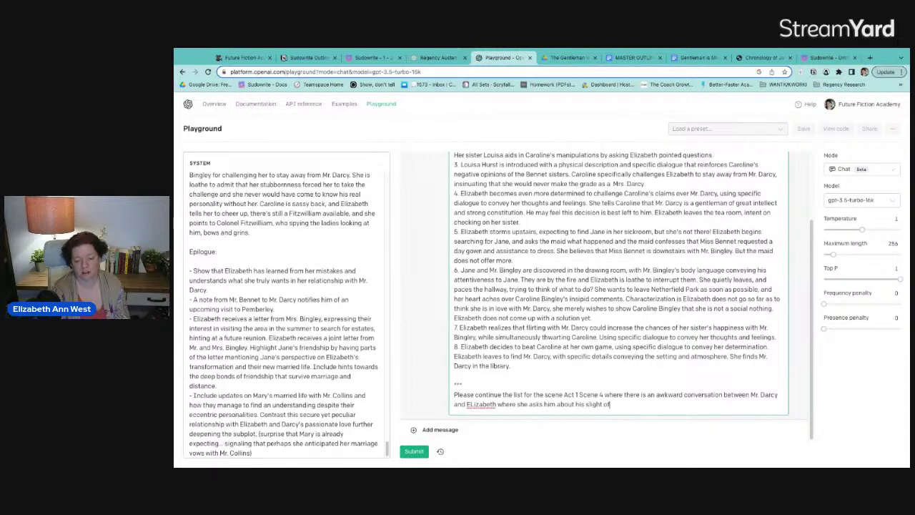
text( her at the Meryton)
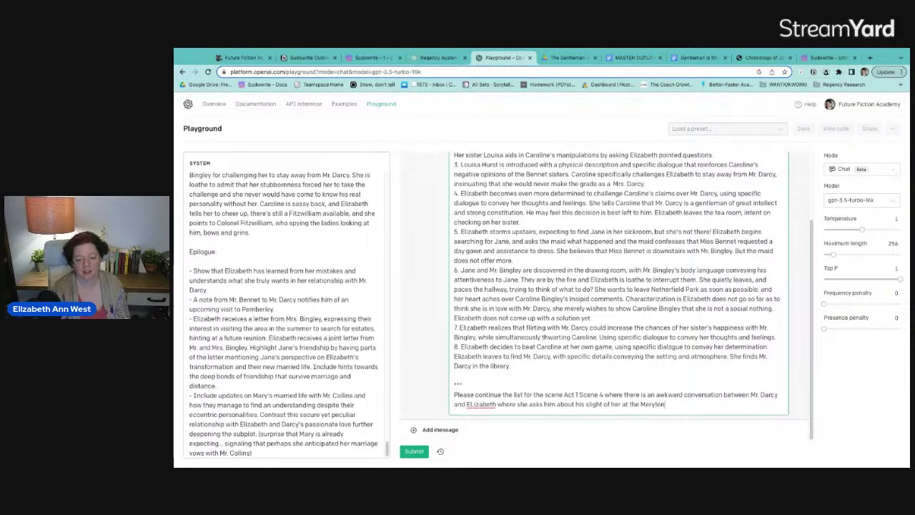
text( Assembl)
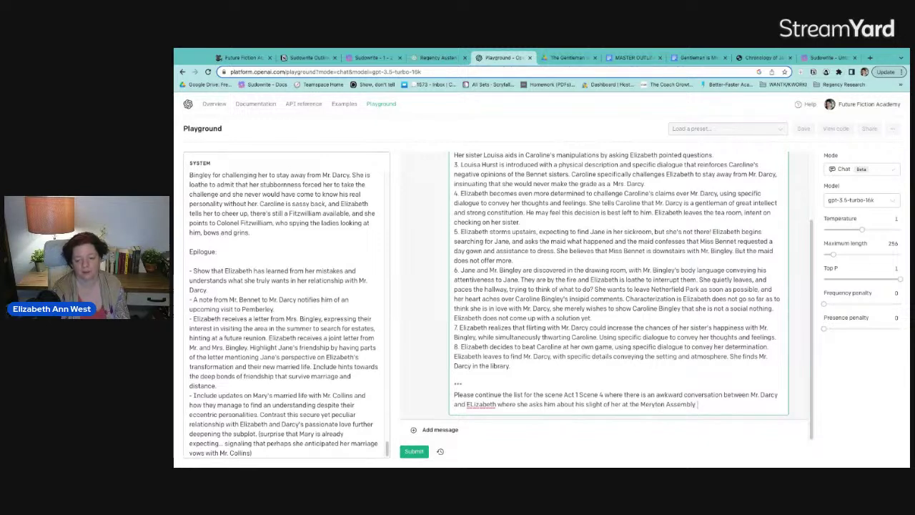
Begin another sentence in the request with "He feels relieved thinking that Elizabeth".
text(y. He feels reli)
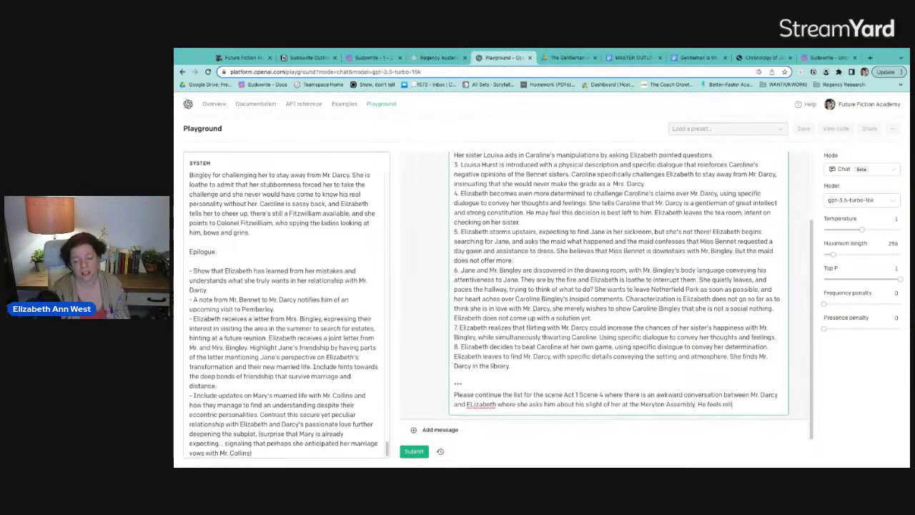
text(eved thinking th)
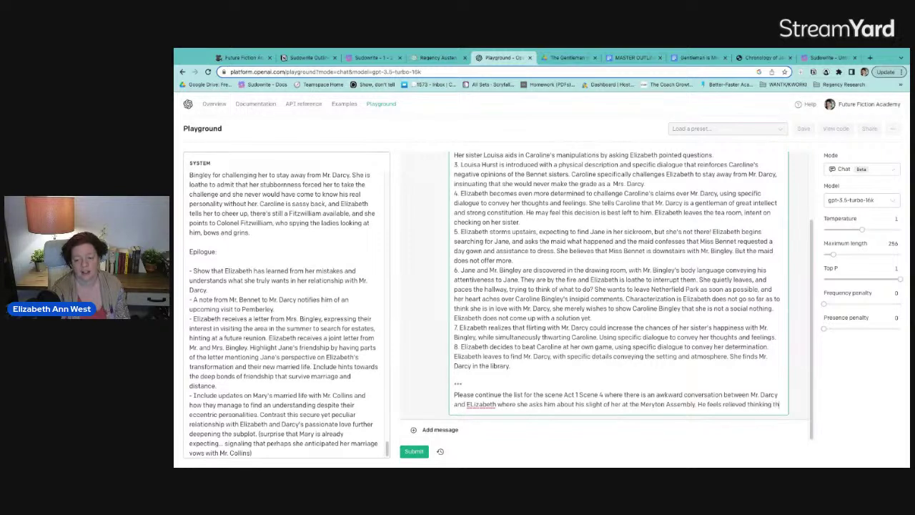
text(at M)
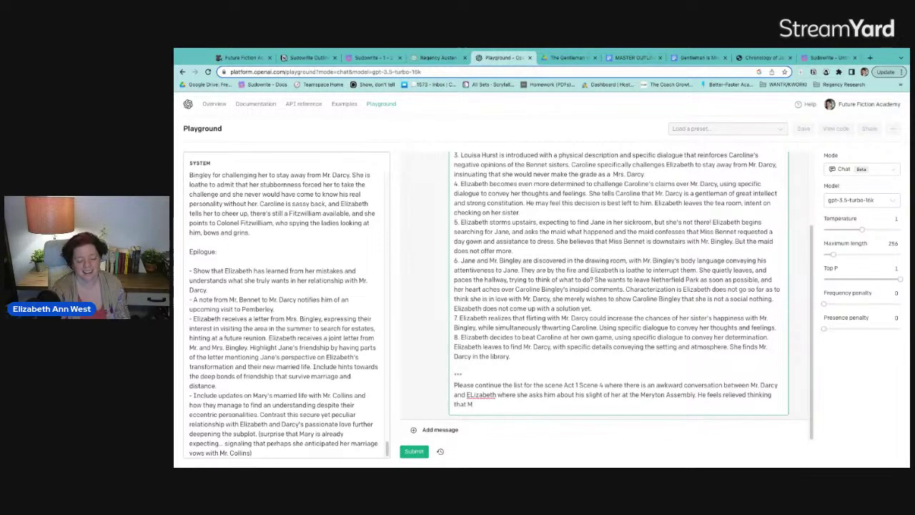
key(BackSpace)
text(Elizabeth)
Switch to the Sudowrite story outline and review the Act 1 plot points for Chapters 4 and 5.
click(383, 57)
scroll(577, 373, down, 5)
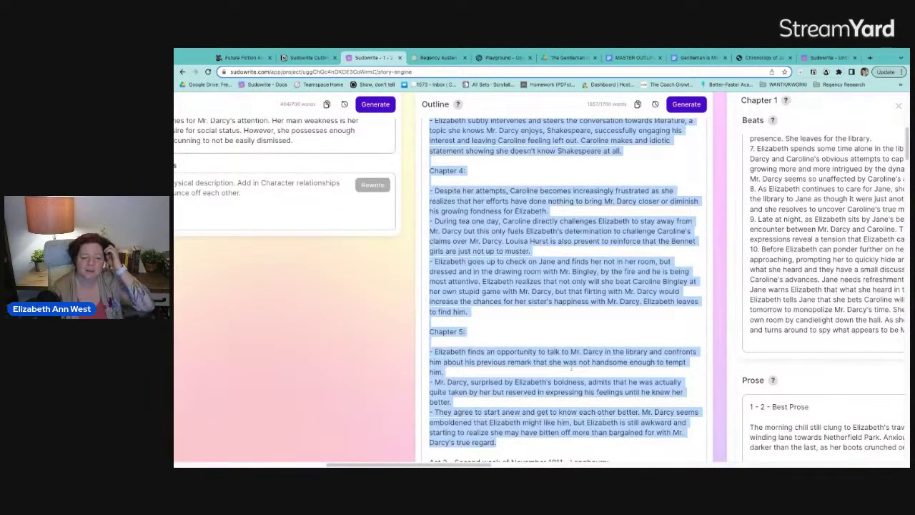
scroll(571, 368, down, 1)
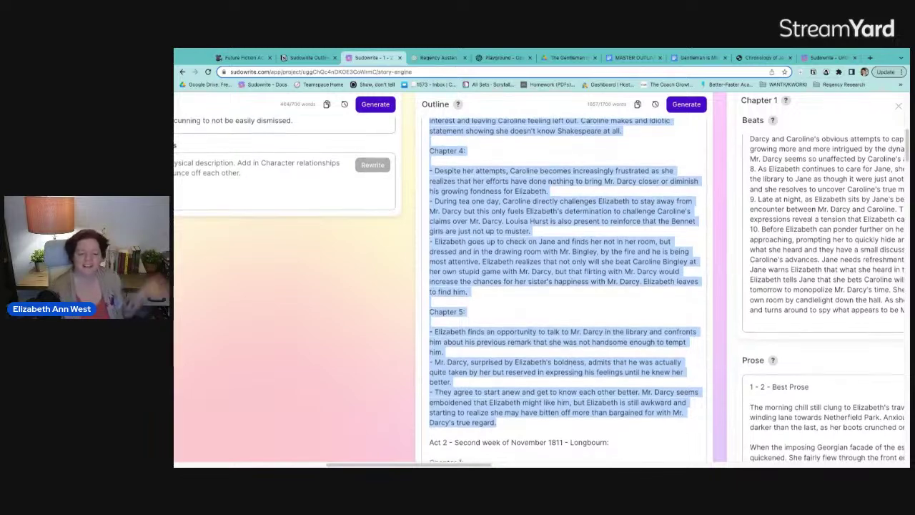
scroll(565, 285, down, 2)
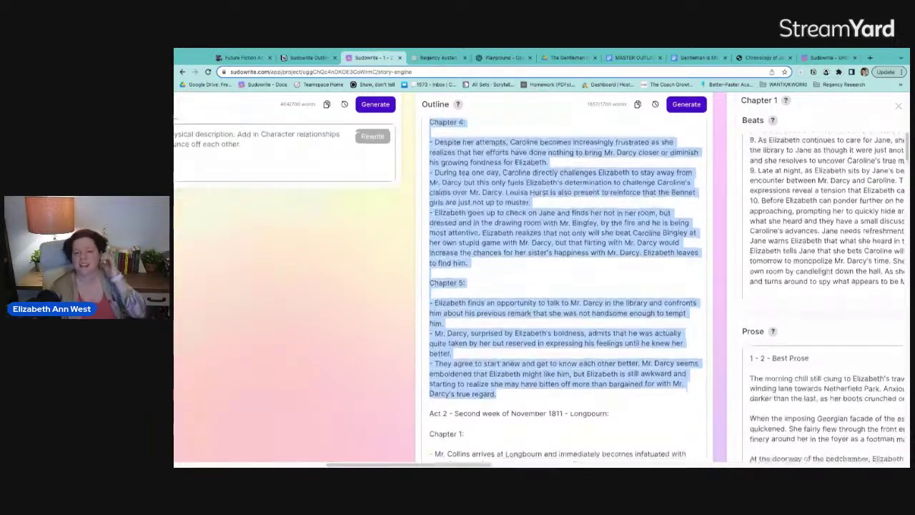
scroll(565, 286, up, 3)
scroll(565, 286, up, 5)
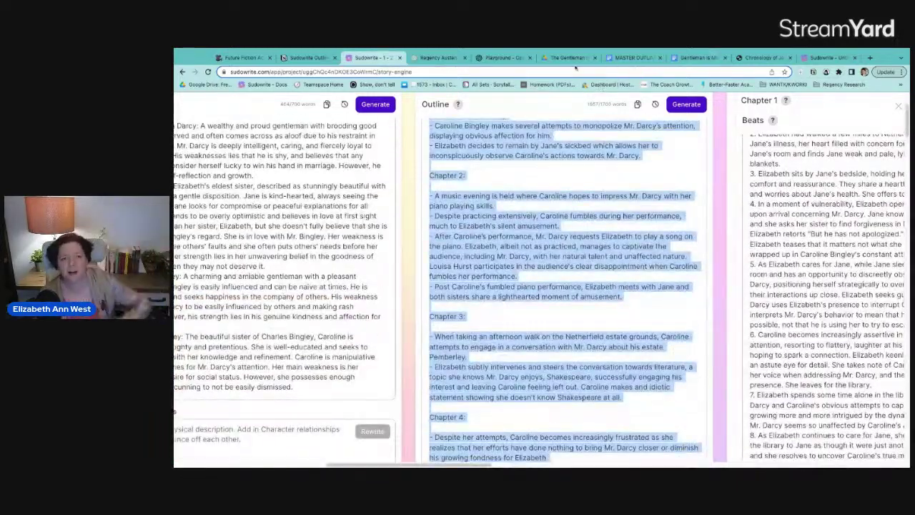
In the Sudowrite project with the Chapter 4 beats, add "She decides to find him" to the end of beat 7.
click(815, 57)
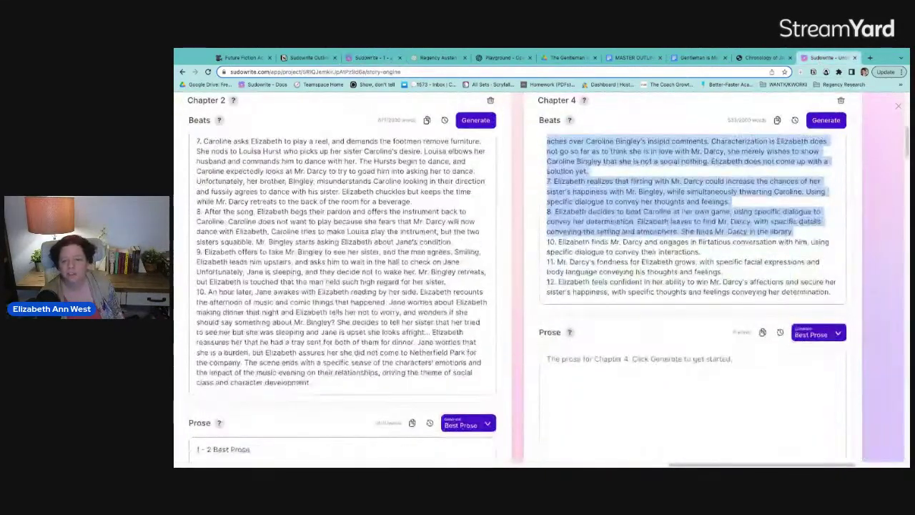
click(701, 251)
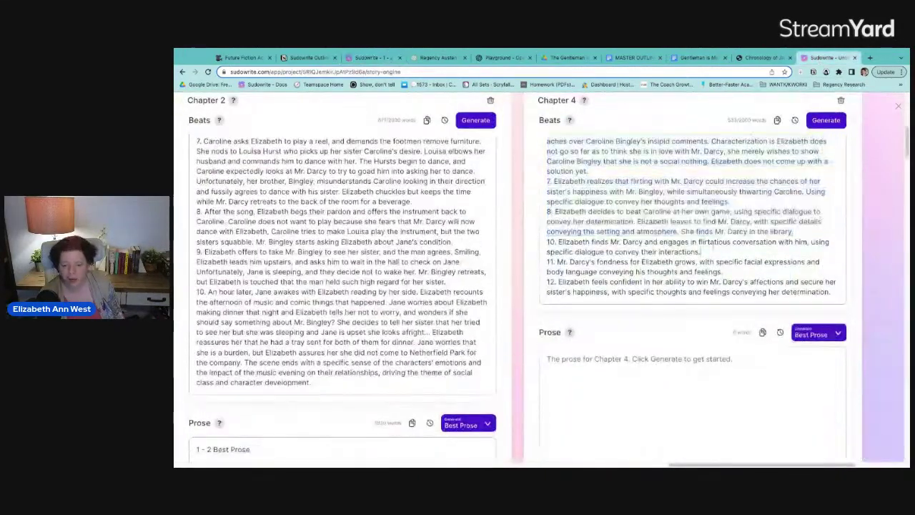
click(621, 242)
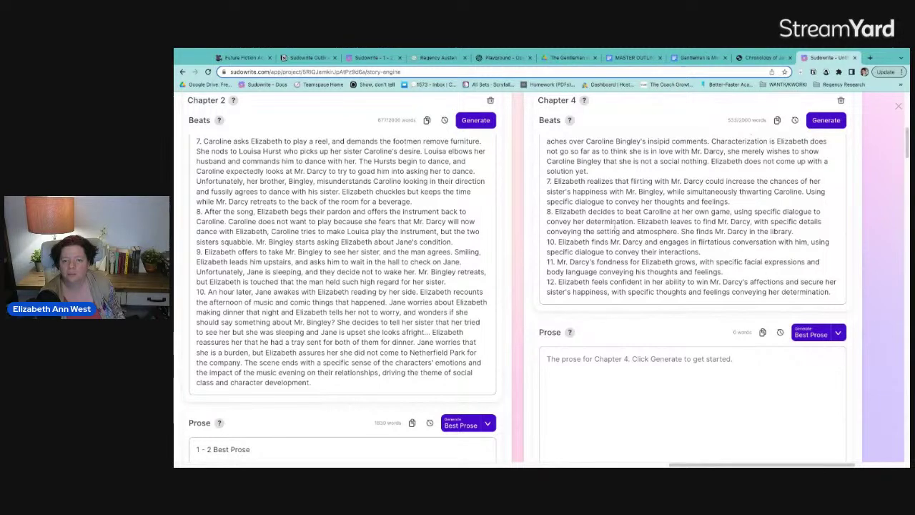
scroll(614, 227, up, 2)
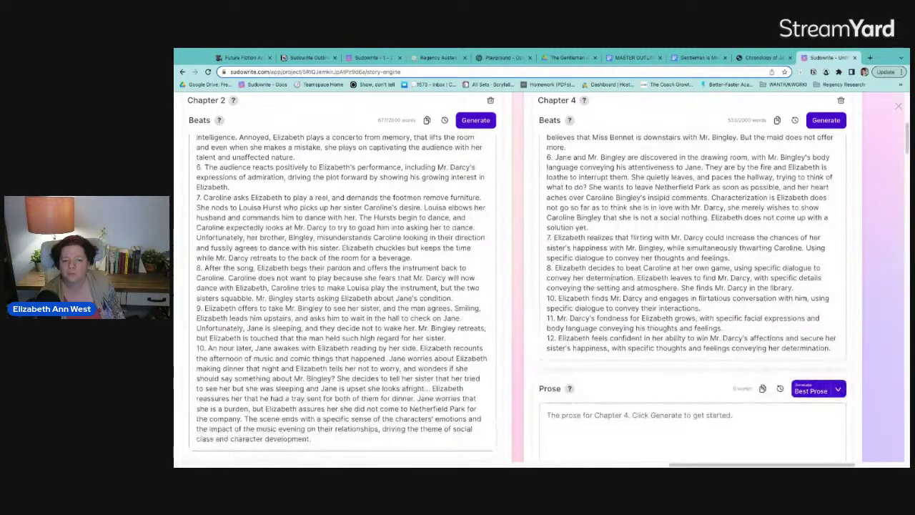
text(She)
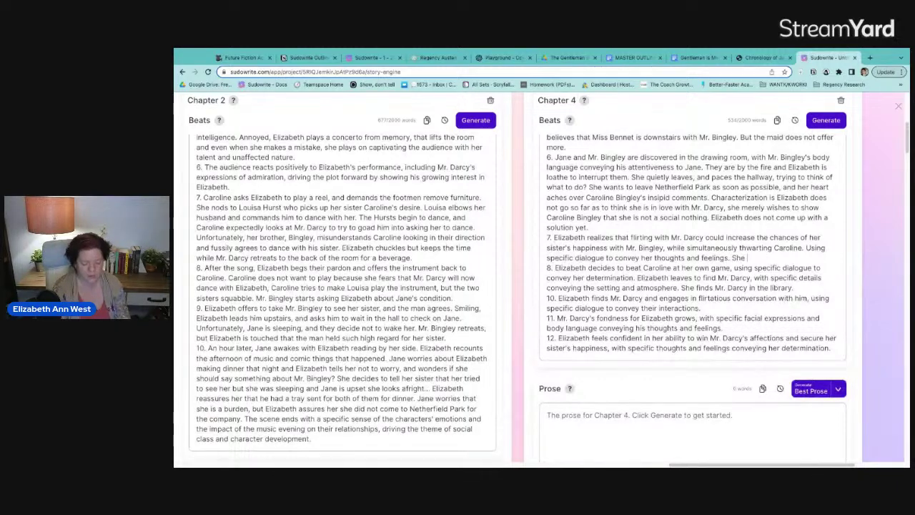
text( decides to fin)
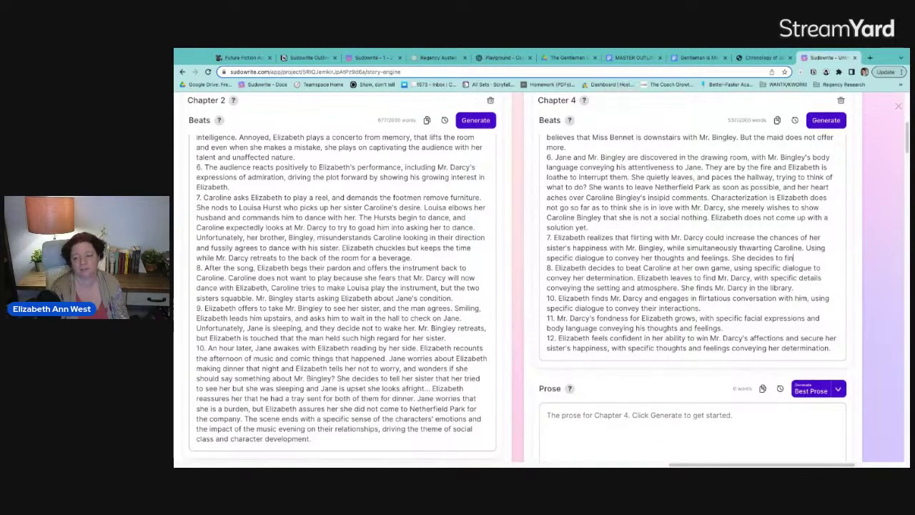
text(d him.)
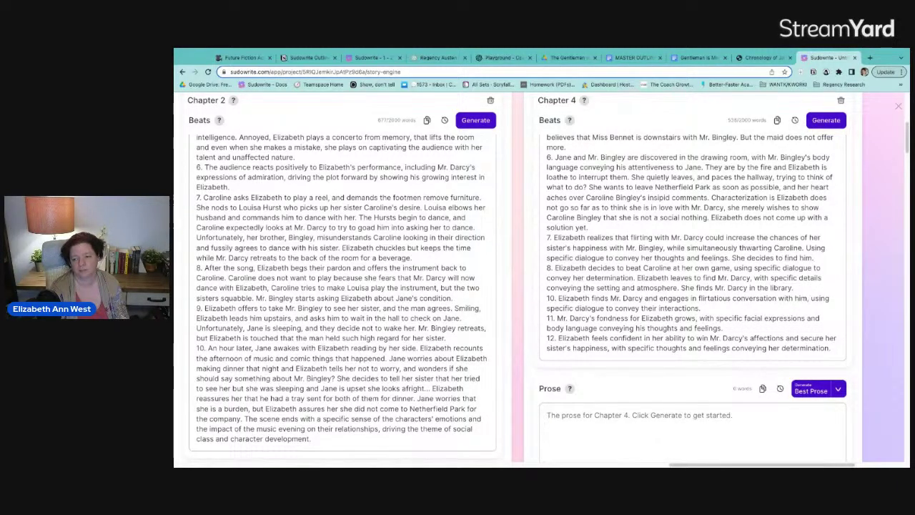
Complete beat 7's closing sentence with "and that is the conclusion of the scene.".
key(BackSpace)
text(, but)
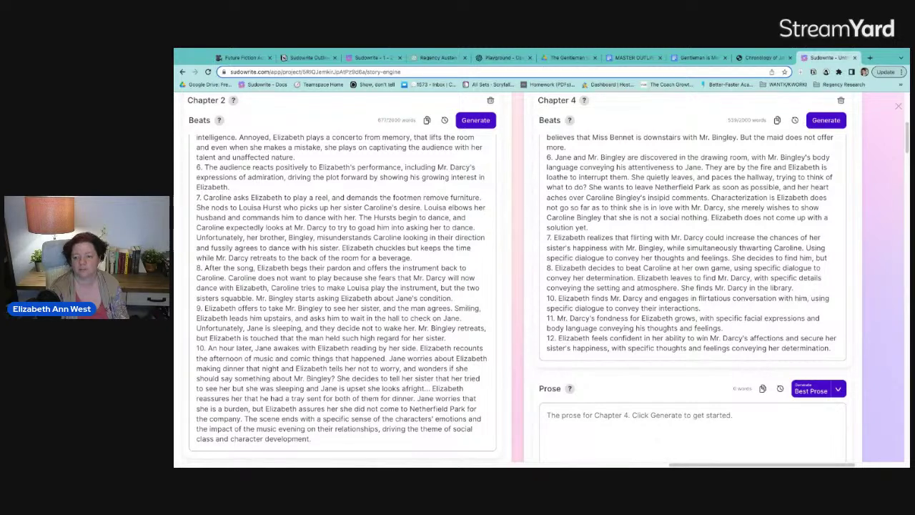
key(BackSpace)
text(and that is the)
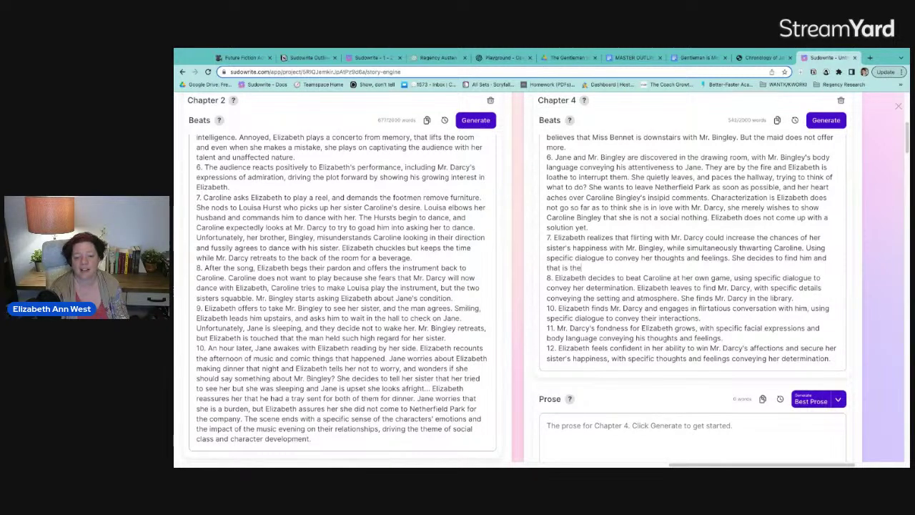
text( conclusion)
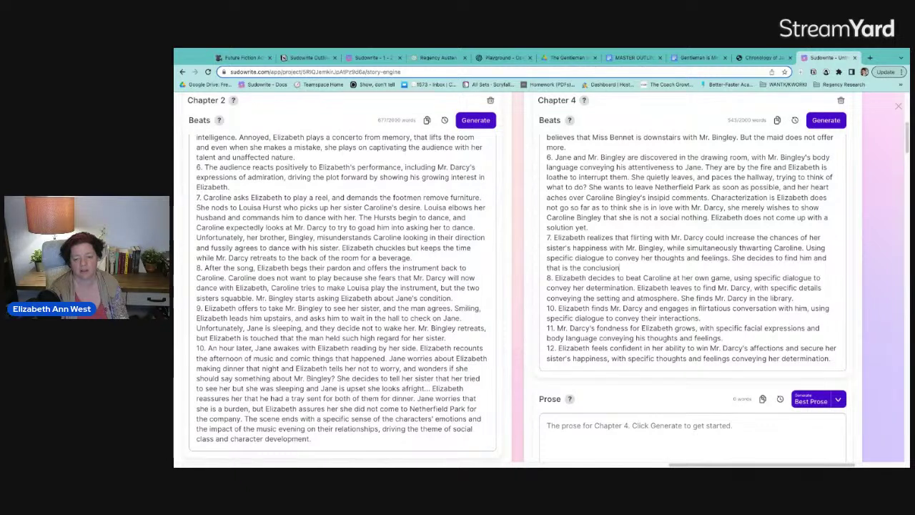
text( to)
key(BackSpace)
key(BackSpace)
text(of the scene.)
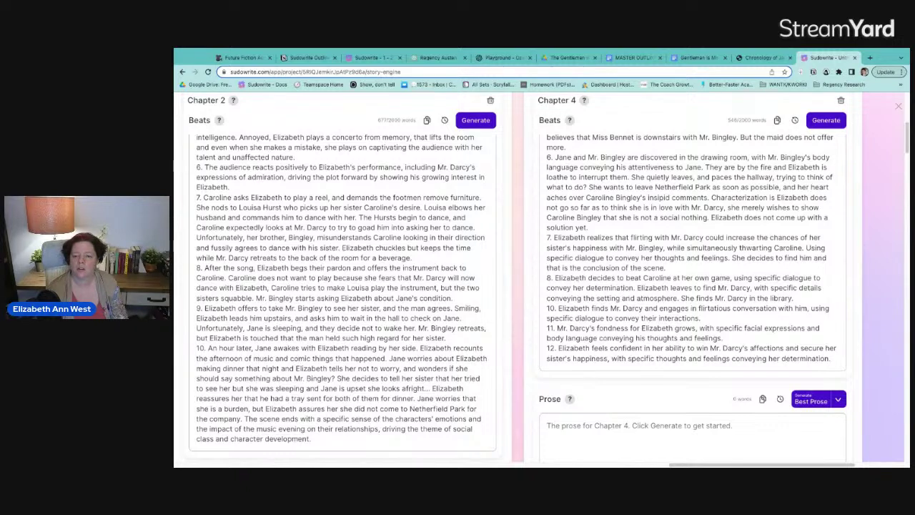
Delete all Chapter 4 beats after beat 7, including any leftover text.
drag(546, 277, 776, 358)
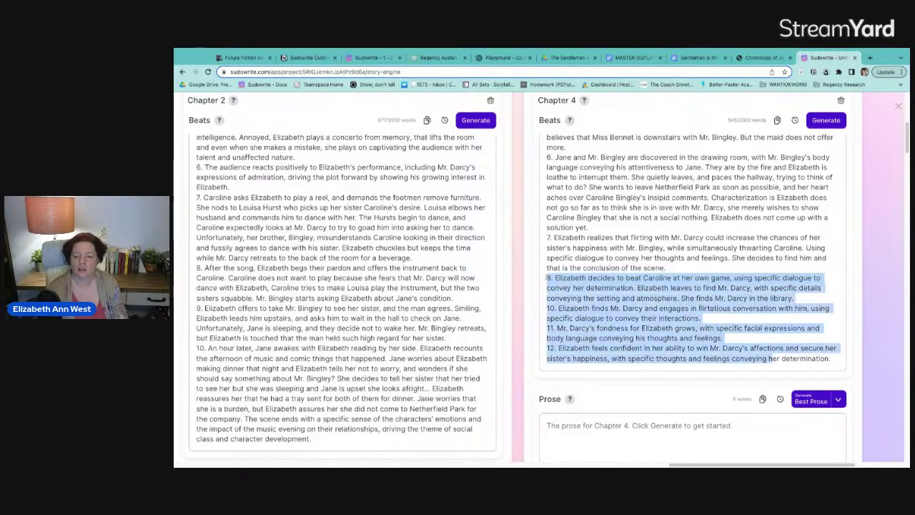
key(BackSpace)
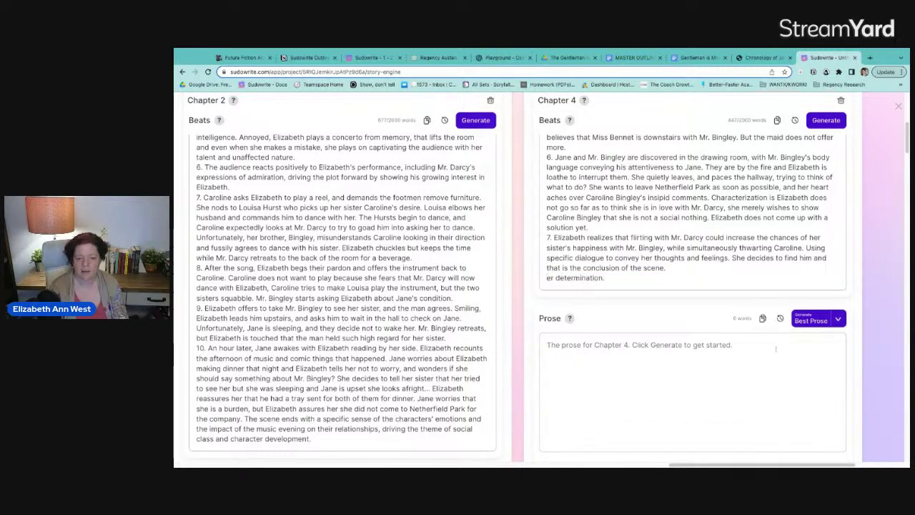
drag(546, 277, 628, 279)
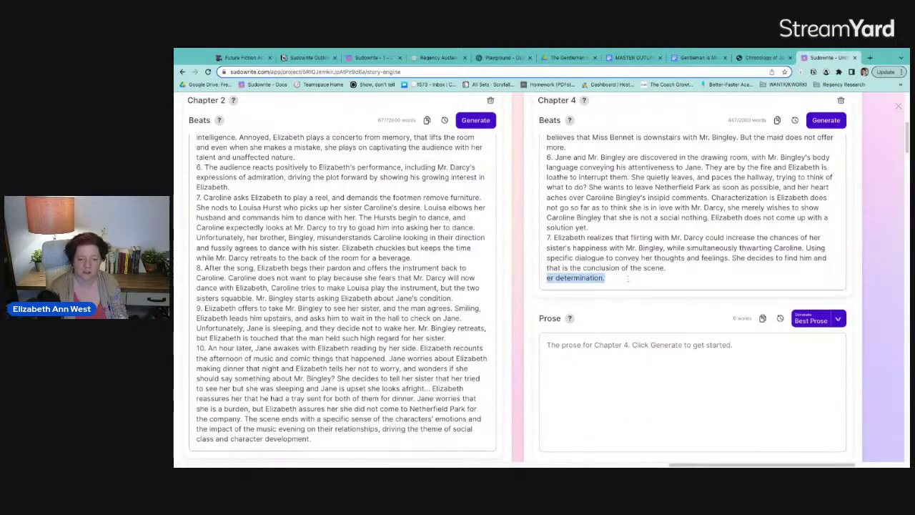
key(BackSpace)
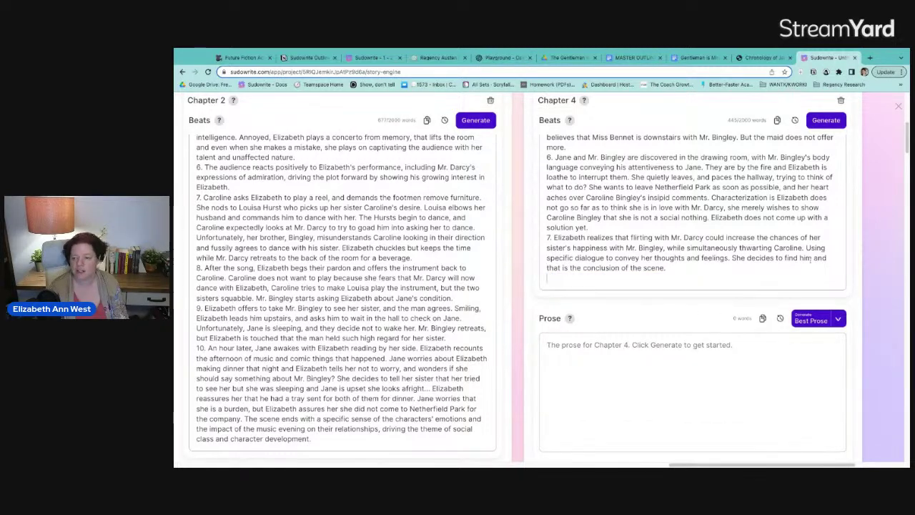
Replace "him" with "Mr. Darcy" in beat 7's "She decides to find him" and select all the Chapter 4 beats for copying.
drag(813, 259, 799, 259)
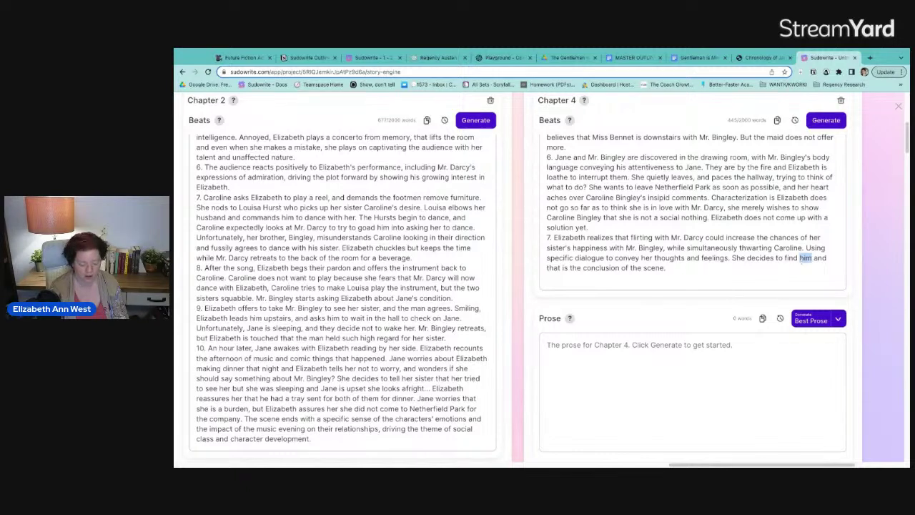
text(Mr. Darcy)
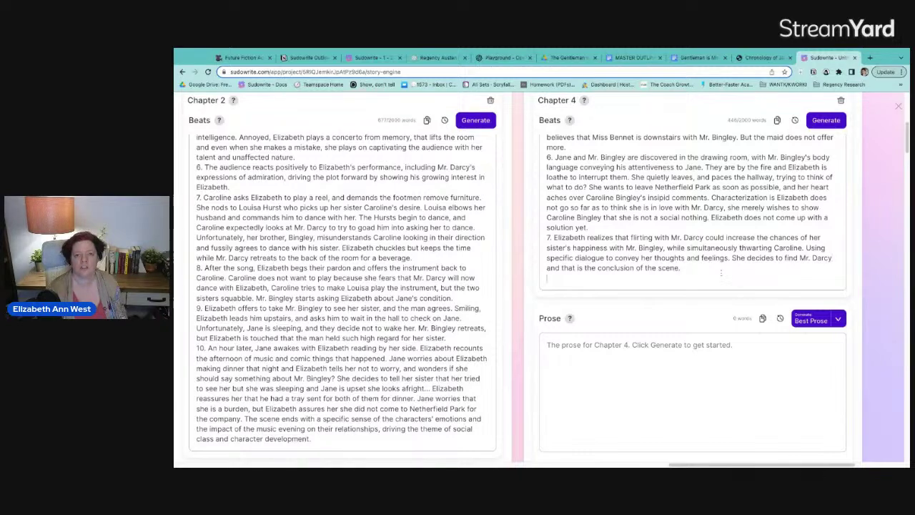
drag(720, 272, 715, 93)
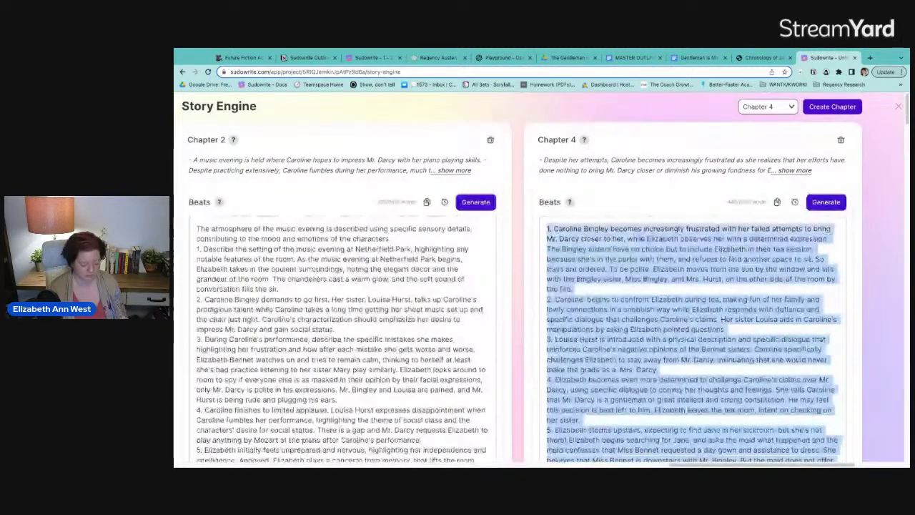
Switch to Notion, open THE BEATS! page and enter "Chapter 3 Bea" on the empty line below Chapter 2 Beats.
click(308, 57)
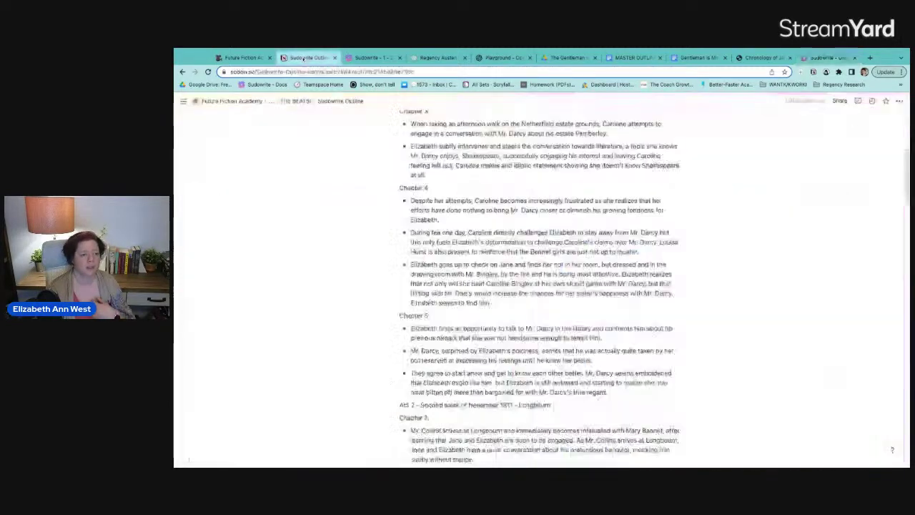
scroll(317, 112, up, 5)
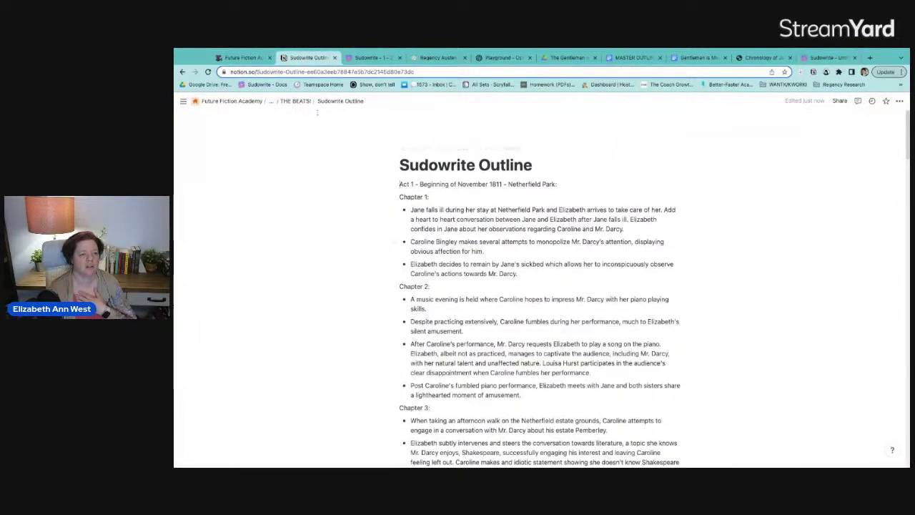
click(296, 101)
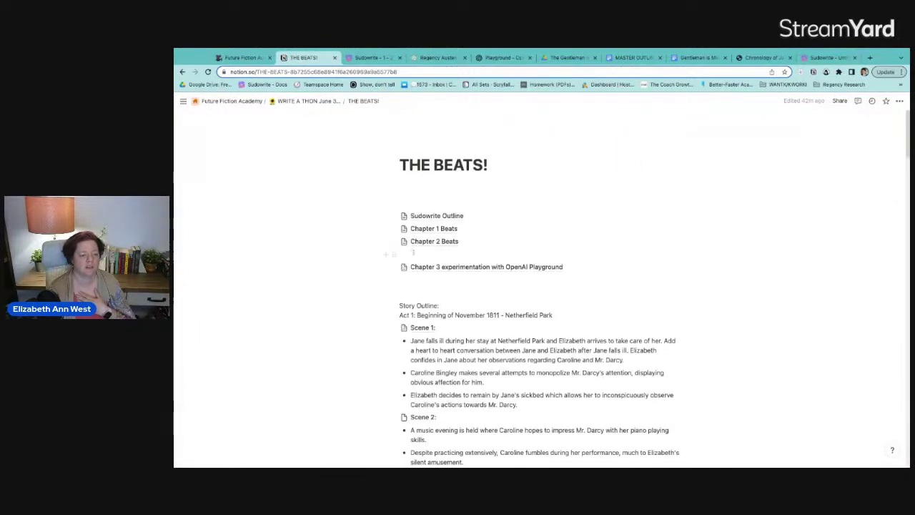
click(413, 253)
text(Chapter 3 Bea)
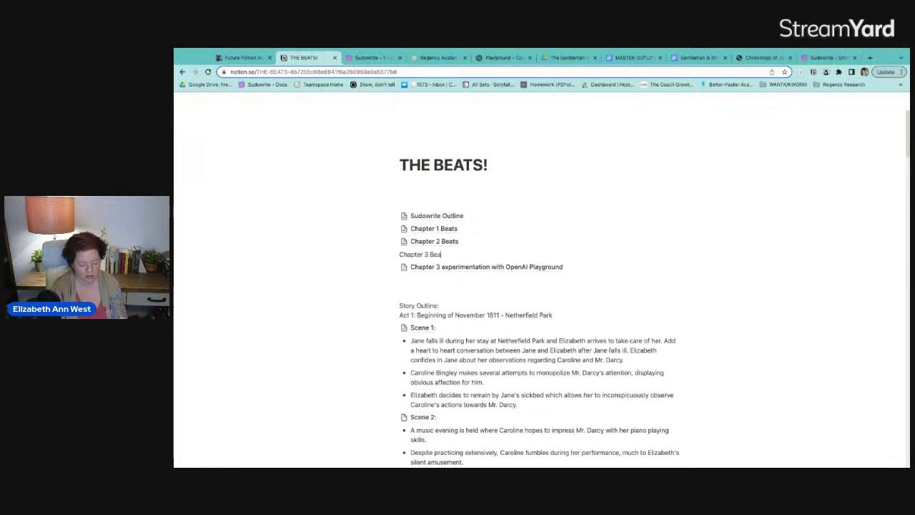
Finish the "Chapter 3 Beats" line and add a "Chapter 4 Beats" line below it on THE BEATS! page.
text(ts)
key(Return)
text(Chapter)
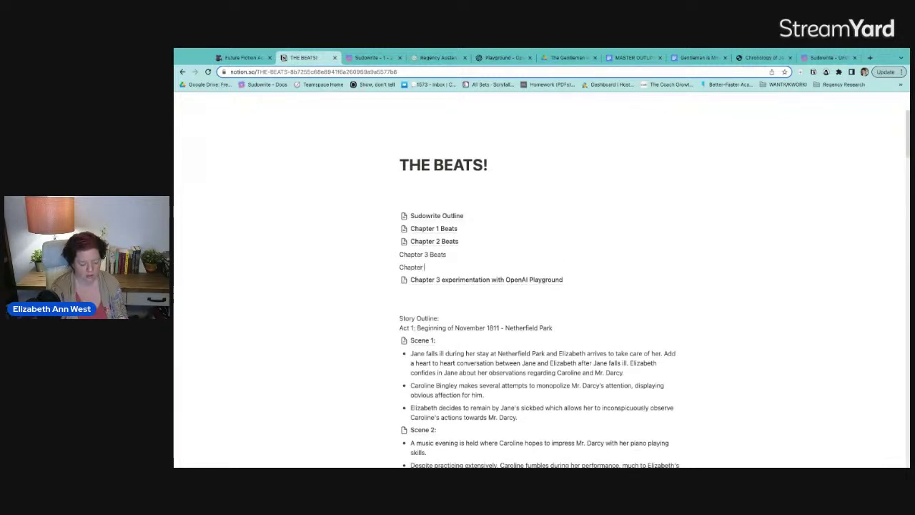
text( 4 Beats)
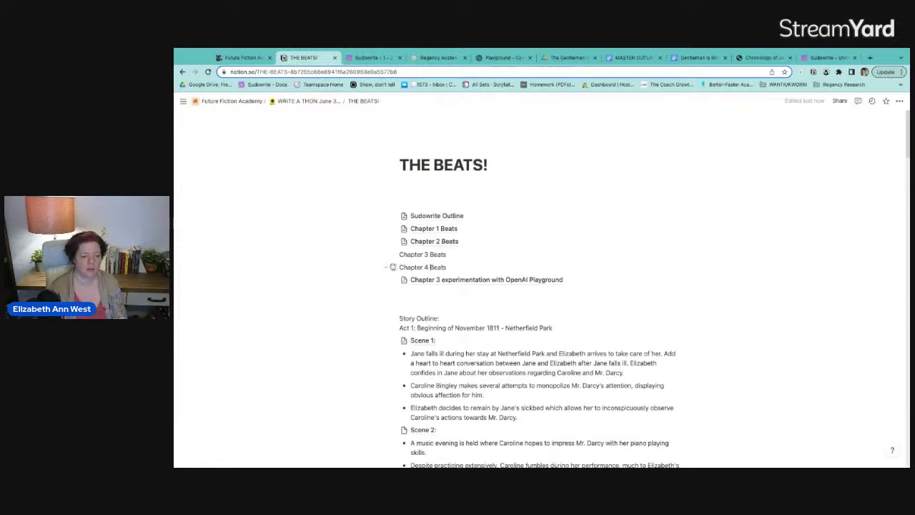
Turn the Chapter 4 Beats line into a page, paste the copied beats into it, and return to THE BEATS! page.
click(392, 267)
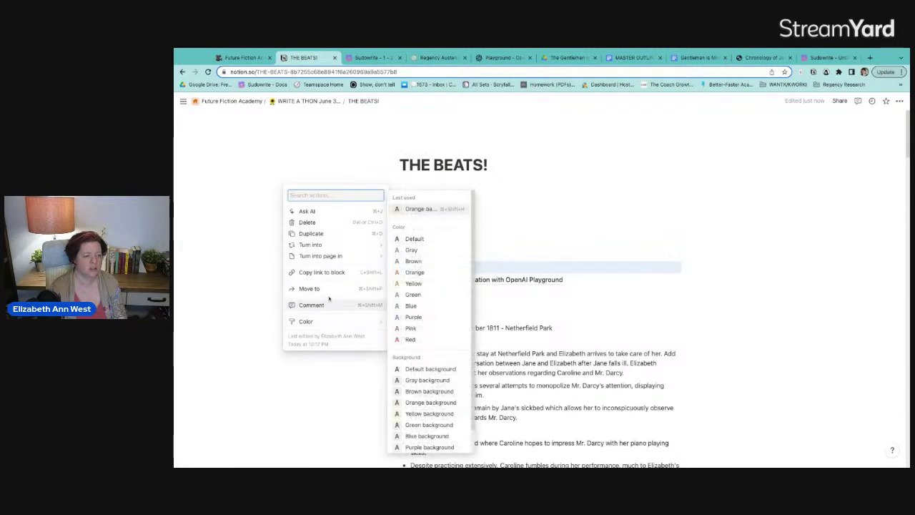
mouse_move(329, 246)
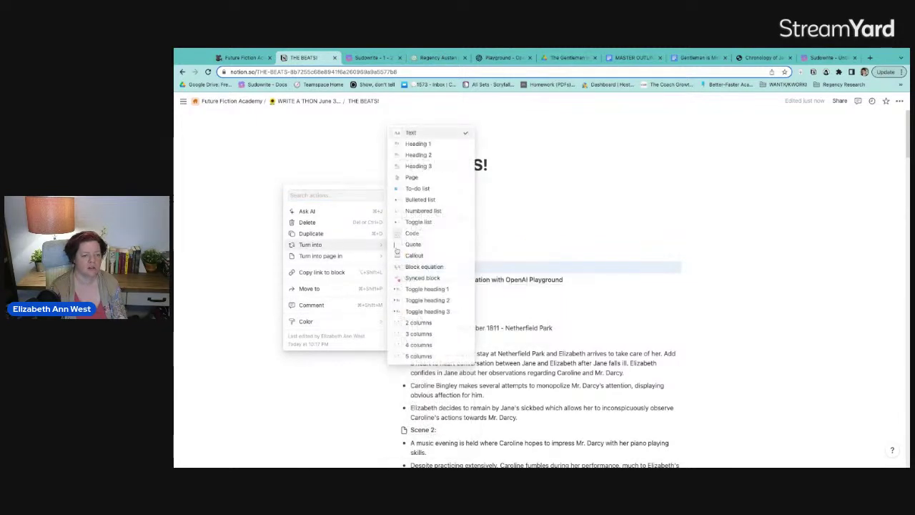
click(408, 177)
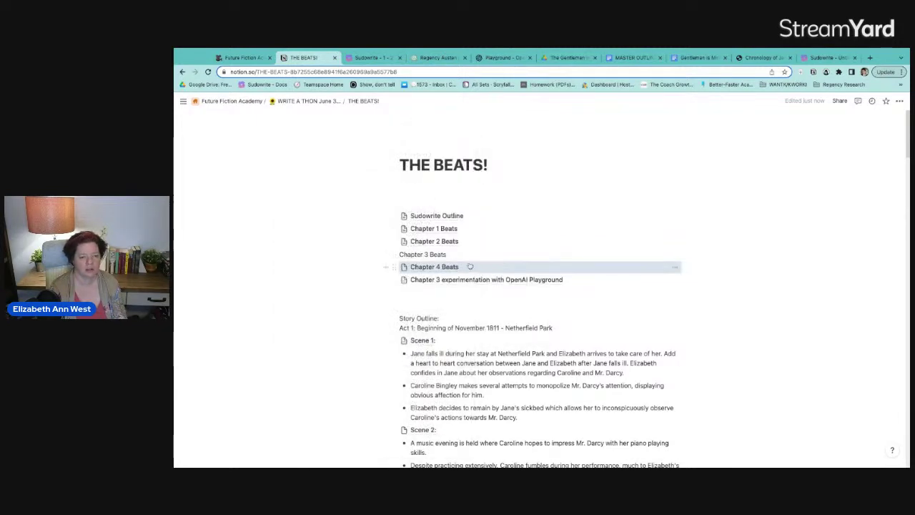
click(457, 266)
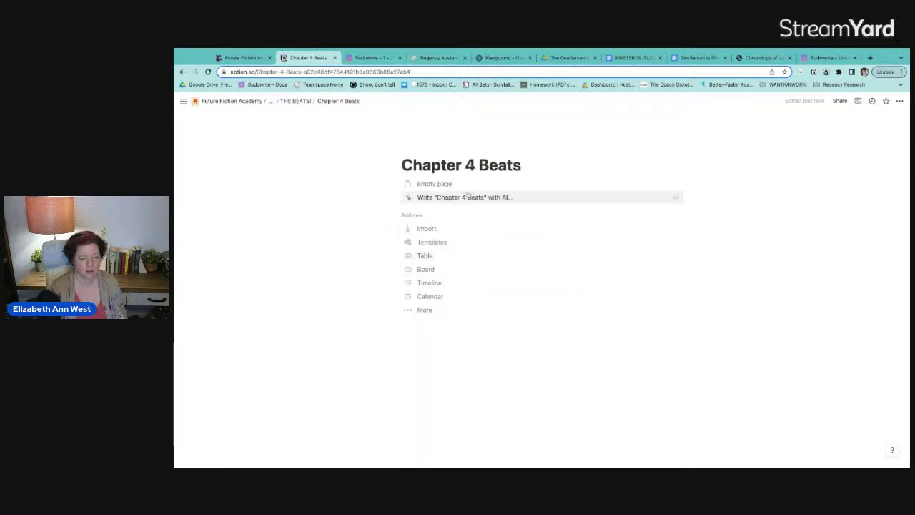
click(467, 186)
key(ctrl+v)
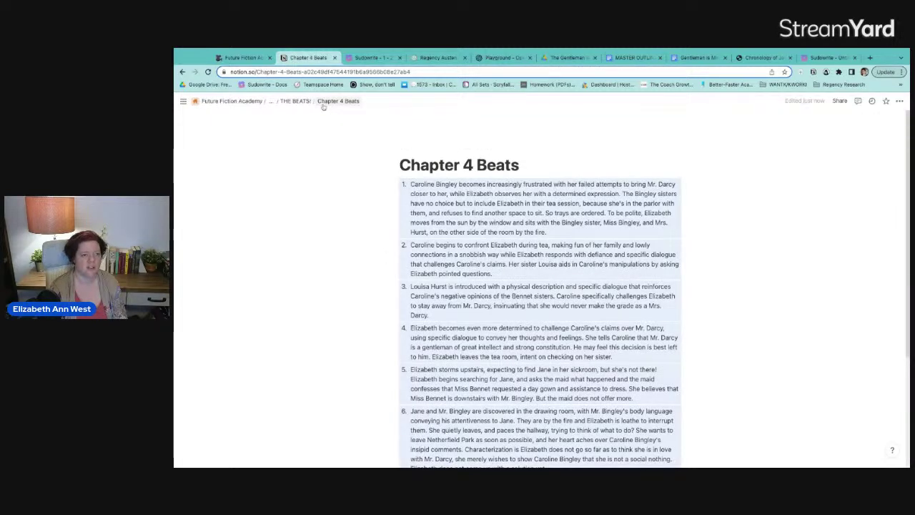
click(295, 100)
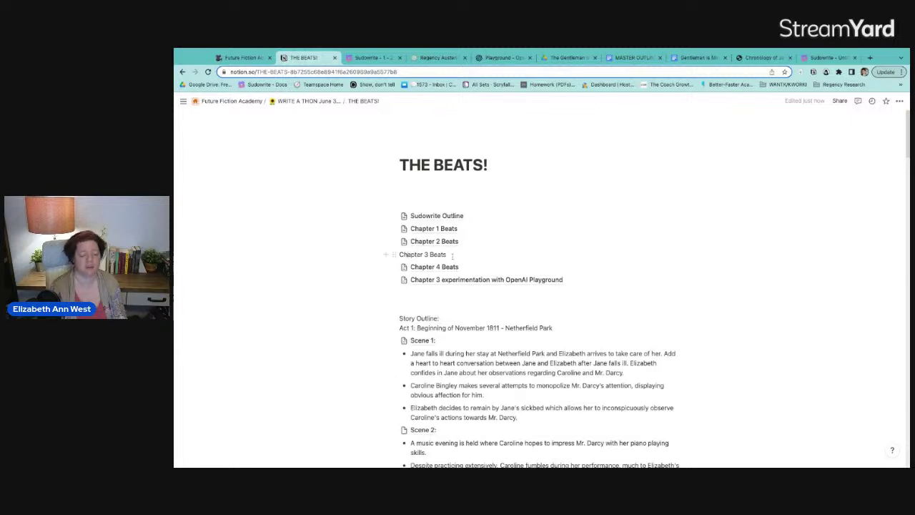
Switch to the first Sudowrite project and copy all of the Chapter 3 beats from the story engine.
drag(453, 255, 399, 254)
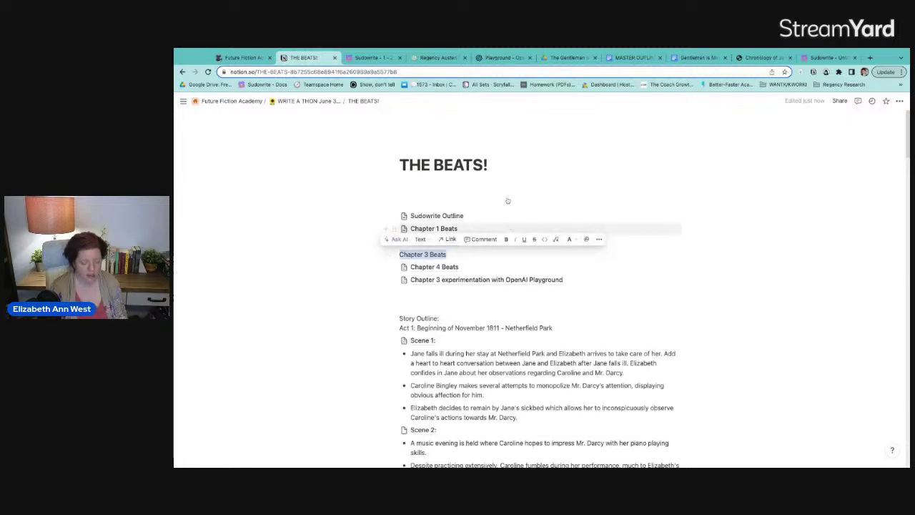
click(373, 57)
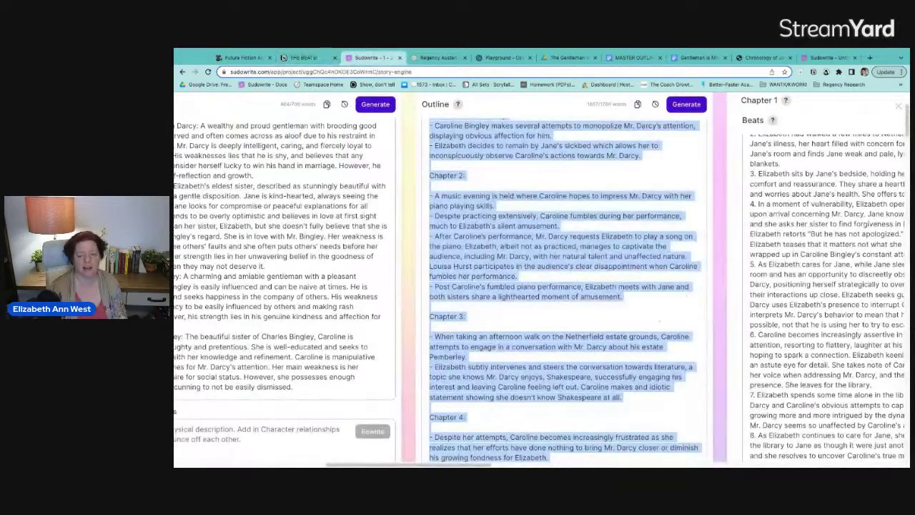
drag(472, 465, 696, 465)
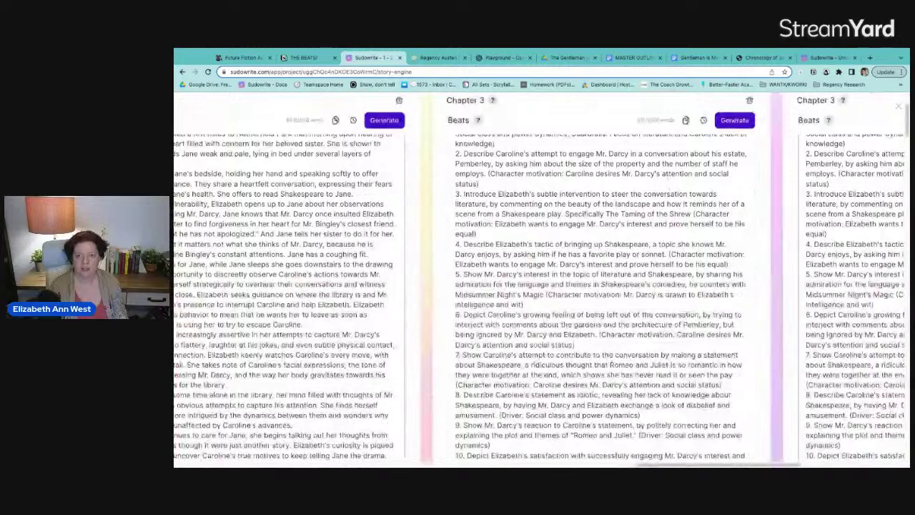
click(686, 121)
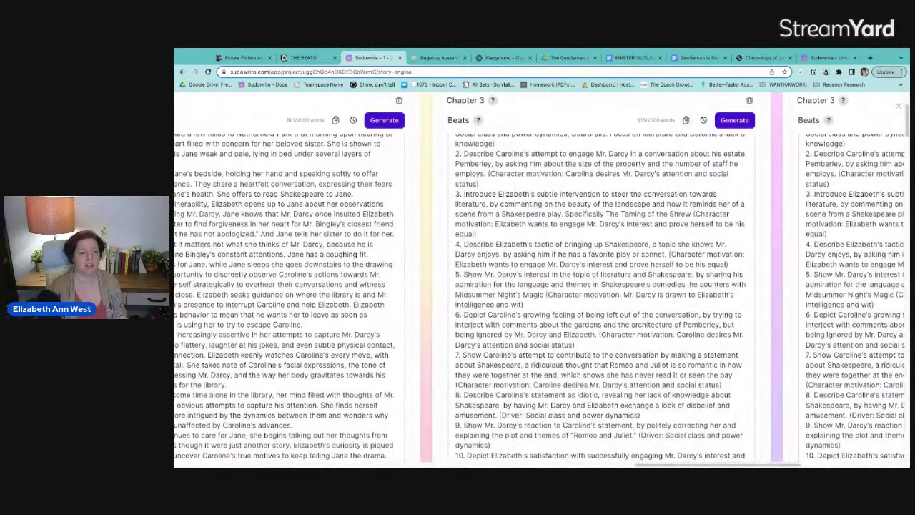
Back in Notion, turn the Chapter 3 Beats line into a page and paste the copied beats into it.
click(303, 57)
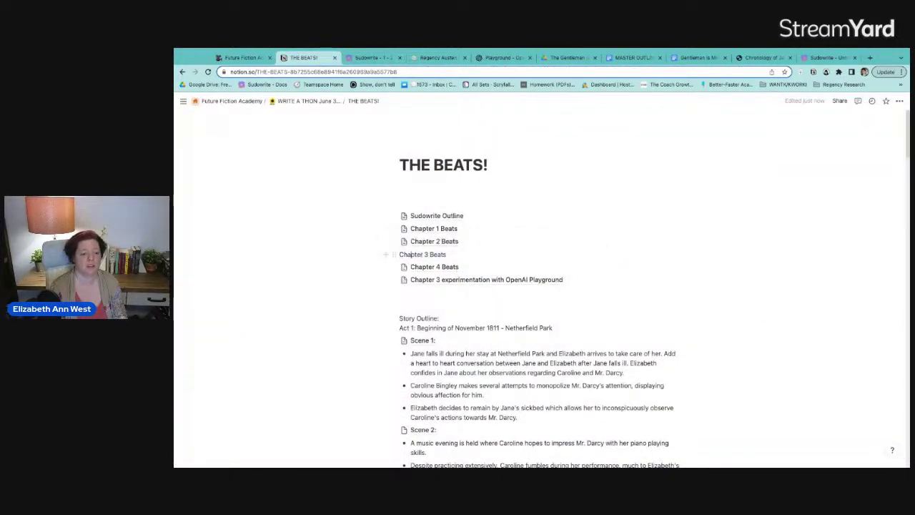
click(387, 254)
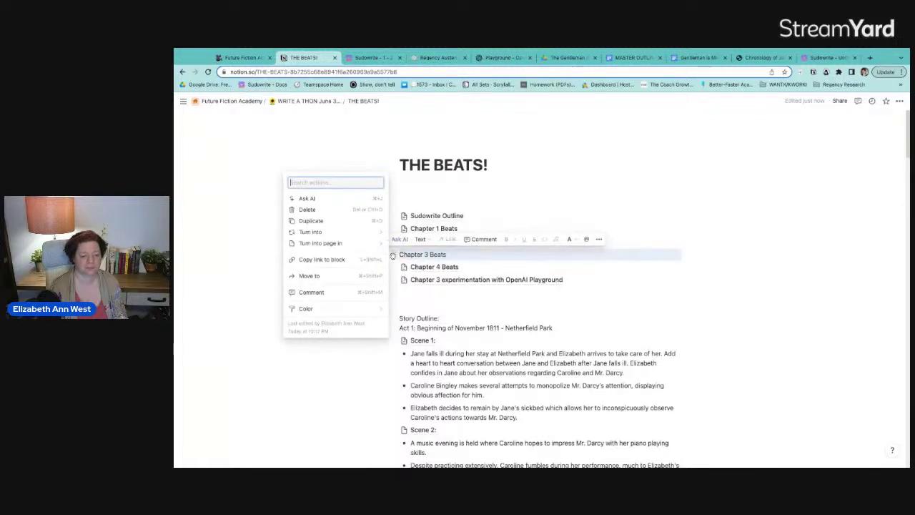
mouse_move(358, 276)
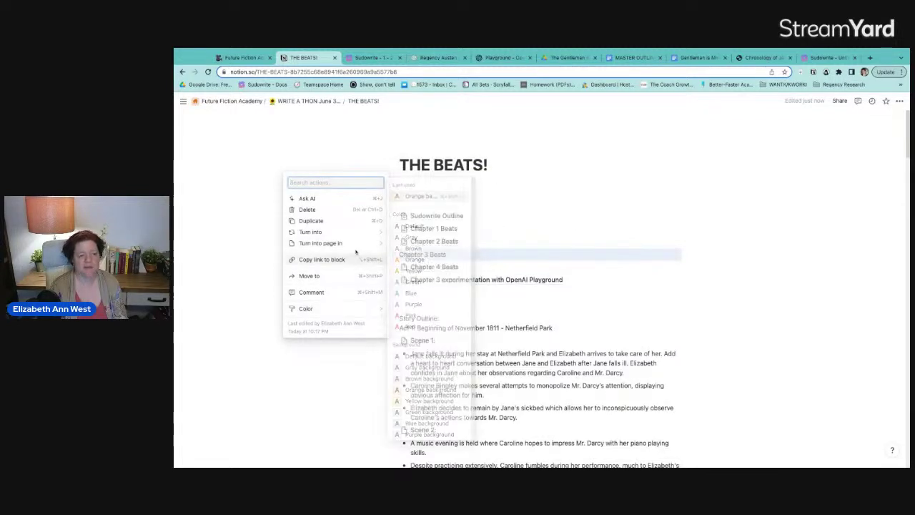
mouse_move(347, 232)
key(Escape)
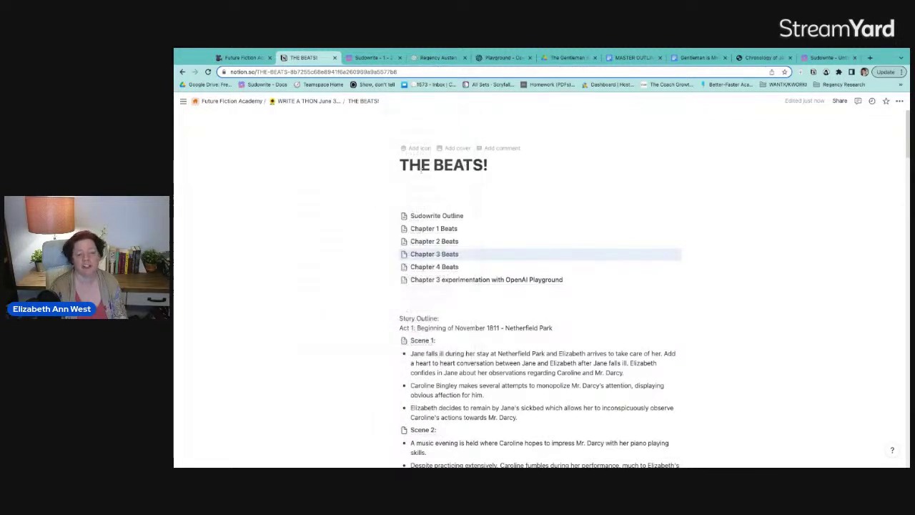
click(450, 255)
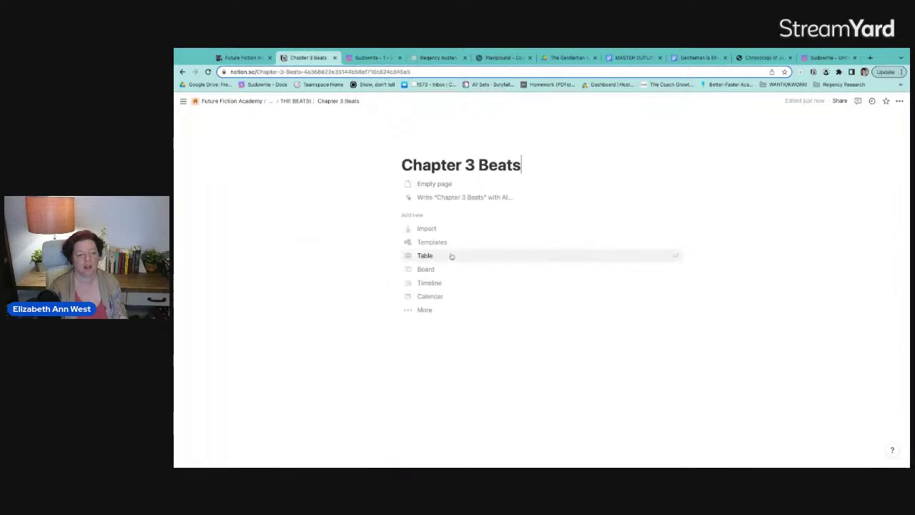
click(450, 184)
key(ctrl+v)
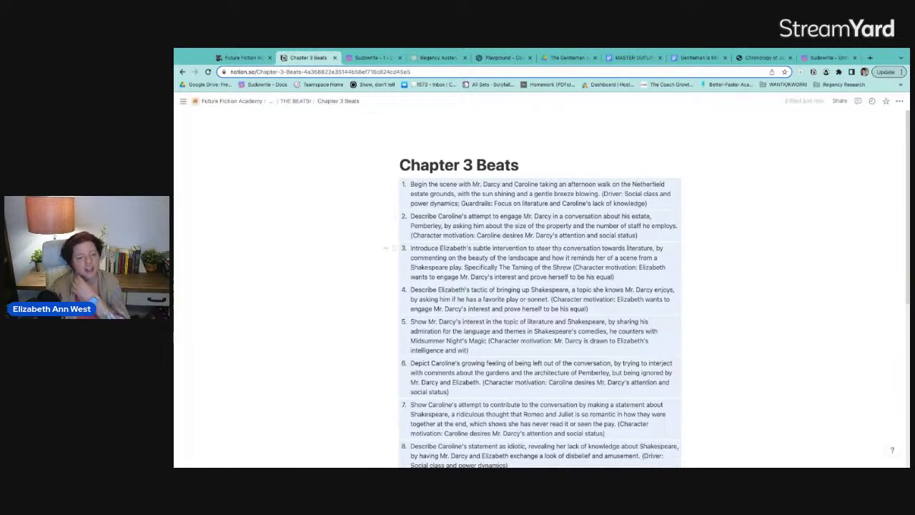
Switch to the other Sudowrite project and start generating the Chapter 4 prose from its beats.
click(356, 58)
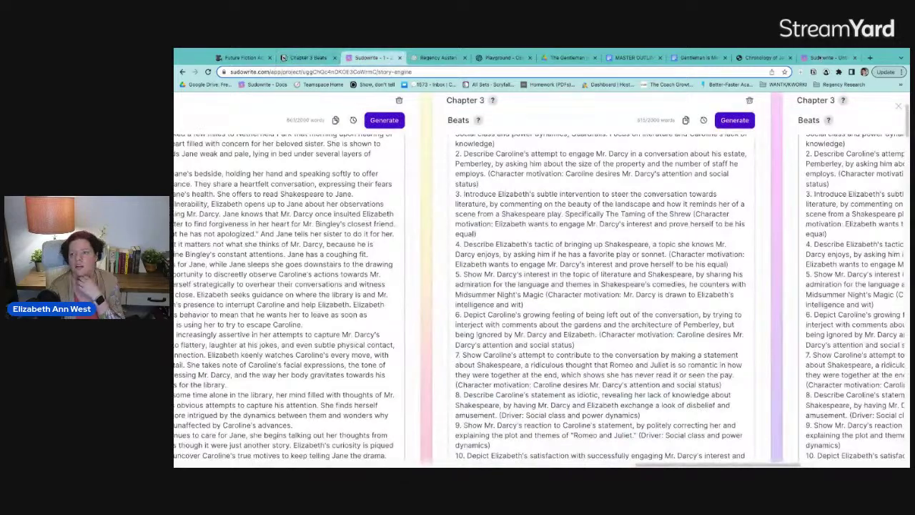
scroll(853, 308, down, 10)
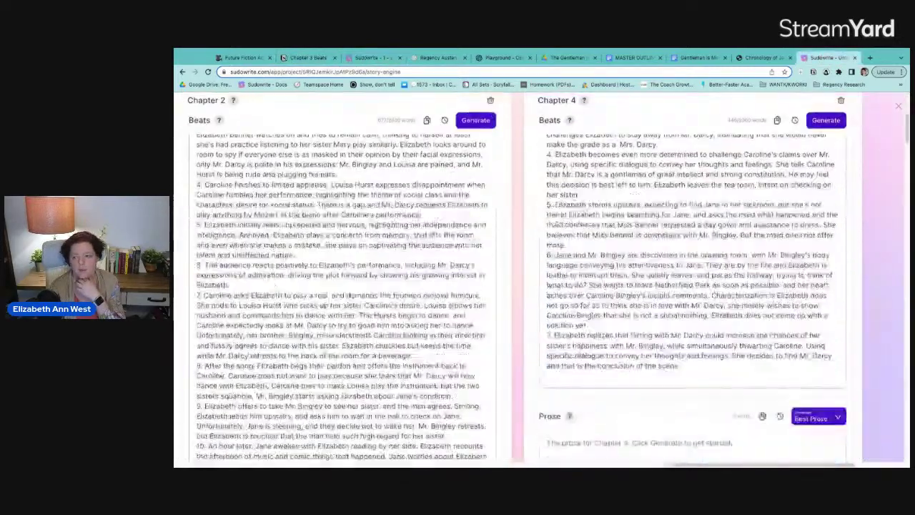
click(840, 312)
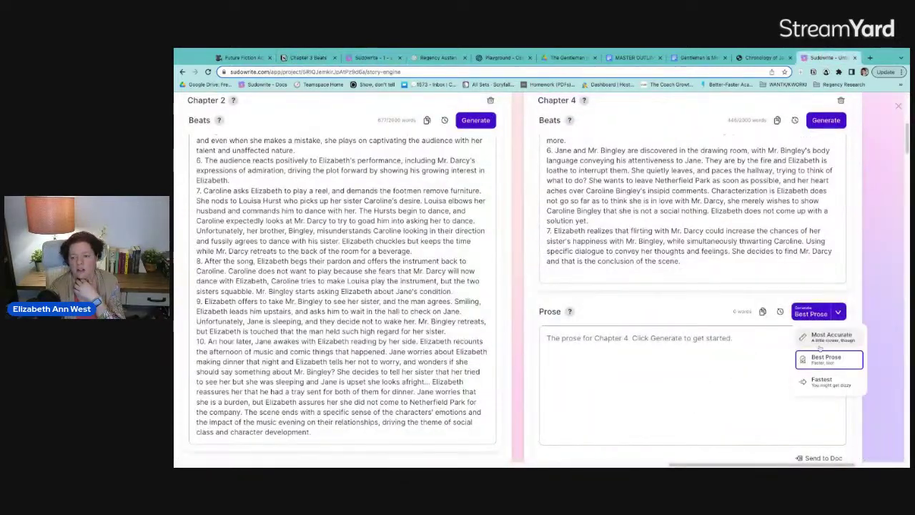
click(820, 349)
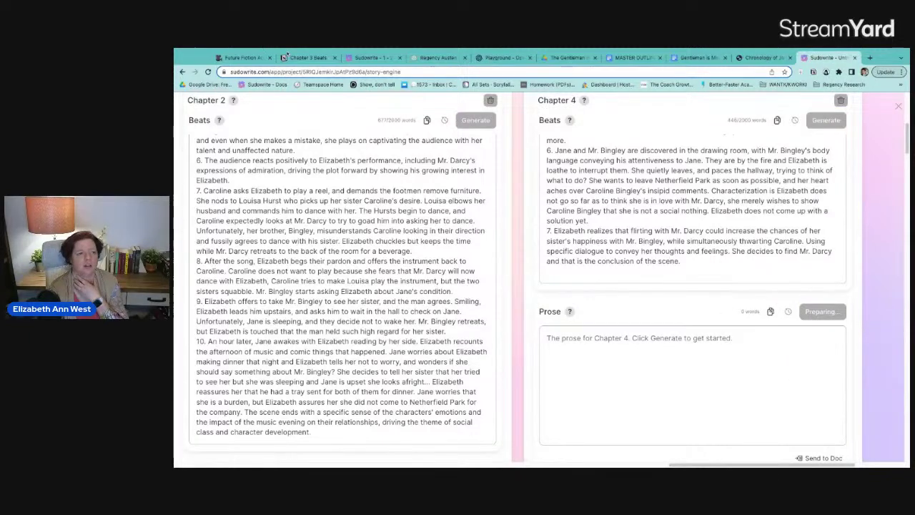
click(368, 57)
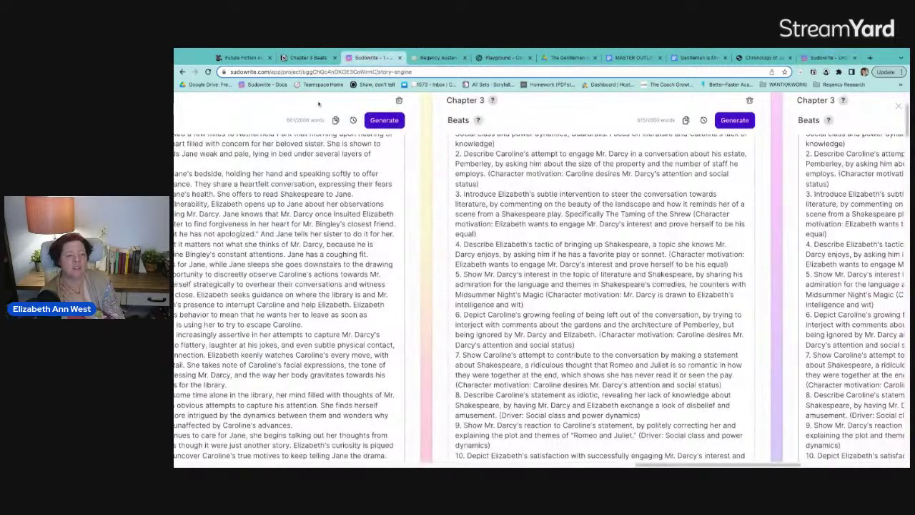
click(308, 57)
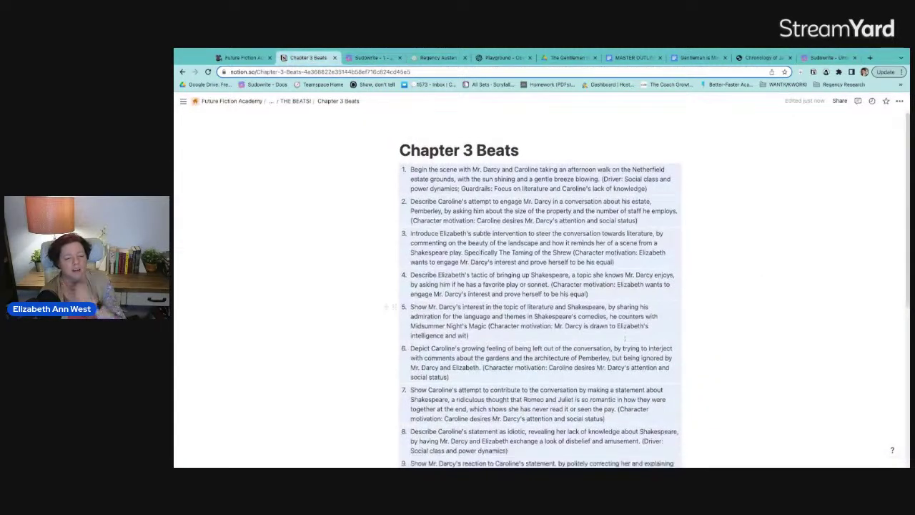
scroll(625, 339, down, 2)
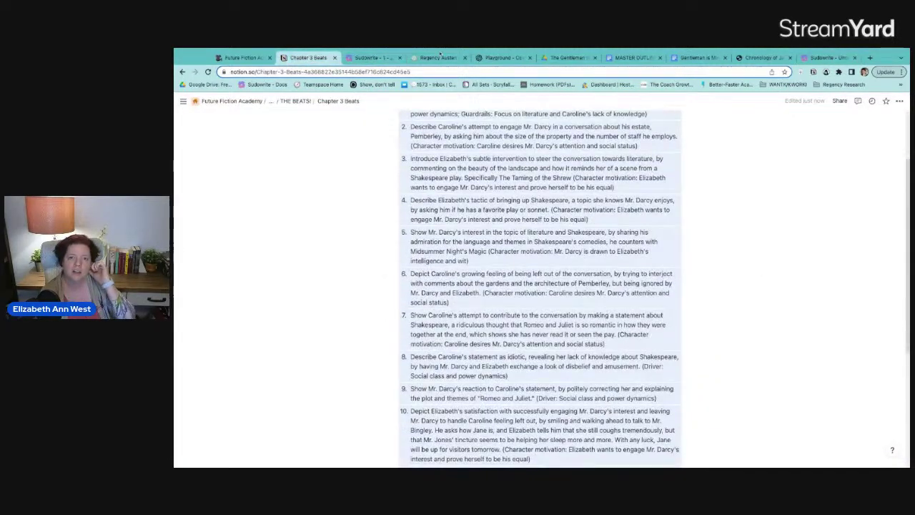
Switch to the OpenAI Playground and insert "and Act 1 Scene 5" after "Act 1 Scene 4" in the prompt's closing request.
click(500, 57)
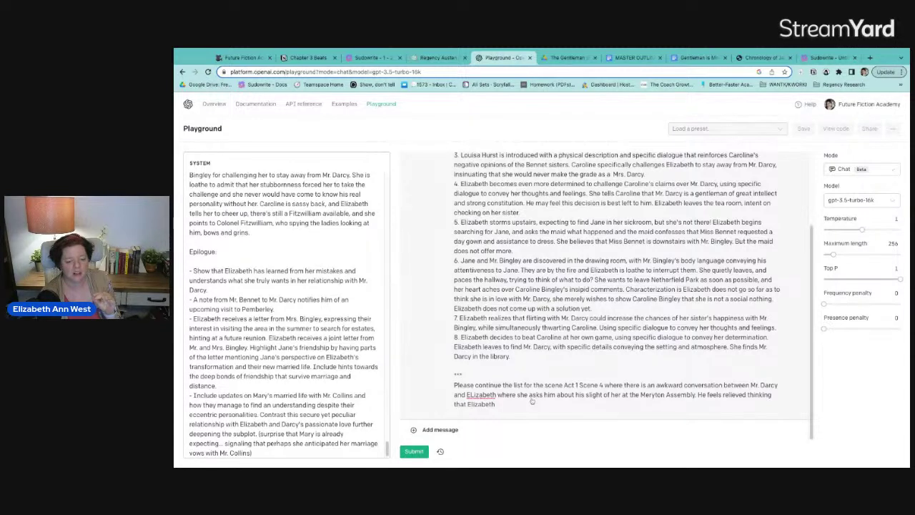
click(541, 404)
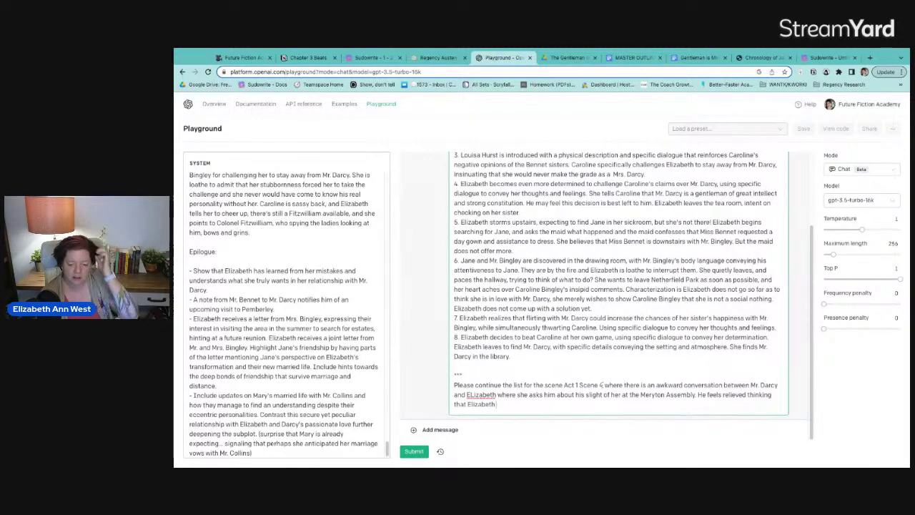
text(and Act 1)
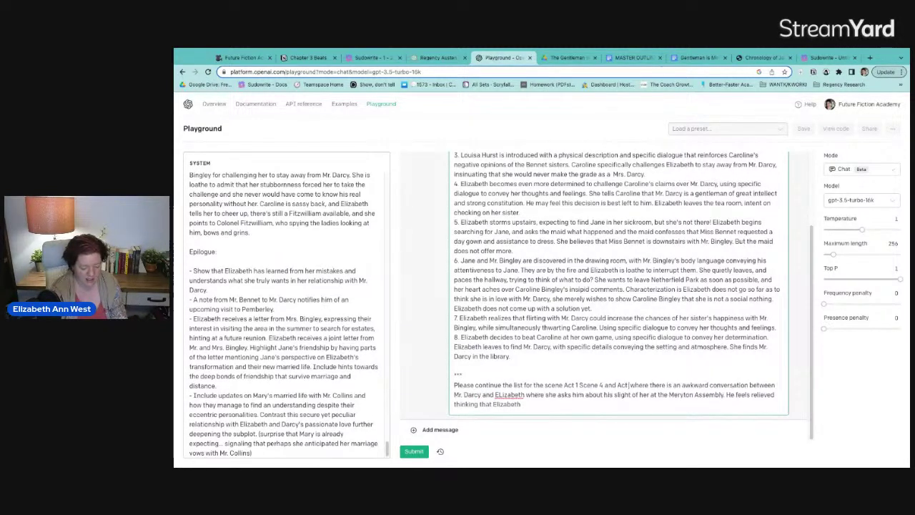
text( Scne 5)
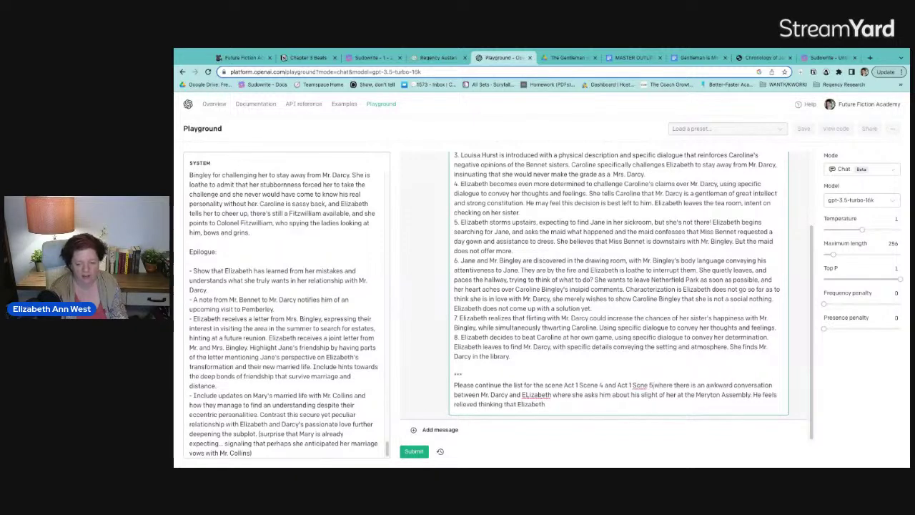
click(639, 386)
text(e)
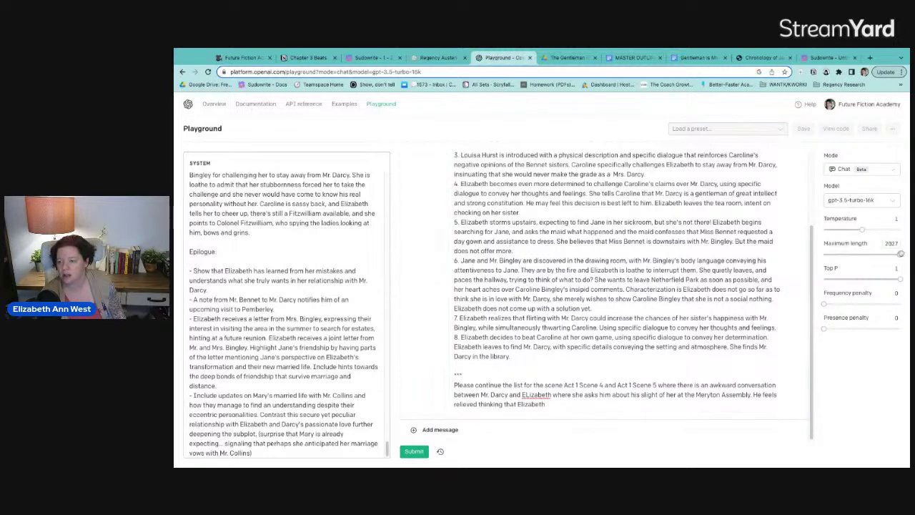
Set the generation options to model gpt-4, maximum length 2027 and presence penalty 1.
click(896, 202)
click(813, 229)
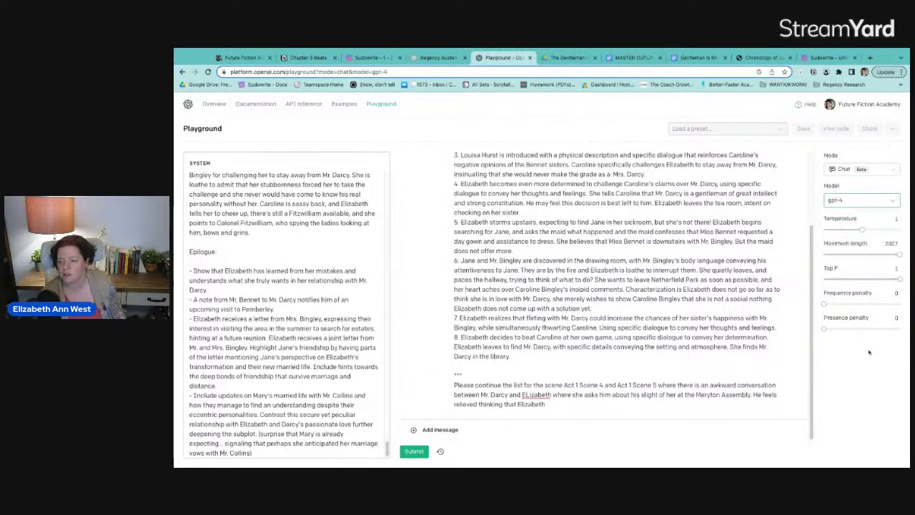
mouse_move(883, 317)
text(1)
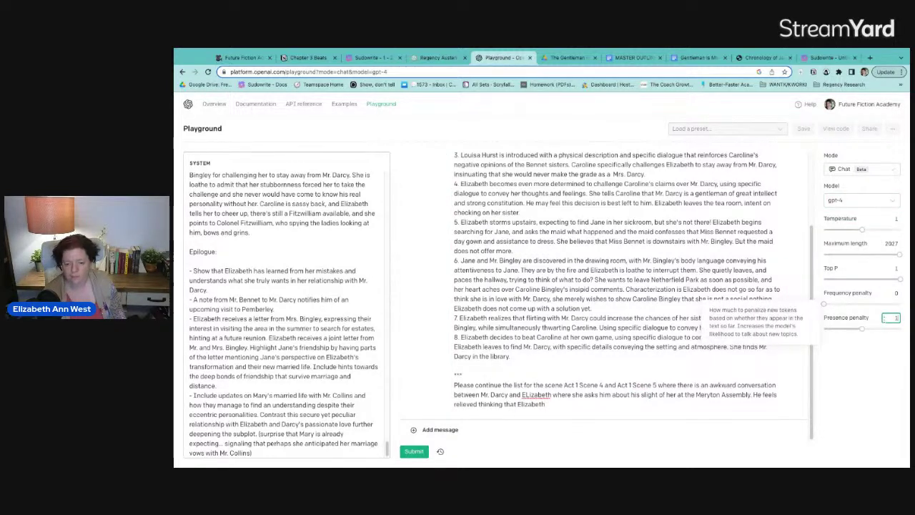
Extend the prompt's last sentence with "is finally confessing her feelings, and Elizabeth is SHOCKED to get such a romantic reaction from Mr. Darcy".
click(598, 413)
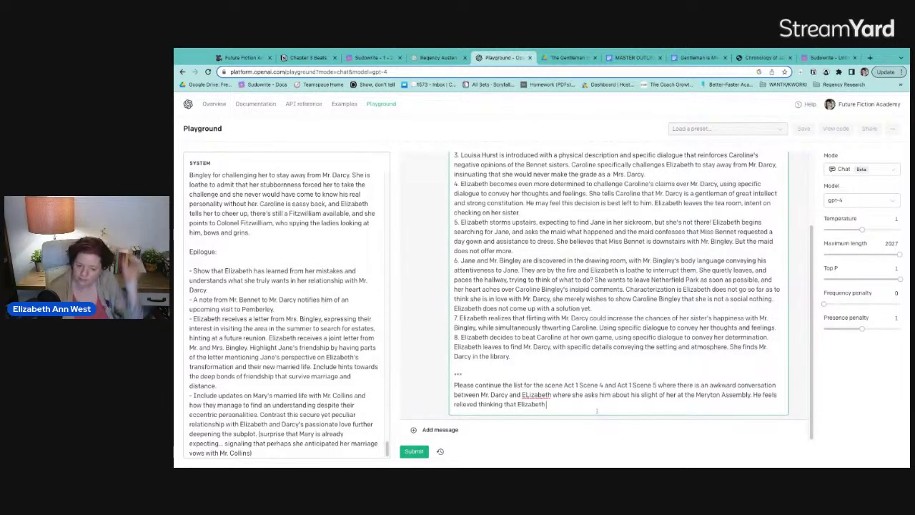
text(is final)
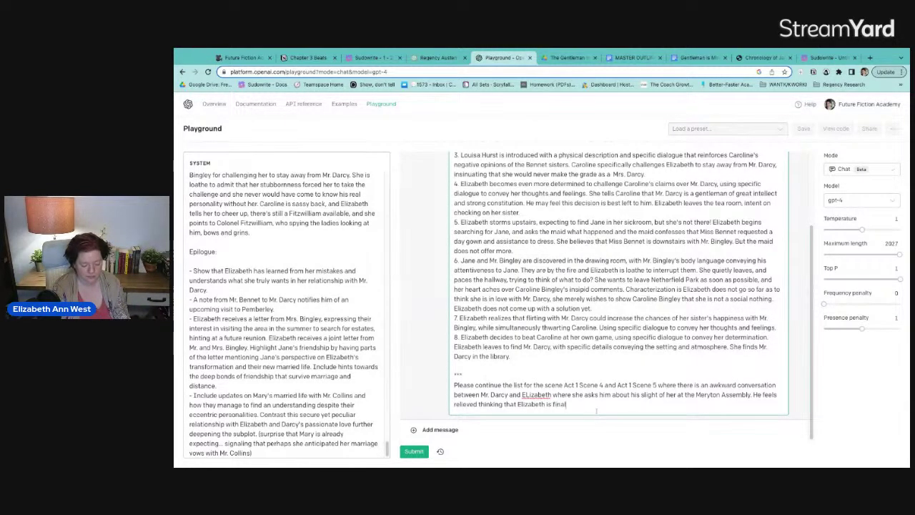
text(ly confessing his)
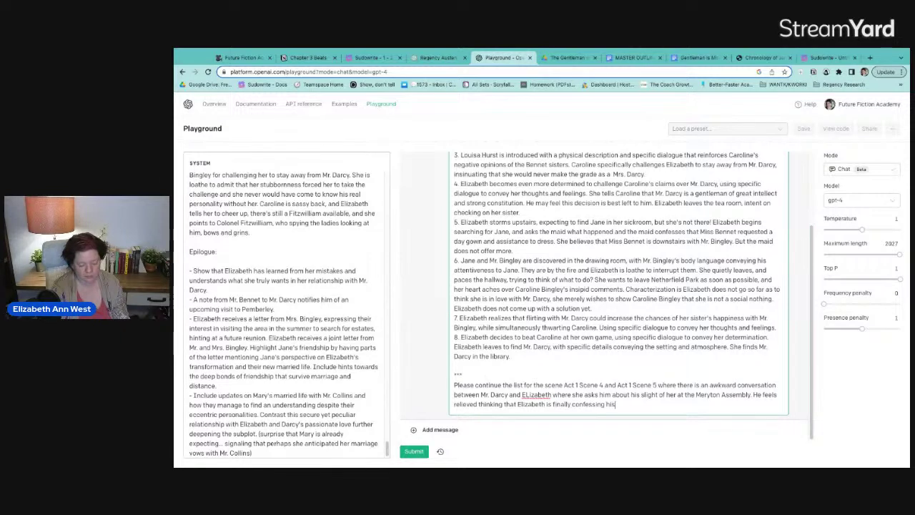
key(BackSpace)
key(BackSpace)
text(er feeling)
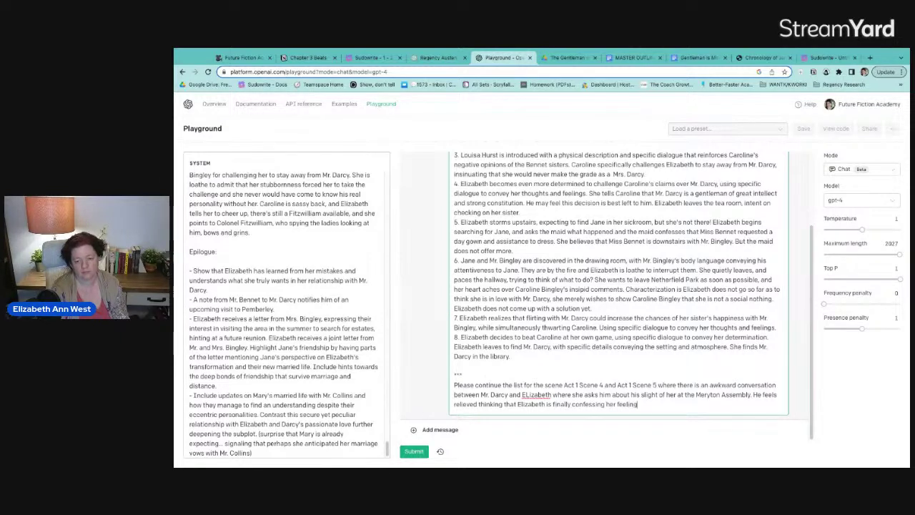
text(s, and Elizab)
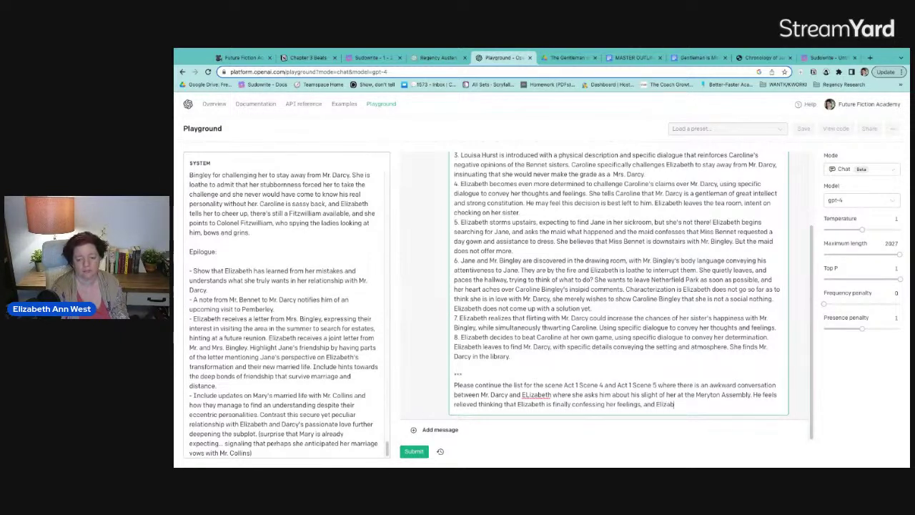
text(eth is SHOCKED to)
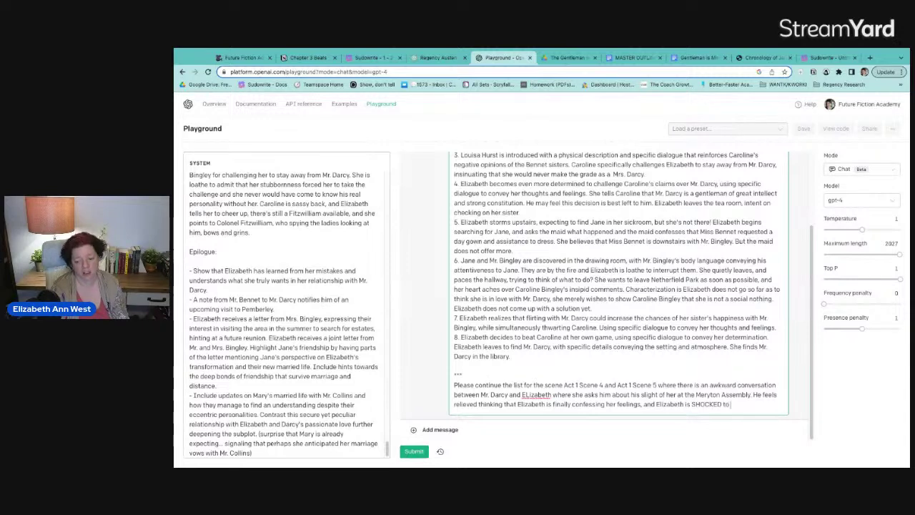
text( get such a roman)
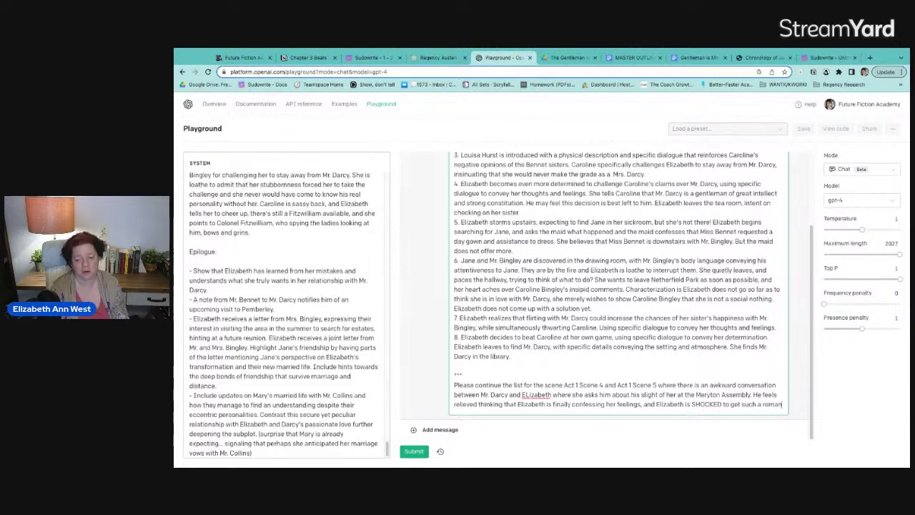
text(tic reaction fr)
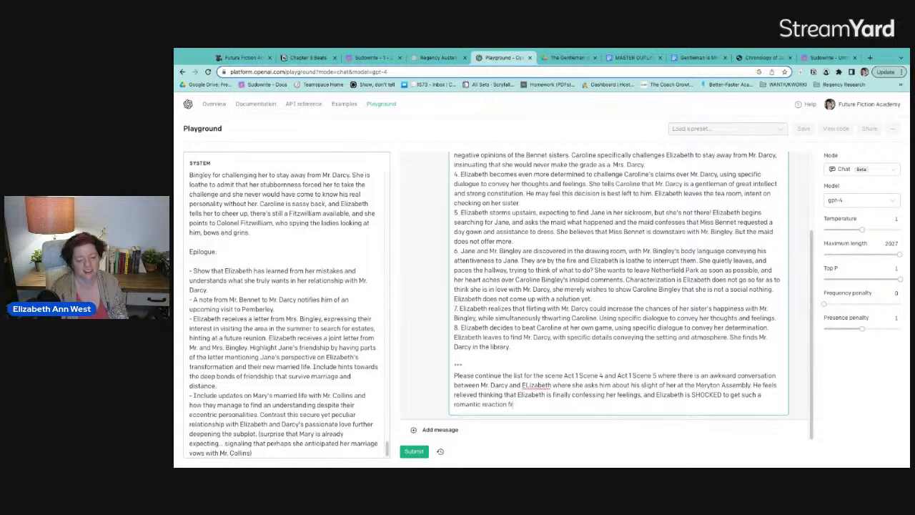
text(om Mr. Darcy. )
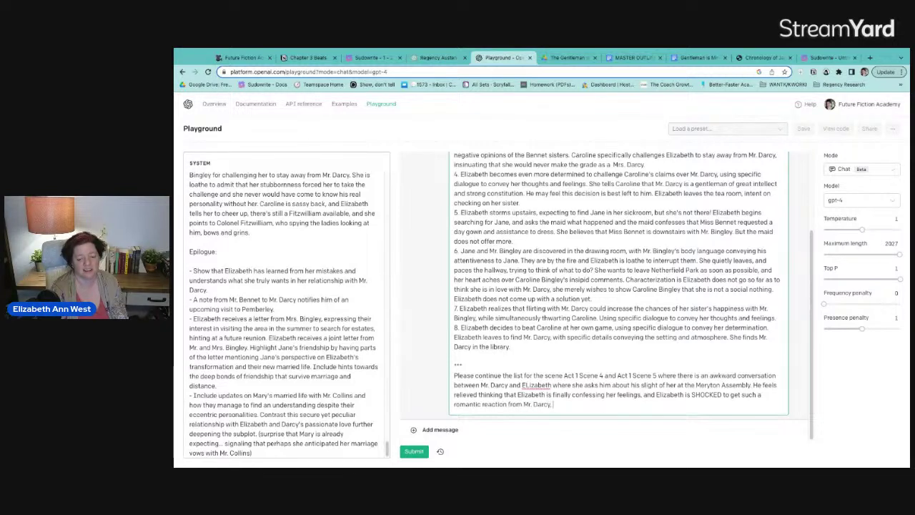
Finish the prompt with "who asks if he can seek her father's permission for a courtship." and submit it to the model.
text( who)
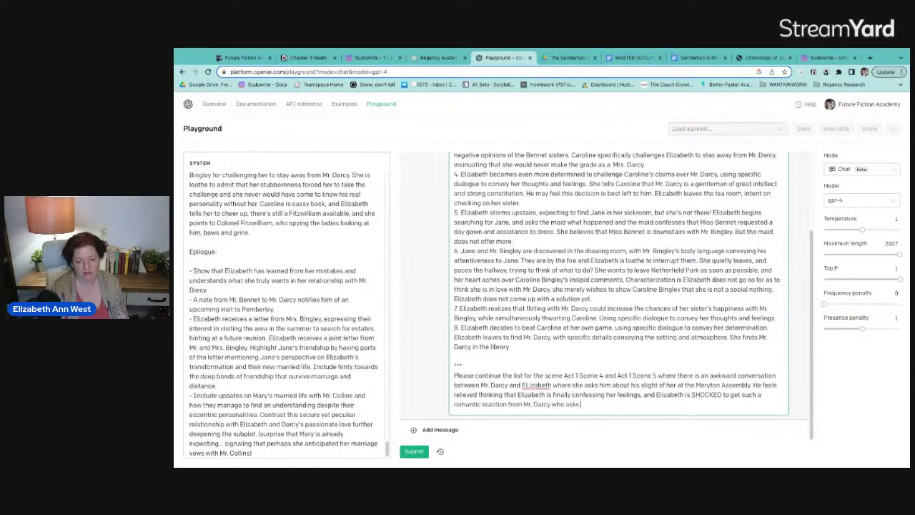
text(asks if he)
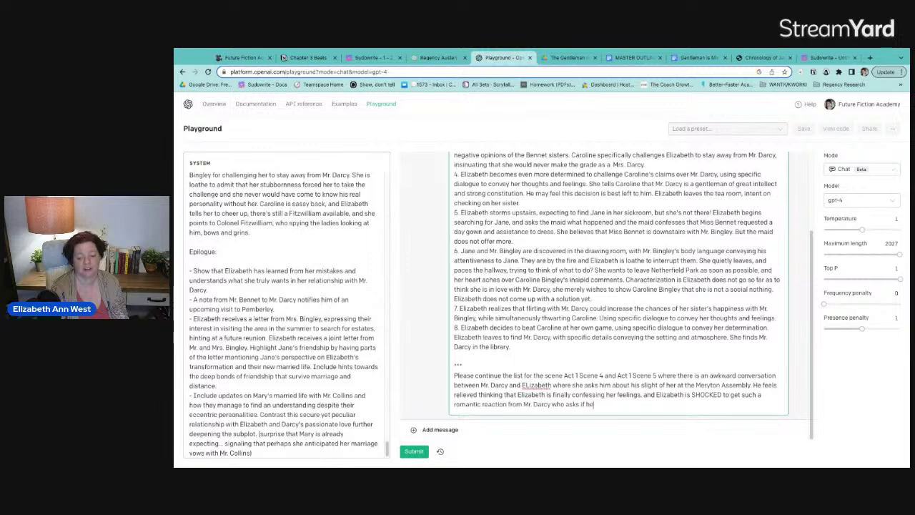
text( can )
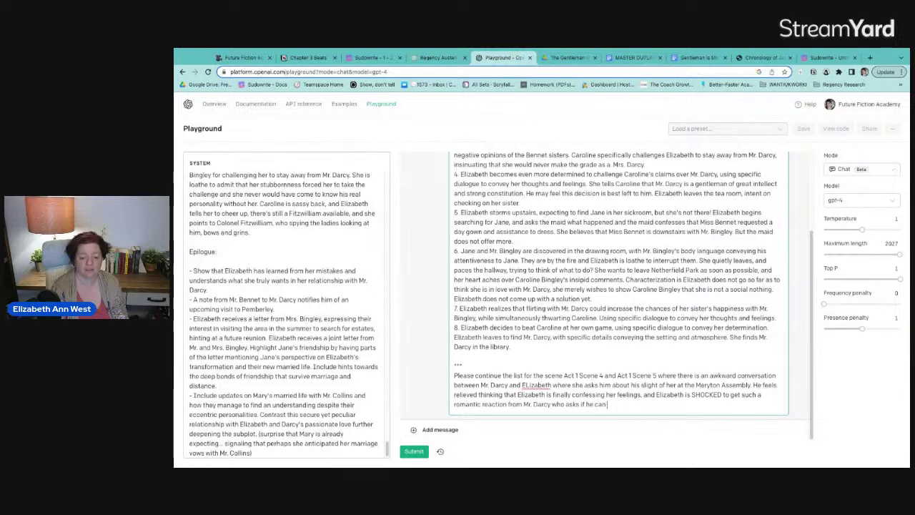
text(seek h)
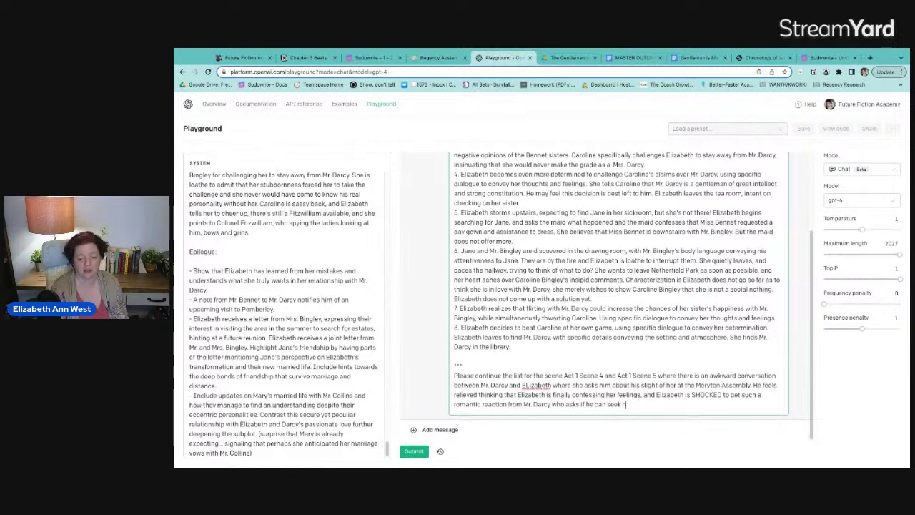
text(er father's permiss)
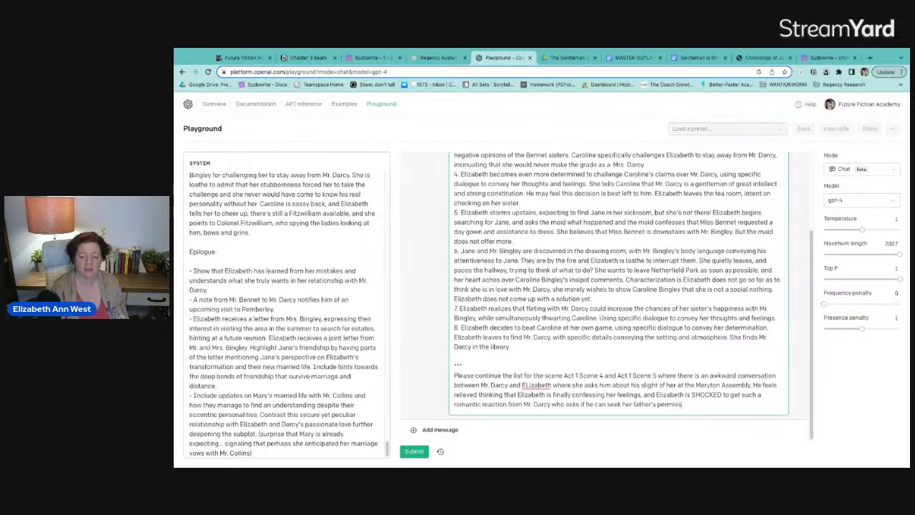
text(ion for a courtship)
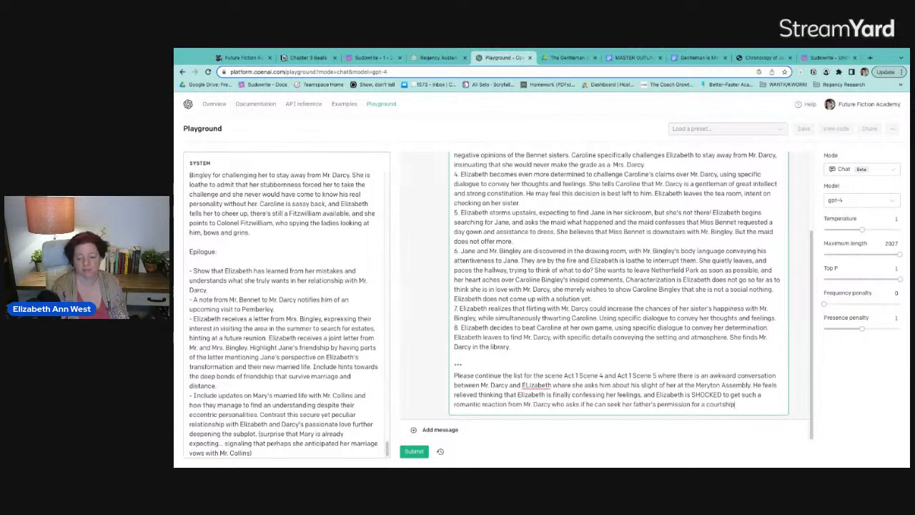
text(.)
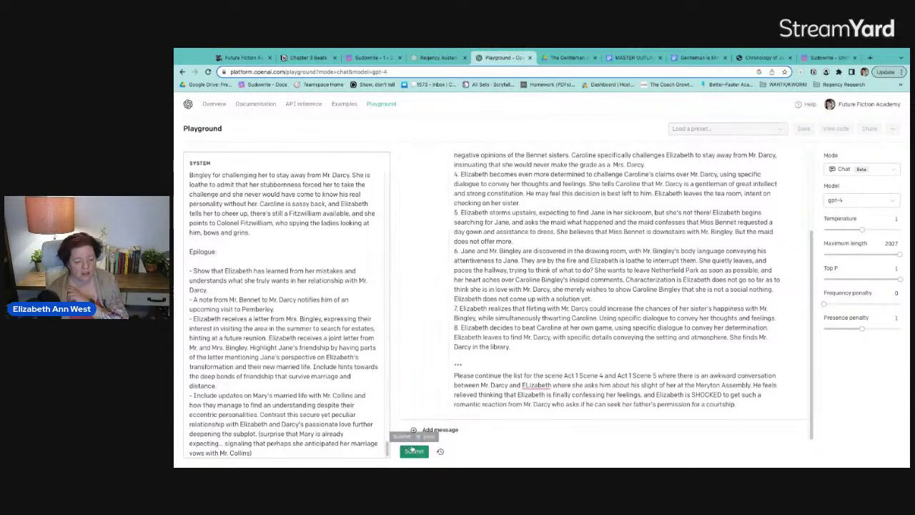
key(ctrl+Return)
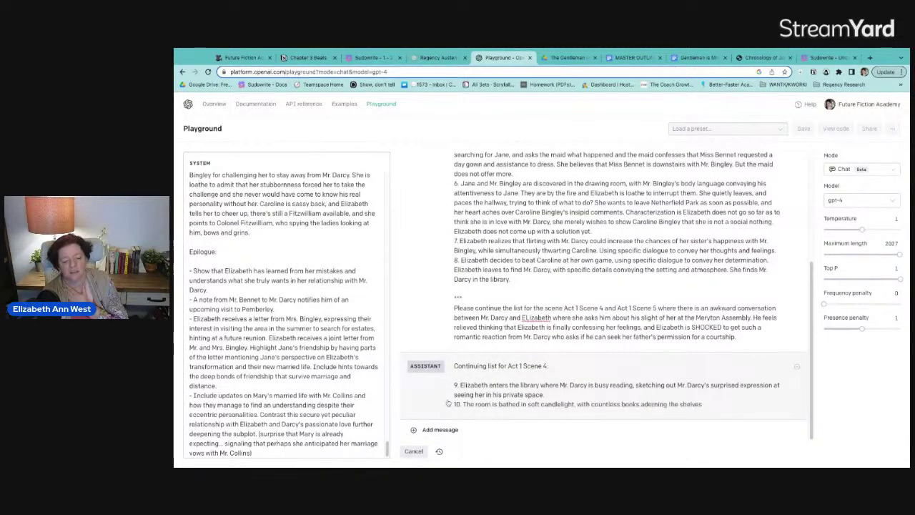
Switch to the Sudowrite project and review the Chapter 4 prose being generated from its opening through section 7.
click(814, 57)
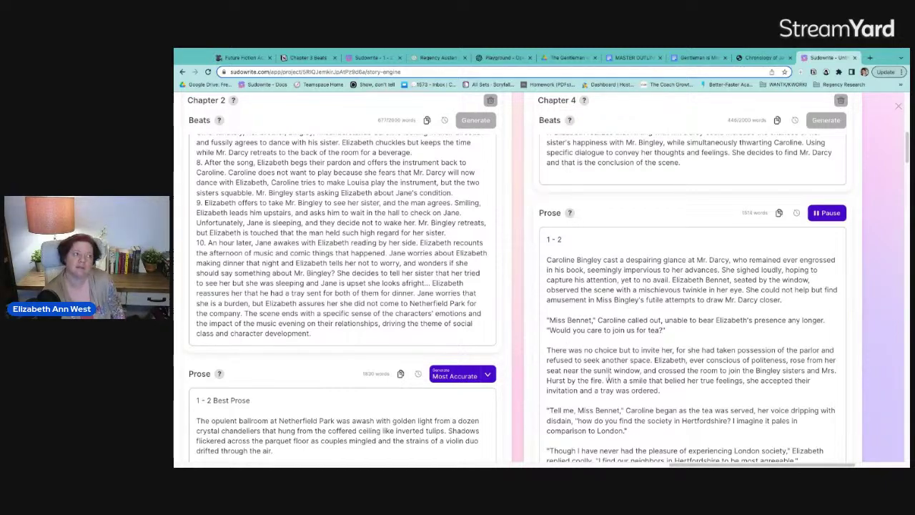
scroll(505, 300, down, 10)
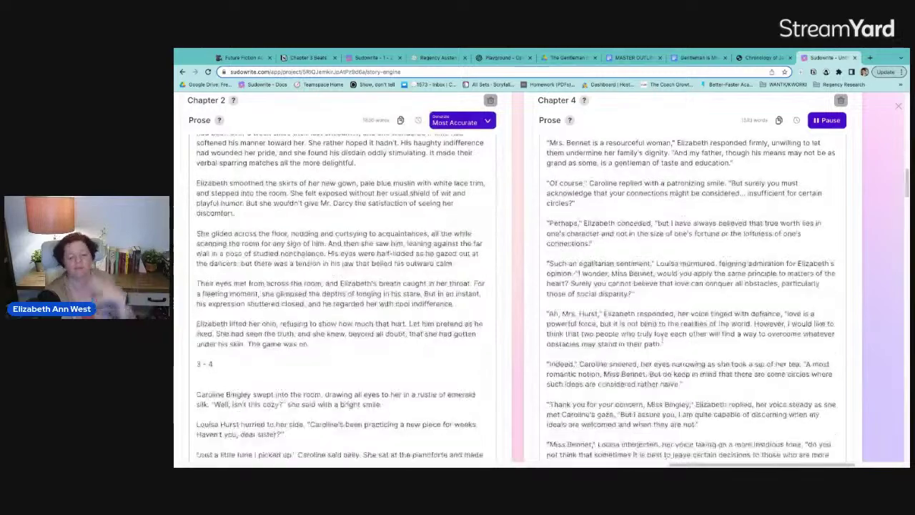
scroll(504, 300, down, 15)
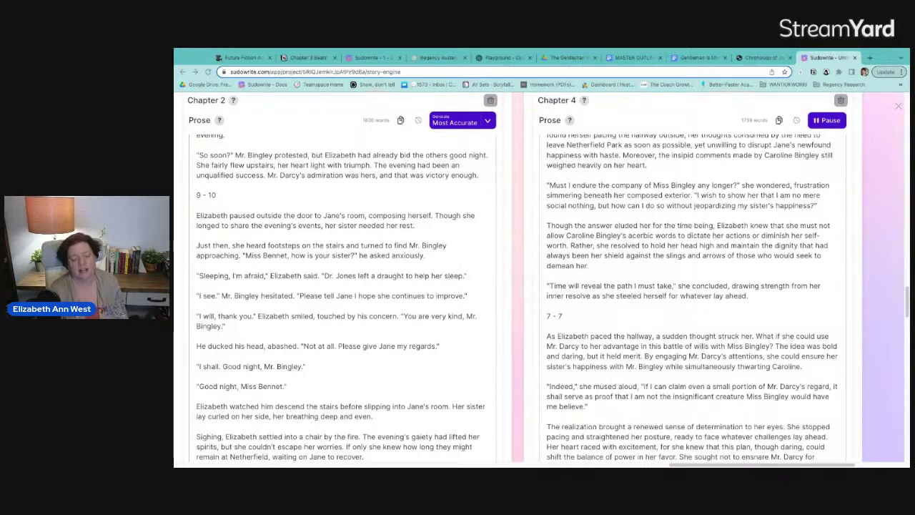
Return briefly to the Playground prompt, then open Notion's BEEFING UP BEATS IN PLAYGROUND page and review its settings, system text and alternative prompt.
click(486, 57)
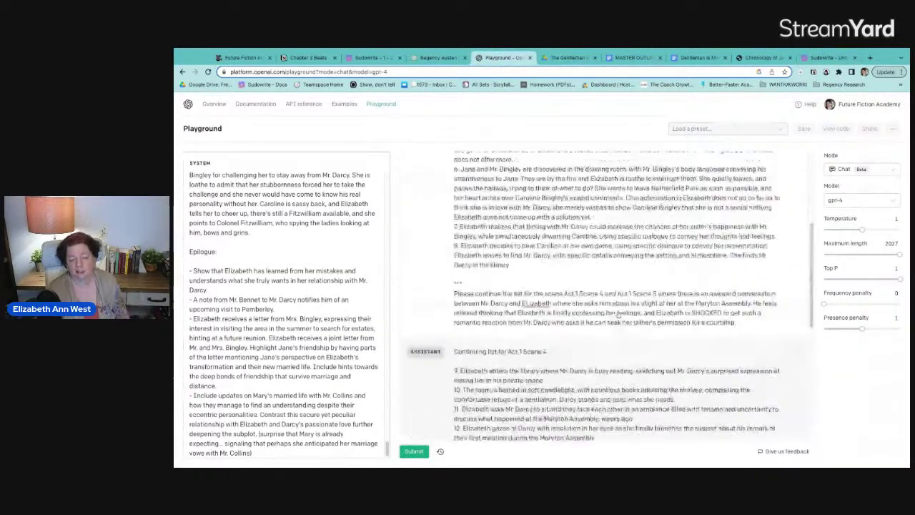
scroll(617, 314, up, 3)
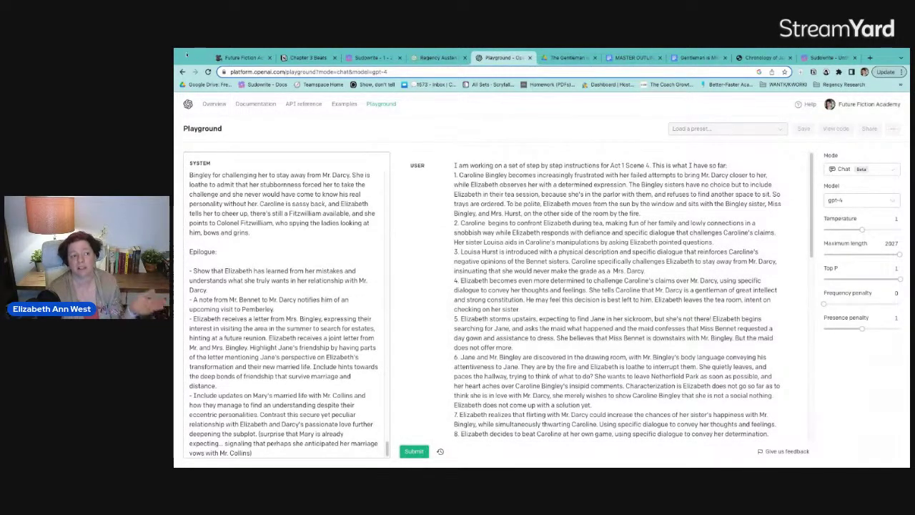
click(225, 59)
scroll(533, 385, down, 5)
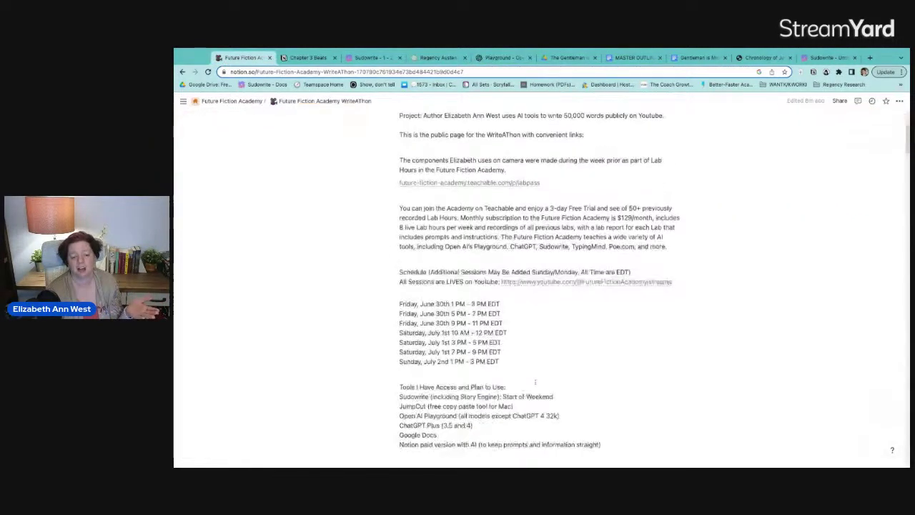
scroll(533, 384, down, 5)
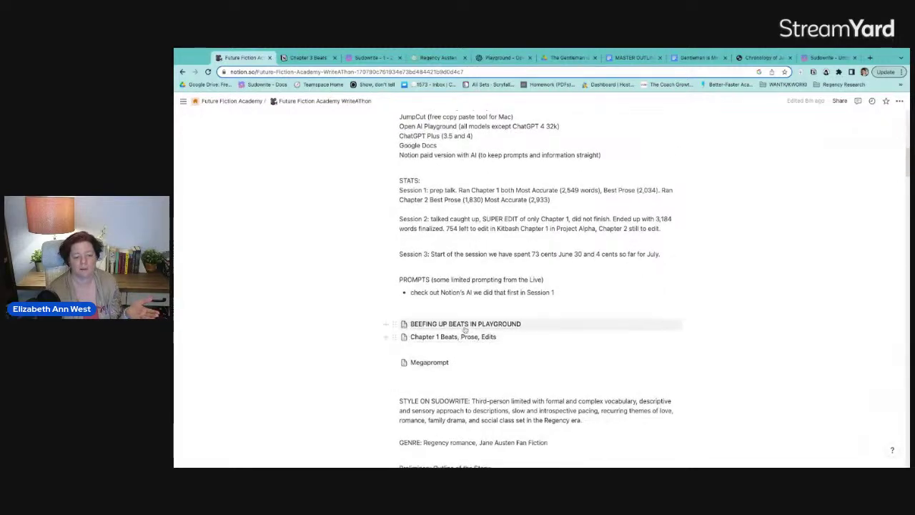
click(470, 325)
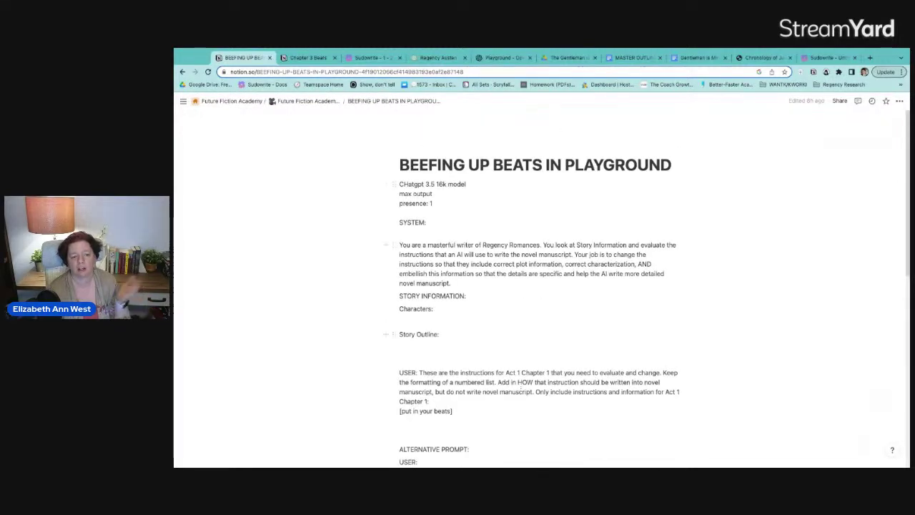
scroll(459, 315, down, 1)
scroll(459, 315, down, 1)
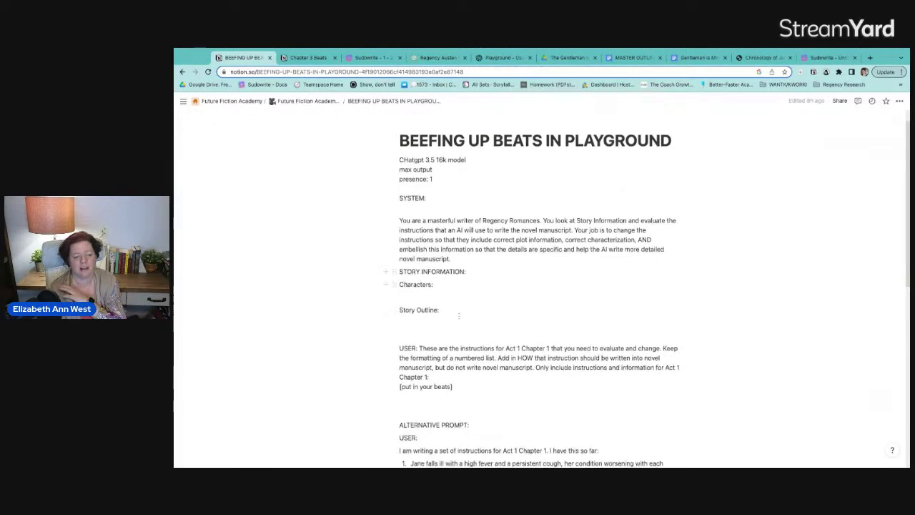
scroll(458, 315, down, 5)
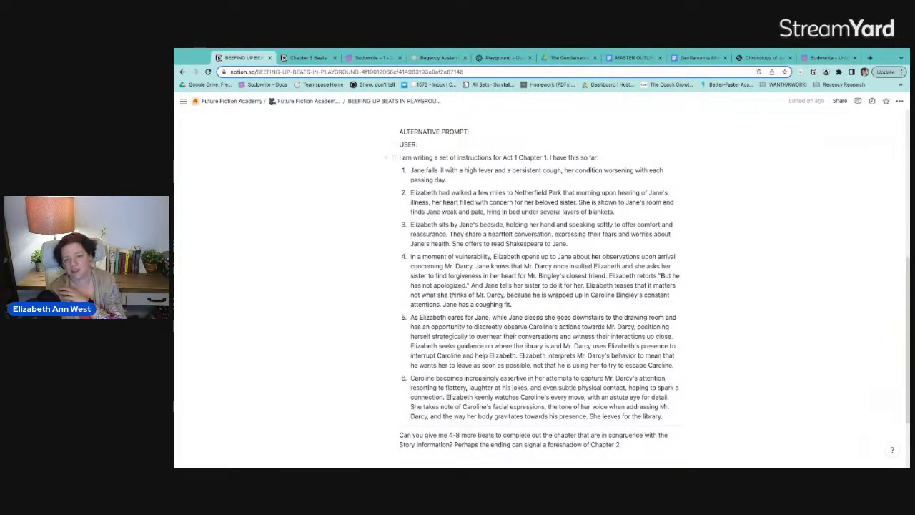
scroll(441, 433, down, 2)
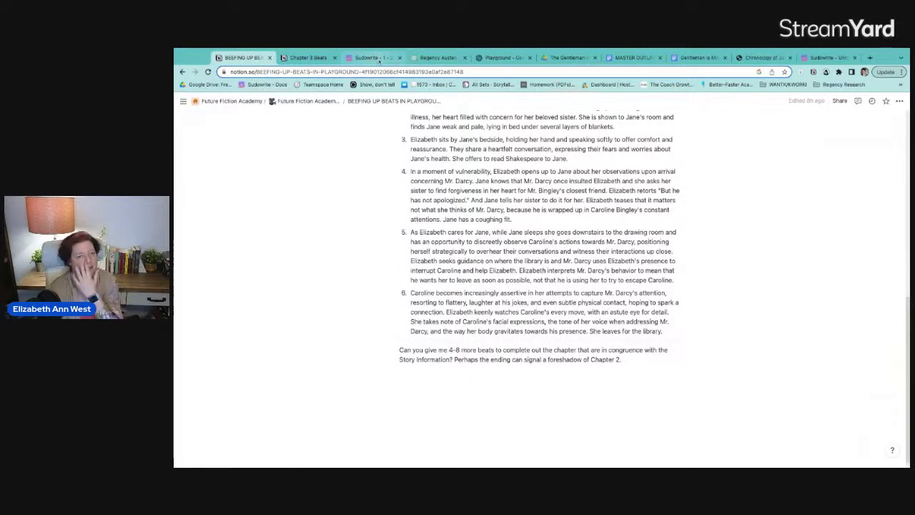
Switch to the OpenAI Playground and read the assistant's generated beats for Act 1 Scene 4 and Scene 5.
click(488, 58)
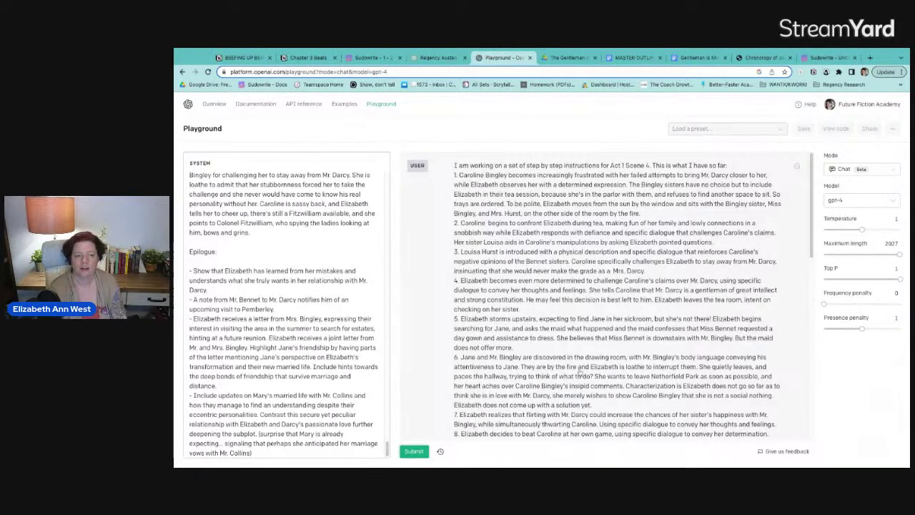
scroll(572, 353, down, 10)
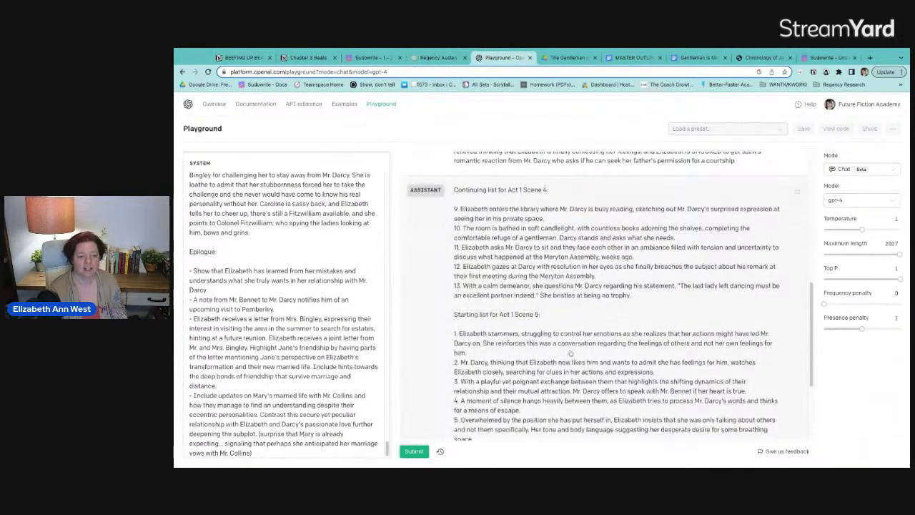
scroll(570, 353, down, 3)
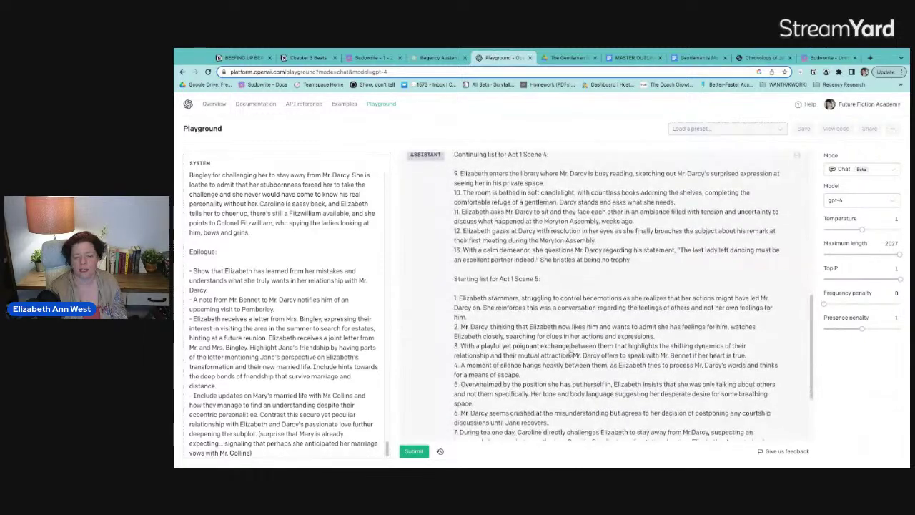
scroll(569, 353, down, 2)
scroll(570, 353, up, 5)
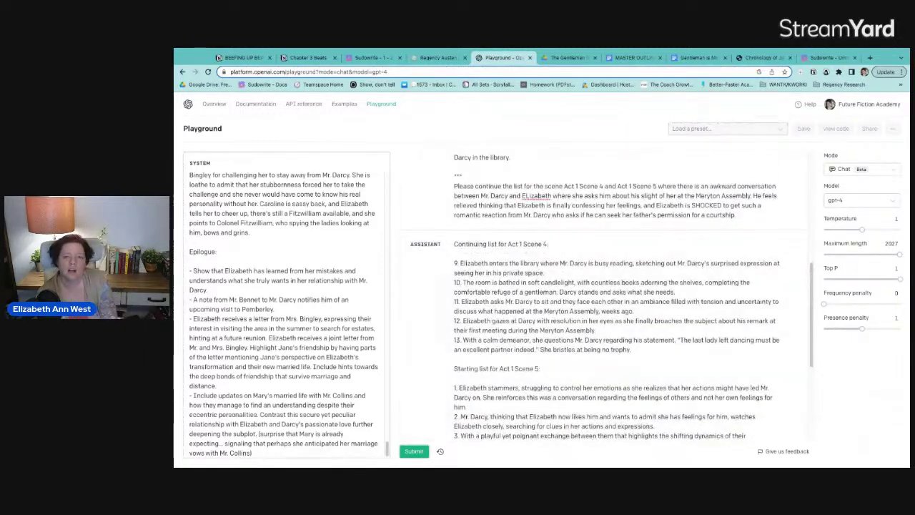
Switch to the Sudowrite project containing Chapter 4 and extend its first prose heading to read "1 - 2 MOST ACCURATE".
click(372, 57)
click(821, 57)
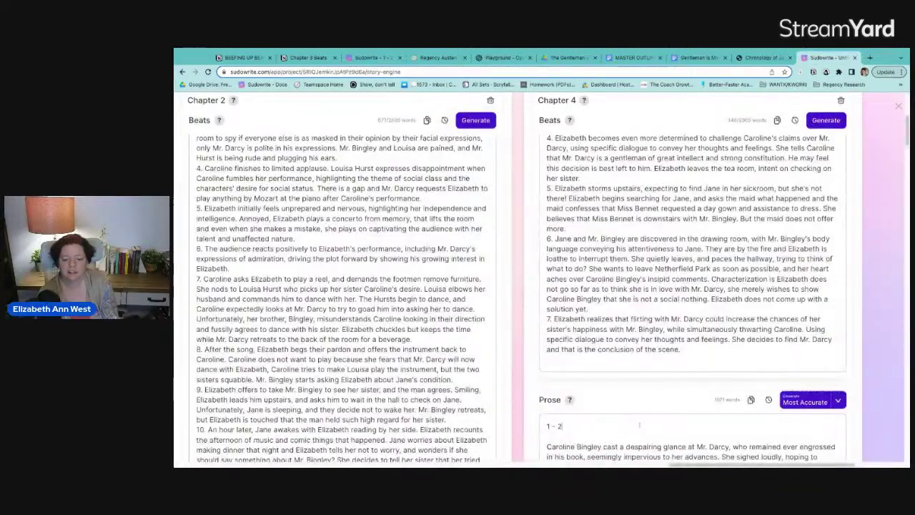
text(BES)
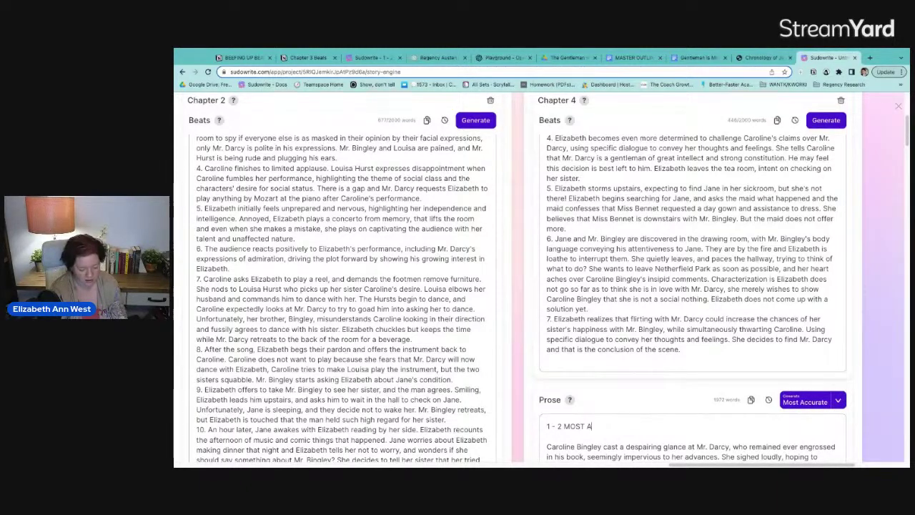
text(T ACCURATE)
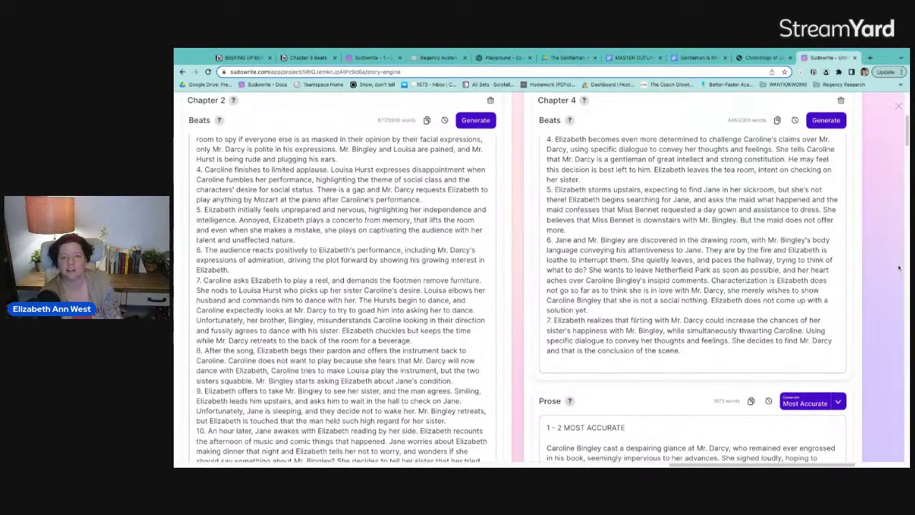
Paste the Chapter 4 beats into the second, empty Chapter 4 column and generate its prose with the Best Prose option.
scroll(889, 283, up, 3)
click(842, 105)
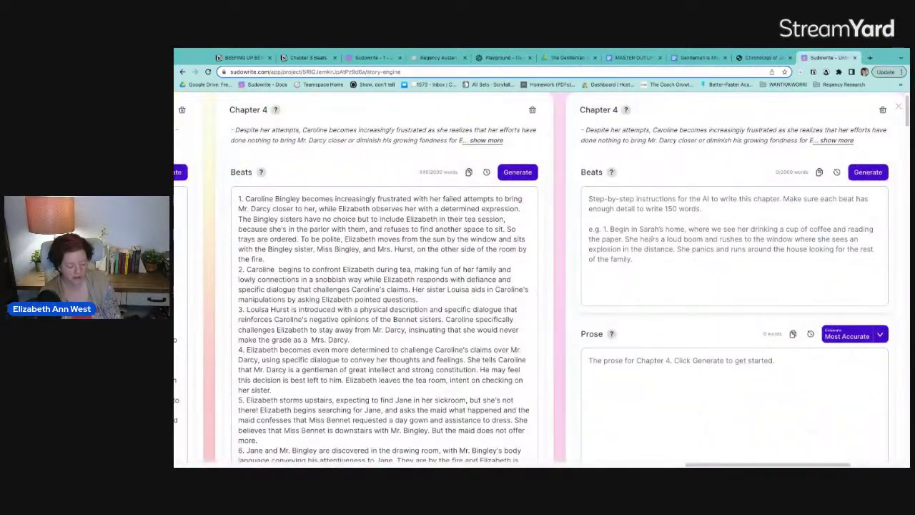
key(ctrl+v)
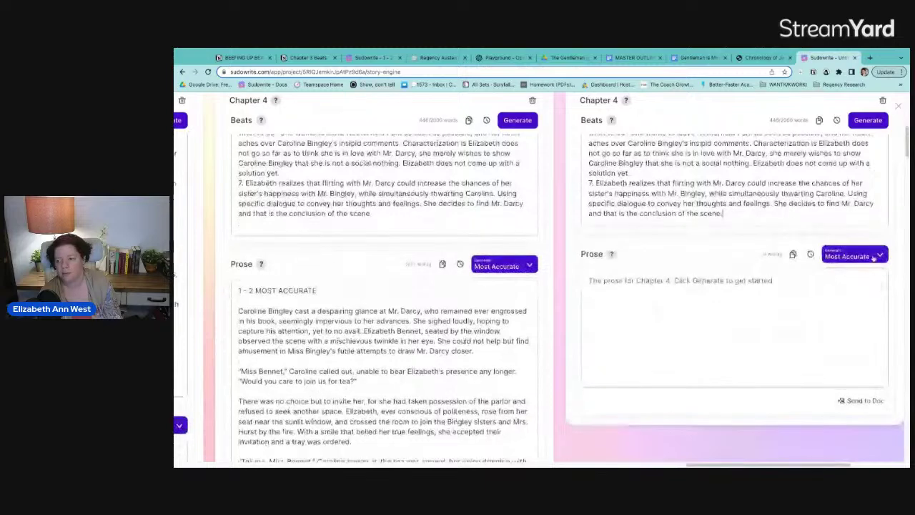
click(873, 257)
click(853, 301)
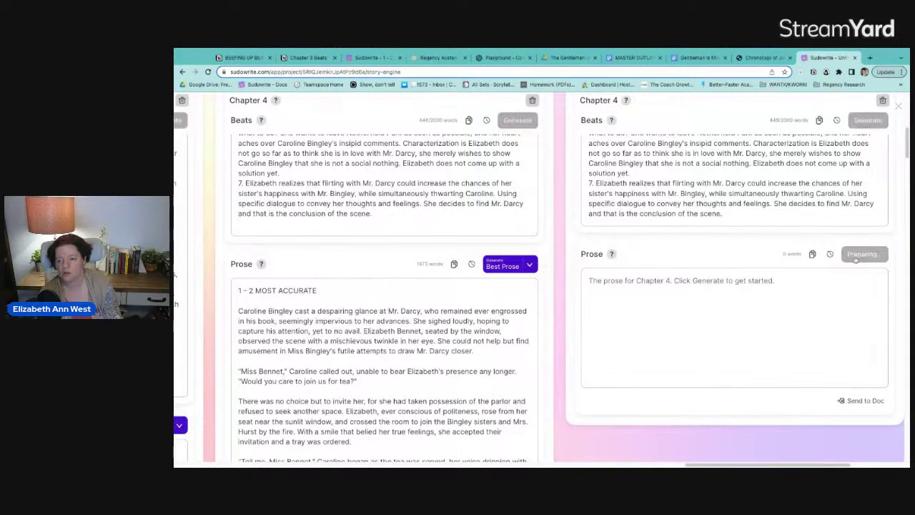
Look through the open Sudowrite, Notion and ChatGPT pages, then check beat 13 of Act 1 Scene 4 in the OpenAI Playground.
click(385, 57)
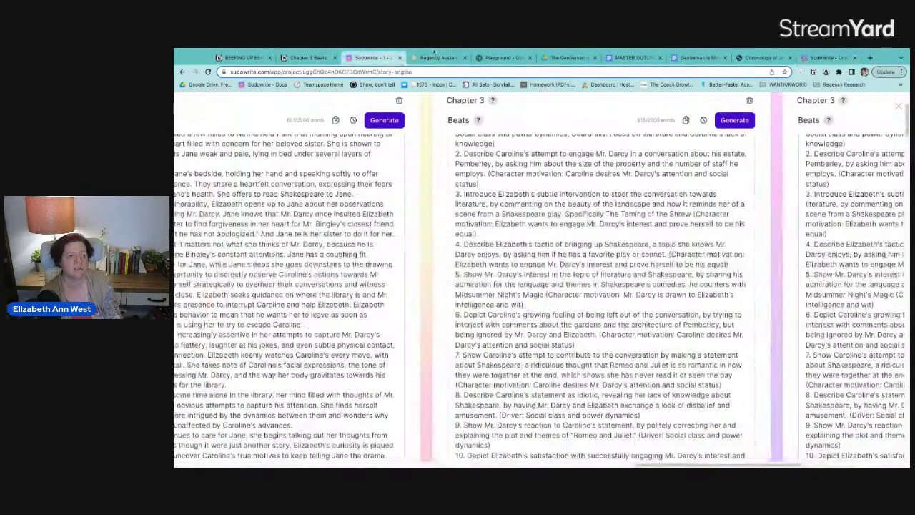
click(304, 57)
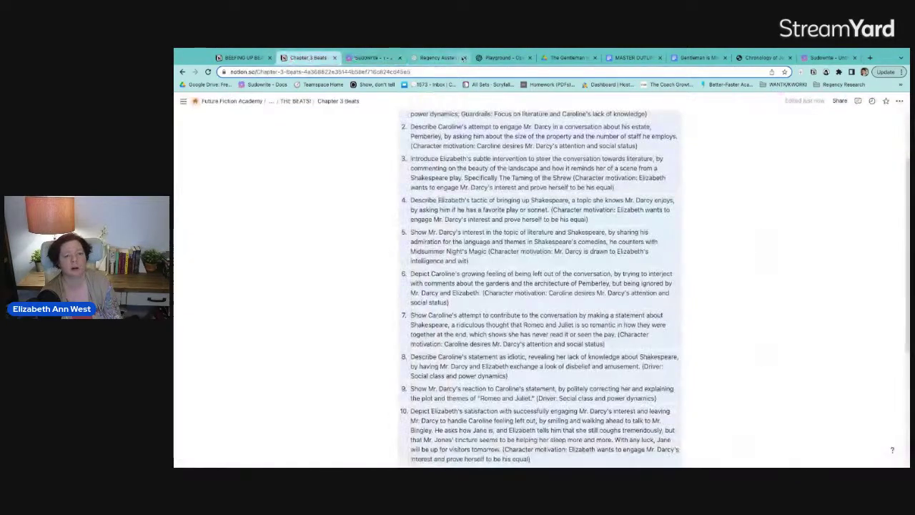
click(437, 57)
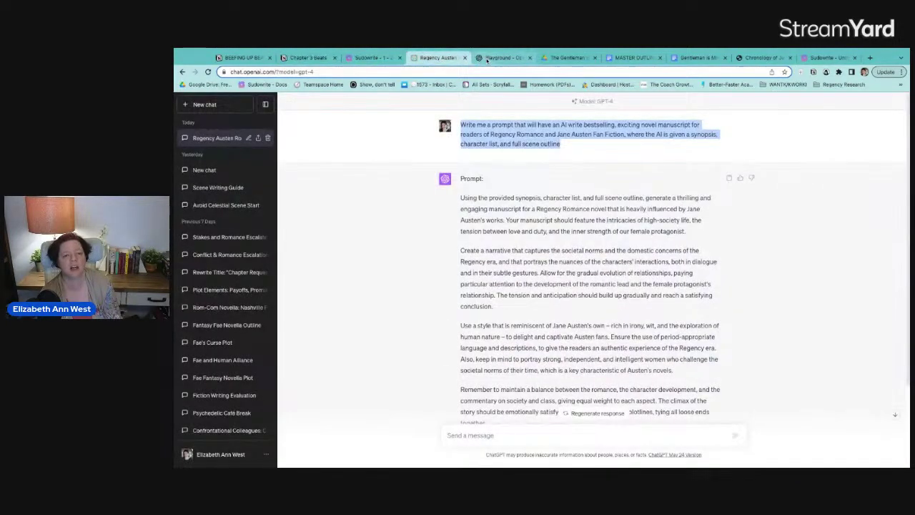
click(486, 58)
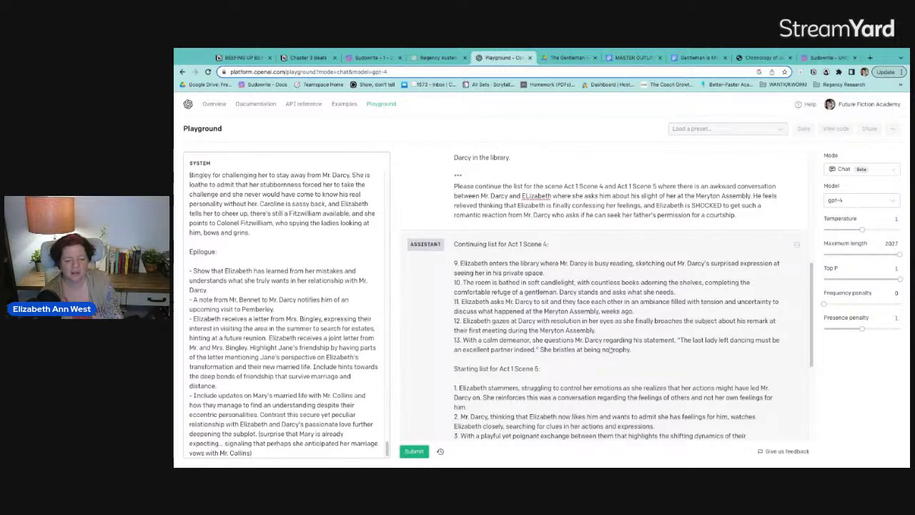
click(609, 349)
key(ctrl+Return)
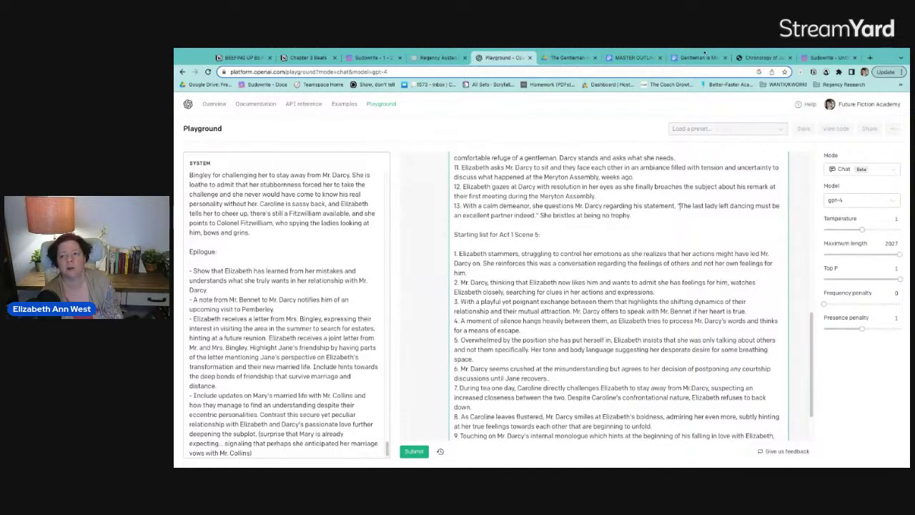
Consult the Pride and Prejudice hypertext for Mr. Darcy's remark slighting Elizabeth at the assembly, then return to the Playground.
click(762, 57)
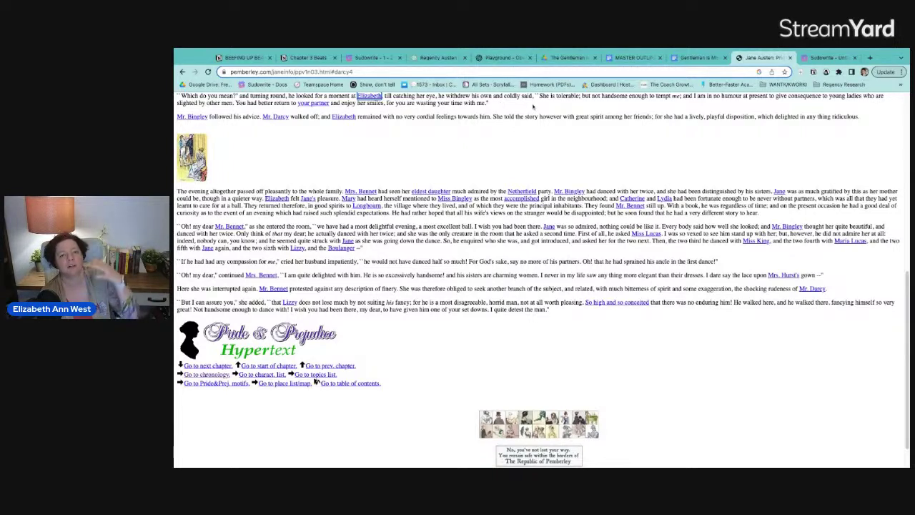
click(430, 60)
click(505, 57)
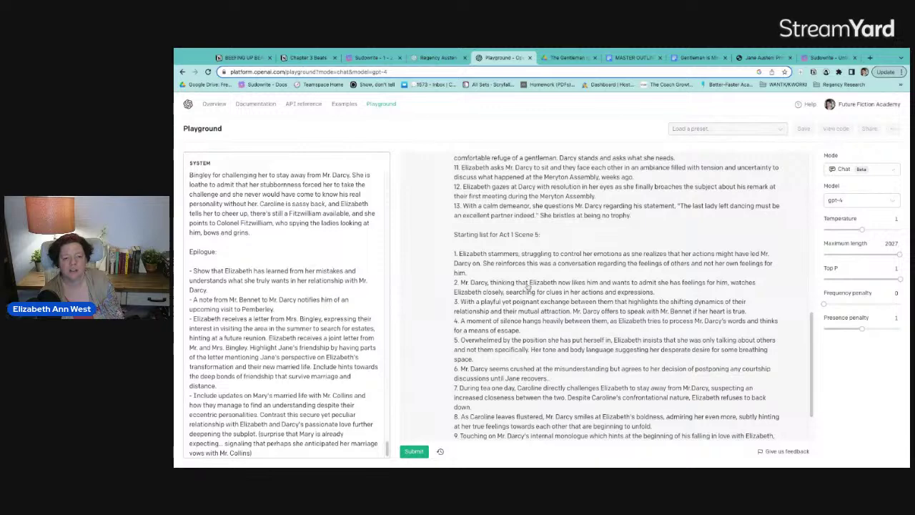
Review the Act 1 Scene 5 beats through beat 10 and compare them with the continued Scene 4 beats.
scroll(528, 286, down, 1)
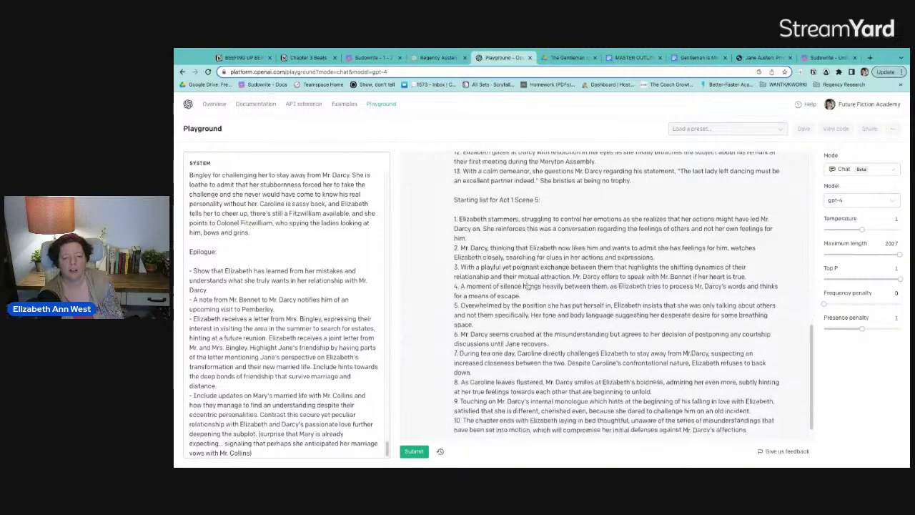
scroll(526, 284, down, 1)
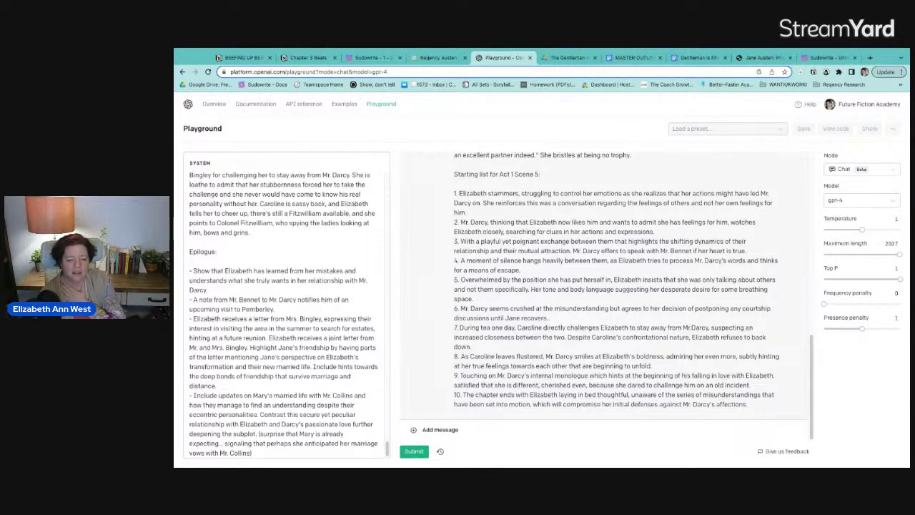
scroll(644, 396, up, 2)
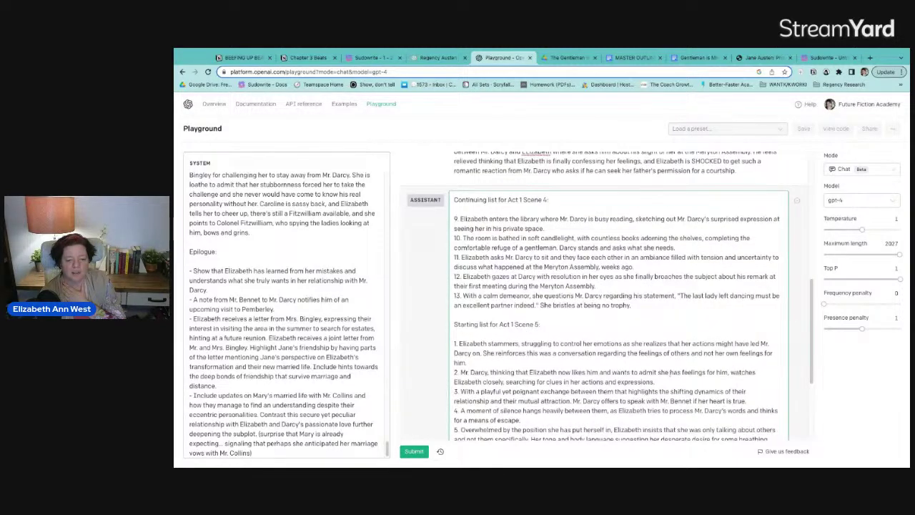
scroll(618, 300, down, 2)
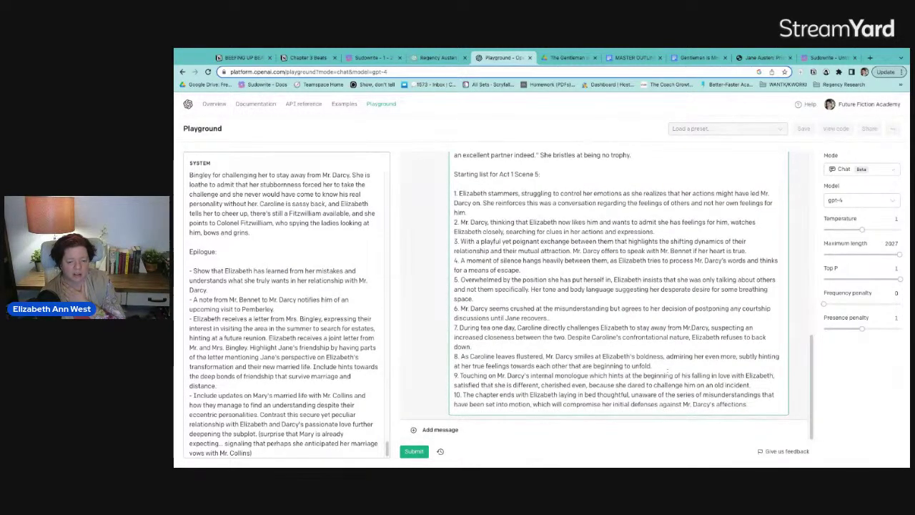
scroll(665, 371, up, 1)
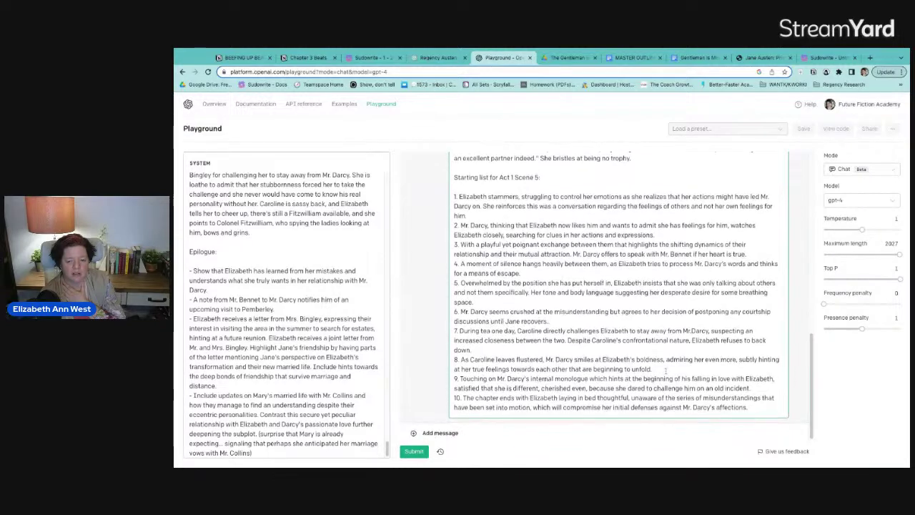
scroll(666, 370, up, 2)
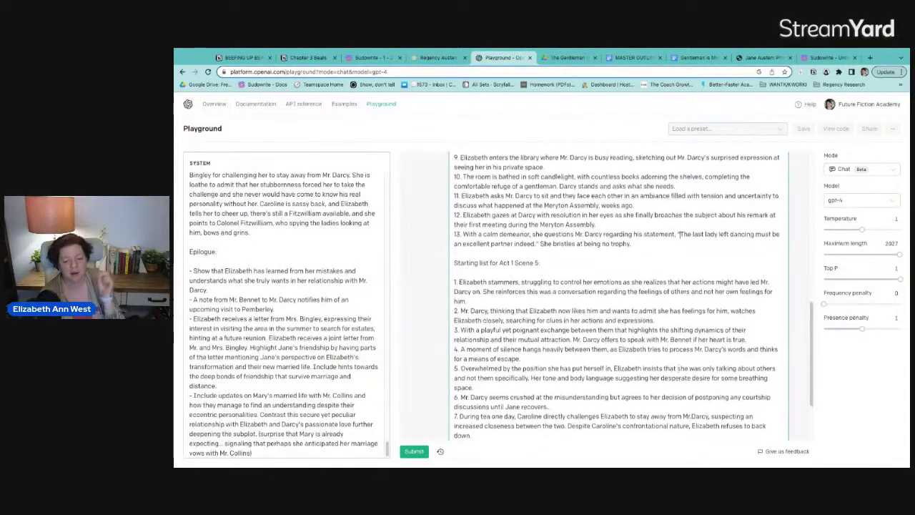
scroll(678, 367, up, 3)
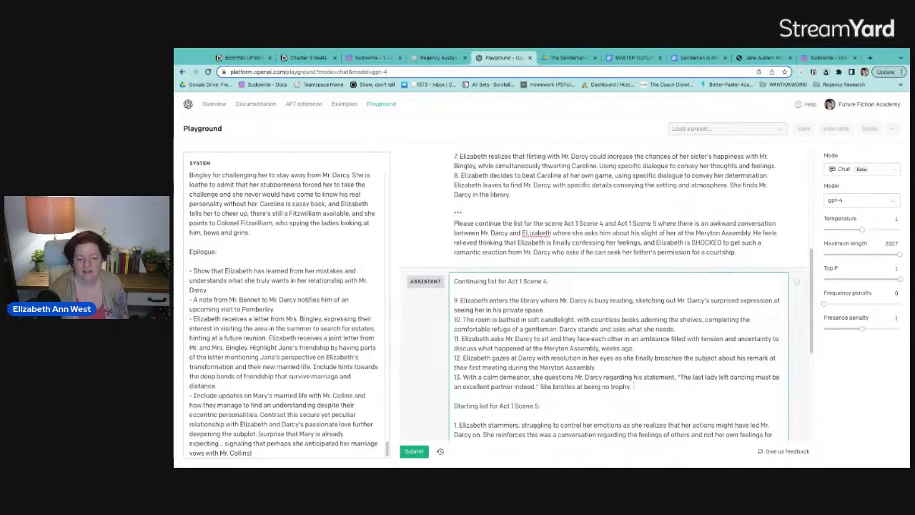
Select beats 9 to 13 of the continued Act 1 Scene 4 list in the assistant's response.
drag(461, 338, 633, 386)
key(shift+Up)
key(shift+Up)
key(shift+Up)
key(shift+Up)
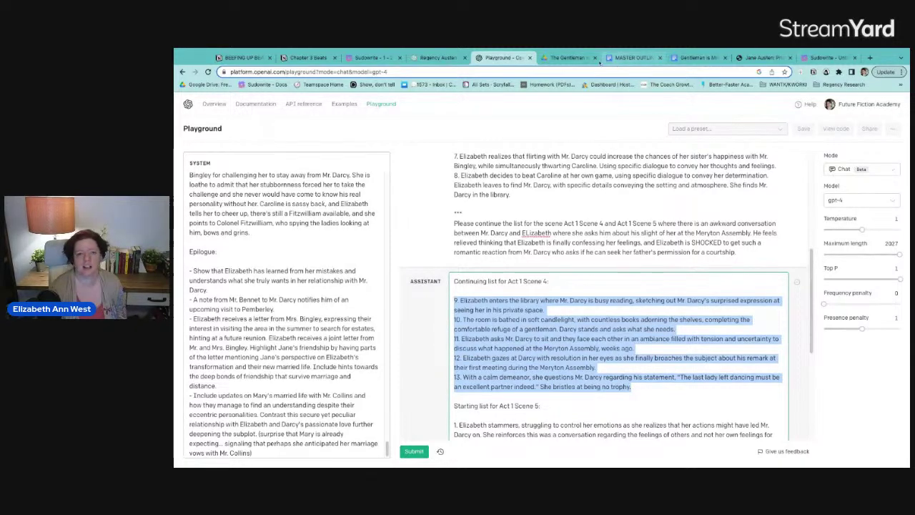
Switch to the Sudowrite Chapter 4 project and extend the second version's first prose heading to read "1 - 2 BEST PROSE".
click(829, 57)
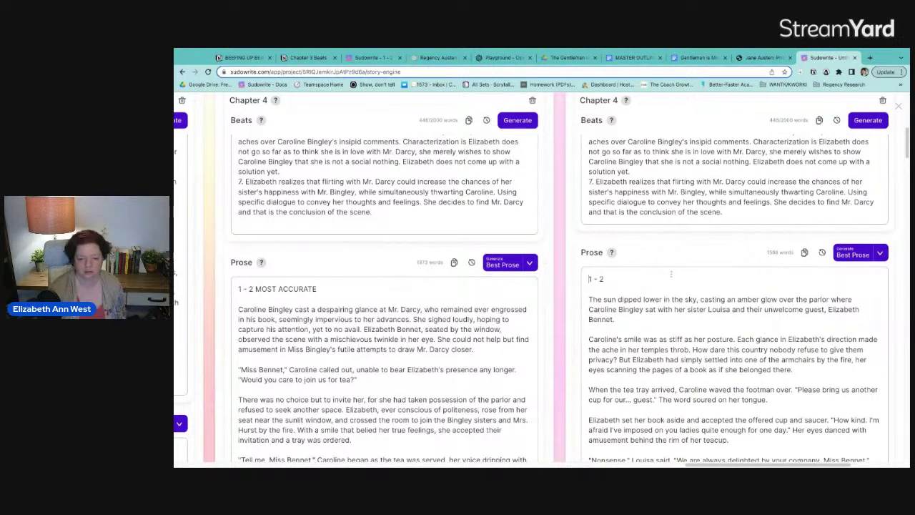
click(626, 275)
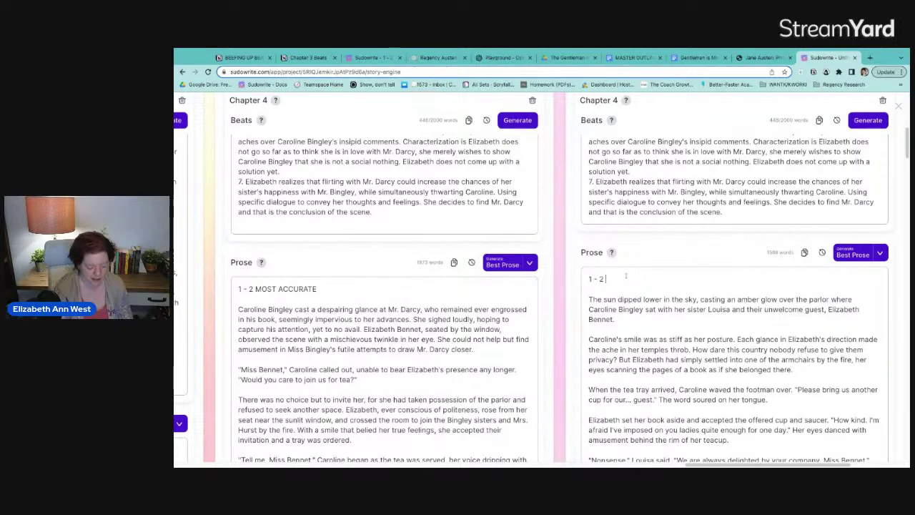
text(BEST PROSE)
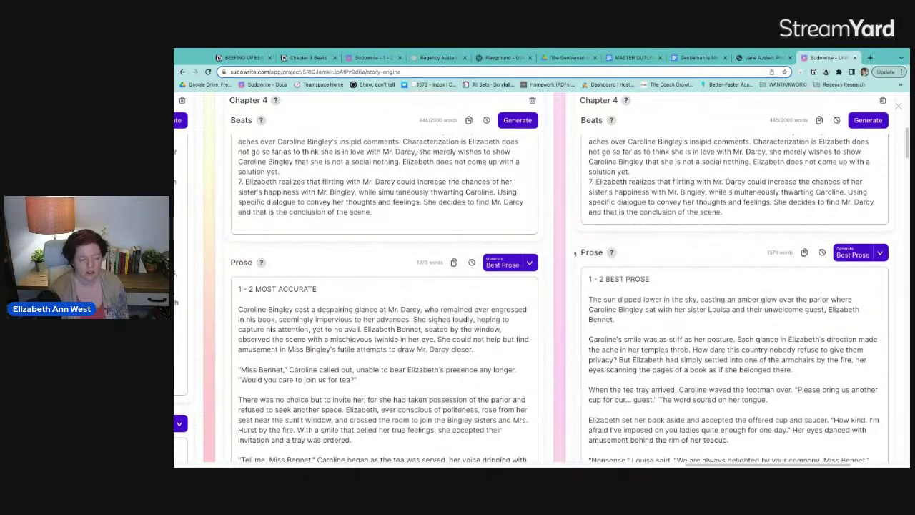
Send the most accurate Chapter 4 prose to a project document, then reopen the Story Engine.
scroll(510, 301, down, 15)
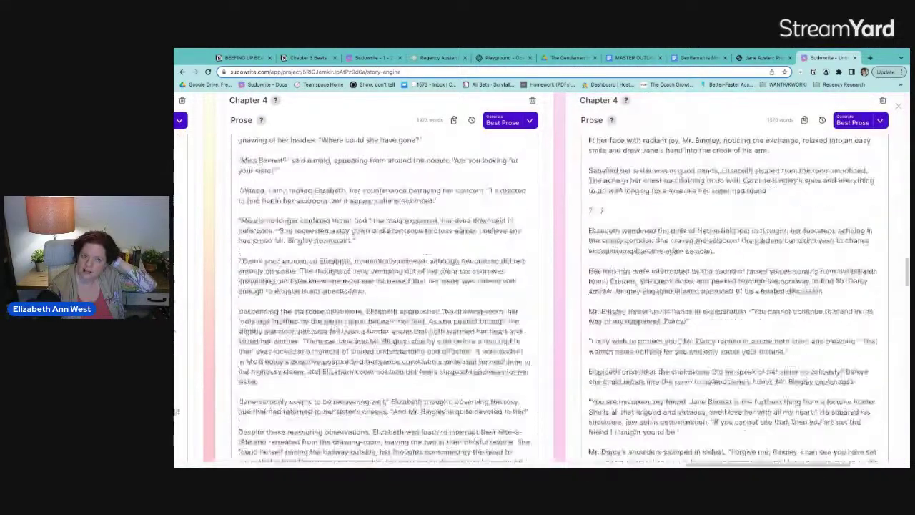
click(504, 397)
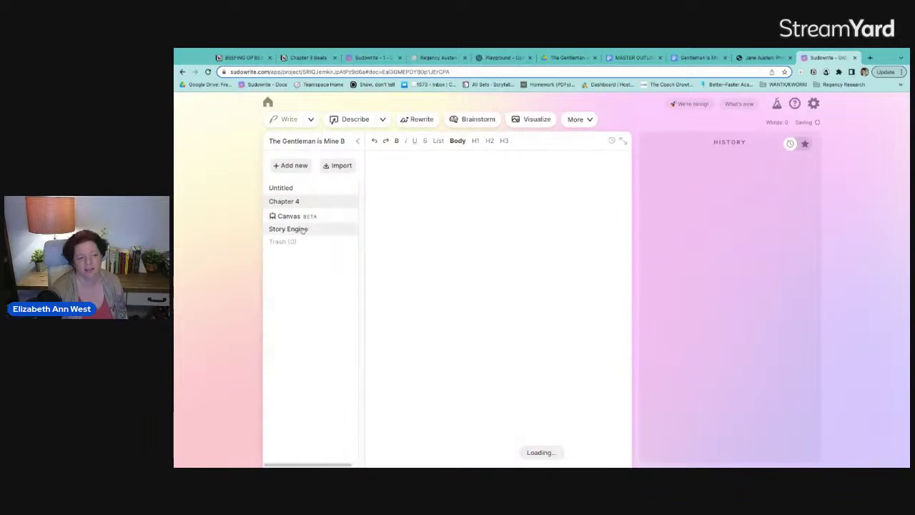
click(303, 229)
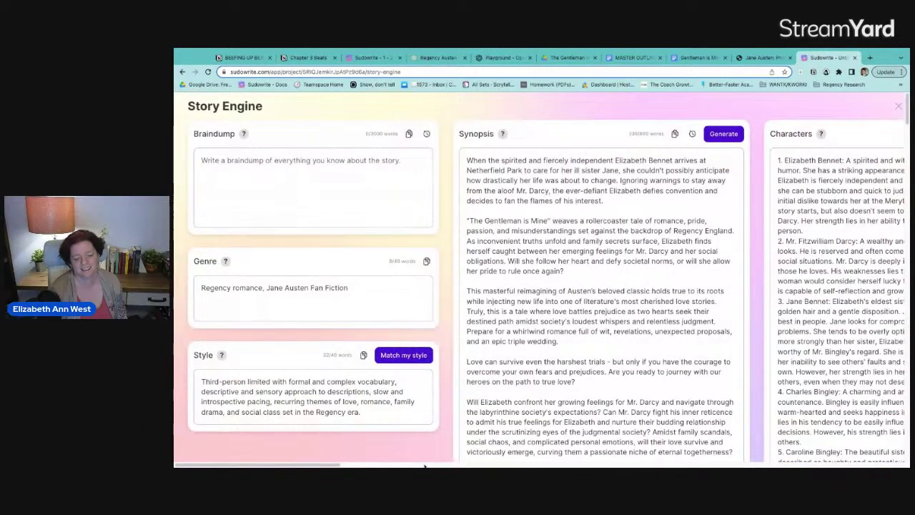
Copy the full prose of the Chapter 4 version headed "1 - 2 MOST ACCURATE".
scroll(361, 466, right, 15)
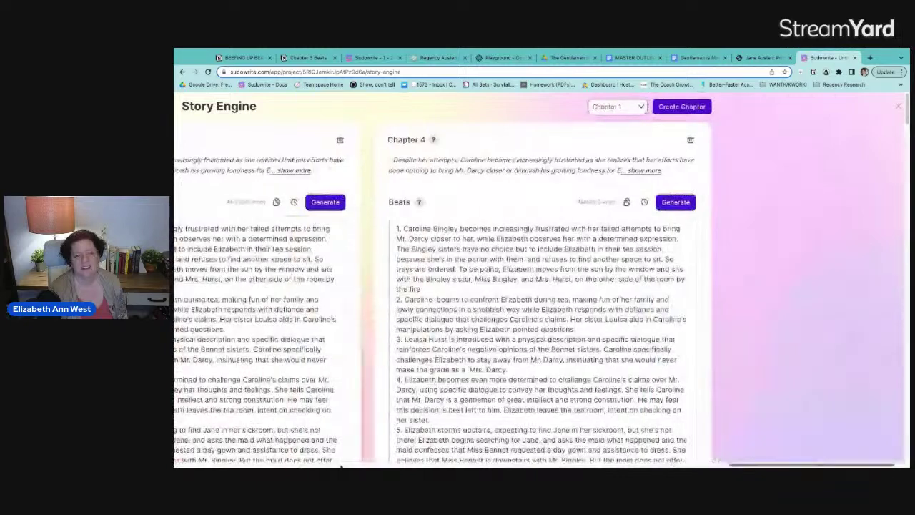
scroll(342, 463, down, 10)
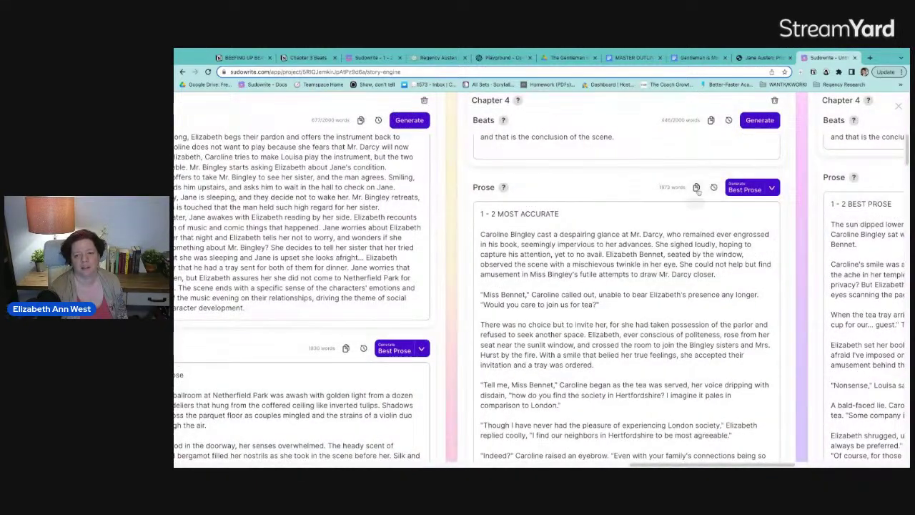
scroll(577, 169, right, 5)
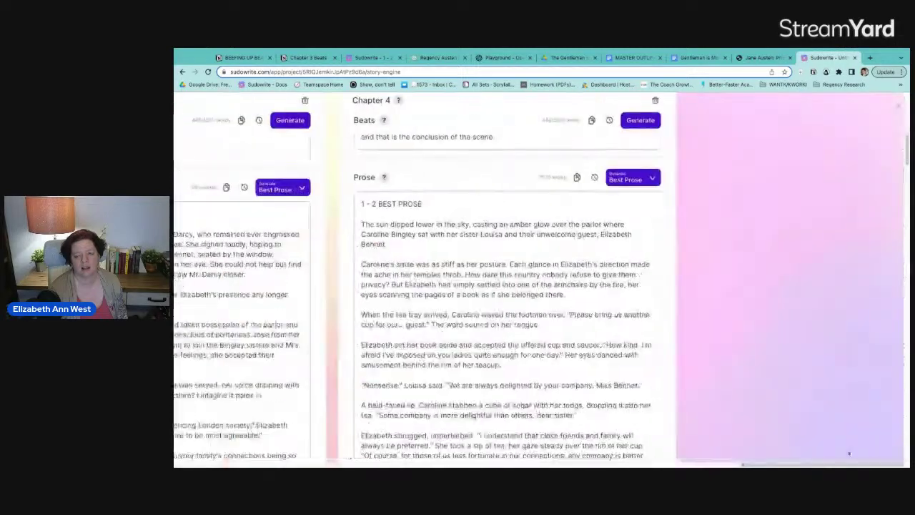
Switch to the project The Gentleman is Mine A, add a new document and paste the copied Chapter 4 prose into it.
click(364, 58)
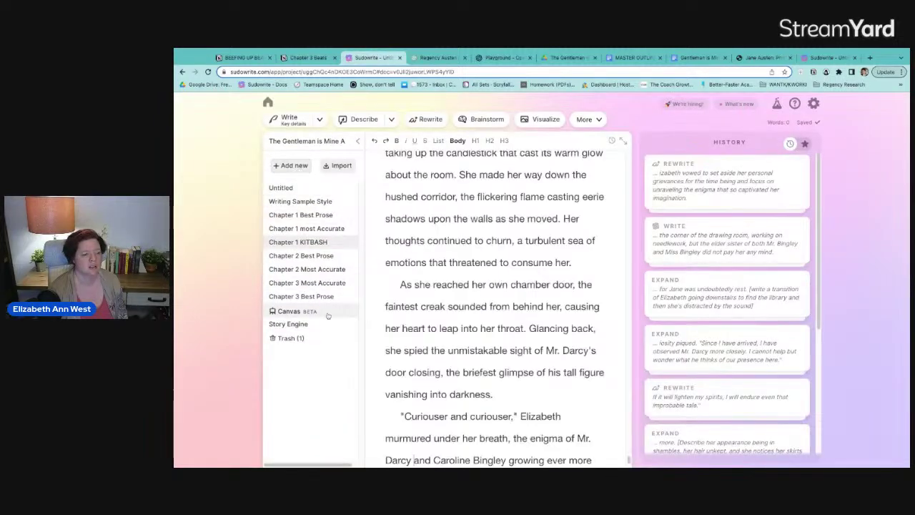
click(325, 297)
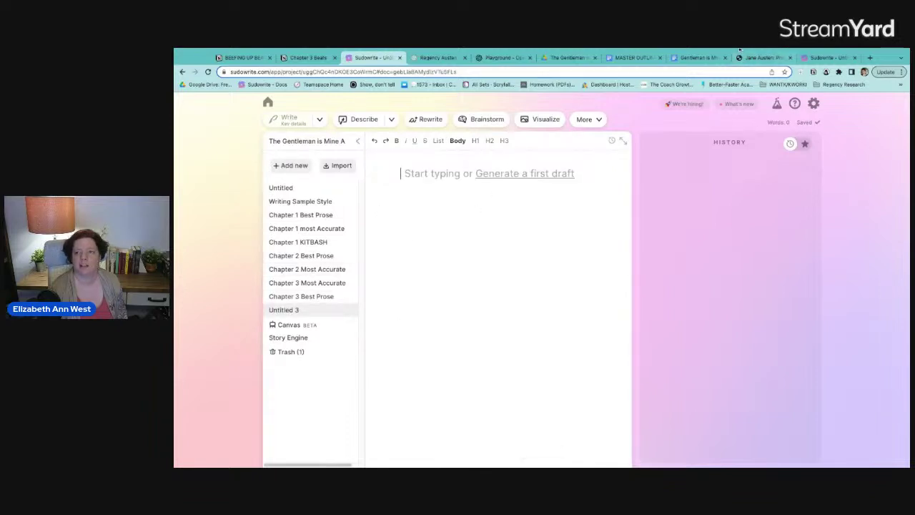
key(ctrl+v)
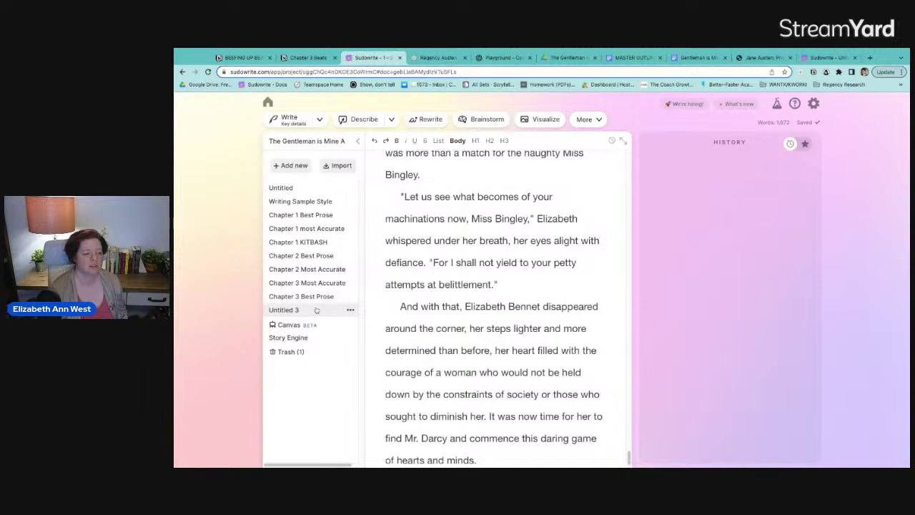
Rename the pasted document as "Chapter 4 Most Accurate" and add another blank document below it.
double_click(317, 309)
text(Chap)
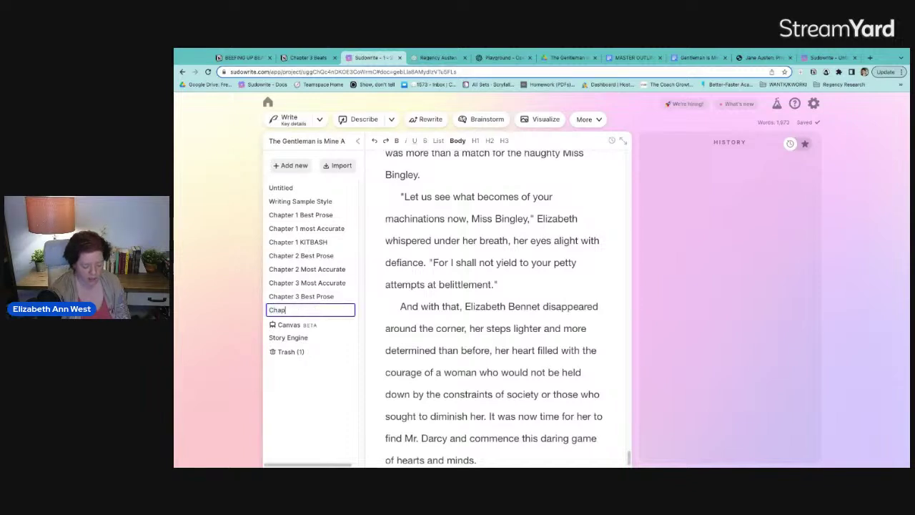
text(ter 4)
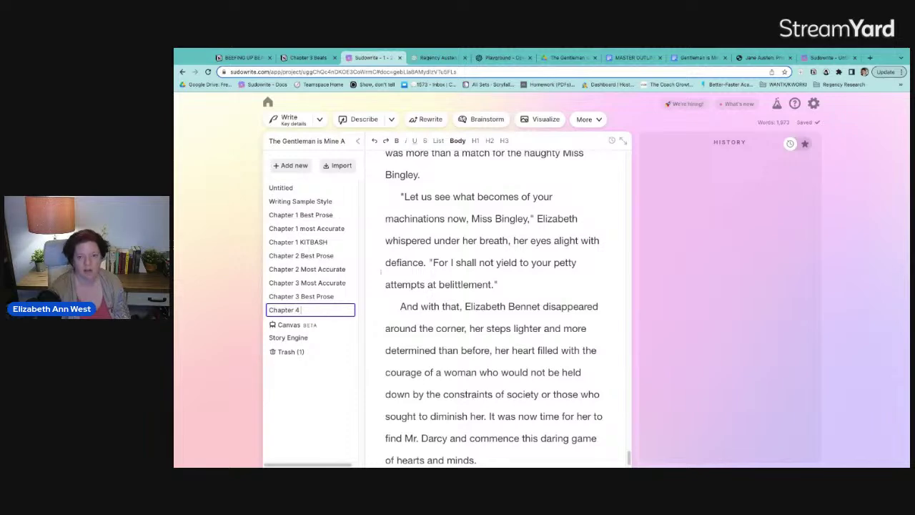
scroll(634, 377, up, 8)
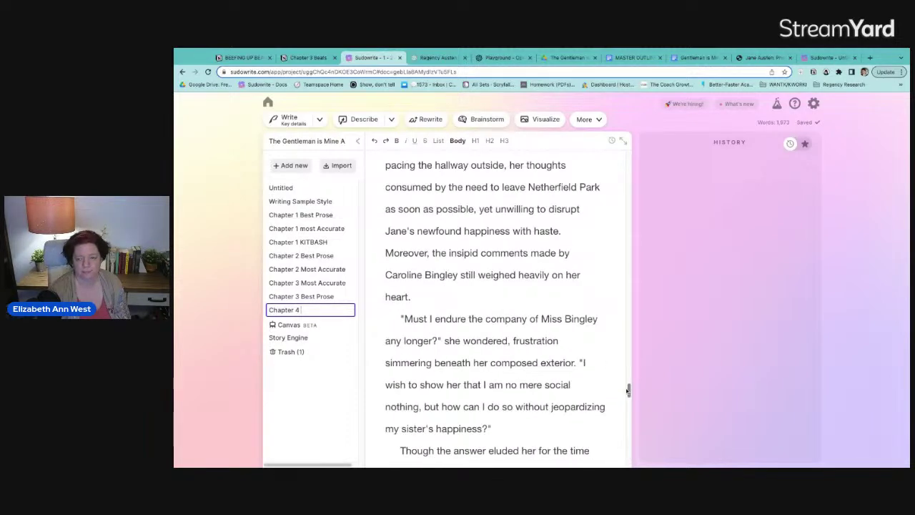
scroll(629, 386, up, 15)
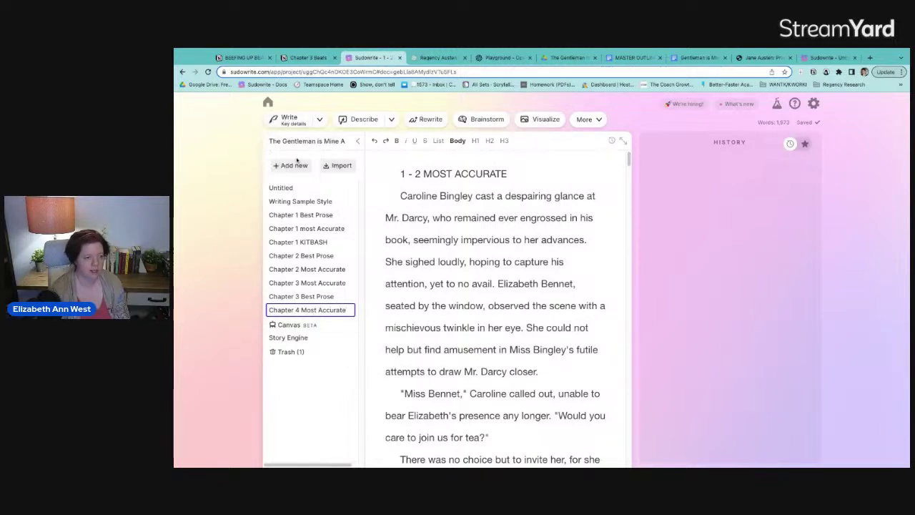
key(Return)
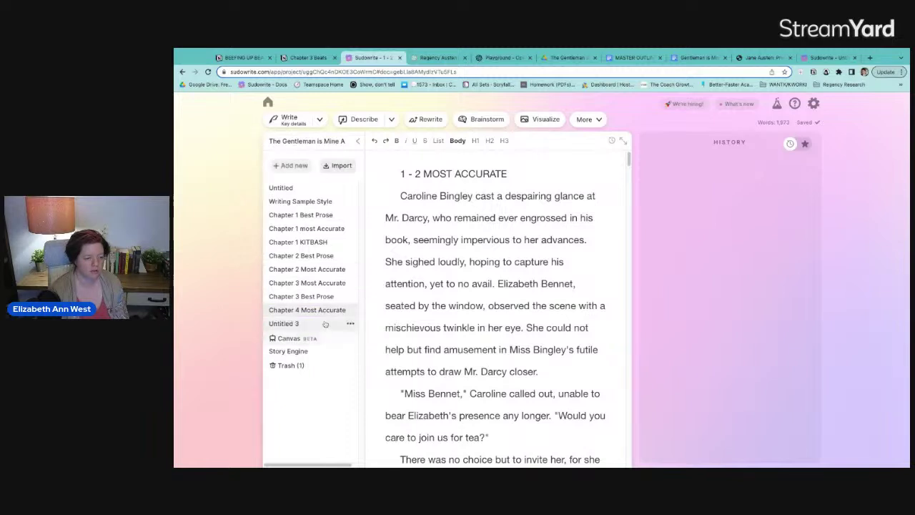
Clear the stray text from the new blank document and paste the copied "1 - 2 BEST PROSE" version of Chapter 4 into it.
text(C)
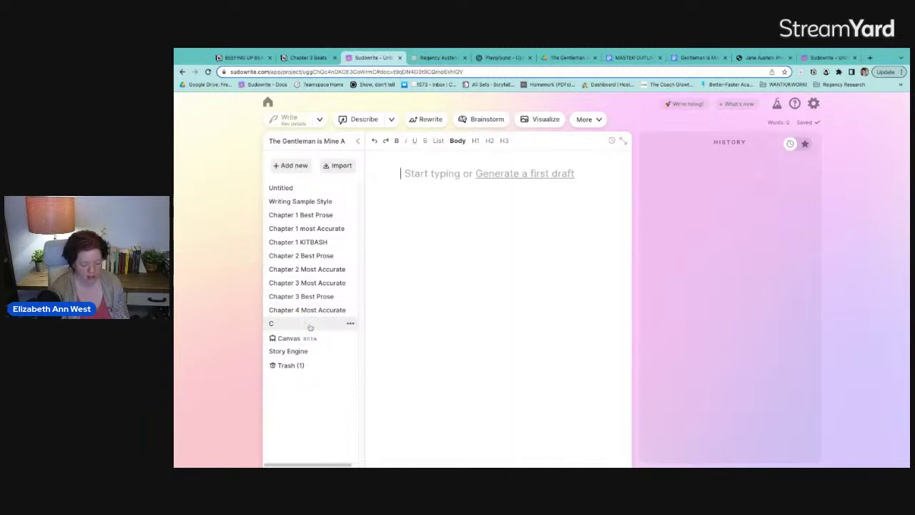
text(hapter)
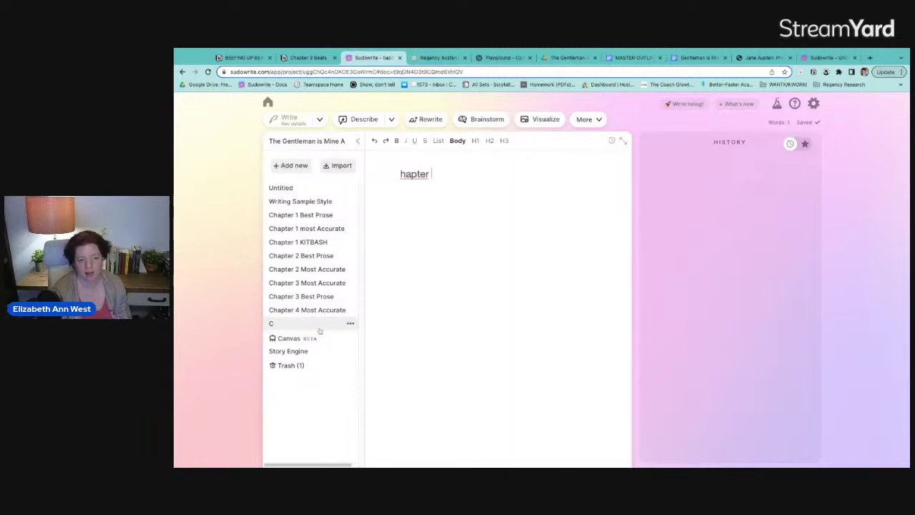
key(Return)
key(ctrl+a)
key(BackSpace)
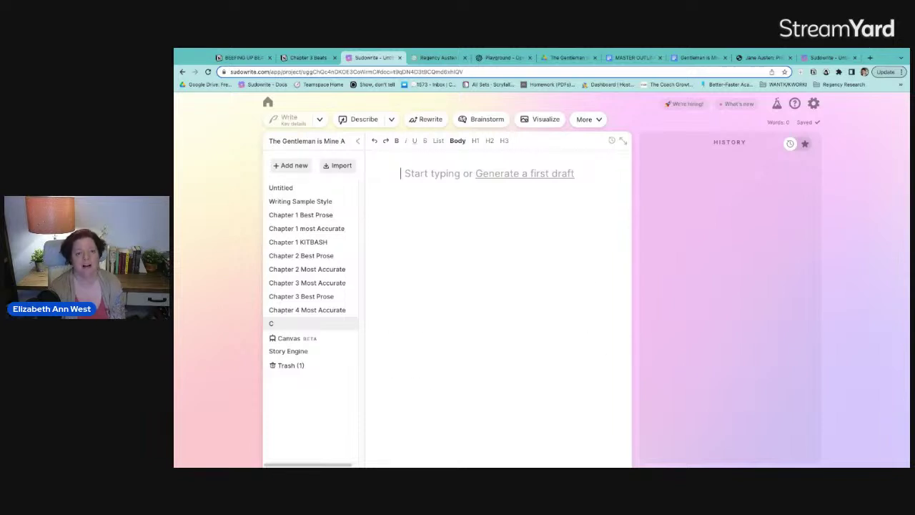
key(ctrl+v)
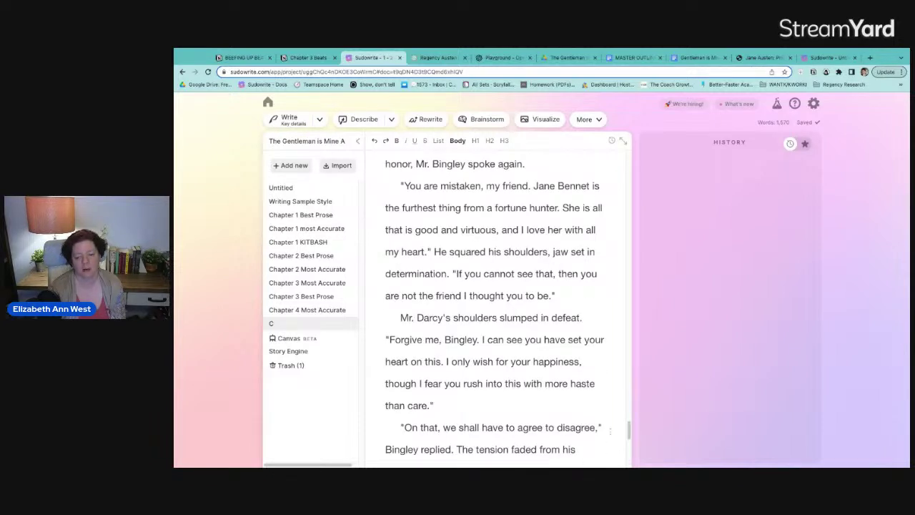
scroll(489, 341, up, 15)
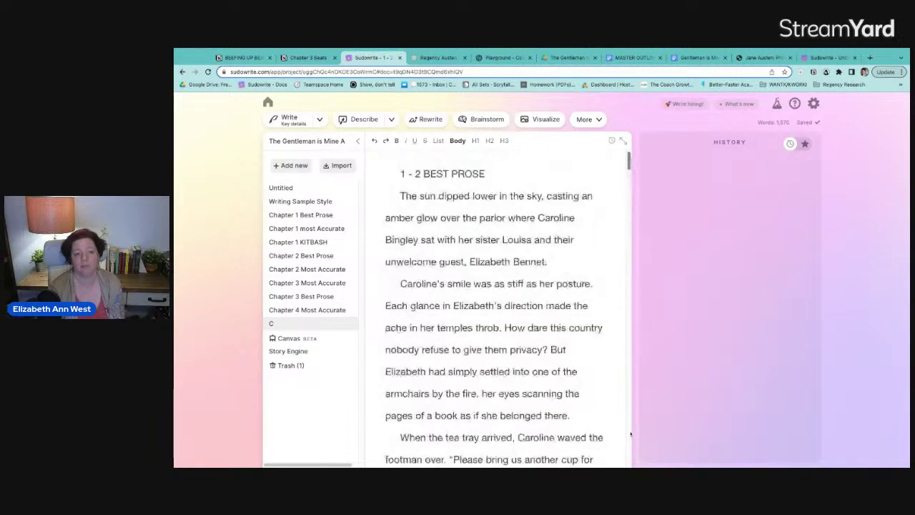
Rename the pasted document as "Chapter 4 Best Prose".
click(311, 323)
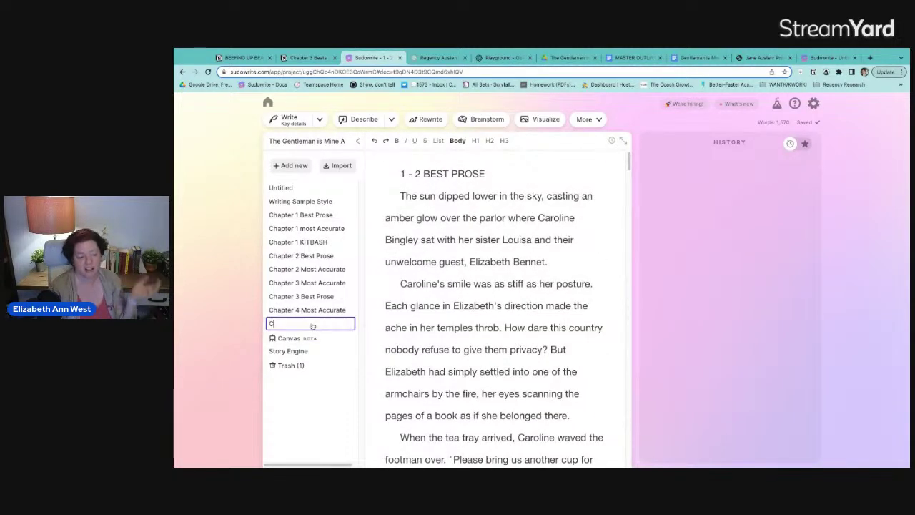
text(hatper 4)
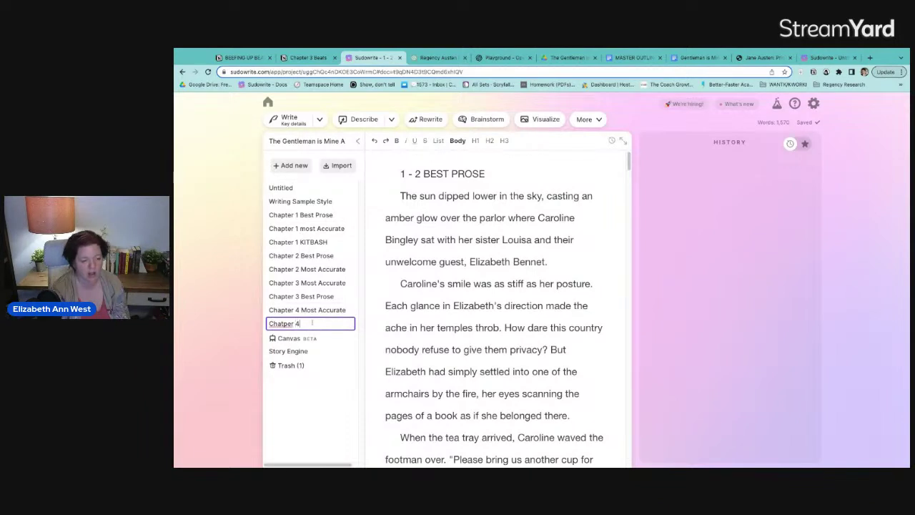
key(BackSpace)
key(BackSpace)
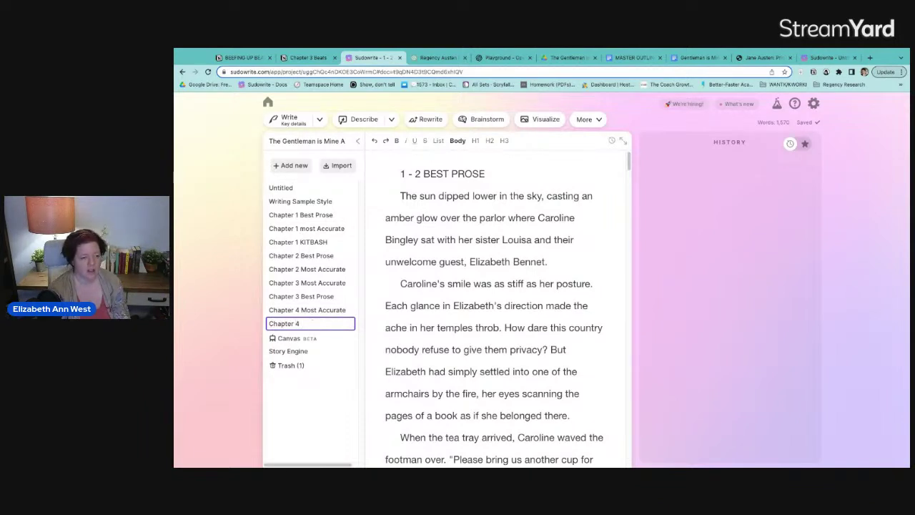
text(Best Prose)
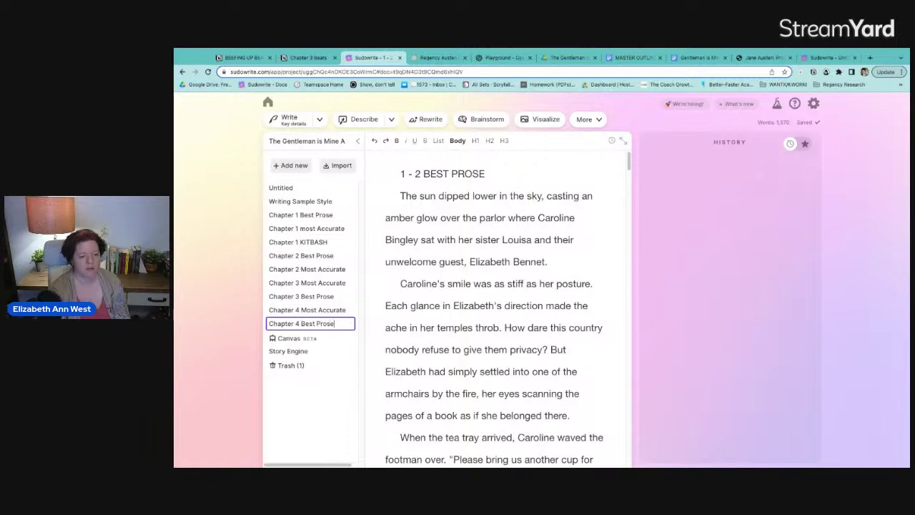
In the Story Engine, create a card for Chapter 5 and generate its beats.
click(321, 351)
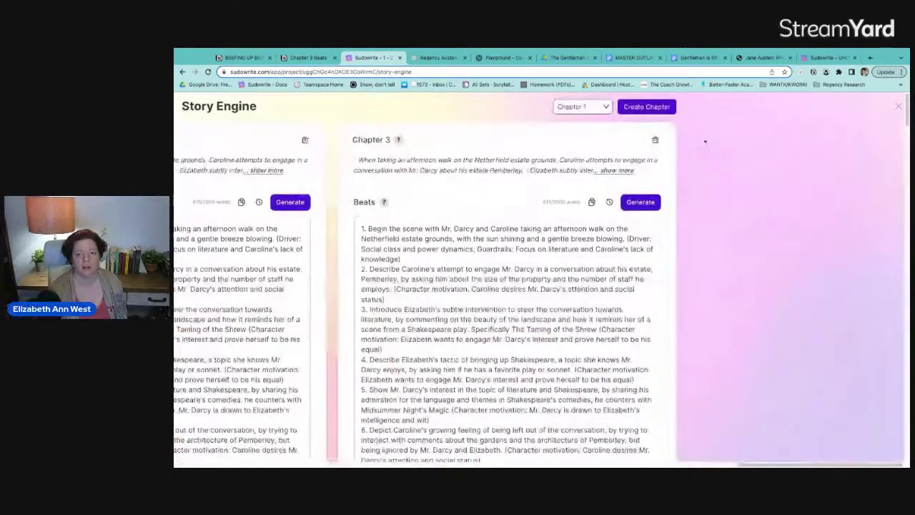
click(582, 107)
click(598, 184)
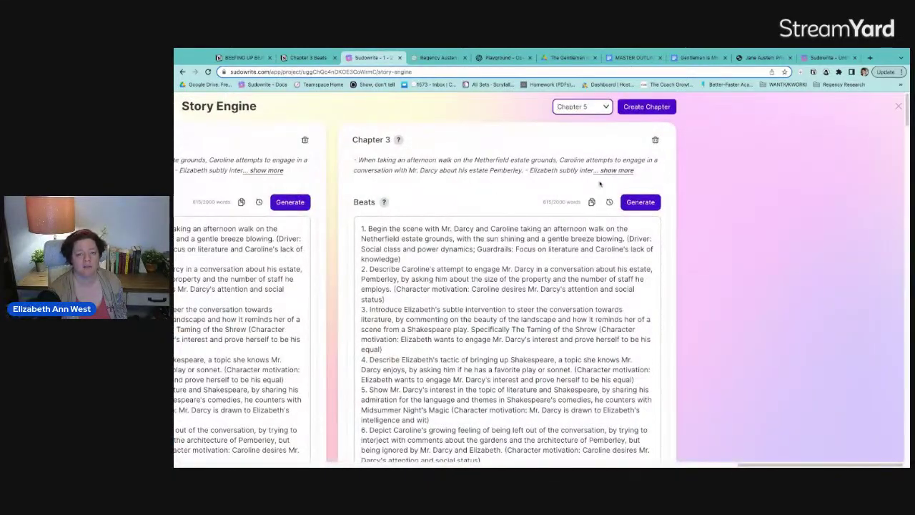
click(646, 107)
click(883, 172)
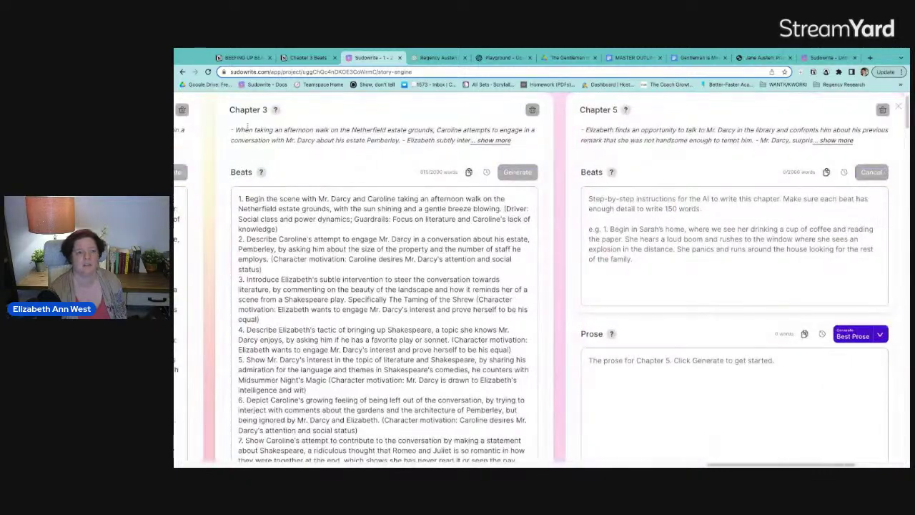
click(288, 61)
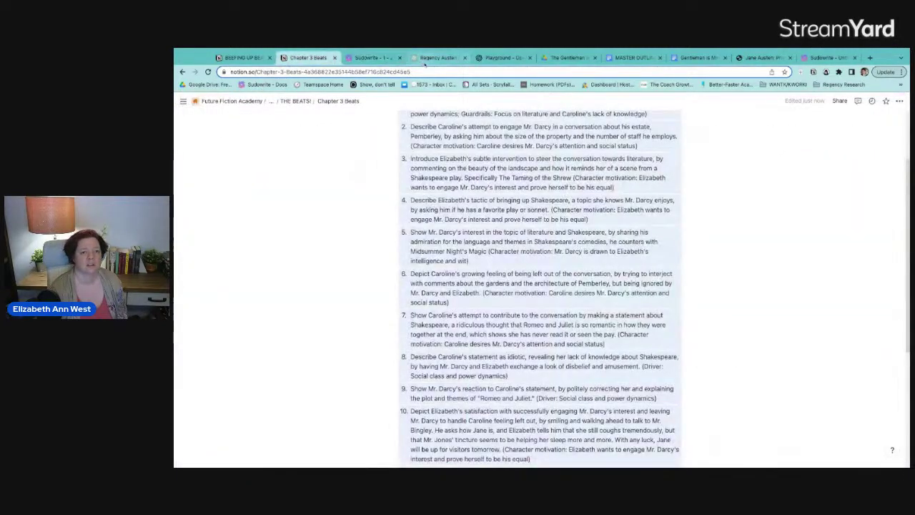
click(366, 60)
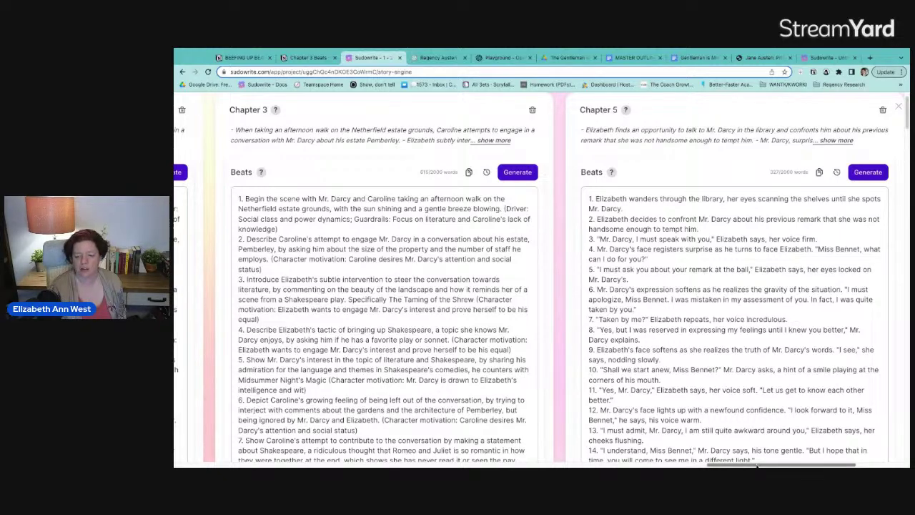
Expand the Chapter 5 summary and review the generated beats against it.
scroll(756, 465, left, 5)
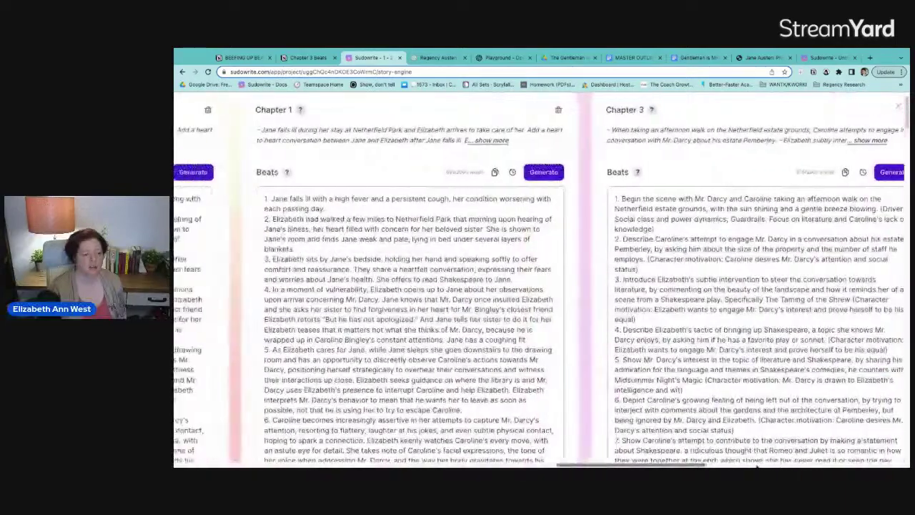
scroll(699, 311, right, 10)
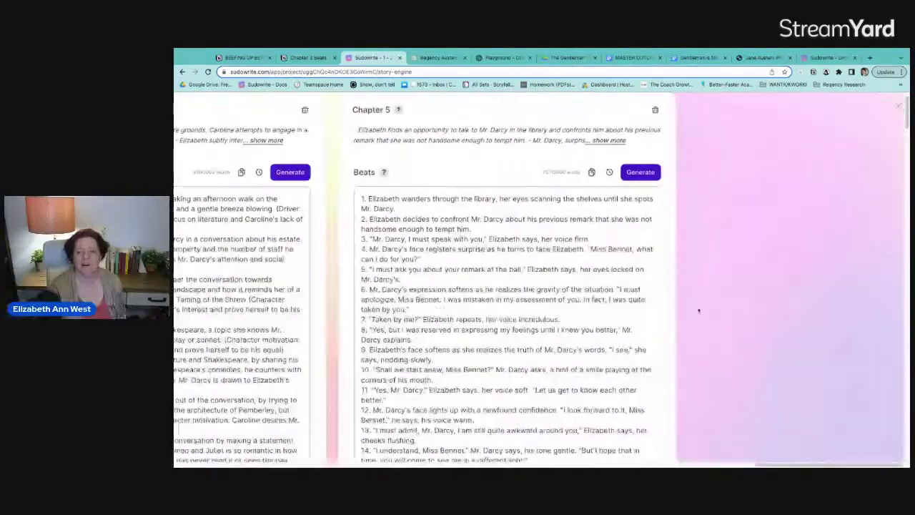
click(610, 141)
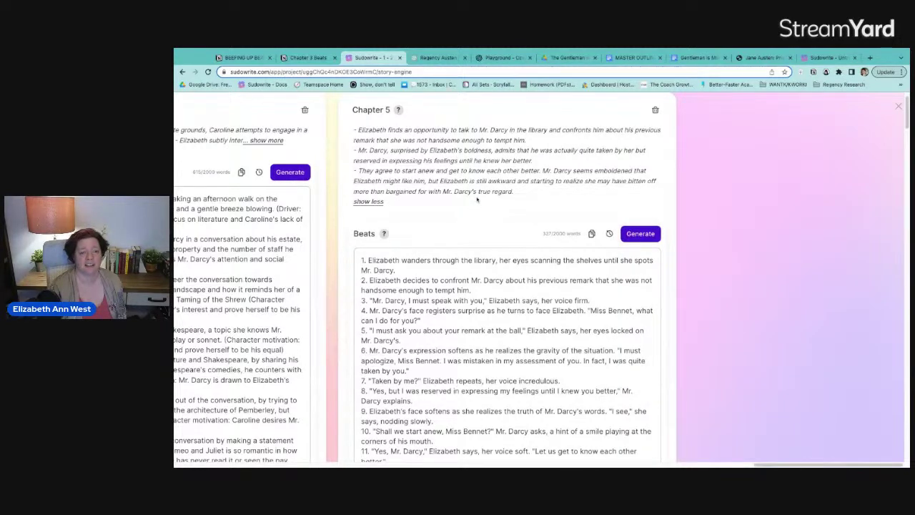
scroll(501, 286, down, 5)
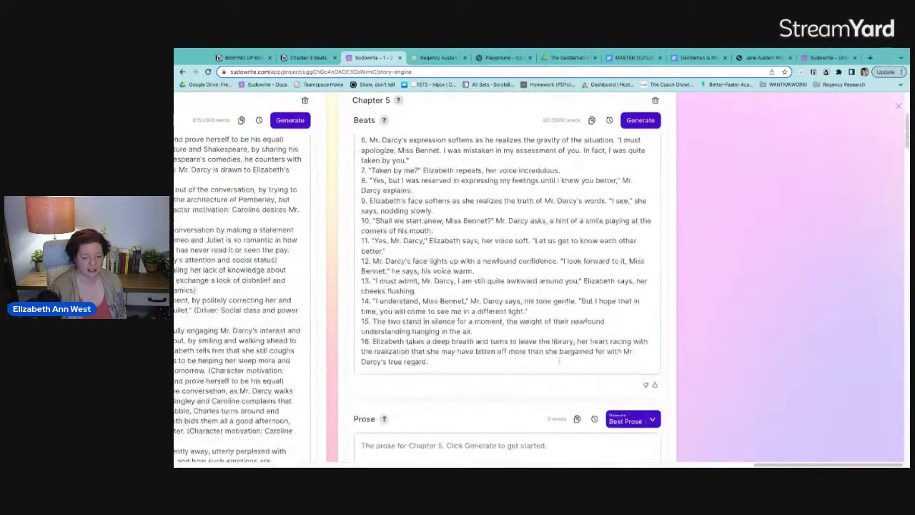
scroll(559, 361, up, 1)
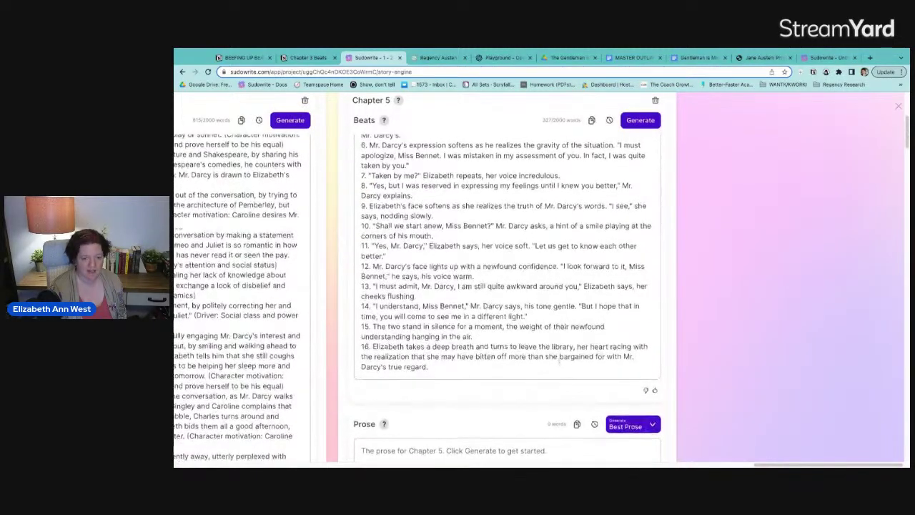
scroll(559, 361, up, 4)
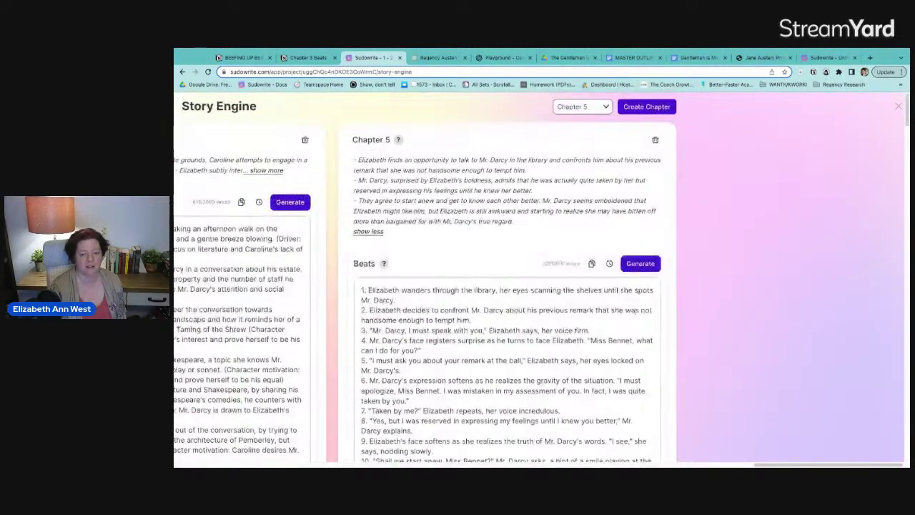
Generate the Chapter 5 prose from its beats with the Best Prose option.
scroll(501, 286, down, 6)
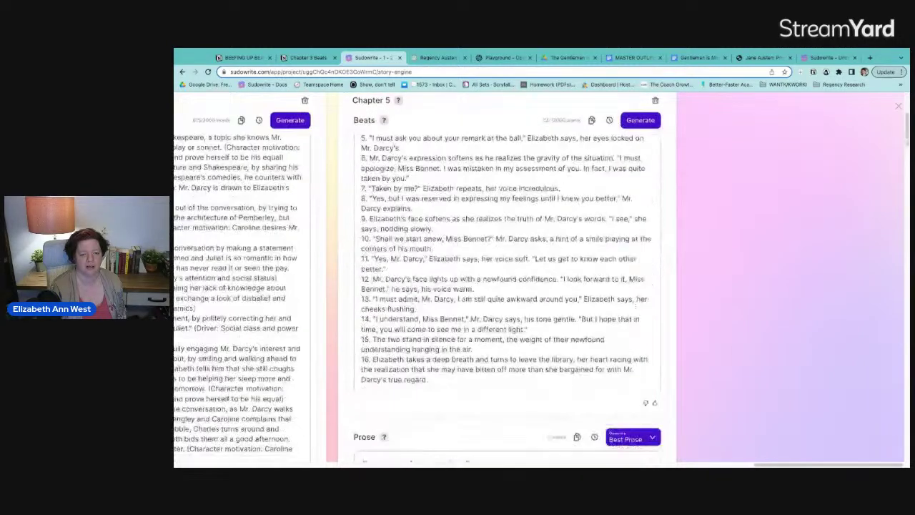
click(625, 203)
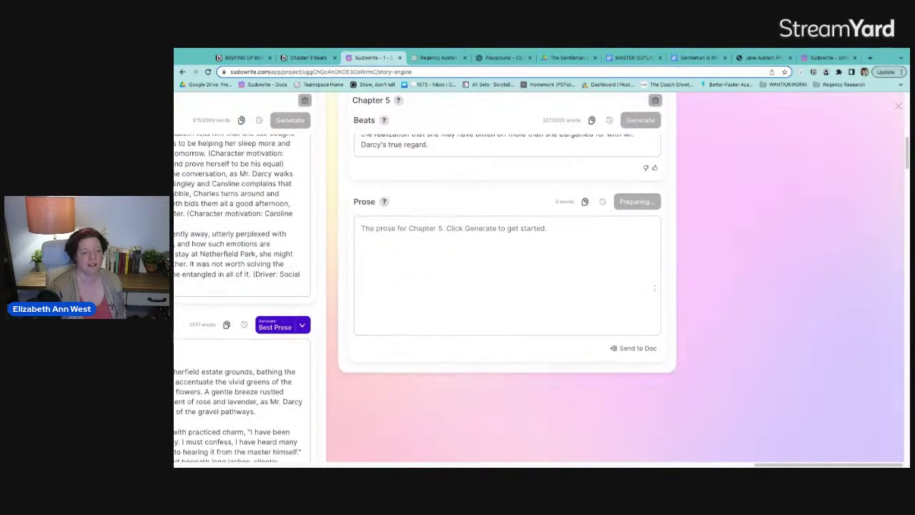
scroll(626, 292, up, 3)
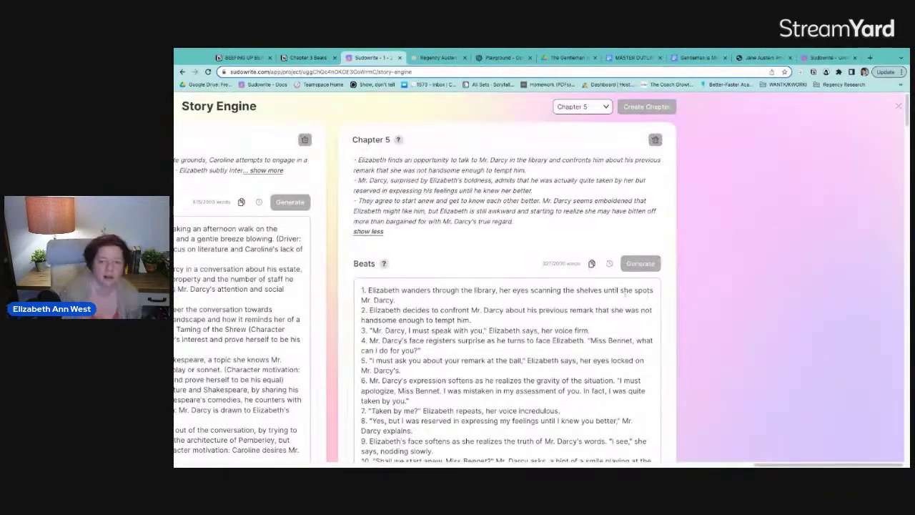
scroll(626, 292, down, 5)
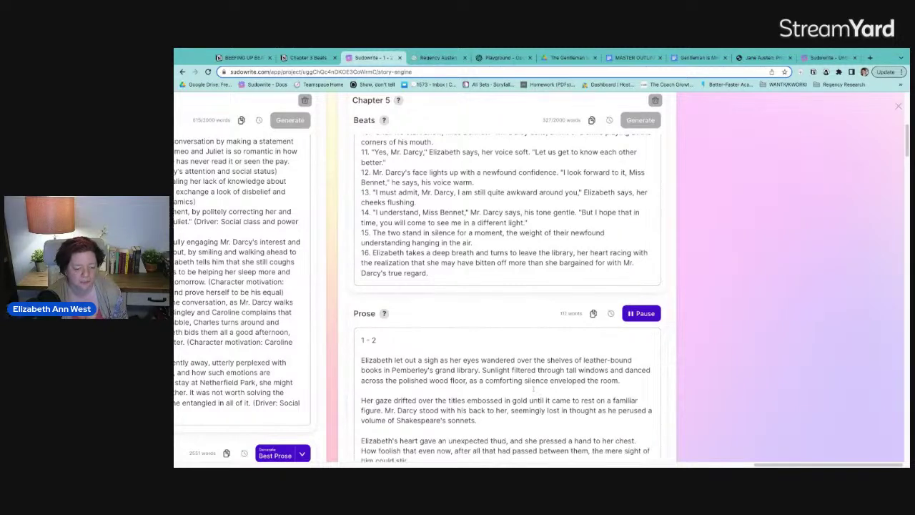
scroll(534, 391, down, 3)
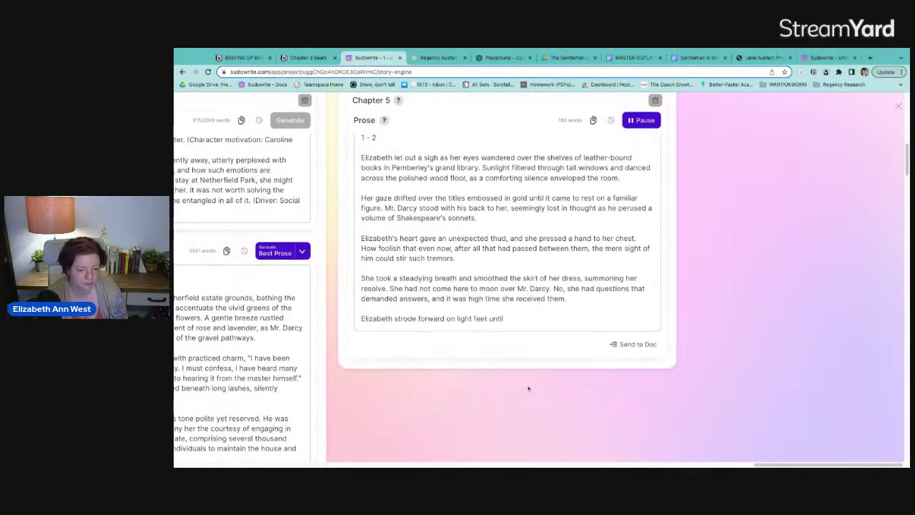
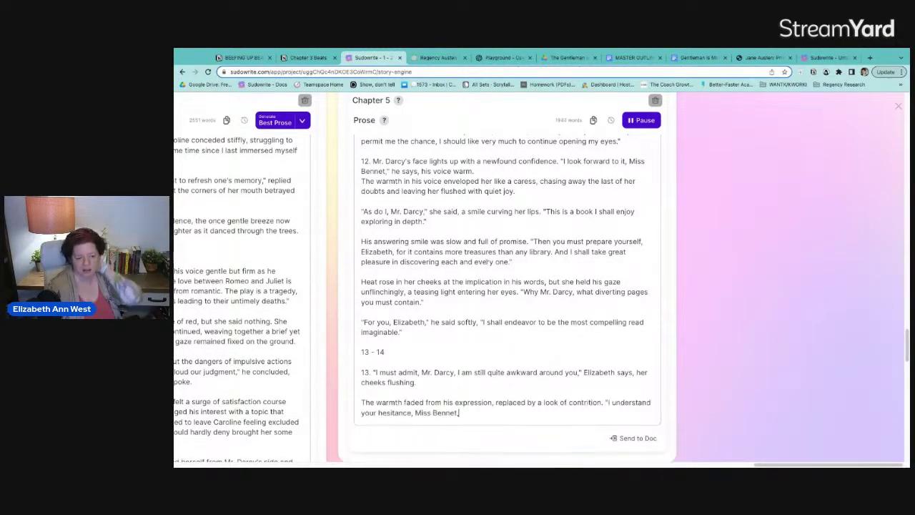
Review the generated Chapter 5 prose alongside its numbered beats to judge how the simple beats shaped the text.
scroll(487, 261, up, 10)
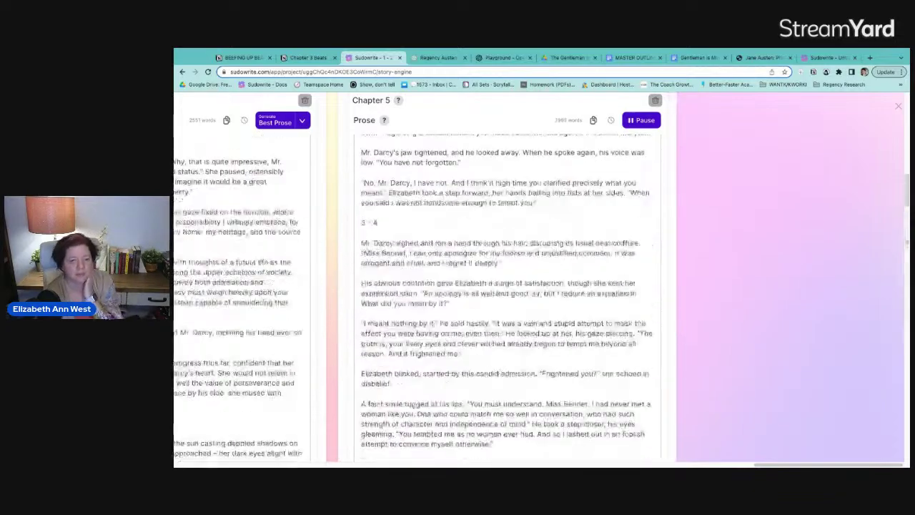
scroll(488, 279, down, 5)
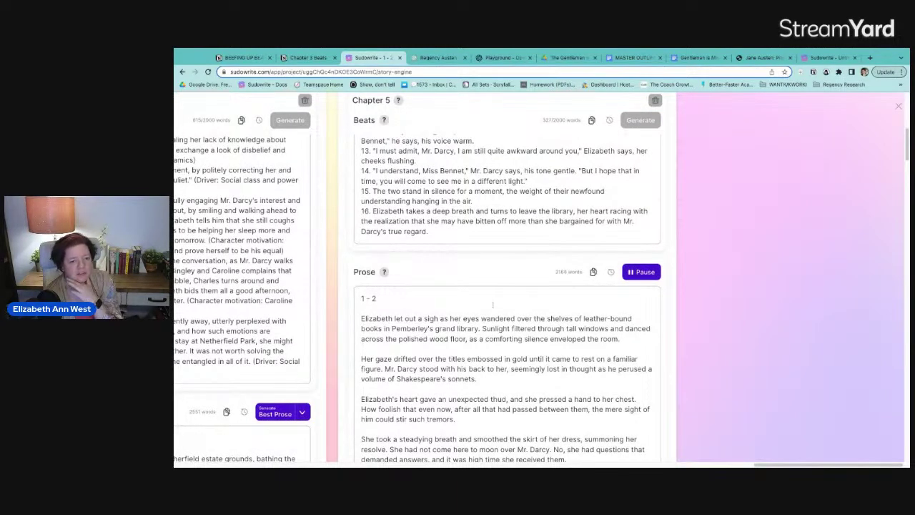
scroll(492, 304, up, 3)
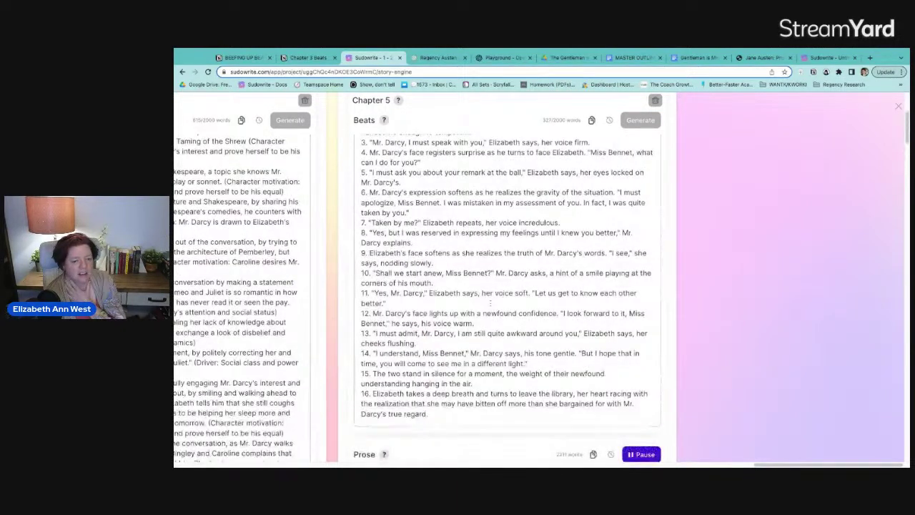
scroll(490, 303, up, 1)
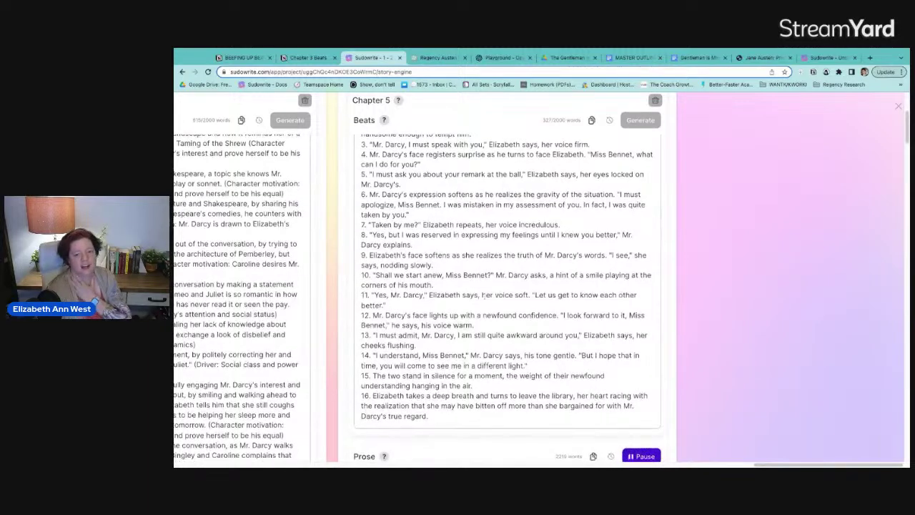
scroll(483, 295, up, 1)
scroll(523, 332, down, 2)
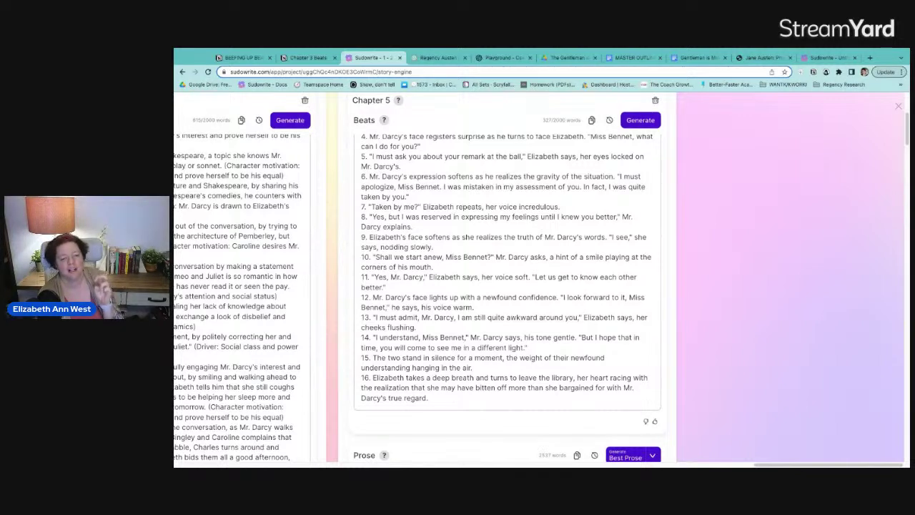
scroll(418, 293, up, 3)
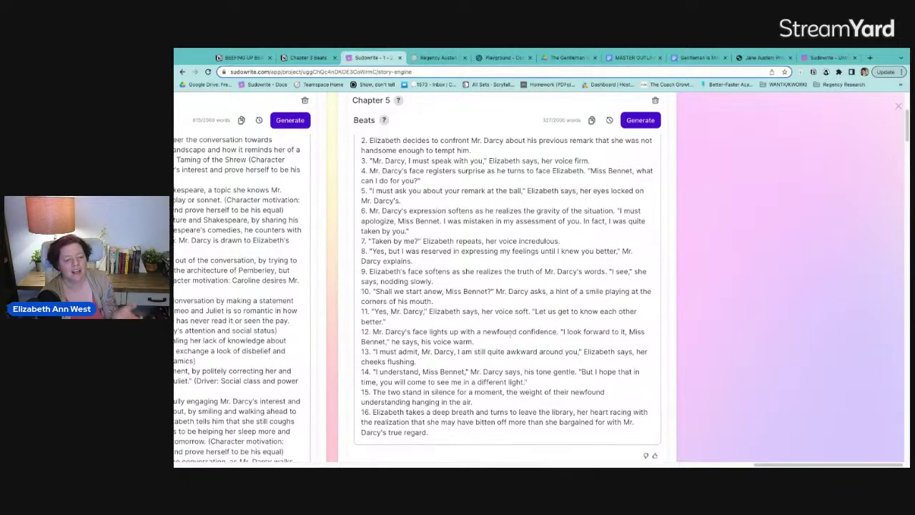
scroll(511, 339, down, 5)
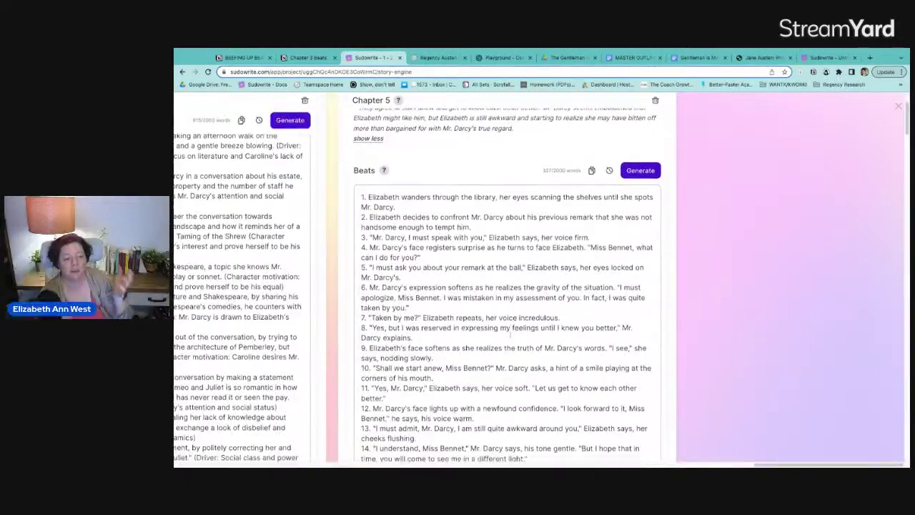
scroll(512, 341, down, 15)
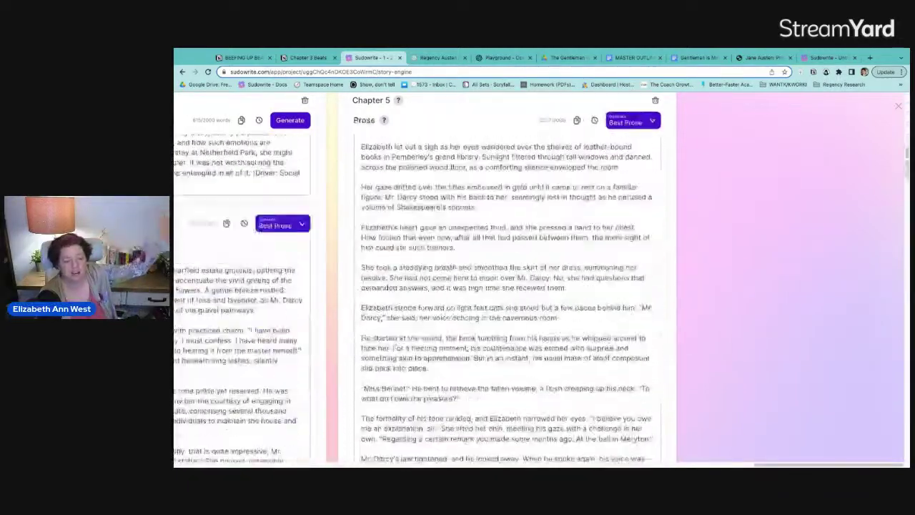
scroll(511, 293, down, 5)
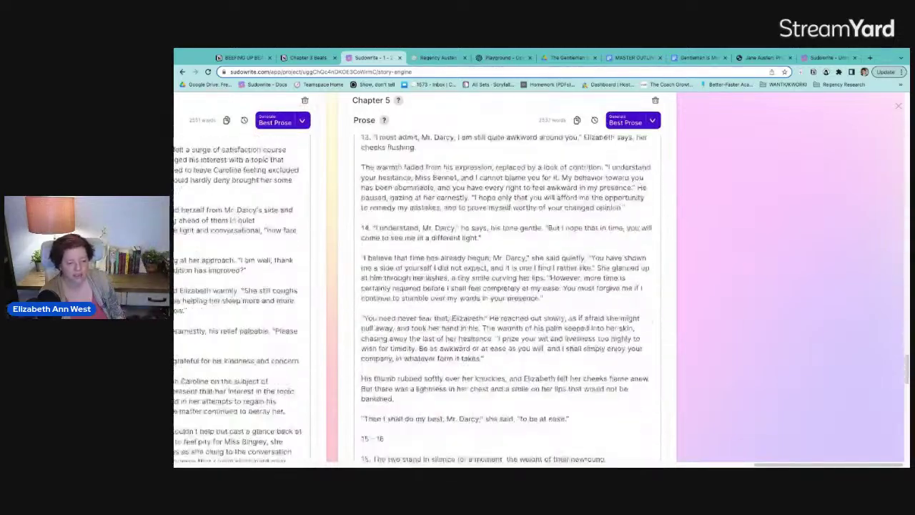
Create a second Chapter 5 card with the same beats, and mark the first card's opening "1 - 2" prose heading as "Best Prose".
scroll(512, 293, down, 5)
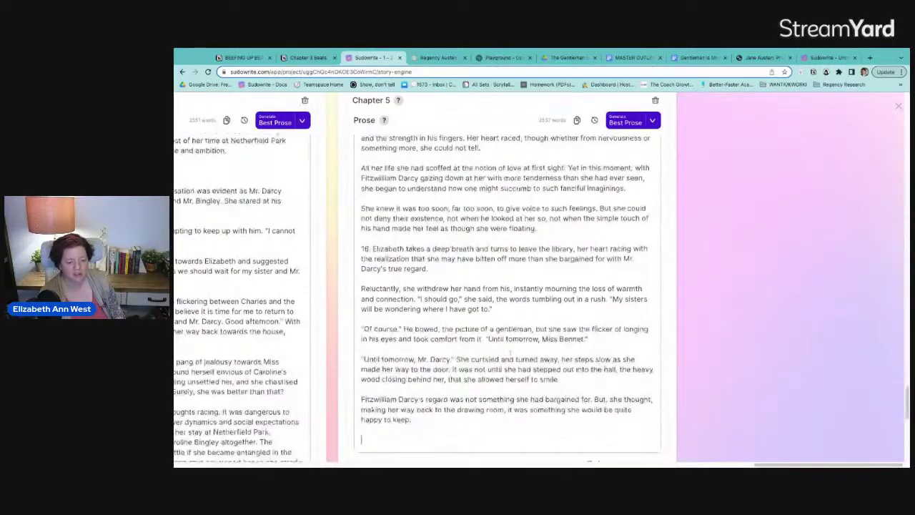
scroll(511, 293, up, 1)
scroll(512, 293, up, 15)
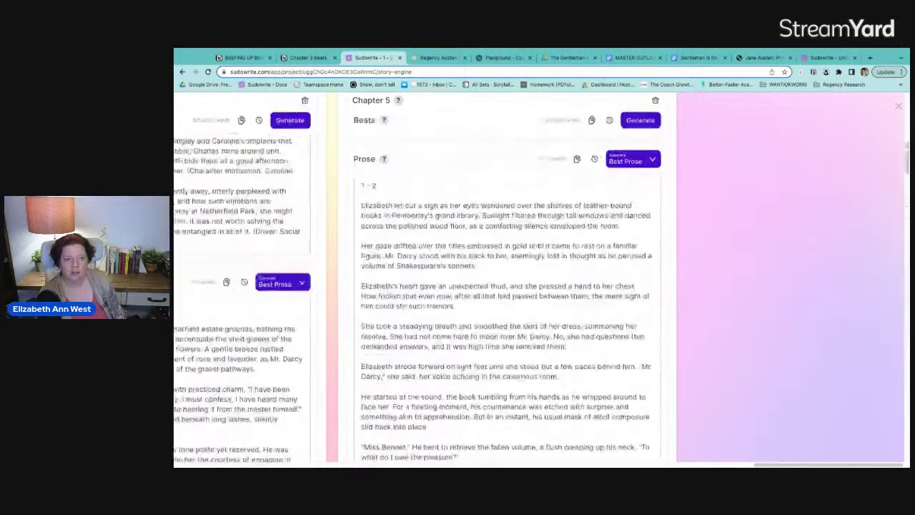
click(646, 107)
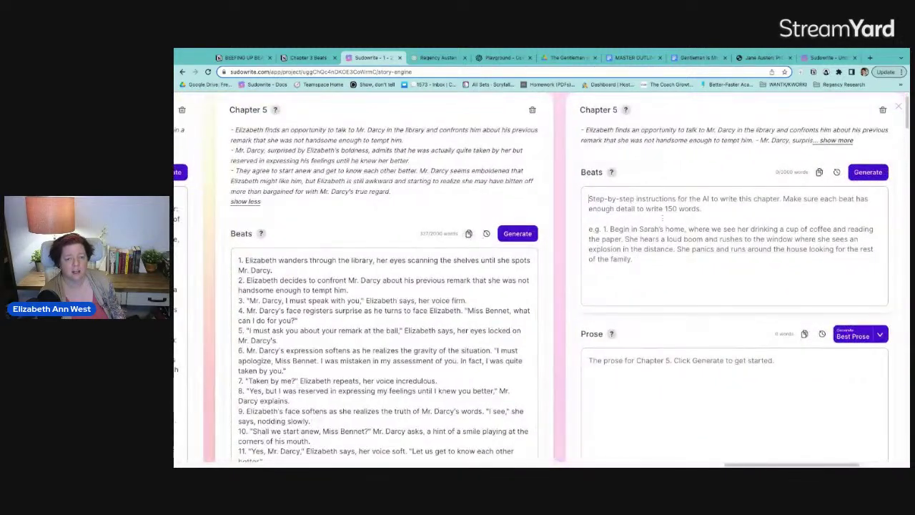
scroll(662, 218, down, 3)
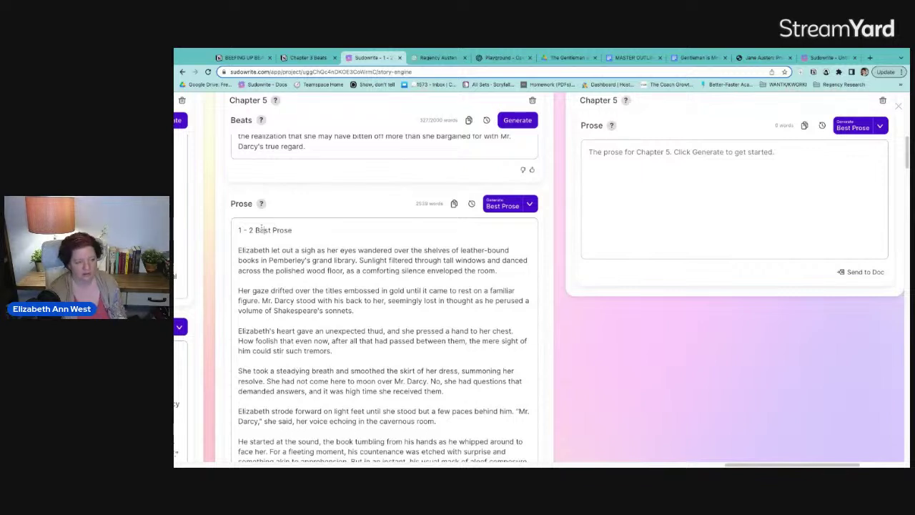
Generate the second card's Chapter 5 prose with the Most Accurate option.
click(880, 127)
click(873, 150)
click(858, 127)
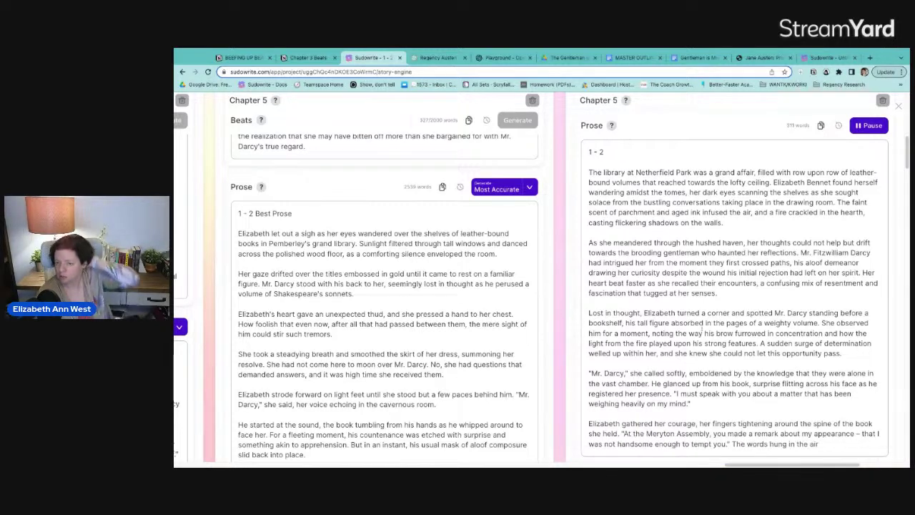
Compare the incoming Most Accurate prose with the Best Prose version, beat section by beat section.
scroll(715, 350, down, 10)
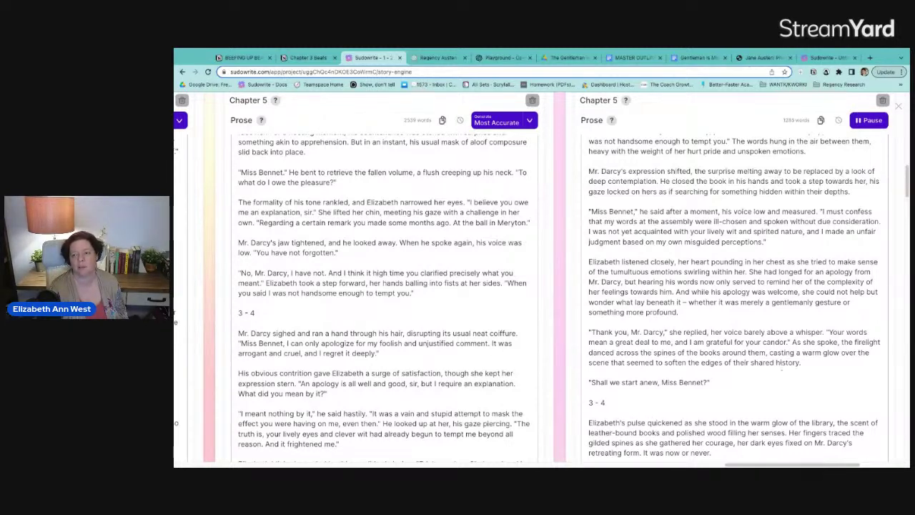
scroll(782, 368, down, 2)
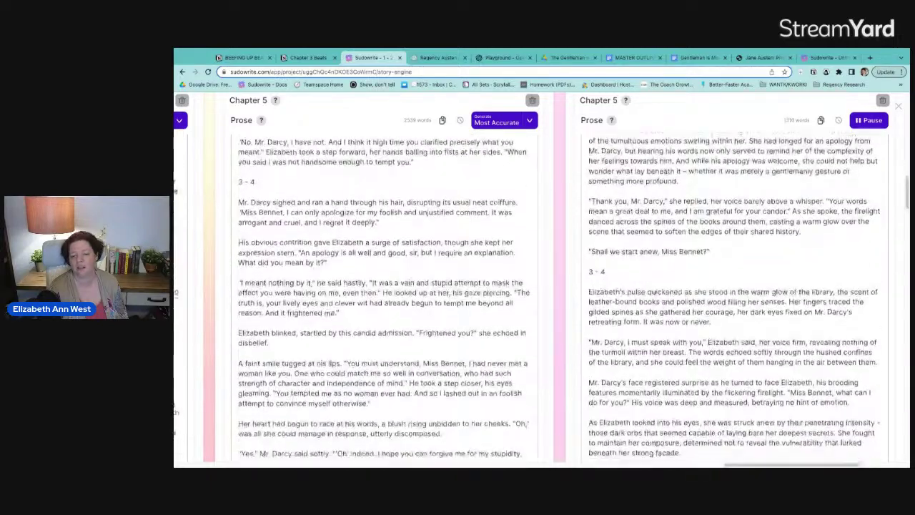
scroll(783, 367, down, 4)
scroll(782, 367, up, 15)
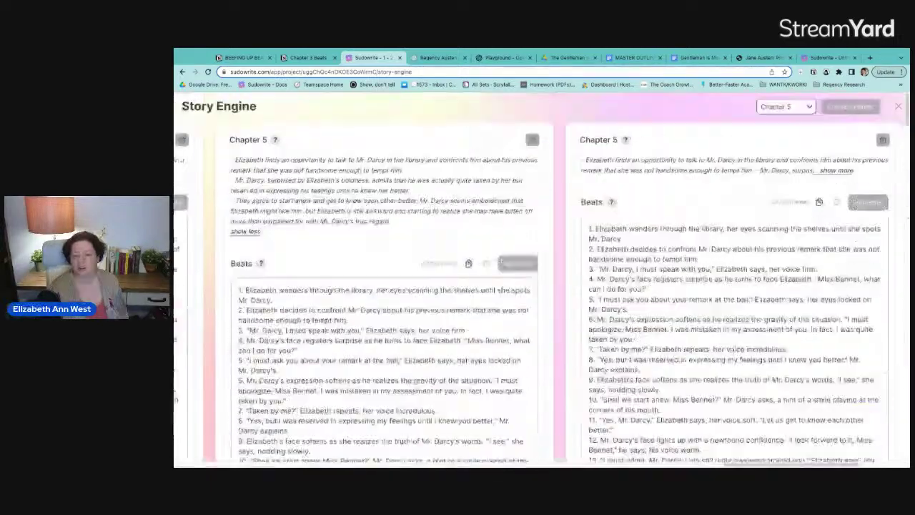
scroll(783, 367, down, 10)
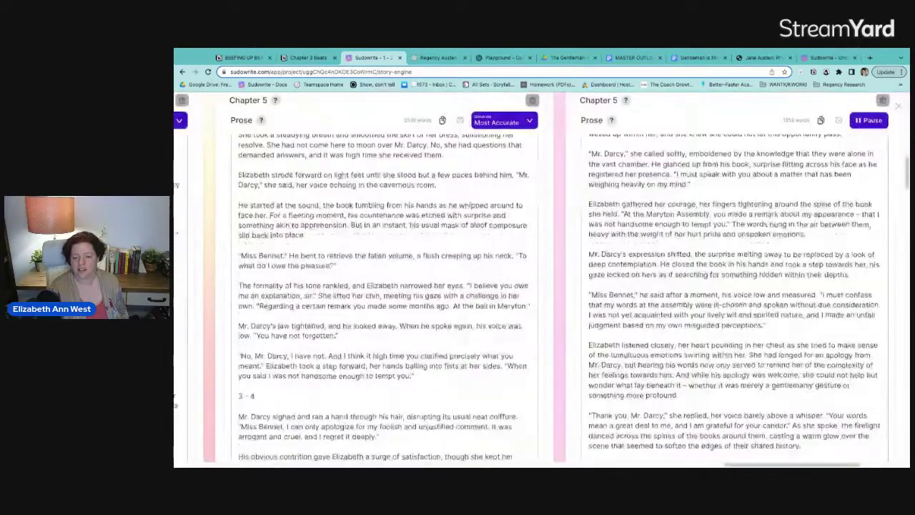
scroll(735, 286, down, 1)
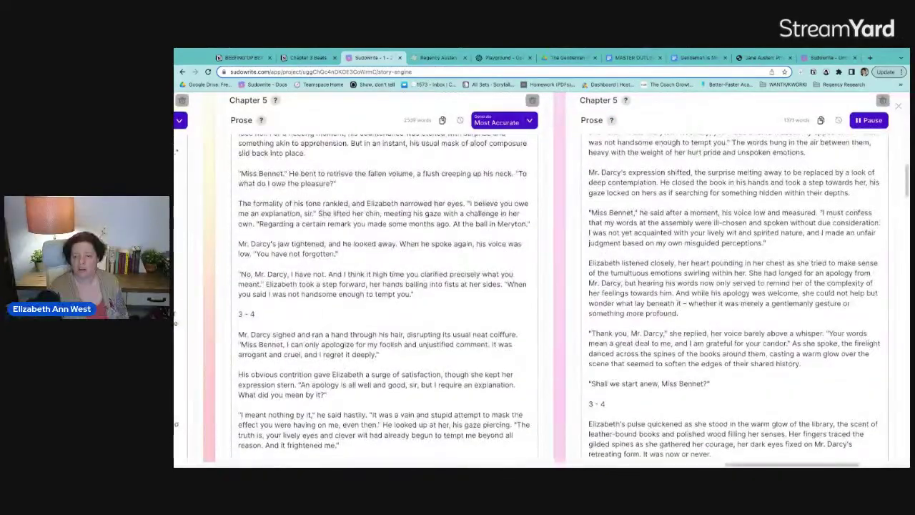
scroll(735, 286, down, 10)
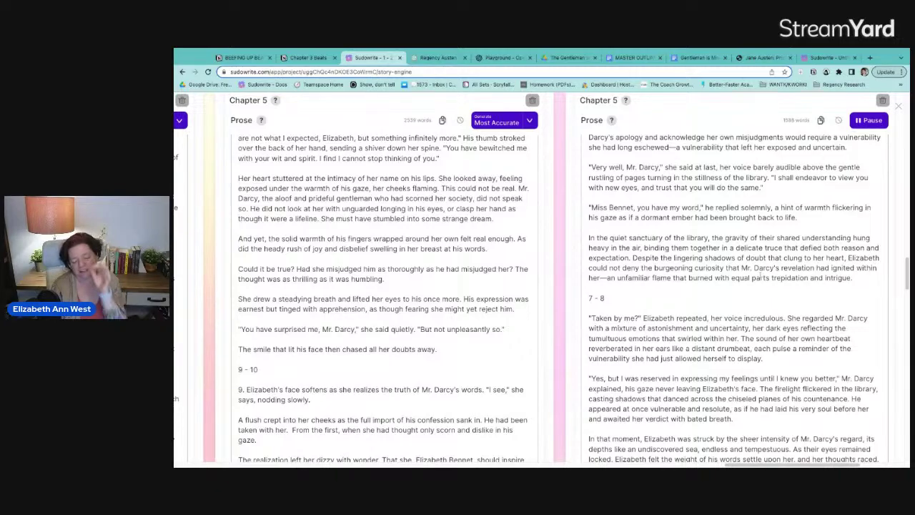
scroll(759, 274, down, 5)
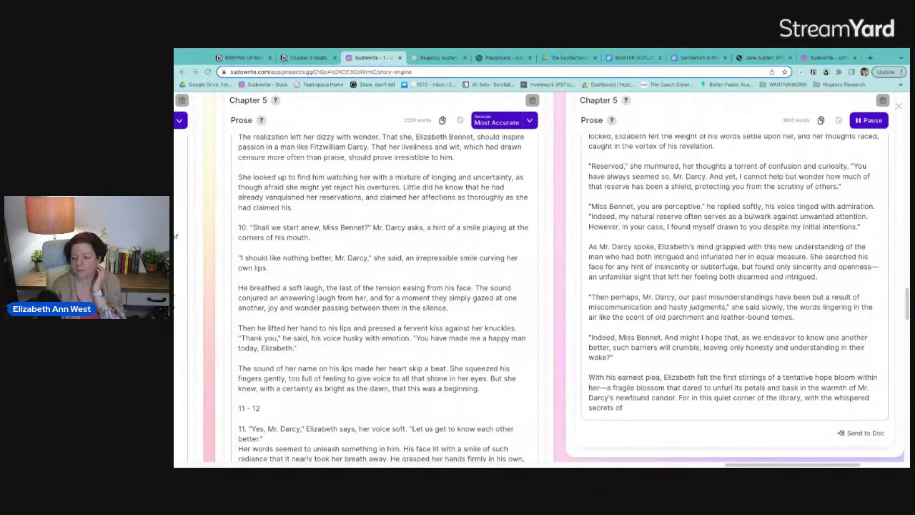
Check the first Chapter 5 card's summary and numbered beats against the prose written from them.
scroll(561, 367, up, 10)
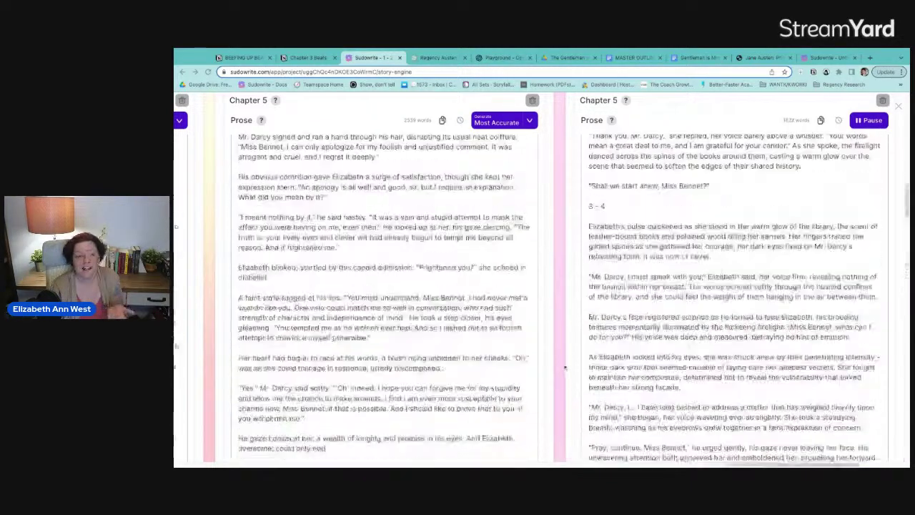
scroll(561, 367, up, 5)
scroll(500, 358, down, 5)
scroll(433, 349, up, 5)
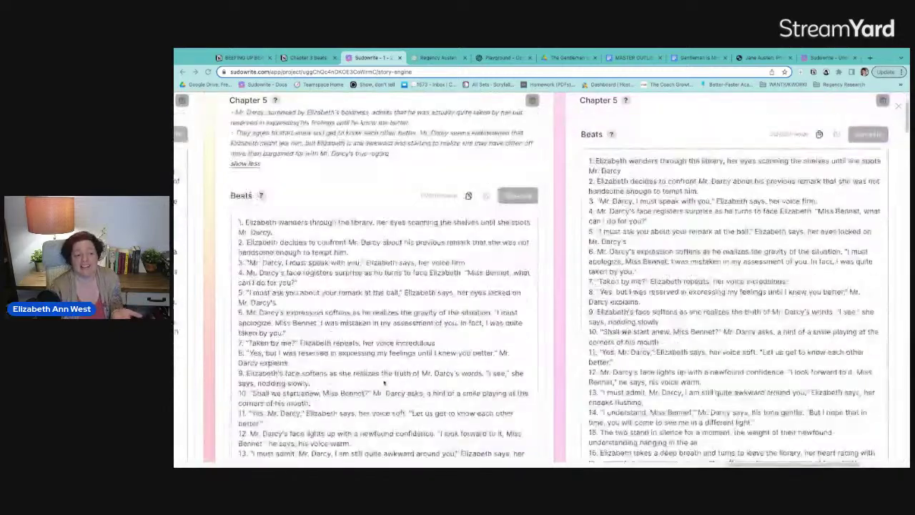
scroll(433, 348, down, 5)
scroll(429, 350, up, 5)
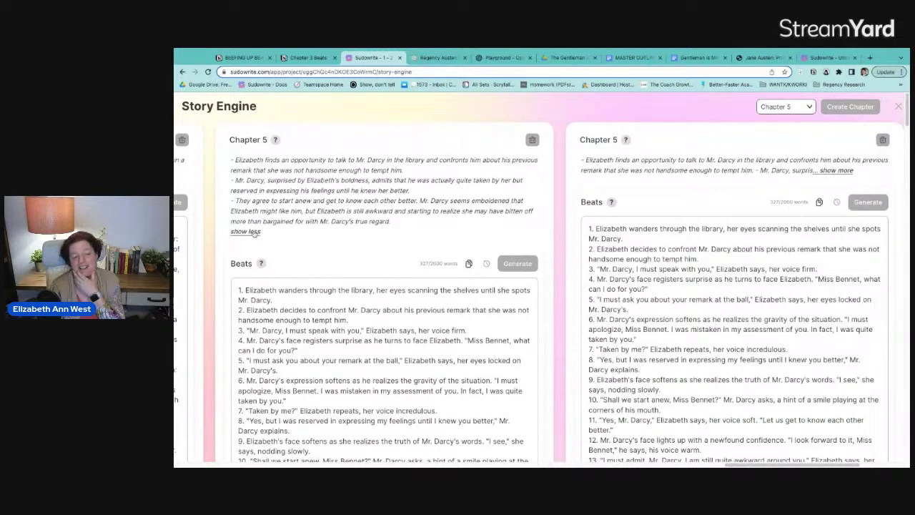
click(297, 350)
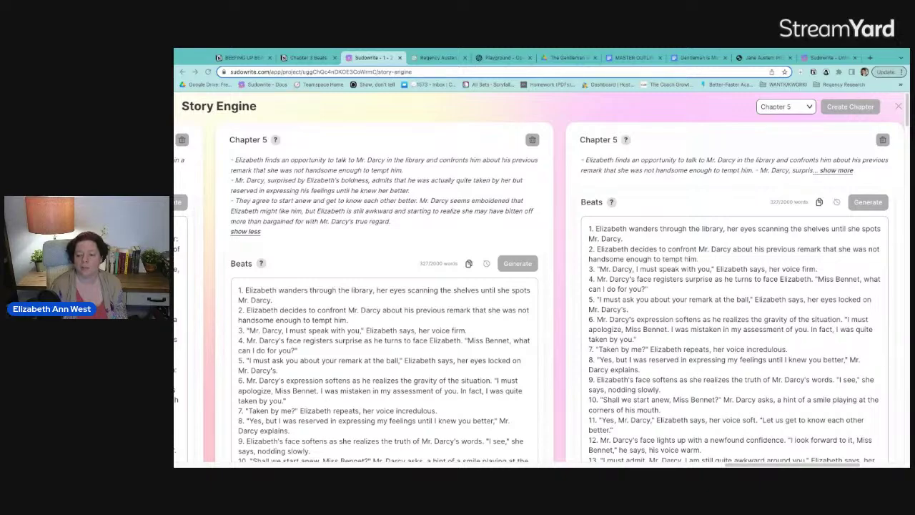
Expand the second Chapter 5 card's summary and highlight its full text for review.
scroll(543, 286, down, 10)
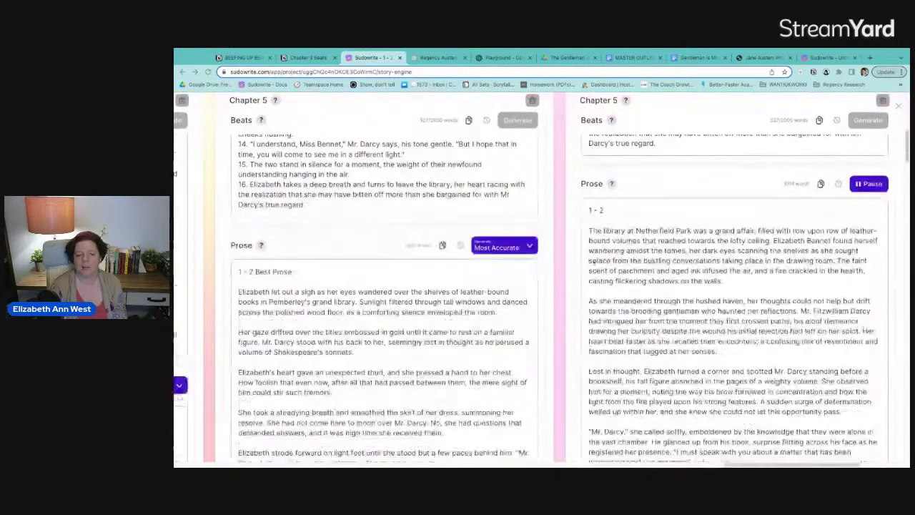
mouse_move(612, 185)
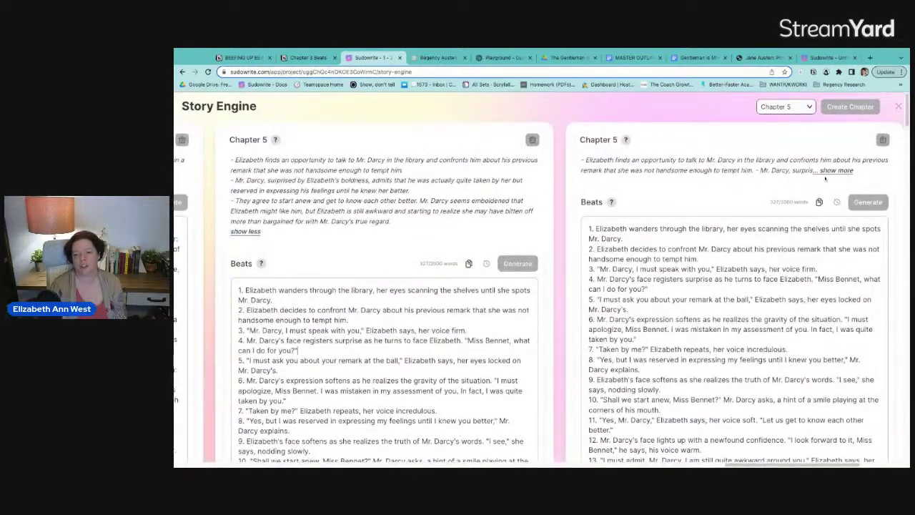
click(834, 171)
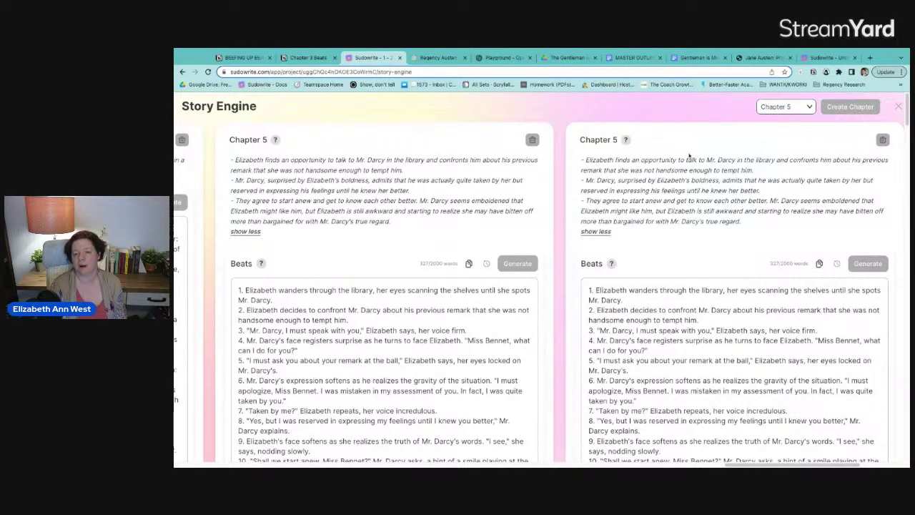
drag(579, 158, 743, 222)
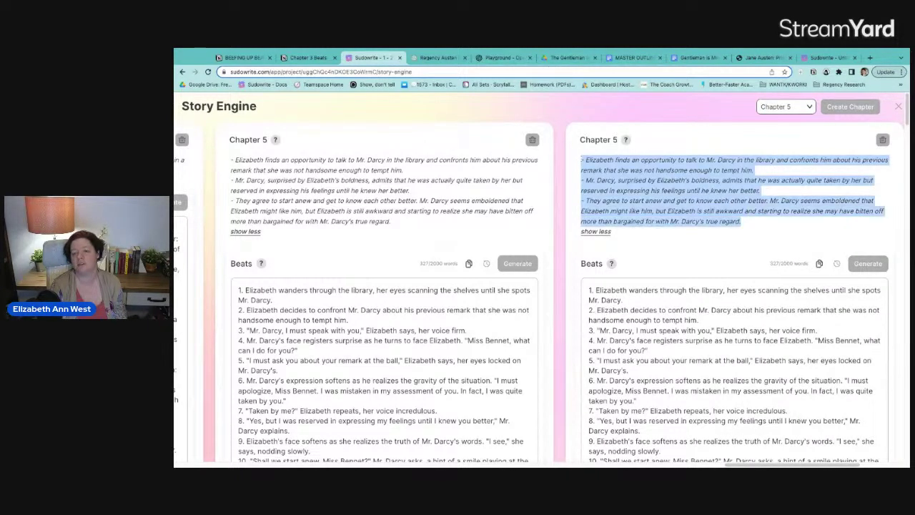
key(alt+Tab)
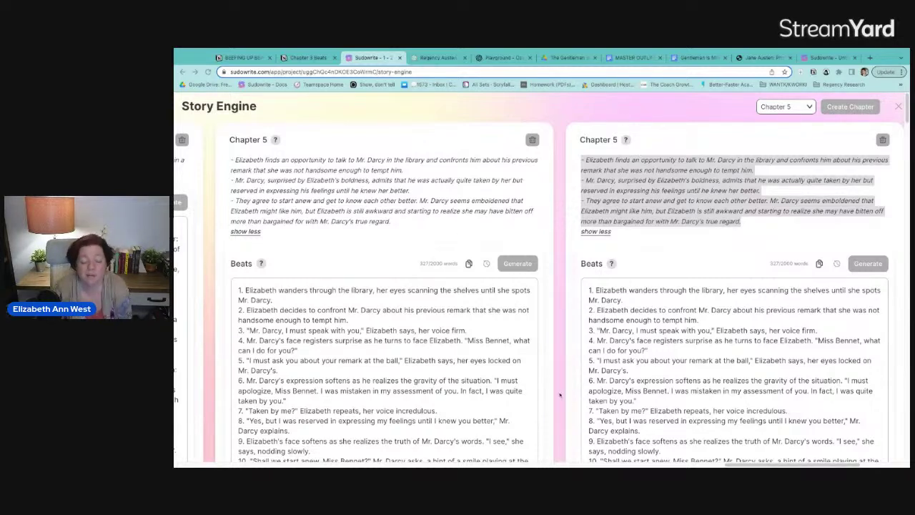
Read the Most Accurate prose through to its ending and highlight the closing line about the pages of a book.
scroll(543, 322, down, 2)
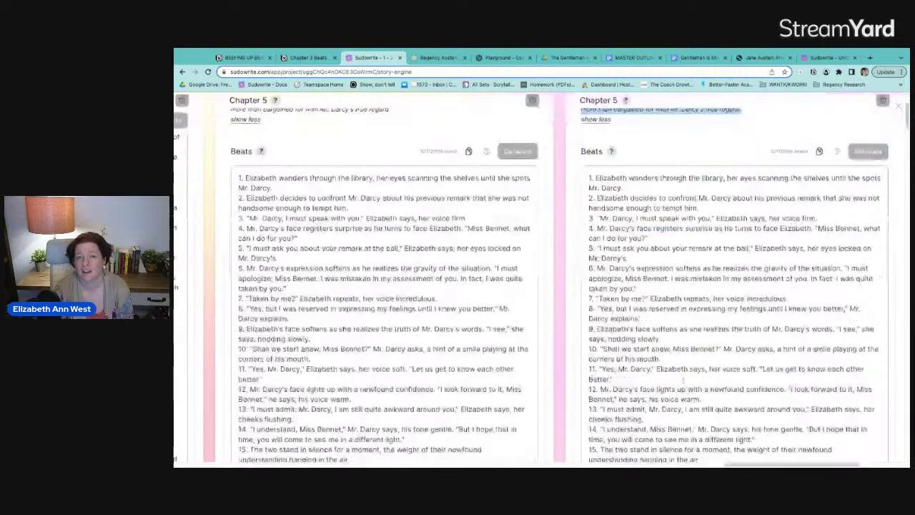
scroll(543, 321, down, 5)
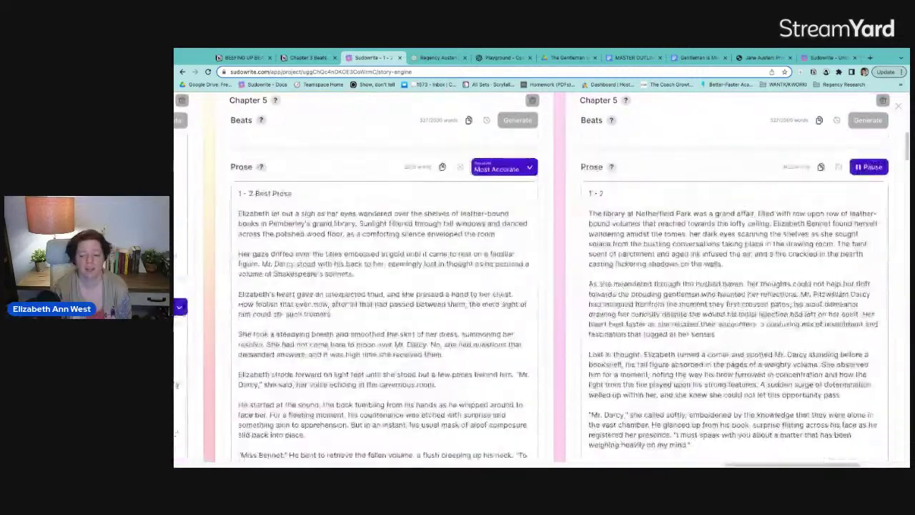
scroll(543, 322, down, 5)
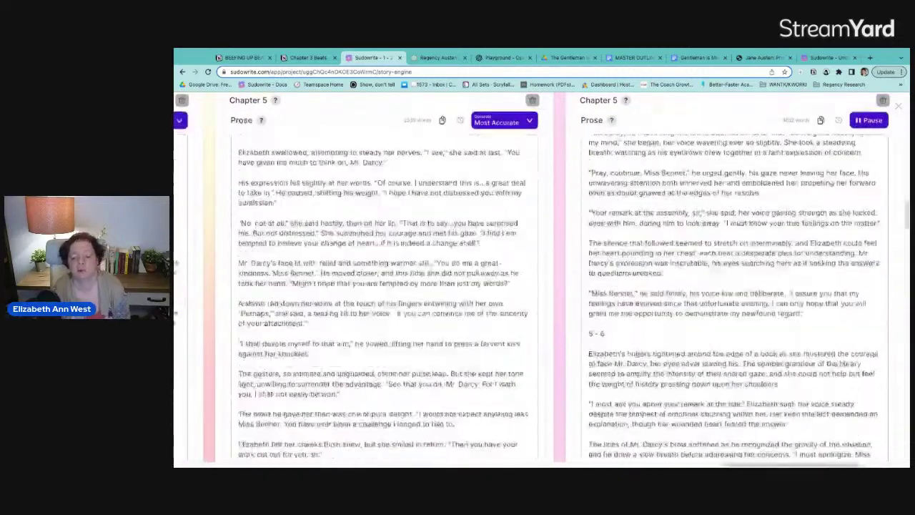
scroll(543, 321, down, 10)
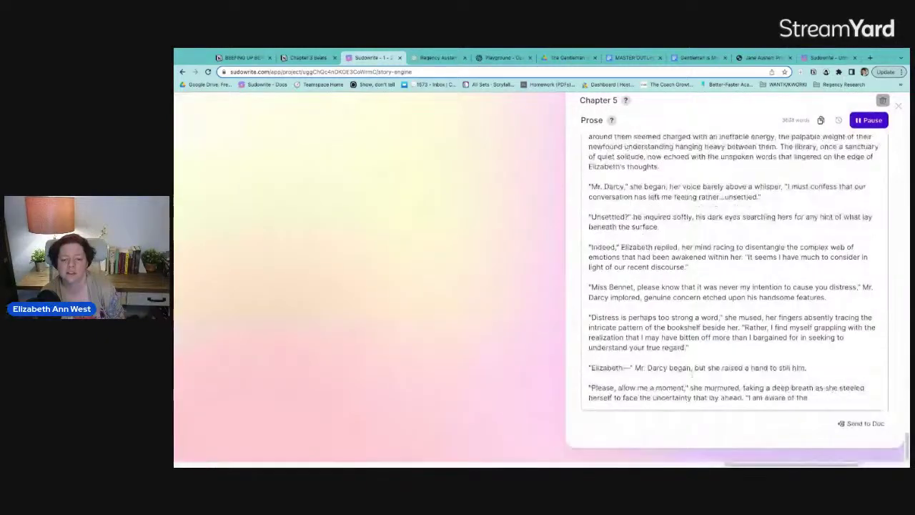
scroll(734, 286, up, 3)
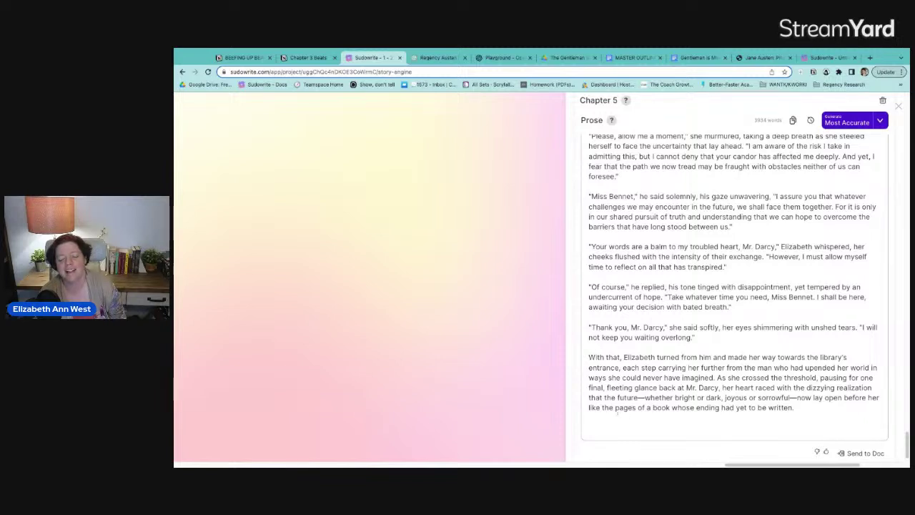
drag(795, 407, 588, 407)
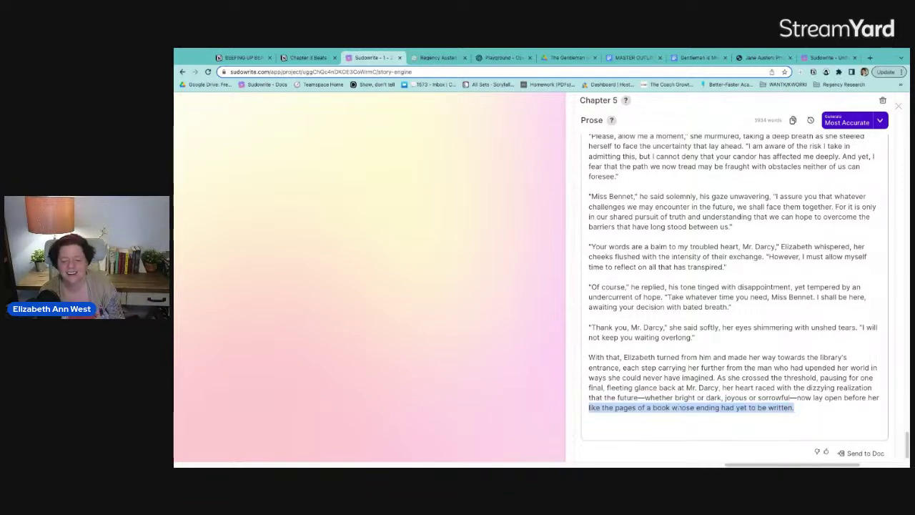
Add the label "Most Accurate" to the opening "1 - 2" prose heading in the second Chapter 5 card.
scroll(734, 286, up, 15)
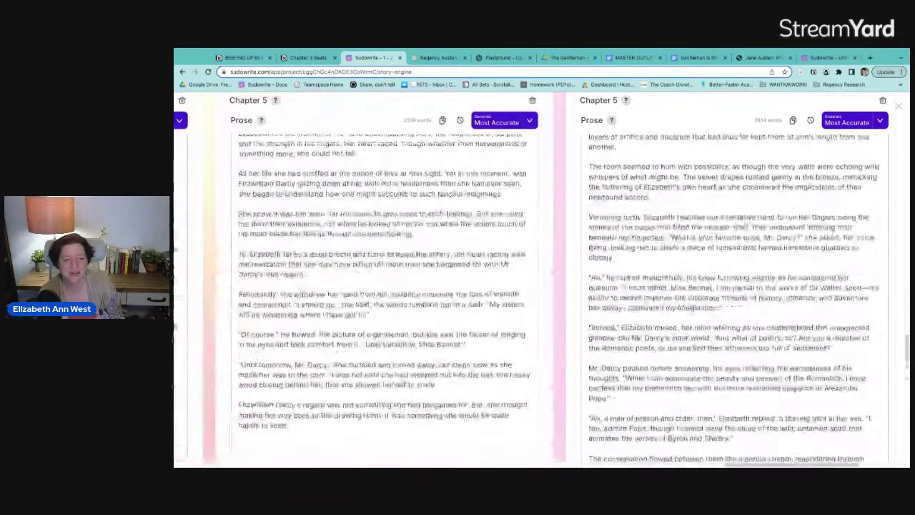
scroll(734, 286, down, 3)
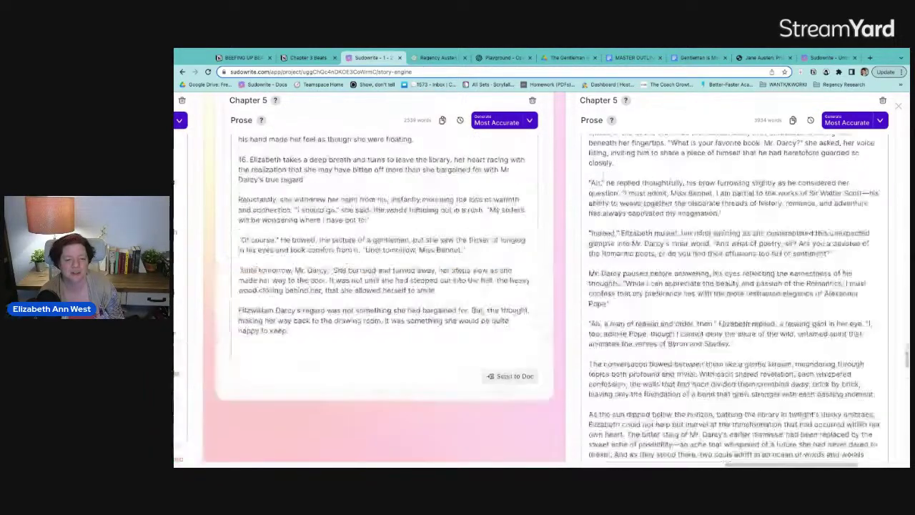
scroll(734, 286, up, 5)
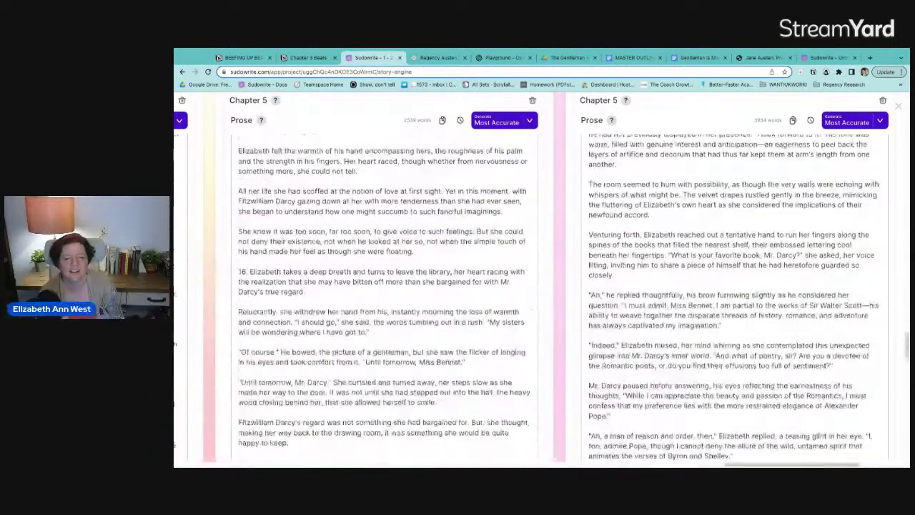
scroll(631, 331, up, 15)
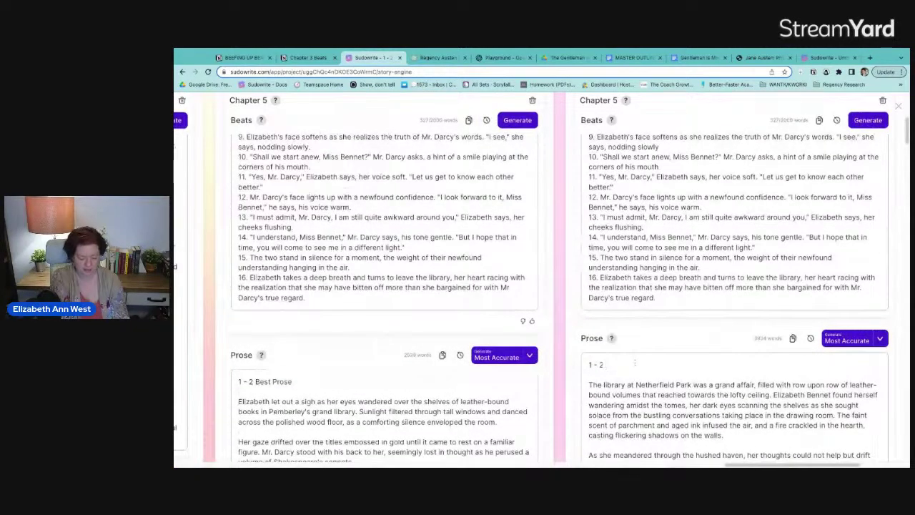
text(Most Accurate)
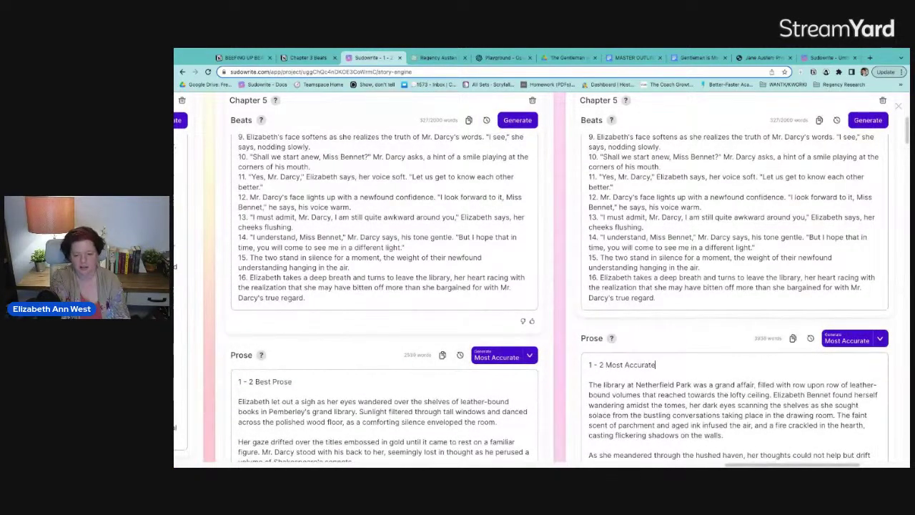
Send the first card's Best Prose version of Chapter 5 to a project document.
scroll(734, 286, down, 5)
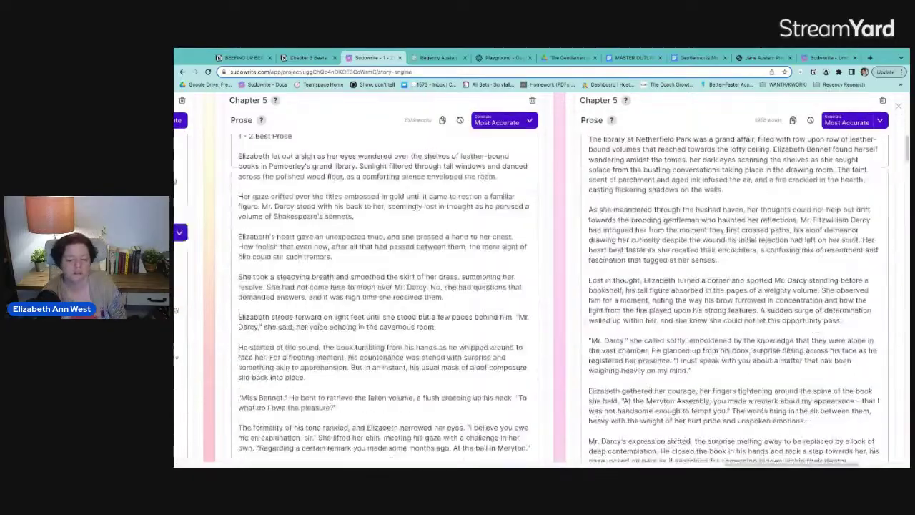
scroll(734, 286, down, 15)
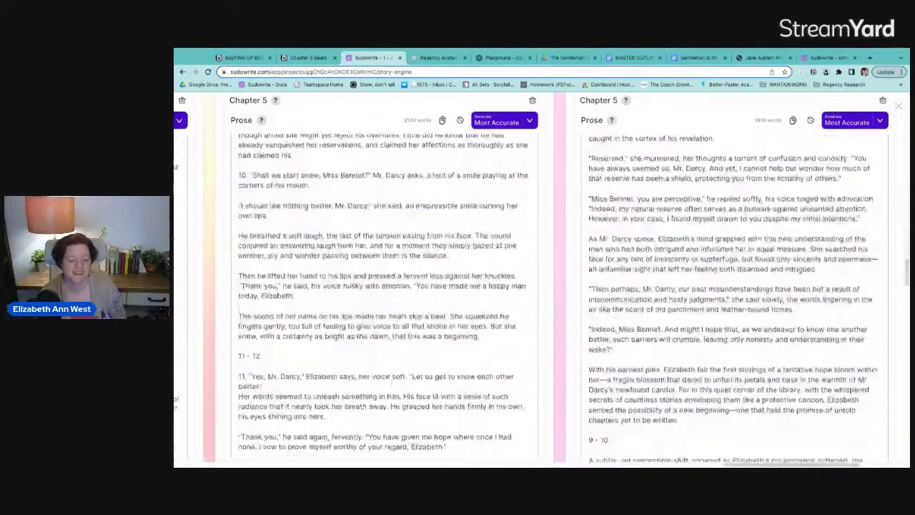
scroll(524, 304, down, 15)
click(516, 302)
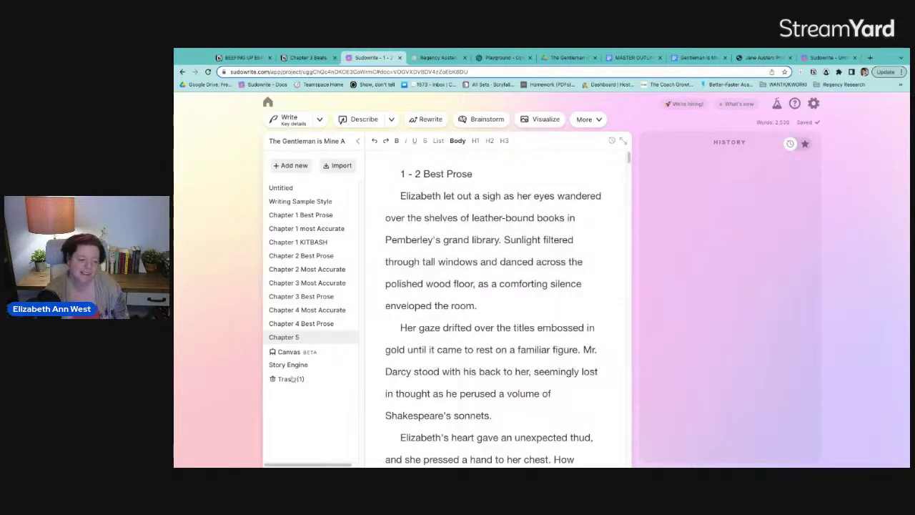
Rename the new Chapter 5 document as "Chapter 5 Best Prose".
double_click(318, 337)
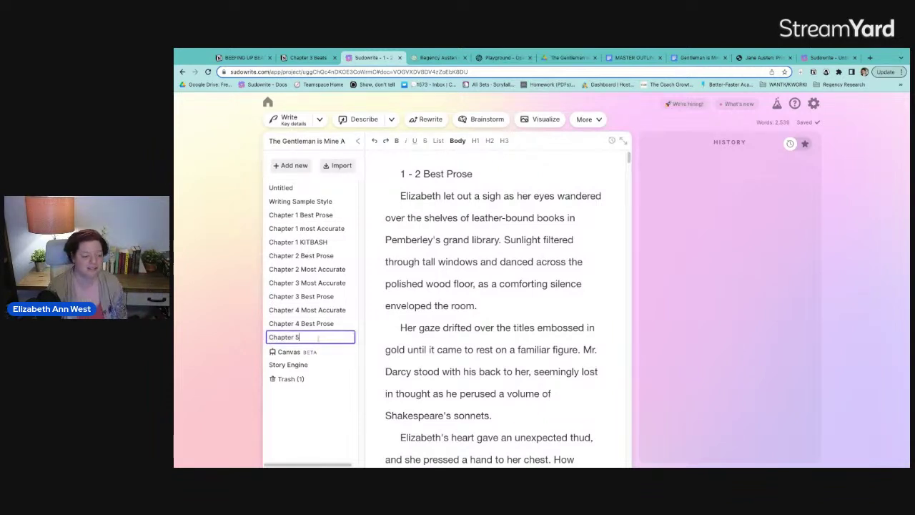
text(Best Prose)
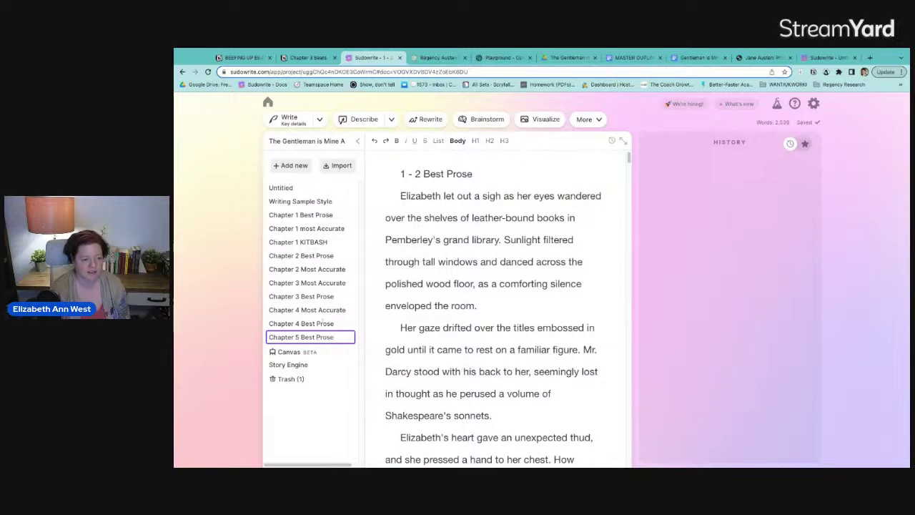
Send a Chapter 5 card's prose from Story Engine to another project document and rename it "Chapter 5 Most Accurate".
click(308, 364)
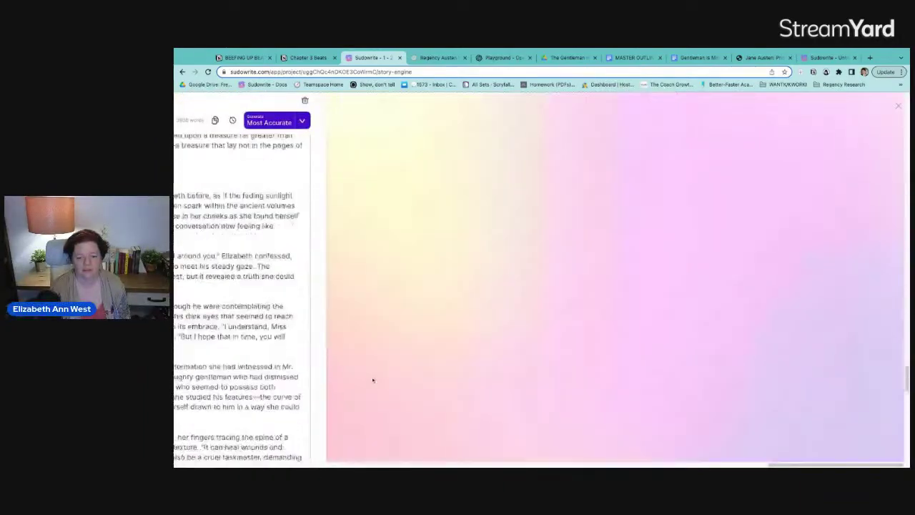
click(641, 360)
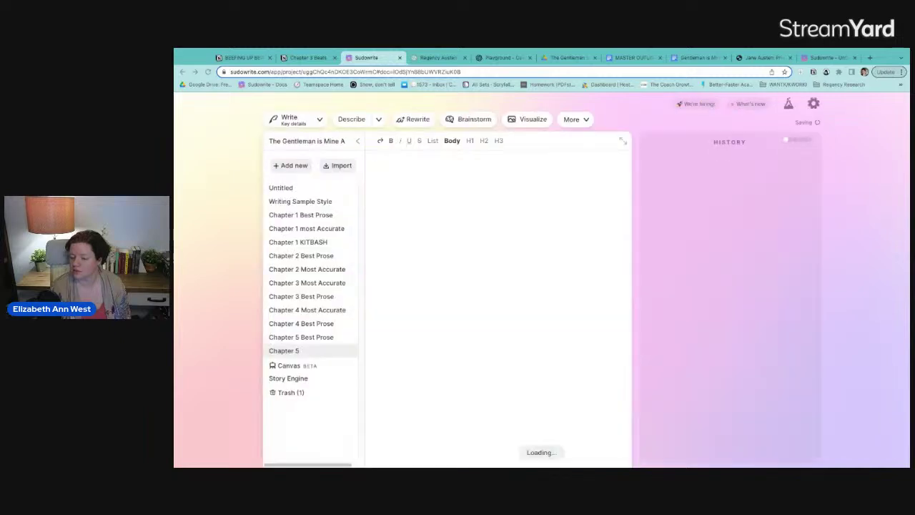
double_click(320, 350)
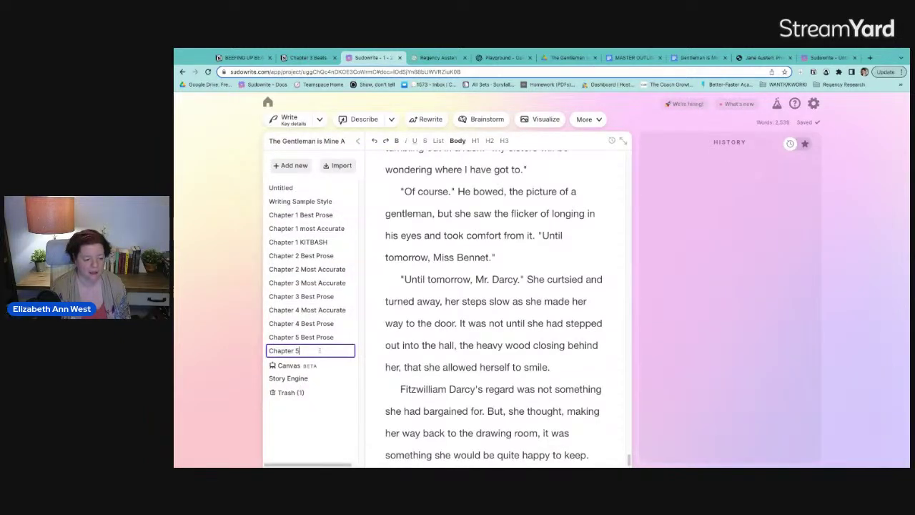
text(Most Accurate)
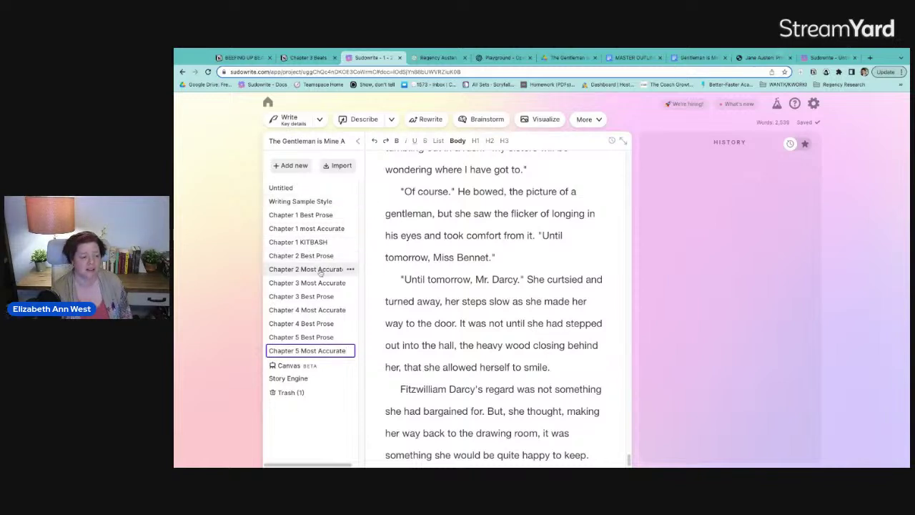
Check the chapter documents one after another, from Chapter 2 Best Prose through Chapter 5 Best Prose, including their word counts.
drag(322, 259, 323, 266)
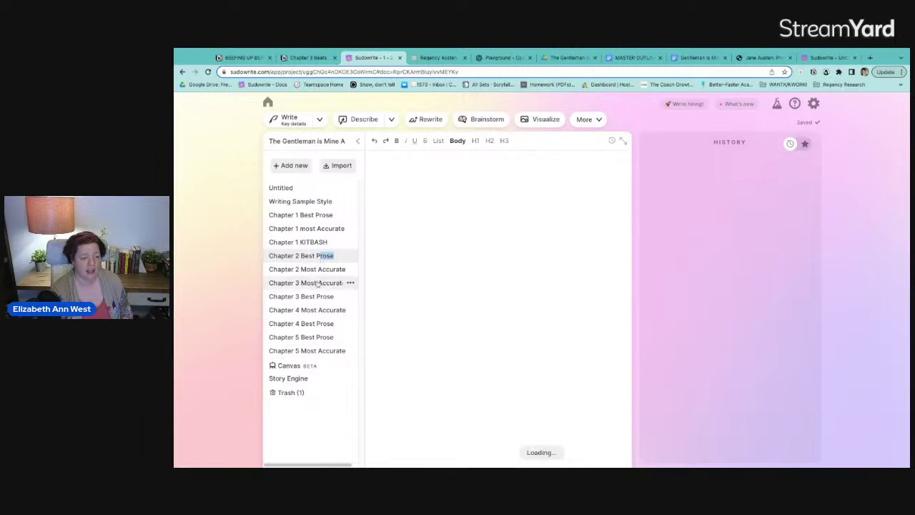
click(324, 284)
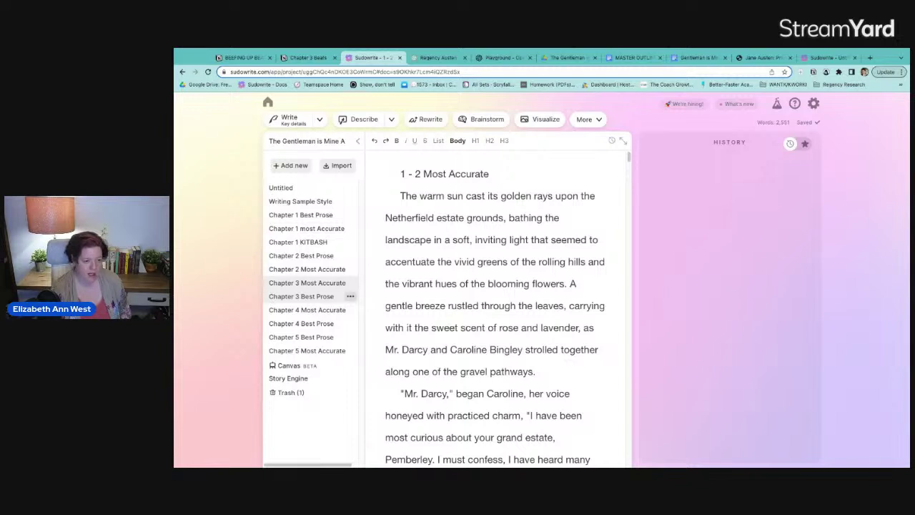
click(308, 298)
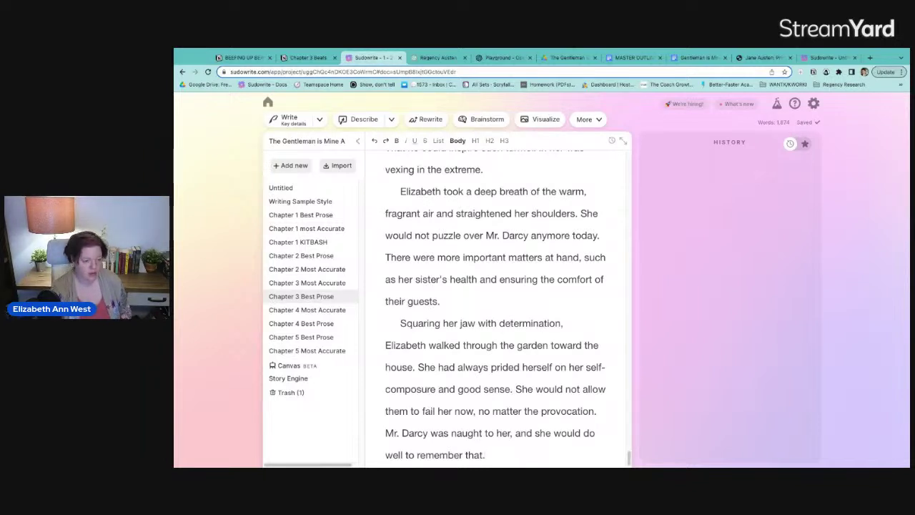
click(330, 314)
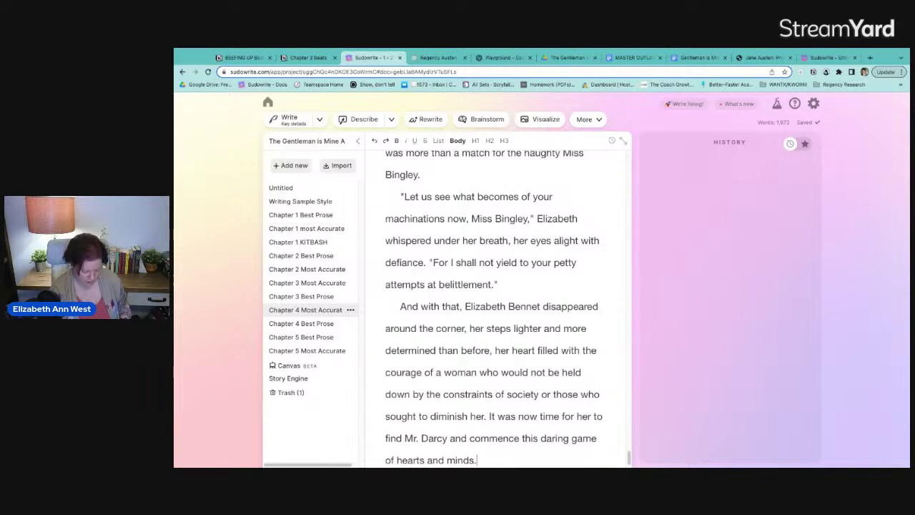
click(326, 328)
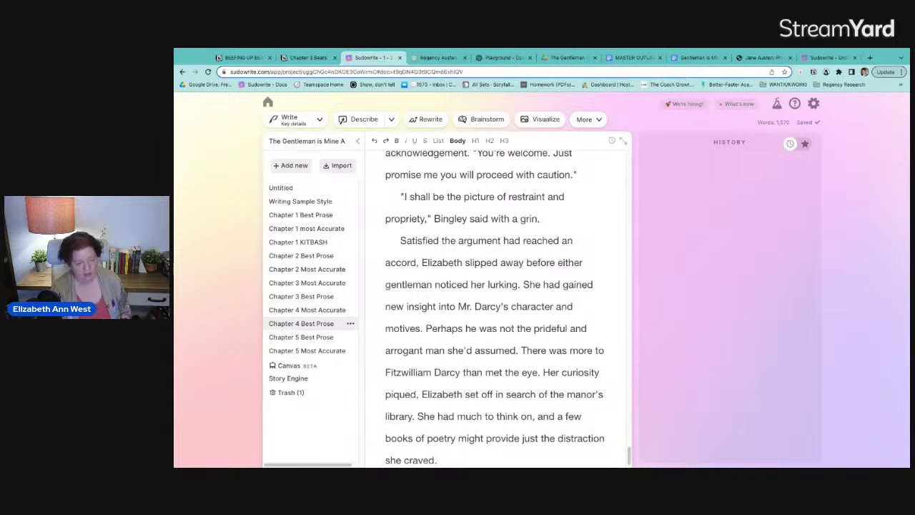
click(312, 338)
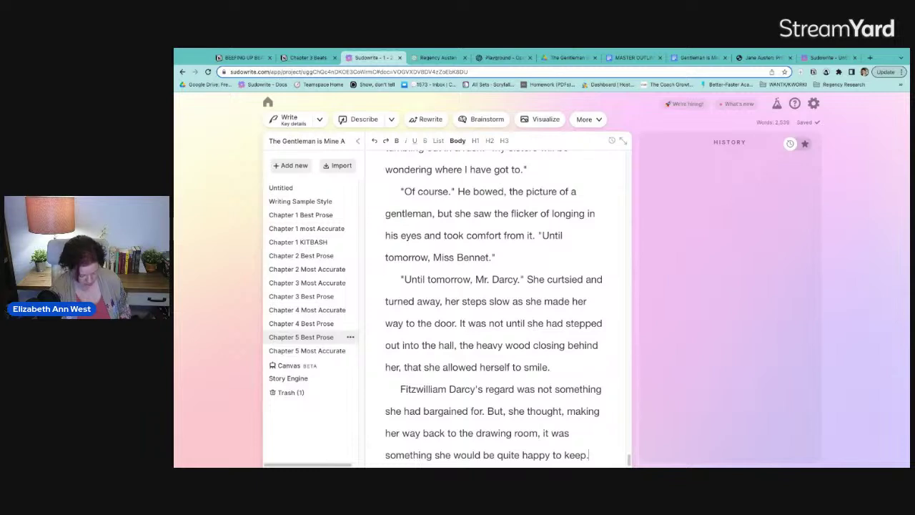
Compare the text and word count of the Chapter 5 Most Accurate document with those of Chapter 5 Best Prose.
click(312, 350)
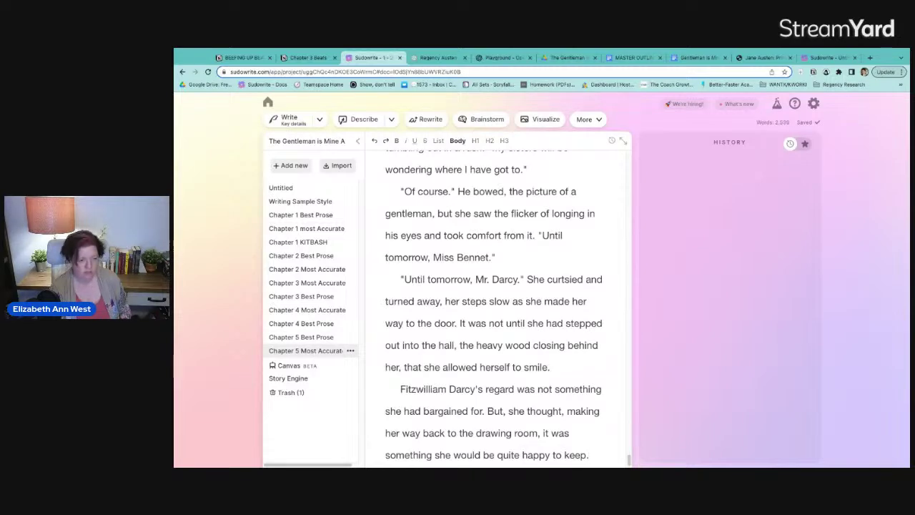
scroll(493, 300, up, 20)
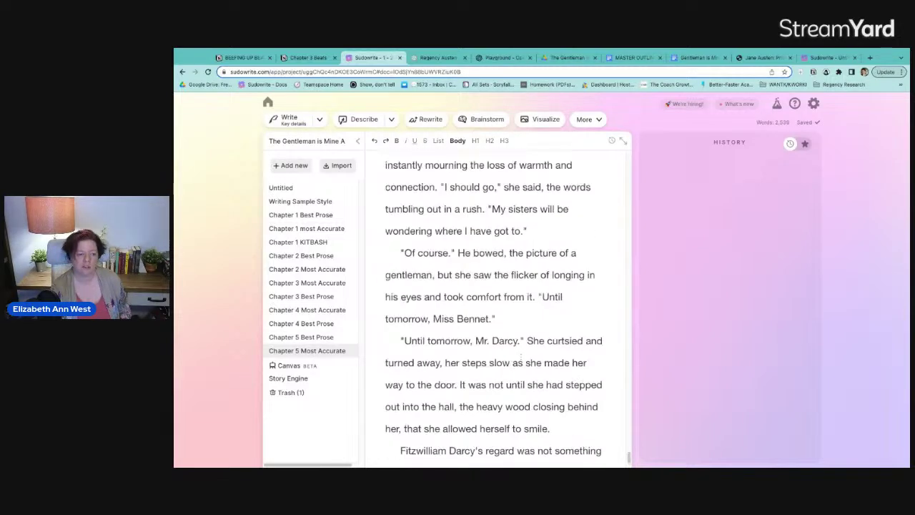
scroll(493, 301, up, 20)
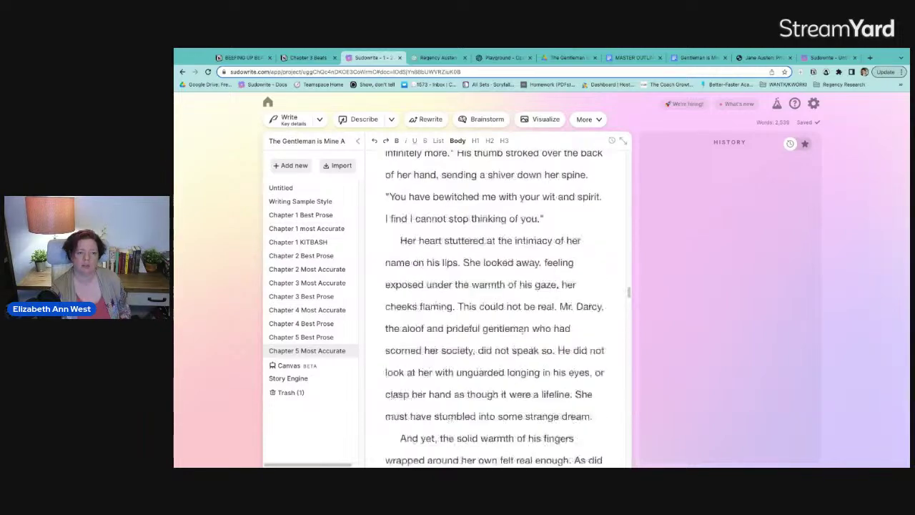
click(319, 338)
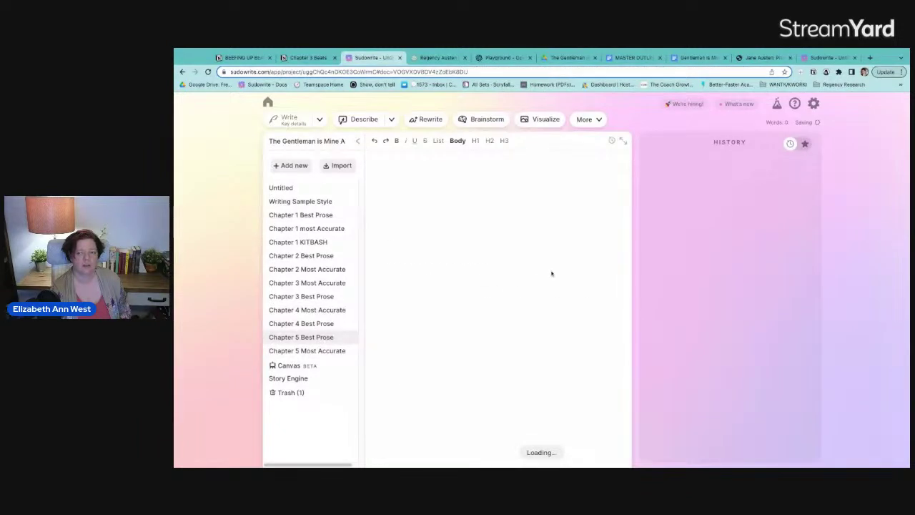
mouse_move(345, 354)
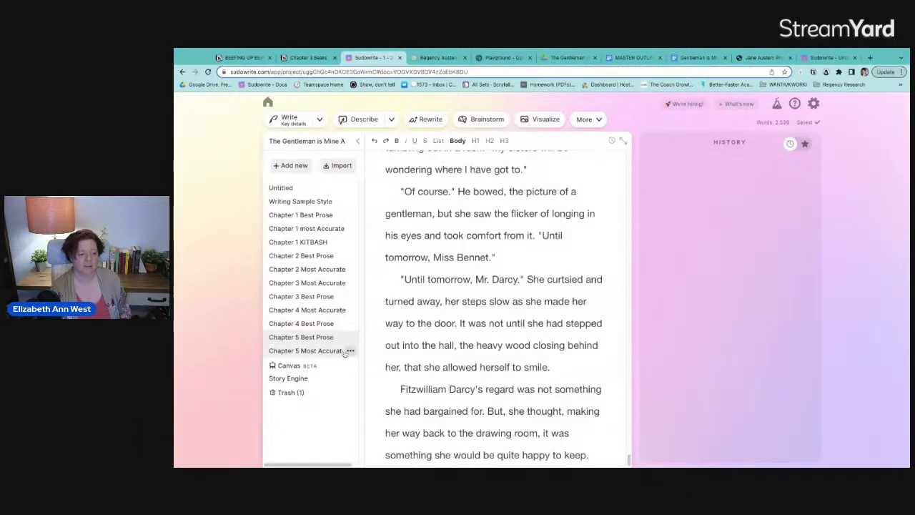
click(323, 355)
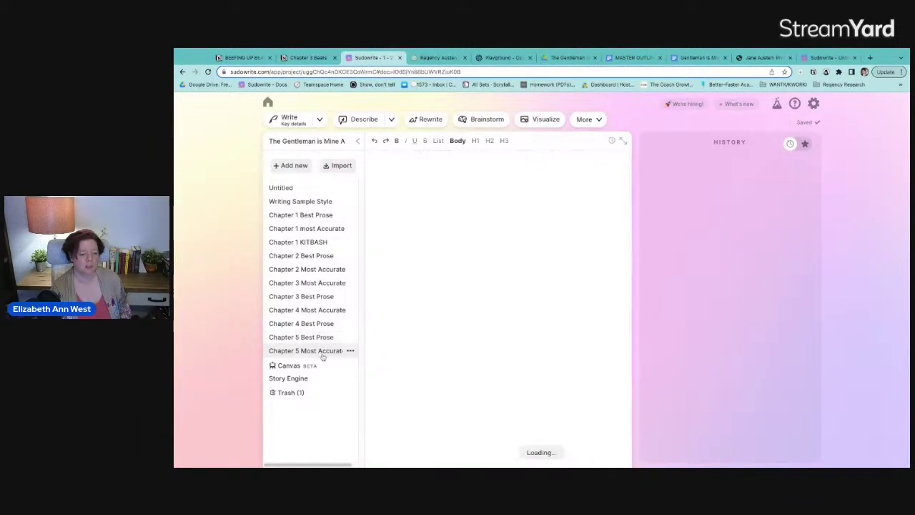
Delete the Chapter 5 Most Accurate document that duplicates the Best Prose text.
click(350, 351)
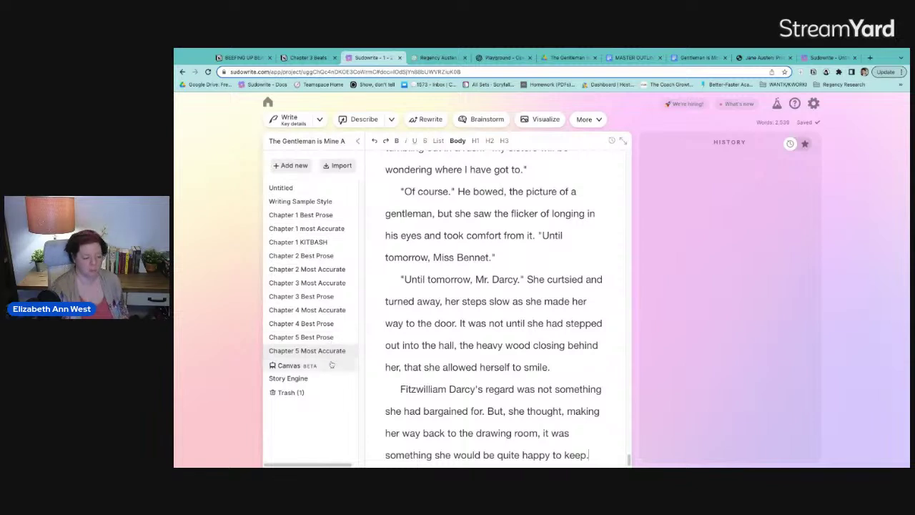
click(350, 351)
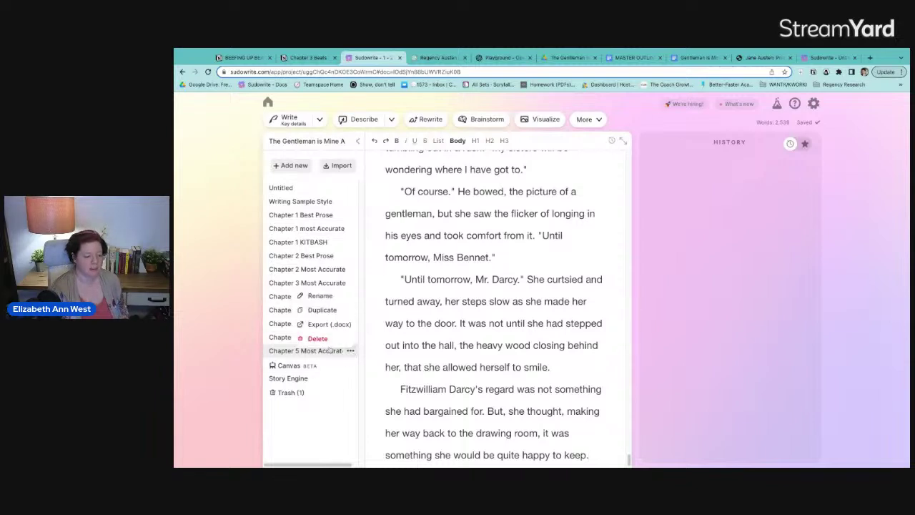
click(326, 339)
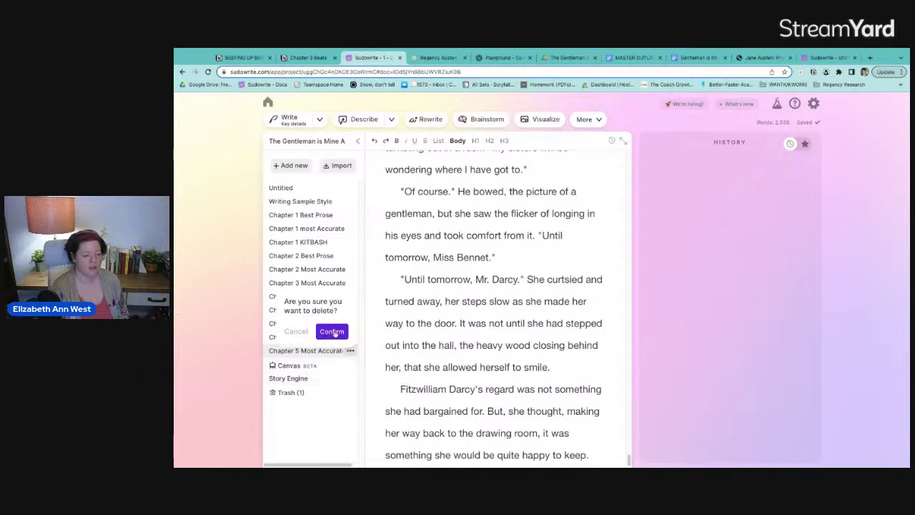
click(333, 331)
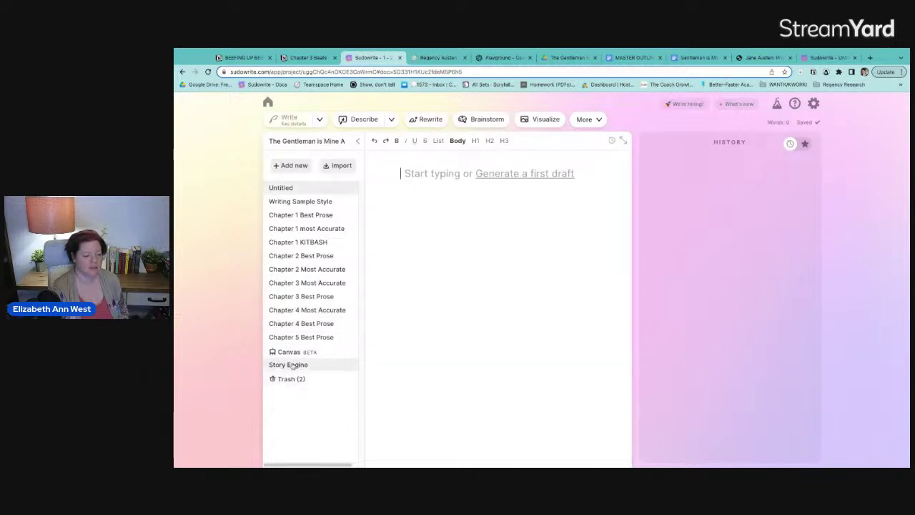
Send the prose headed "1 - 2 Most Accurate" from its Chapter 5 card in Story Engine to a project document.
click(290, 366)
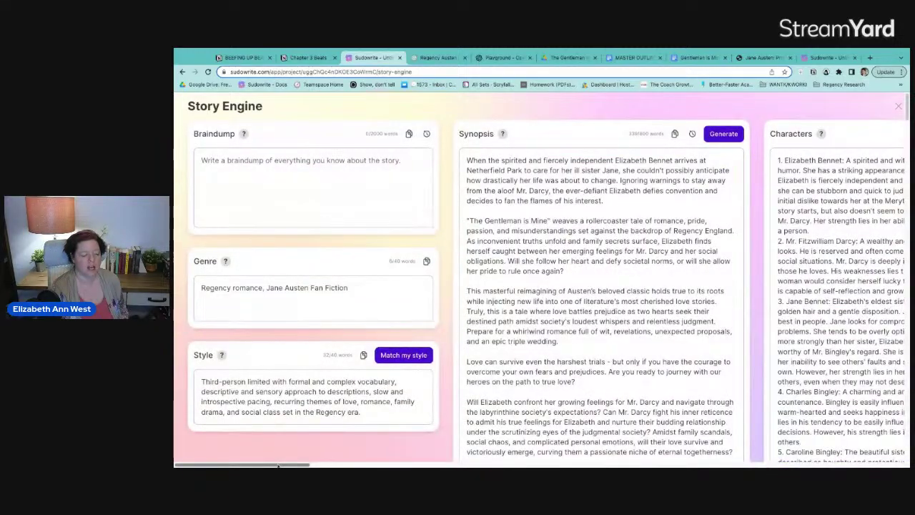
drag(278, 463, 872, 463)
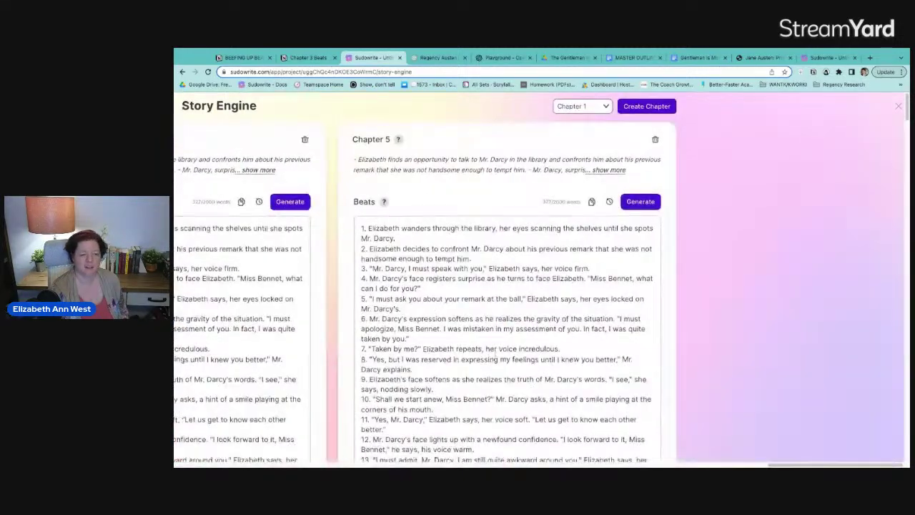
scroll(507, 336, down, 10)
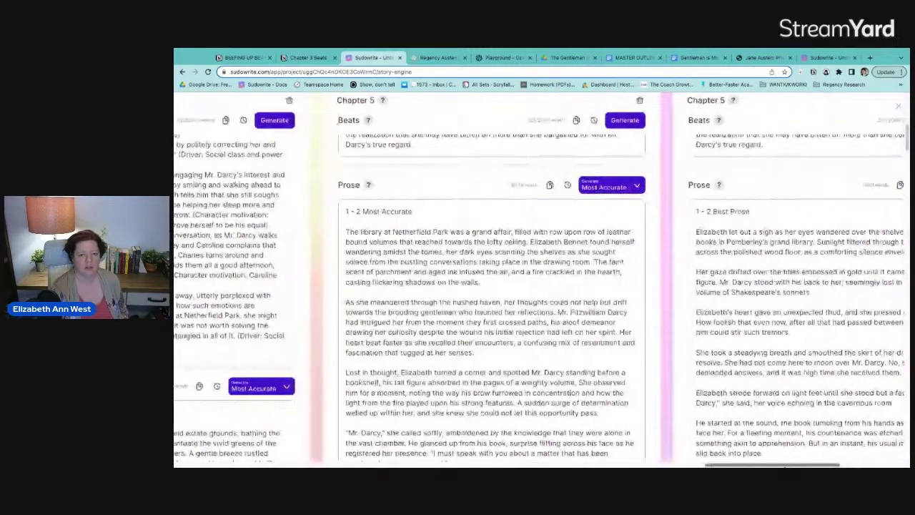
scroll(507, 286, down, 10)
scroll(508, 300, down, 15)
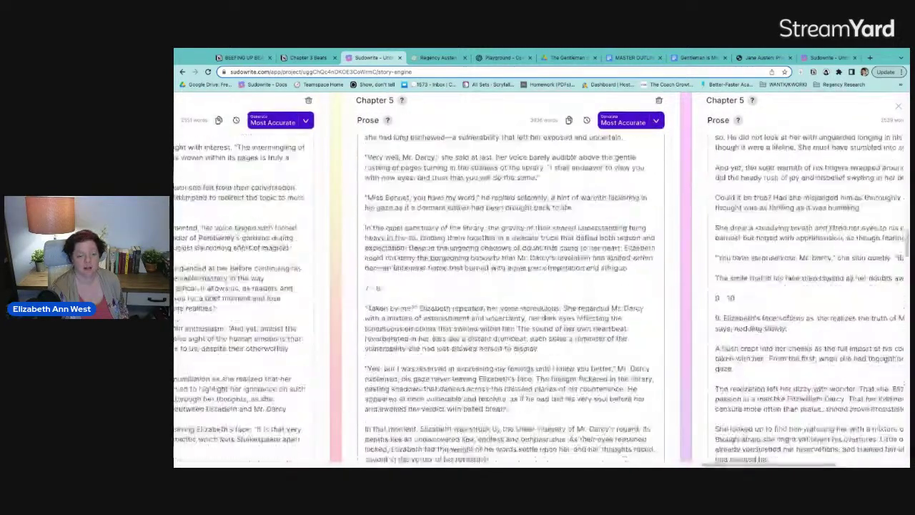
scroll(565, 314, down, 5)
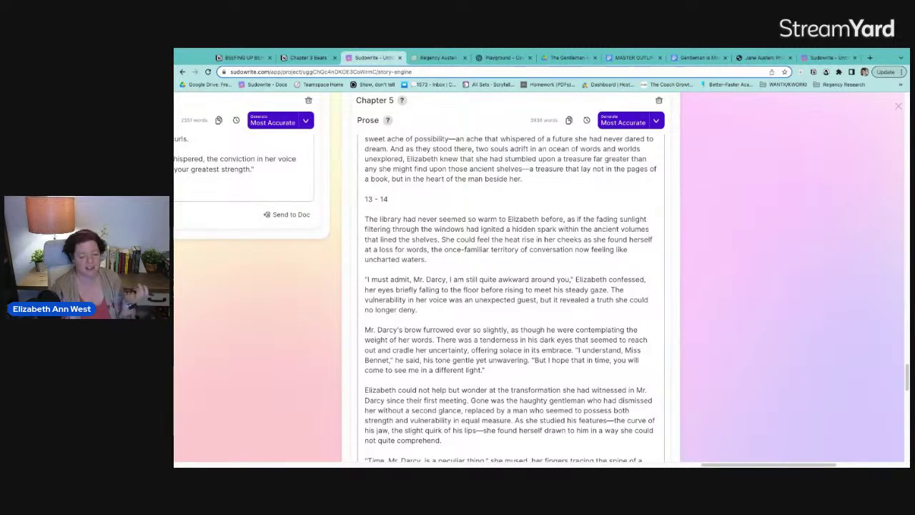
scroll(554, 323, down, 15)
scroll(554, 323, down, 5)
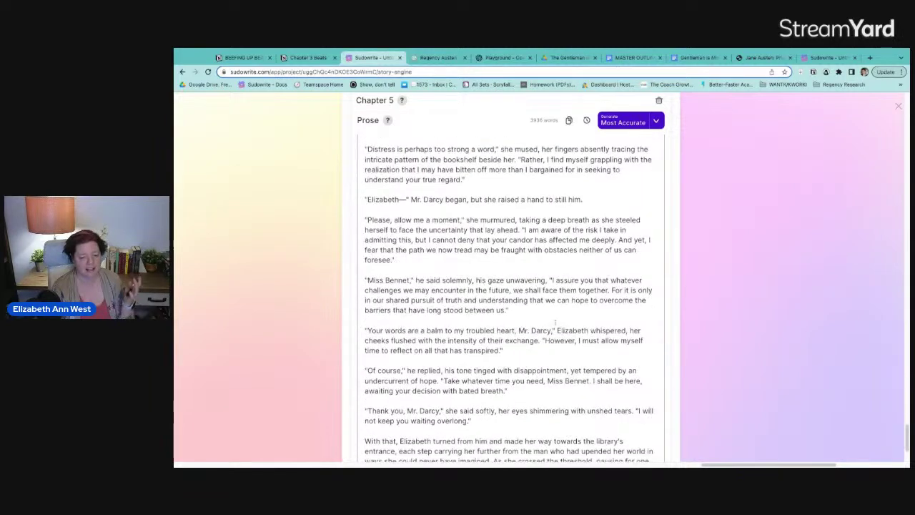
click(652, 424)
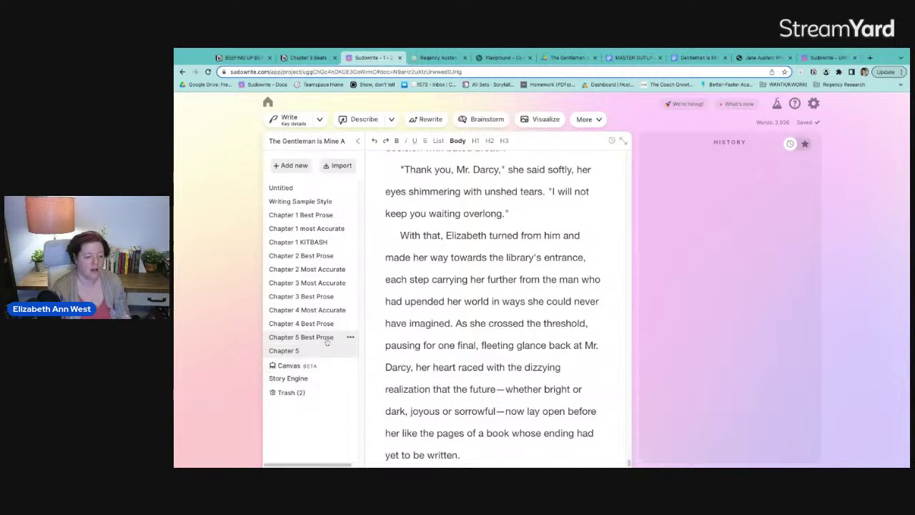
Rename the newly sent Chapter 5 document as "Chapter 5 Most Accurate".
mouse_move(320, 355)
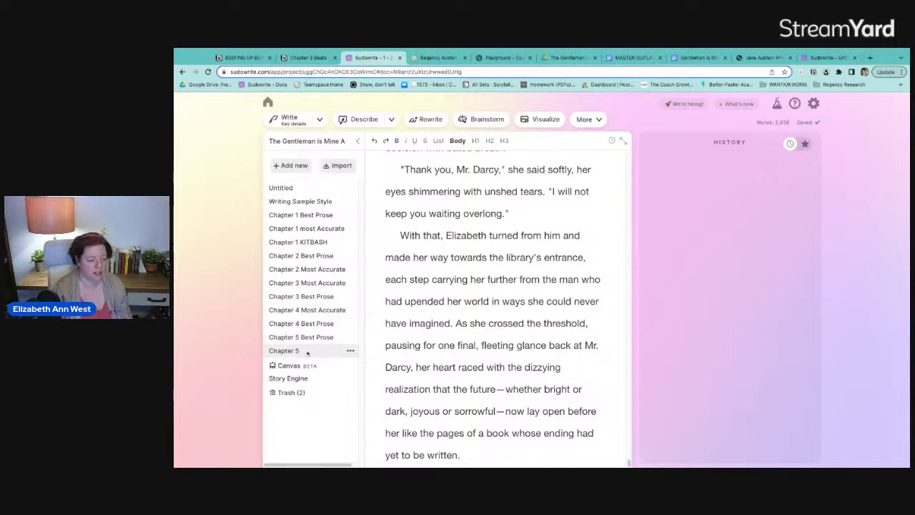
double_click(308, 352)
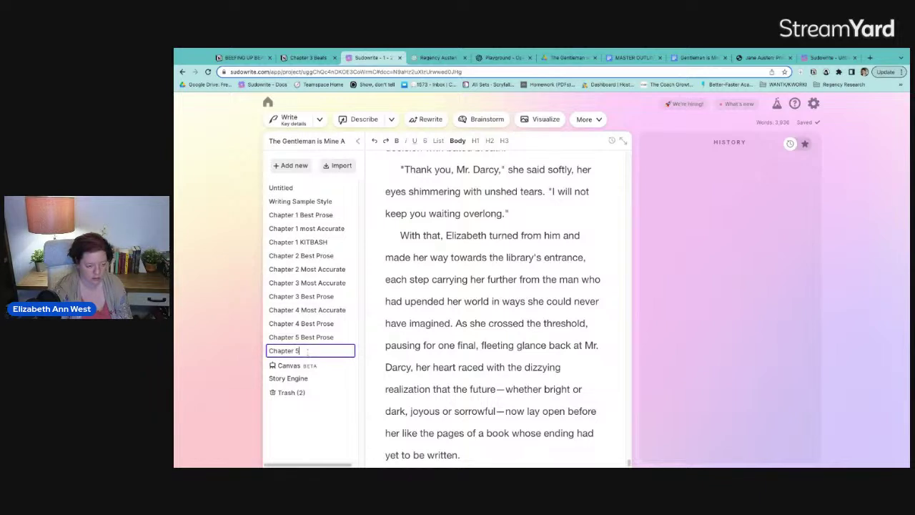
text(Mo)
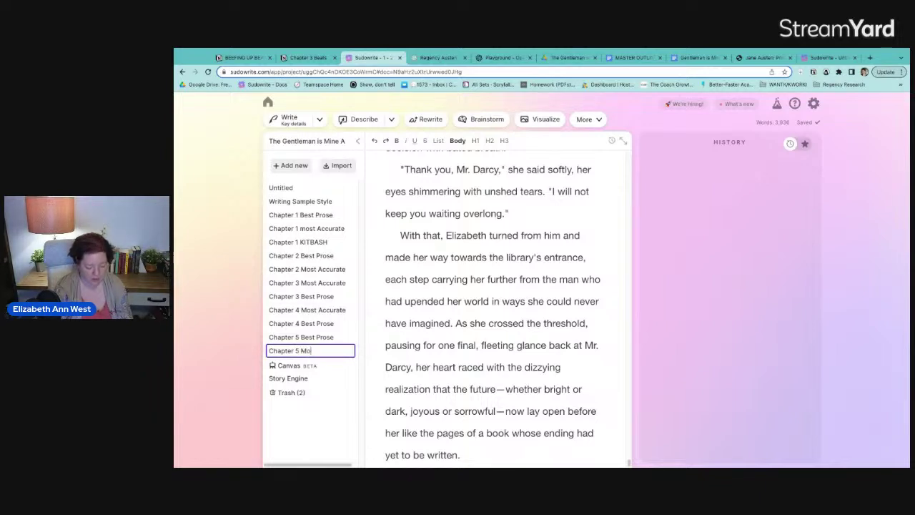
text(st Accurate)
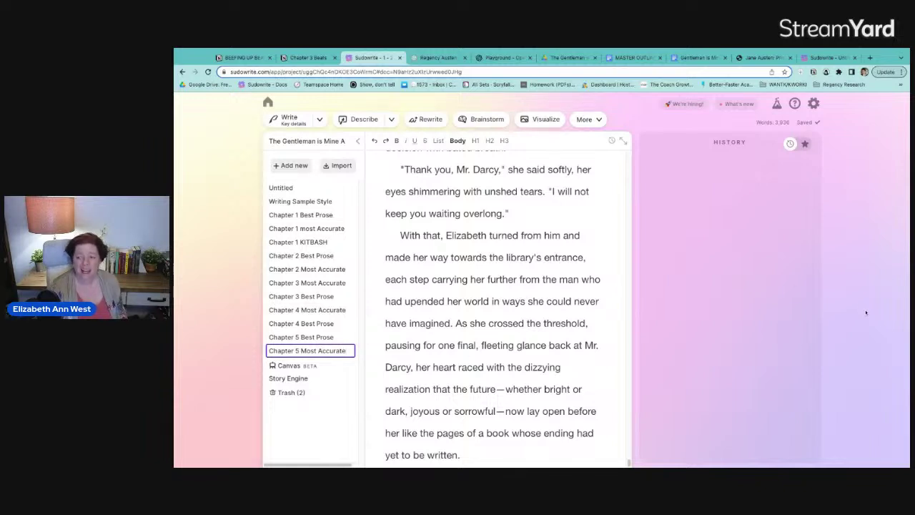
key(Return)
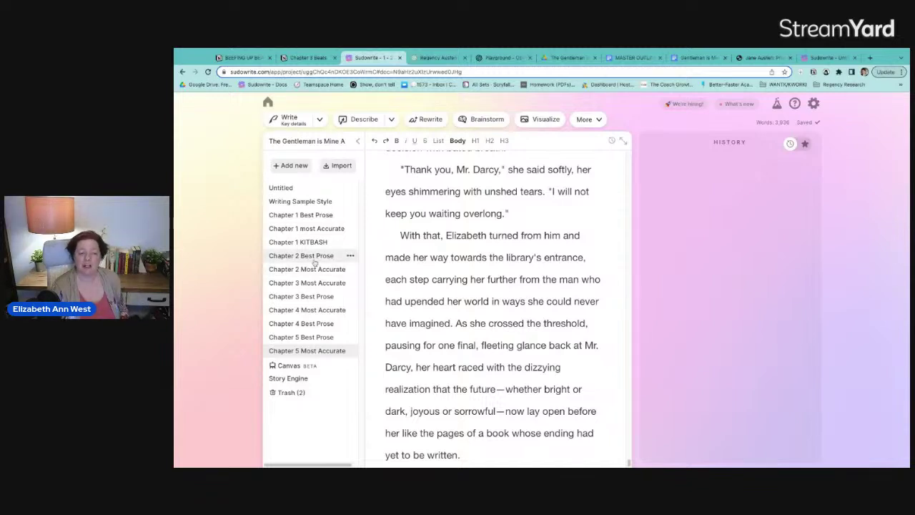
Compare the Chapter 1 and Chapter 2 Best Prose and Most Accurate documents with the word count of the Gentleman is Mine Draft in Google Docs.
click(325, 216)
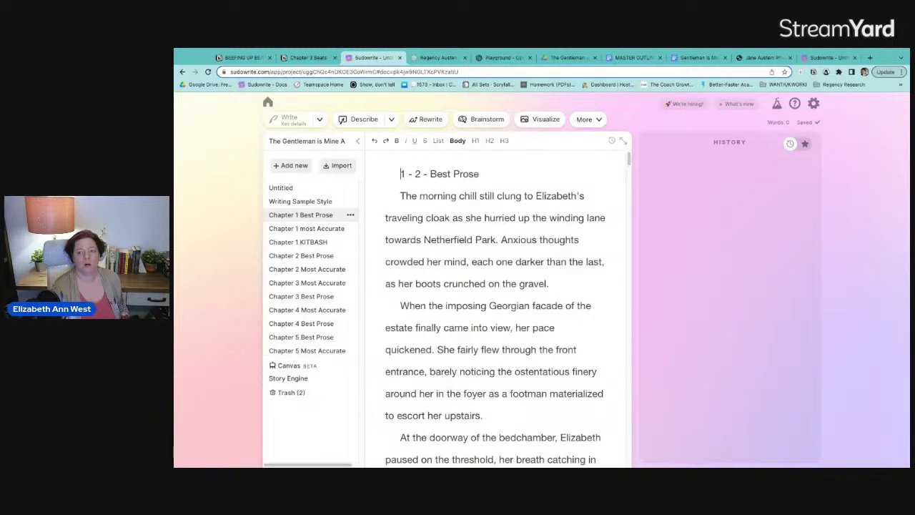
click(322, 229)
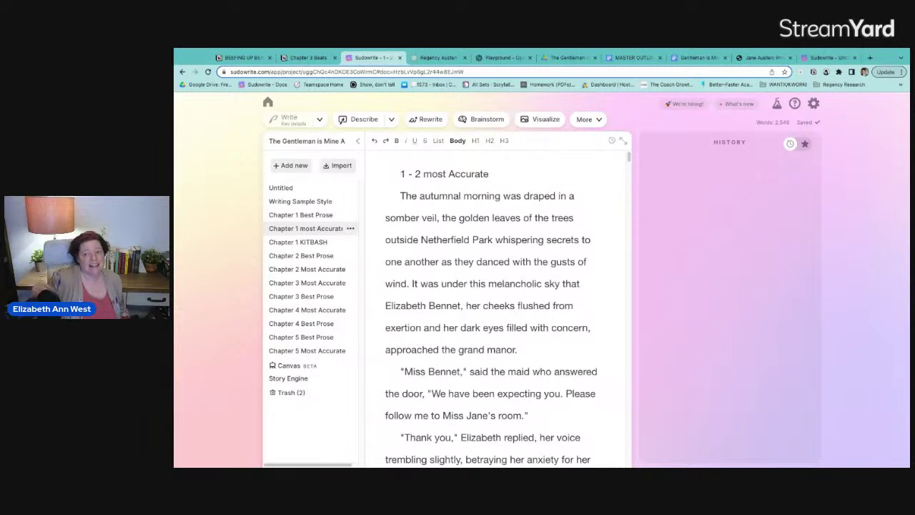
click(697, 57)
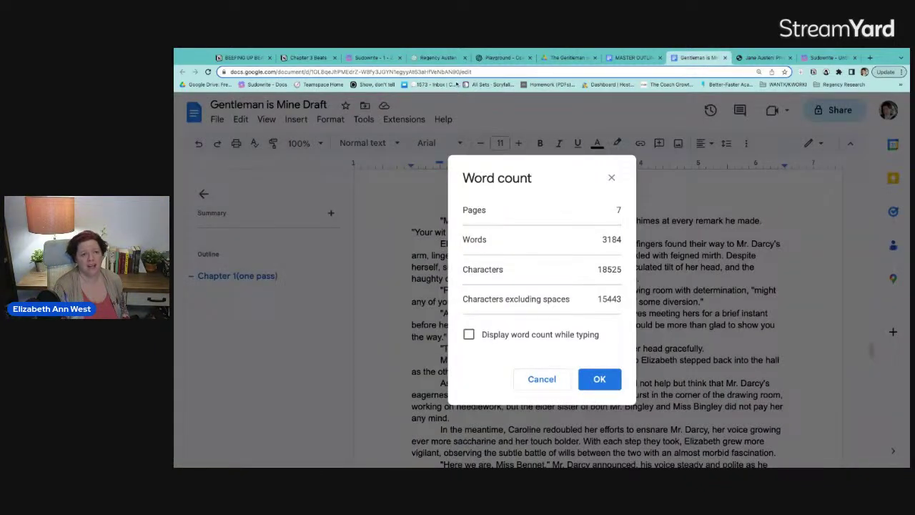
click(368, 57)
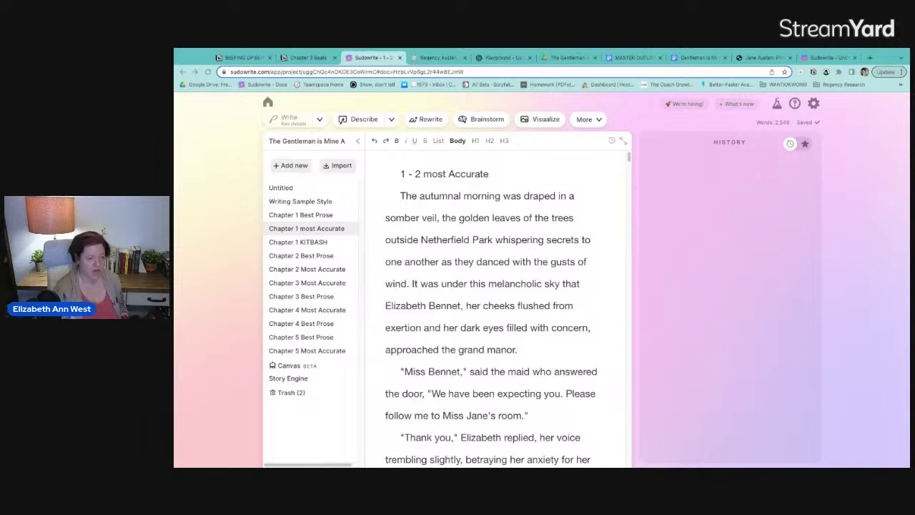
click(323, 260)
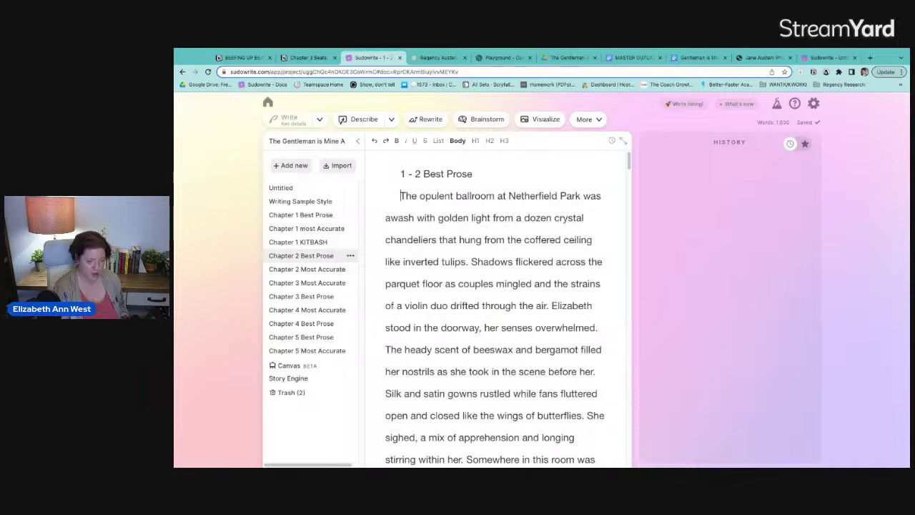
click(333, 268)
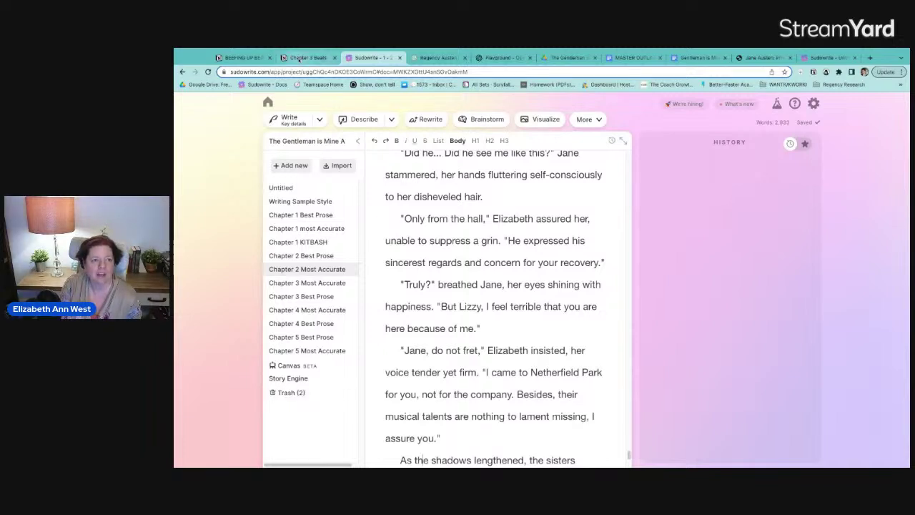
Create the Chapter 6 card in Story Engine and generate its beats.
click(293, 380)
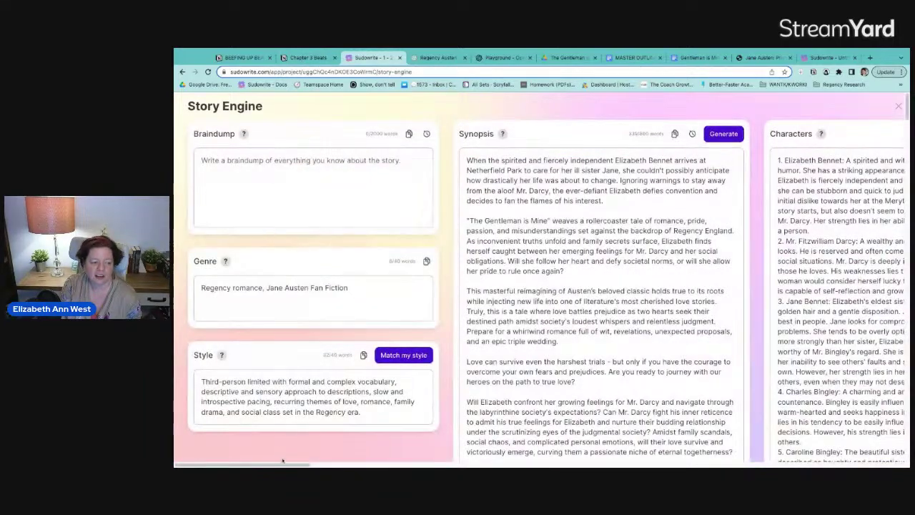
scroll(271, 451, right, 10)
scroll(283, 457, left, 5)
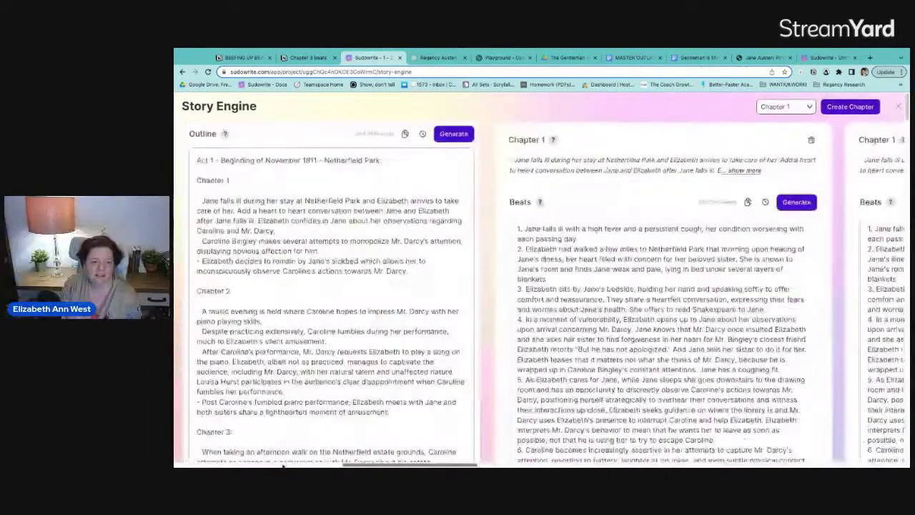
scroll(283, 457, right, 2)
scroll(501, 300, down, 15)
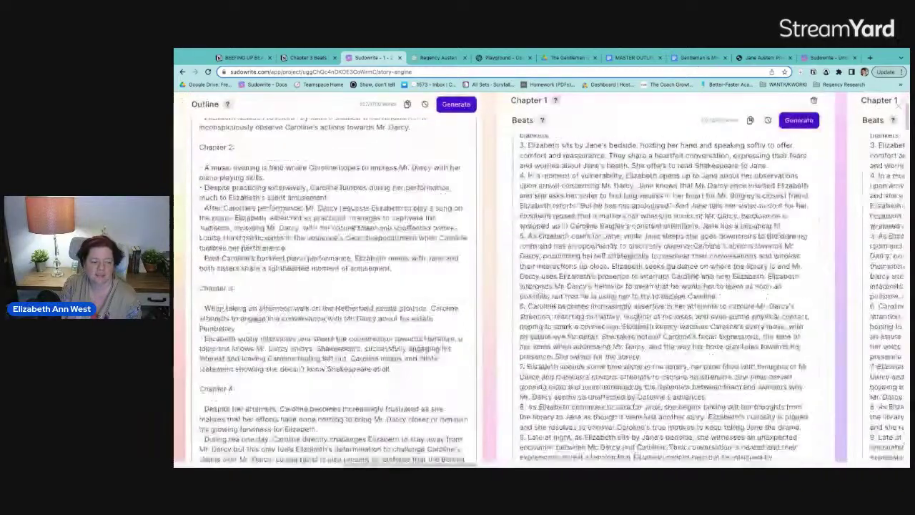
scroll(500, 301, down, 2)
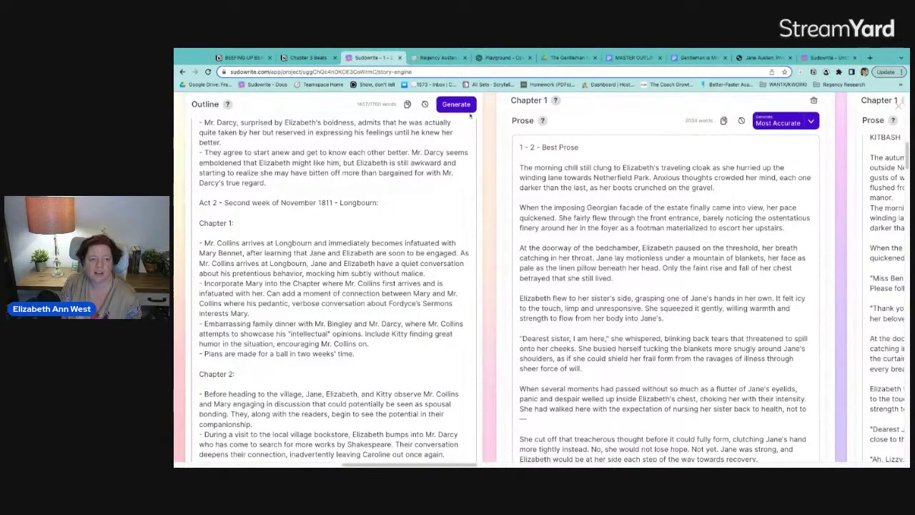
scroll(786, 214, up, 10)
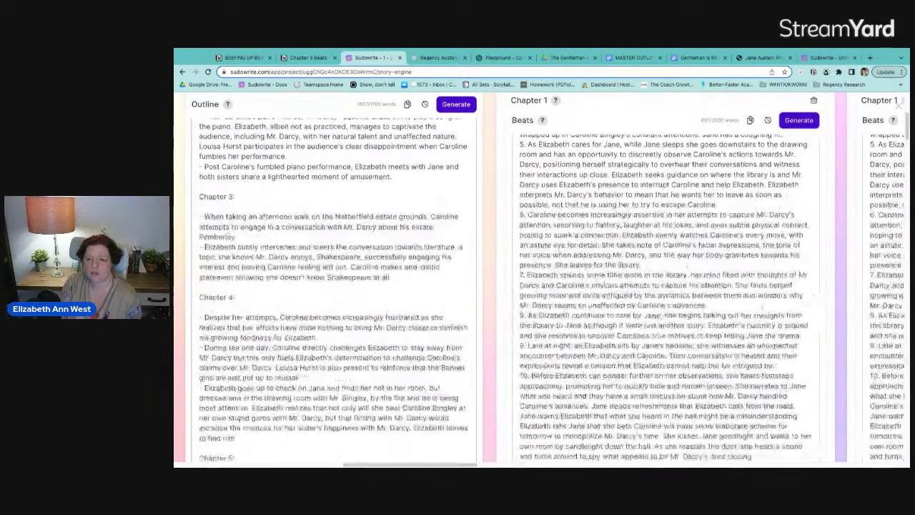
click(786, 107)
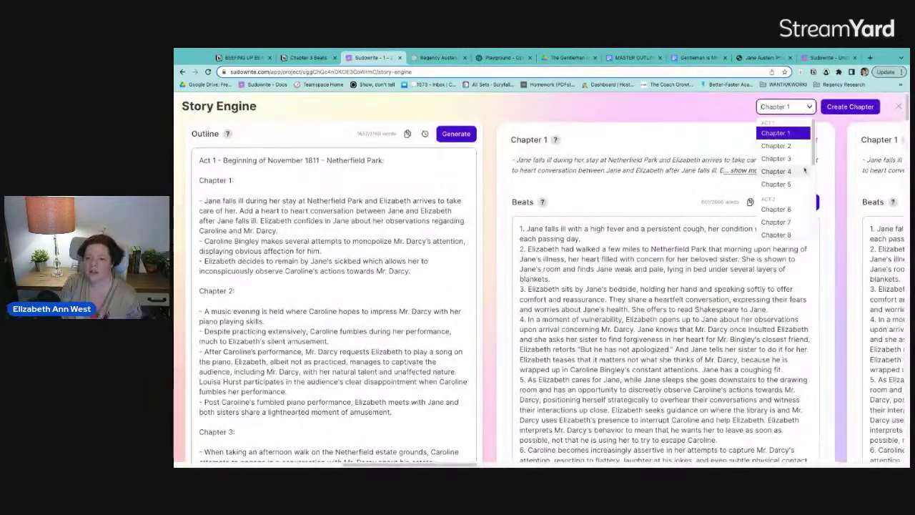
click(783, 209)
click(850, 106)
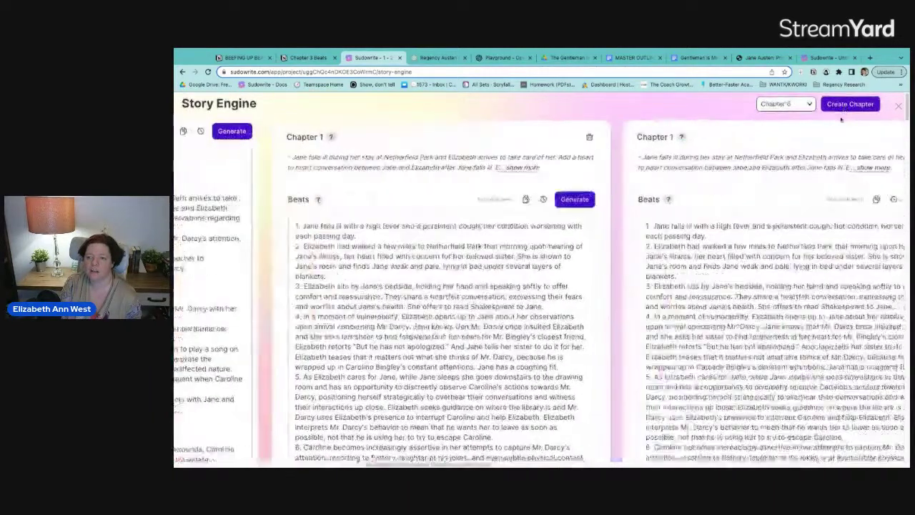
click(869, 172)
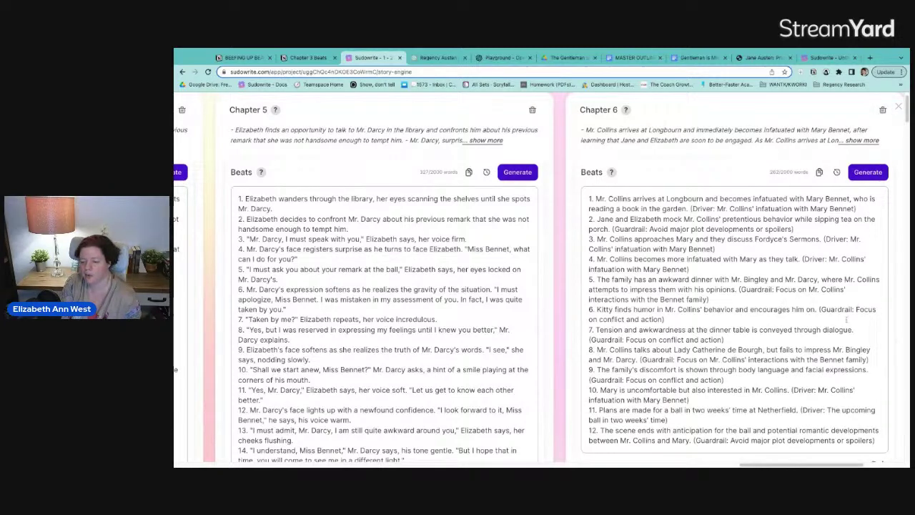
Copy all twelve generated beats of Chapter 6.
scroll(778, 395, down, 1)
drag(589, 363, 570, 161)
click(879, 393)
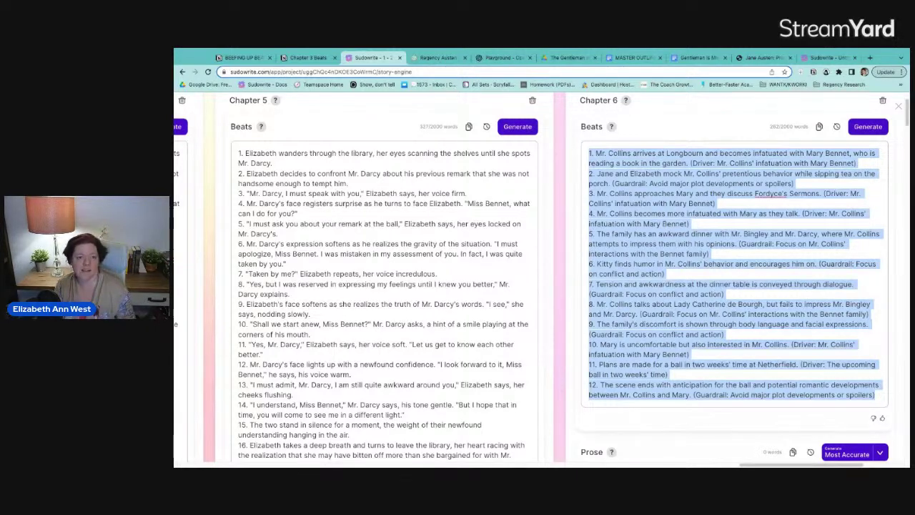
Switch to ChatGPT and start a new chat with the GPT-4 model.
click(440, 59)
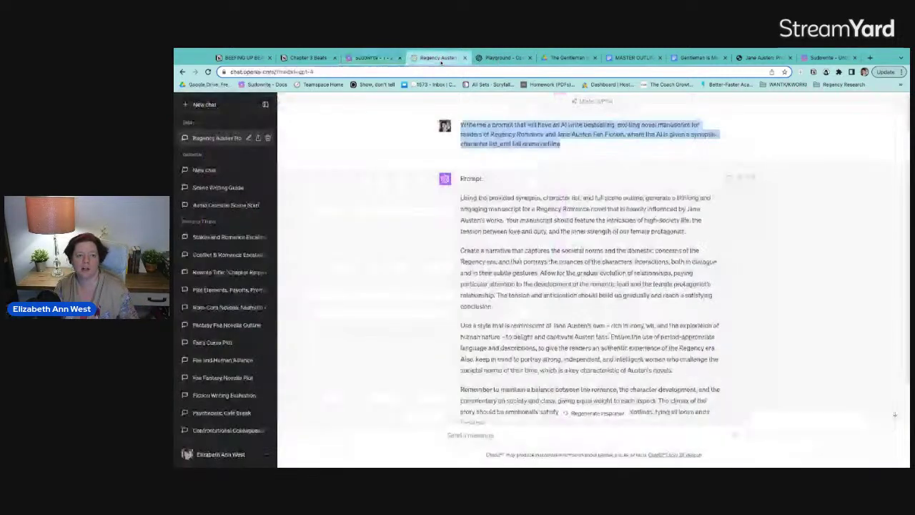
click(235, 105)
click(651, 114)
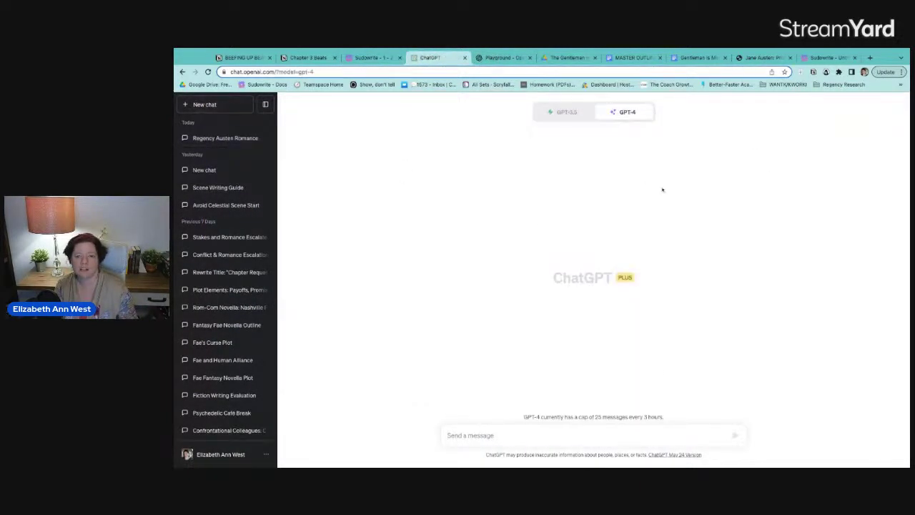
Begin the message with "Read these instructions for writing a scene for a Pride and Prejudice Fan Fiction Variation", noting it need not exactly match Austen's original.
text(Read)
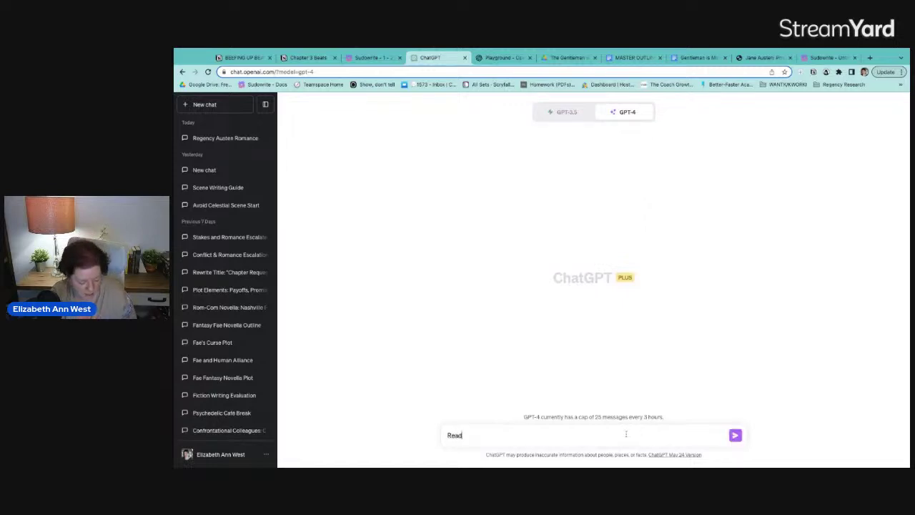
text( these instru)
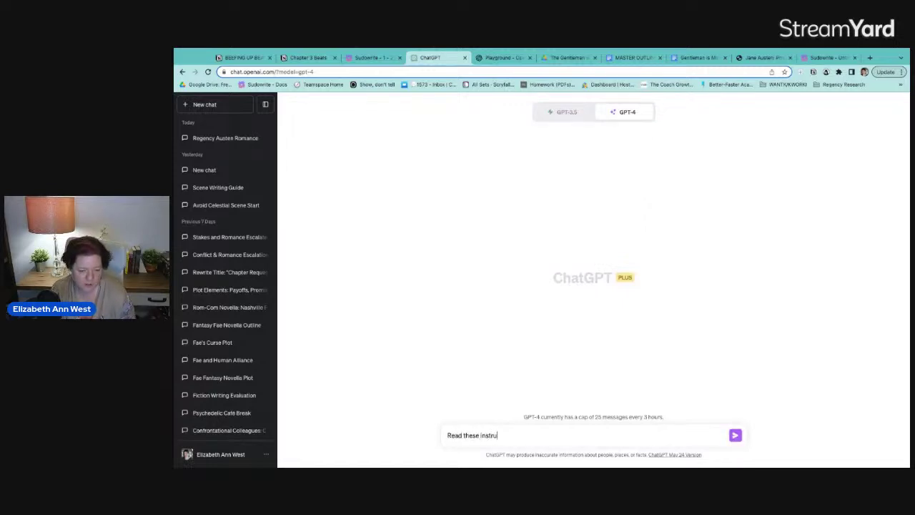
text(ctions for )
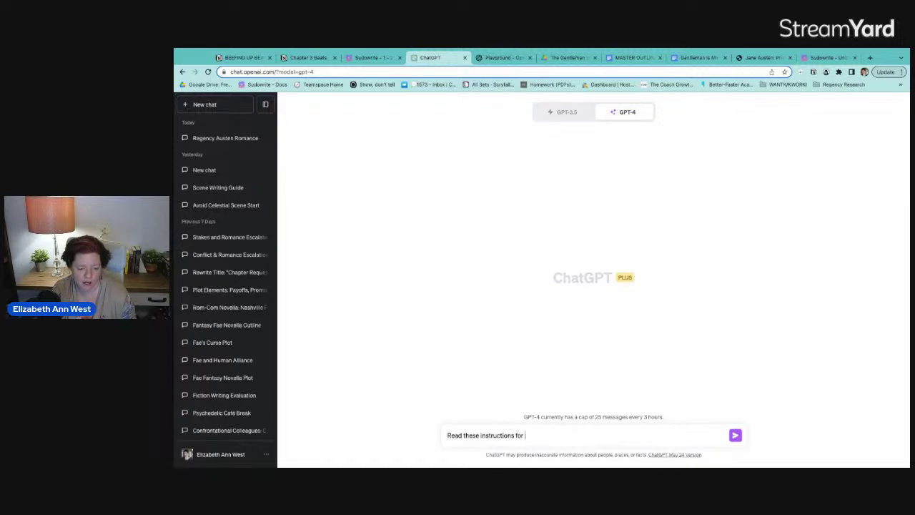
text(writing a sce)
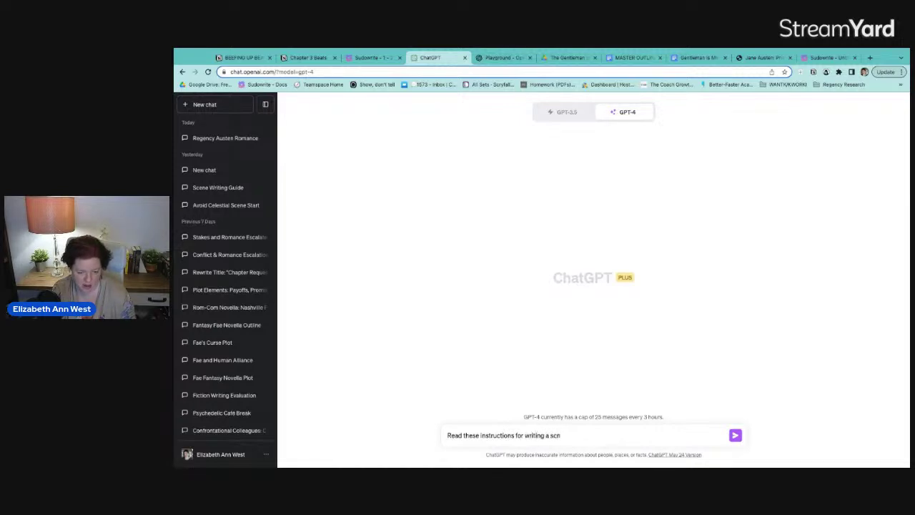
text(ne for a P)
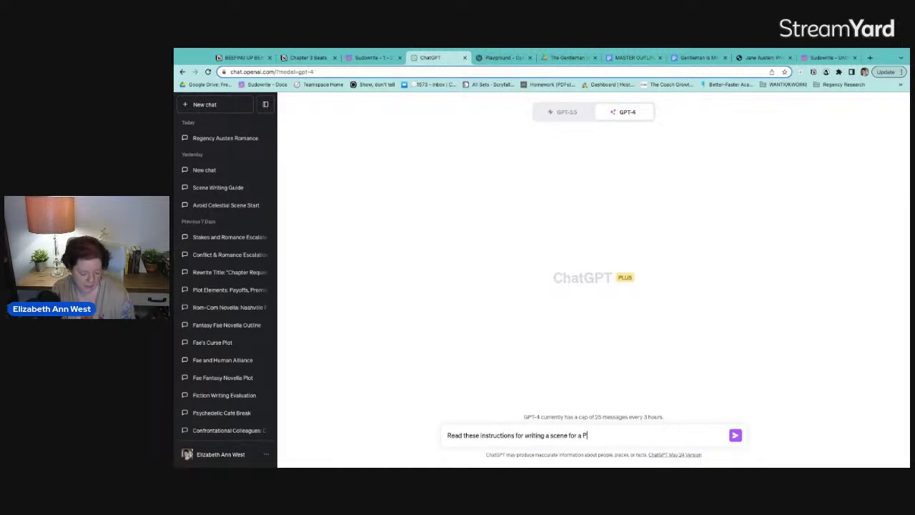
text(ride and Prejd)
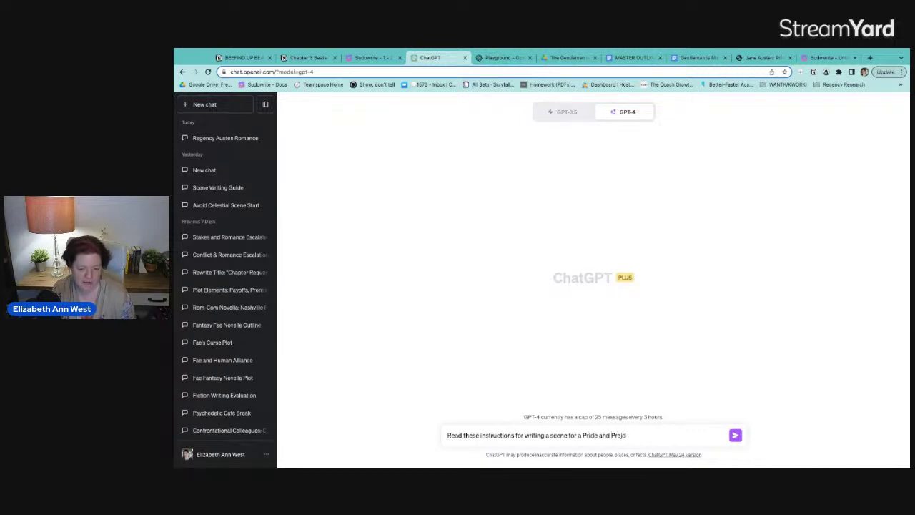
key(BackSpace)
text(udice Fan Fic)
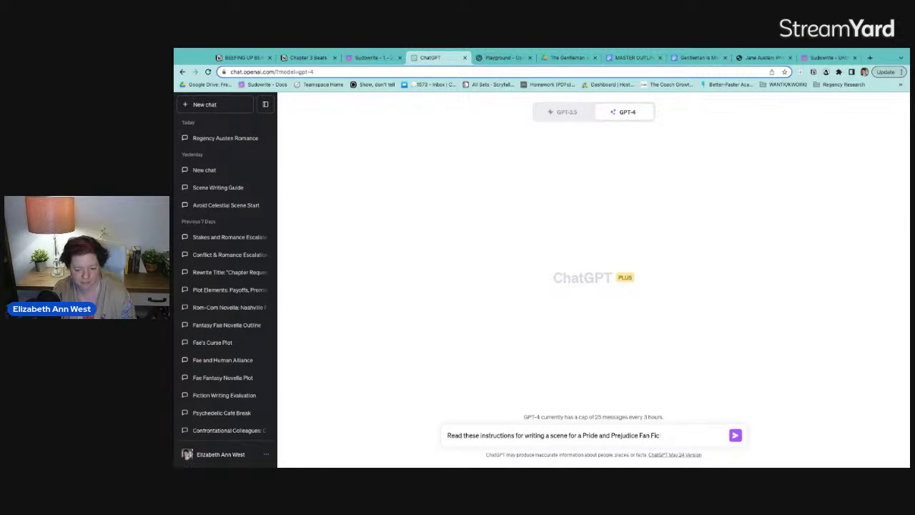
text(itontion Variation ()
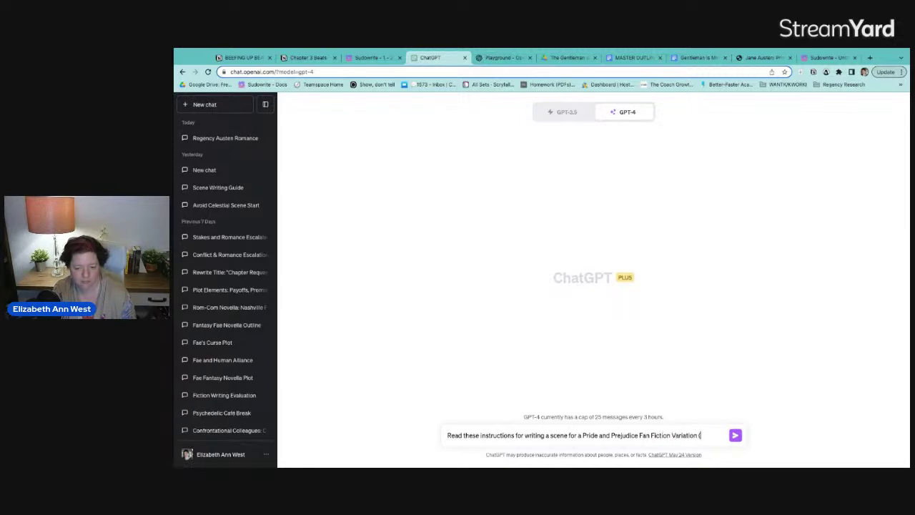
text(meaning, this)
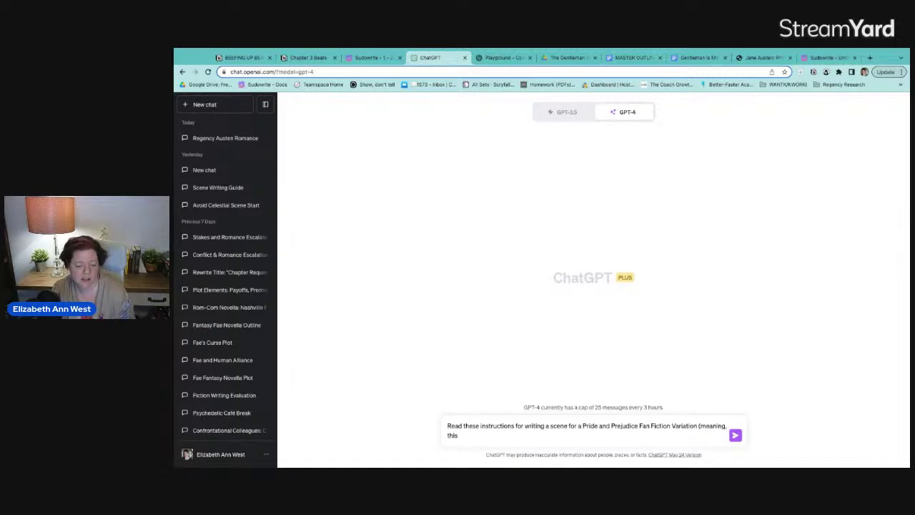
text( should not have to mal)
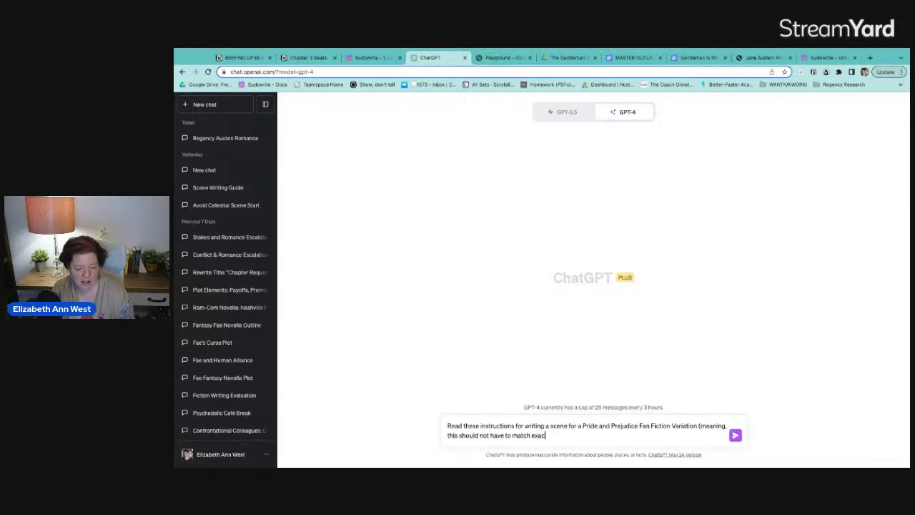
text(ch exactly the original work by Au)
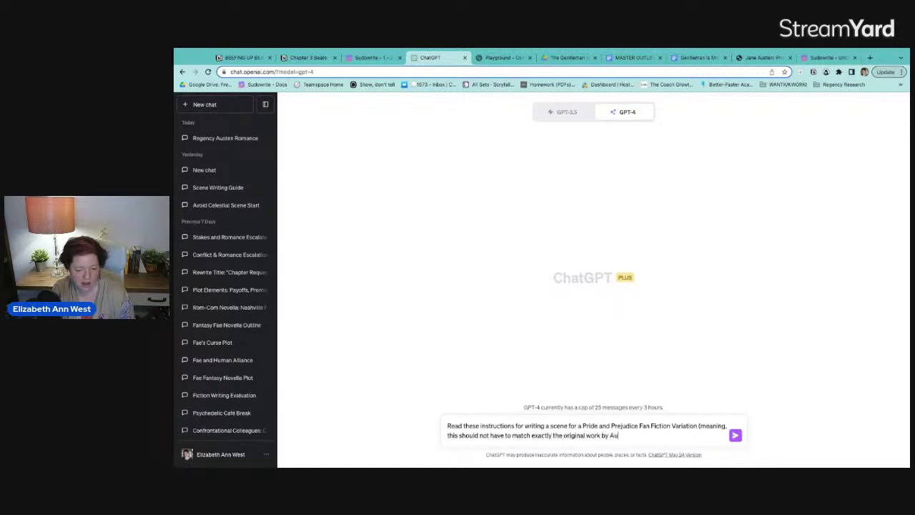
text(sten).)
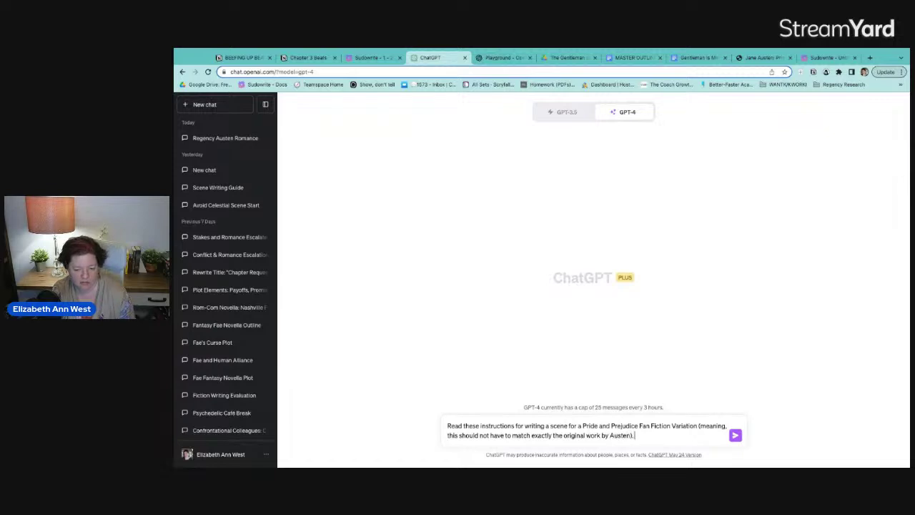
Paste the copied Chapter 6 beats below the opening sentence and end them with a "***" separator line.
key(shift+Return)
key(shift+Return)
key(ctrl+v)
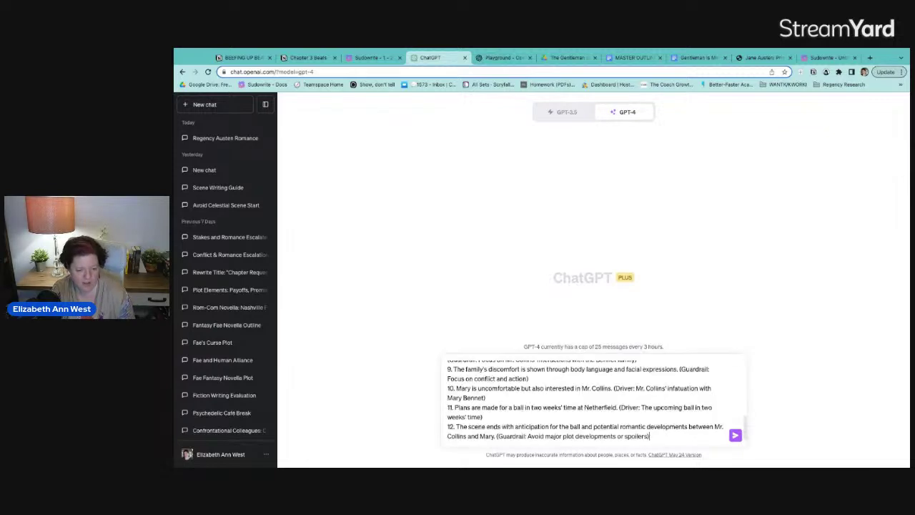
key(shift+Return)
text(***)
key(shift+Return)
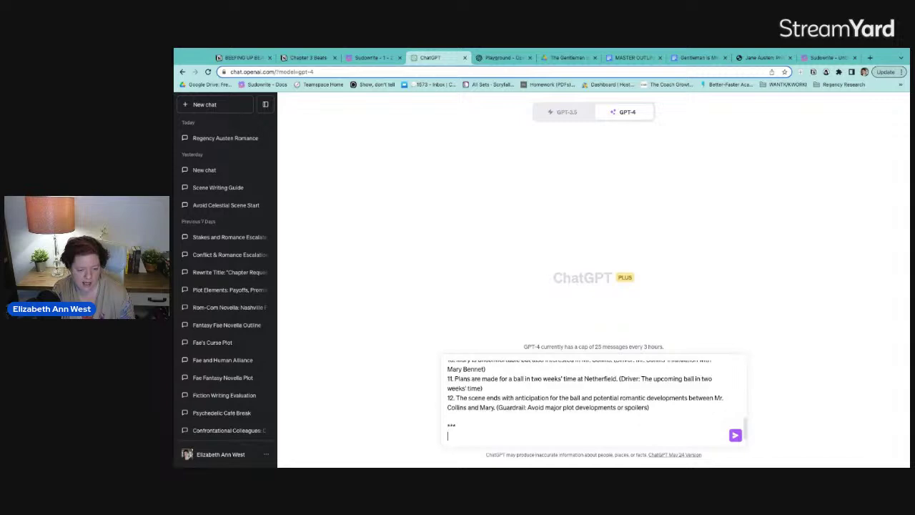
Add the request "rewrite them, keeping what's there, and add in sample dialogue for the characters for each item on the list" and send the message.
text(rewrite them, )
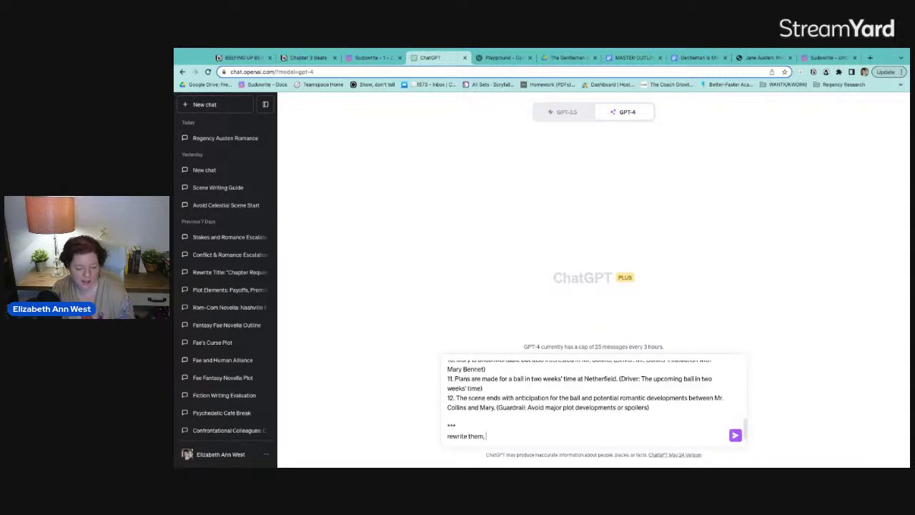
text(keeping what's)
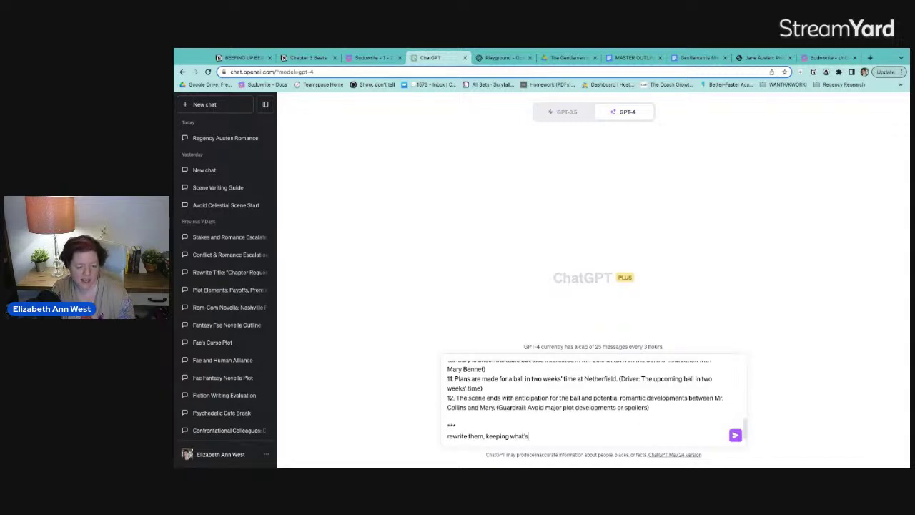
text( there, and add)
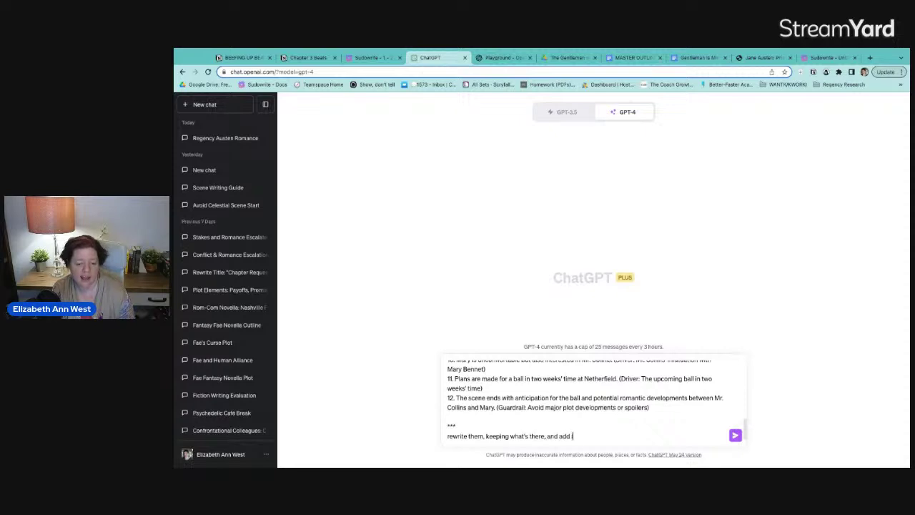
text( in sample diual)
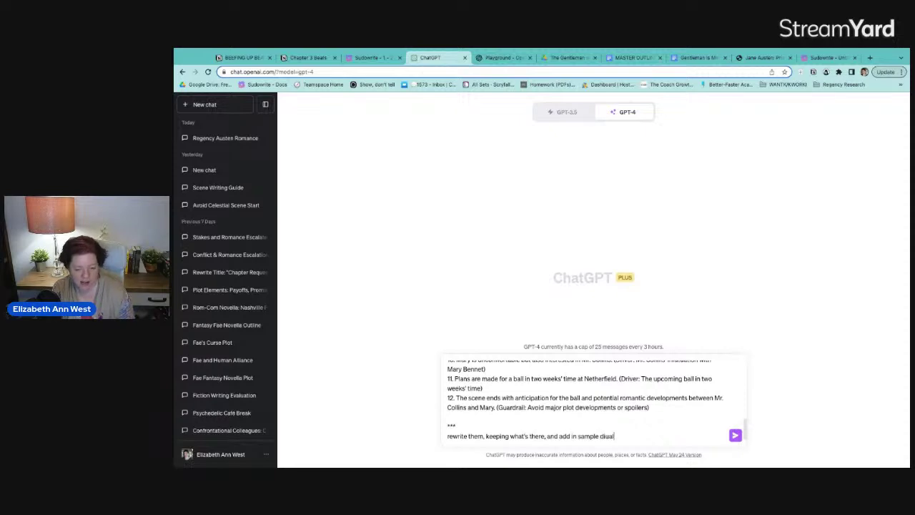
key(BackSpace)
key(BackSpace)
key(BackSpace)
text(alogue for the chara)
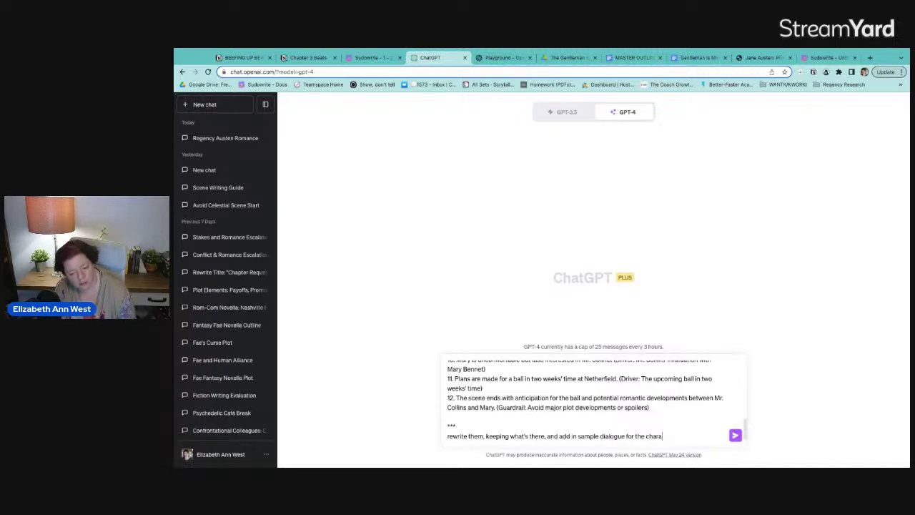
text(cters for each)
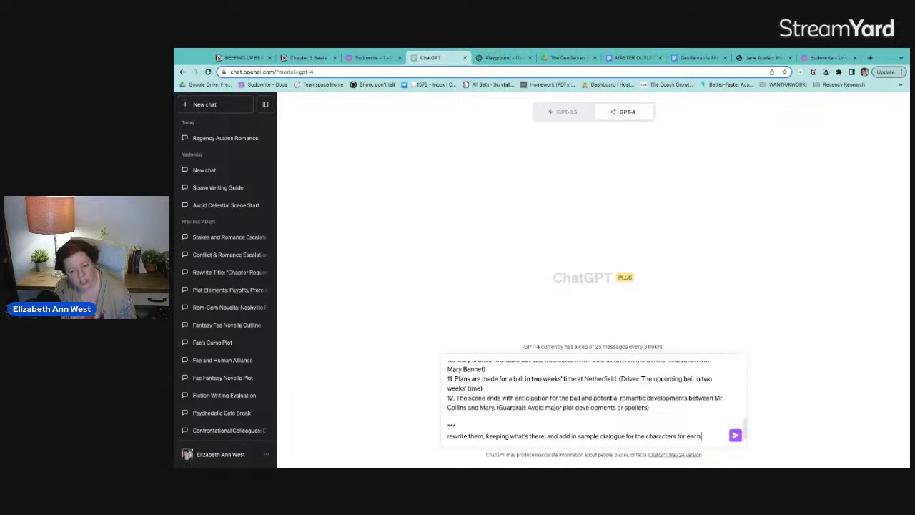
text( item on the list)
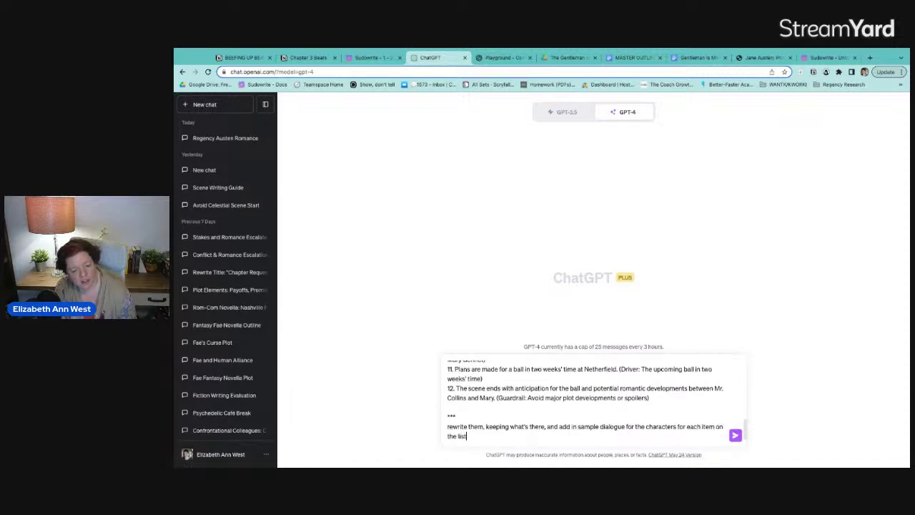
key(Return)
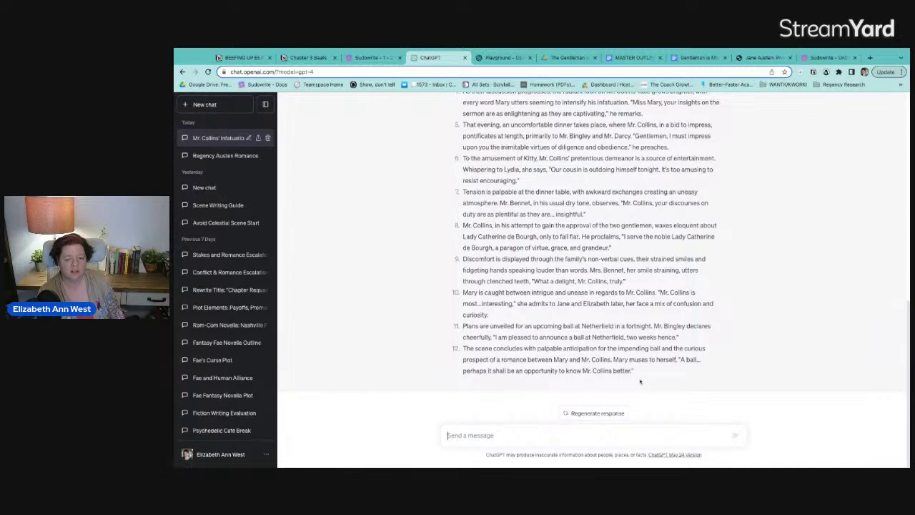
Copy all twelve rewritten beats with sample dialogue from ChatGPT's response.
drag(649, 378, 507, 314)
scroll(504, 322, up, 4)
scroll(593, 258, up, 4)
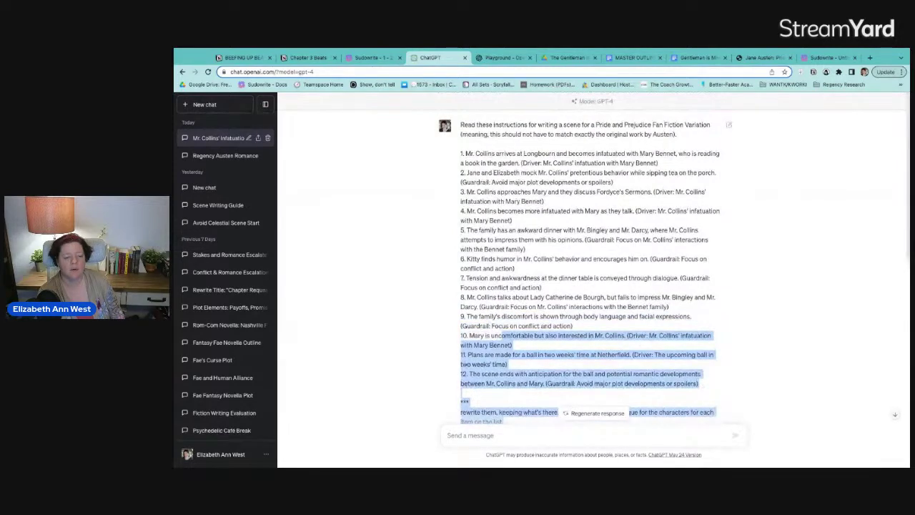
scroll(593, 257, down, 4)
drag(572, 419, 462, 239)
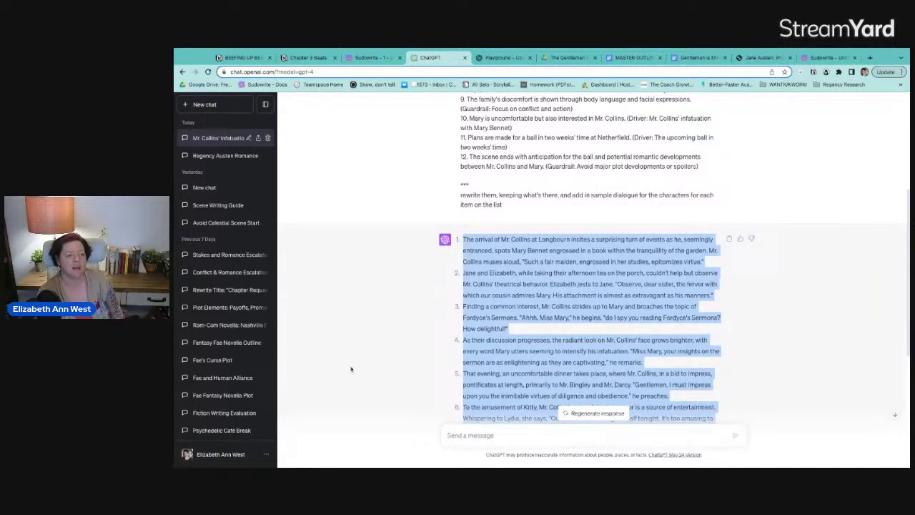
Switch to Sudowrite, create a second Chapter 6 version in Story Engine and paste the rewritten beats into its Beats section.
click(370, 57)
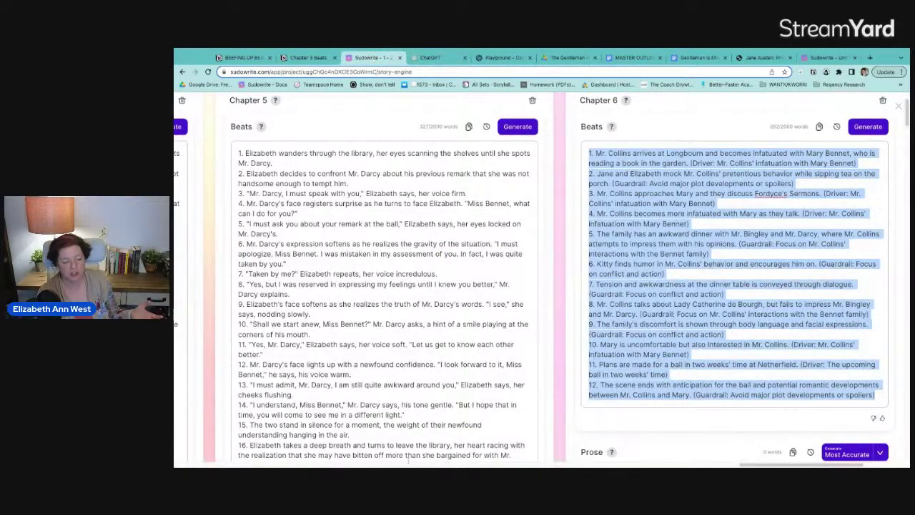
scroll(411, 466, left, 10)
scroll(429, 466, right, 8)
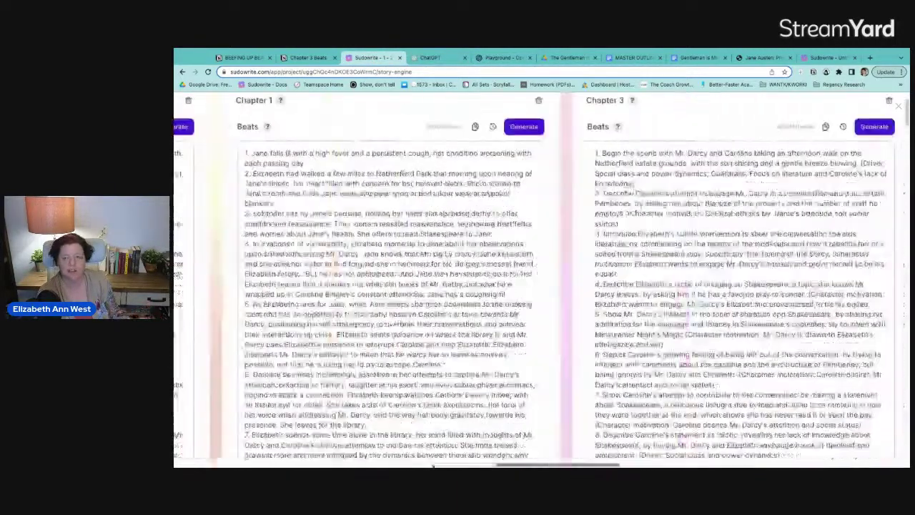
scroll(432, 466, right, 6)
scroll(432, 429, up, 2)
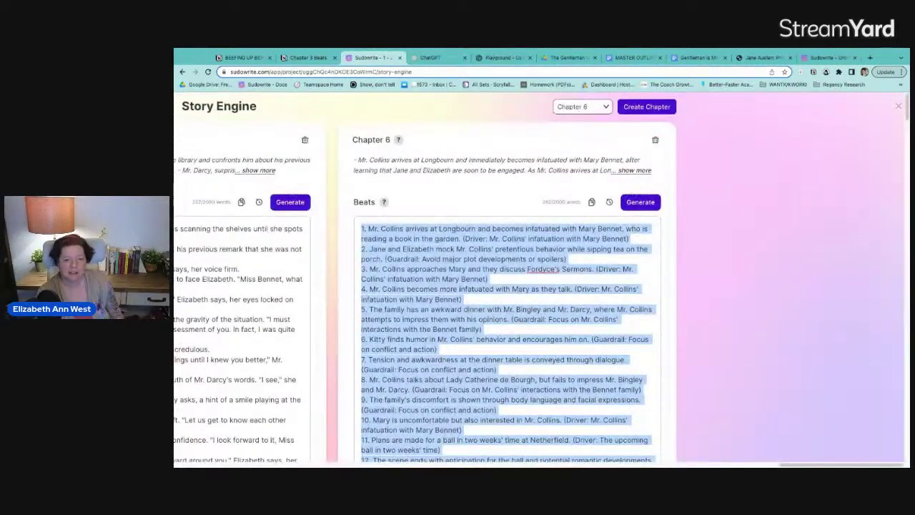
click(632, 107)
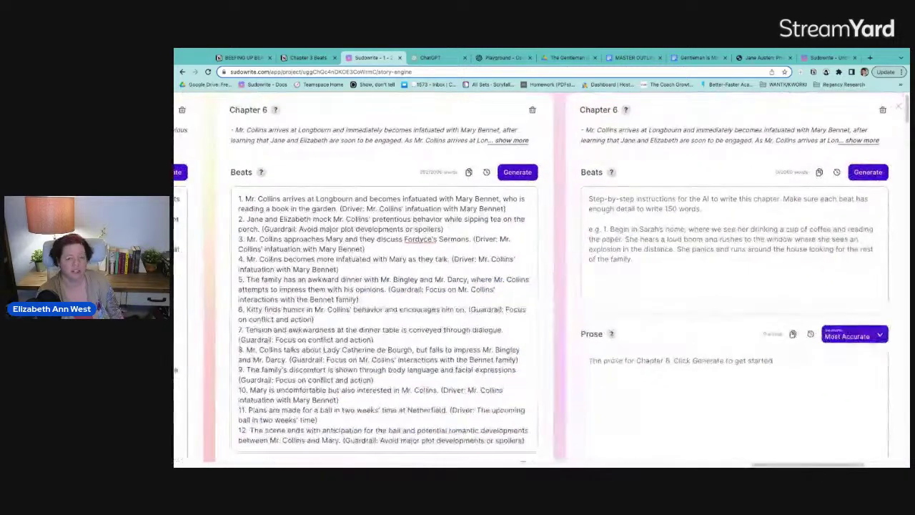
key(ctrl+v)
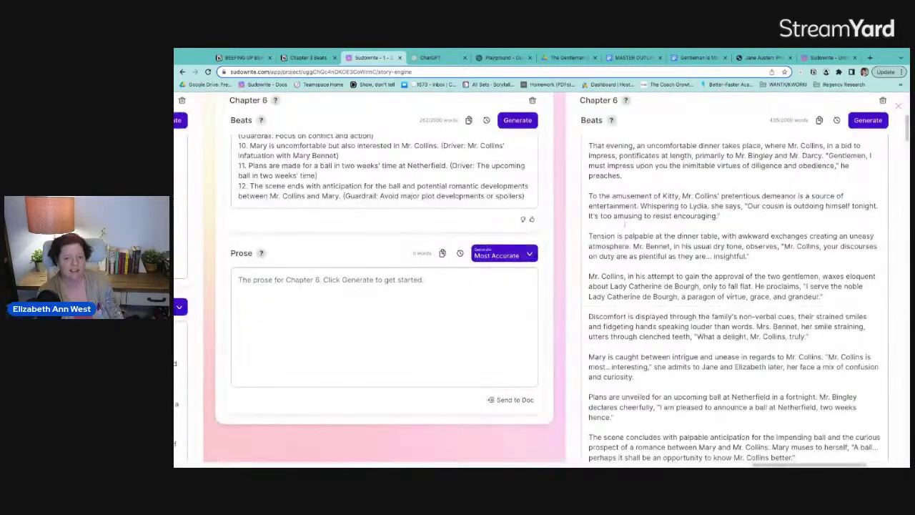
scroll(542, 286, up, 10)
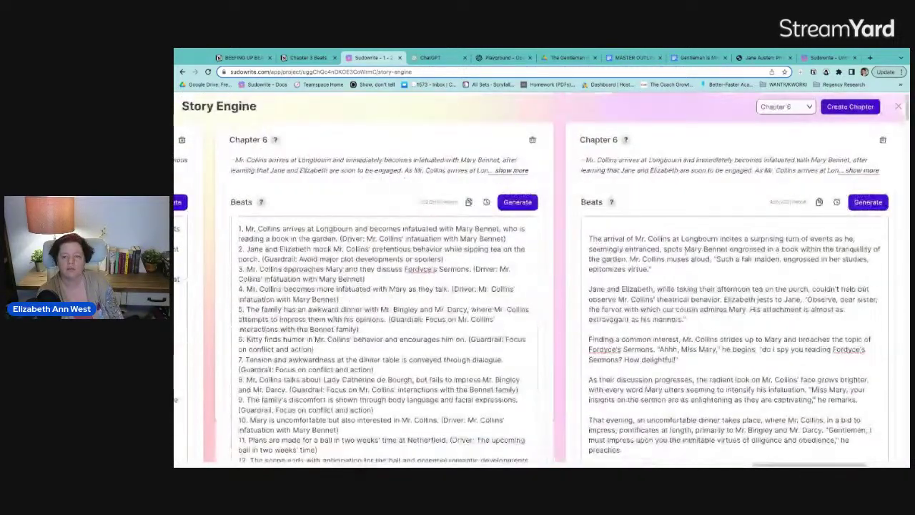
scroll(541, 286, down, 5)
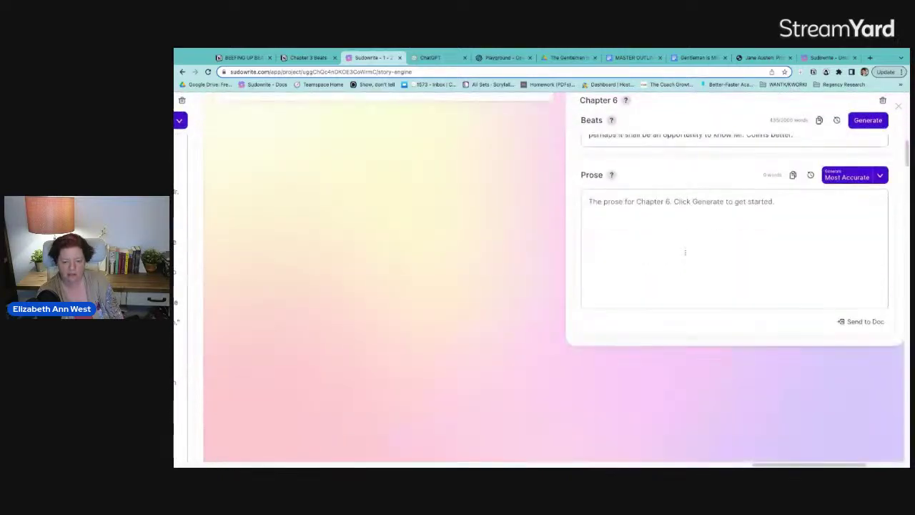
scroll(542, 286, up, 6)
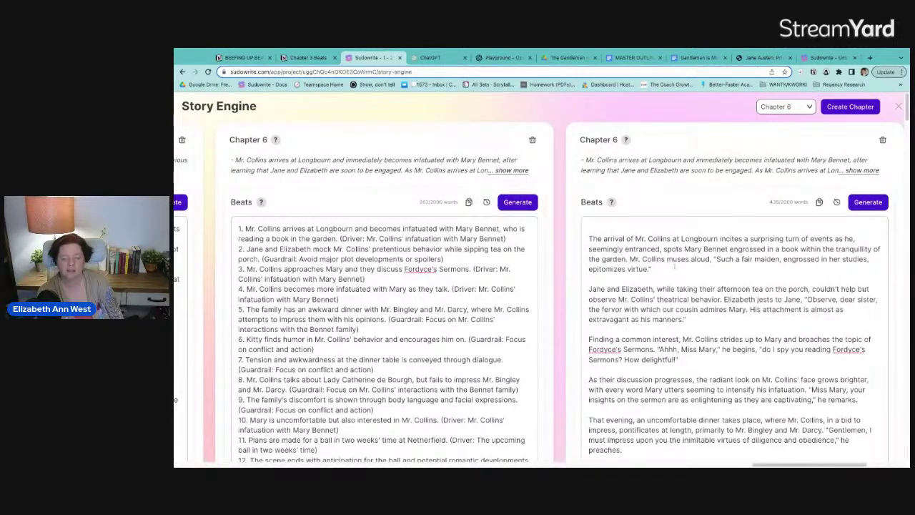
key(ctrl+a)
key(BackSpace)
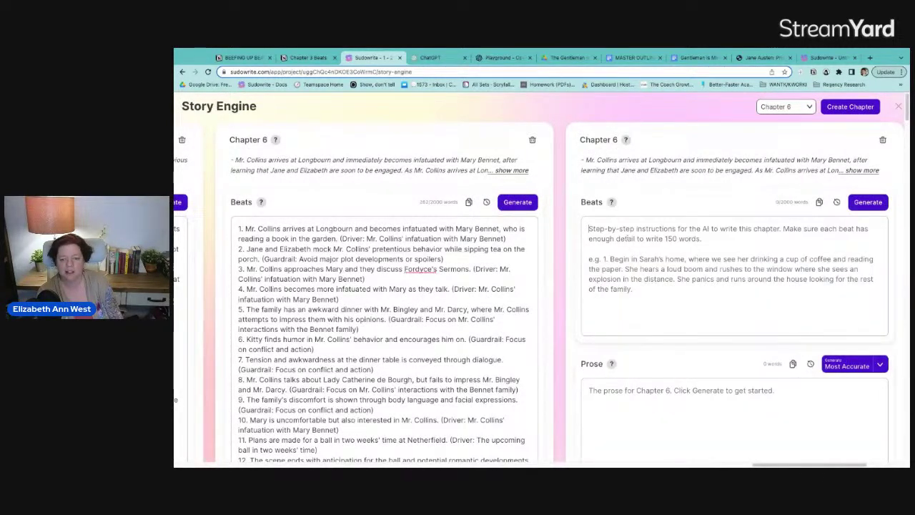
key(ctrl+z)
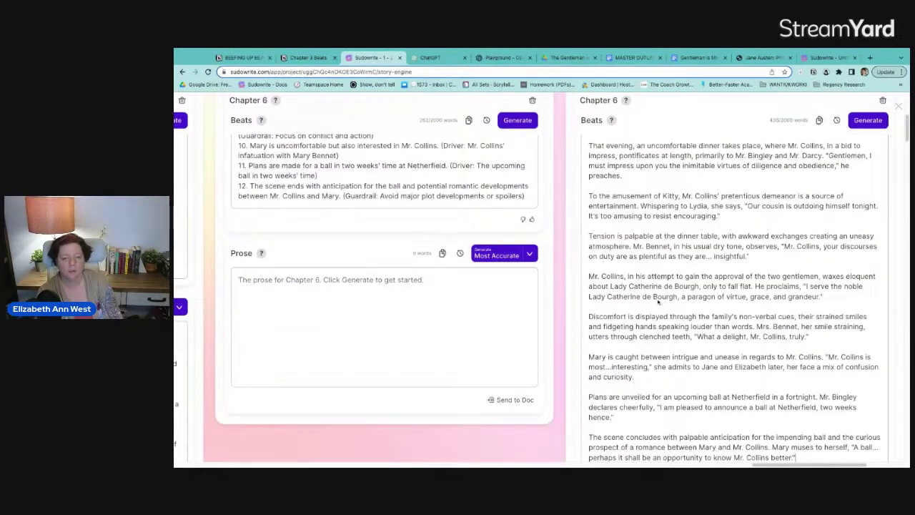
Remove the blank line above the first pasted beat in the second Chapter 6 version.
scroll(658, 301, up, 10)
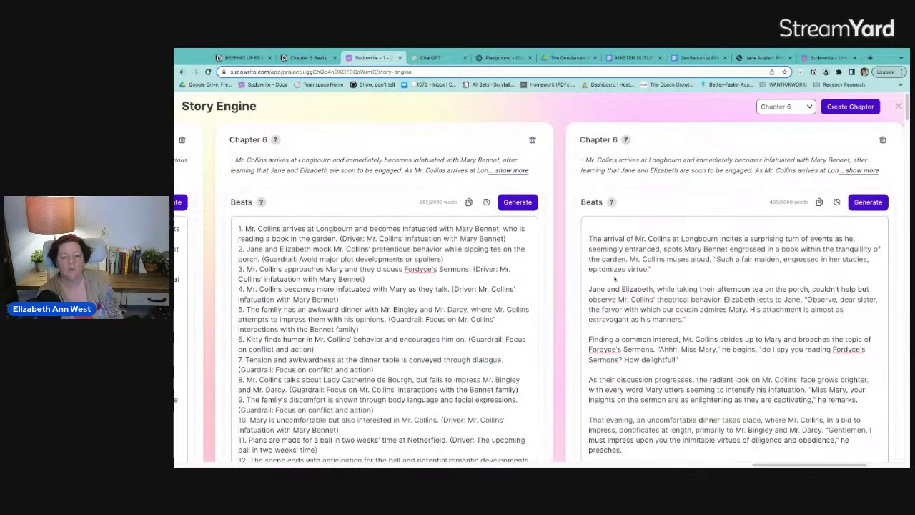
scroll(623, 281, down, 2)
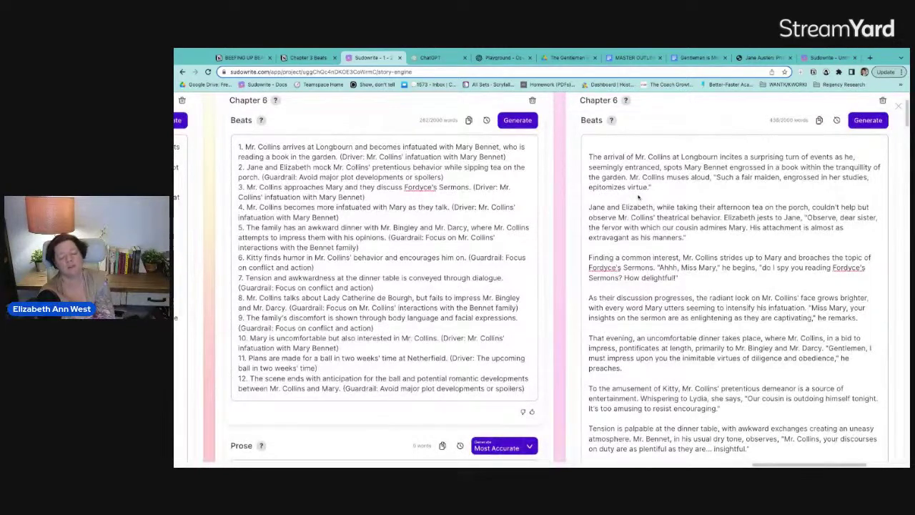
scroll(619, 155, down, 1)
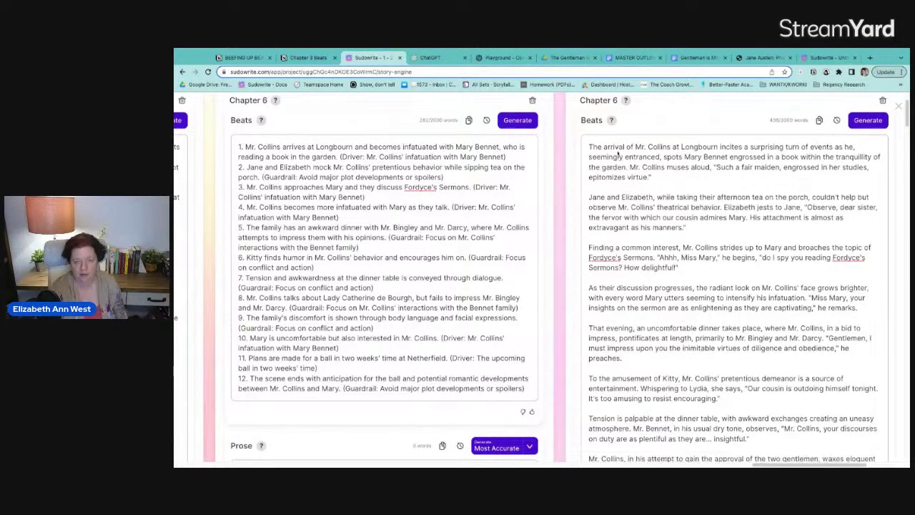
Try numbering the first two pasted beats with "1." and "2.", keeping a blank line between them.
text(1)
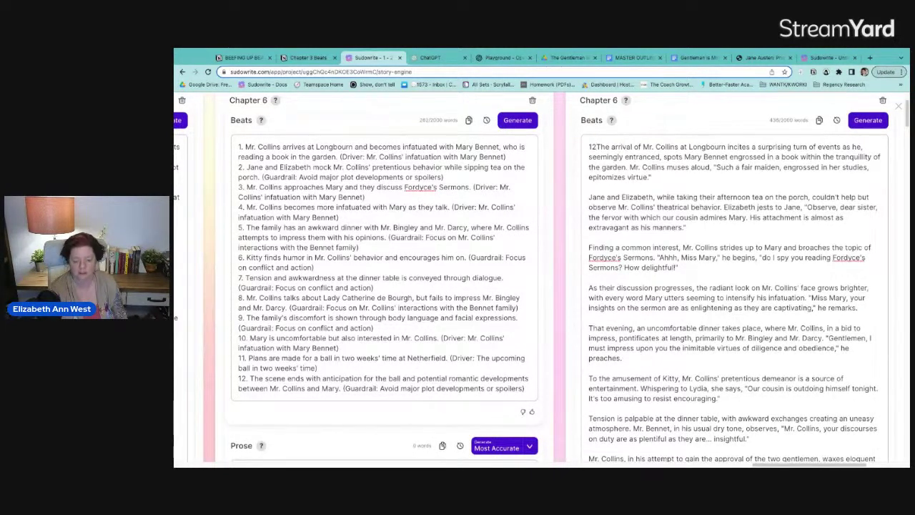
text(.)
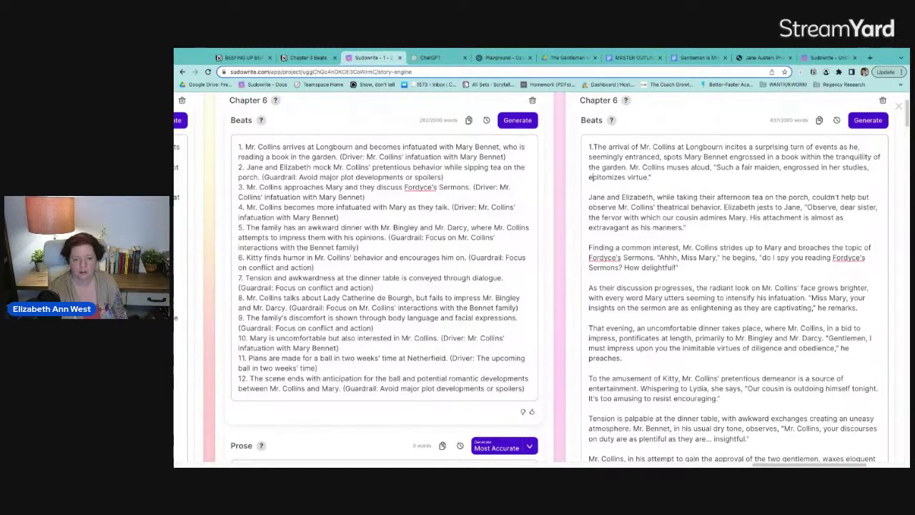
key(BackSpace)
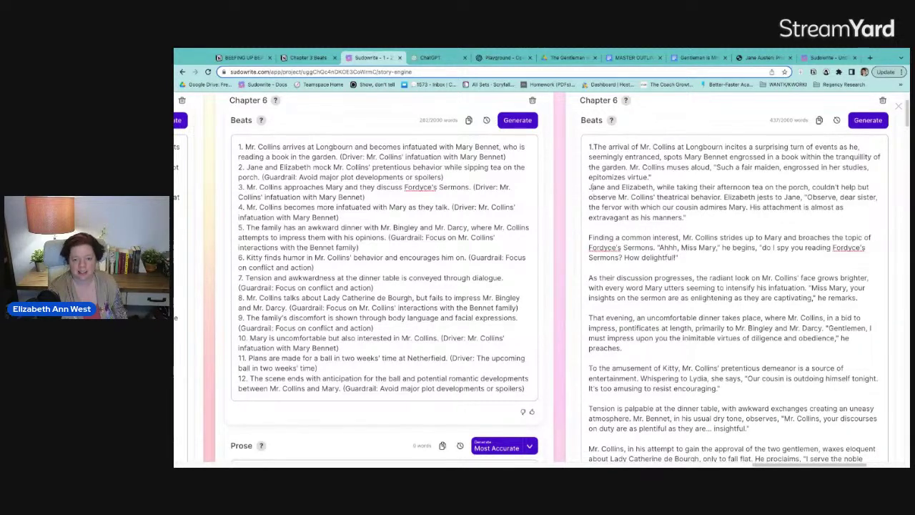
text(2.)
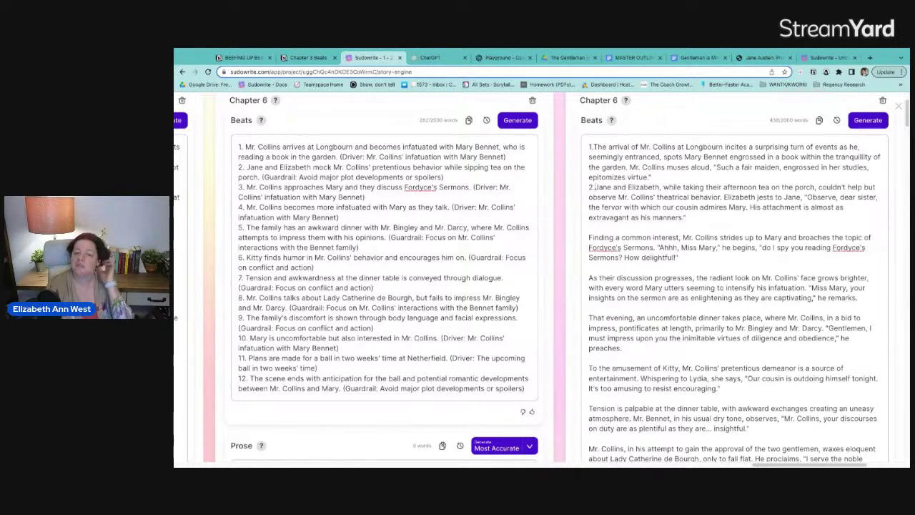
key(Return)
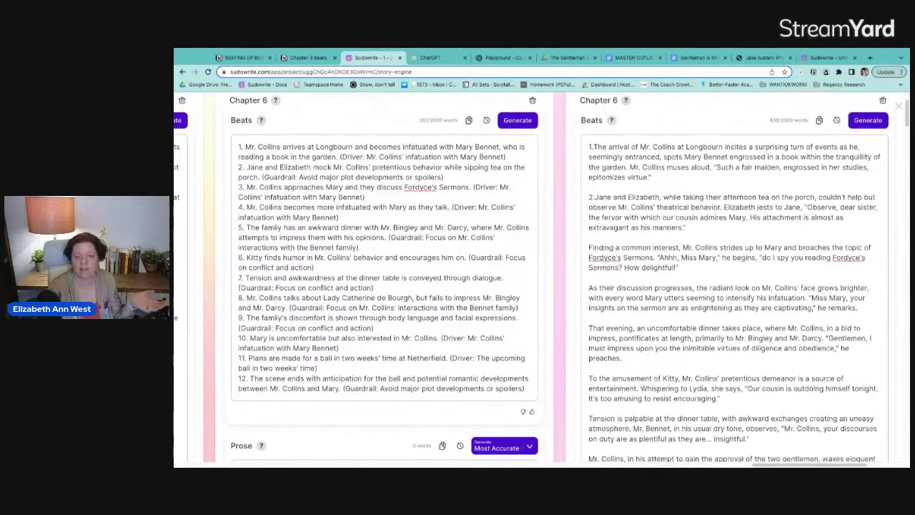
Remove the numbers added in front of the first two pasted beats.
key(BackSpace)
key(BackSpace)
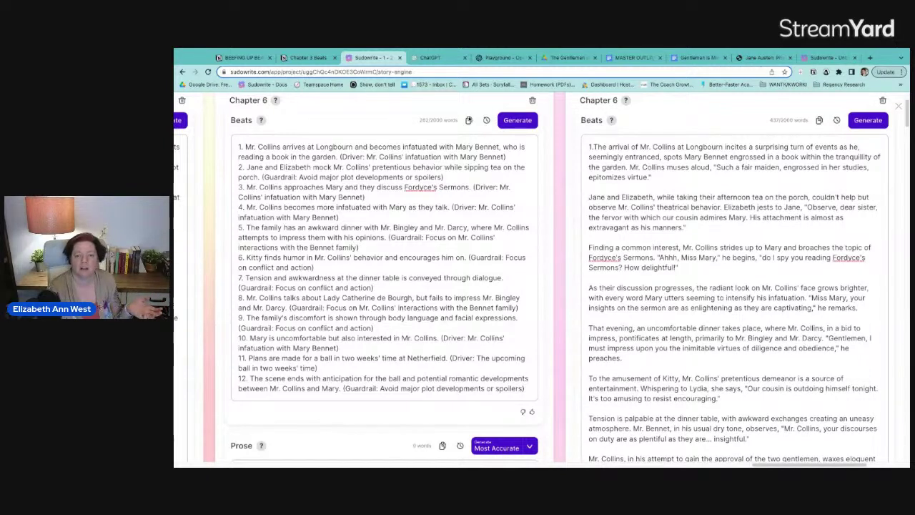
key(Up)
key(Up)
key(Up)
key(Up)
key(Up)
key(Right)
key(Right)
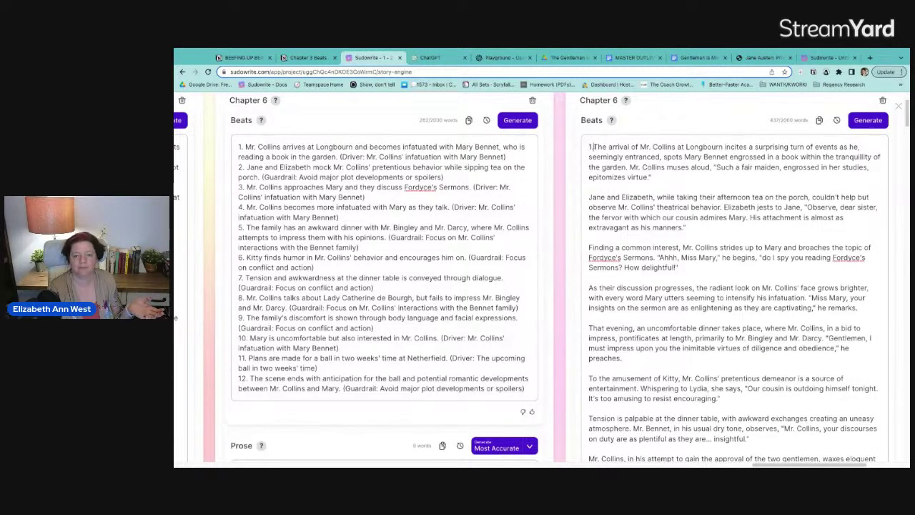
key(BackSpace)
key(BackSpace)
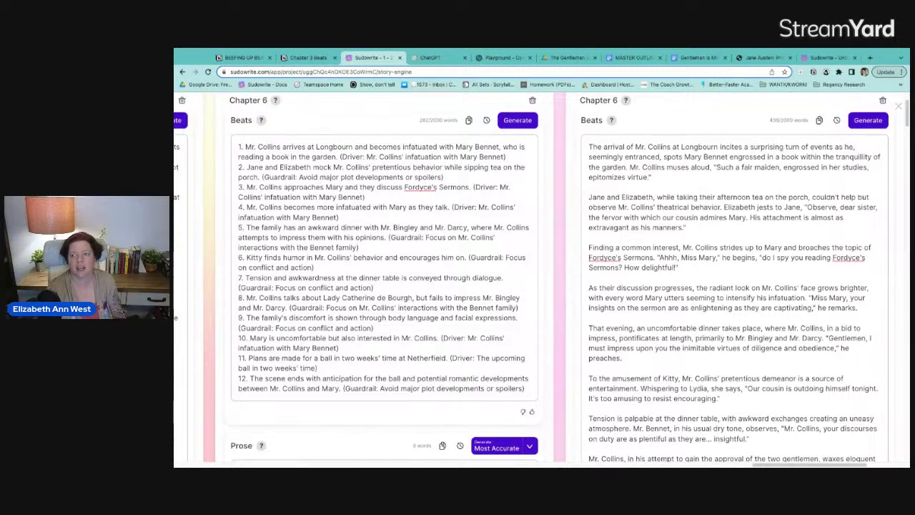
Set the prose generation mode to Best Prose and generate the prose for the second Chapter 6 version.
scroll(654, 287, down, 2)
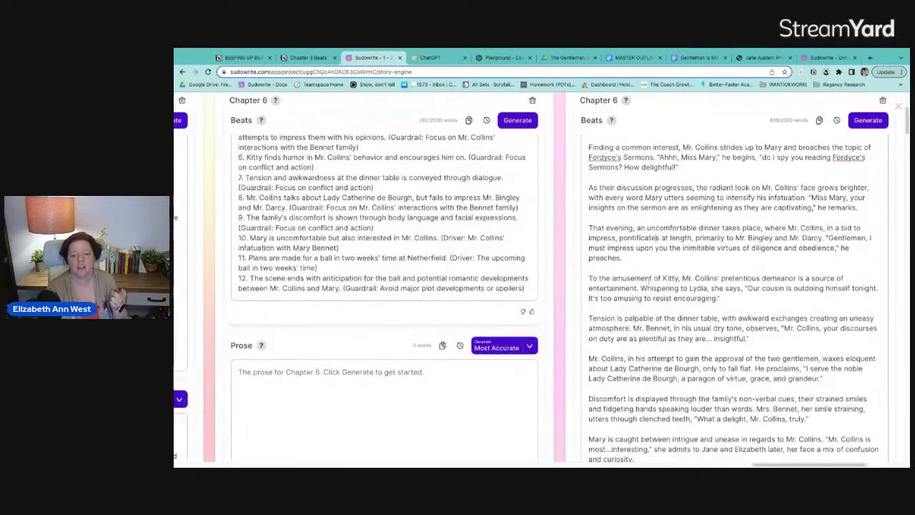
scroll(650, 277, down, 5)
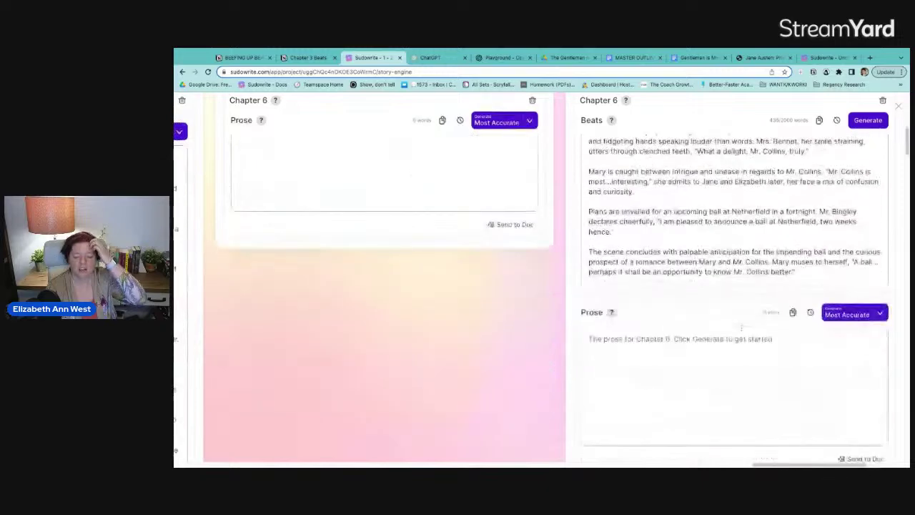
click(877, 319)
click(882, 360)
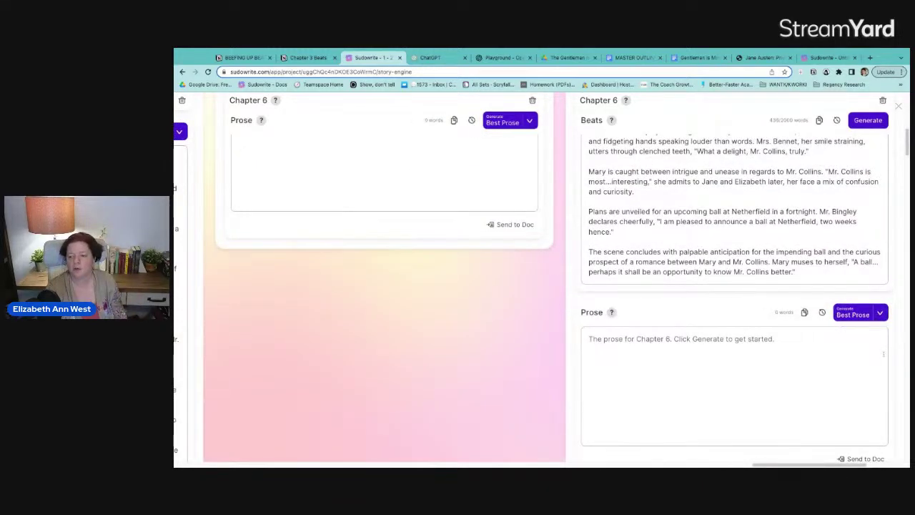
click(851, 315)
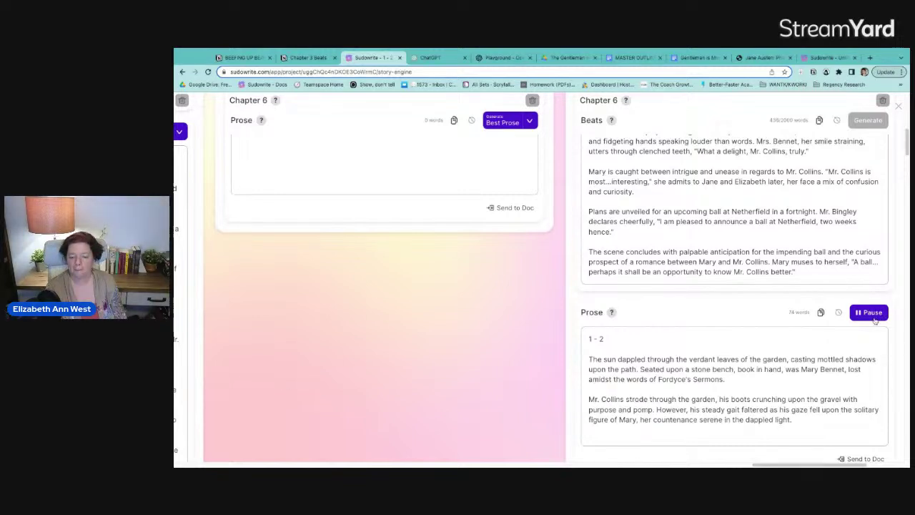
Check the prose being generated for the second Chapter 6 version and pause the generation.
scroll(873, 320, down, 5)
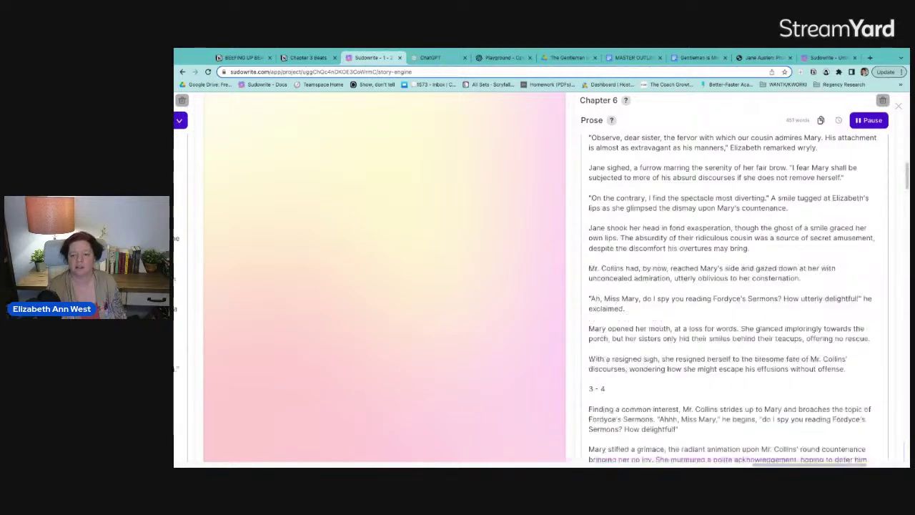
scroll(537, 279, down, 1)
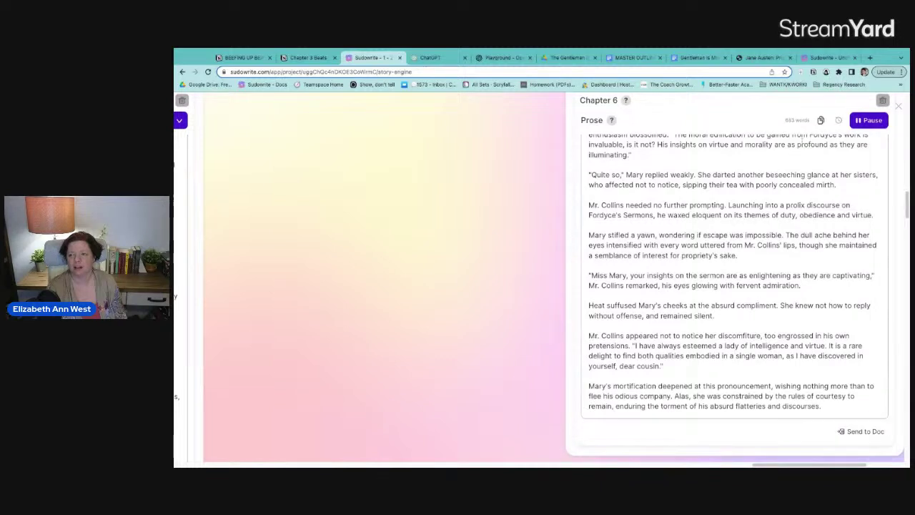
click(874, 120)
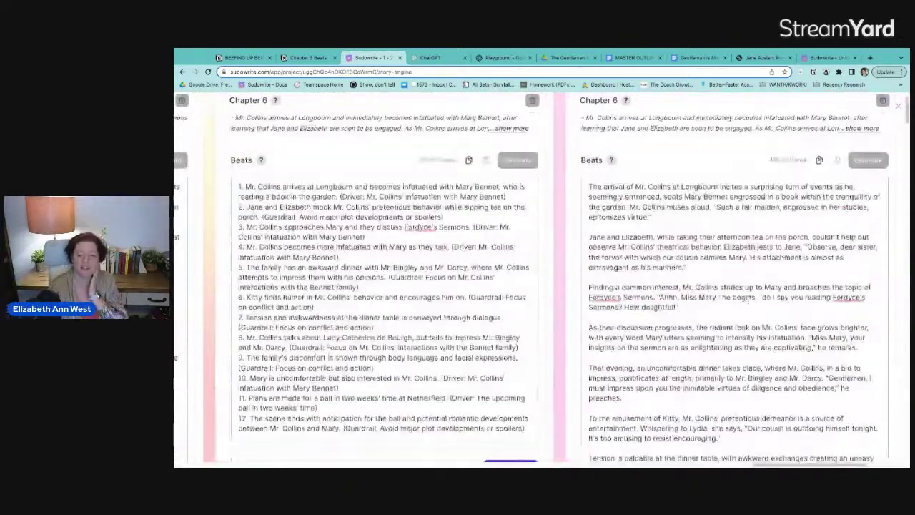
Number the first five beats of the second Chapter 6 version "1." to "5." and remove the blank lines between them.
text(1.)
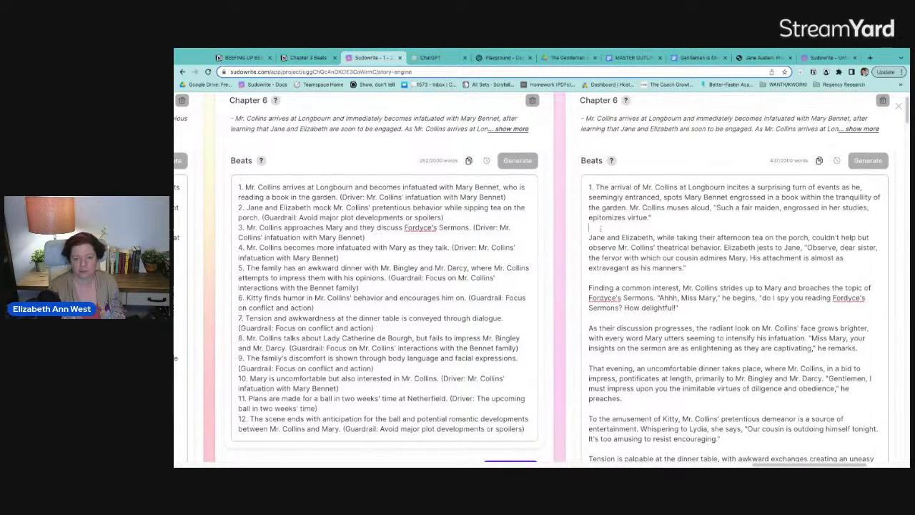
key(BackSpace)
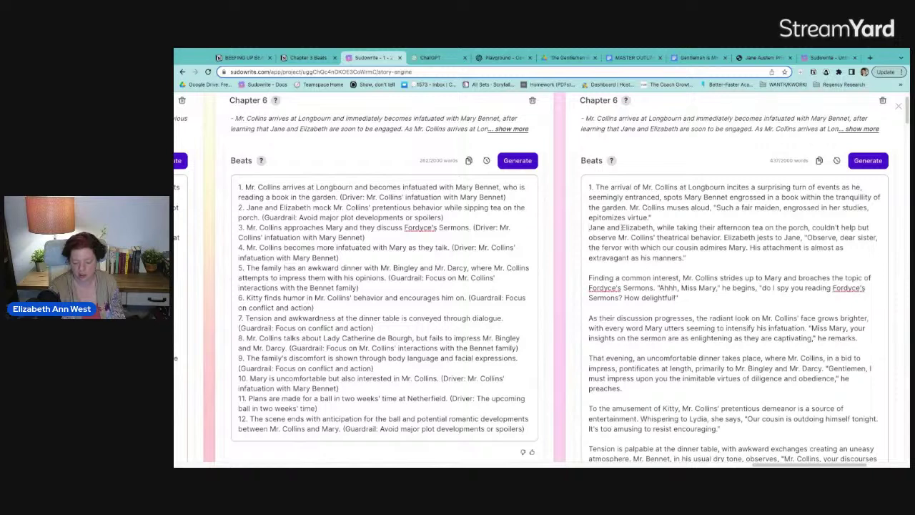
text(2.)
key(BackSpace)
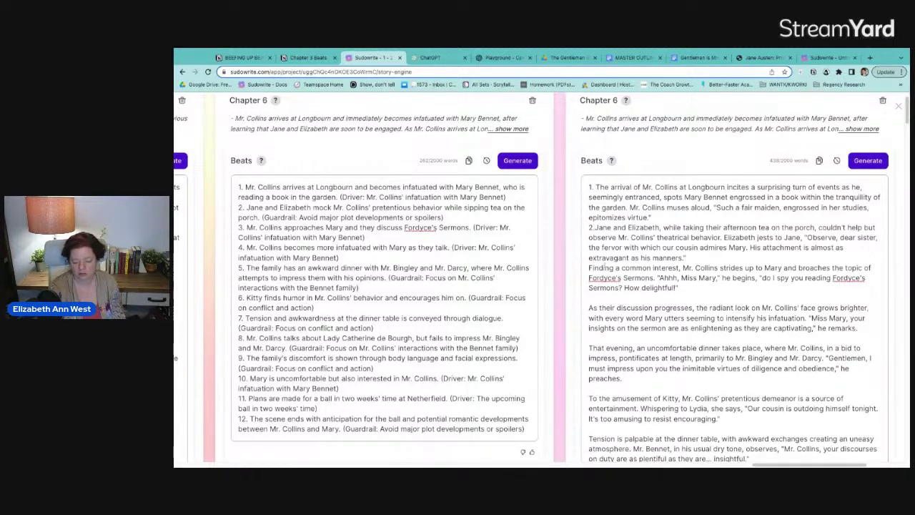
text(3.)
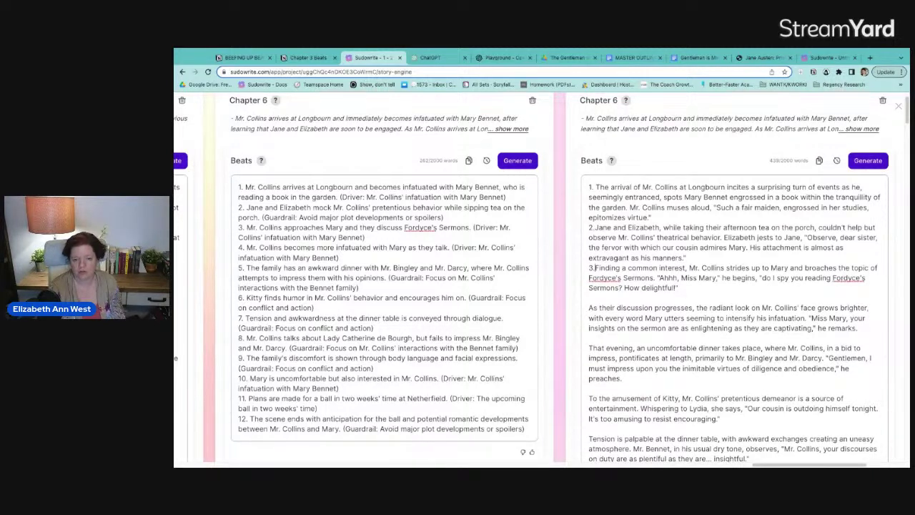
key(BackSpace)
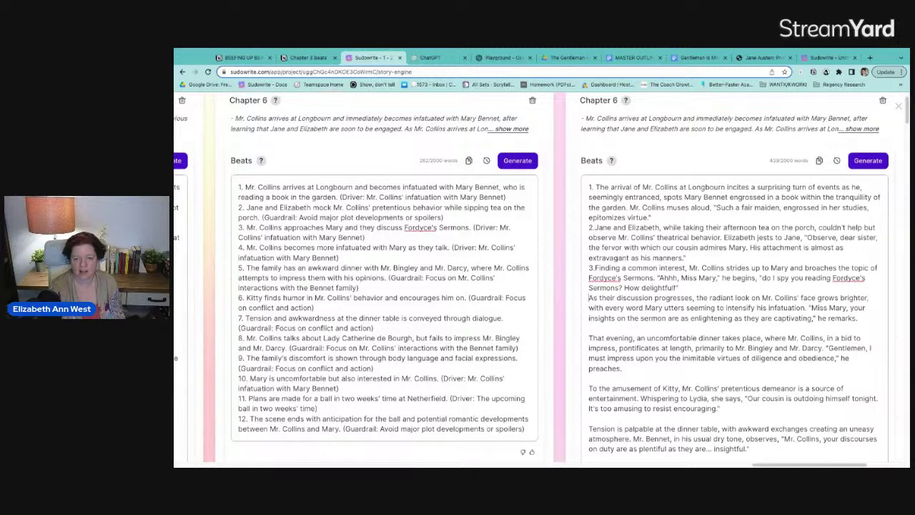
text(4.)
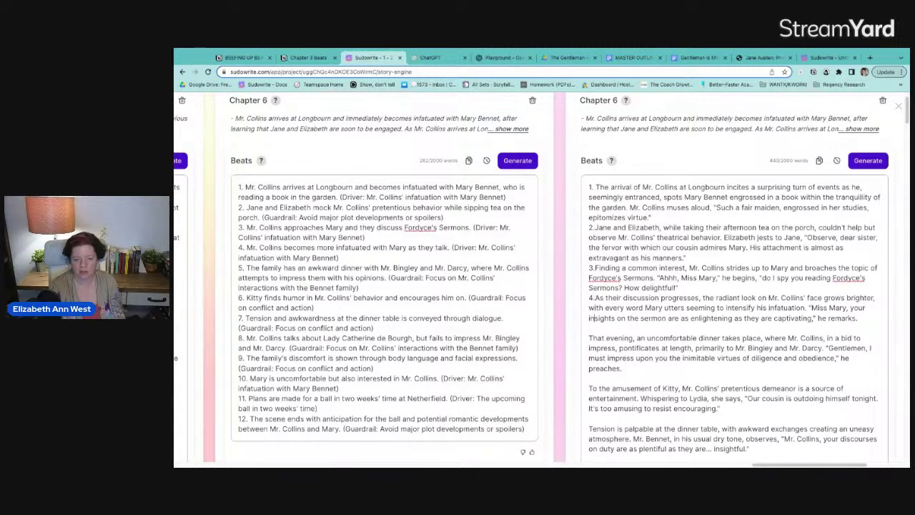
key(BackSpace)
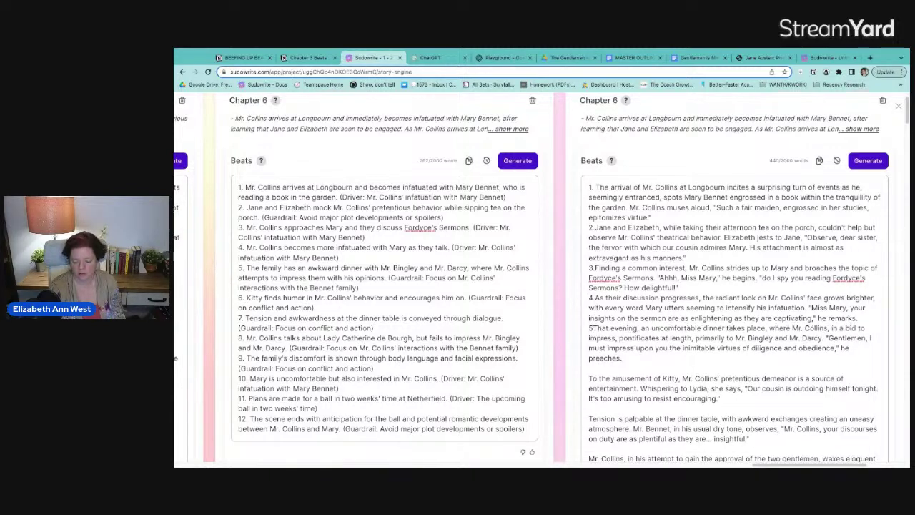
text(5)
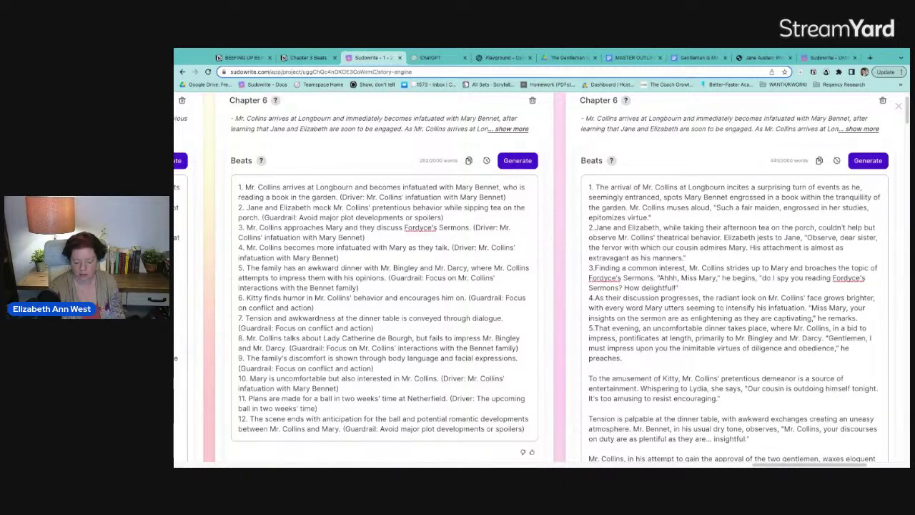
Number the next four beats "6." to "9.", removing the blank line before each one.
key(BackSpace)
text(6.)
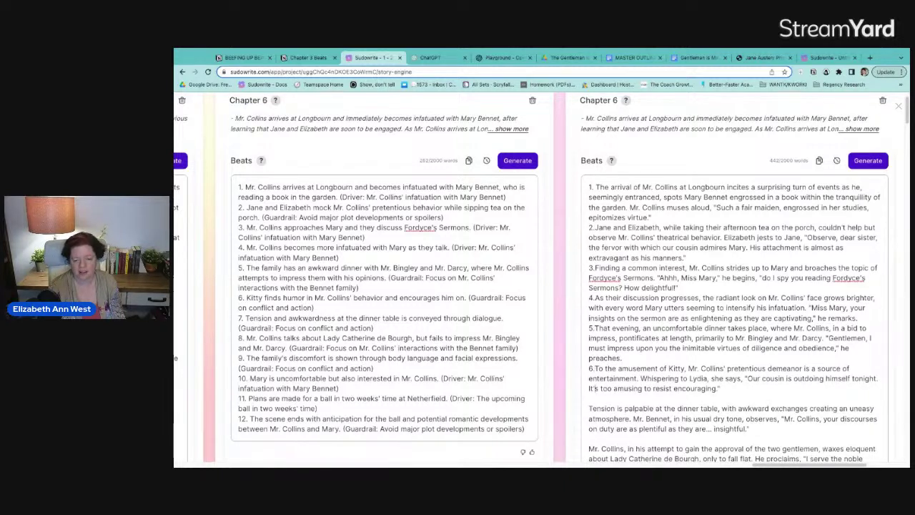
key(BackSpace)
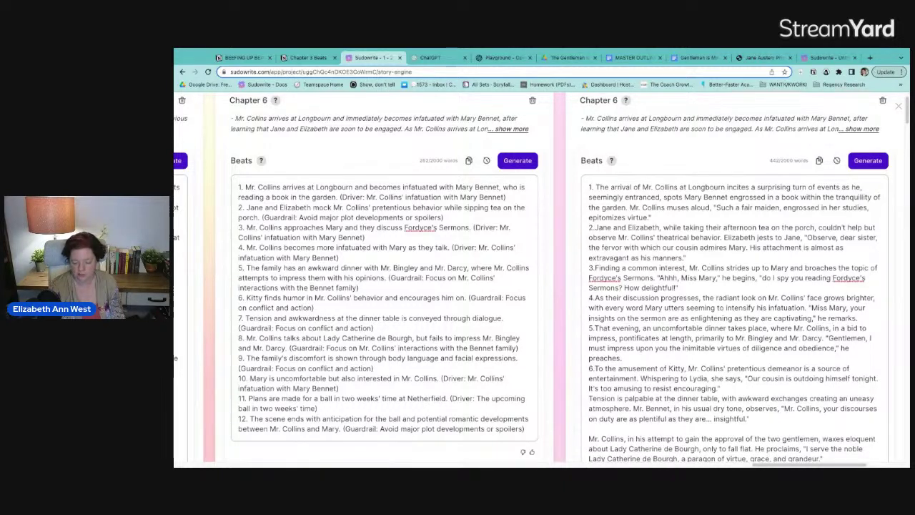
text(7.)
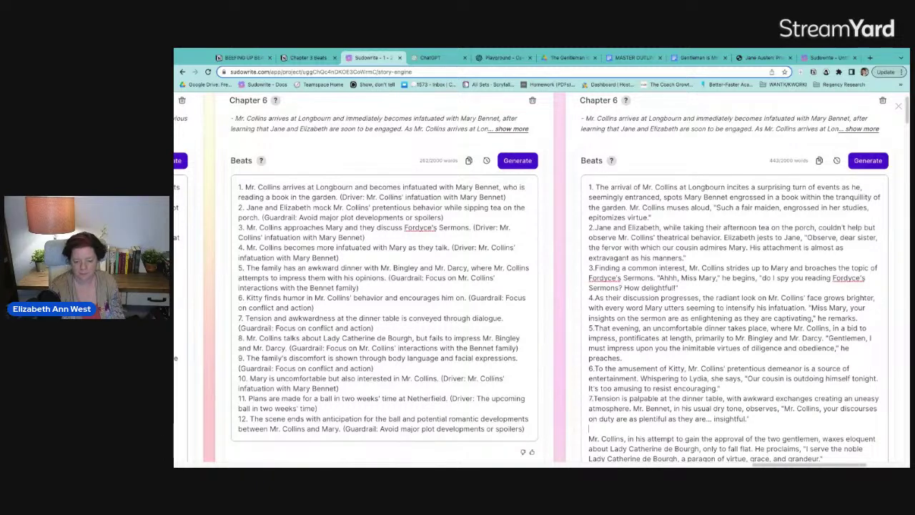
key(BackSpace)
text(8.)
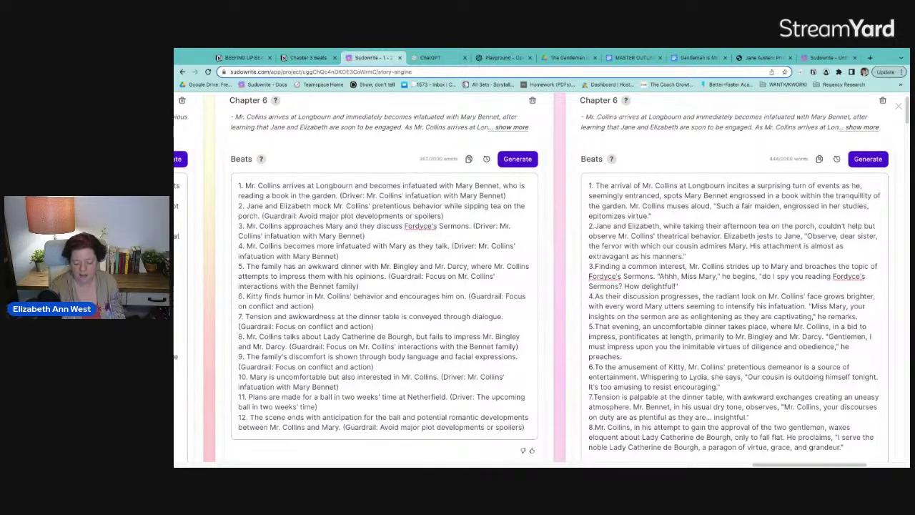
key(BackSpace)
text(9.)
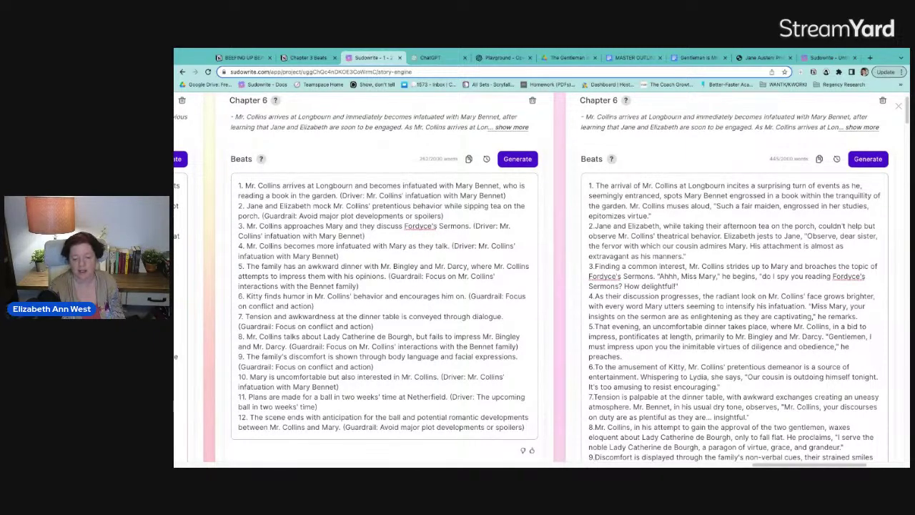
Number the last three beats "10.", "11." and "12." and remove the blank lines between them.
scroll(529, 286, down, 2)
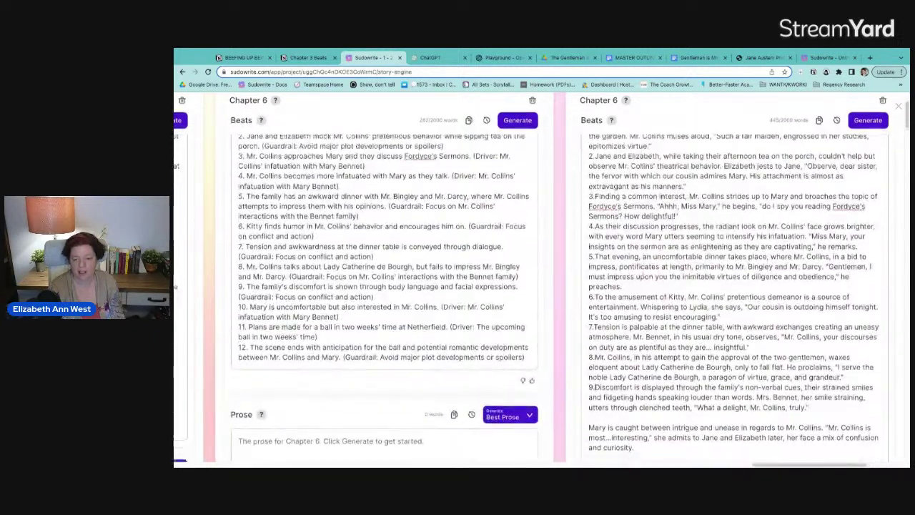
scroll(641, 276, down, 3)
click(596, 268)
text(10)
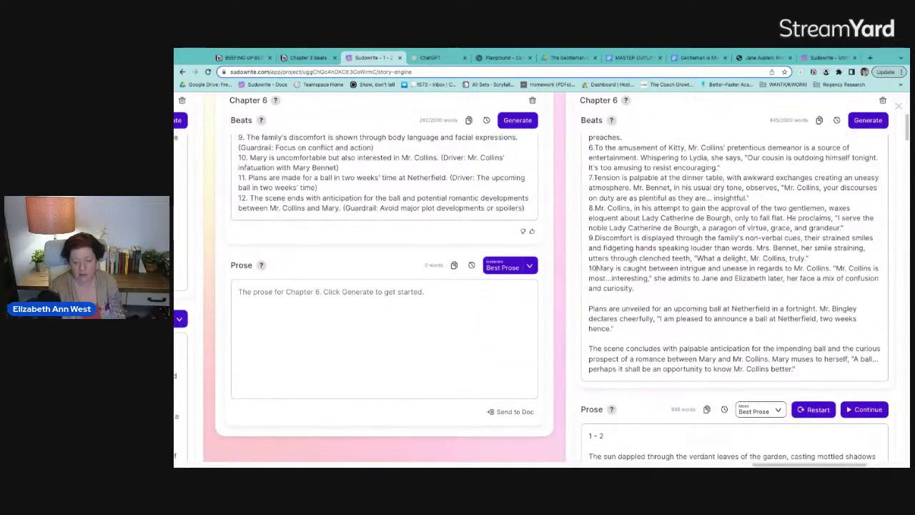
text(.)
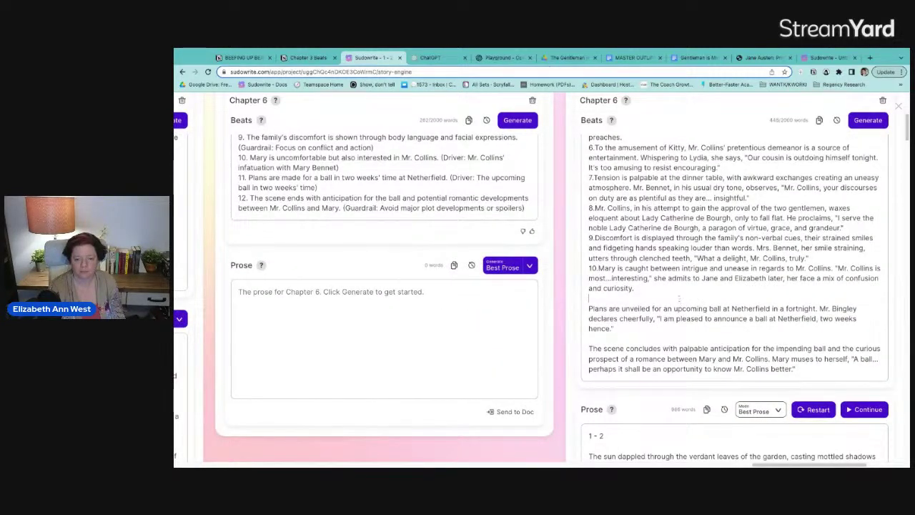
click(679, 299)
key(Delete)
text(11.)
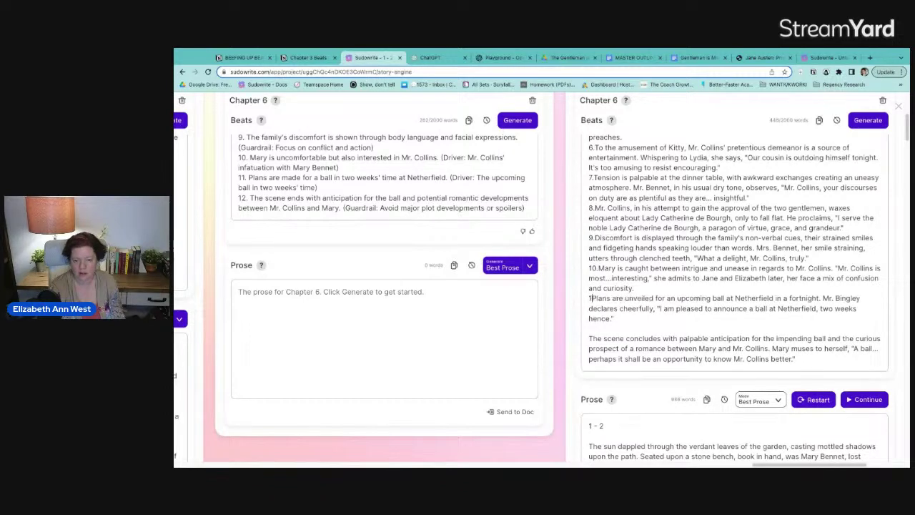
click(664, 330)
key(Delete)
text(12.)
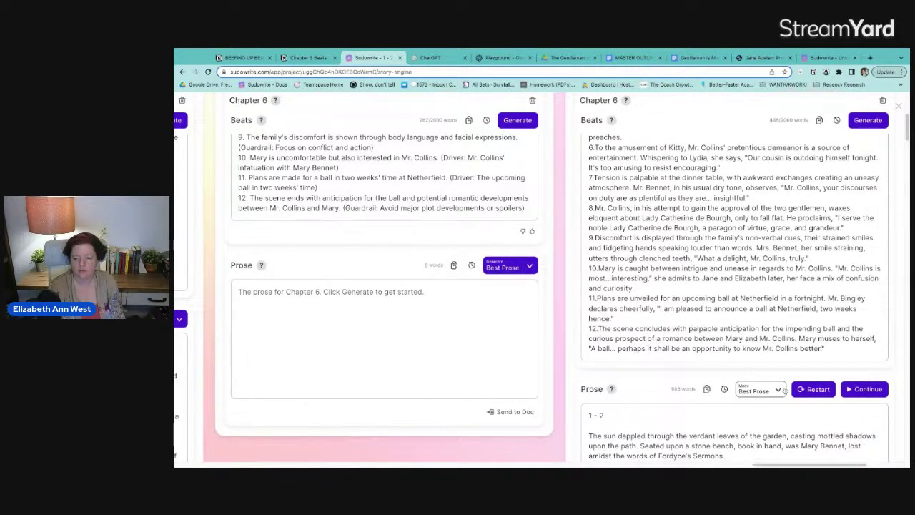
Delete all existing prose in the second Chapter 6 version and restart its generation in Best Prose mode.
scroll(770, 427, down, 1)
key(ctrl+a)
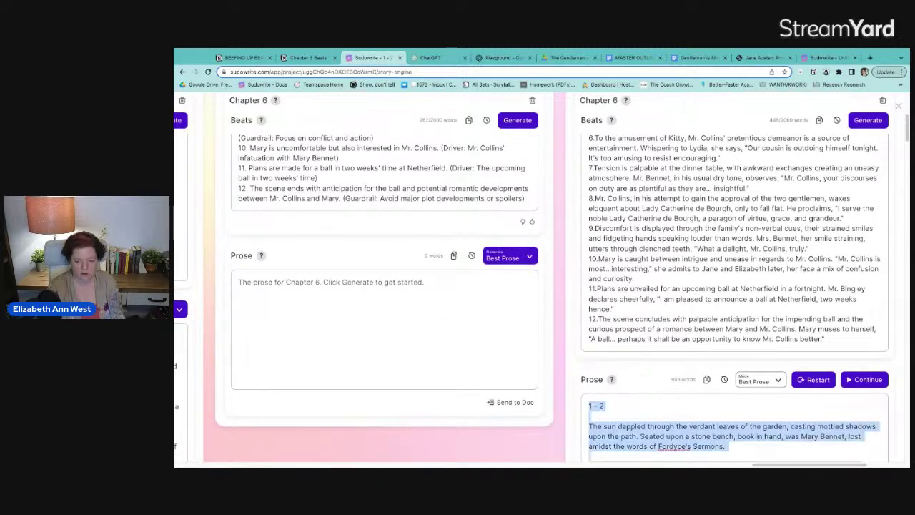
key(BackSpace)
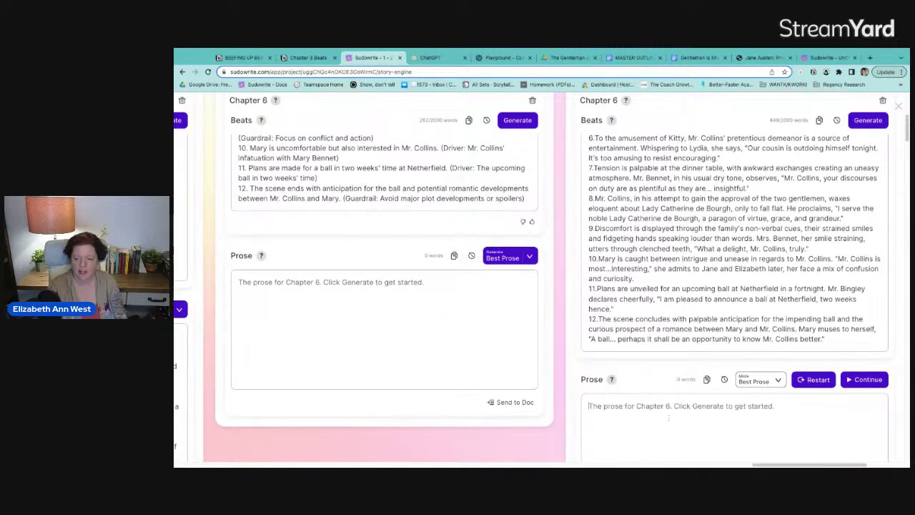
click(812, 379)
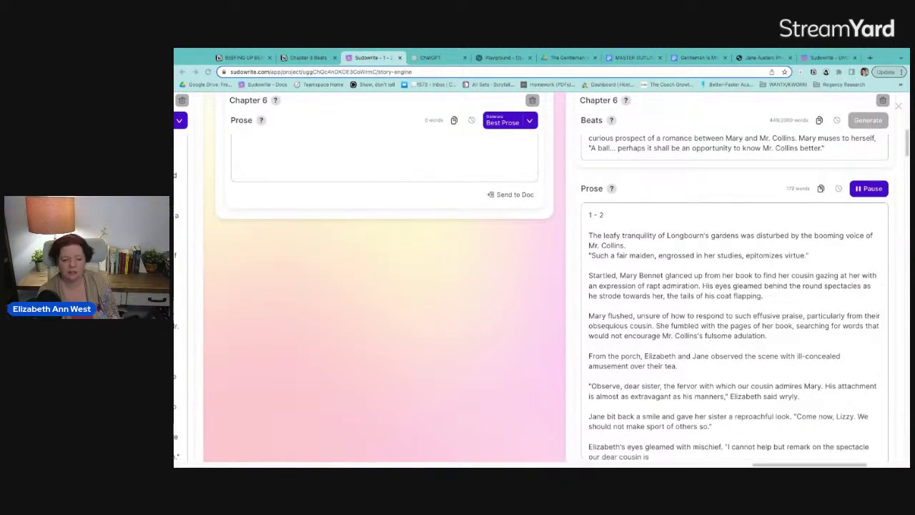
Follow the regenerated prose of the second Chapter 6 version through beats 11 - 12 and copy it.
scroll(543, 279, down, 3)
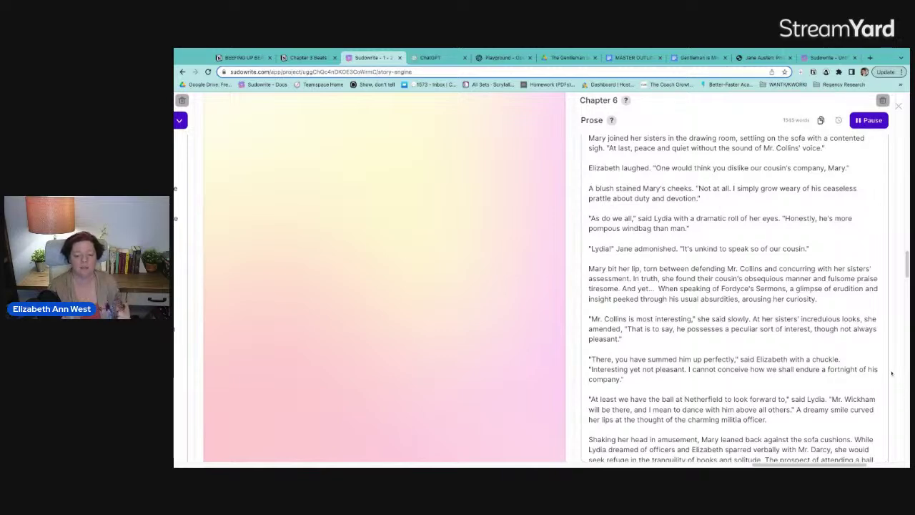
scroll(892, 372, down, 4)
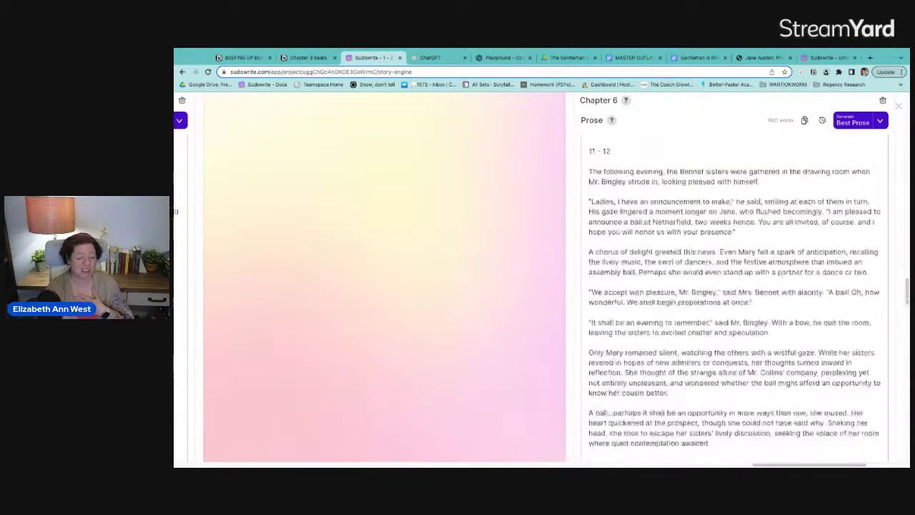
click(827, 336)
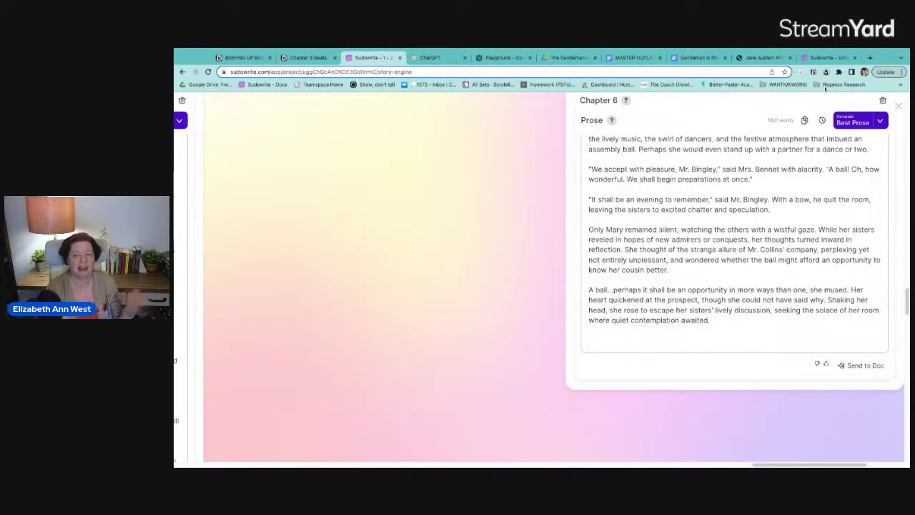
click(805, 121)
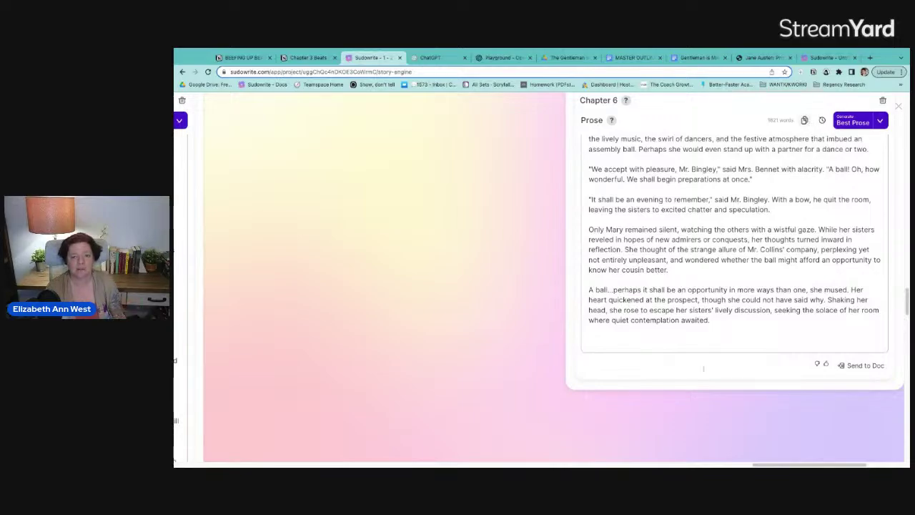
Review the generated prose sections against the numbered beats of the second Chapter 6 version.
scroll(714, 322, up, 10)
scroll(715, 322, up, 15)
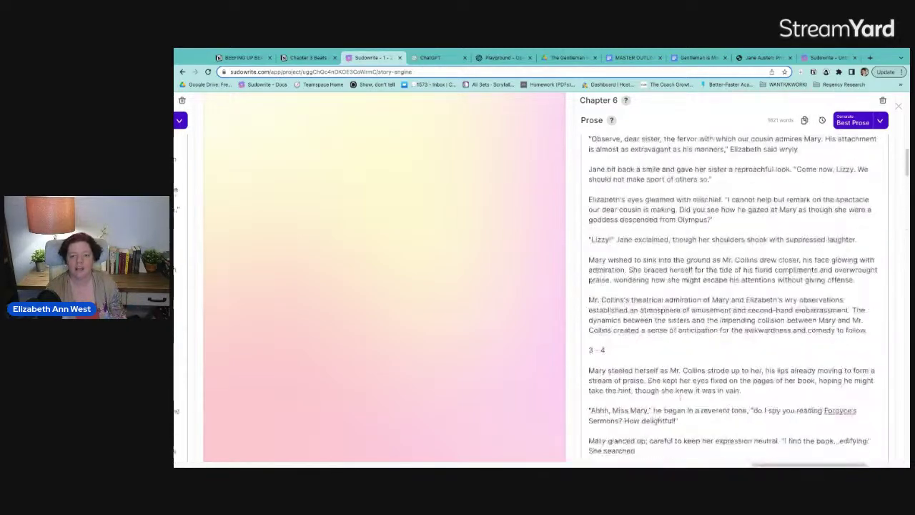
scroll(543, 286, down, 10)
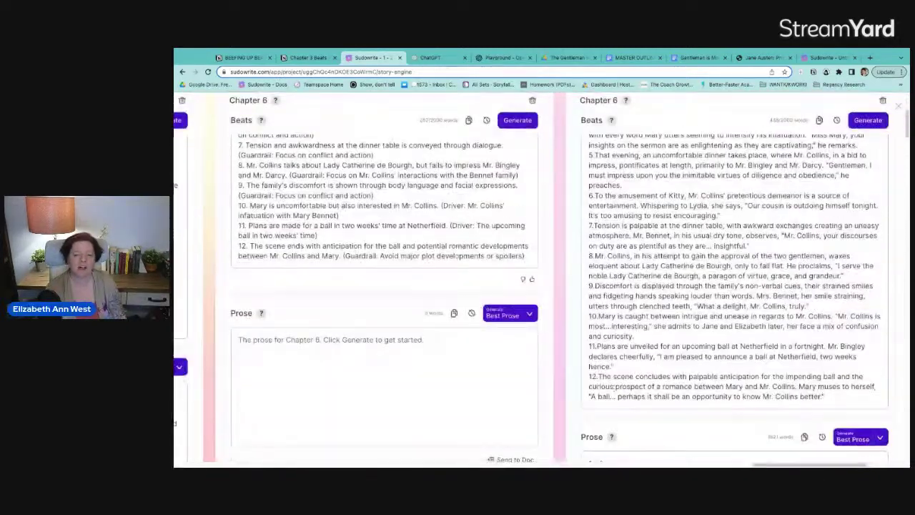
scroll(733, 300, down, 15)
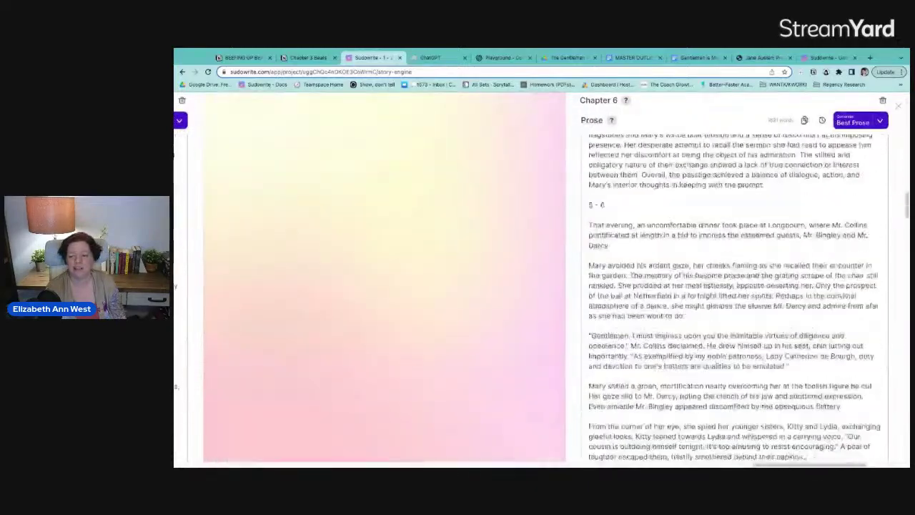
scroll(825, 185, down, 15)
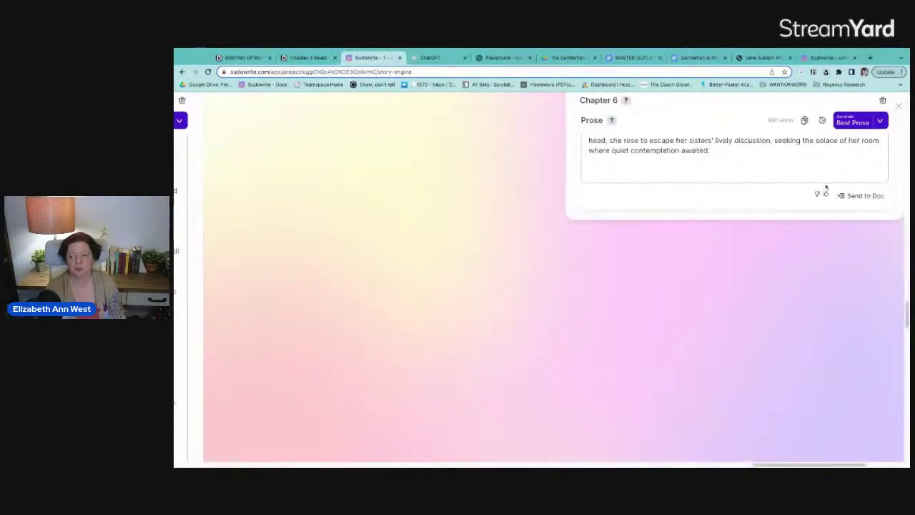
scroll(826, 184, up, 15)
scroll(733, 300, up, 20)
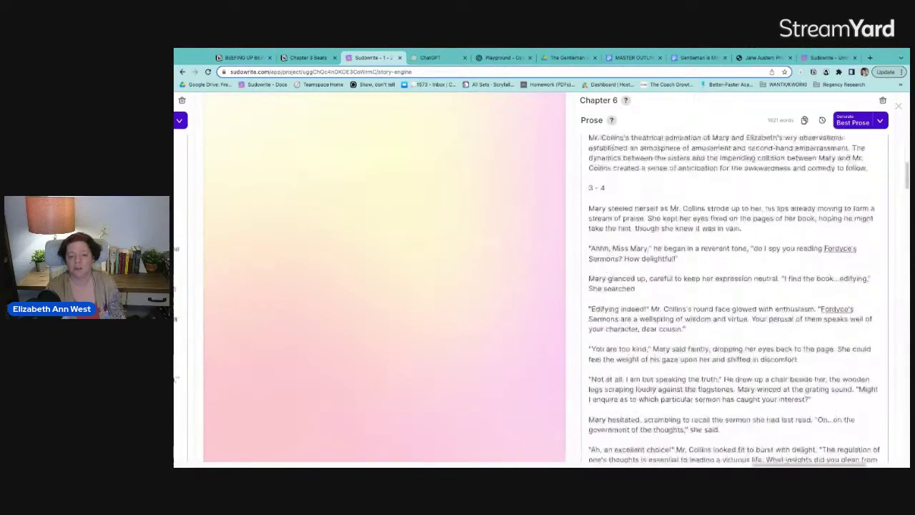
scroll(526, 301, up, 5)
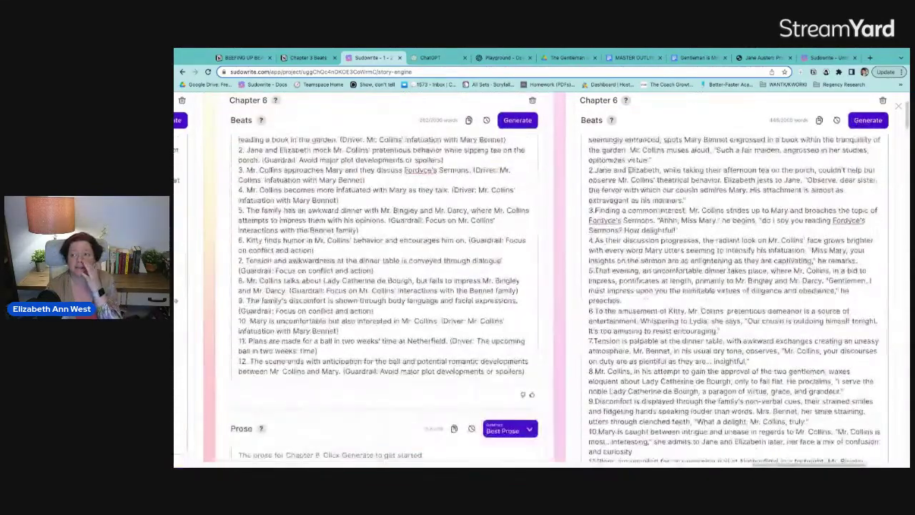
scroll(702, 309, up, 5)
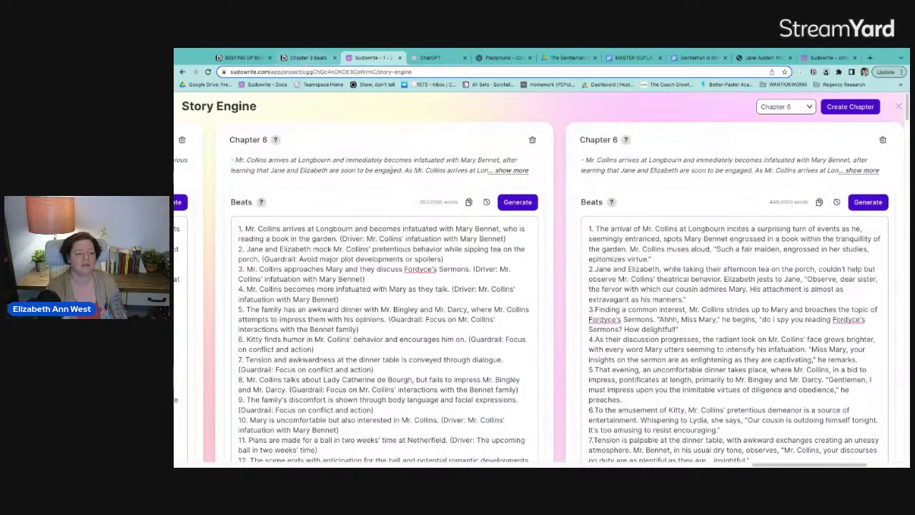
Switch to Notion, open the THE BEATS! page and move the "Chapter 3 experimentation with OpenAI Playground" page below the blank line.
click(307, 57)
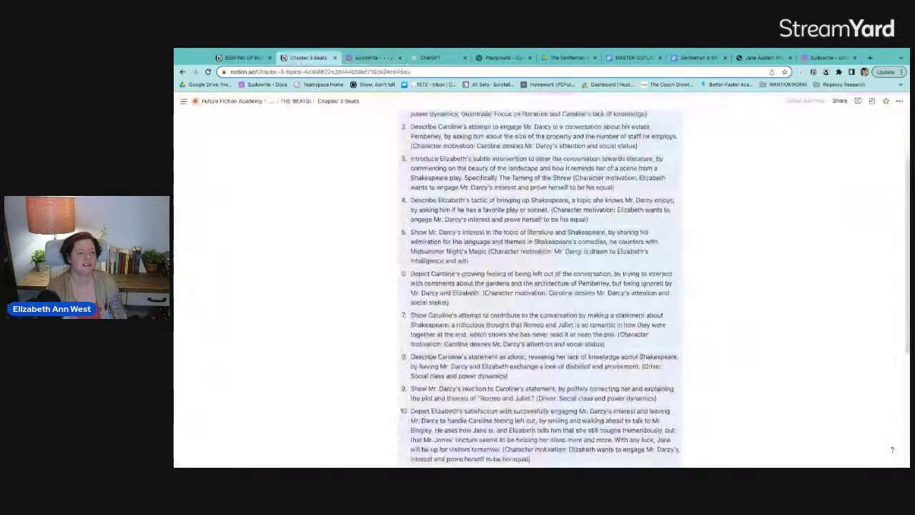
click(289, 101)
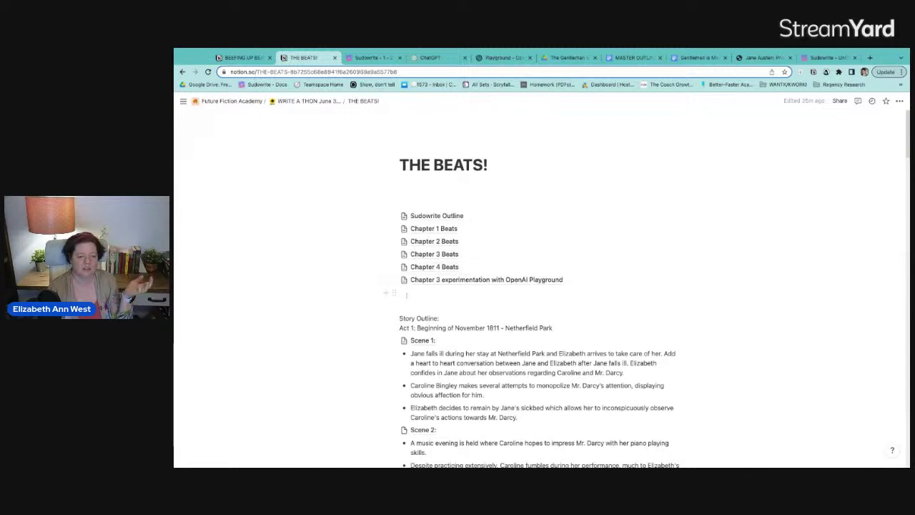
drag(391, 279, 395, 304)
click(400, 279)
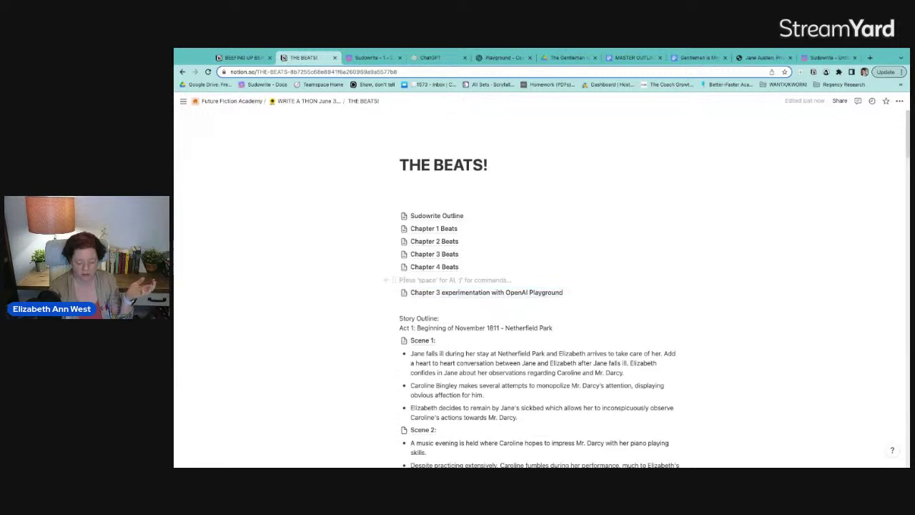
Insert blank lines below the Chapter 4 Beats page and enter the lines "Chapter 5 Beats" and "Chapter 6 Beats" there.
key(Return)
key(Return)
key(Return)
key(Return)
key(Up)
key(Up)
key(Up)
key(Up)
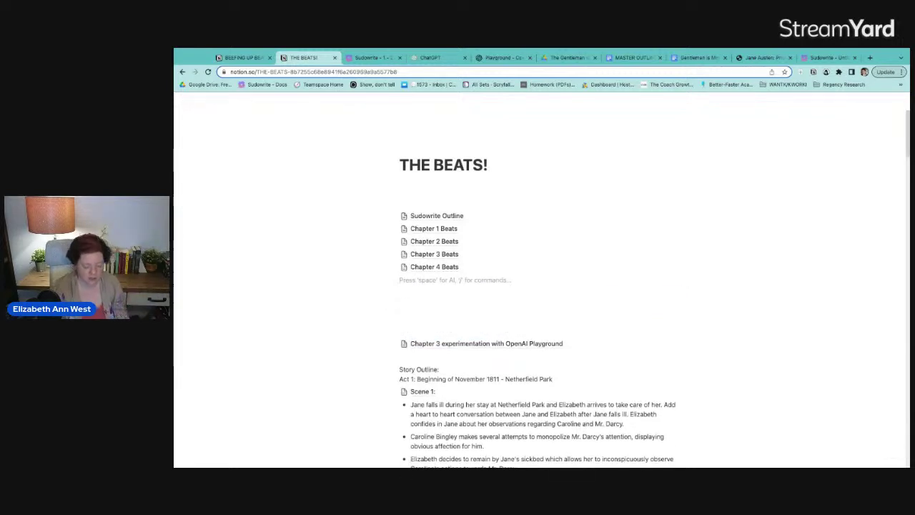
text(Chapter )
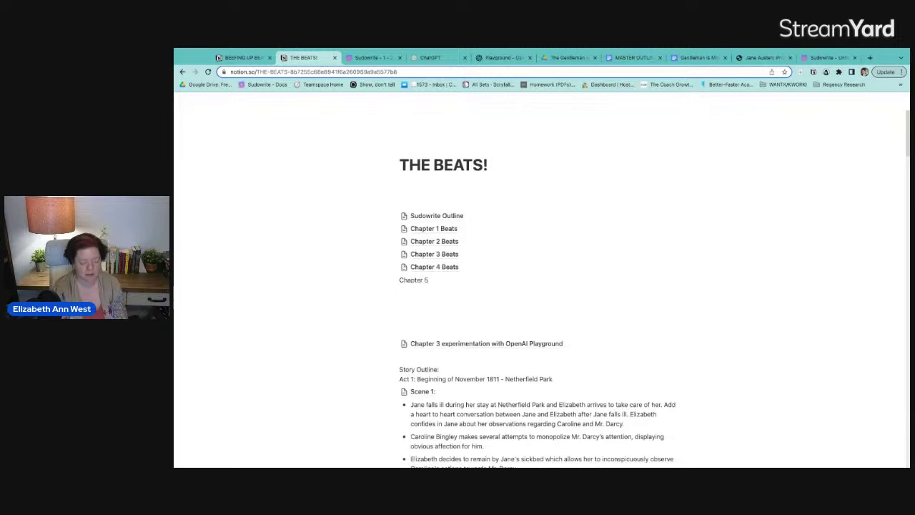
text(5 Beats)
key(Return)
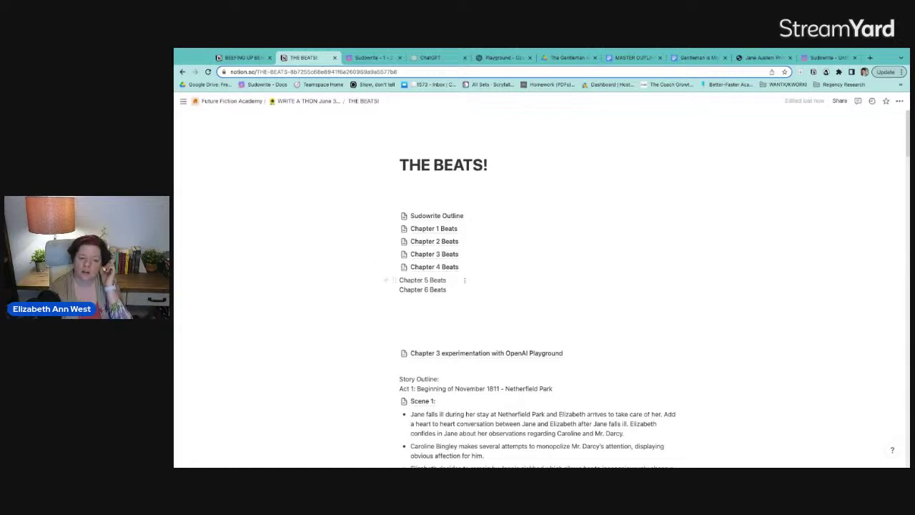
Turn the selected "Chapter 5 Beats" and "Chapter 6 Beats" lines into a page.
drag(480, 279, 398, 281)
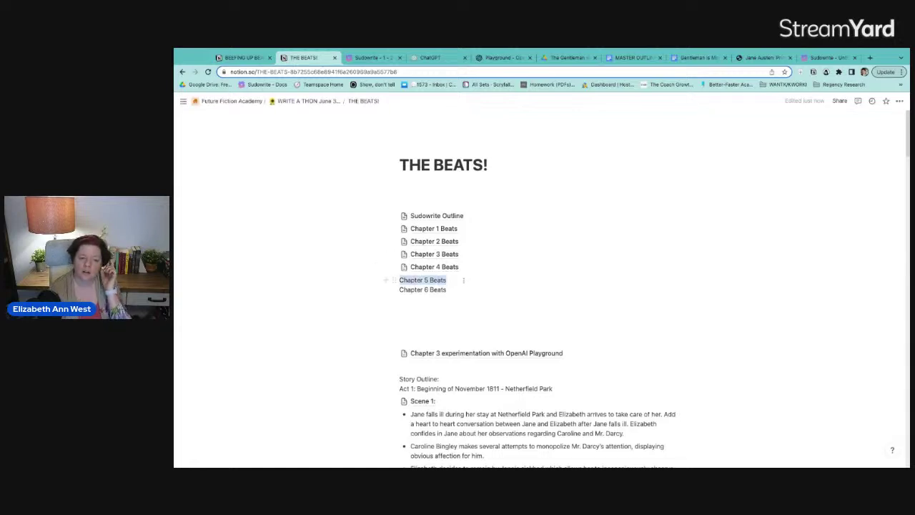
click(393, 280)
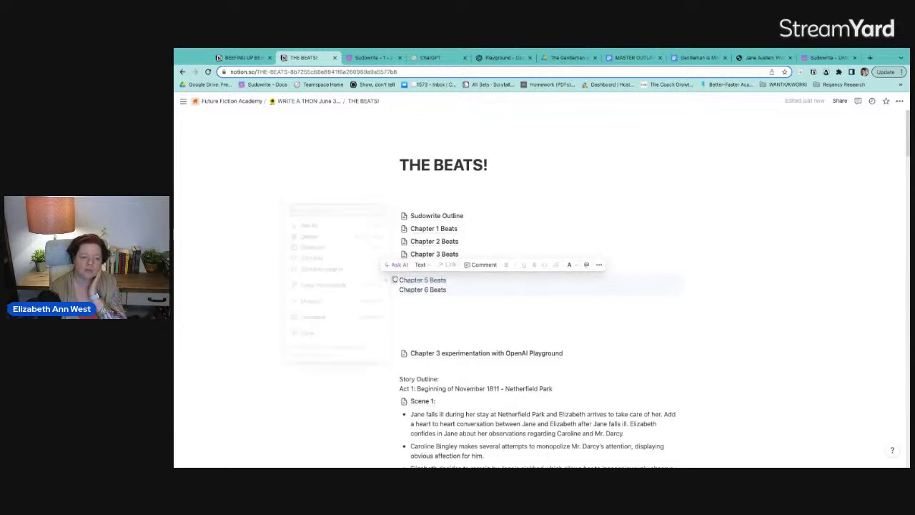
mouse_move(338, 258)
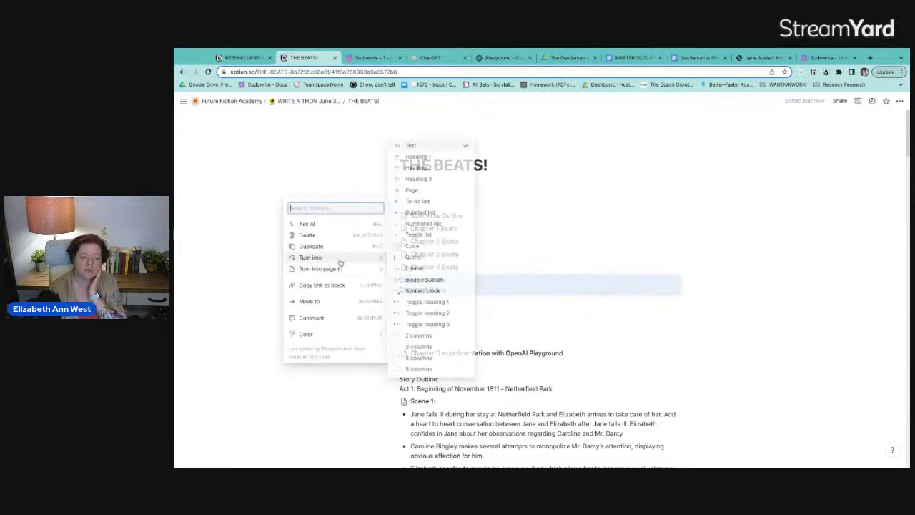
click(415, 192)
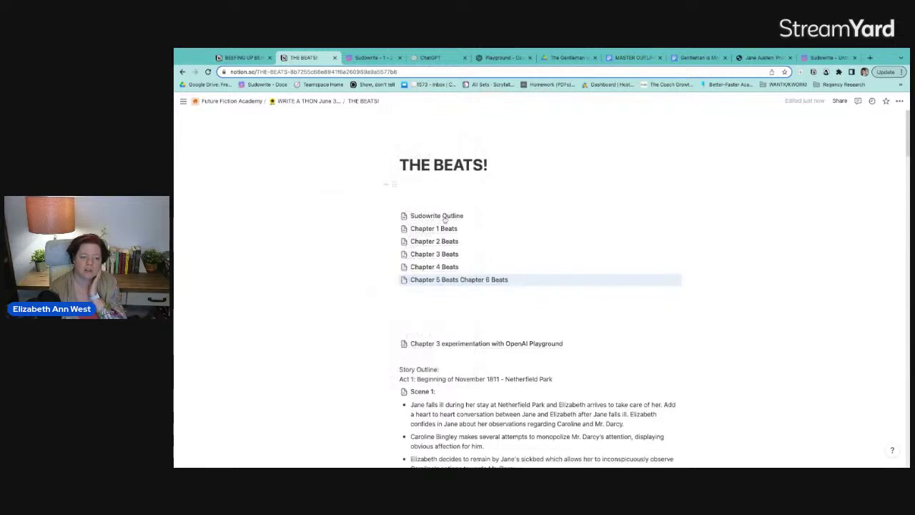
Open the combined Chapter 5 and 6 page and shorten its title to "Chapter 5 Beats".
click(456, 281)
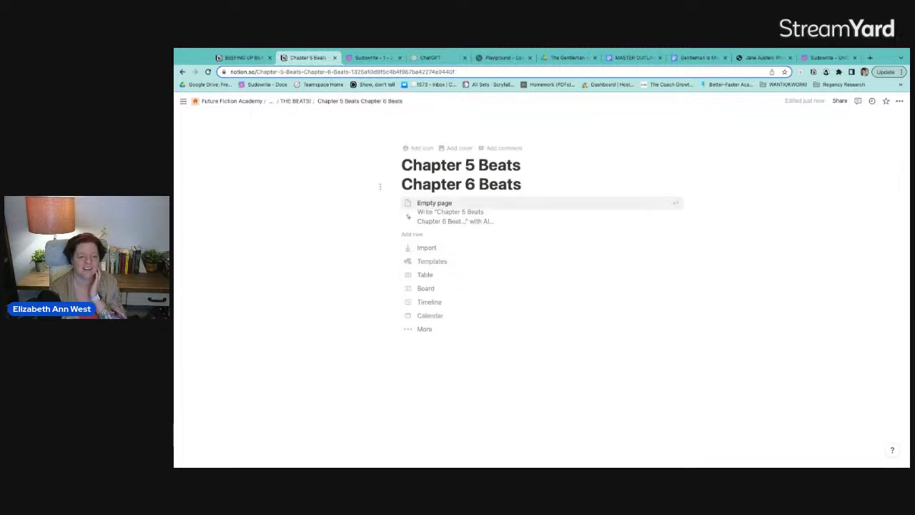
click(183, 72)
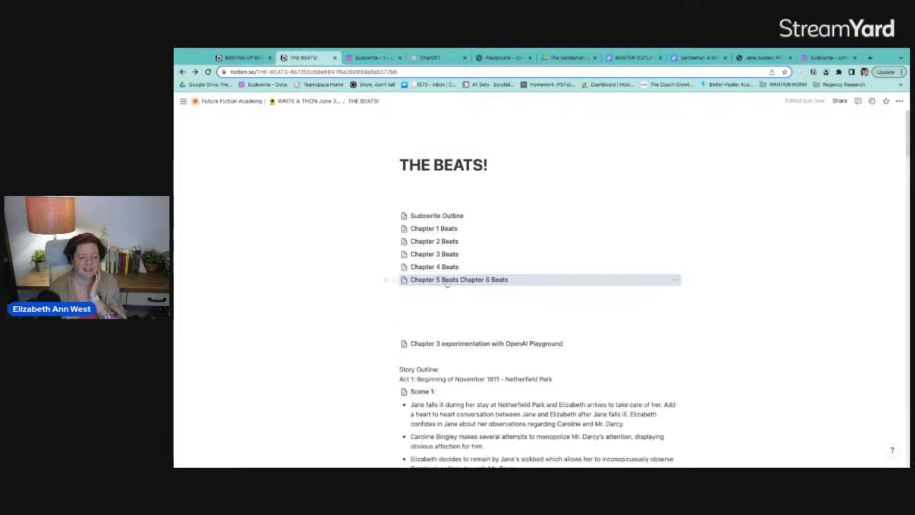
click(448, 284)
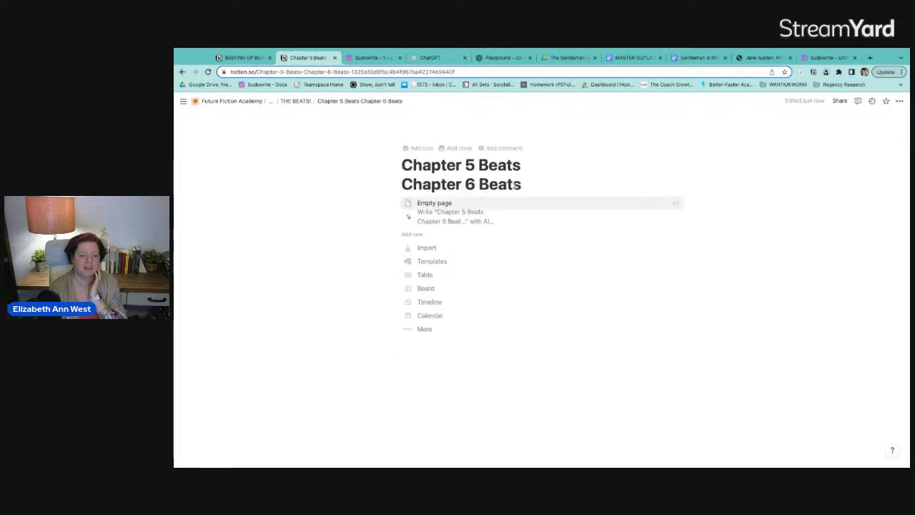
drag(521, 185, 401, 185)
key(BackSpace)
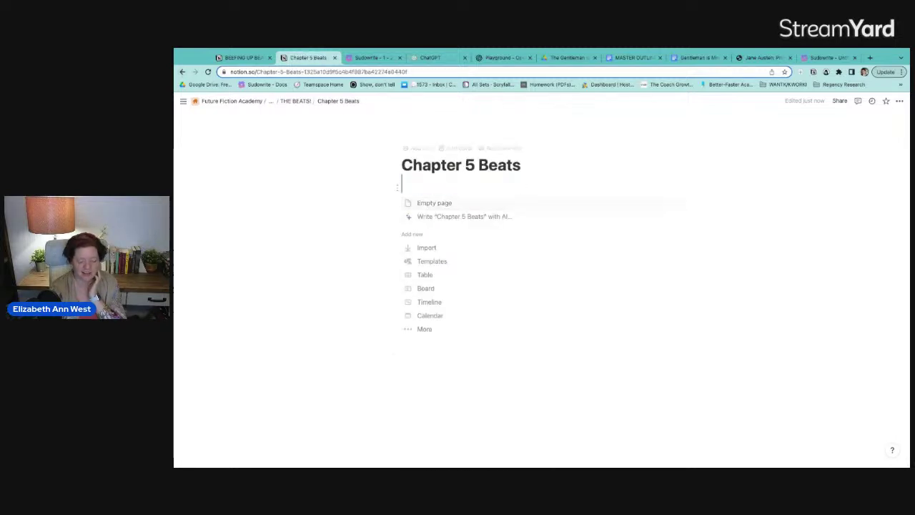
key(BackSpace)
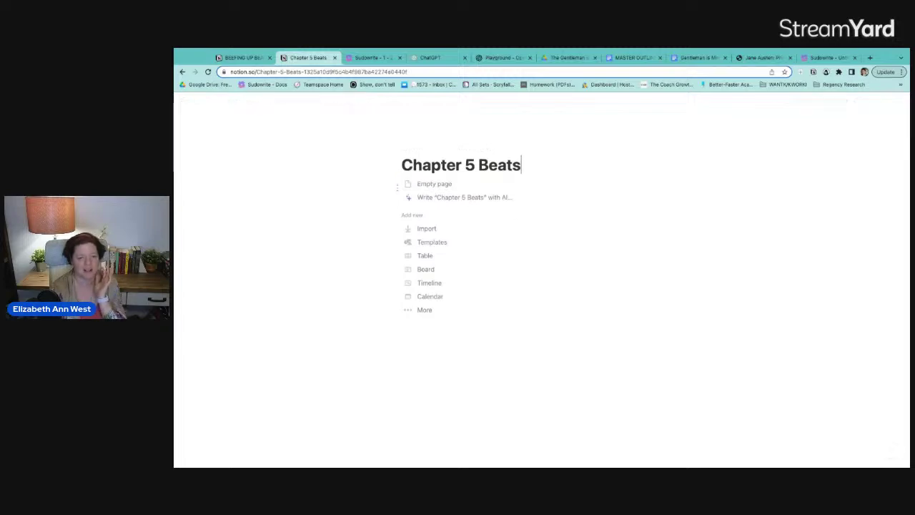
Make Chapter 5 Beats an empty page, copy the Chapter 5 beats from Sudowrite and paste them into it.
click(468, 183)
click(366, 58)
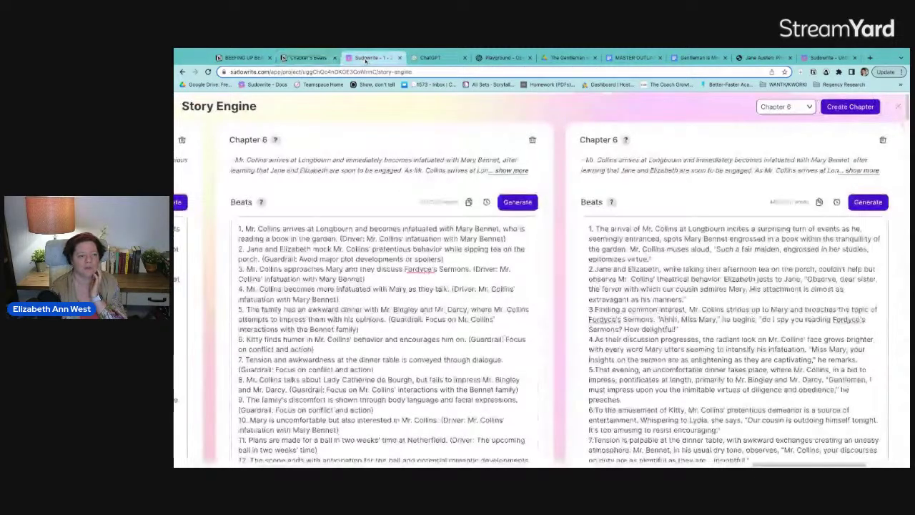
scroll(543, 322, left, 5)
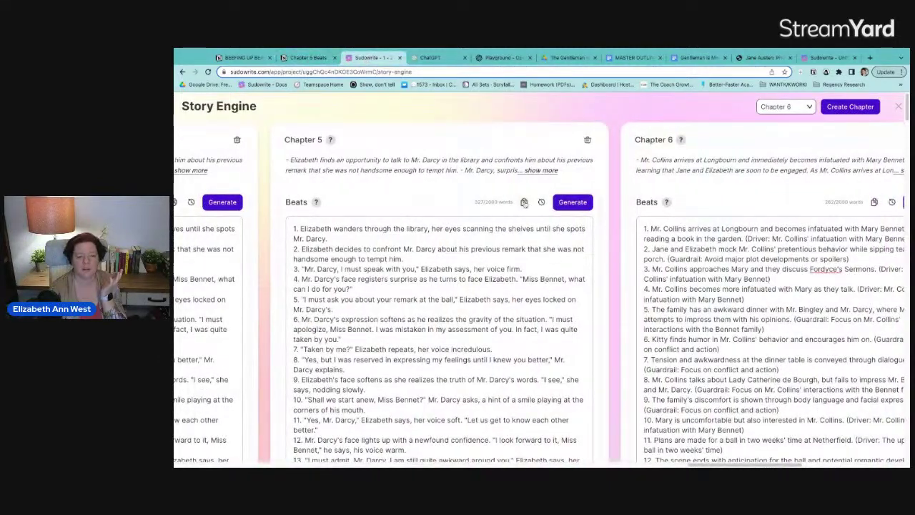
click(308, 59)
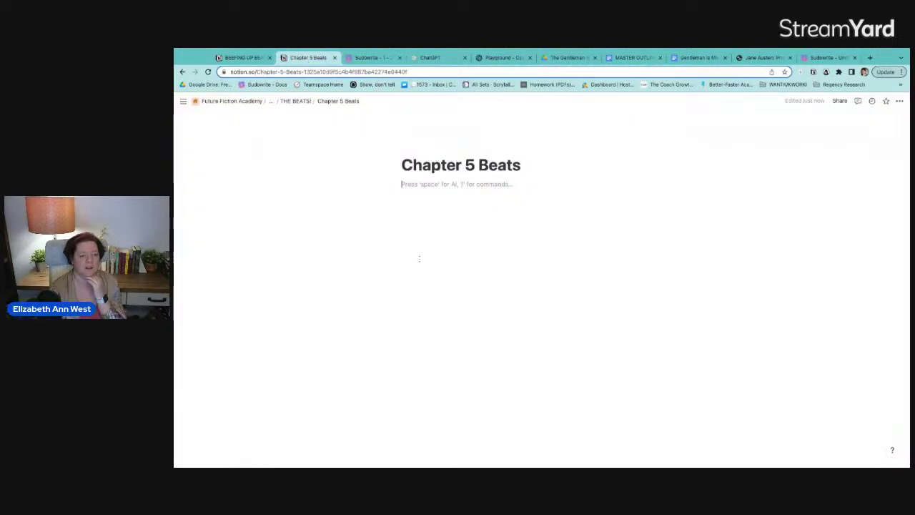
key(ctrl+v)
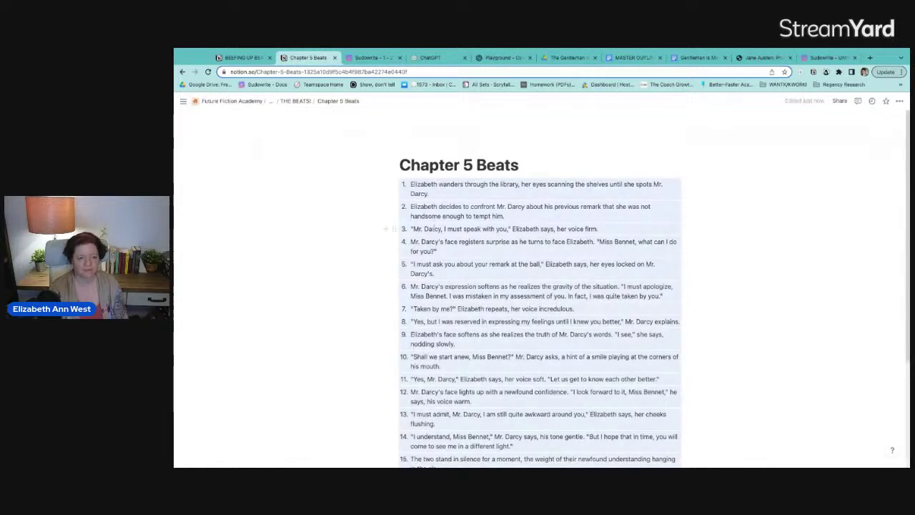
Return to the THE BEATS! page and add a "Chapter 6 Beats" line below the Chapter 5 Beats page.
click(295, 101)
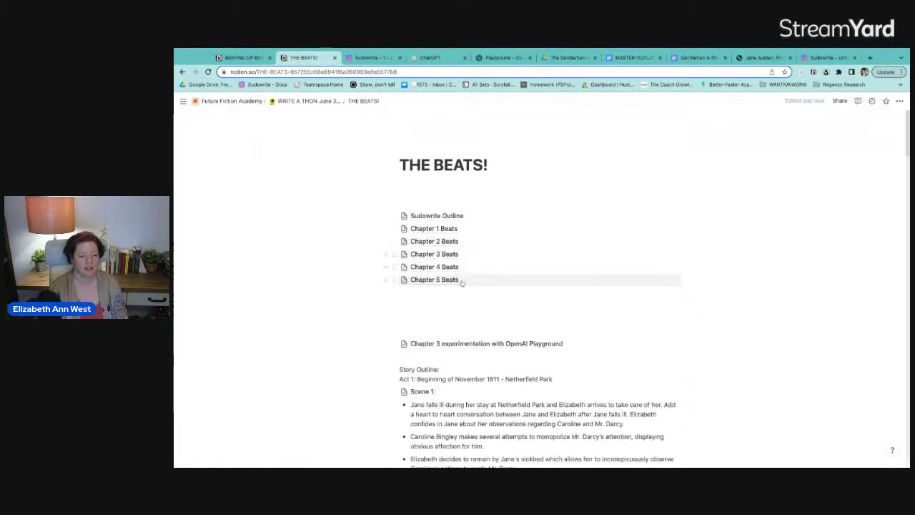
click(440, 293)
text(Chpa)
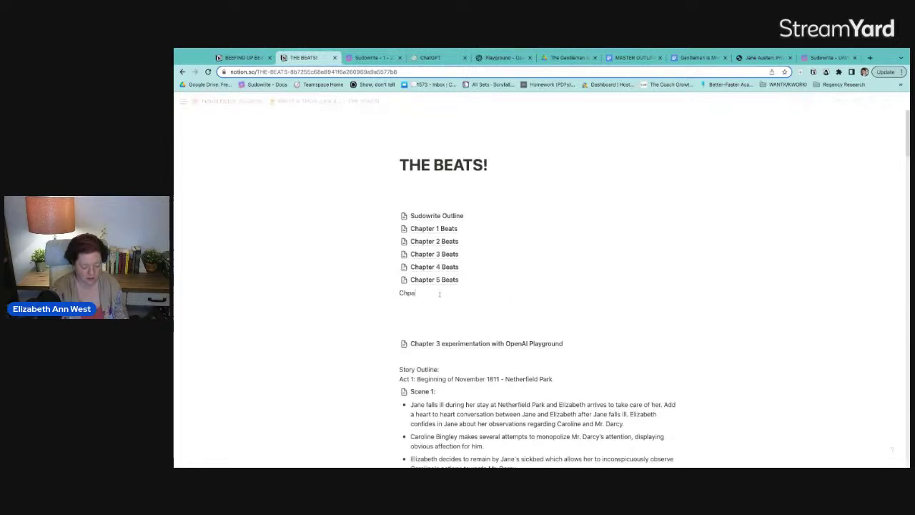
text(ter 6 Beats)
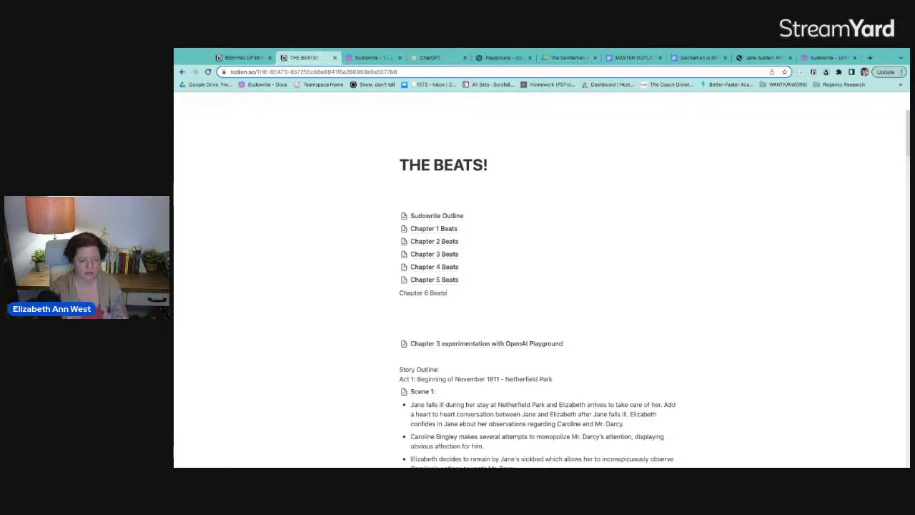
Turn the "Chapter 6 Beats" line into a page.
drag(447, 293, 392, 300)
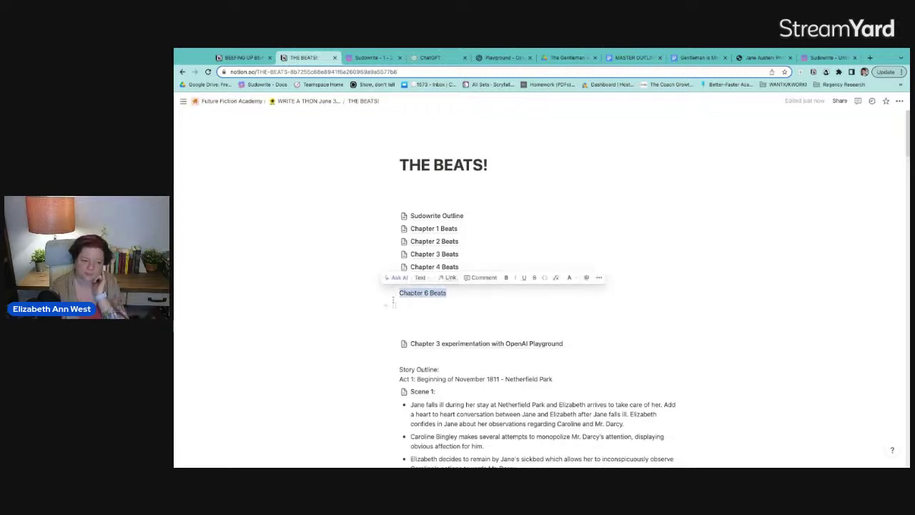
click(393, 293)
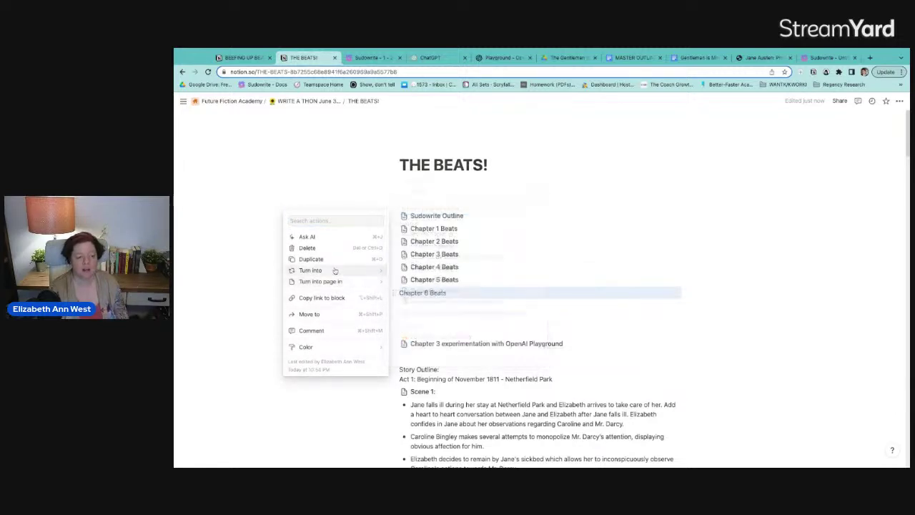
mouse_move(333, 271)
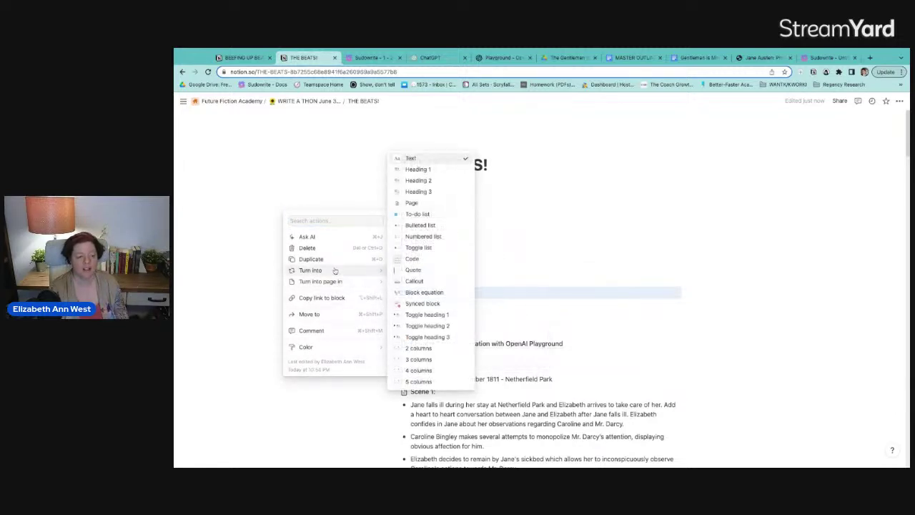
click(412, 203)
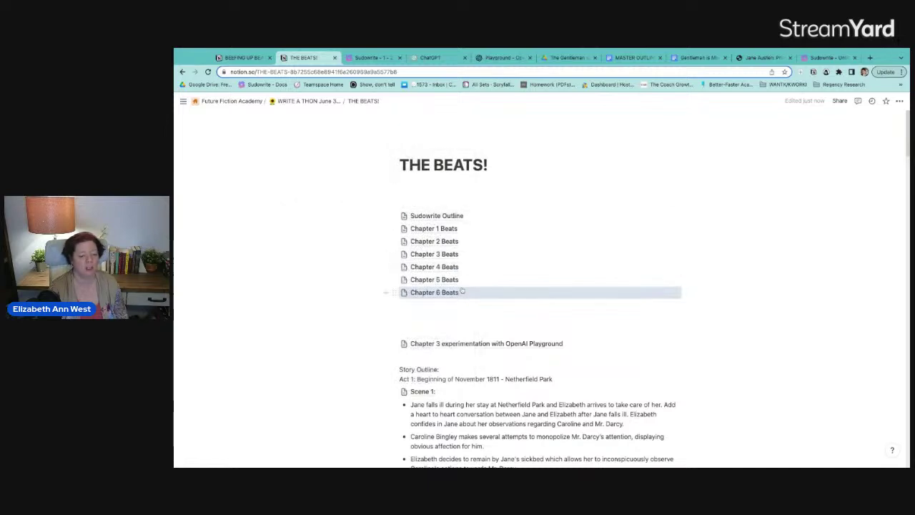
click(394, 292)
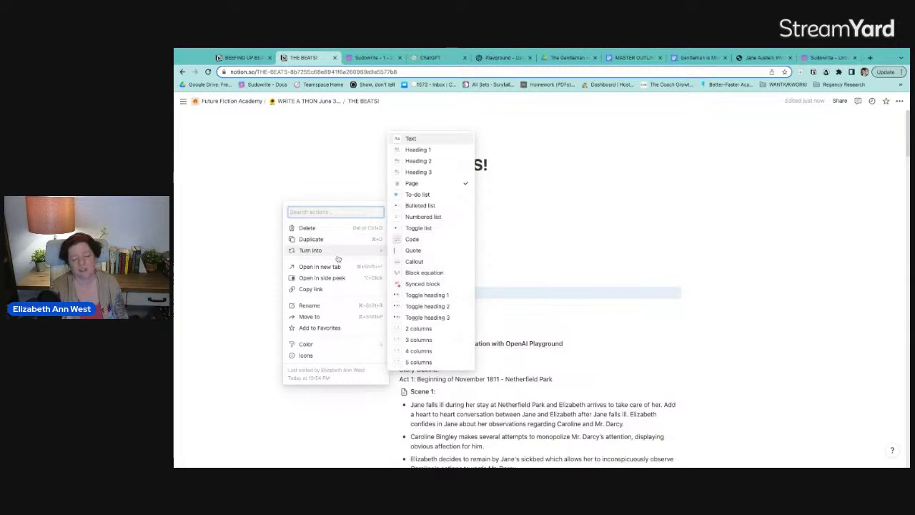
mouse_move(330, 253)
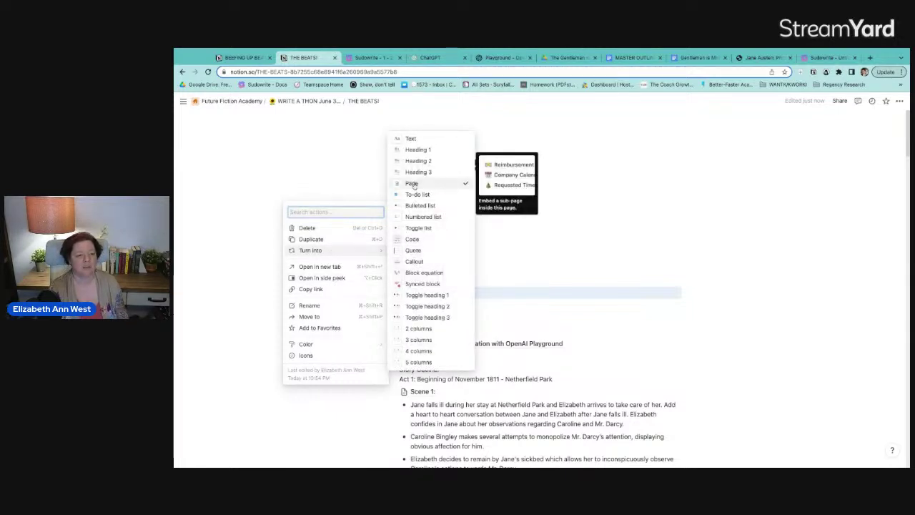
click(413, 185)
Open Chapter 6 Beats as an empty page and paste the ChatGPT-expanded Chapter 6 beats into it.
click(444, 292)
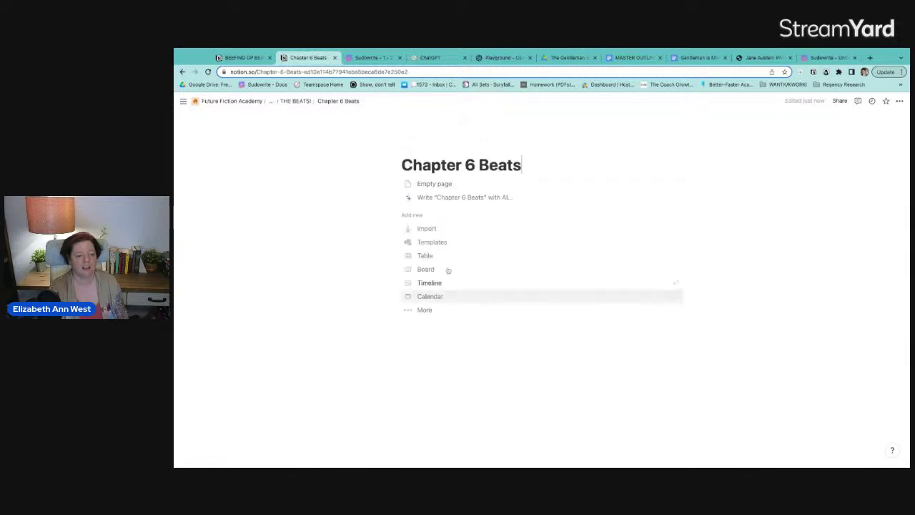
click(459, 185)
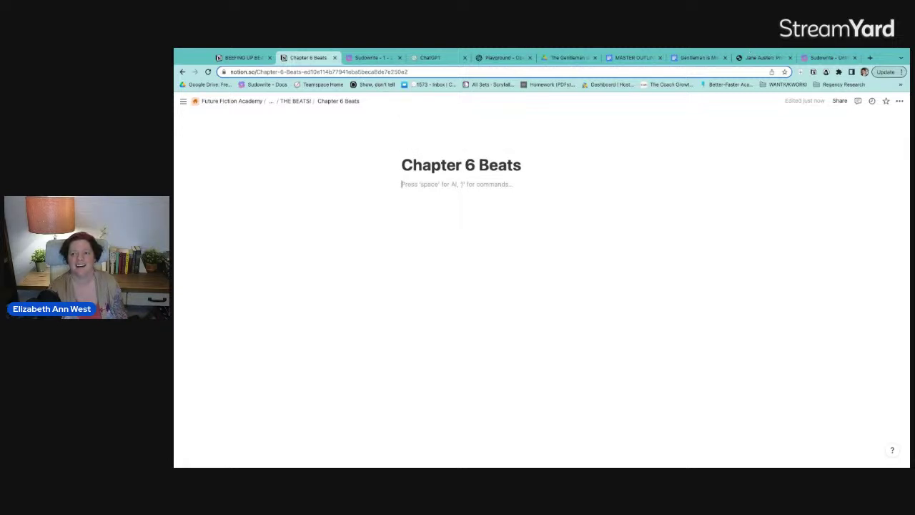
key(super+v)
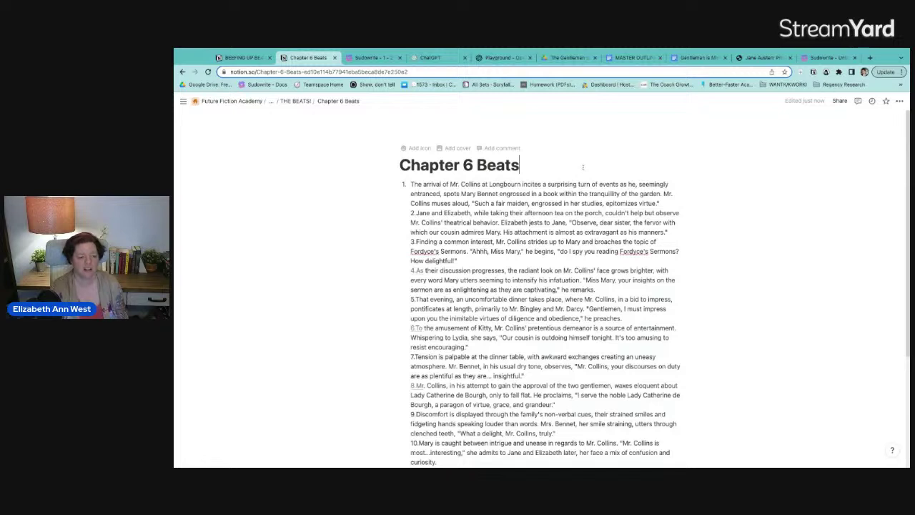
Add the line "CHATGPT ENHANCED" above the pasted Chapter 6 beats.
key(Return)
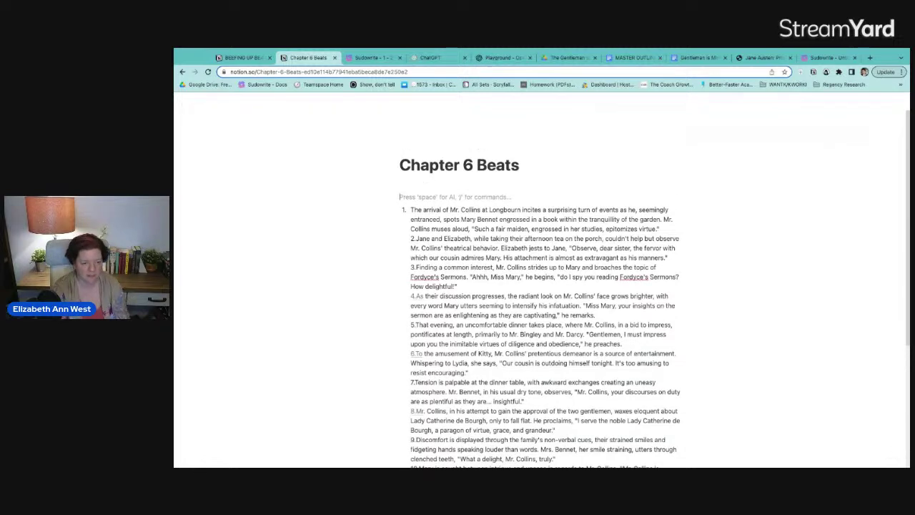
text(CHATGPT)
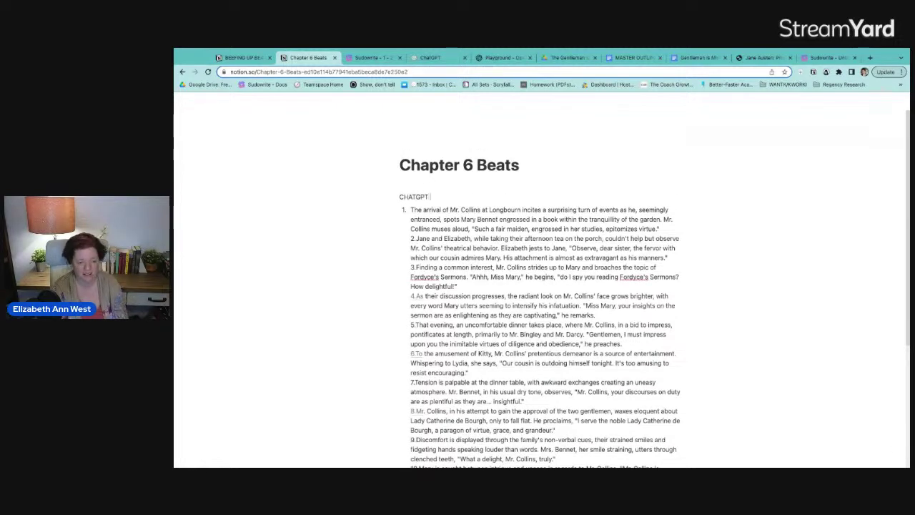
text( ENH)
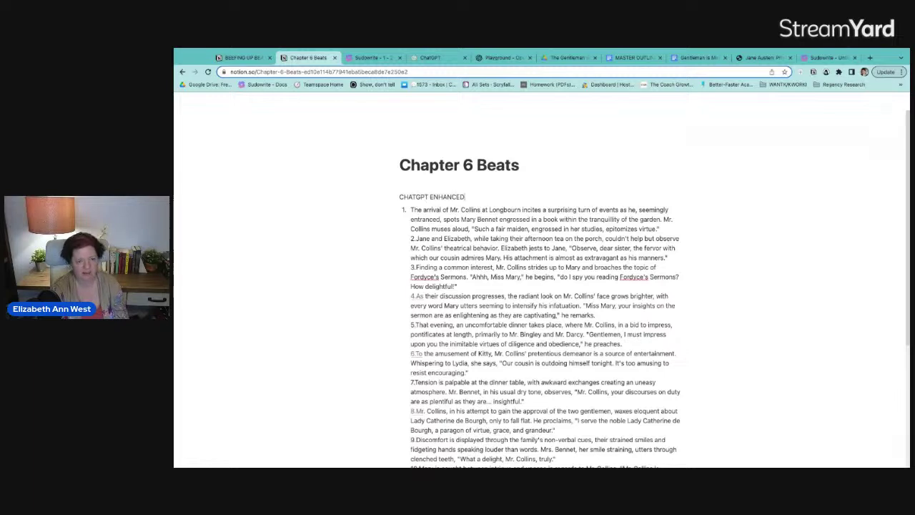
text(ANCED)
key(Return)
key(BackSpace)
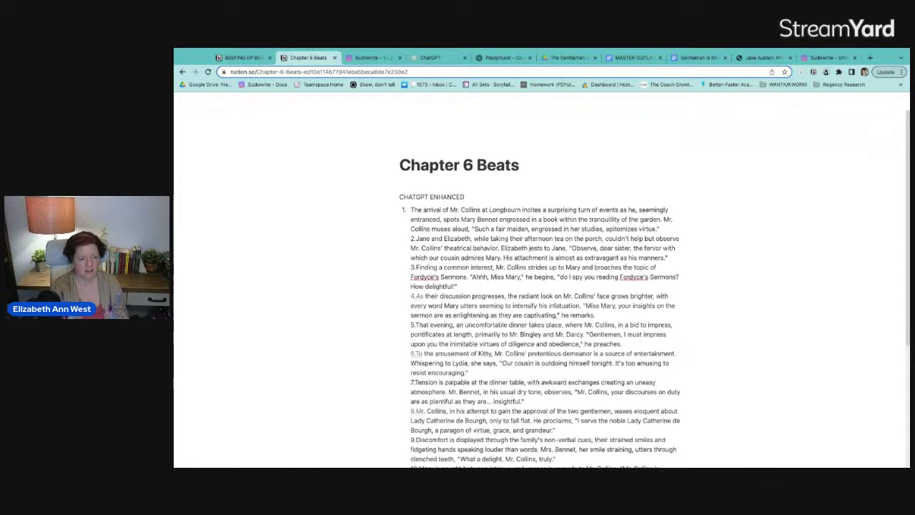
Leave blank space below the "CHATGPT ENHANCED" line and copy the full Chapter 6 rewrite prompt from the ChatGPT conversation.
key(Return)
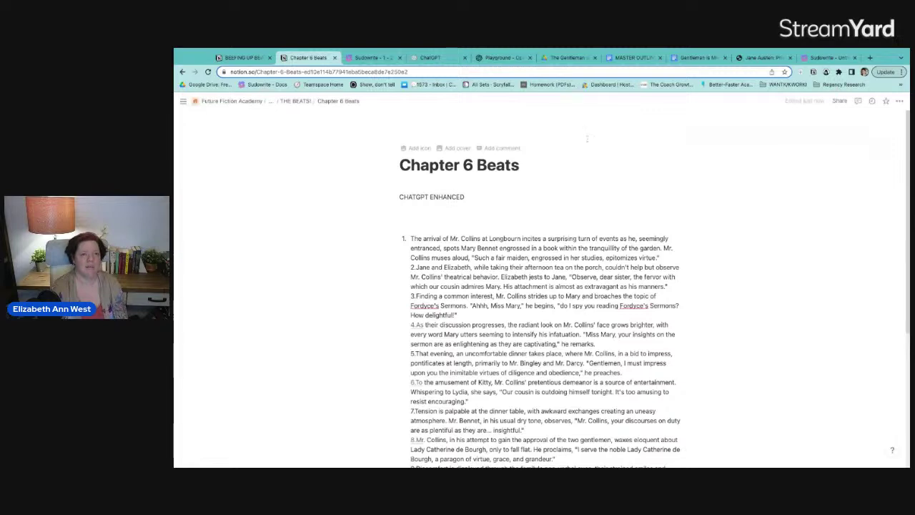
click(433, 57)
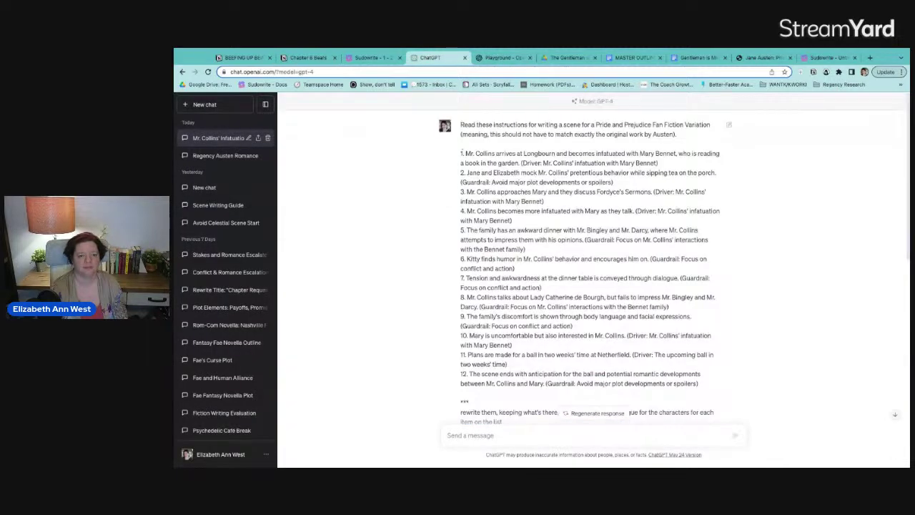
drag(461, 125, 597, 330)
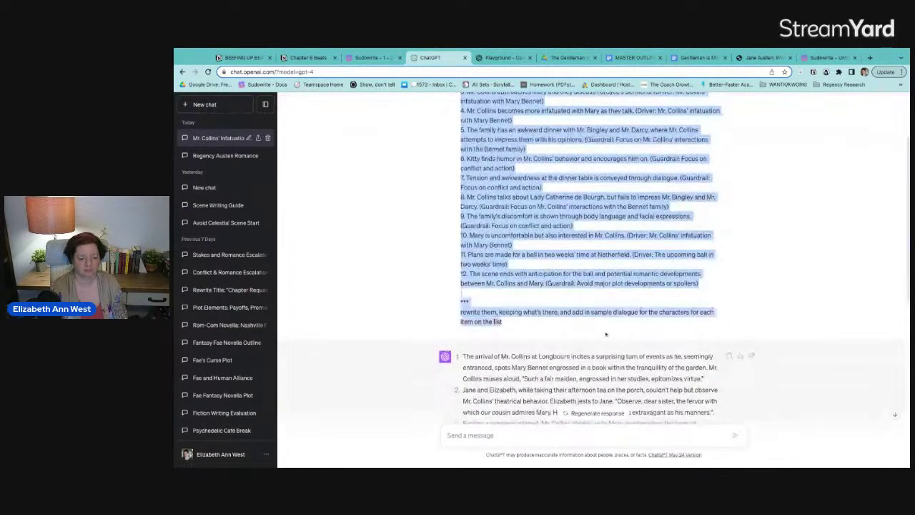
Return to the Chapter 6 Beats page in Notion and change its heading line to "CHATGPT 4 ENHANCED".
click(307, 57)
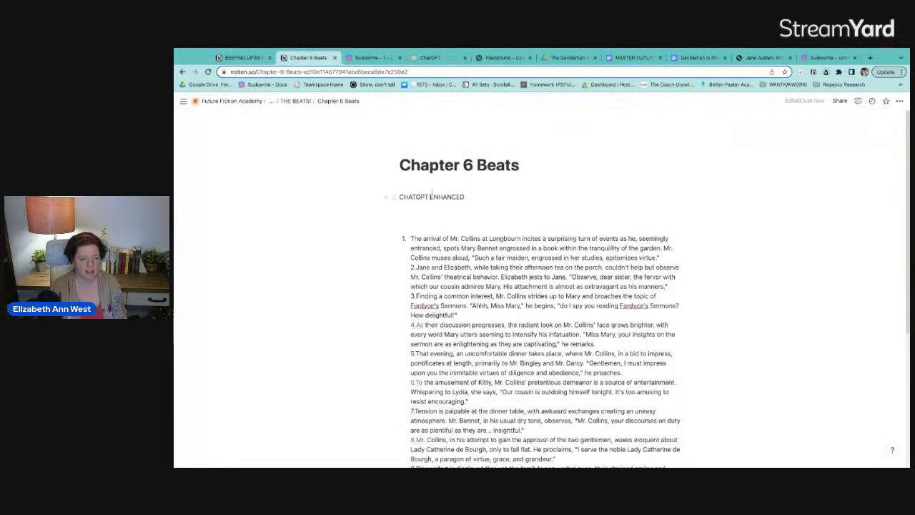
click(431, 196)
text(4)
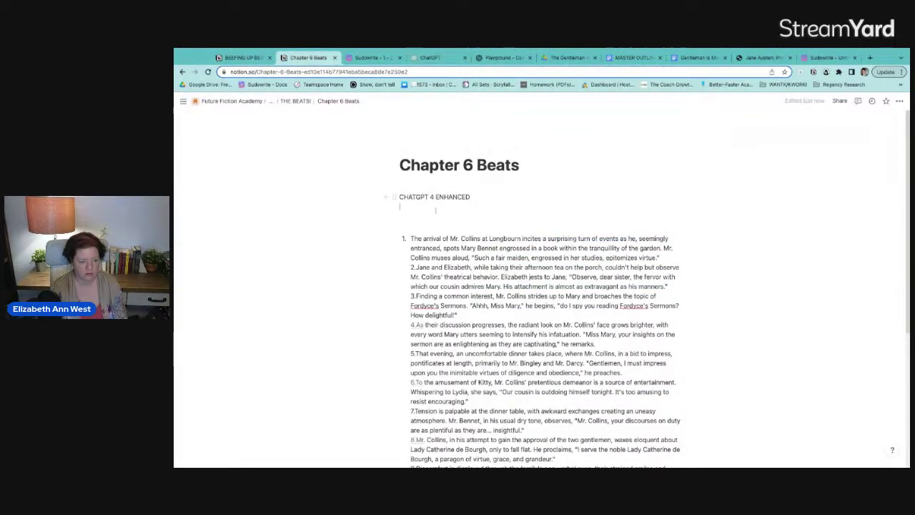
Paste the copied prompt above the expanded beats and add an empty line between the prompt and the beats.
key(ctrl+v)
scroll(493, 253, down, 4)
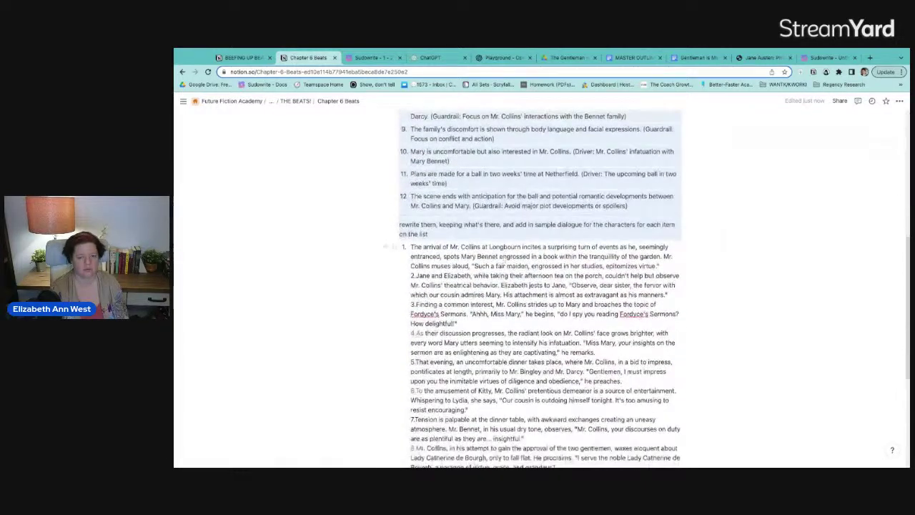
click(443, 236)
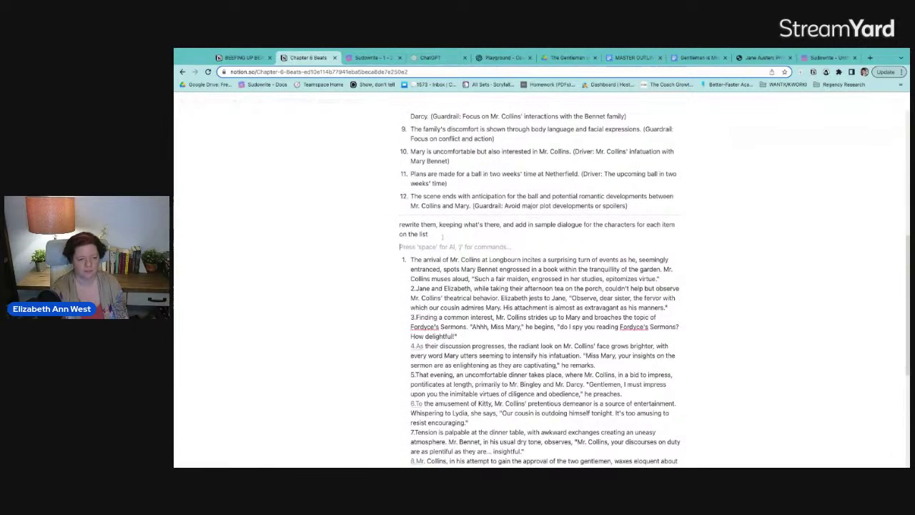
scroll(695, 418, down, 3)
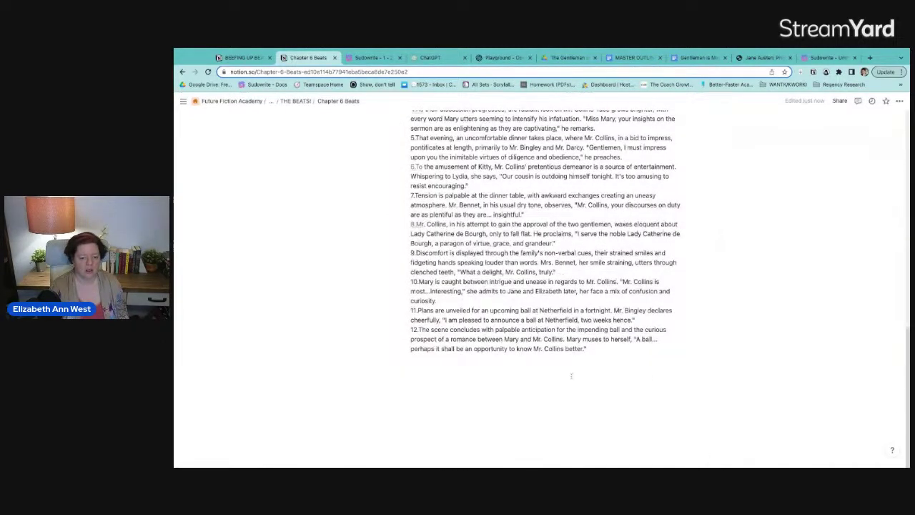
scroll(696, 419, up, 10)
scroll(695, 419, down, 2)
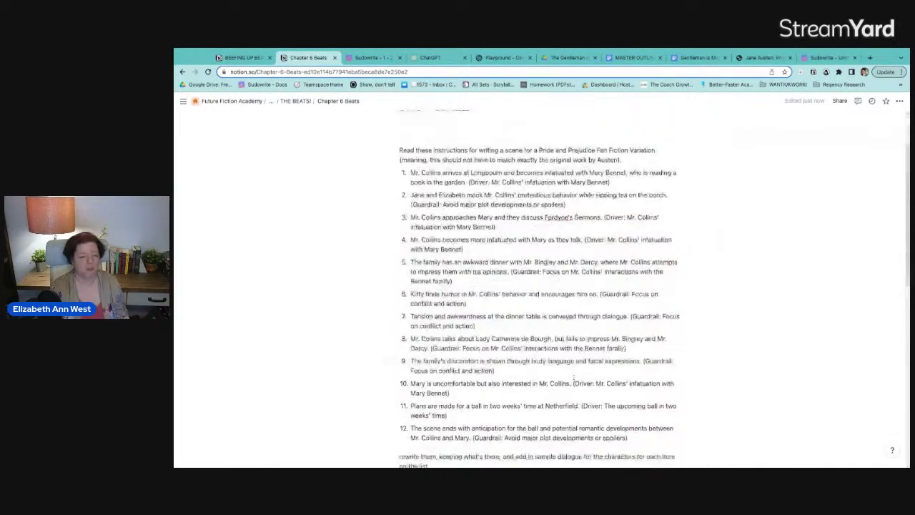
scroll(696, 419, up, 2)
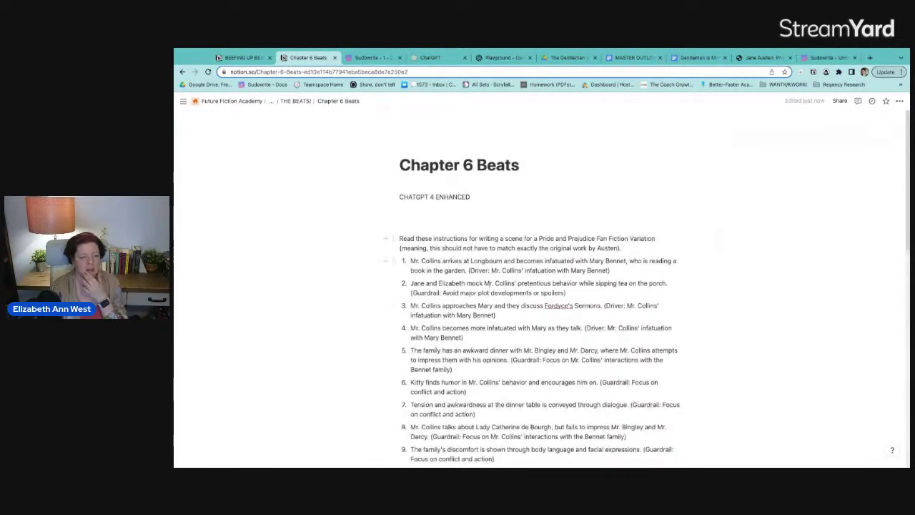
Copy the whole content of Chapter 6 Beats and go to the Future Fiction Academy WriteAThon page's prompts section.
drag(386, 218, 429, 461)
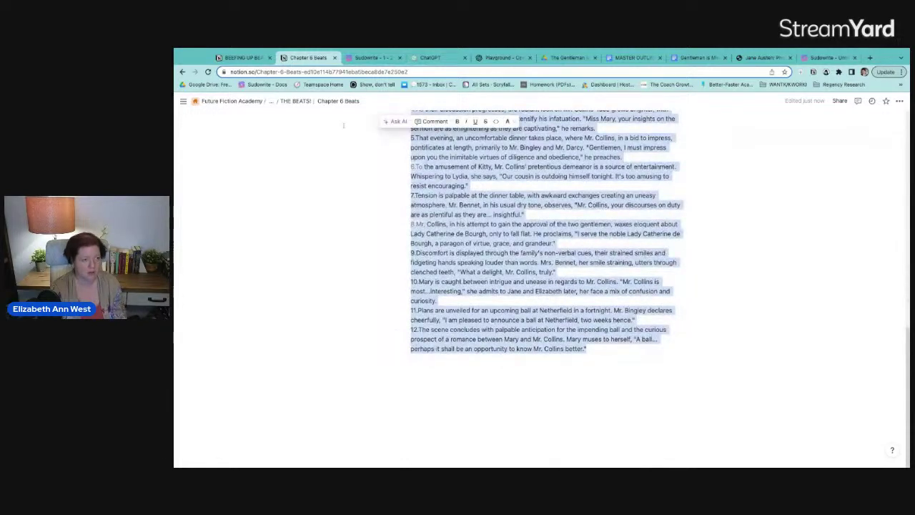
click(243, 57)
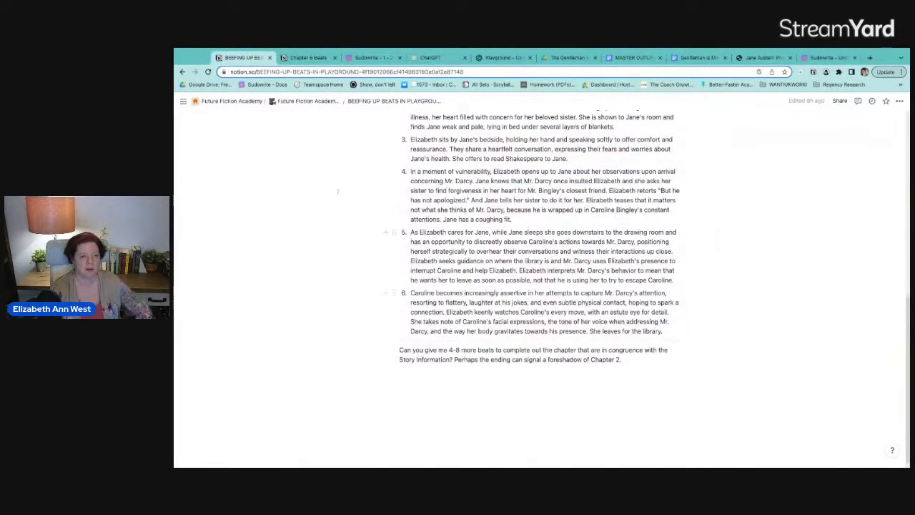
scroll(542, 286, up, 15)
click(307, 101)
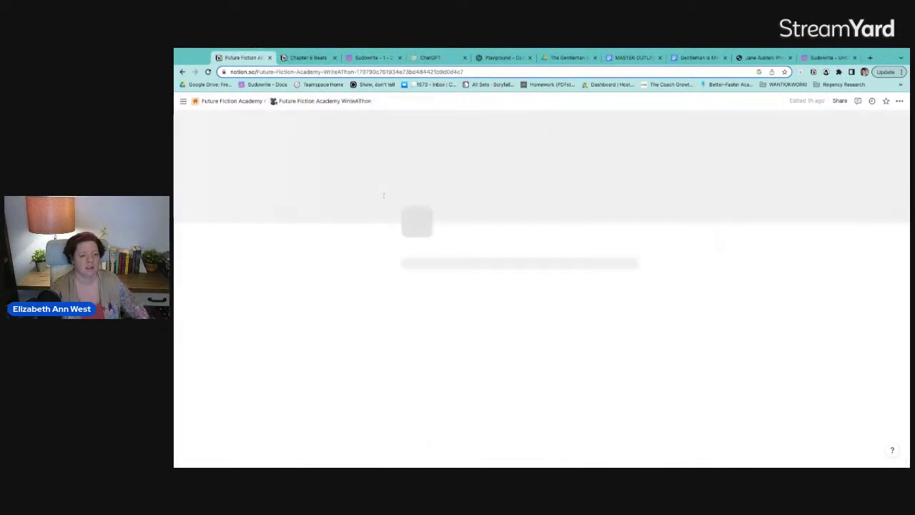
scroll(444, 286, down, 10)
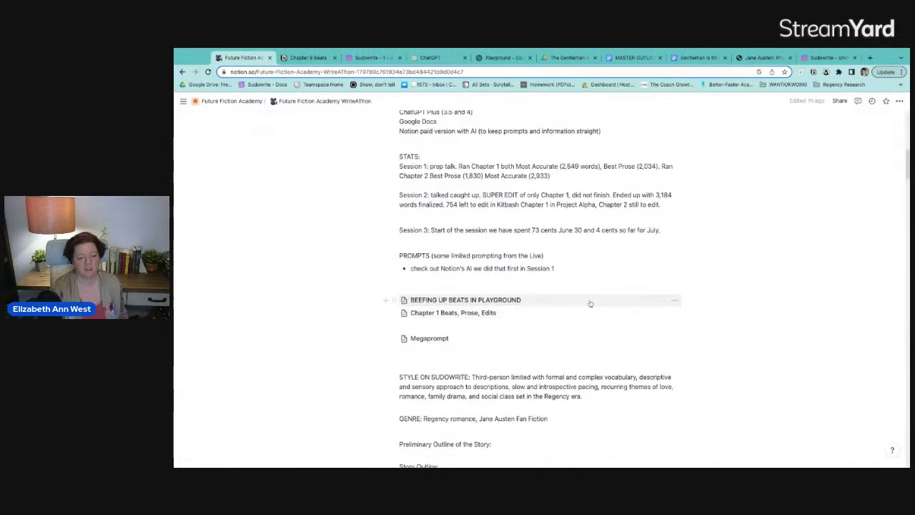
Insert a sub-page titled "Dialogue Beats Attempt" below Chapter 1 Beats, Prose, Edits and start it as an empty page.
click(498, 326)
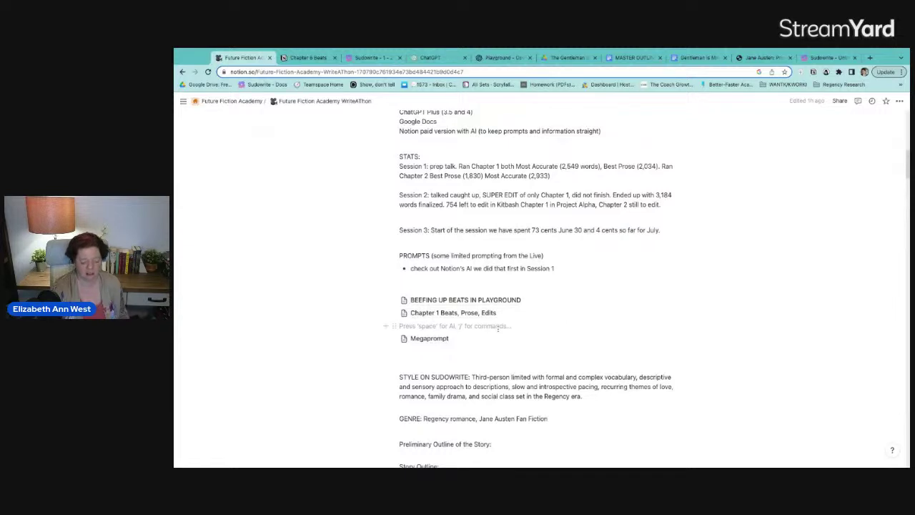
text(/page)
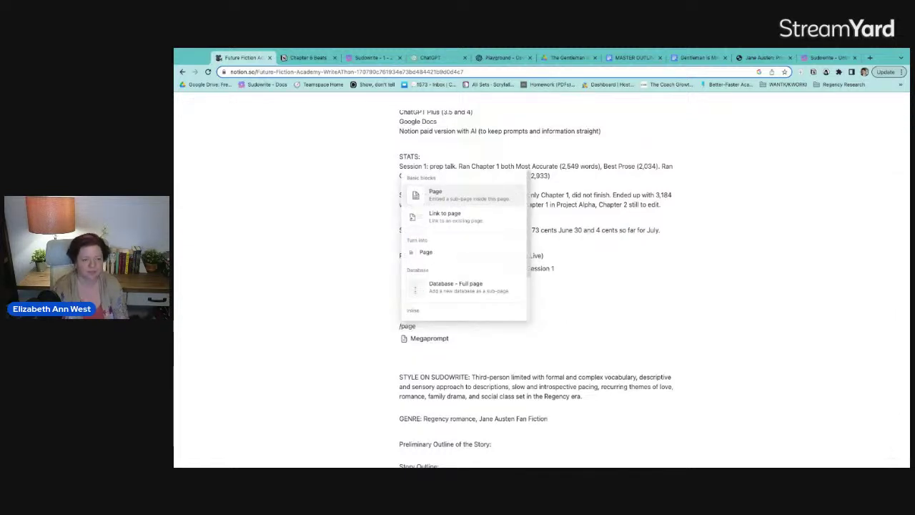
click(457, 195)
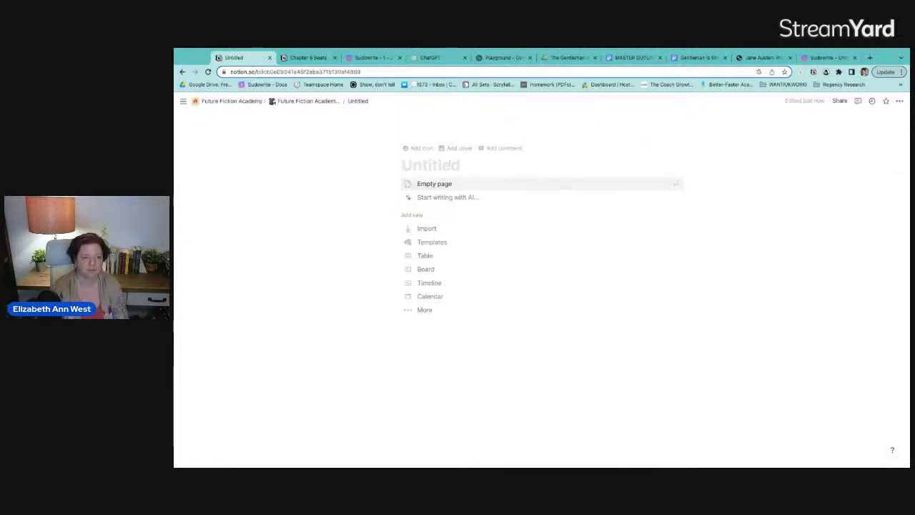
text(Dialgoe)
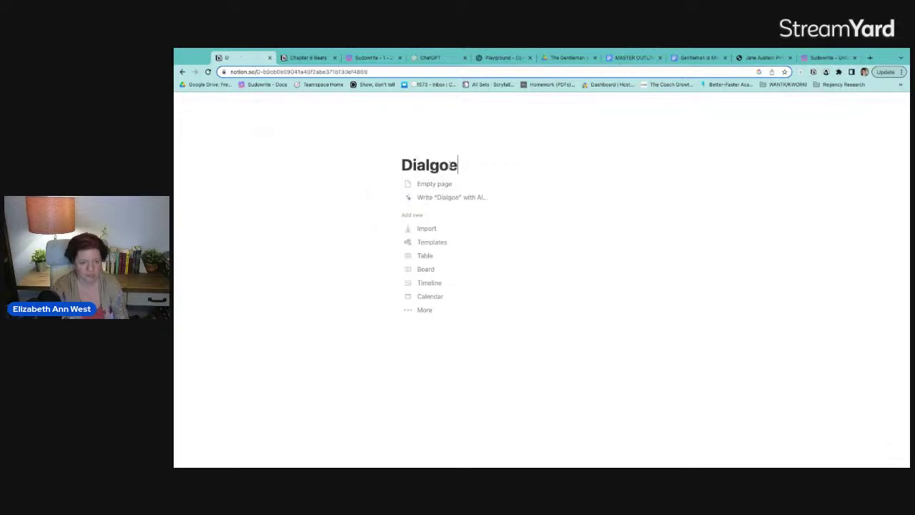
key(BackSpace)
key(BackSpace)
key(BackSpace)
text(ogue)
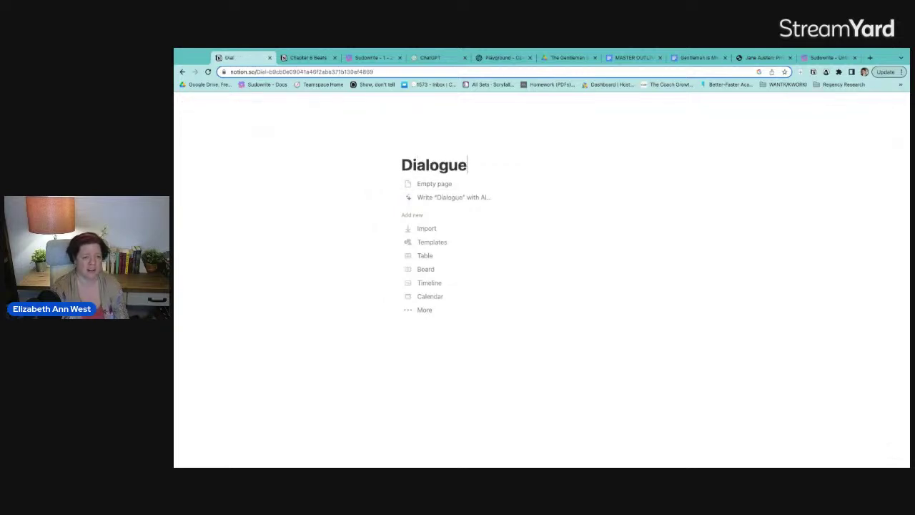
text( Beats Attempt)
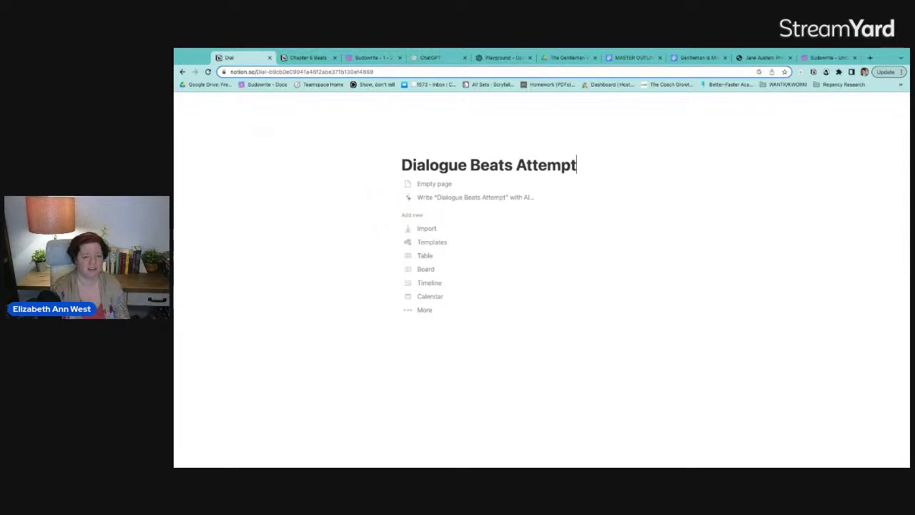
click(486, 185)
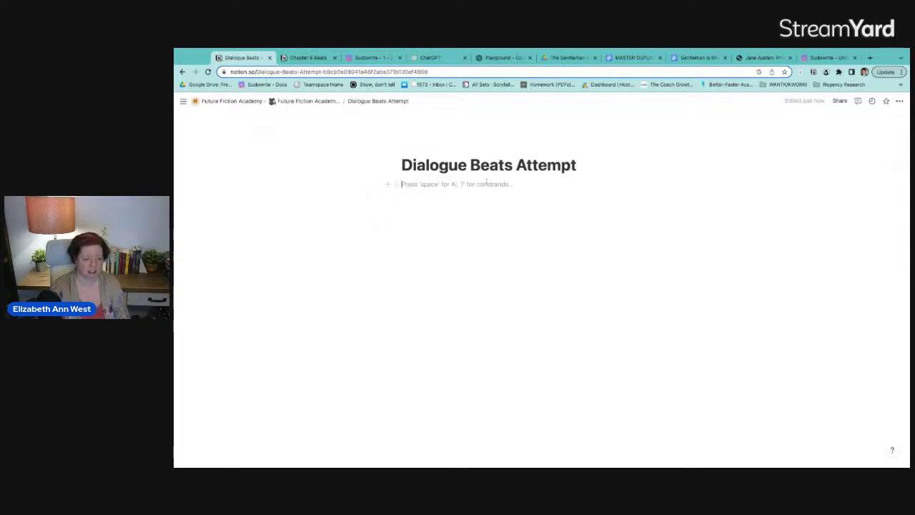
Paste the copied prompt and beats into the Dialogue Beats Attempt page and shorten the heading line to "CHATGPT 4".
key(ctrl+v)
scroll(520, 207, up, 10)
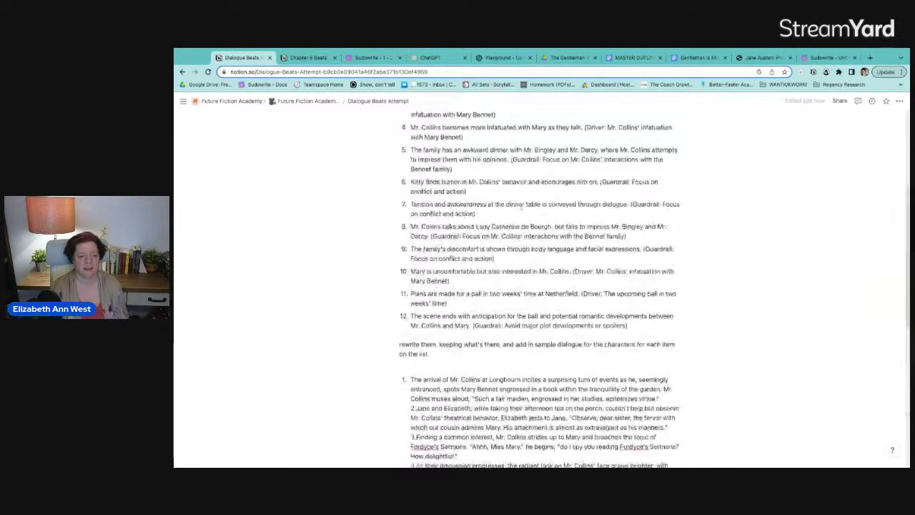
drag(470, 185, 430, 185)
key(shift+Right)
key(shift+Right)
key(BackSpace)
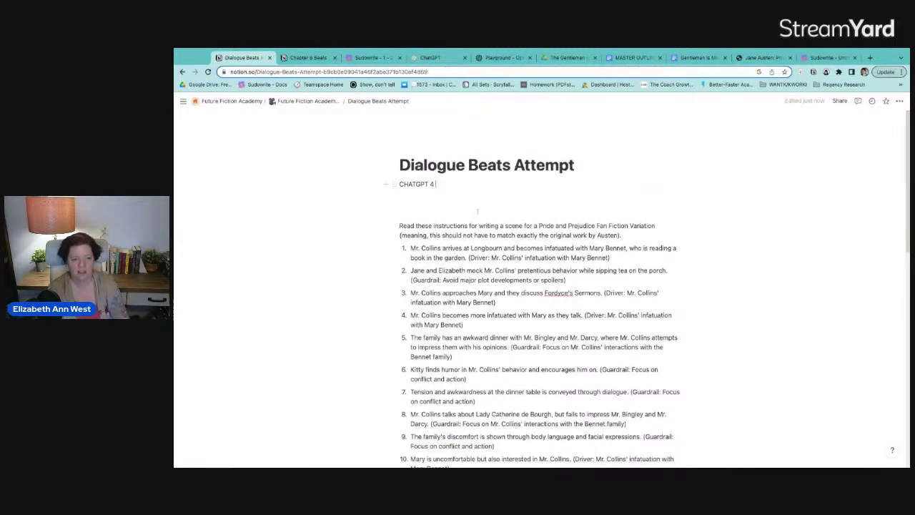
Add the label "Response" between the rewrite prompt and the expanded beats, with an empty line below it.
scroll(442, 217, down, 5)
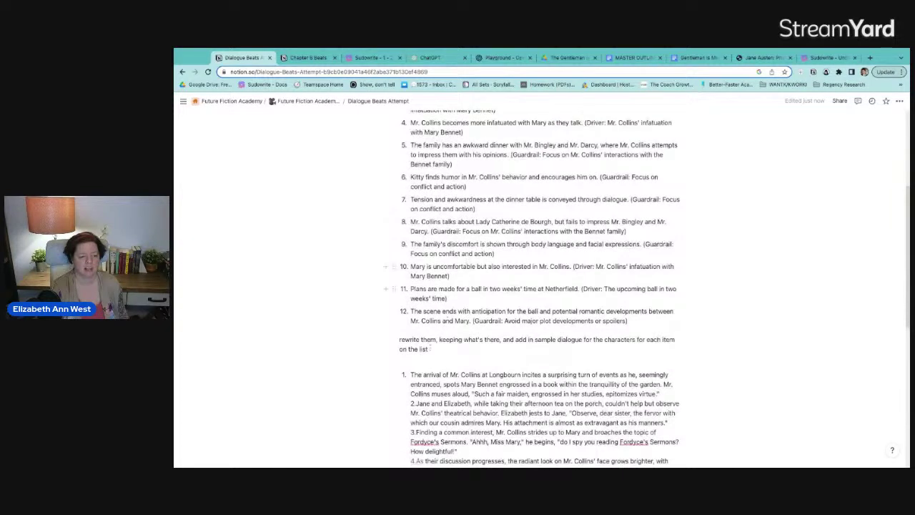
click(413, 363)
key(Return)
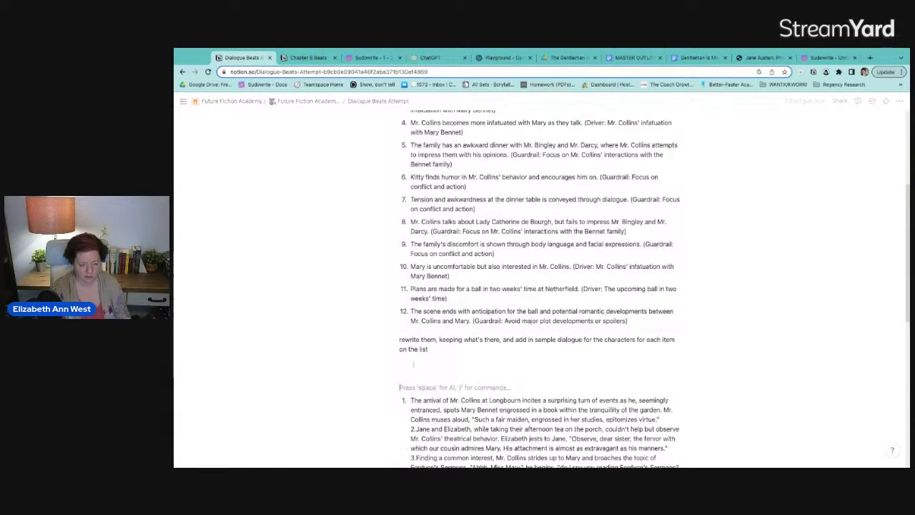
text(Response)
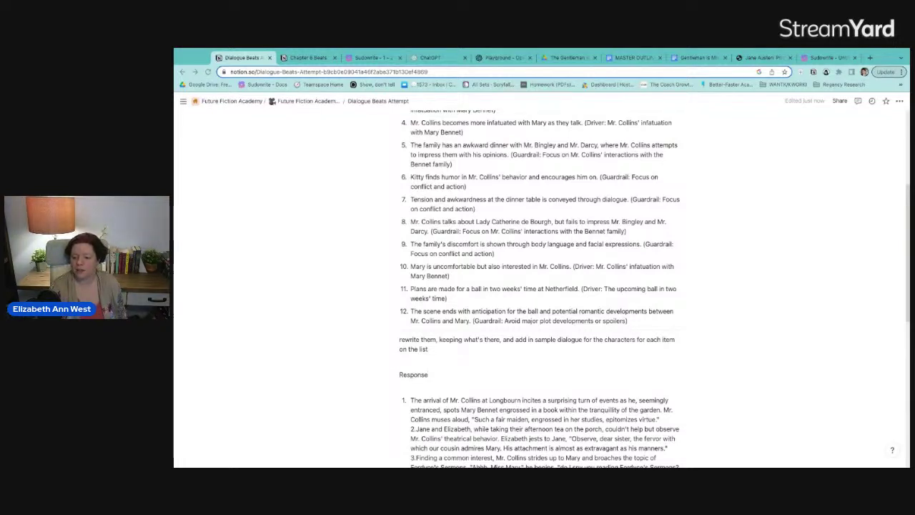
Return to the Future Fiction Academy WriteAThon page and copy its published web link.
click(304, 101)
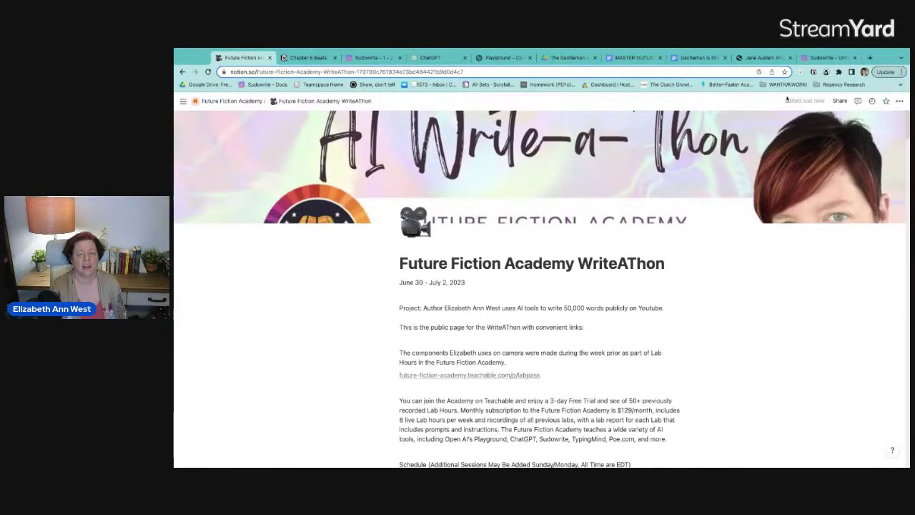
click(839, 101)
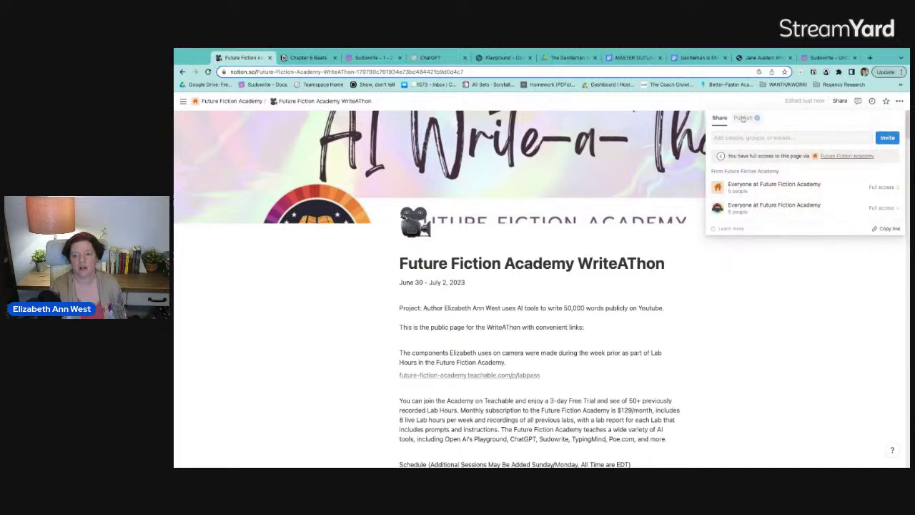
click(743, 117)
click(881, 151)
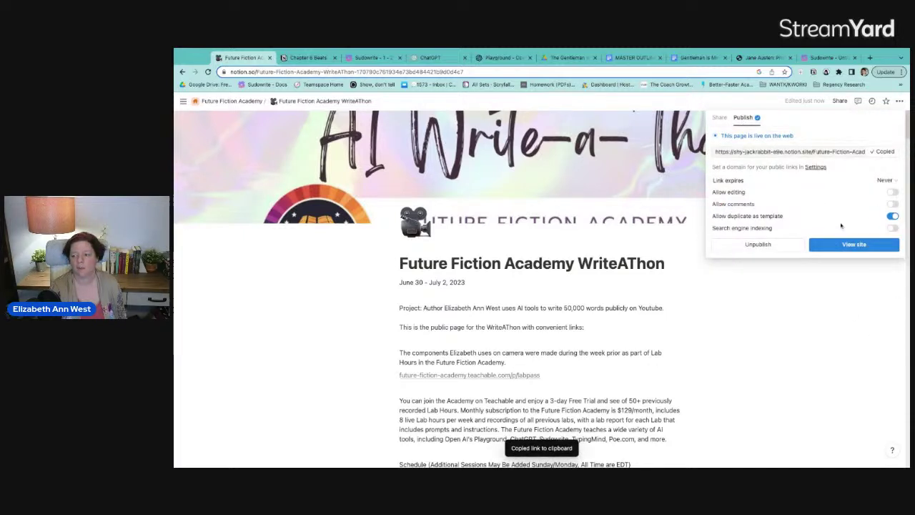
click(719, 117)
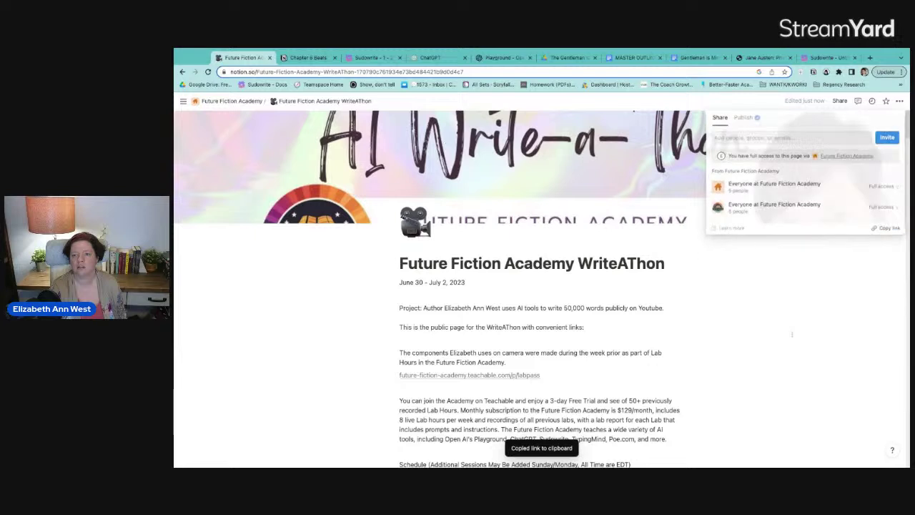
key(Escape)
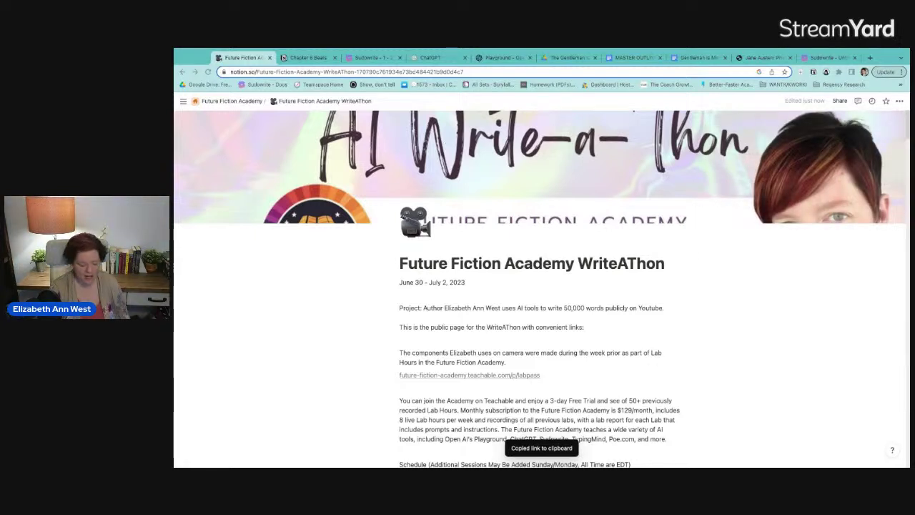
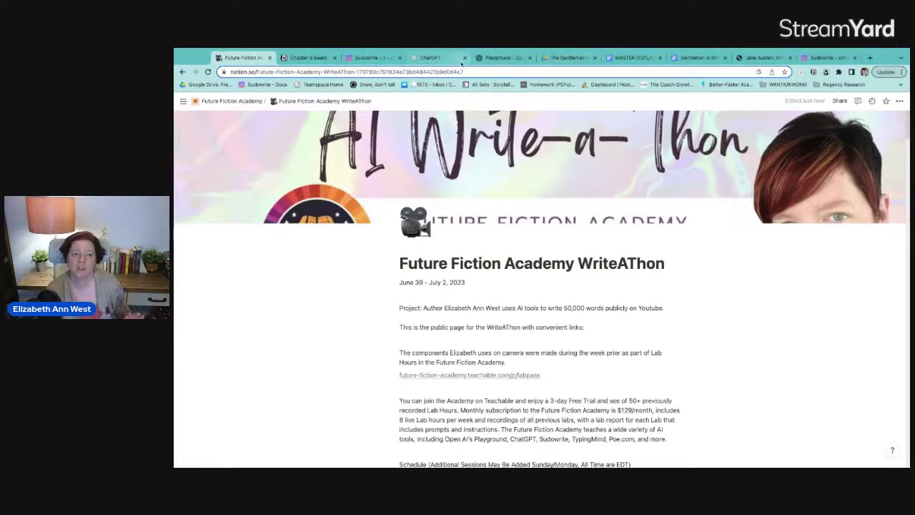
Switch to the Sudowrite project and view the "Chapter 1 most Accurate" document.
click(493, 57)
click(435, 57)
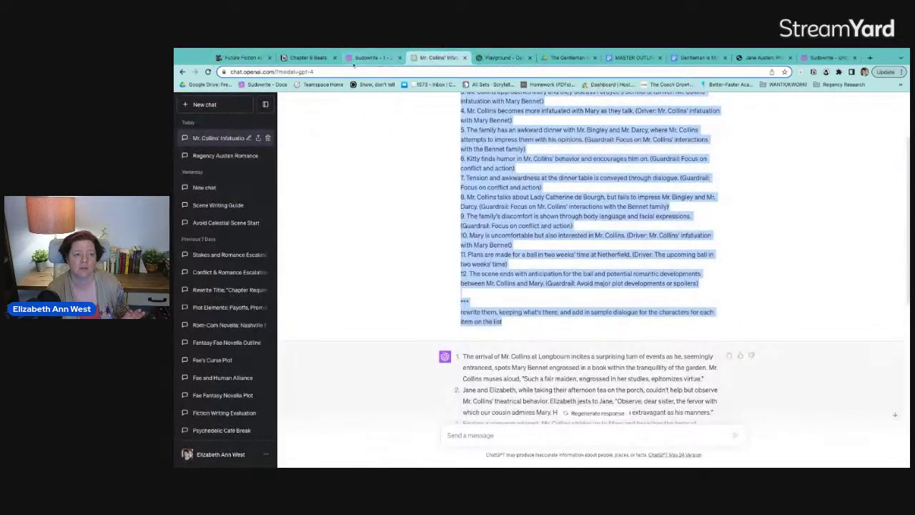
click(357, 58)
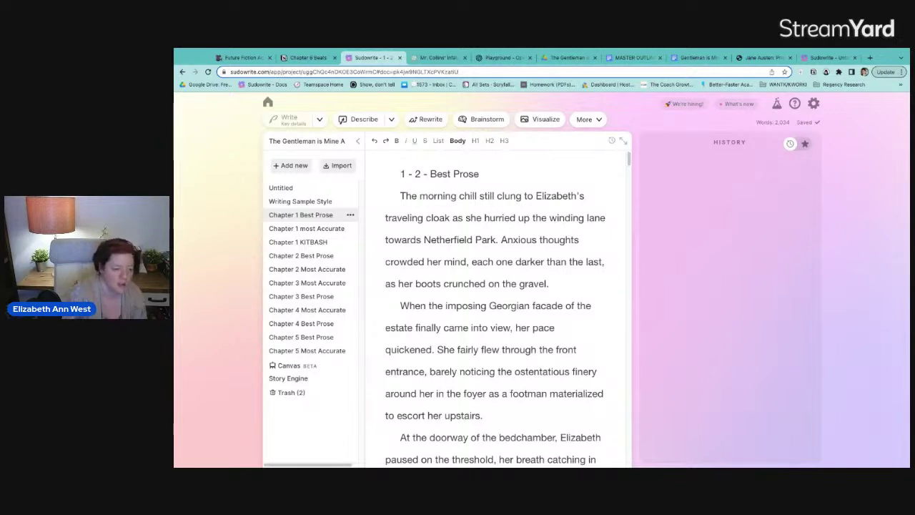
click(317, 229)
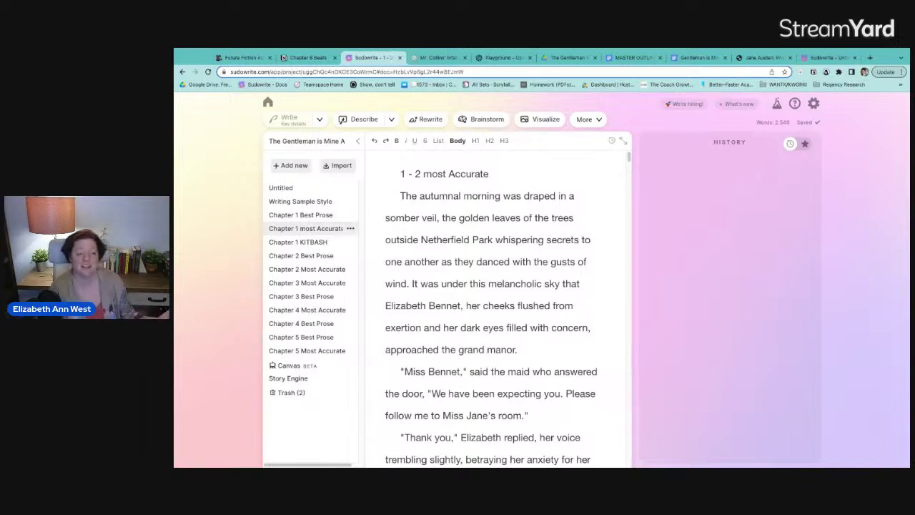
View the "Chapter 1 KITBASH" document.
click(326, 244)
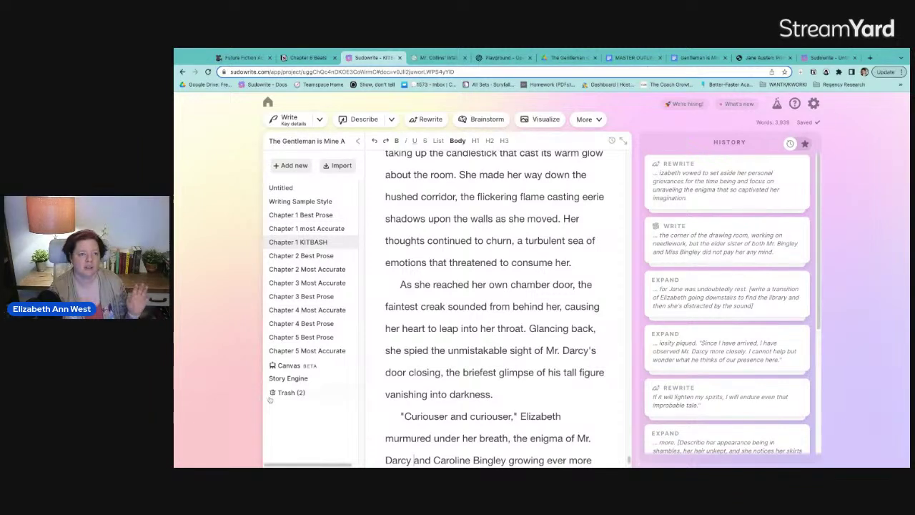
Send the generated Chapter 6 prose from Story Engine to a new project document.
click(288, 378)
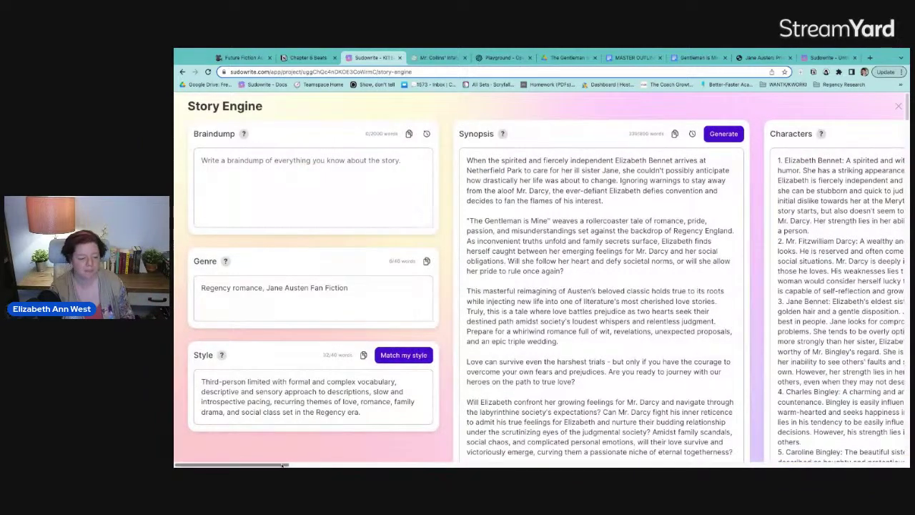
scroll(282, 464, right, 15)
scroll(283, 464, down, 5)
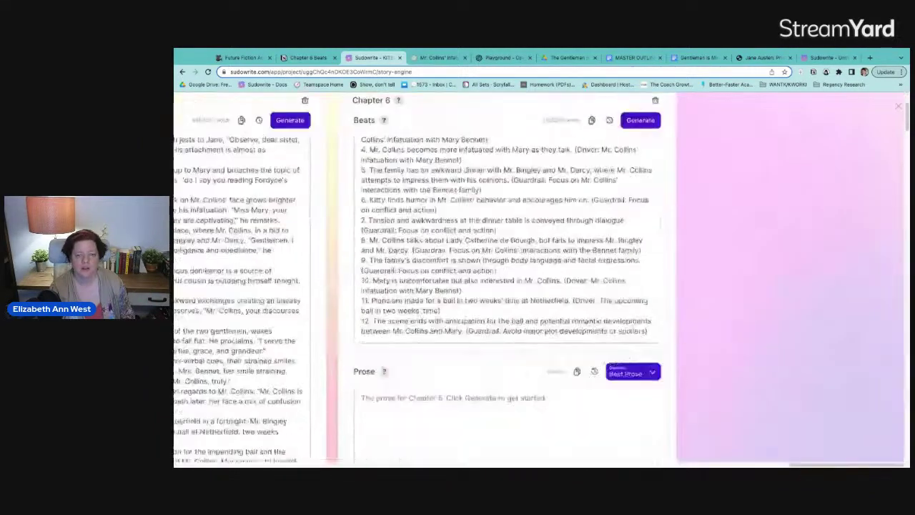
scroll(282, 464, right, 10)
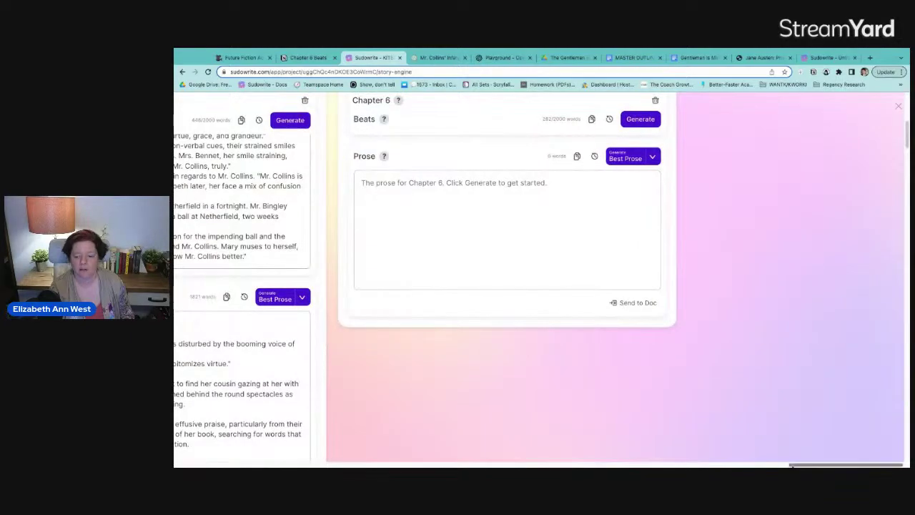
scroll(680, 465, left, 8)
scroll(708, 444, down, 20)
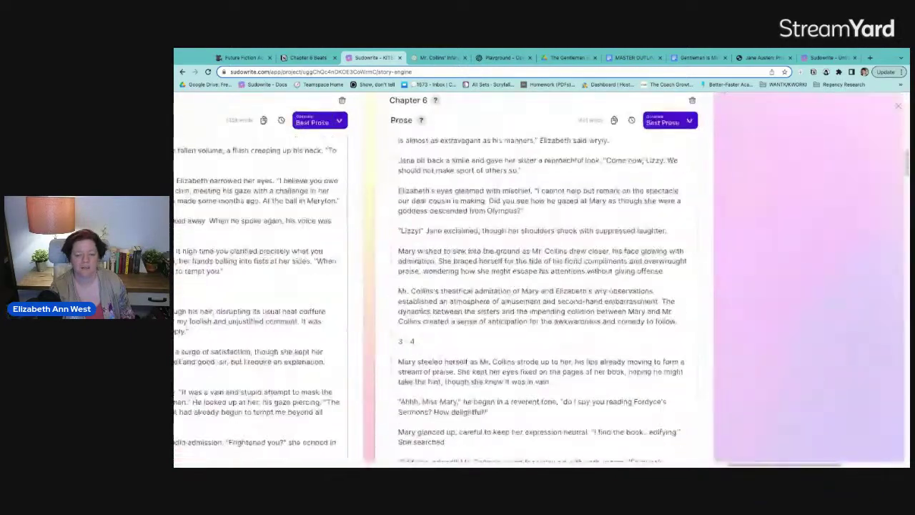
scroll(669, 382, down, 15)
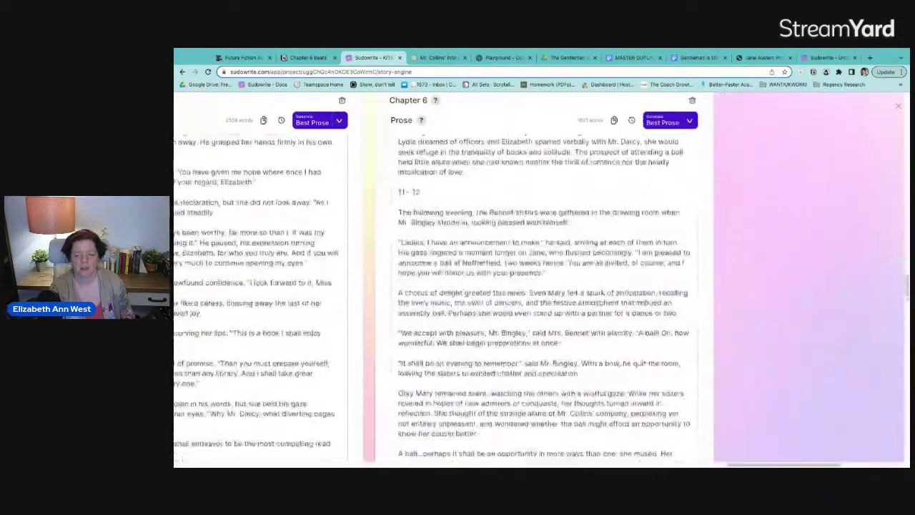
click(682, 294)
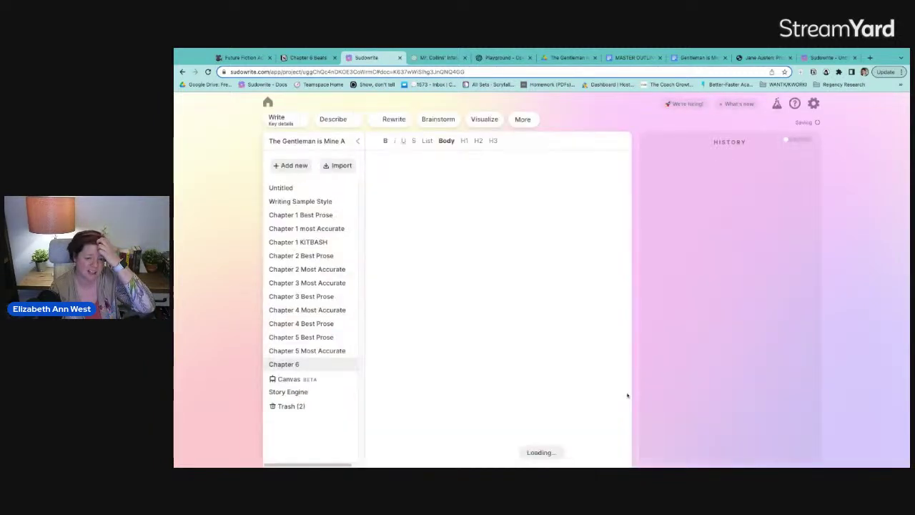
Rename the new Chapter 6 document as "Chapter 6 Best Prose".
double_click(314, 366)
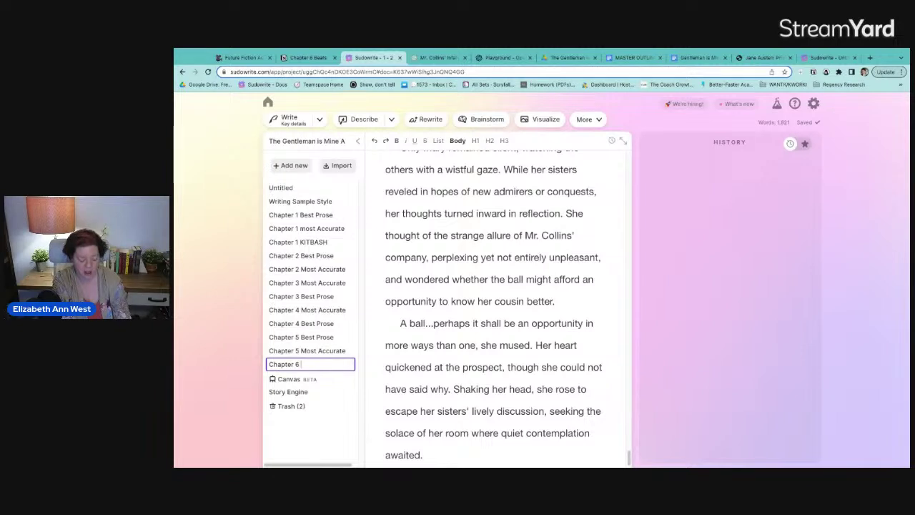
text(Best Prose)
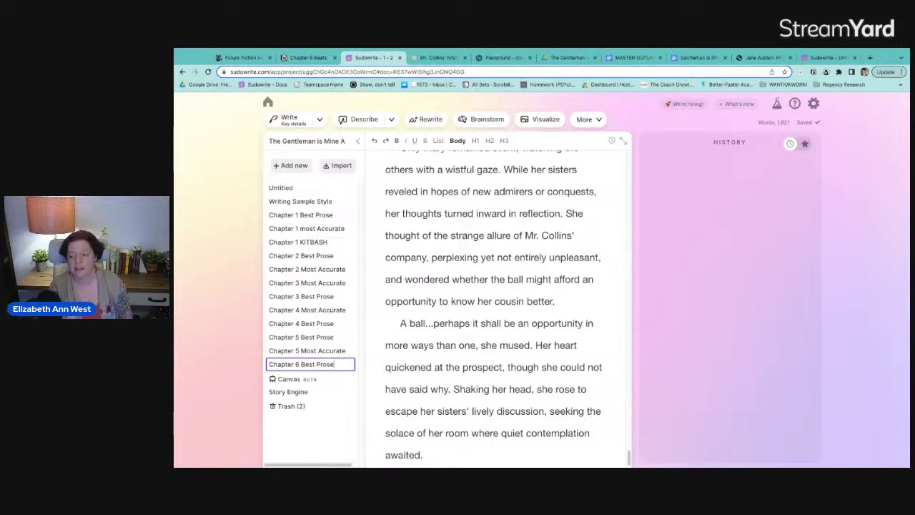
key(Return)
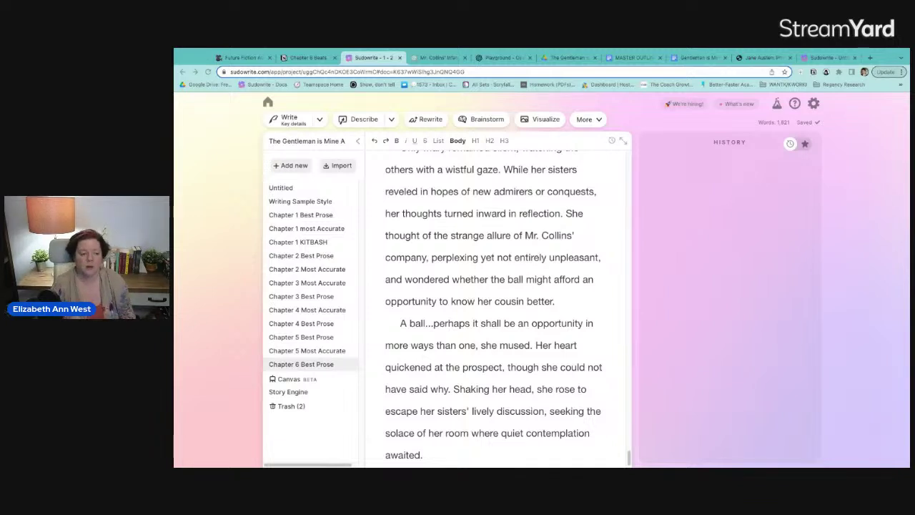
Open the account and display settings to check the remaining AI words.
click(813, 102)
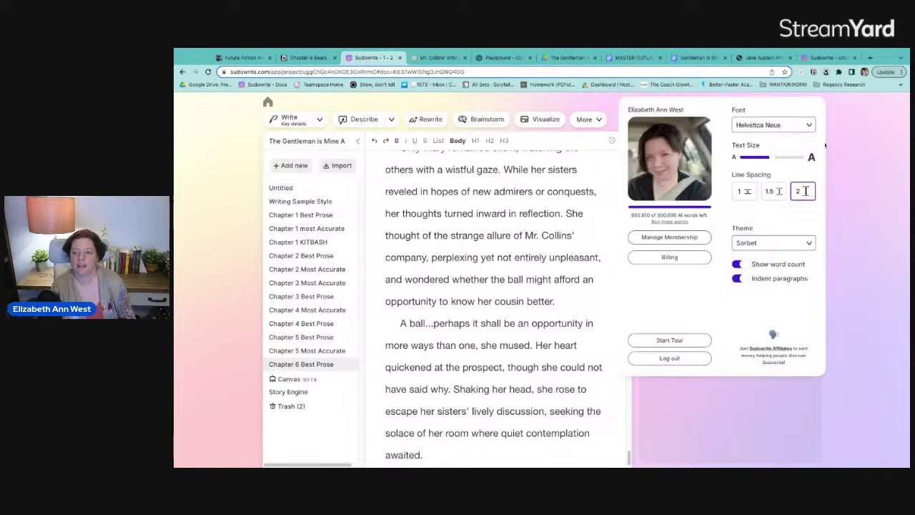